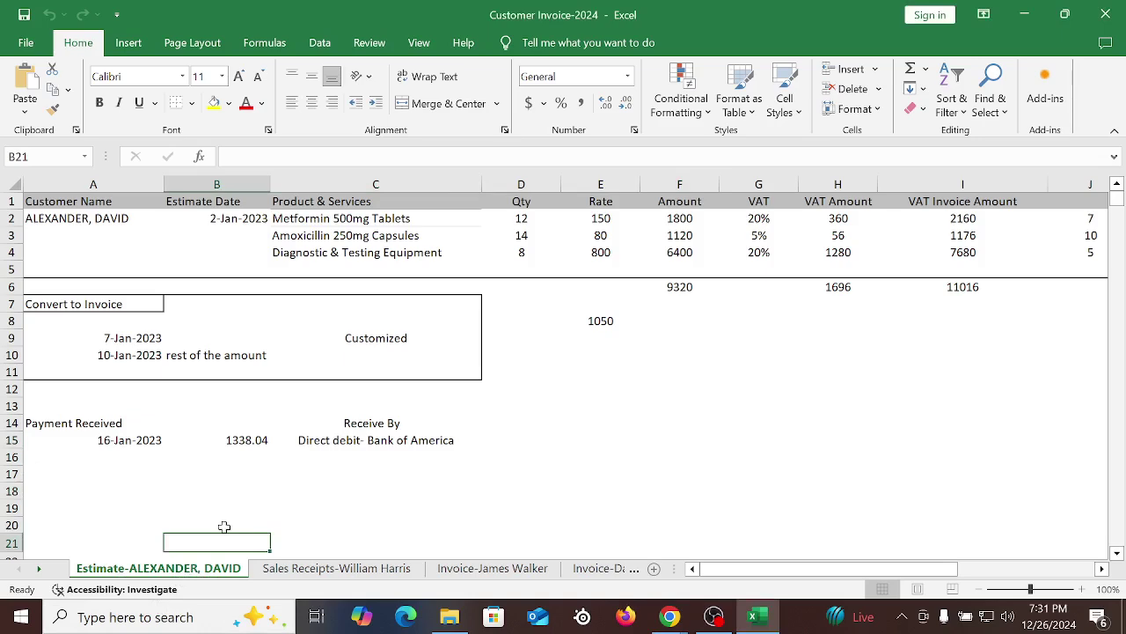
# Review the Excel estimate rows: customer name in A2, estimate date in B2, rate 800 in E4
pyautogui.click(176, 476)
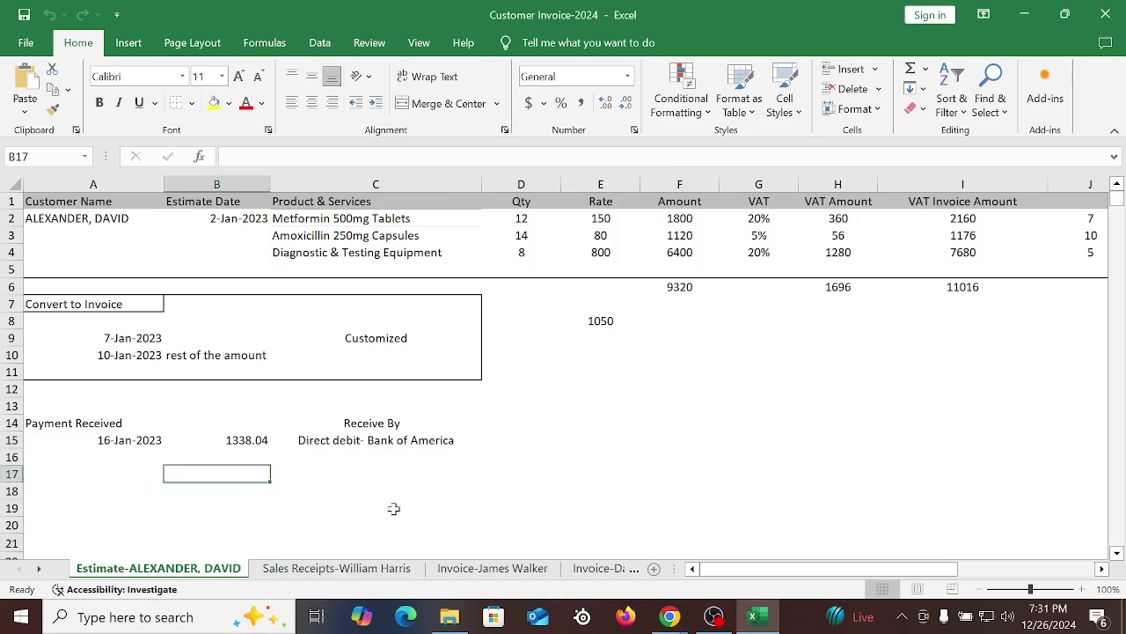
pyautogui.click(44, 225)
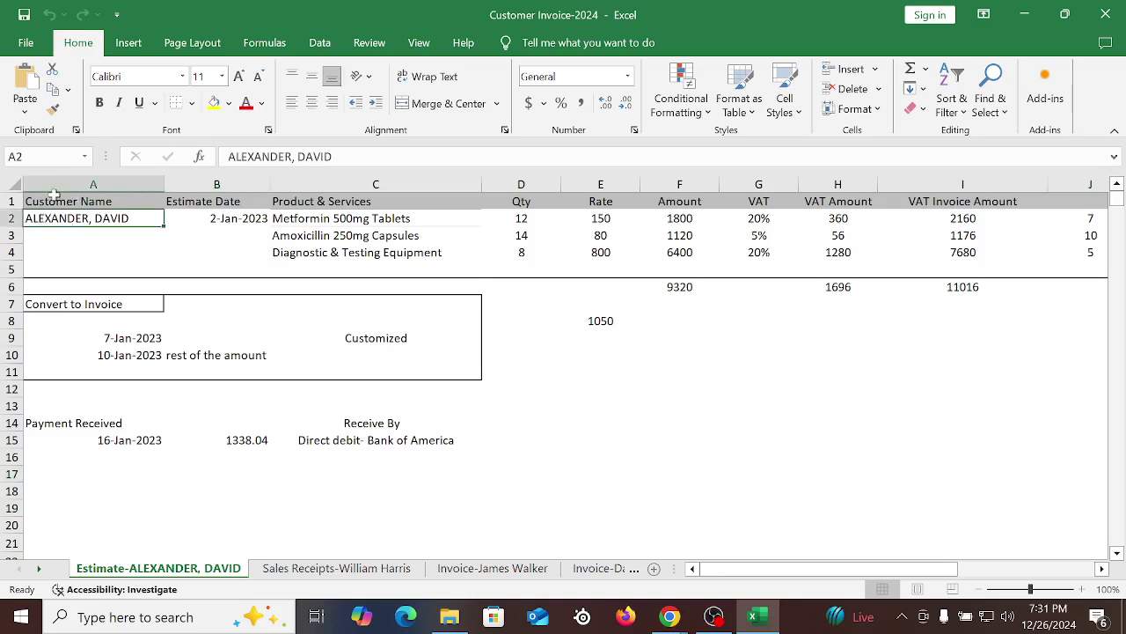
pyautogui.click(235, 225)
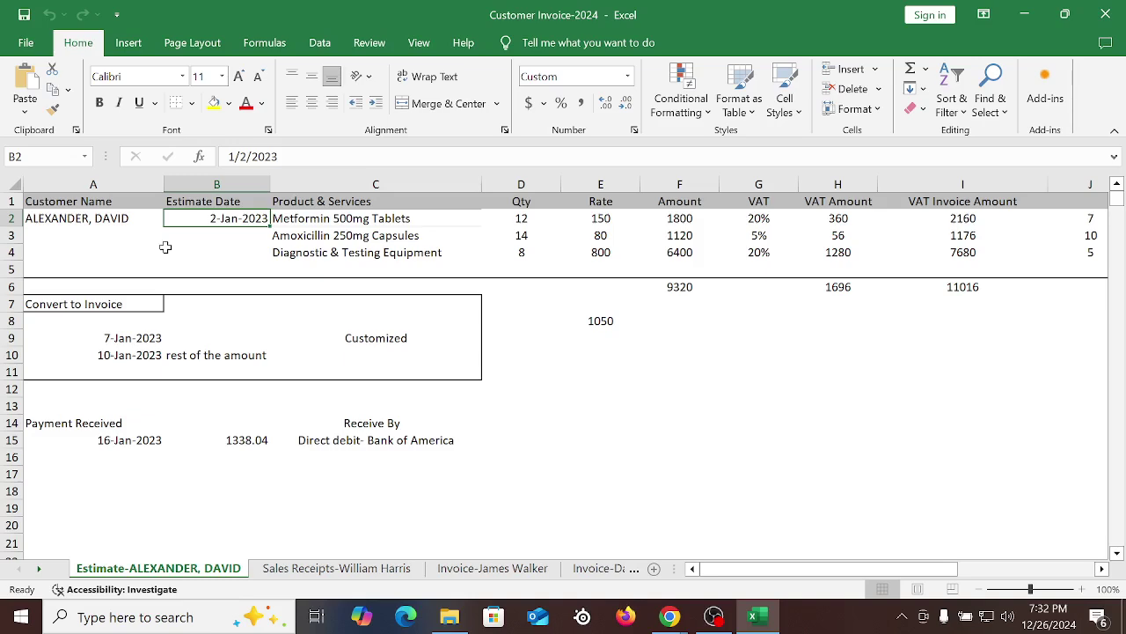
pyautogui.click(523, 357)
pyautogui.click(671, 404)
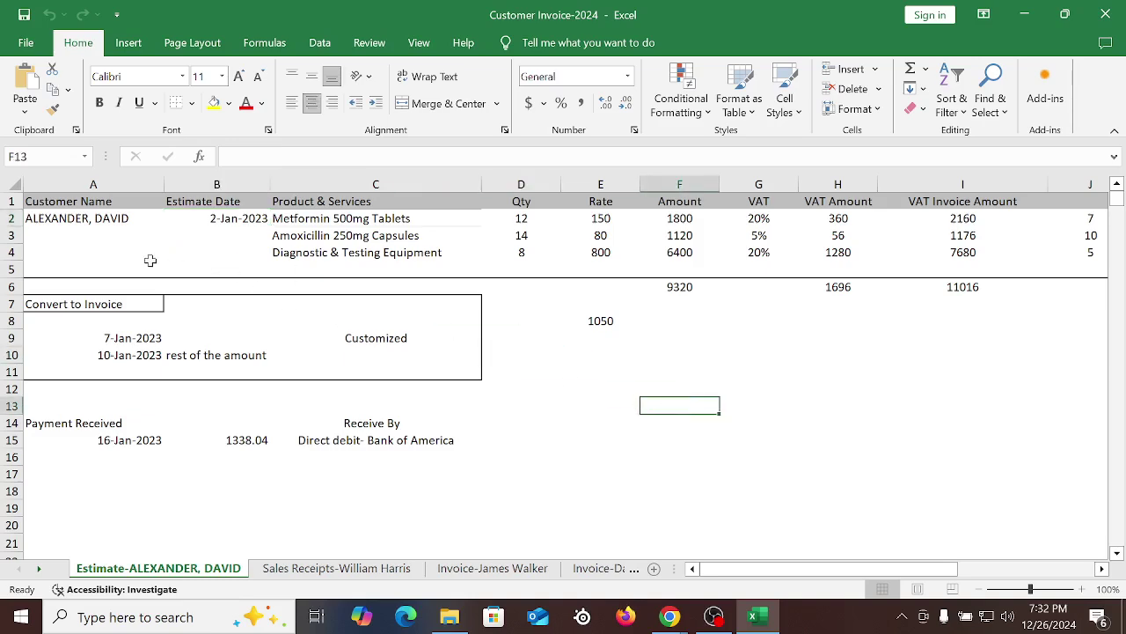
pyautogui.click(60, 222)
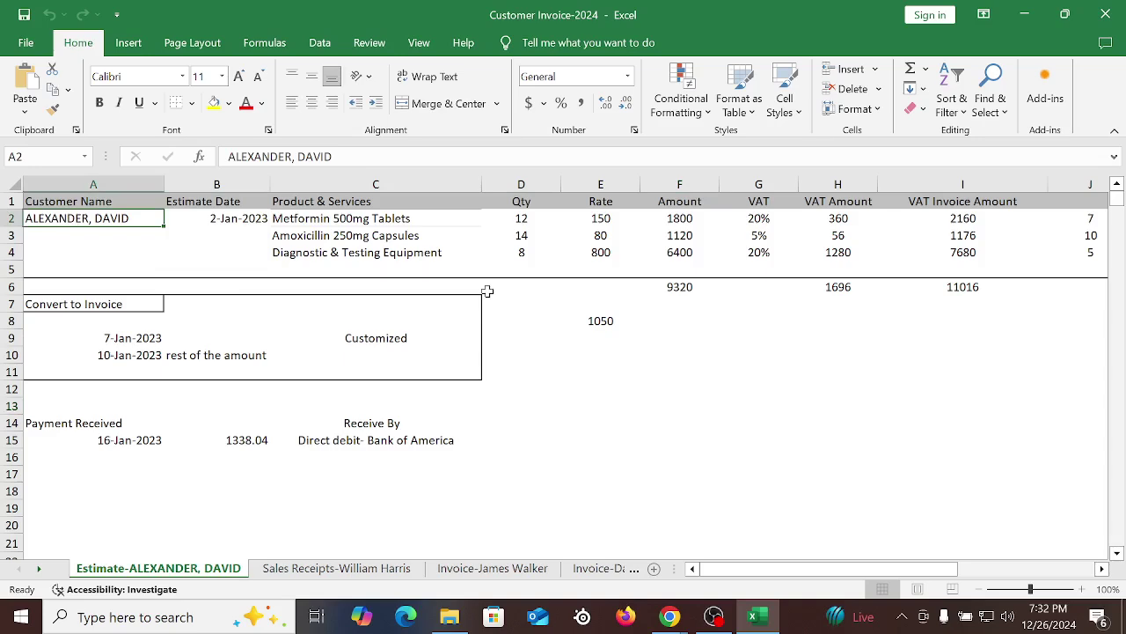
pyautogui.click(624, 257)
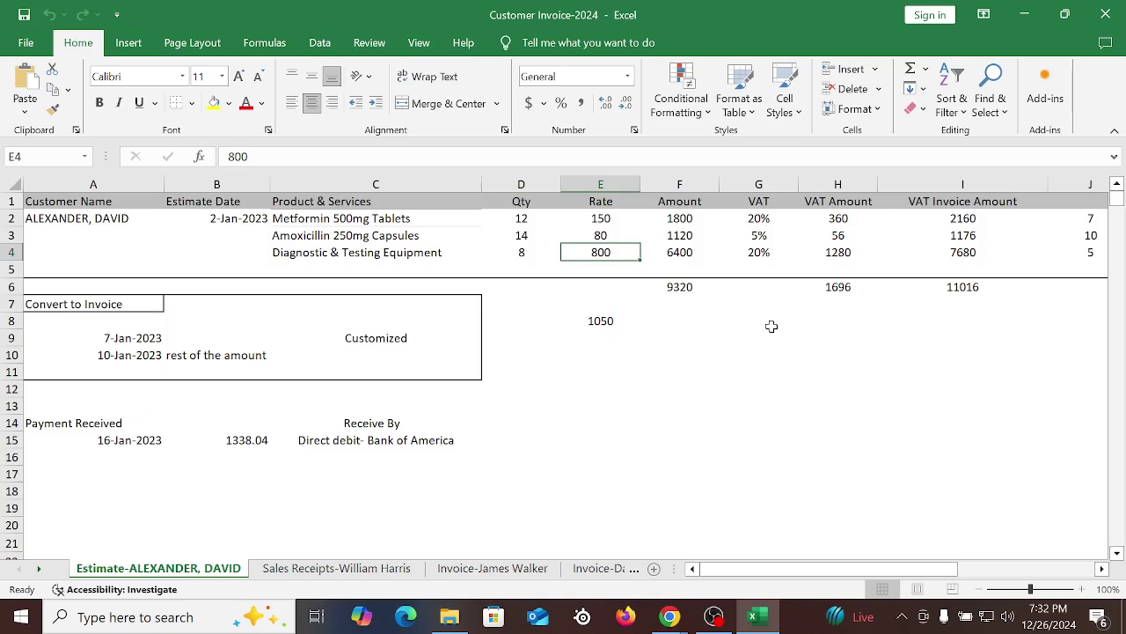
pyautogui.click(705, 390)
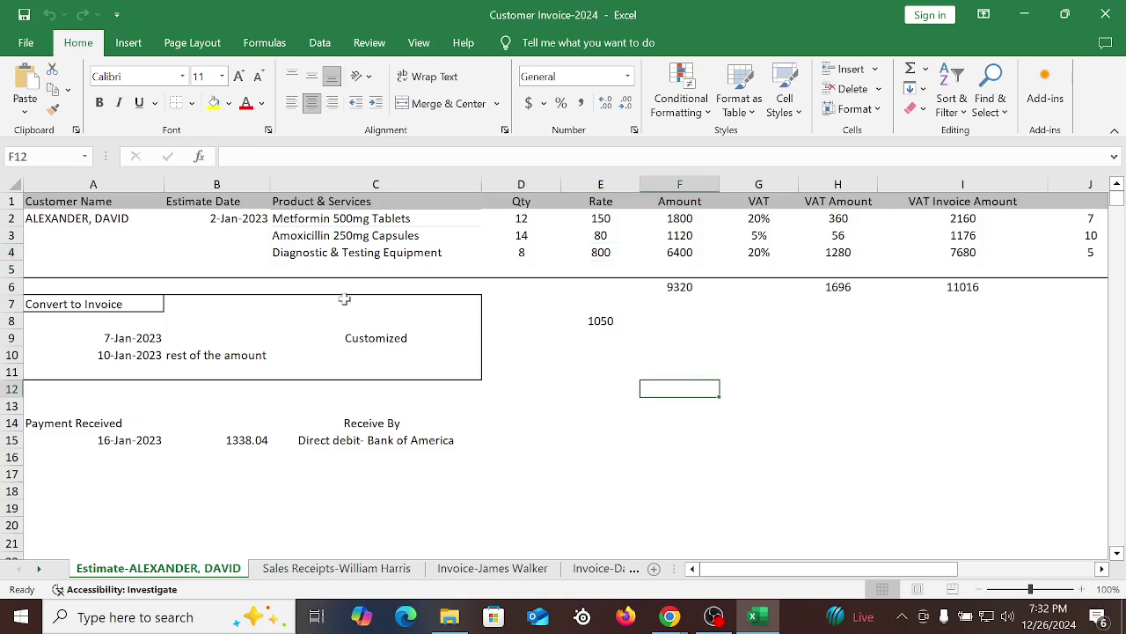
pyautogui.click(63, 218)
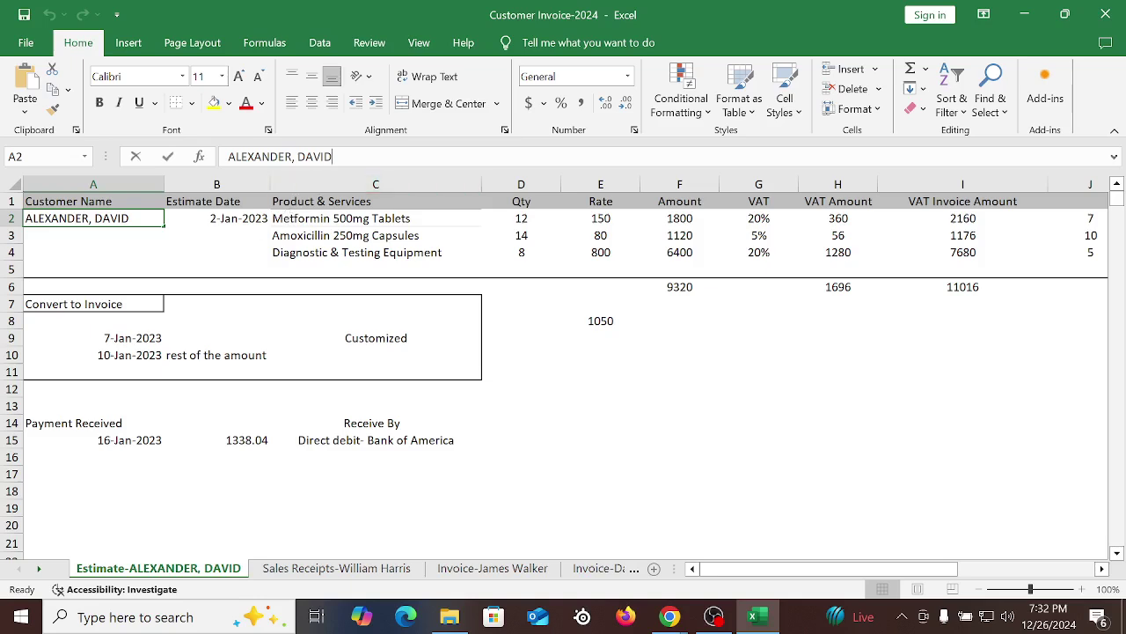
pyautogui.click(630, 455)
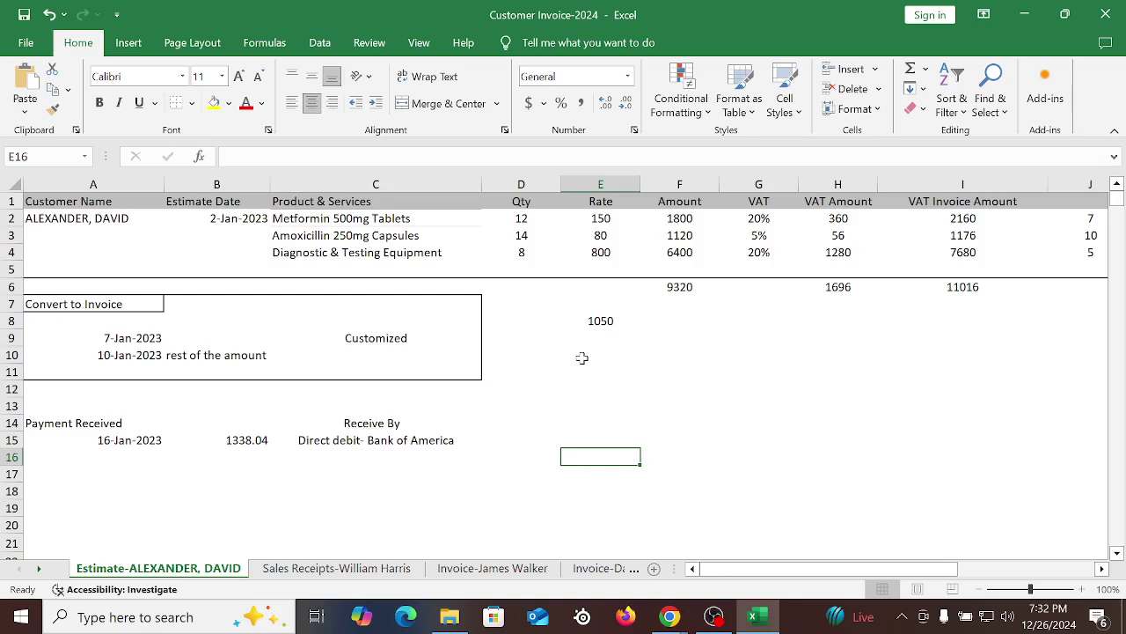
pyautogui.click(707, 401)
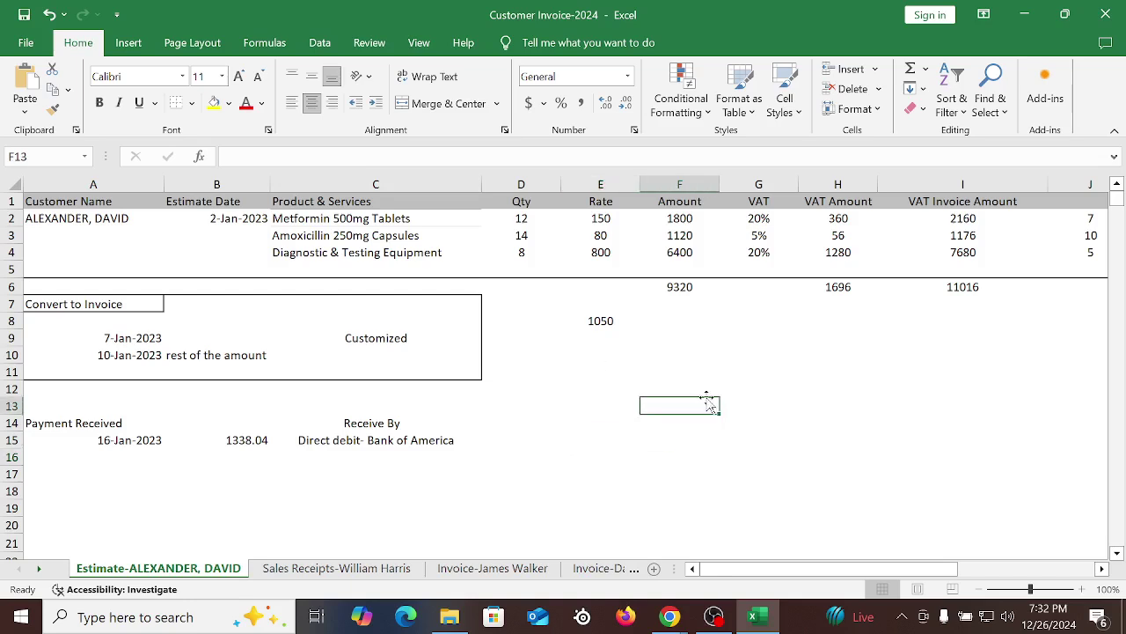
# Copy the customer name from cell A2 and switch to QuickBooks Online
pyautogui.click(99, 220)
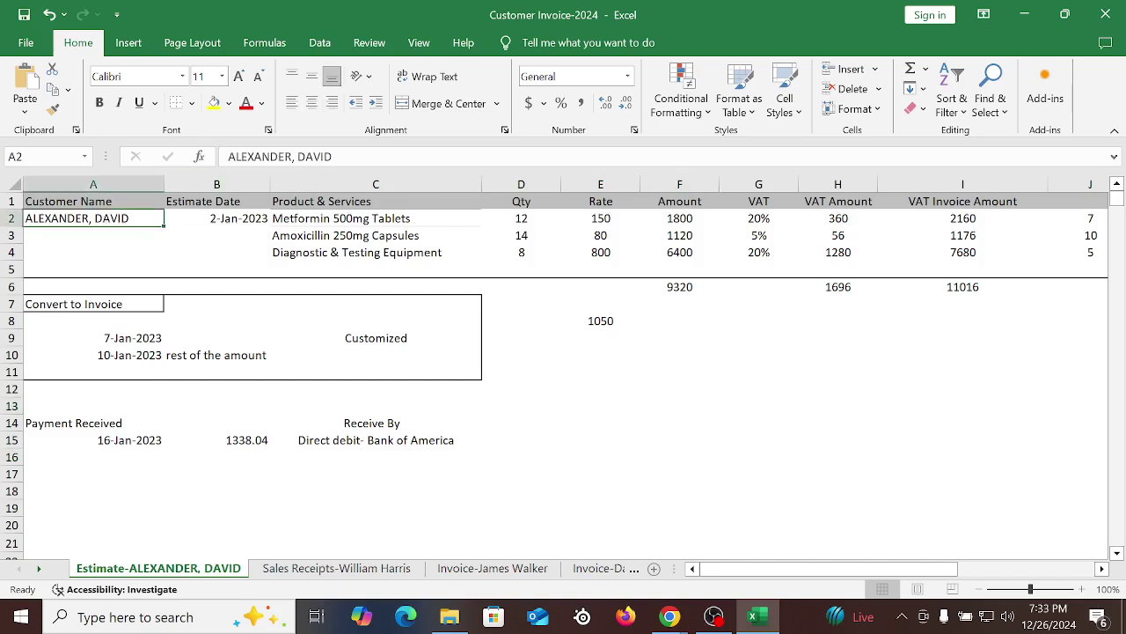
pyautogui.tripleClick(331, 156)
pyautogui.hotkey('ctrl', 'c')
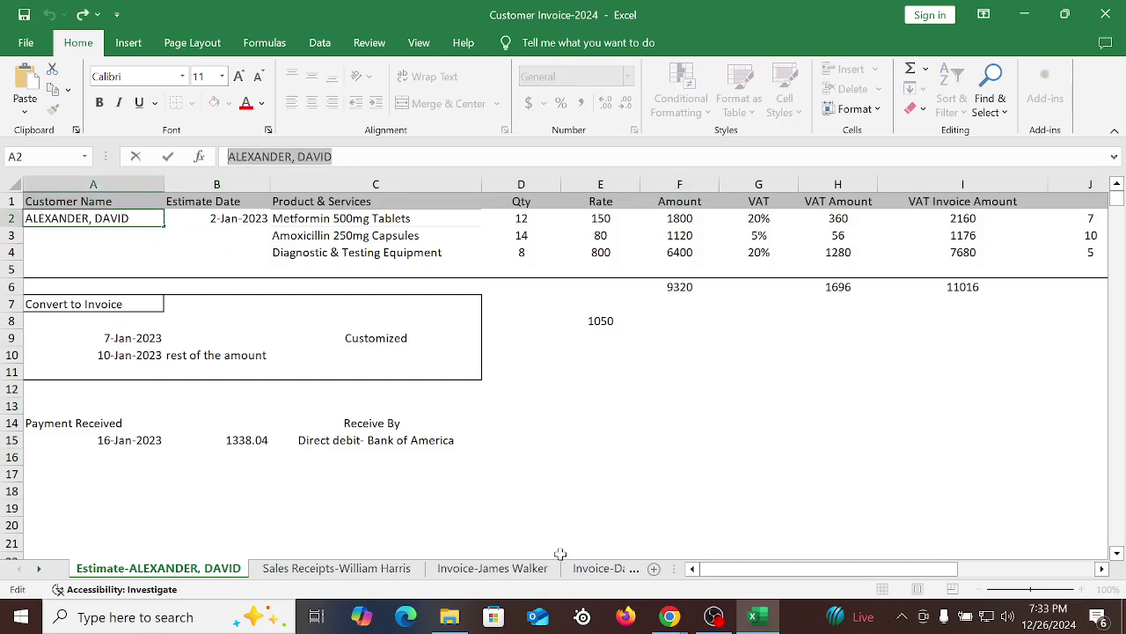
pyautogui.click(671, 616)
pyautogui.press('Tab')
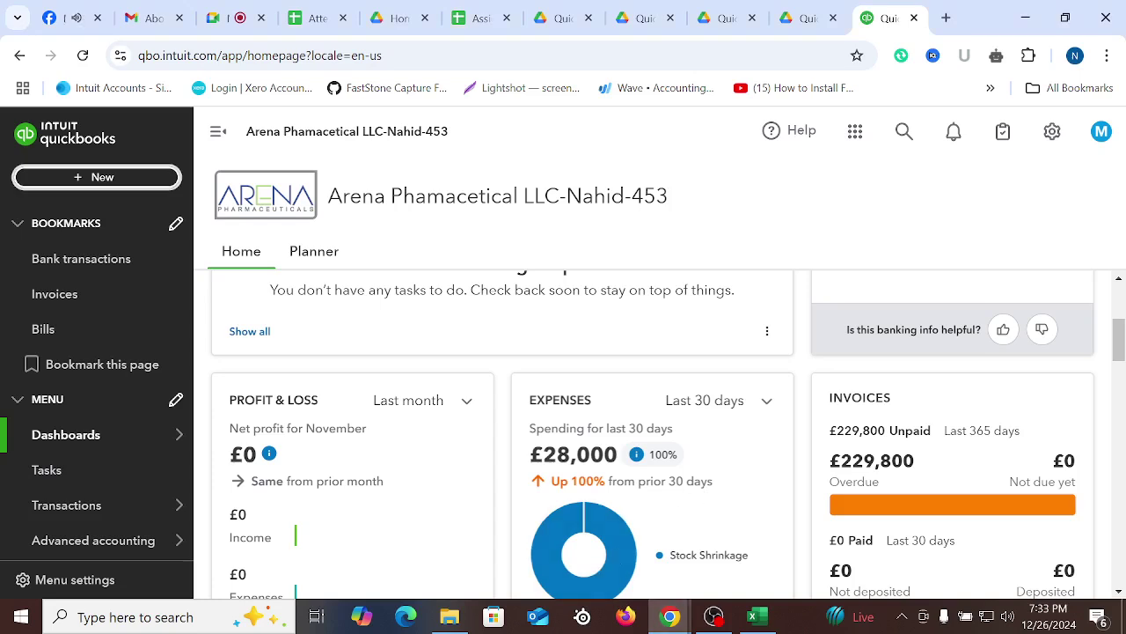
# Create a new estimate and add the pasted spreadsheet name as a new customer
pyautogui.click(102, 177)
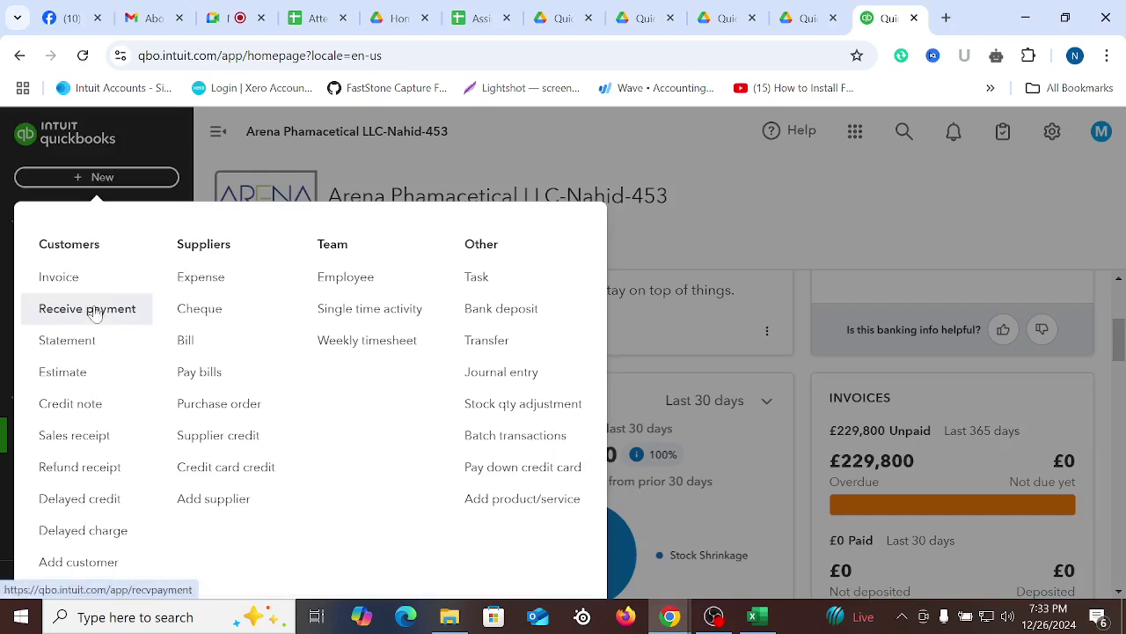
pyautogui.click(60, 380)
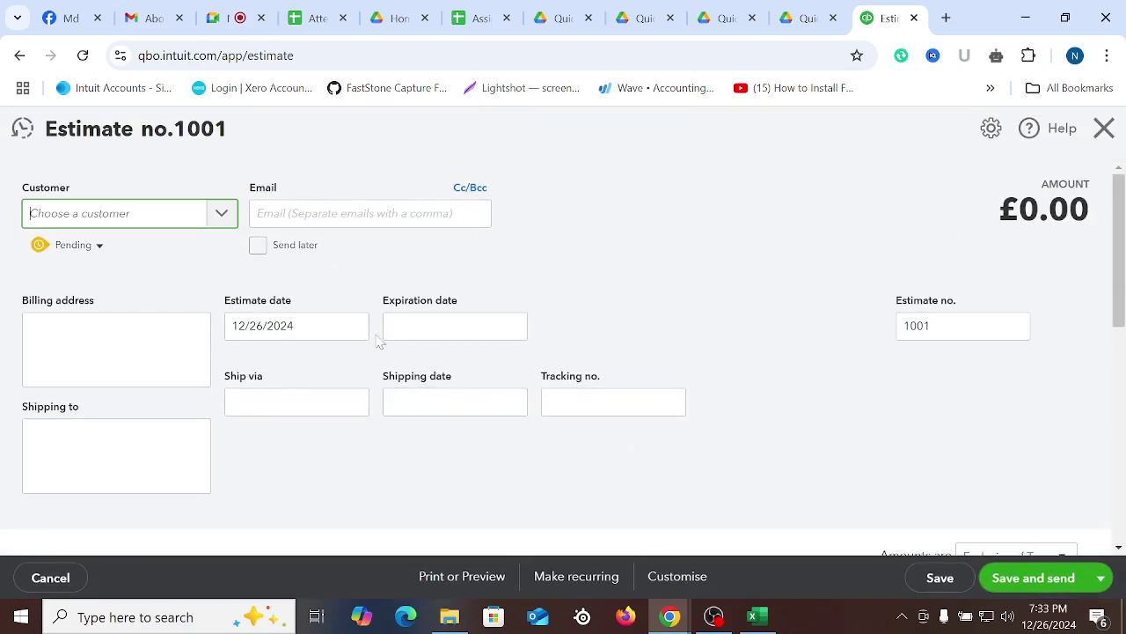
pyautogui.rightClick(95, 218)
pyautogui.click(139, 389)
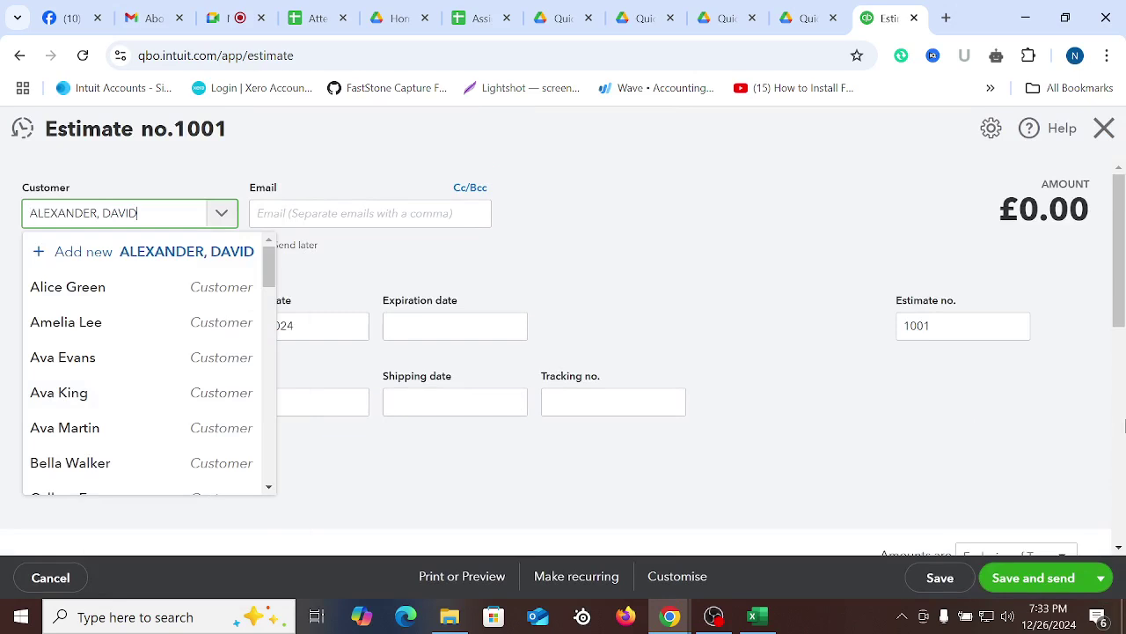
pyautogui.click(158, 256)
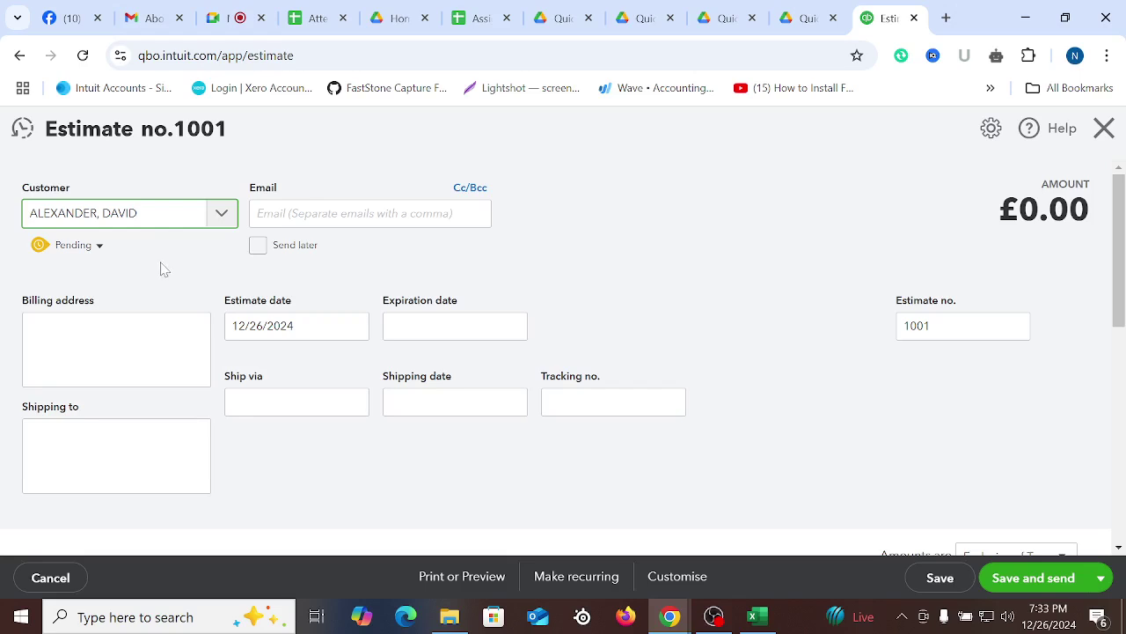
# Leave the estimate status as Pending and dismiss the customer email address suggestions
pyautogui.click(99, 250)
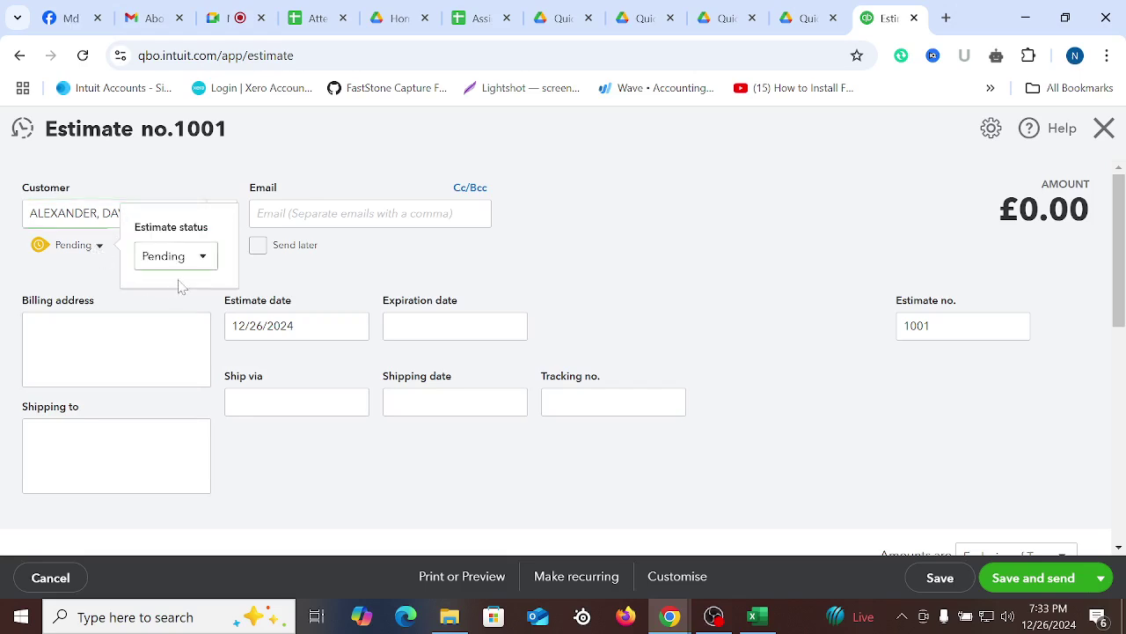
pyautogui.click(202, 258)
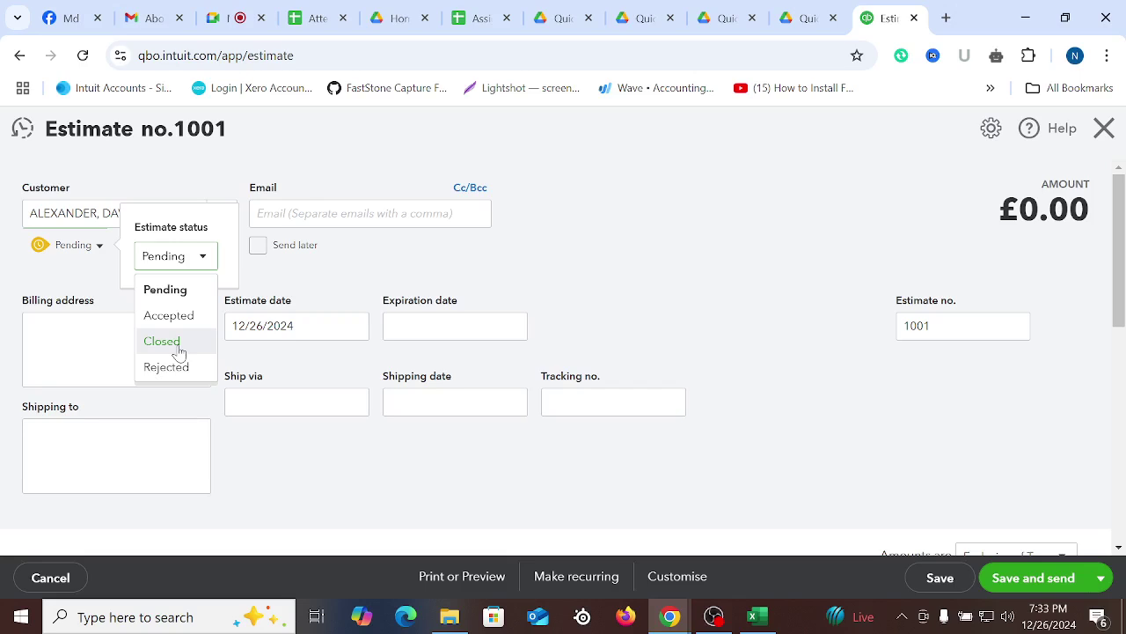
pyautogui.click(178, 292)
pyautogui.click(709, 266)
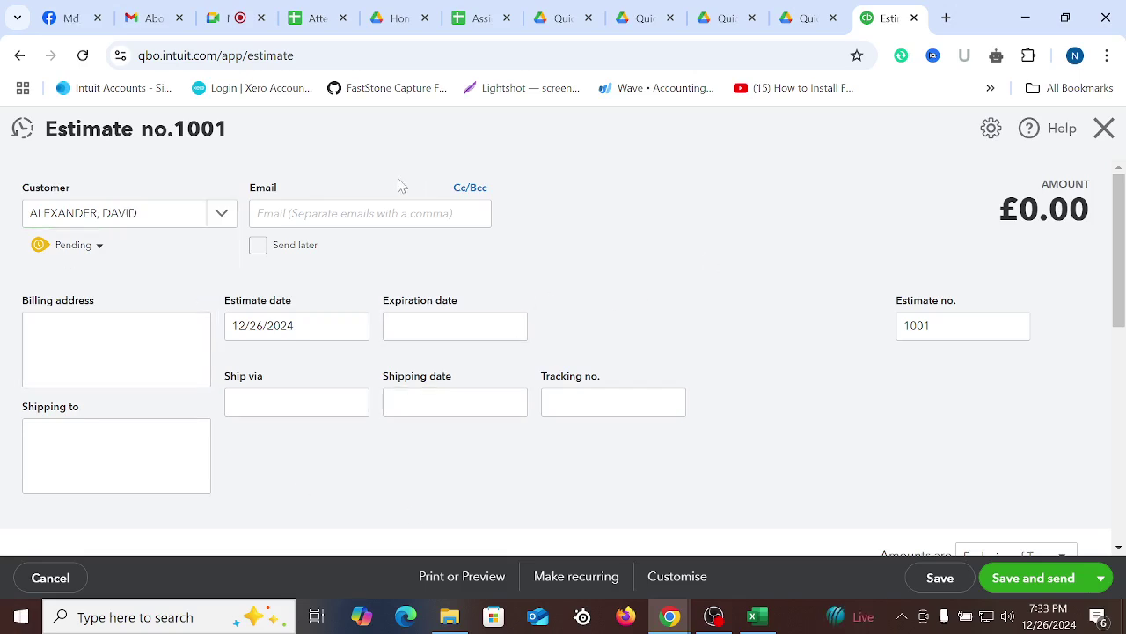
pyautogui.click(397, 211)
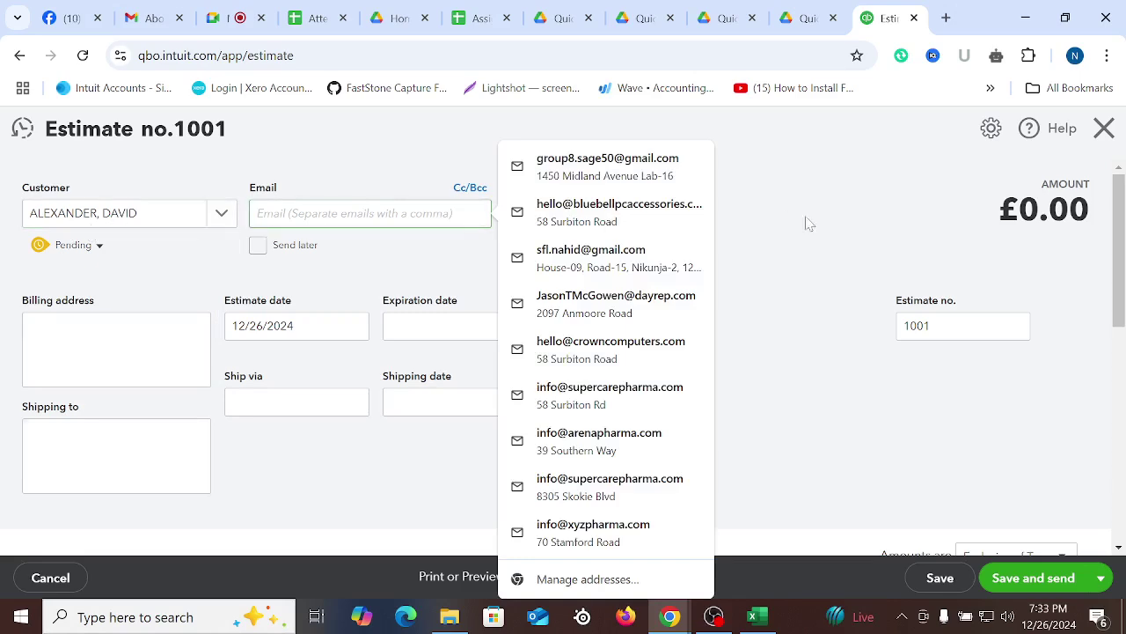
pyautogui.click(853, 239)
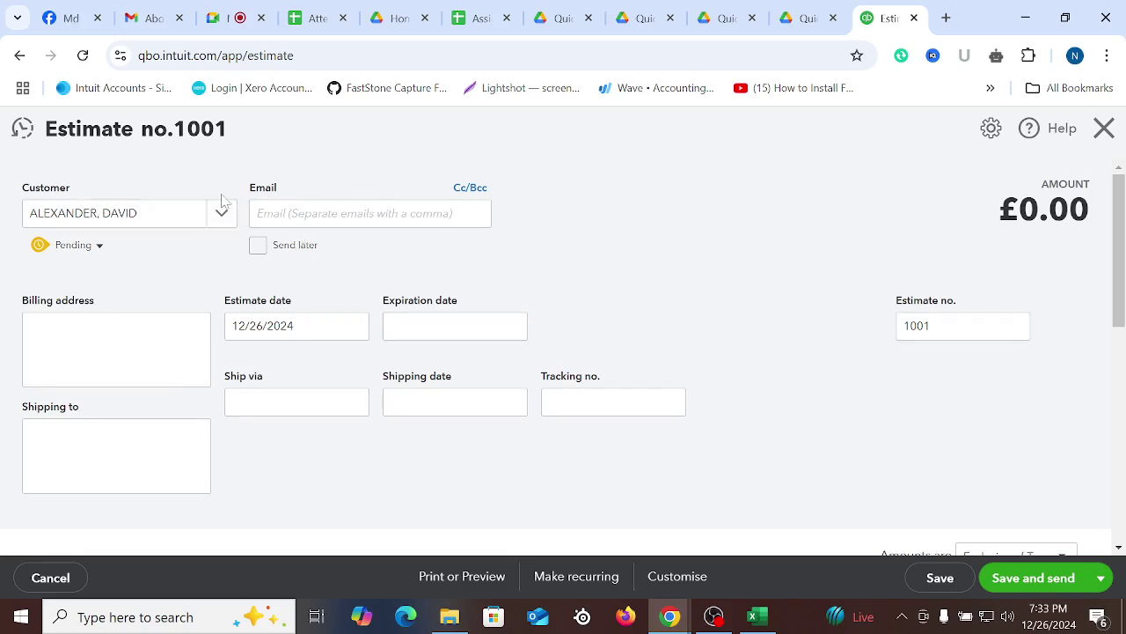
pyautogui.click(352, 213)
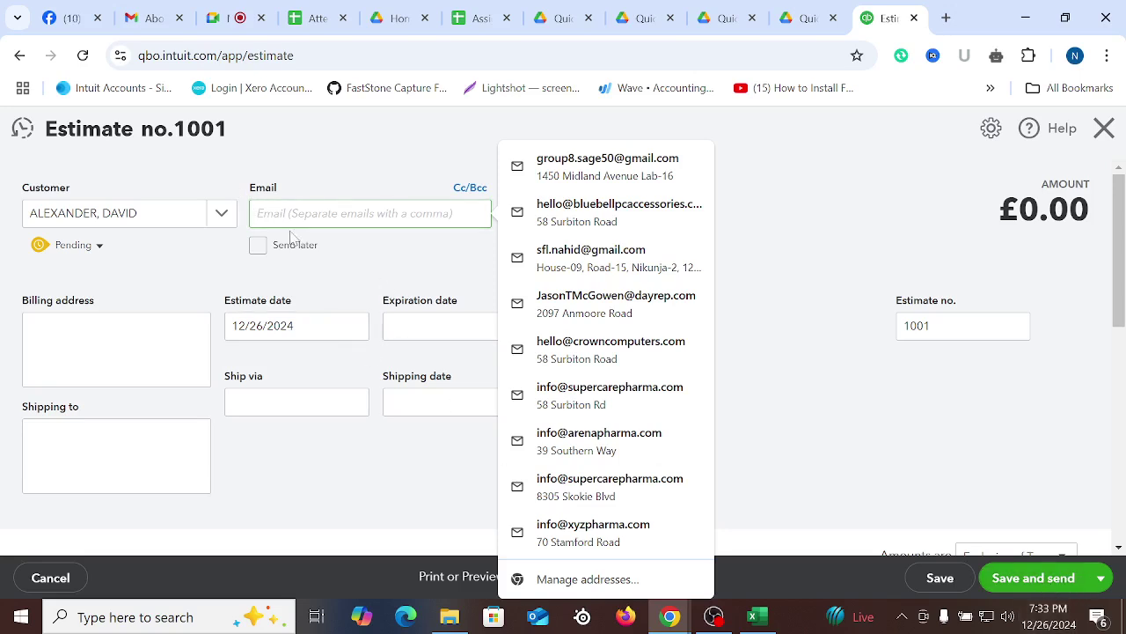
pyautogui.click(913, 292)
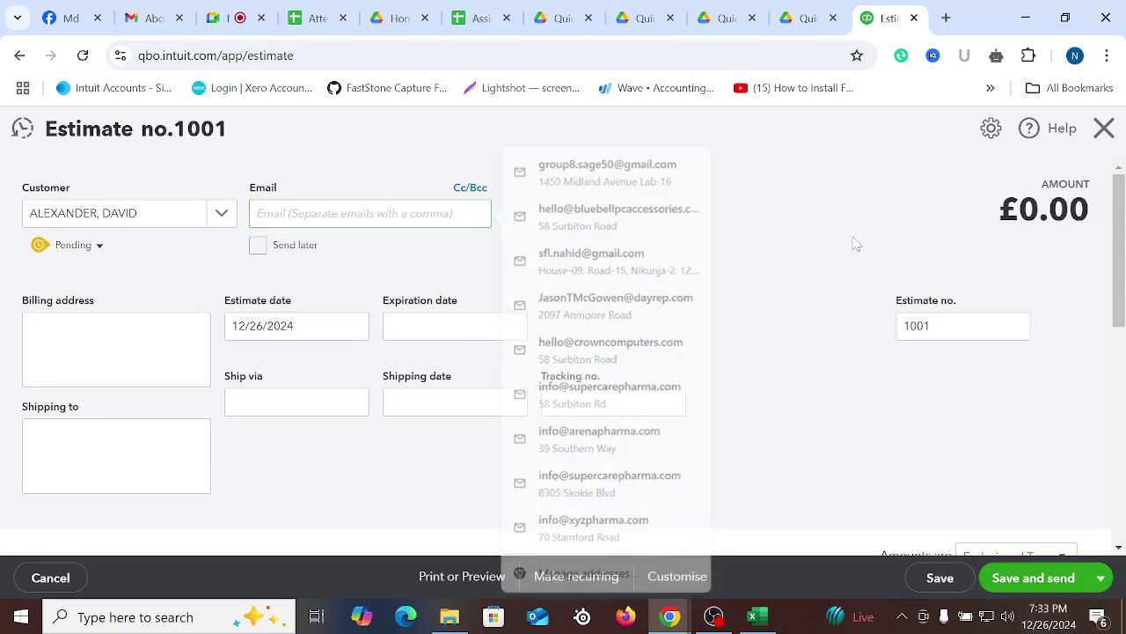
# Set the estimate date to 01/02/2023, checked against the spreadsheet
pyautogui.click(356, 328)
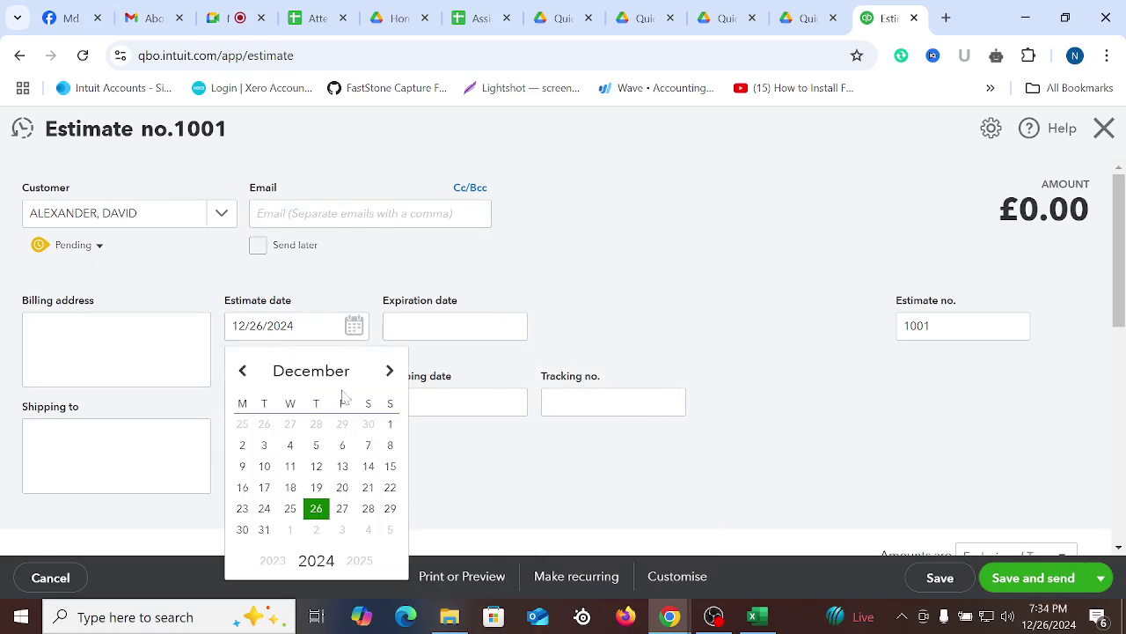
pyautogui.click(335, 378)
pyautogui.click(319, 119)
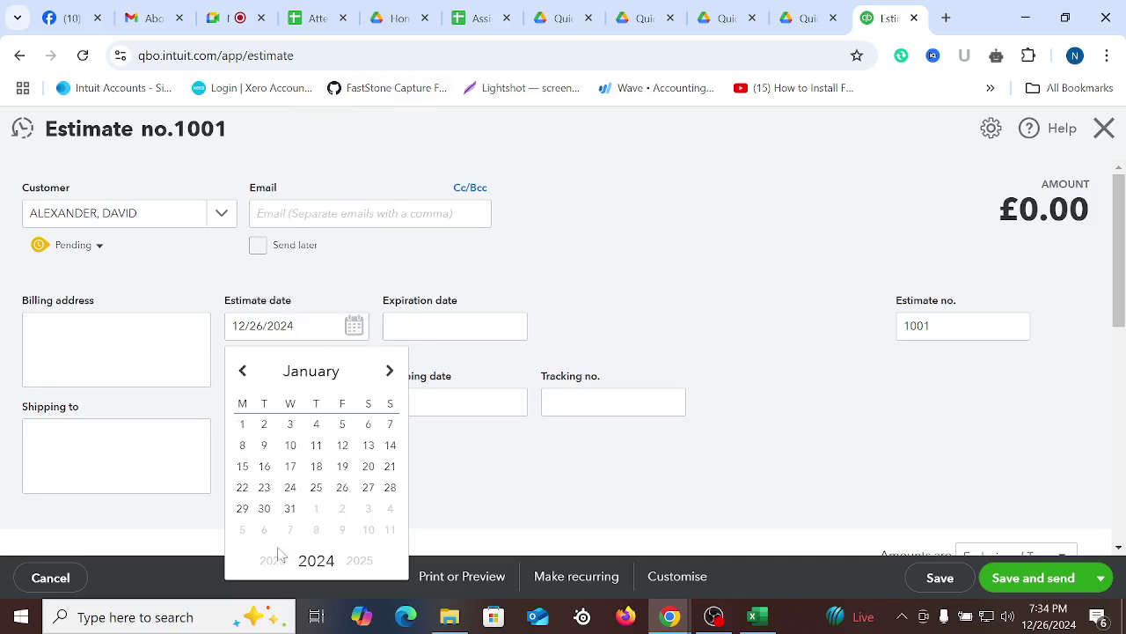
pyautogui.click(278, 561)
pyautogui.click(390, 425)
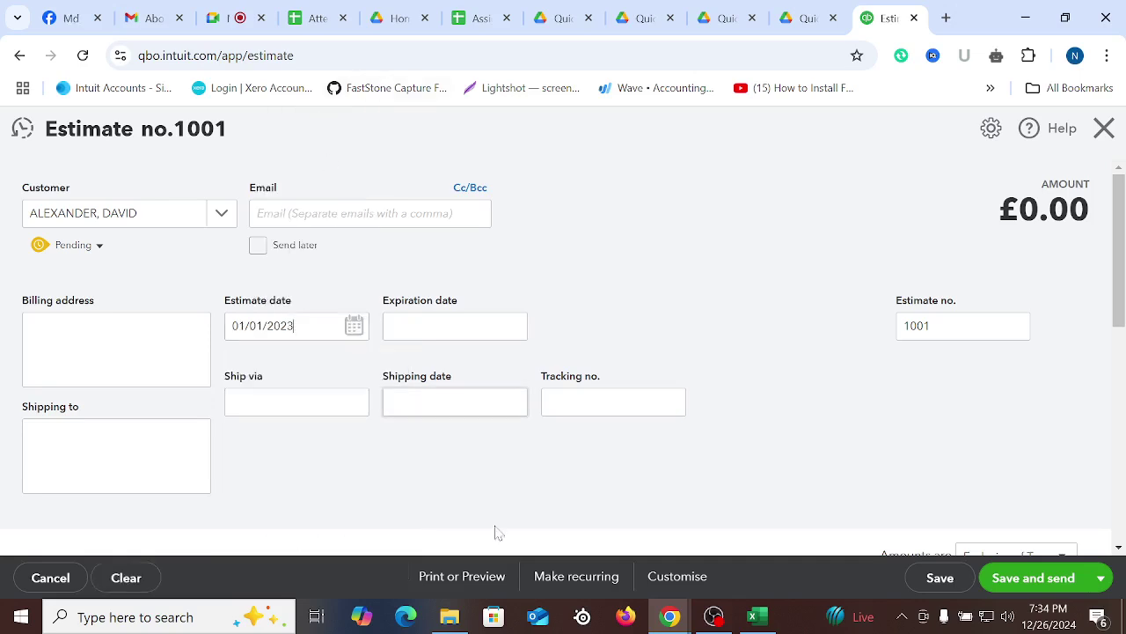
pyautogui.click(754, 618)
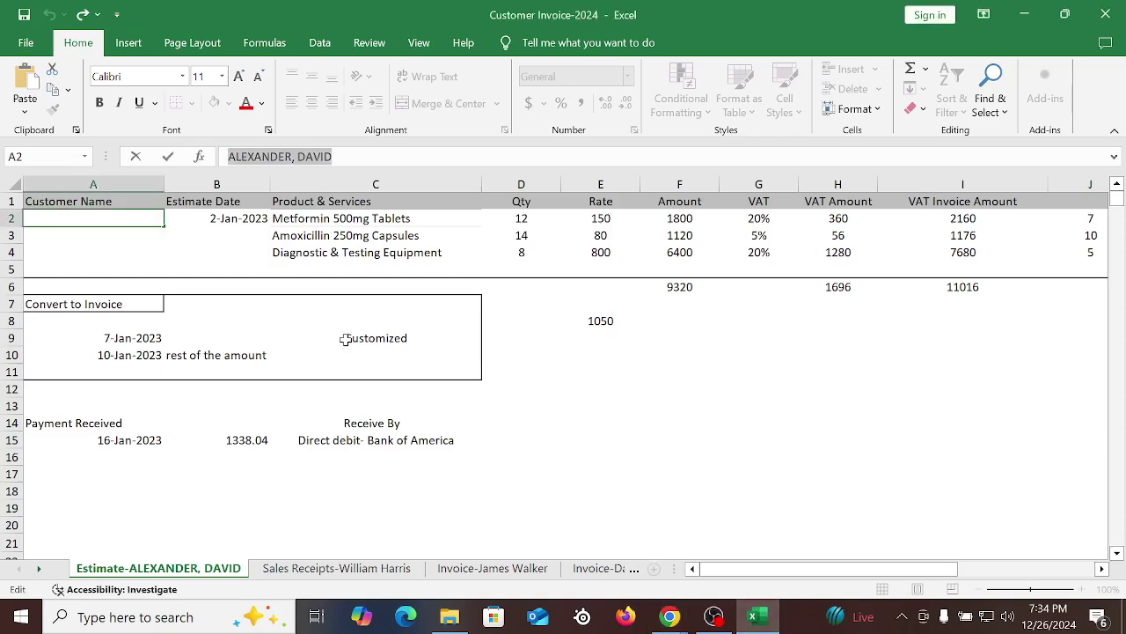
pyautogui.moveTo(671, 615)
pyautogui.click(541, 541)
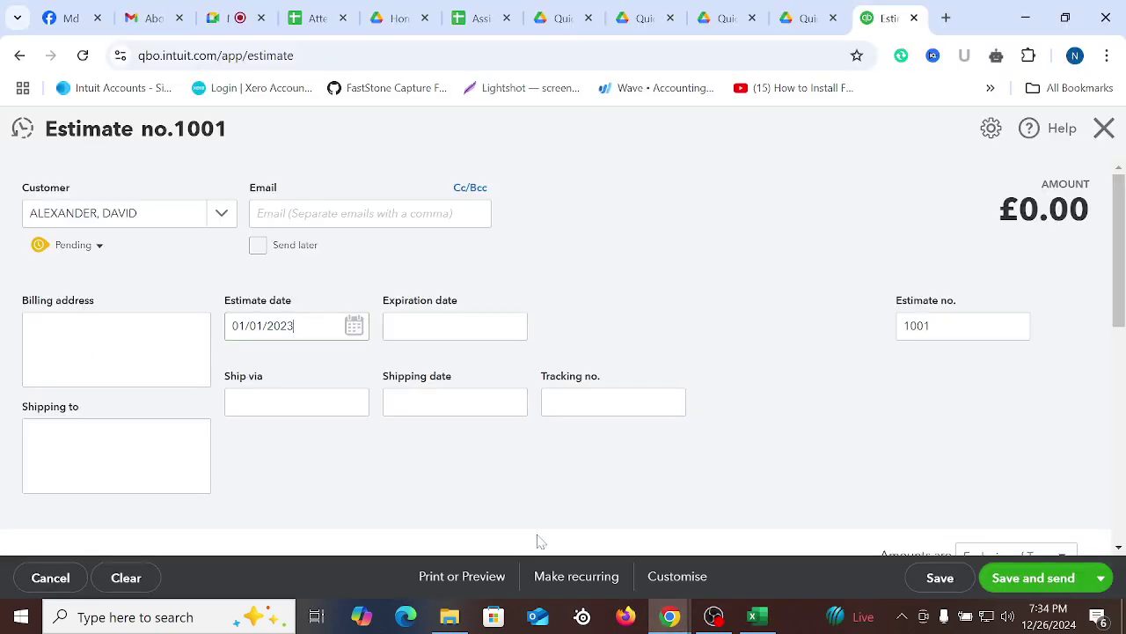
pyautogui.click(354, 325)
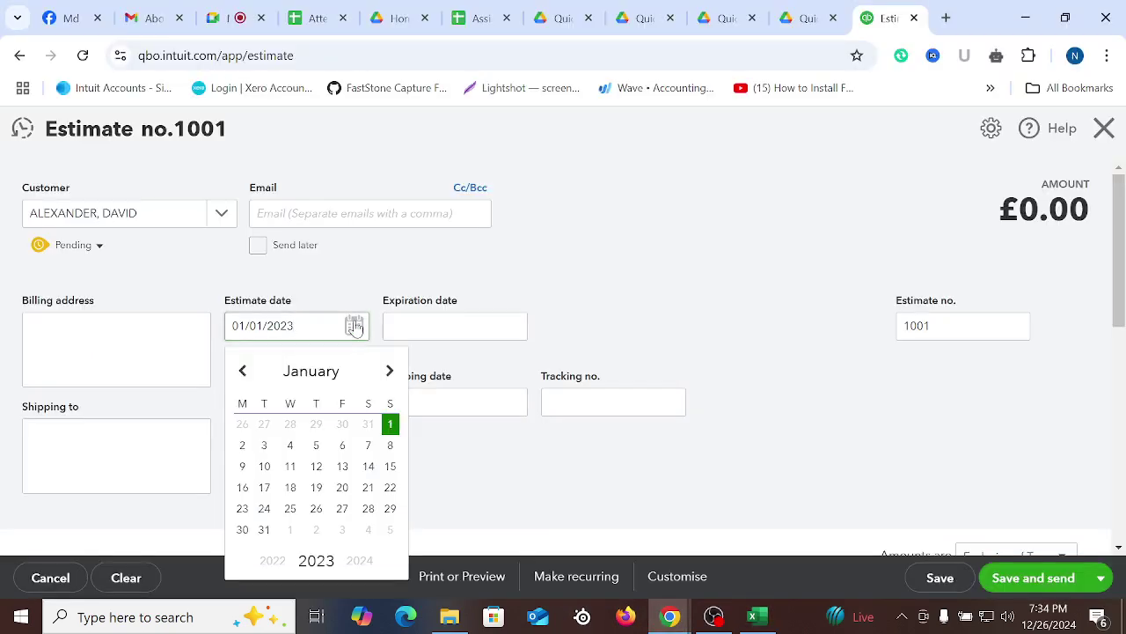
pyautogui.click(244, 447)
# Scroll to the line-item table and open the first line's Product/Service cell
pyautogui.scroll(-1, 734, 236)
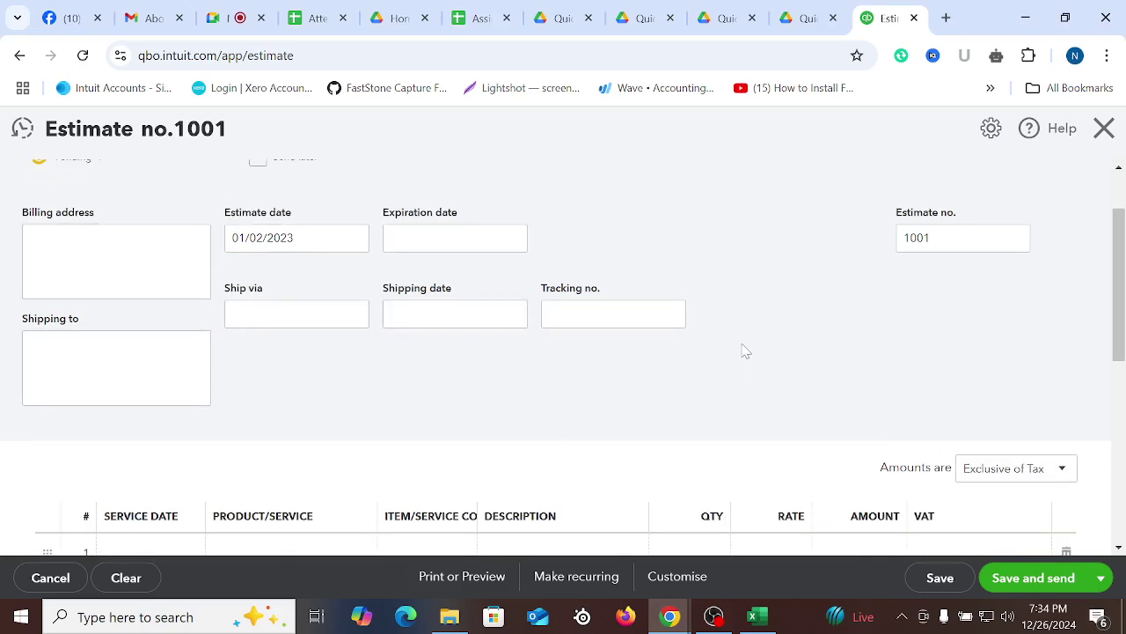
pyautogui.scroll(-3, 825, 324)
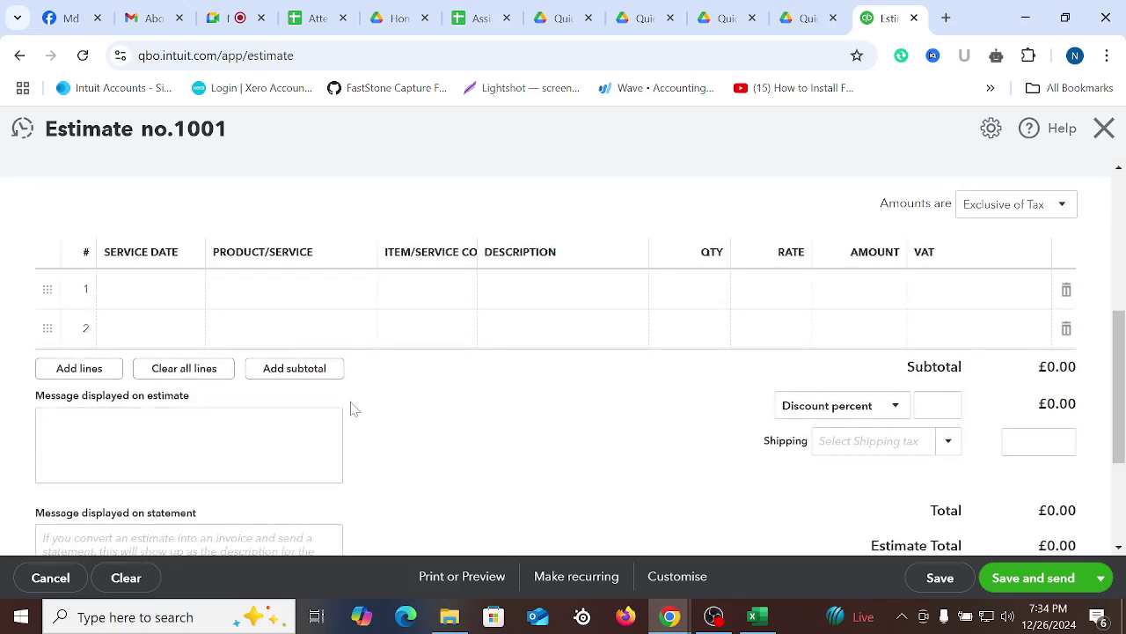
pyautogui.click(279, 297)
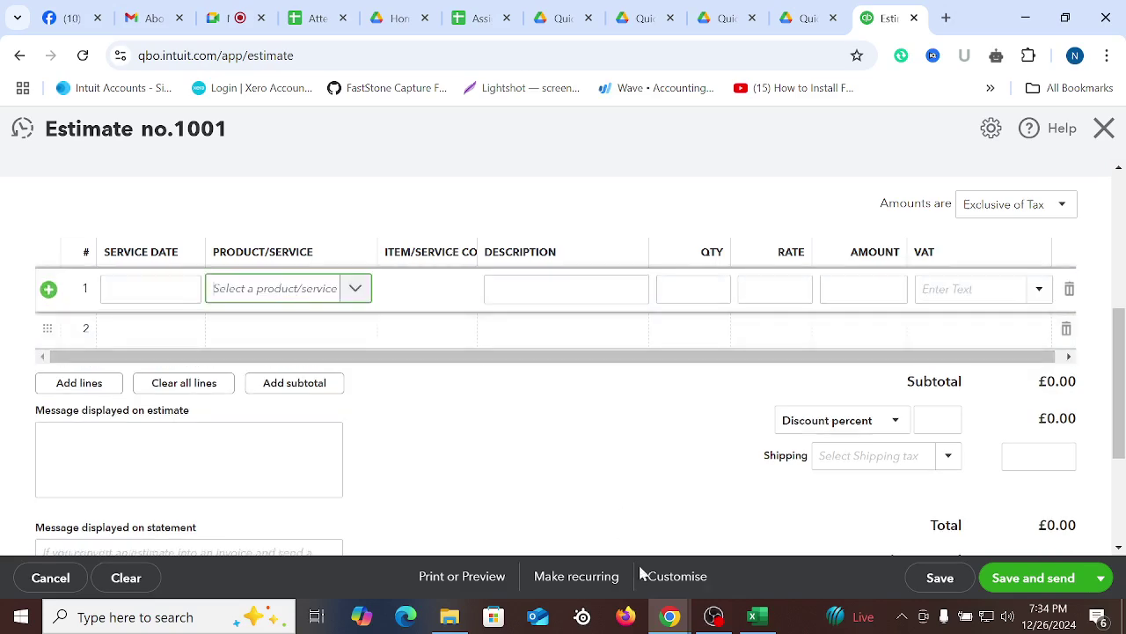
# Copy Metformin 500mg Tablets from Excel and select it as line 1's product
pyautogui.click(757, 617)
pyautogui.click(485, 419)
pyautogui.click(298, 218)
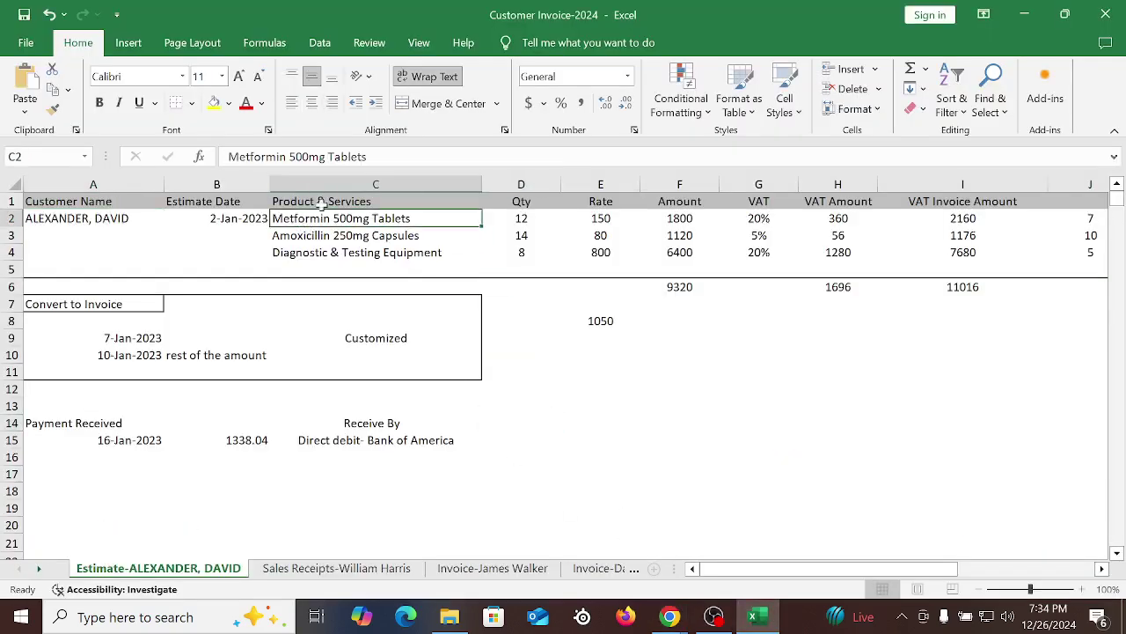
pyautogui.click(363, 157)
pyautogui.moveTo(364, 157); pyautogui.dragTo(228, 157)
pyautogui.hotkey('ctrl', 'c')
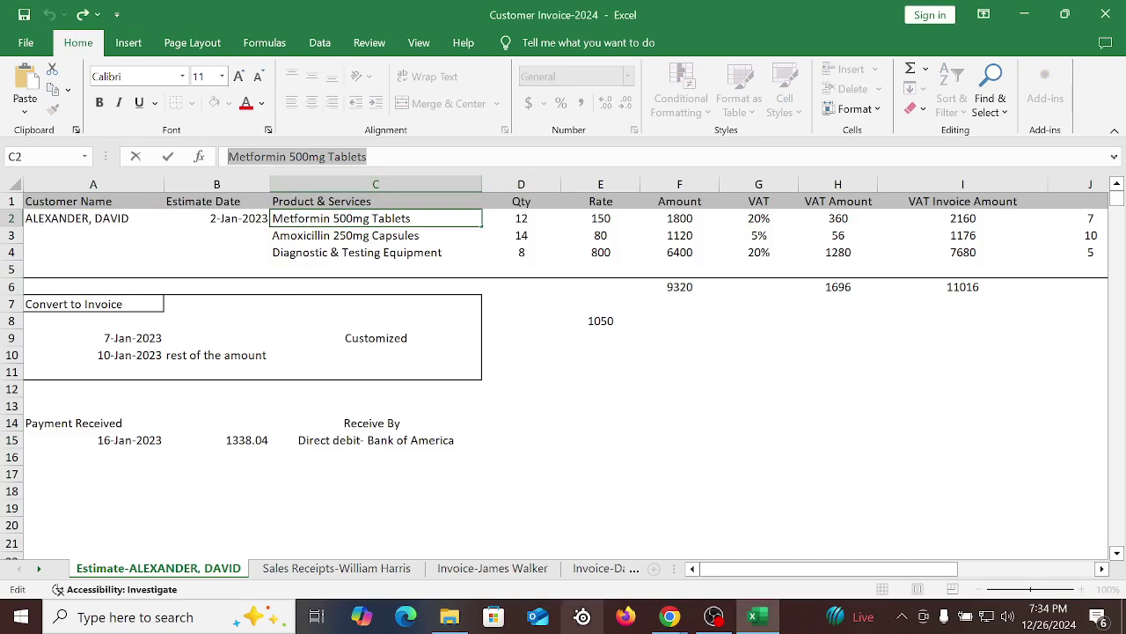
pyautogui.click(537, 510)
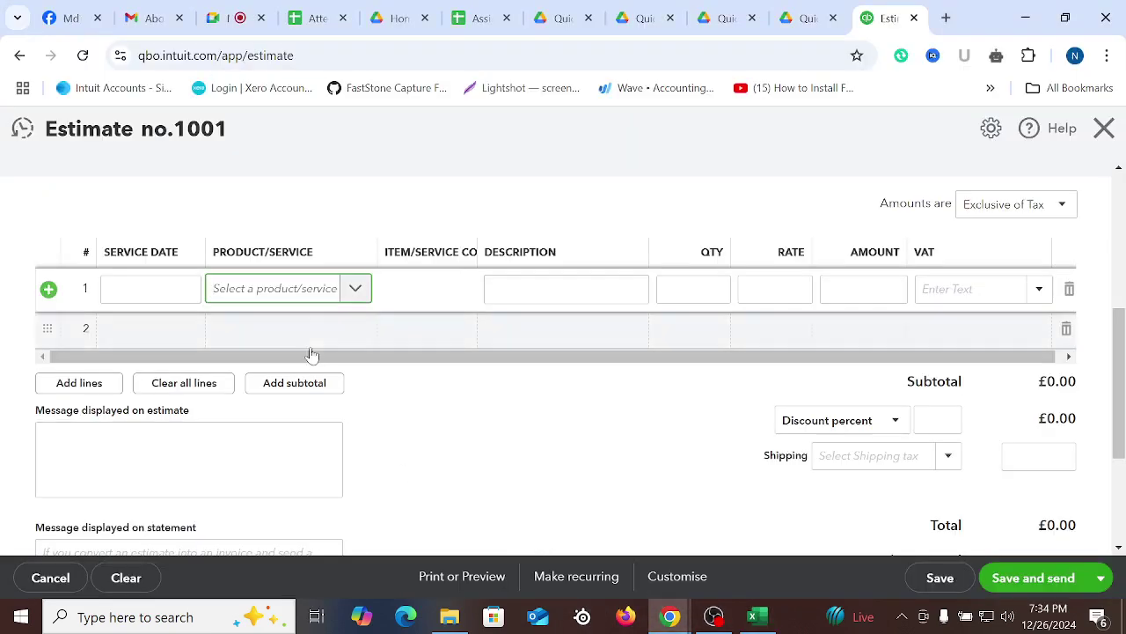
pyautogui.click(255, 288)
pyautogui.hotkey('ctrl', 'v')
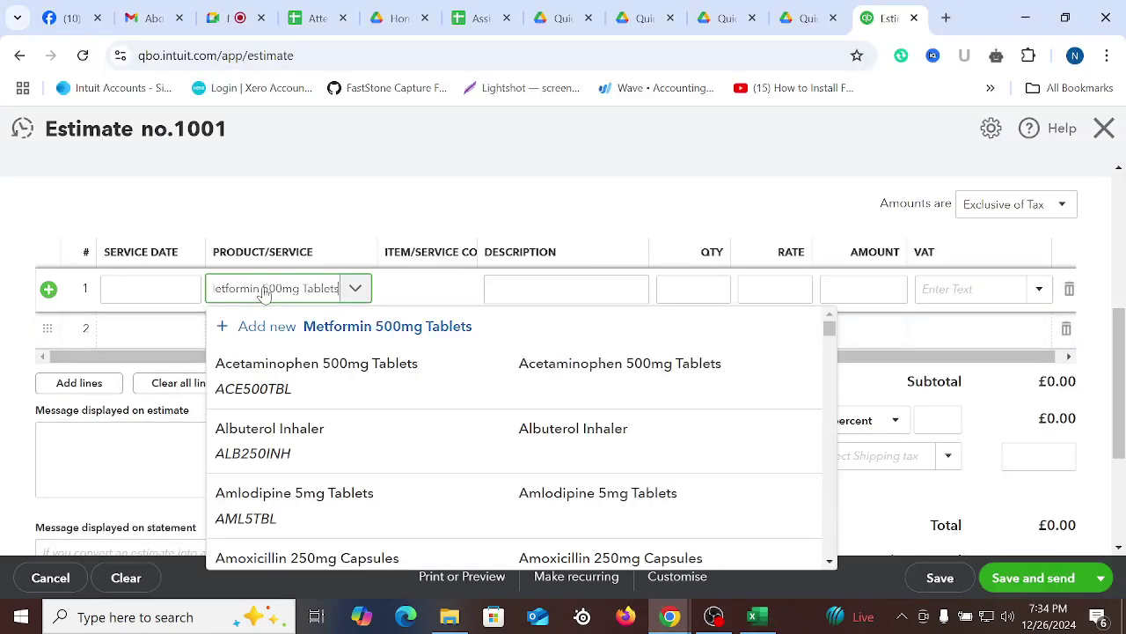
pyautogui.click(290, 383)
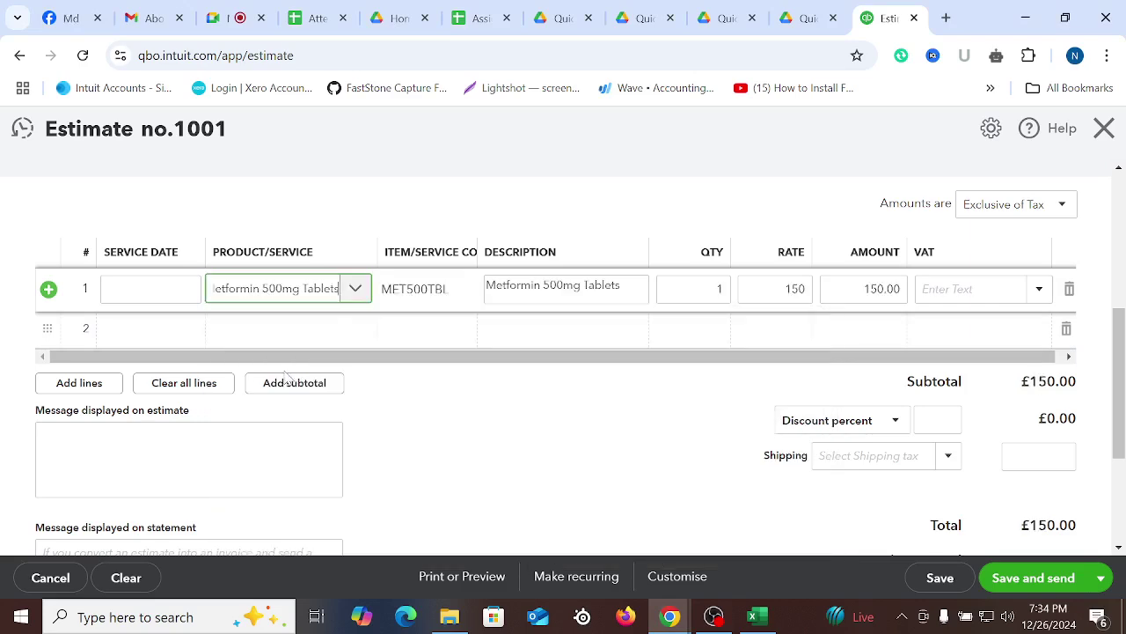
pyautogui.click(514, 480)
# Paste Amoxicillin 250mg Capsules from Excel as line 2's product
pyautogui.click(752, 616)
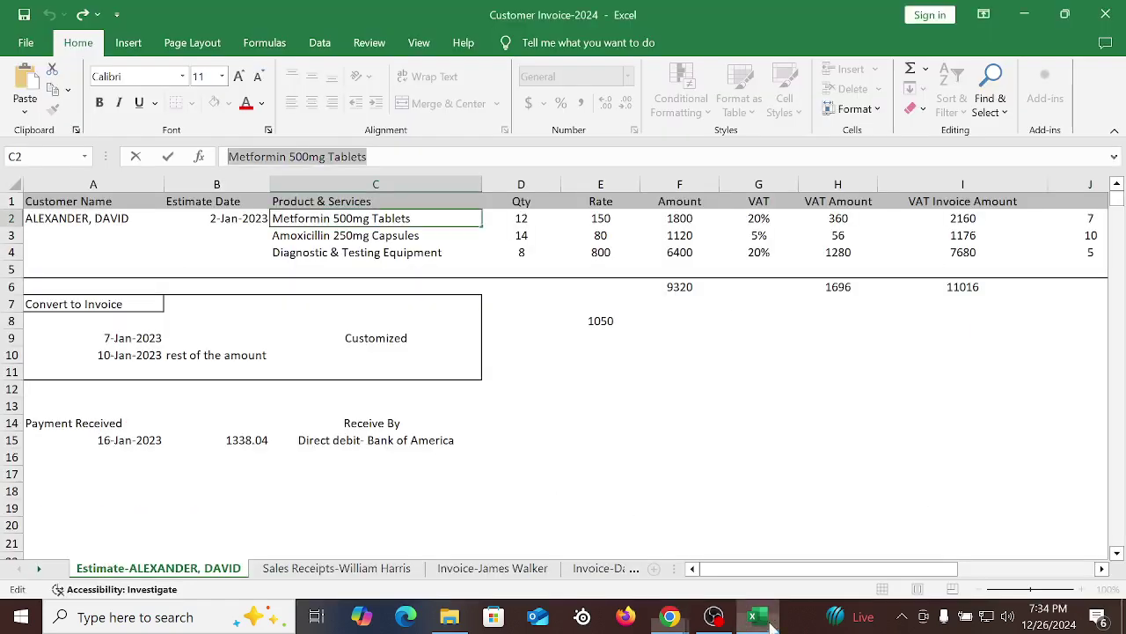
pyautogui.click(299, 236)
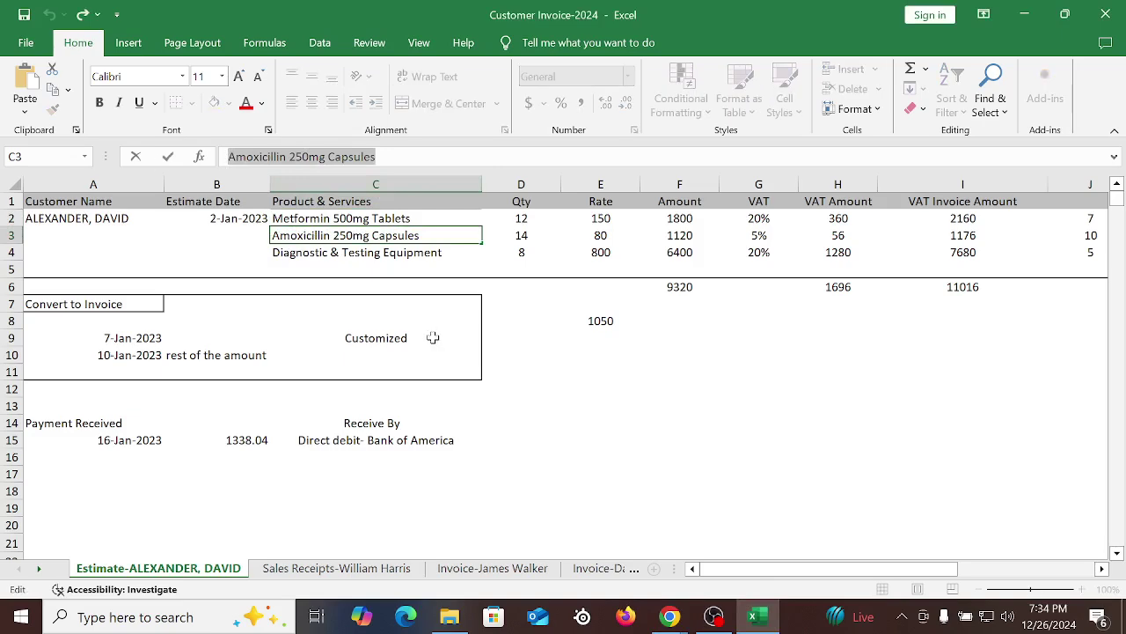
pyautogui.click(669, 616)
pyautogui.click(541, 555)
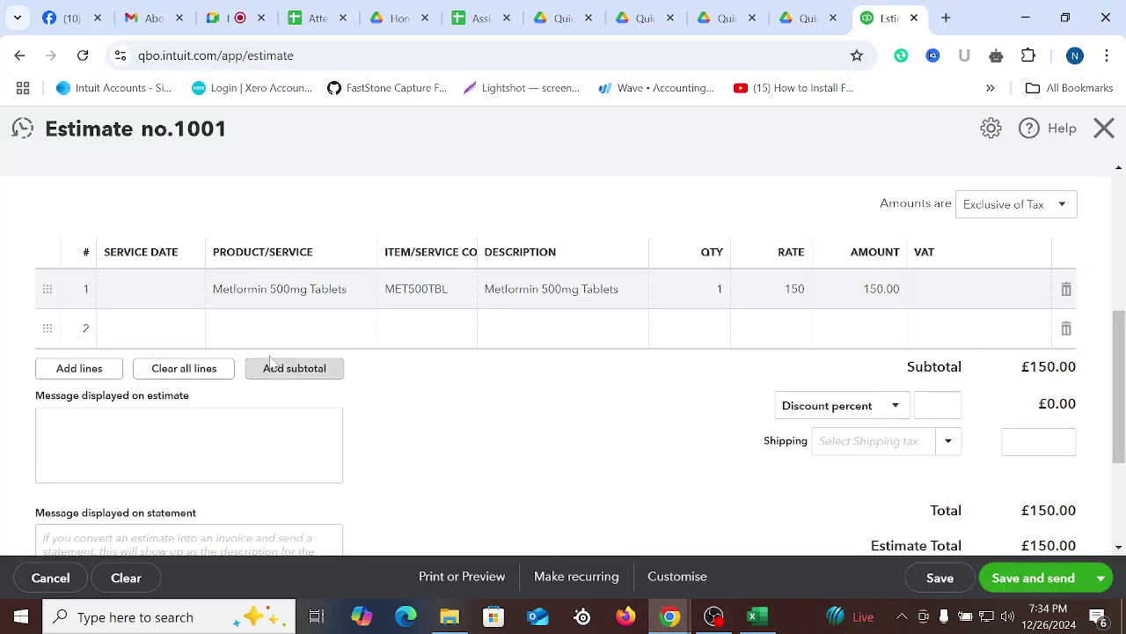
pyautogui.click(257, 330)
pyautogui.write('Amoxicillin 250mg Capsules')
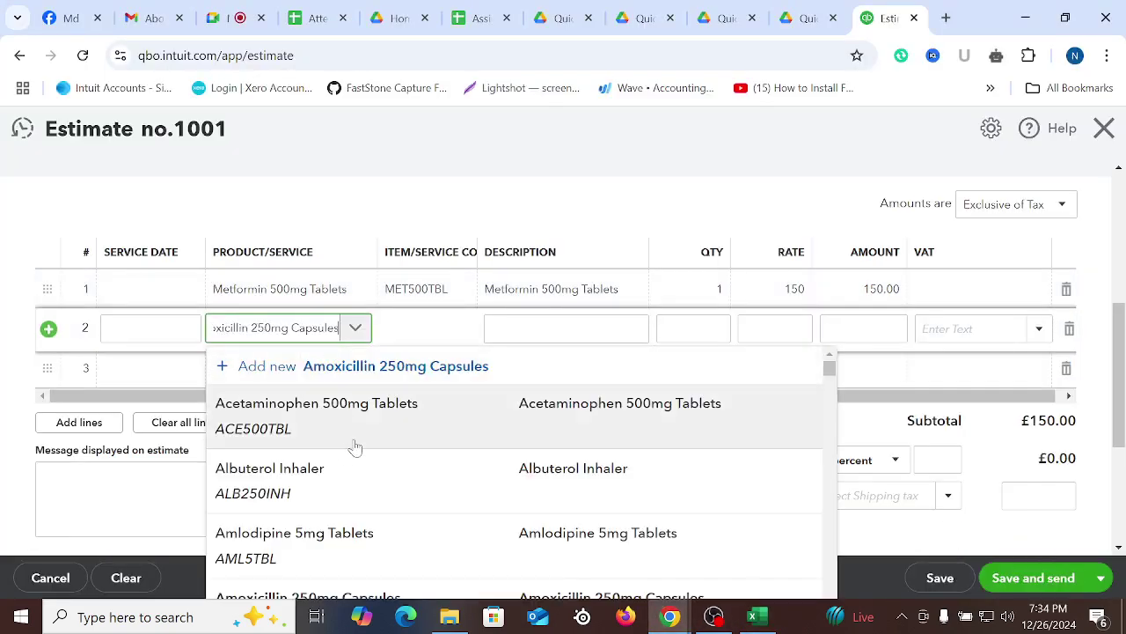
pyautogui.click(337, 407)
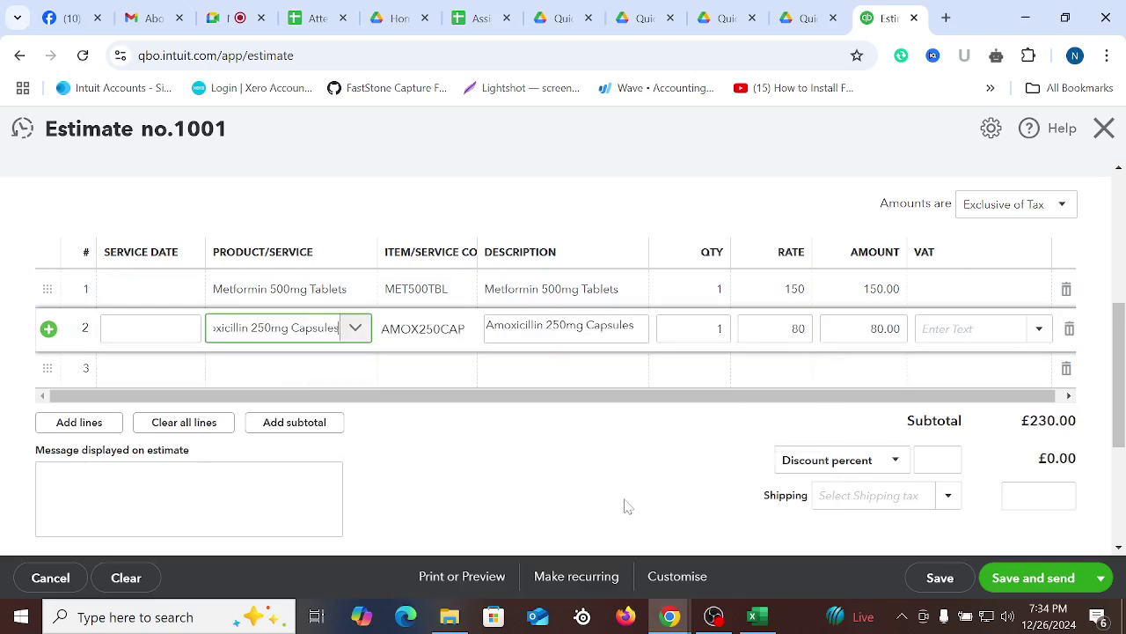
pyautogui.click(631, 478)
# Add Diagnostic & Testing Equipment as line 3, delete empty line 4, and widen the code column
pyautogui.click(753, 615)
pyautogui.click(571, 424)
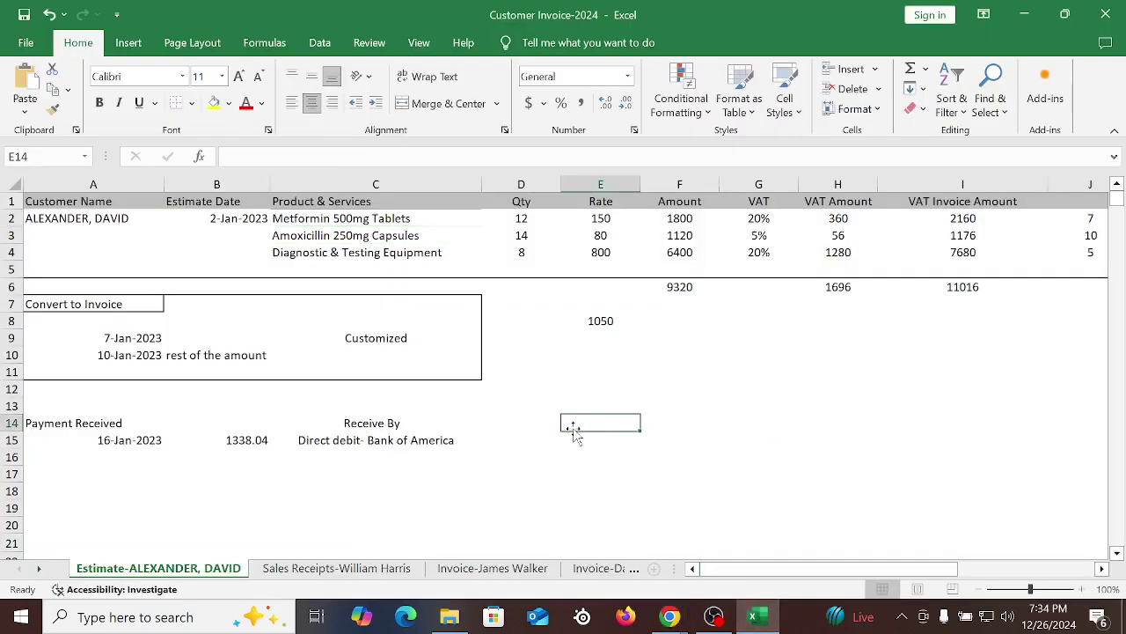
pyautogui.click(293, 255)
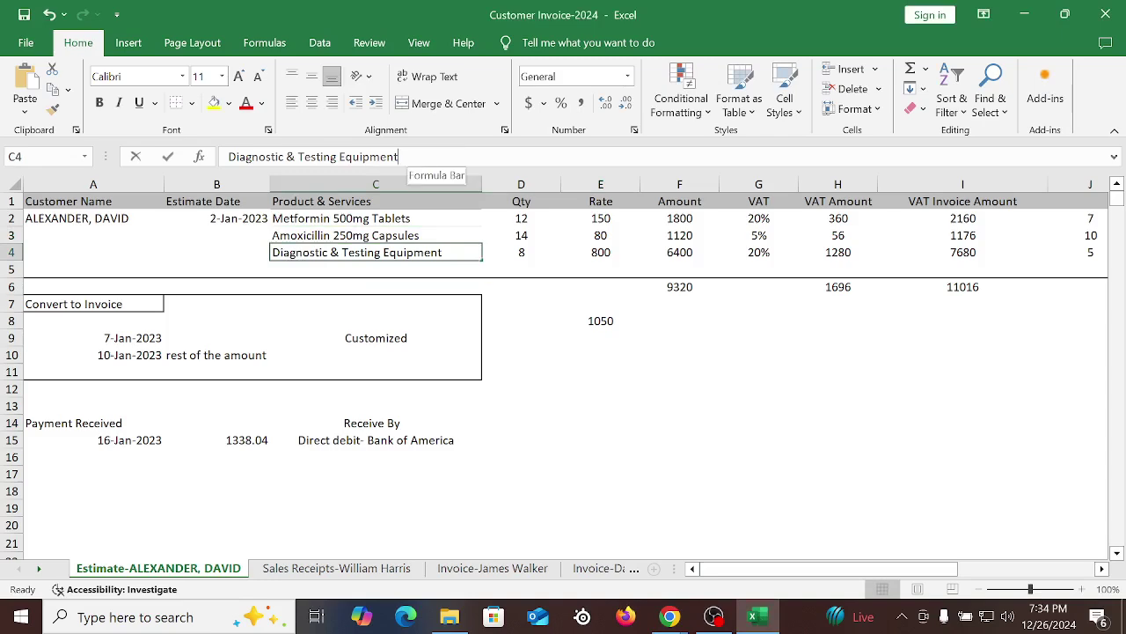
pyautogui.tripleClick(453, 151)
pyautogui.hotkey('ctrl', 'c')
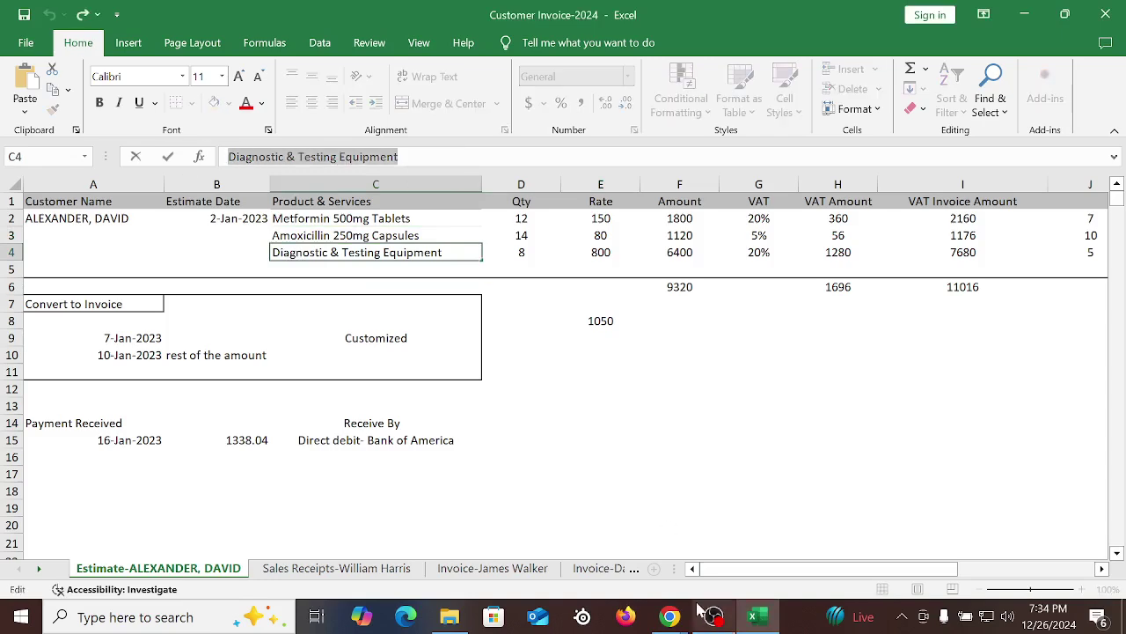
pyautogui.click(669, 616)
pyautogui.click(567, 554)
pyautogui.click(273, 369)
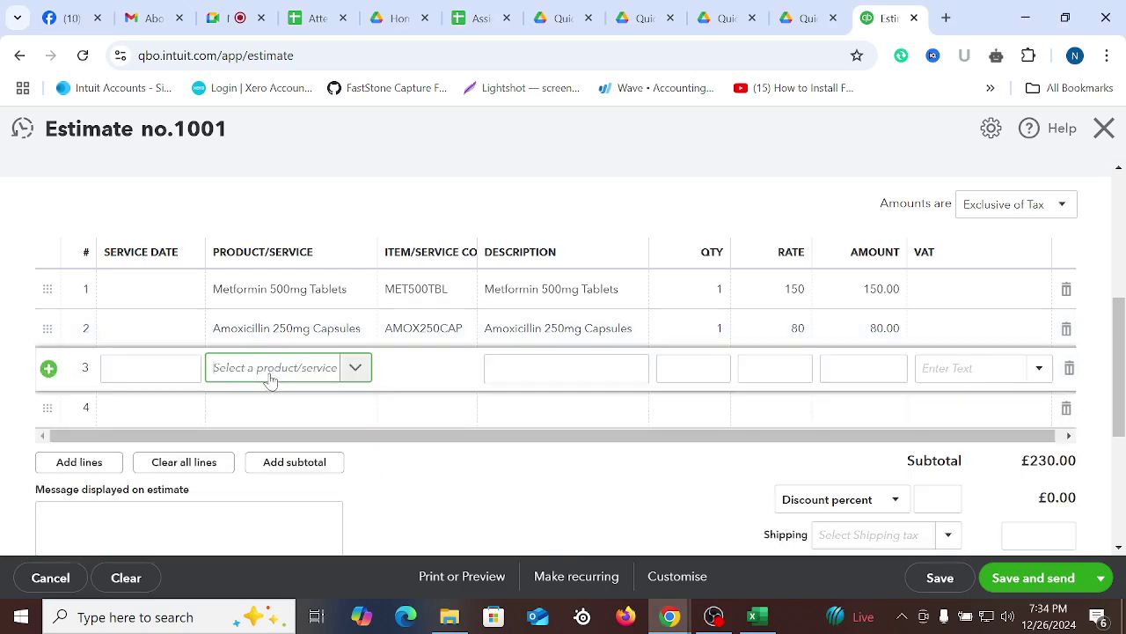
pyautogui.hotkey('ctrl', 'v')
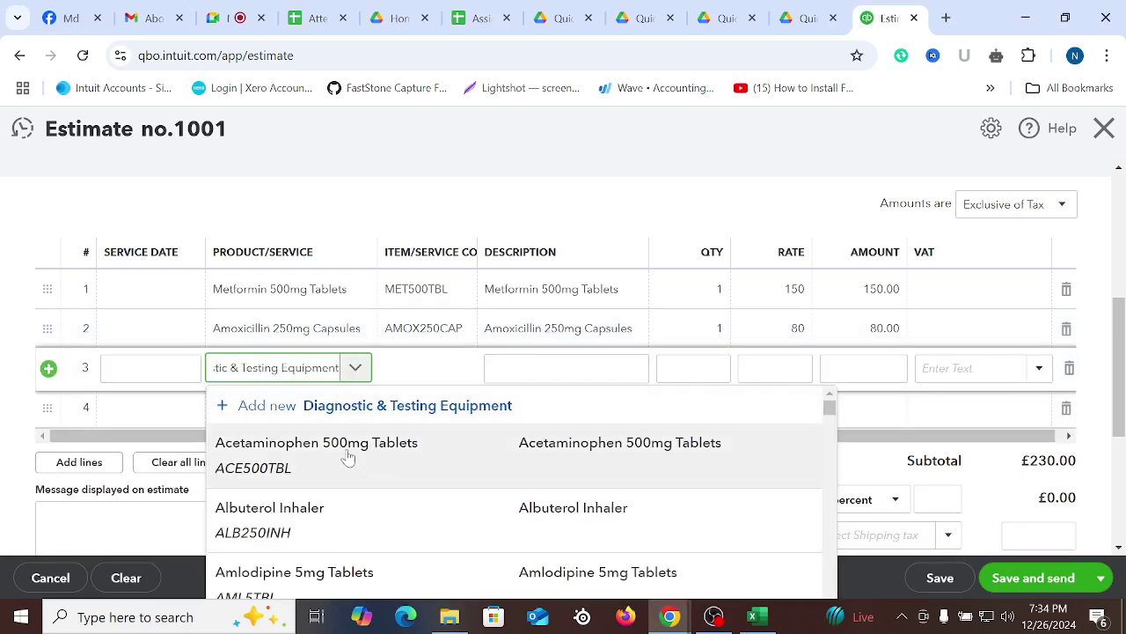
pyautogui.click(314, 456)
pyautogui.click(554, 522)
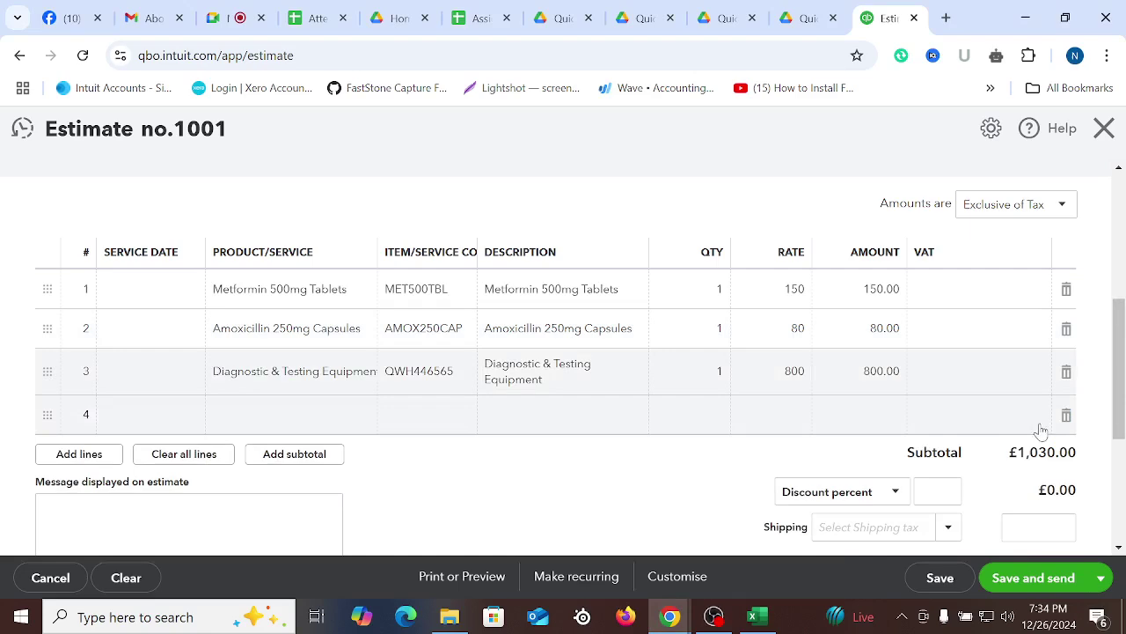
pyautogui.click(1066, 415)
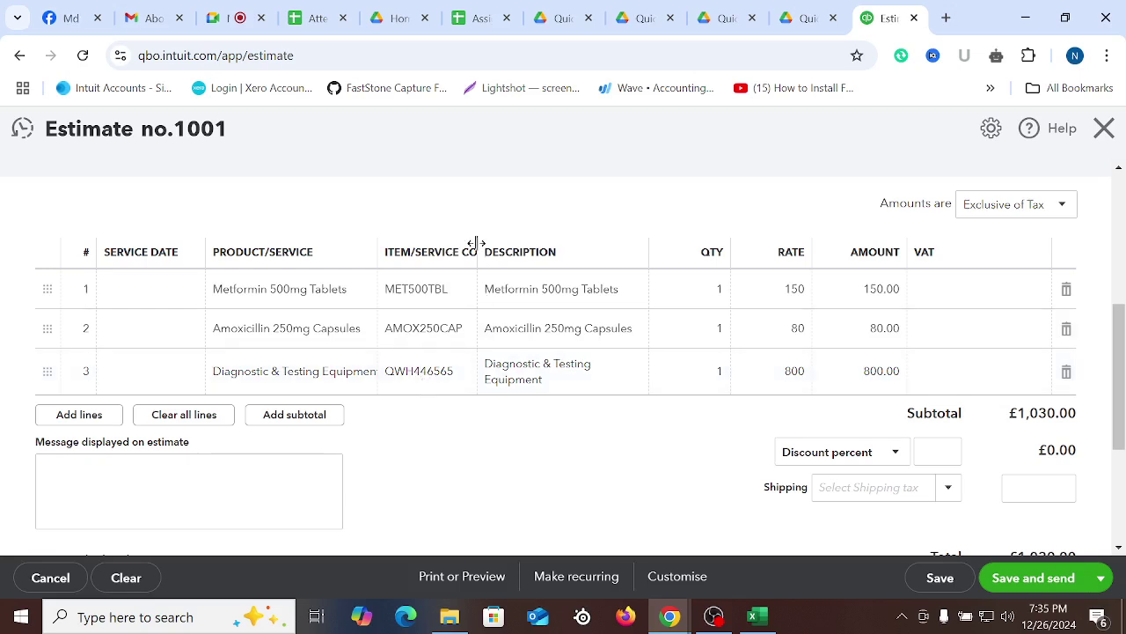
pyautogui.moveTo(476, 243)
pyautogui.mouseDown()
pyautogui.moveTo(505, 243)
pyautogui.moveTo(490, 243)
pyautogui.mouseUp()
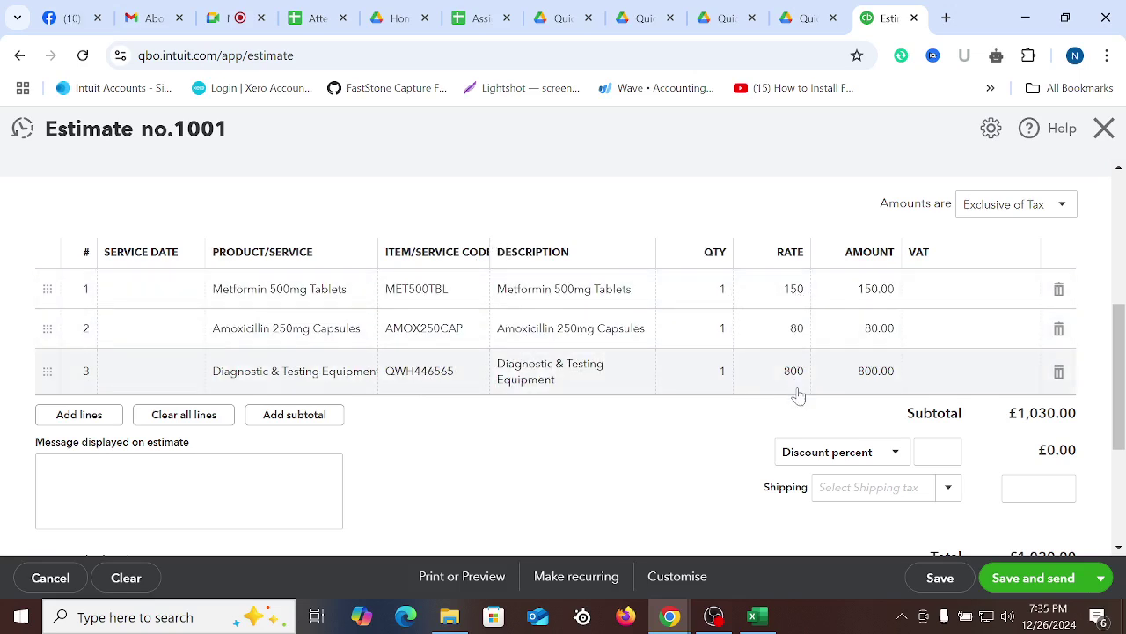
# Check the Excel rates 150, 80 and 800 against the estimate lines
pyautogui.click(753, 616)
pyautogui.click(775, 403)
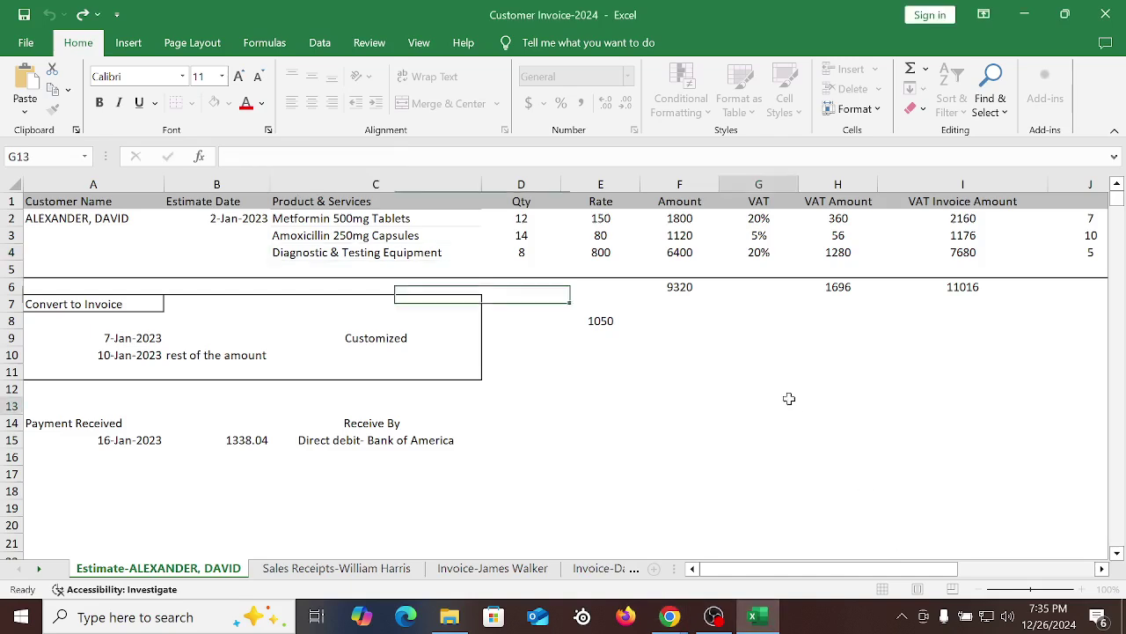
pyautogui.moveTo(622, 216); pyautogui.dragTo(609, 245)
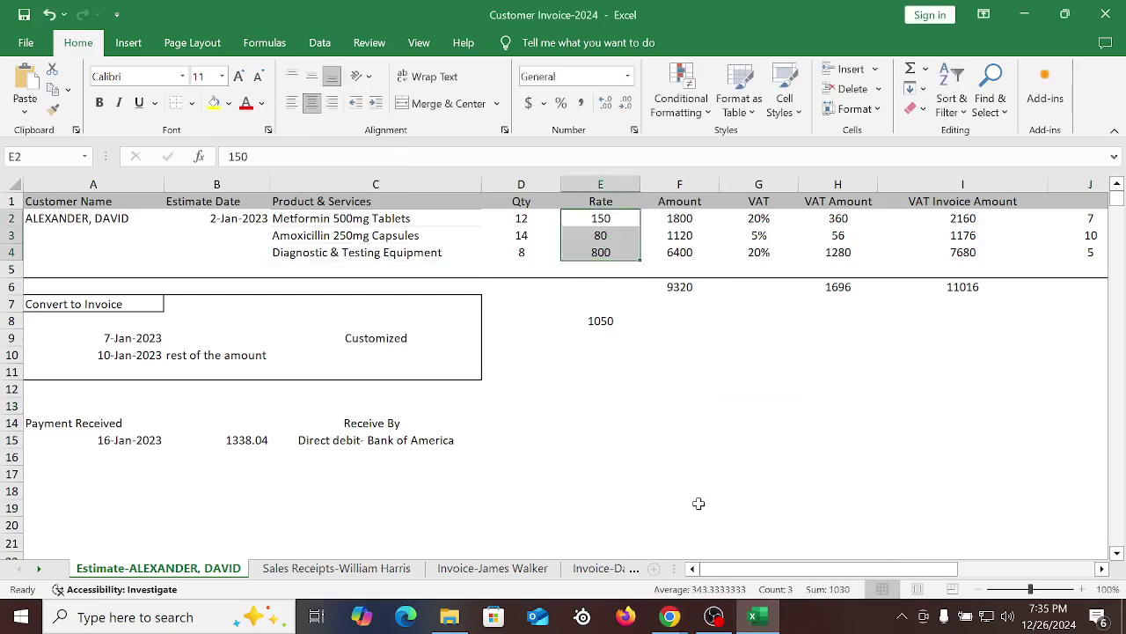
pyautogui.moveTo(666, 621)
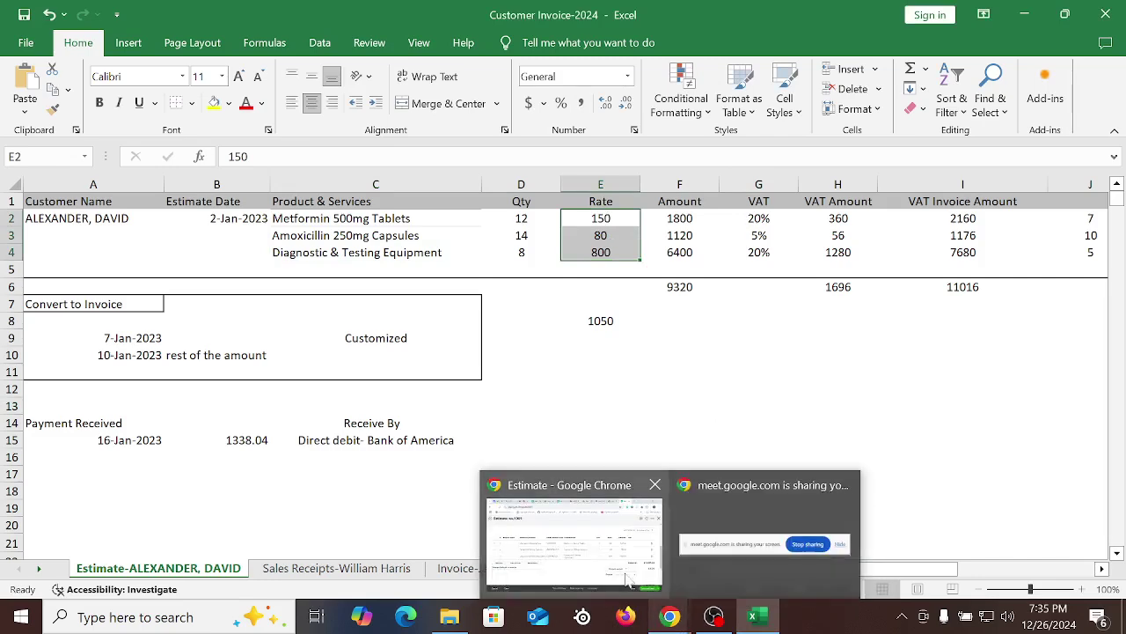
pyautogui.click(572, 515)
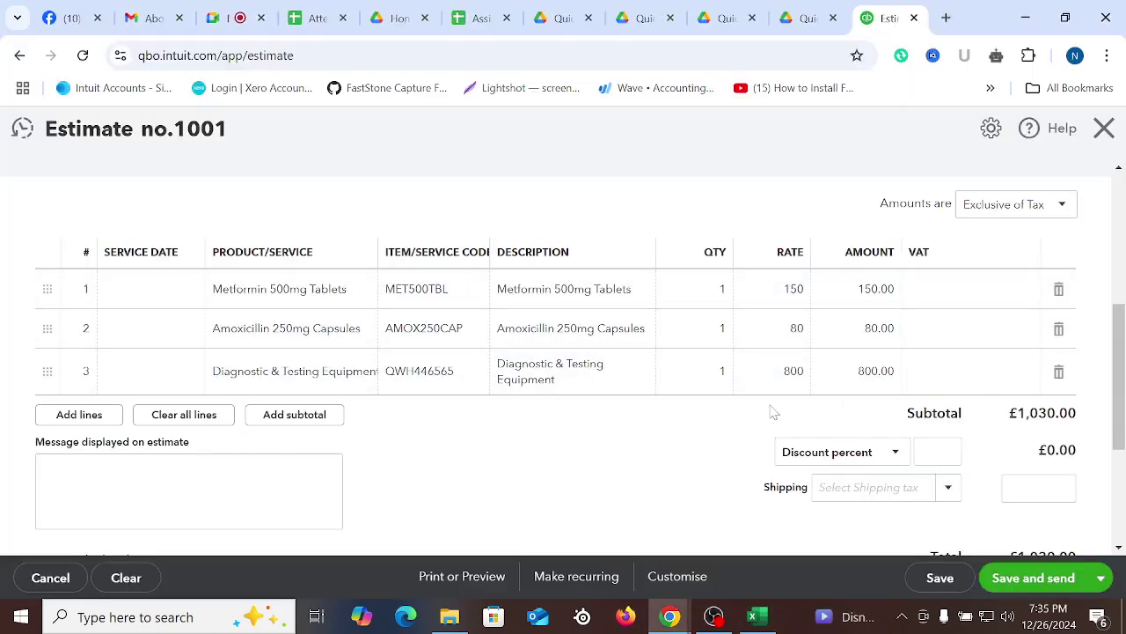
# Check the Excel quantities 12, 14 and 8 against the estimate lines
pyautogui.click(752, 616)
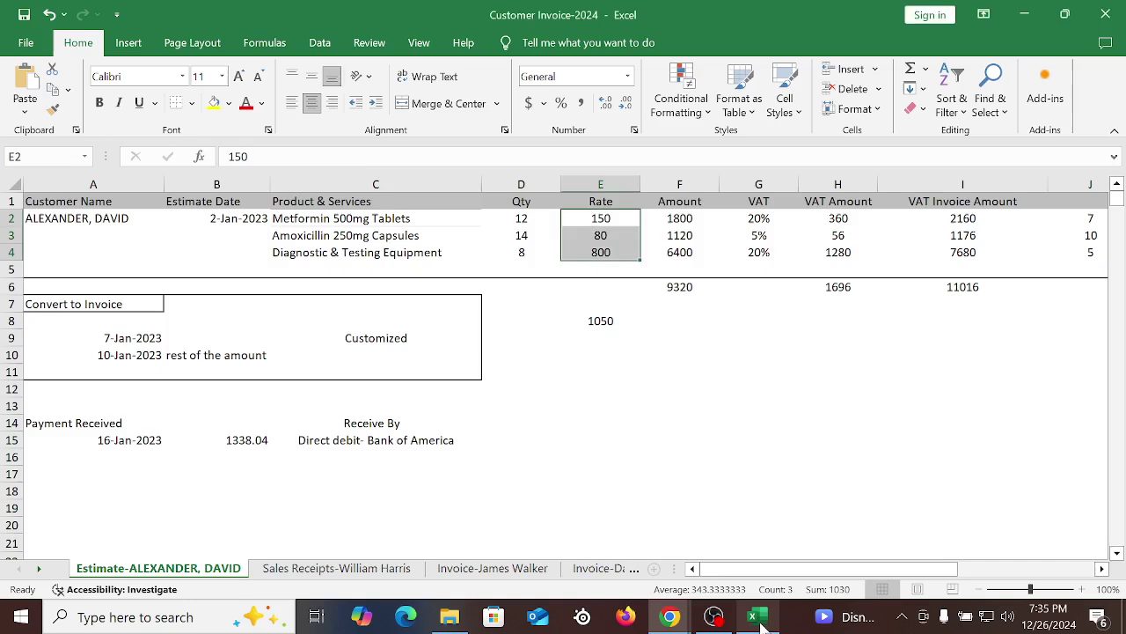
pyautogui.click(740, 443)
pyautogui.moveTo(505, 218); pyautogui.dragTo(521, 270)
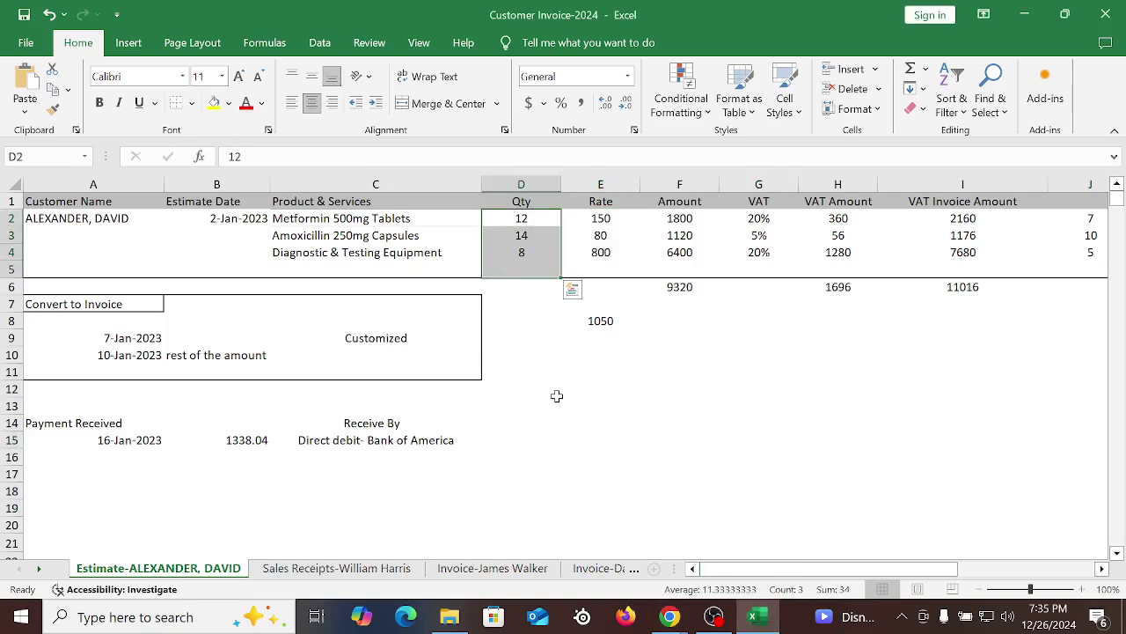
pyautogui.moveTo(670, 616)
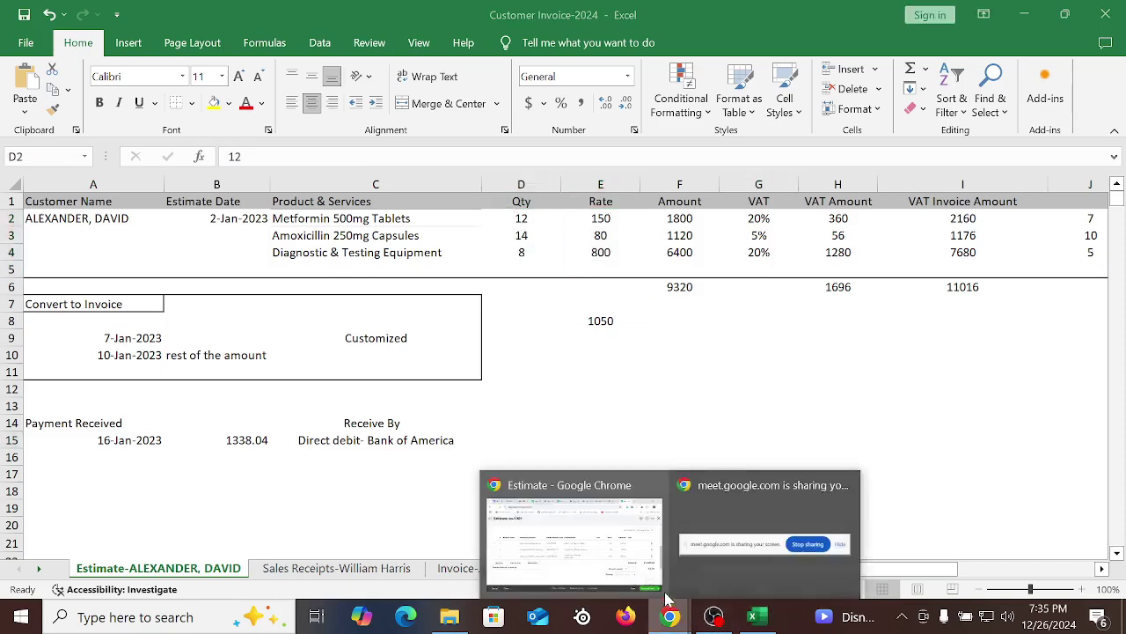
pyautogui.click(576, 553)
pyautogui.click(714, 289)
# Enter quantities 12, 14 and 8 on the three estimate lines
pyautogui.write('2')
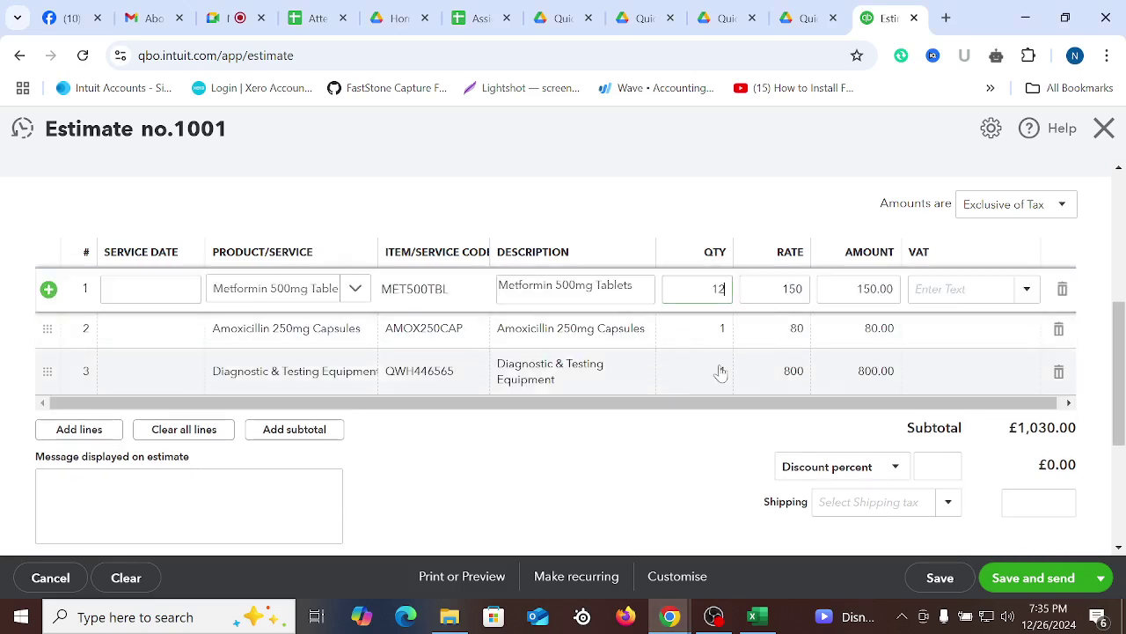
pyautogui.click(717, 327)
pyautogui.write('4')
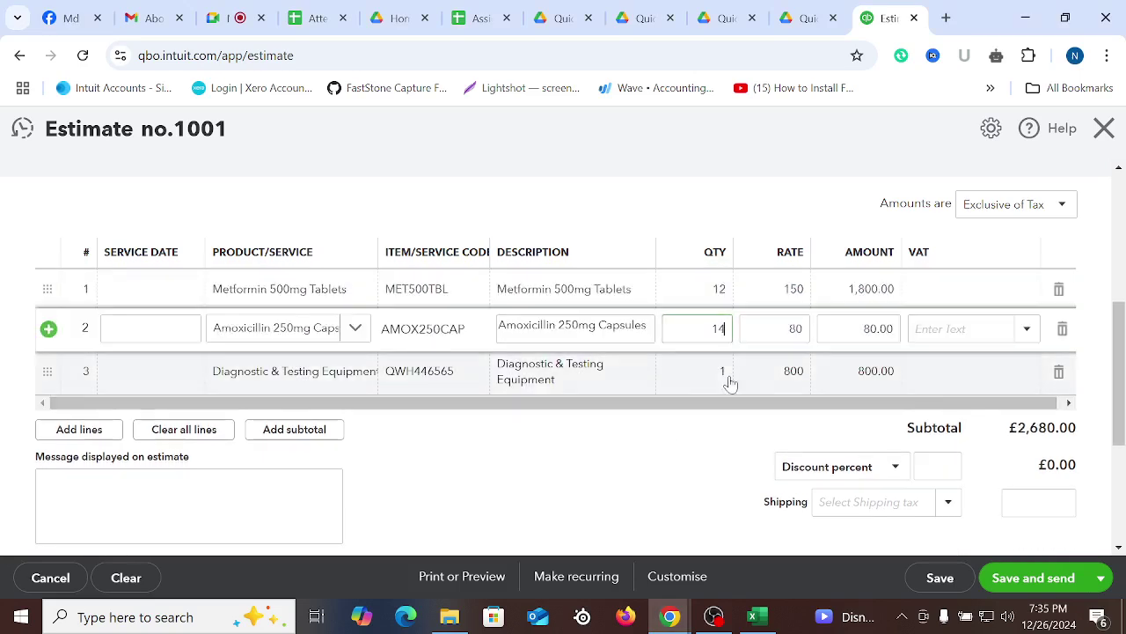
pyautogui.click(727, 376)
pyautogui.write('8')
pyautogui.click(706, 472)
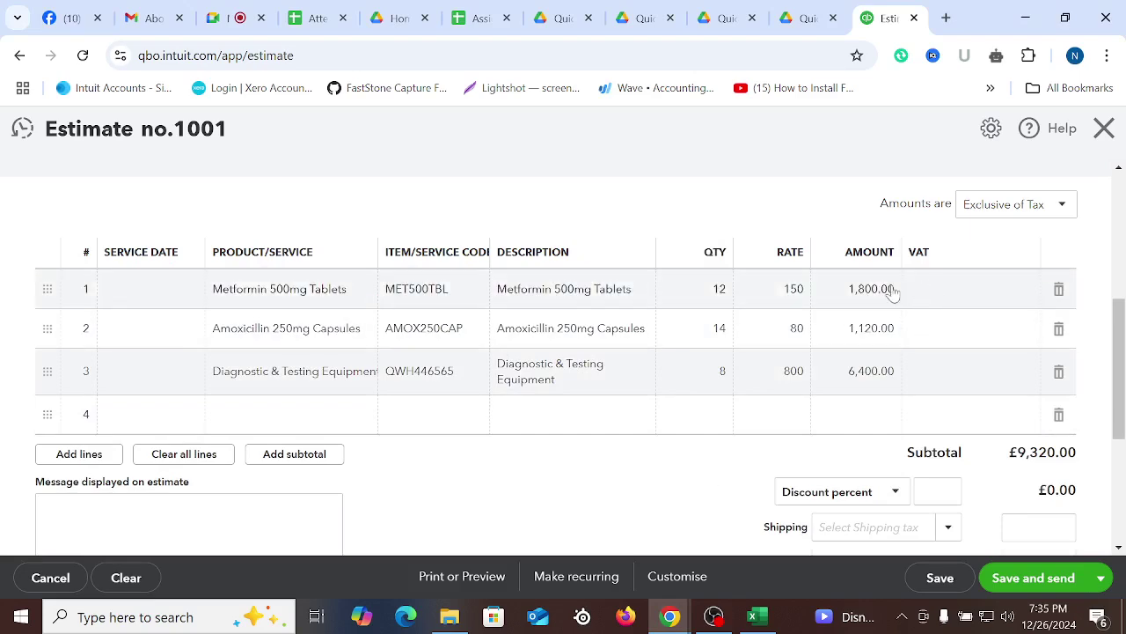
# Look up the VAT rates in cells G2:G4 of the spreadsheet
pyautogui.click(958, 289)
pyautogui.click(753, 616)
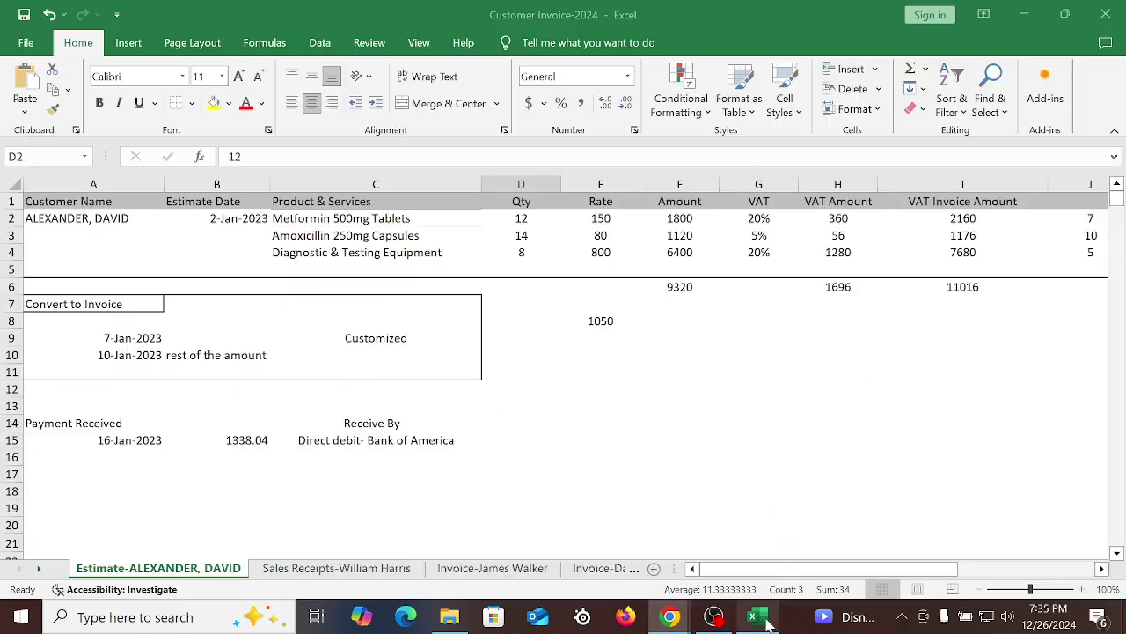
pyautogui.click(875, 445)
pyautogui.moveTo(762, 218); pyautogui.dragTo(764, 253)
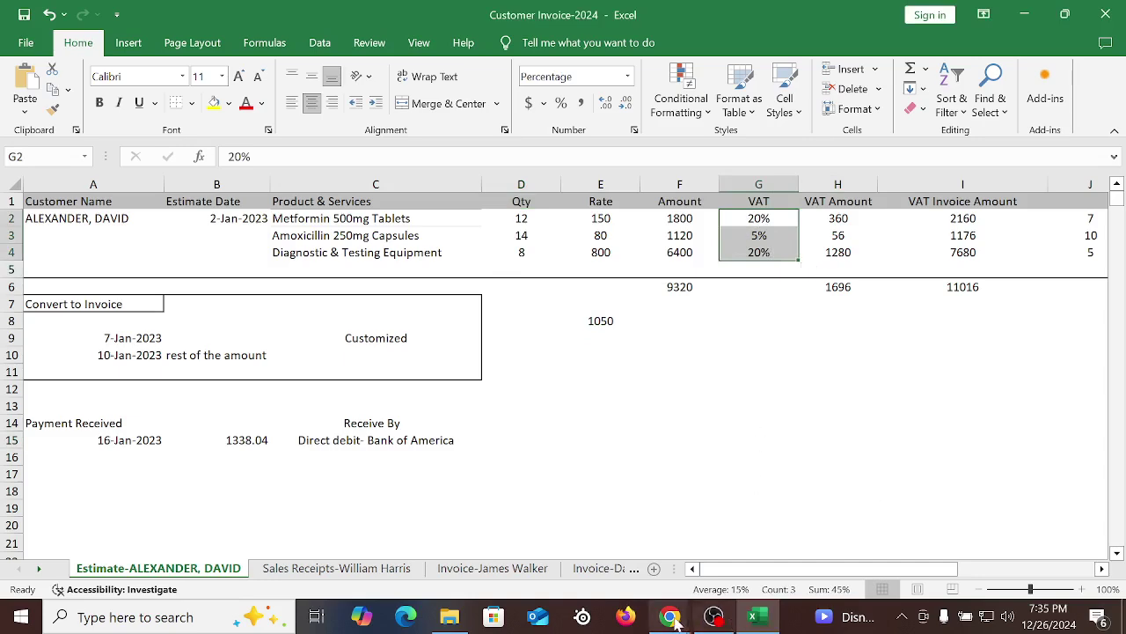
pyautogui.moveTo(669, 616)
pyautogui.click(576, 528)
# Set the line VAT codes to 20.0% S, 5.0% R and 20.0% S, and delete empty line 4
pyautogui.click(951, 293)
pyautogui.write('2')
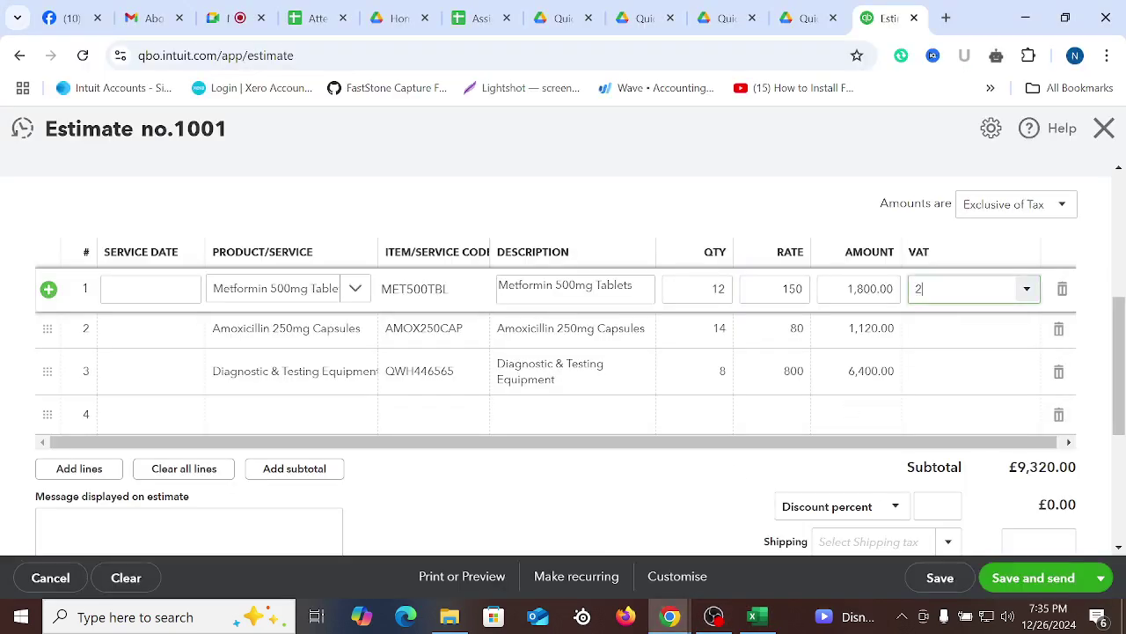
pyautogui.write('0')
pyautogui.click(953, 323)
pyautogui.click(943, 342)
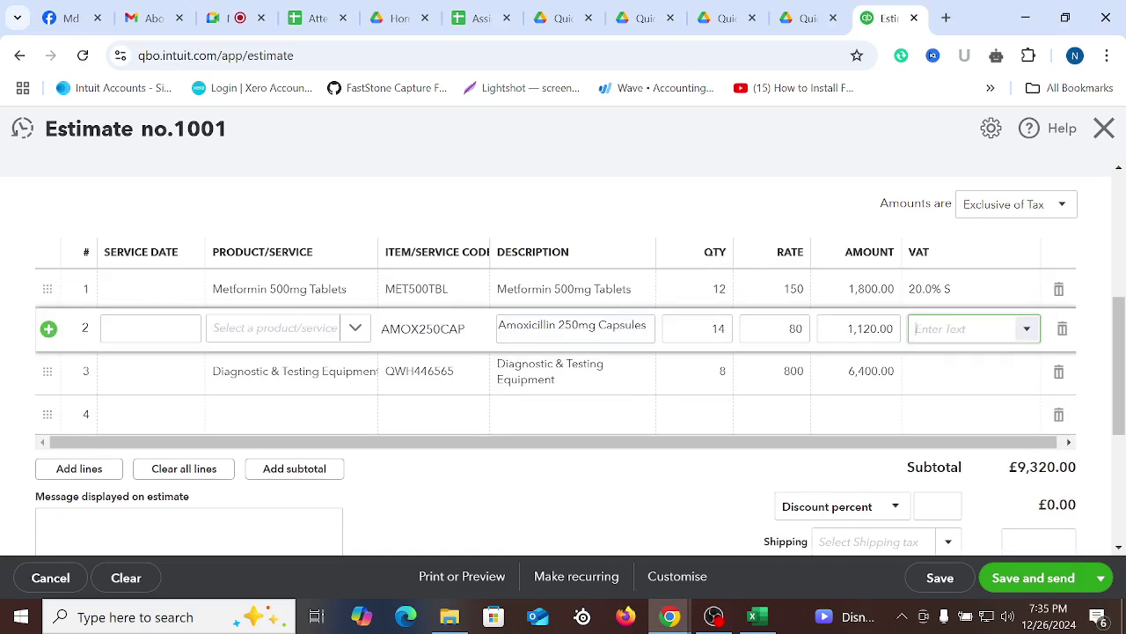
pyautogui.write('5')
pyautogui.click(954, 361)
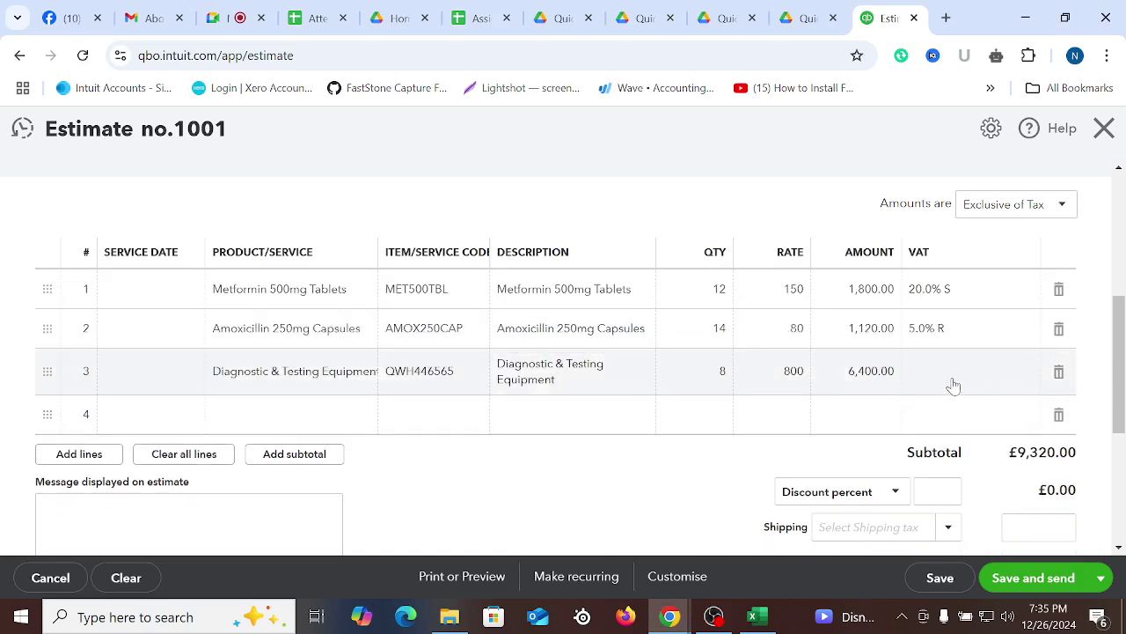
pyautogui.click(951, 371)
pyautogui.write('29')
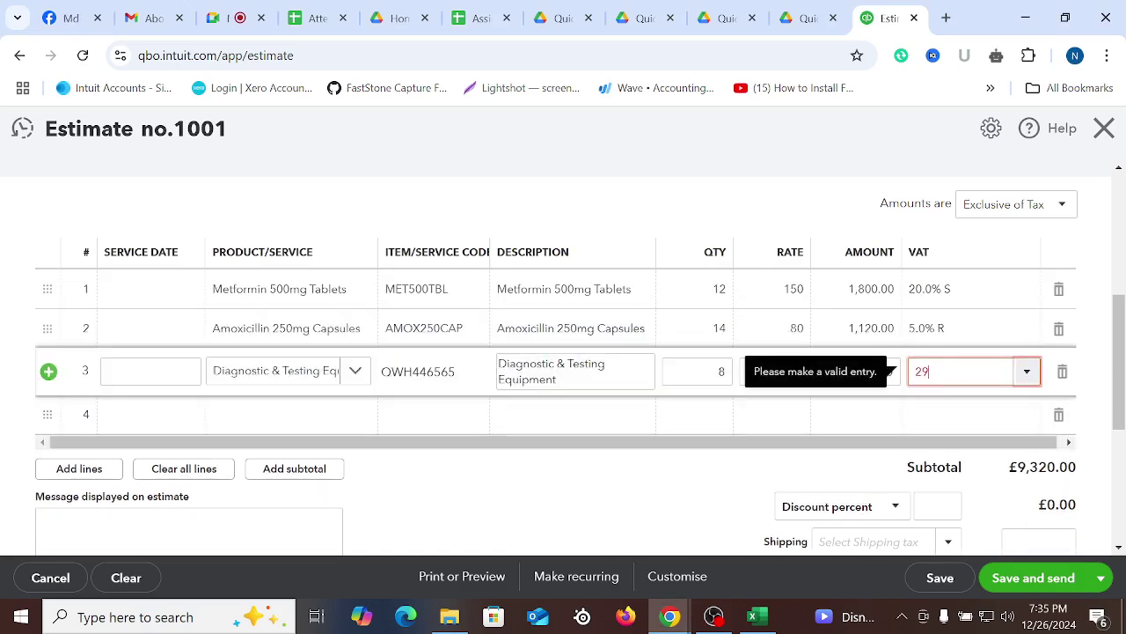
pyautogui.press('BackSpace')
pyautogui.write('0')
pyautogui.click(967, 407)
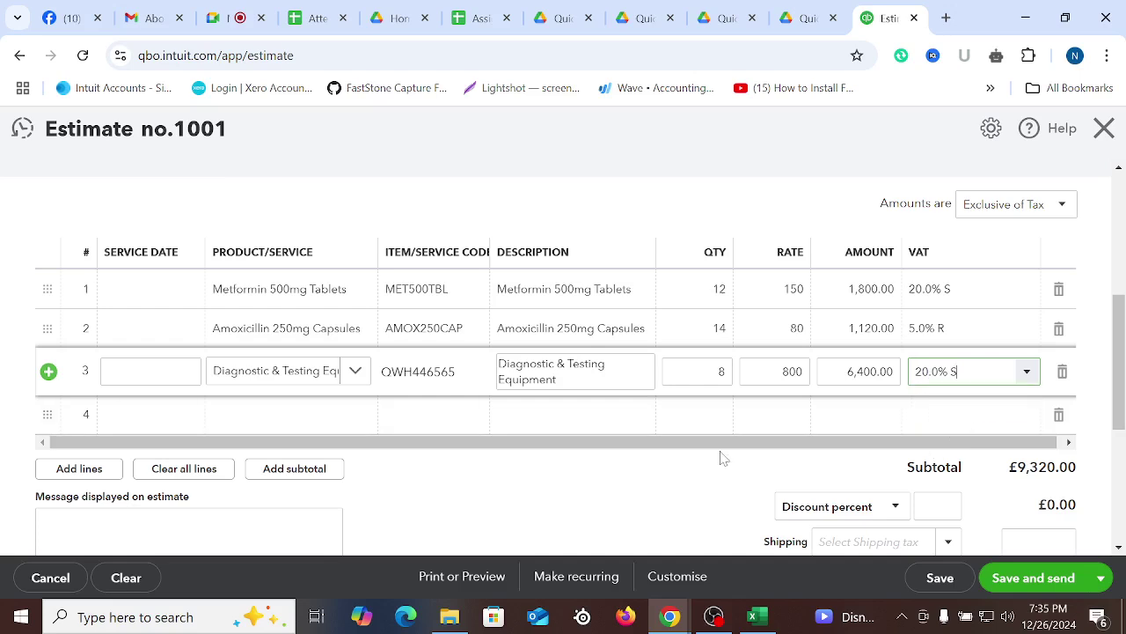
pyautogui.click(841, 460)
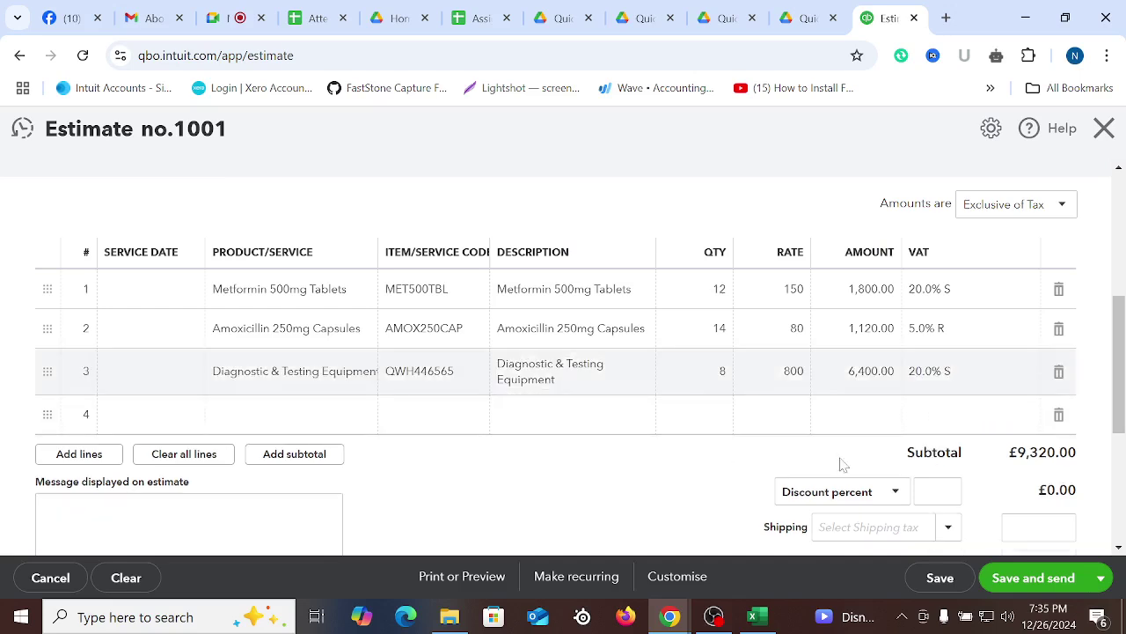
pyautogui.click(1059, 414)
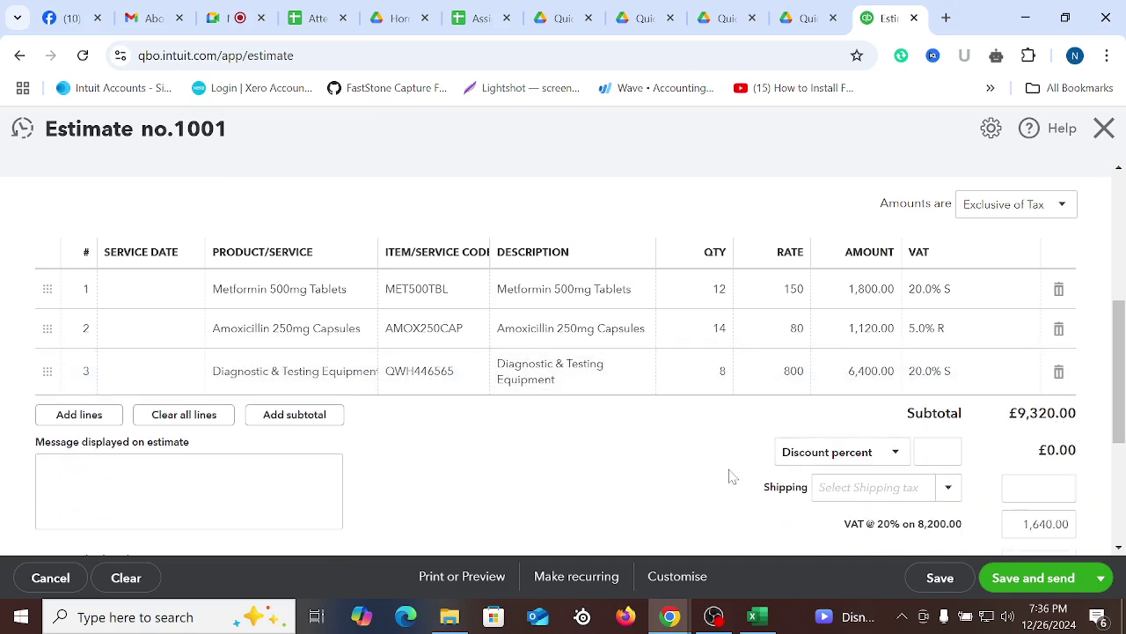
# Compare the estimate with the spreadsheet's VAT Amount and Invoice Amount totals in H6 and I6
pyautogui.scroll(-2, 937, 348)
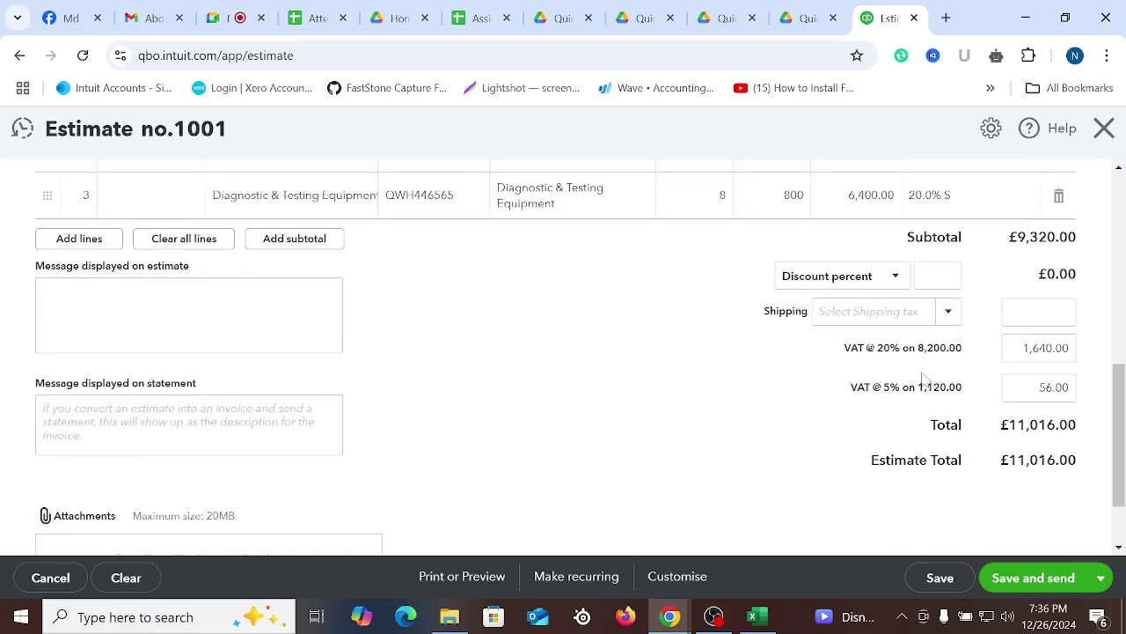
pyautogui.scroll(1, 748, 423)
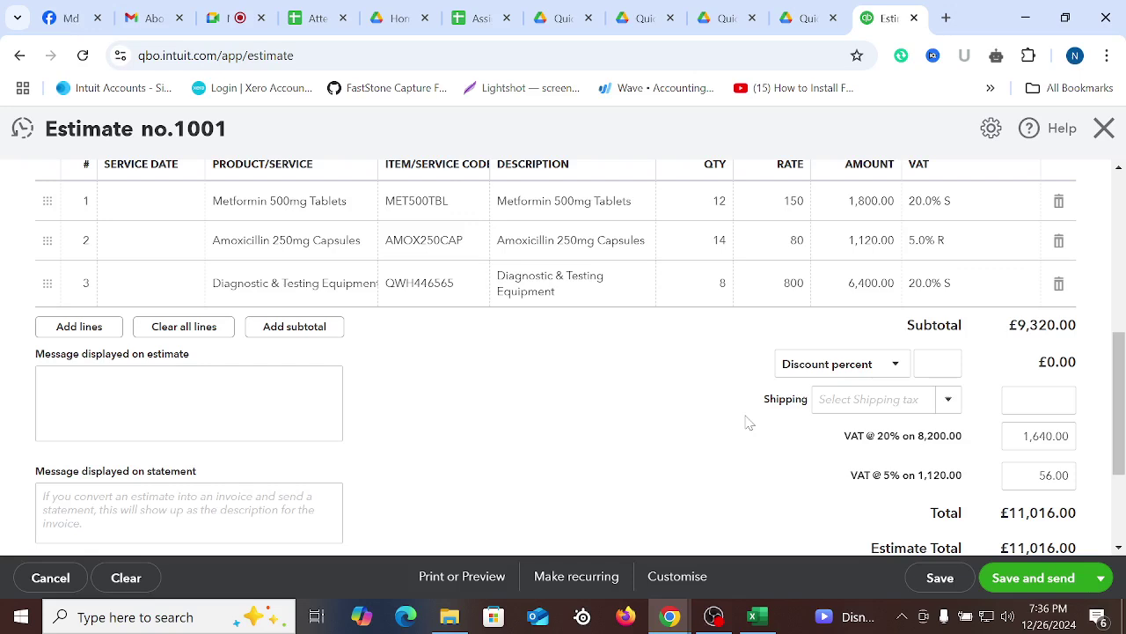
pyautogui.click(753, 616)
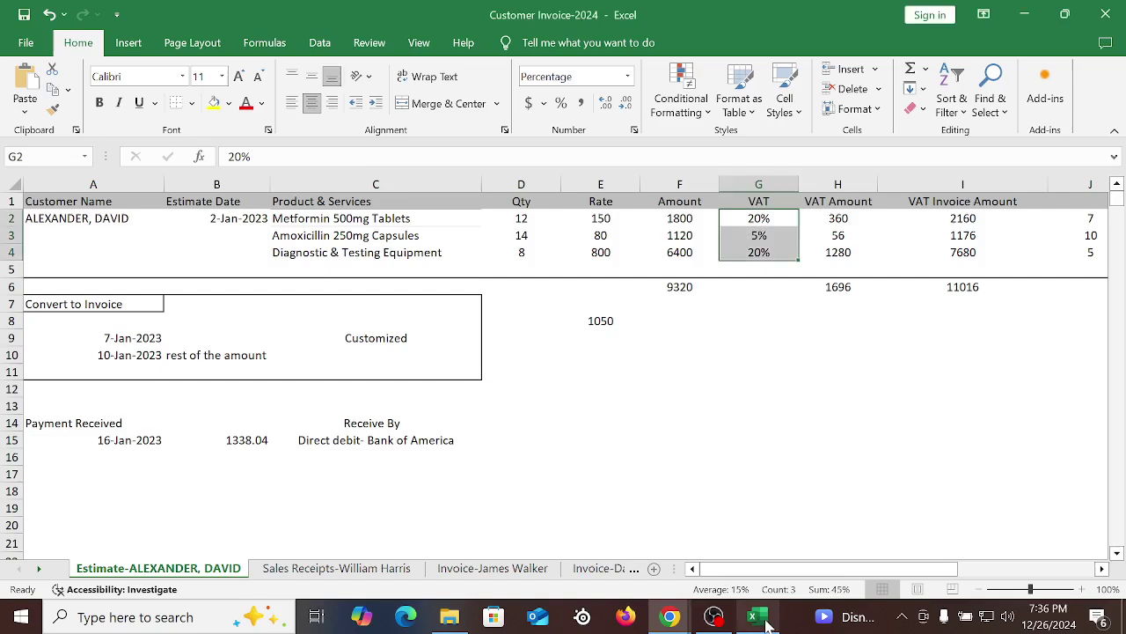
pyautogui.click(886, 451)
pyautogui.click(855, 289)
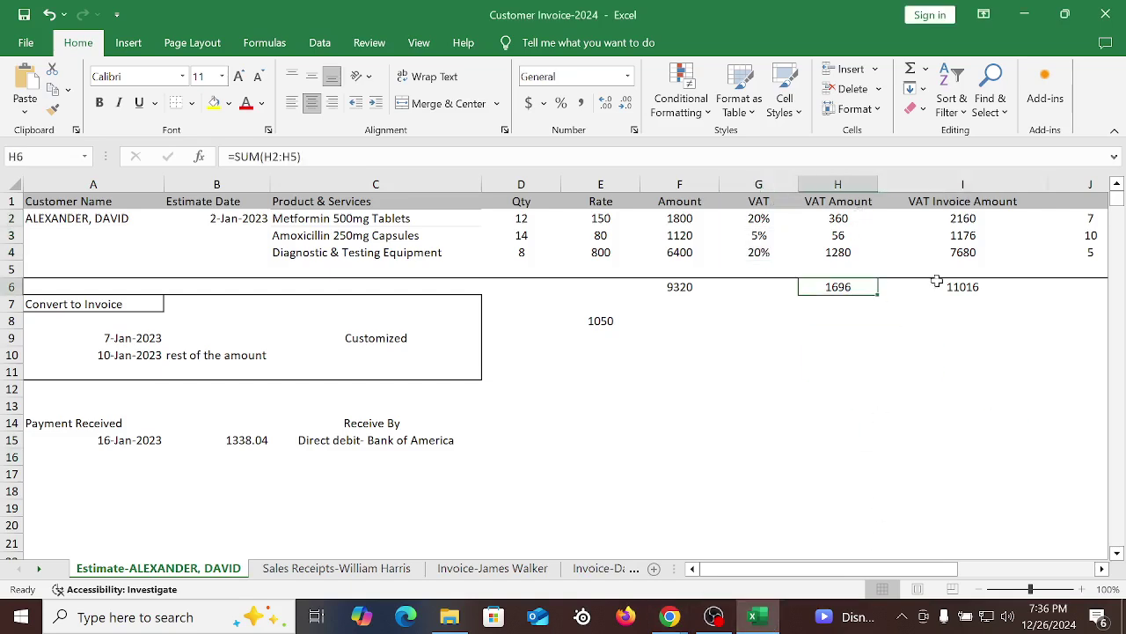
pyautogui.click(969, 293)
pyautogui.click(981, 354)
pyautogui.click(993, 387)
pyautogui.click(933, 422)
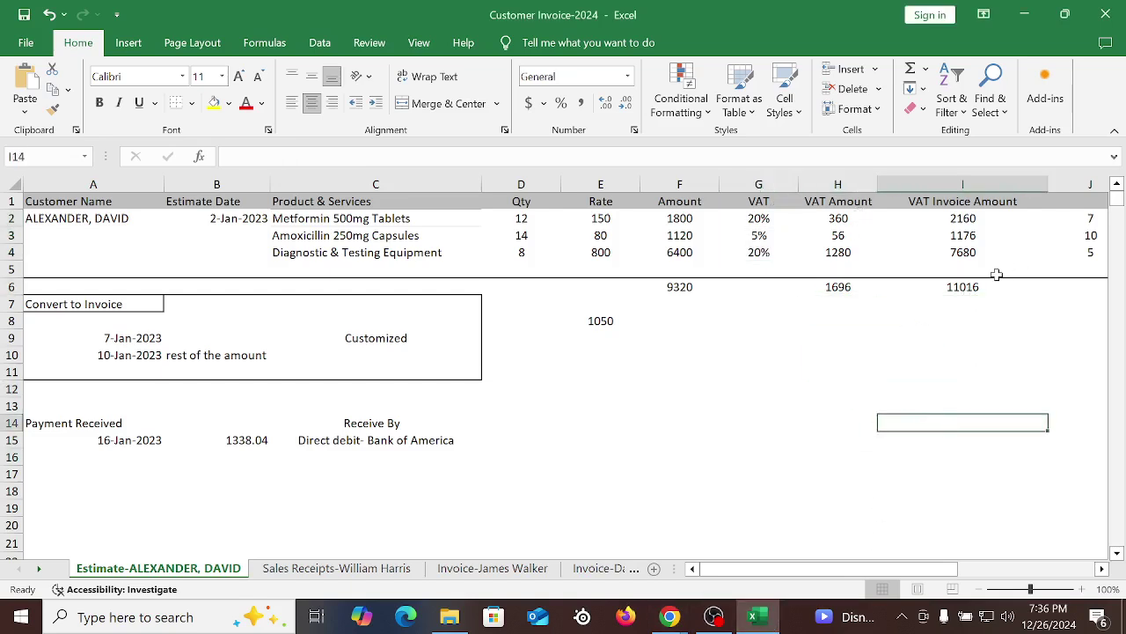
pyautogui.moveTo(669, 616)
pyautogui.click(657, 554)
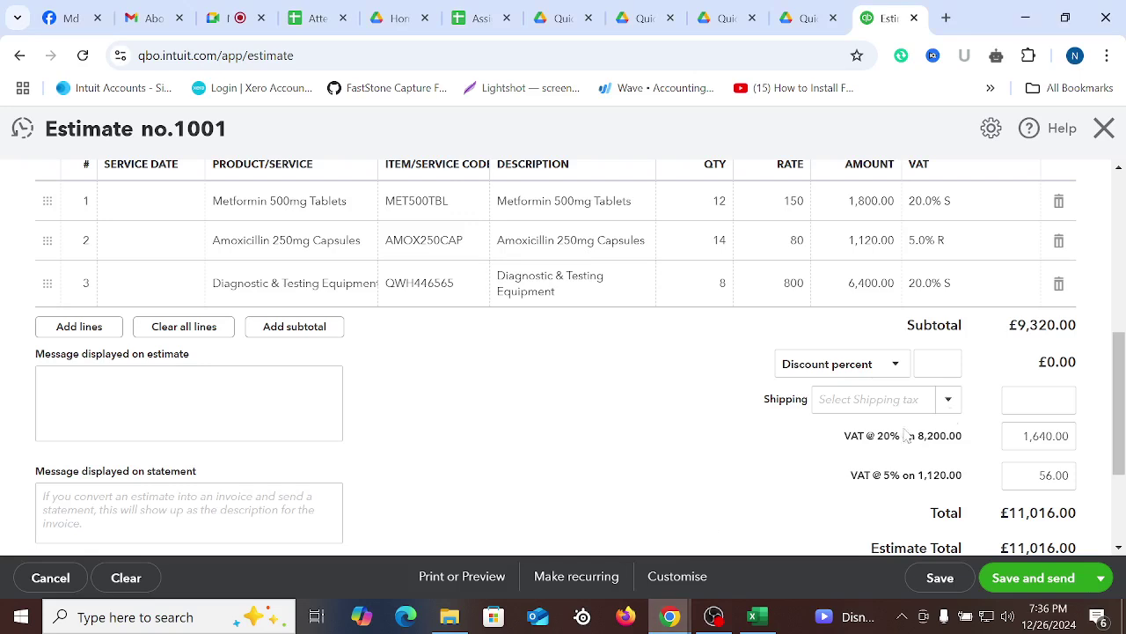
# Confirm the £11,016.00 total against cell I6 and open the estimate's save options
pyautogui.scroll(-2, 1046, 352)
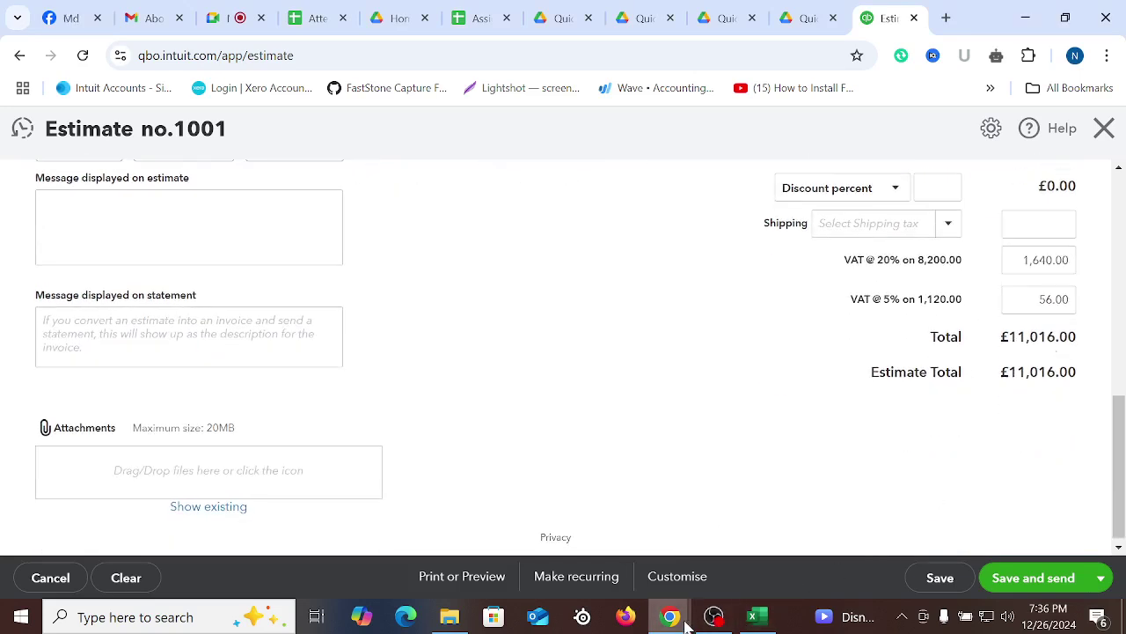
pyautogui.click(748, 620)
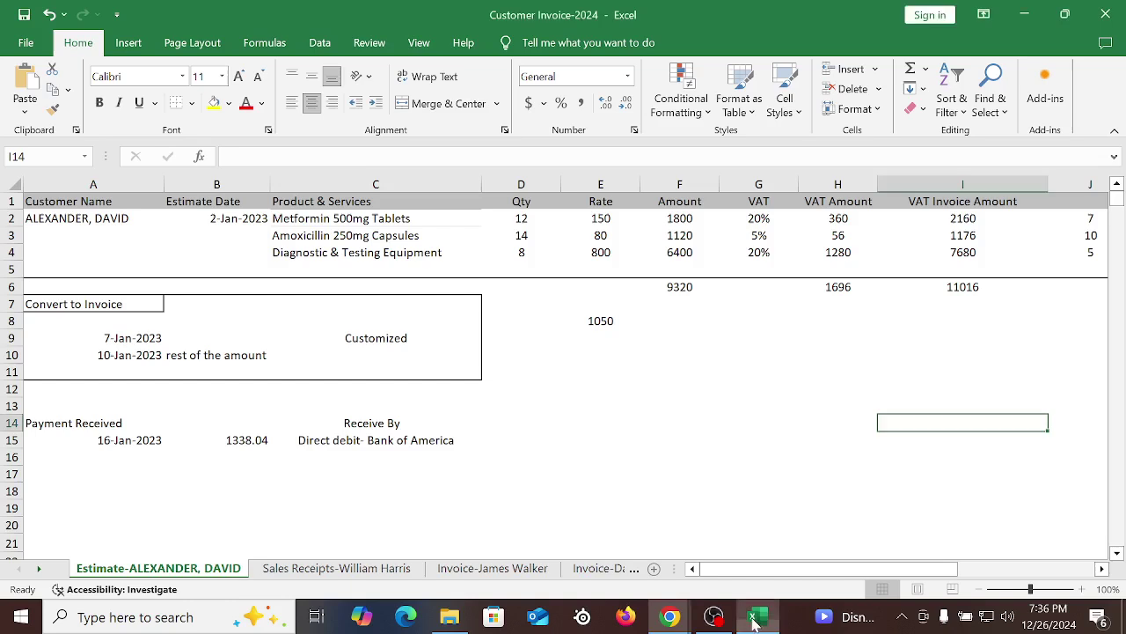
pyautogui.click(987, 290)
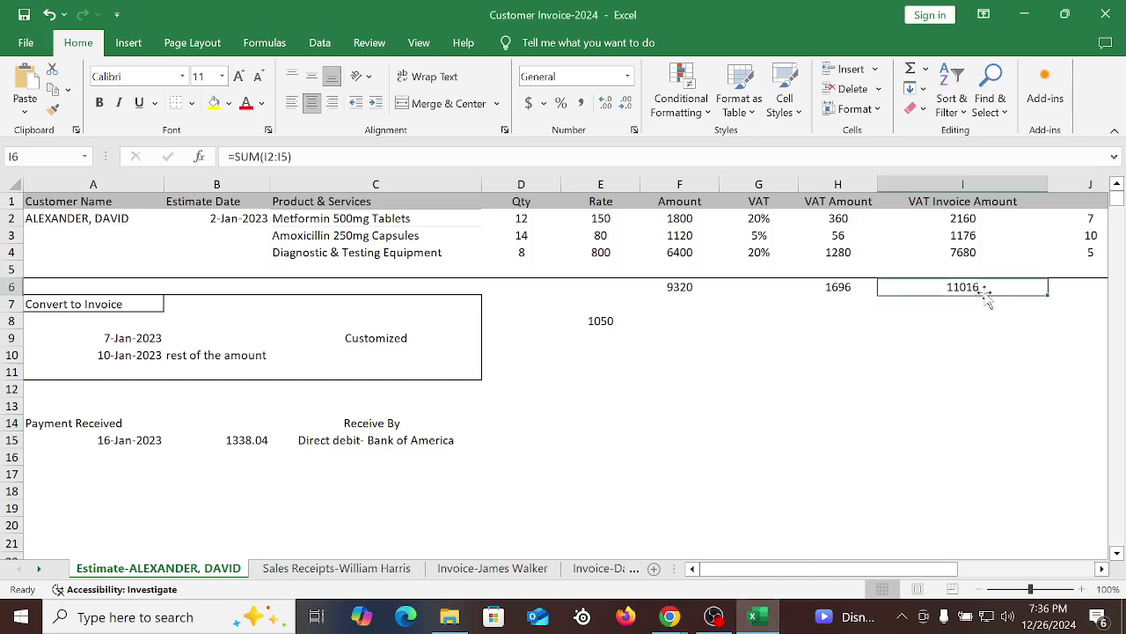
pyautogui.click(889, 394)
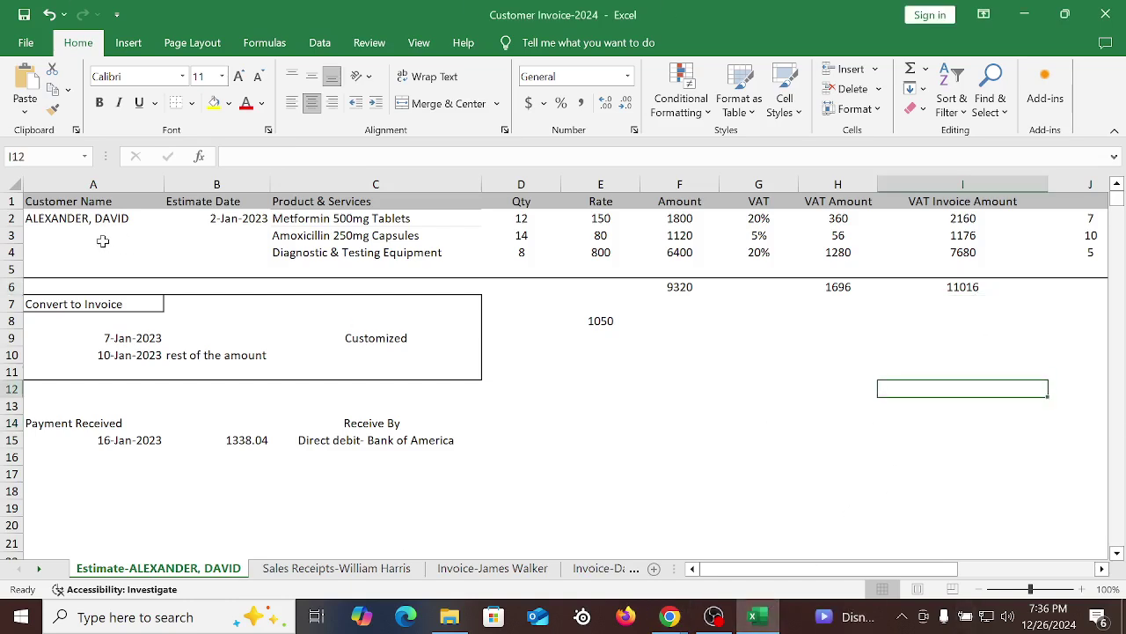
pyautogui.moveTo(92, 220); pyautogui.dragTo(1001, 286)
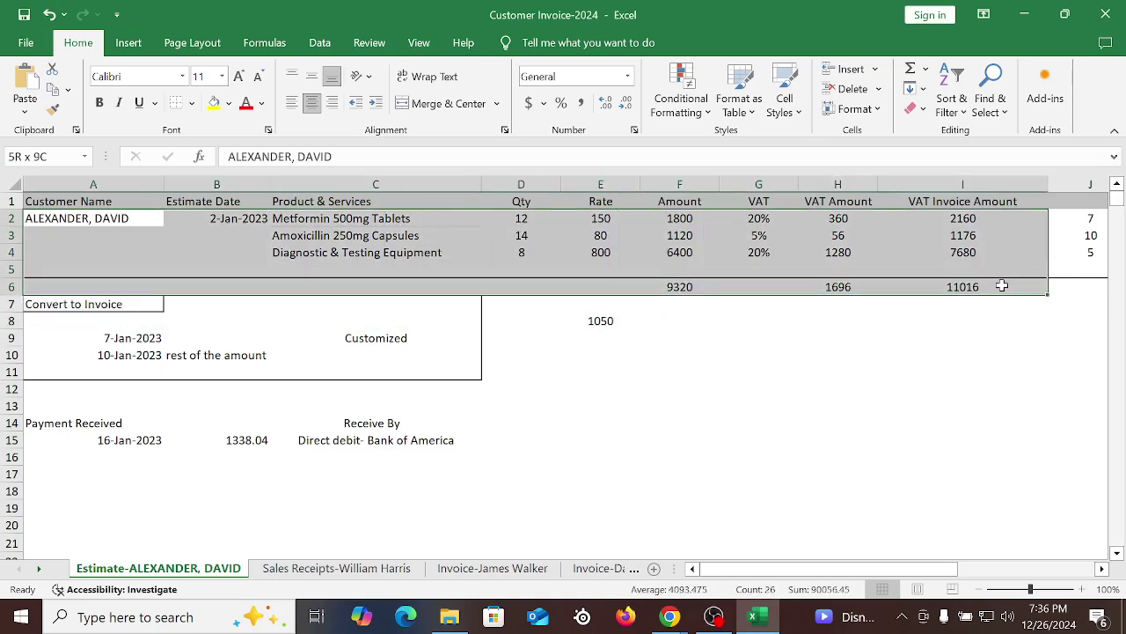
pyautogui.click(670, 616)
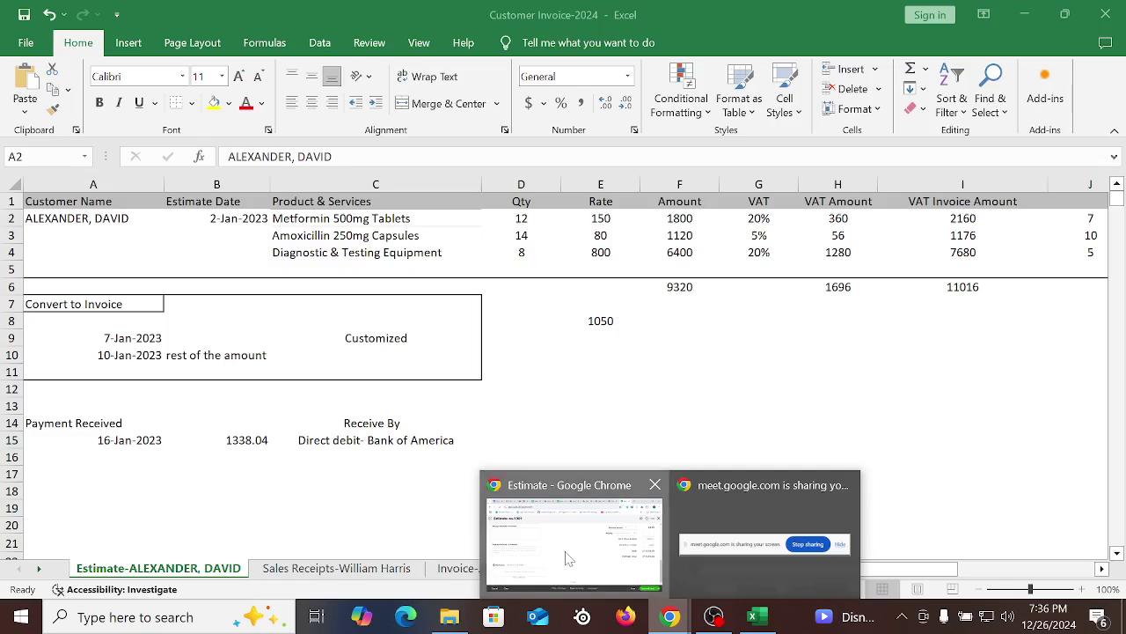
pyautogui.click(567, 558)
pyautogui.click(1099, 579)
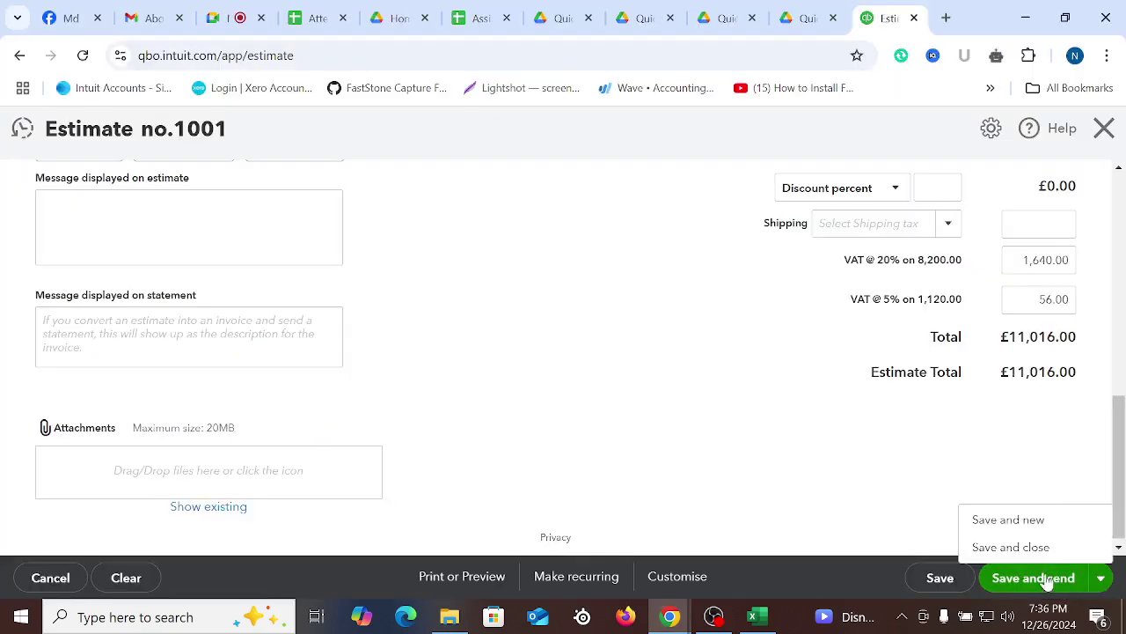
# Fill in the customer's email on estimate 1001 from the suggestions, then clear it again
pyautogui.scroll(10, 476, 353)
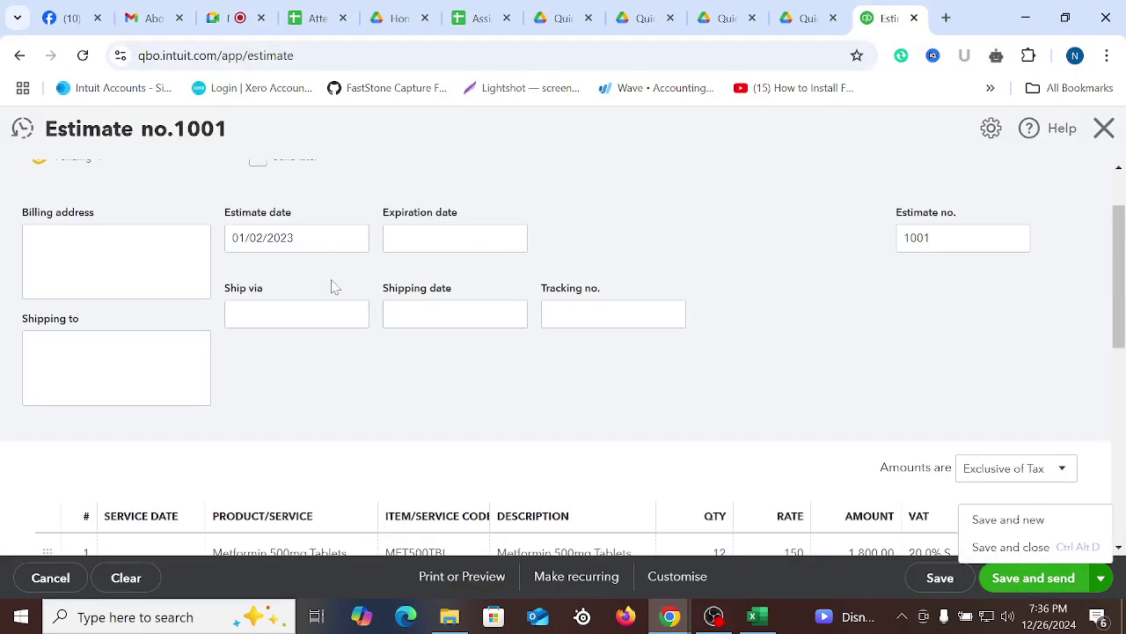
pyautogui.click(264, 213)
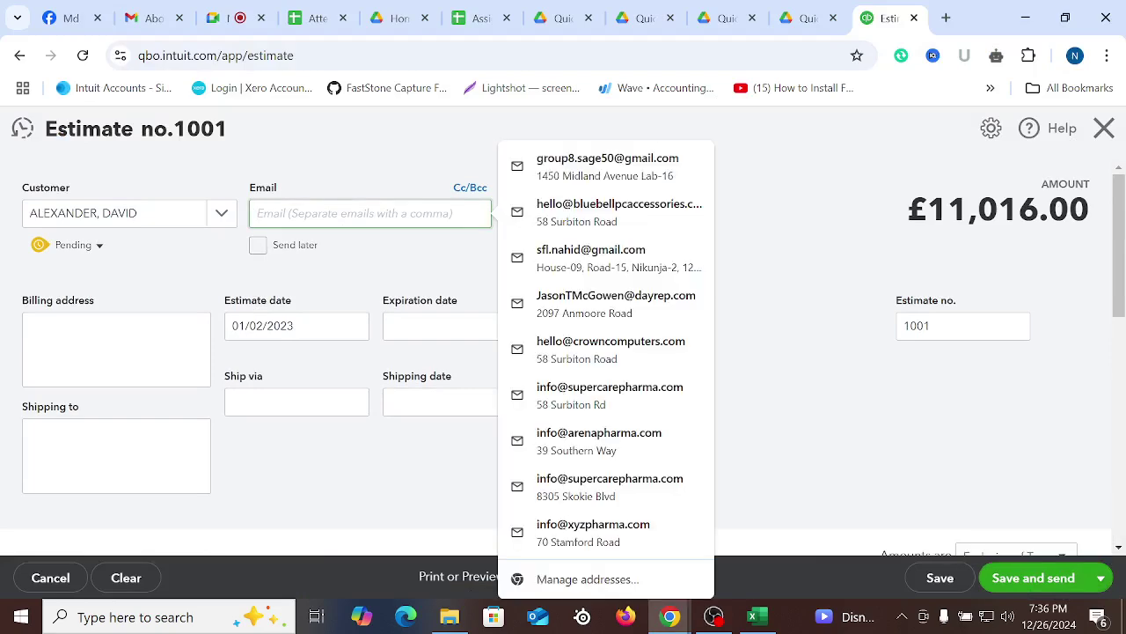
pyautogui.write('s')
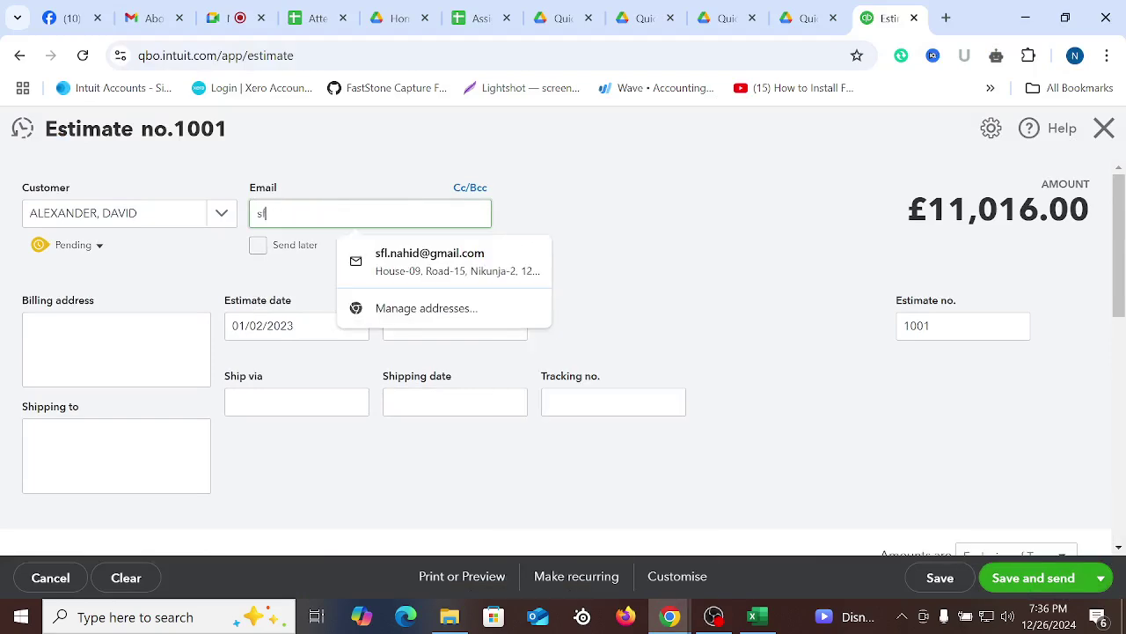
pyautogui.write('f')
pyautogui.click(398, 261)
pyautogui.click(415, 257)
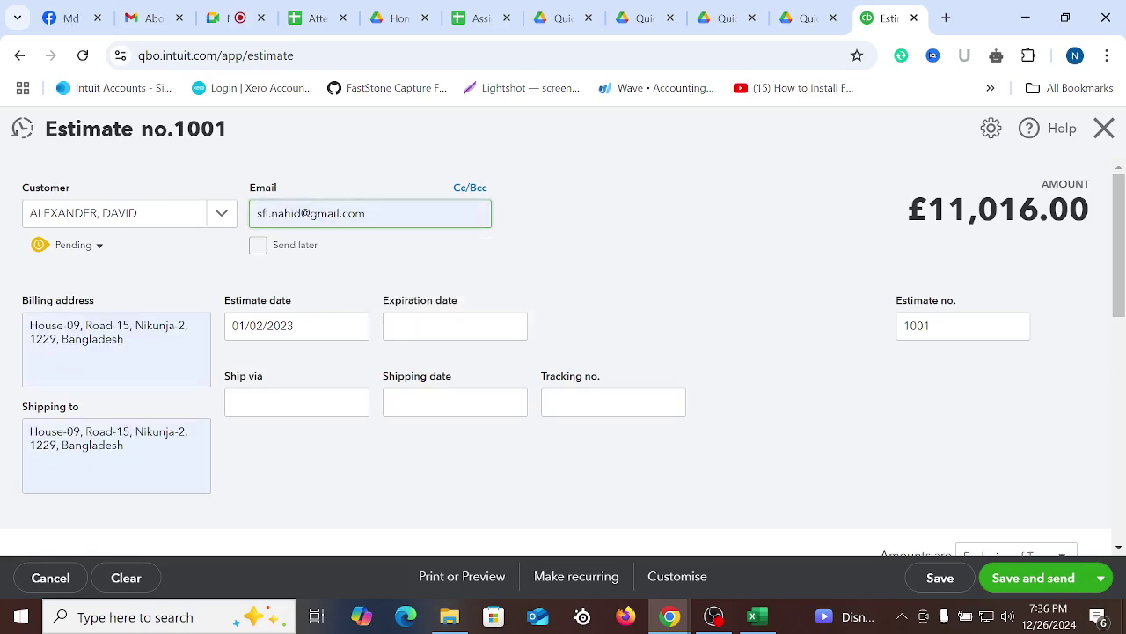
pyautogui.click(713, 171)
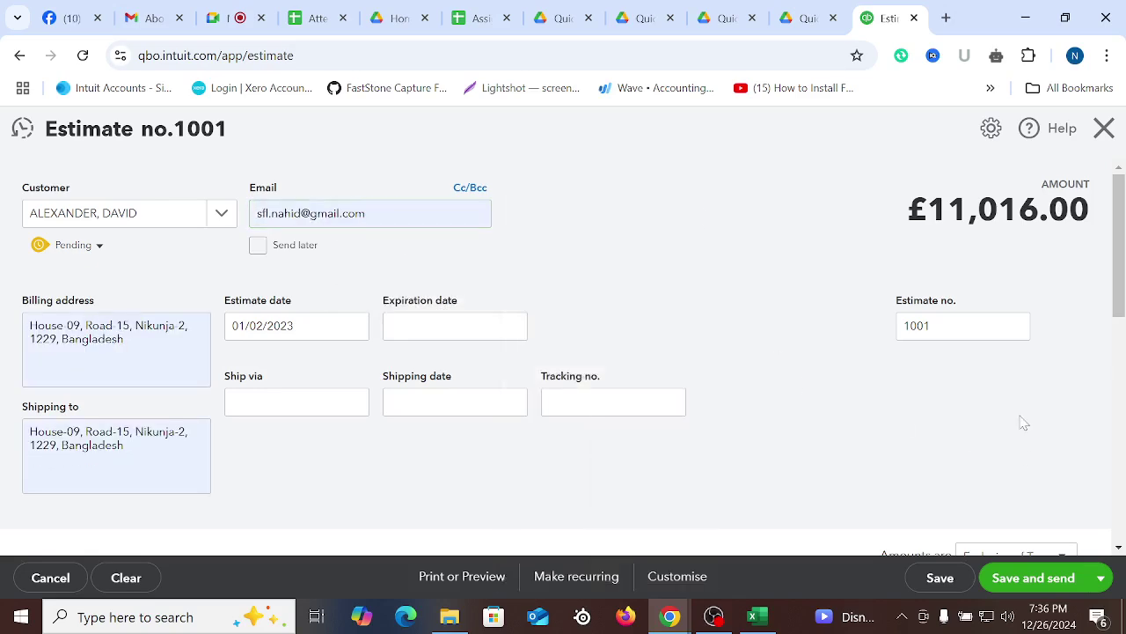
pyautogui.scroll(-4, 1024, 423)
pyautogui.scroll(1, 777, 435)
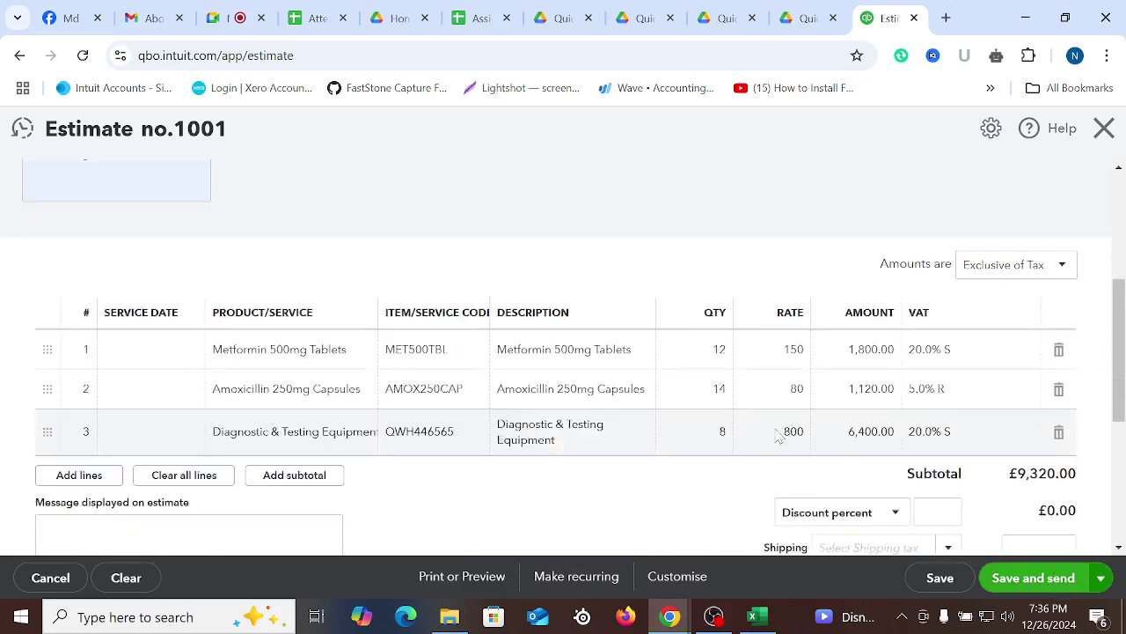
pyautogui.scroll(4, 778, 436)
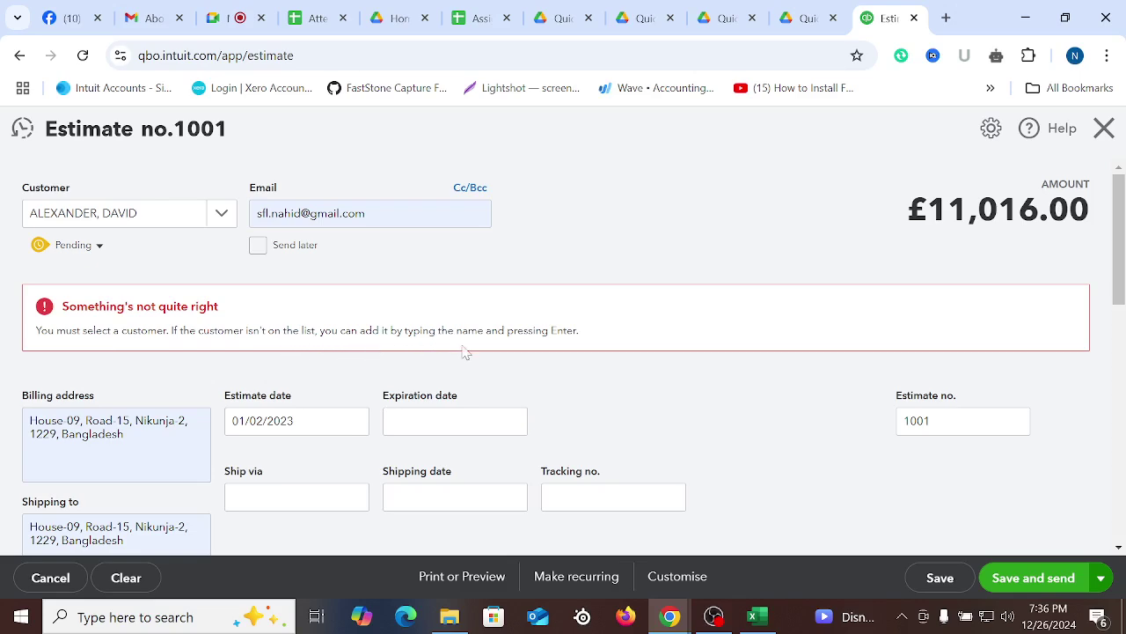
pyautogui.scroll(-10, 666, 361)
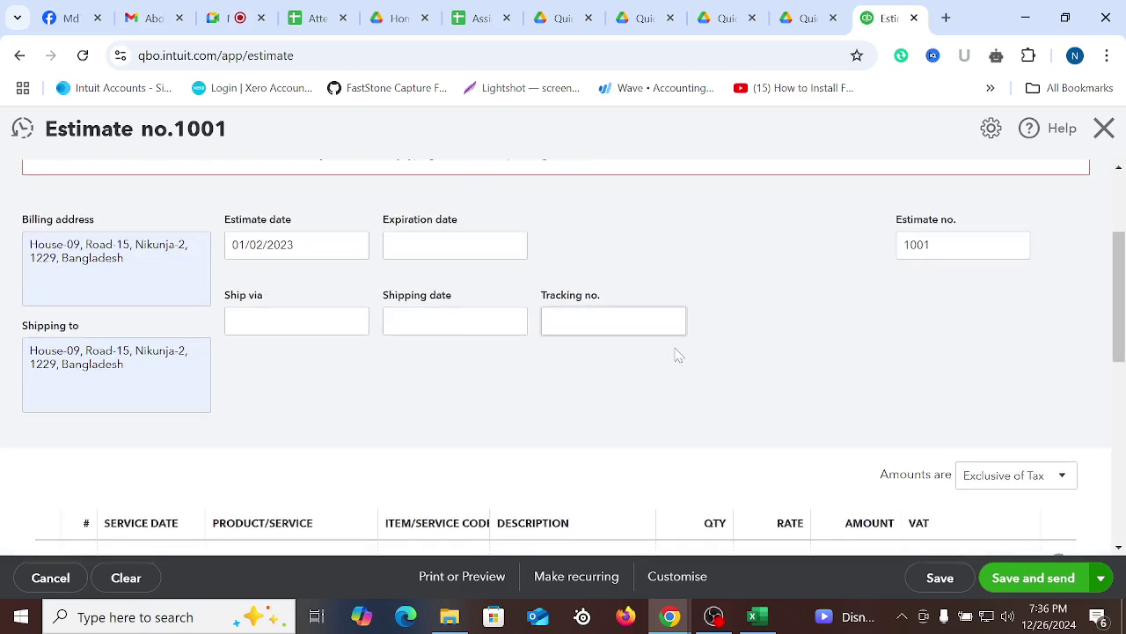
pyautogui.scroll(8, 666, 399)
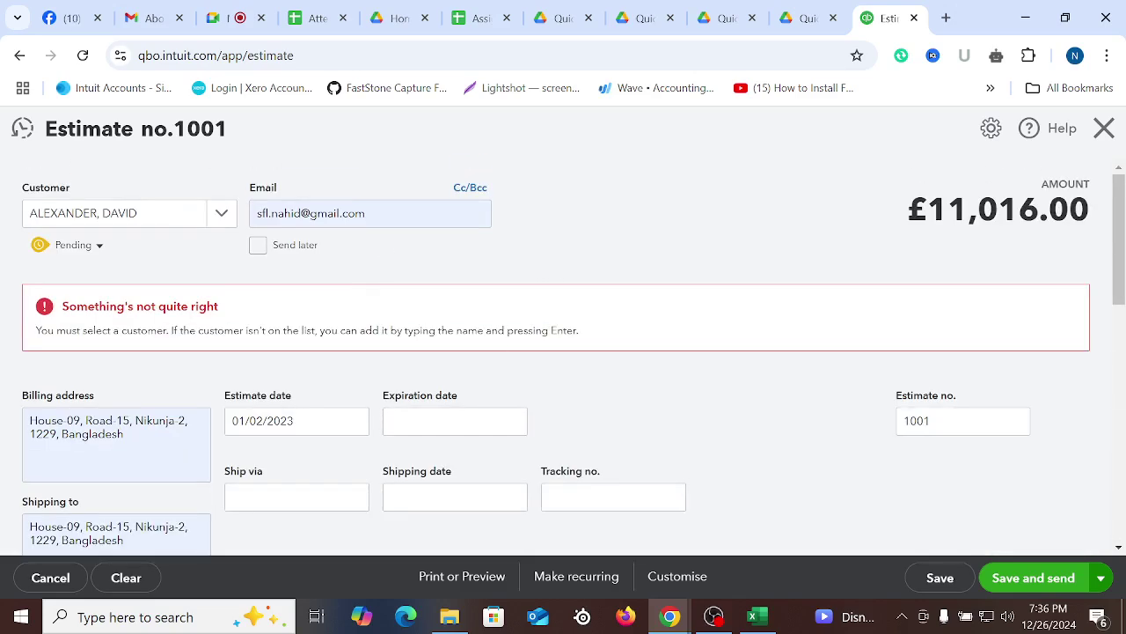
pyautogui.press('Tab')
pyautogui.press('BackSpace')
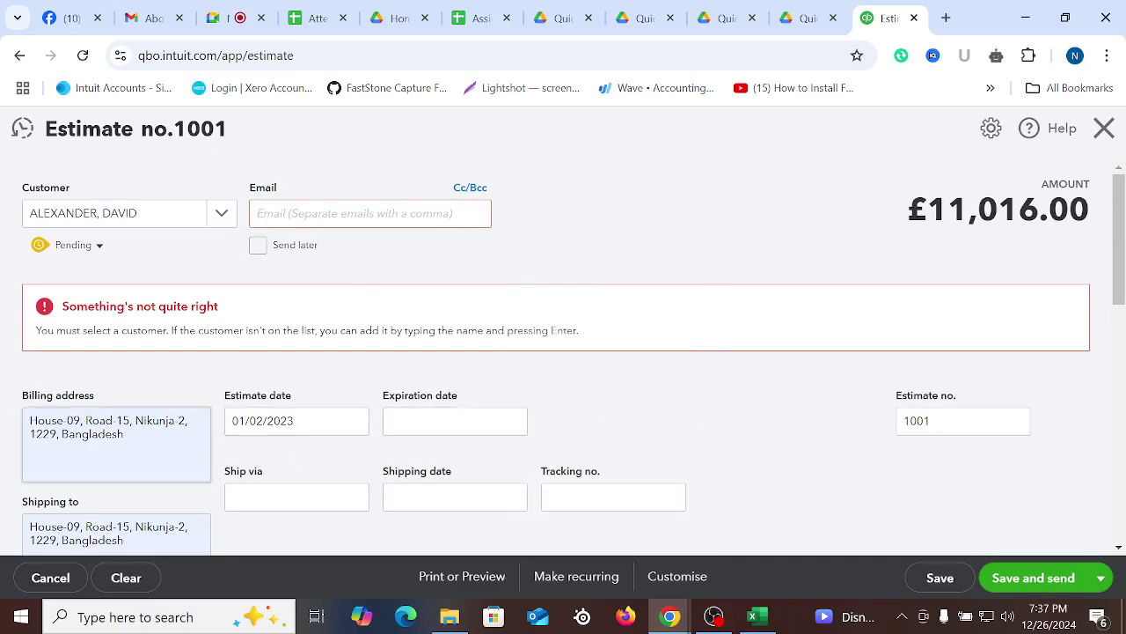
pyautogui.scroll(-5, 833, 458)
# Switch the save option to Save and close, tick Send later, and try saving
pyautogui.click(1102, 582)
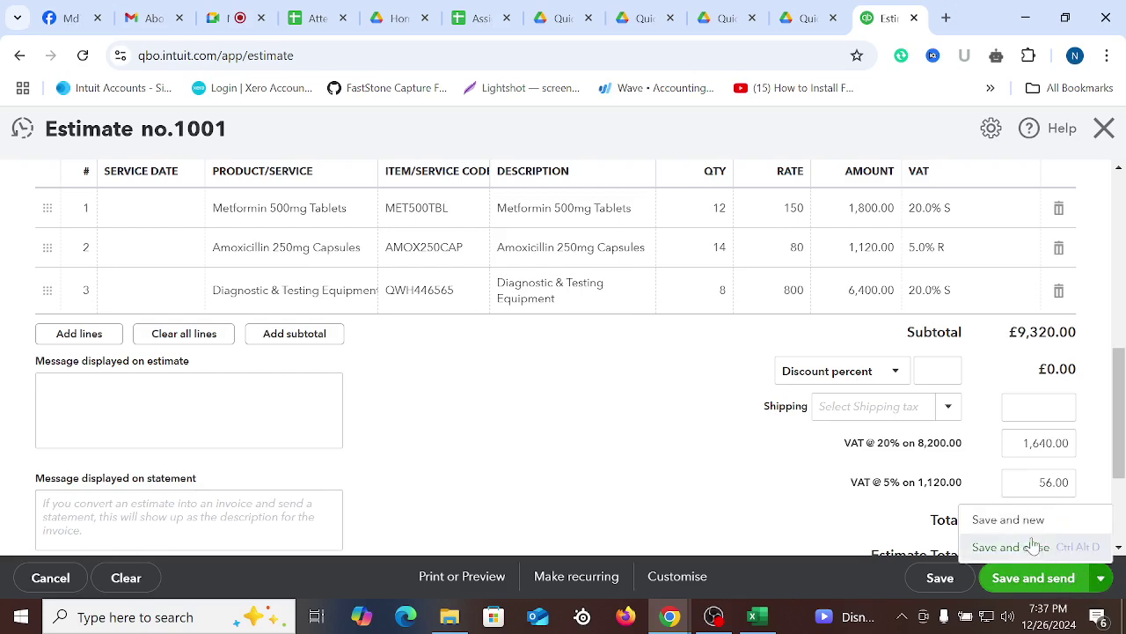
pyautogui.click(1028, 546)
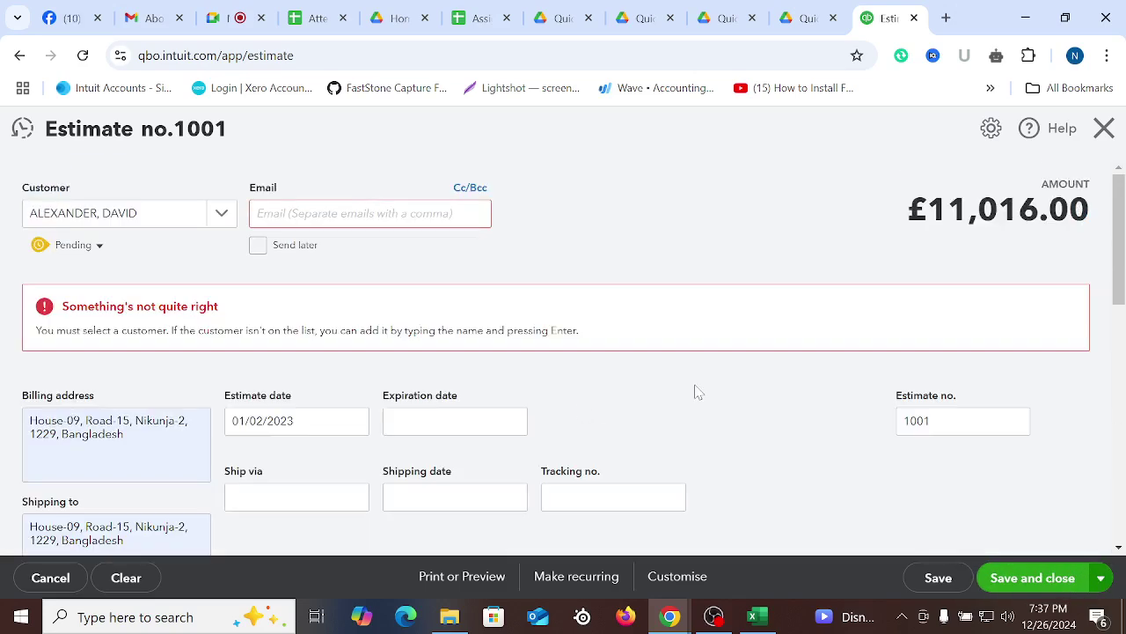
pyautogui.click(273, 222)
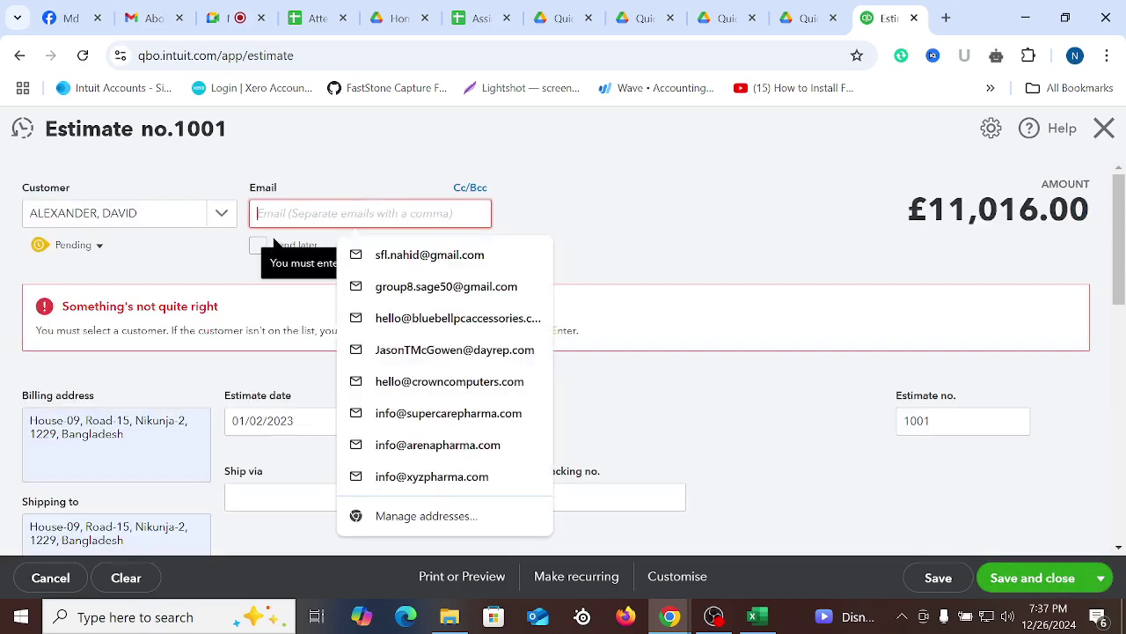
pyautogui.click(258, 249)
pyautogui.click(1048, 583)
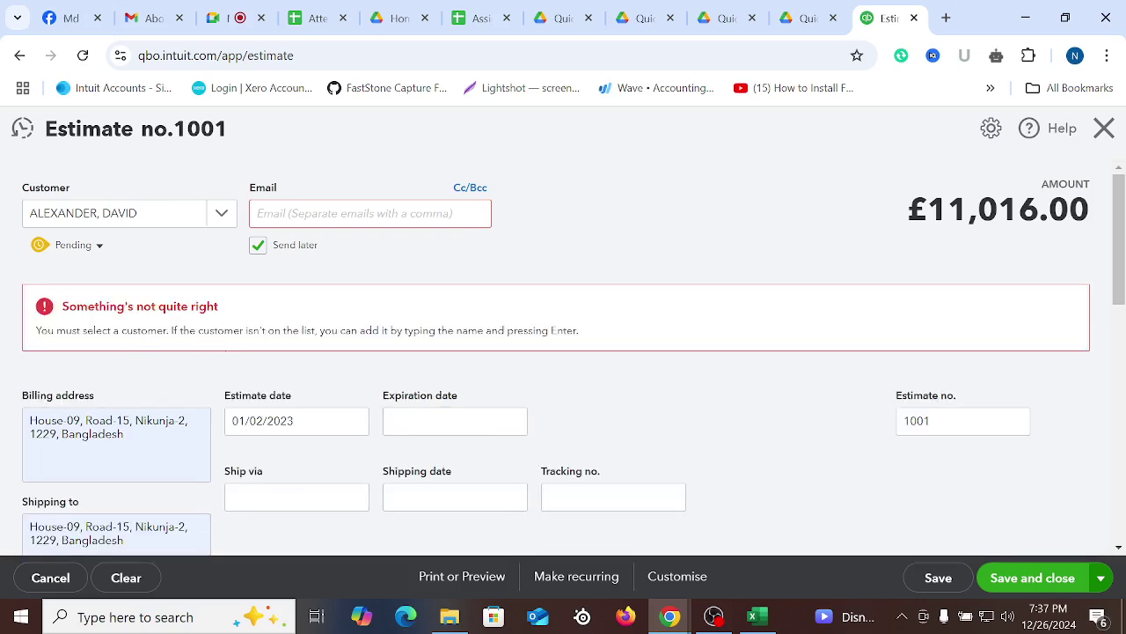
# Refill the customer's email from the saved addresses and retry Save and close
pyautogui.click(405, 217)
pyautogui.click(442, 255)
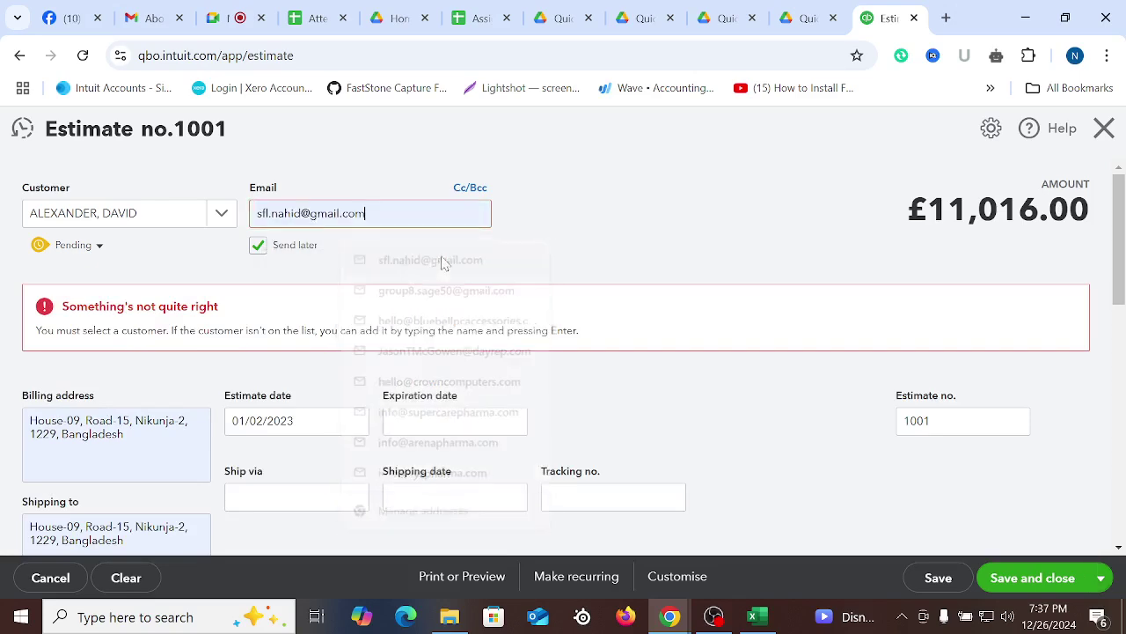
pyautogui.click(1072, 573)
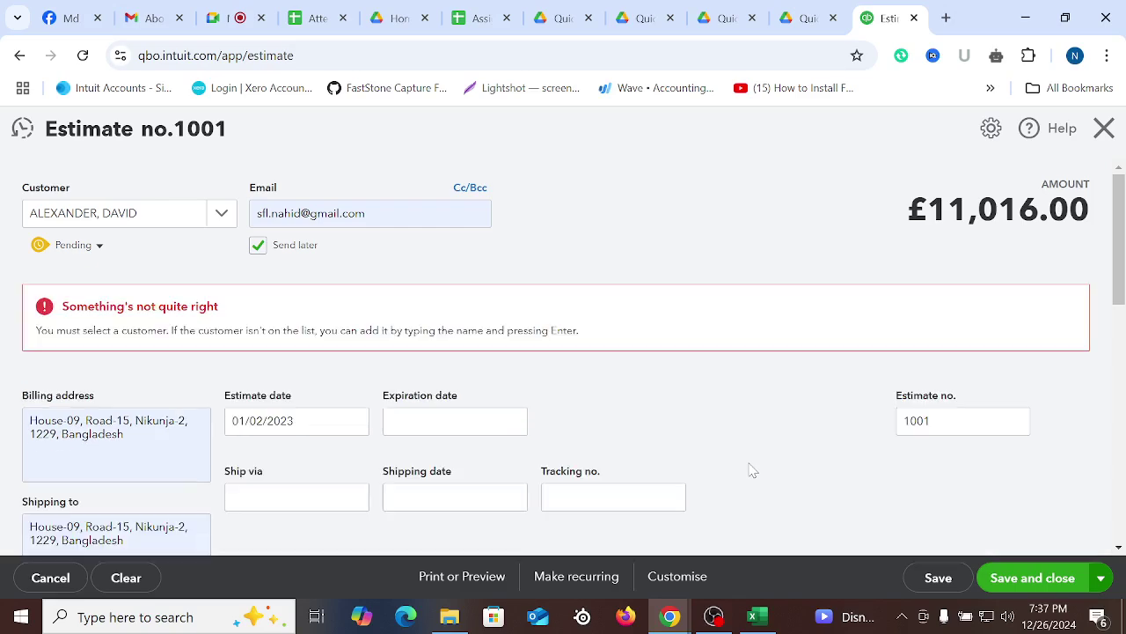
pyautogui.scroll(-5, 730, 462)
pyautogui.scroll(3, 727, 461)
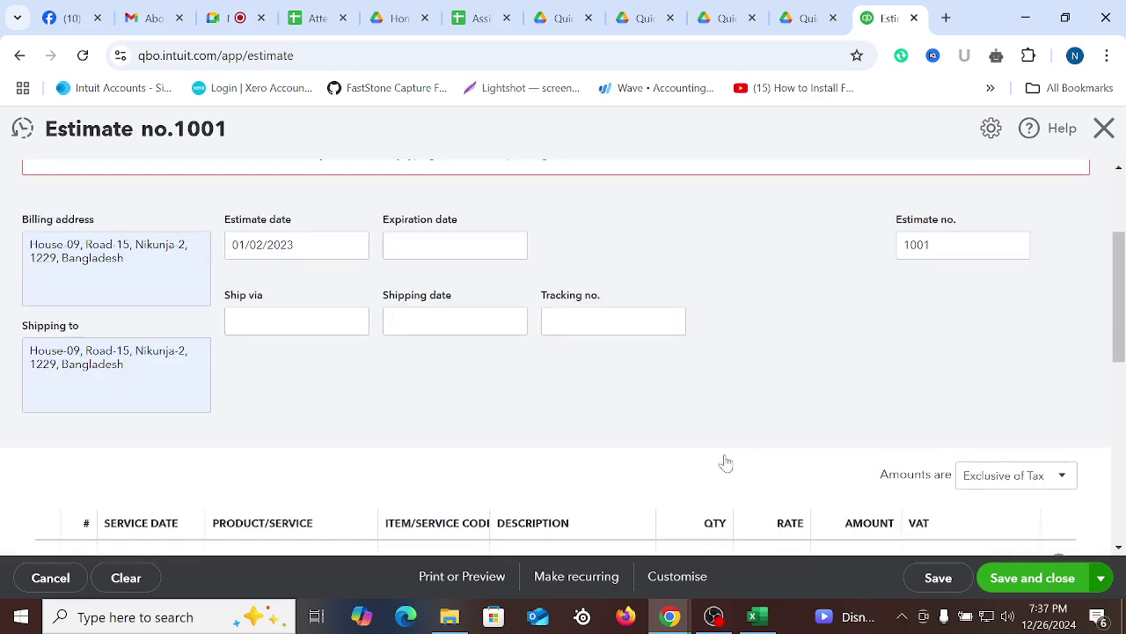
pyautogui.scroll(2, 720, 462)
pyautogui.click(221, 215)
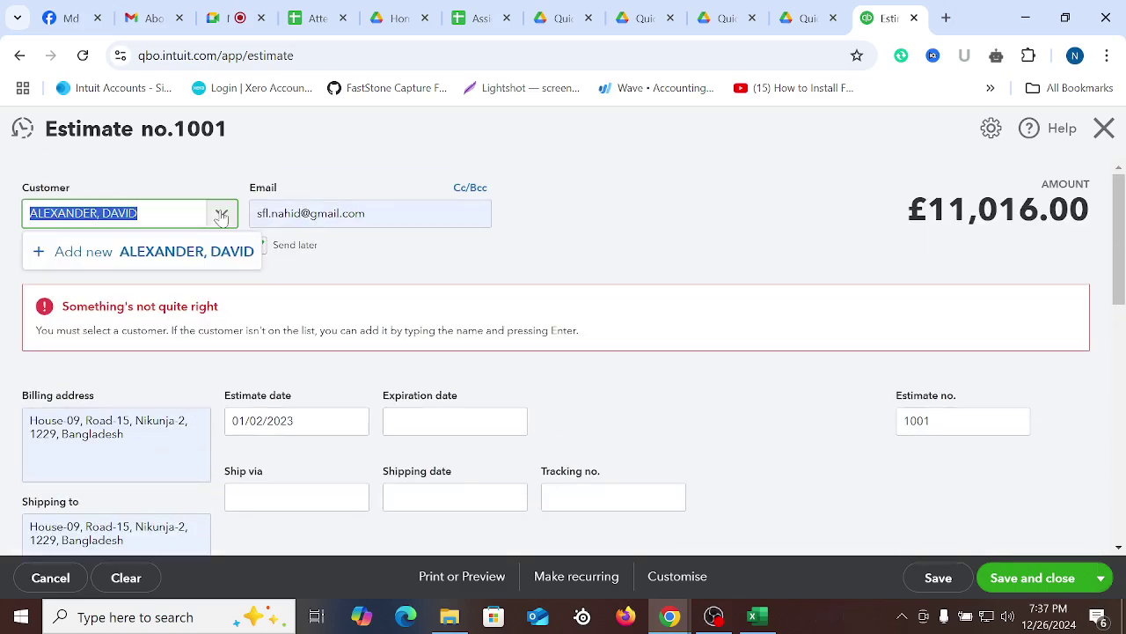
# Add the estimate's customer as a new customer and autofill their email and addresses
pyautogui.click(176, 253)
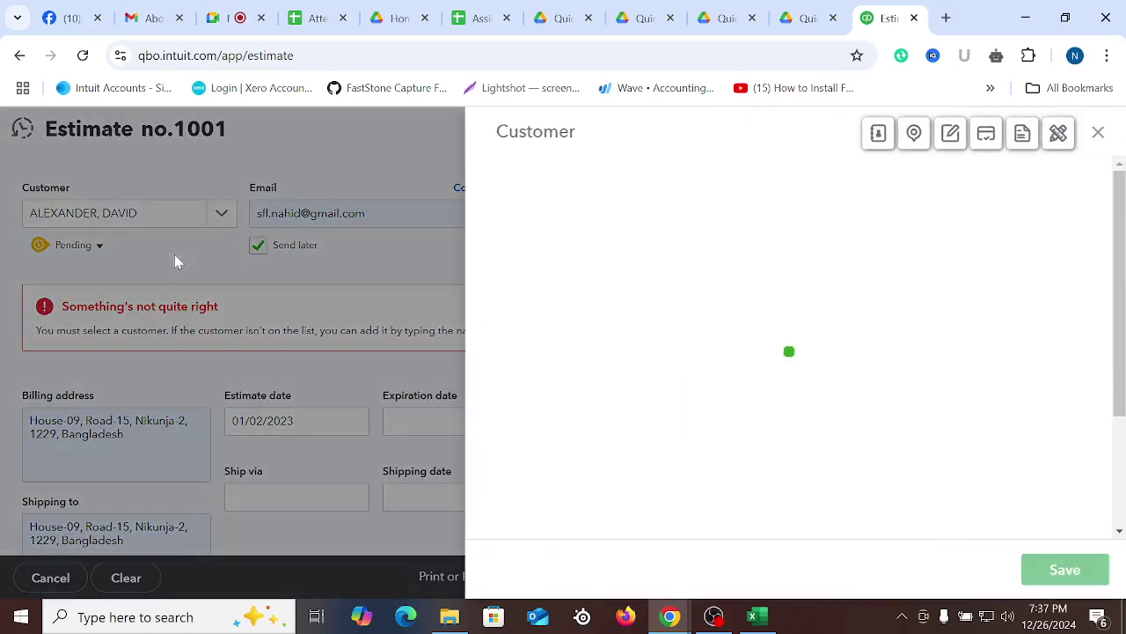
pyautogui.click(1062, 581)
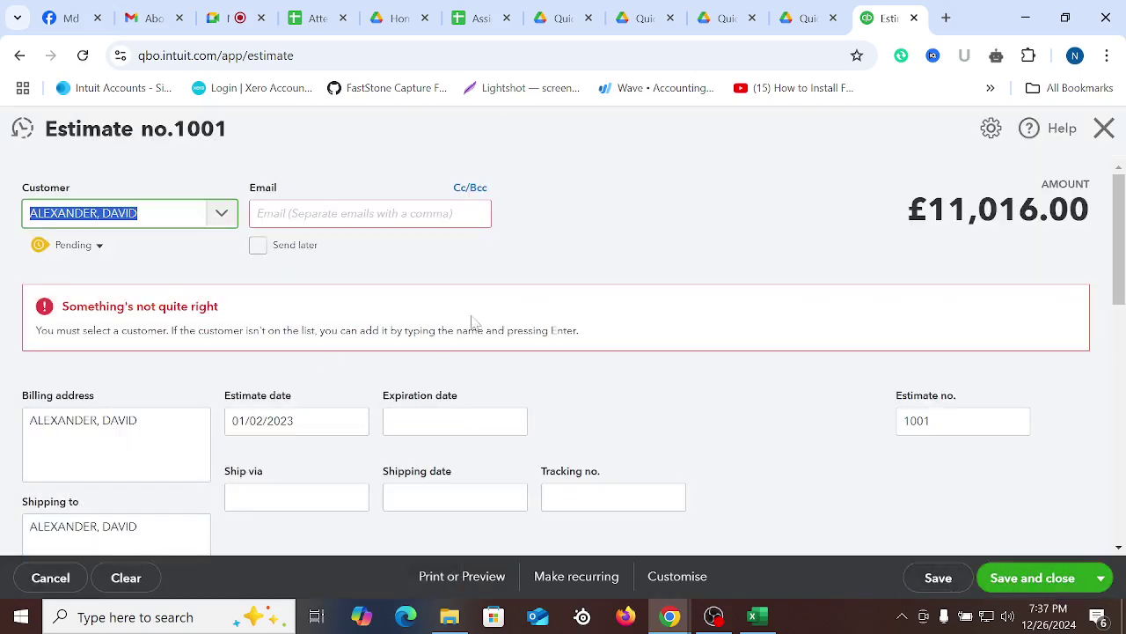
pyautogui.click(274, 217)
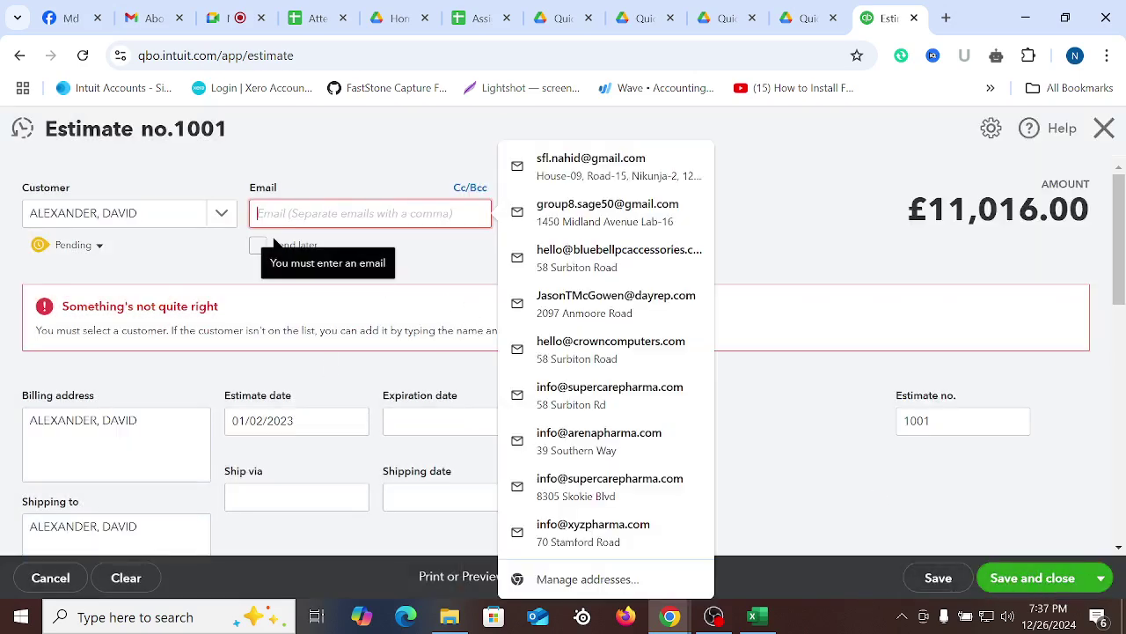
pyautogui.click(591, 167)
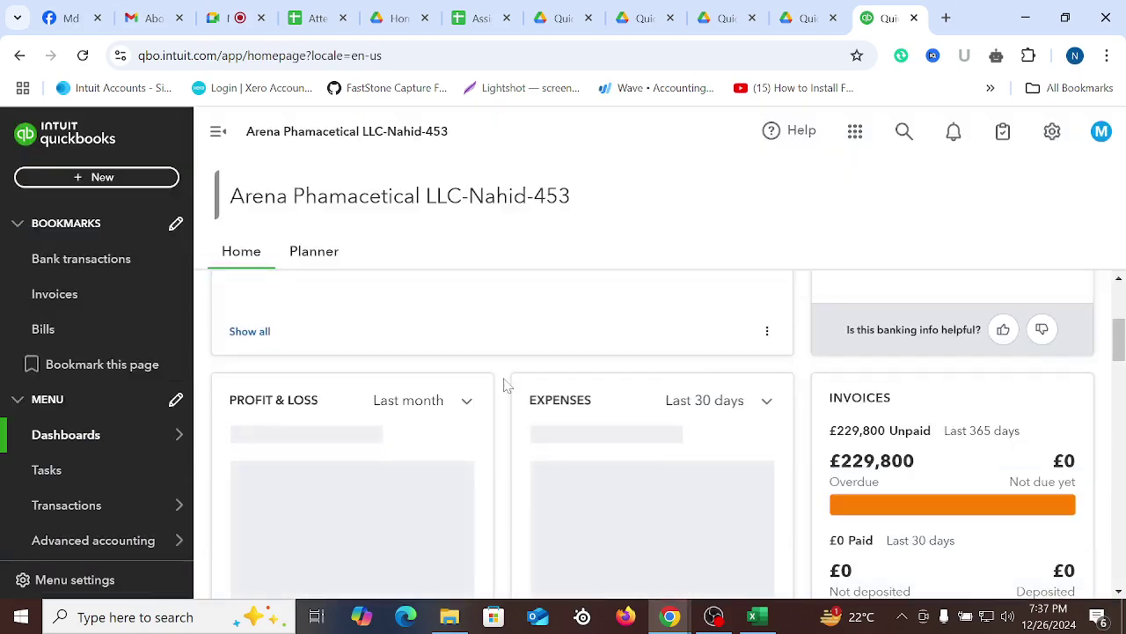
# Glance at the Google account switcher in a new tab, then open Sales > Products & services
pyautogui.click(946, 18)
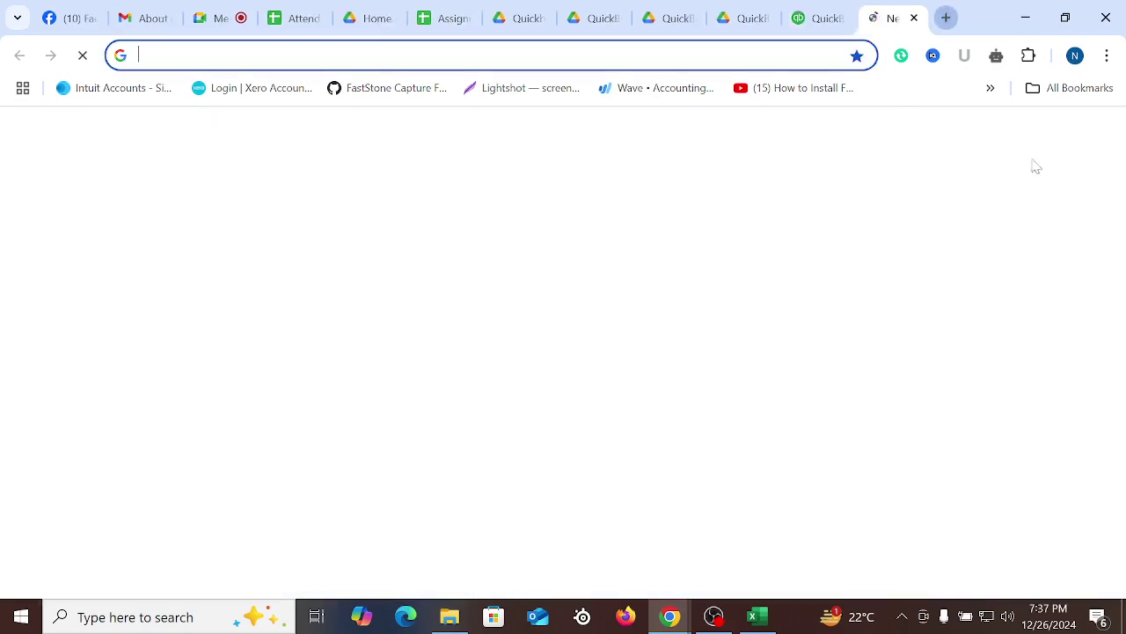
pyautogui.click(1103, 139)
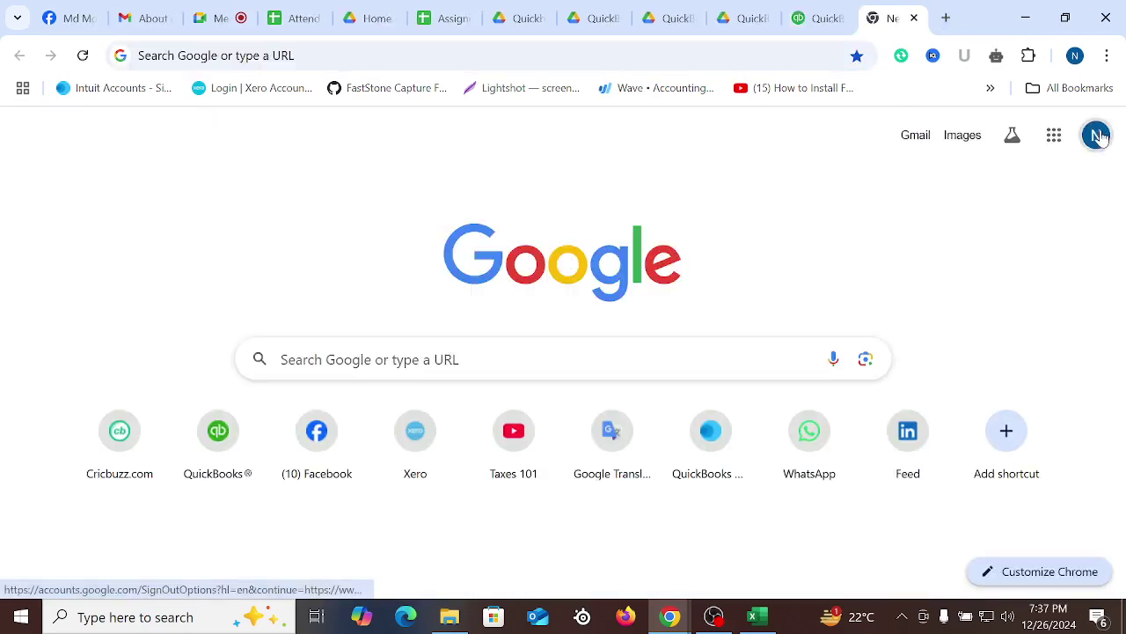
pyautogui.click(570, 171)
pyautogui.hotkey('ctrl', 'shift', 'Tab')
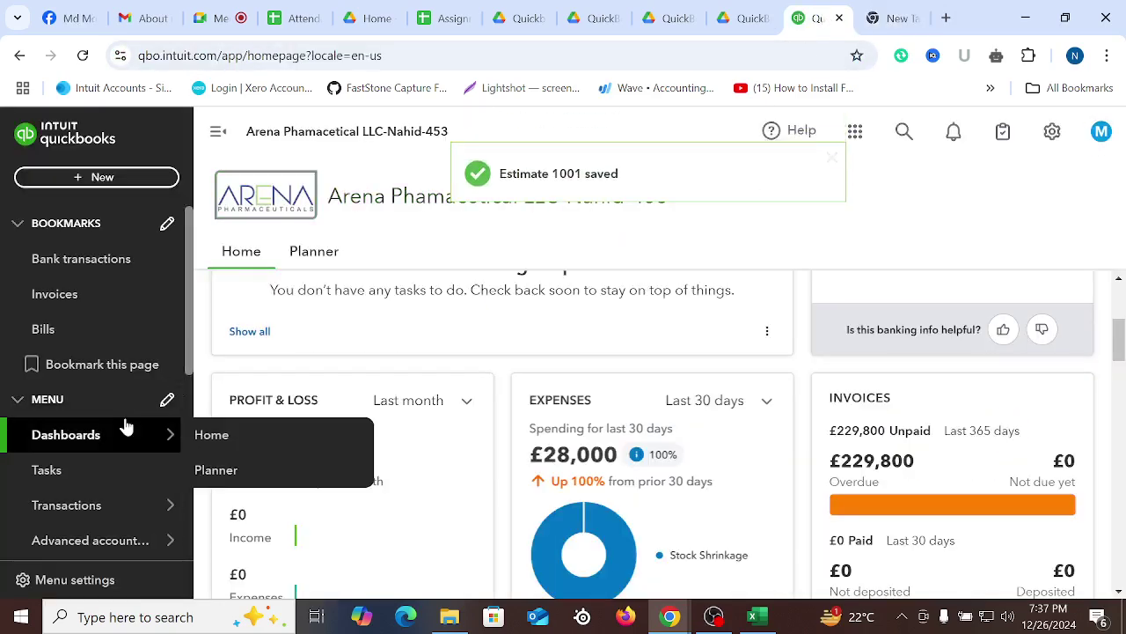
pyautogui.scroll(-3, 121, 423)
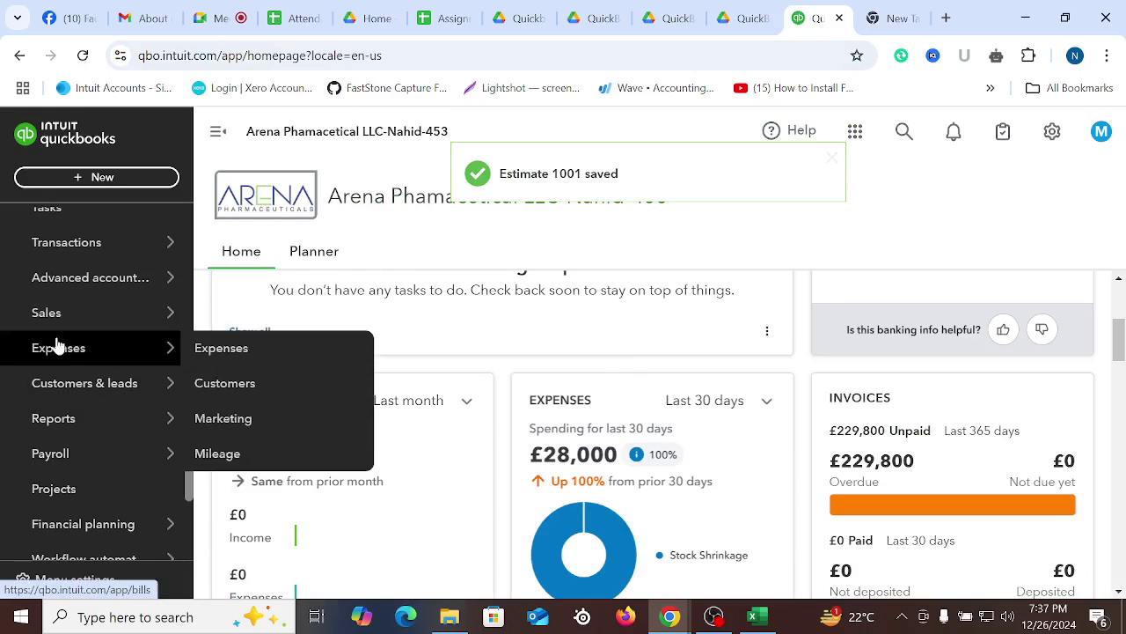
pyautogui.moveTo(50, 315)
pyautogui.click(249, 484)
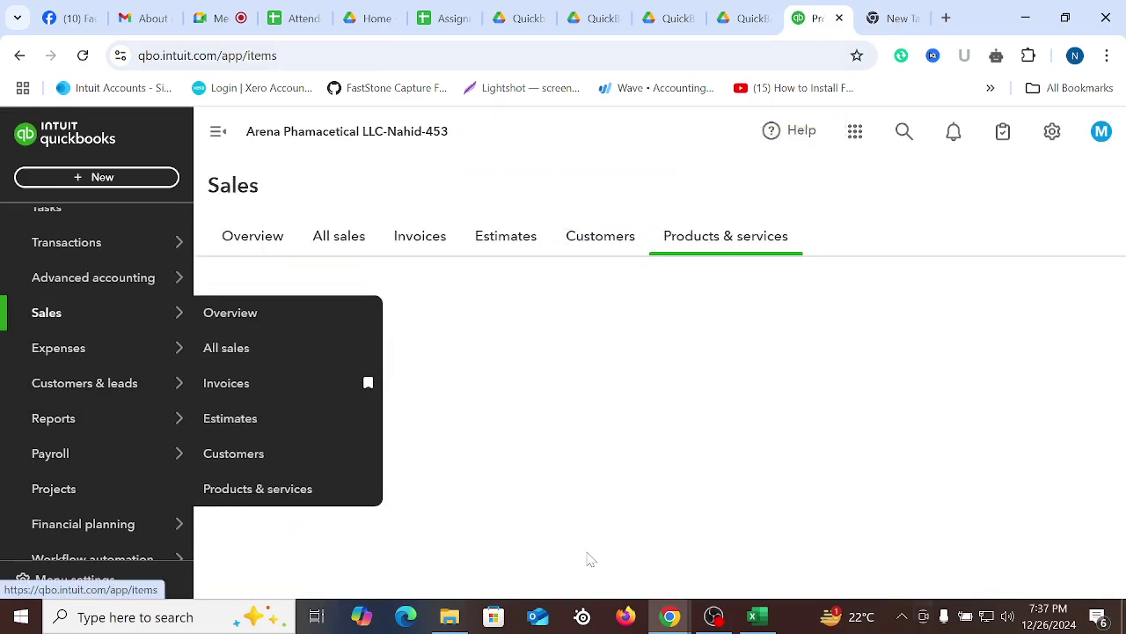
# Show All sales with the Date filter set to All and open estimate 1001
pyautogui.click(343, 250)
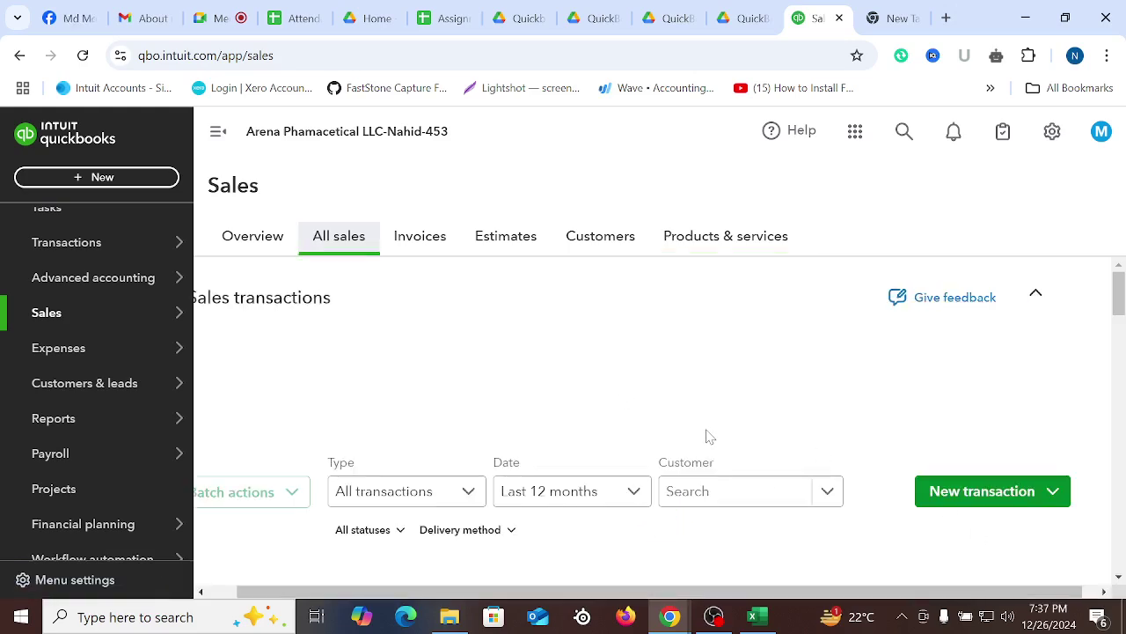
pyautogui.scroll(-5, 706, 440)
pyautogui.scroll(-8, 707, 446)
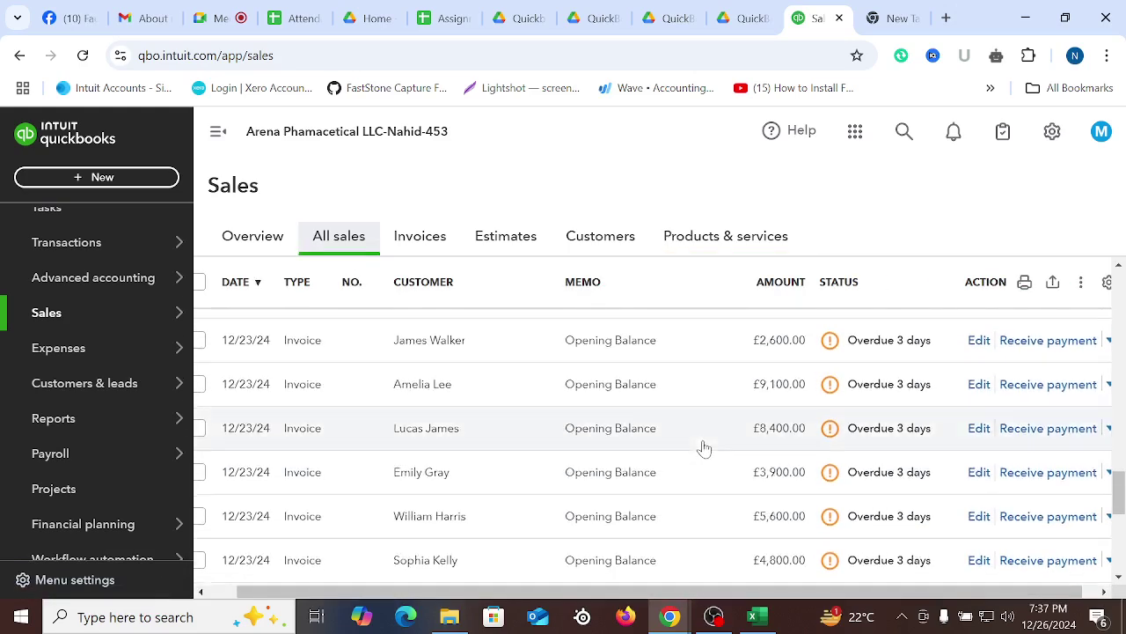
pyautogui.scroll(15, 661, 512)
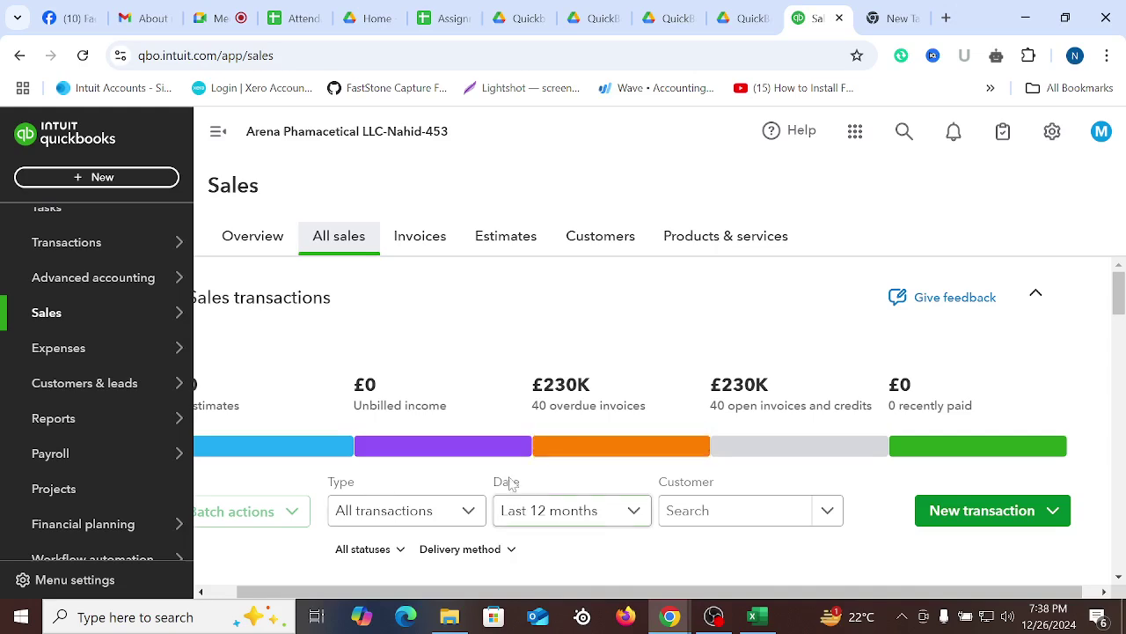
pyautogui.scroll(-2, 660, 355)
pyautogui.click(635, 335)
pyautogui.scroll(3, 596, 387)
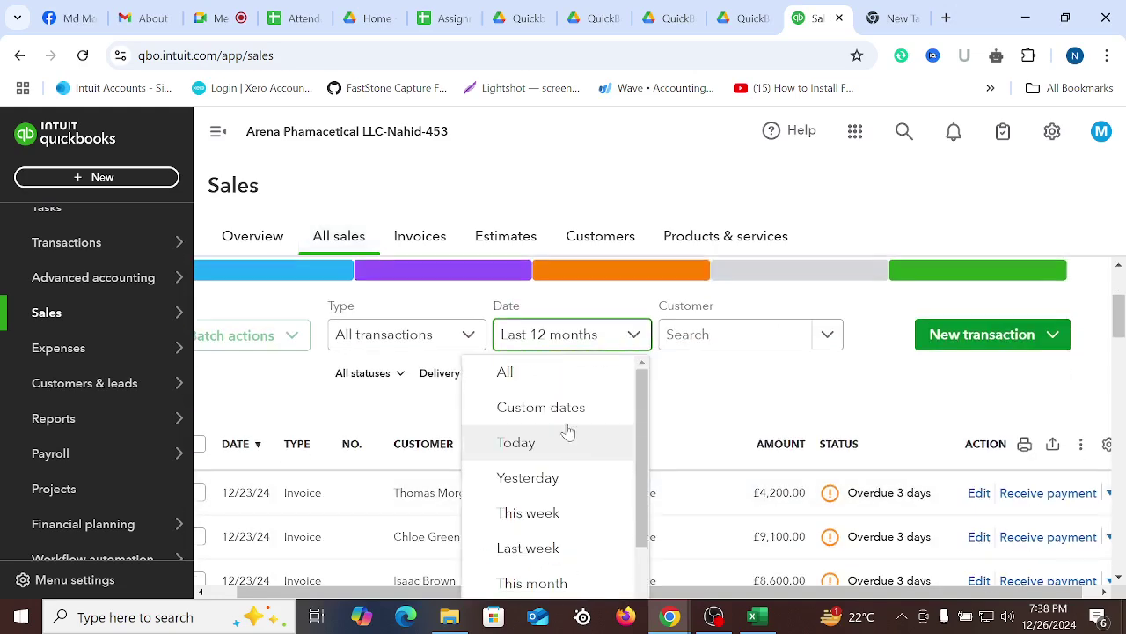
pyautogui.click(563, 371)
pyautogui.scroll(-15, 669, 390)
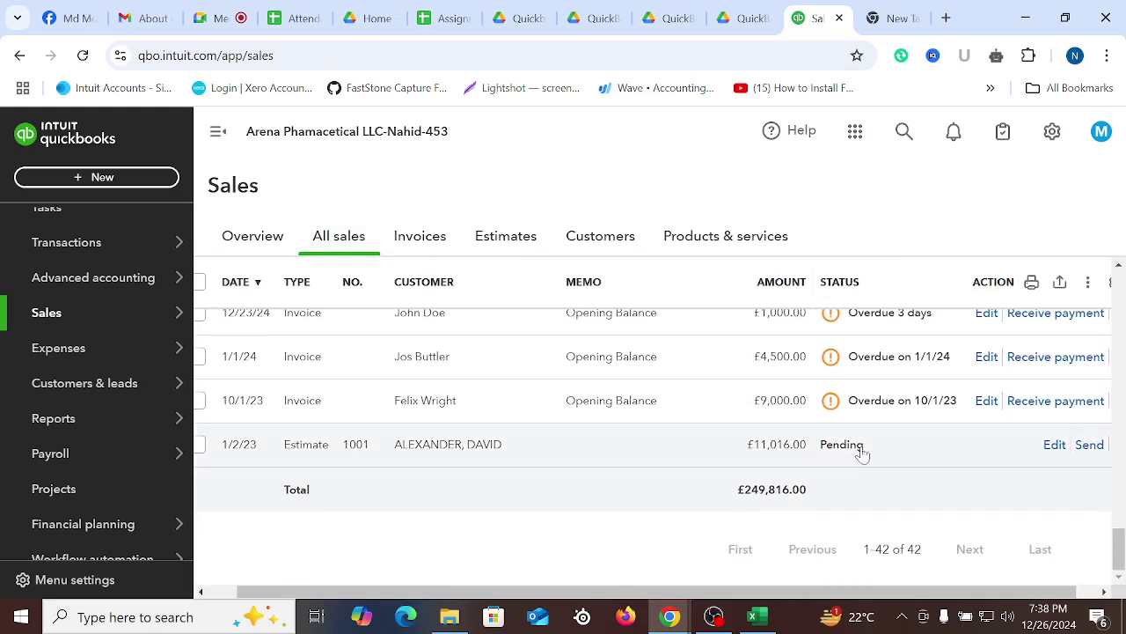
pyautogui.click(451, 452)
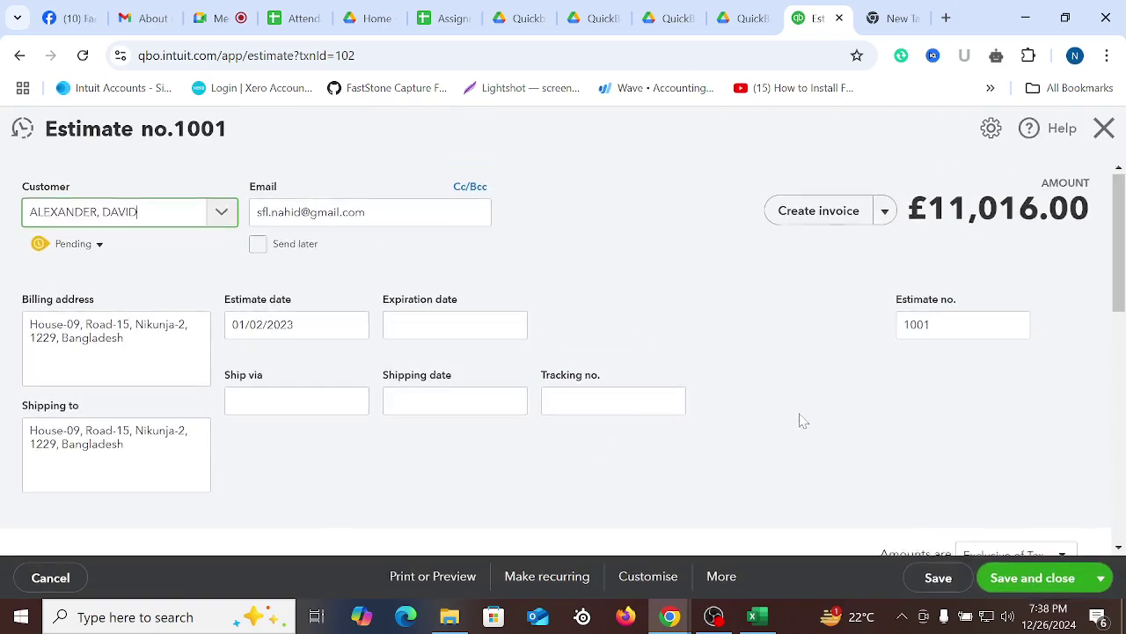
# Choose Save and send for estimate 1001, then show the Google account switcher in a new tab
pyautogui.scroll(-10, 800, 419)
pyautogui.click(1100, 584)
pyautogui.click(1030, 543)
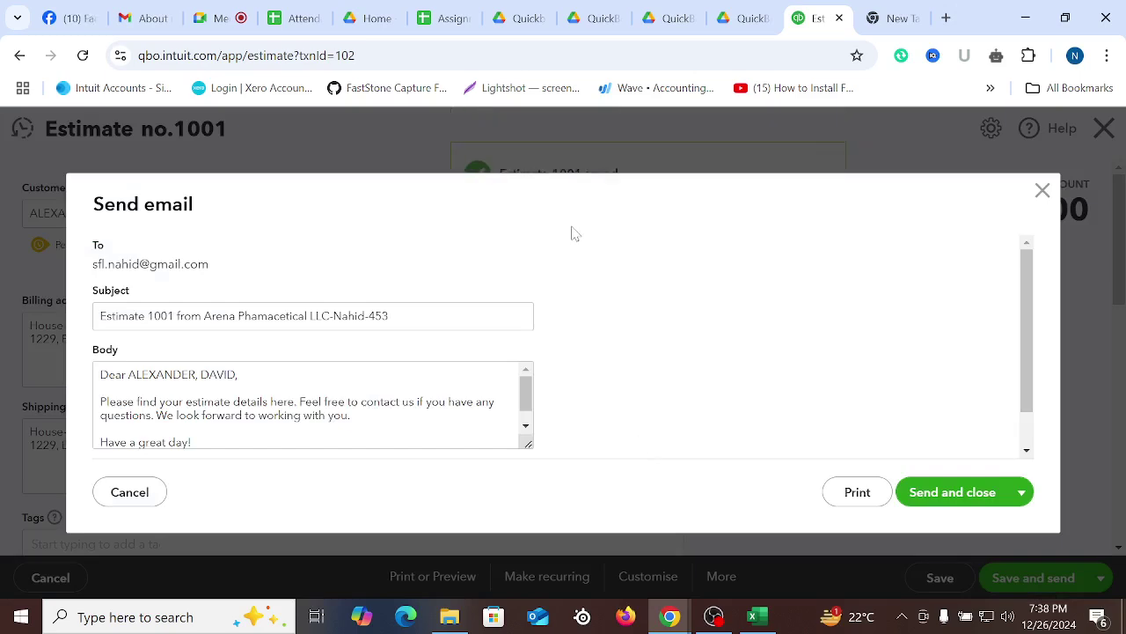
pyautogui.click(893, 18)
pyautogui.click(1095, 135)
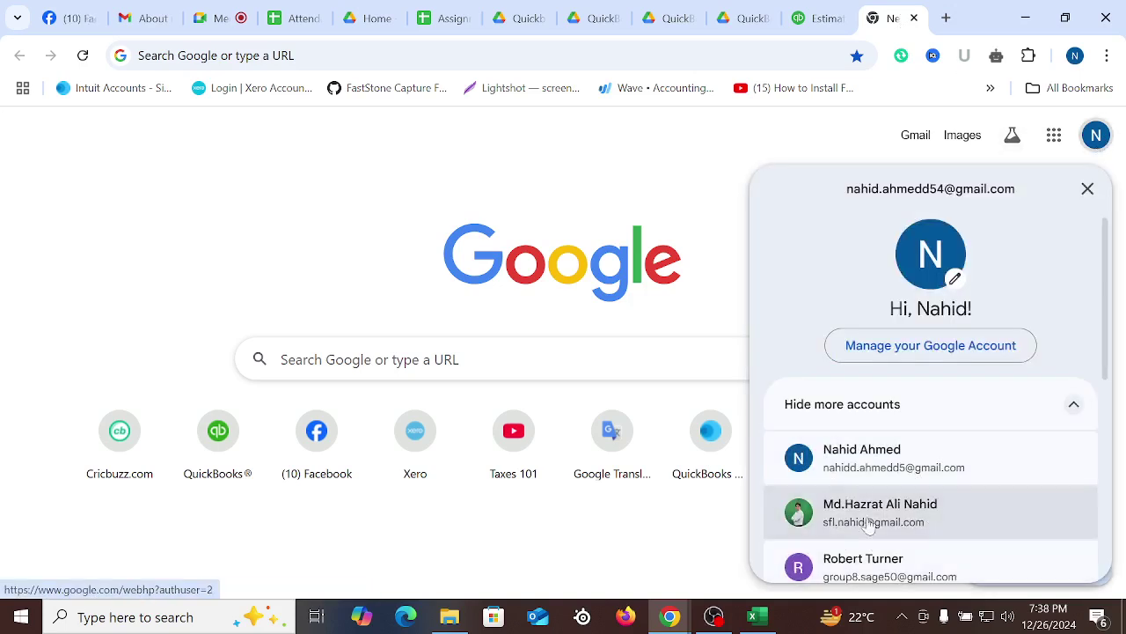
# Switch to the recipient's Google account, check its Gmail Updates and Primary tabs, and return to QuickBooks
pyautogui.click(836, 519)
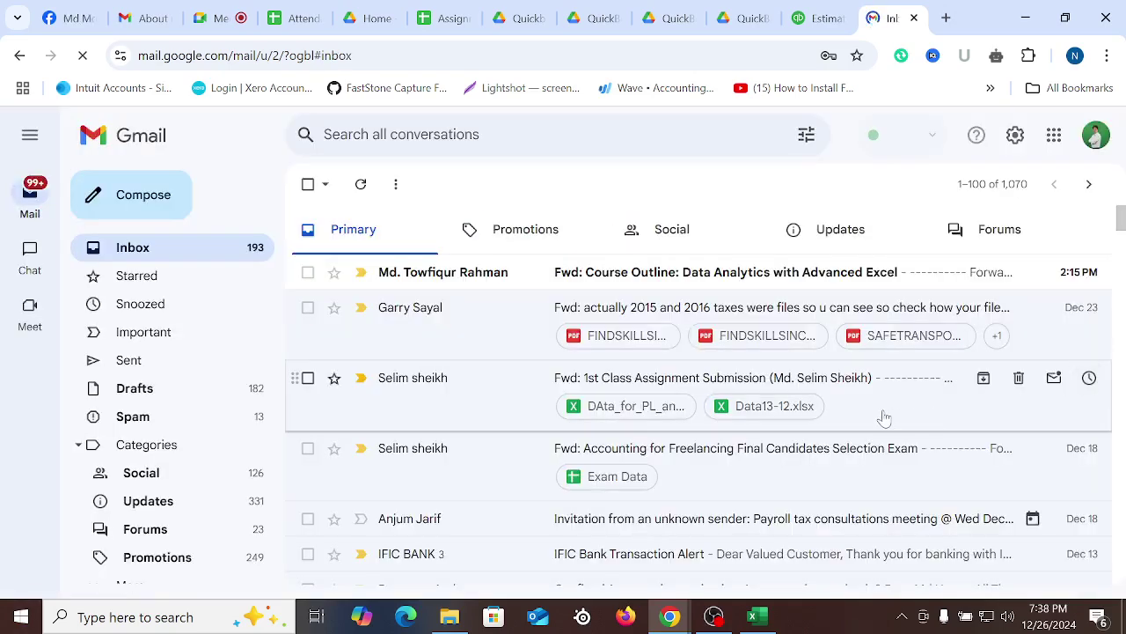
pyautogui.click(842, 244)
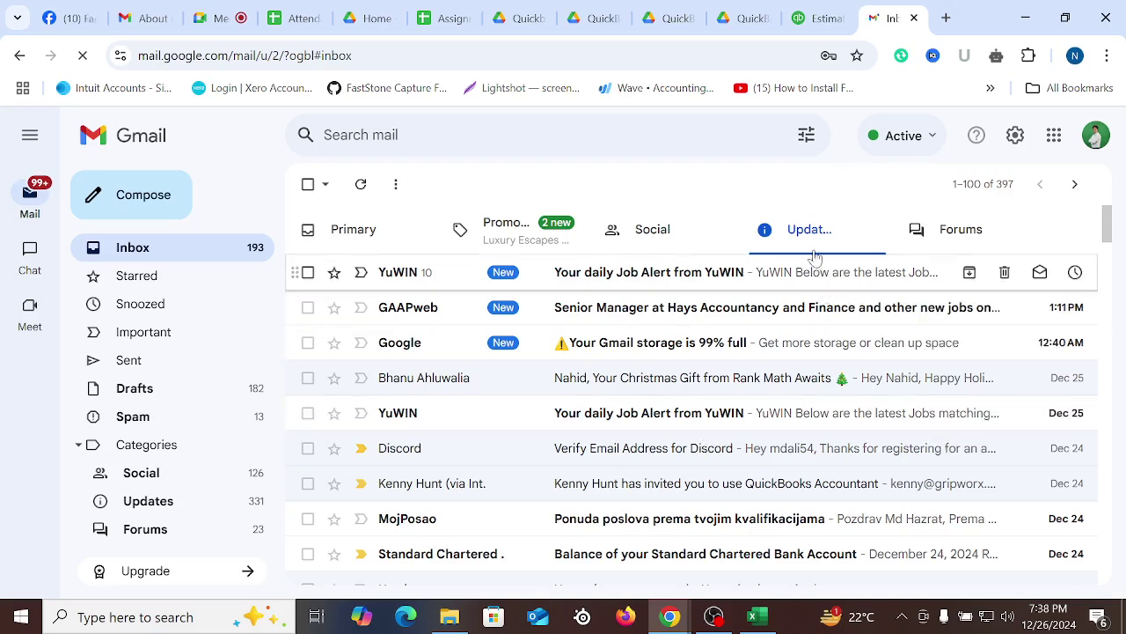
pyautogui.click(322, 244)
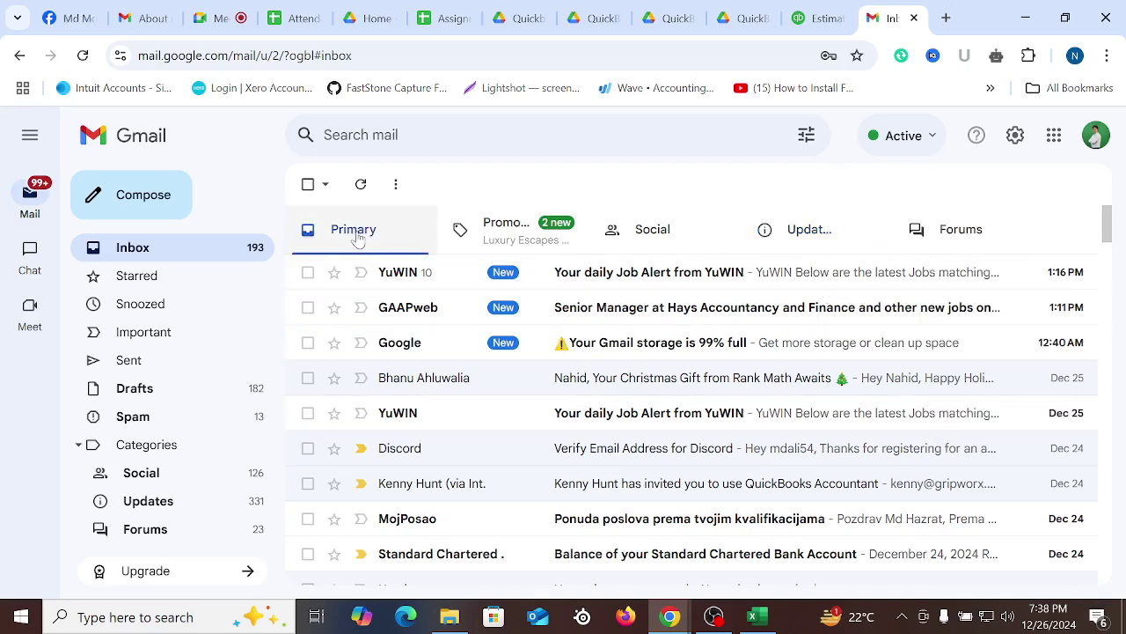
pyautogui.click(854, 248)
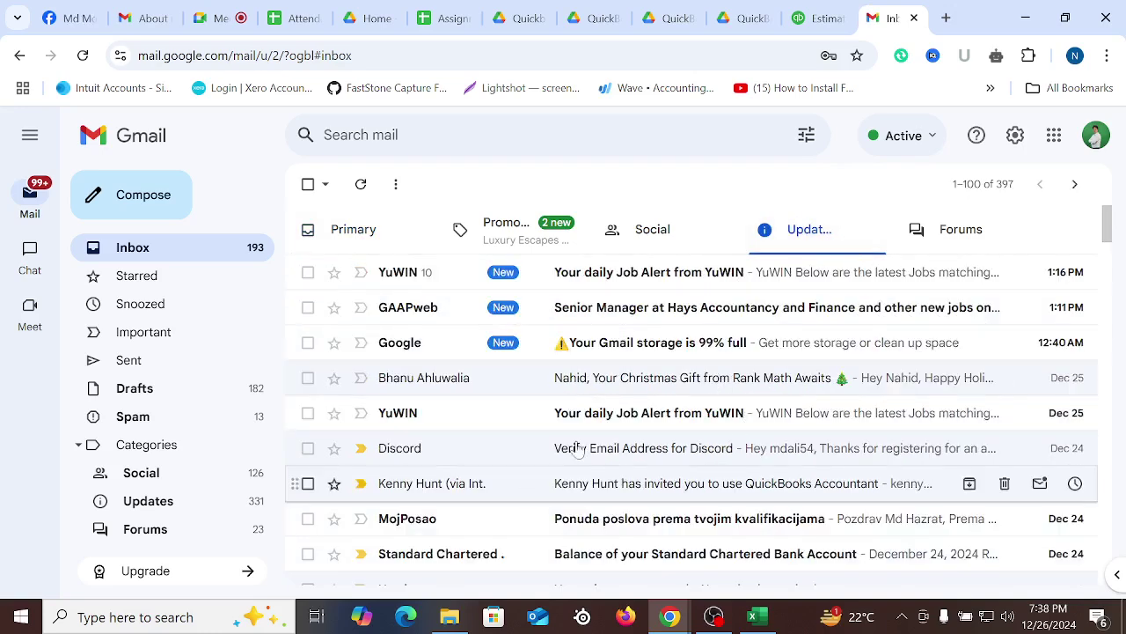
pyautogui.click(352, 231)
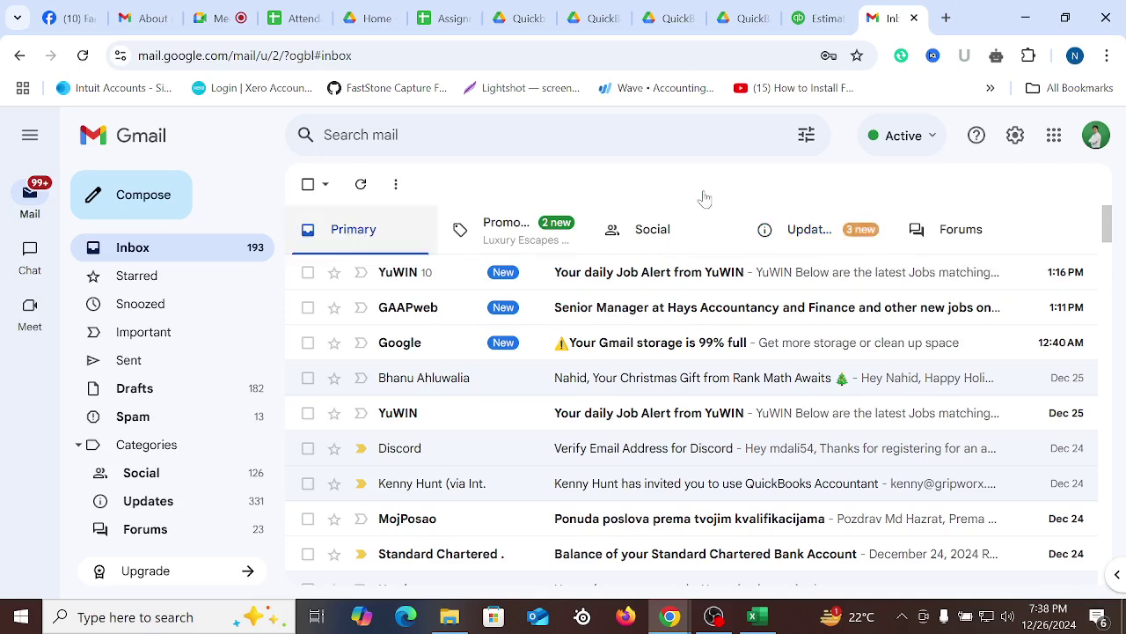
pyautogui.click(816, 17)
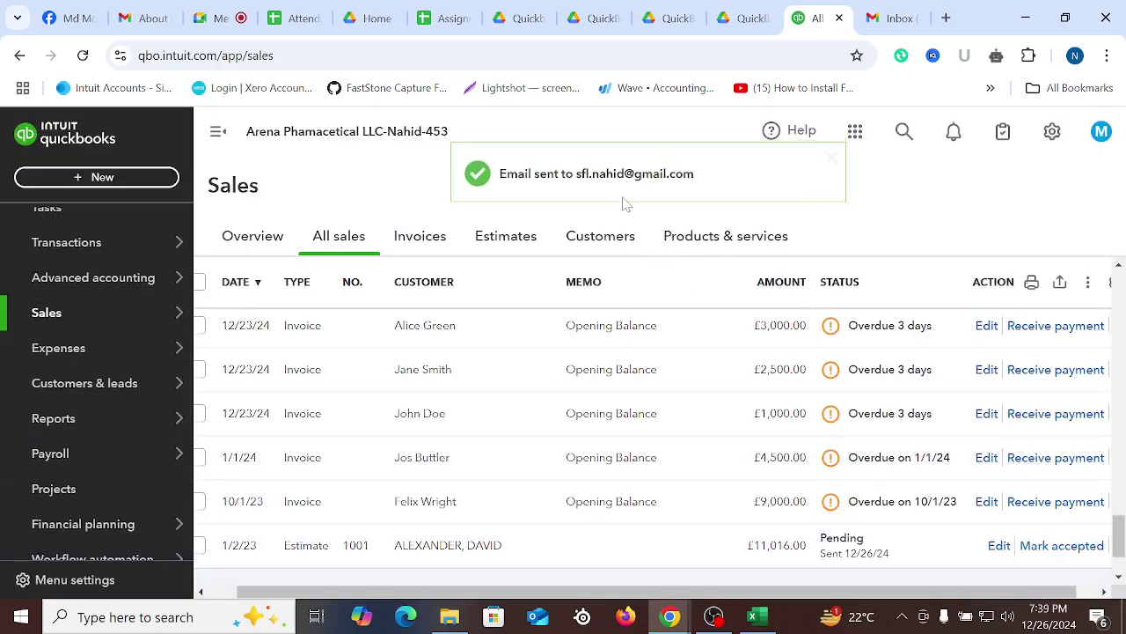
# Open estimate 1001 for editing and preview it as a PDF
pyautogui.scroll(5, 797, 451)
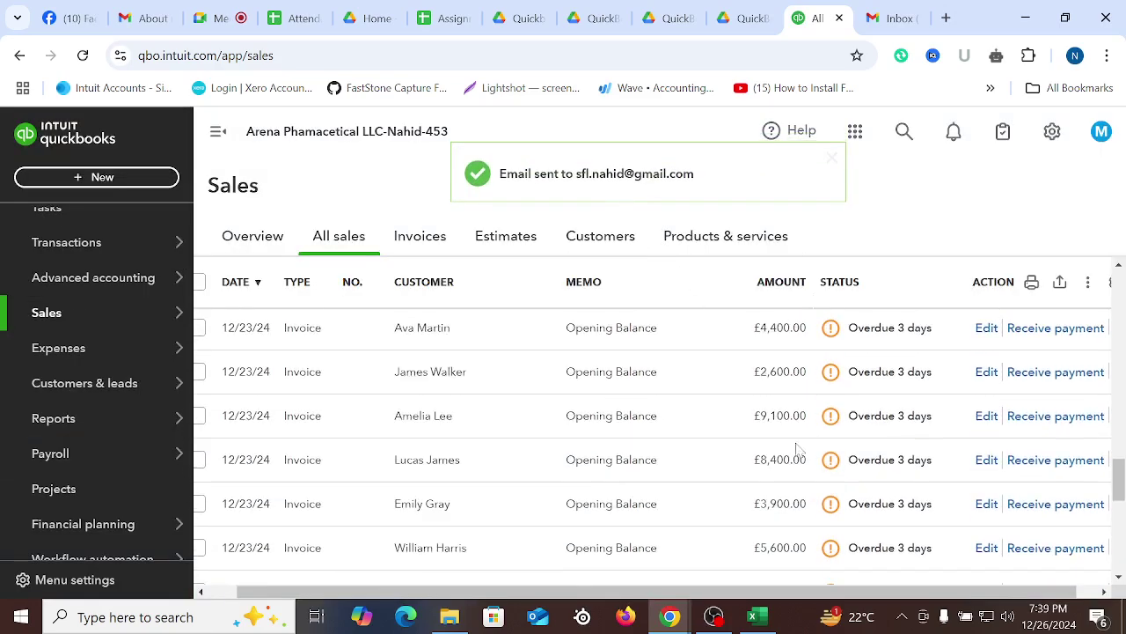
pyautogui.scroll(-5, 796, 451)
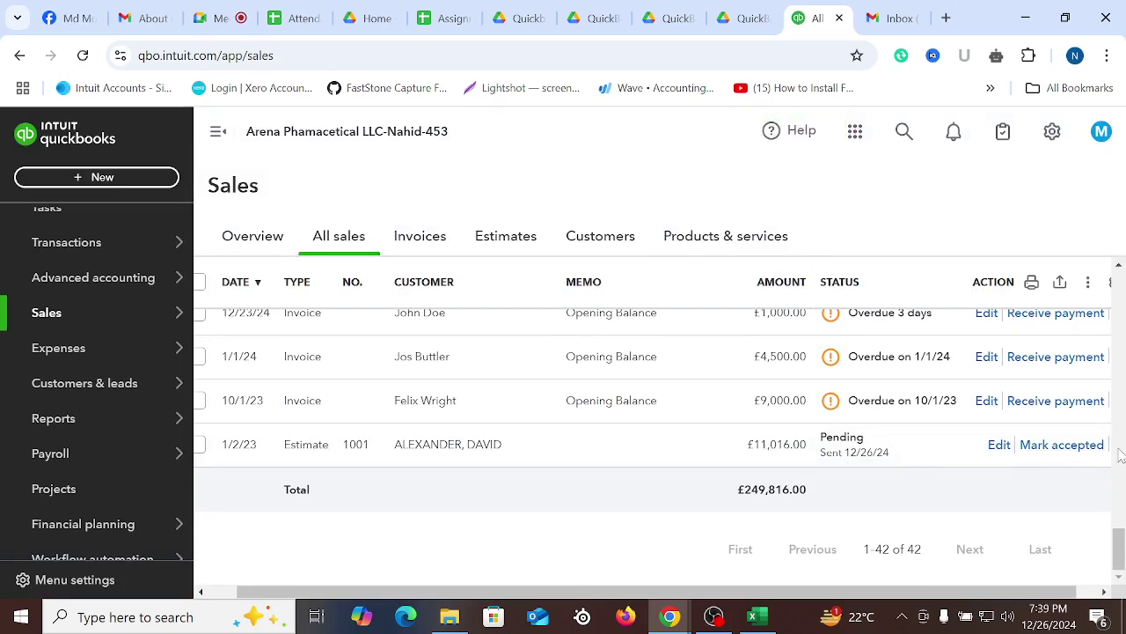
pyautogui.click(414, 449)
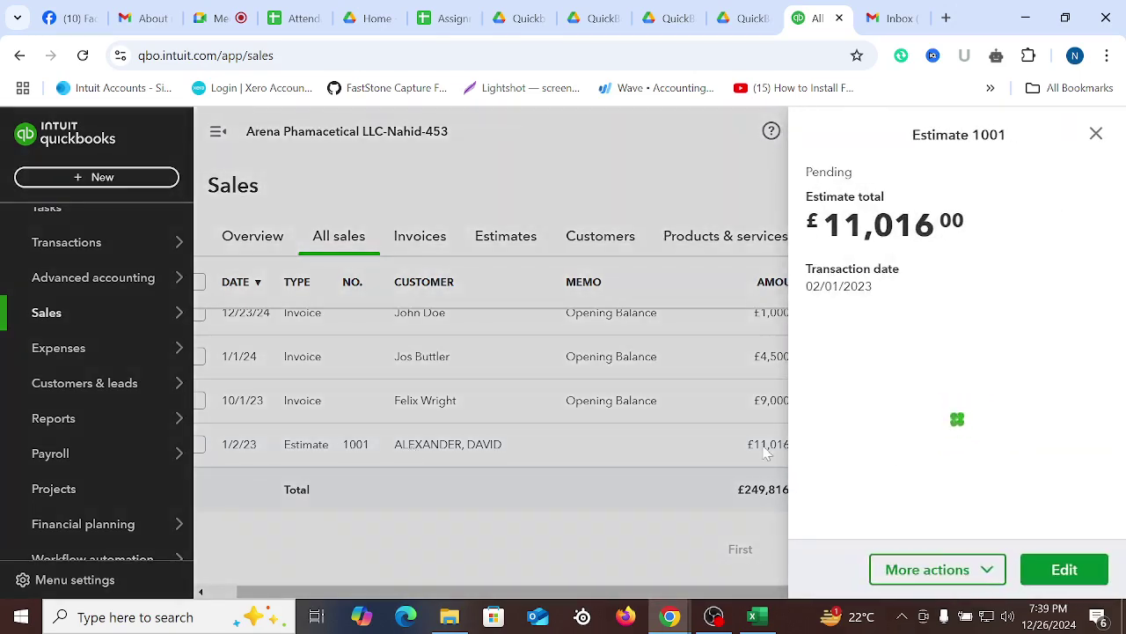
pyautogui.click(1065, 572)
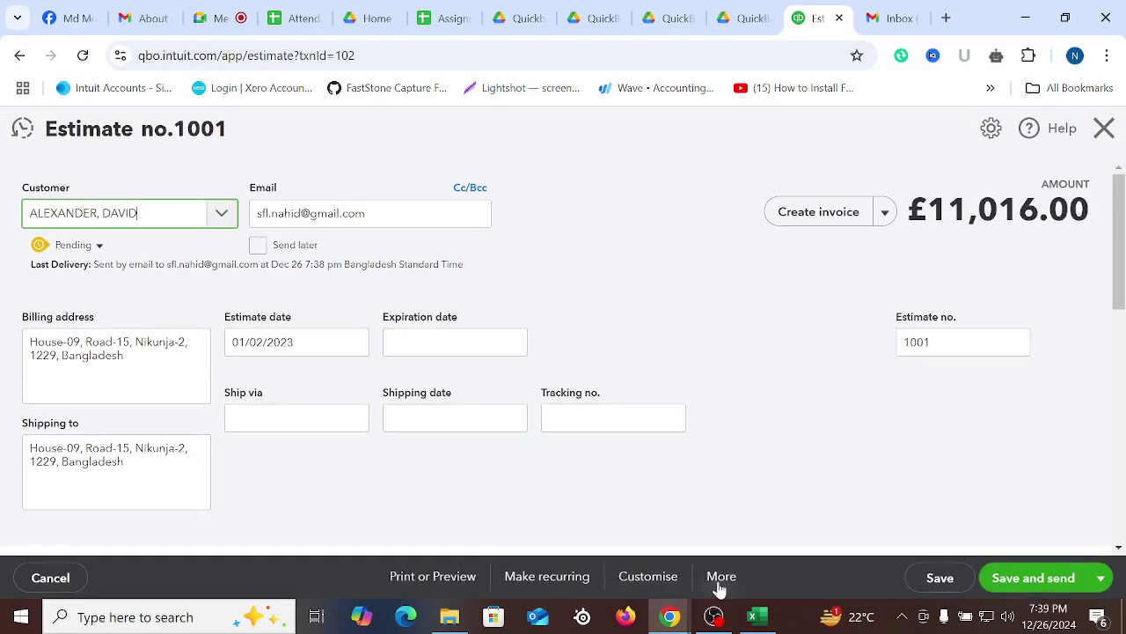
pyautogui.click(449, 577)
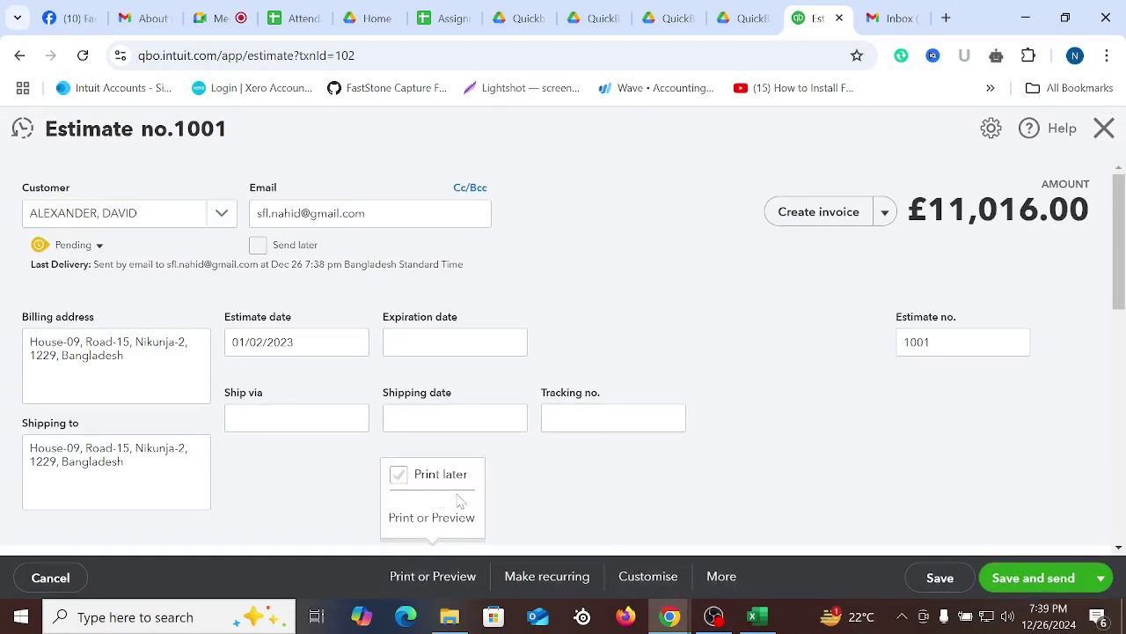
pyautogui.click(728, 580)
pyautogui.click(653, 579)
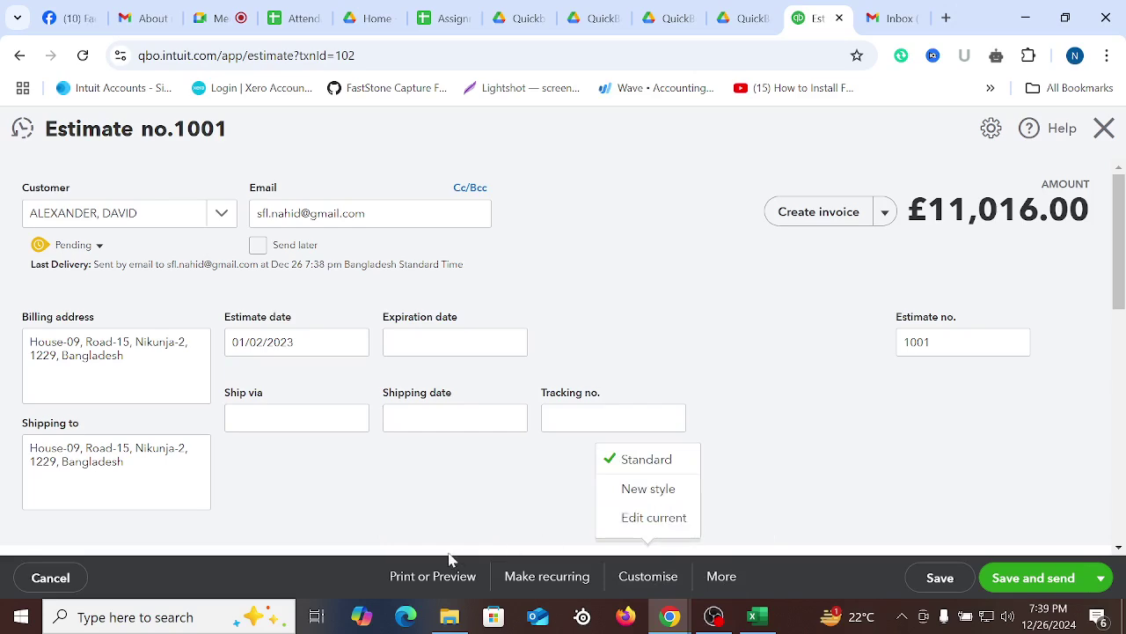
pyautogui.click(413, 579)
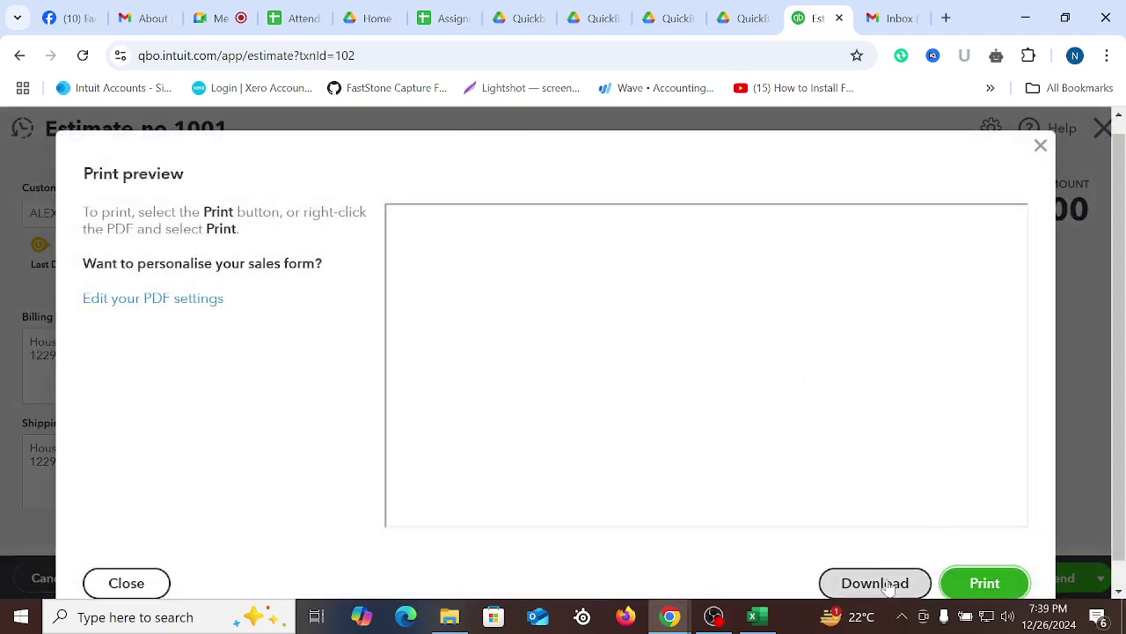
pyautogui.click(982, 585)
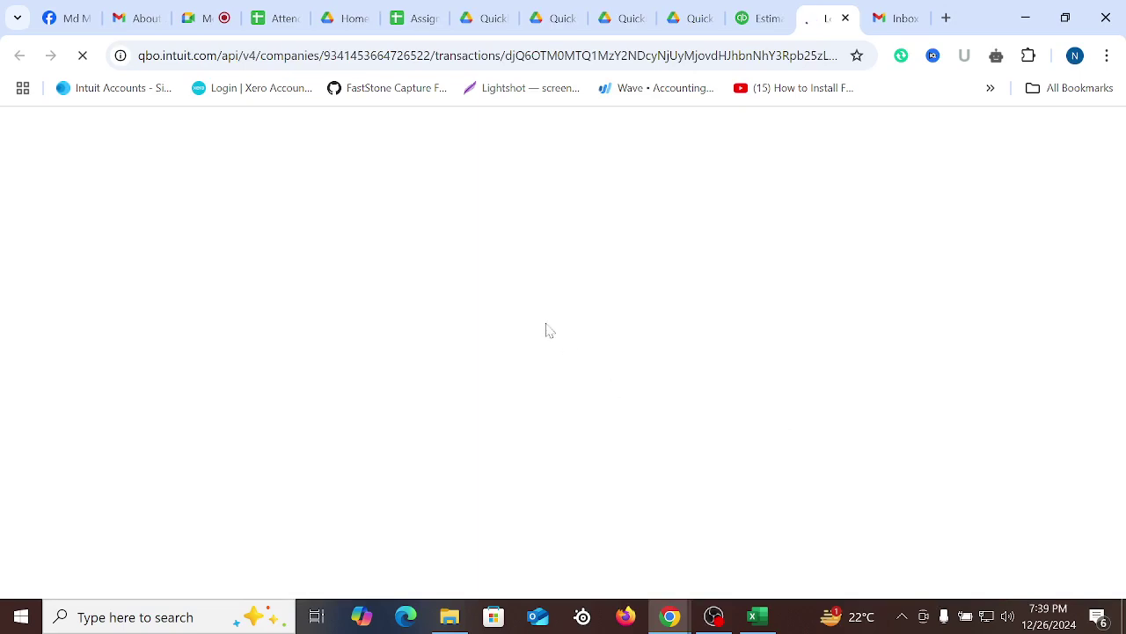
# Review the estimate PDF, then close the preview and the estimate to return to Sales
pyautogui.scroll(-3, 549, 304)
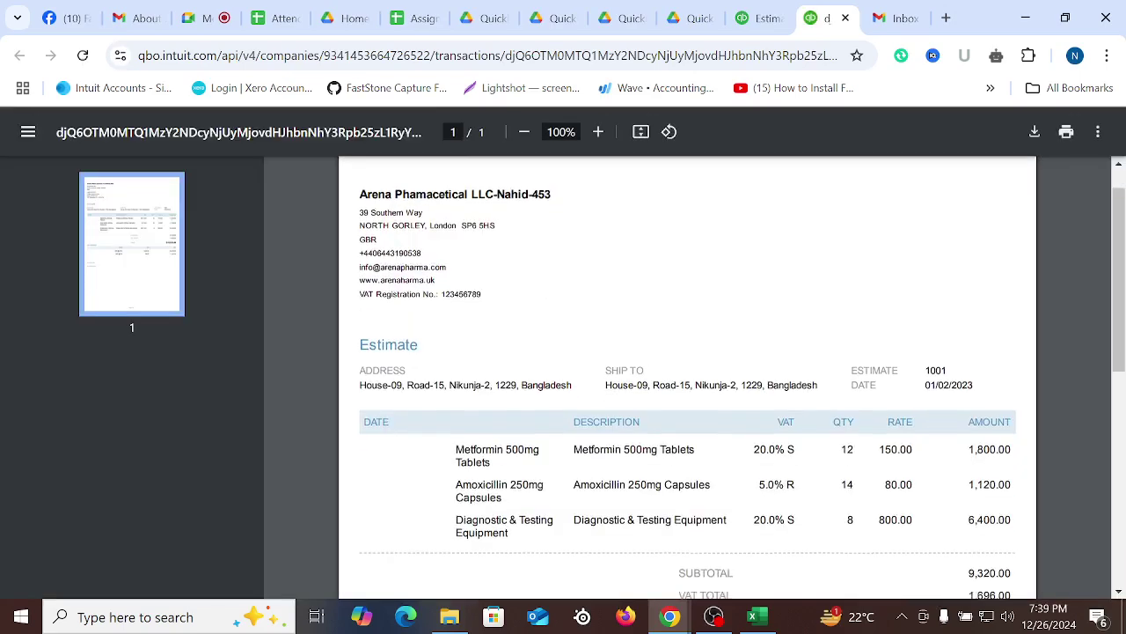
pyautogui.scroll(-3, 832, 473)
pyautogui.scroll(6, 818, 463)
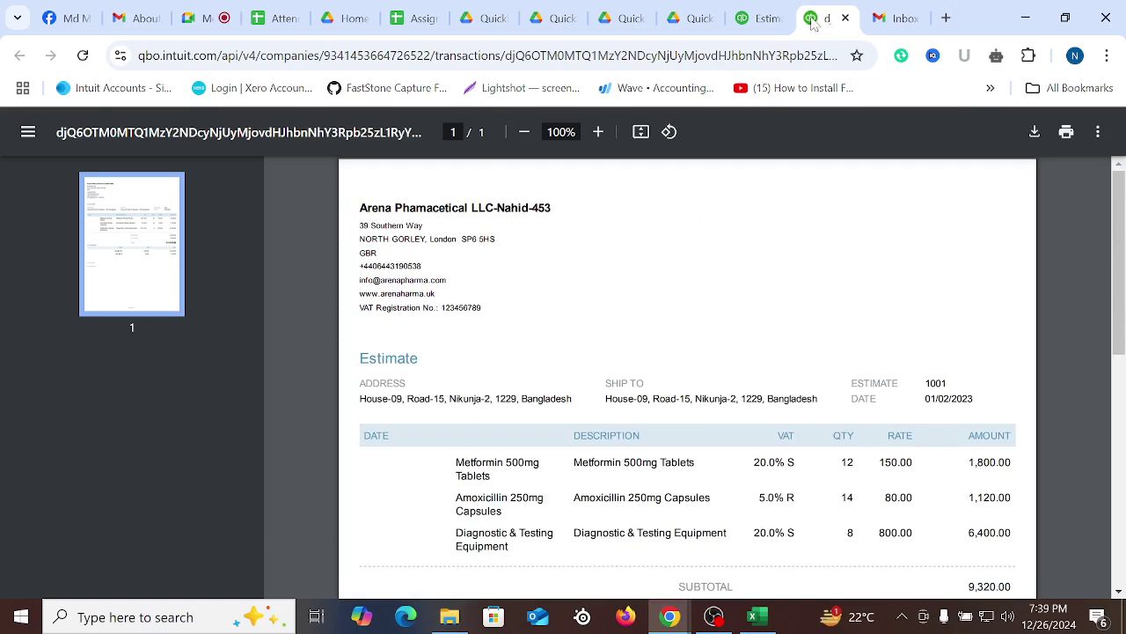
pyautogui.click(757, 17)
pyautogui.click(1040, 145)
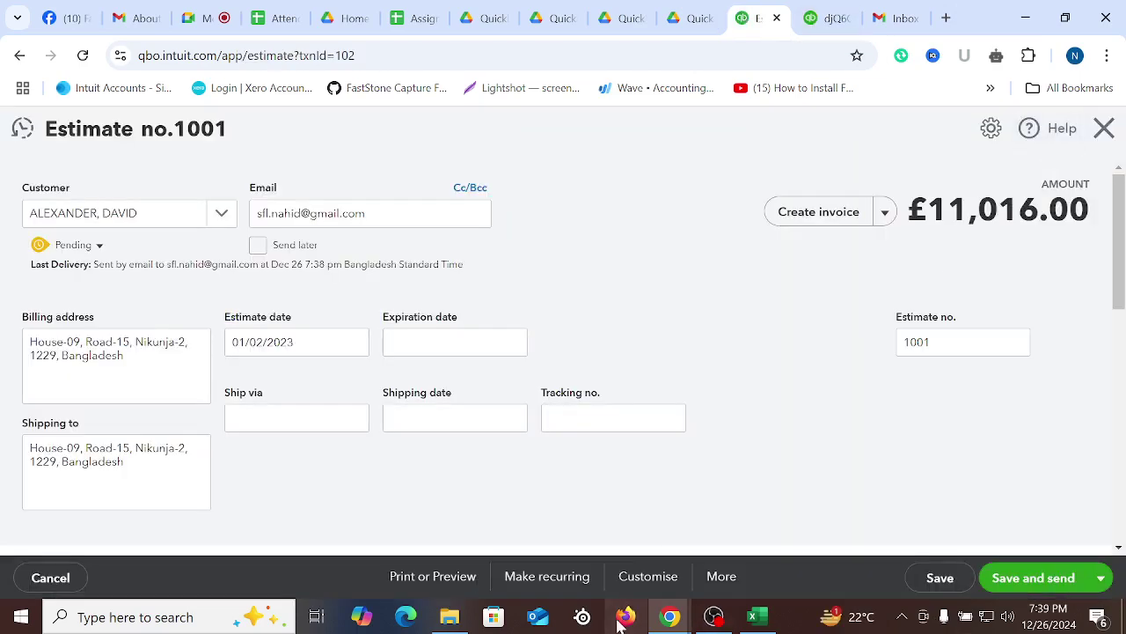
pyautogui.click(649, 581)
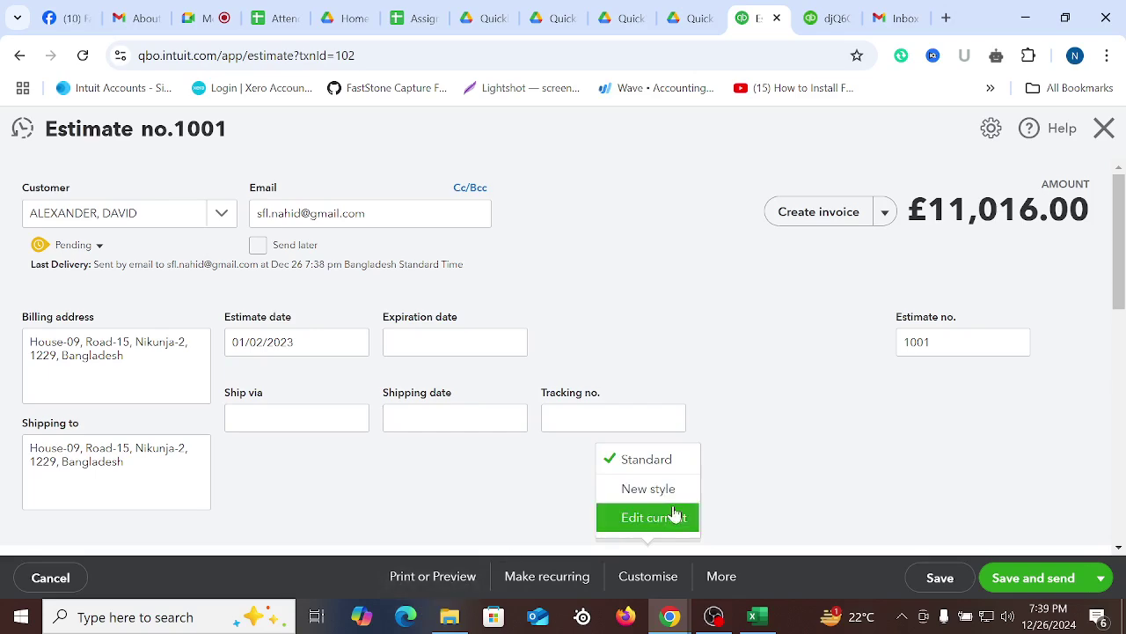
pyautogui.scroll(-10, 1063, 333)
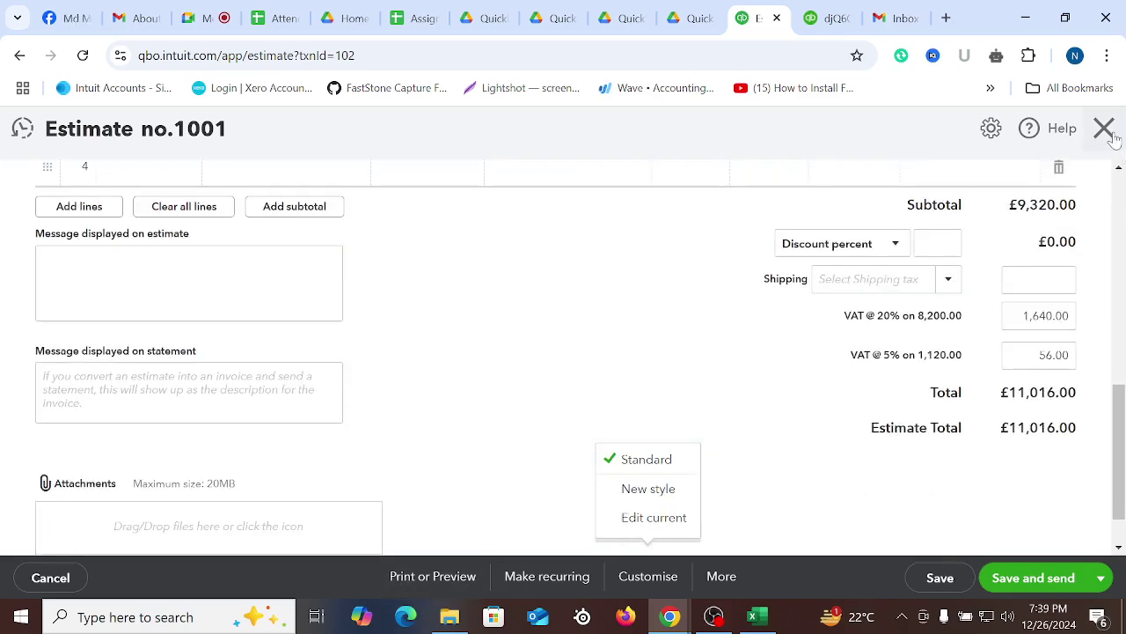
pyautogui.click(1107, 128)
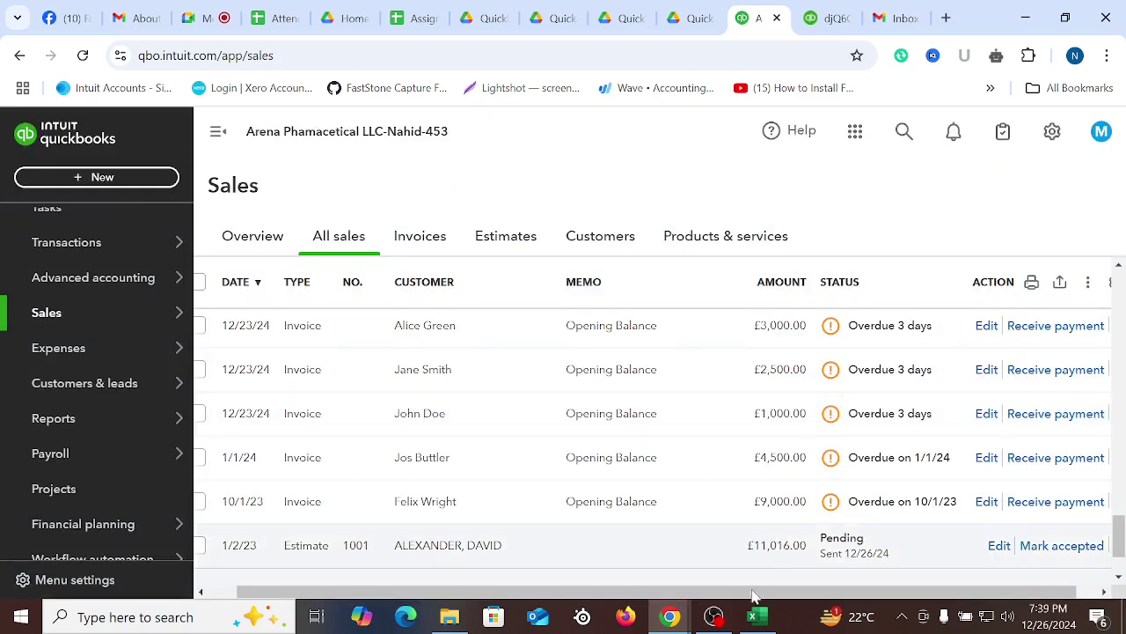
# Bring up the Customer Invoice-2024 sheet and review the line amounts, line items and row 9 date
pyautogui.click(762, 623)
pyautogui.click(681, 397)
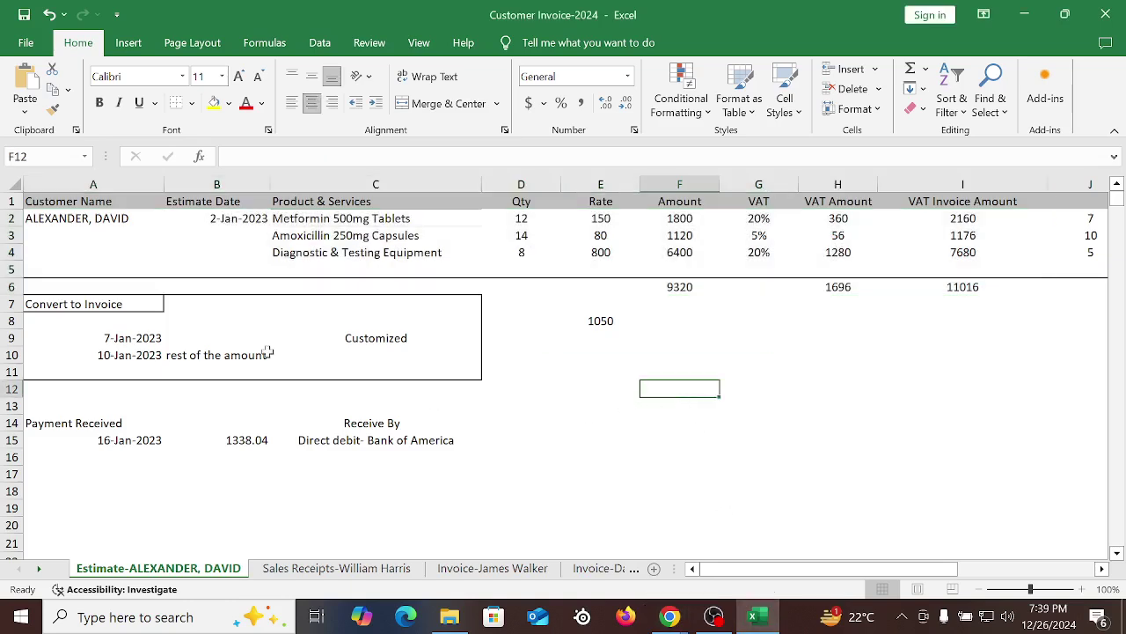
pyautogui.moveTo(39, 218); pyautogui.dragTo(681, 264)
pyautogui.moveTo(539, 220); pyautogui.dragTo(534, 249)
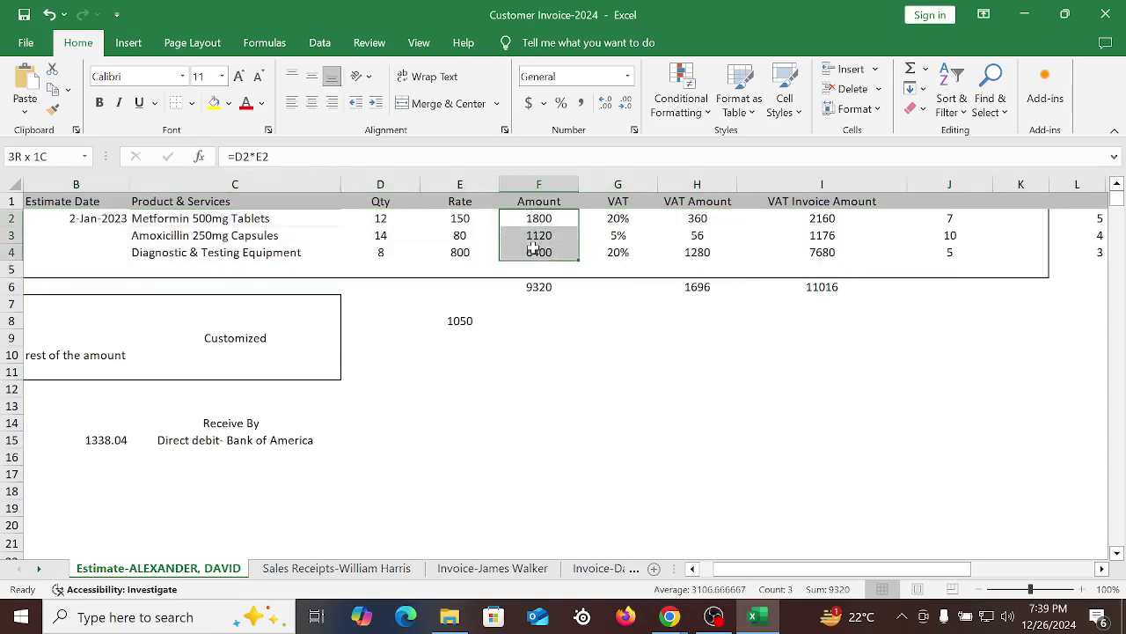
pyautogui.click(695, 402)
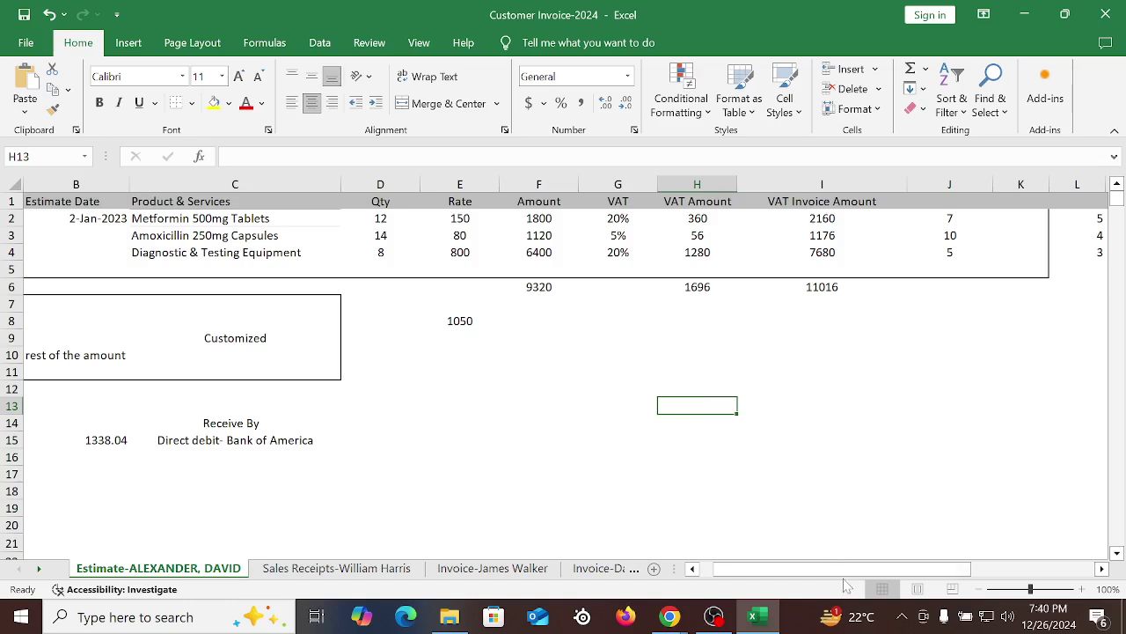
pyautogui.moveTo(843, 569); pyautogui.dragTo(830, 568)
pyautogui.click(92, 222)
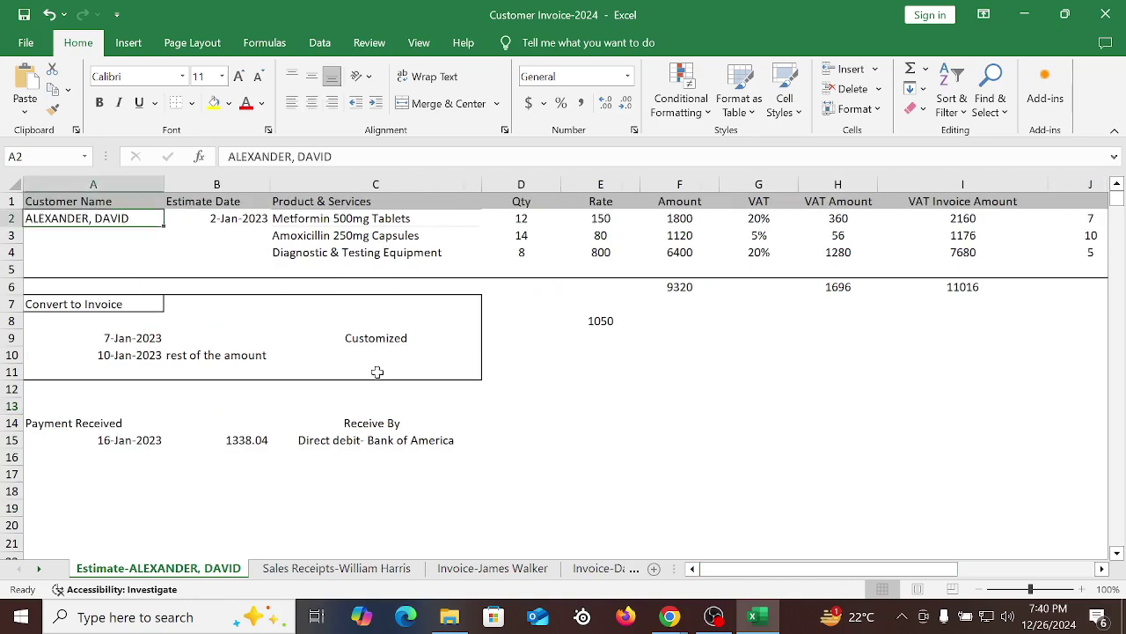
pyautogui.moveTo(99, 342); pyautogui.dragTo(143, 335)
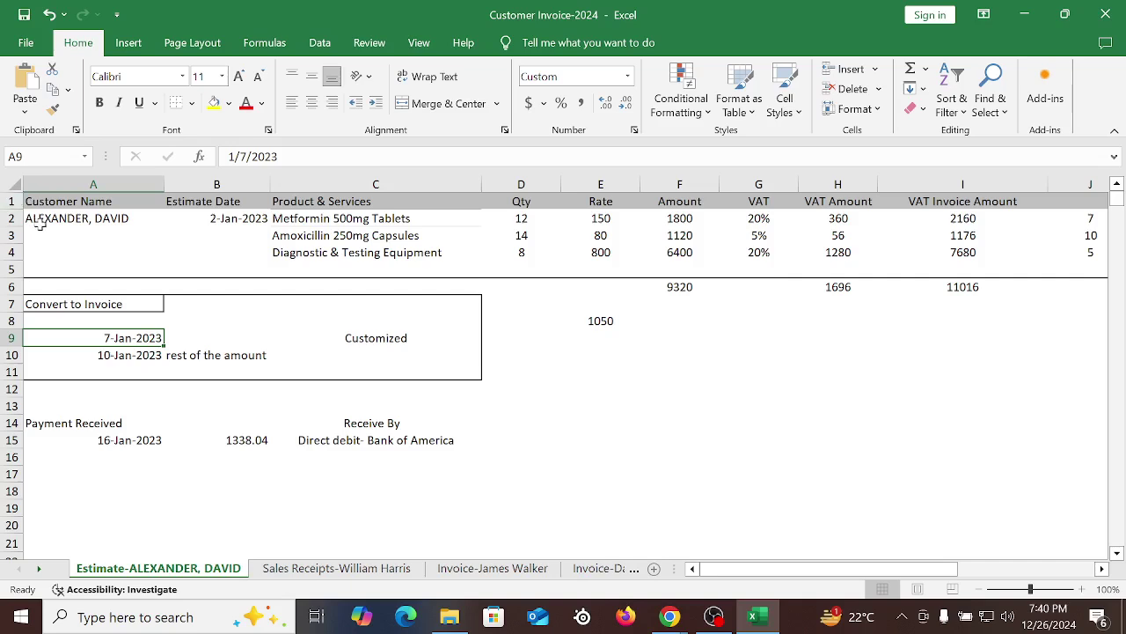
pyautogui.moveTo(40, 220); pyautogui.dragTo(979, 257)
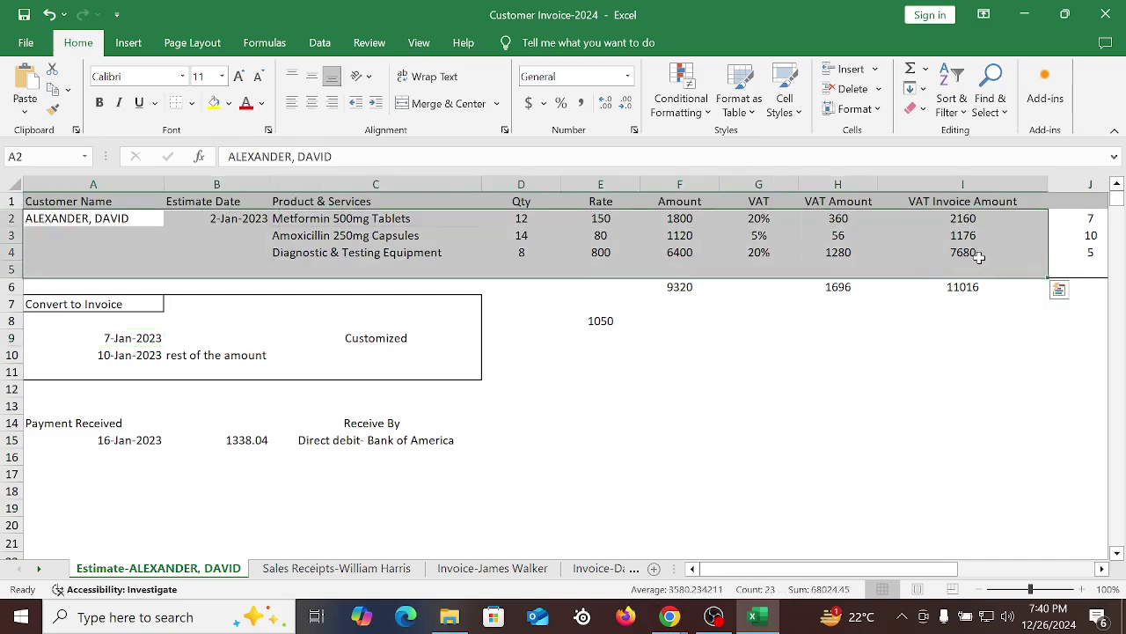
pyautogui.click(798, 388)
pyautogui.click(859, 333)
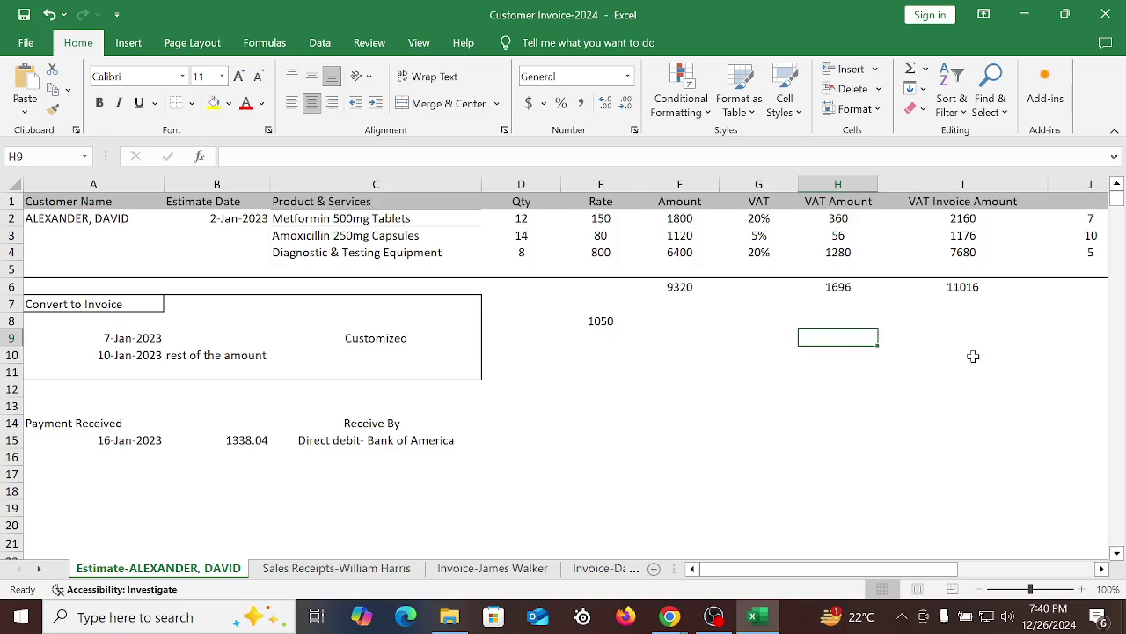
pyautogui.press('Right')
pyautogui.press('Right')
pyautogui.press('Right')
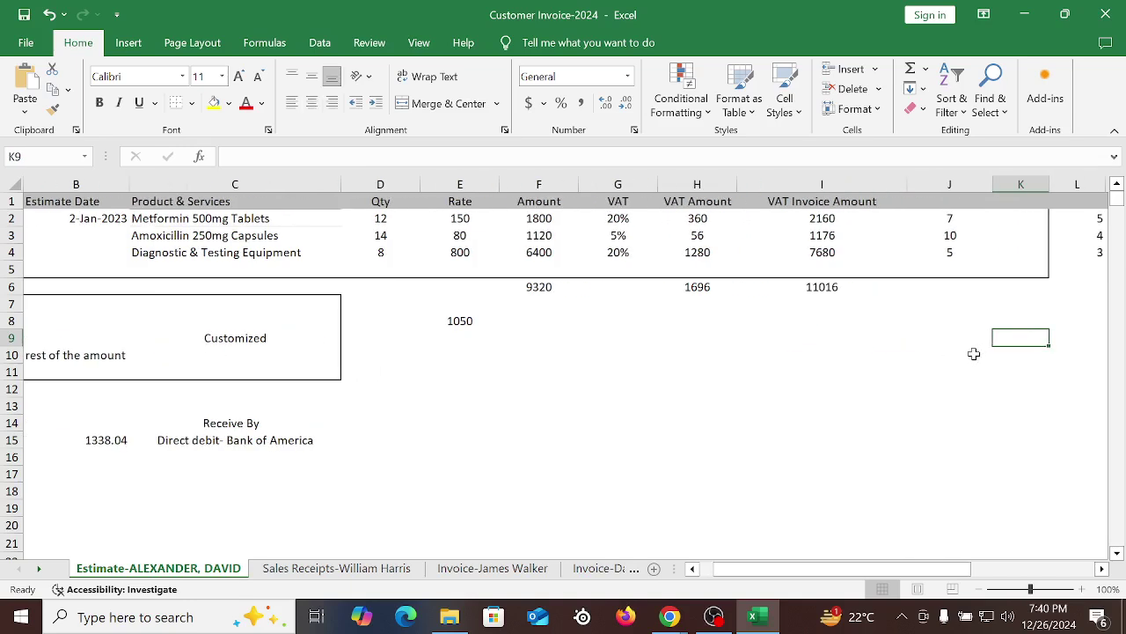
# Check column J values 7, 10, 5, quantities 12, 14, 8, and the 7-Jan-2023 invoice row
pyautogui.click(930, 213)
pyautogui.click(161, 219)
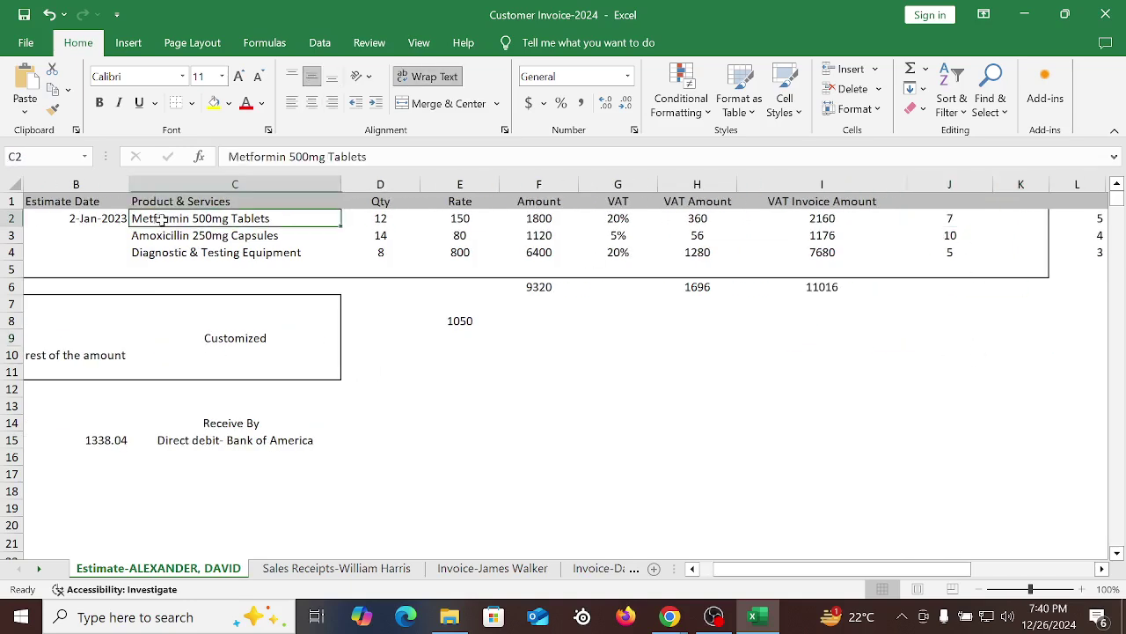
pyautogui.click(946, 218)
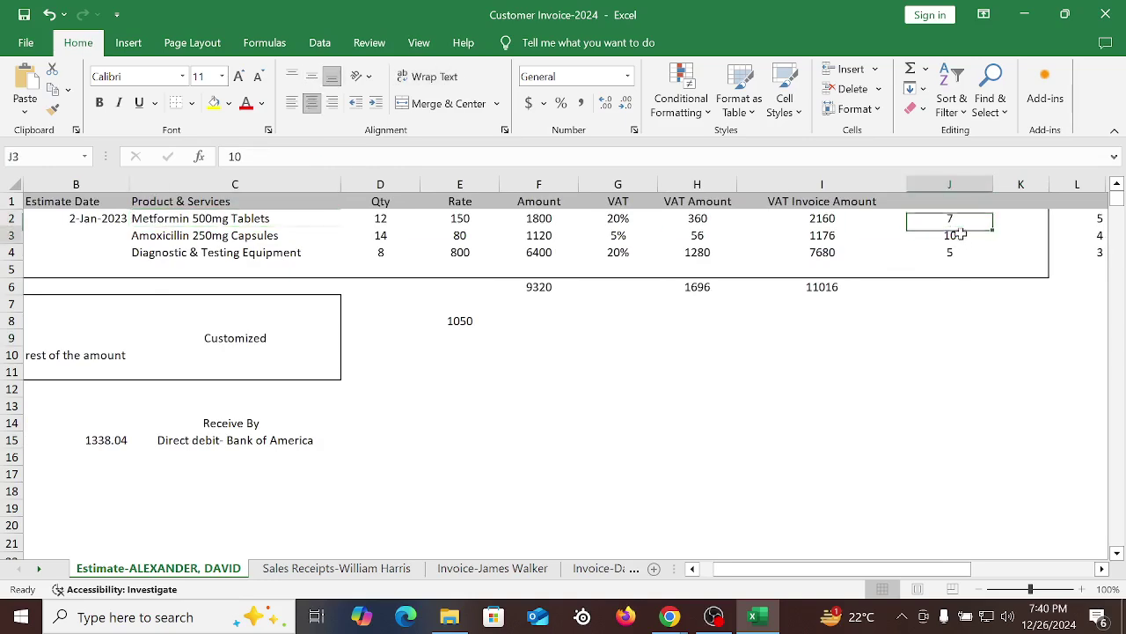
pyautogui.click(957, 235)
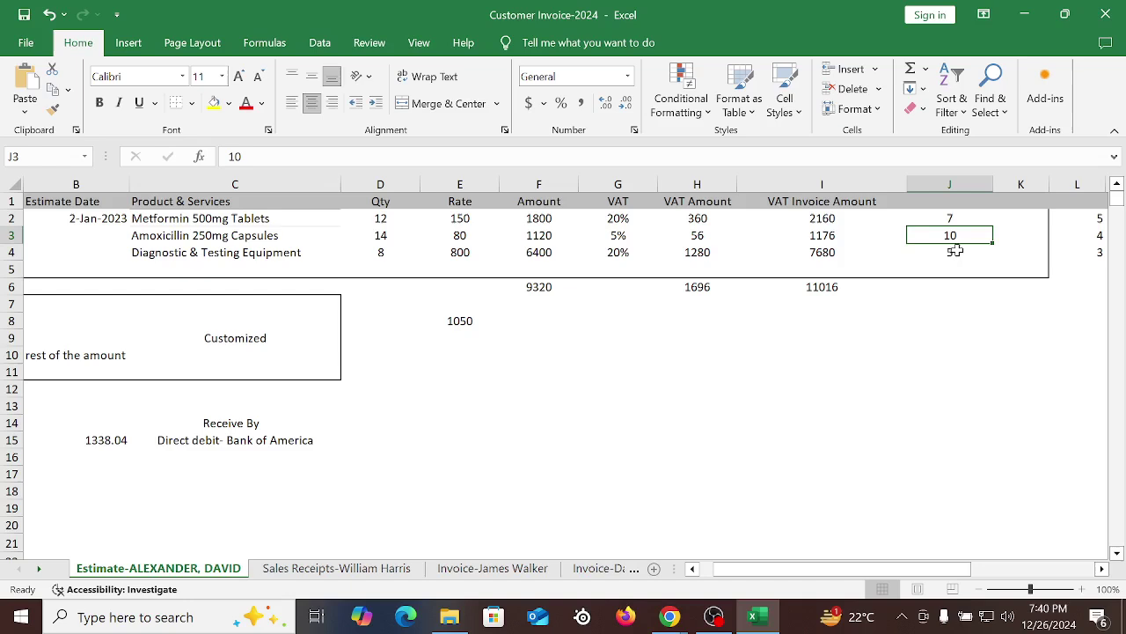
pyautogui.click(956, 252)
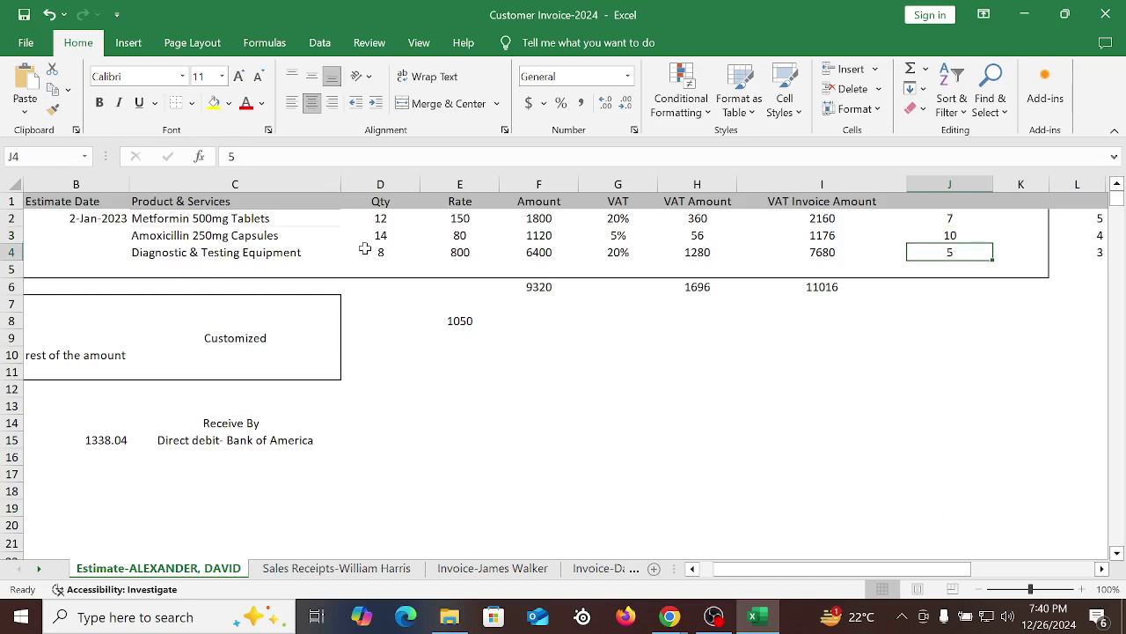
pyautogui.moveTo(390, 223); pyautogui.dragTo(385, 254)
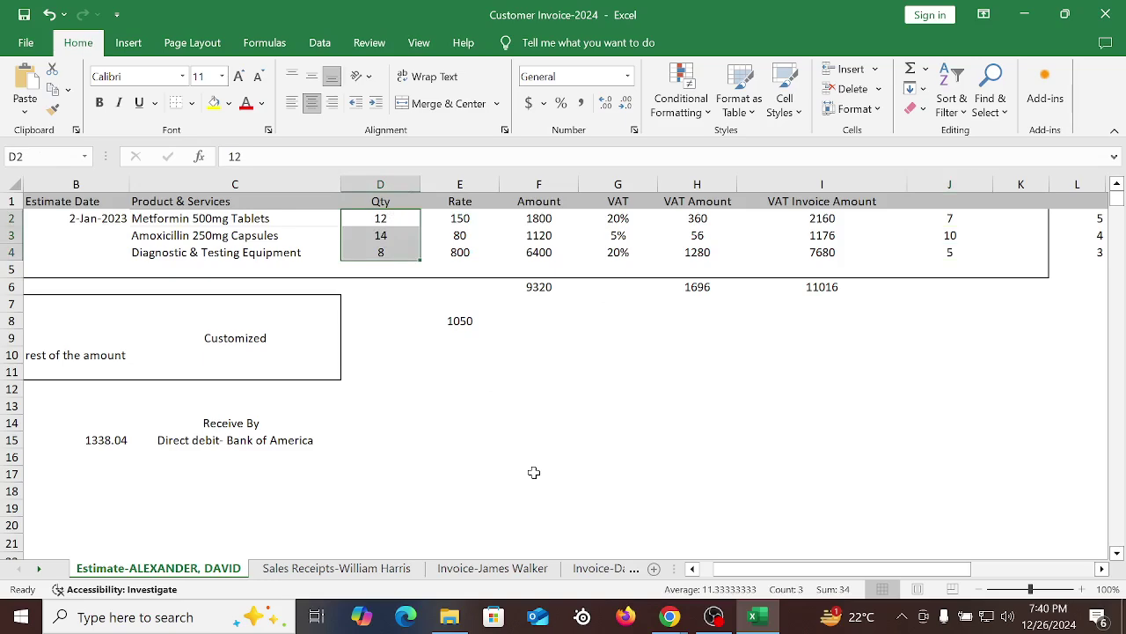
pyautogui.moveTo(944, 215); pyautogui.dragTo(959, 253)
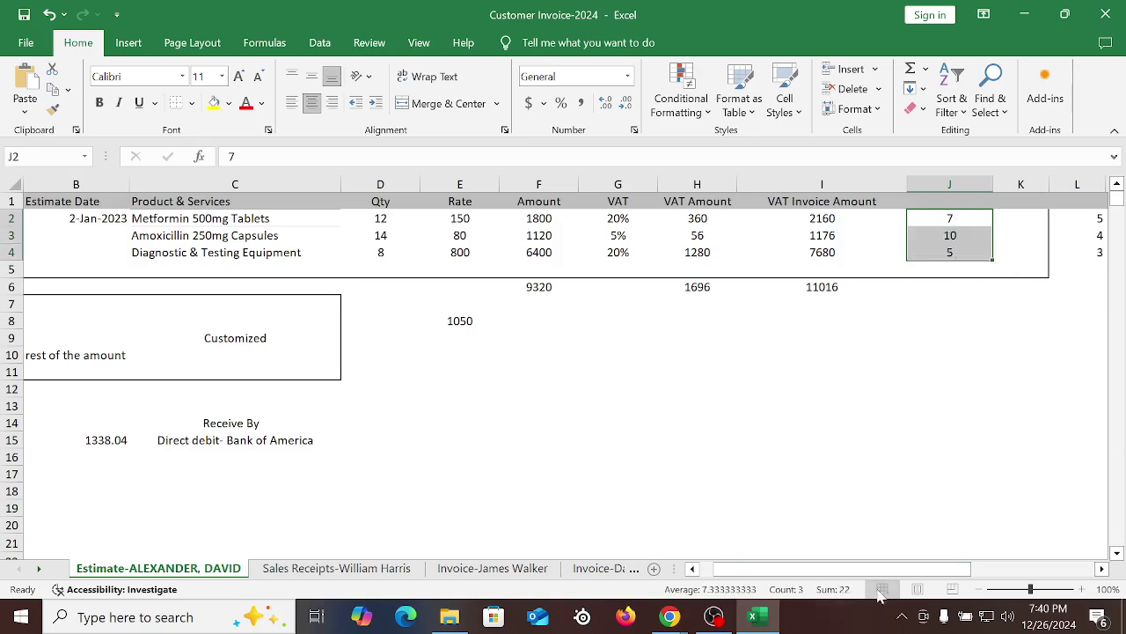
pyautogui.moveTo(845, 568); pyautogui.dragTo(833, 568)
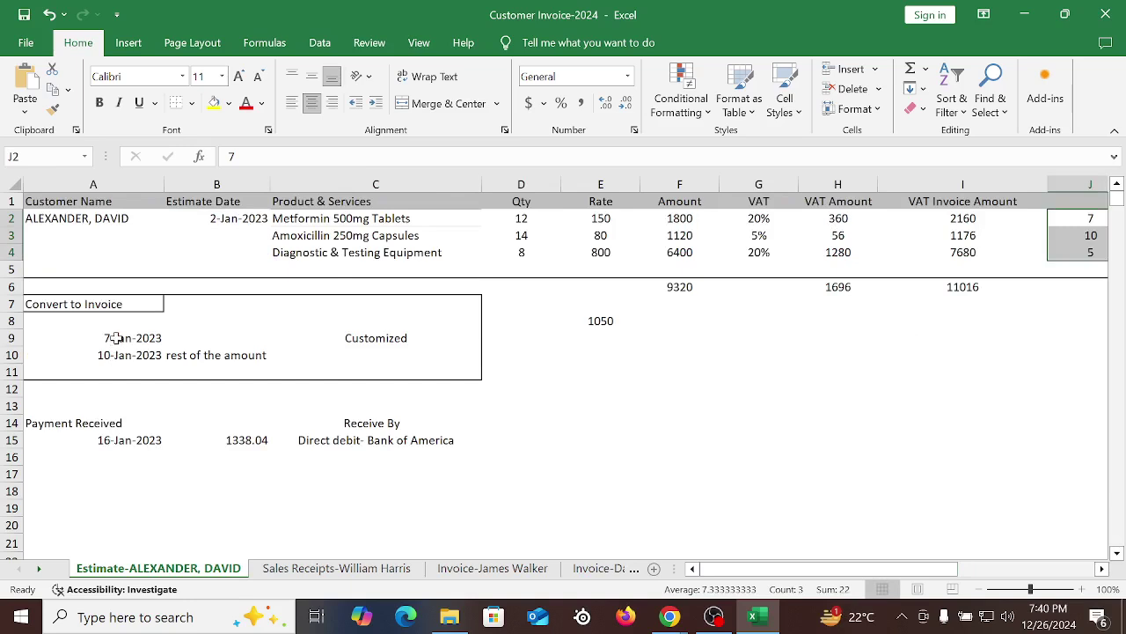
pyautogui.moveTo(117, 338); pyautogui.dragTo(475, 340)
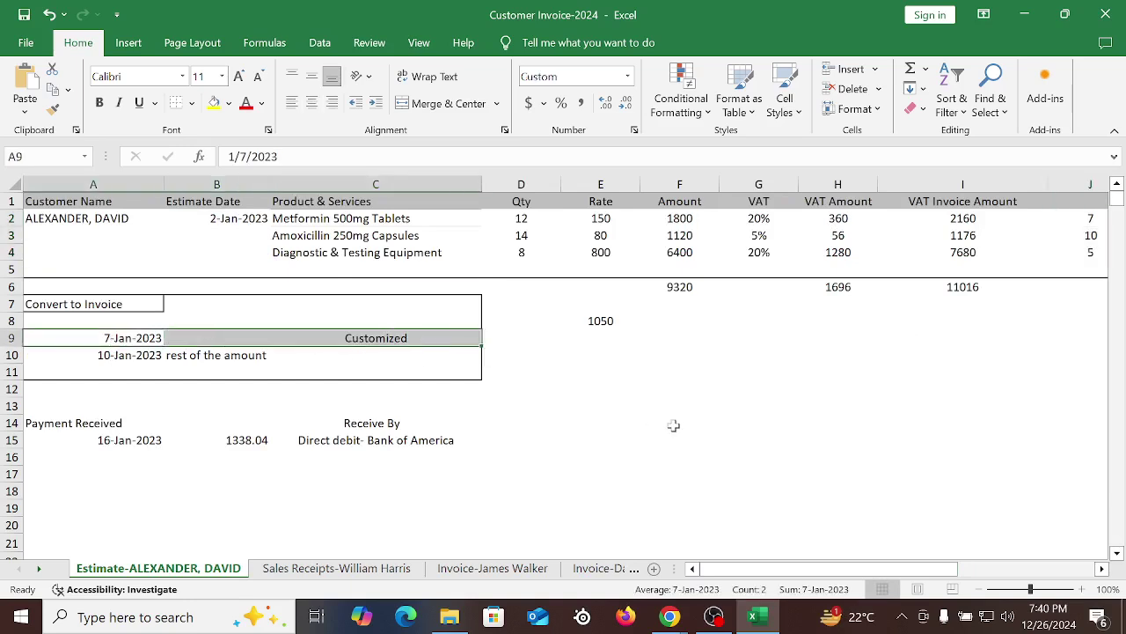
pyautogui.click(670, 616)
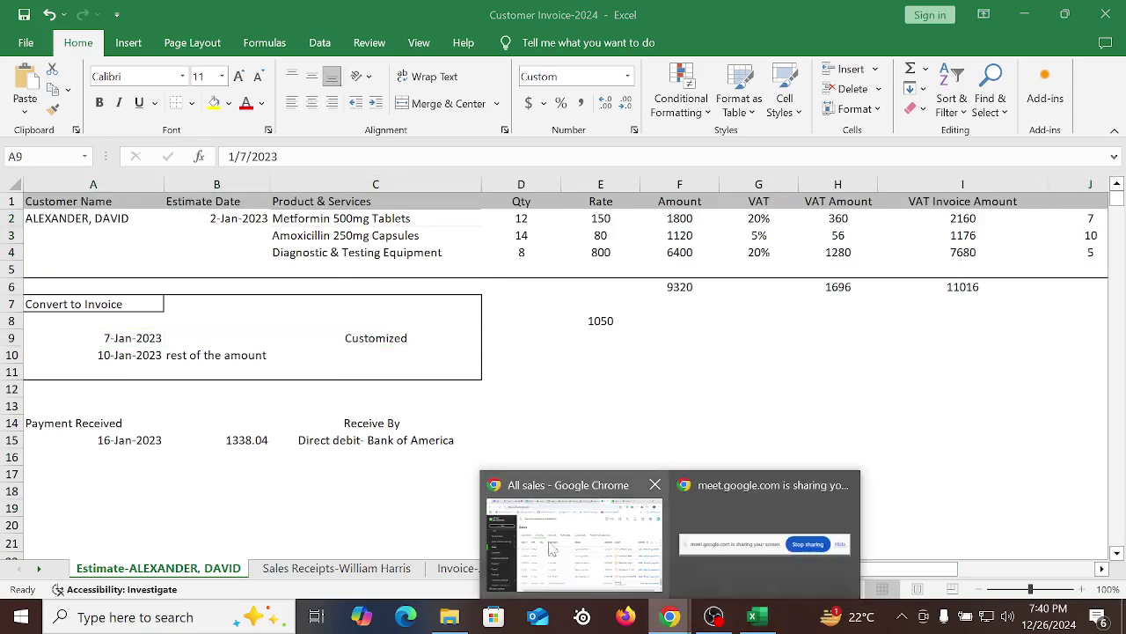
# Open estimate 1001 through View/Edit in its All sales Action menu
pyautogui.click(576, 502)
pyautogui.scroll(-2, 822, 458)
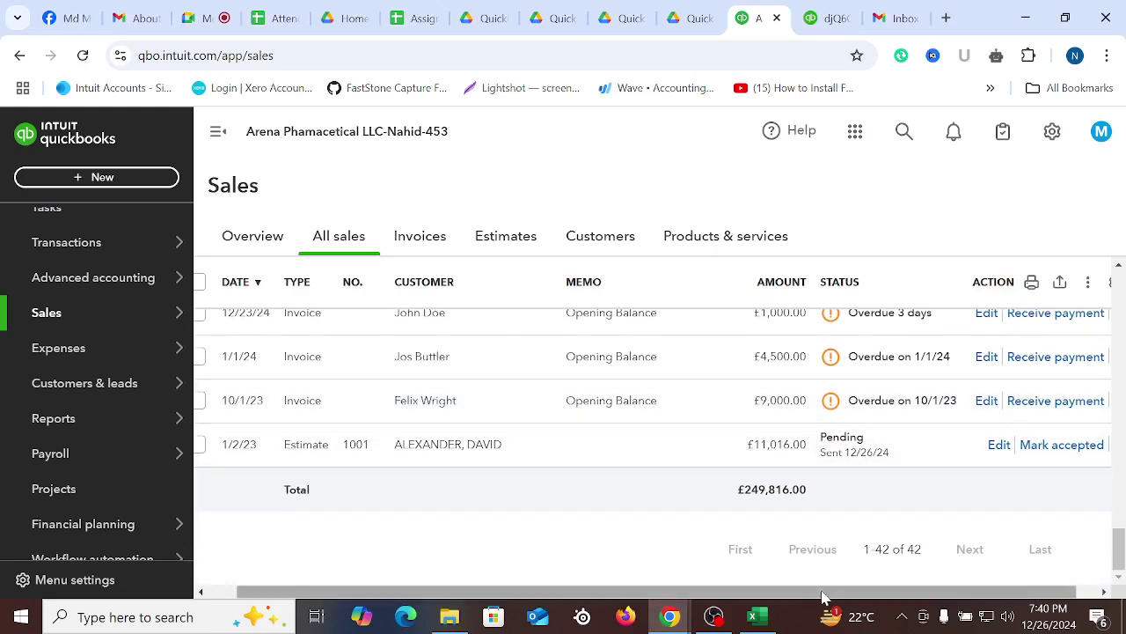
pyautogui.moveTo(824, 591); pyautogui.dragTo(1091, 595)
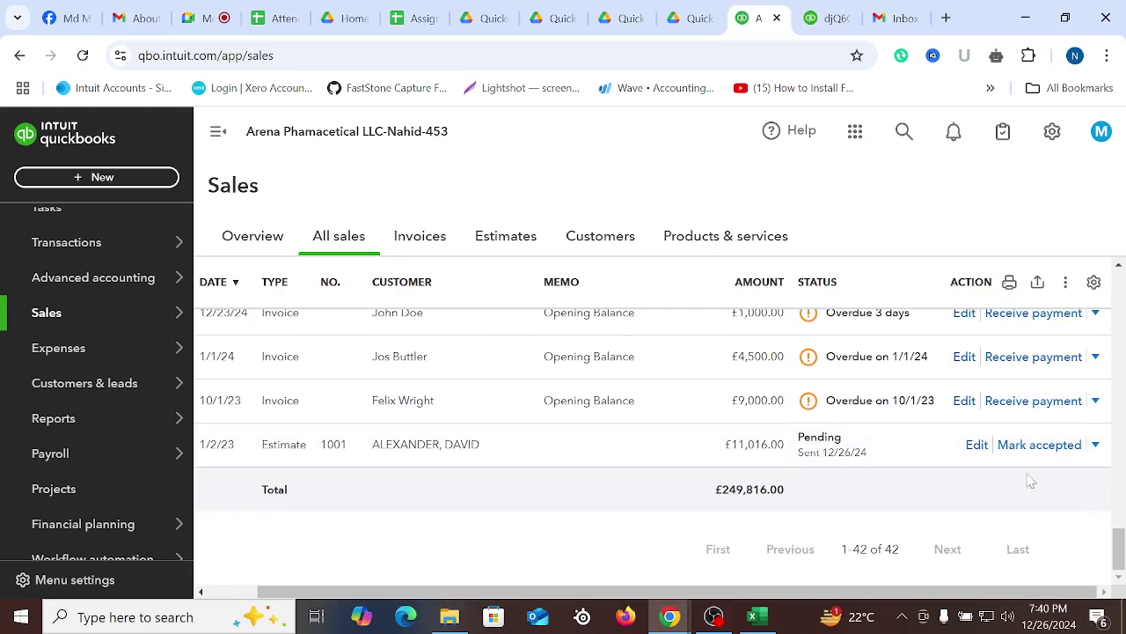
pyautogui.click(1096, 445)
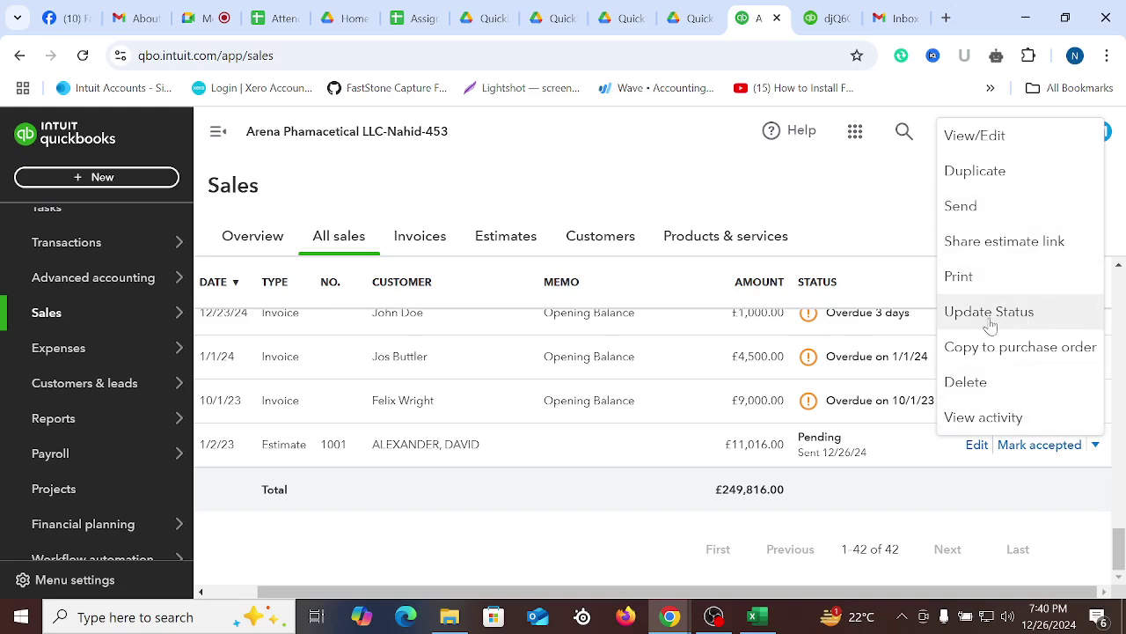
pyautogui.click(977, 137)
# Dismiss the currency alert and news panel, then go back to the estimate 1001 page
pyautogui.moveTo(841, 616)
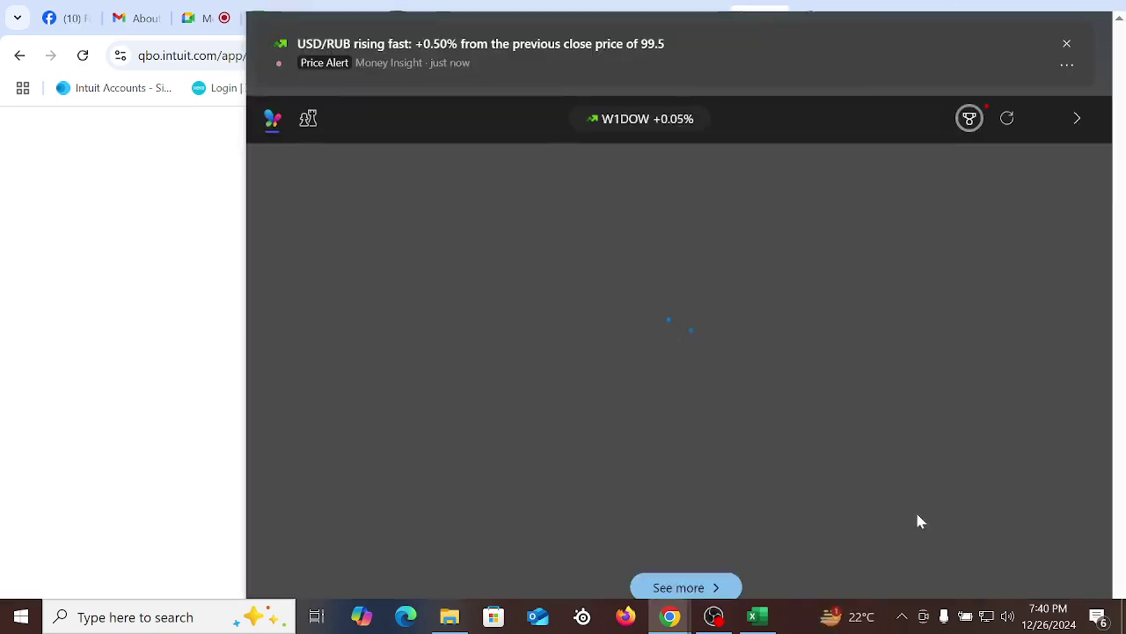
pyautogui.click(1067, 33)
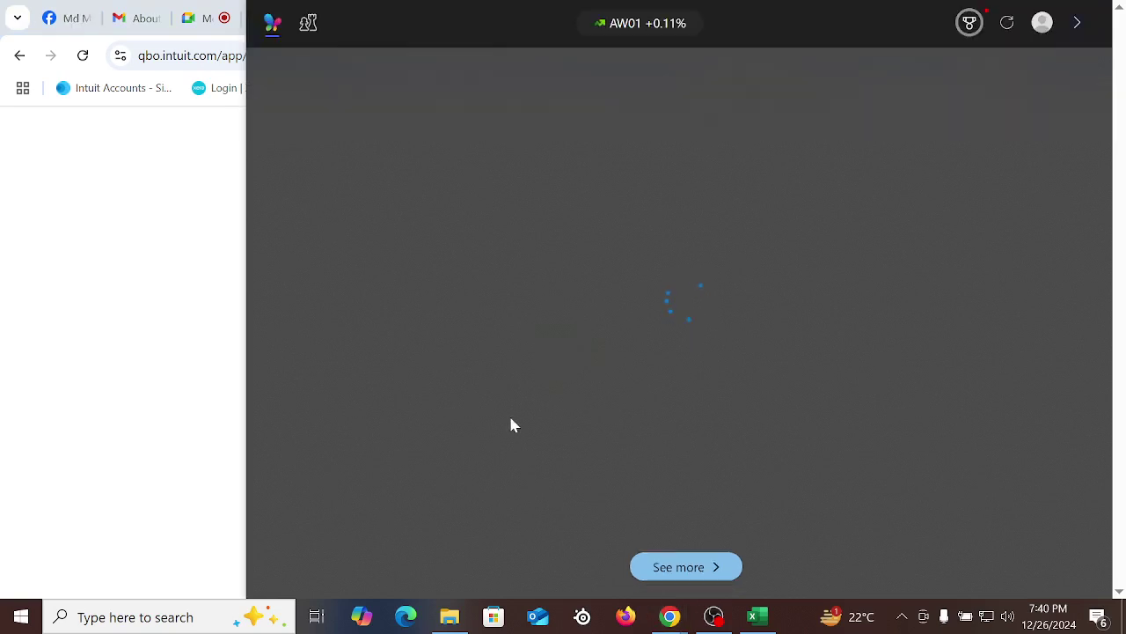
pyautogui.click(81, 226)
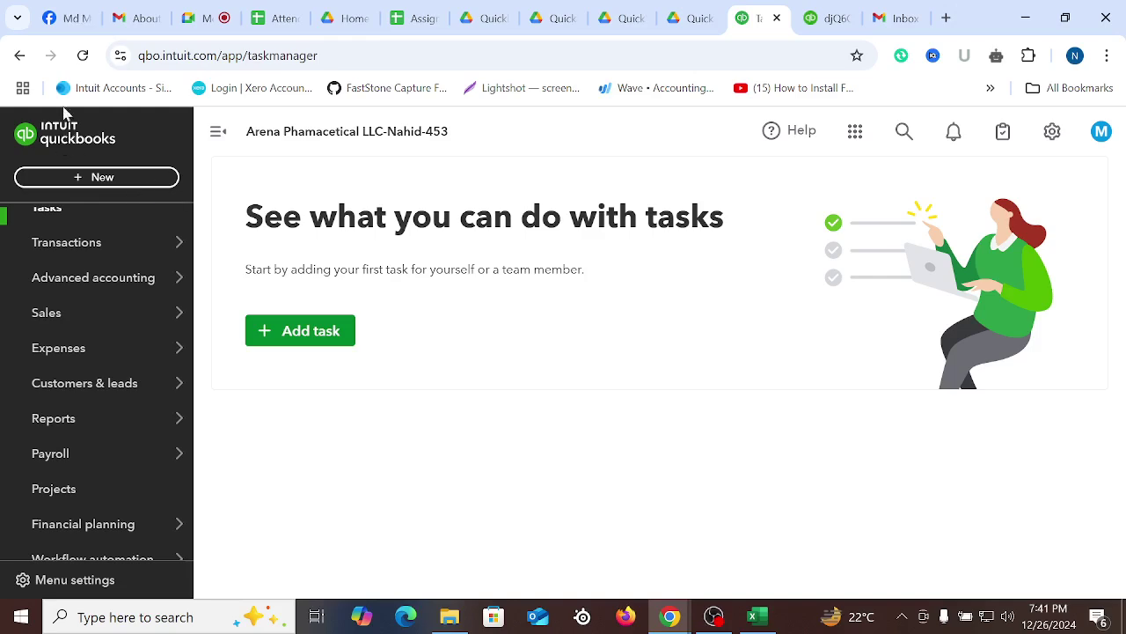
pyautogui.click(20, 59)
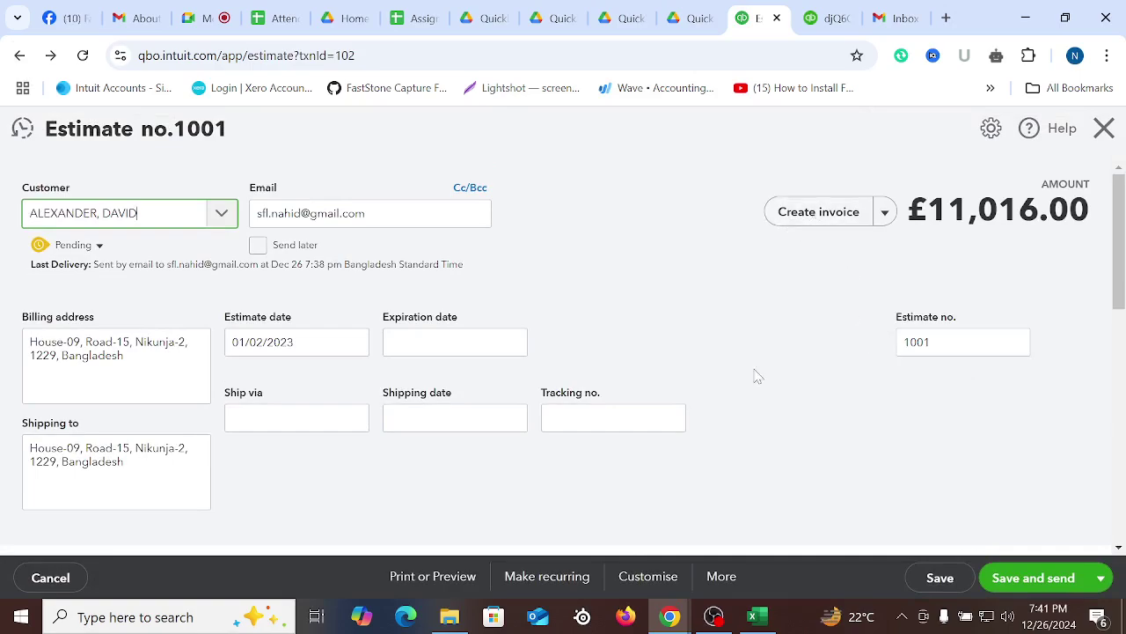
pyautogui.scroll(-8, 766, 414)
pyautogui.scroll(-2, 778, 459)
pyautogui.scroll(4, 711, 433)
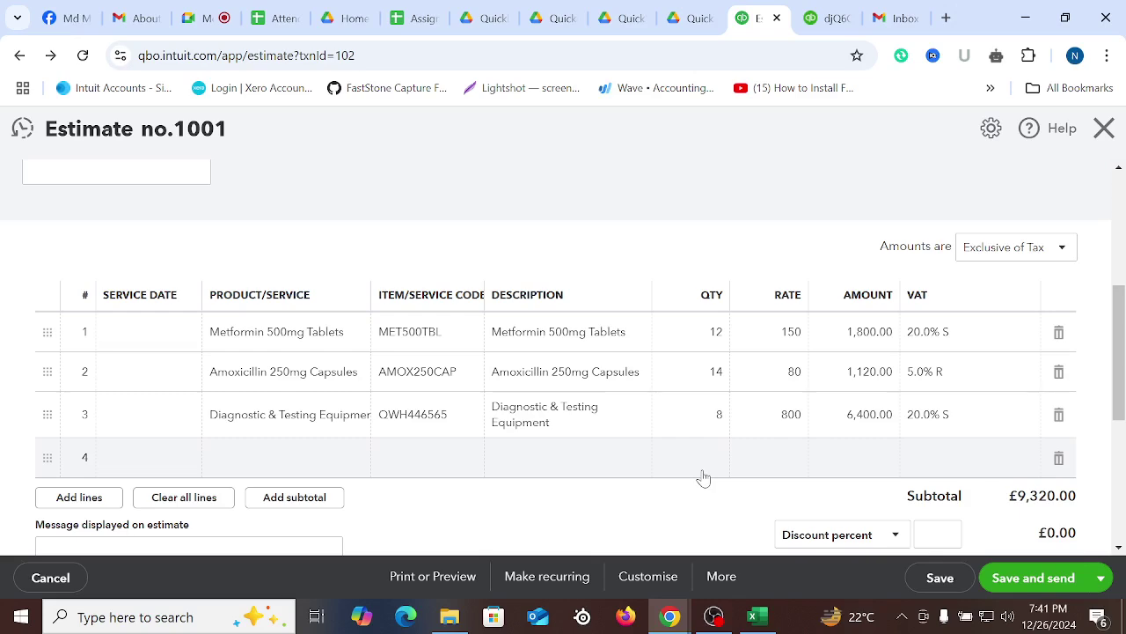
pyautogui.scroll(6, 704, 475)
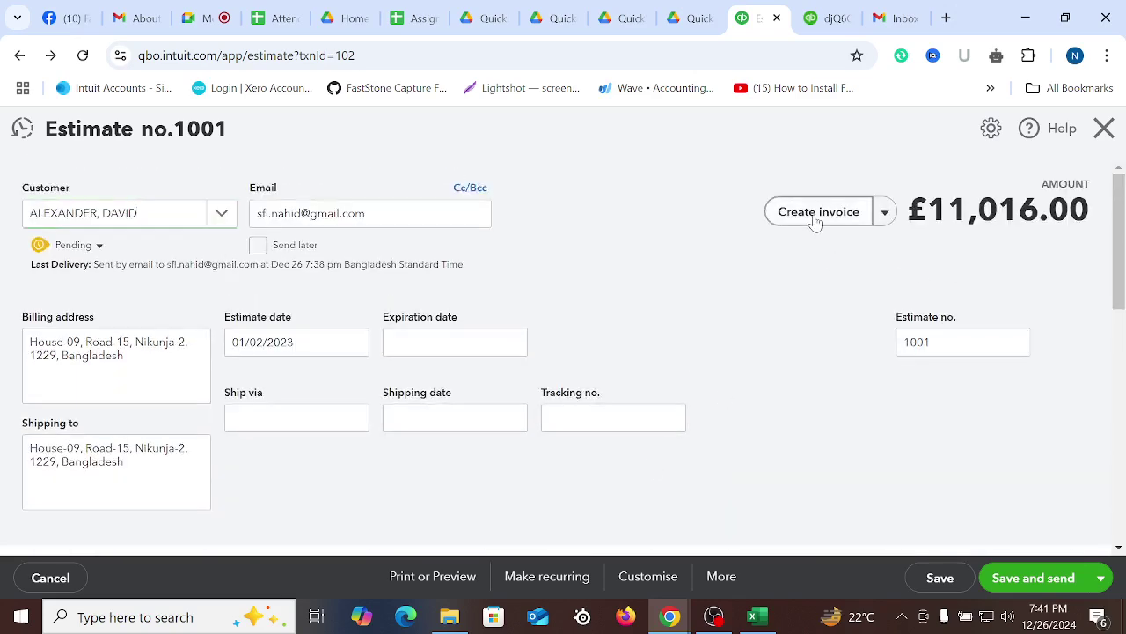
# Start creating an invoice from the estimate and capture the amount question and full-total option in red
pyautogui.click(817, 216)
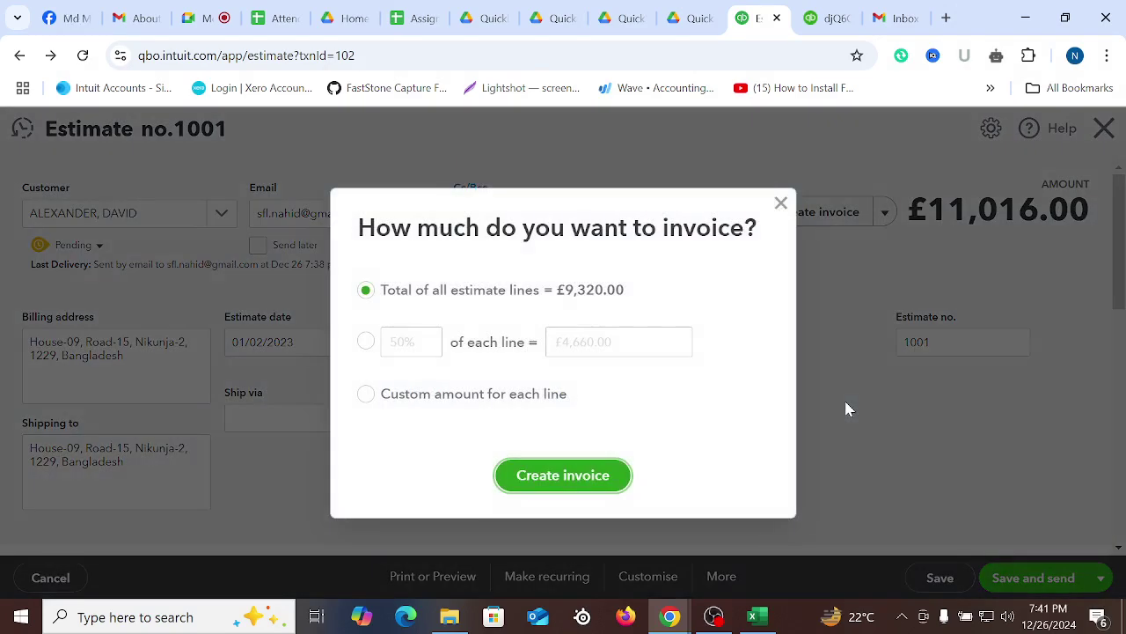
pyautogui.press('Print')
pyautogui.moveTo(10, 85); pyautogui.dragTo(1123, 586)
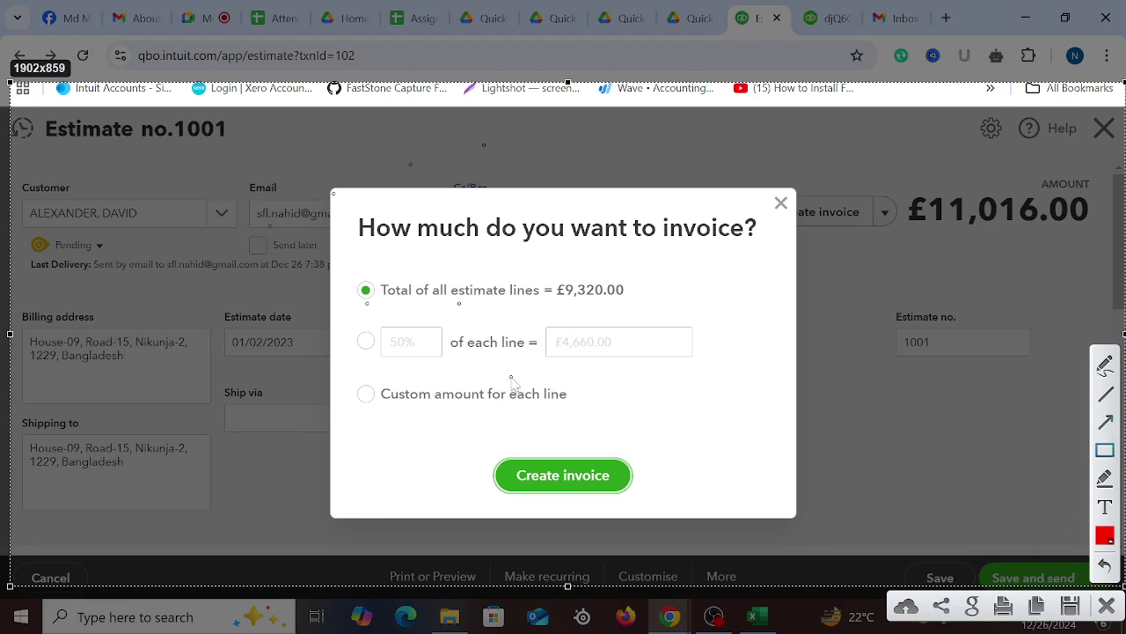
pyautogui.moveTo(341, 209)
pyautogui.mouseDown()
pyautogui.moveTo(583, 253)
pyautogui.moveTo(768, 248)
pyautogui.mouseUp()
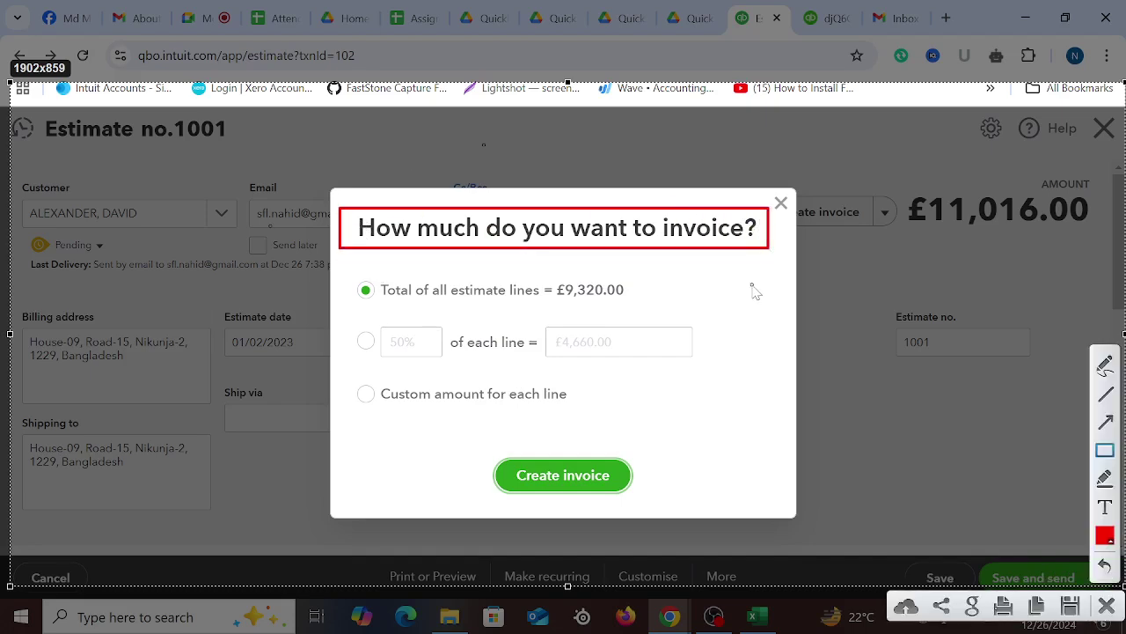
pyautogui.moveTo(345, 277); pyautogui.dragTo(650, 309)
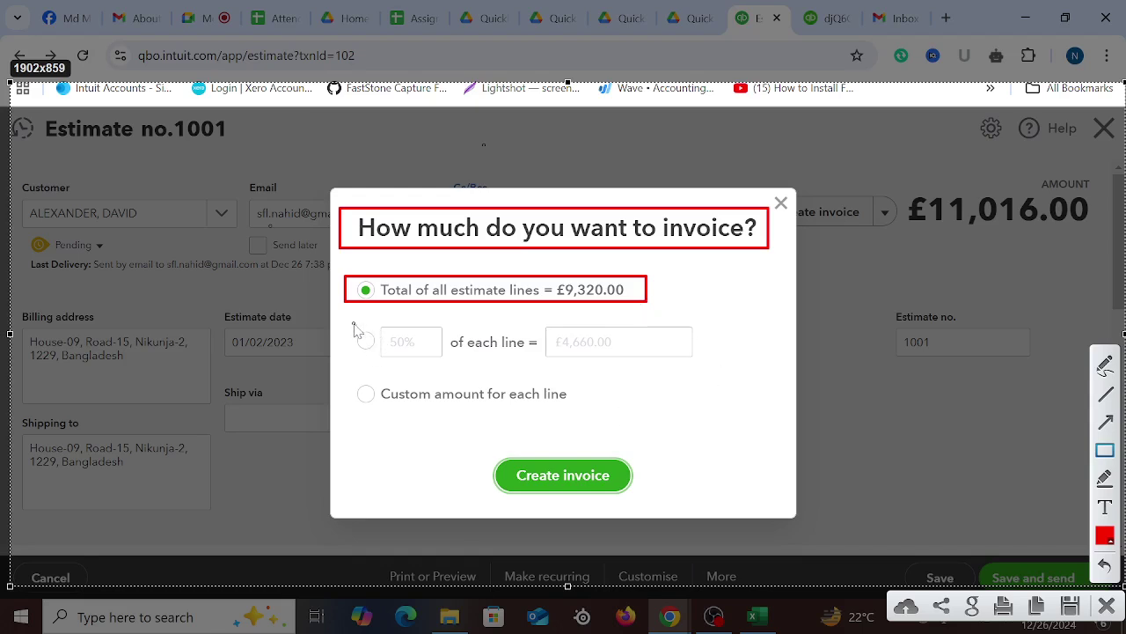
# Frame the percentage and custom-amount options, tick two choices, then discard the annotations
pyautogui.moveTo(346, 317)
pyautogui.mouseDown()
pyautogui.moveTo(710, 373)
pyautogui.moveTo(740, 367)
pyautogui.mouseUp()
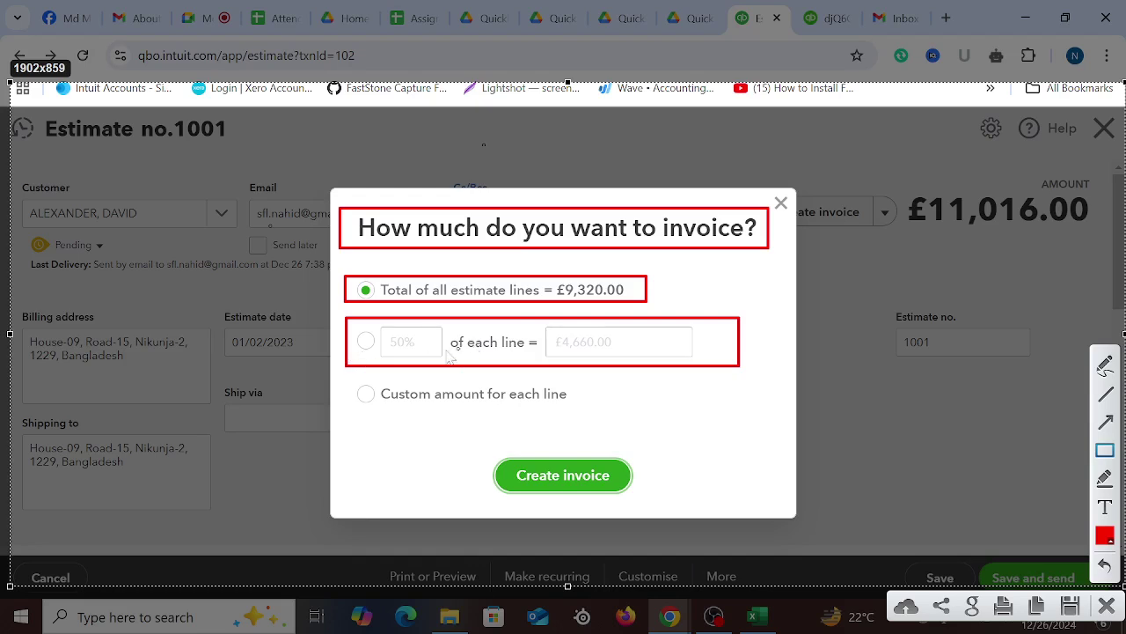
pyautogui.moveTo(340, 324); pyautogui.dragTo(447, 363)
pyautogui.moveTo(340, 377); pyautogui.dragTo(594, 415)
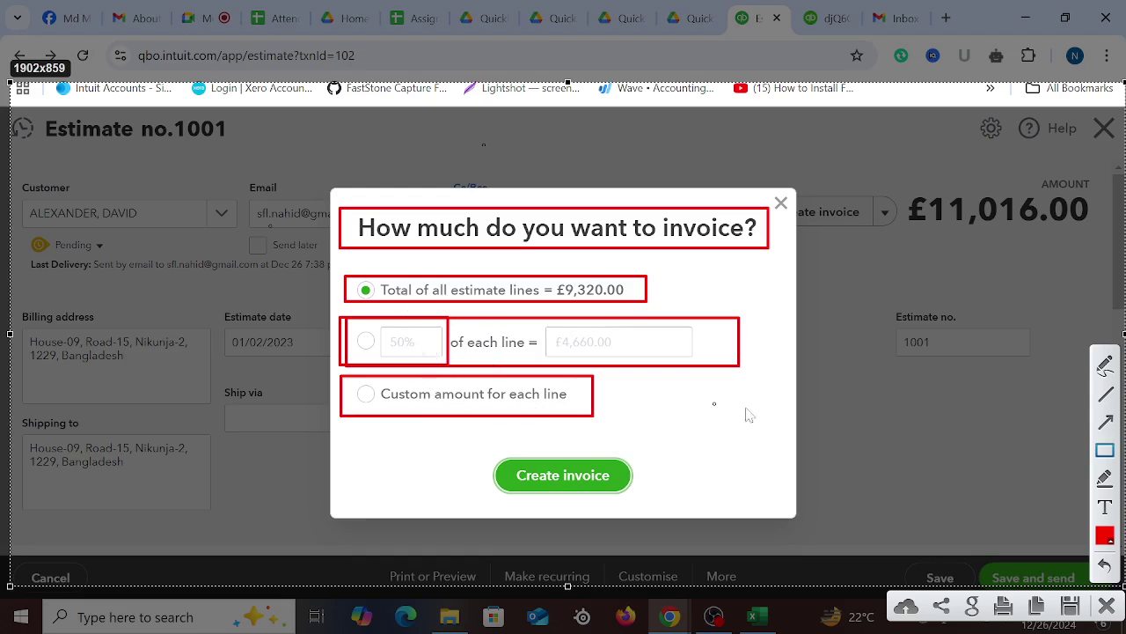
pyautogui.click(1104, 368)
pyautogui.moveTo(299, 284); pyautogui.dragTo(402, 262)
pyautogui.moveTo(306, 334); pyautogui.dragTo(403, 312)
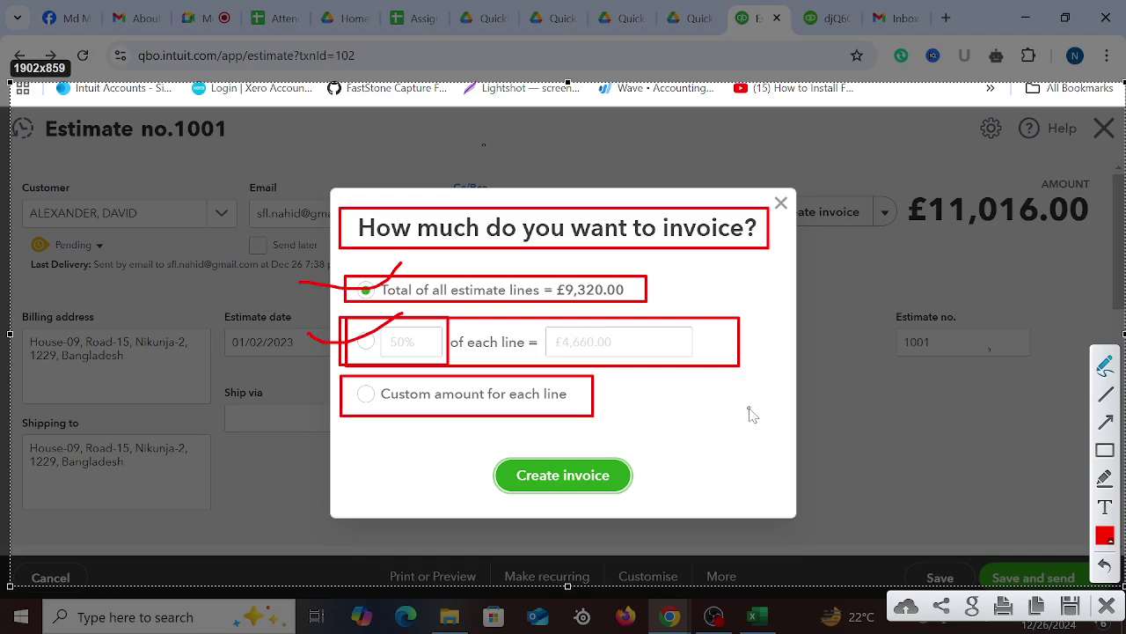
pyautogui.click(1107, 605)
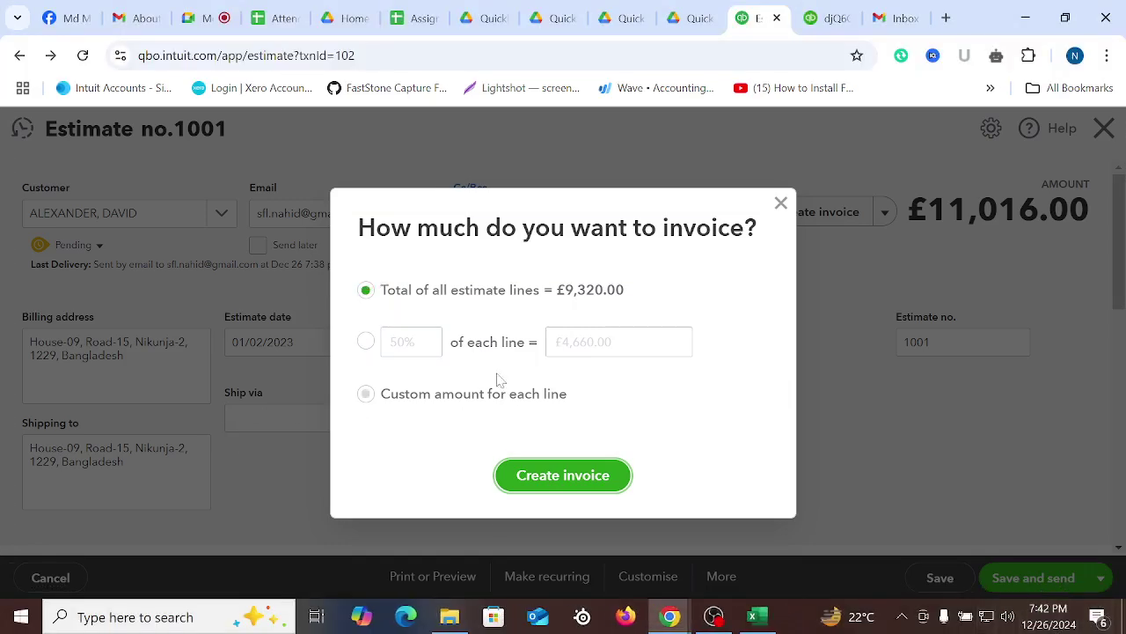
# Try the 50% and full-total options, then settle on 'Custom amount for each line'
pyautogui.click(366, 342)
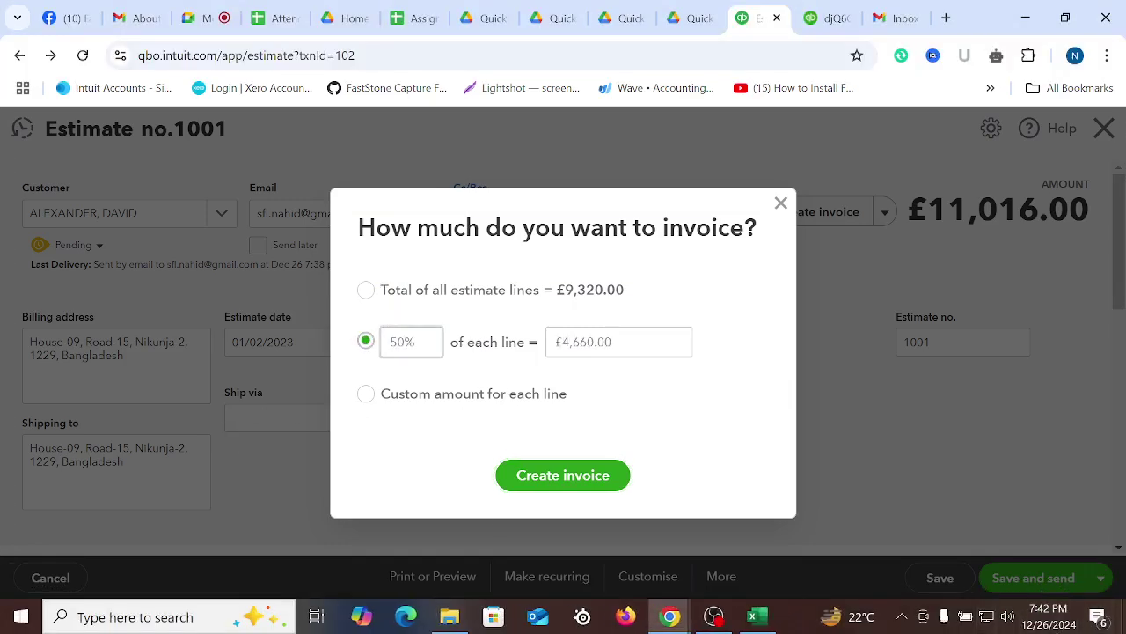
pyautogui.moveTo(416, 342); pyautogui.dragTo(368, 413)
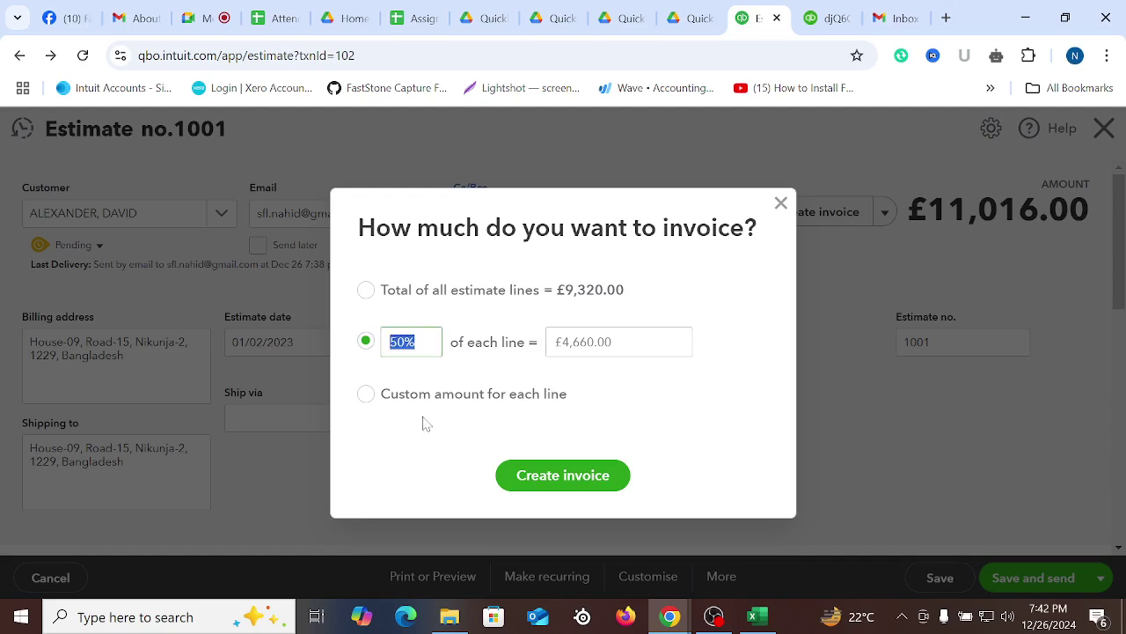
pyautogui.click(366, 290)
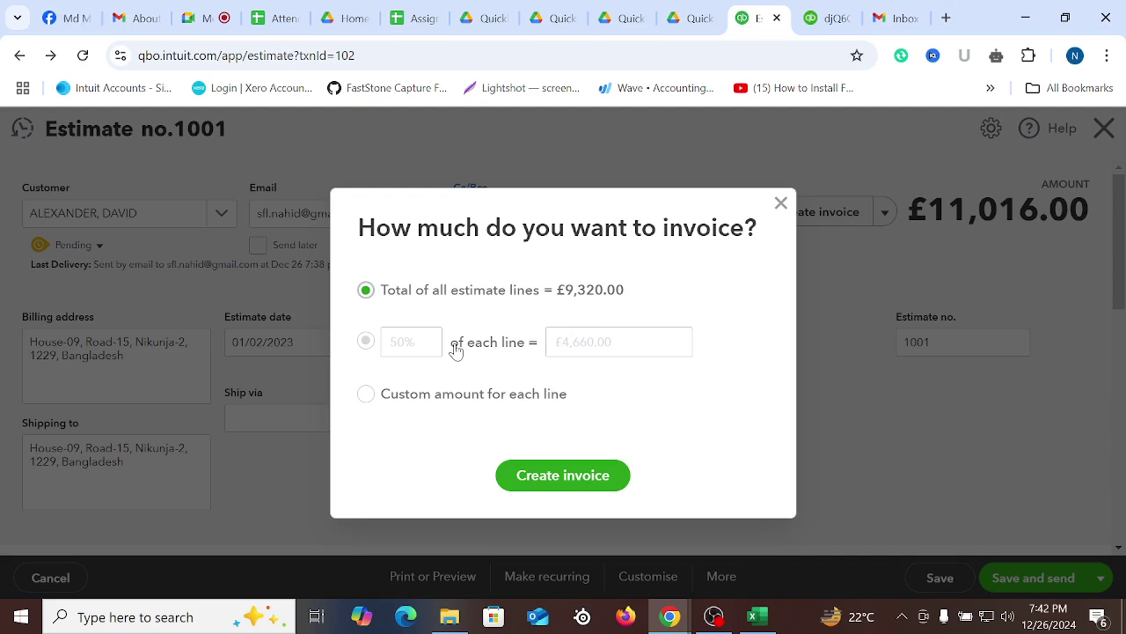
pyautogui.click(365, 396)
pyautogui.click(754, 616)
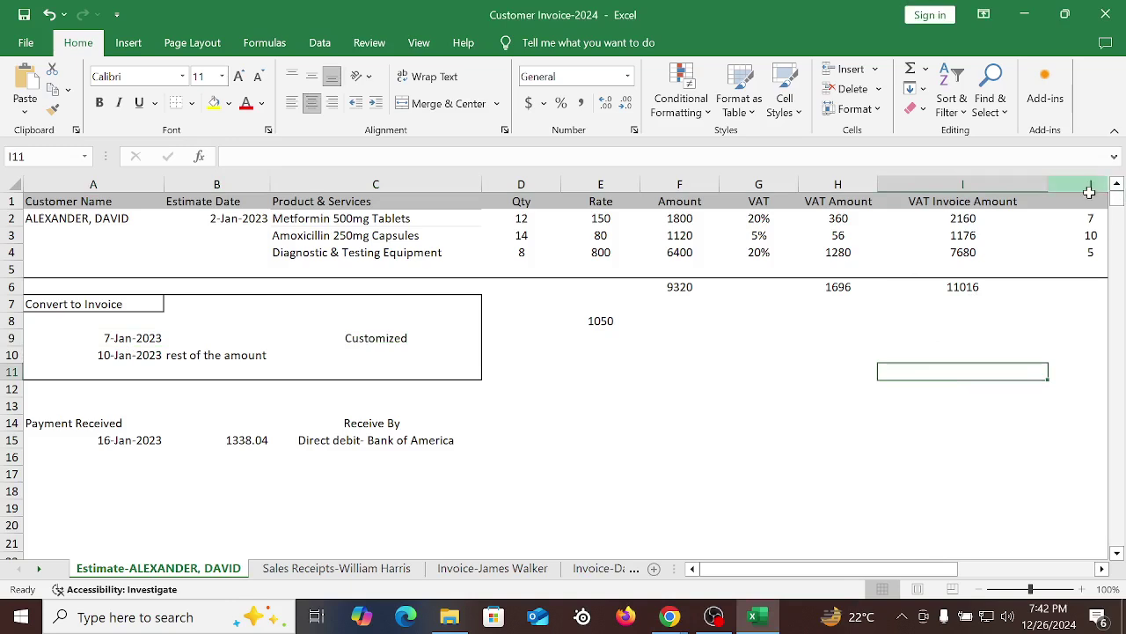
# Compare the estimated quantities in D2:D4 with the invoiced quantities 7, 10 and 5 in J2:J4
pyautogui.moveTo(1089, 218); pyautogui.dragTo(1094, 254)
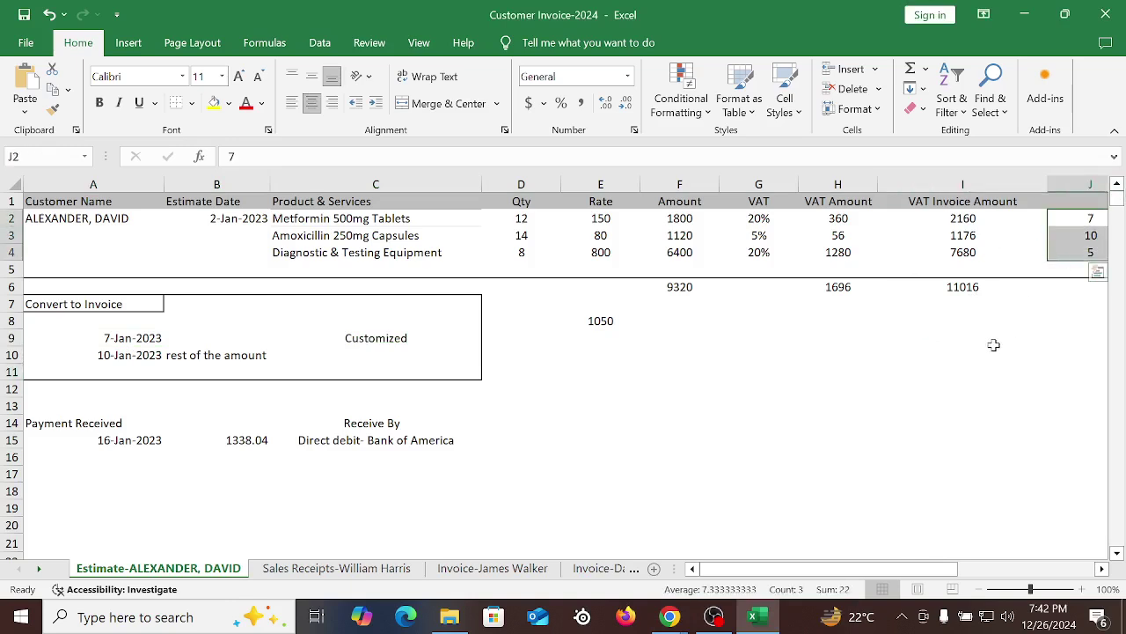
pyautogui.click(523, 222)
pyautogui.click(1074, 218)
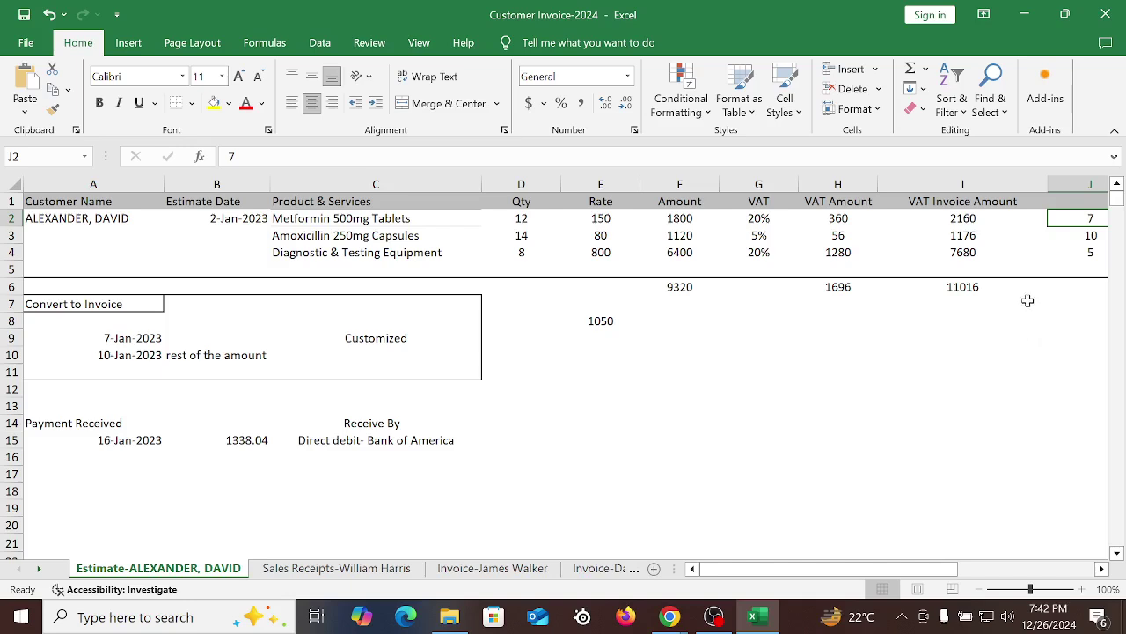
pyautogui.click(533, 232)
pyautogui.click(1088, 235)
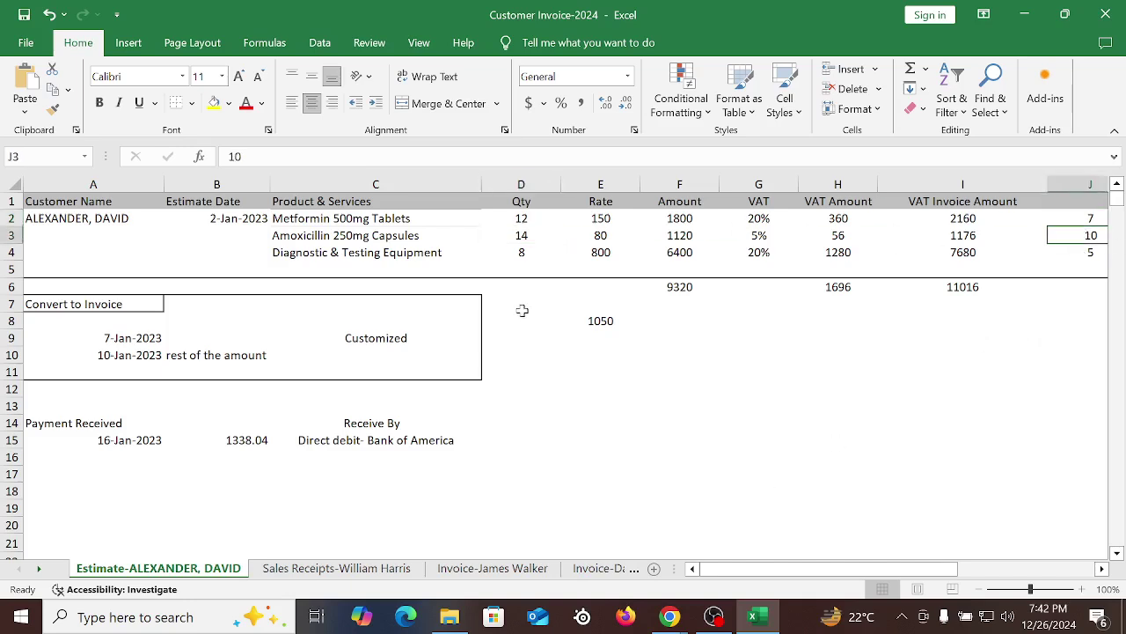
pyautogui.click(527, 259)
pyautogui.click(1054, 262)
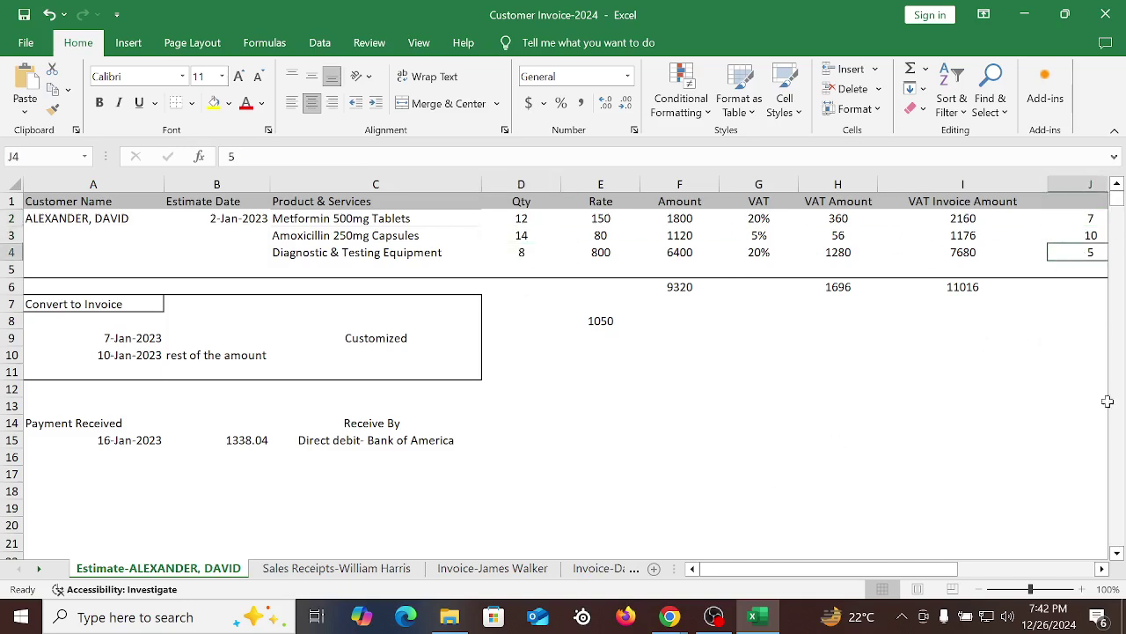
pyautogui.click(1019, 304)
pyautogui.moveTo(955, 569); pyautogui.dragTo(981, 570)
# Enter =J2/D2 in K2 and fill it down to K4, giving 0.583333, 0.714286 and 0.625
pyautogui.click(914, 219)
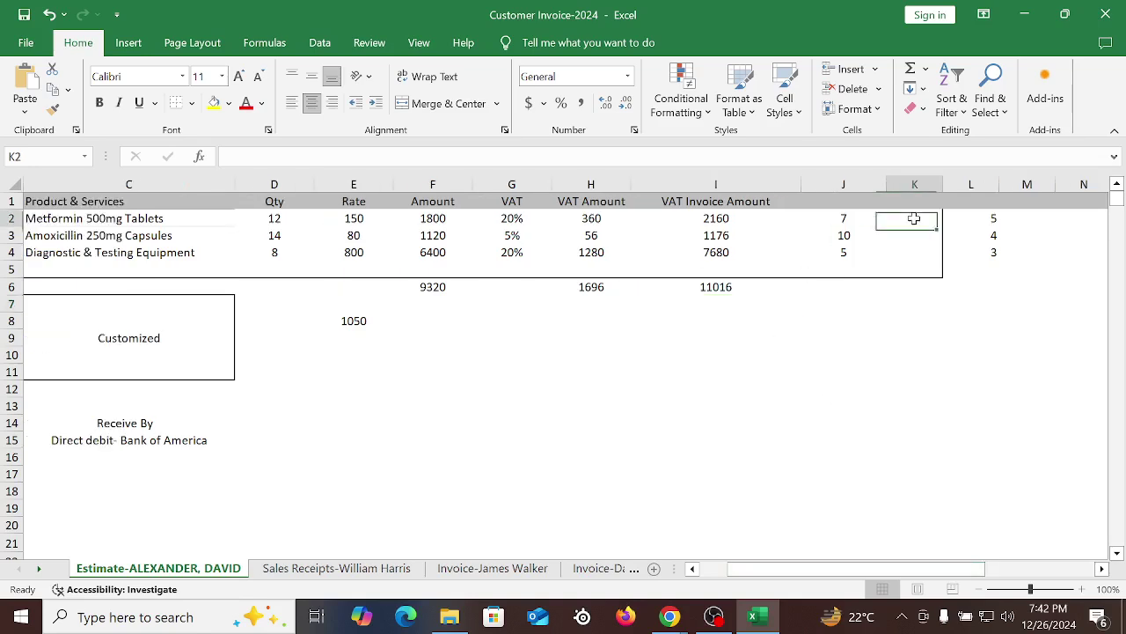
pyautogui.write('=')
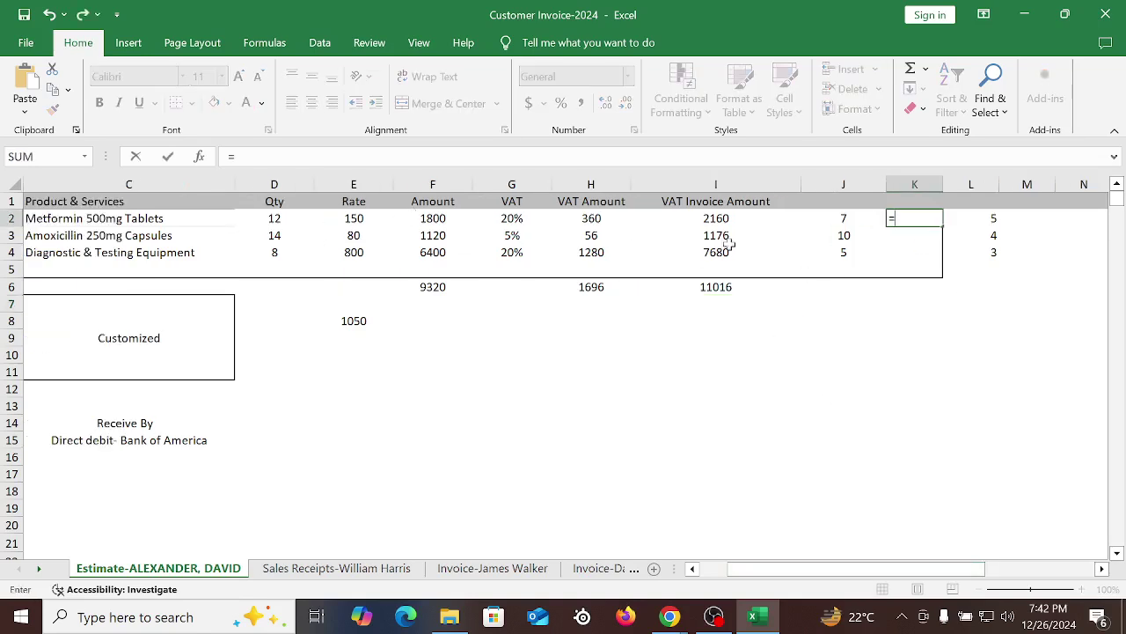
pyautogui.click(847, 220)
pyautogui.write('/')
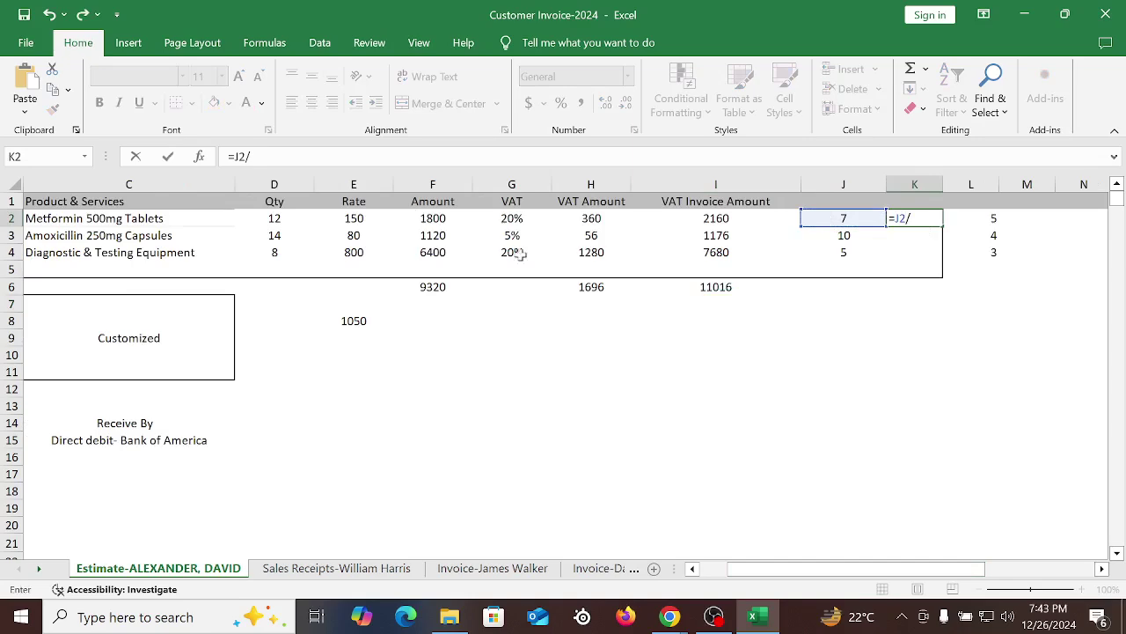
pyautogui.click(274, 218)
pyautogui.press('Return')
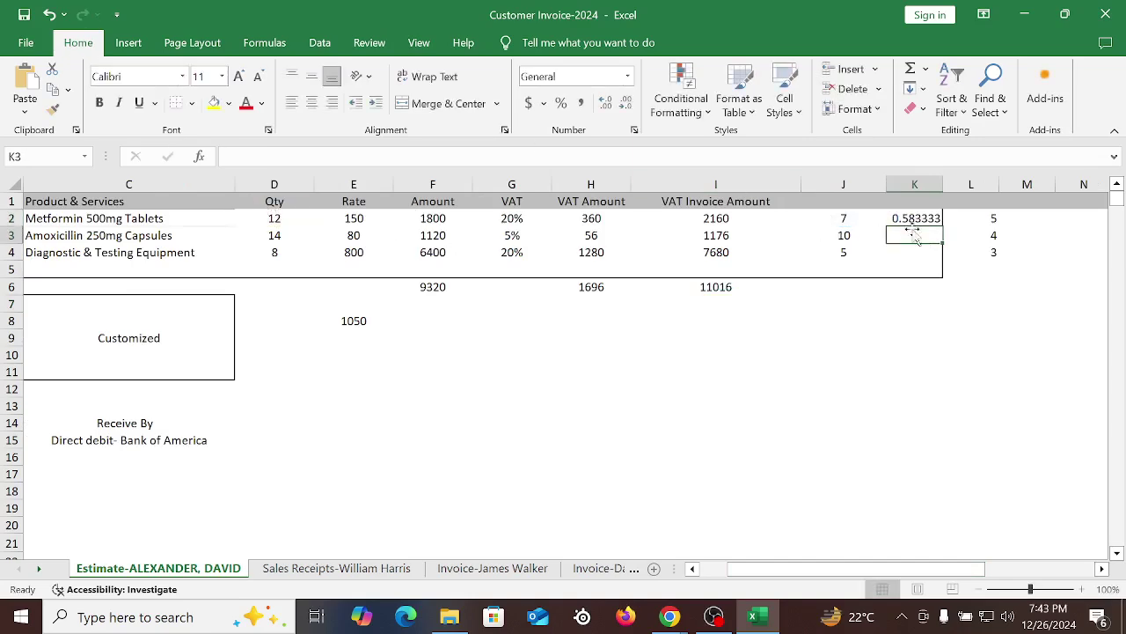
pyautogui.press('Up')
pyautogui.moveTo(920, 230); pyautogui.dragTo(924, 250)
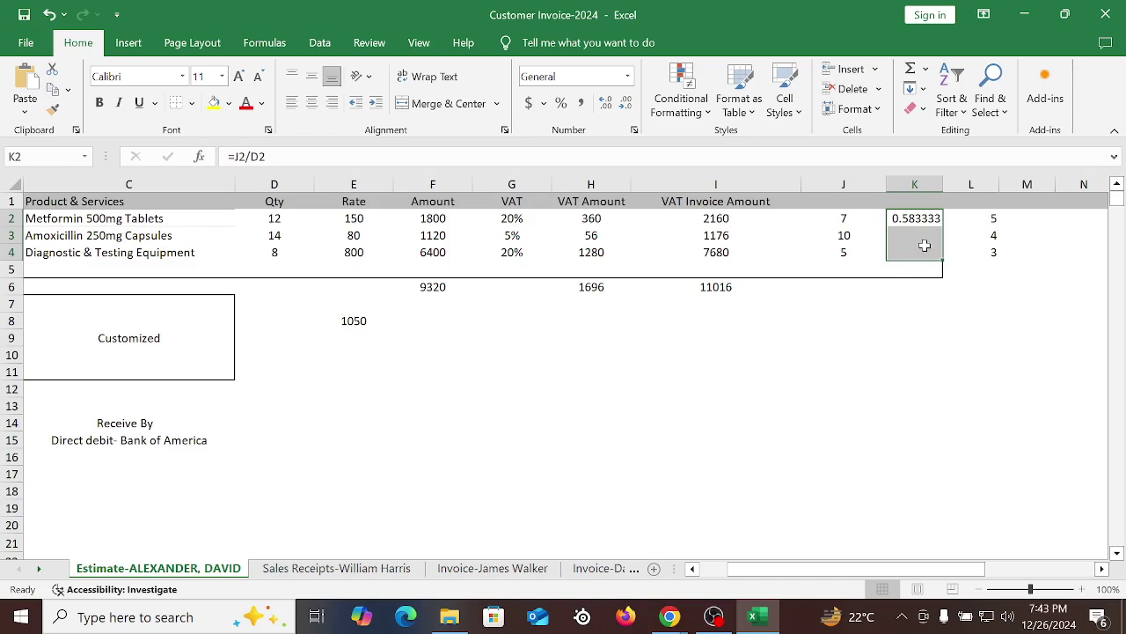
pyautogui.hotkey('ctrl', 'd')
pyautogui.click(928, 251)
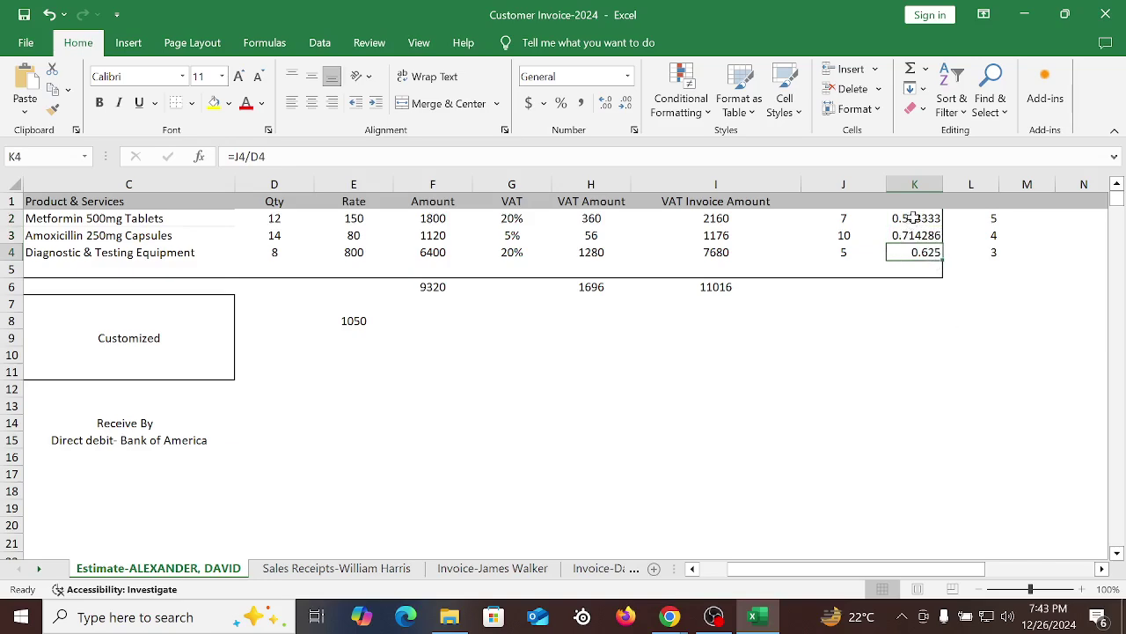
pyautogui.moveTo(912, 220); pyautogui.dragTo(925, 252)
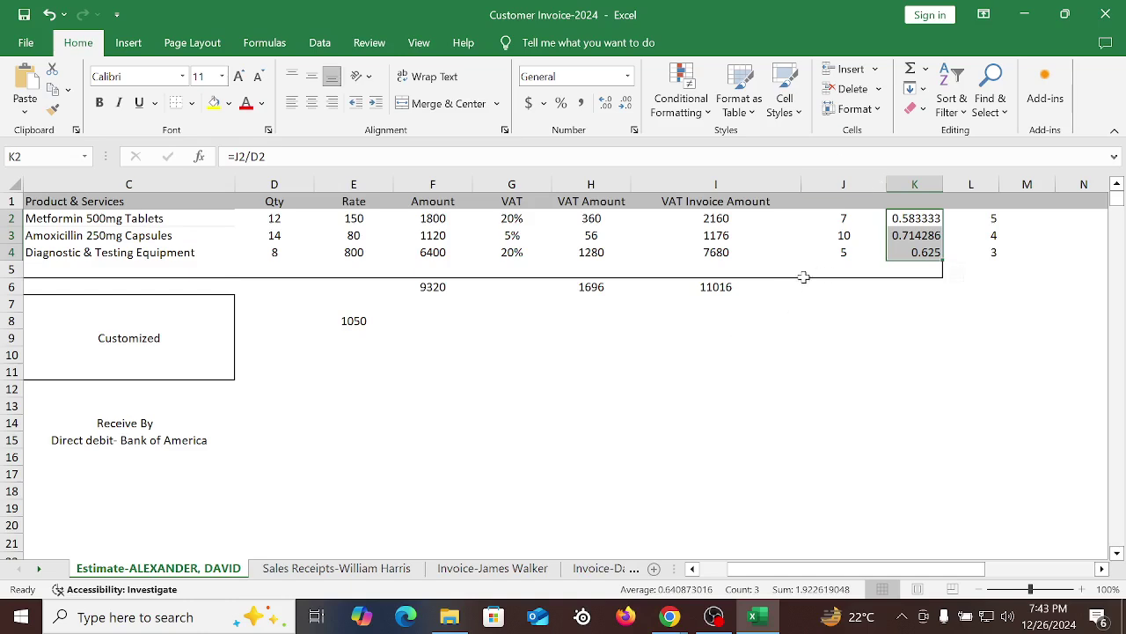
# Check the sum of J2:J4, then return to the estimate's invoicing dialog in Chrome
pyautogui.moveTo(847, 221); pyautogui.dragTo(844, 250)
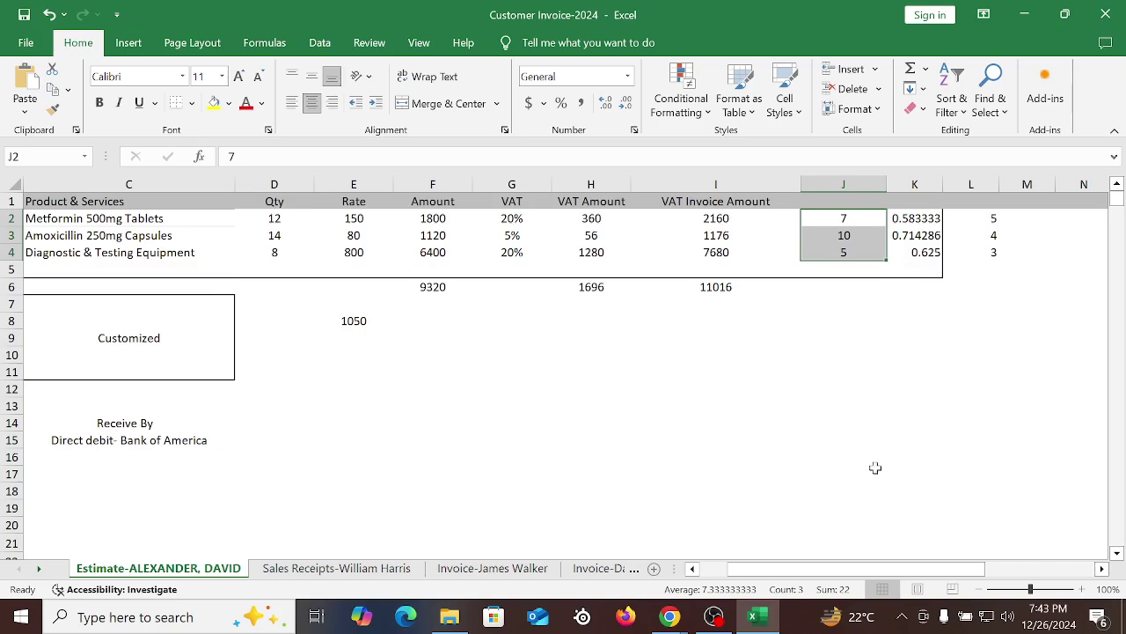
pyautogui.click(670, 615)
pyautogui.click(596, 552)
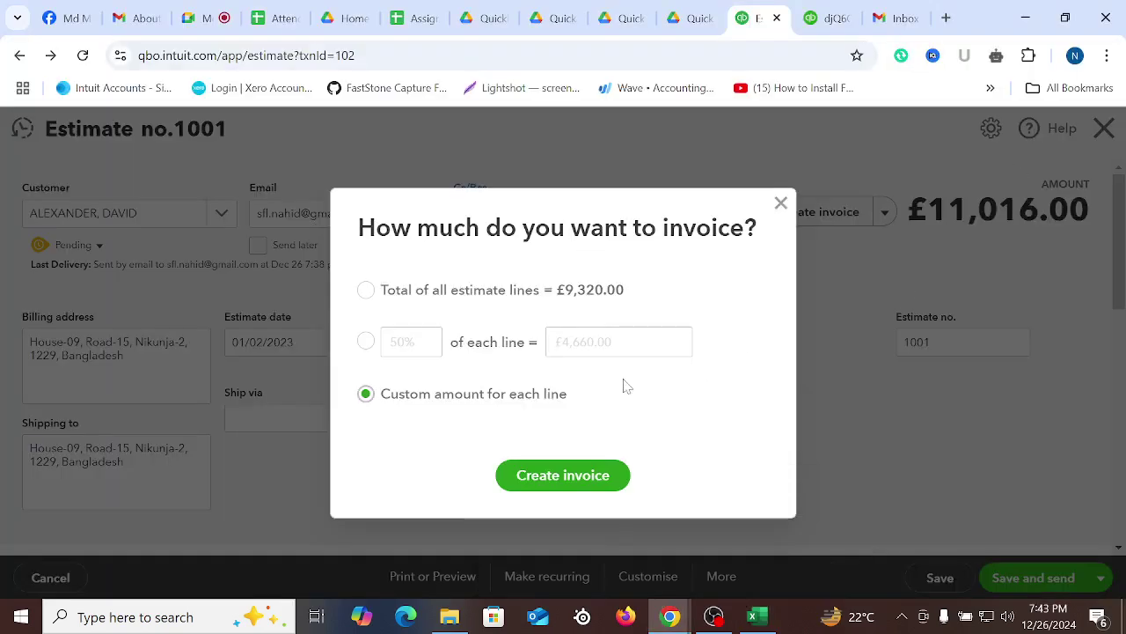
pyautogui.click(548, 475)
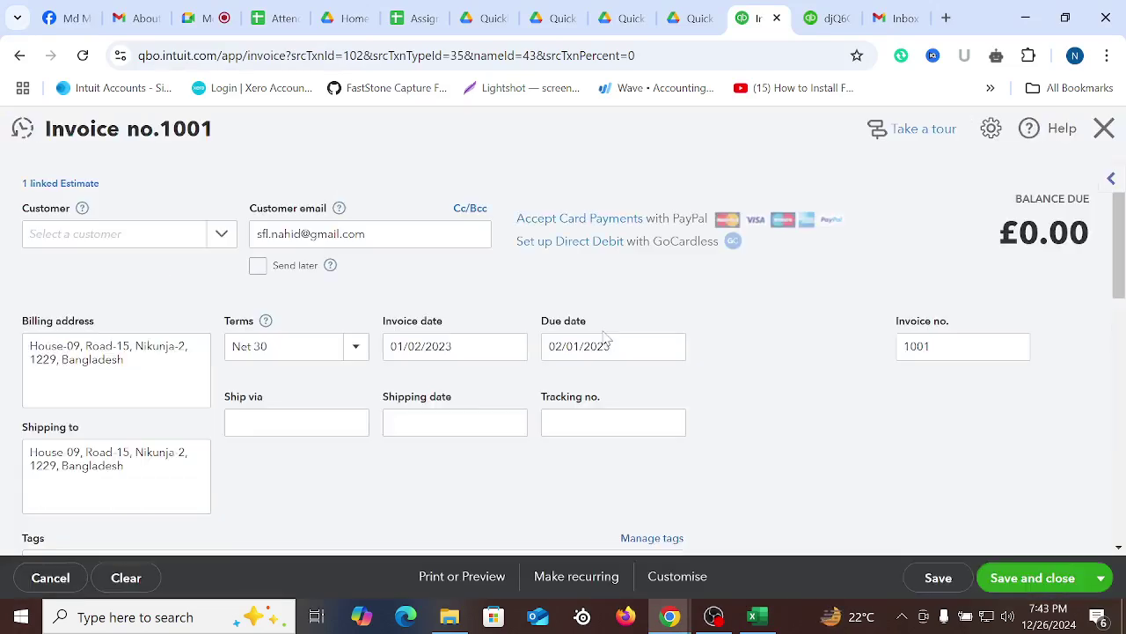
pyautogui.scroll(-5, 616, 352)
pyautogui.scroll(4, 669, 372)
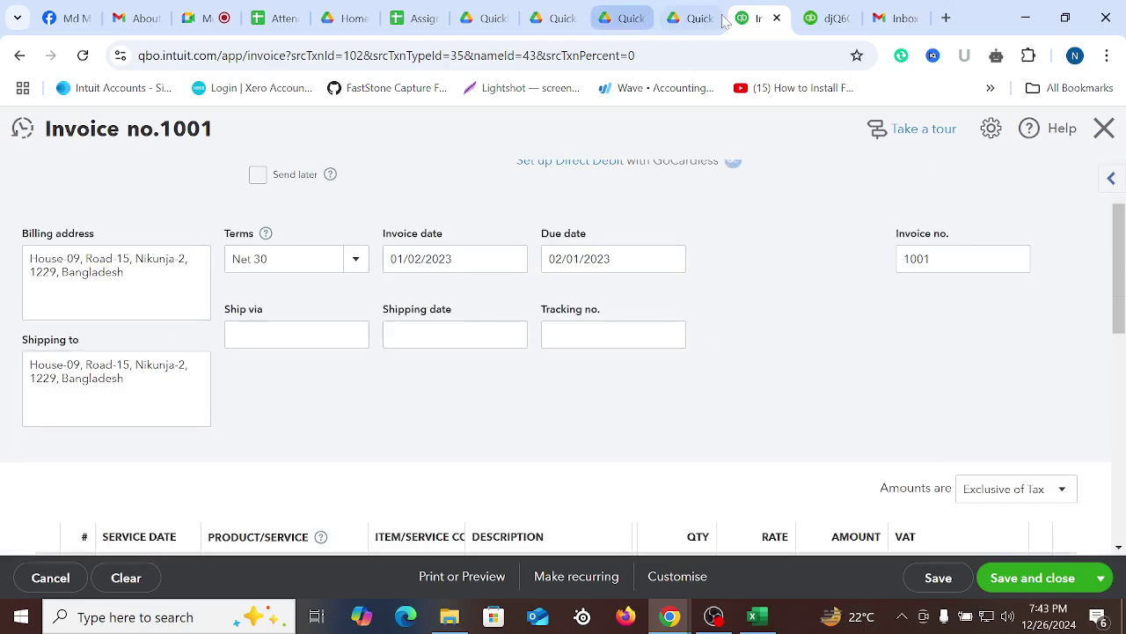
pyautogui.click(828, 18)
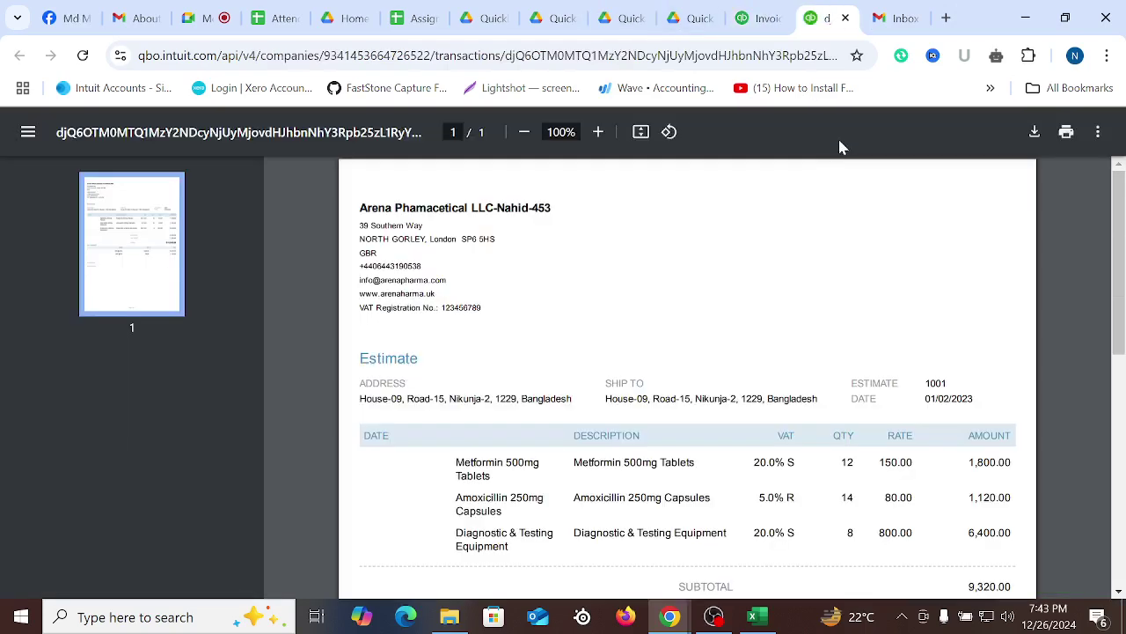
pyautogui.click(845, 18)
# Duplicate the invoice tab, then close the duplicate invoice without saving
pyautogui.rightClick(762, 10)
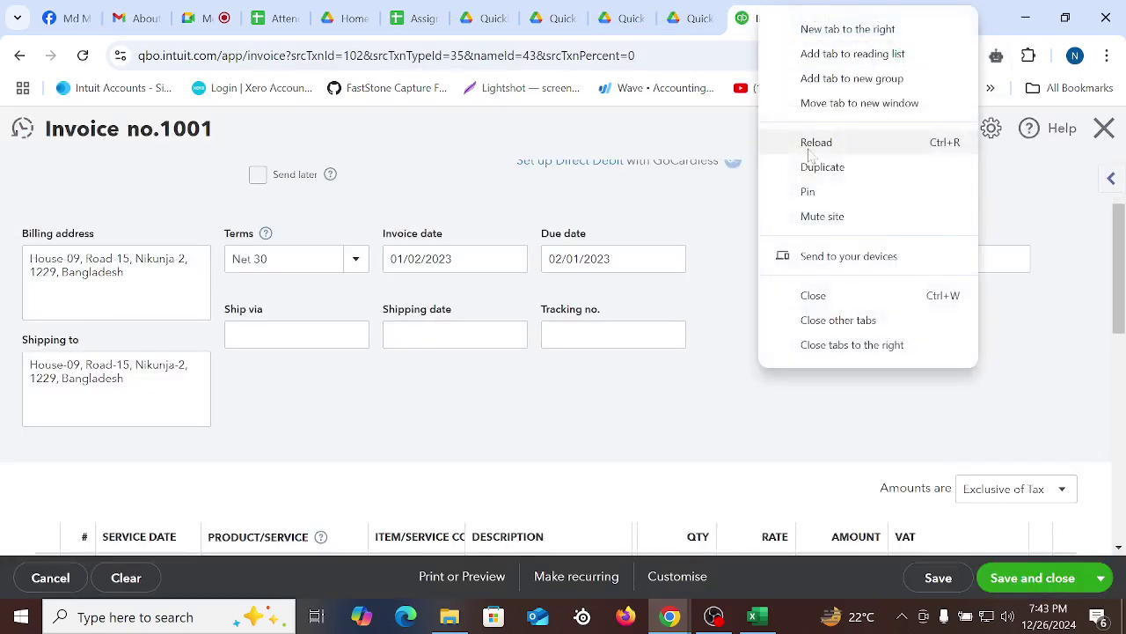
pyautogui.click(823, 168)
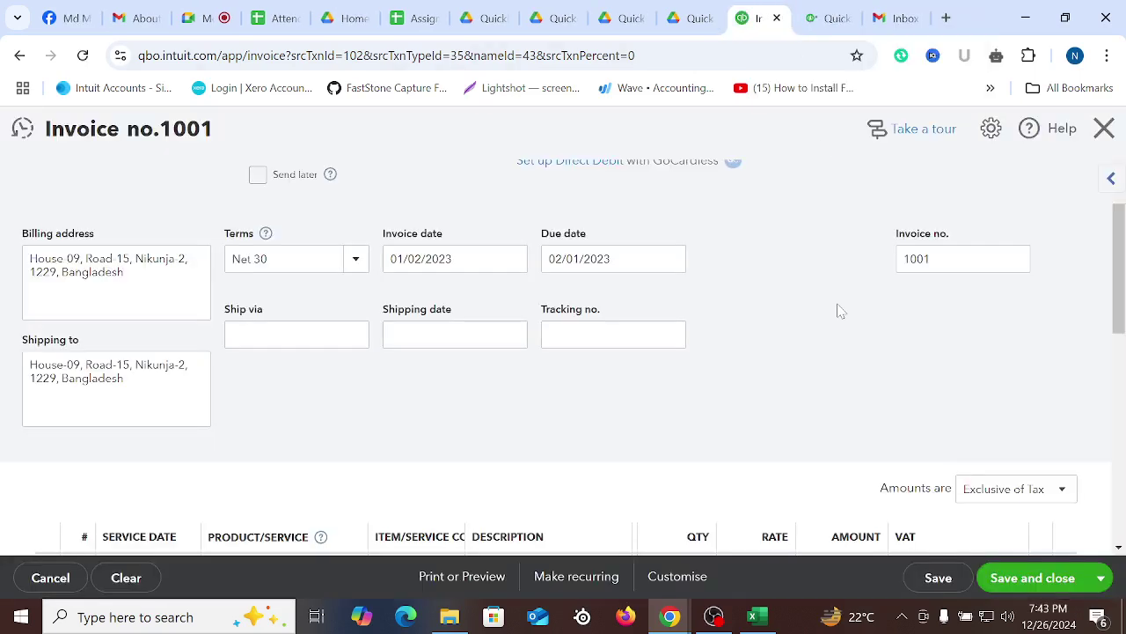
pyautogui.click(824, 8)
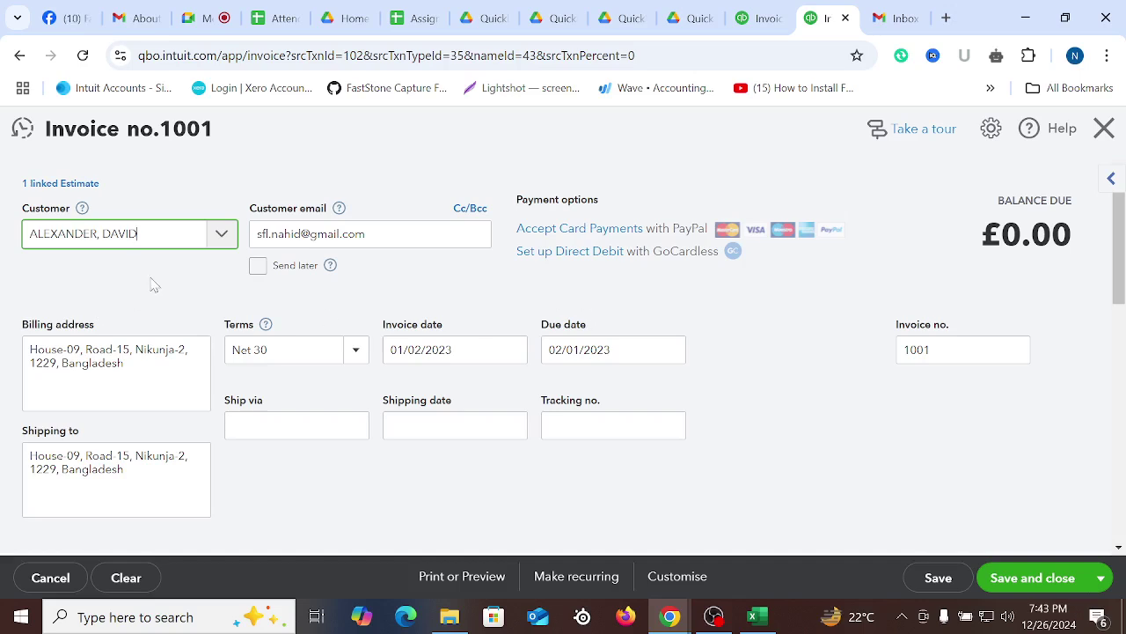
pyautogui.click(1104, 128)
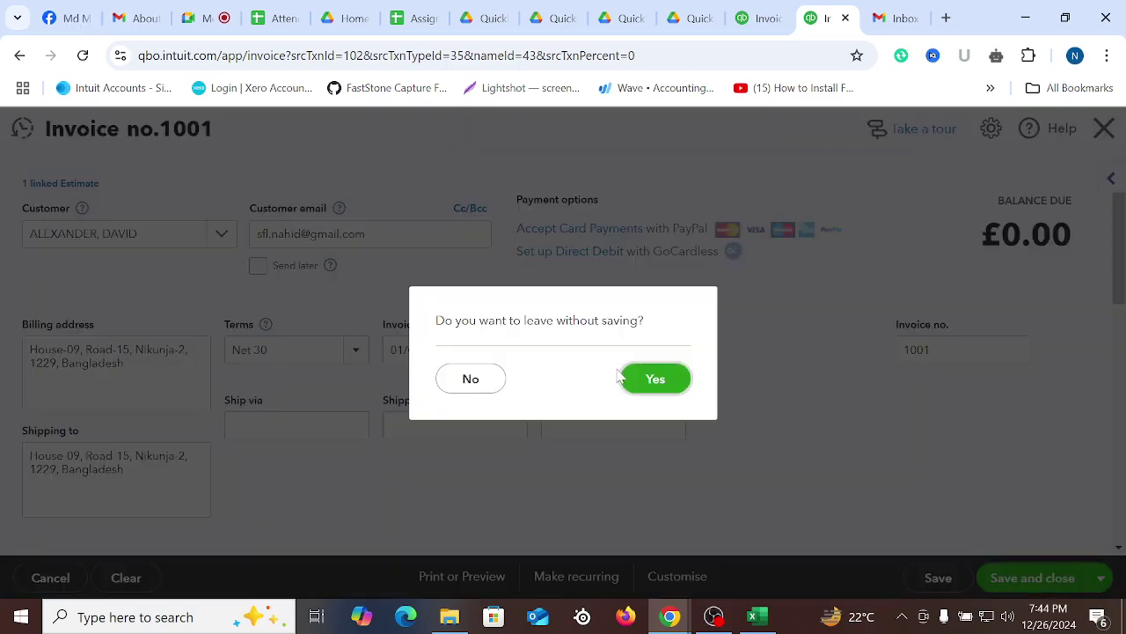
pyautogui.click(651, 379)
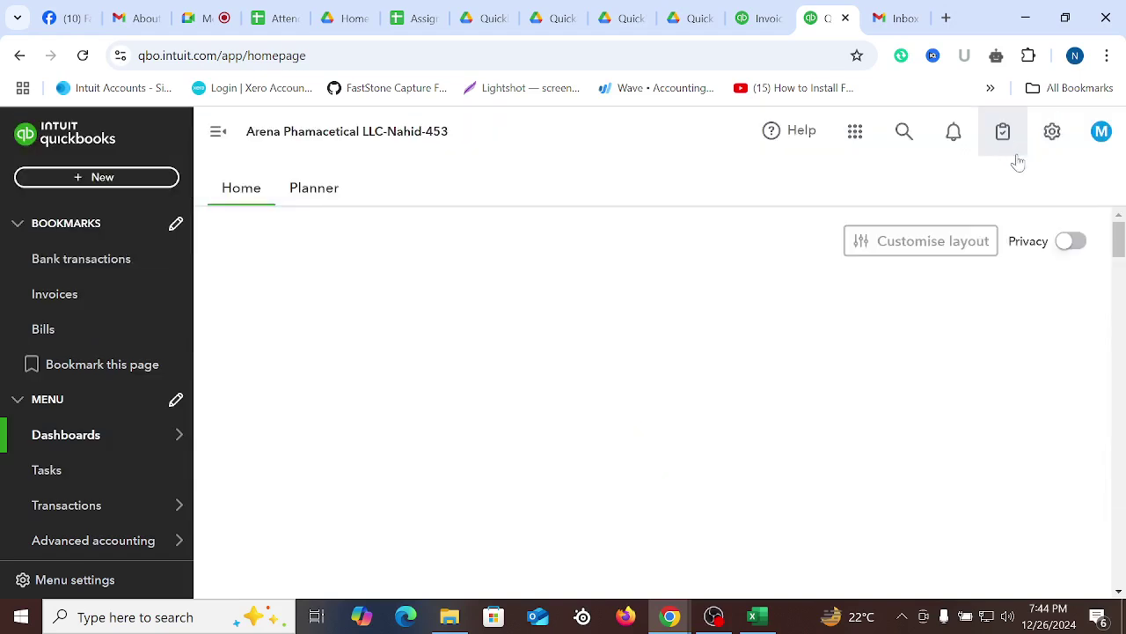
# Check that Progress Invoicing is on in the Sales section of Account and settings
pyautogui.click(1053, 131)
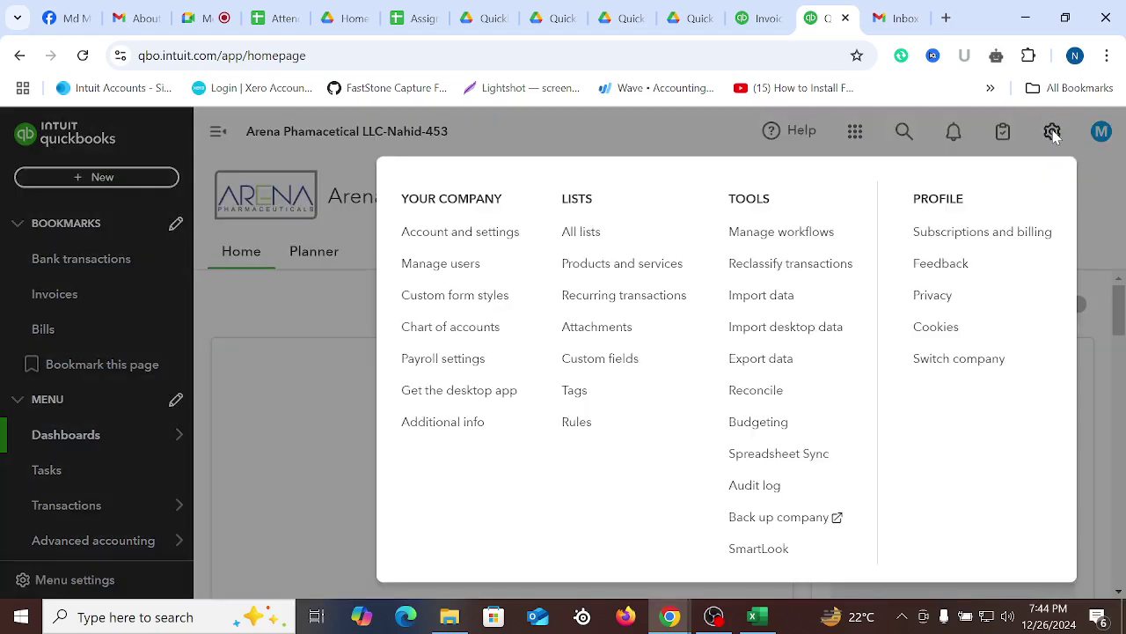
pyautogui.click(456, 236)
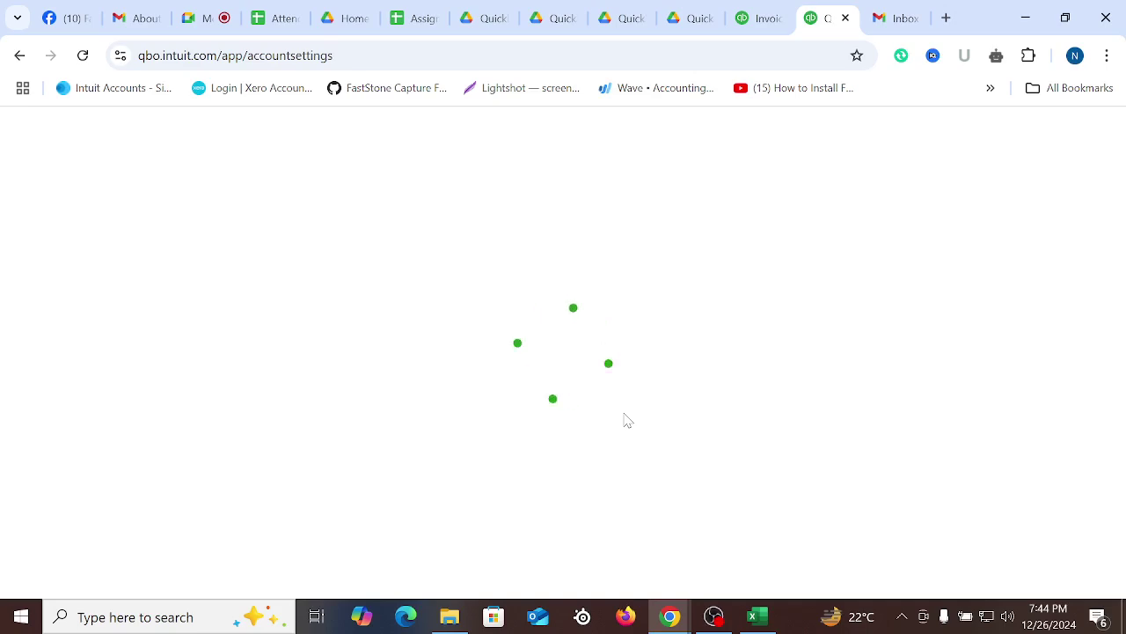
pyautogui.click(224, 11)
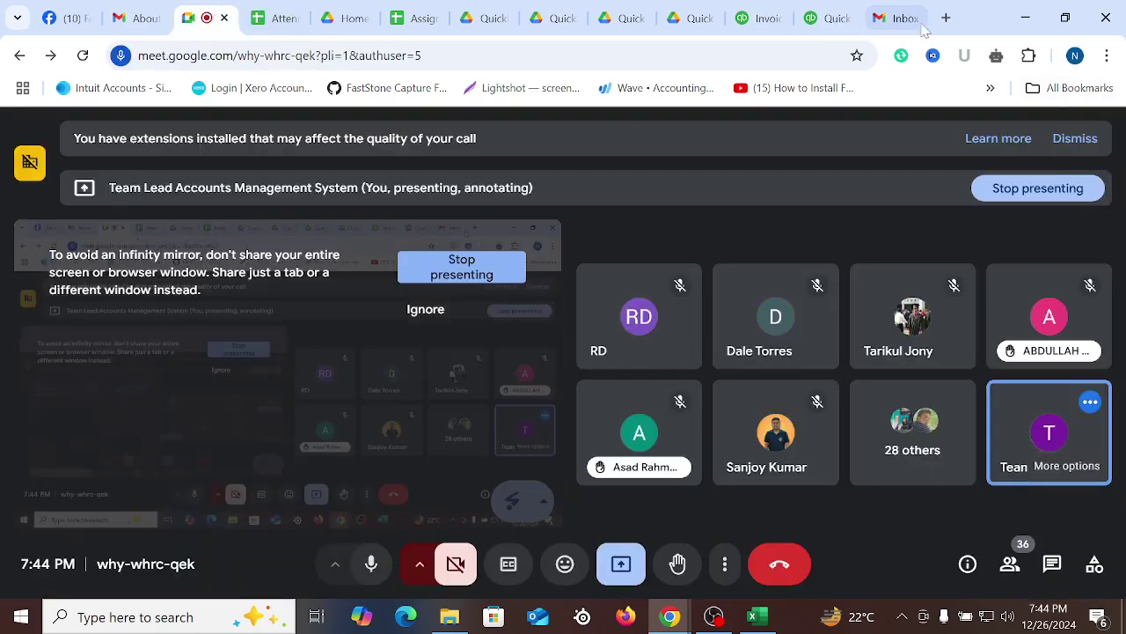
pyautogui.click(827, 18)
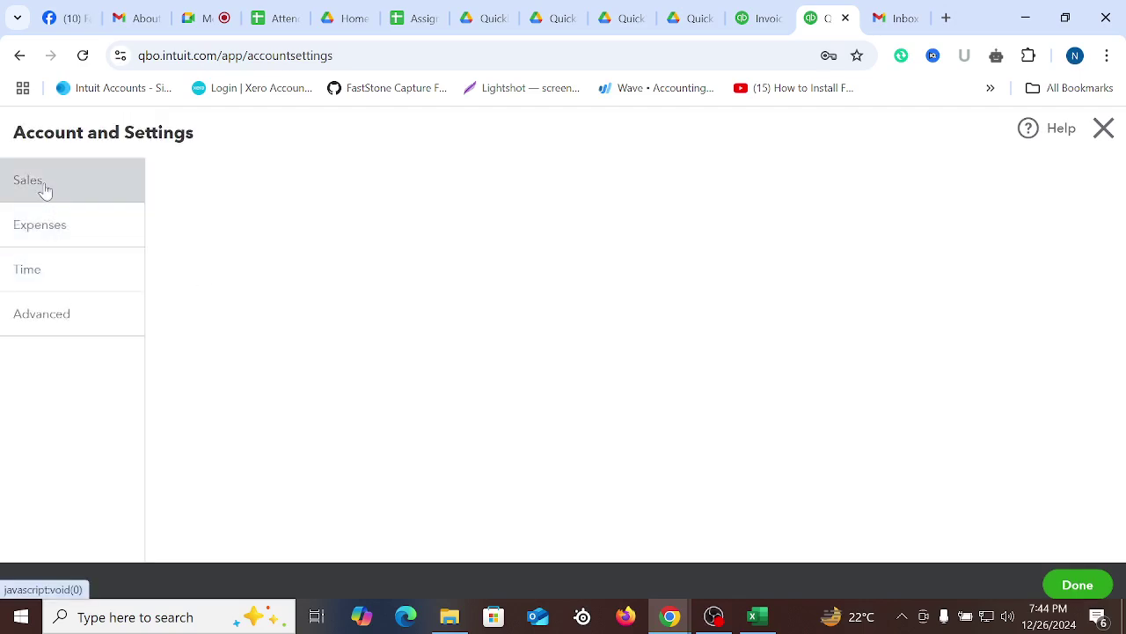
pyautogui.click(37, 236)
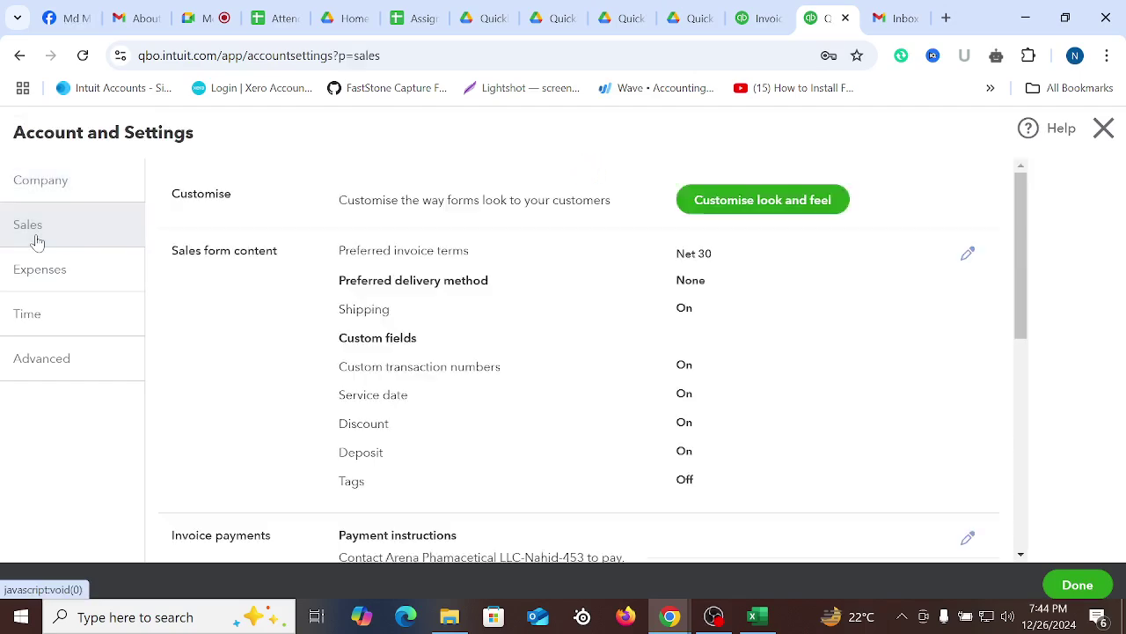
pyautogui.scroll(-3, 712, 371)
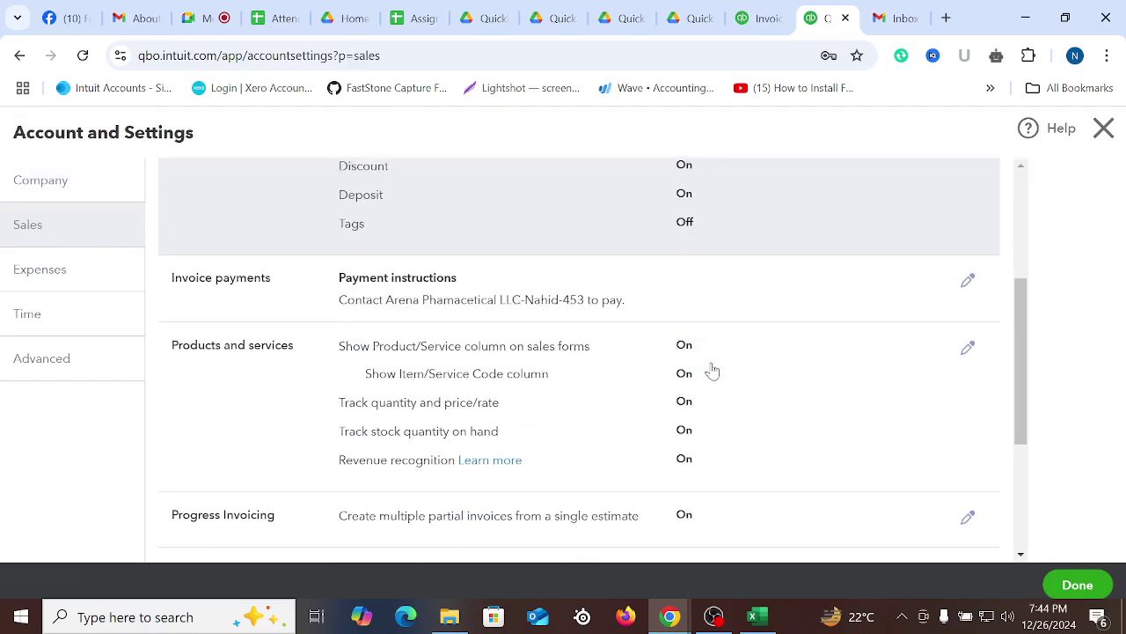
pyautogui.scroll(-2, 475, 369)
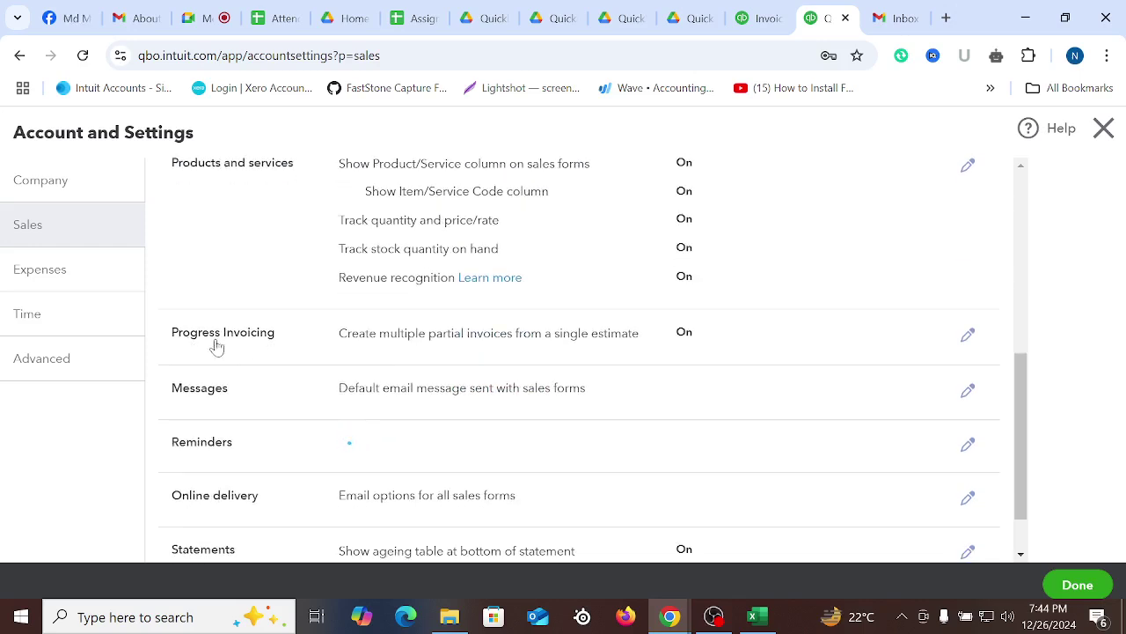
pyautogui.click(704, 295)
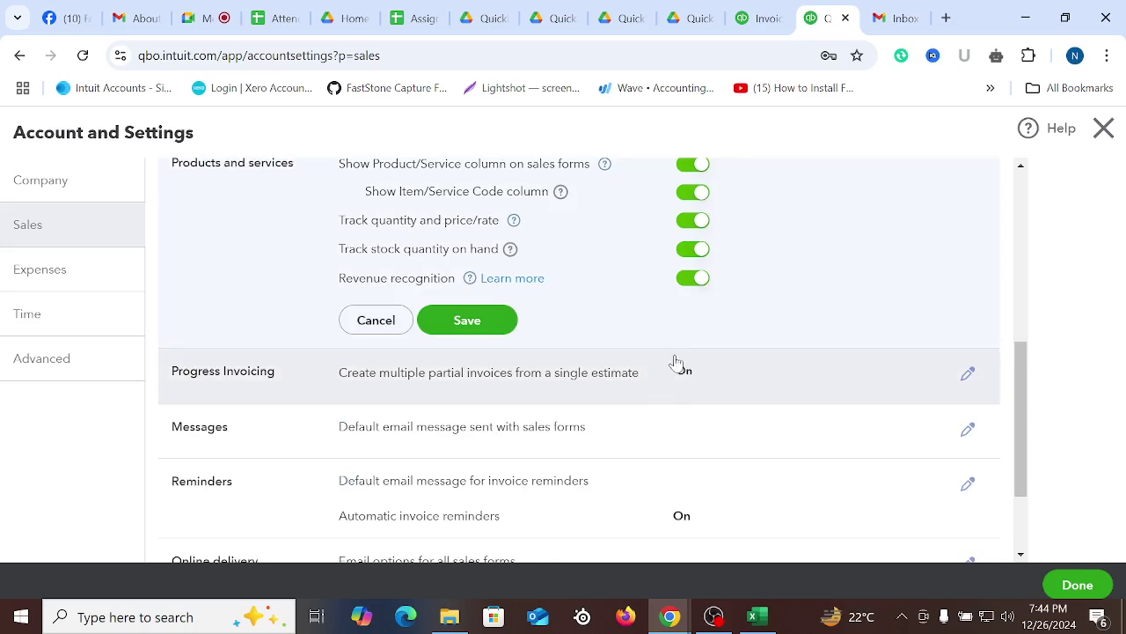
# Look over invoice 1001's product lines, then bring up the Excel workbook
pyautogui.click(750, 17)
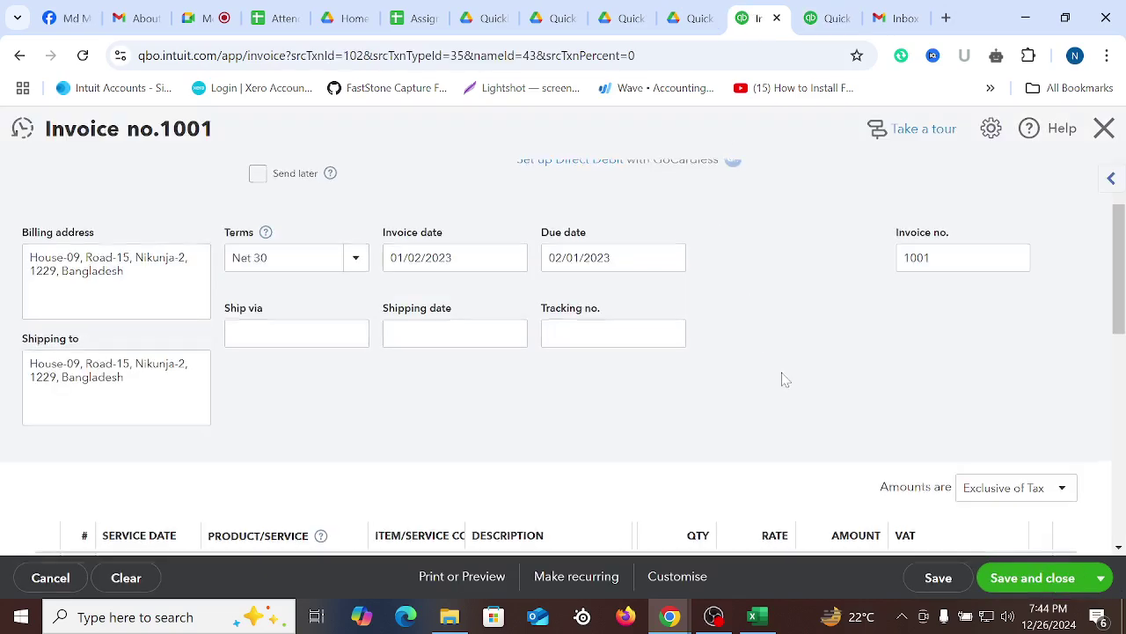
pyautogui.scroll(-5, 786, 379)
pyautogui.scroll(2, 754, 385)
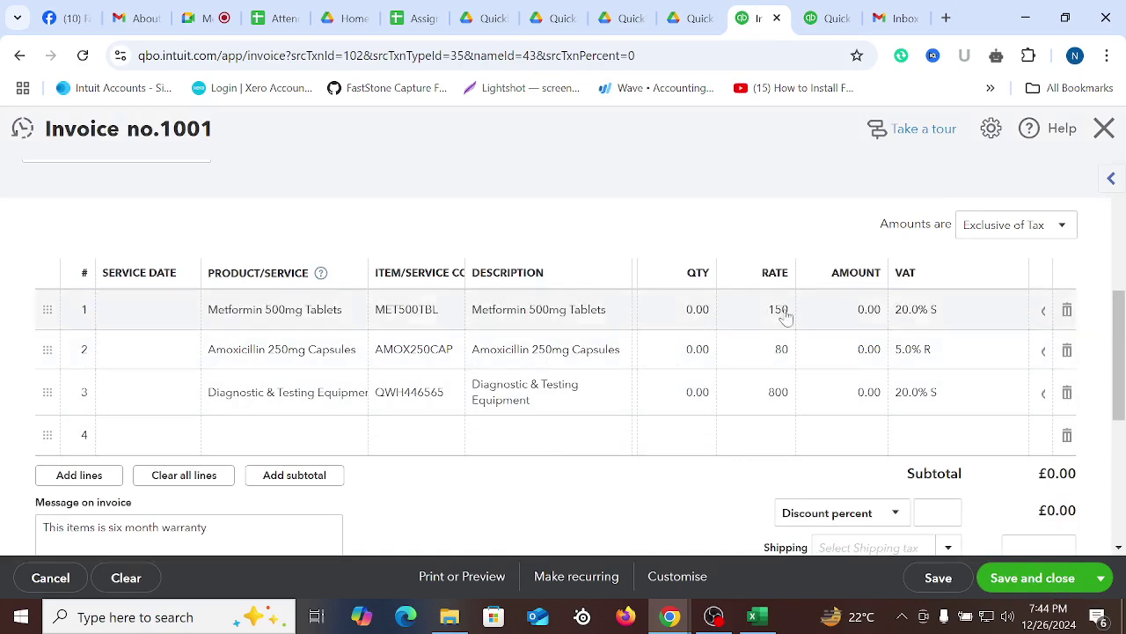
pyautogui.click(752, 616)
# Review the invoiced quantities in J2, J3 and J4
pyautogui.click(857, 387)
pyautogui.click(852, 216)
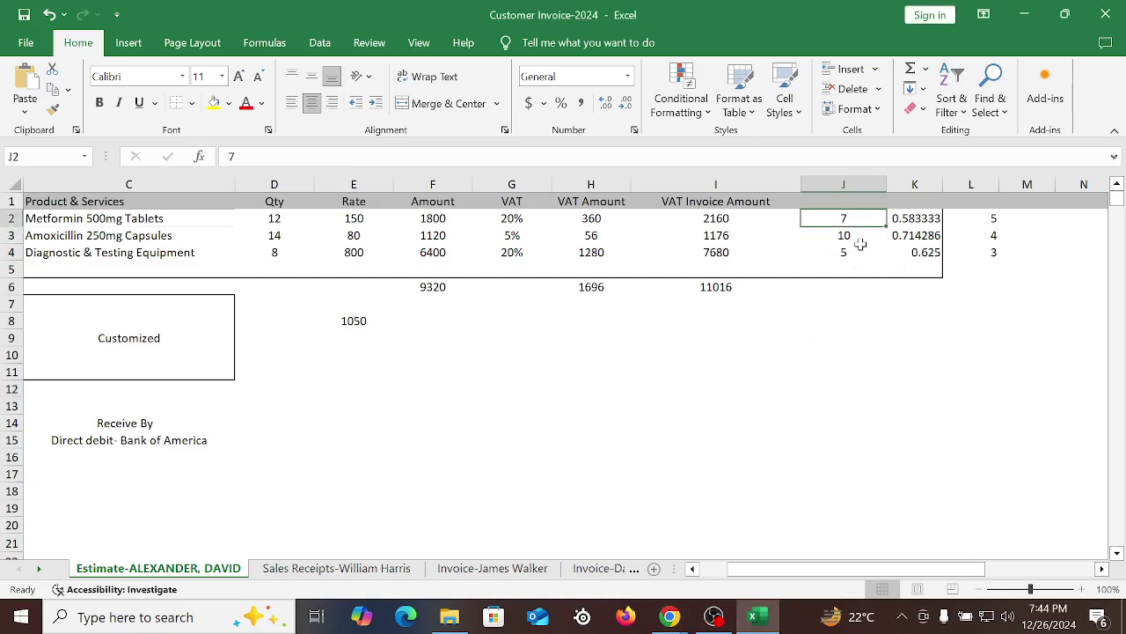
pyautogui.click(852, 234)
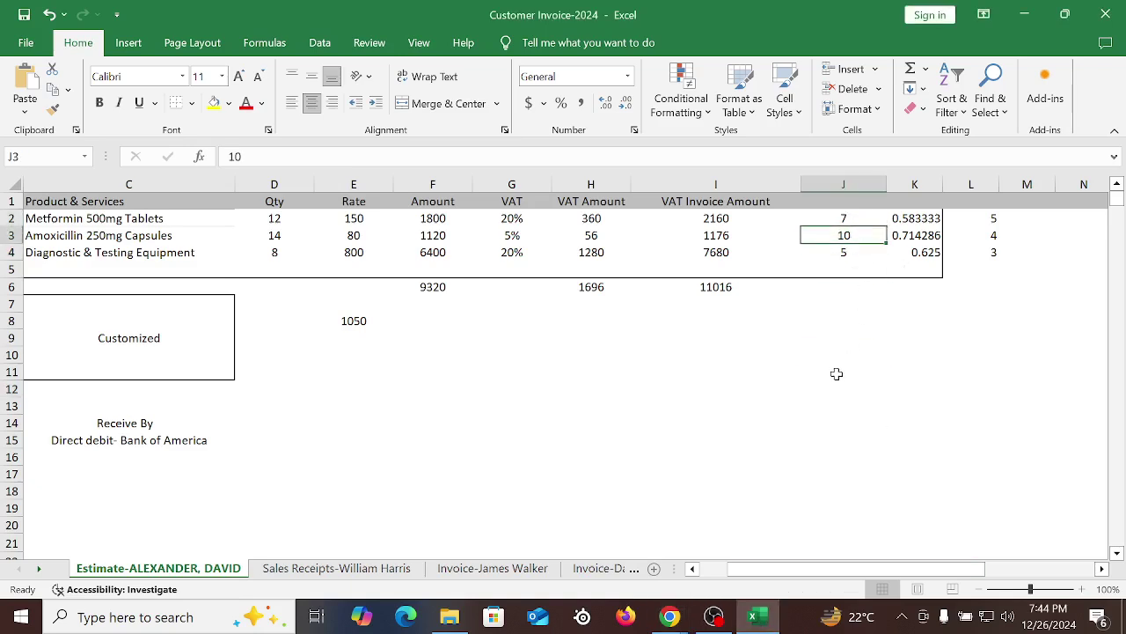
pyautogui.click(858, 255)
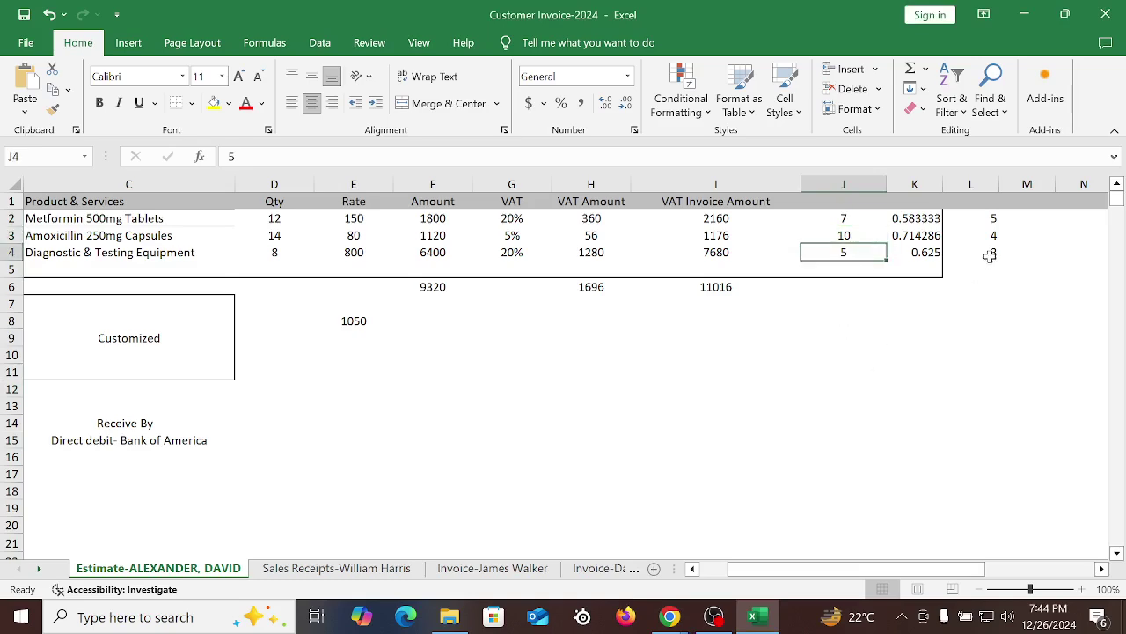
# Enter =E2*J2 in J9 to get the 1050 Metformin amount, then return to invoice 1001
pyautogui.click(825, 344)
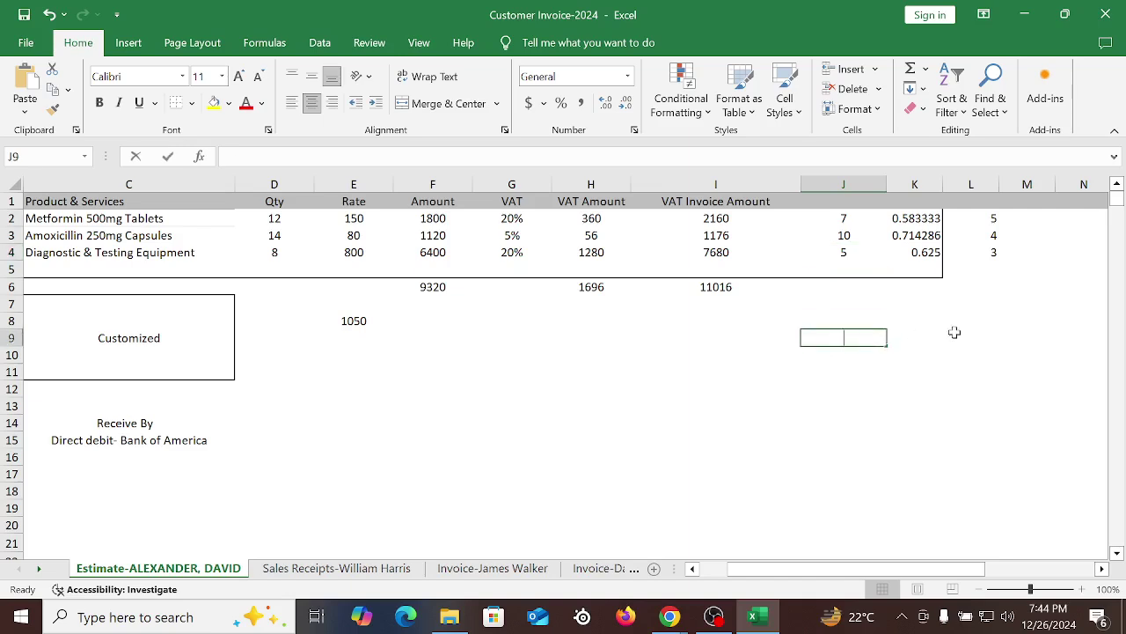
pyautogui.write('=')
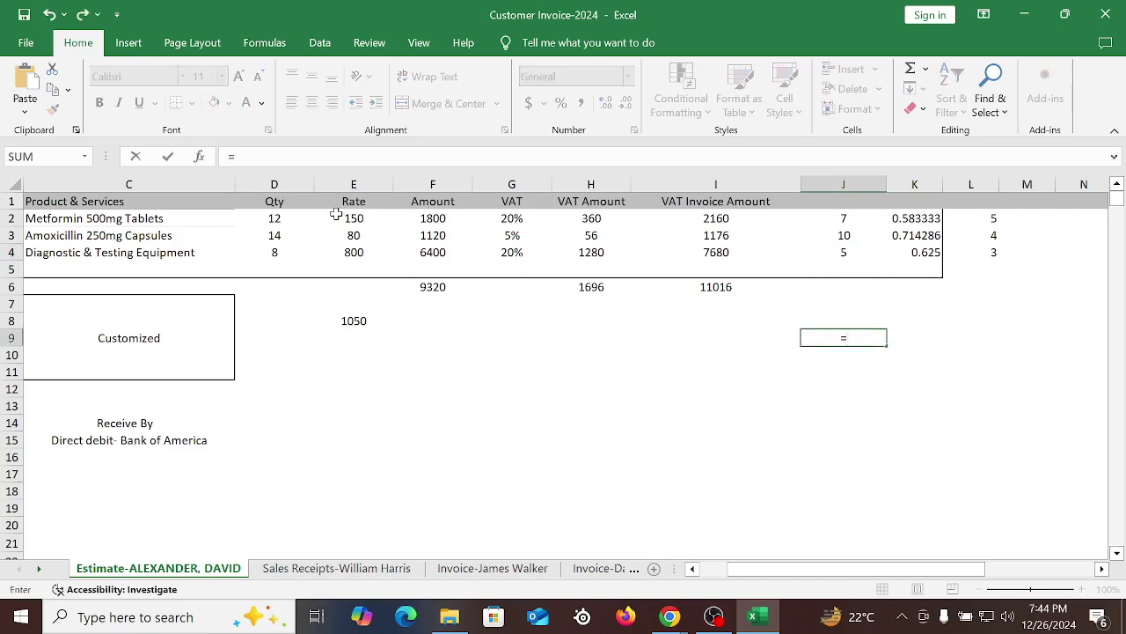
pyautogui.click(338, 216)
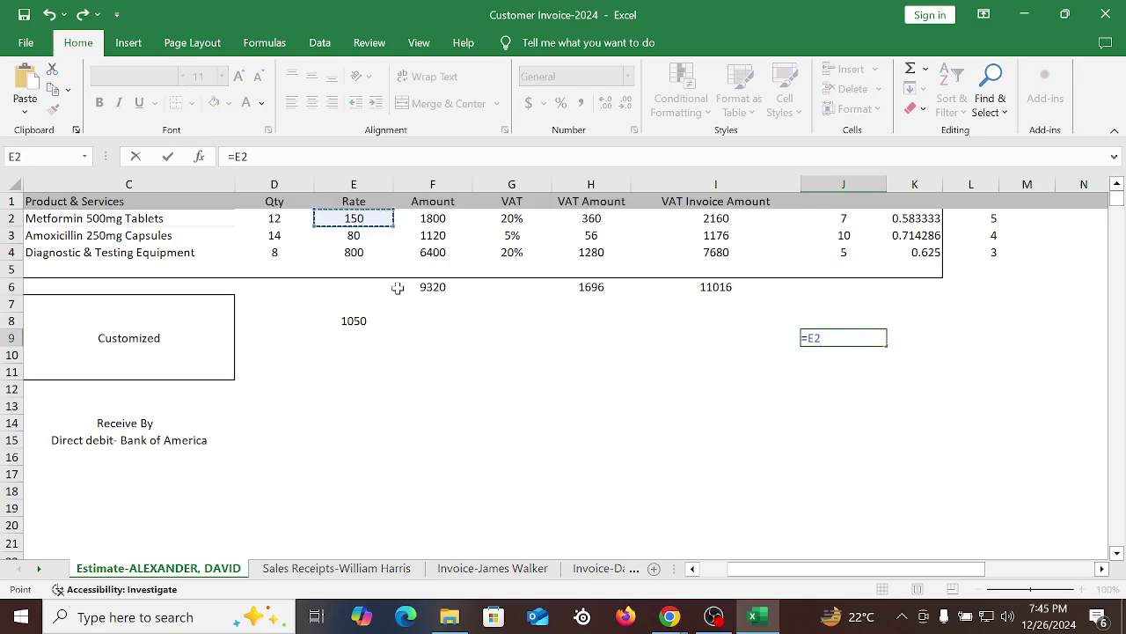
pyautogui.write('*')
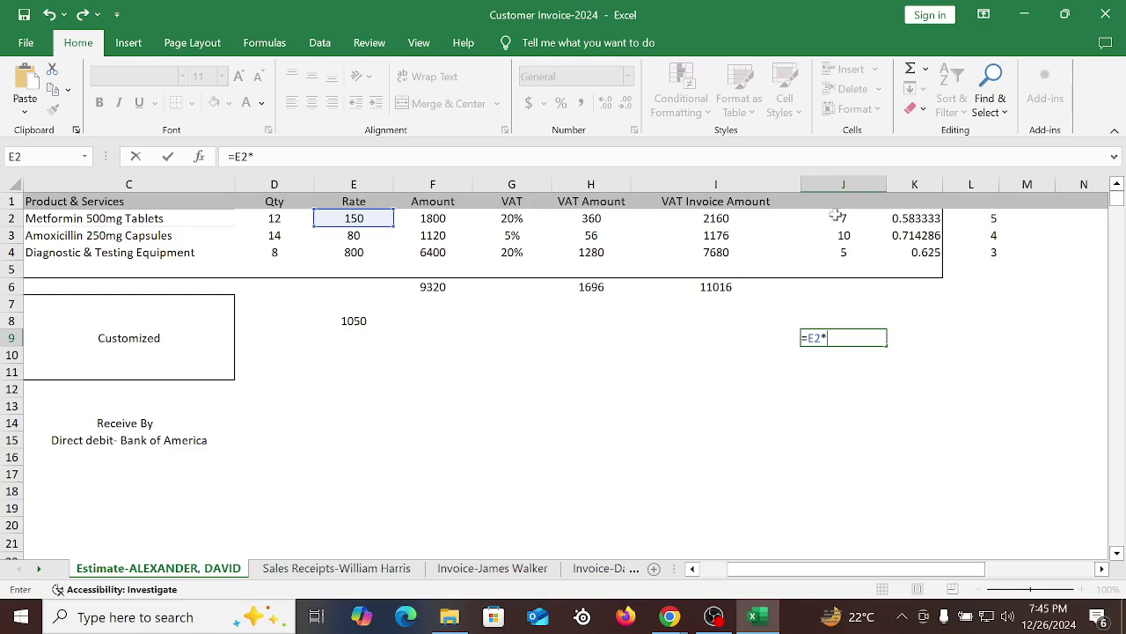
pyautogui.click(836, 217)
pyautogui.press('Return')
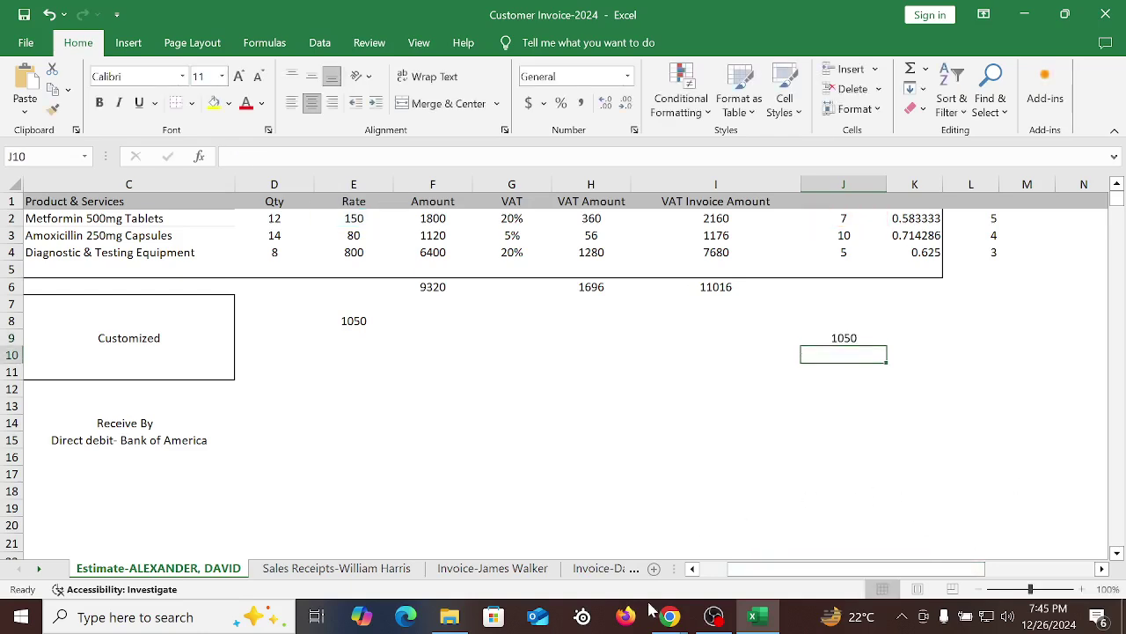
pyautogui.moveTo(669, 616)
pyautogui.click(572, 519)
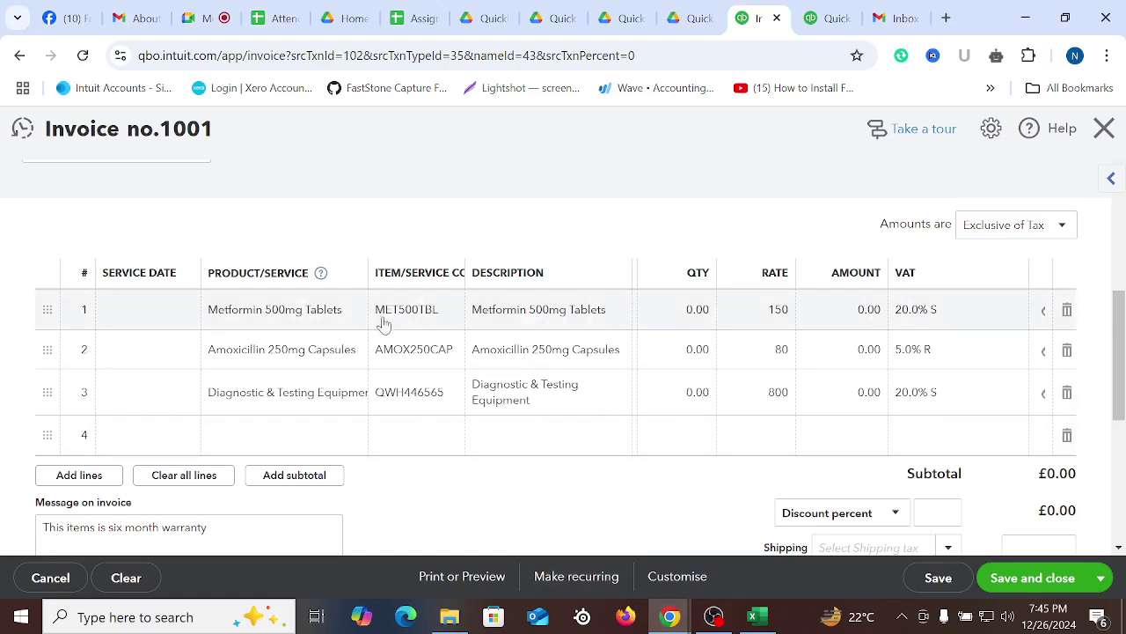
# Widen the DUE column and bill the Metformin line by Amount at 1,050.00, giving quantity 7
pyautogui.click(658, 309)
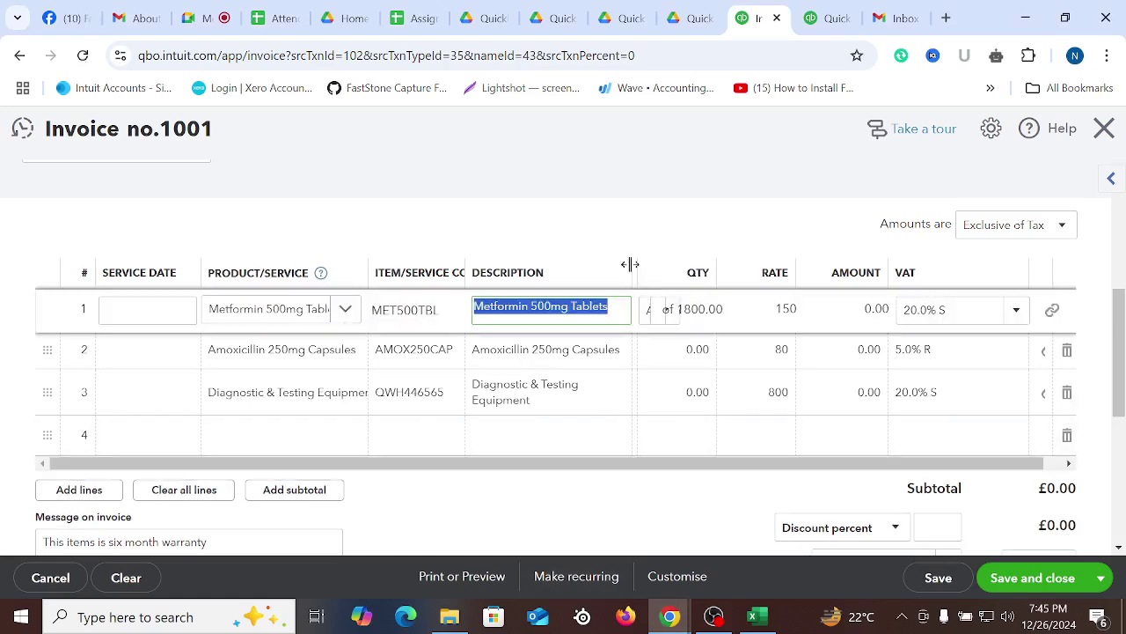
pyautogui.moveTo(631, 264); pyautogui.dragTo(672, 272)
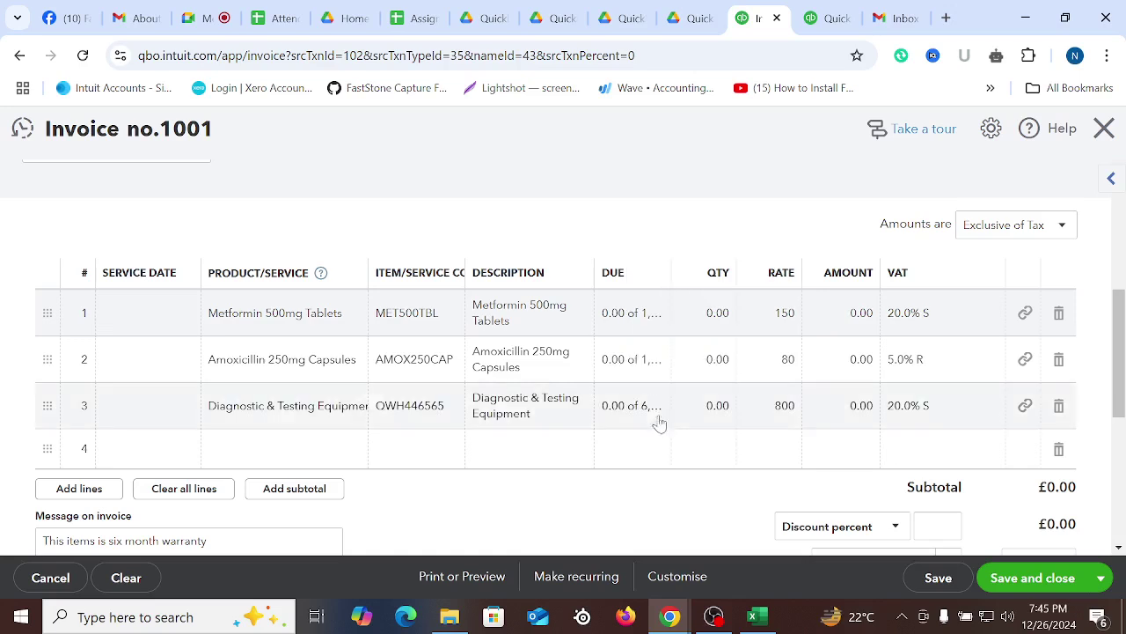
pyautogui.click(634, 316)
pyautogui.click(621, 313)
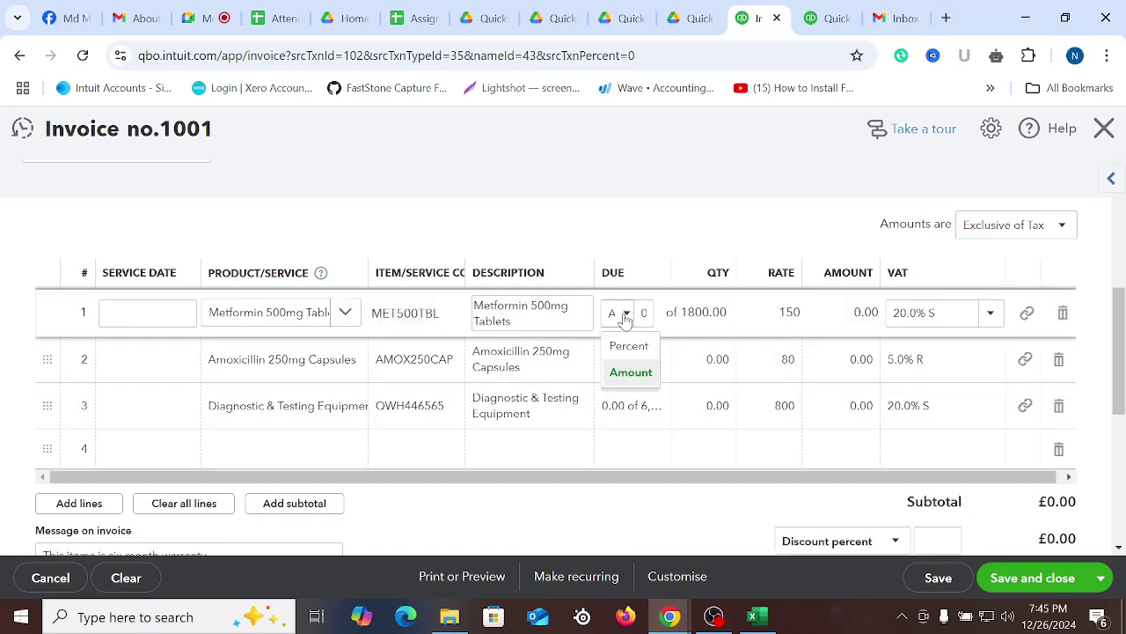
pyautogui.click(631, 373)
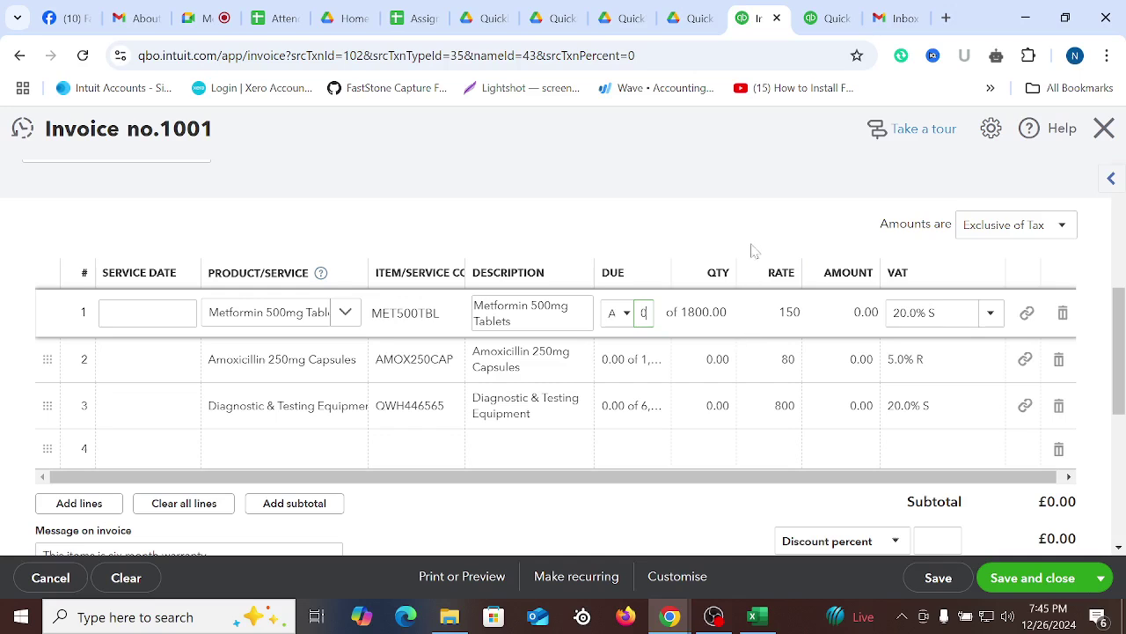
pyautogui.click(759, 192)
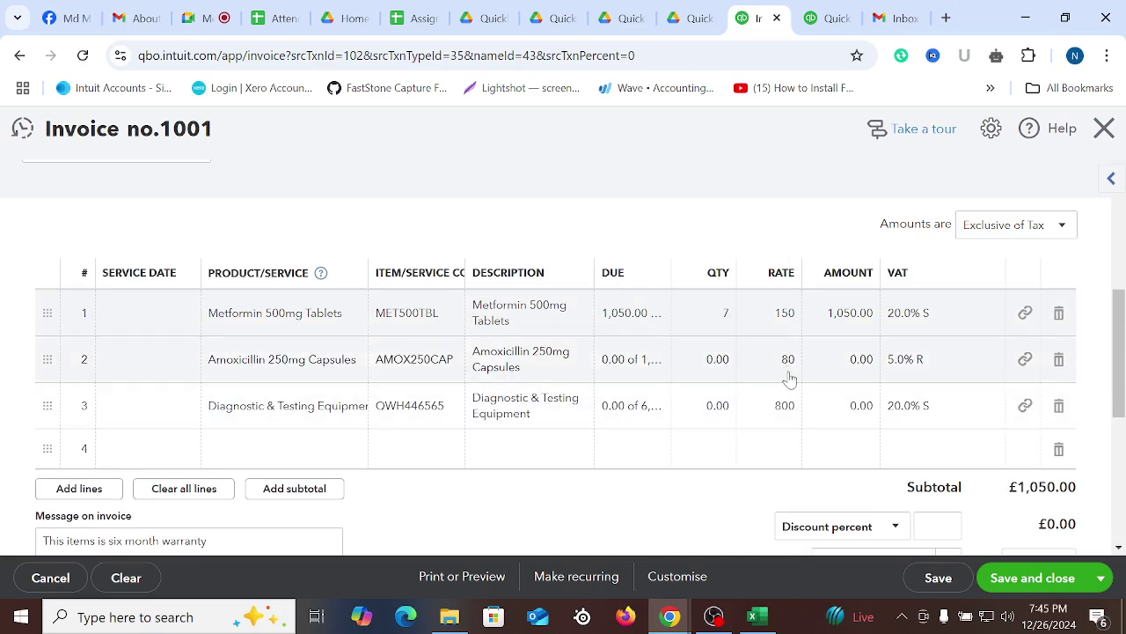
pyautogui.click(752, 616)
# Bill the Amoxicillin line by Amount at 800.00 (10 units), after checking J3 in Excel
pyautogui.click(832, 241)
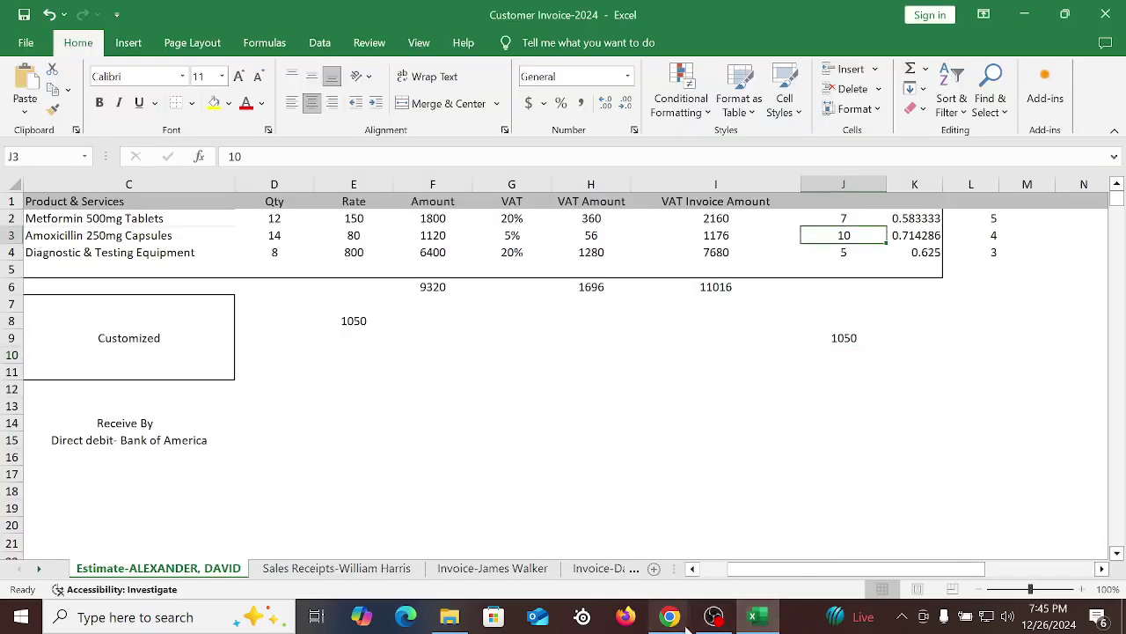
pyautogui.moveTo(672, 619)
pyautogui.click(572, 541)
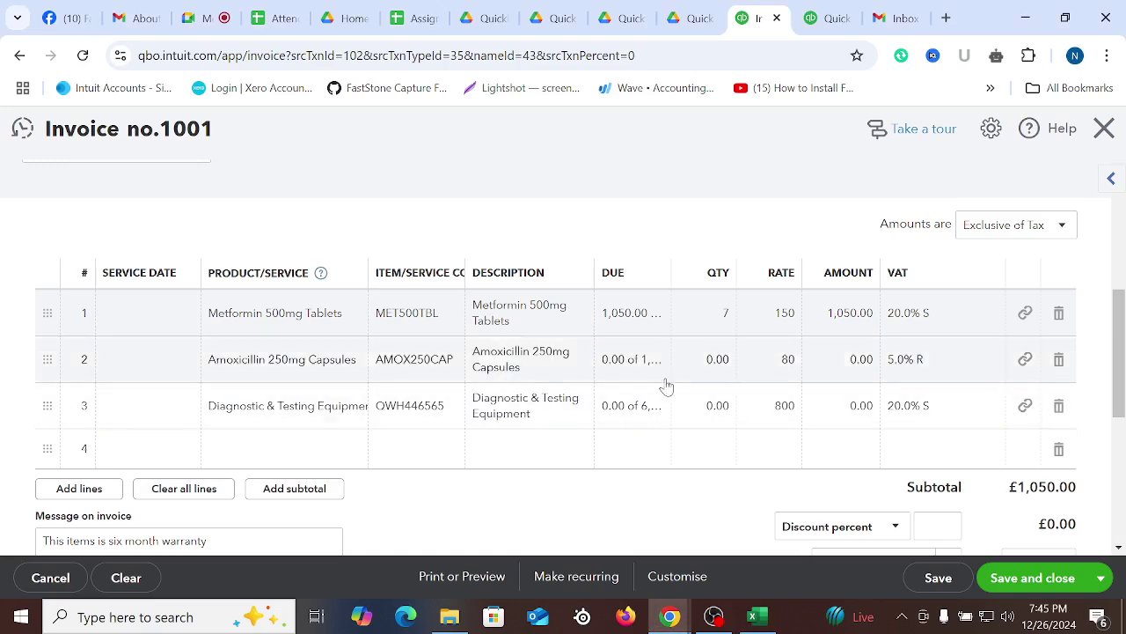
pyautogui.click(624, 362)
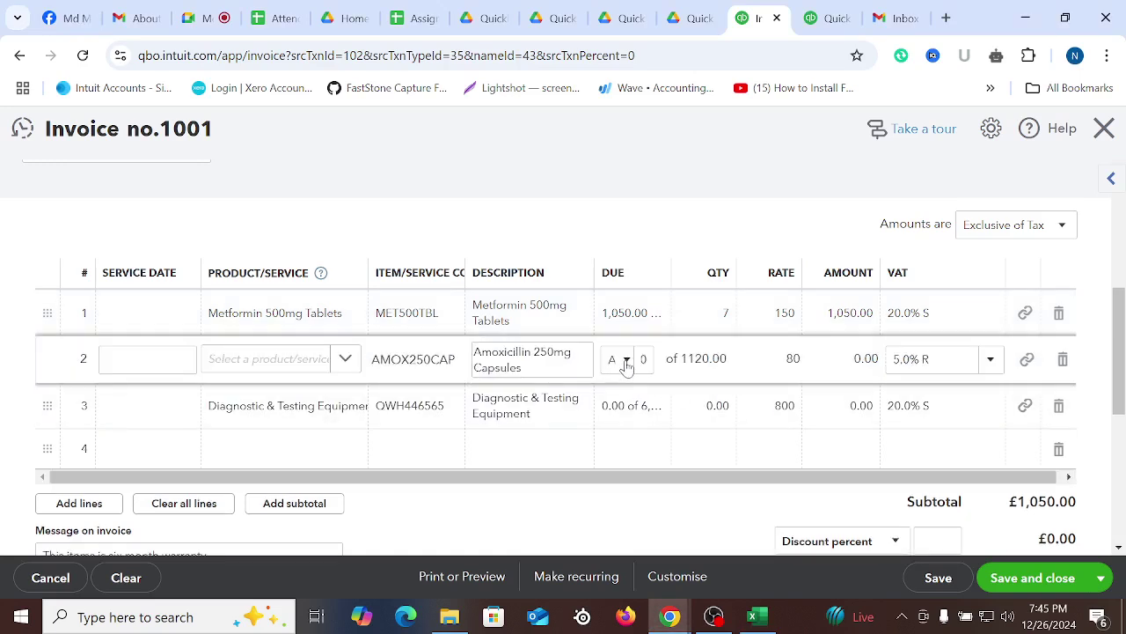
pyautogui.click(621, 360)
pyautogui.click(629, 420)
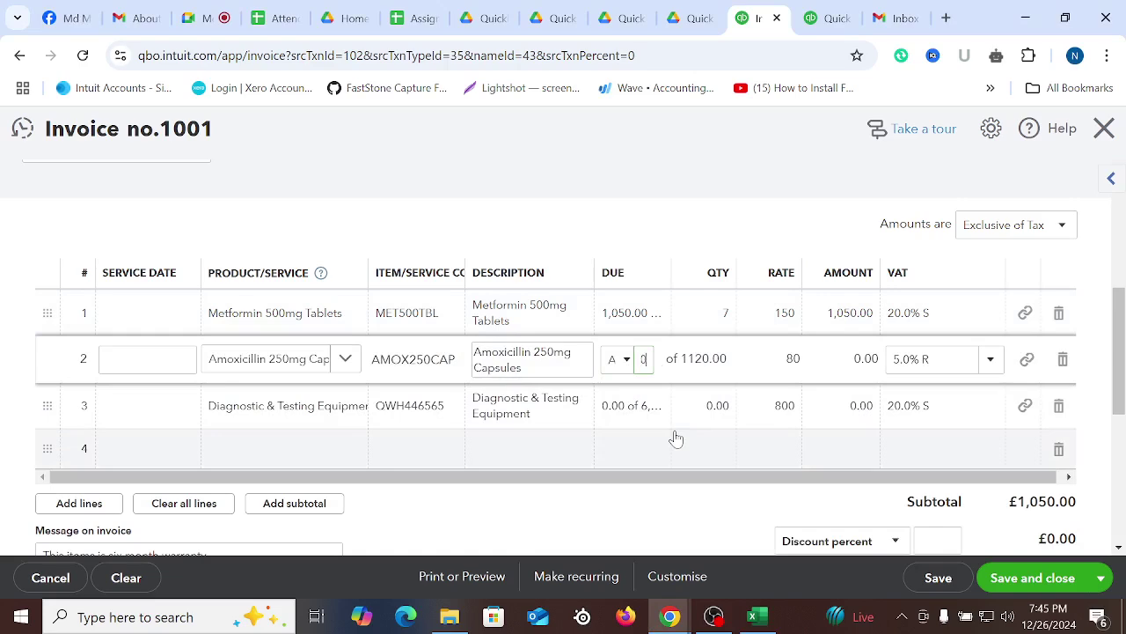
pyautogui.write('800')
pyautogui.click(615, 512)
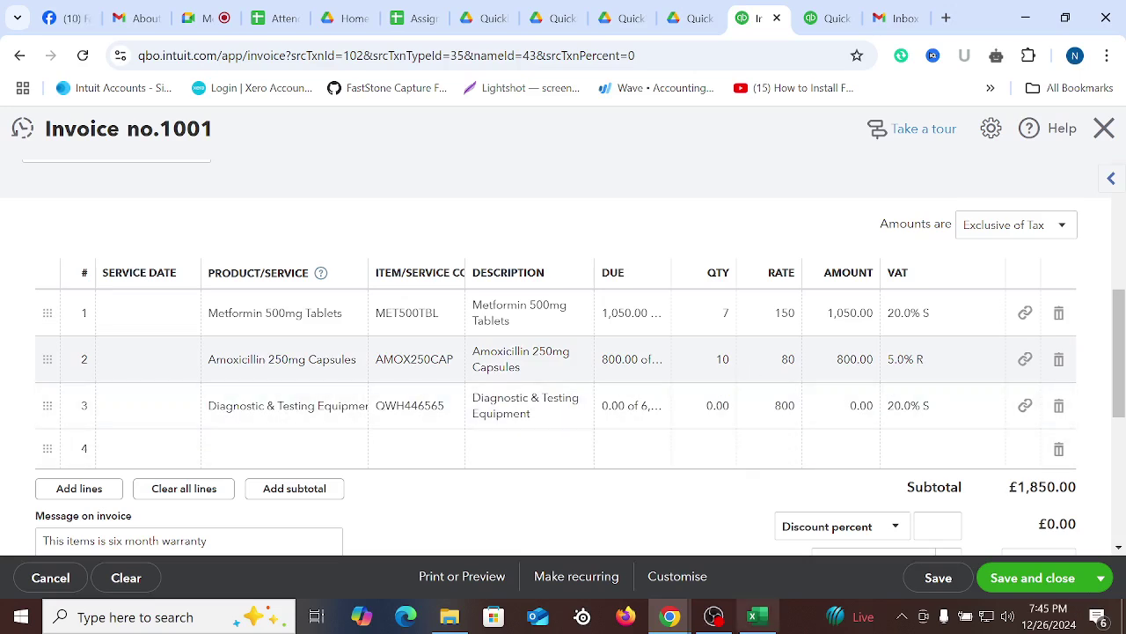
# Bill Diagnostic & Testing Equipment by Amount at 4,000.00 and delete the empty fourth line
pyautogui.click(757, 616)
pyautogui.click(842, 253)
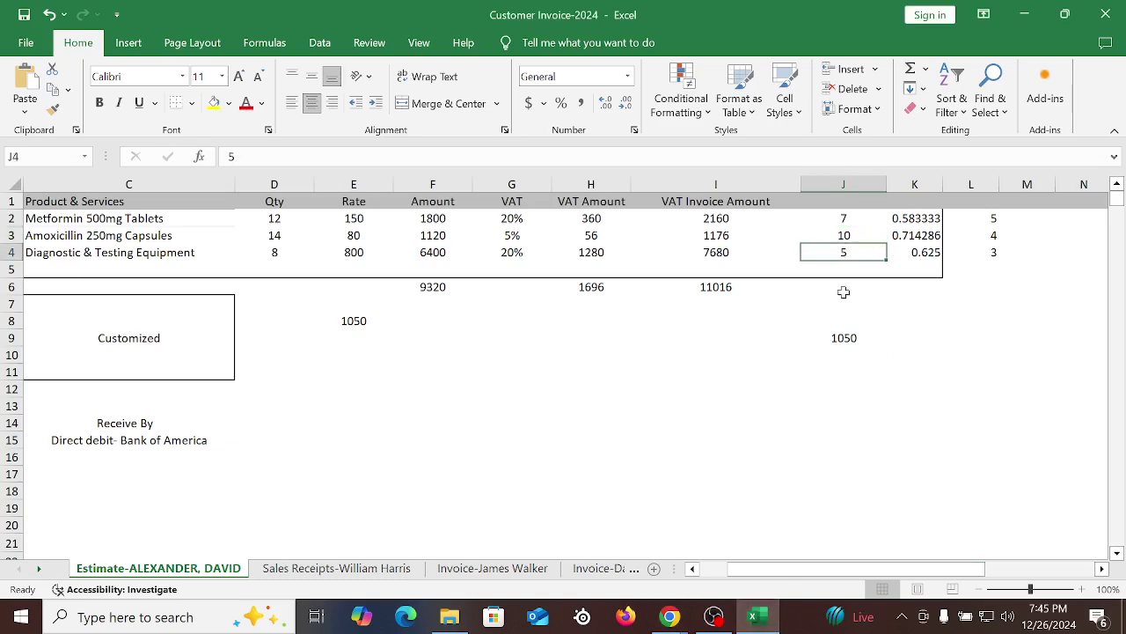
pyautogui.click(670, 616)
pyautogui.click(719, 403)
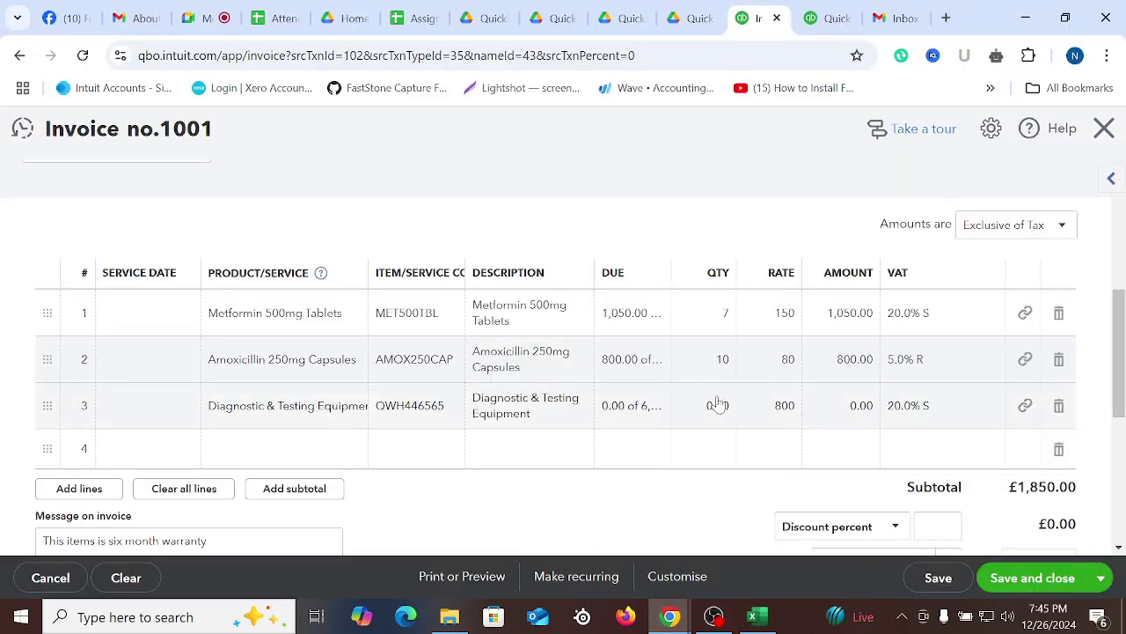
pyautogui.click(625, 406)
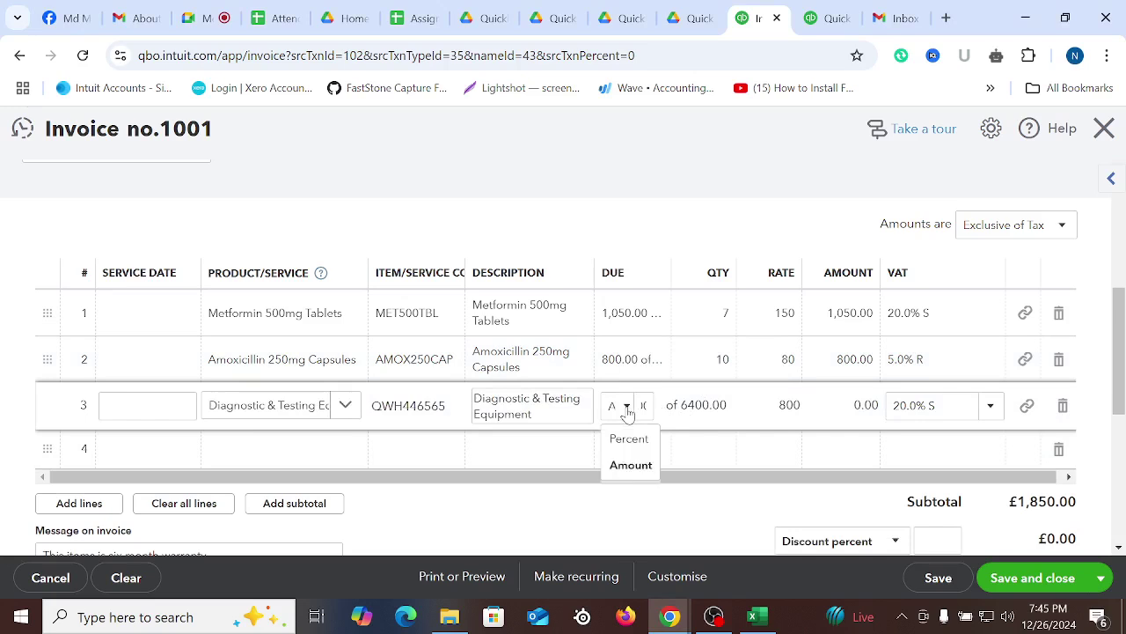
pyautogui.click(630, 466)
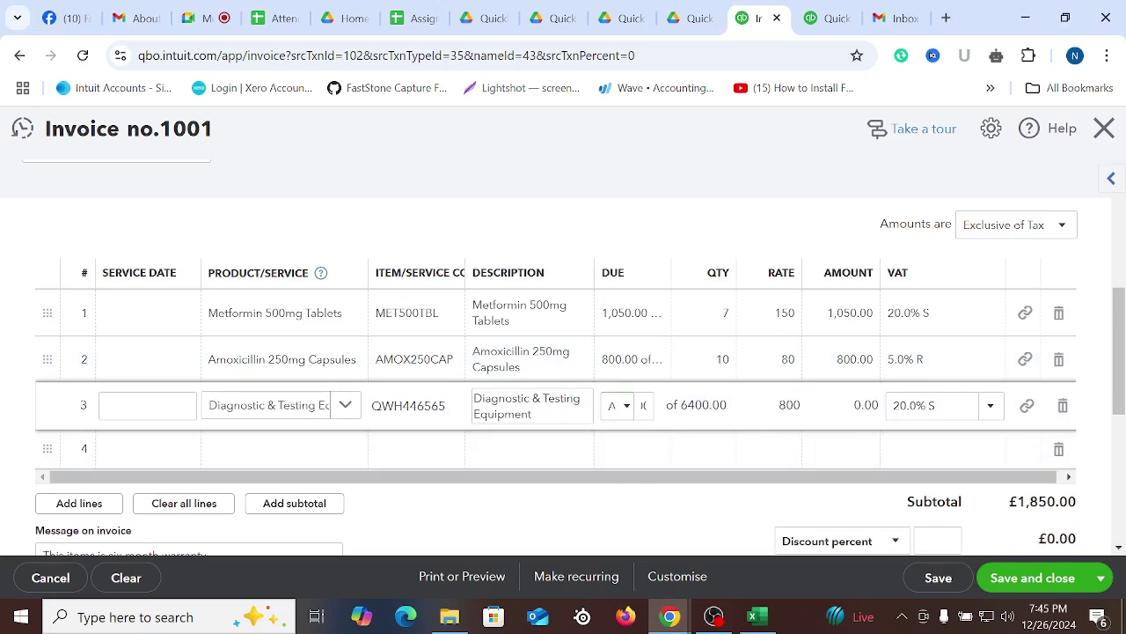
pyautogui.click(644, 405)
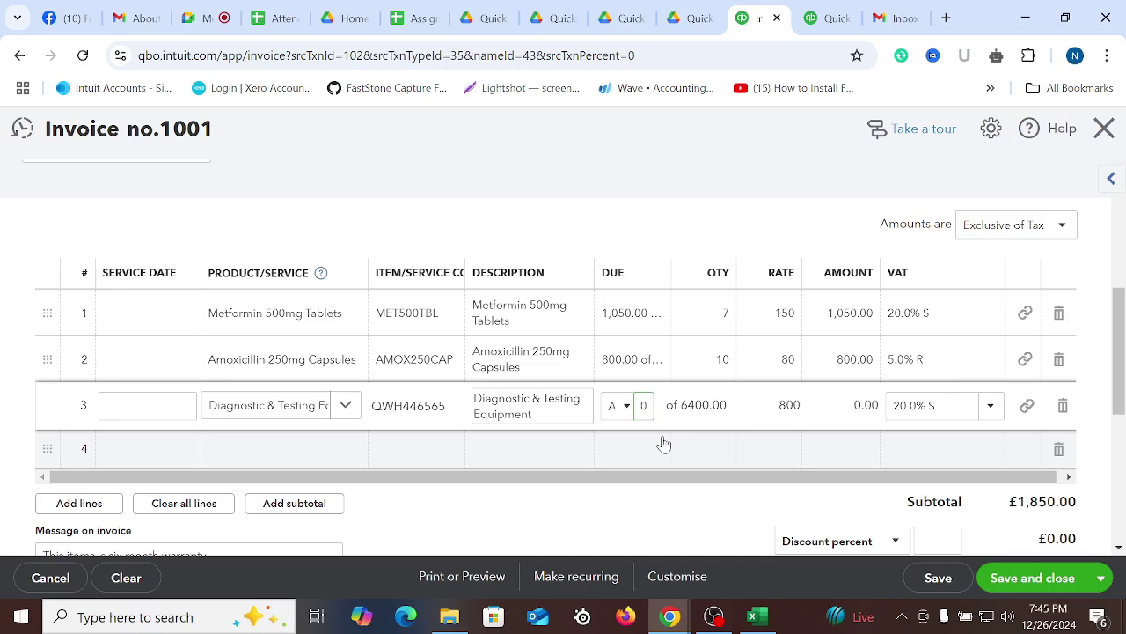
pyautogui.click(655, 507)
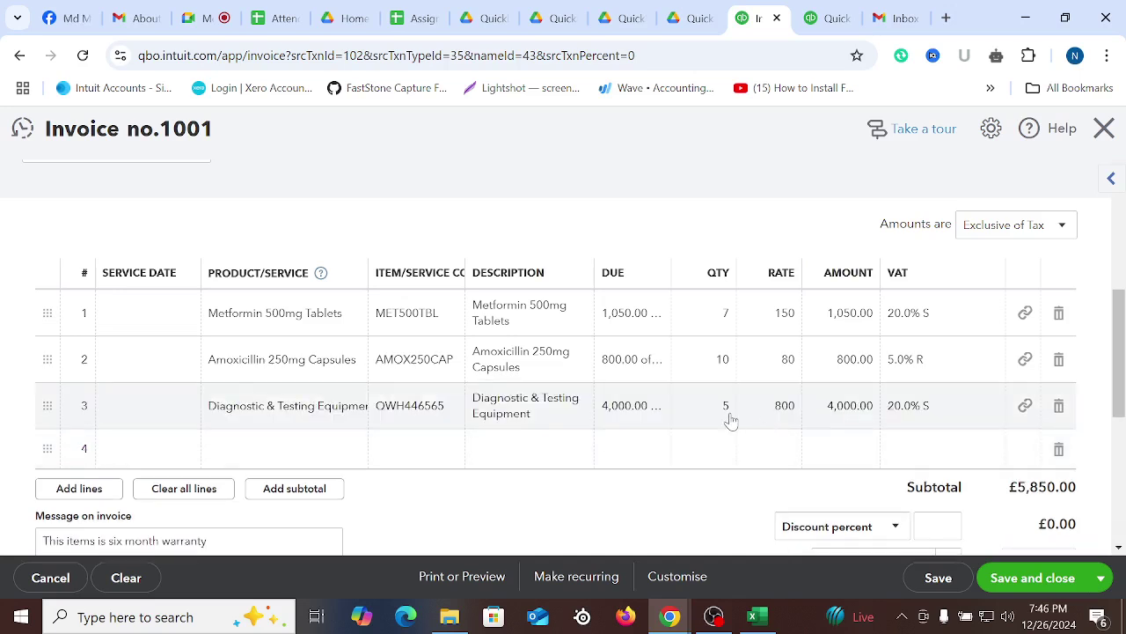
pyautogui.click(1058, 450)
pyautogui.scroll(-4, 738, 467)
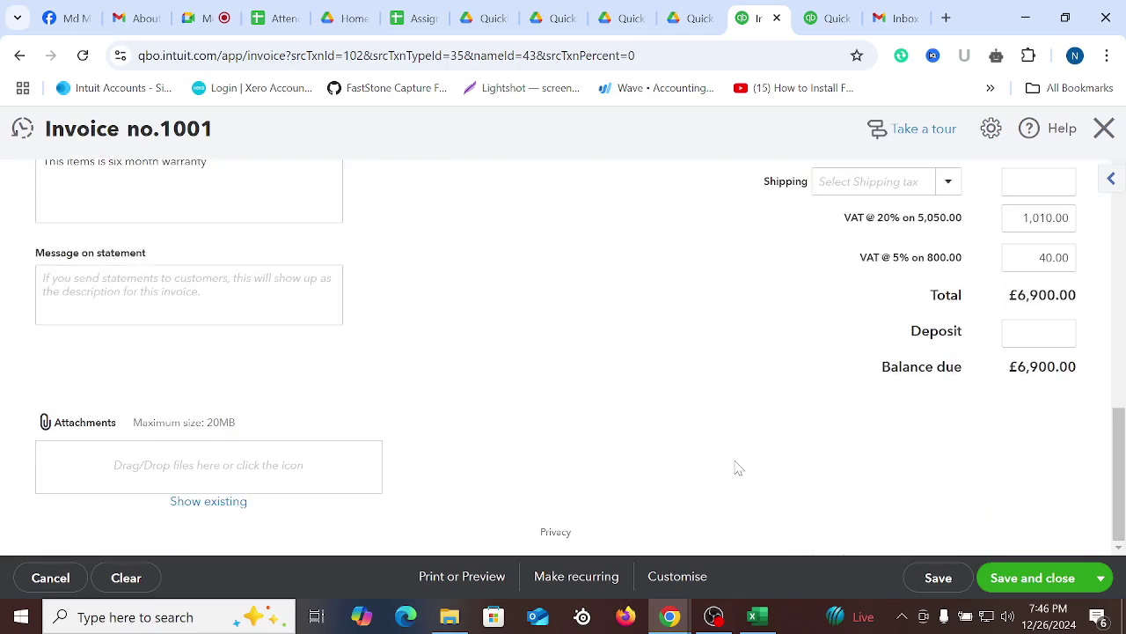
pyautogui.scroll(2, 738, 467)
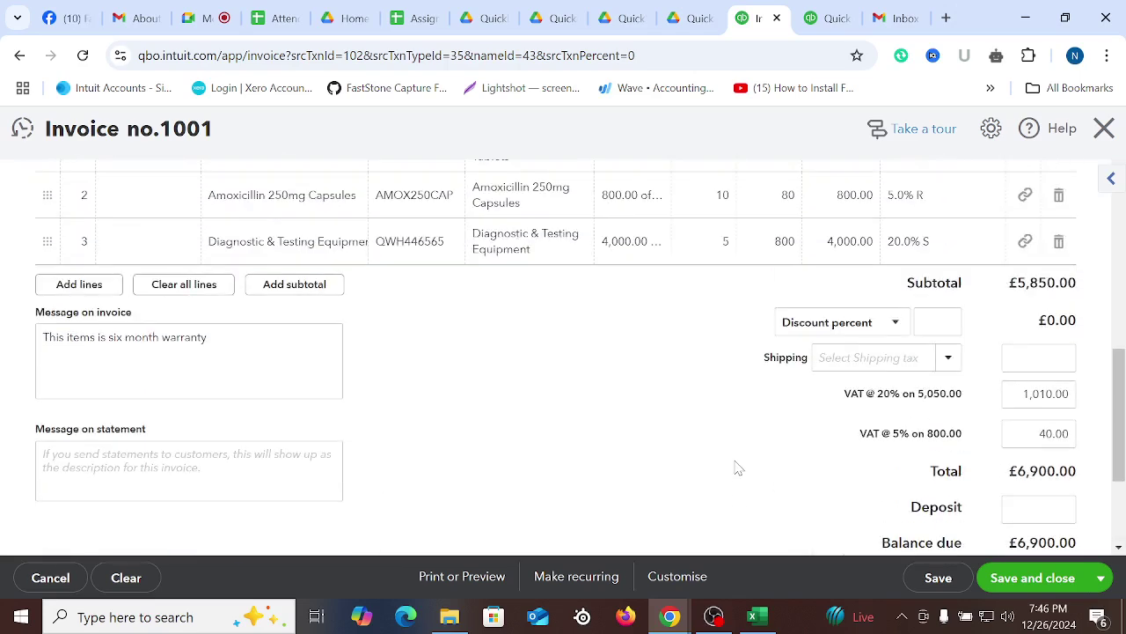
# Look up the 7-Jan-2023 date in Excel and set invoice 1001's date to January 7, 2023
pyautogui.scroll(6, 742, 425)
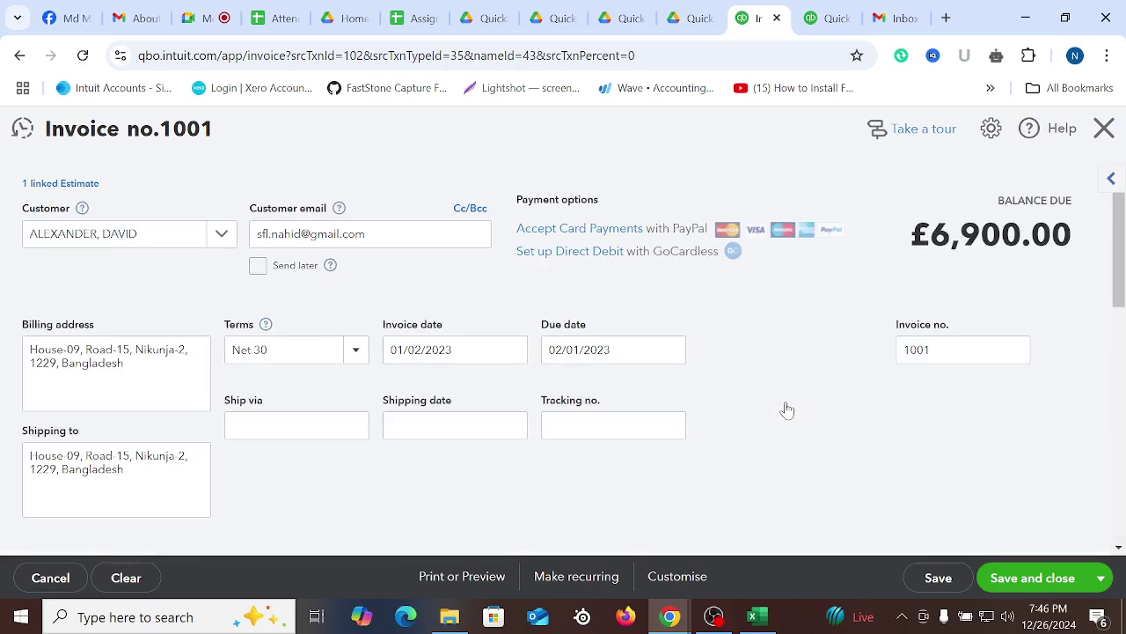
pyautogui.click(752, 616)
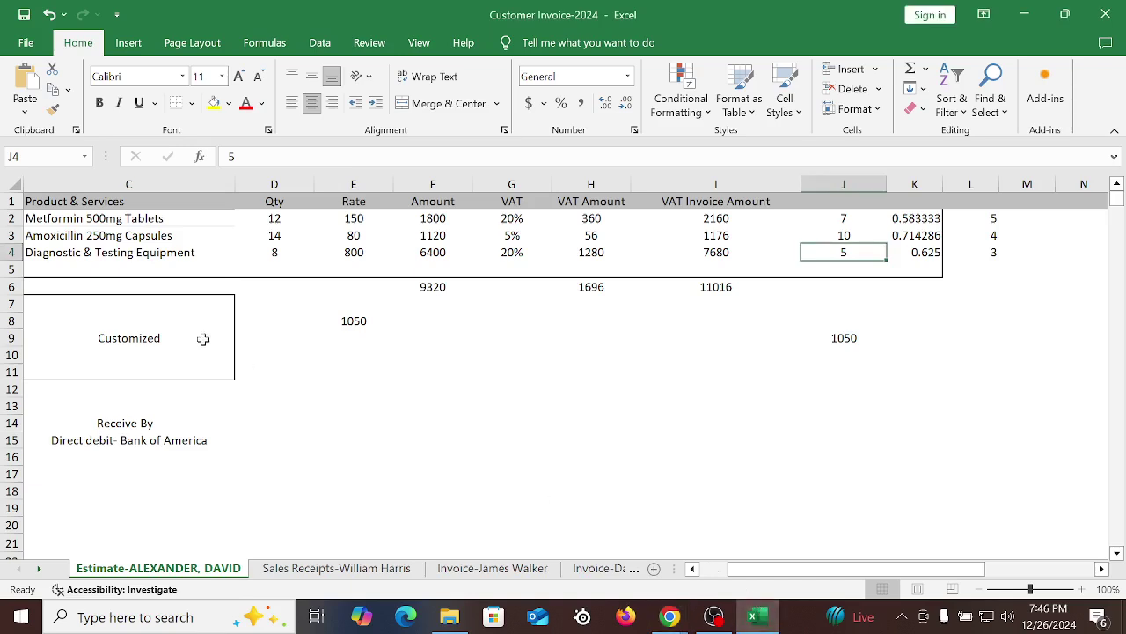
pyautogui.hscroll(-2, 77, 413)
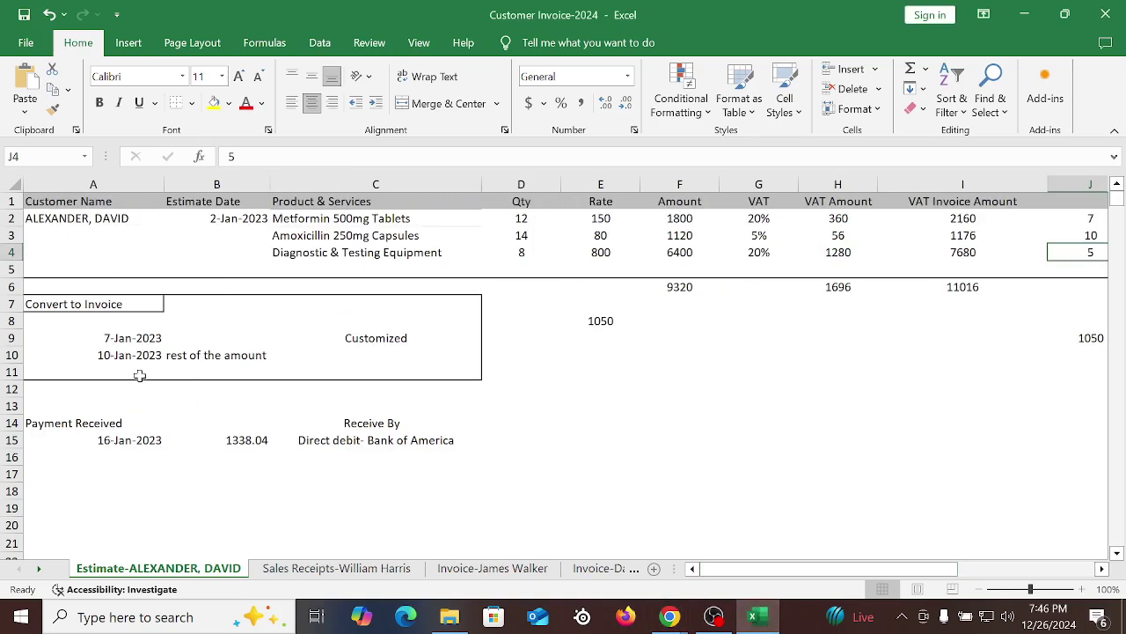
pyautogui.click(130, 343)
pyautogui.moveTo(670, 616)
pyautogui.click(561, 540)
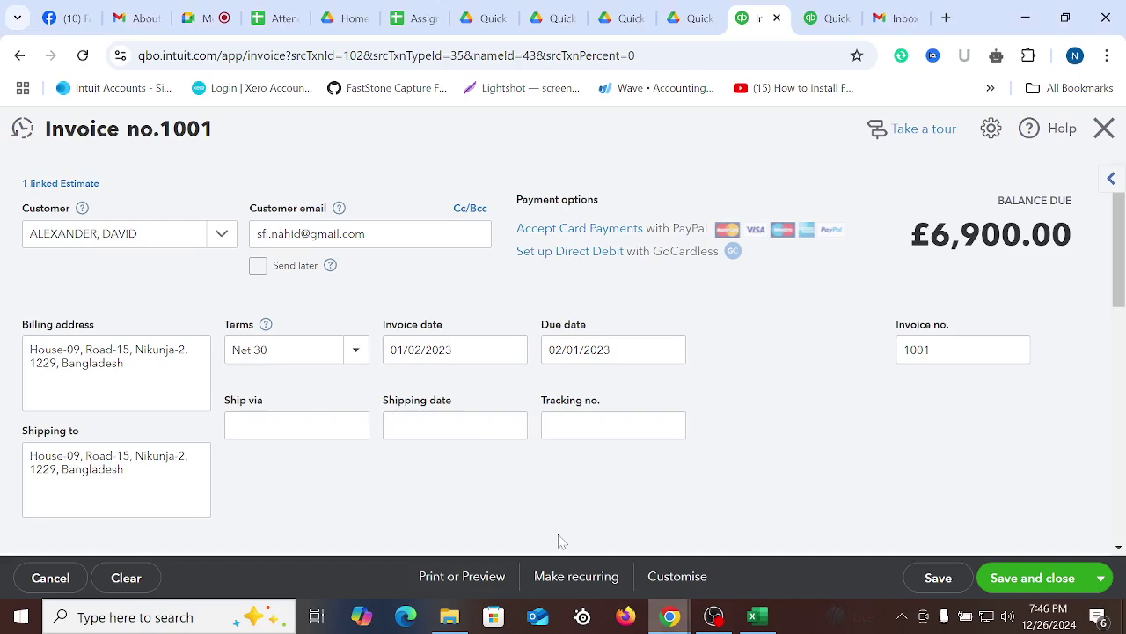
pyautogui.click(514, 353)
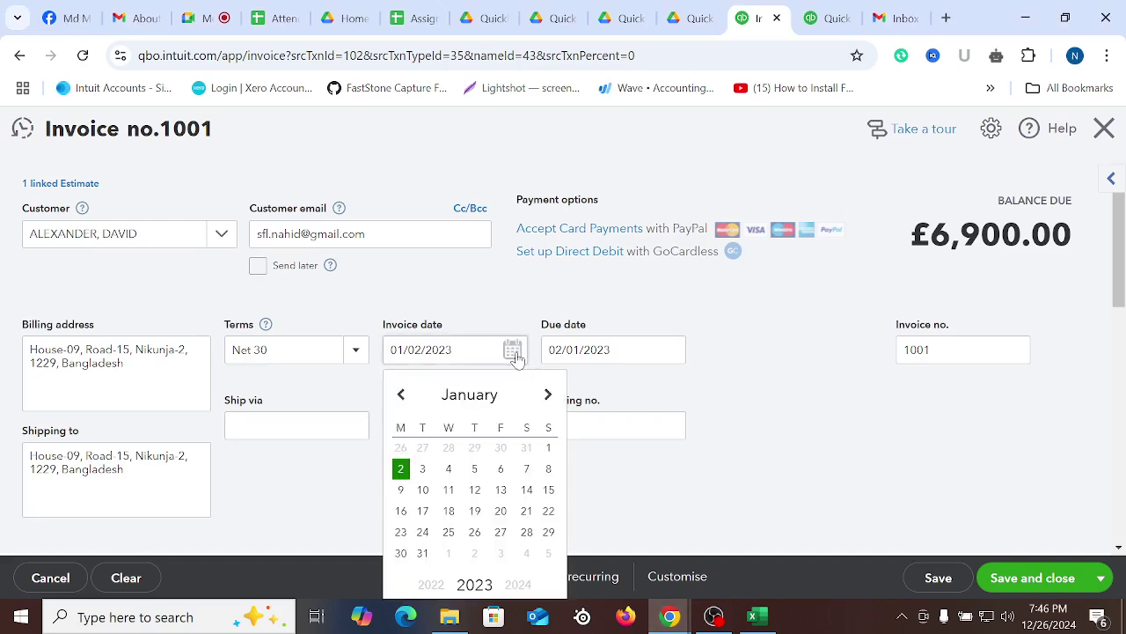
pyautogui.click(547, 394)
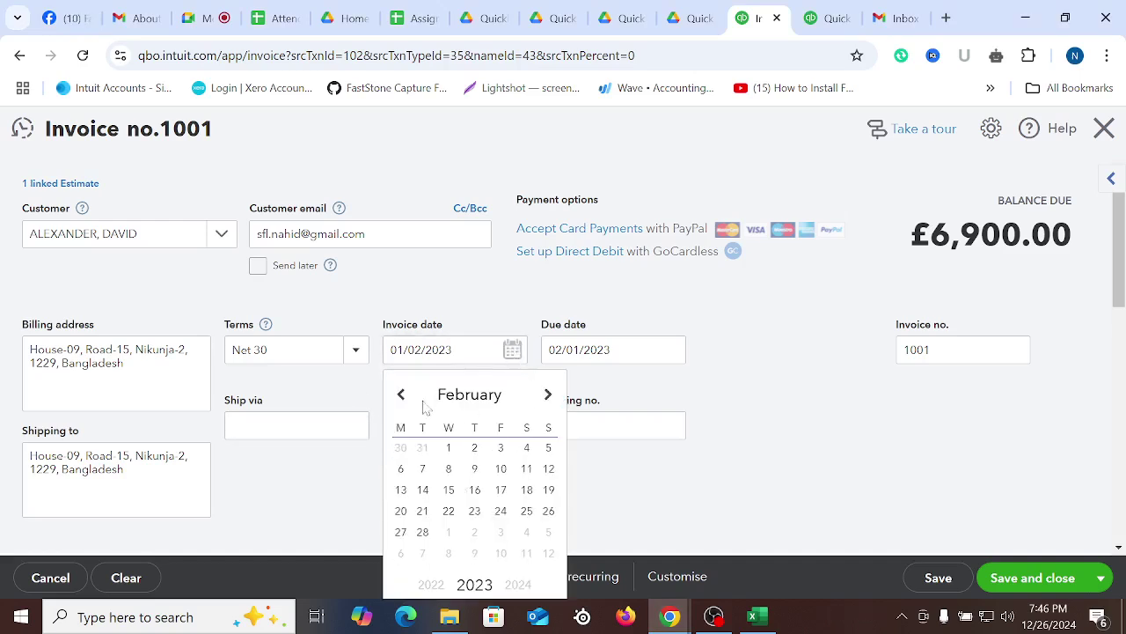
pyautogui.click(400, 394)
pyautogui.click(526, 469)
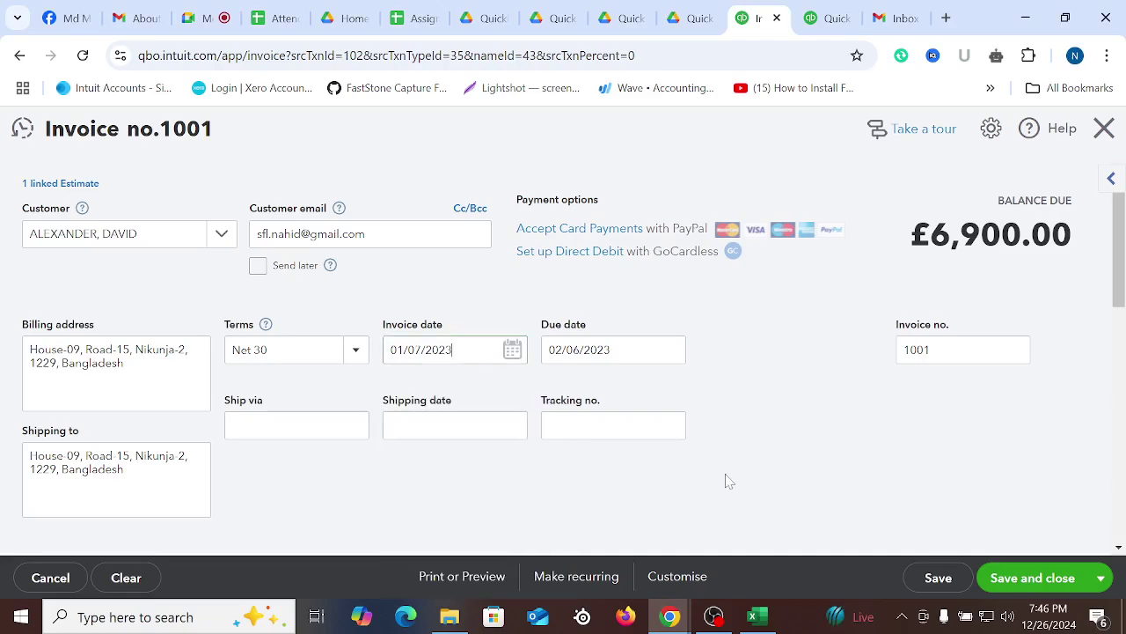
pyautogui.scroll(-3, 769, 448)
pyautogui.scroll(-2, 701, 458)
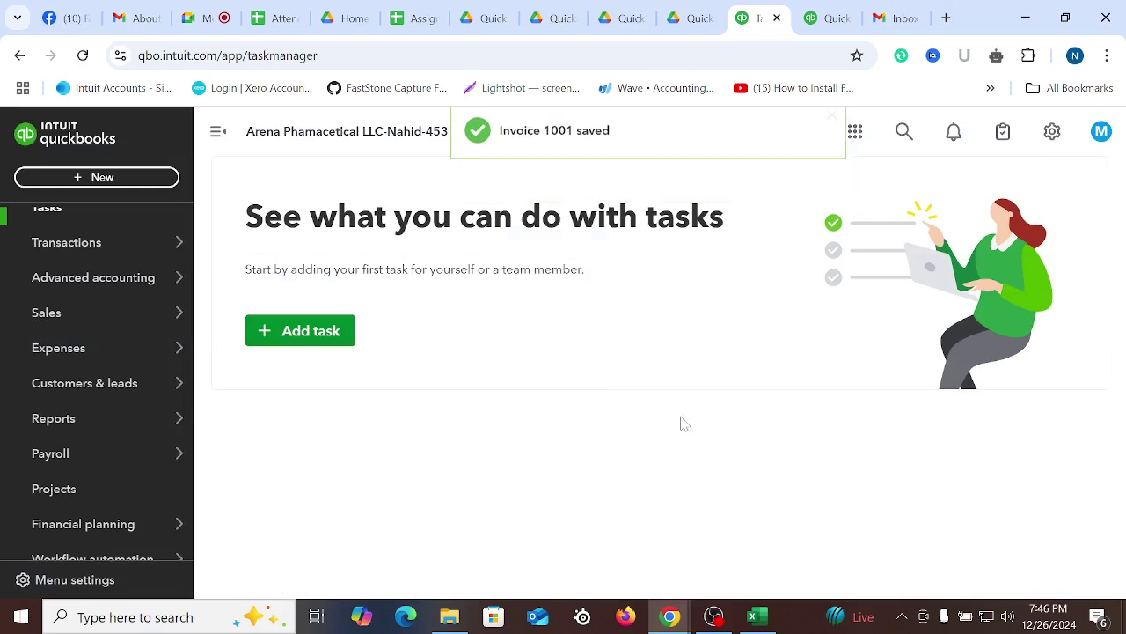
# Review the 10-Jan-2023 rest-of-the-amount entry in the Excel sheet
pyautogui.moveTo(82, 282)
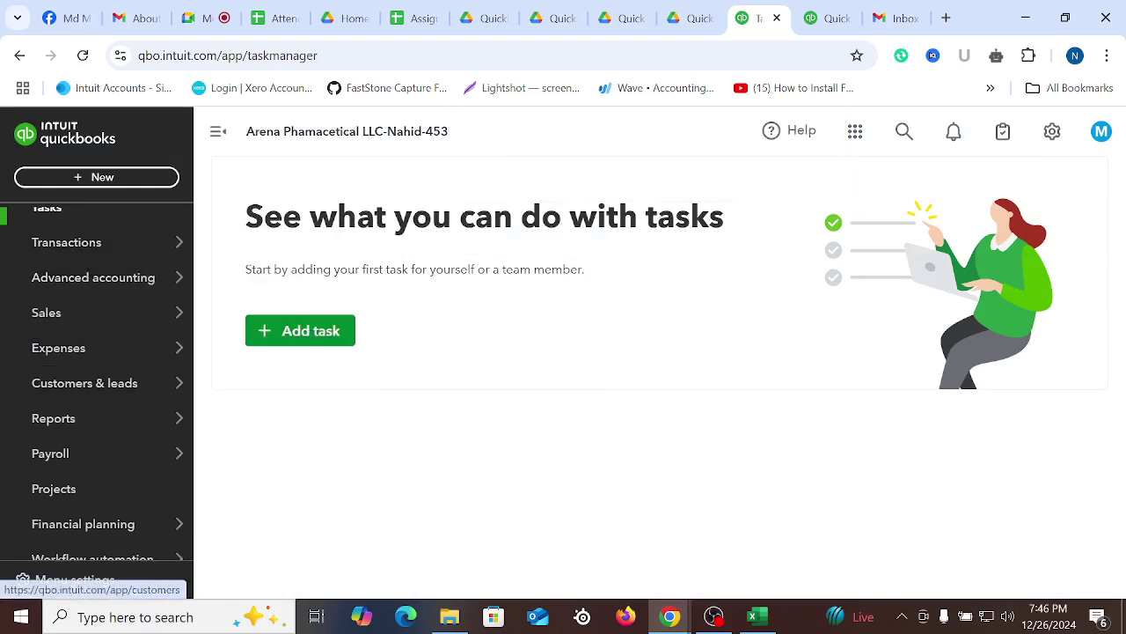
pyautogui.click(753, 616)
pyautogui.click(521, 440)
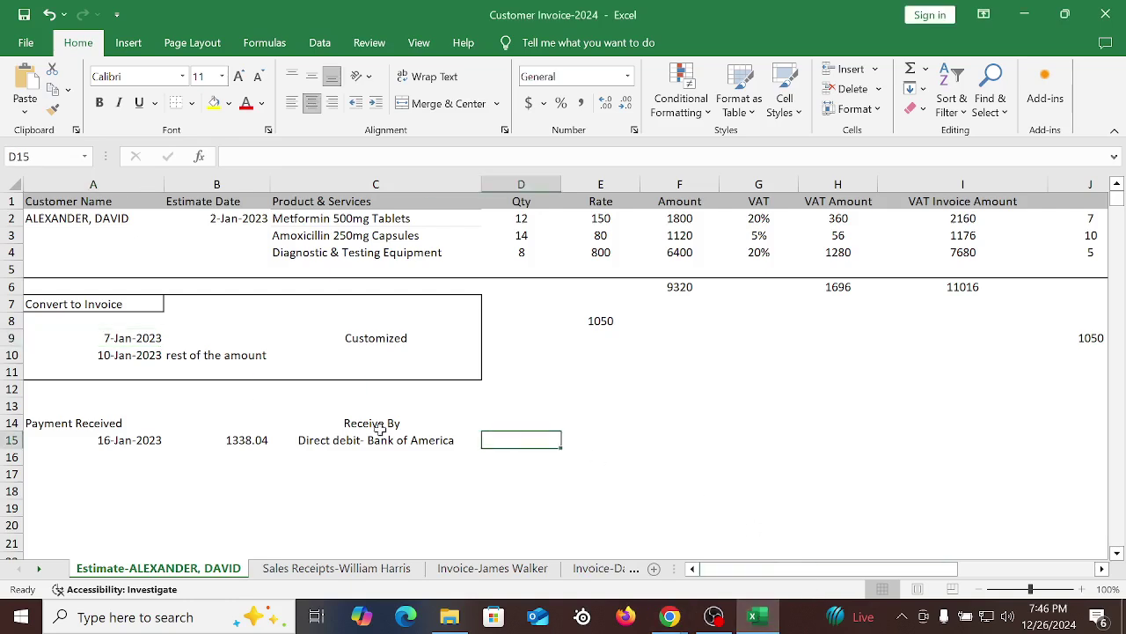
pyautogui.moveTo(105, 359); pyautogui.dragTo(248, 364)
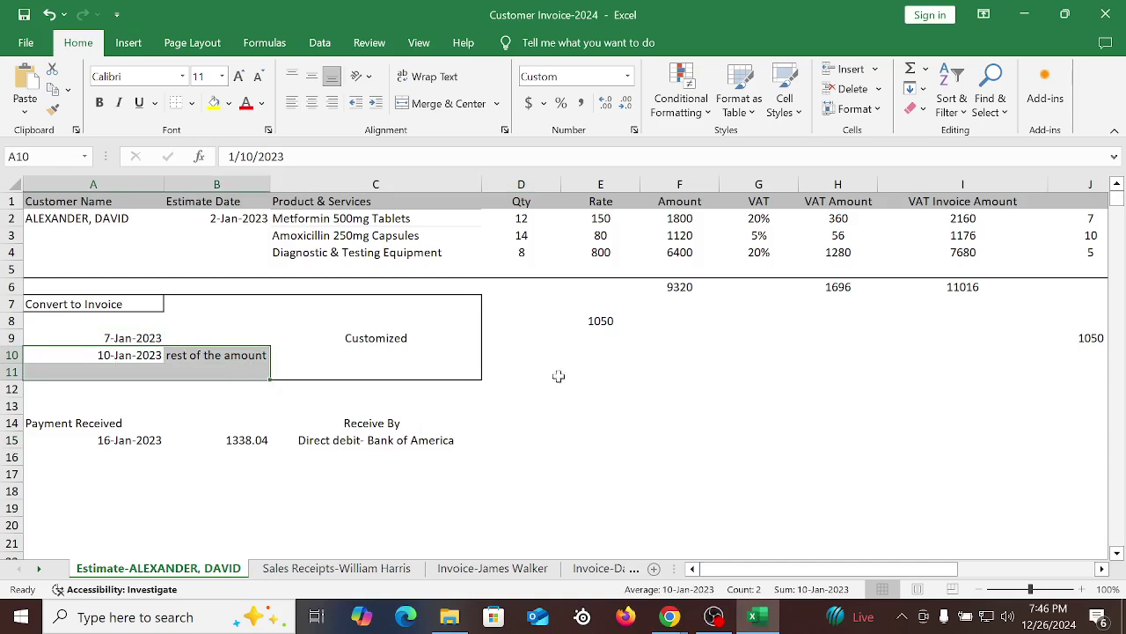
pyautogui.click(683, 374)
# Check the remaining-quantity formulas in L2:L4 (5, 4, 3) and their total, then return to QuickBooks
pyautogui.click(524, 220)
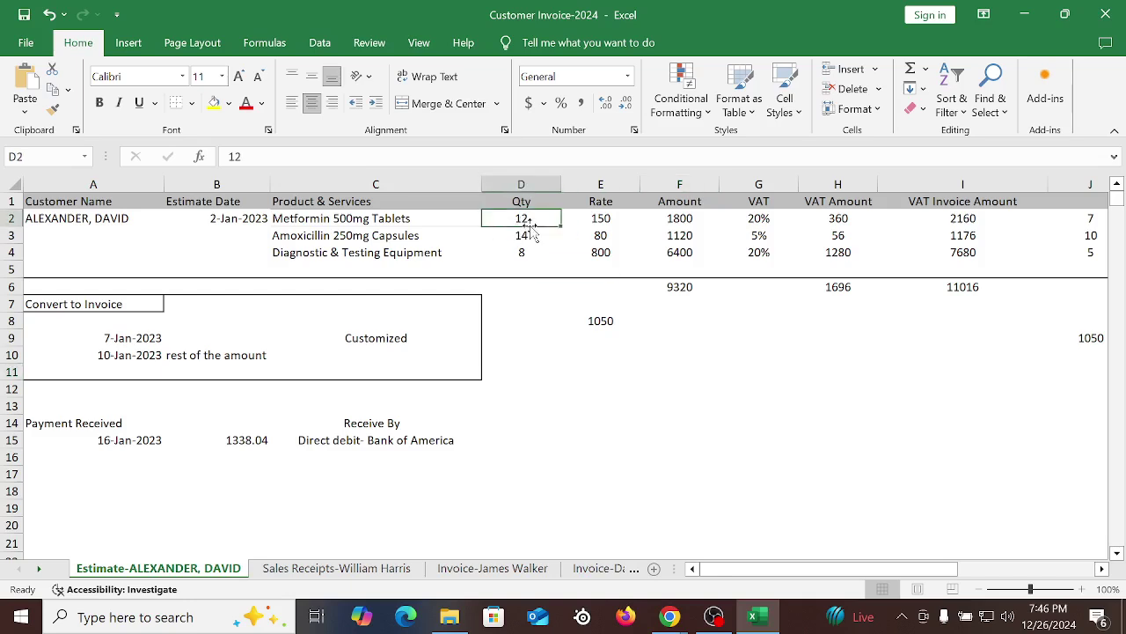
pyautogui.press('Right')
pyautogui.press('Right')
pyautogui.press('Right')
pyautogui.press('Right')
pyautogui.press('Right')
pyautogui.press('Right')
pyautogui.press('Right')
pyautogui.press('Right')
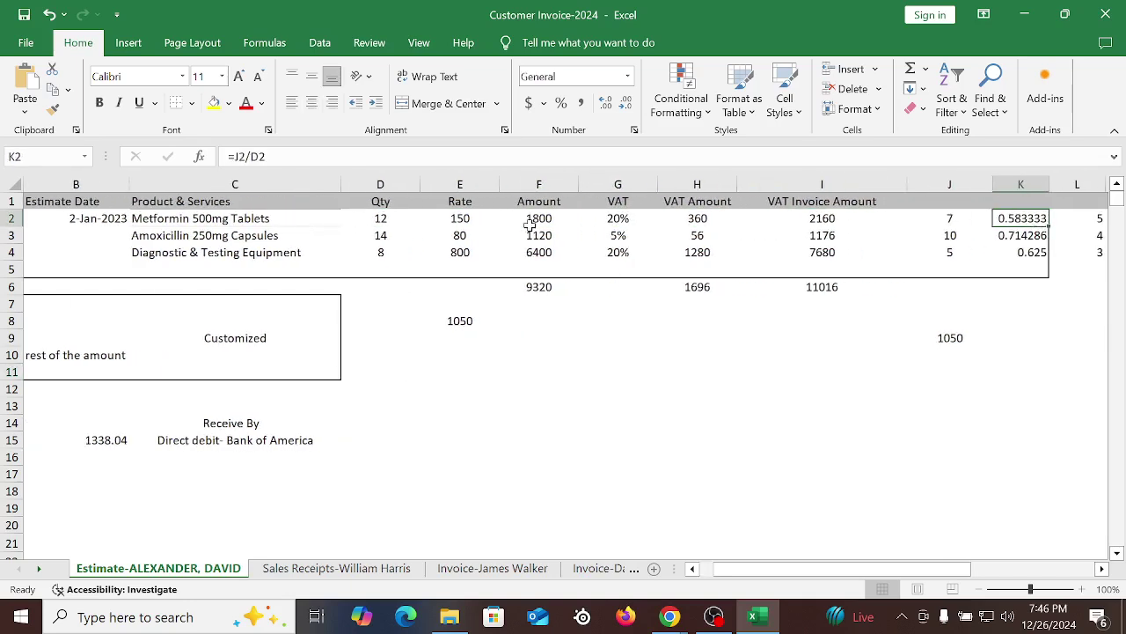
pyautogui.press('Down')
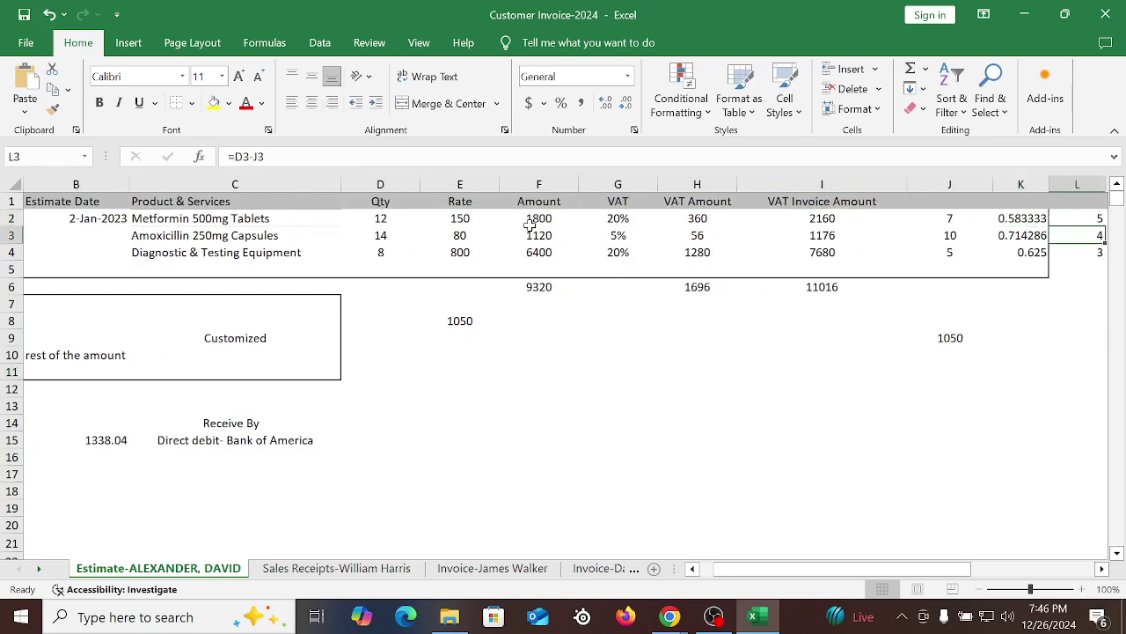
pyautogui.press('Right')
pyautogui.press('Left')
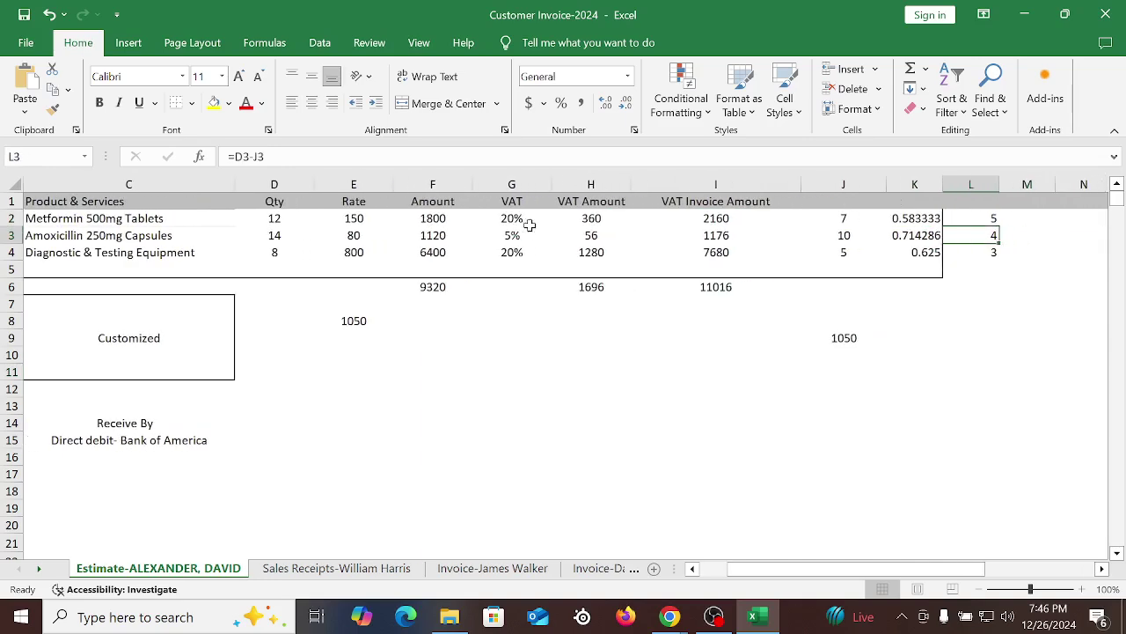
pyautogui.press('Down')
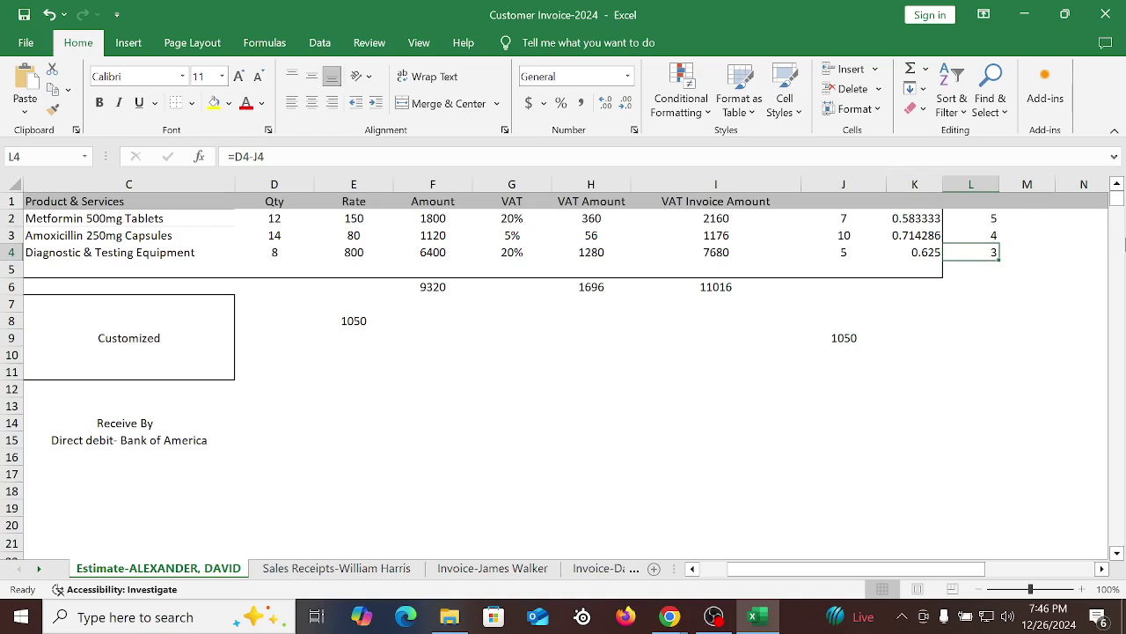
pyautogui.moveTo(999, 219); pyautogui.dragTo(985, 252)
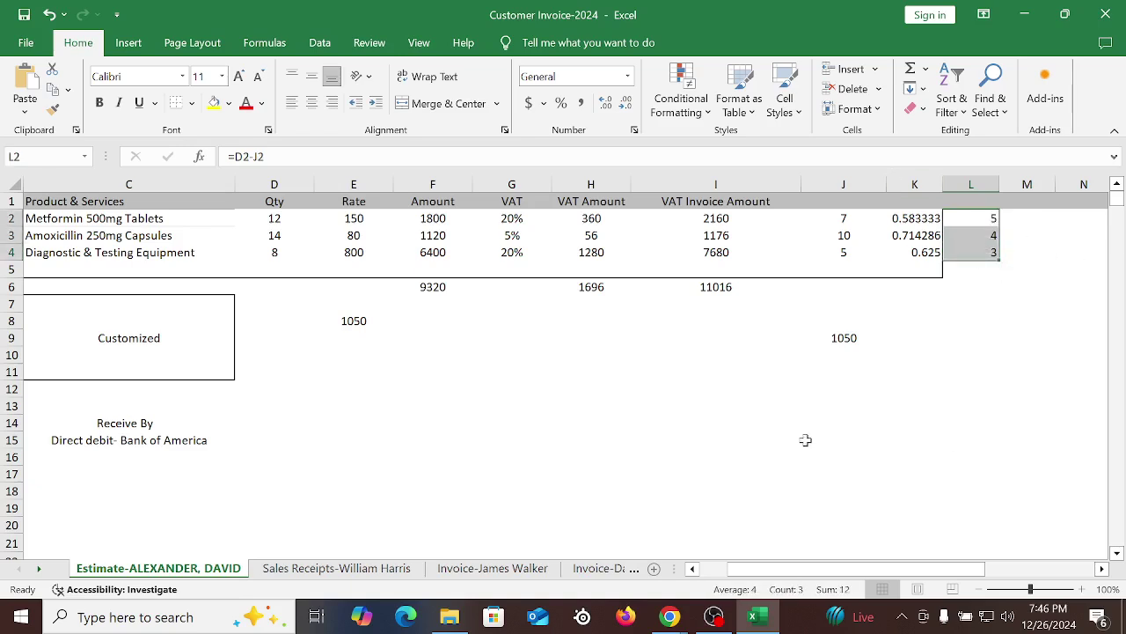
pyautogui.click(587, 444)
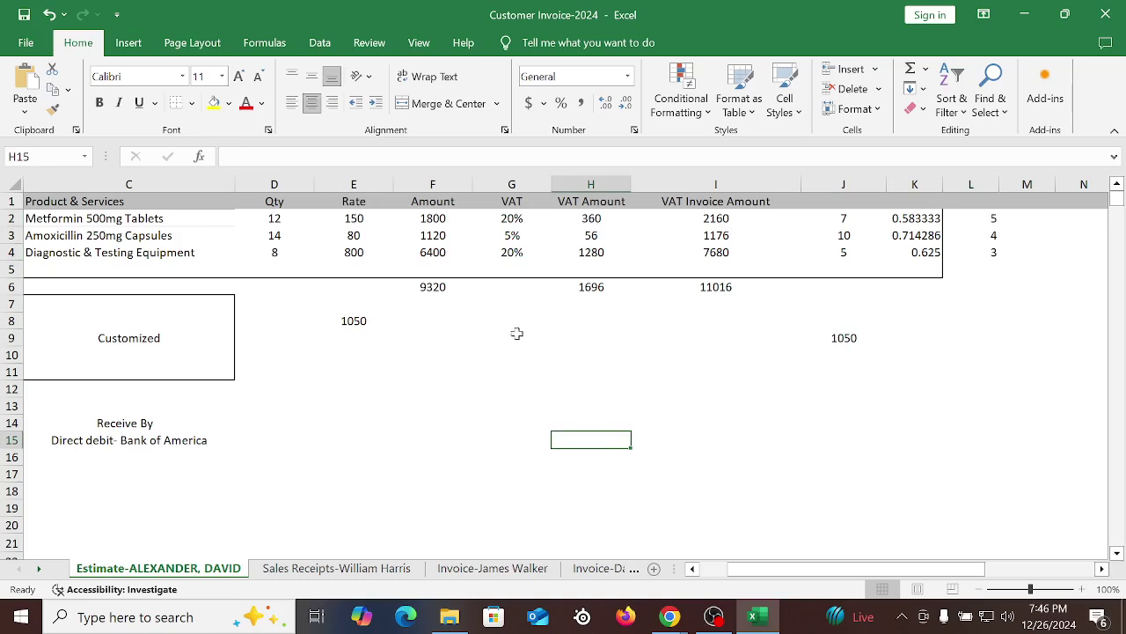
pyautogui.click(141, 350)
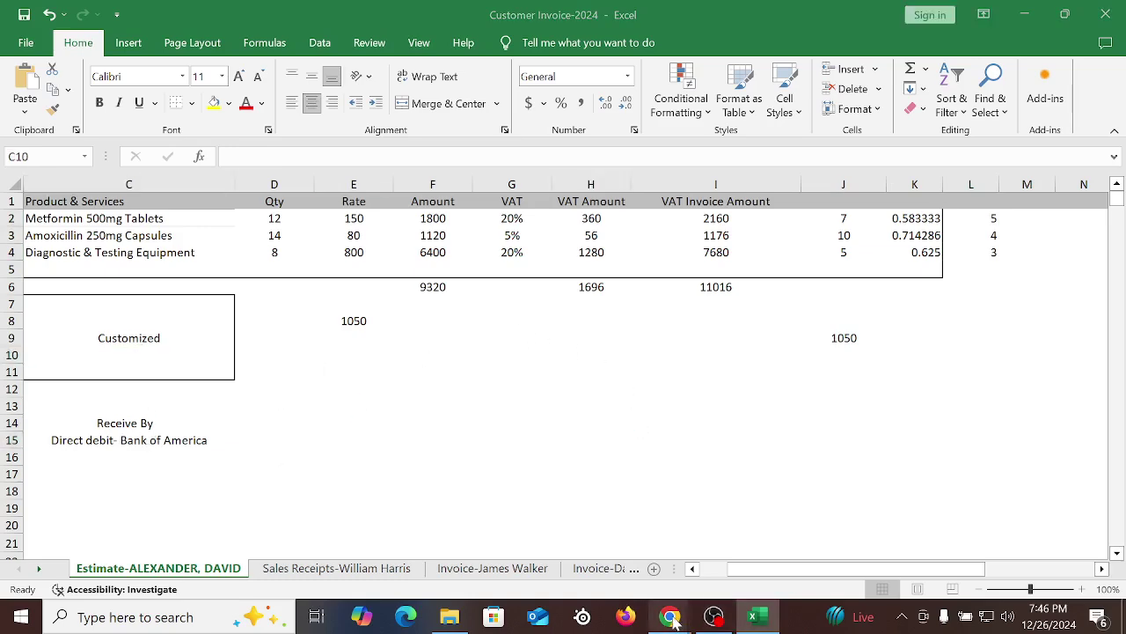
pyautogui.click(570, 563)
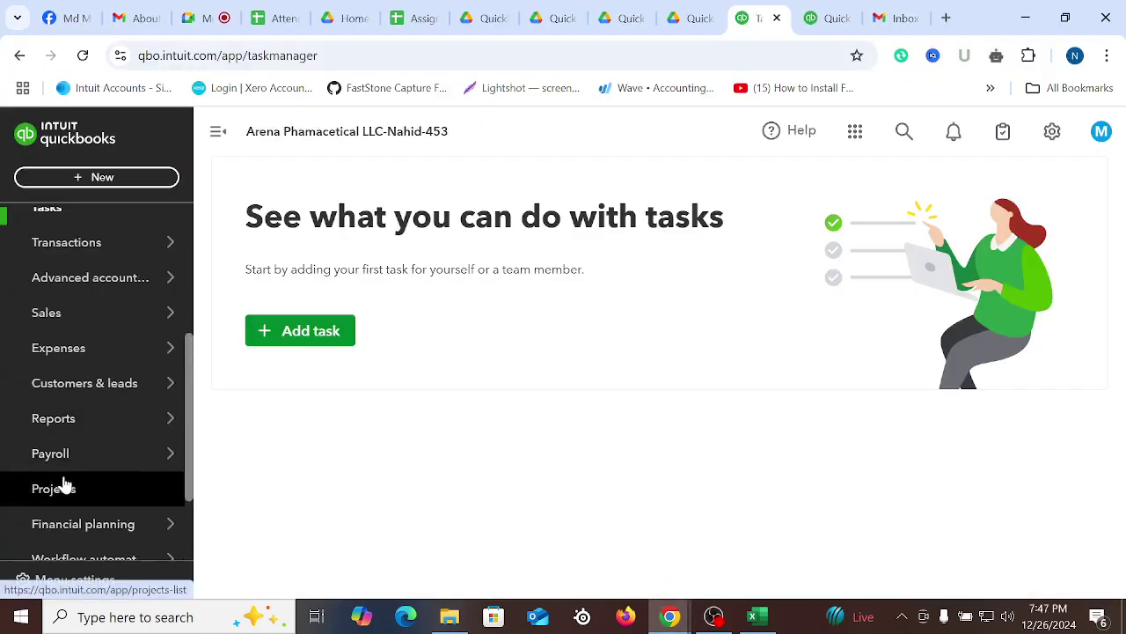
# Open invoice 1001 from the Sales search to review it, then open estimate 1001
pyautogui.moveTo(64, 440)
pyautogui.click(63, 317)
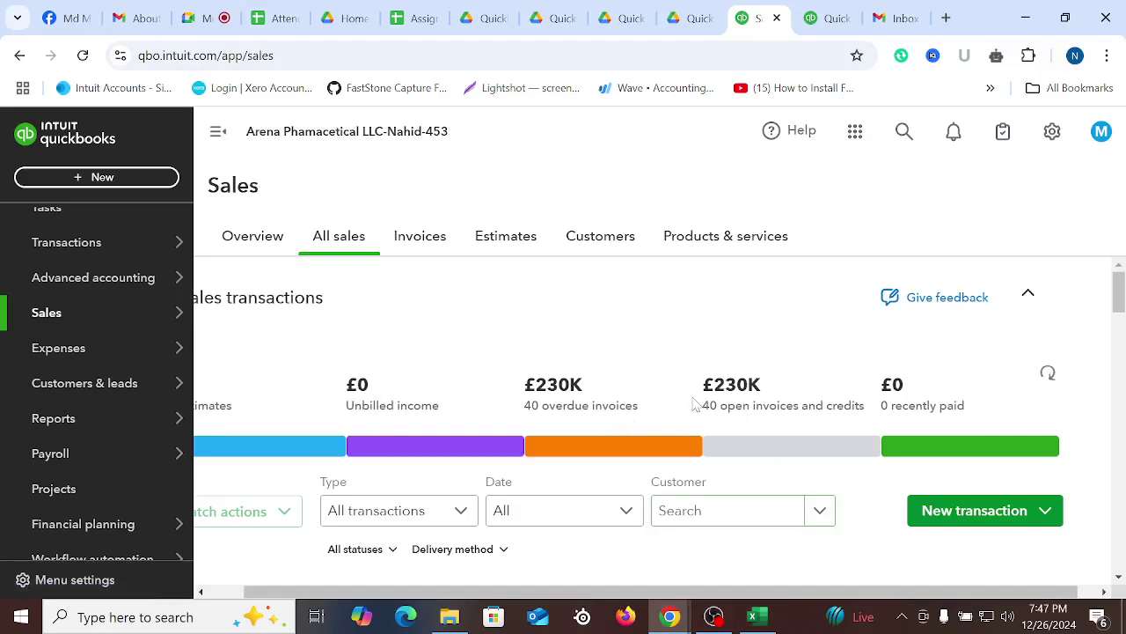
pyautogui.scroll(-4, 693, 403)
pyautogui.scroll(3, 694, 407)
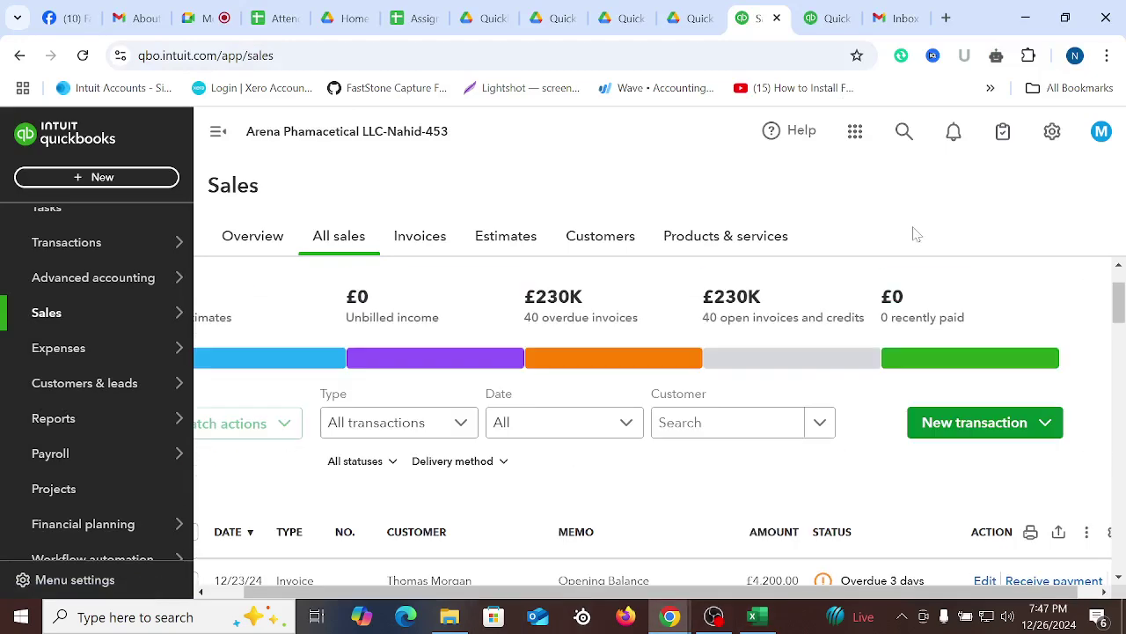
pyautogui.click(905, 131)
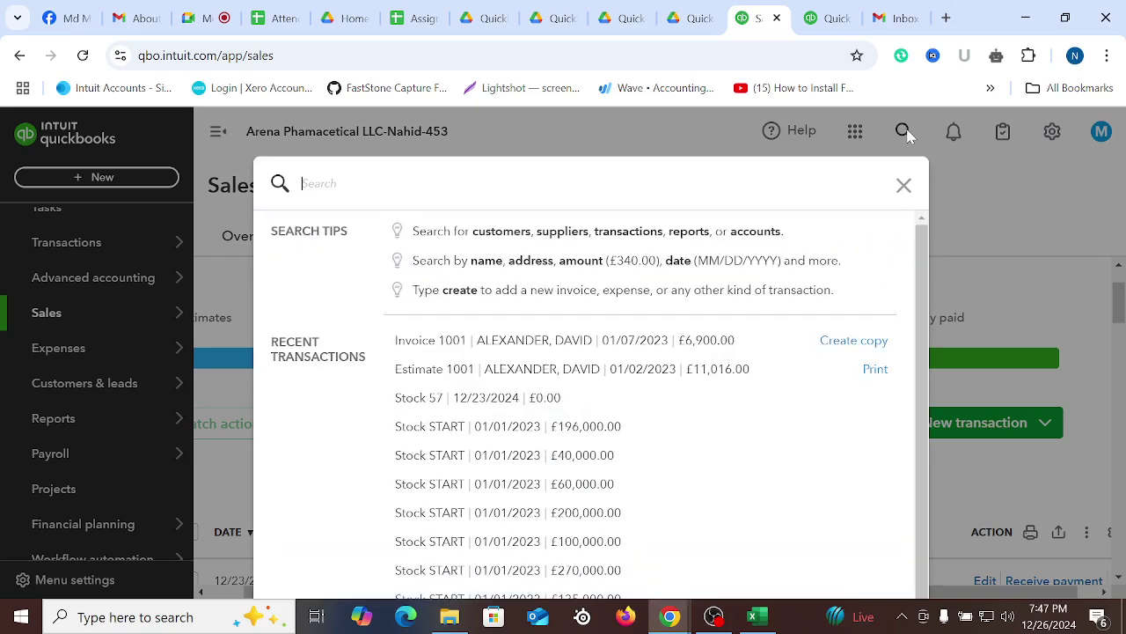
pyautogui.click(513, 350)
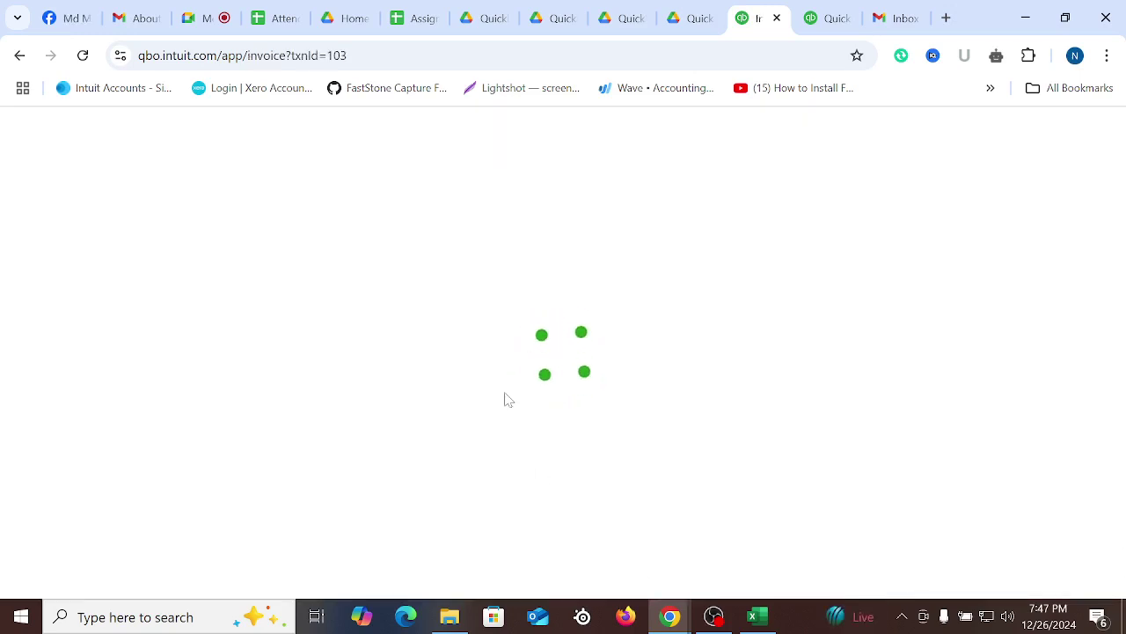
pyautogui.scroll(-5, 746, 358)
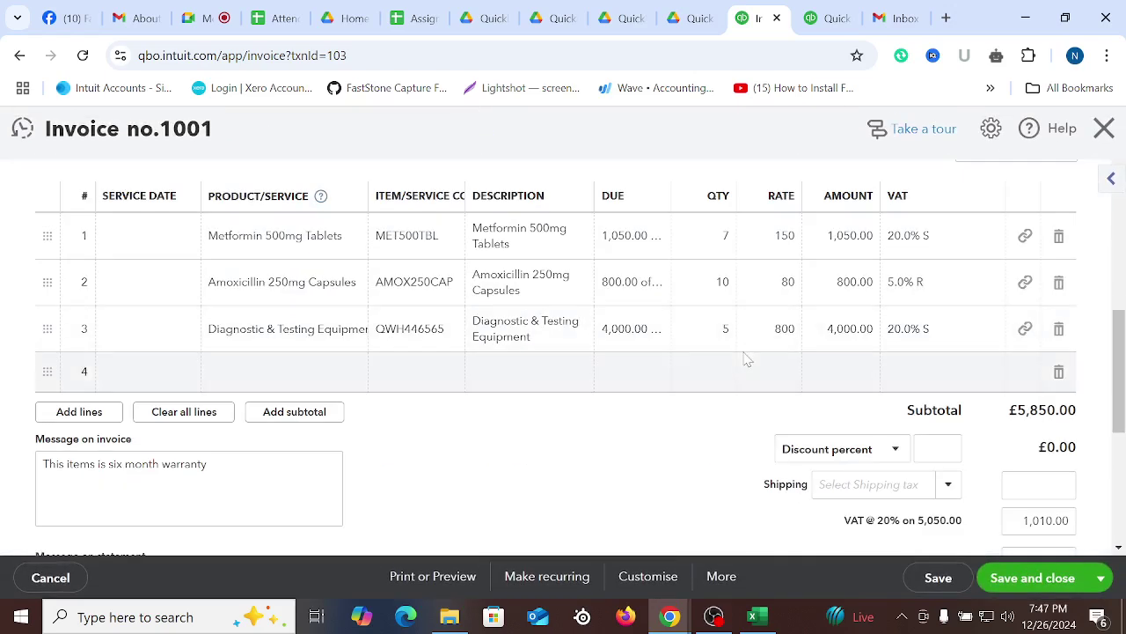
pyautogui.scroll(5, 818, 377)
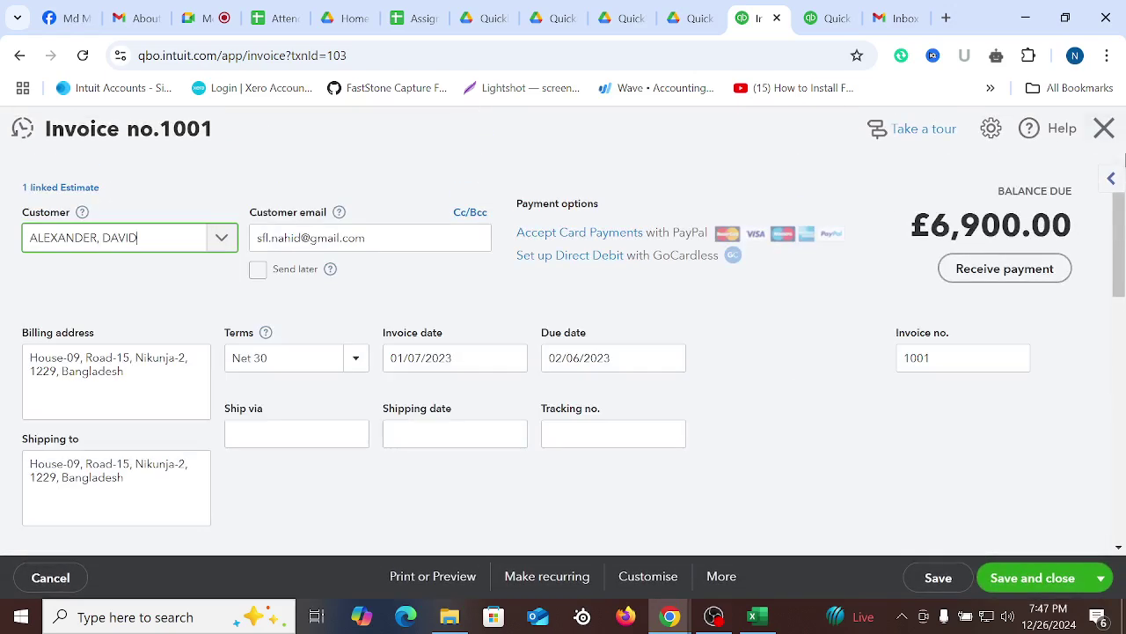
pyautogui.click(1104, 132)
pyautogui.click(904, 131)
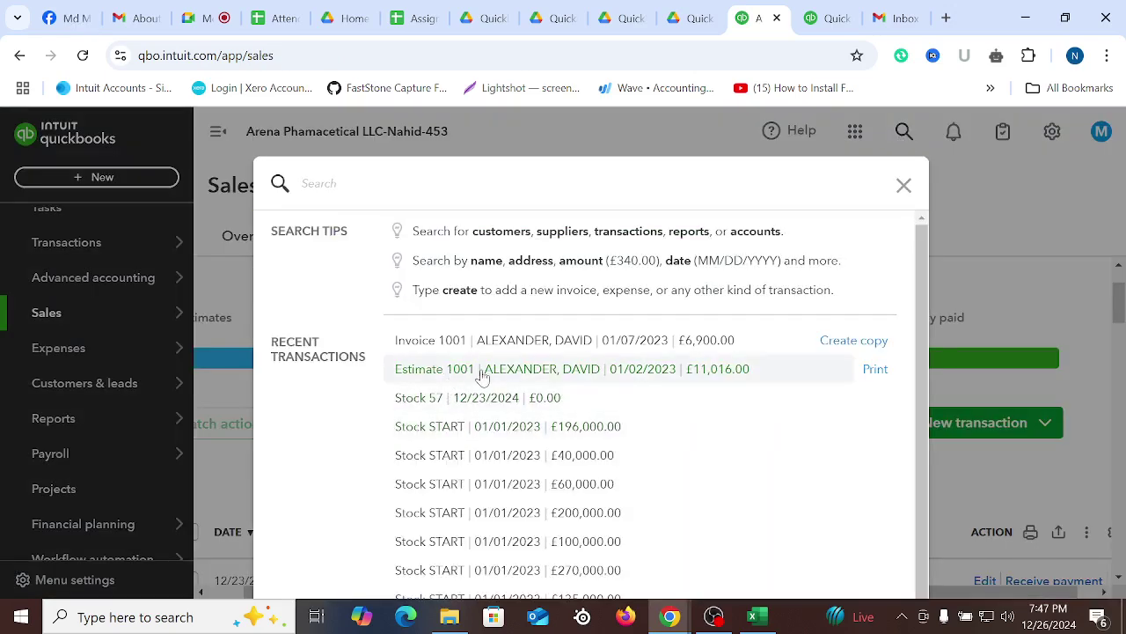
pyautogui.click(481, 371)
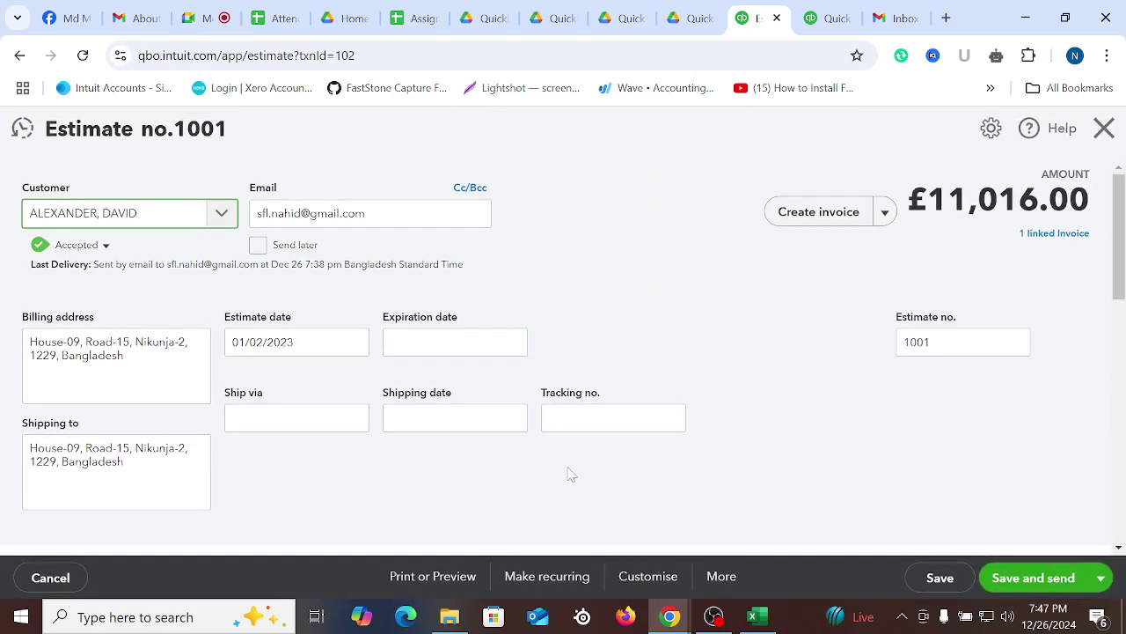
# Choose 'Remaining total of all lines = £3,470.00' and create invoice 1002 from estimate 1001
pyautogui.scroll(-7, 884, 343)
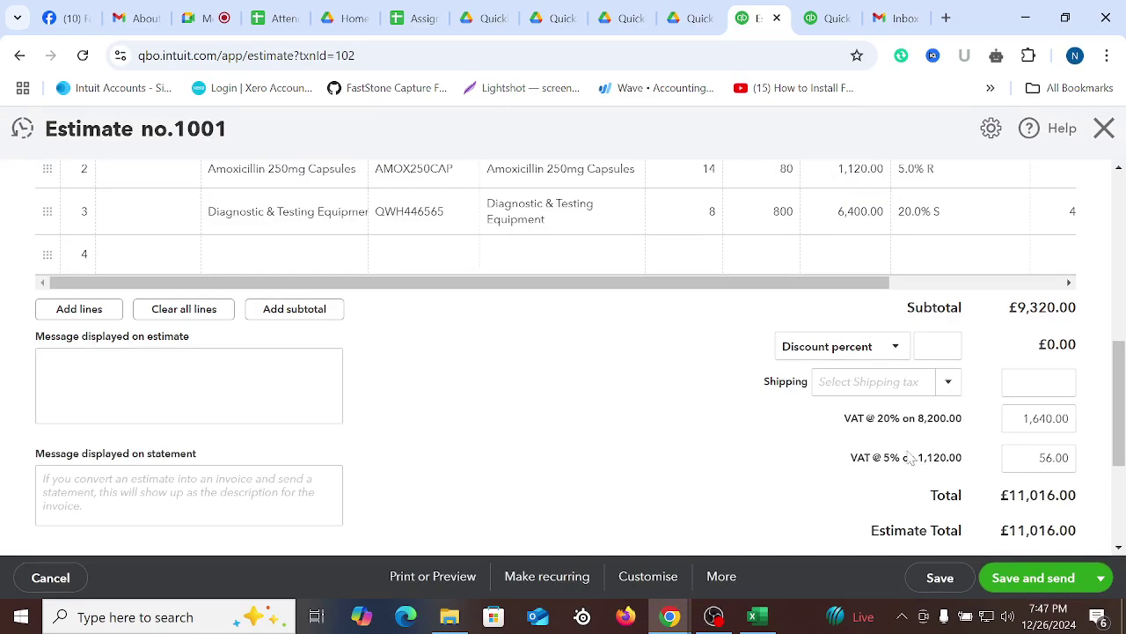
pyautogui.scroll(6, 884, 396)
pyautogui.scroll(2, 918, 284)
pyautogui.click(823, 211)
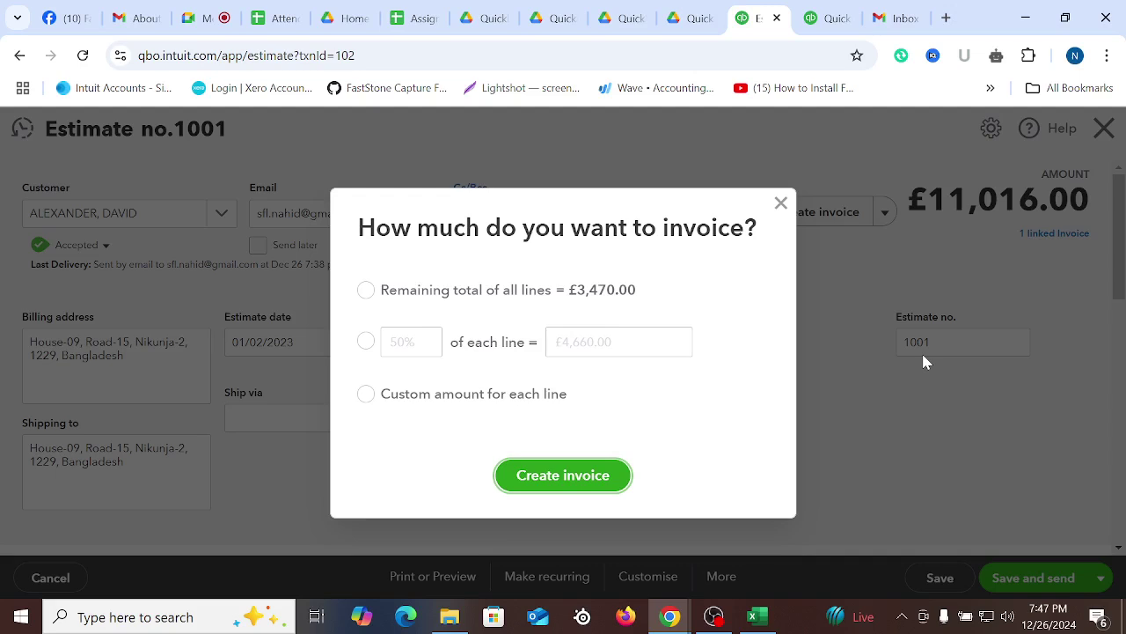
pyautogui.click(393, 290)
pyautogui.click(369, 291)
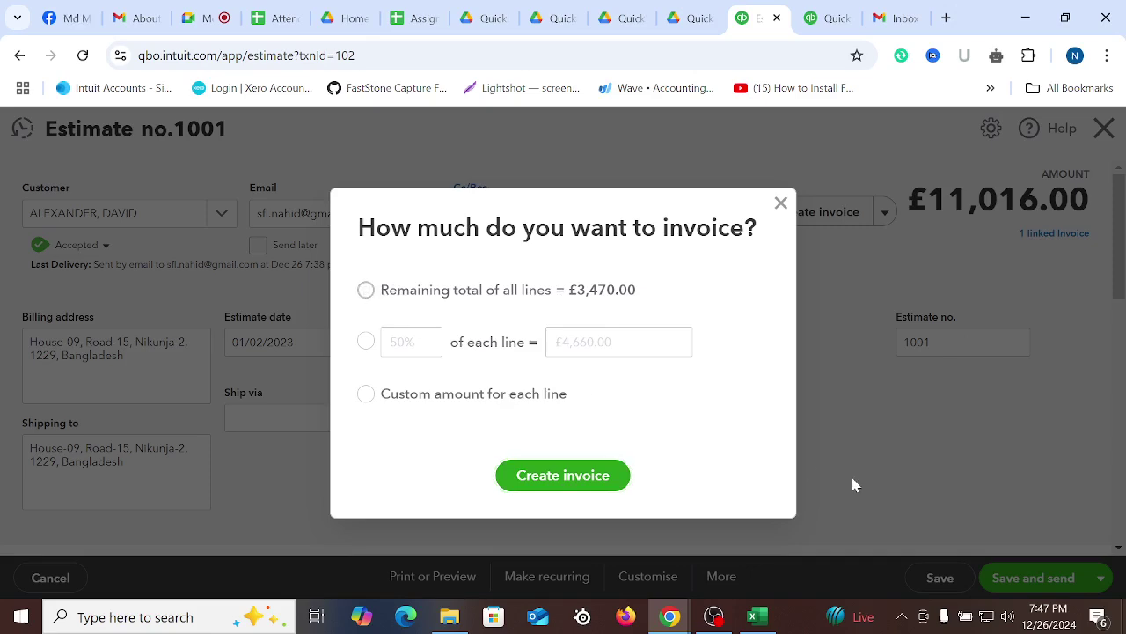
pyautogui.click(365, 292)
pyautogui.click(566, 491)
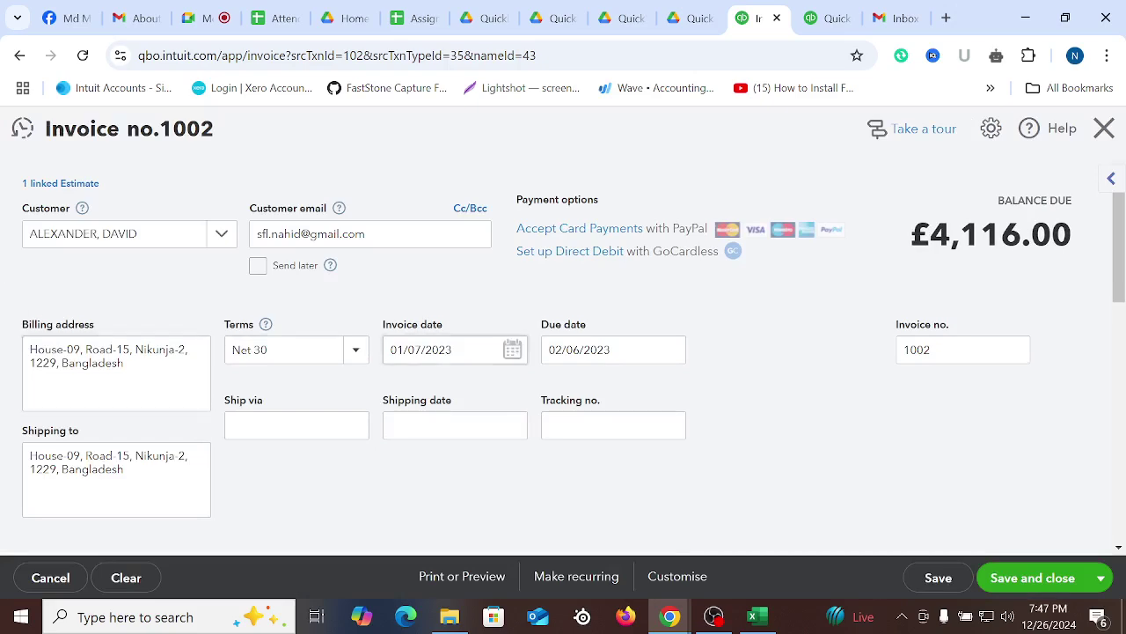
# Pick 10 January 2023 as invoice 1002's date and delete the blank fourth line
pyautogui.scroll(-1, 492, 350)
pyautogui.click(511, 264)
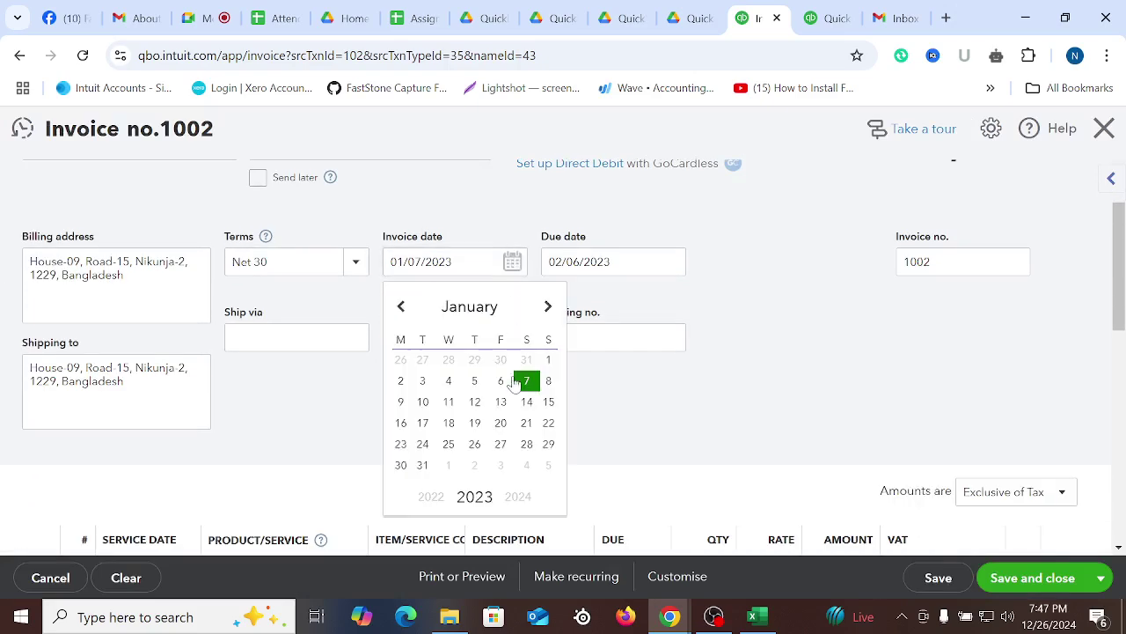
pyautogui.click(427, 412)
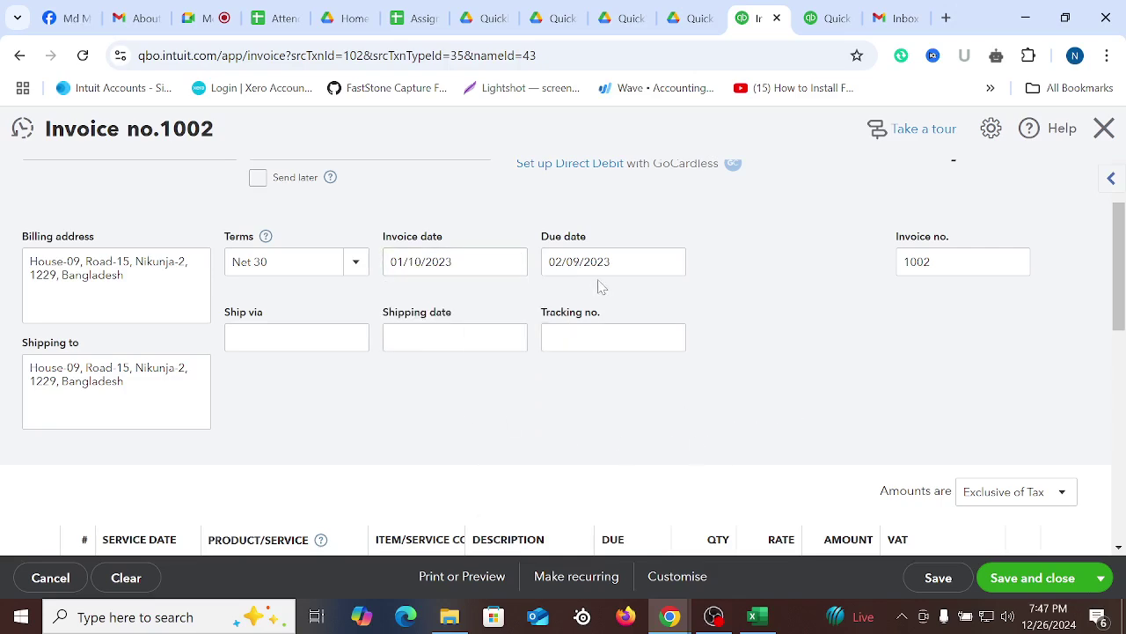
pyautogui.scroll(-3, 727, 396)
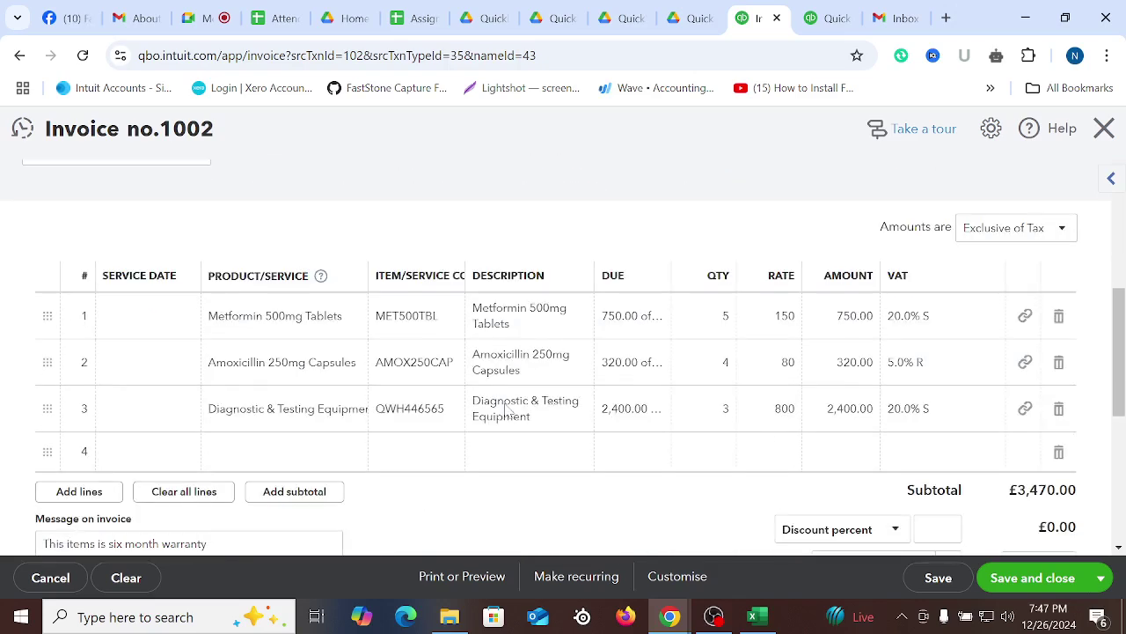
pyautogui.click(1059, 453)
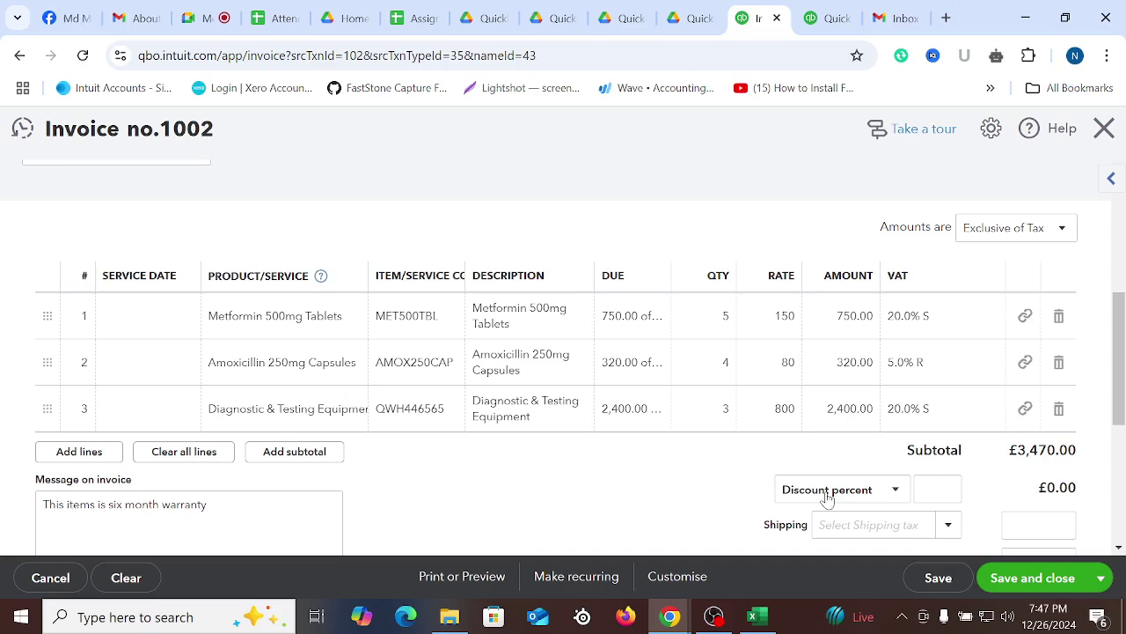
# Check whether line 1's Due is an amount or a percent, leaving it unchanged
pyautogui.click(711, 327)
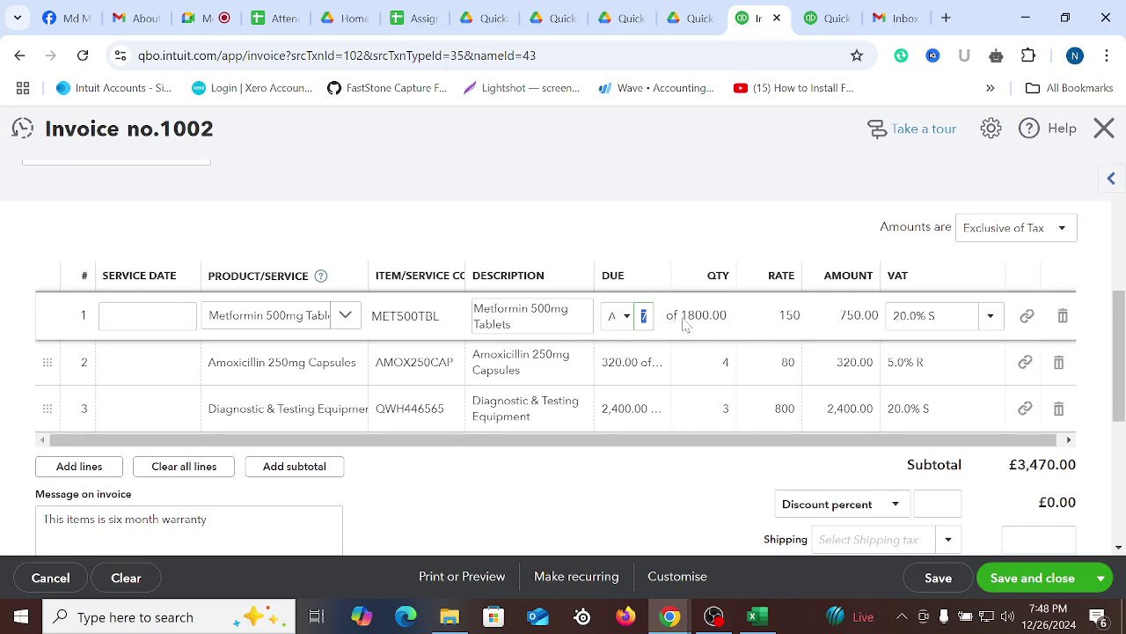
pyautogui.click(623, 316)
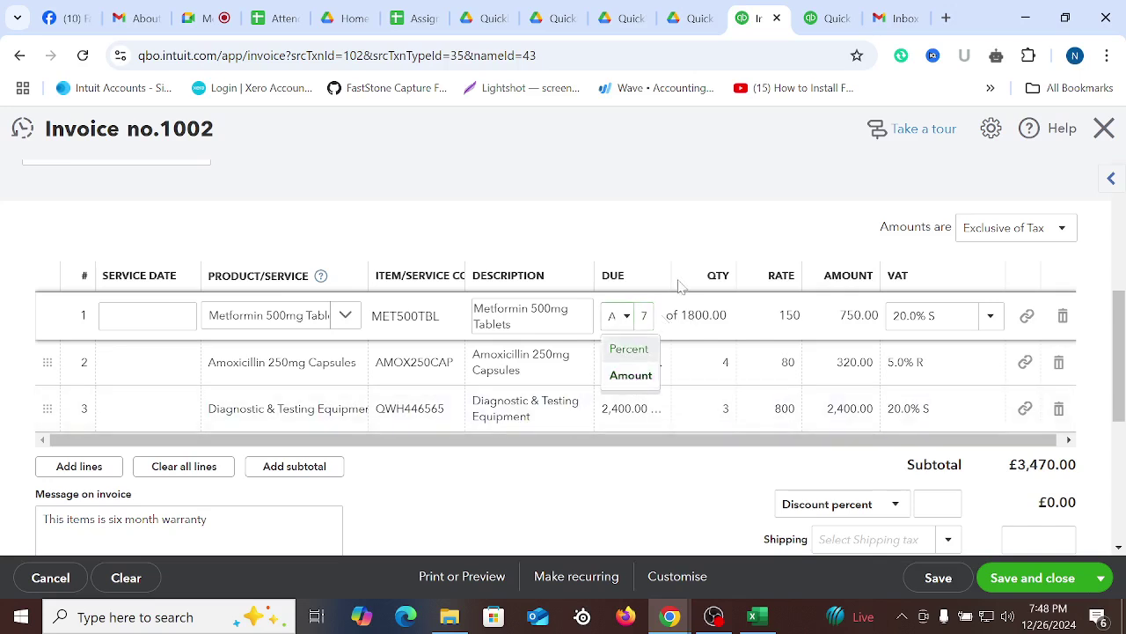
pyautogui.click(631, 374)
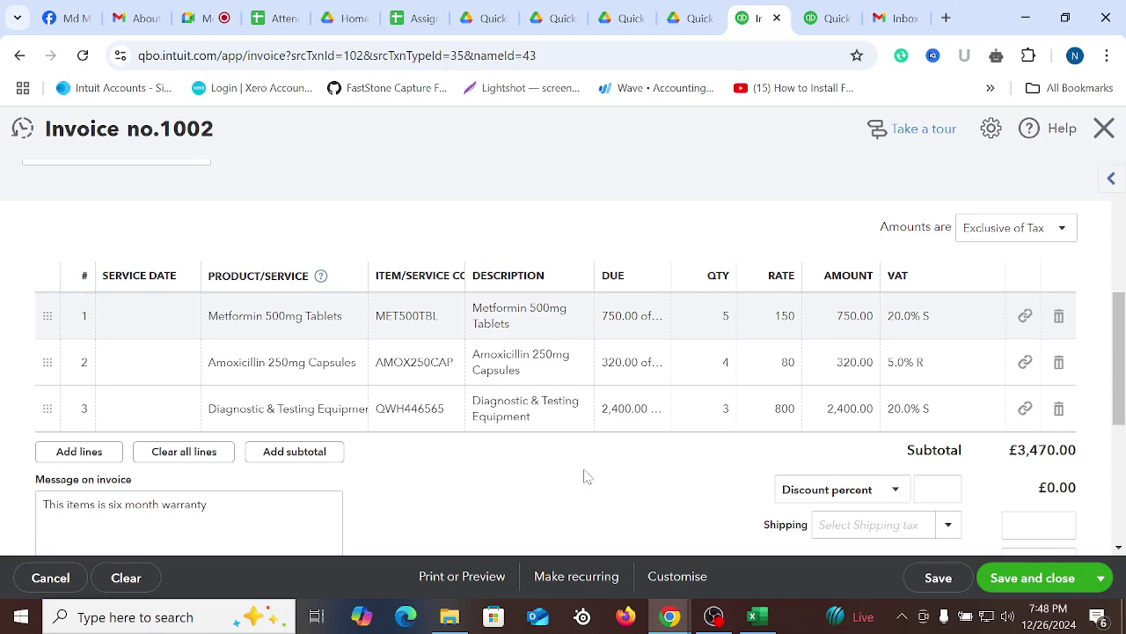
pyautogui.scroll(-1, 616, 436)
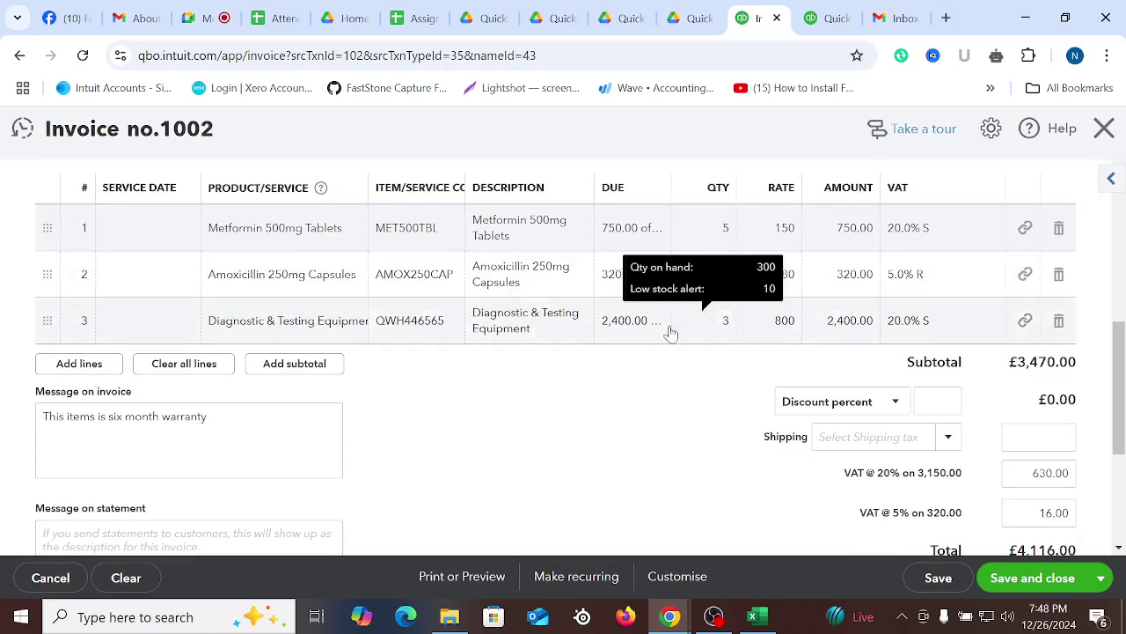
pyautogui.scroll(1, 651, 339)
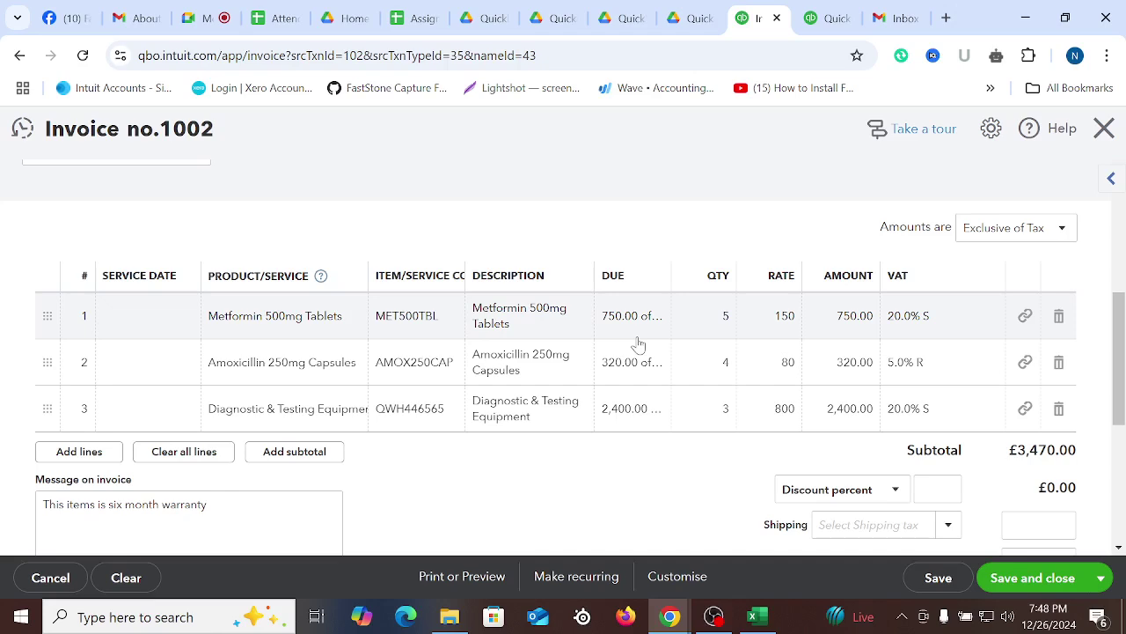
# Save invoice 1002 (£4,116.00 with VAT) with Ctrl+Alt+D and return to the Sales list
pyautogui.scroll(-5, 968, 501)
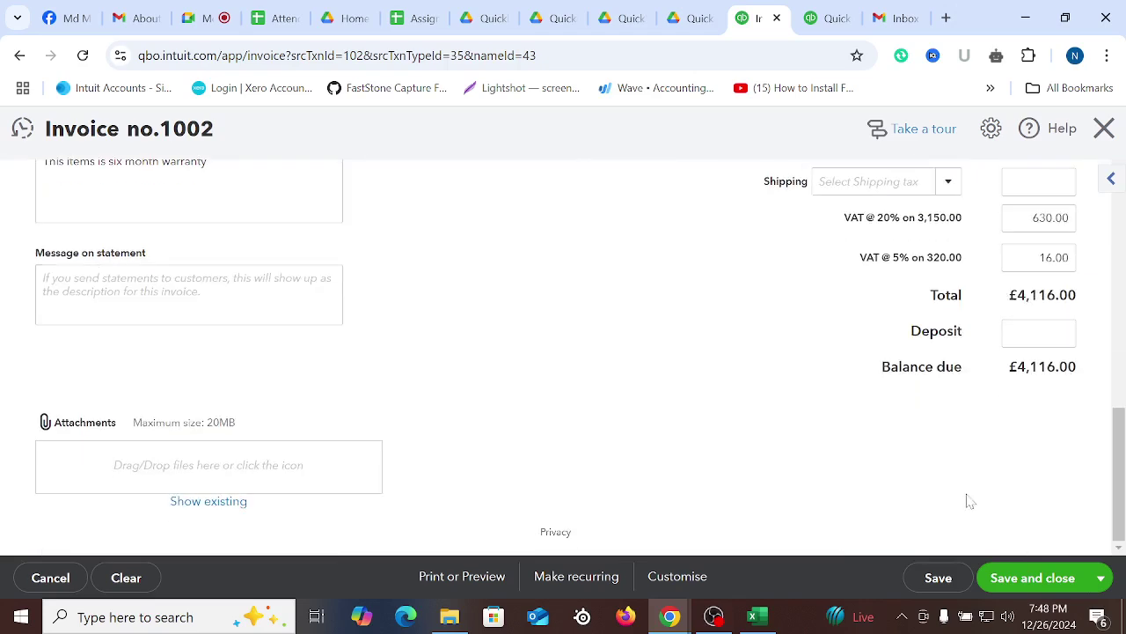
pyautogui.scroll(8, 744, 470)
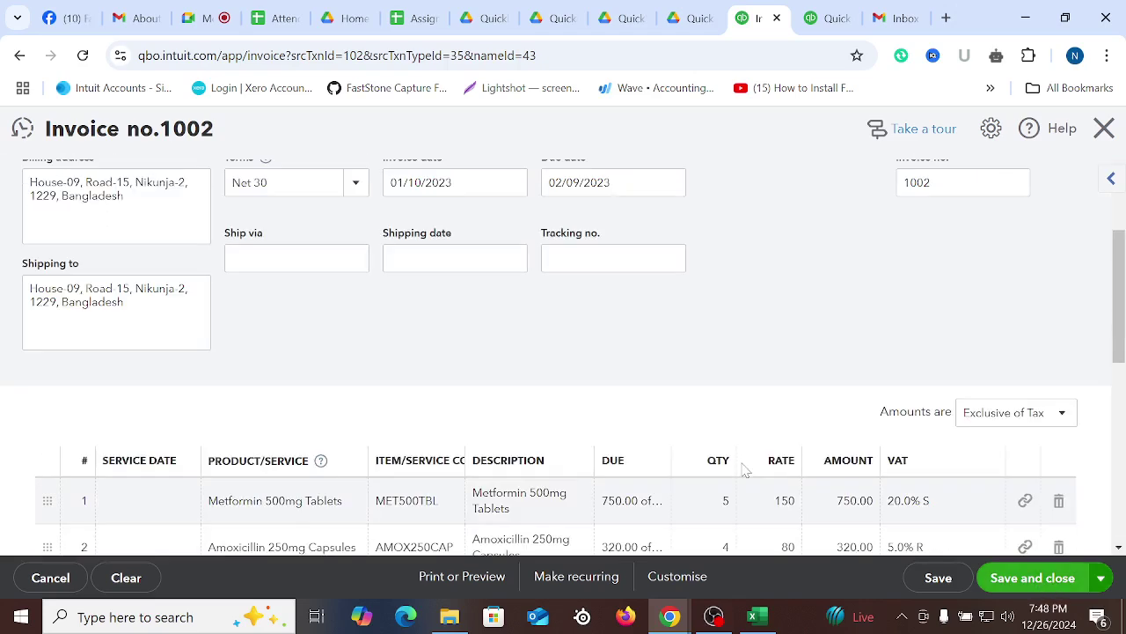
pyautogui.hotkey('ctrl', 'alt', 'd')
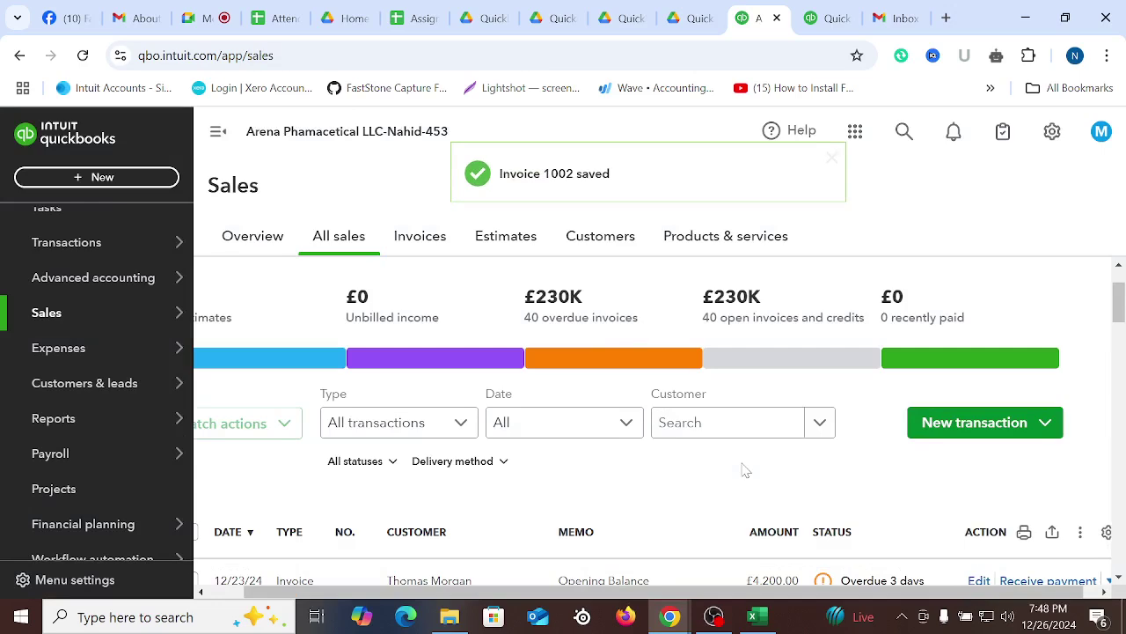
# Open the Customers list and go to the customer's detail page
pyautogui.scroll(-5, 733, 460)
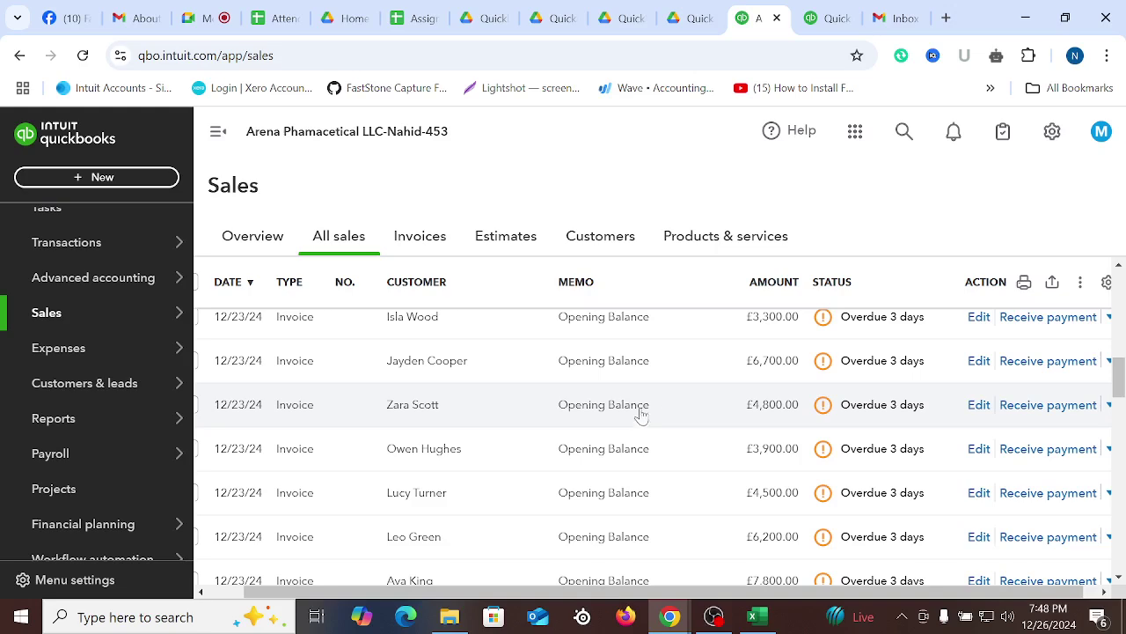
pyautogui.scroll(1, 641, 410)
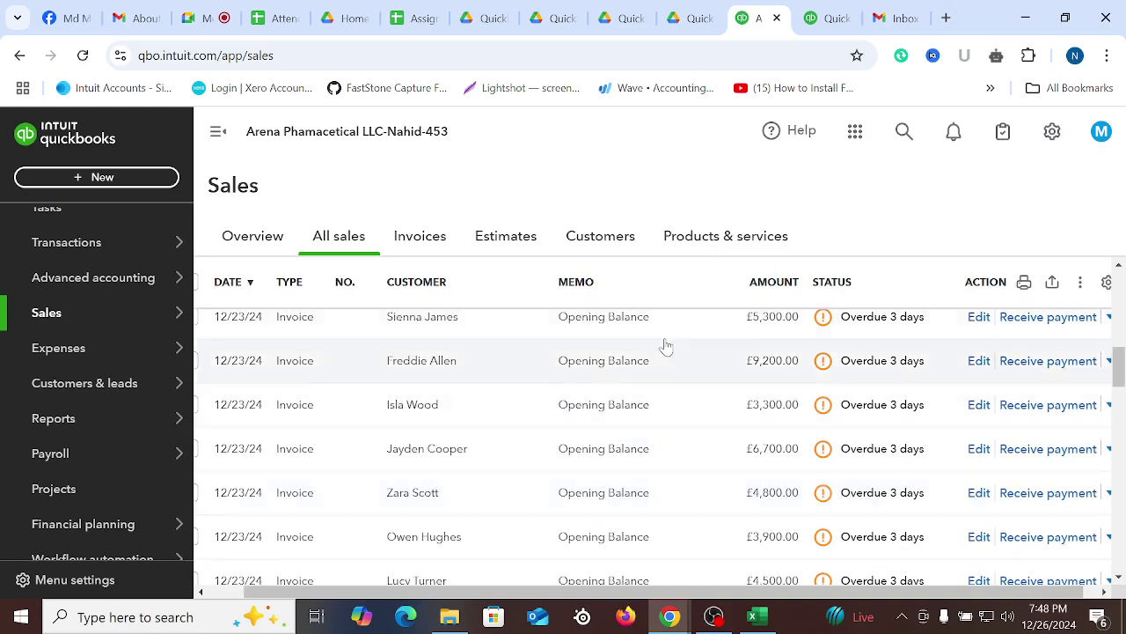
pyautogui.click(595, 241)
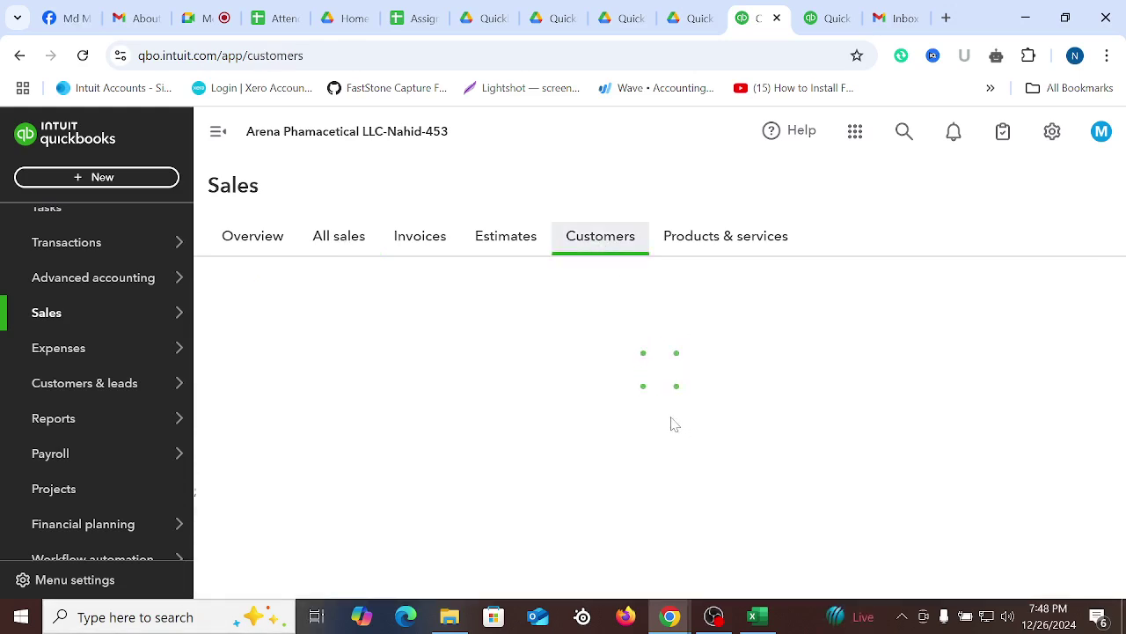
pyautogui.scroll(-2, 517, 474)
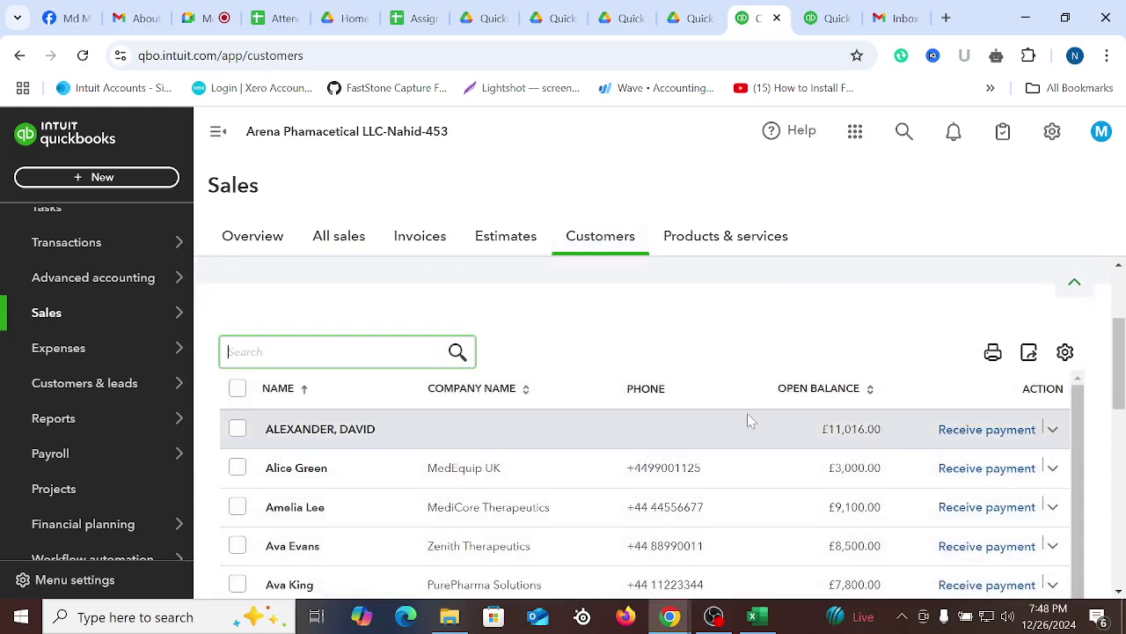
pyautogui.click(360, 431)
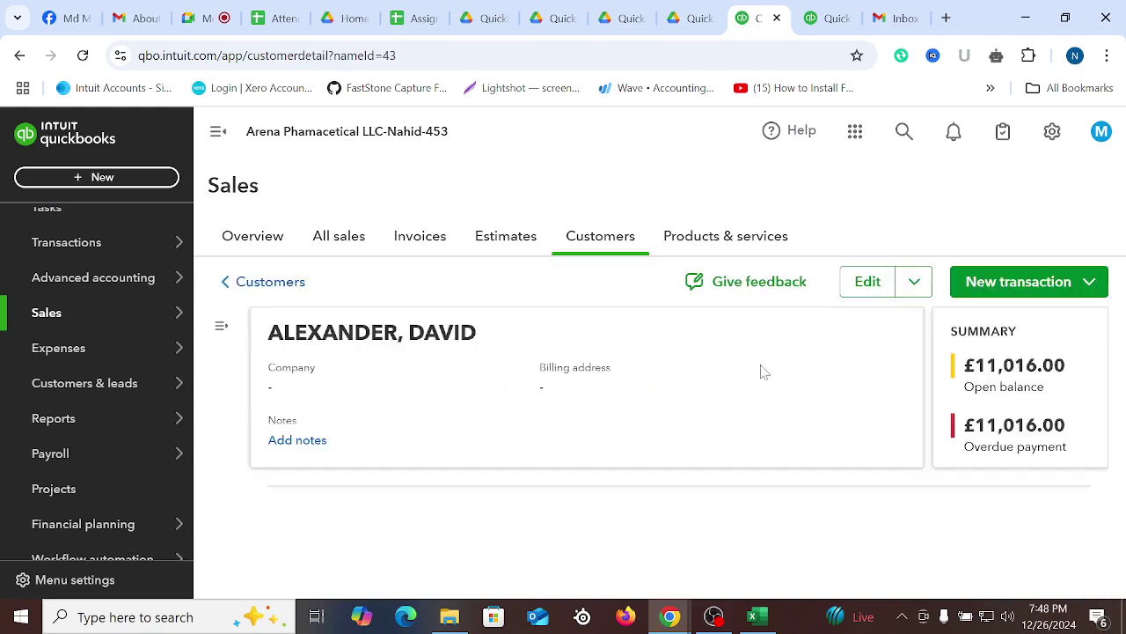
# Scroll to the Transaction List showing overdue invoices 1002 (£4,116.00) and 1001 (£6,900.00)
pyautogui.scroll(-5, 748, 414)
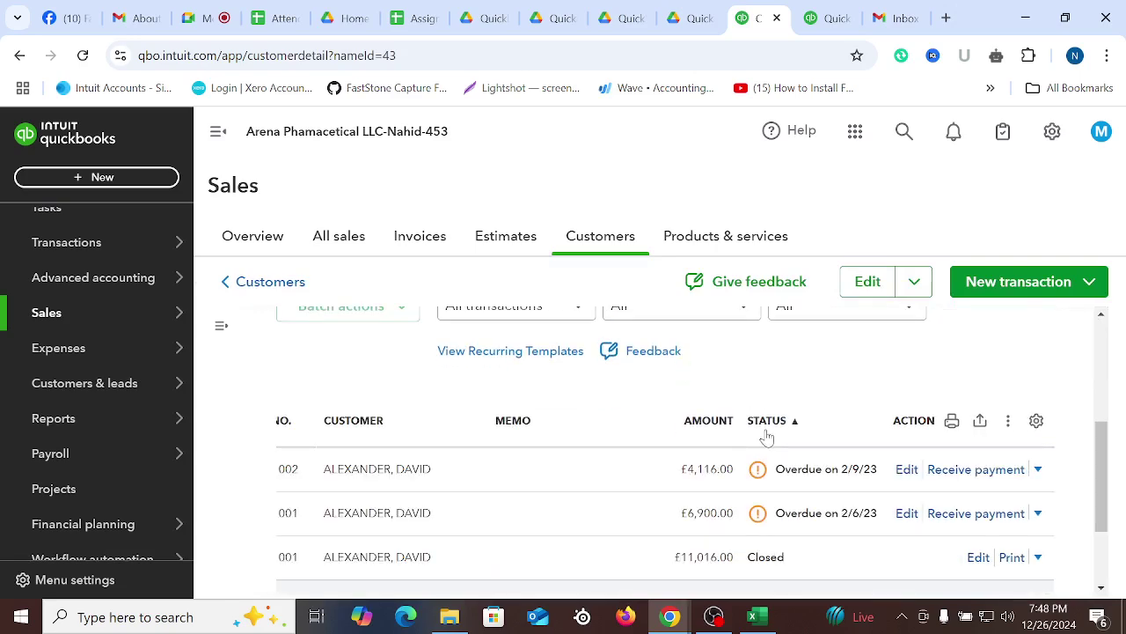
pyautogui.scroll(4, 444, 410)
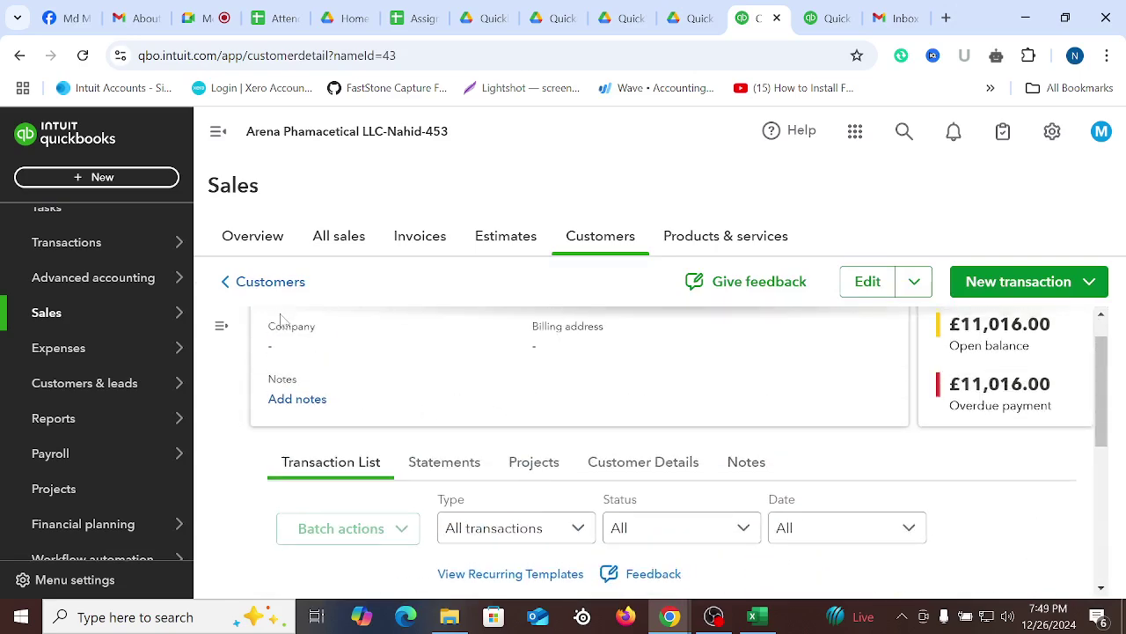
pyautogui.scroll(1, 317, 356)
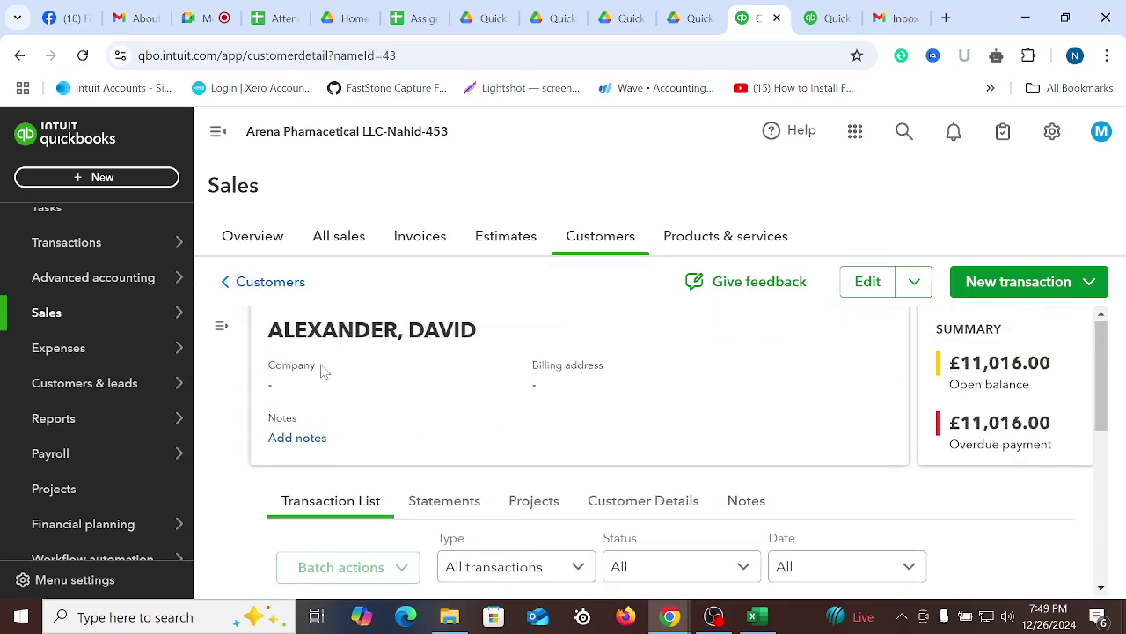
pyautogui.click(225, 329)
pyautogui.click(405, 322)
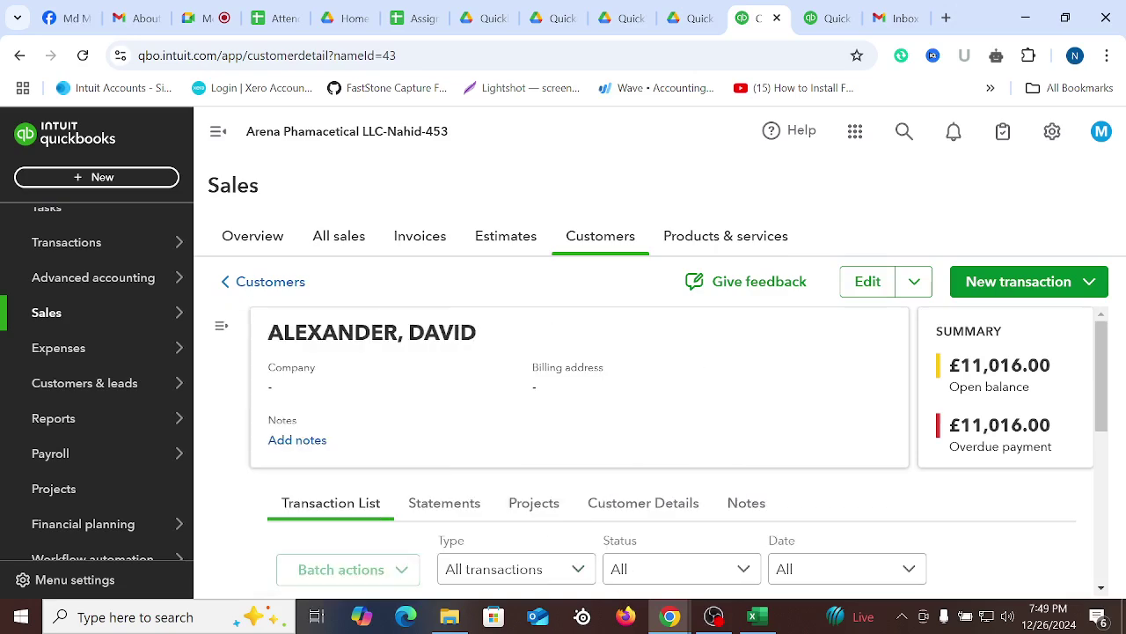
pyautogui.scroll(-5, 698, 413)
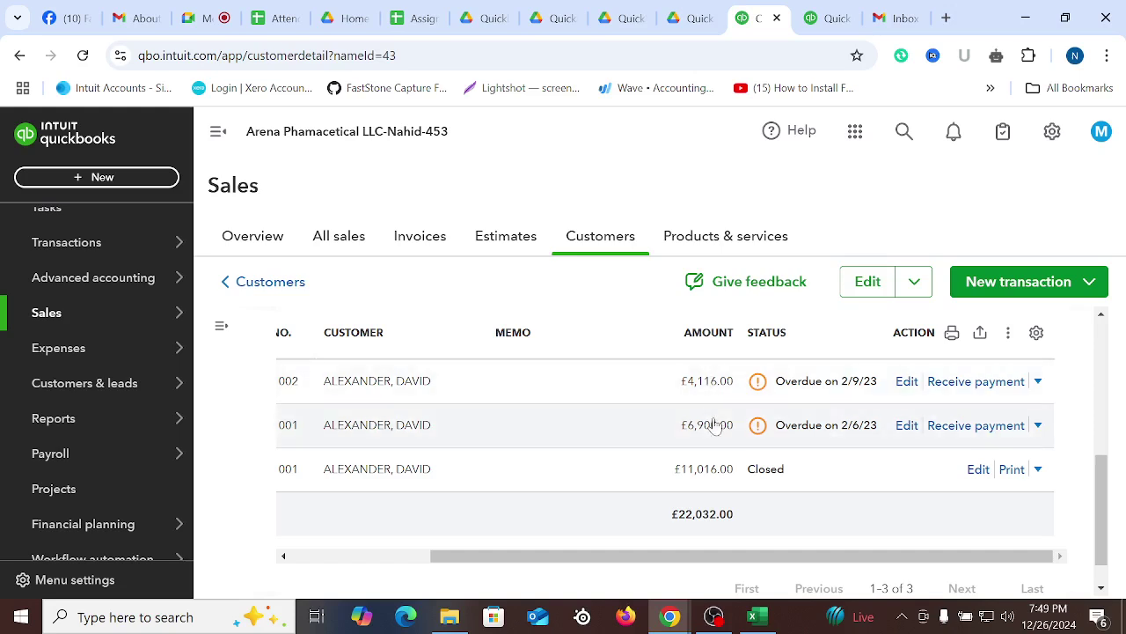
pyautogui.moveTo(772, 559); pyautogui.dragTo(526, 574)
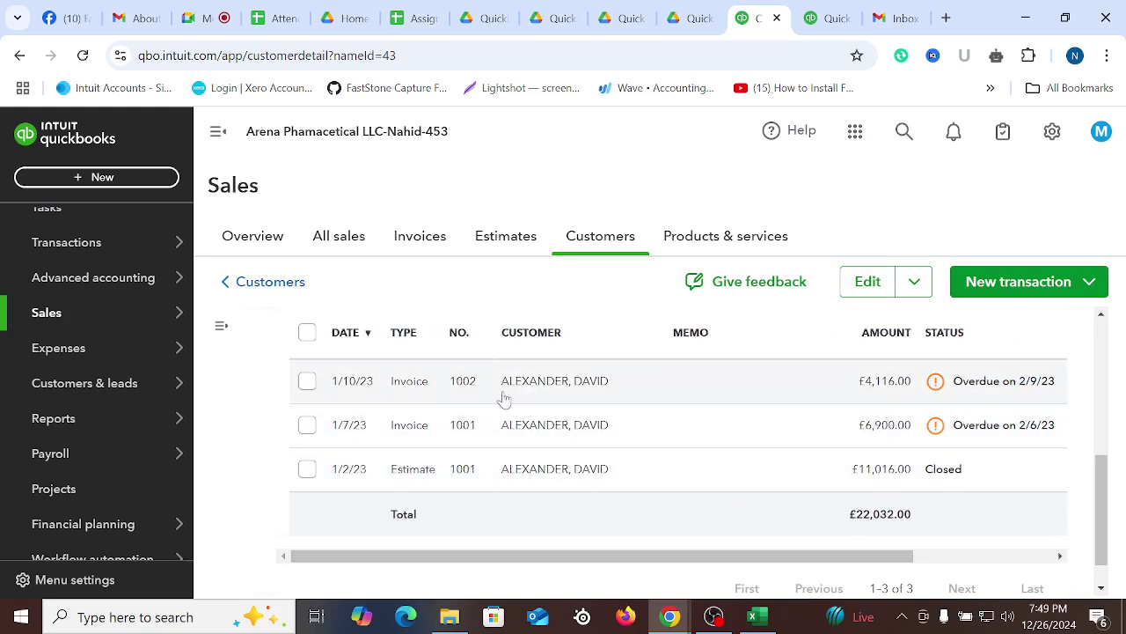
pyautogui.moveTo(613, 563); pyautogui.dragTo(946, 558)
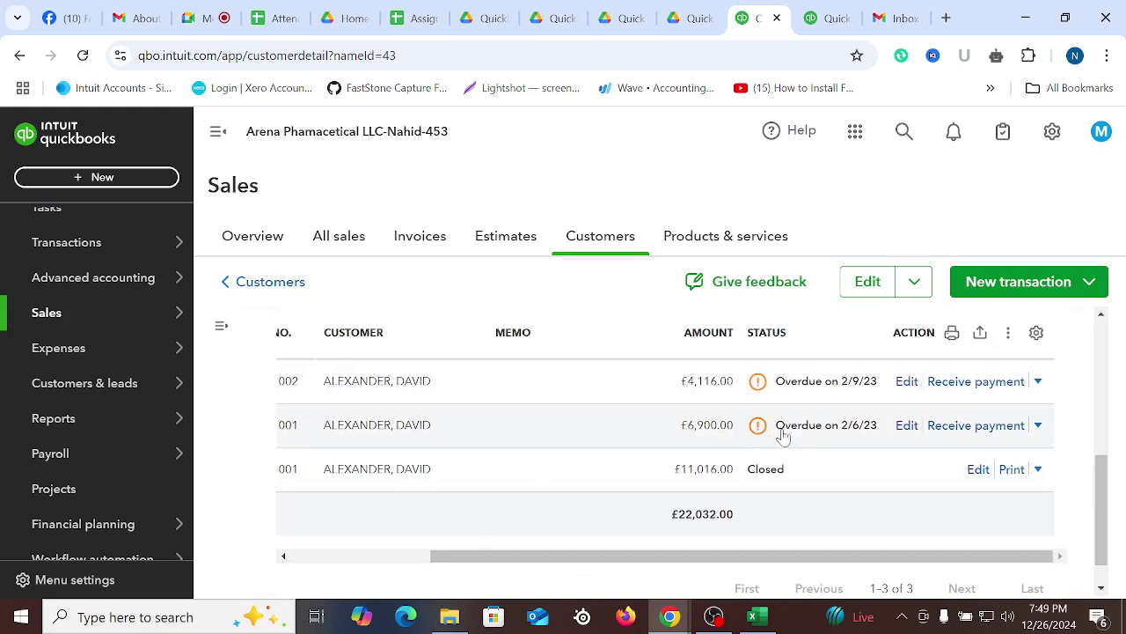
# In Excel, review the estimate's payment received: 1338.04 by direct debit on 16-Jan-2023
pyautogui.click(752, 616)
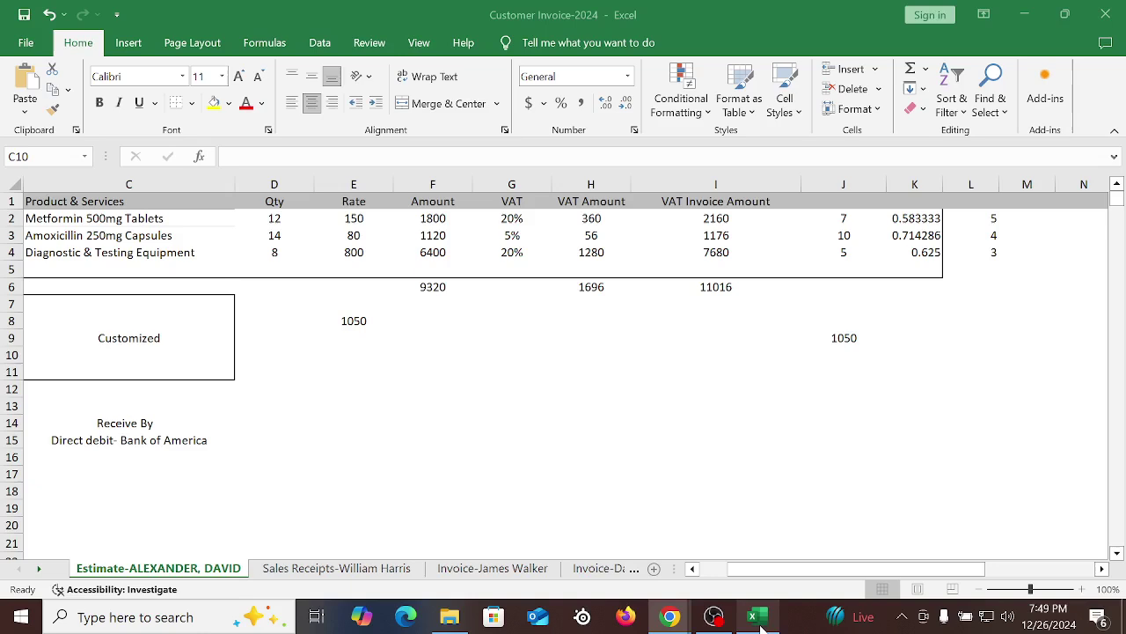
pyautogui.click(616, 424)
pyautogui.moveTo(826, 570); pyautogui.dragTo(803, 573)
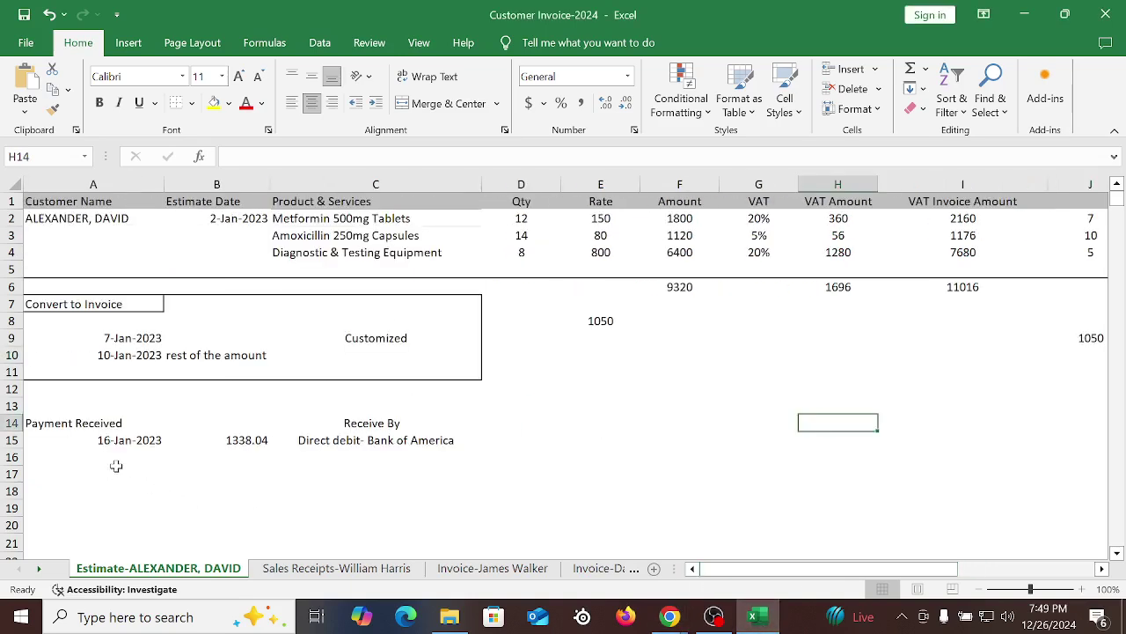
pyautogui.moveTo(103, 439); pyautogui.dragTo(555, 458)
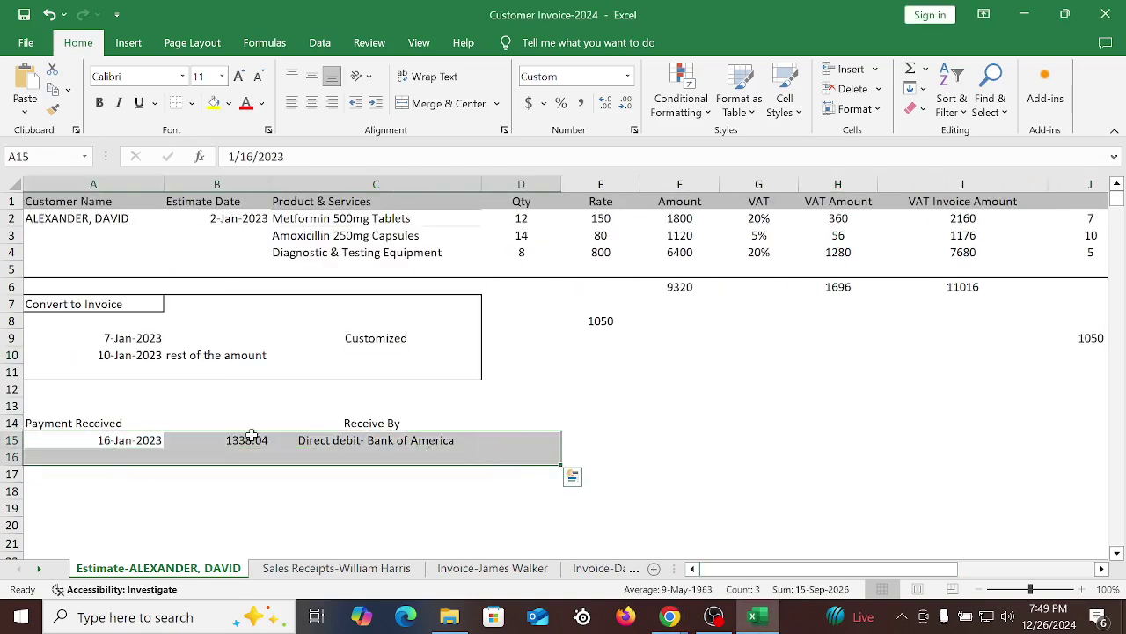
pyautogui.click(73, 422)
pyautogui.click(141, 442)
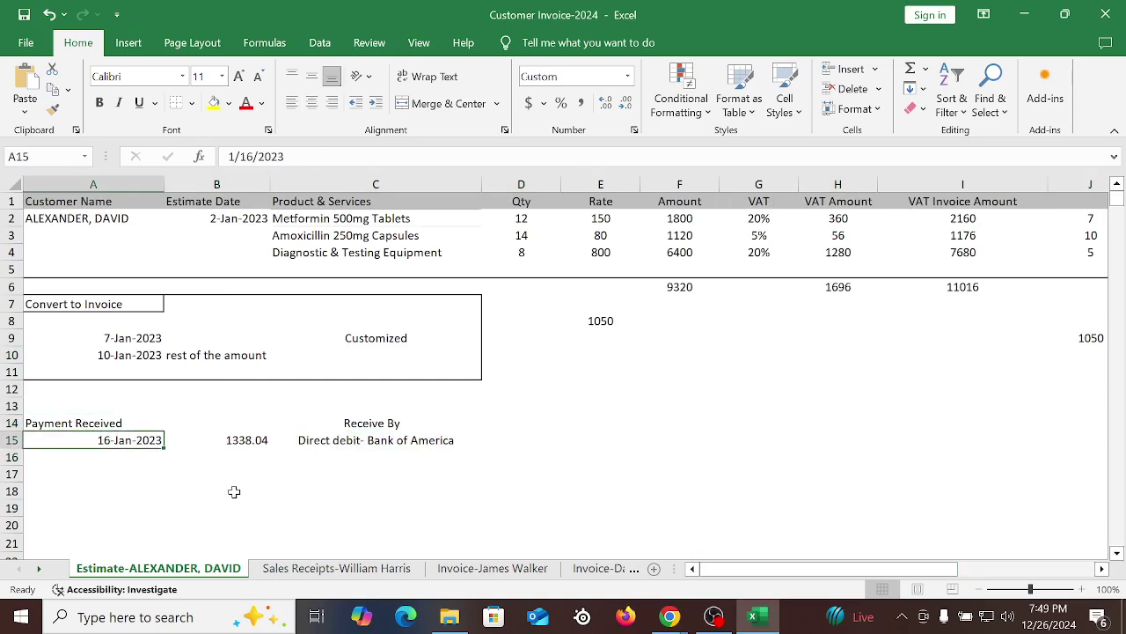
pyautogui.click(243, 443)
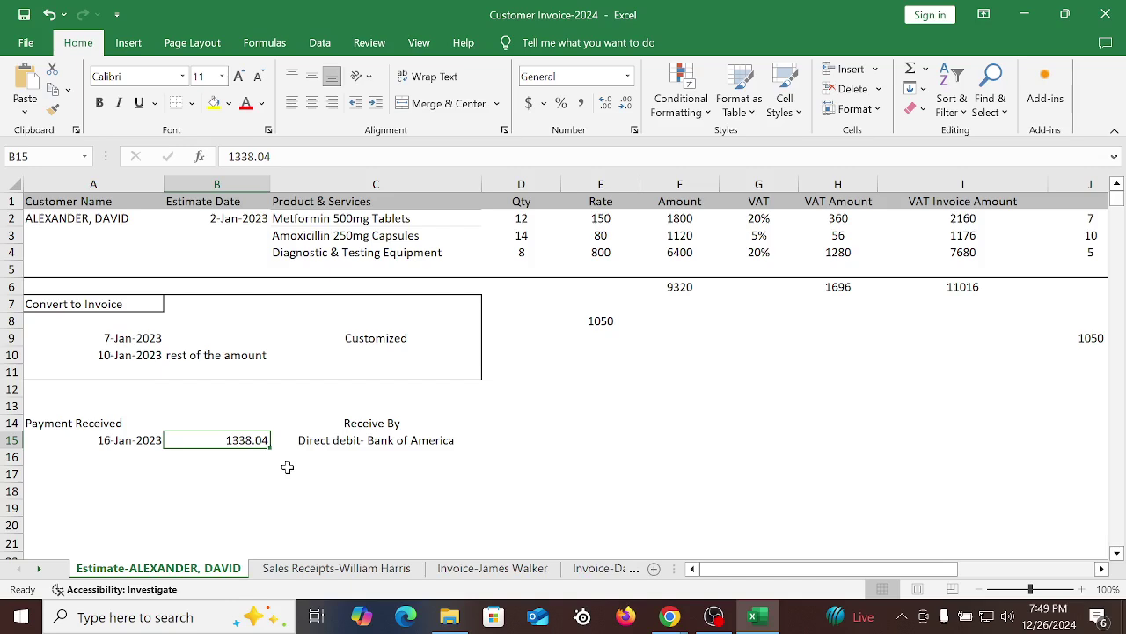
pyautogui.moveTo(326, 440); pyautogui.dragTo(477, 440)
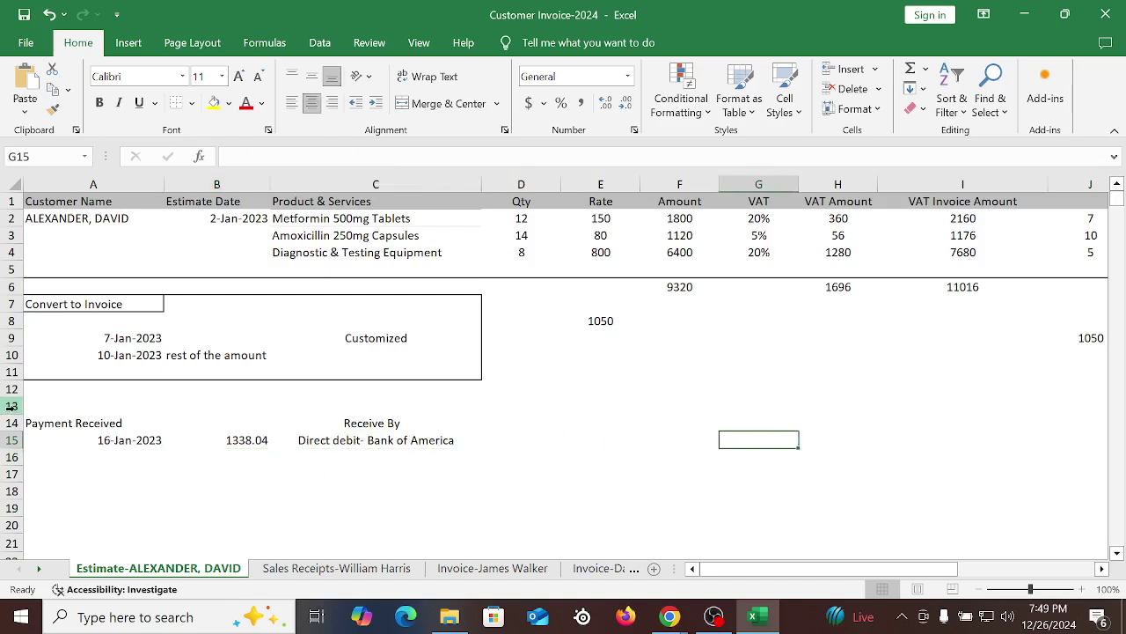
pyautogui.moveTo(13, 407); pyautogui.dragTo(50, 490)
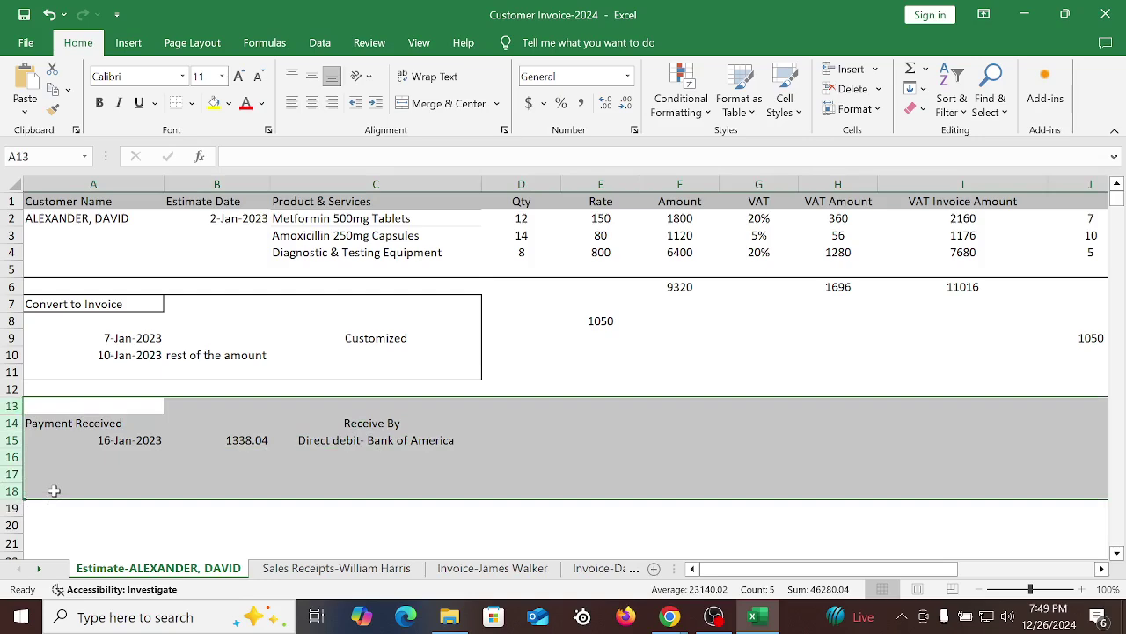
pyautogui.click(644, 457)
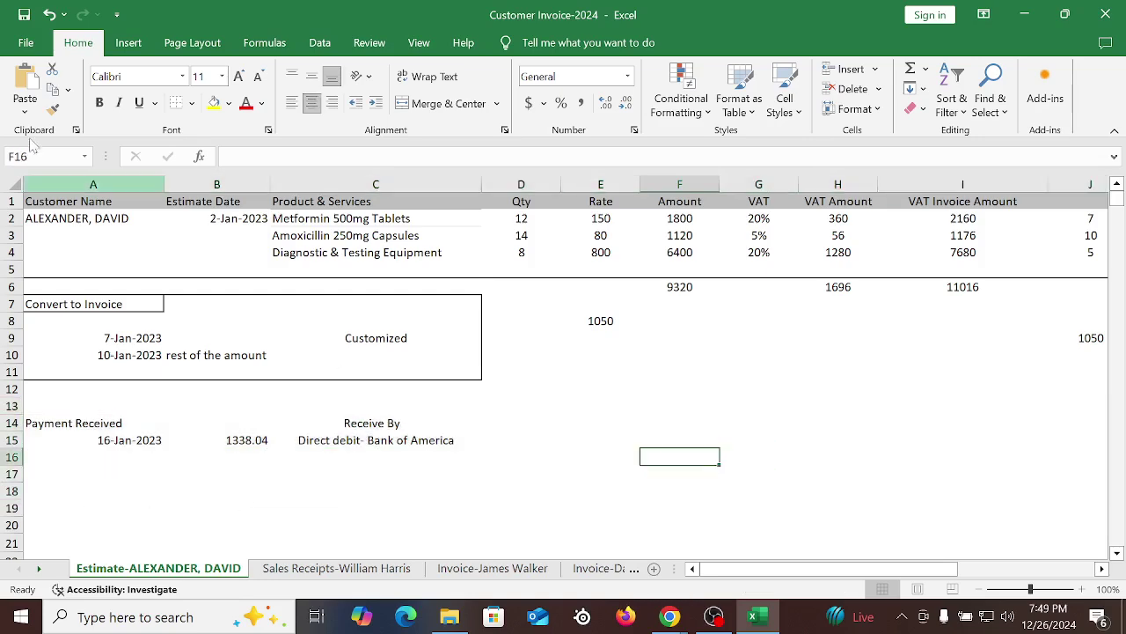
# Review the estimate details, Convert to Invoice block and line amounts, then the invoice sheet
pyautogui.moveTo(43, 222); pyautogui.dragTo(1077, 282)
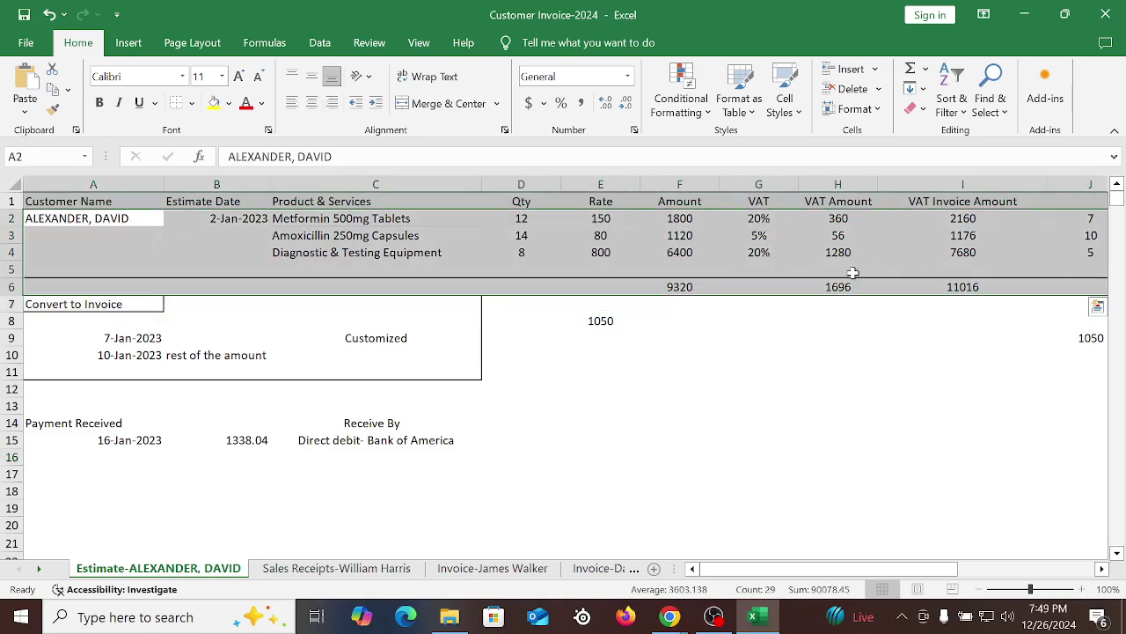
pyautogui.moveTo(106, 322); pyautogui.dragTo(404, 352)
pyautogui.moveTo(492, 241); pyautogui.dragTo(890, 243)
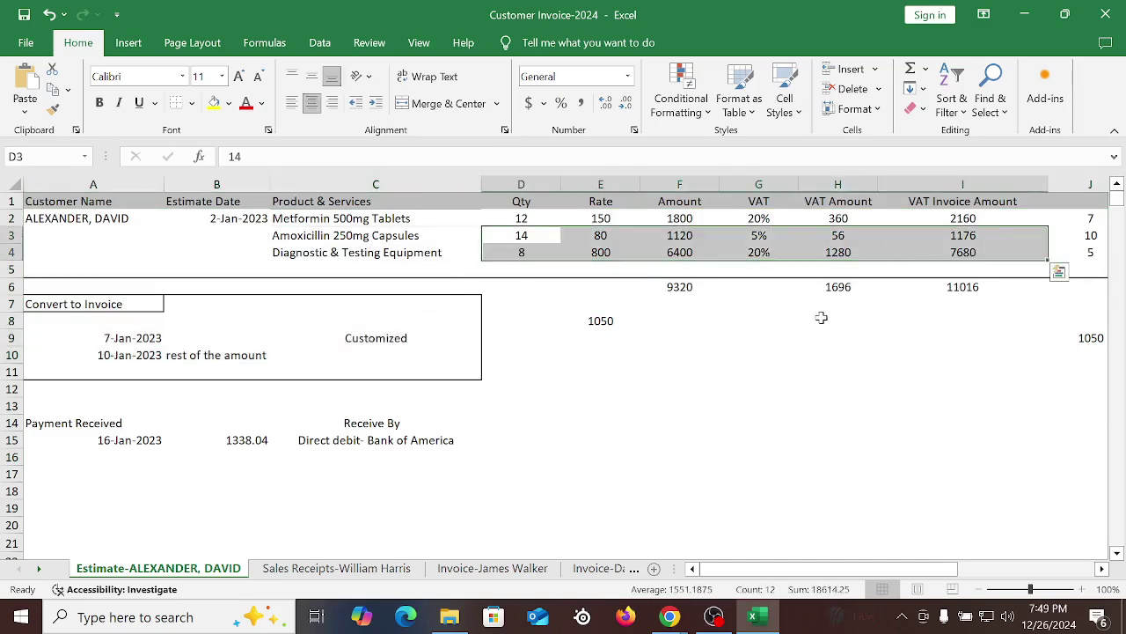
pyautogui.click(533, 572)
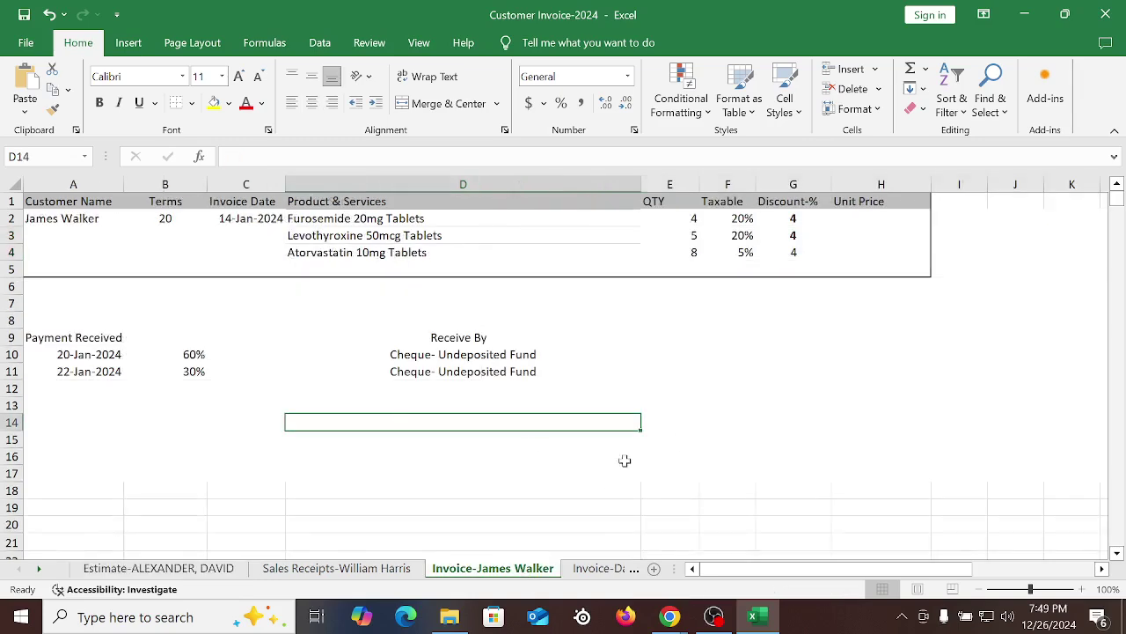
pyautogui.click(819, 390)
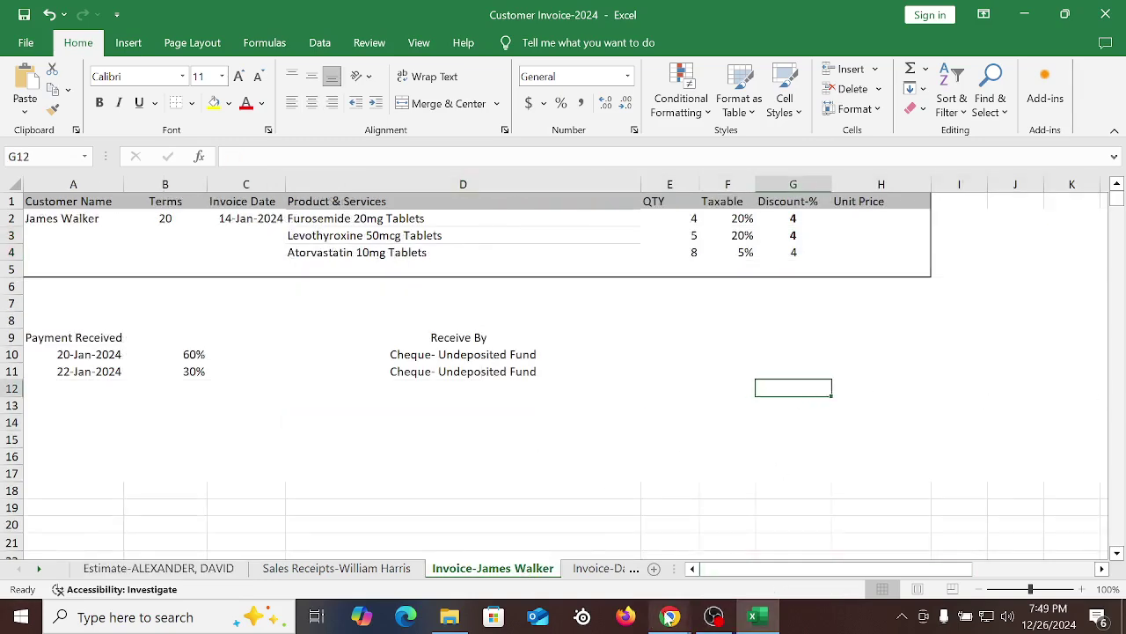
pyautogui.moveTo(669, 619)
pyautogui.click(572, 524)
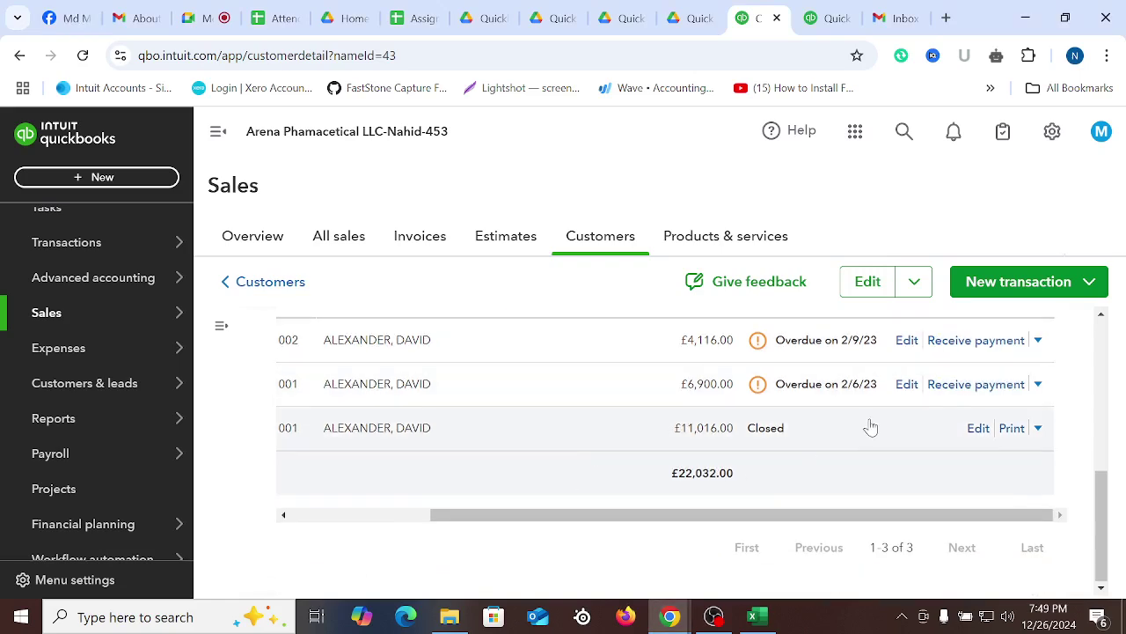
# Flip through the sales receipts and invoice sheets, ending back on the estimate sheet
pyautogui.click(755, 616)
pyautogui.click(132, 569)
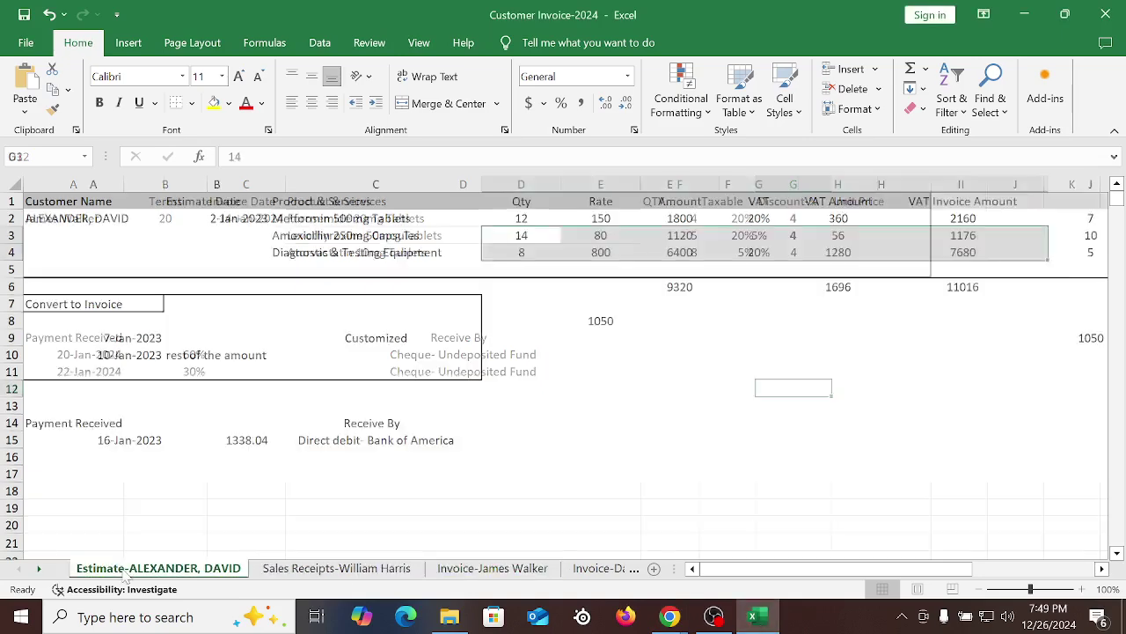
pyautogui.click(325, 257)
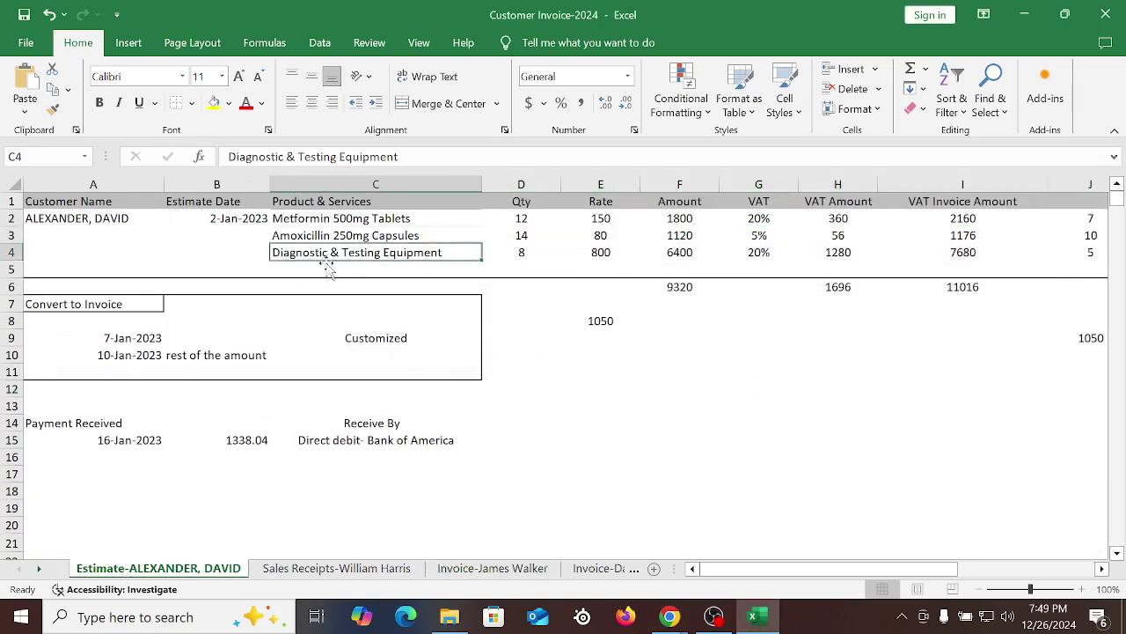
pyautogui.click(322, 566)
pyautogui.click(493, 568)
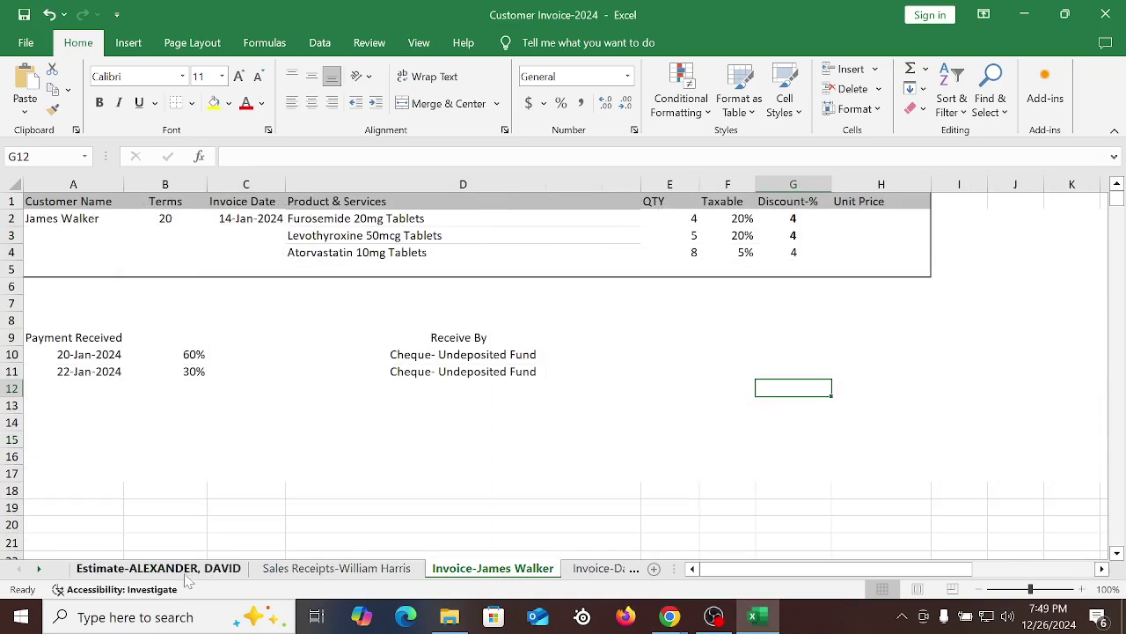
pyautogui.click(154, 568)
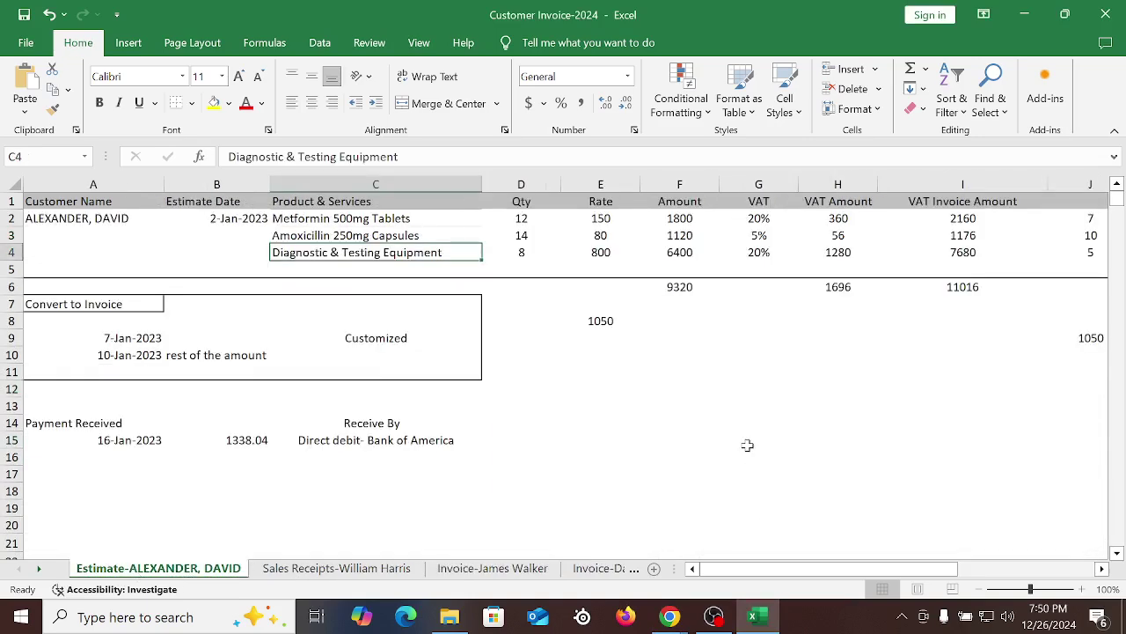
pyautogui.click(669, 616)
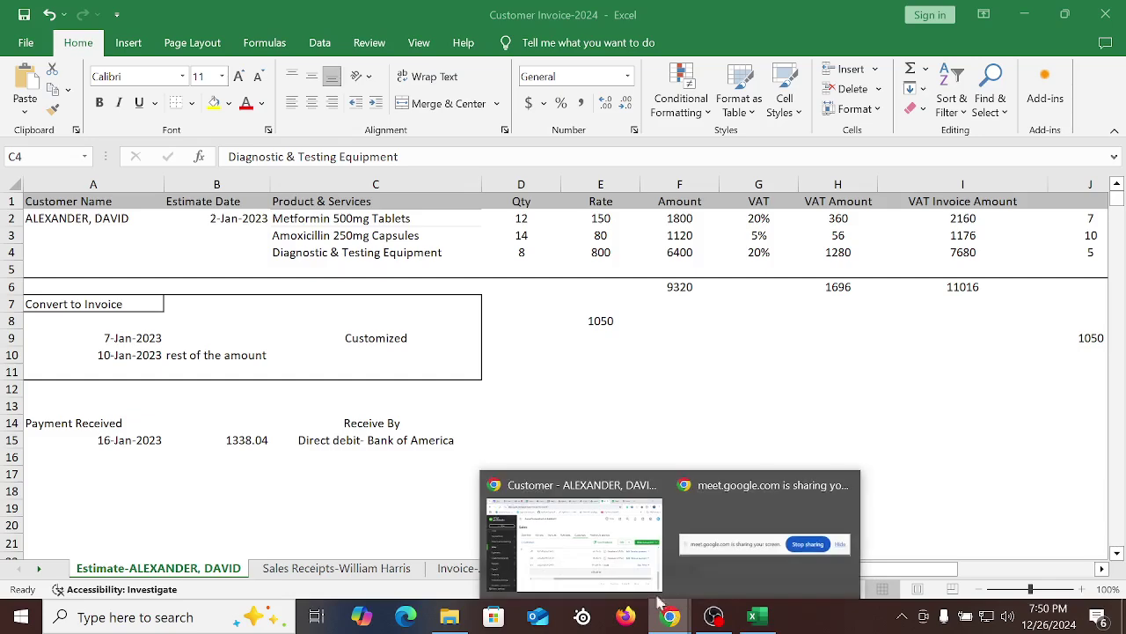
# On the customer page, check the action menus for invoices 1002 and 1001, then print the transaction list
pyautogui.click(585, 560)
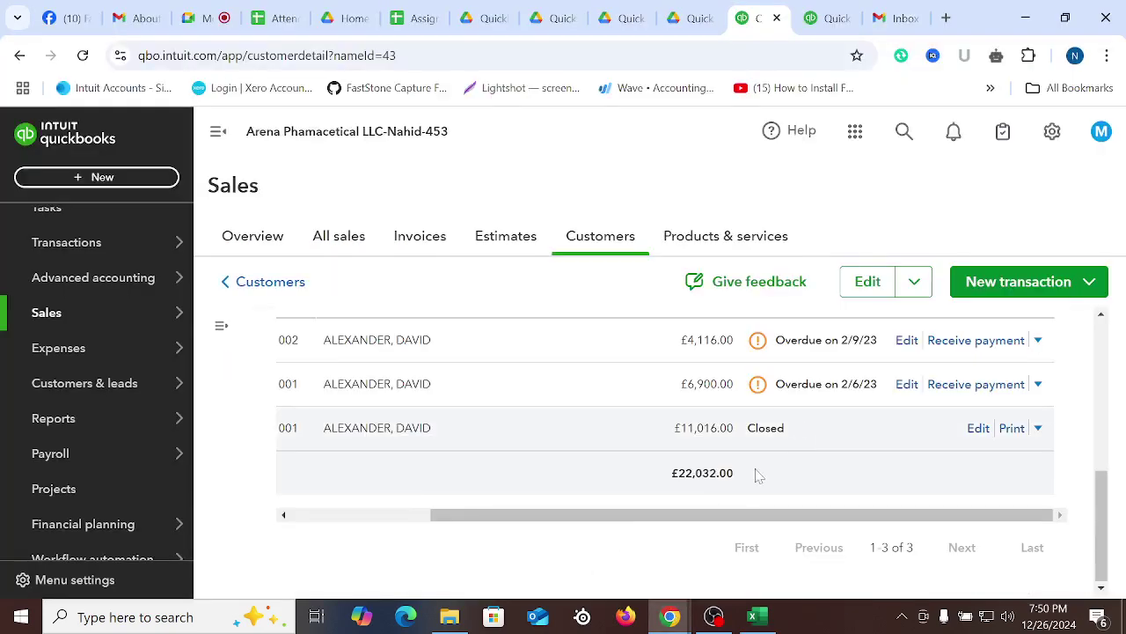
pyautogui.click(753, 616)
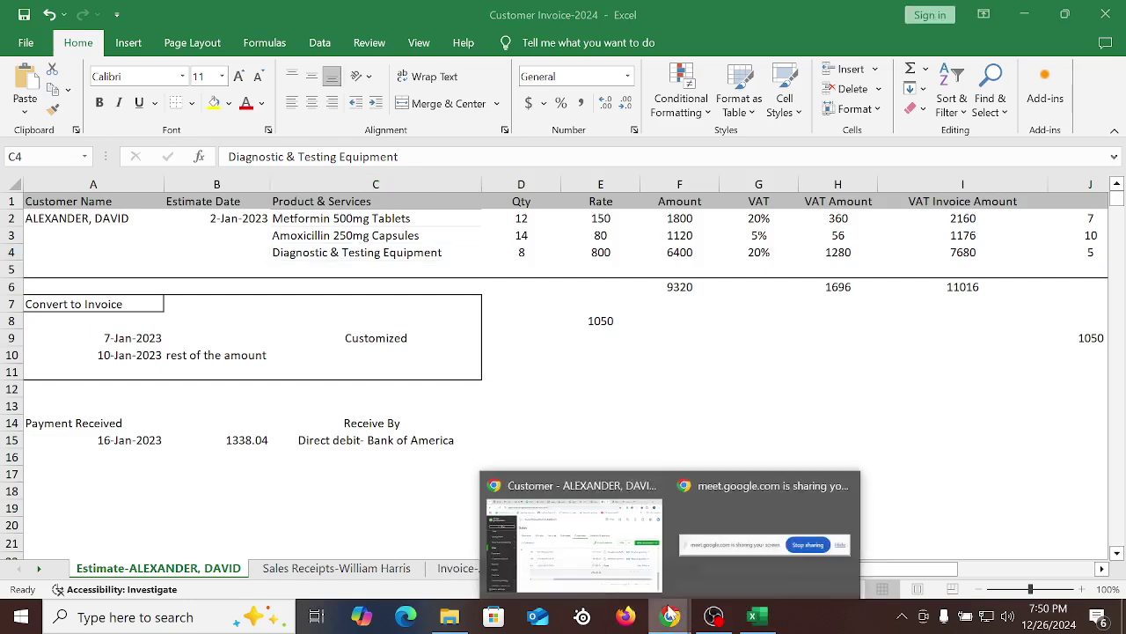
pyautogui.click(594, 541)
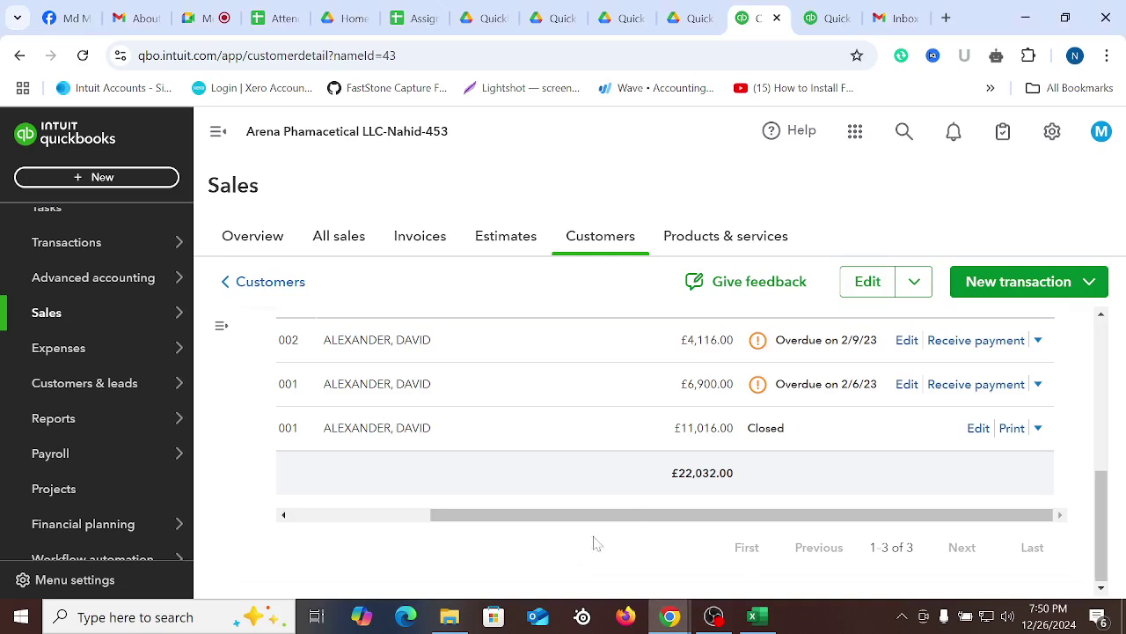
pyautogui.click(1038, 340)
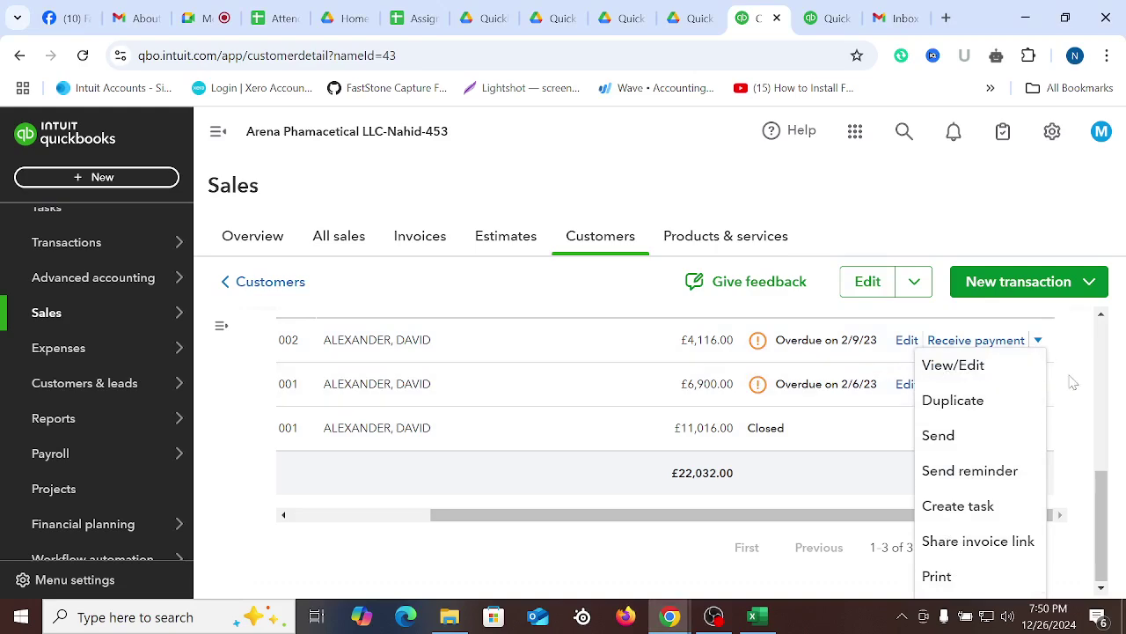
pyautogui.click(1079, 368)
pyautogui.click(1039, 384)
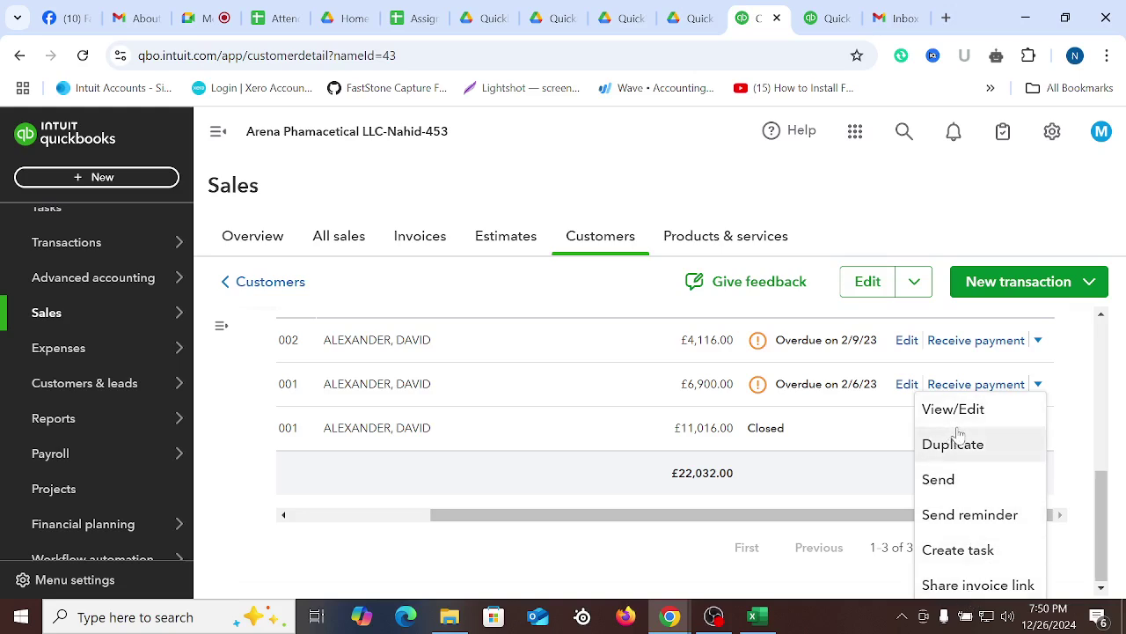
pyautogui.click(1072, 440)
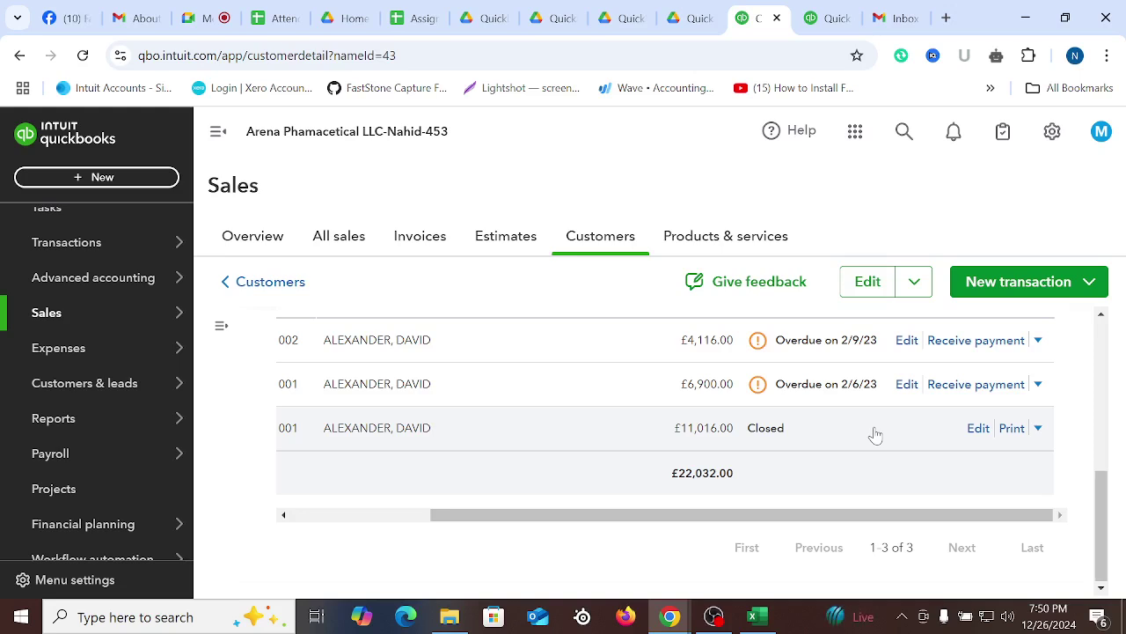
pyautogui.scroll(3, 874, 433)
pyautogui.scroll(-2, 903, 432)
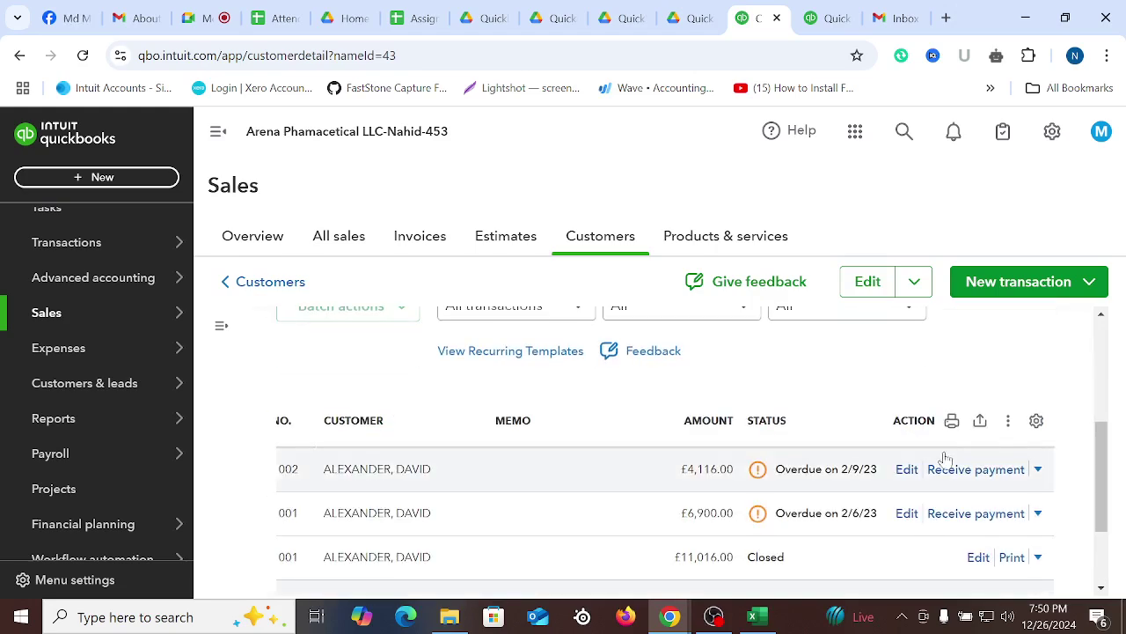
pyautogui.click(951, 419)
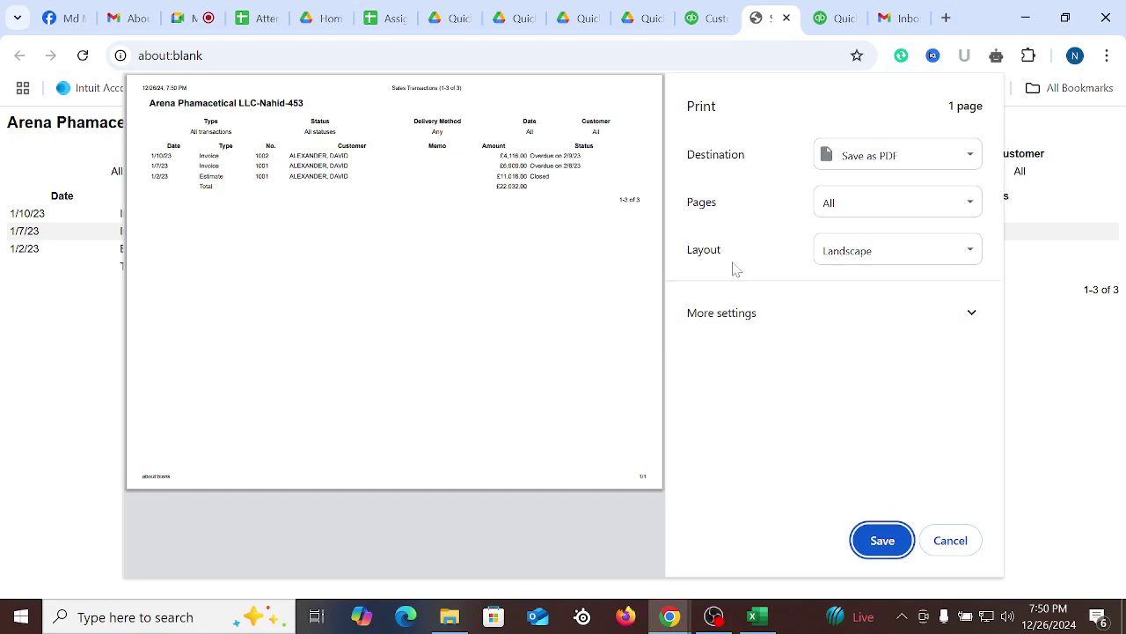
# Cancel the transaction list printout, close its tab, and show Excel's invoice sheet with 60% and 30% cheque payments
pyautogui.click(949, 544)
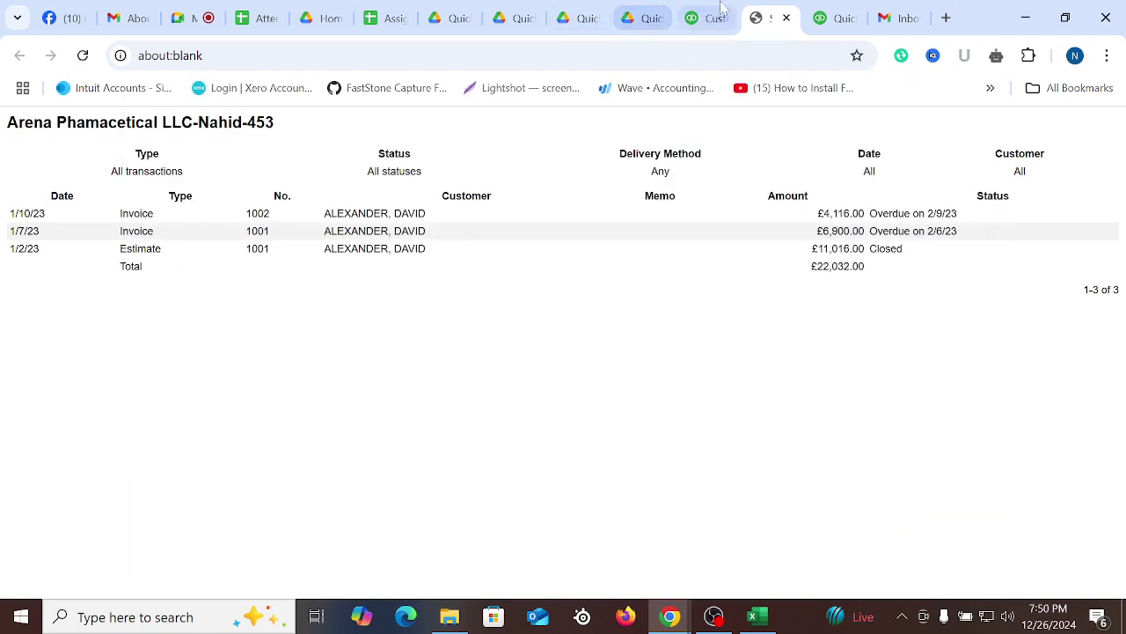
pyautogui.click(786, 18)
pyautogui.scroll(3, 887, 453)
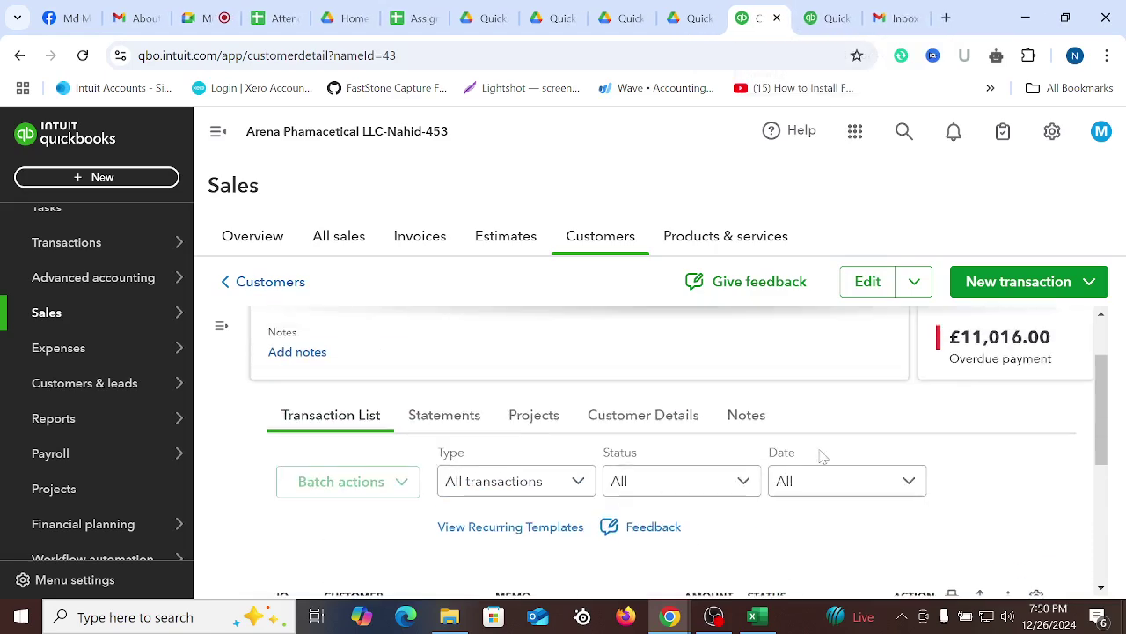
pyautogui.click(752, 616)
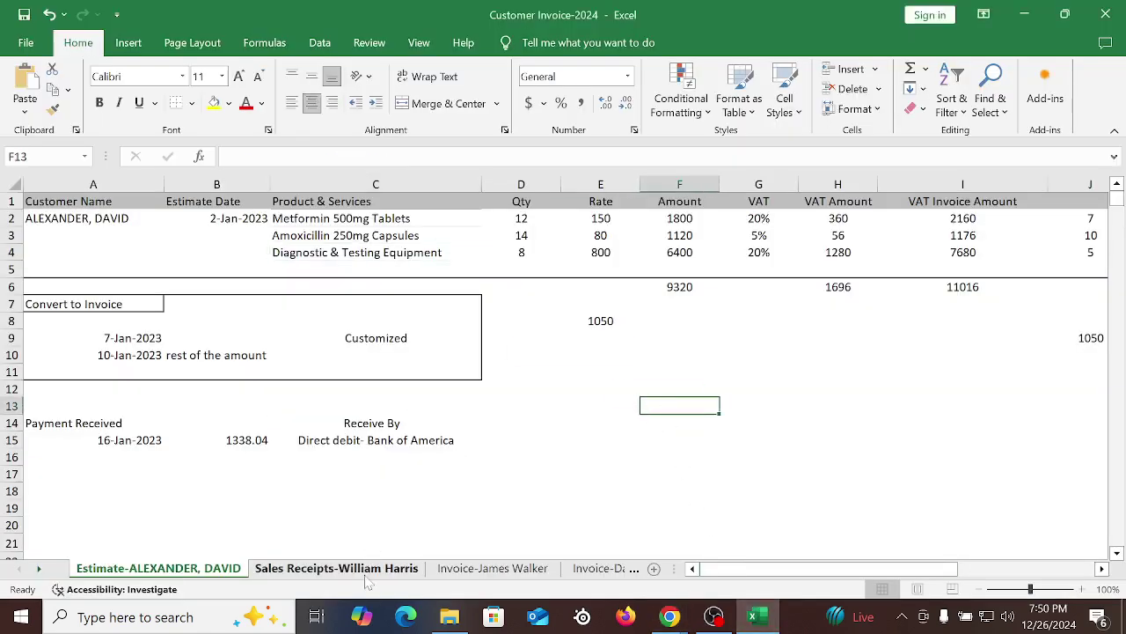
pyautogui.click(493, 568)
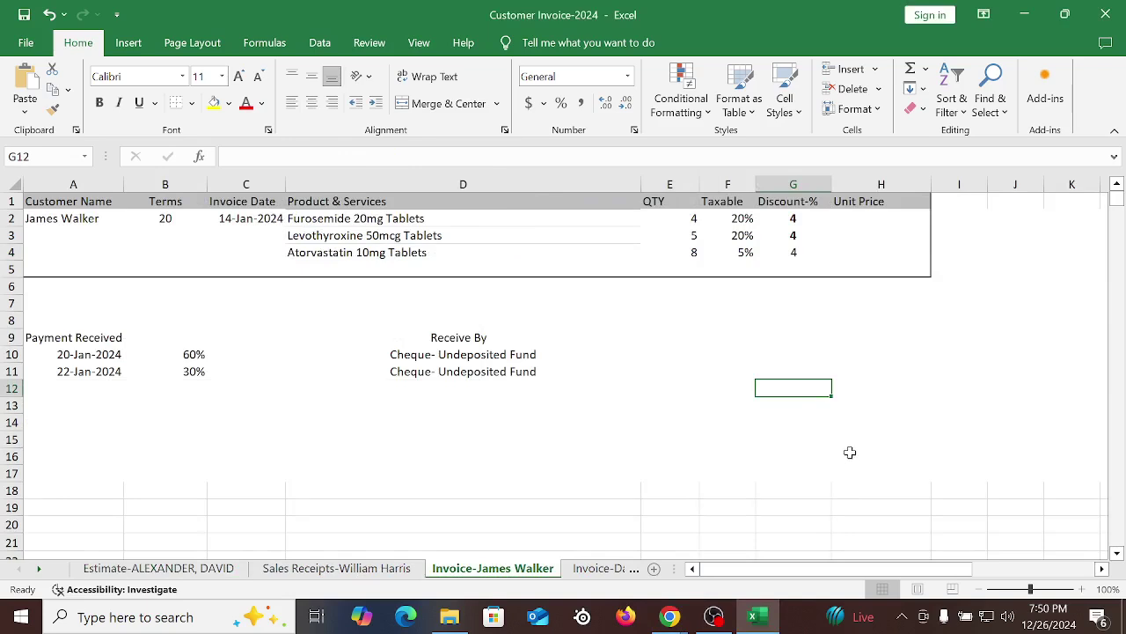
pyautogui.click(614, 437)
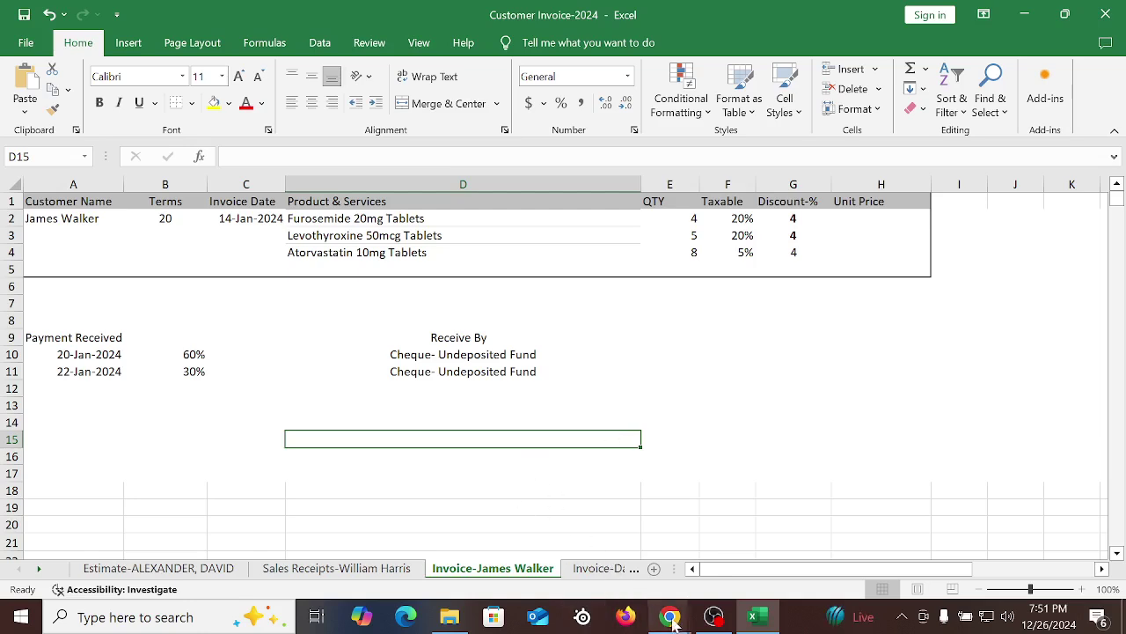
# Start a new invoice, no. 1003, from the + New menu
pyautogui.click(563, 519)
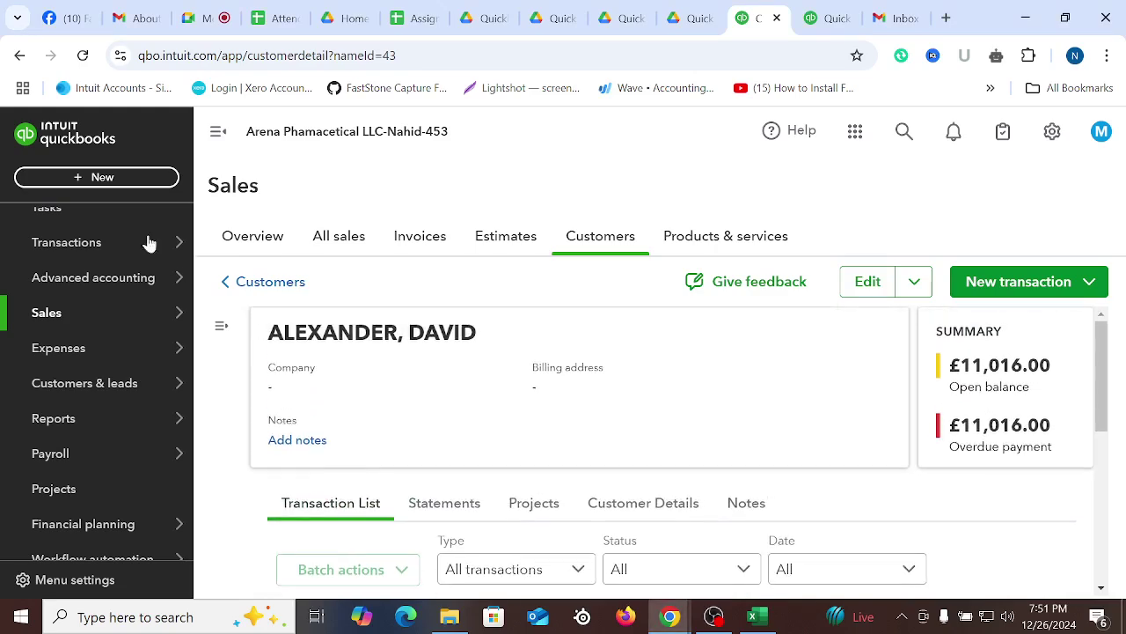
pyautogui.click(96, 177)
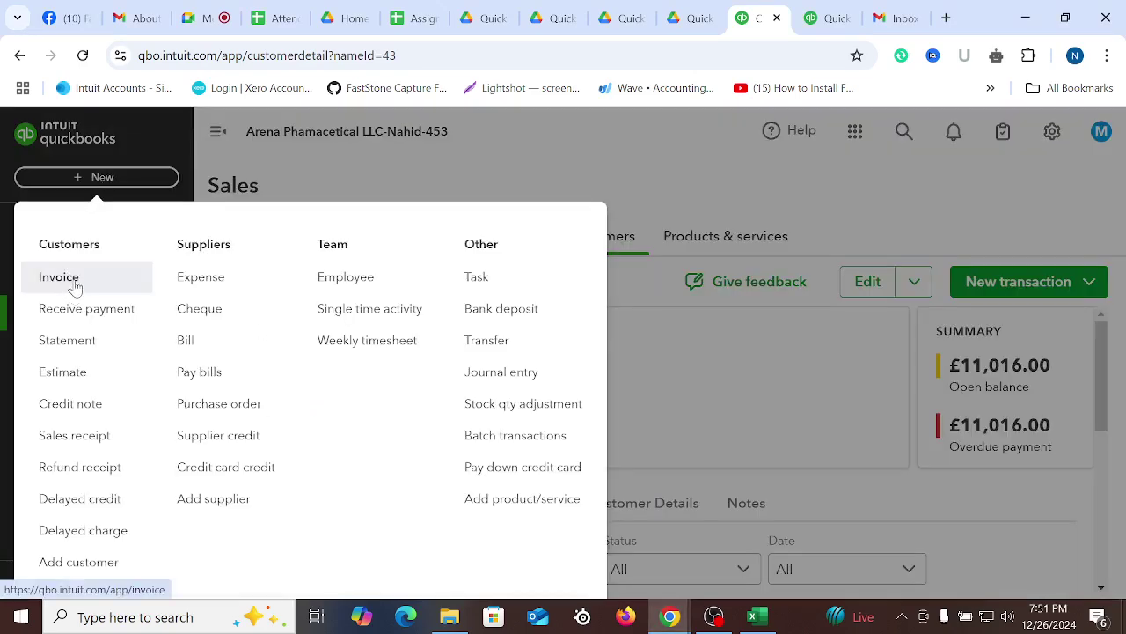
pyautogui.click(74, 284)
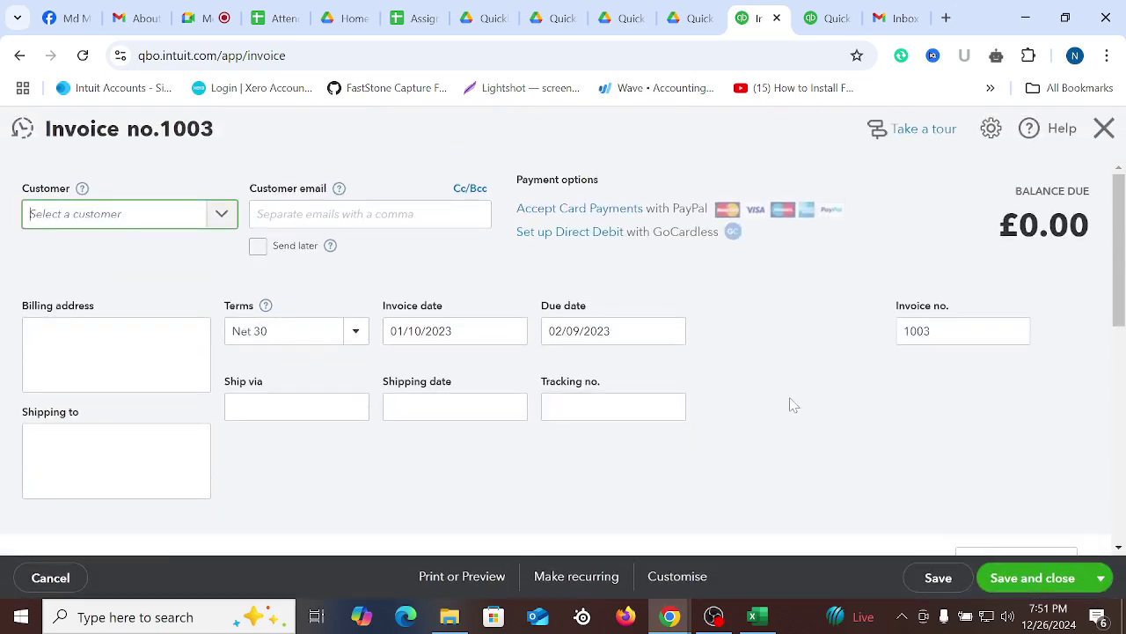
# Copy the customer name from Excel cell A2
pyautogui.click(752, 616)
pyautogui.click(718, 407)
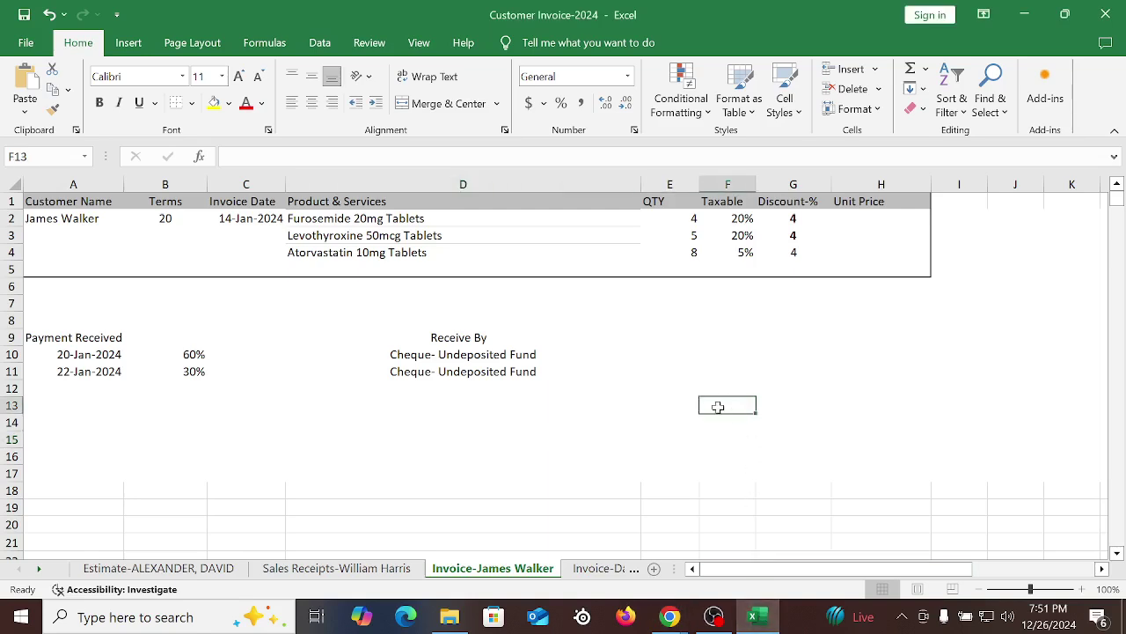
pyautogui.click(46, 223)
pyautogui.moveTo(229, 157); pyautogui.dragTo(302, 156)
pyautogui.rightClick(254, 157)
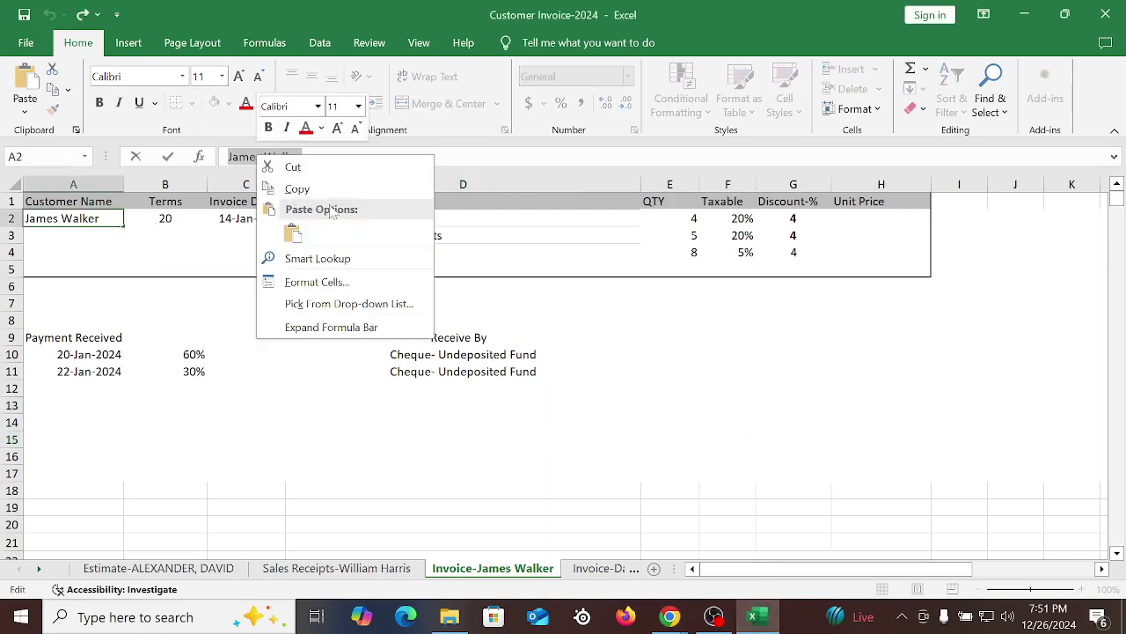
pyautogui.click(286, 186)
# Paste the name into invoice 1003's Customer field and pick the matching existing customer
pyautogui.moveTo(669, 621)
pyautogui.click(577, 537)
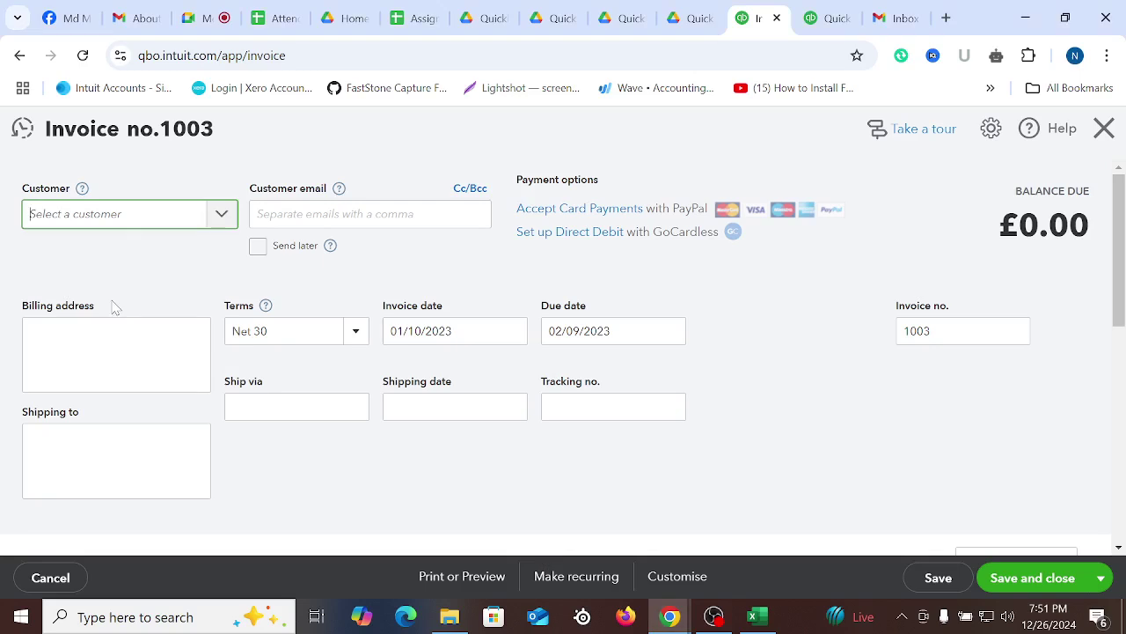
pyautogui.rightClick(125, 212)
pyautogui.click(44, 214)
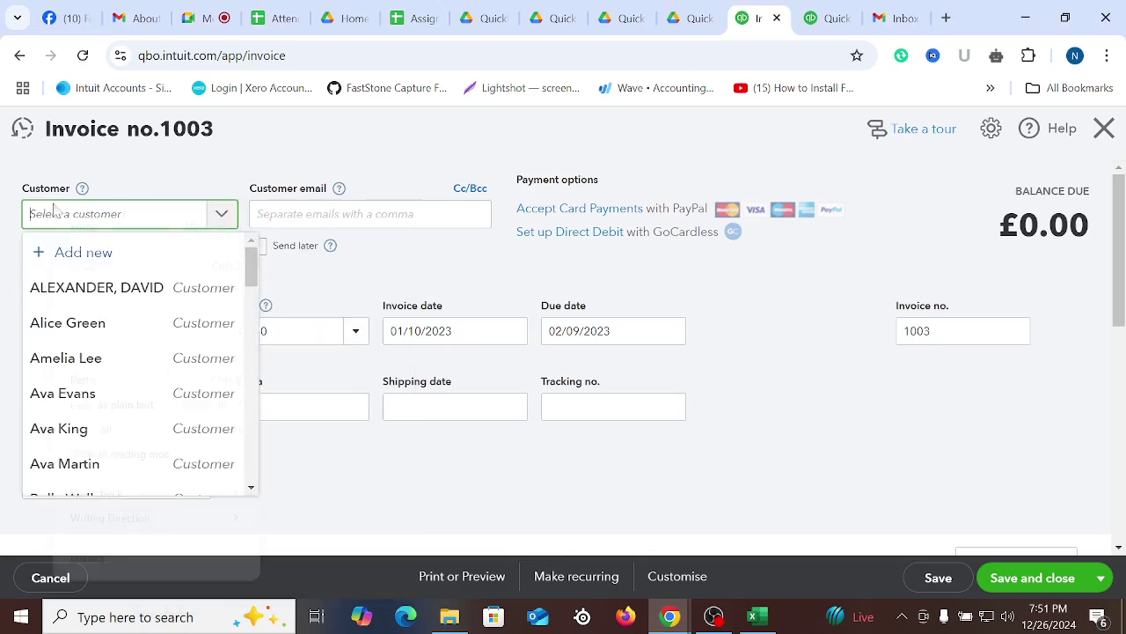
pyautogui.rightClick(53, 214)
pyautogui.click(110, 401)
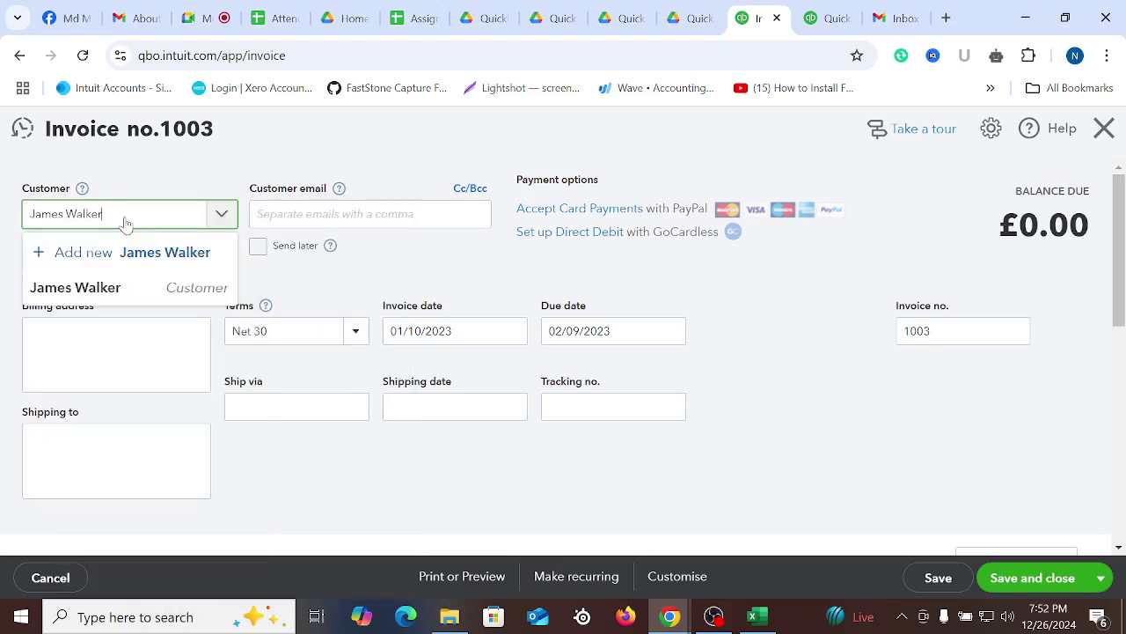
pyautogui.click(98, 287)
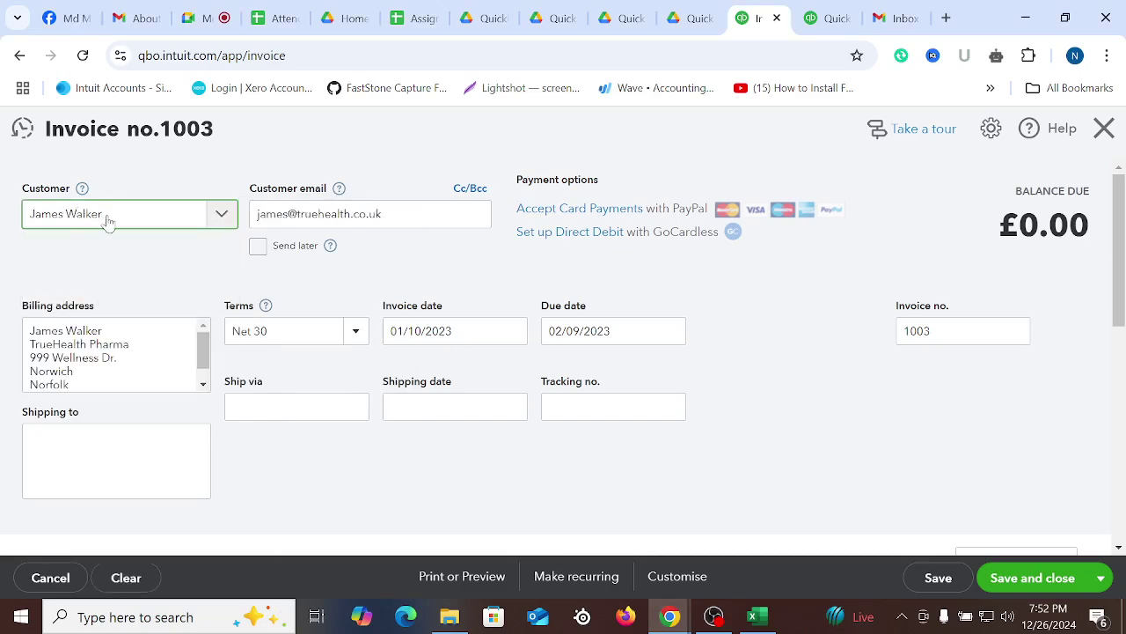
pyautogui.click(817, 453)
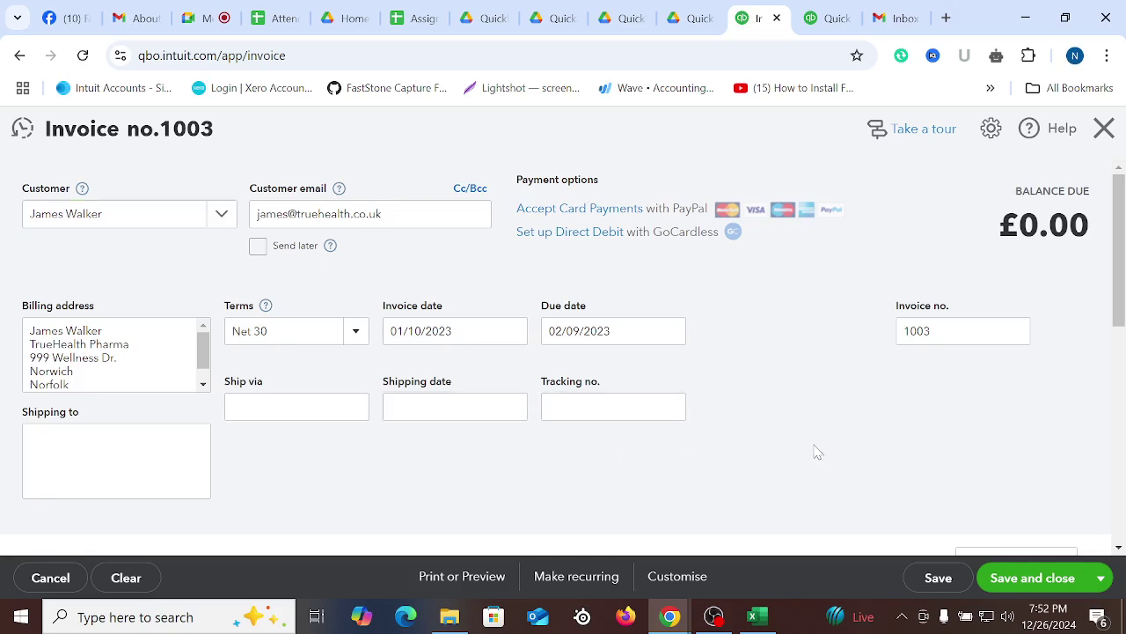
# Recheck the spreadsheet, then return to invoice 1003 with the customer's email and billing address filled
pyautogui.scroll(-2, 808, 411)
pyautogui.scroll(2, 799, 408)
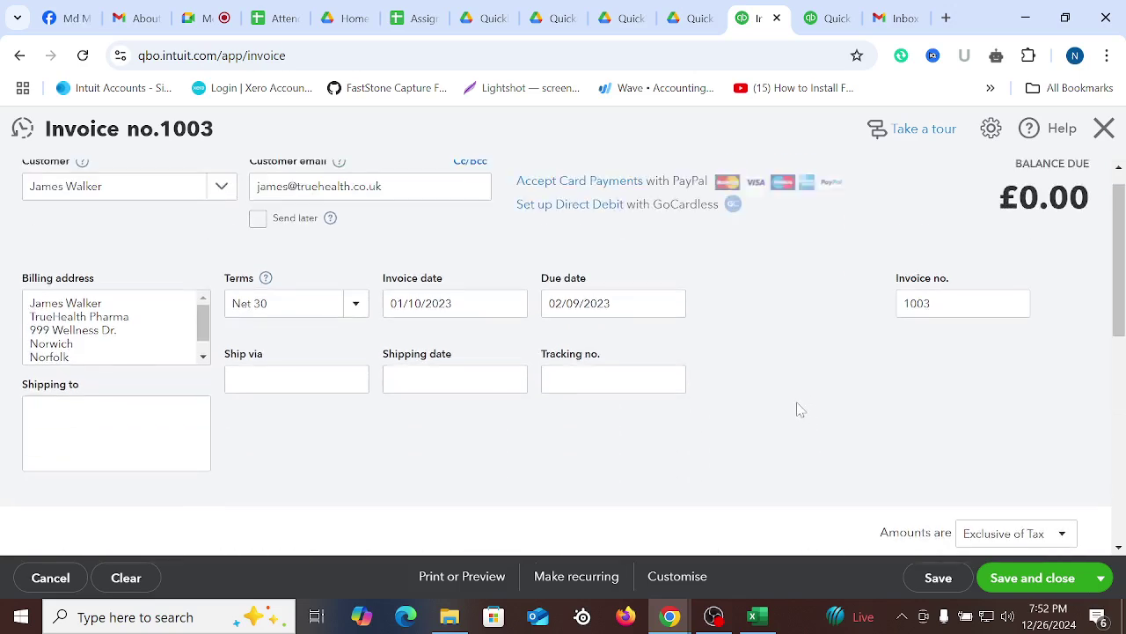
pyautogui.click(753, 616)
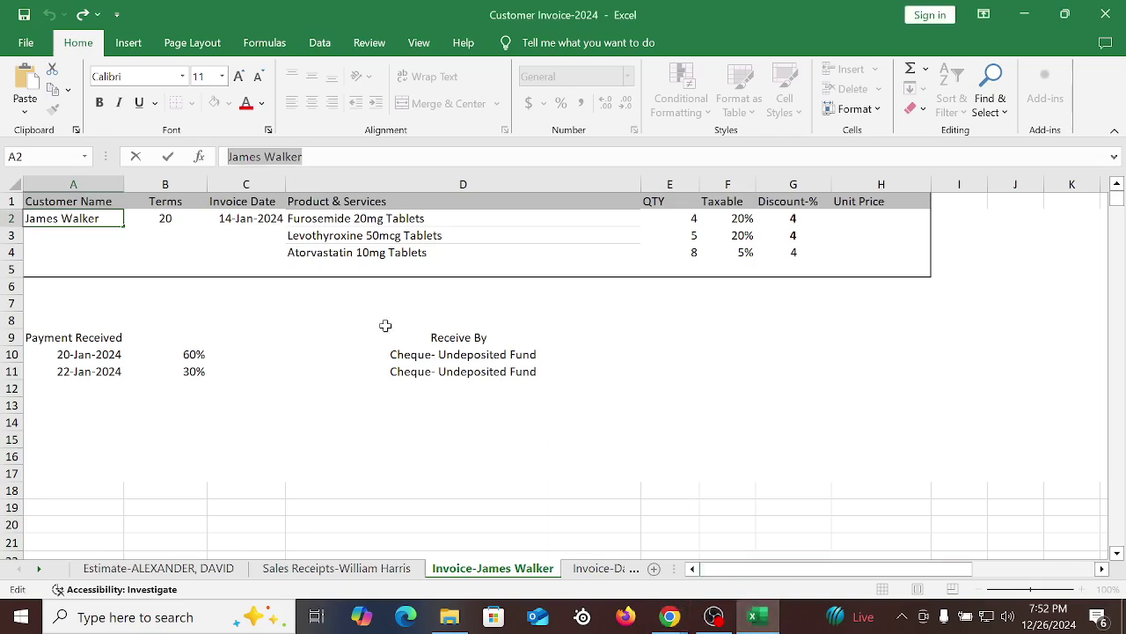
pyautogui.moveTo(670, 616)
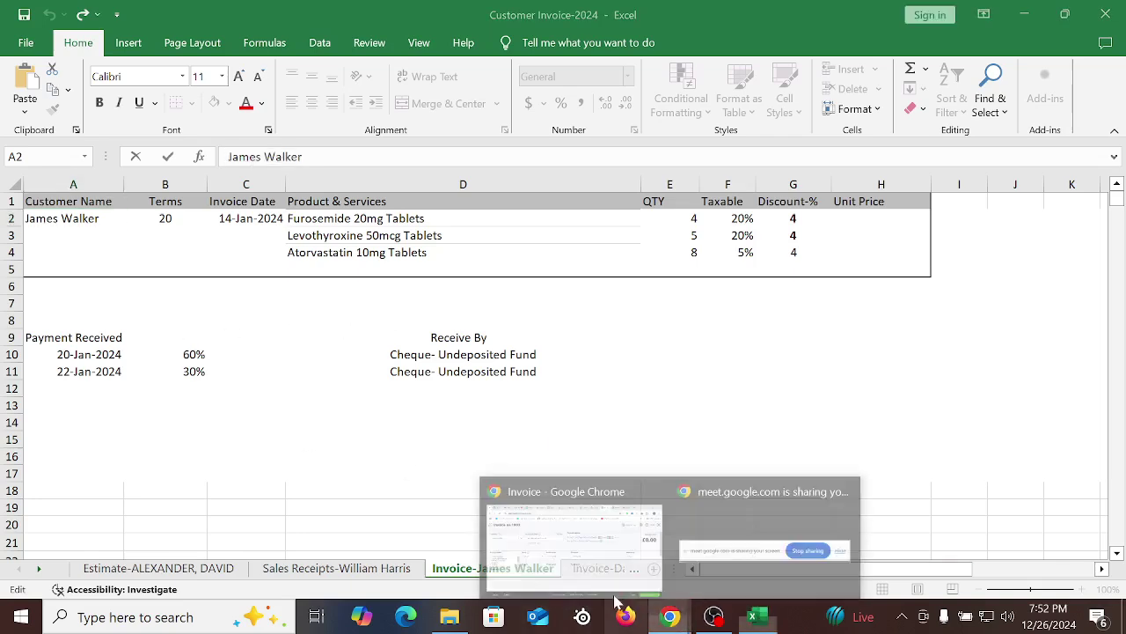
pyautogui.click(567, 480)
# Date invoice 1003 14 January 2023, making it due 13 February 2023
pyautogui.click(515, 333)
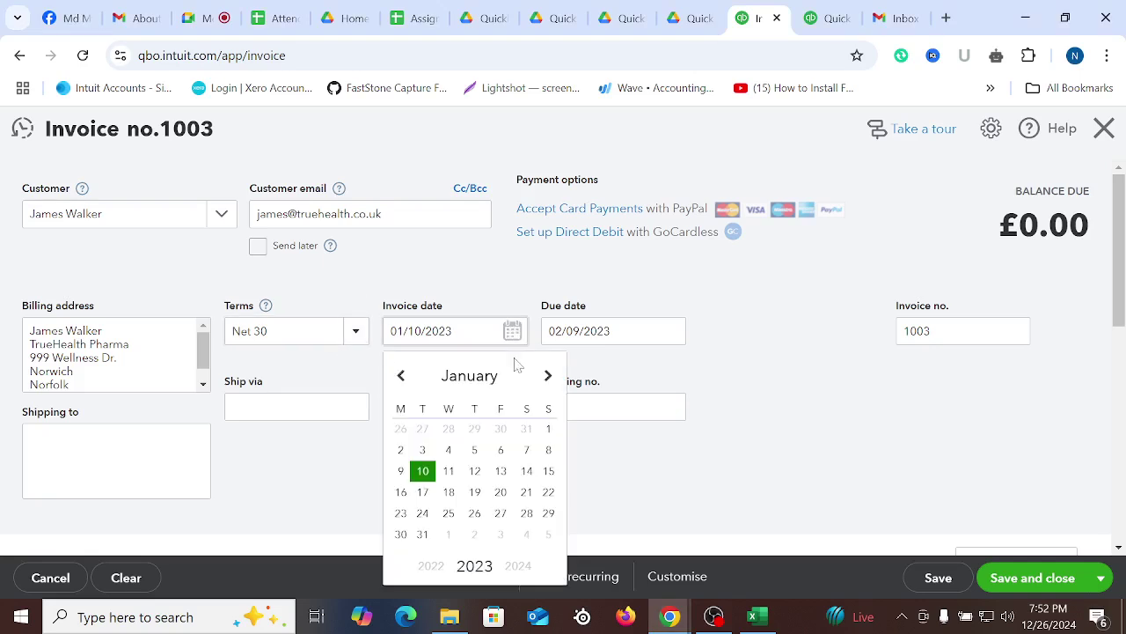
pyautogui.click(526, 471)
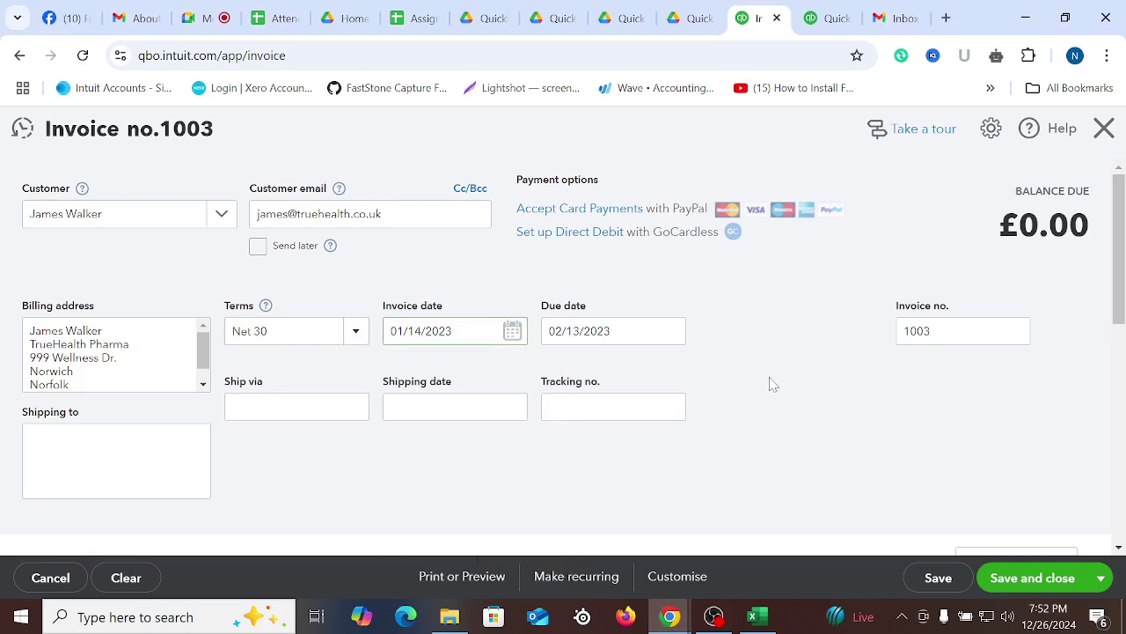
pyautogui.scroll(-3, 596, 384)
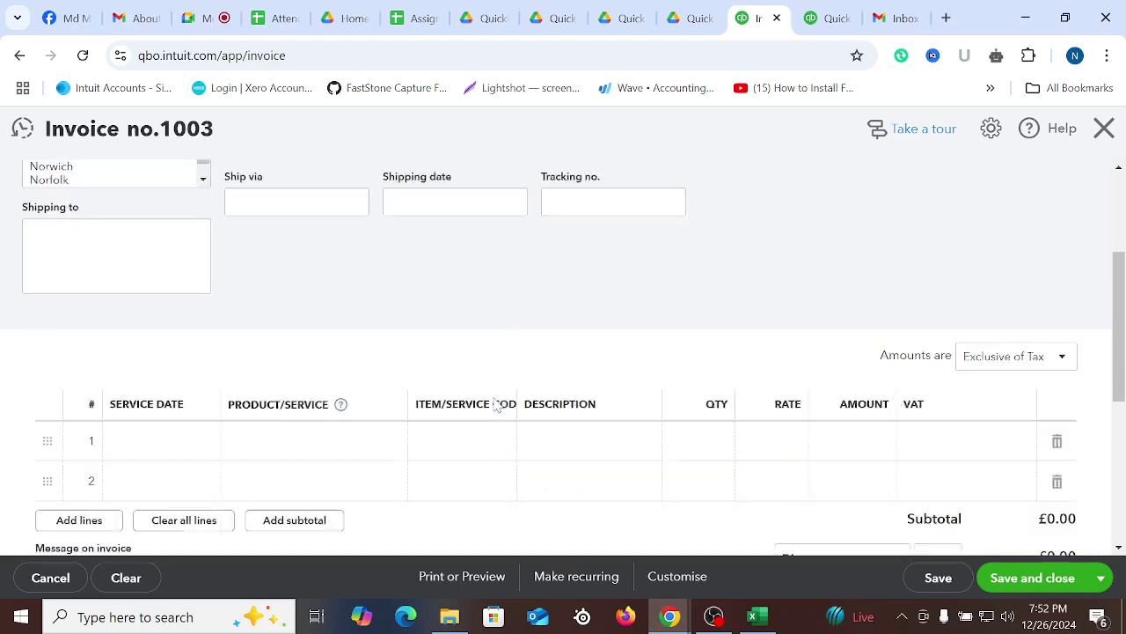
pyautogui.scroll(-1, 498, 404)
pyautogui.click(322, 401)
pyautogui.click(752, 616)
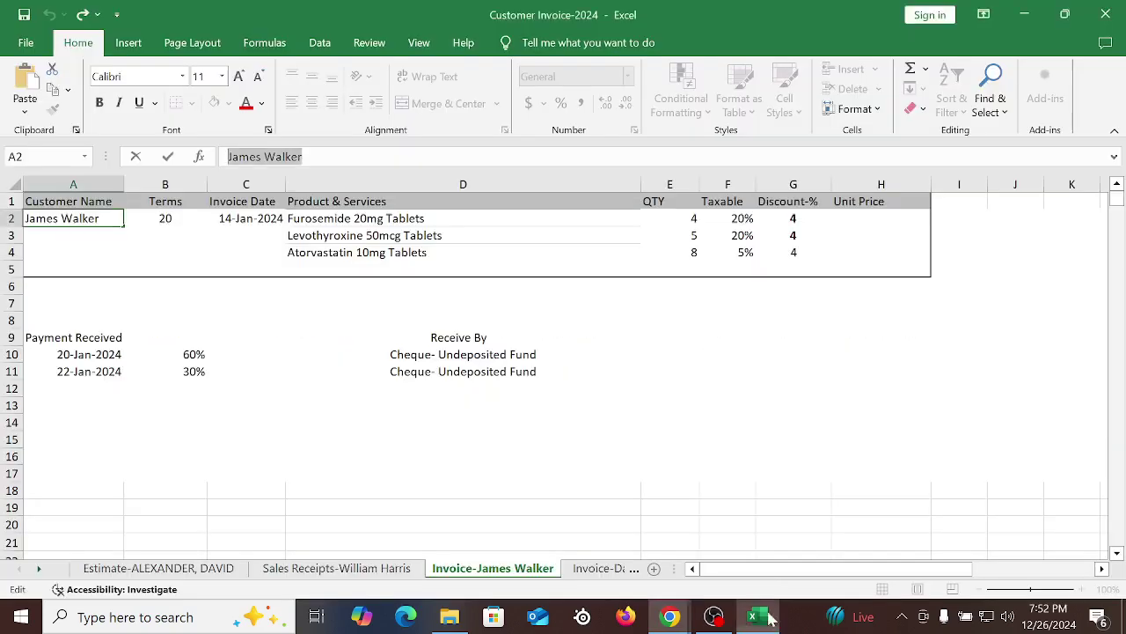
# Copy Furosemide 20mg Tablets from Excel and set it as line 1's product (£120)
pyautogui.click(304, 220)
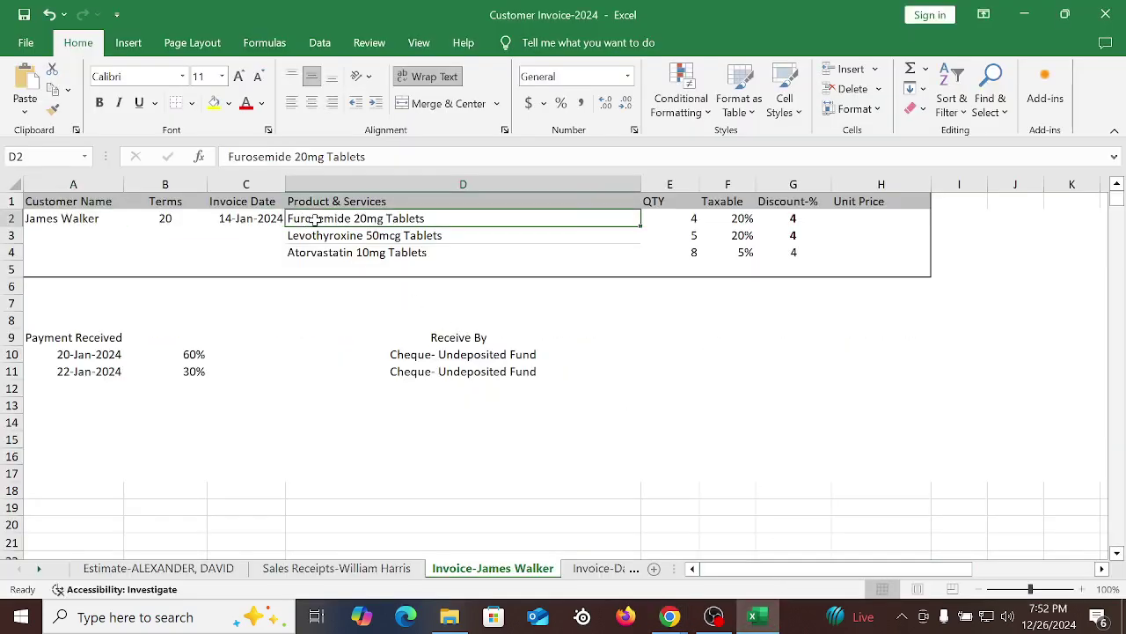
pyautogui.rightClick(315, 220)
pyautogui.click(357, 176)
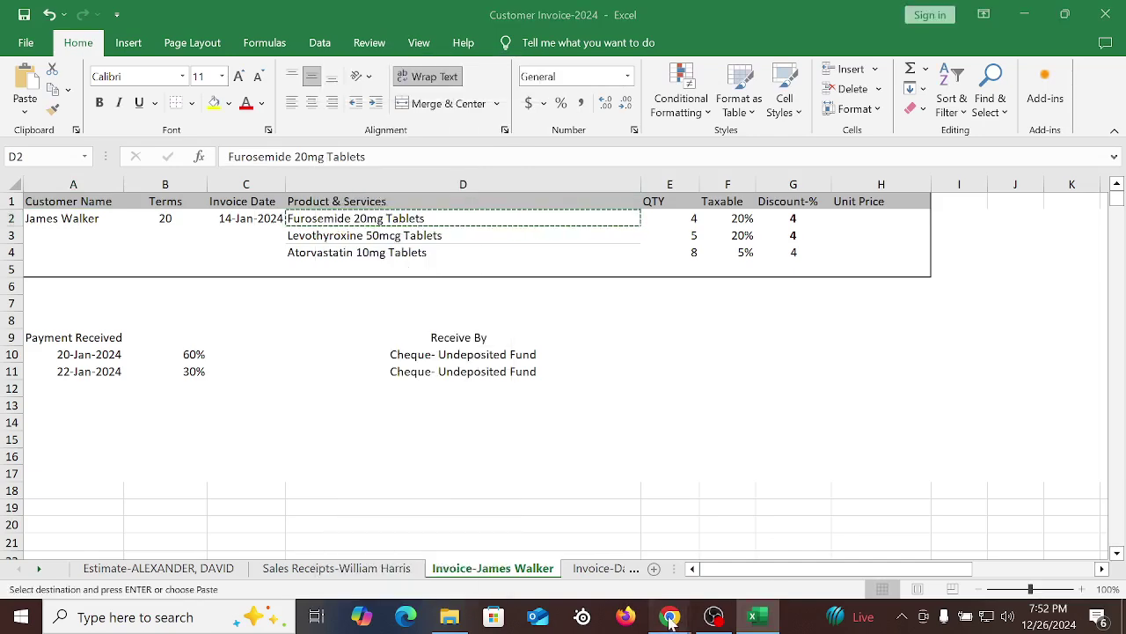
pyautogui.click(670, 616)
pyautogui.rightClick(273, 389)
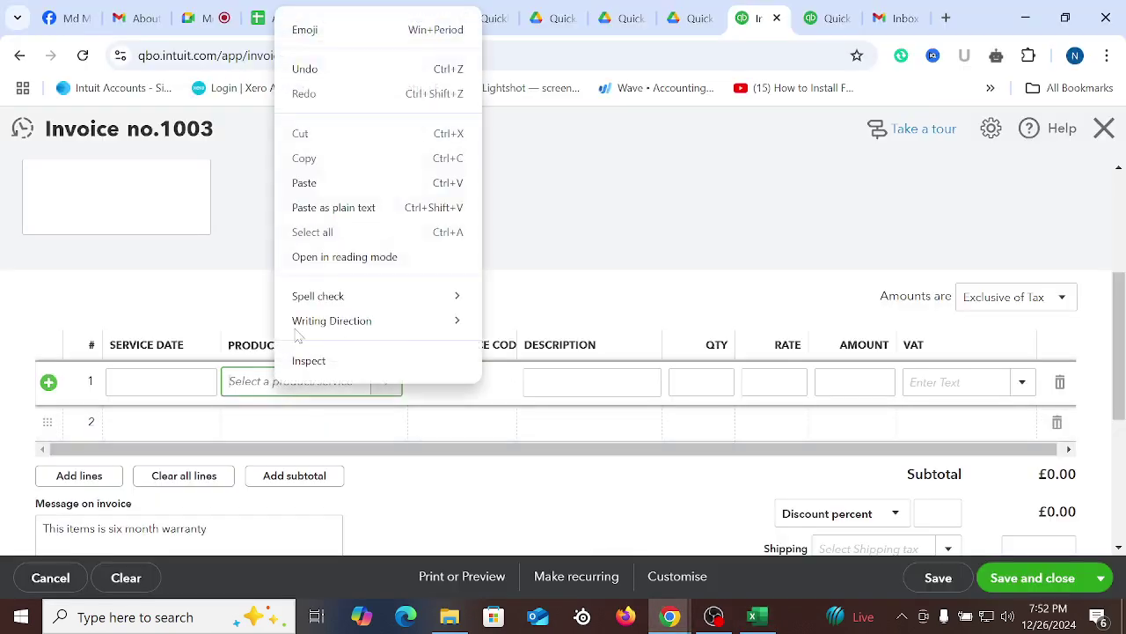
pyautogui.click(323, 183)
pyautogui.click(340, 460)
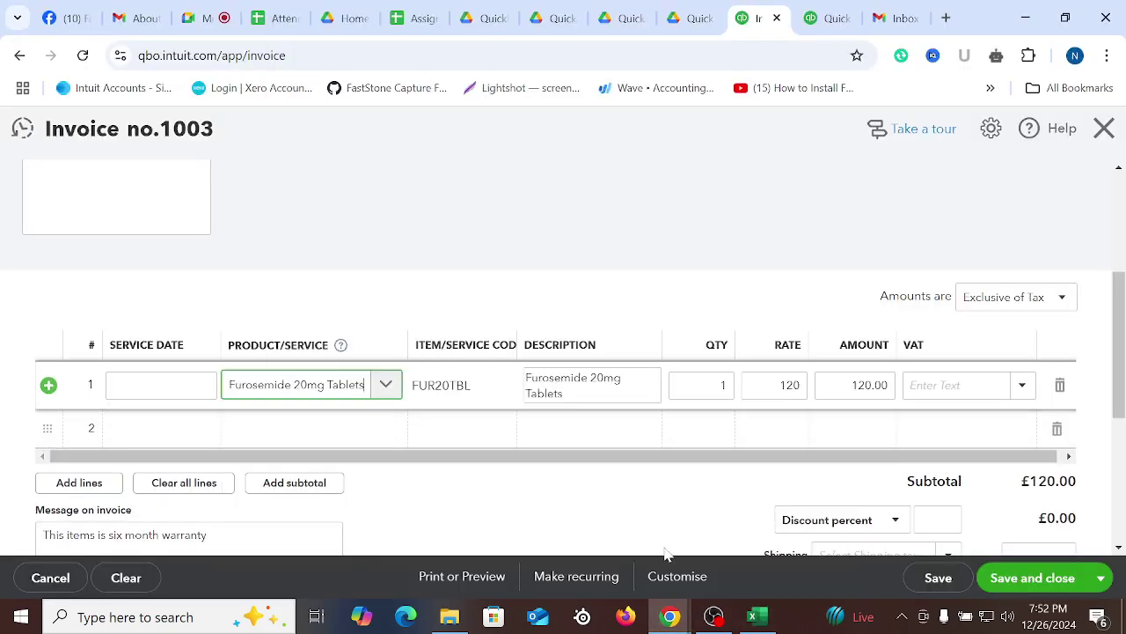
# Copy Levothyroxine 50mcg Tablets from Excel and set it as line 2's product (£150)
pyautogui.click(752, 616)
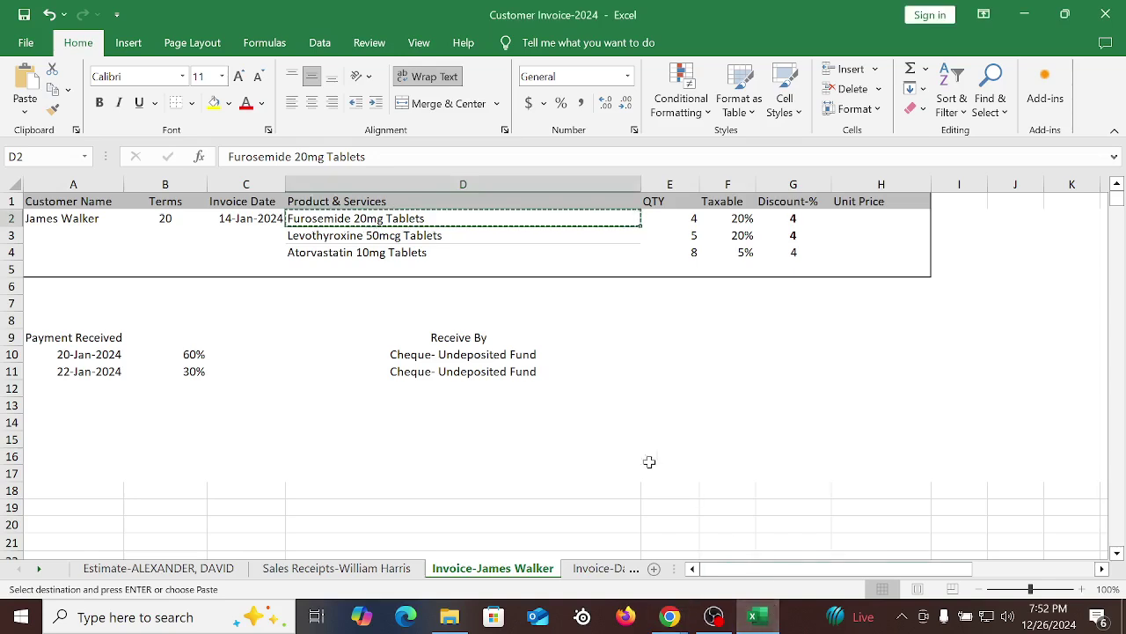
pyautogui.rightClick(354, 236)
pyautogui.click(393, 174)
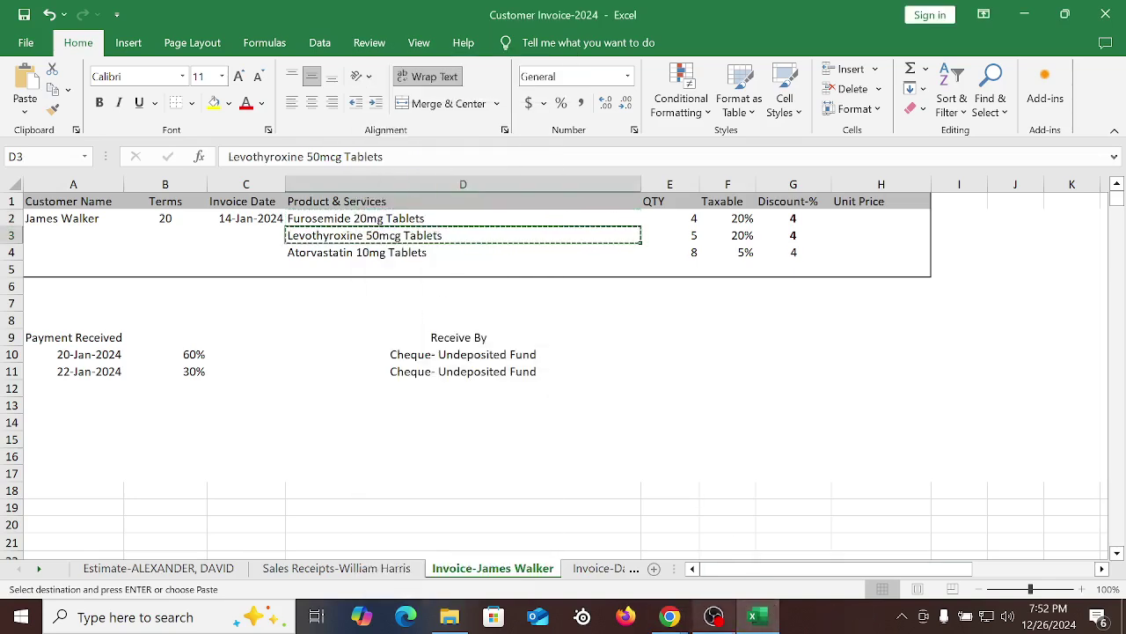
pyautogui.moveTo(670, 616)
pyautogui.click(572, 533)
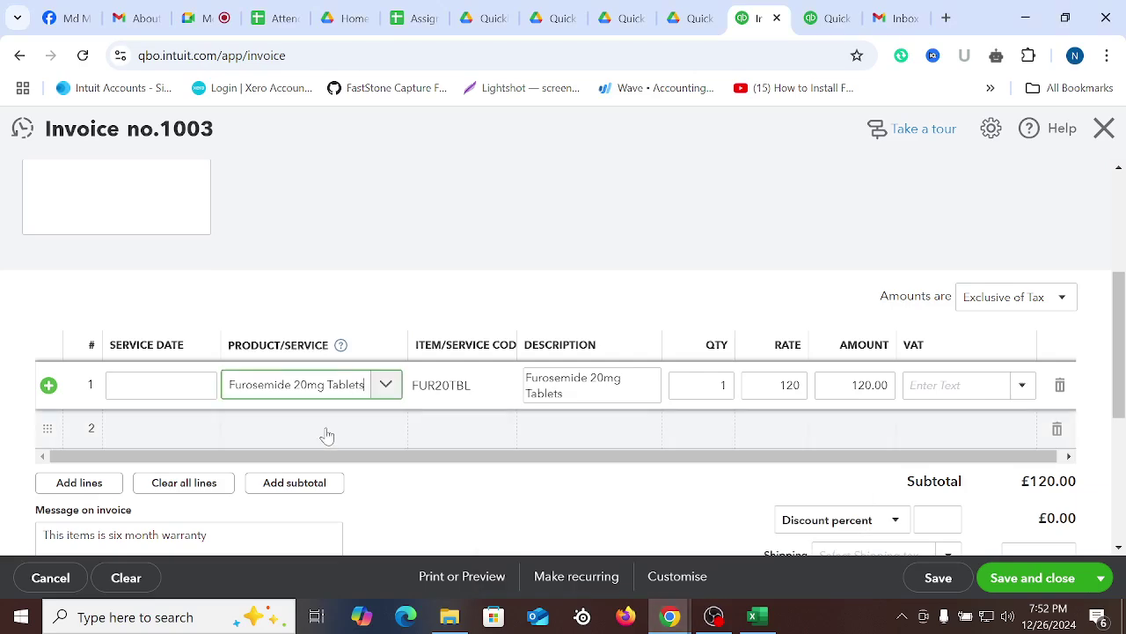
pyautogui.click(326, 435)
pyautogui.rightClick(309, 428)
pyautogui.click(340, 216)
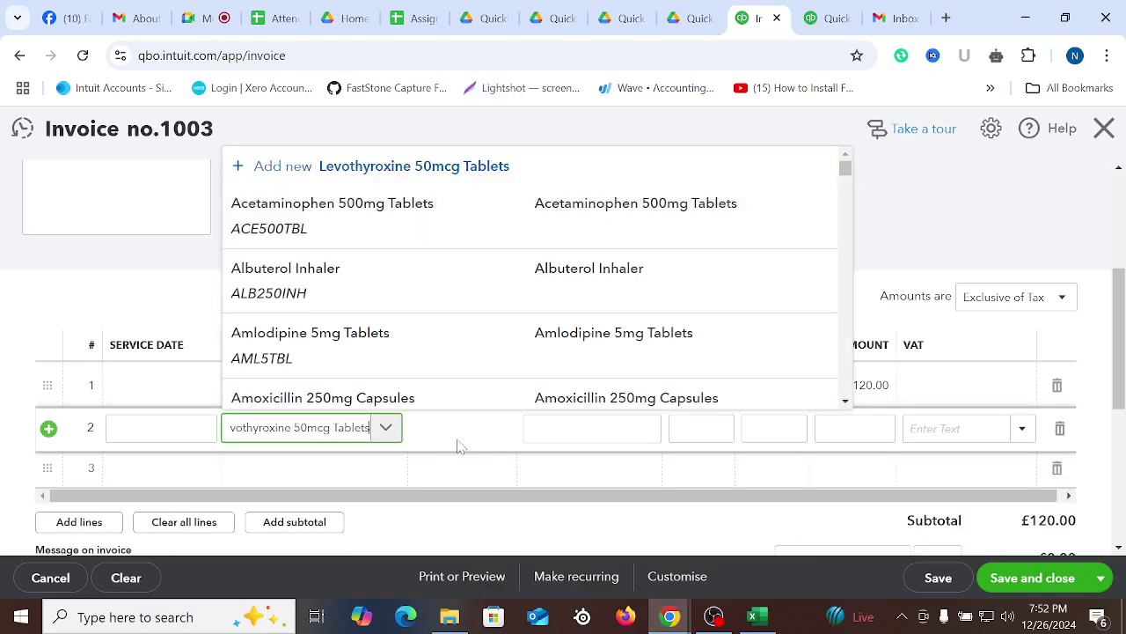
pyautogui.click(382, 377)
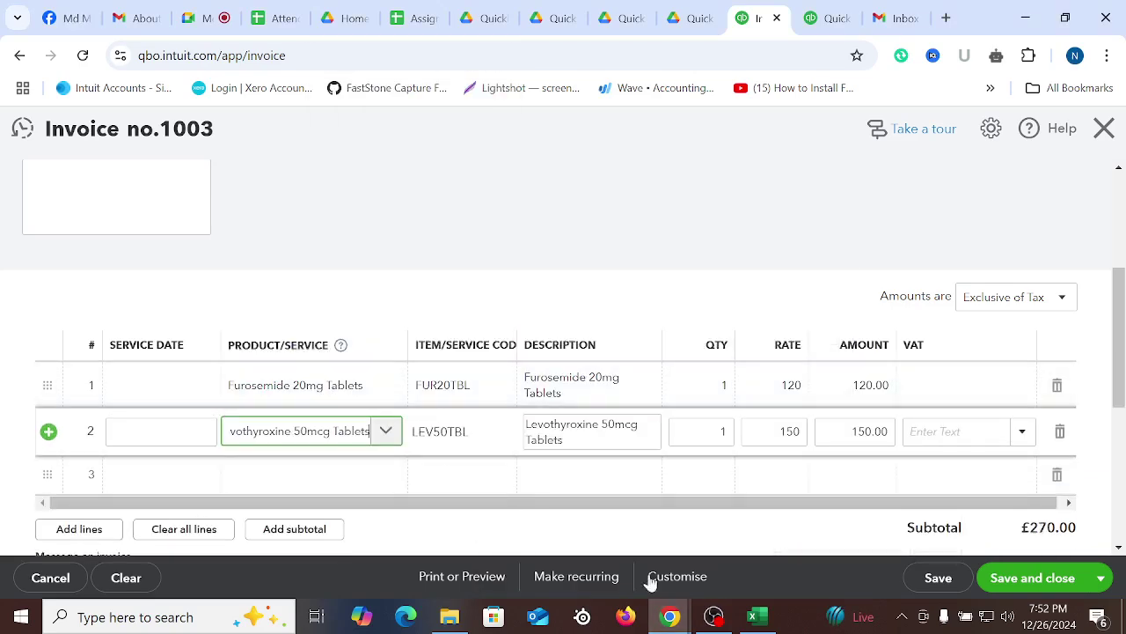
# Copy Atorvastatin 10mg Tablets from Excel and set it as line 3's product (£140)
pyautogui.click(759, 616)
pyautogui.rightClick(367, 255)
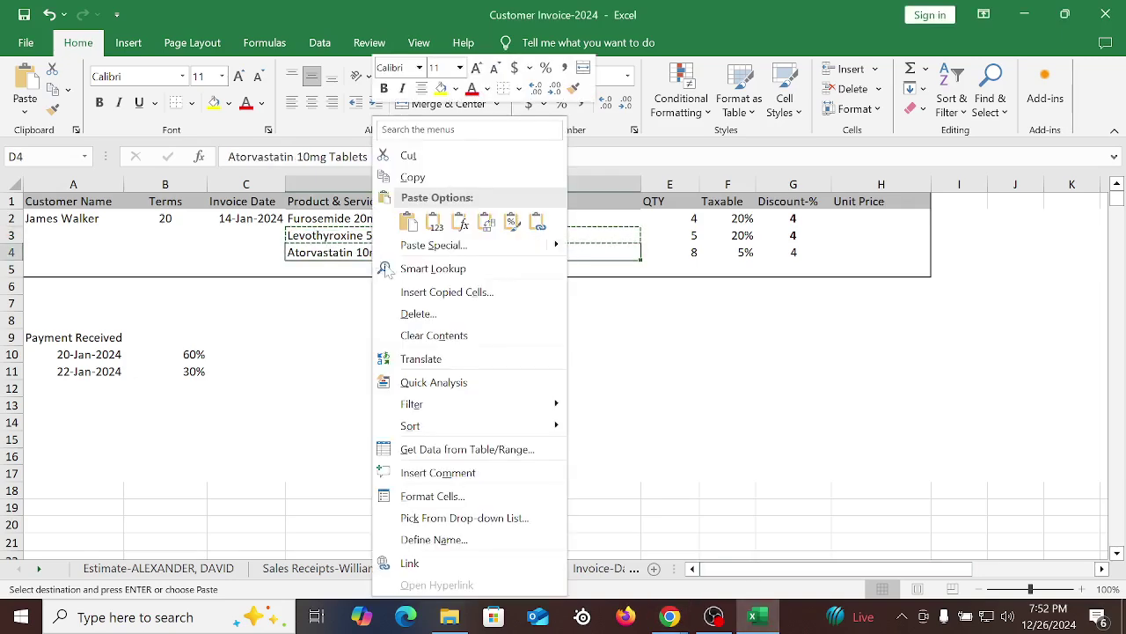
pyautogui.click(413, 177)
pyautogui.click(669, 616)
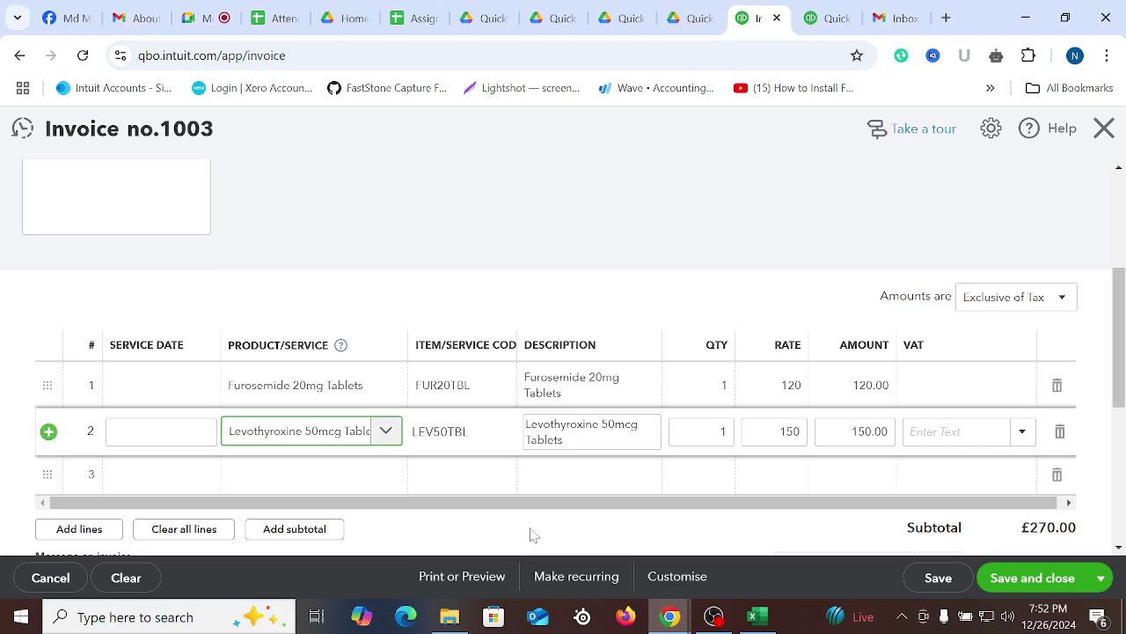
pyautogui.click(279, 482)
pyautogui.rightClick(279, 473)
pyautogui.click(325, 274)
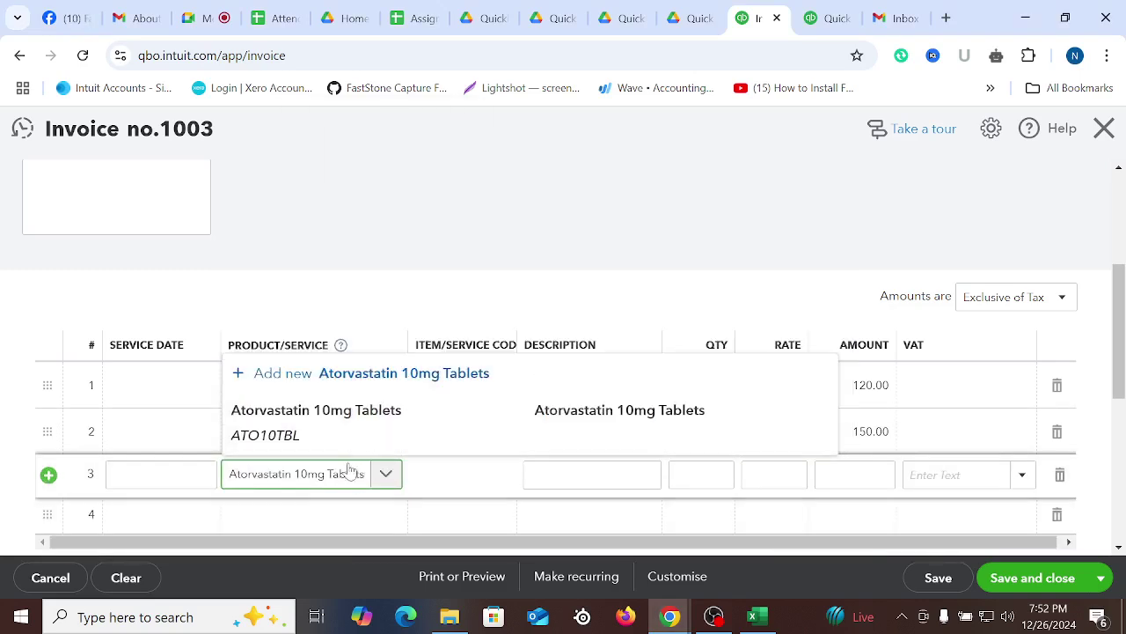
pyautogui.click(340, 414)
pyautogui.click(607, 213)
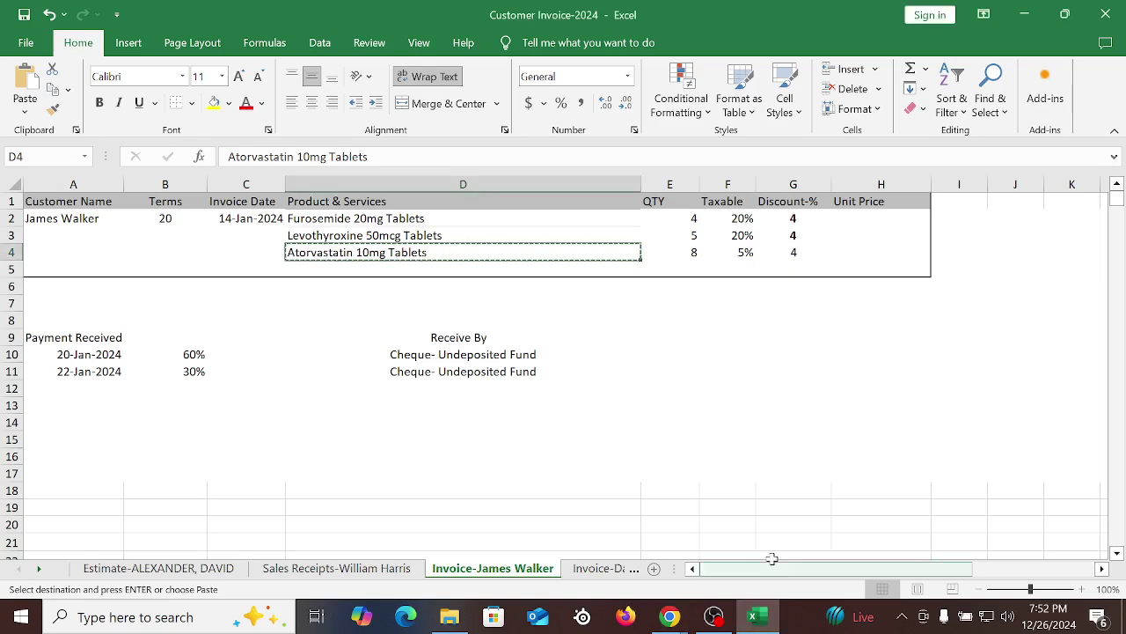
pyautogui.click(752, 616)
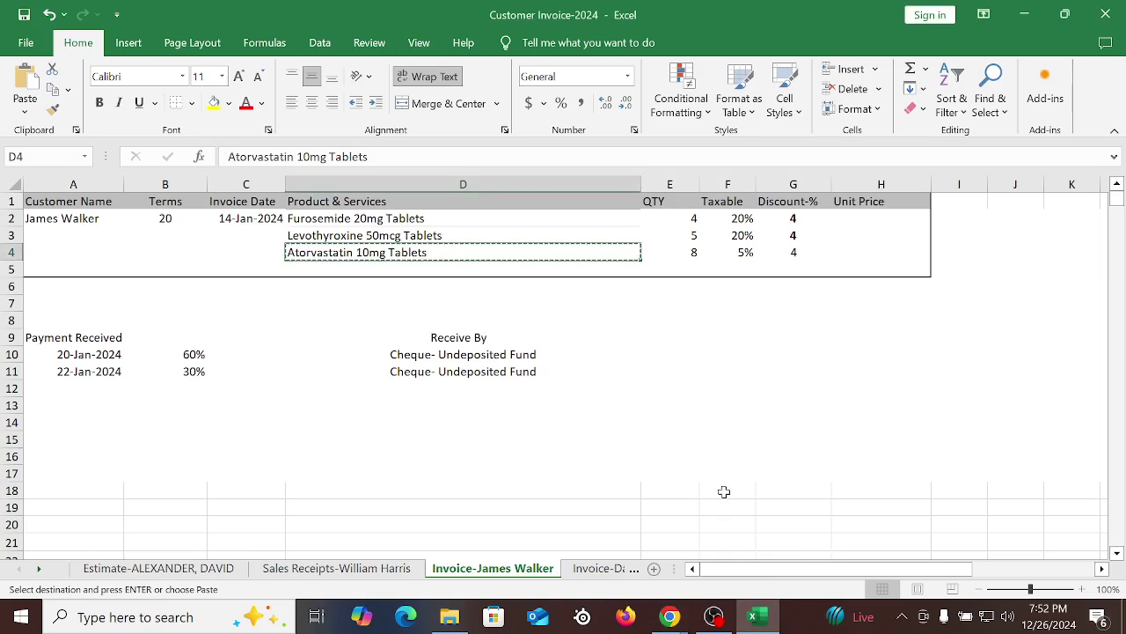
pyautogui.click(726, 473)
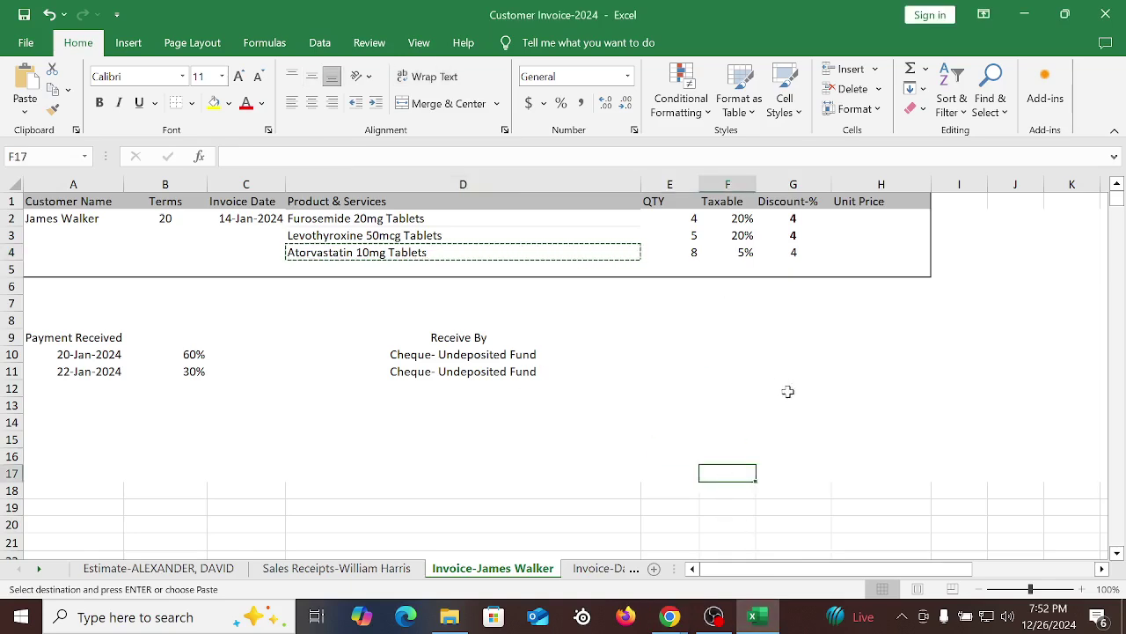
pyautogui.click(668, 616)
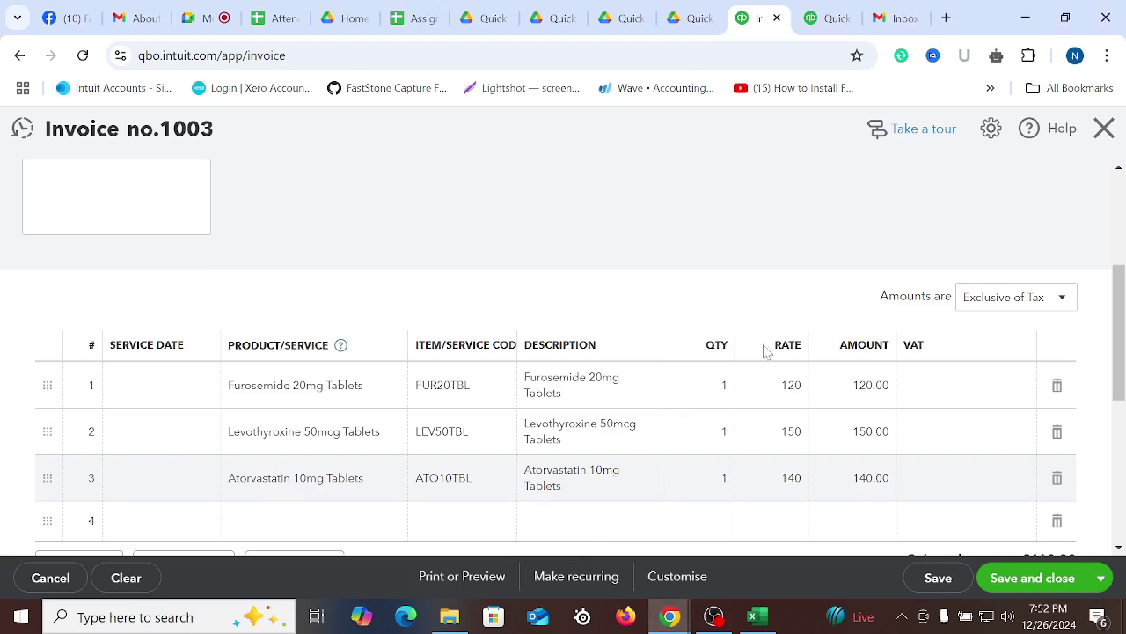
# Set the three invoice lines' quantities to 4, 5 and 8
pyautogui.click(720, 405)
pyautogui.write('4')
pyautogui.click(717, 433)
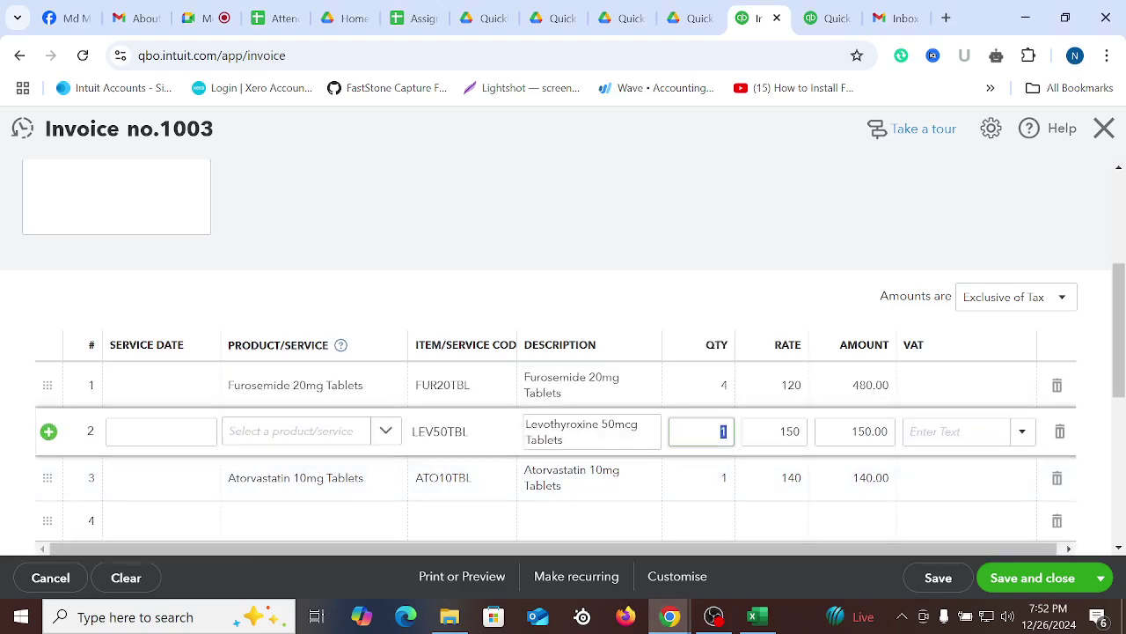
pyautogui.write('6')
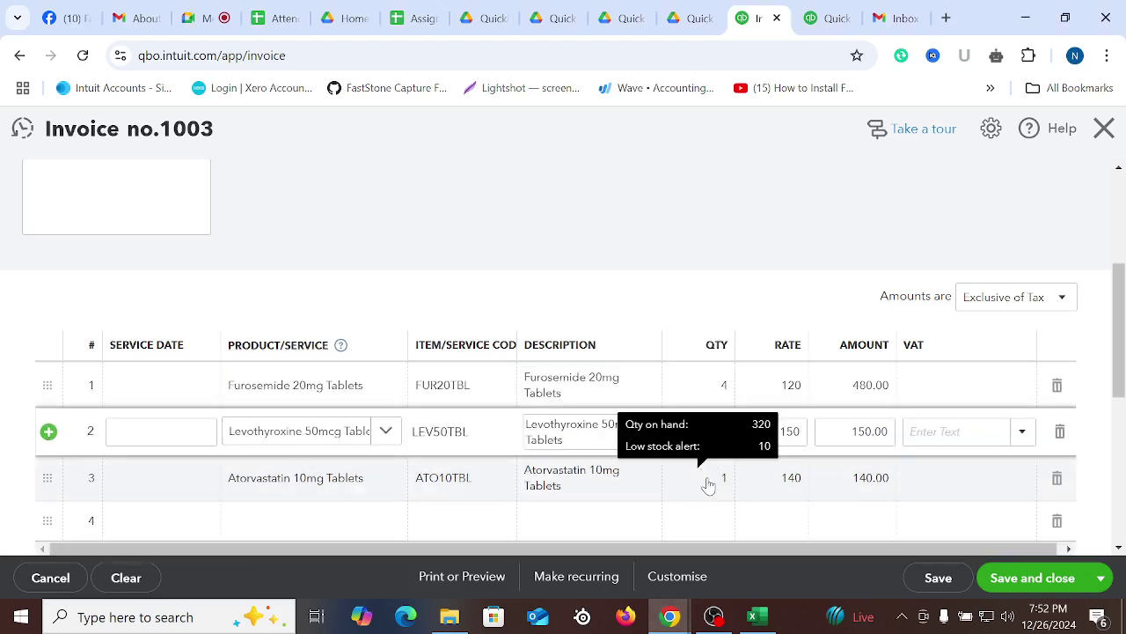
pyautogui.click(717, 478)
pyautogui.write('8')
pyautogui.click(789, 288)
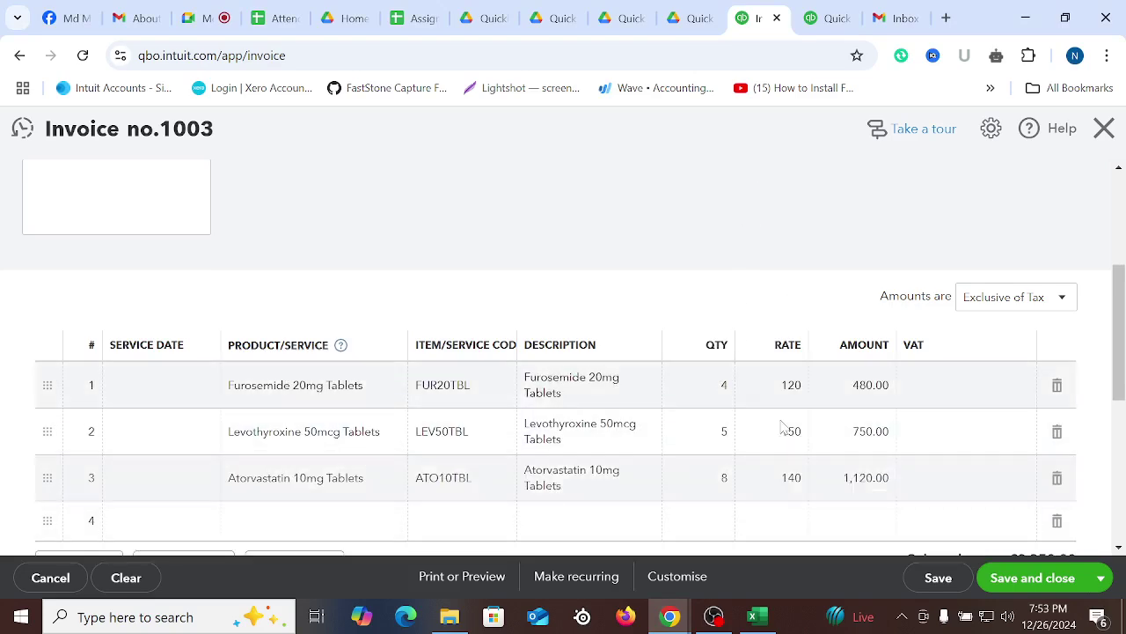
# In Excel, review the products' Discount-% and Taxable rates
pyautogui.click(753, 616)
pyautogui.click(876, 369)
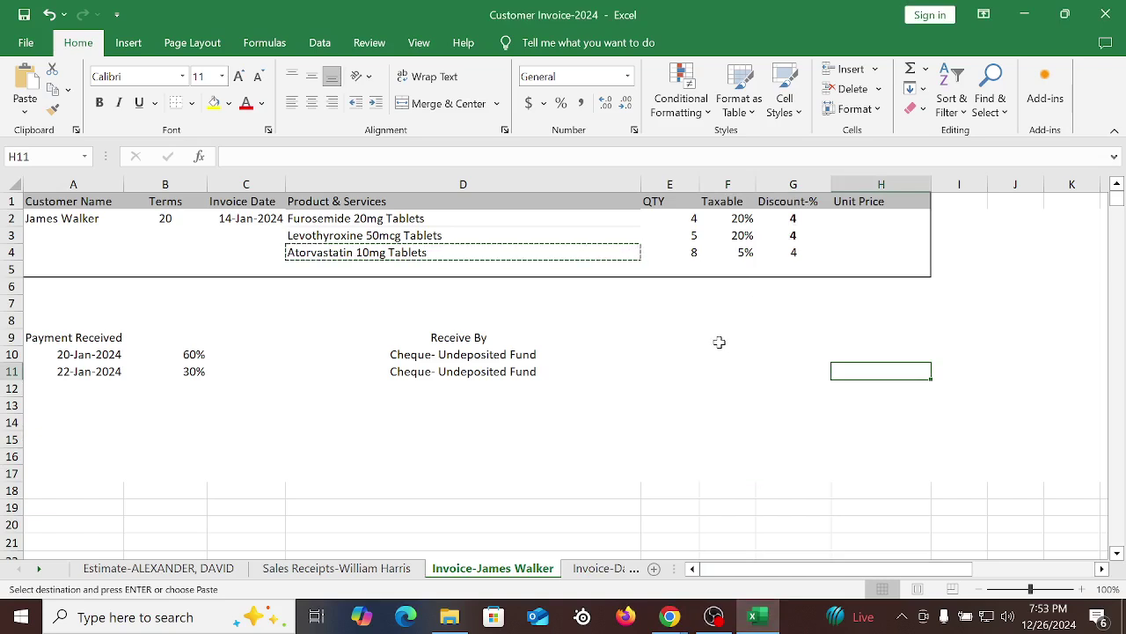
pyautogui.moveTo(804, 218); pyautogui.dragTo(804, 265)
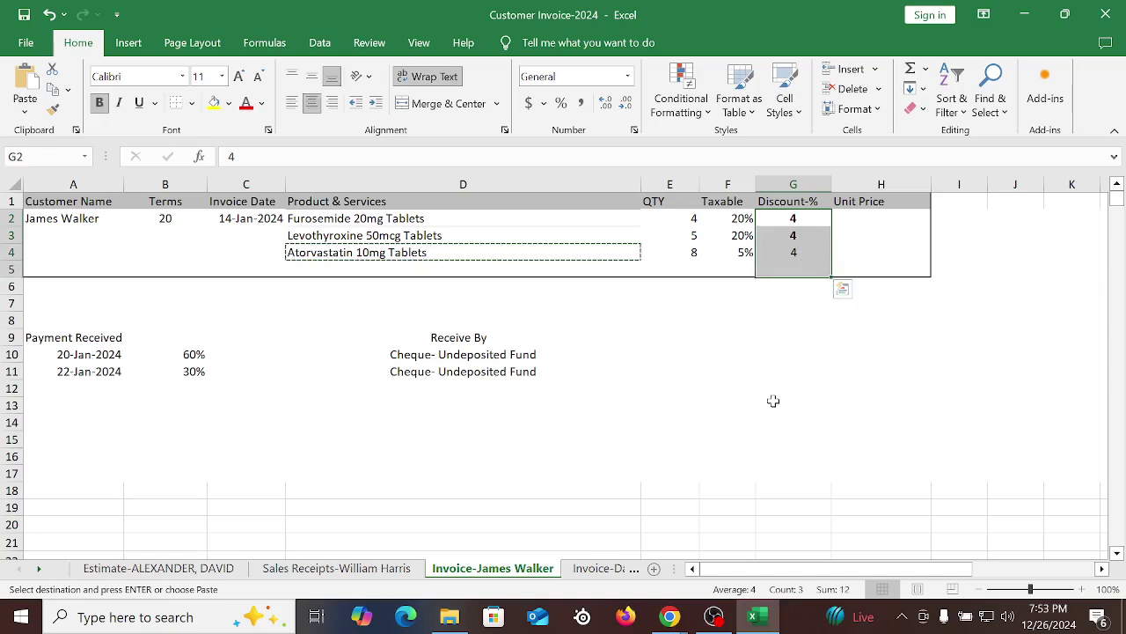
pyautogui.moveTo(739, 218); pyautogui.dragTo(740, 307)
pyautogui.click(727, 423)
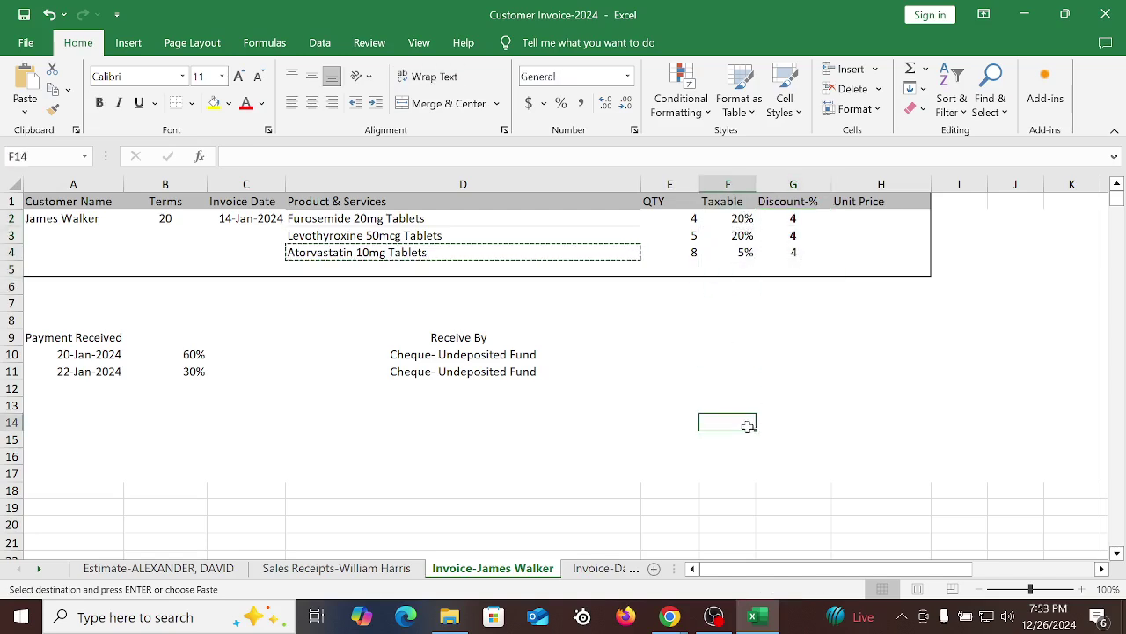
pyautogui.moveTo(695, 607)
pyautogui.click(572, 510)
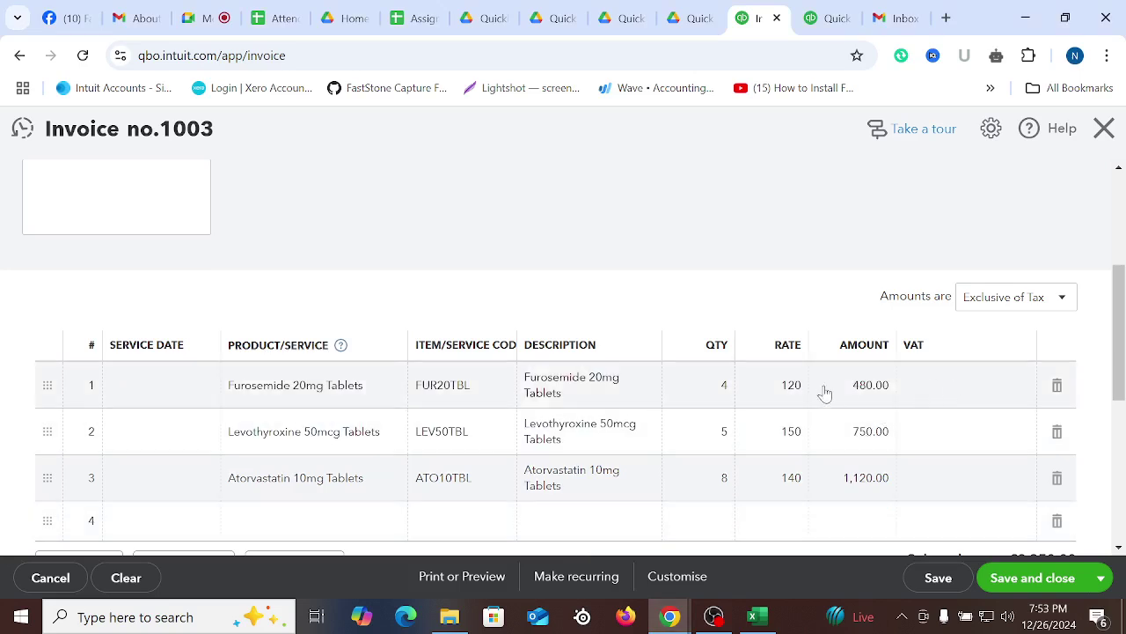
# Set VAT to 20.0% S on lines 1–2 and 5.0% R on line 3, leaving line 4 blank
pyautogui.click(959, 391)
pyautogui.write('20')
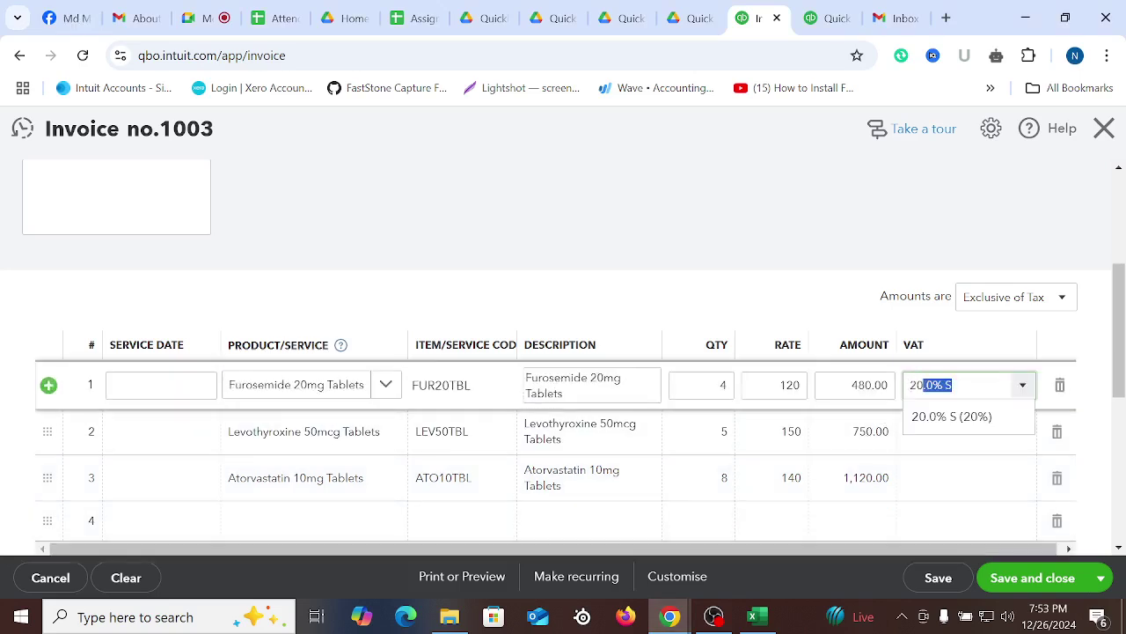
pyautogui.click(951, 425)
pyautogui.click(950, 444)
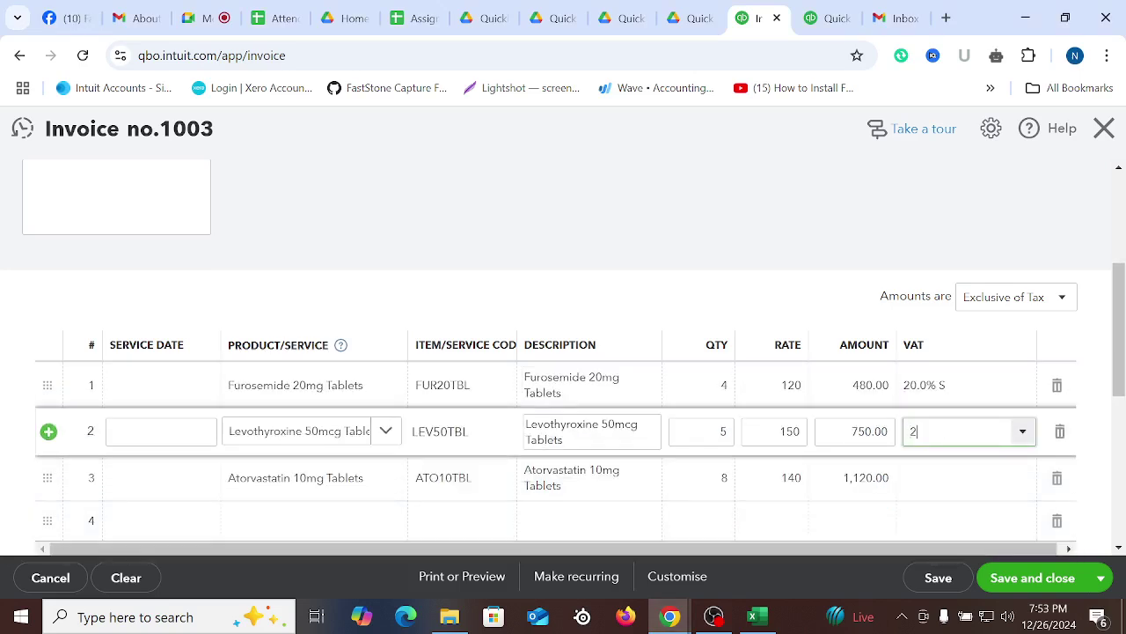
pyautogui.write('20')
pyautogui.click(938, 468)
pyautogui.click(948, 483)
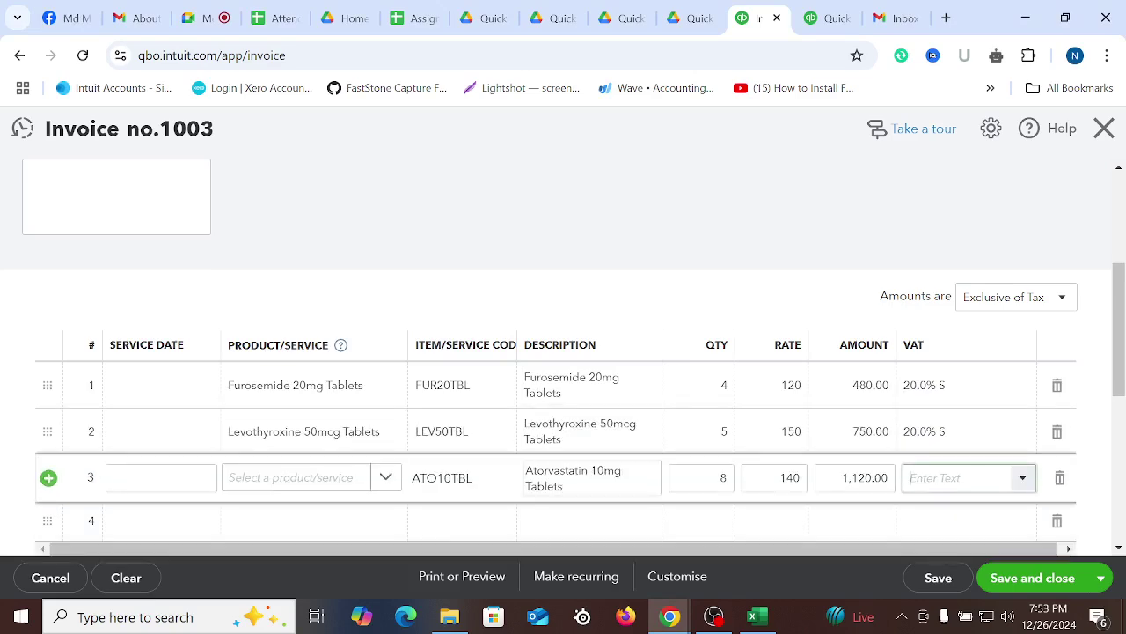
pyautogui.click(933, 515)
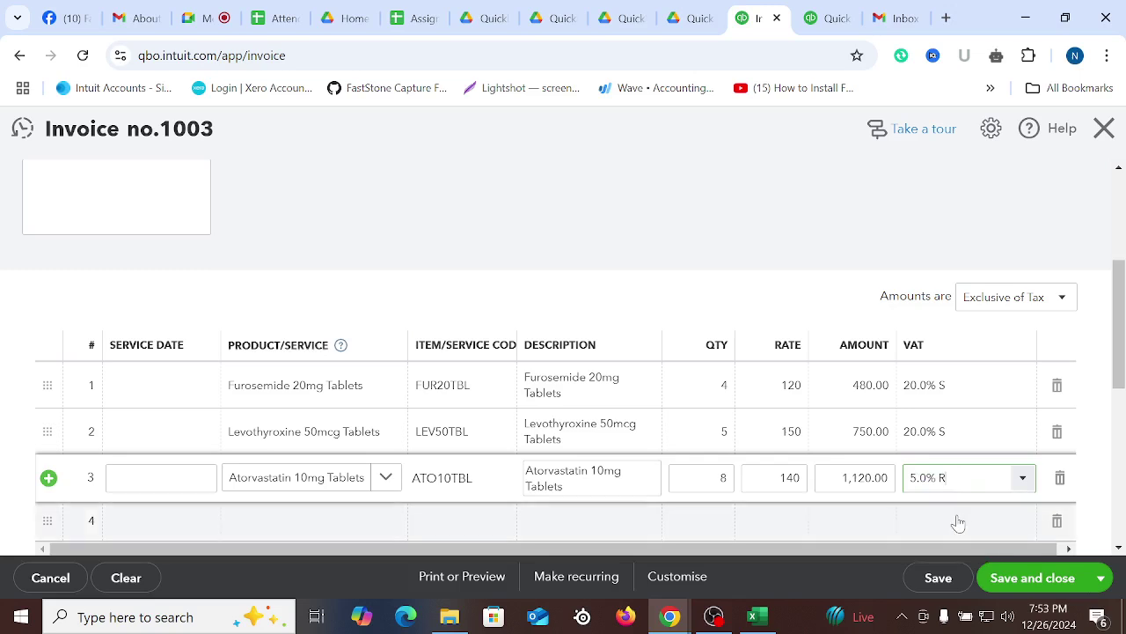
pyautogui.click(885, 527)
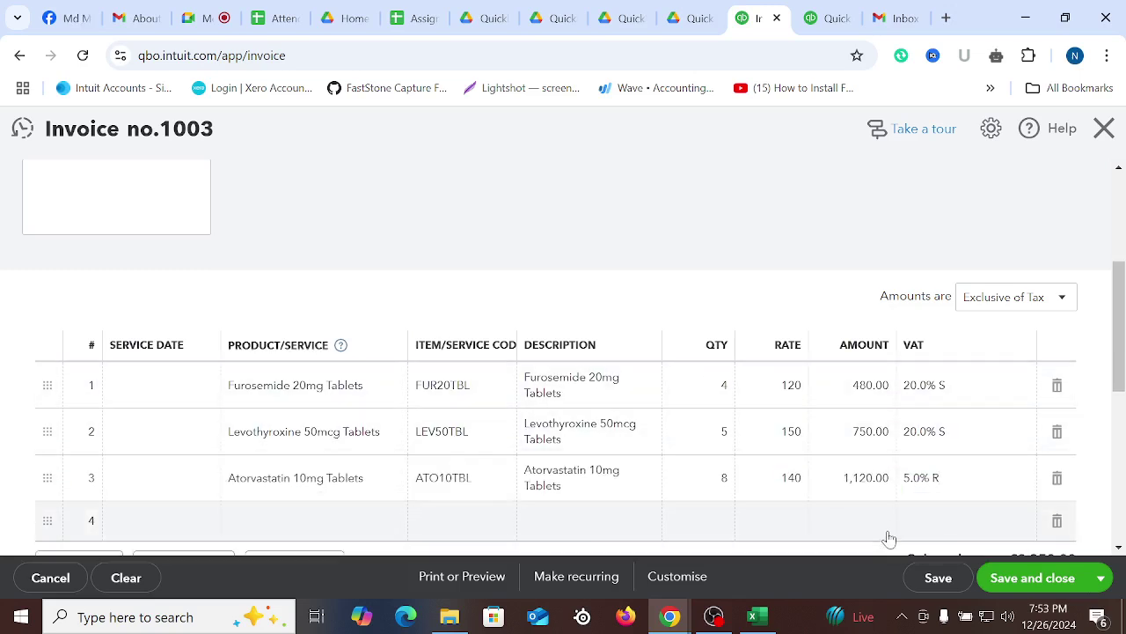
pyautogui.click(1060, 522)
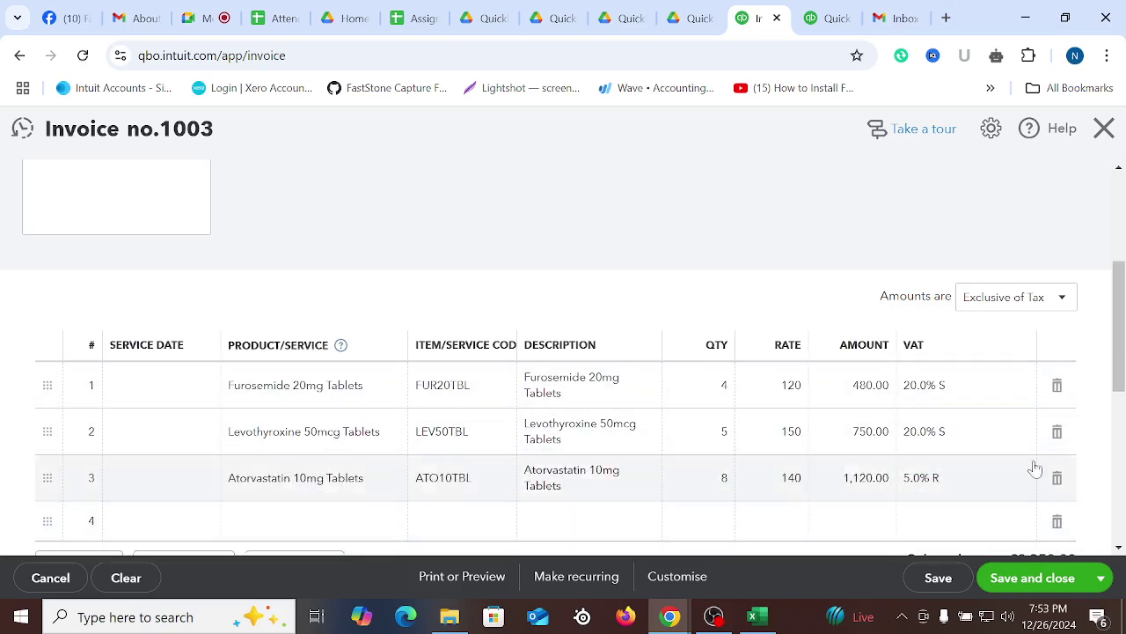
# Set the invoice discount type to a percentage and apply a 4% discount to the totals
pyautogui.scroll(-2, 1018, 430)
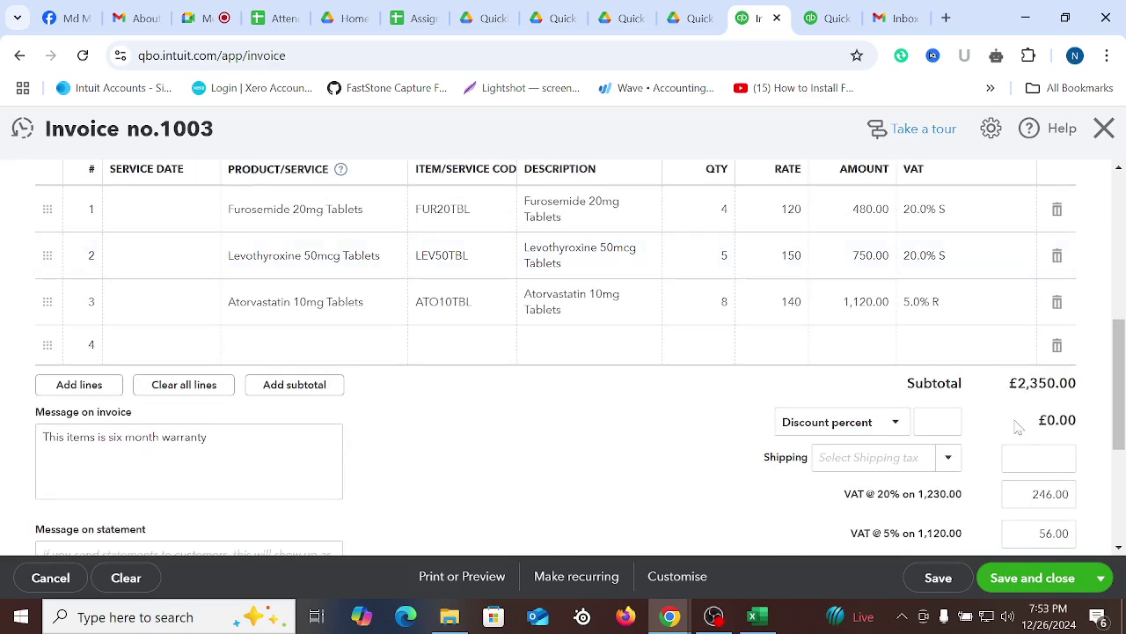
pyautogui.click(888, 424)
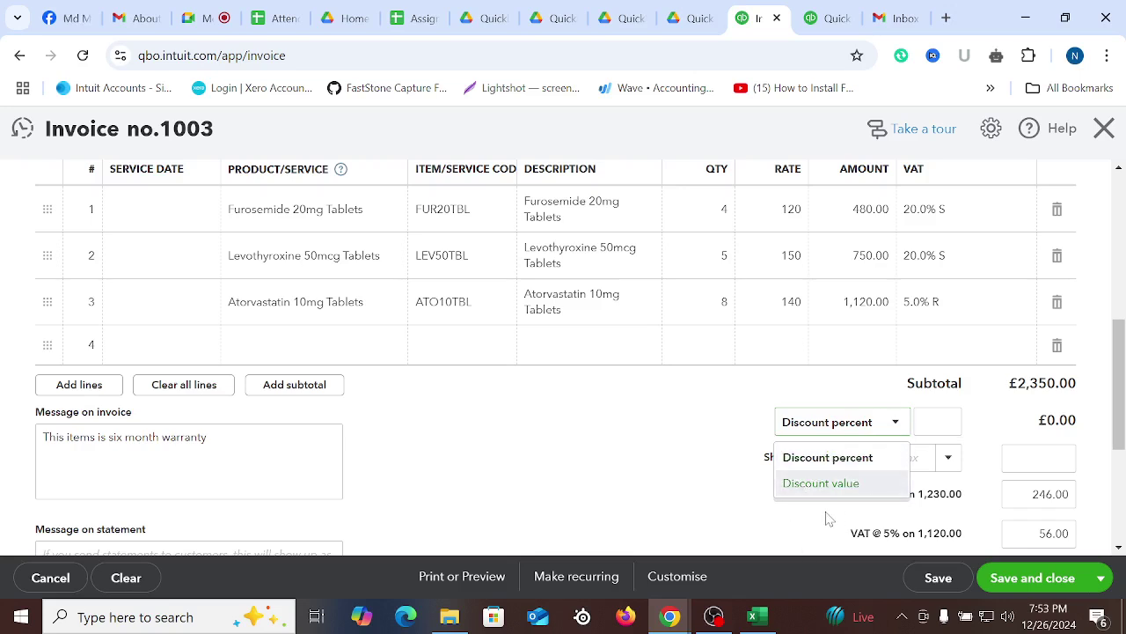
pyautogui.click(871, 459)
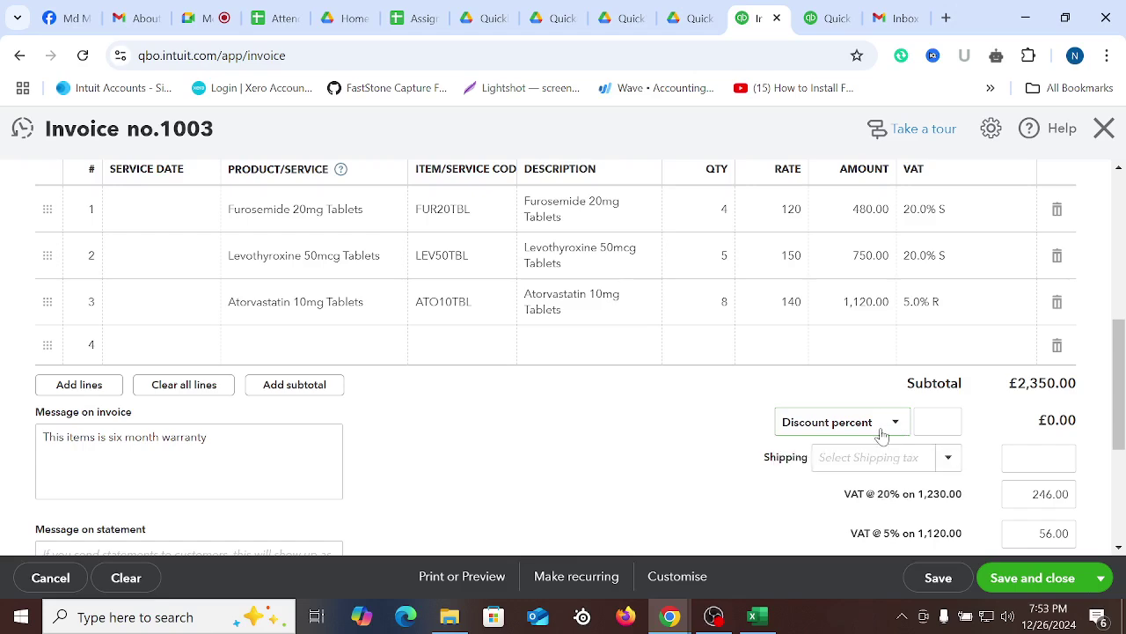
pyautogui.click(880, 429)
pyautogui.click(846, 484)
pyautogui.click(855, 421)
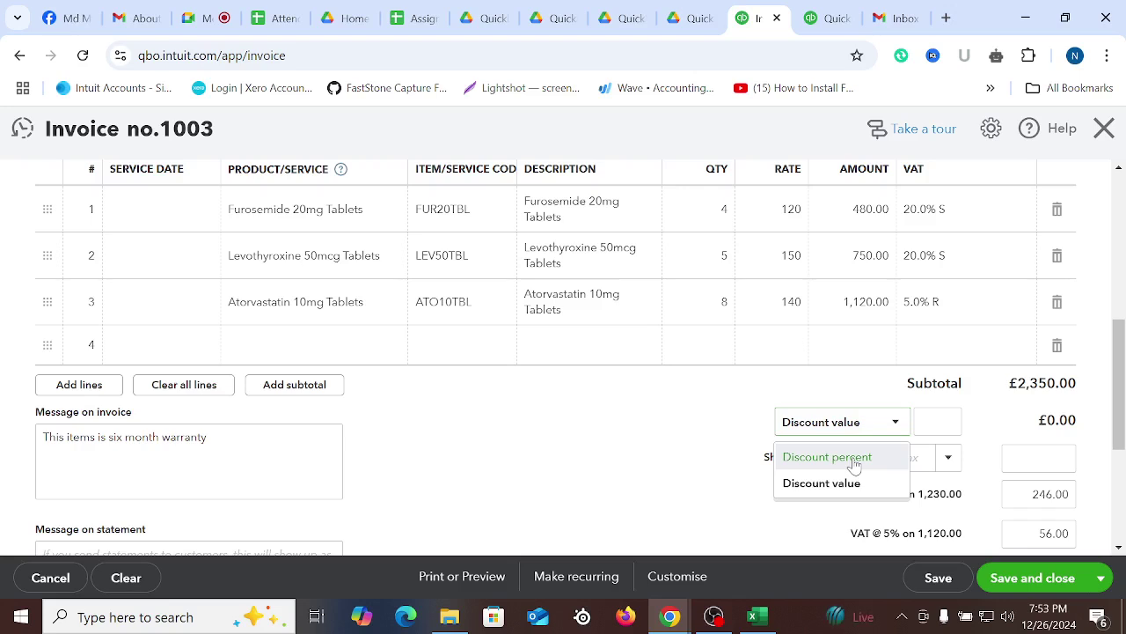
pyautogui.click(852, 458)
pyautogui.click(868, 480)
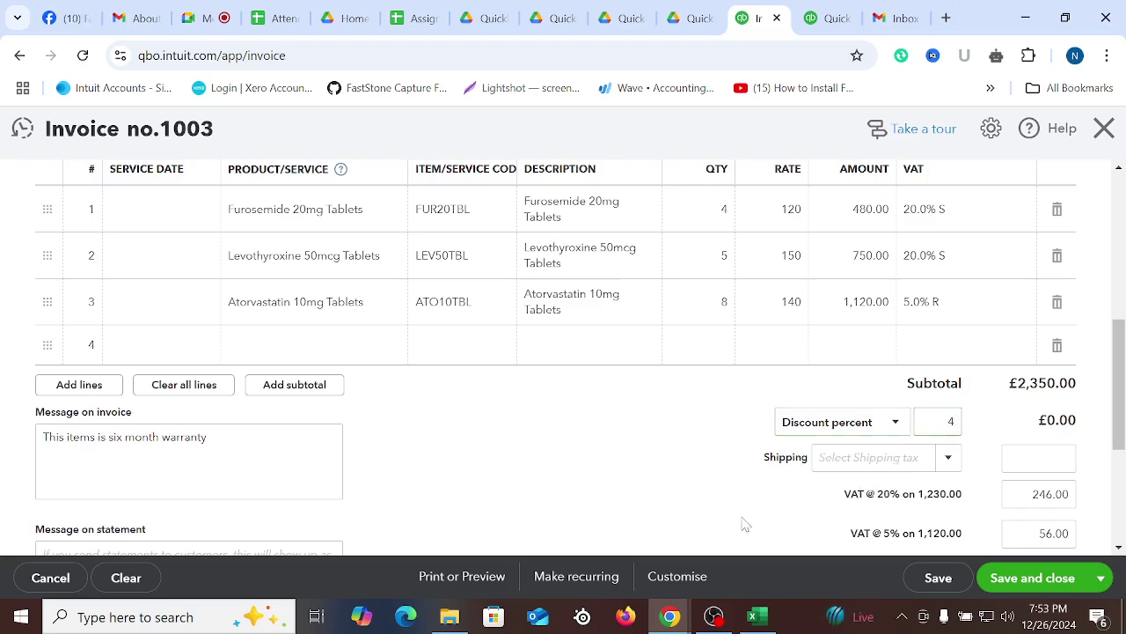
# Return the discount to 4 percent (−£94.00) after trying a fixed amount, and delete empty line 4
pyautogui.click(893, 423)
pyautogui.click(827, 484)
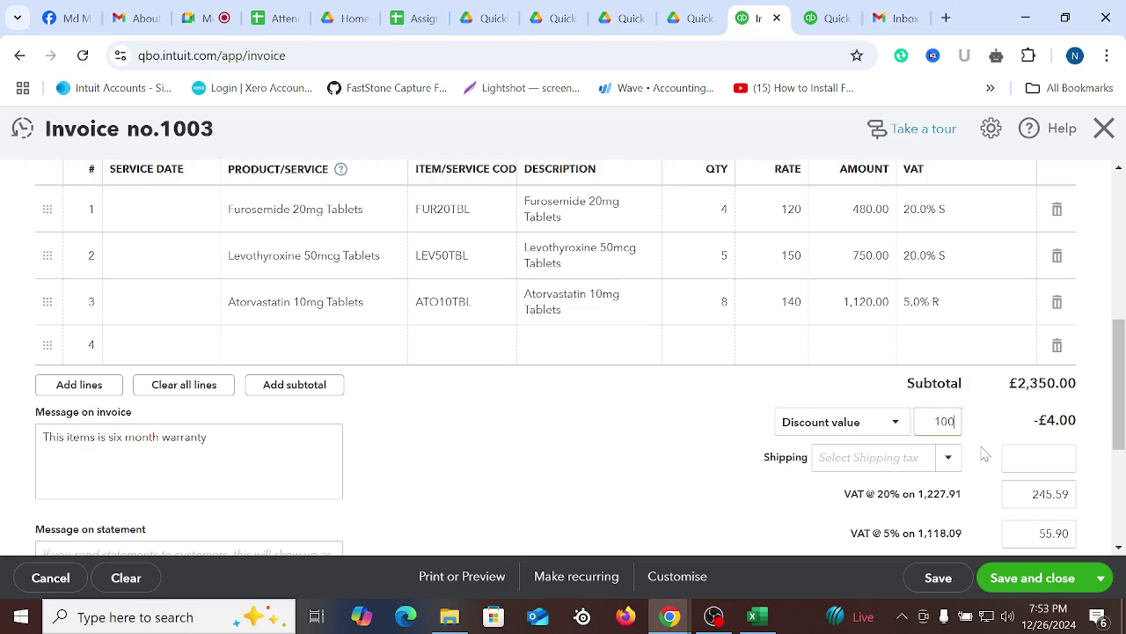
pyautogui.press('Tab')
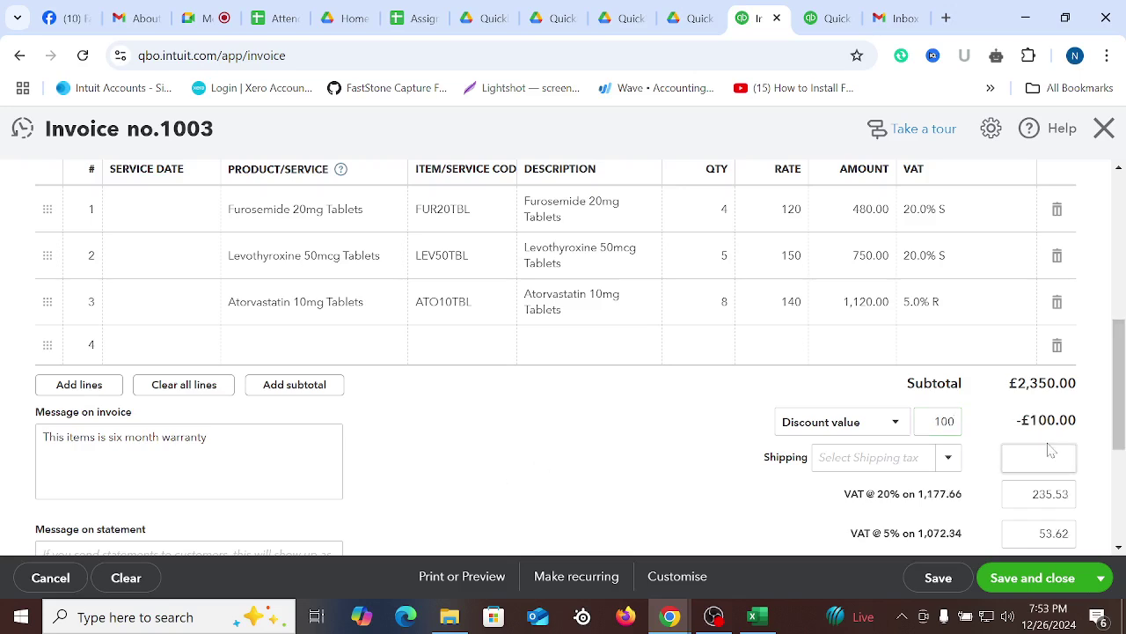
pyautogui.hotkey('shift', 'Tab')
pyautogui.click(886, 427)
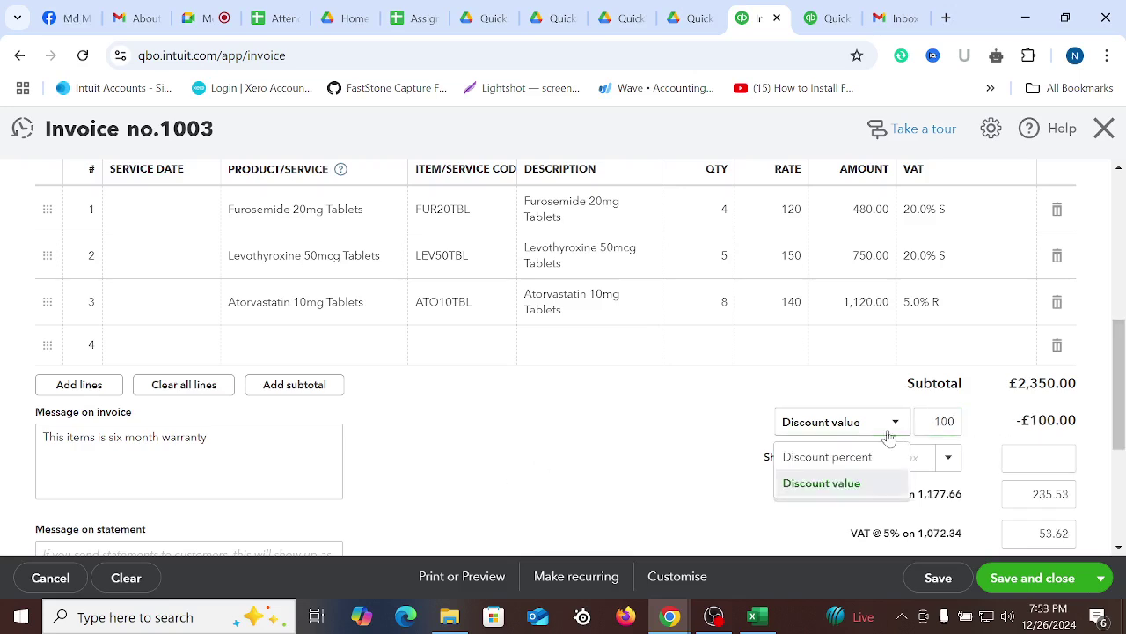
pyautogui.click(836, 457)
pyautogui.press('Tab')
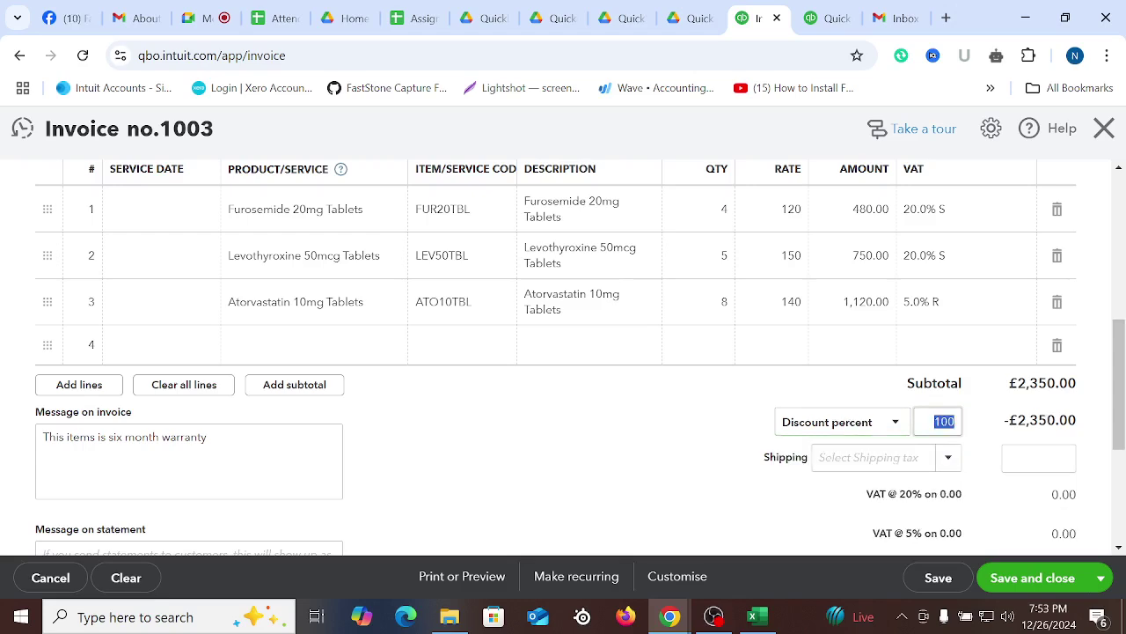
pyautogui.write('4')
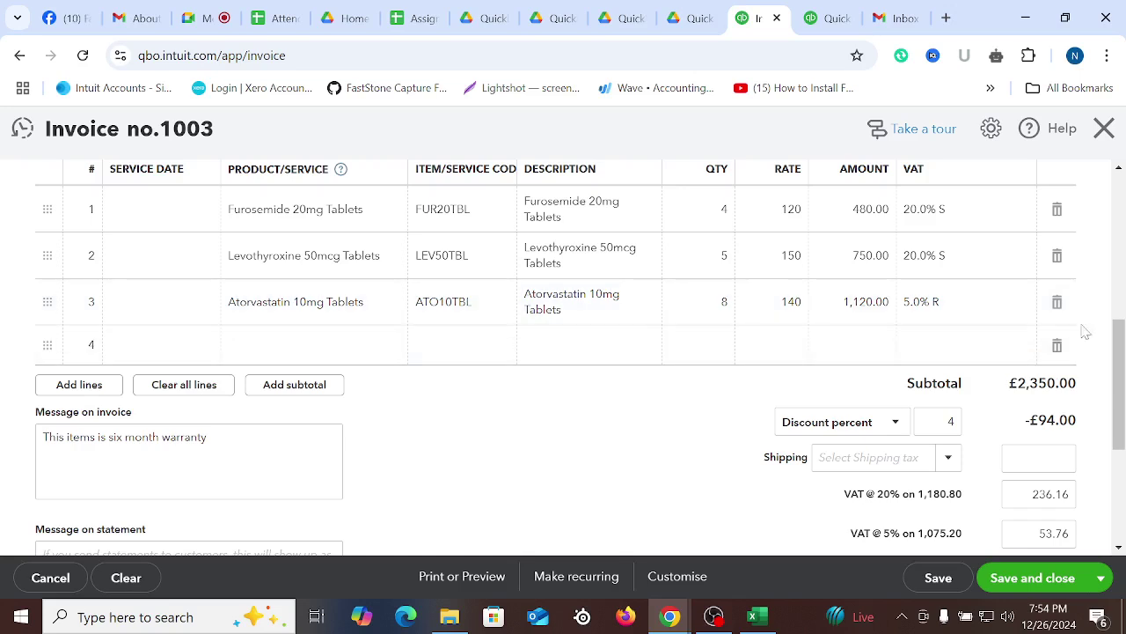
pyautogui.click(1057, 345)
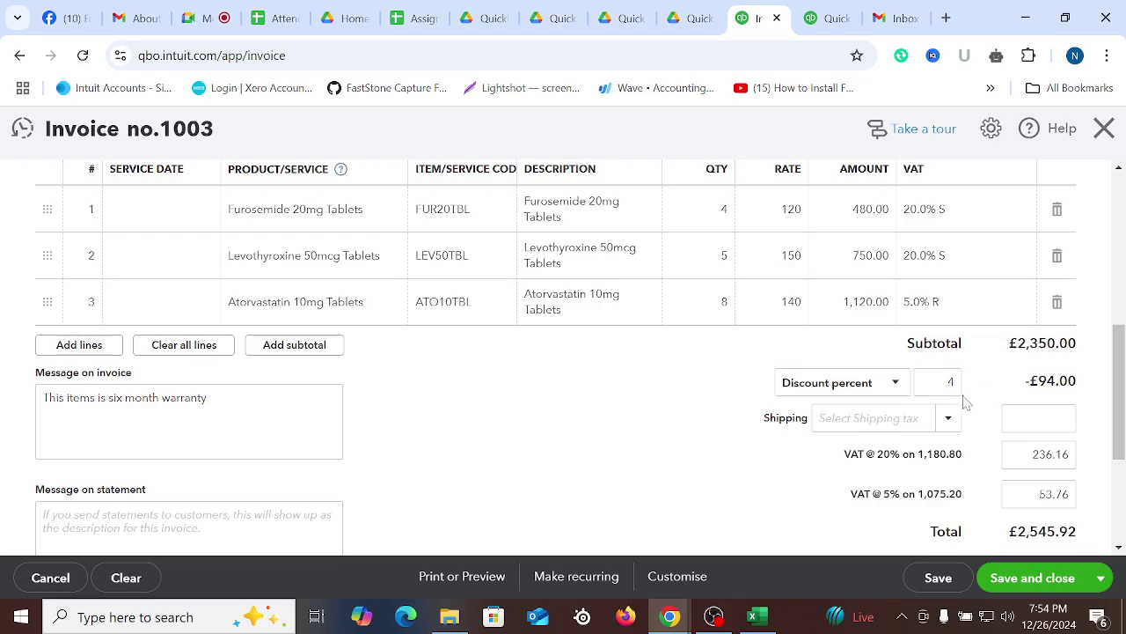
pyautogui.scroll(5, 674, 402)
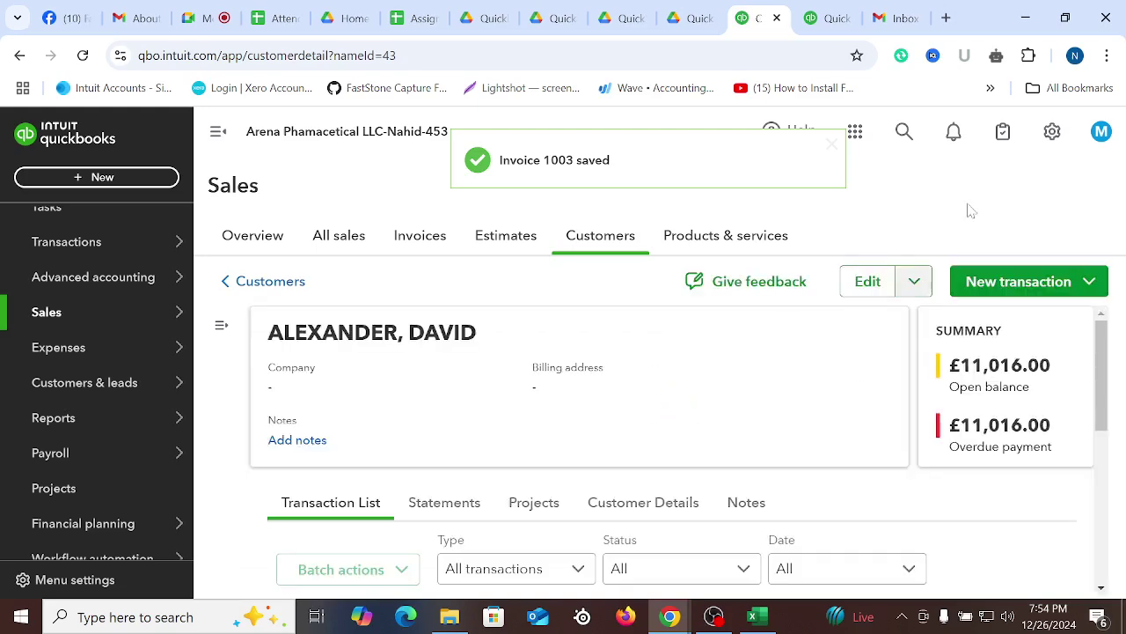
# Reopen invoice 1003 from the recent transactions in search
pyautogui.click(903, 131)
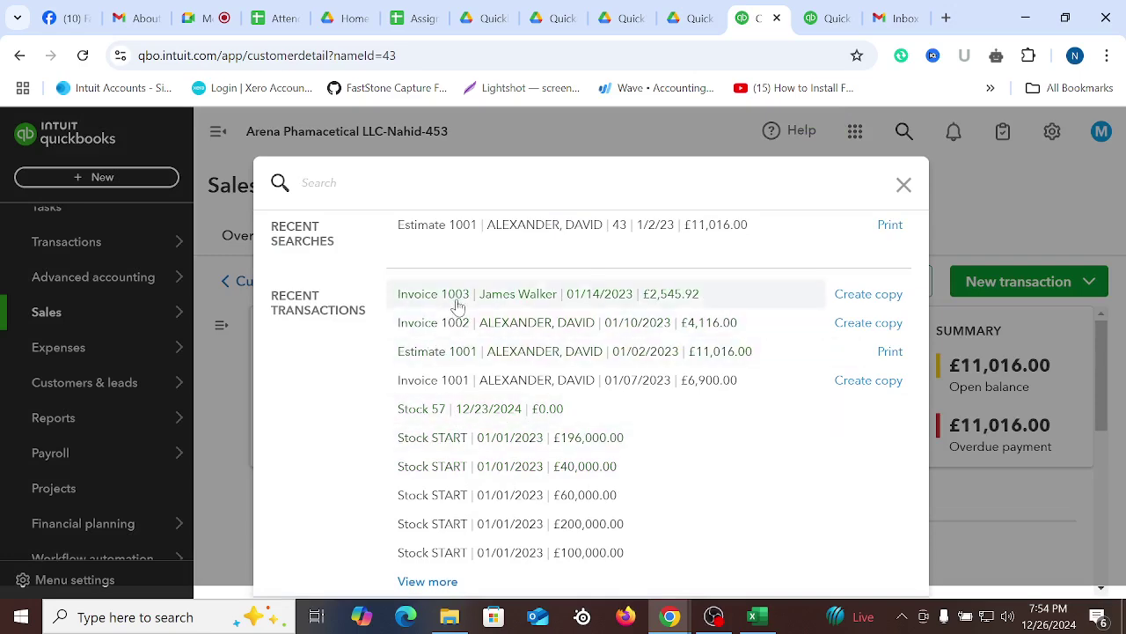
pyautogui.click(456, 299)
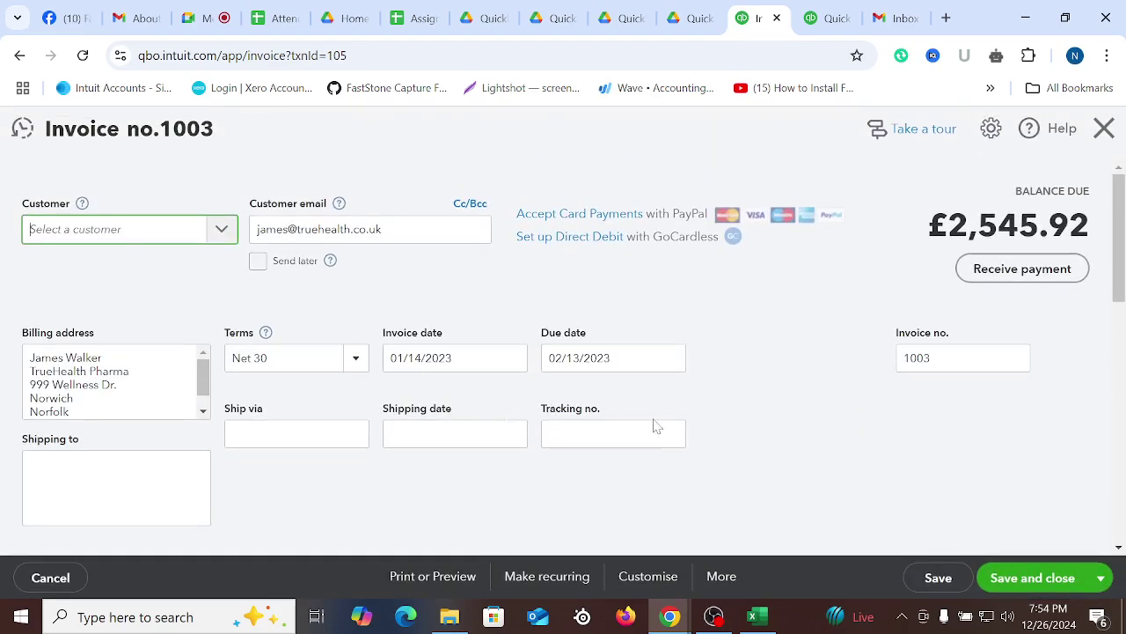
pyautogui.scroll(-5, 660, 432)
pyautogui.scroll(-2, 649, 438)
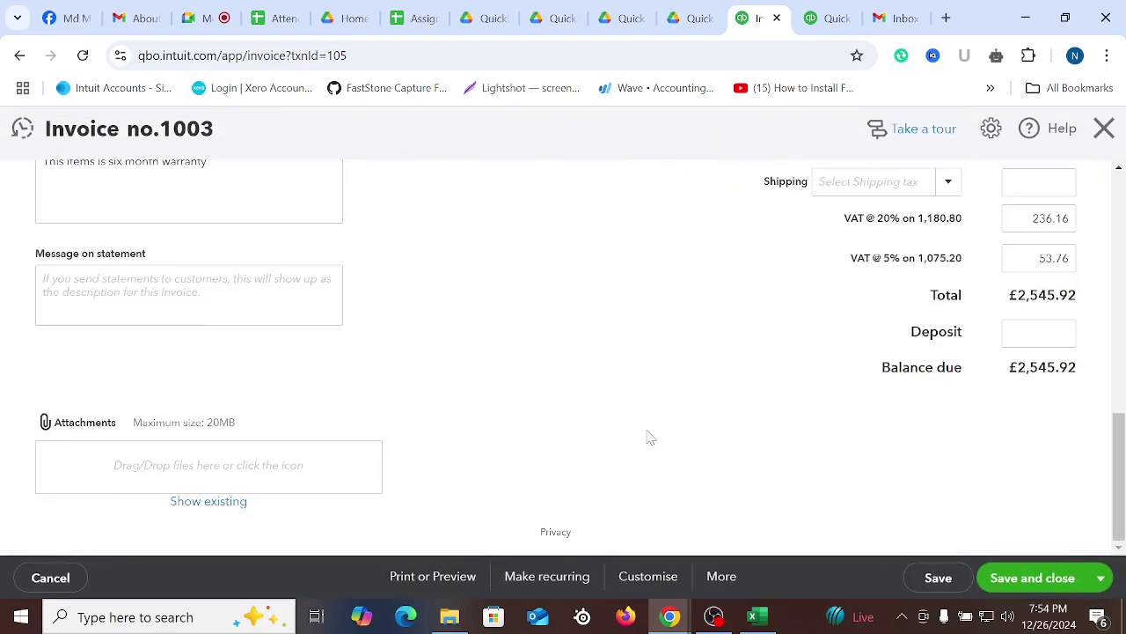
pyautogui.scroll(5, 651, 458)
# Apply the Customized Invoice template to invoice 1003 and bring up its print preview
pyautogui.click(643, 580)
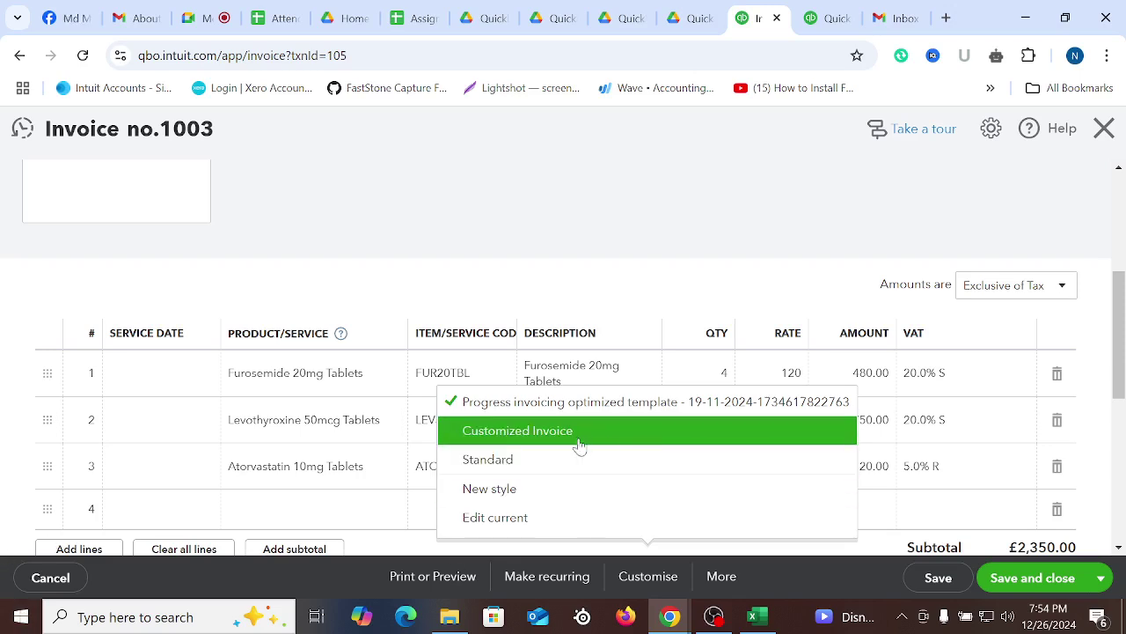
pyautogui.click(512, 436)
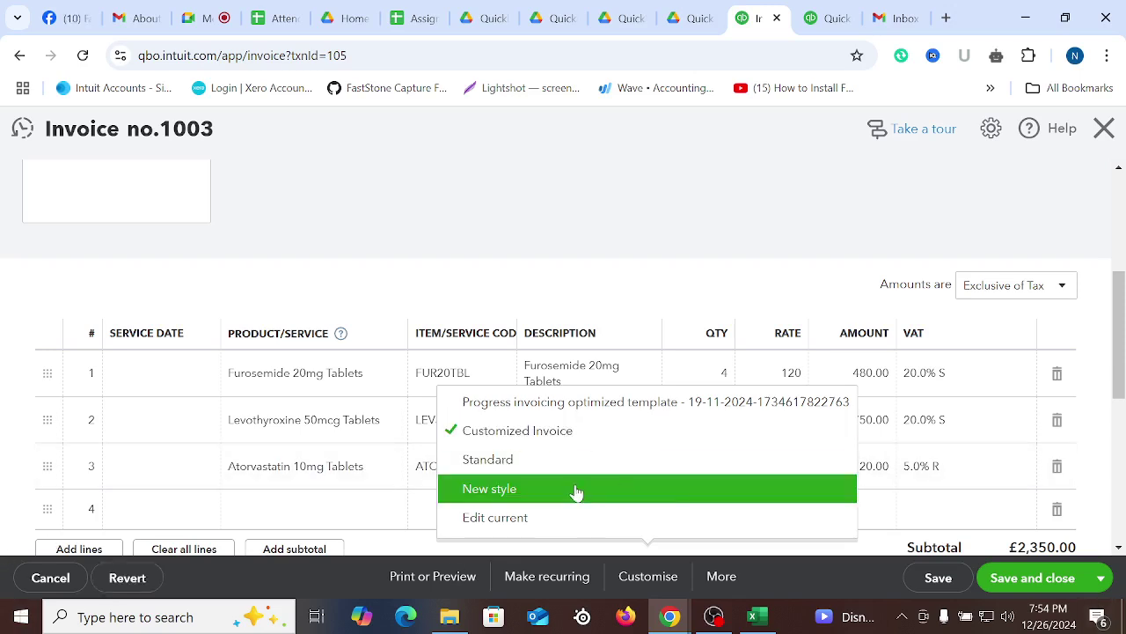
pyautogui.click(431, 577)
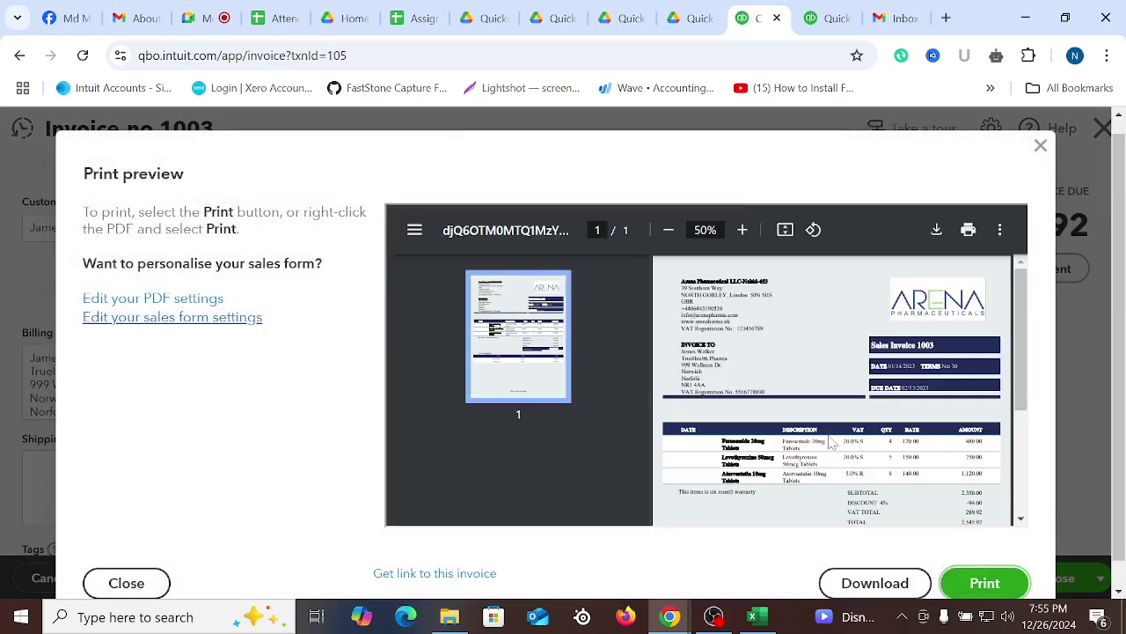
# View invoice 1003's PDF in its own tab, then close it and the print preview
pyautogui.click(986, 584)
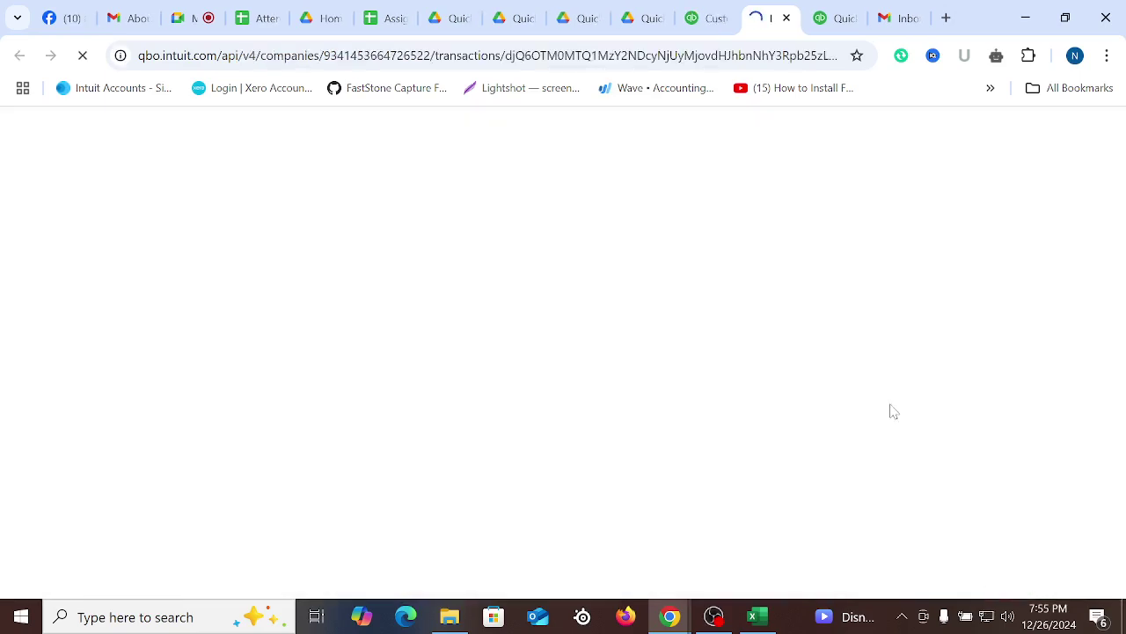
pyautogui.scroll(-6, 850, 415)
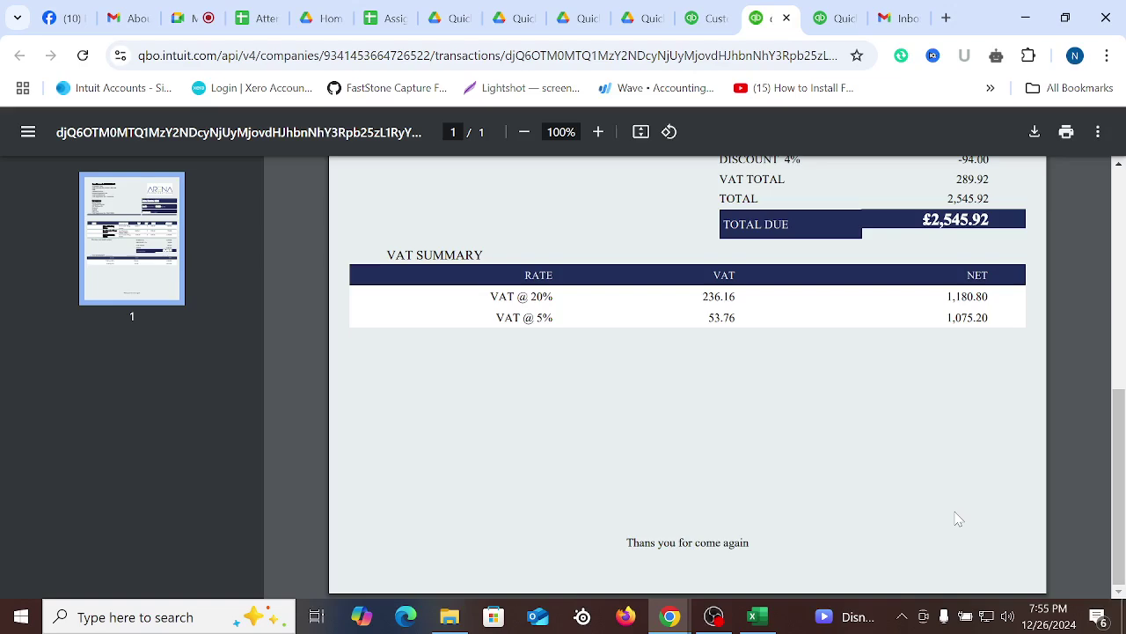
pyautogui.scroll(6, 959, 519)
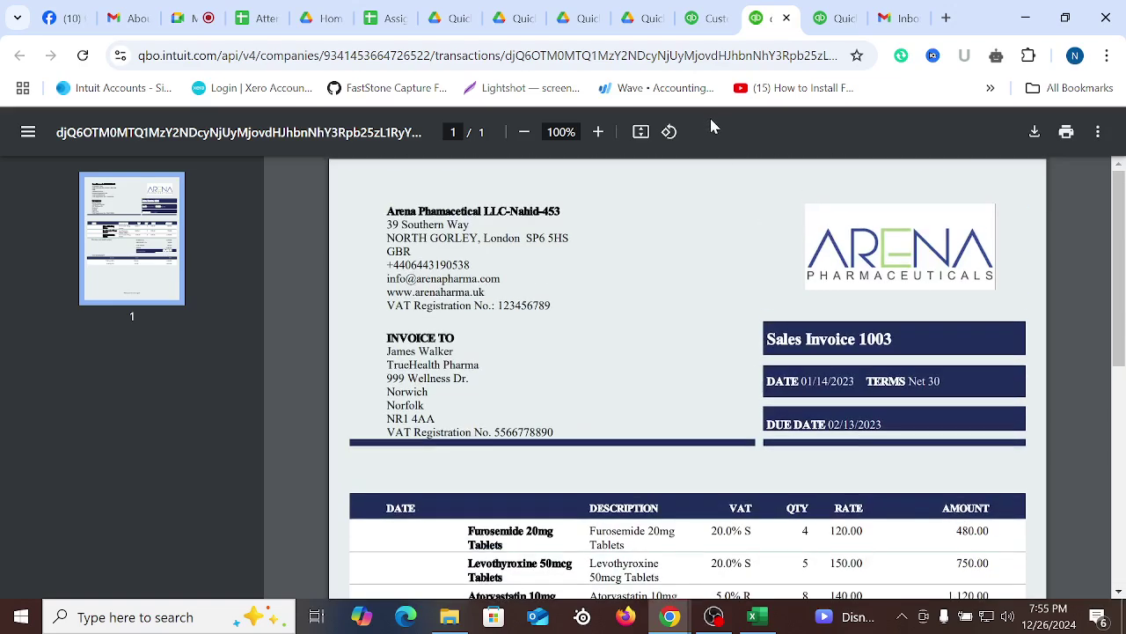
pyautogui.click(786, 18)
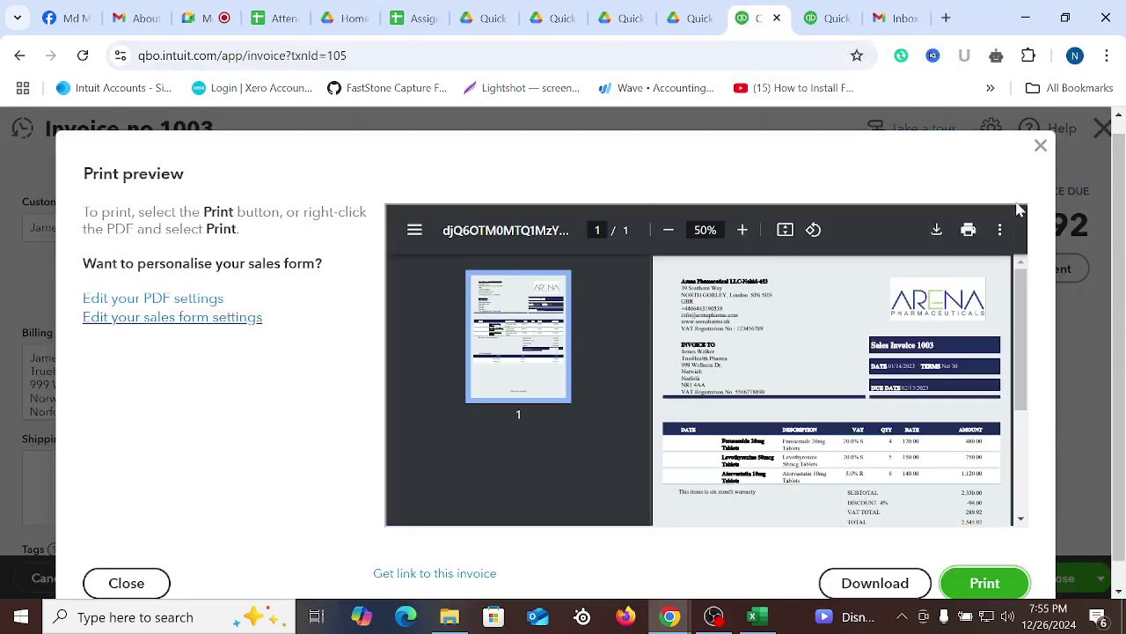
pyautogui.click(1041, 146)
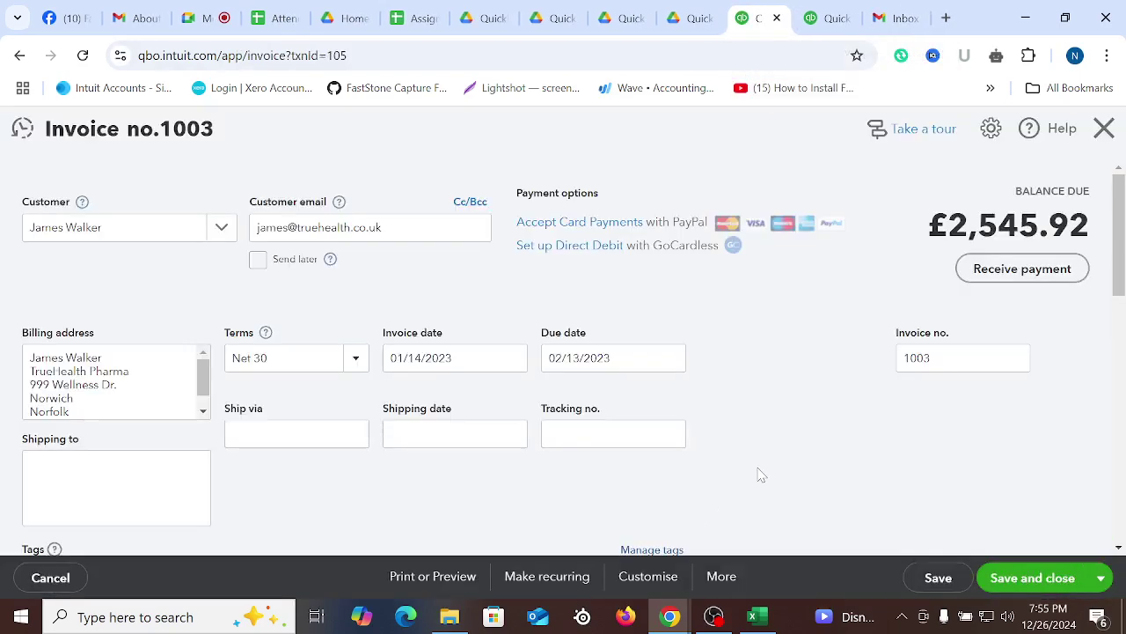
pyautogui.scroll(-15, 762, 475)
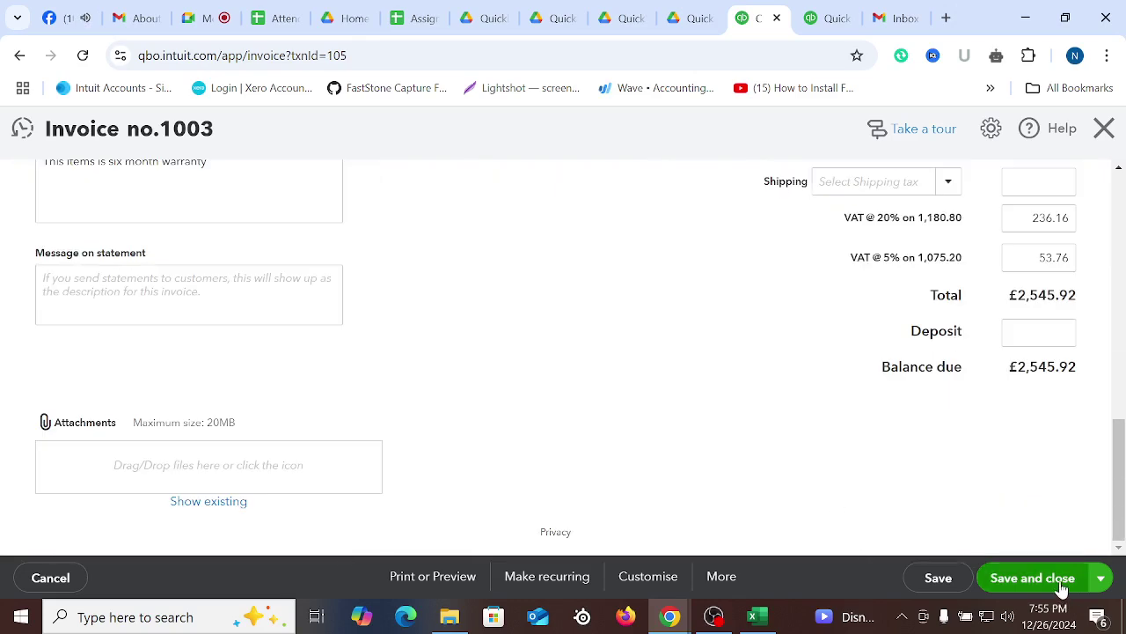
pyautogui.scroll(15, 649, 410)
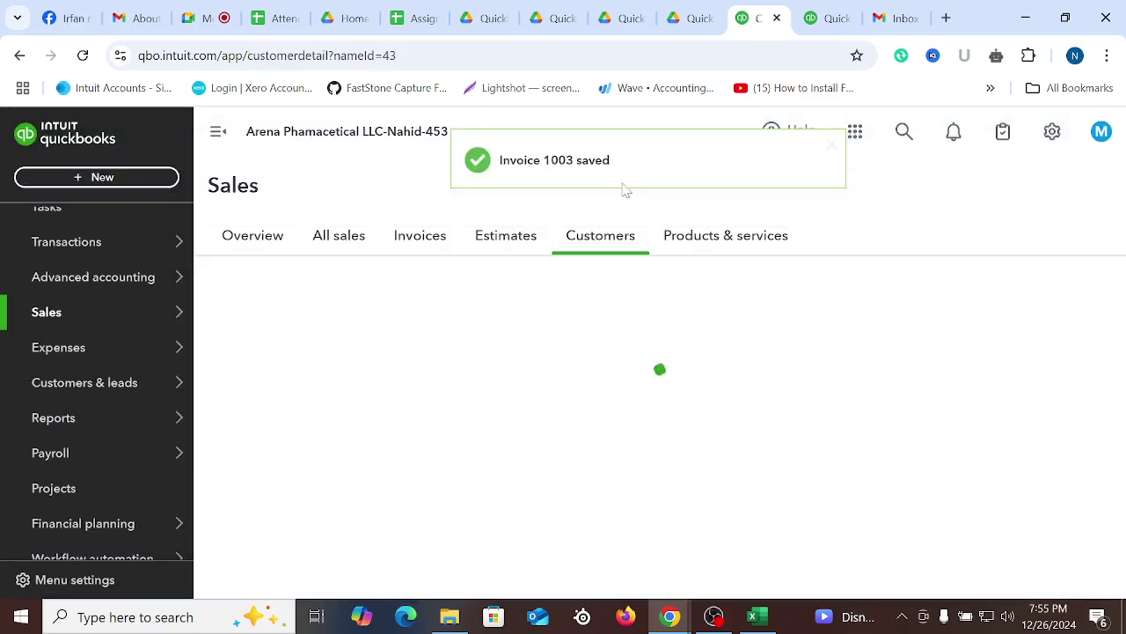
# Check the Customer Invoice-2024 workbook in Excel, then return to QuickBooks in the browser
pyautogui.click(758, 618)
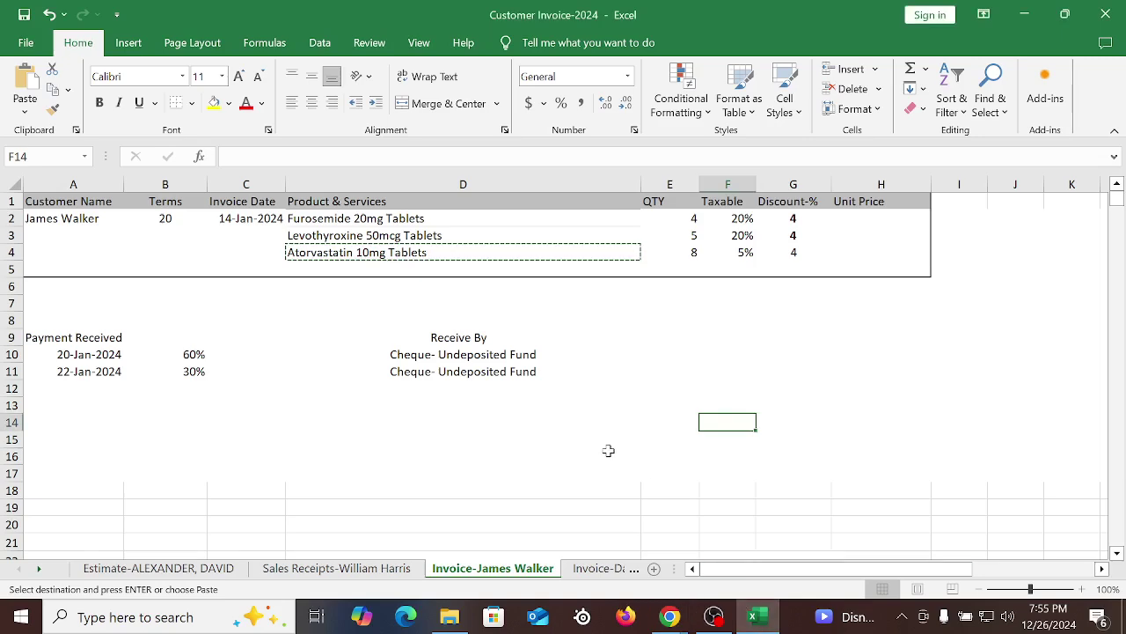
pyautogui.click(583, 434)
pyautogui.scroll(-5, 671, 440)
pyautogui.scroll(5, 680, 445)
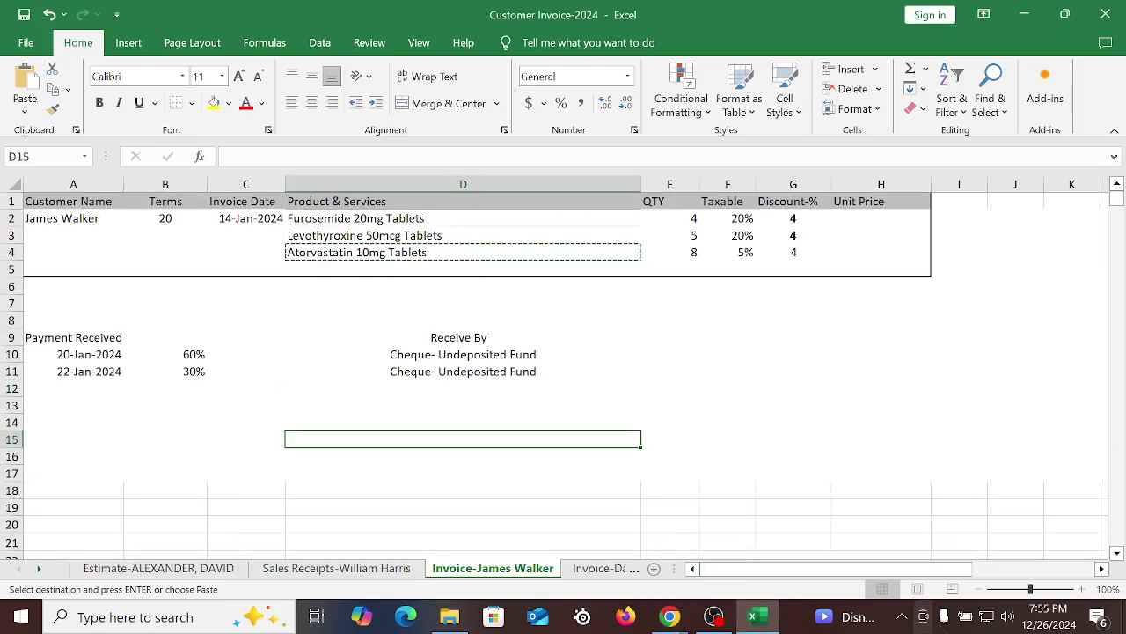
pyautogui.click(754, 617)
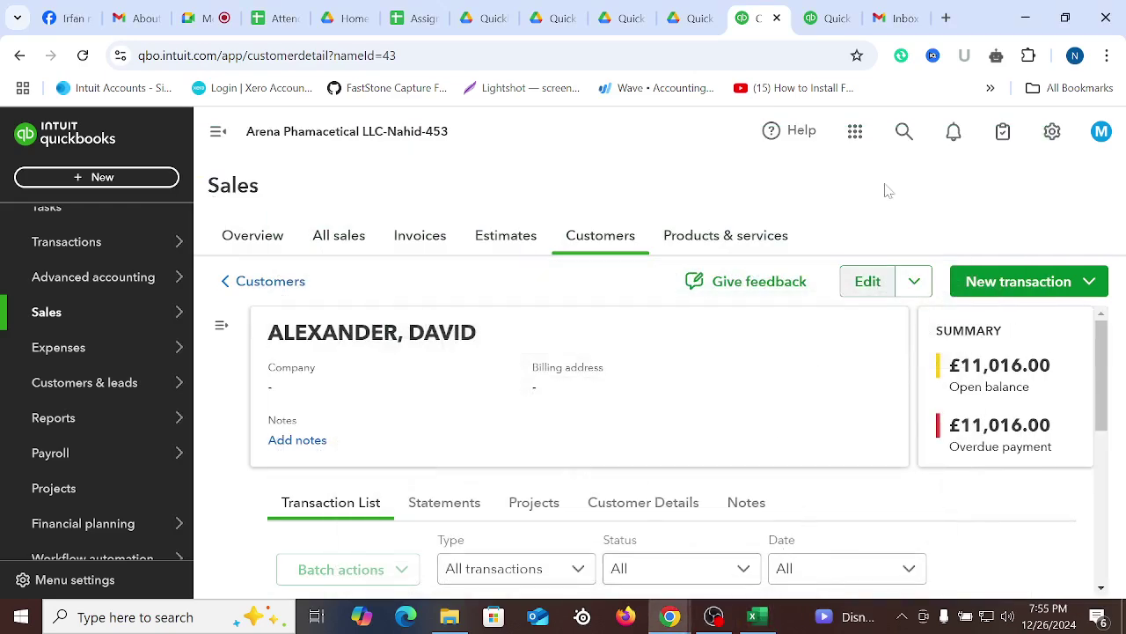
# Review invoice 1003 through the transaction search, reopening it after returning to the customer page
pyautogui.click(904, 132)
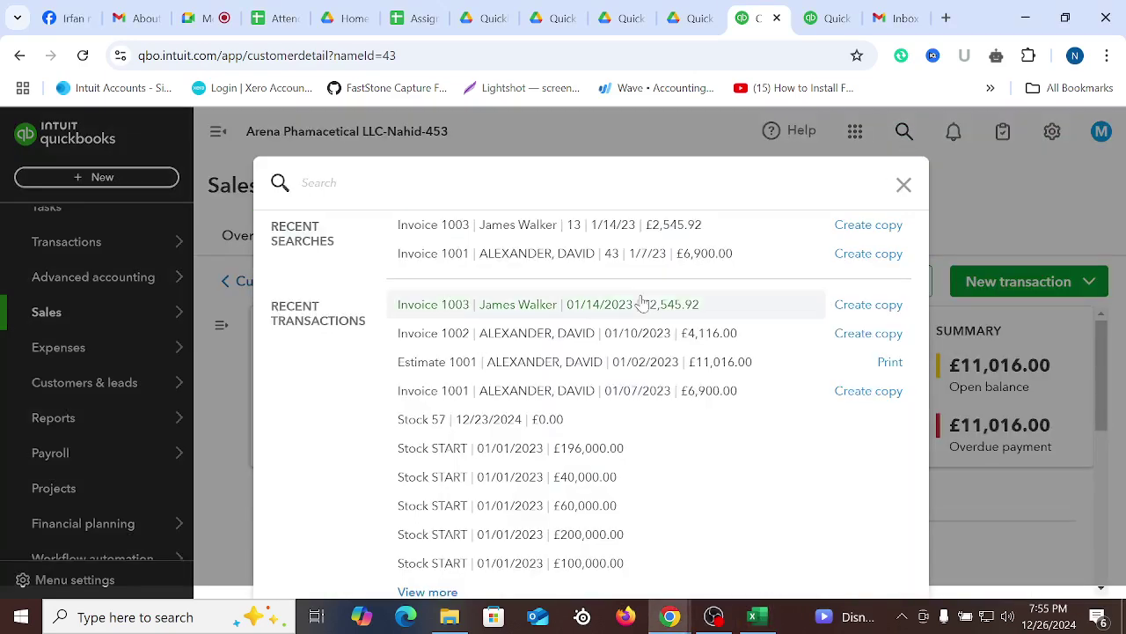
pyautogui.click(534, 322)
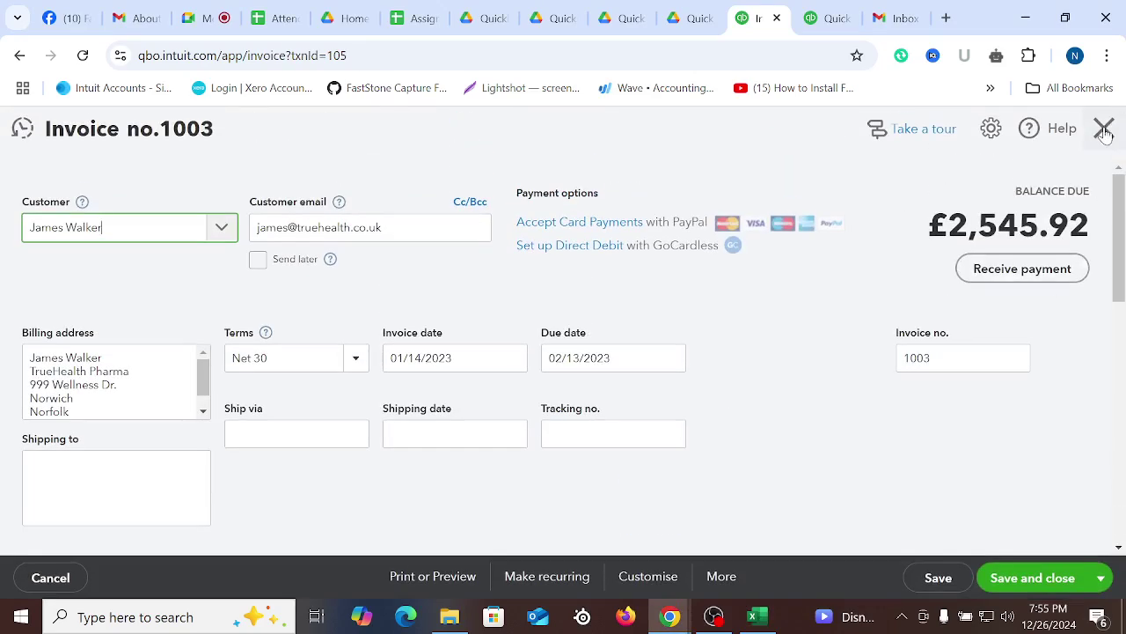
pyautogui.click(1104, 130)
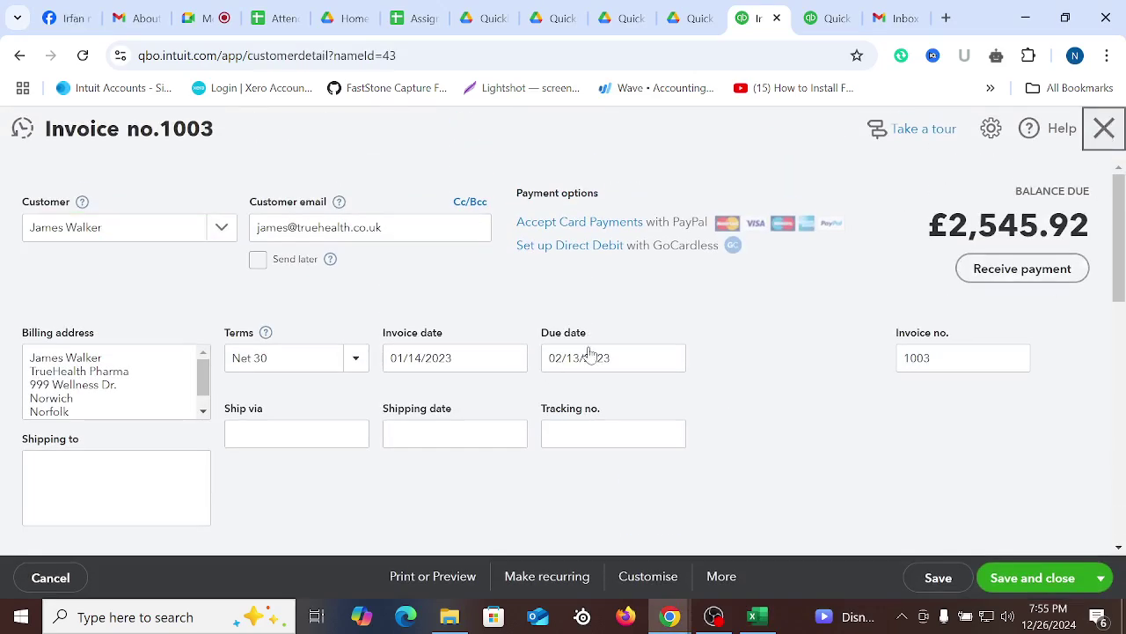
pyautogui.scroll(-3, 731, 533)
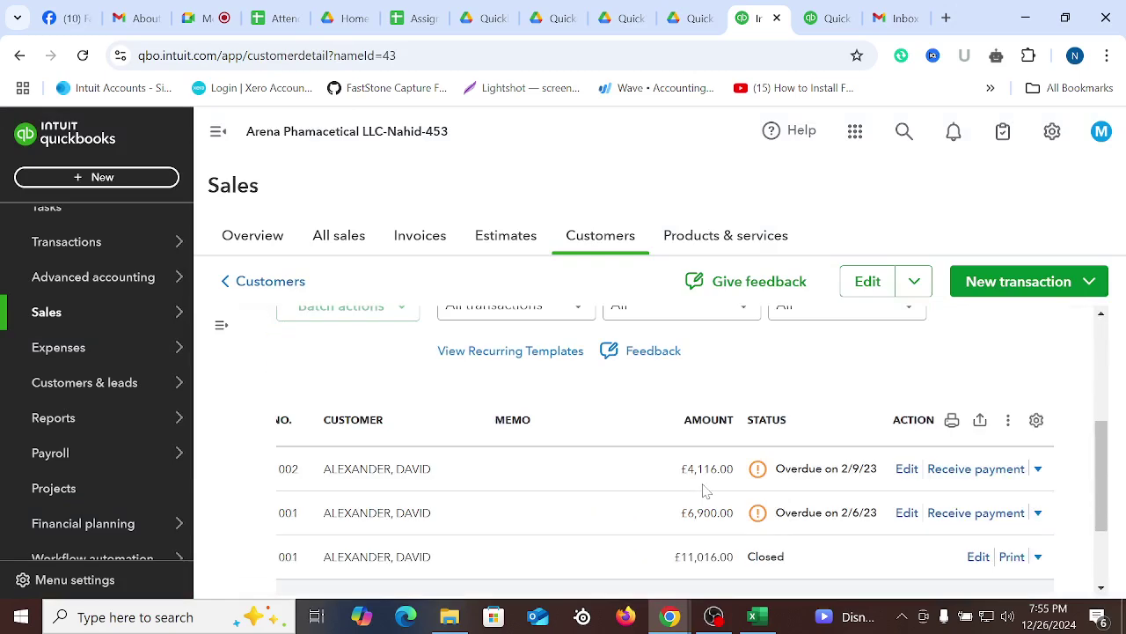
pyautogui.scroll(3, 493, 490)
pyautogui.click(906, 133)
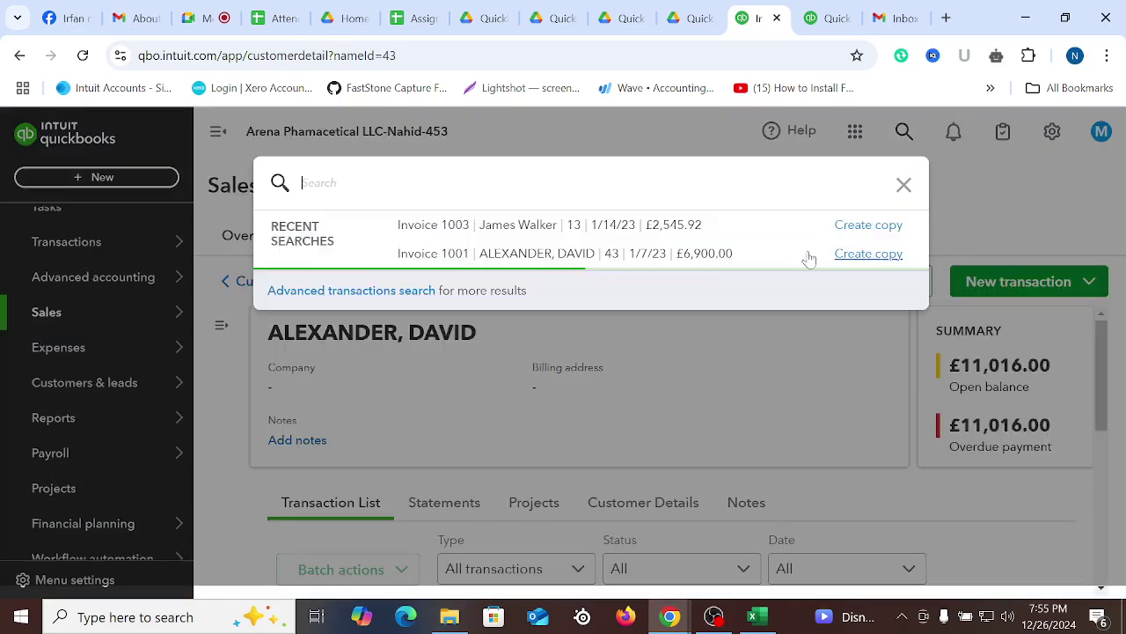
pyautogui.click(515, 306)
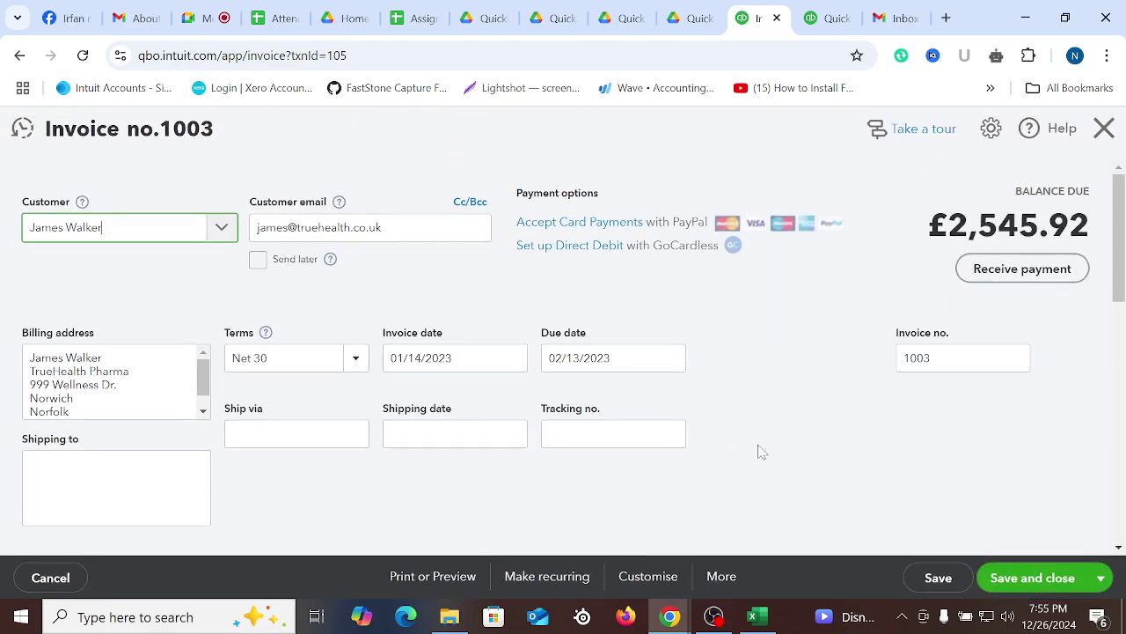
pyautogui.scroll(-4, 759, 450)
# Go to the QuickBooks homepage tab and show the + New list of transaction types
pyautogui.click(823, 19)
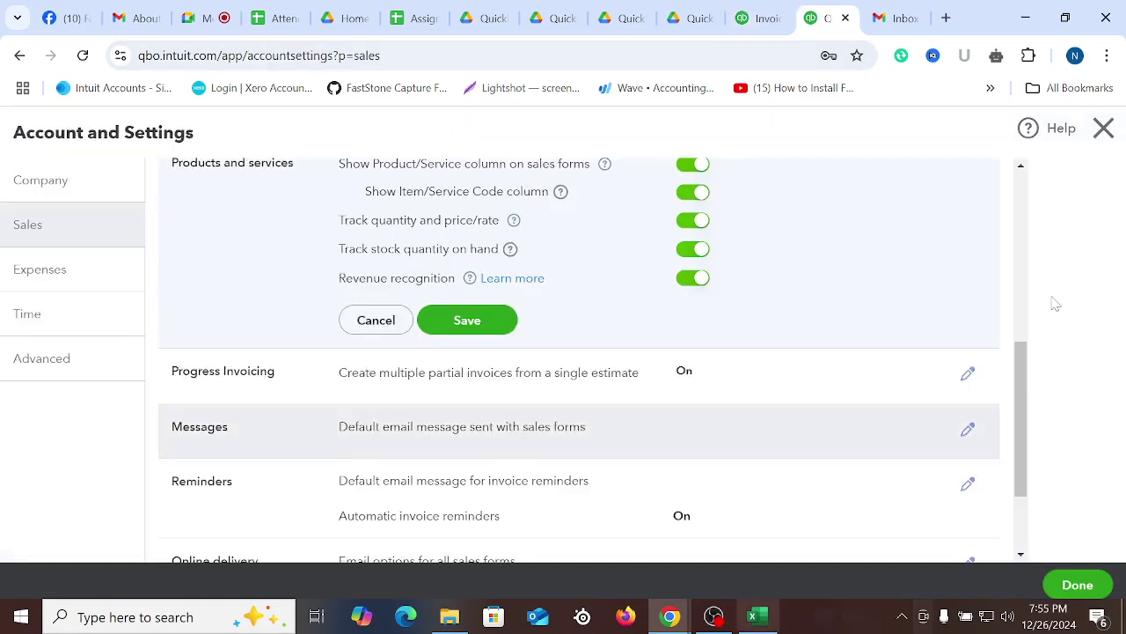
pyautogui.click(1101, 131)
pyautogui.click(759, 17)
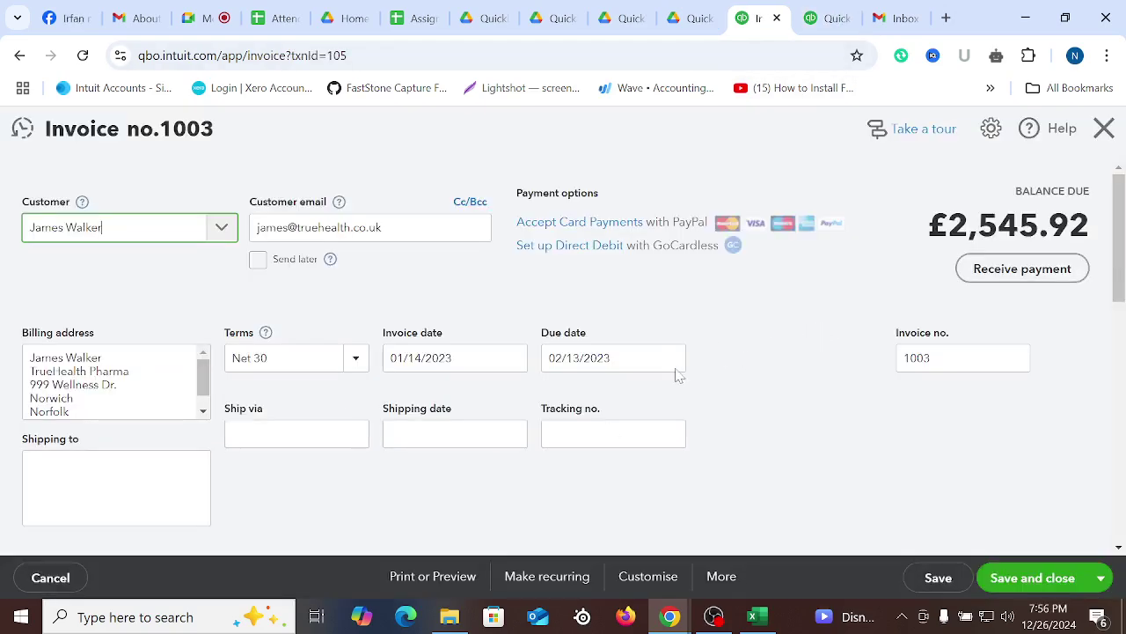
pyautogui.scroll(-15, 873, 484)
pyautogui.scroll(6, 860, 513)
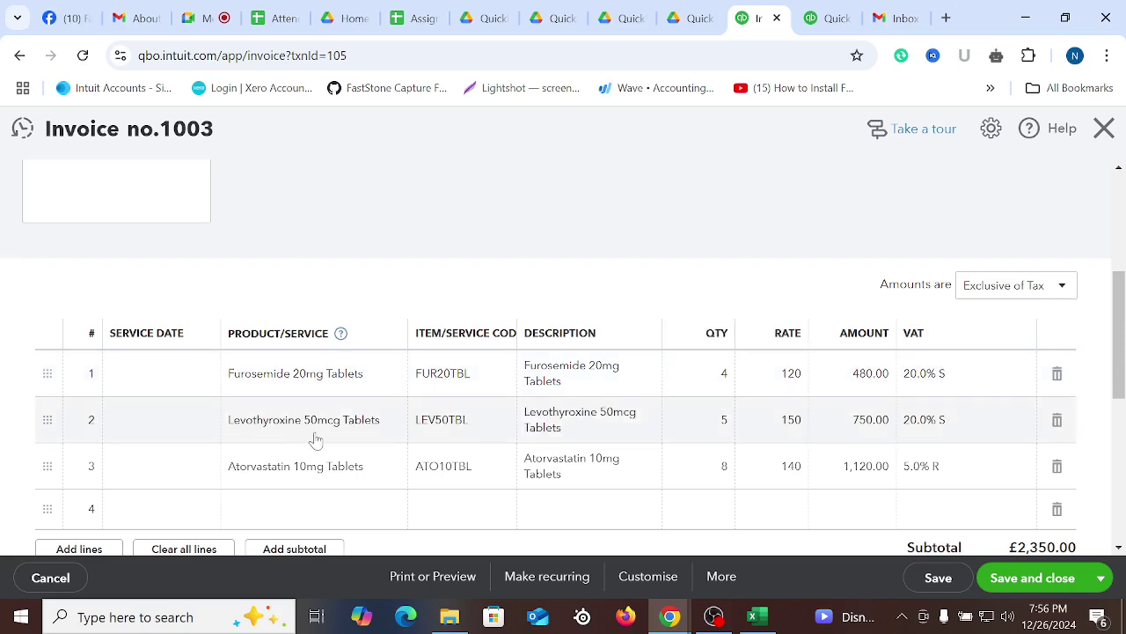
pyautogui.moveTo(719, 434)
pyautogui.scroll(4, 770, 428)
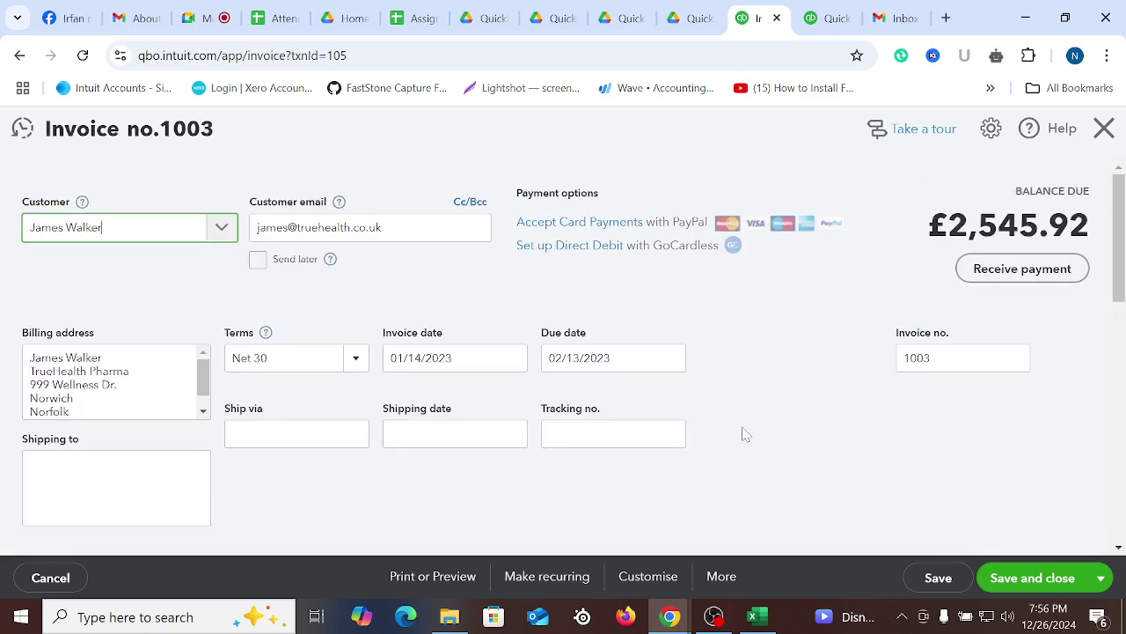
pyautogui.click(825, 11)
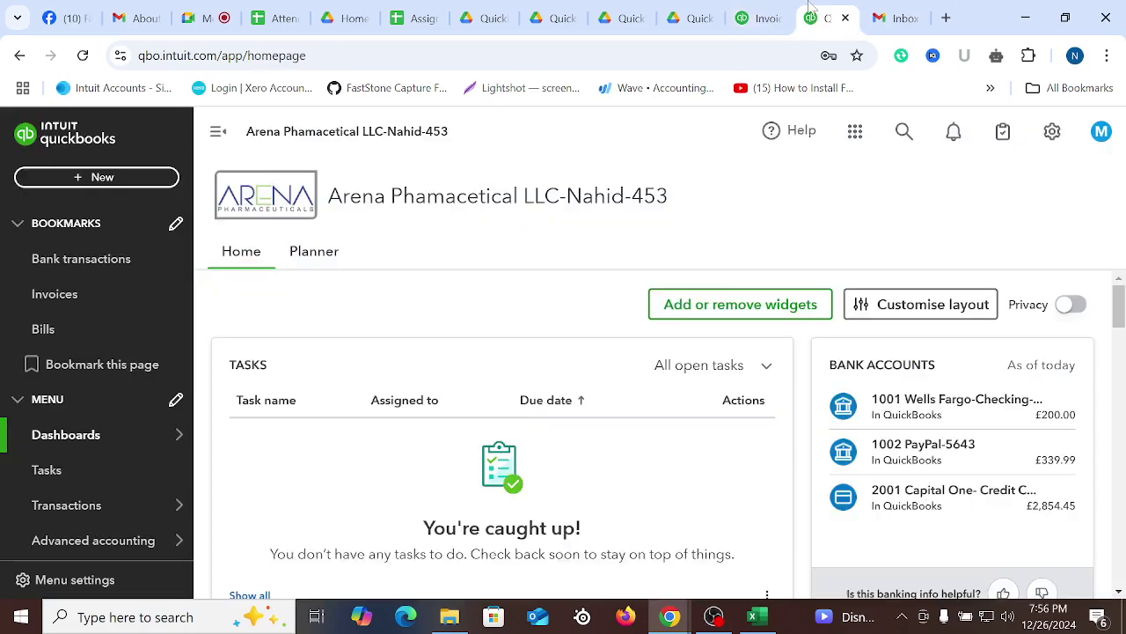
pyautogui.click(766, 12)
pyautogui.click(826, 17)
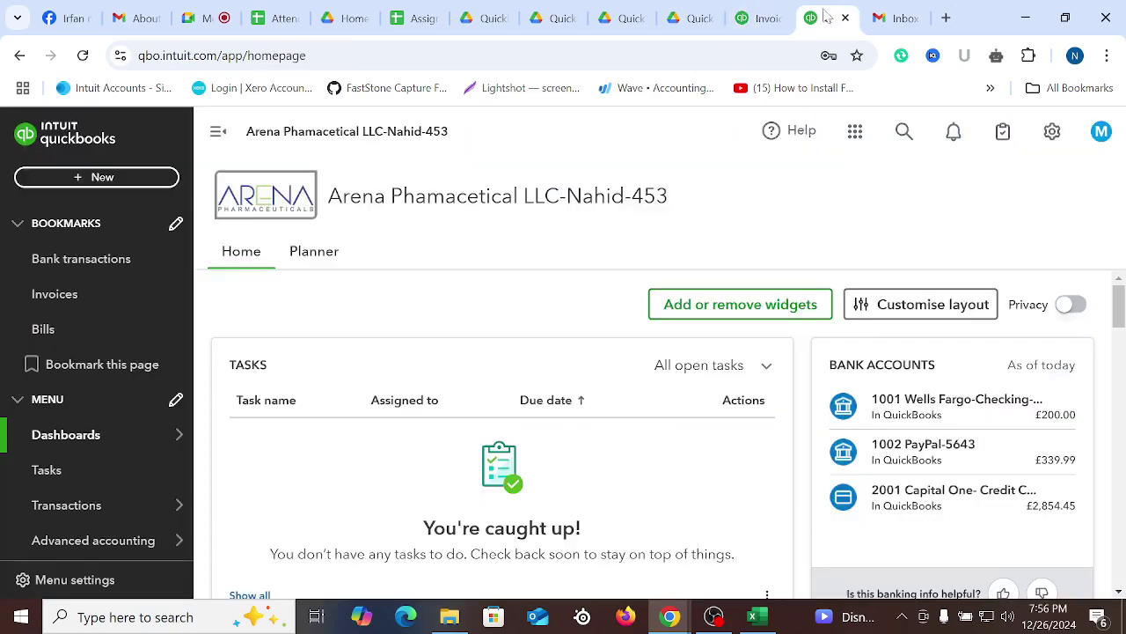
pyautogui.click(111, 177)
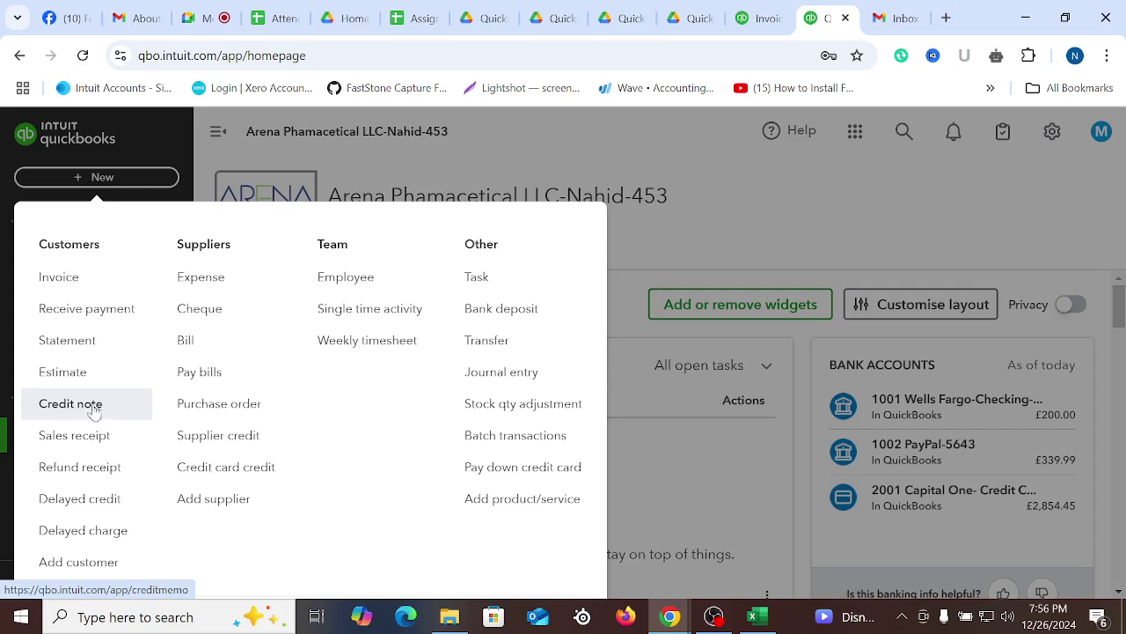
# Start a new credit note for invoice 1003's customer
pyautogui.click(84, 408)
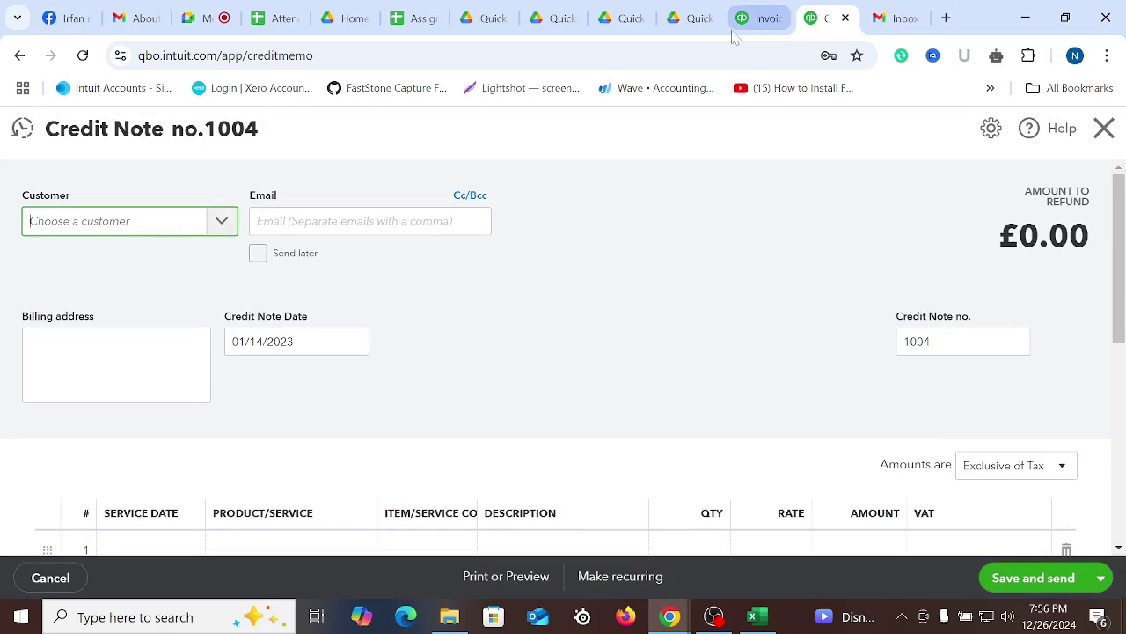
pyautogui.click(765, 10)
pyautogui.click(832, 18)
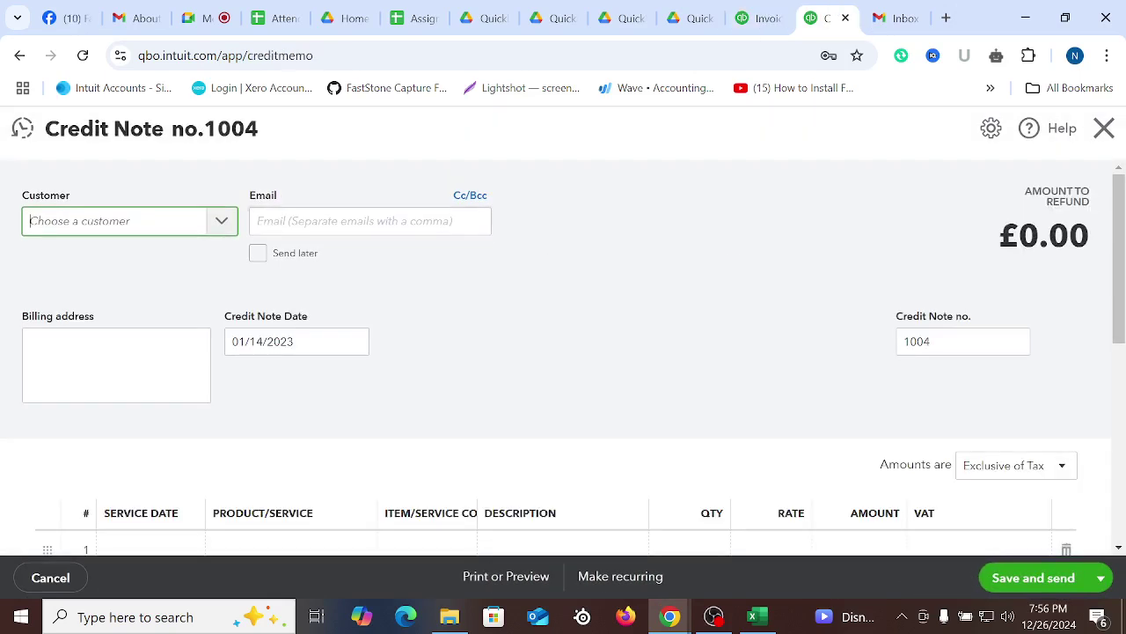
pyautogui.click(222, 221)
pyautogui.scroll(-9, 79, 349)
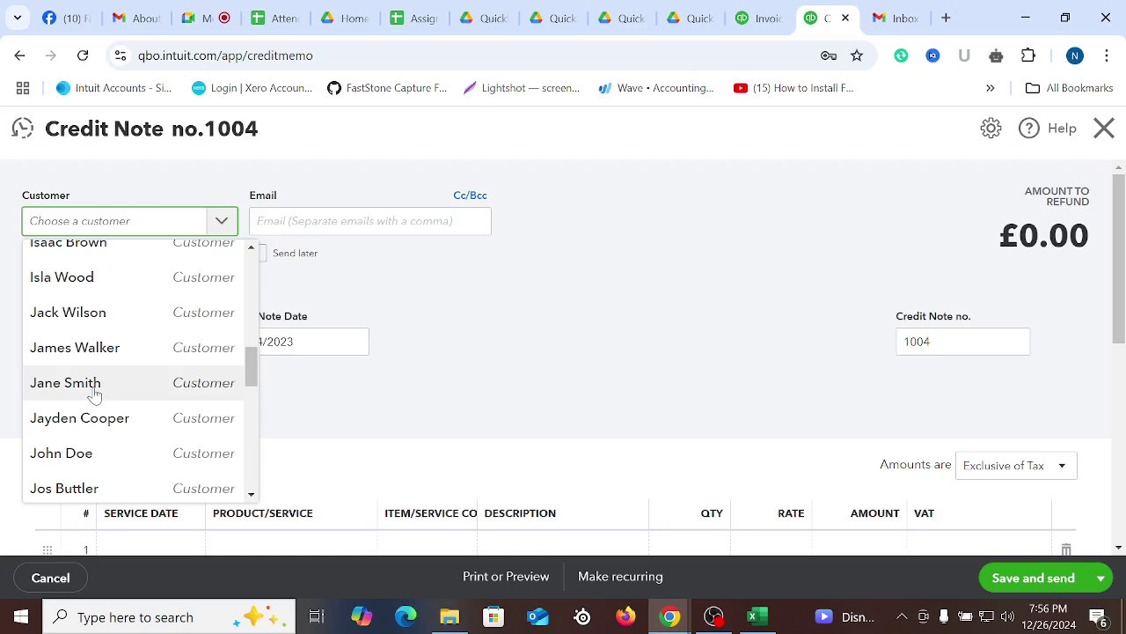
pyautogui.click(79, 352)
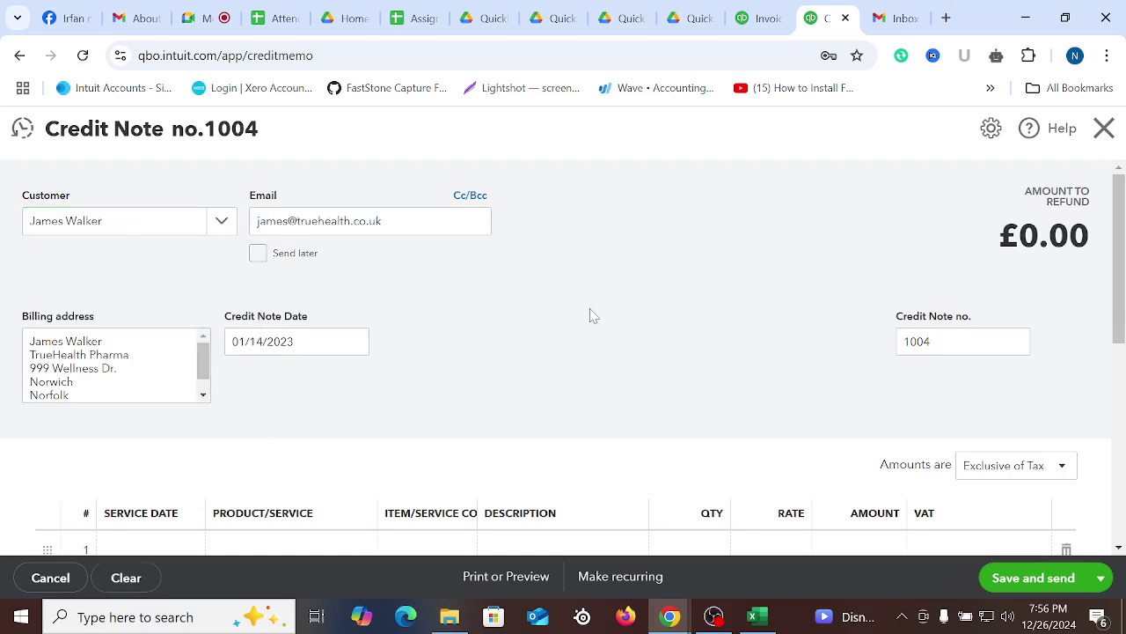
# Date credit note 1004 01/17/2023 and begin its first line item
pyautogui.click(354, 342)
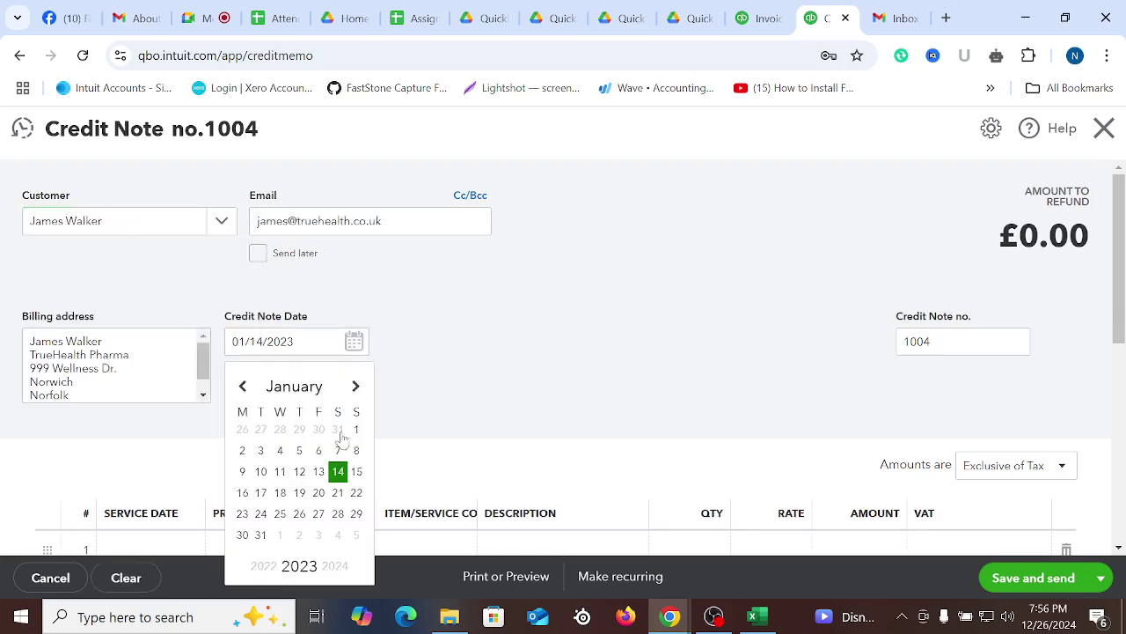
pyautogui.click(261, 494)
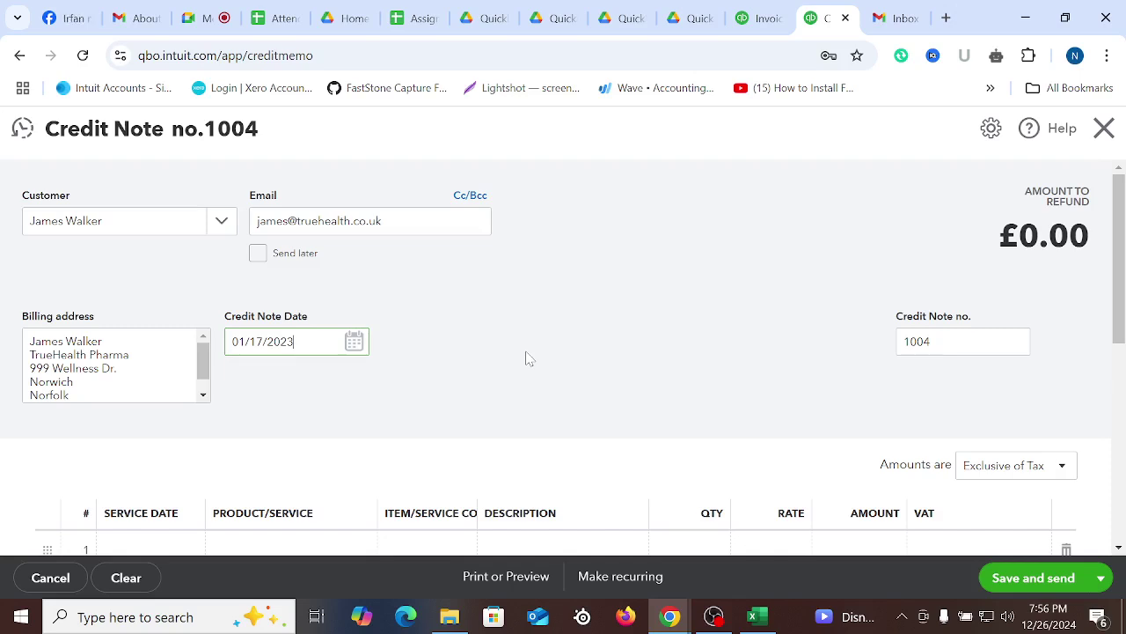
pyautogui.scroll(-1, 529, 359)
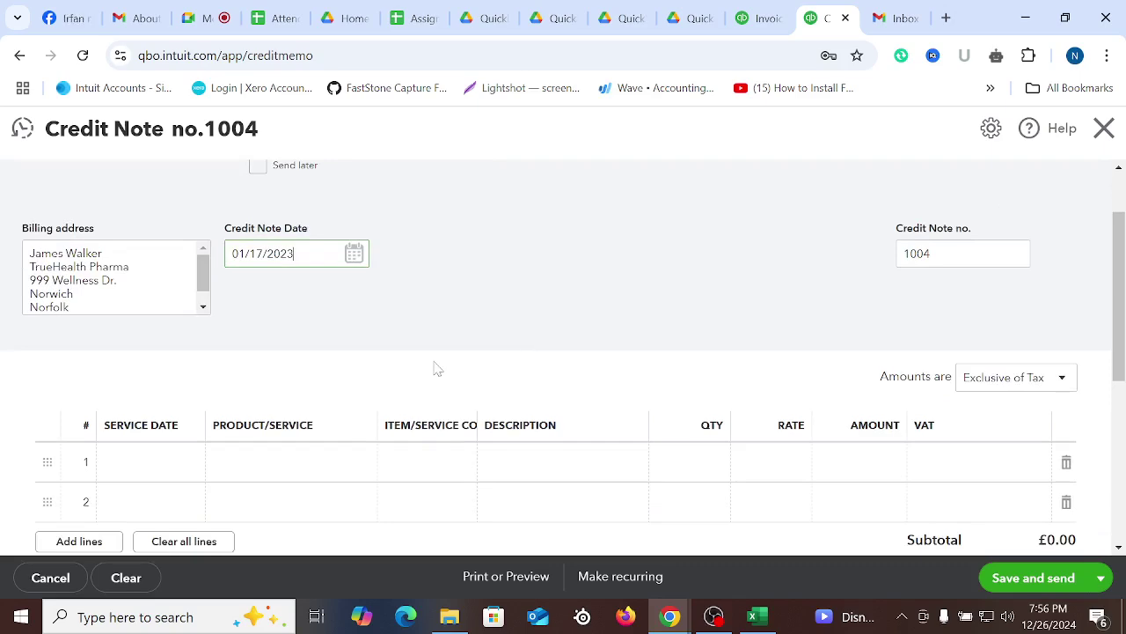
pyautogui.scroll(-1, 434, 368)
pyautogui.click(296, 372)
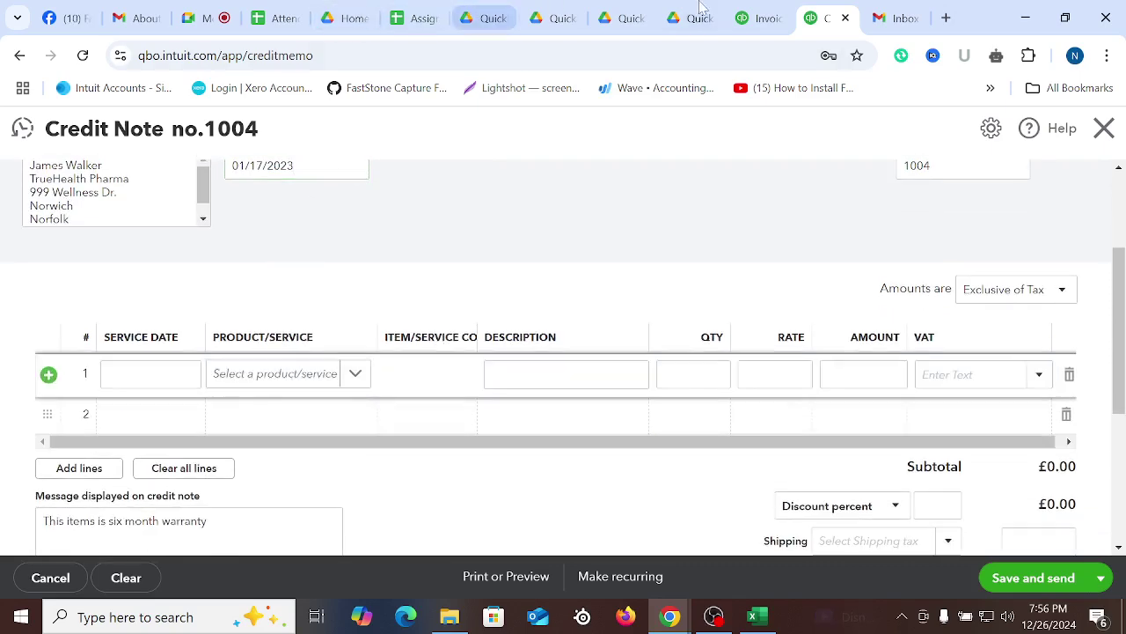
# Copy 'Furosemide 20mg Tablets' from invoice 1003 and use it as the credit line's product
pyautogui.click(759, 18)
pyautogui.scroll(-5, 365, 352)
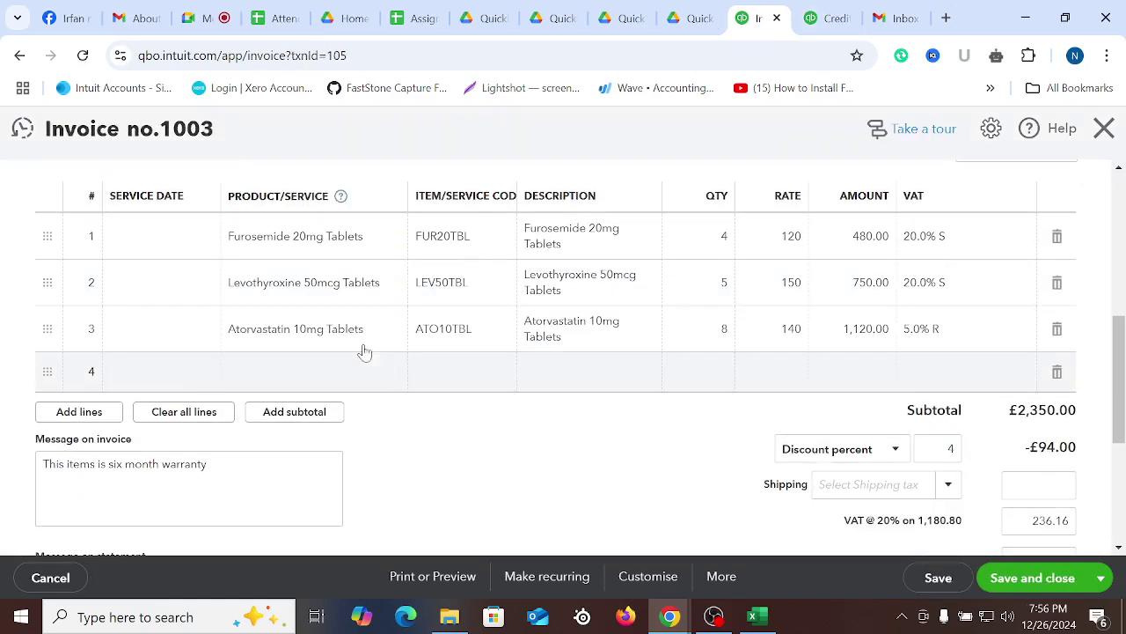
pyautogui.click(319, 247)
pyautogui.tripleClick(325, 235)
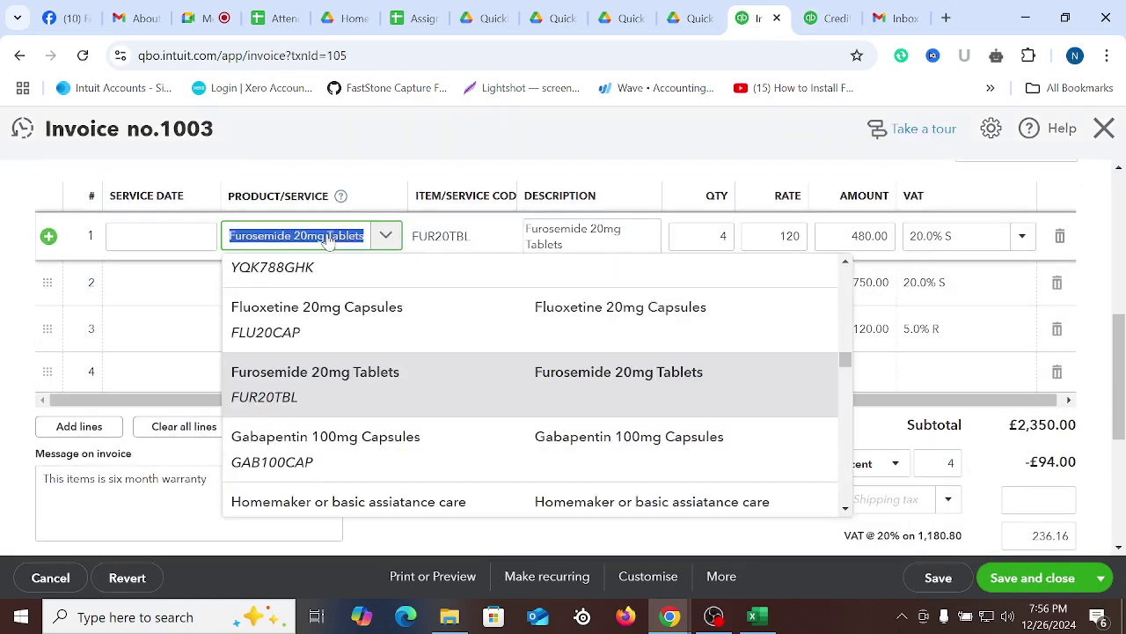
pyautogui.rightClick(324, 234)
pyautogui.click(400, 327)
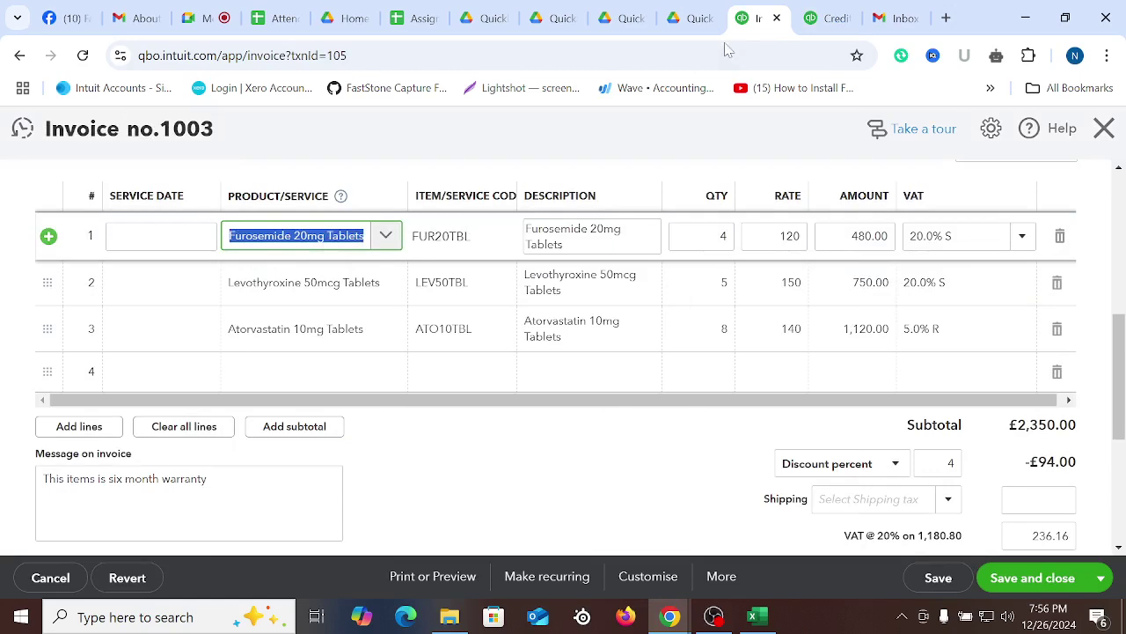
pyautogui.click(828, 17)
pyautogui.rightClick(262, 376)
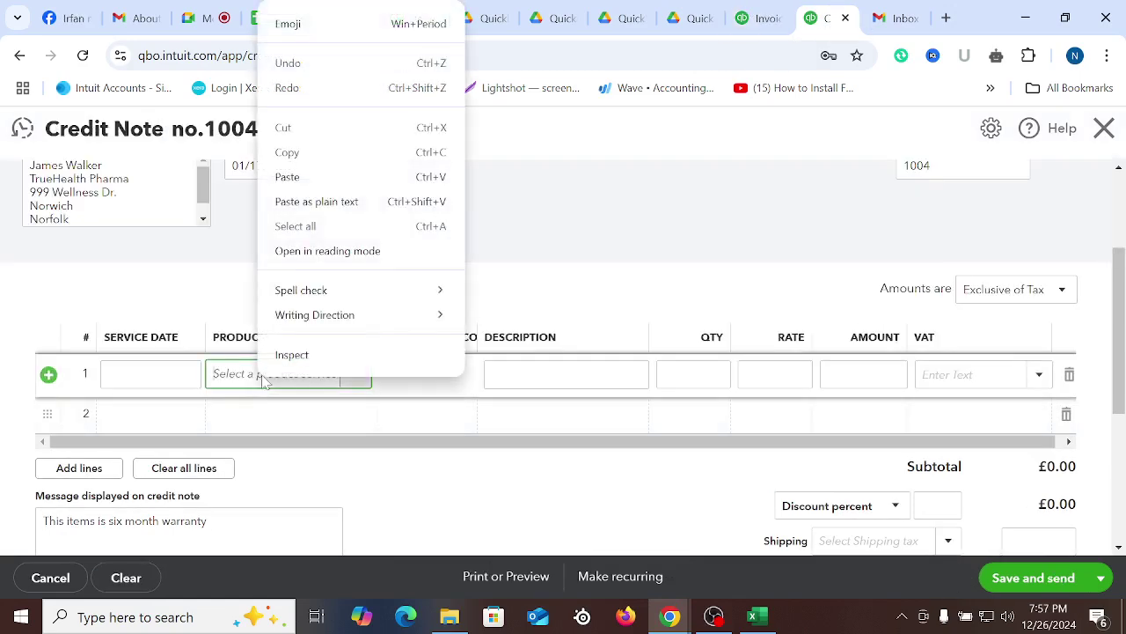
pyautogui.click(319, 179)
pyautogui.click(297, 468)
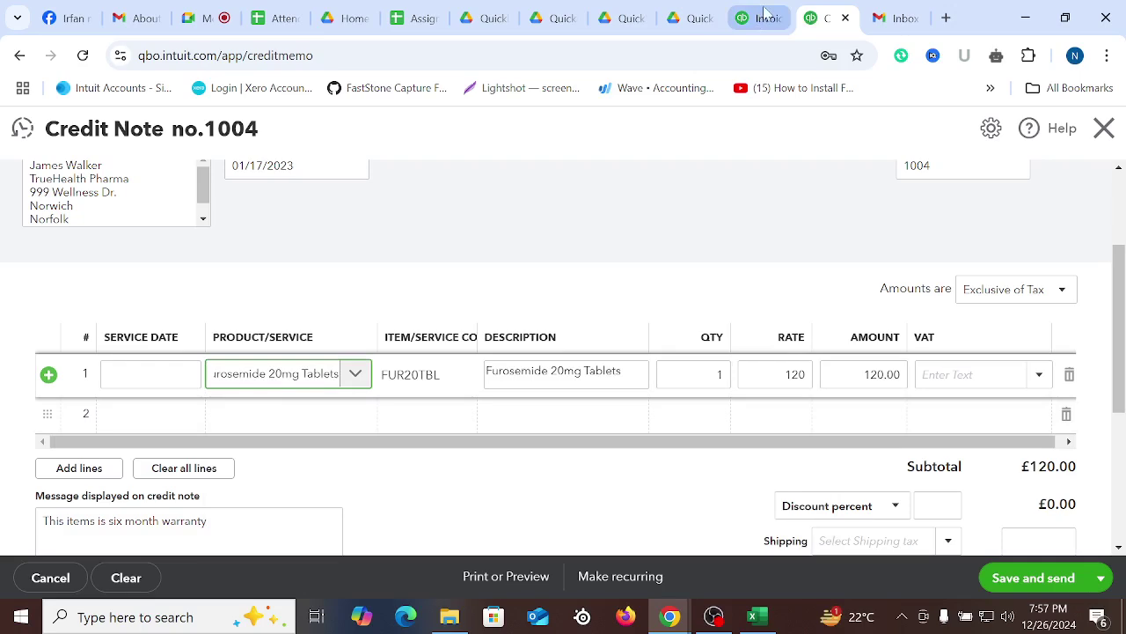
# Match the invoice's VAT by giving credit line 1 the 20.0% S rate
pyautogui.click(761, 18)
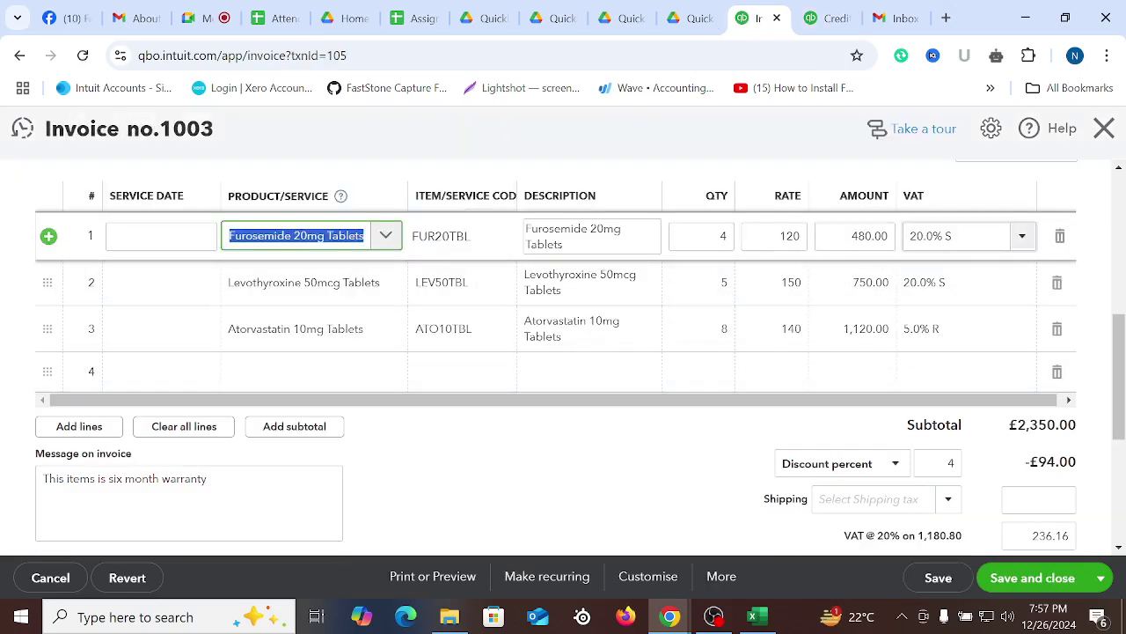
pyautogui.click(832, 17)
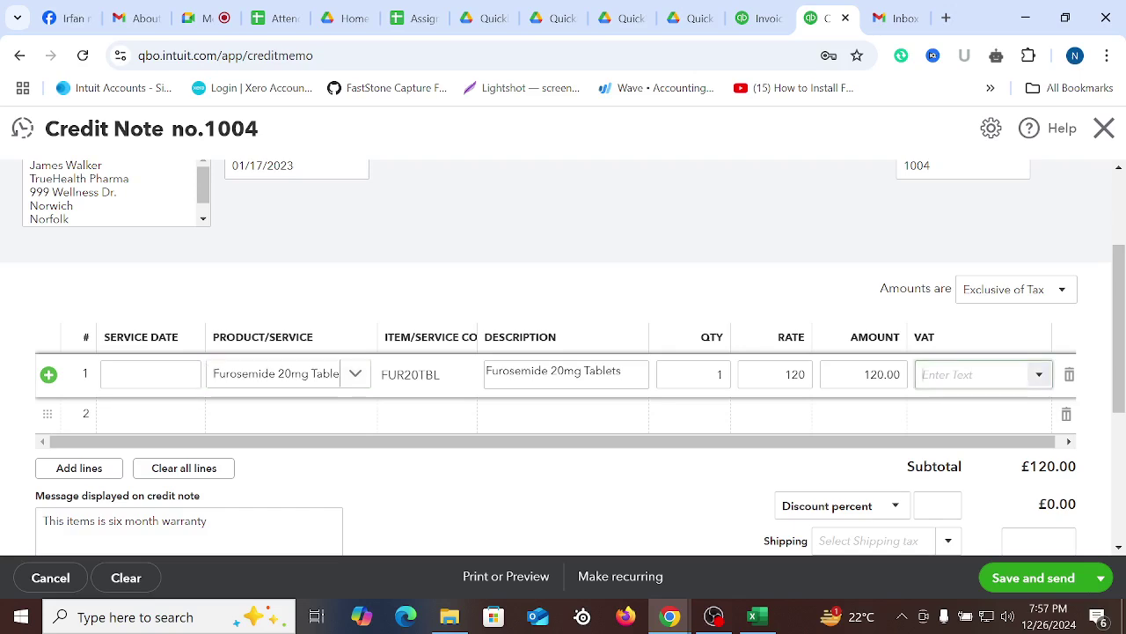
pyautogui.write('0')
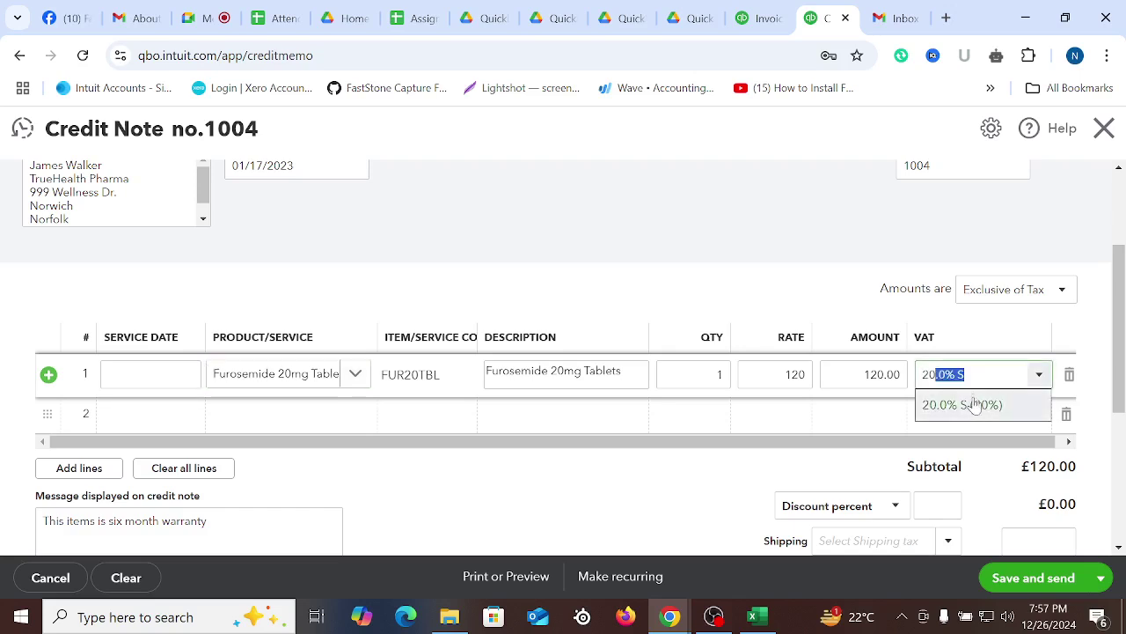
pyautogui.click(973, 405)
pyautogui.click(643, 518)
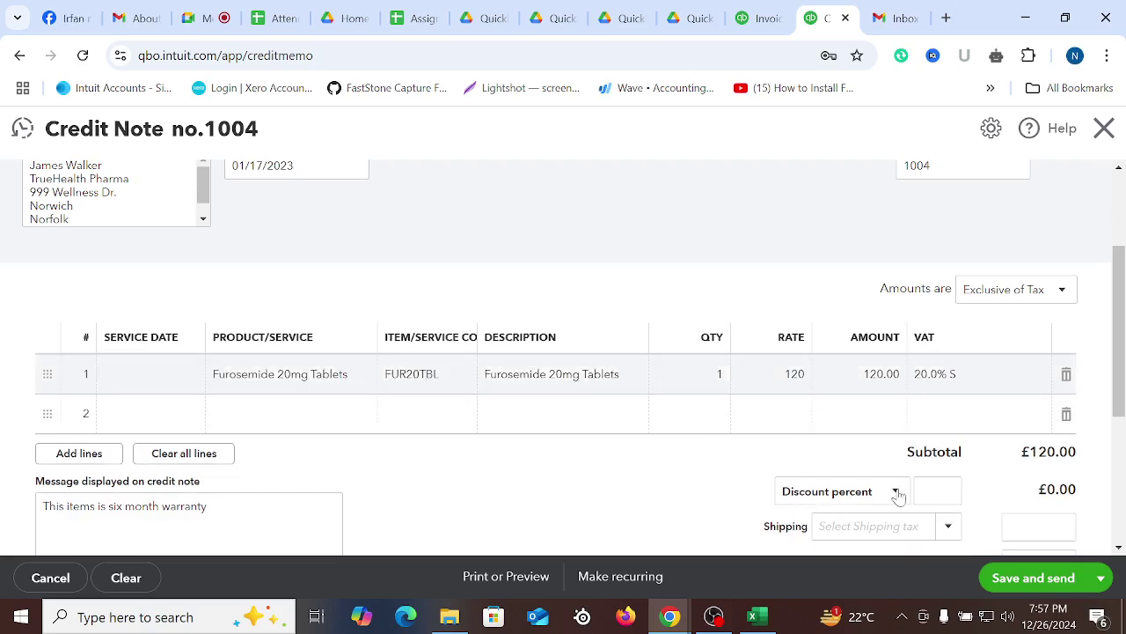
# Apply a 4% discount, then save and close the £138.24 credit note
pyautogui.click(938, 491)
pyautogui.write('4')
pyautogui.scroll(-1, 768, 467)
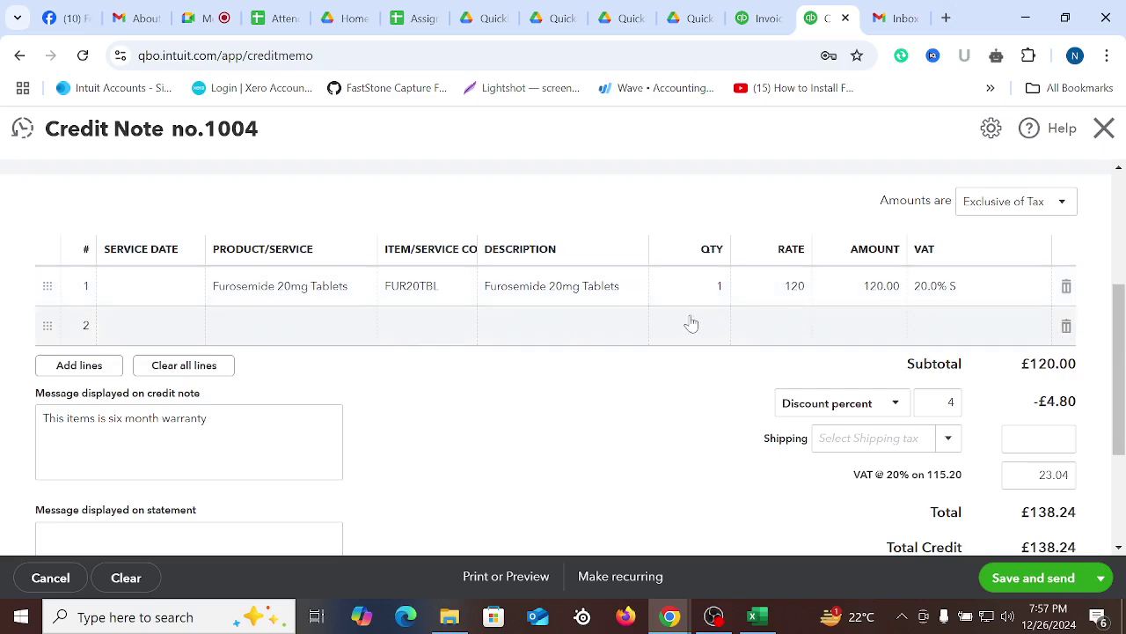
pyautogui.scroll(3, 691, 309)
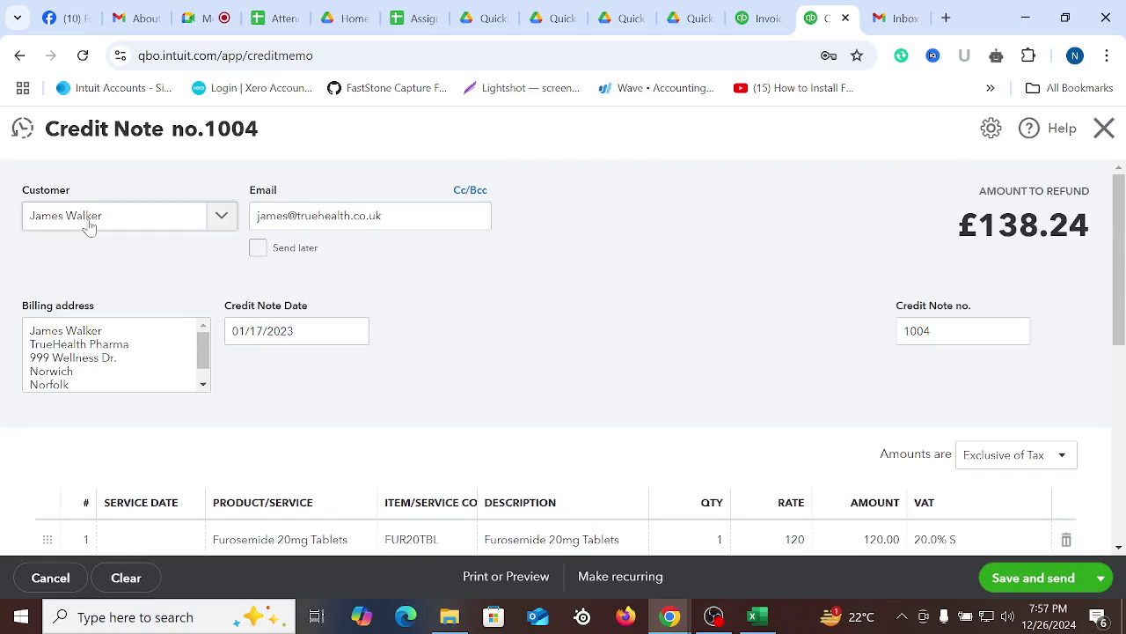
pyautogui.scroll(-3, 569, 327)
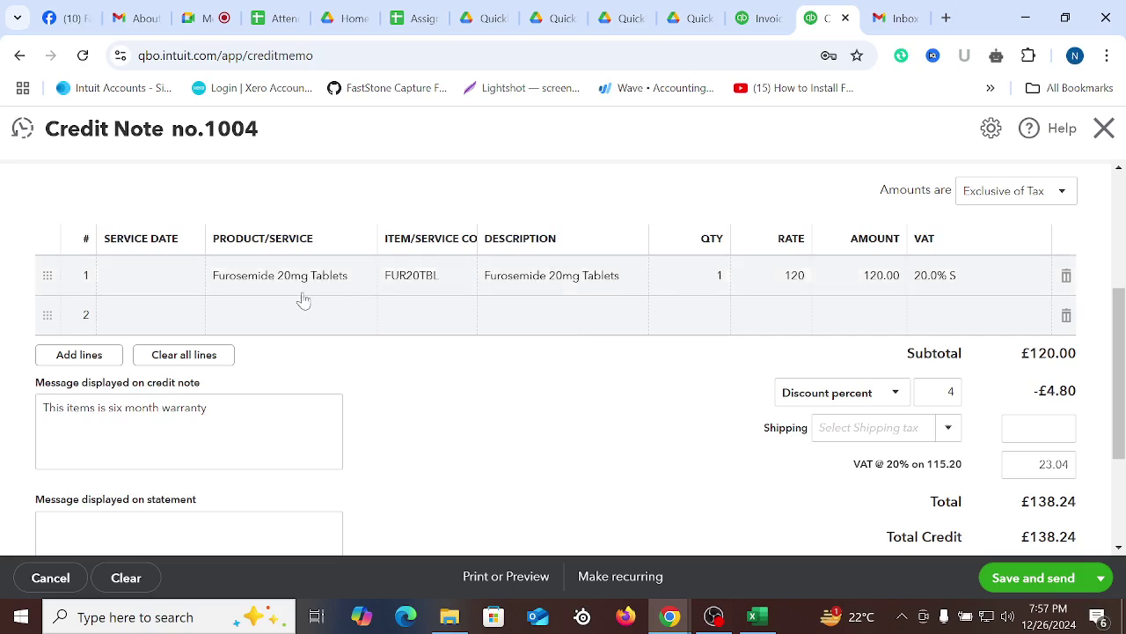
pyautogui.click(1100, 577)
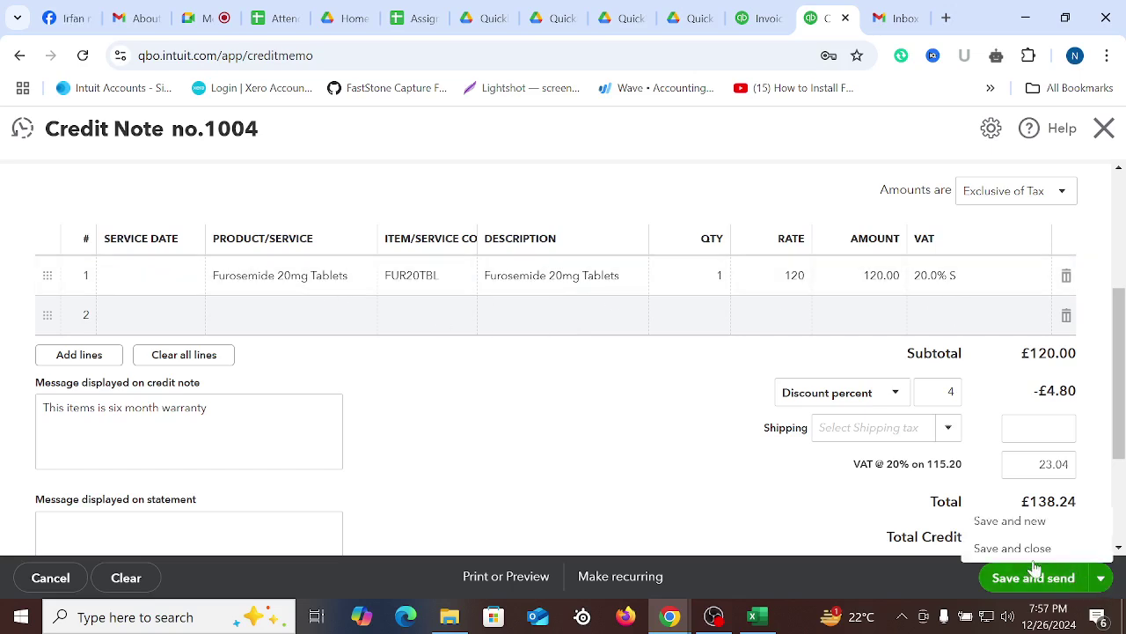
pyautogui.click(1002, 549)
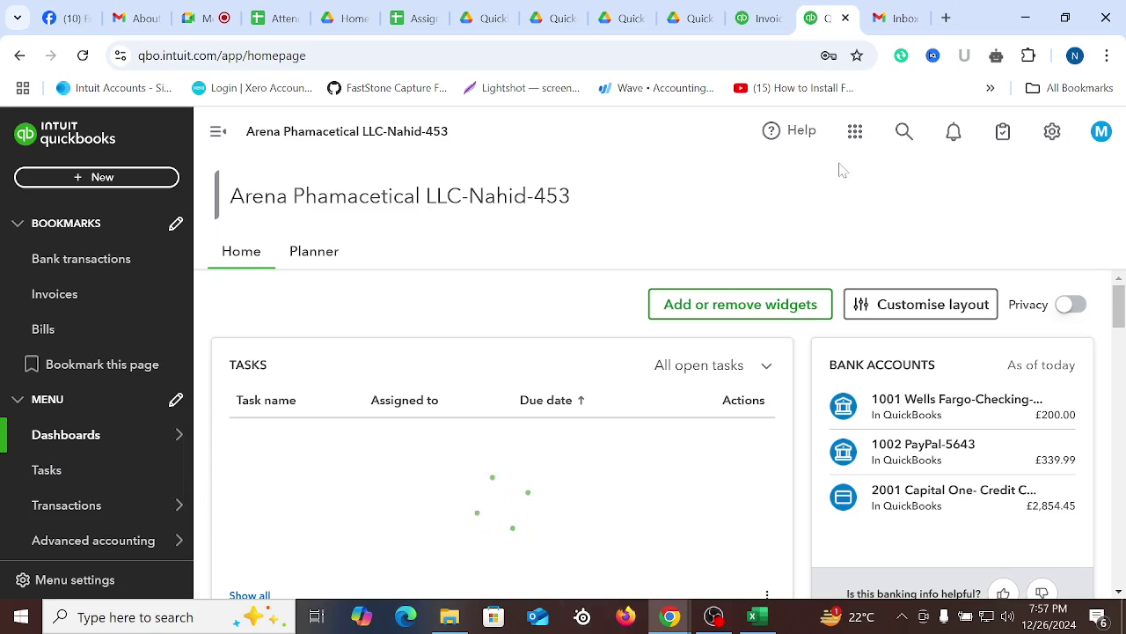
# Select payment row A10:D10 in the Customer Invoice-2024 workbook, then return to invoice 1003
pyautogui.click(759, 11)
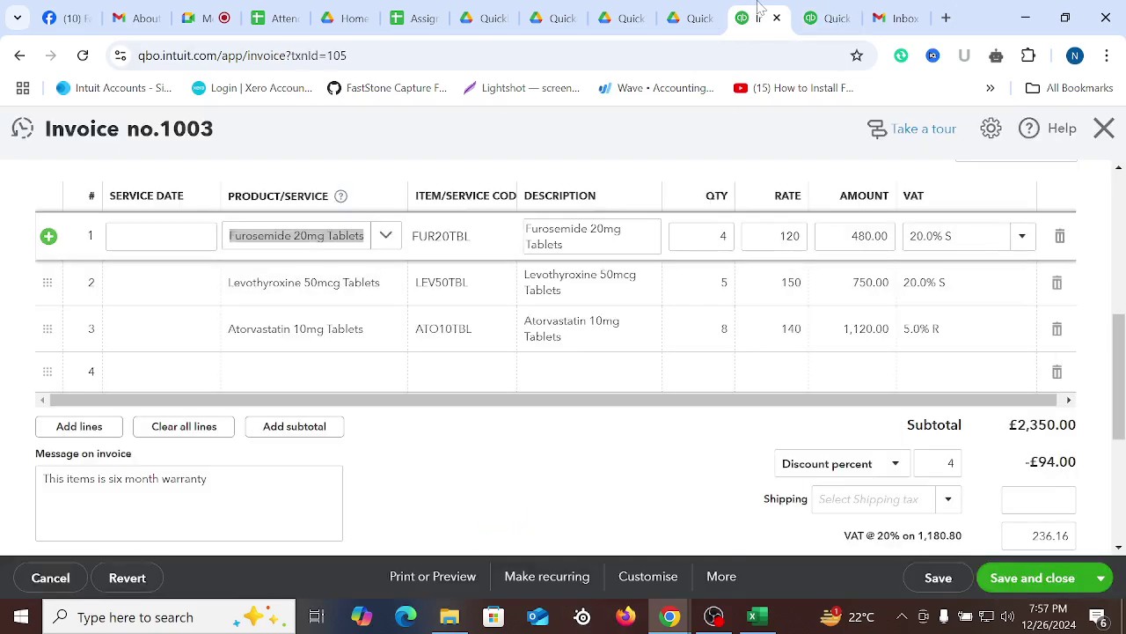
pyautogui.click(755, 619)
pyautogui.click(747, 425)
pyautogui.click(790, 380)
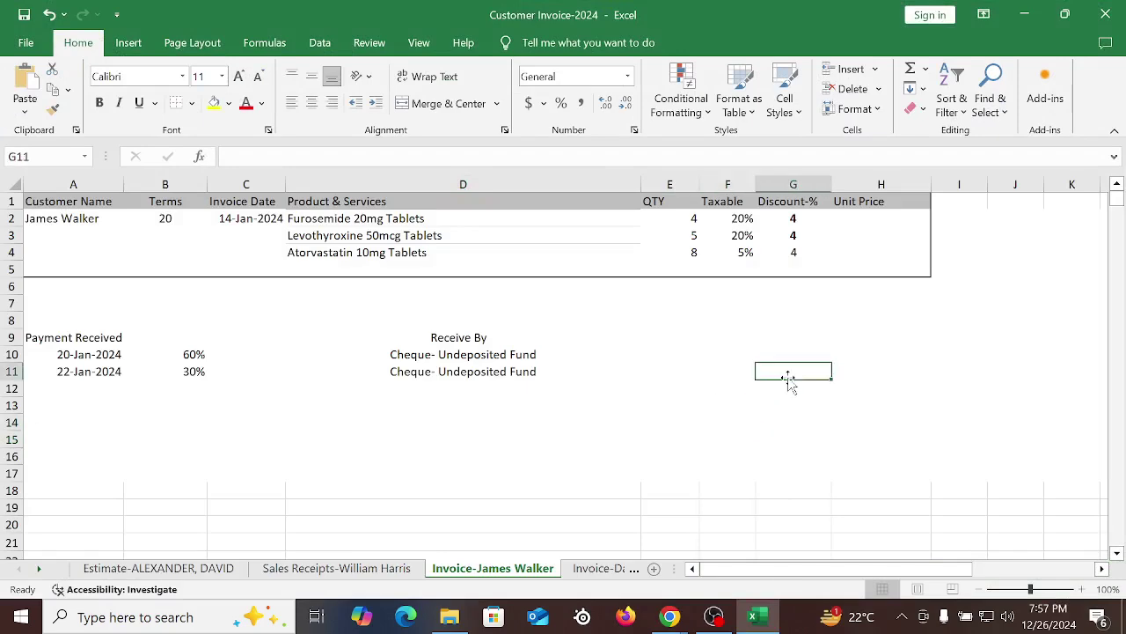
pyautogui.click(469, 357)
pyautogui.click(883, 385)
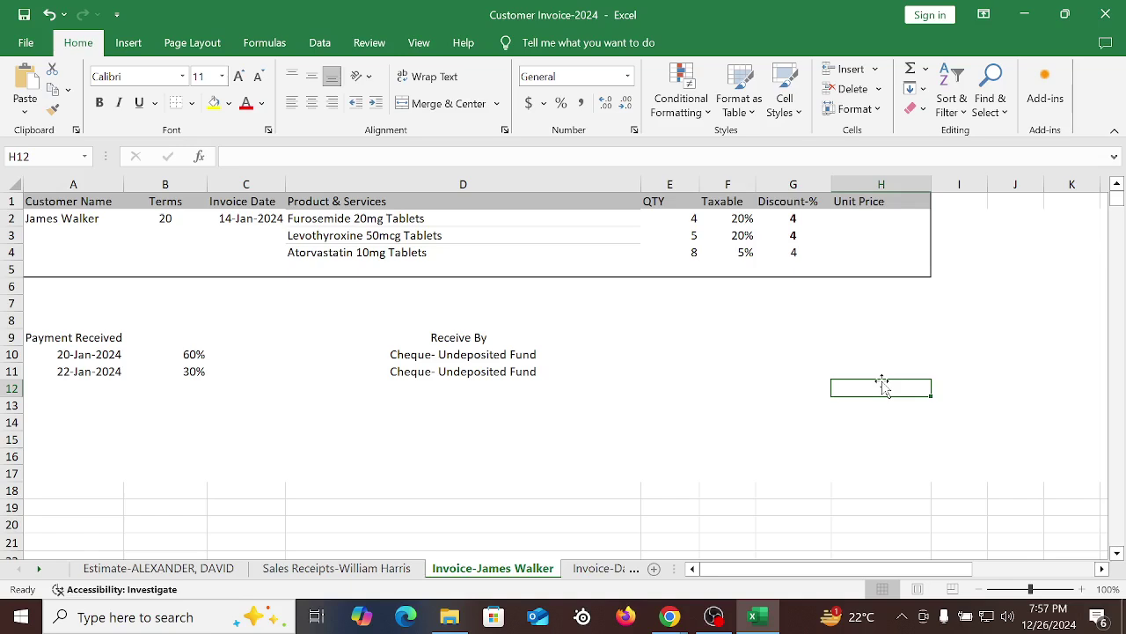
pyautogui.moveTo(56, 359); pyautogui.dragTo(616, 355)
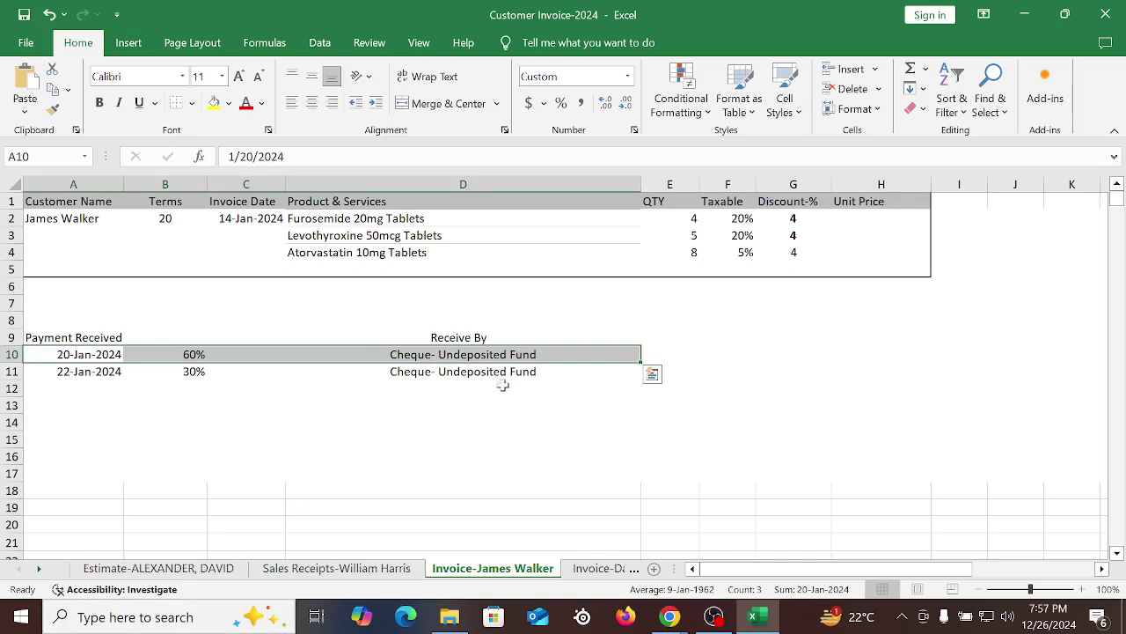
pyautogui.click(670, 616)
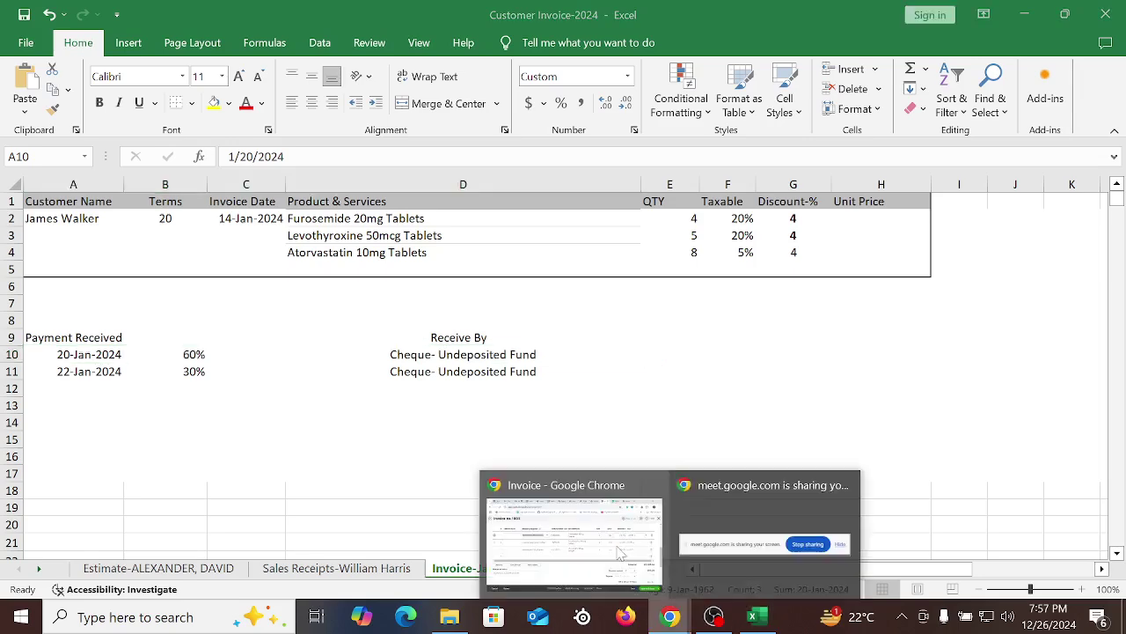
pyautogui.click(620, 553)
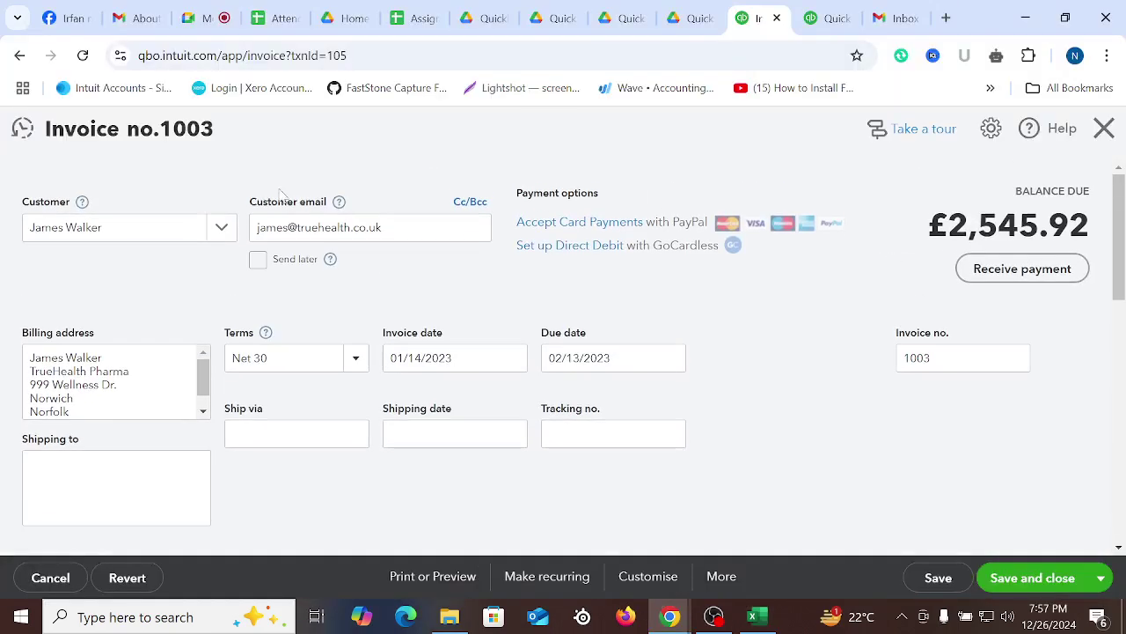
# Start receiving a payment against invoice 1003, leaving the invoice without saving
pyautogui.click(1012, 268)
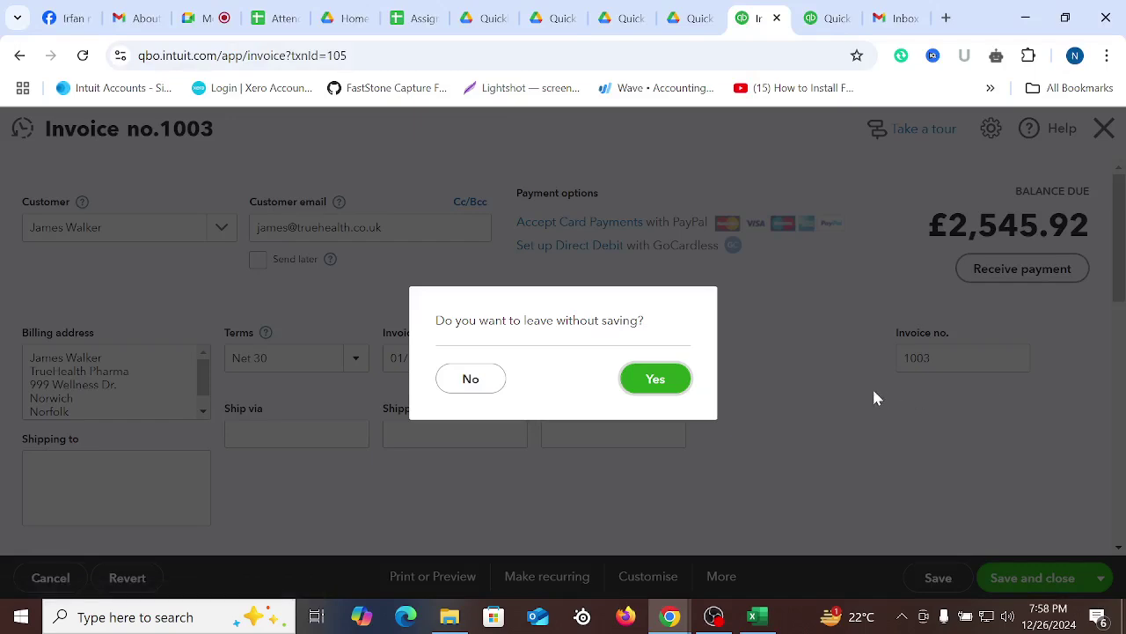
pyautogui.click(658, 379)
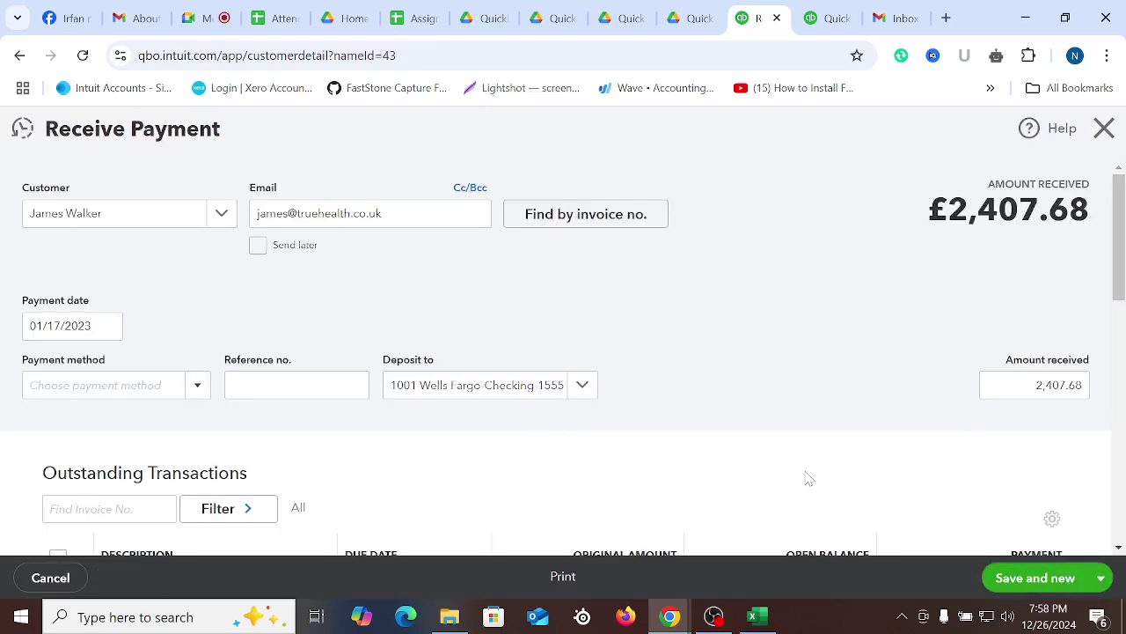
pyautogui.scroll(-5, 933, 282)
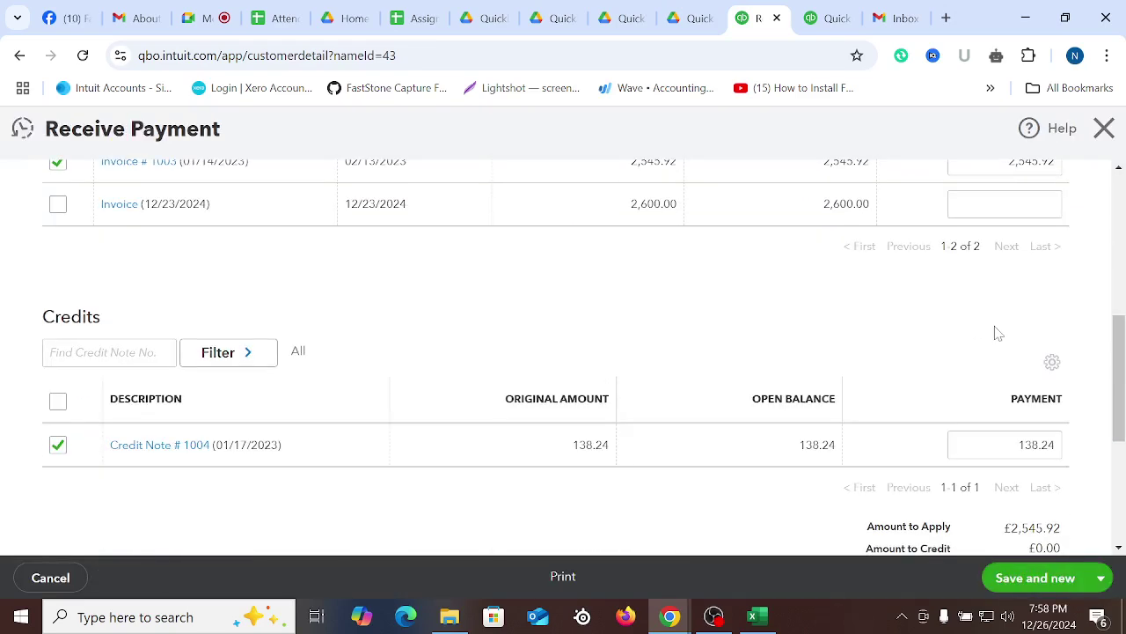
pyautogui.scroll(2, 993, 331)
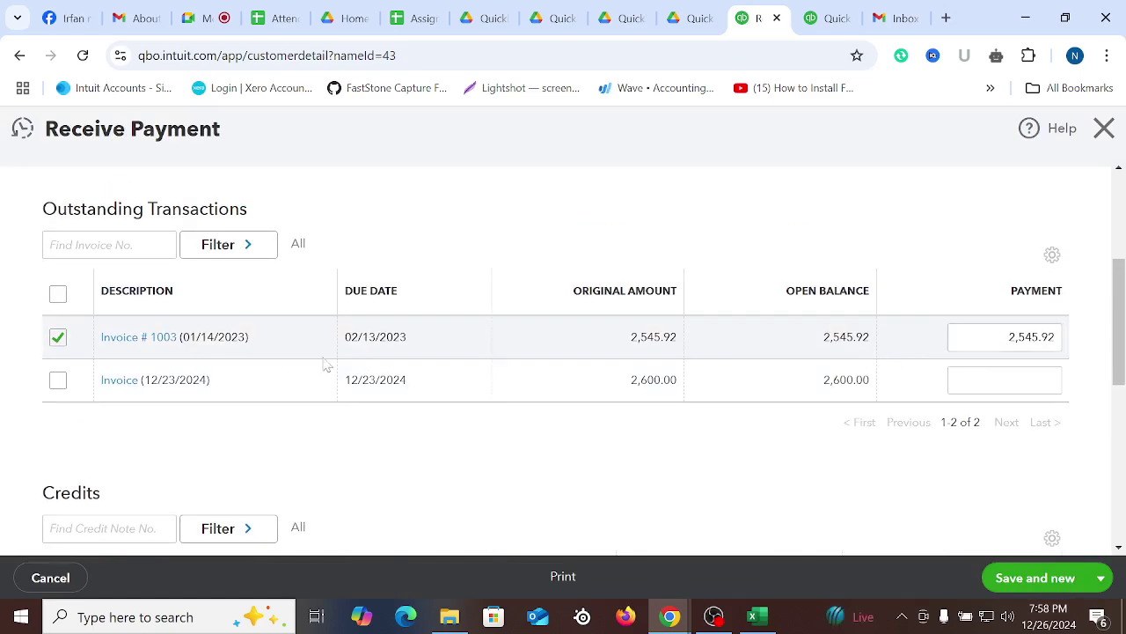
pyautogui.scroll(3, 371, 361)
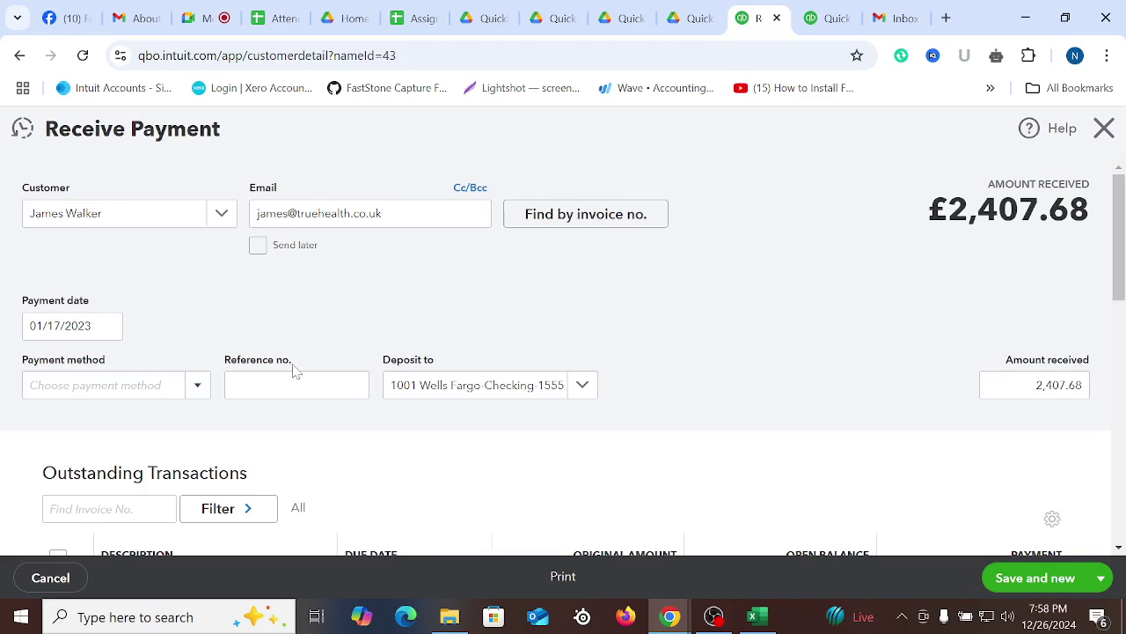
pyautogui.scroll(-5, 244, 305)
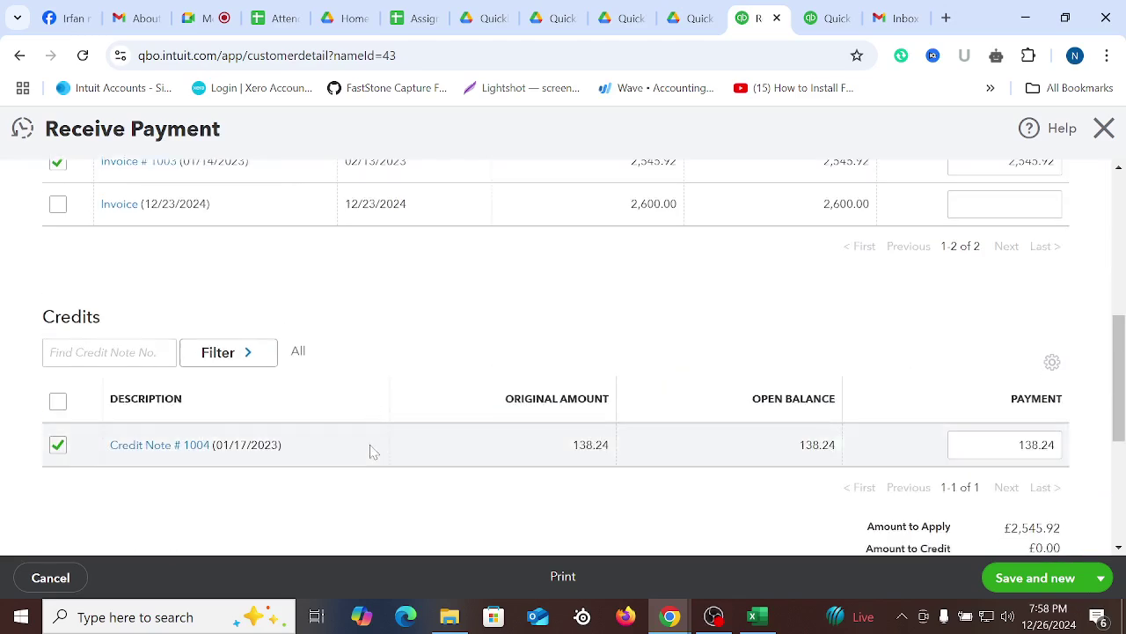
pyautogui.scroll(1, 287, 332)
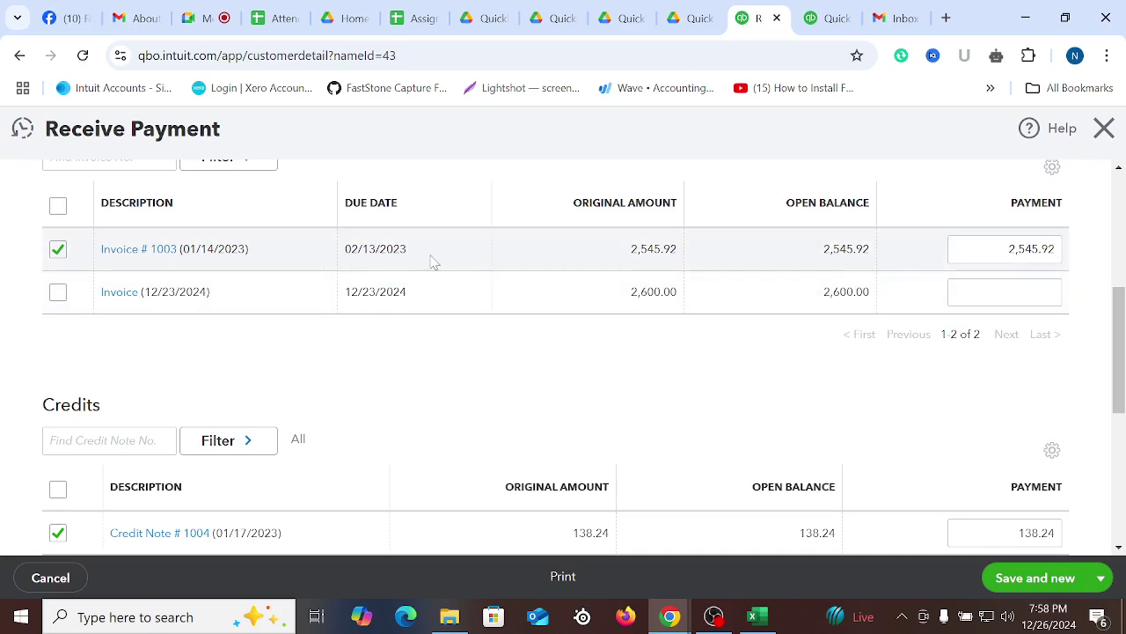
# Check the £2,407.68 amount received after credit note 1004, then return to Excel
pyautogui.scroll(-2, 238, 457)
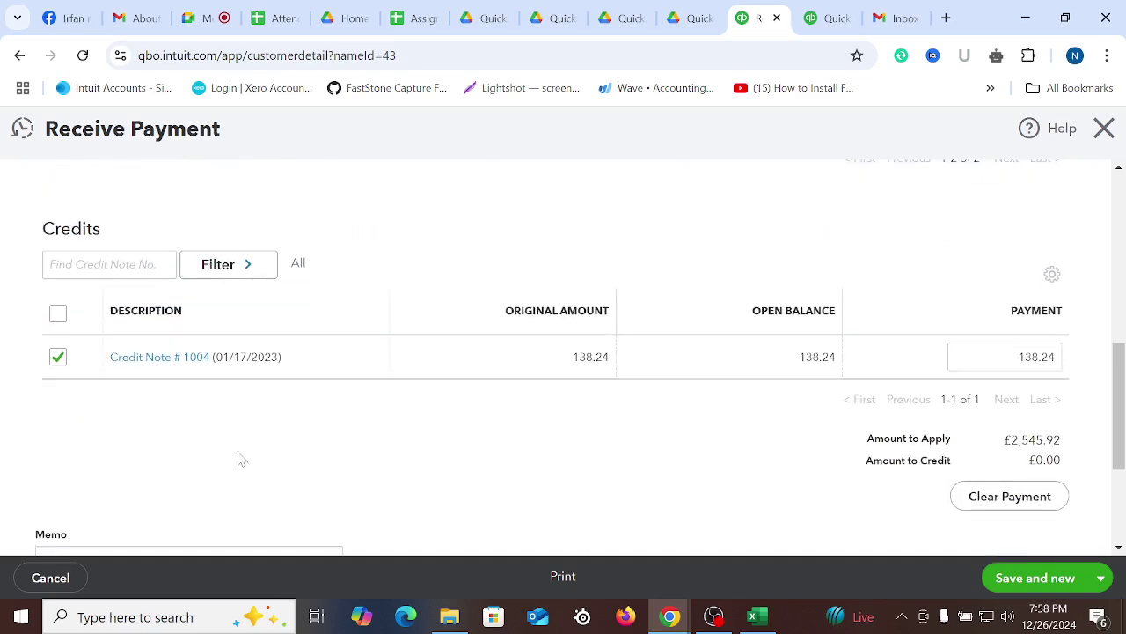
pyautogui.scroll(5, 1038, 385)
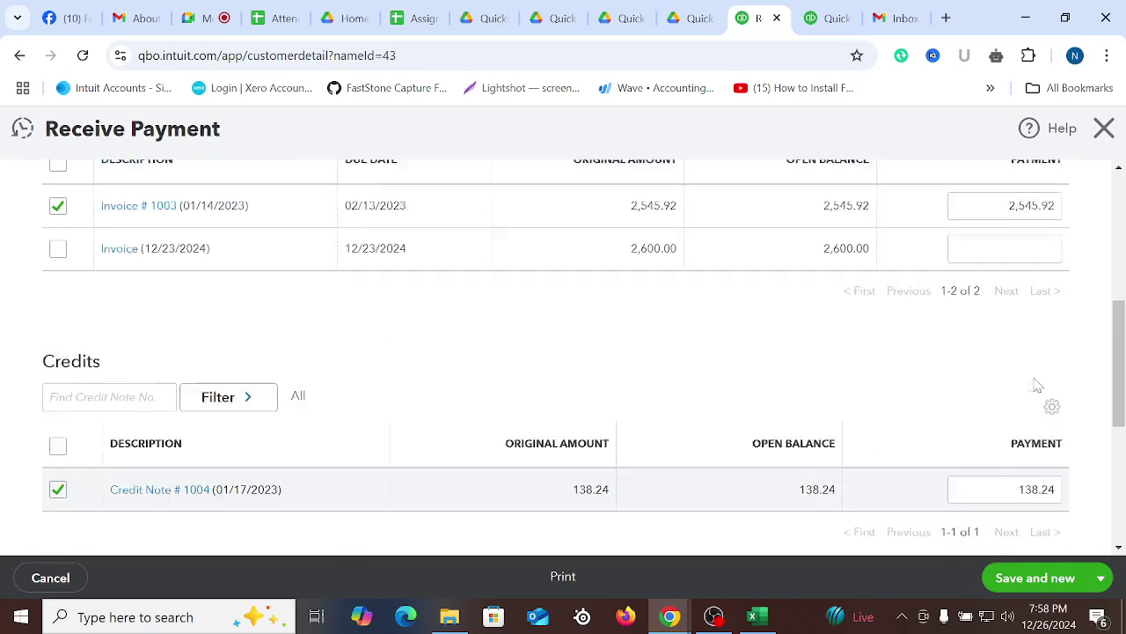
pyautogui.scroll(-2, 1038, 387)
pyautogui.scroll(3, 1038, 387)
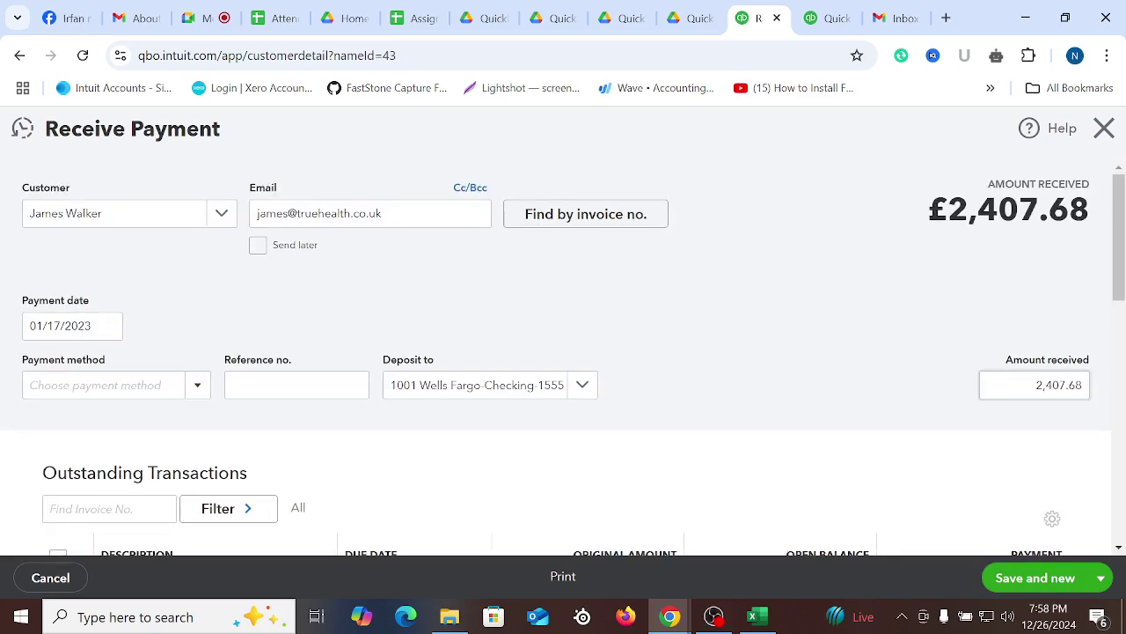
pyautogui.click(1043, 384)
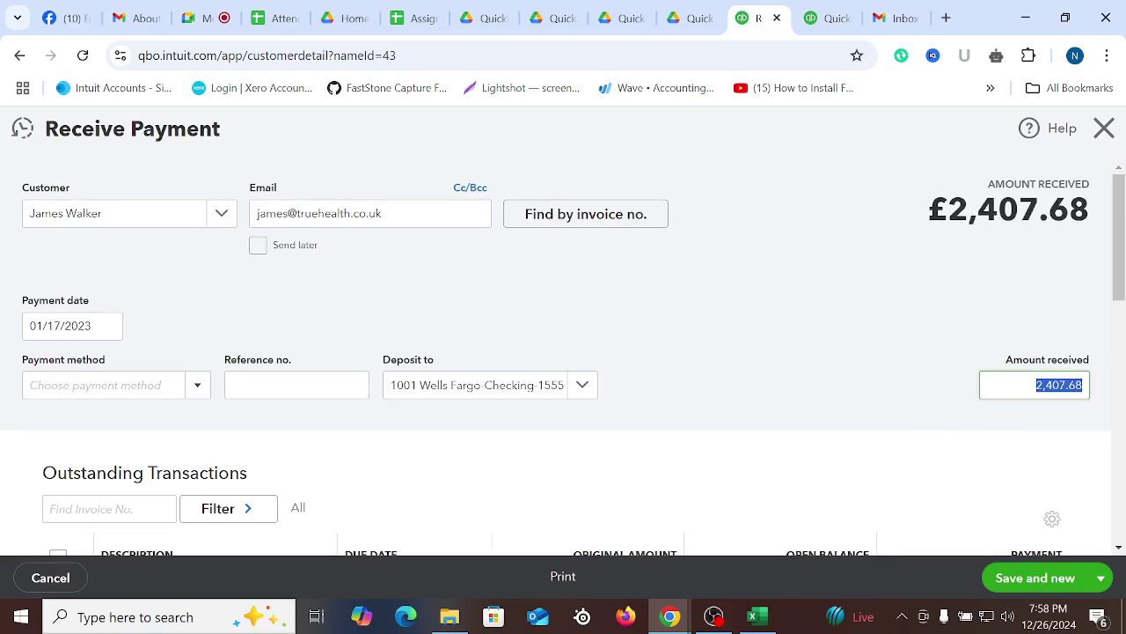
pyautogui.click(752, 616)
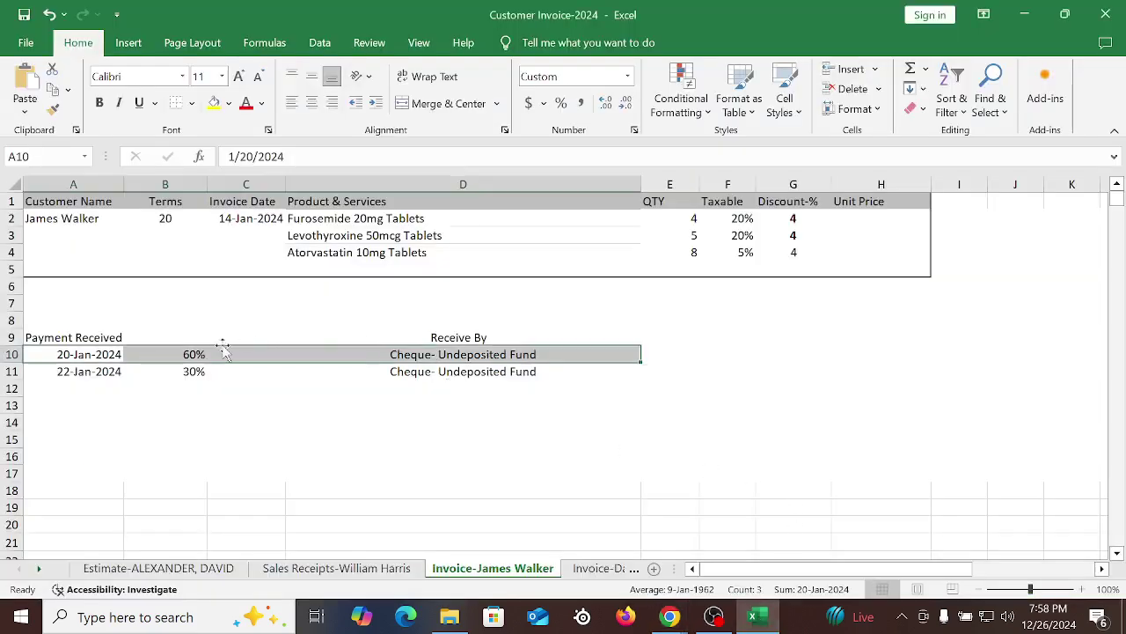
# Copy the 2,407.68 amount received from QuickBooks into Excel cell E10
pyautogui.click(189, 354)
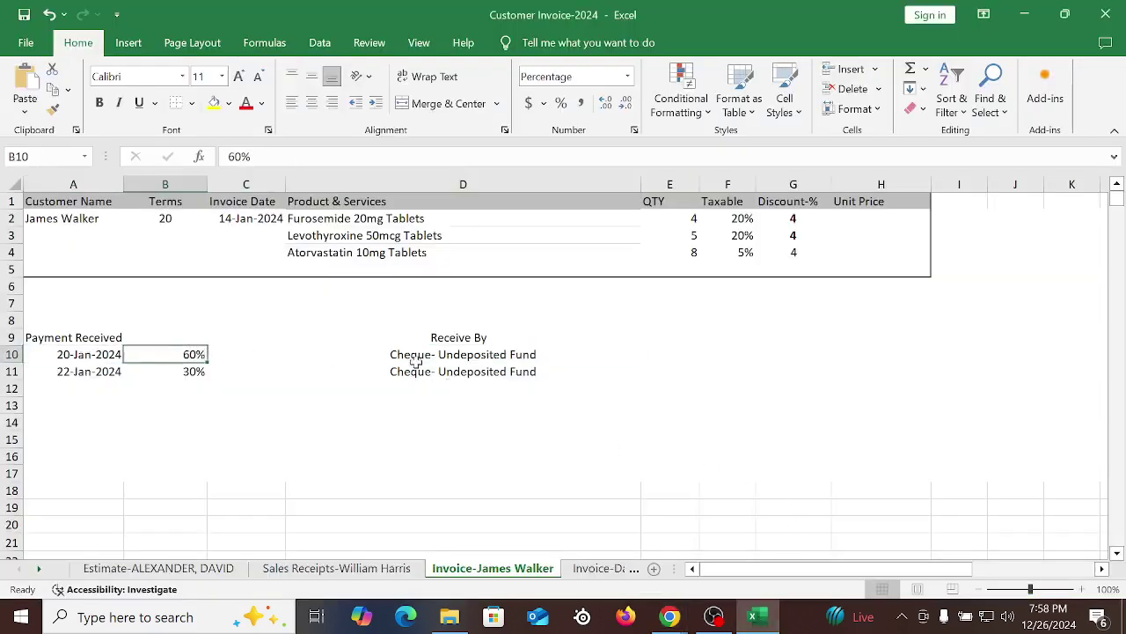
pyautogui.click(616, 352)
pyautogui.click(673, 350)
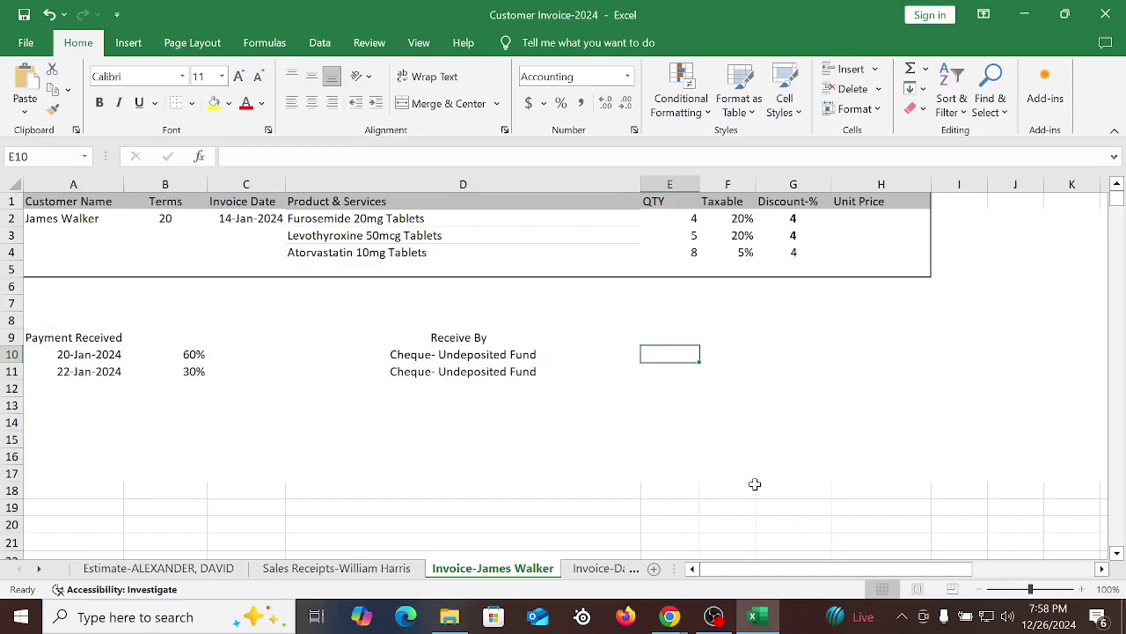
pyautogui.moveTo(670, 616)
pyautogui.click(572, 519)
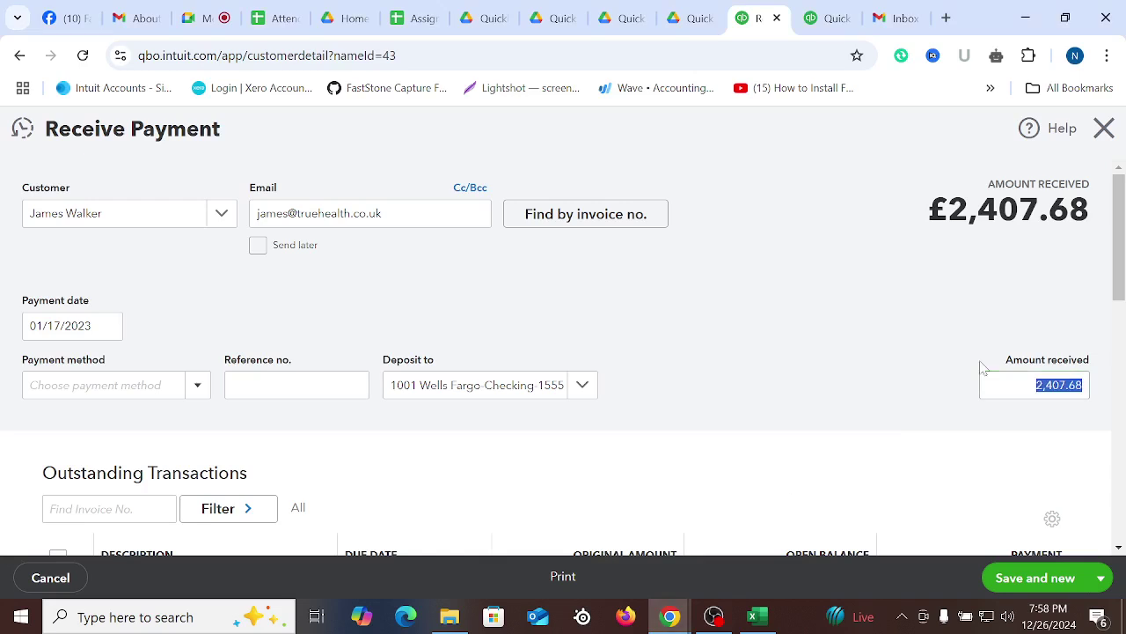
pyautogui.moveTo(948, 208); pyautogui.dragTo(1089, 209)
pyautogui.hotkey('ctrl', 'c')
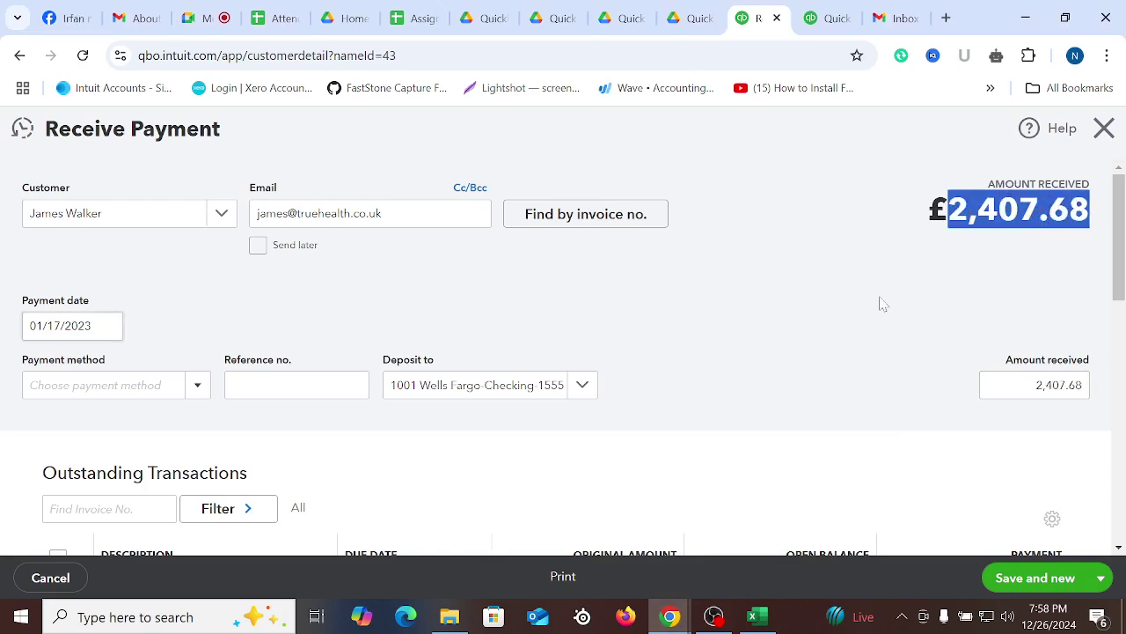
pyautogui.click(752, 616)
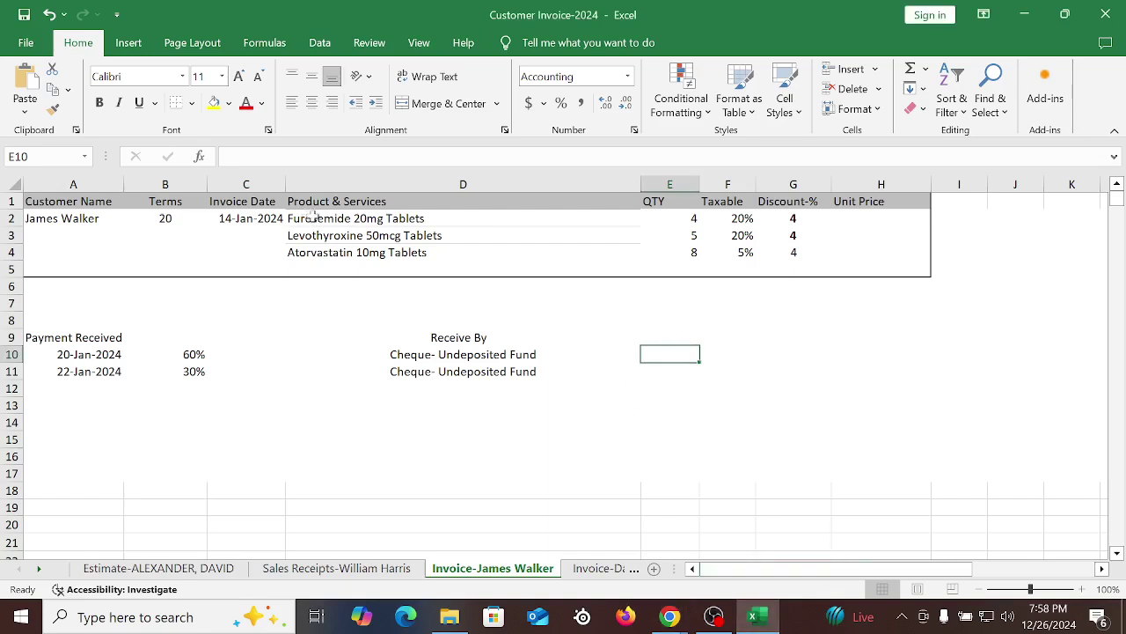
pyautogui.rightClick(261, 157)
pyautogui.click(299, 237)
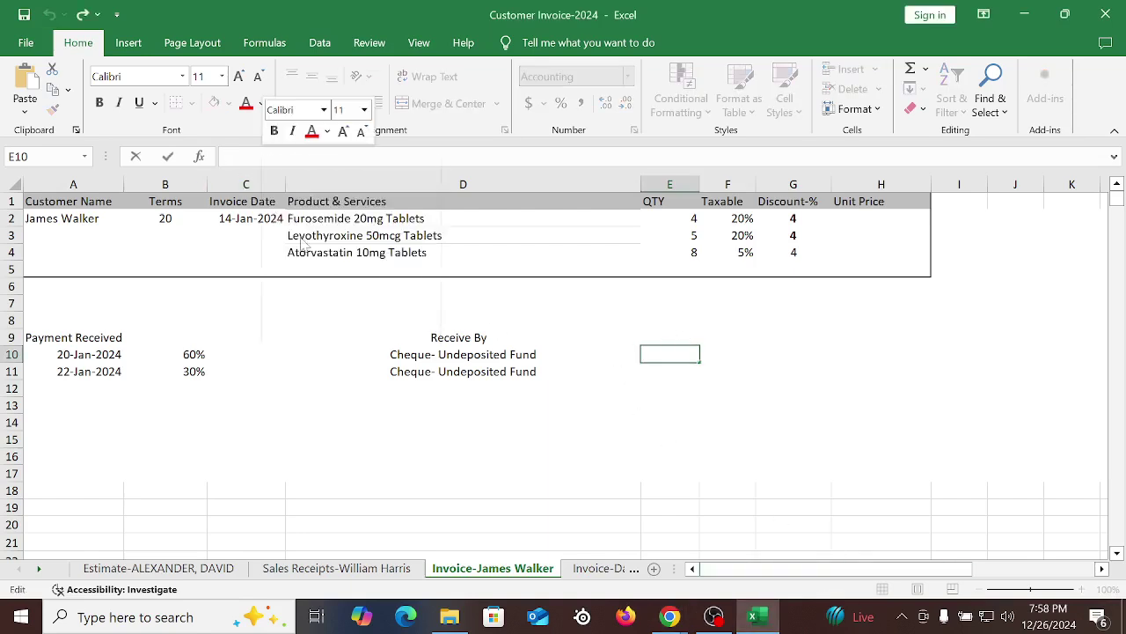
pyautogui.click(872, 425)
# Enter =E10*B10 in G10 and =E10*B11 in G11, giving 1,444.61 and 722.30
pyautogui.click(778, 355)
pyautogui.write('=')
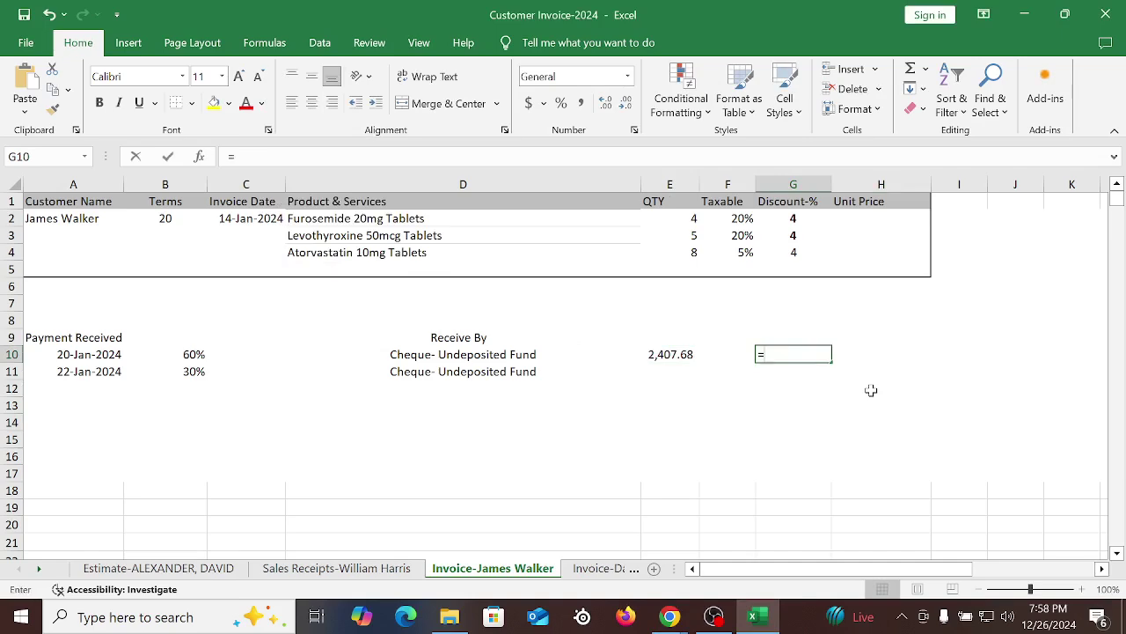
pyautogui.click(656, 357)
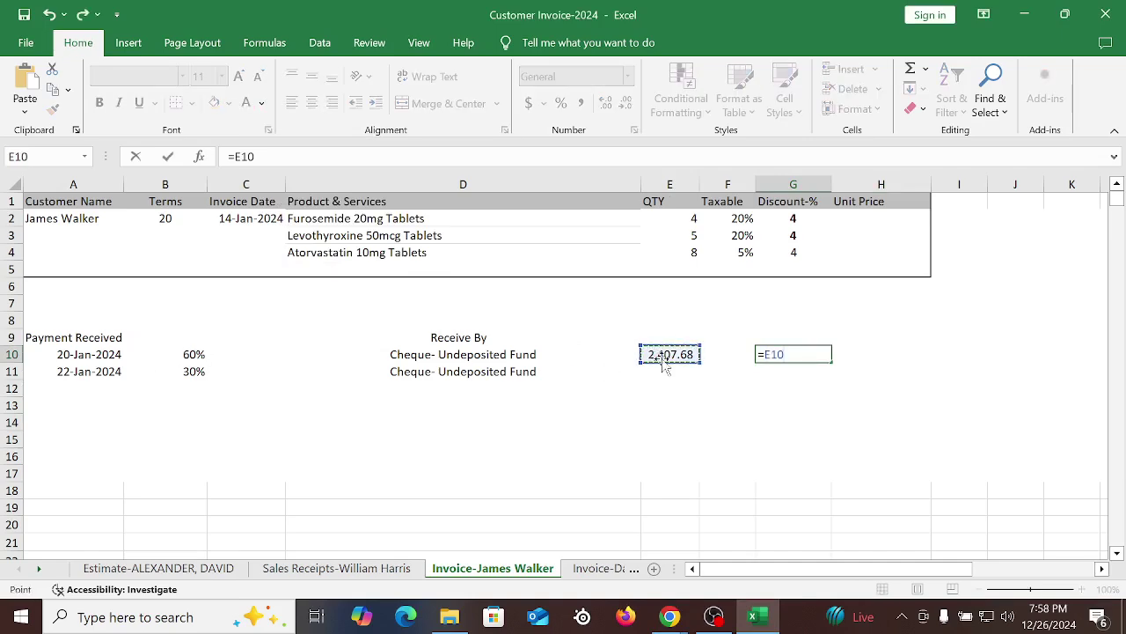
pyautogui.write('*')
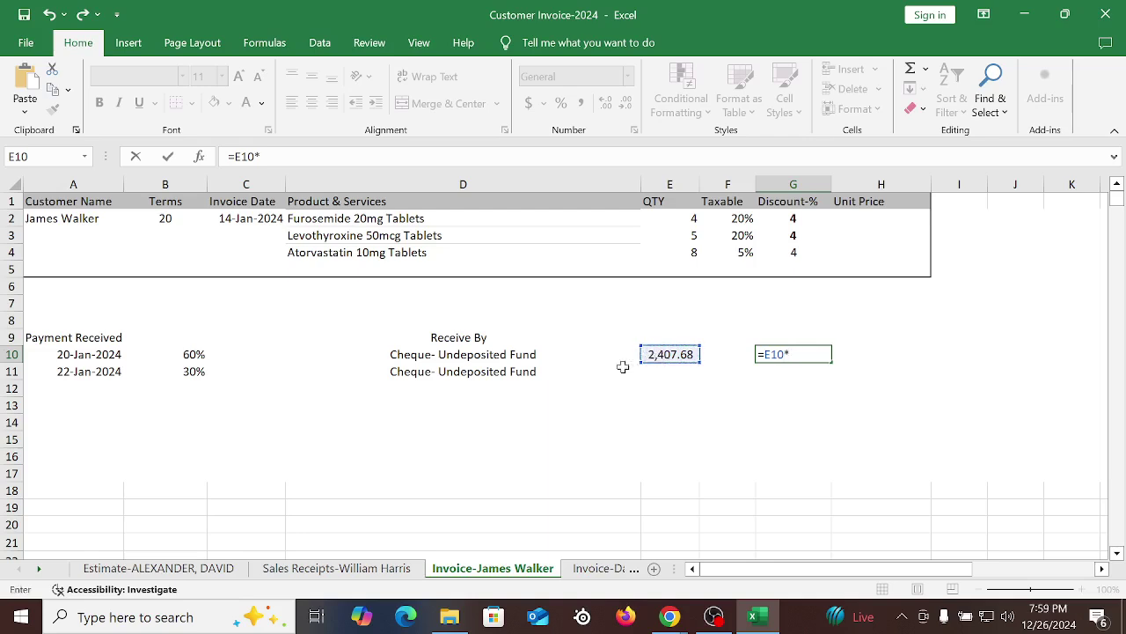
pyautogui.click(195, 356)
pyautogui.press('Return')
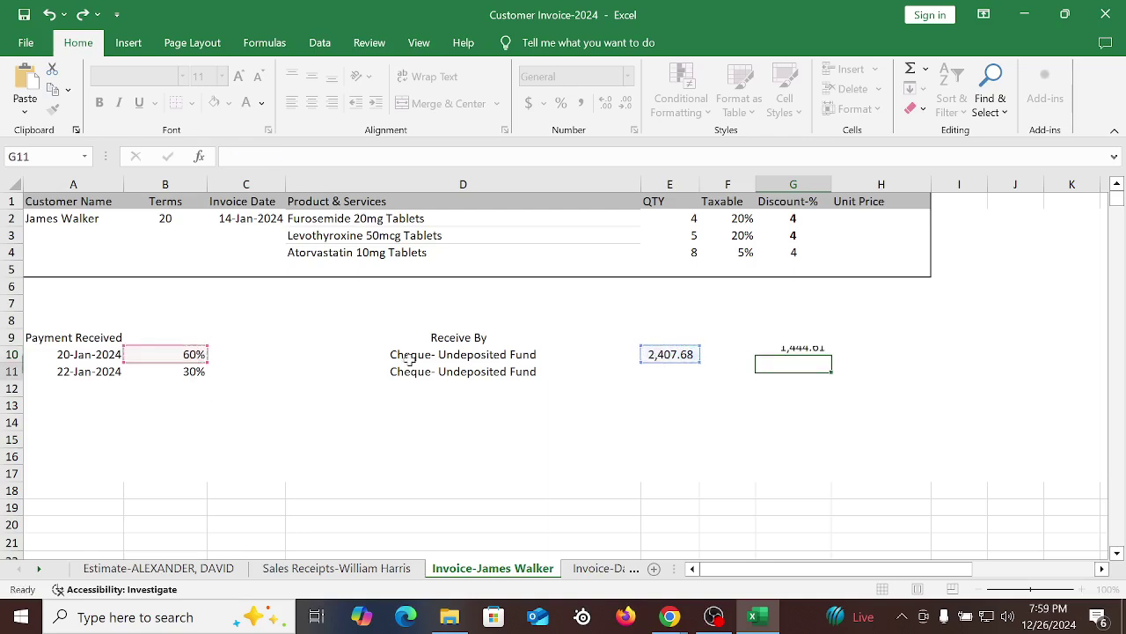
pyautogui.write('=')
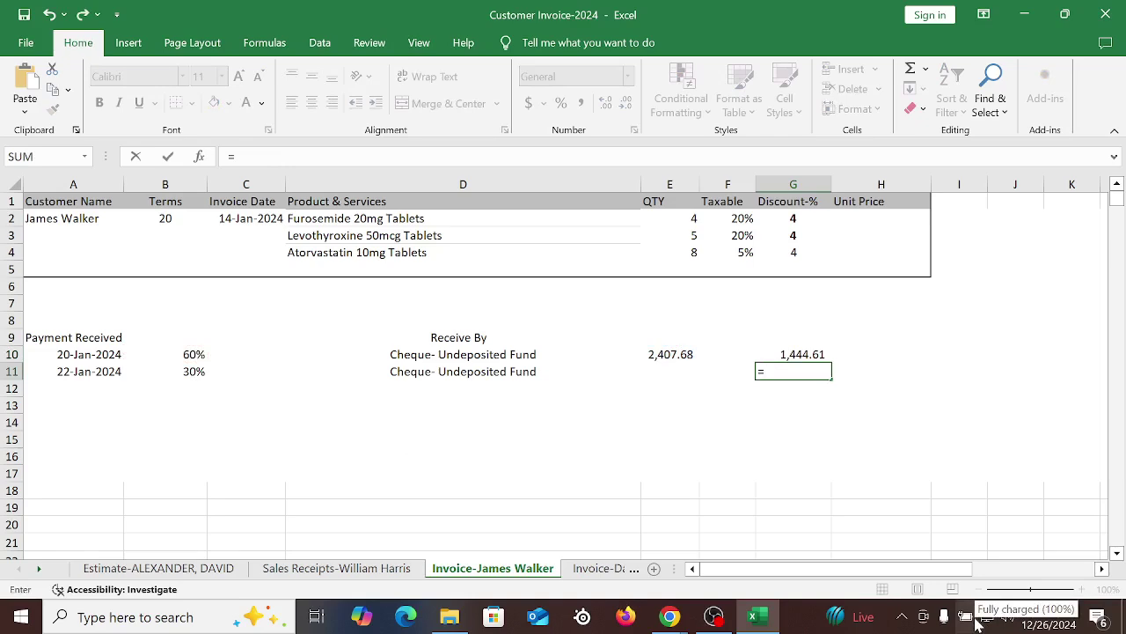
pyautogui.click(676, 354)
pyautogui.write('*')
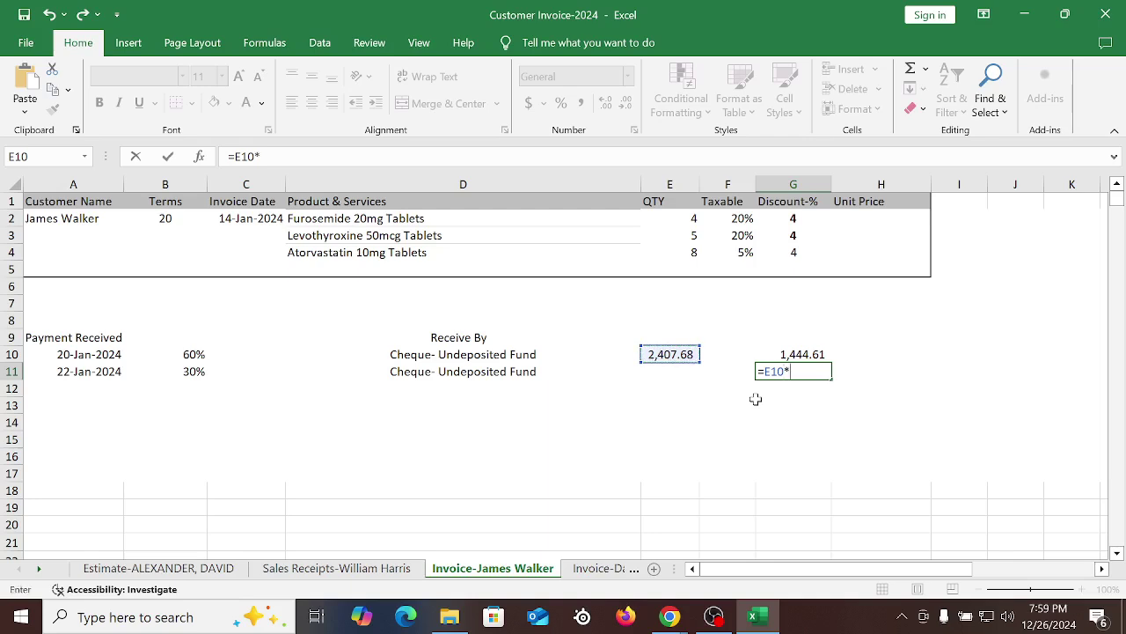
pyautogui.click(187, 370)
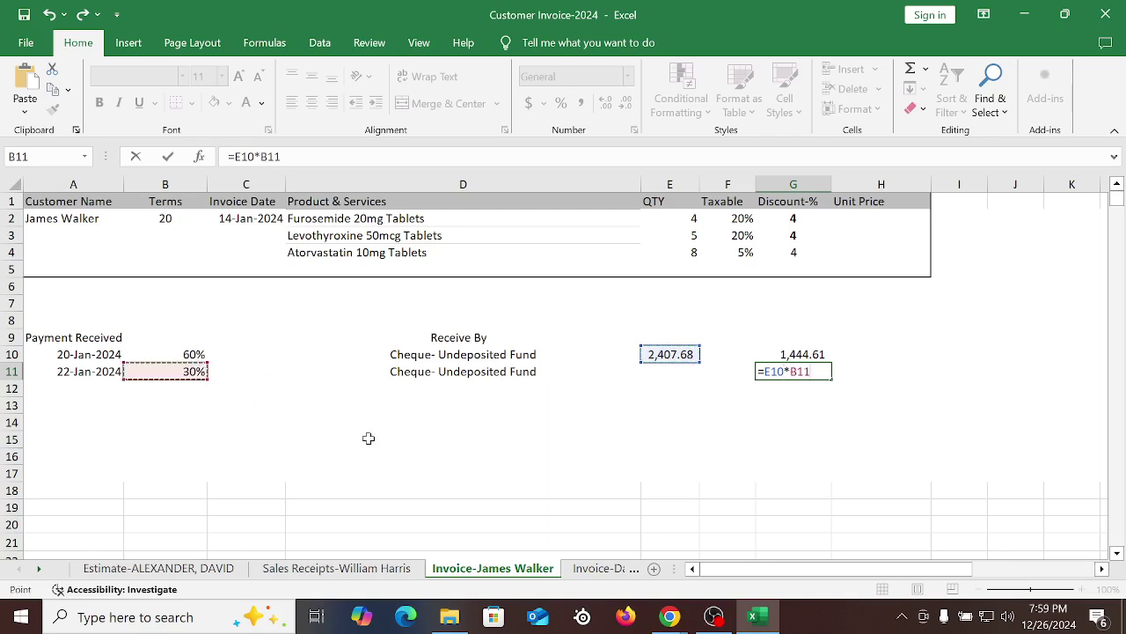
pyautogui.press('Return')
# Compute the 240.77 remainder in G12 with =E10-G10-G11
pyautogui.write('=')
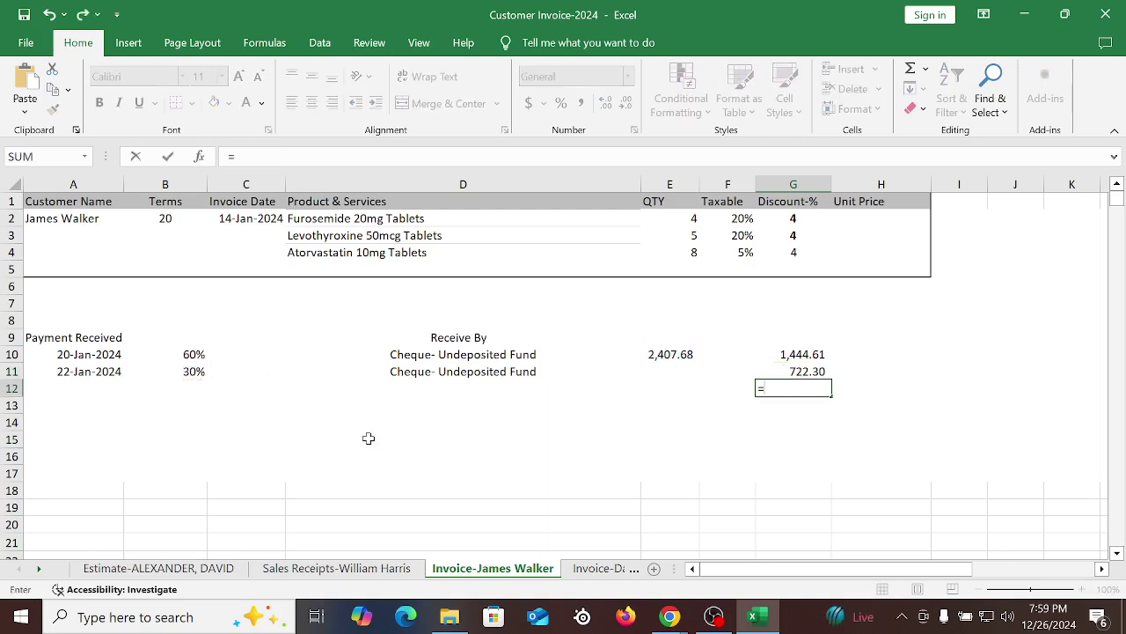
pyautogui.click(660, 354)
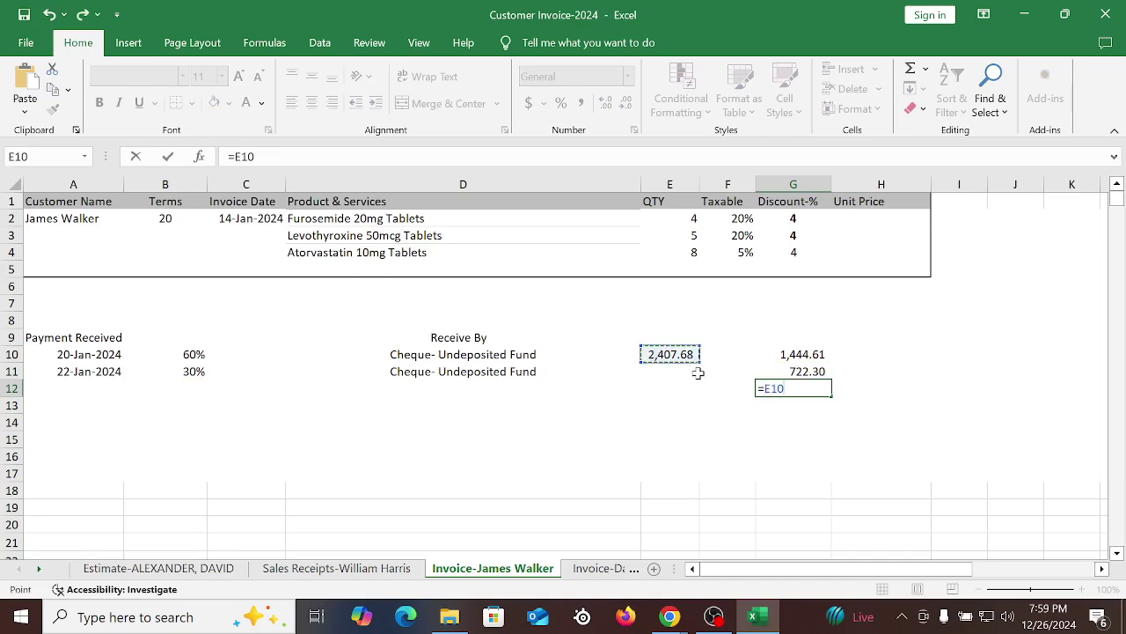
pyautogui.write('-')
pyautogui.click(803, 356)
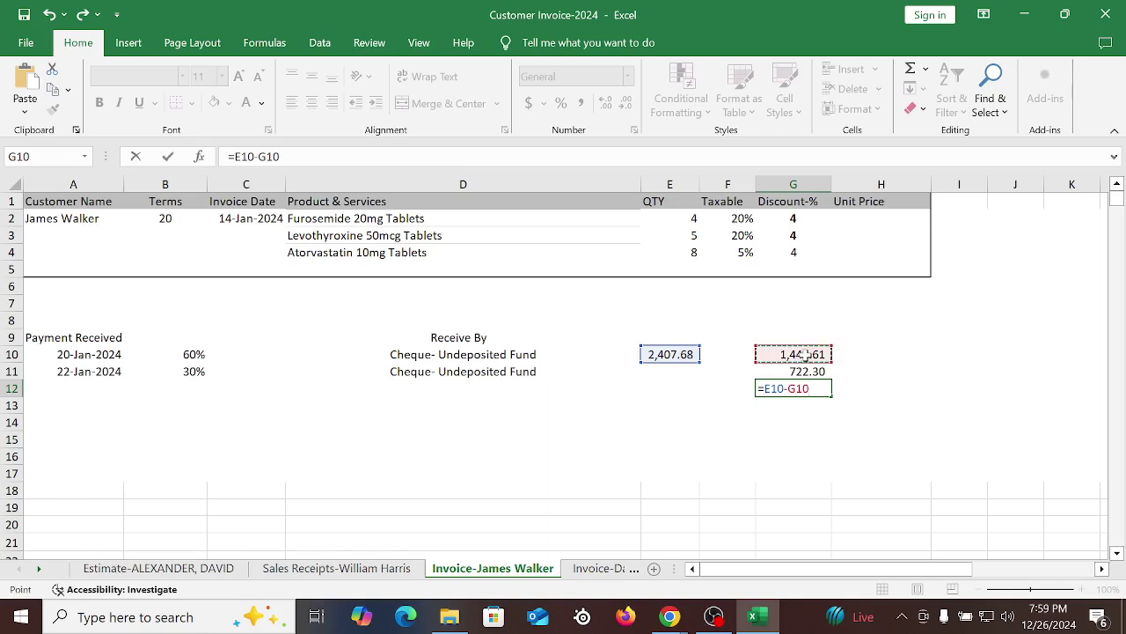
pyautogui.write('-')
pyautogui.click(808, 371)
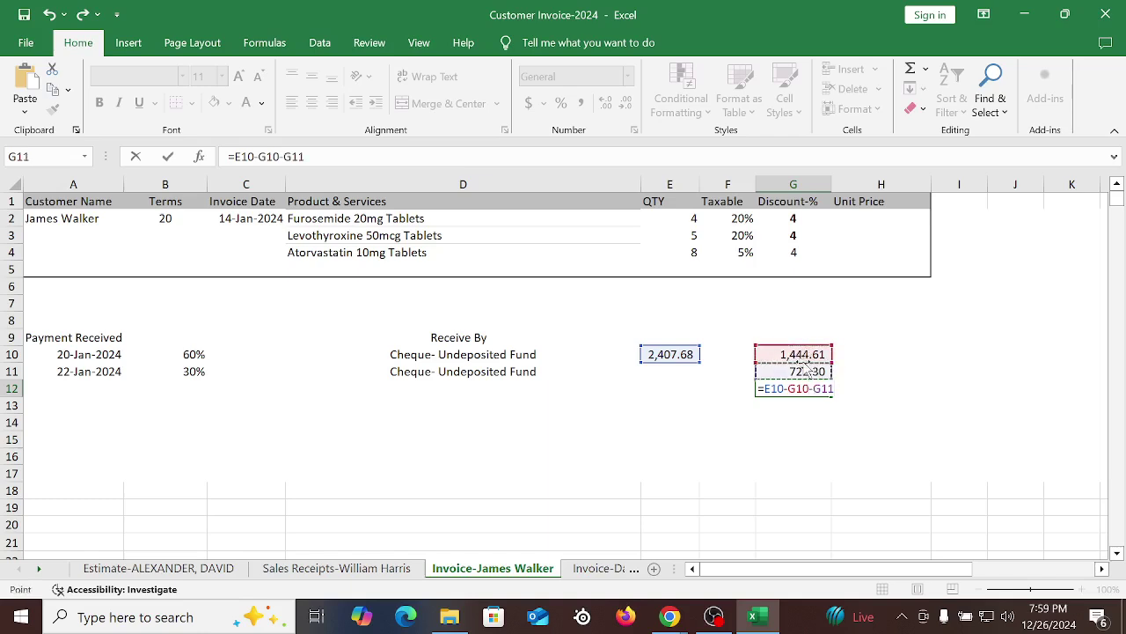
pyautogui.press('Return')
# AutoSum G10:G12 into G13 and format the 2,407.68 total bold with yellow fill
pyautogui.click(923, 68)
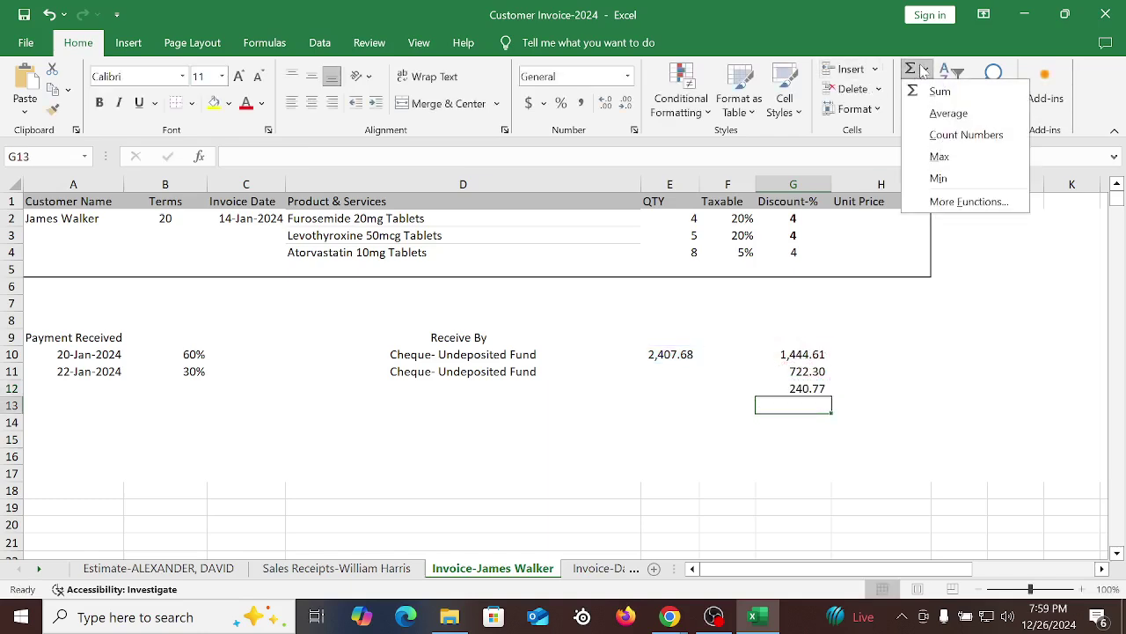
pyautogui.click(940, 95)
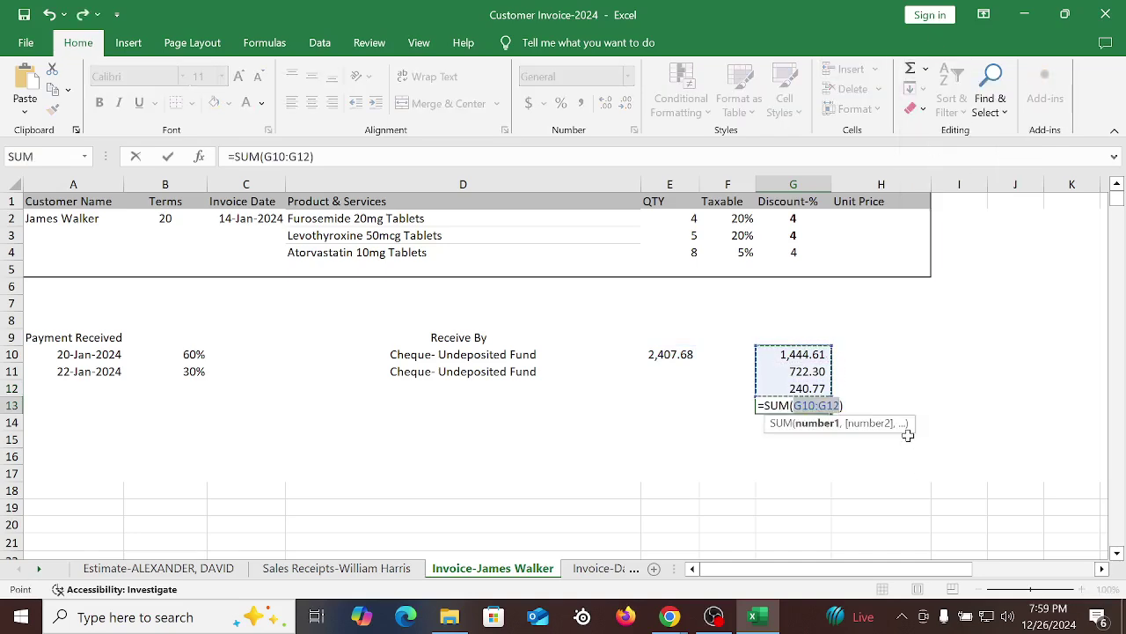
pyautogui.press('Return')
pyautogui.click(803, 407)
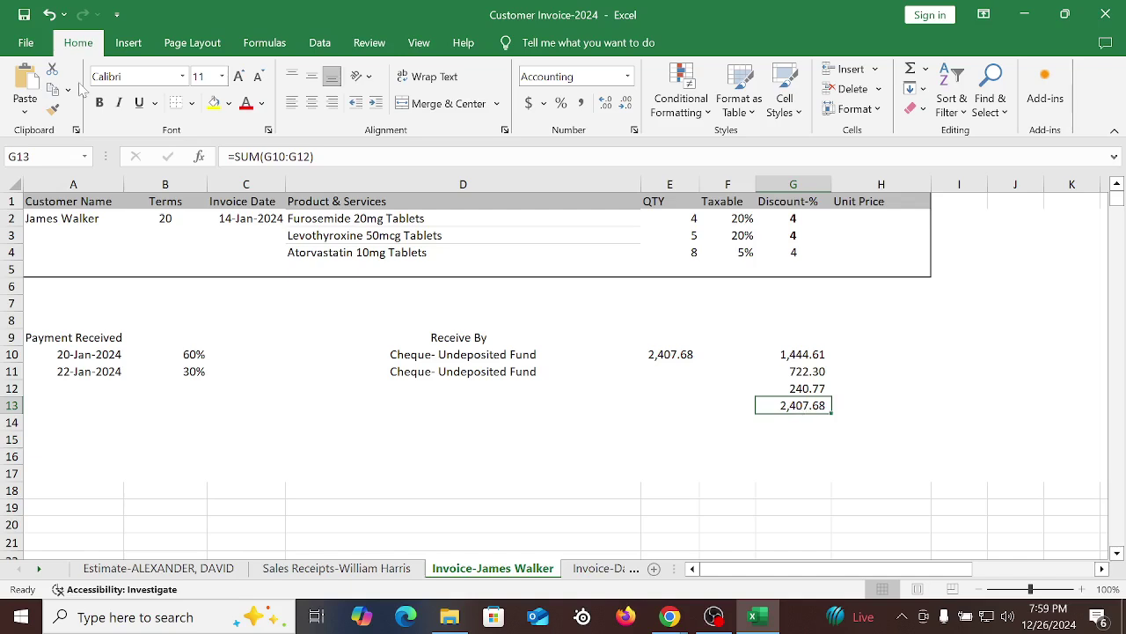
pyautogui.click(214, 102)
pyautogui.click(99, 102)
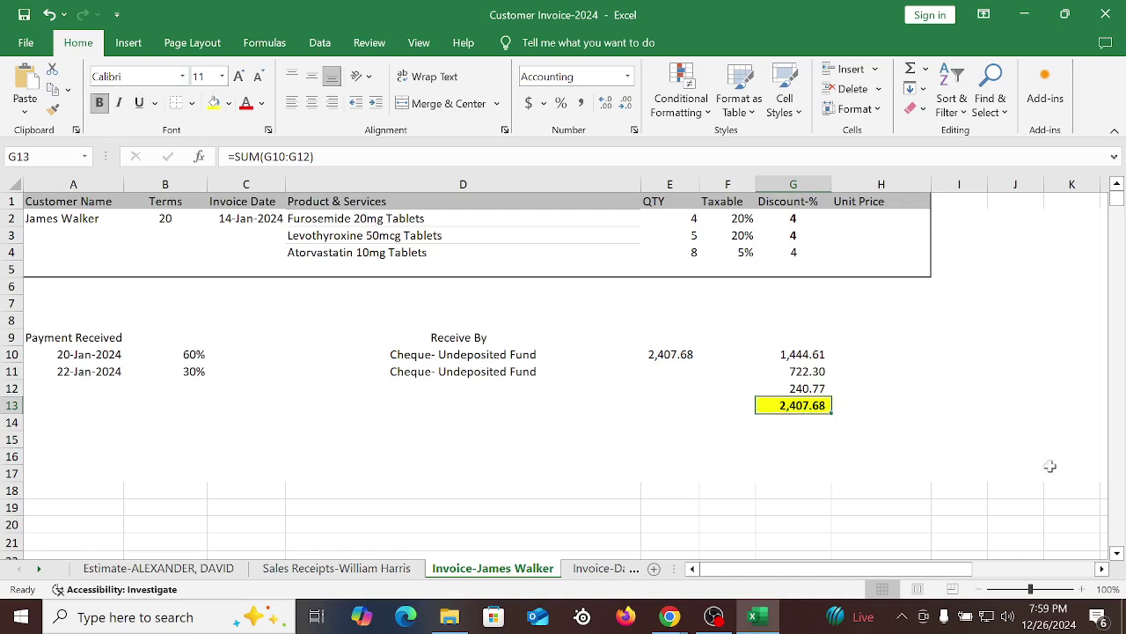
pyautogui.click(889, 466)
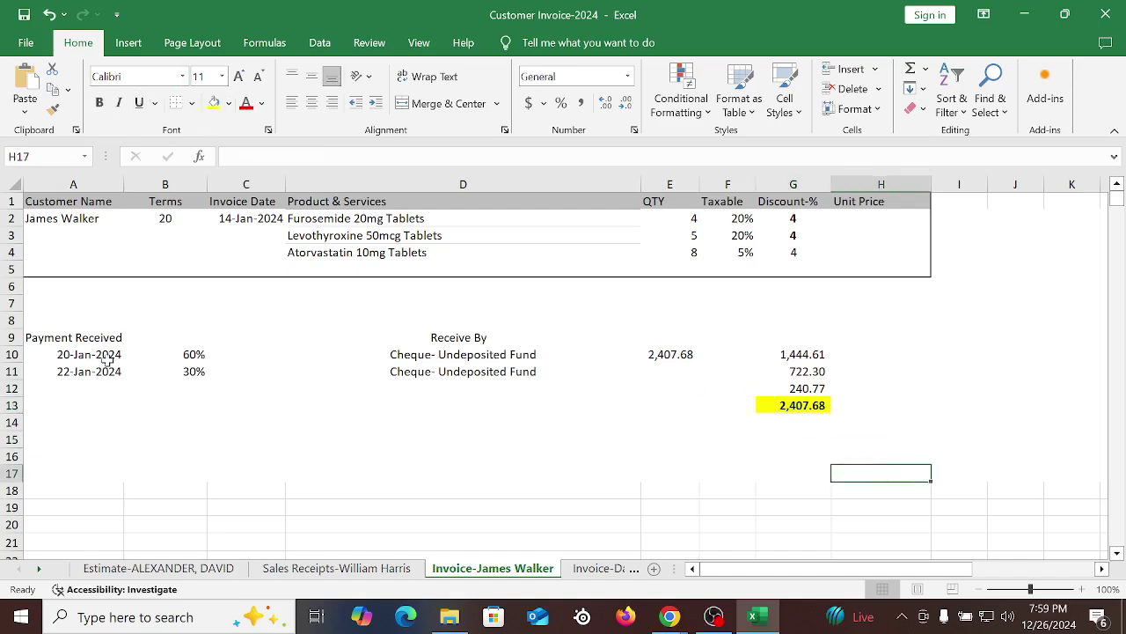
# Review row 10 and the formulas behind 1,444.61, 722.30 and 240.77
pyautogui.moveTo(107, 361); pyautogui.dragTo(537, 355)
pyautogui.click(797, 354)
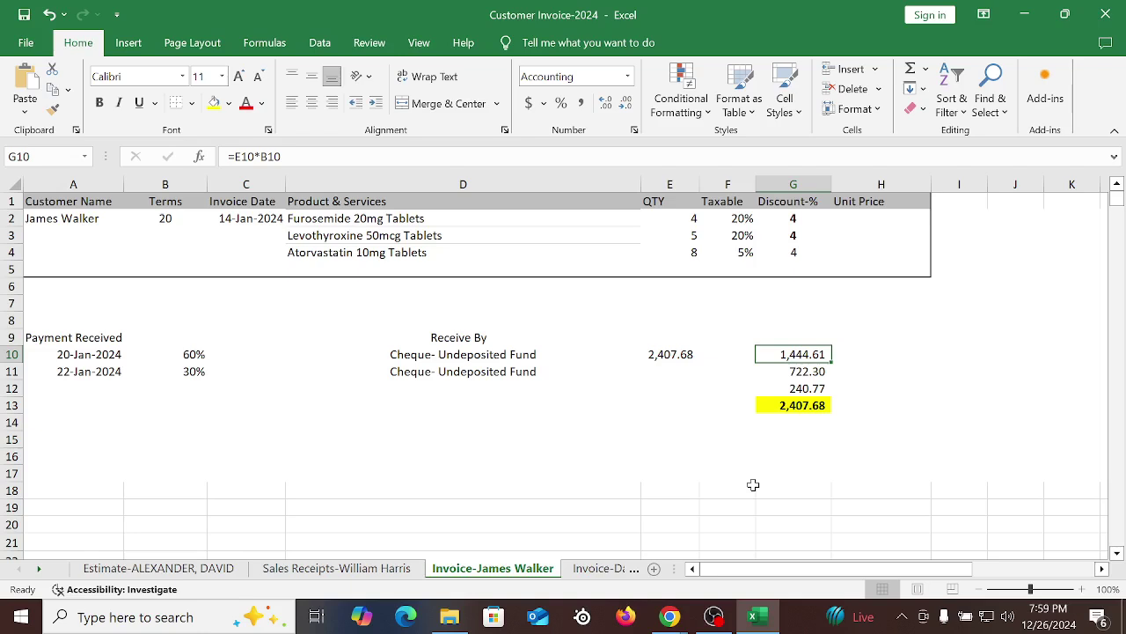
pyautogui.click(468, 356)
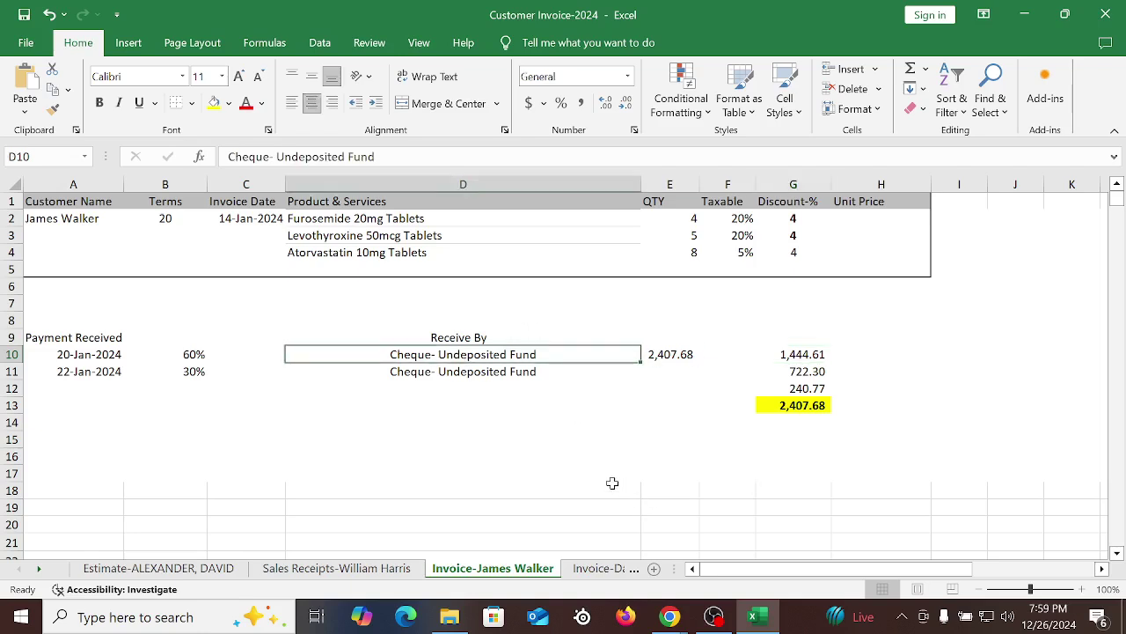
pyautogui.click(474, 371)
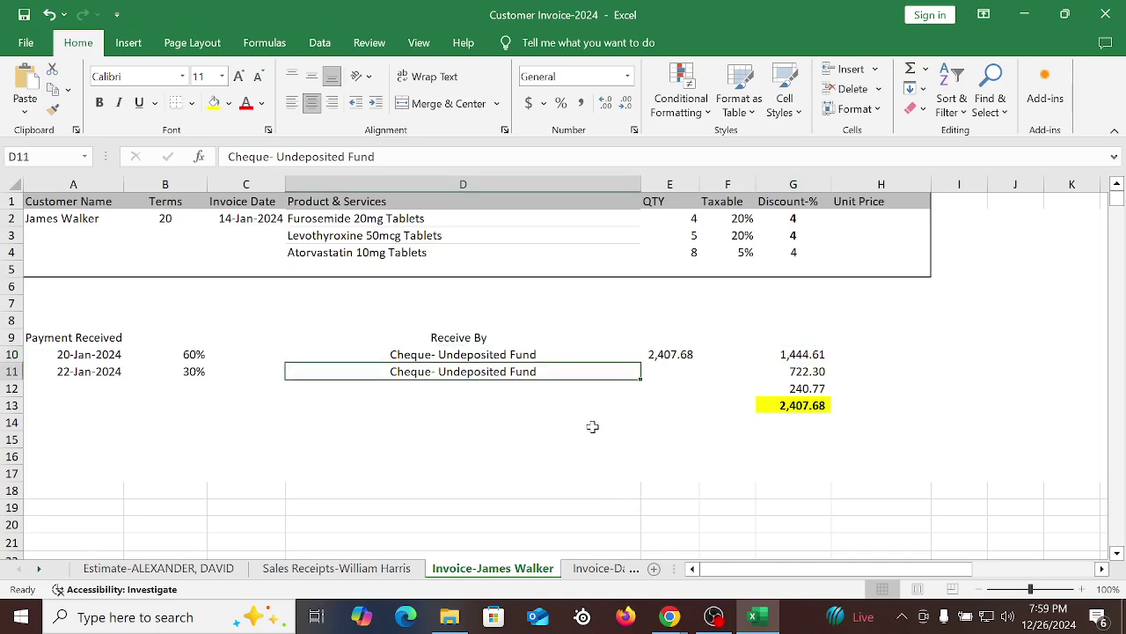
pyautogui.click(808, 376)
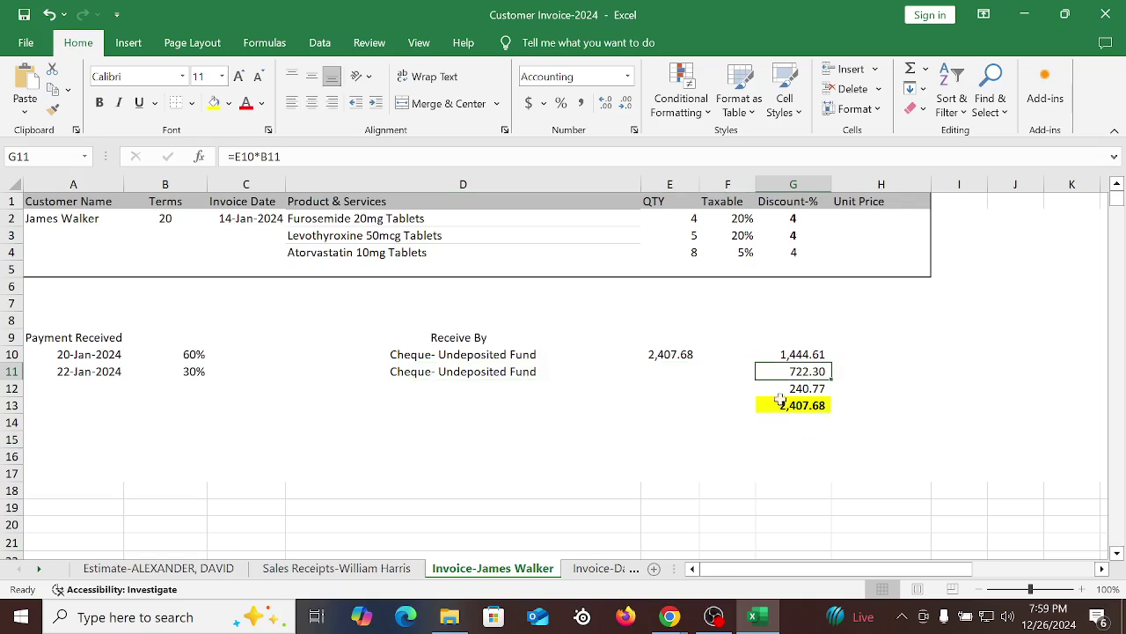
pyautogui.click(782, 390)
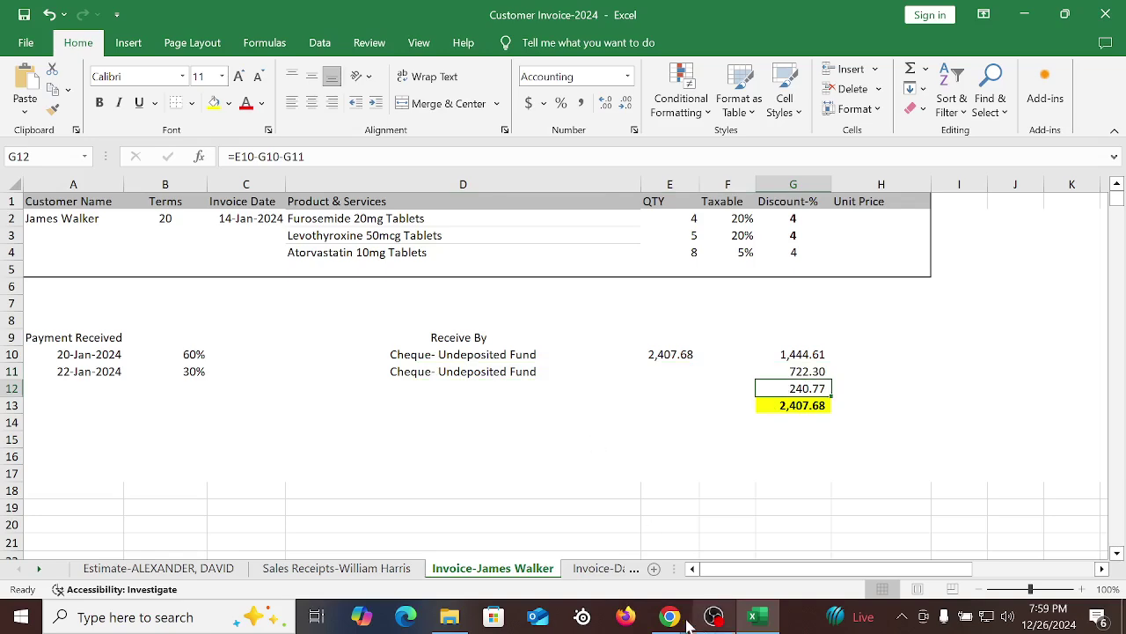
# Set the payment method to Direct Debit and the deposit account to Undeposited Funds
pyautogui.click(572, 537)
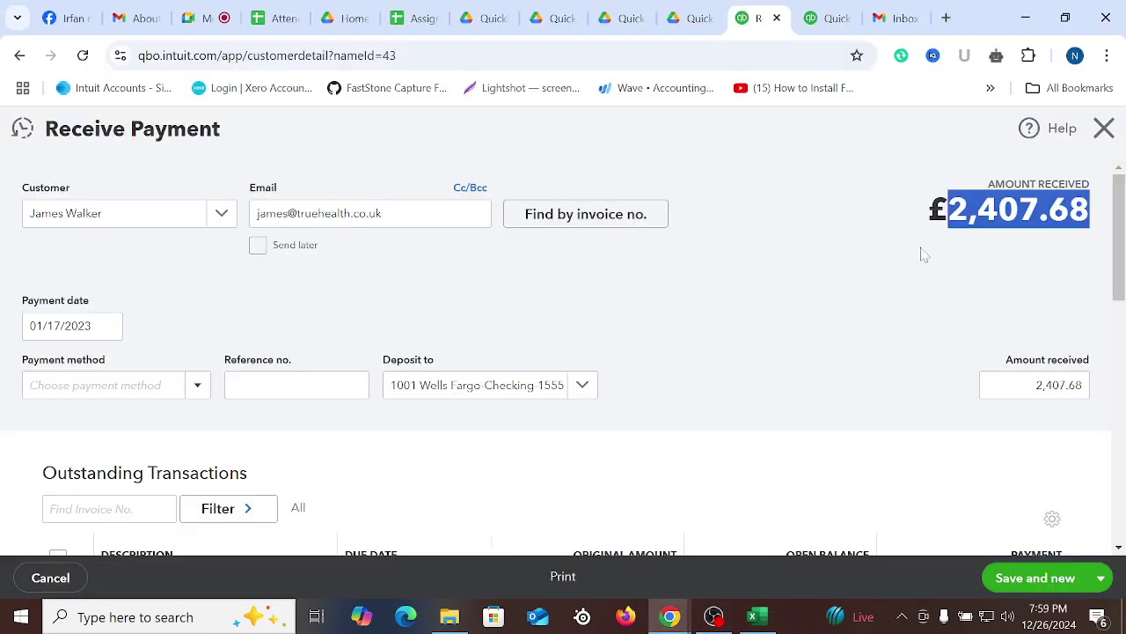
pyautogui.scroll(-2, 314, 377)
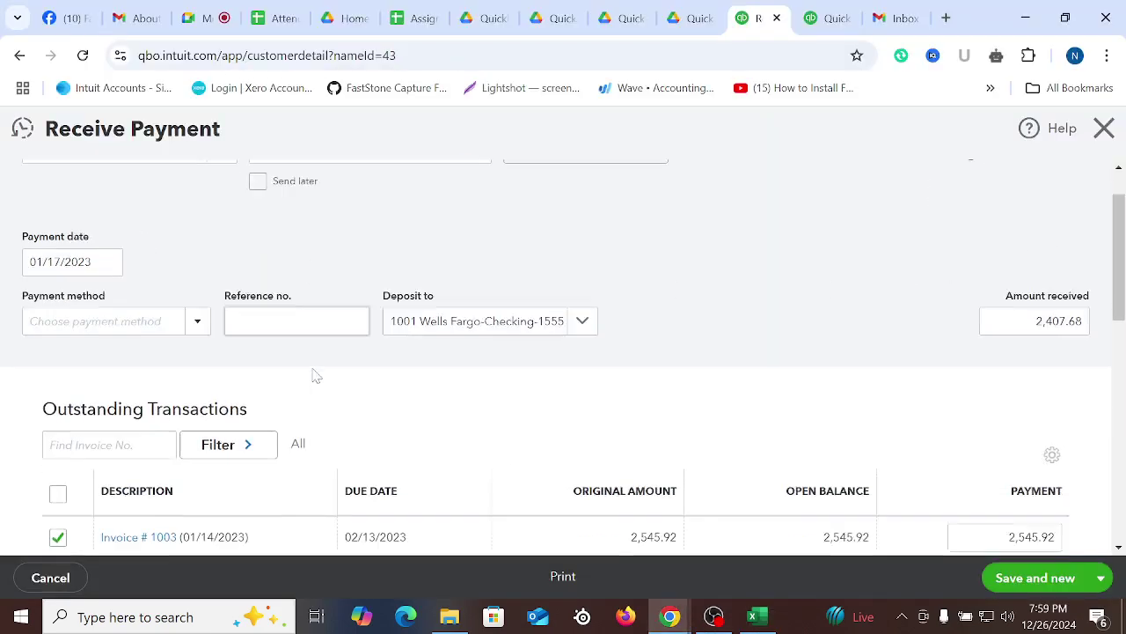
pyautogui.scroll(1, 666, 344)
pyautogui.click(196, 297)
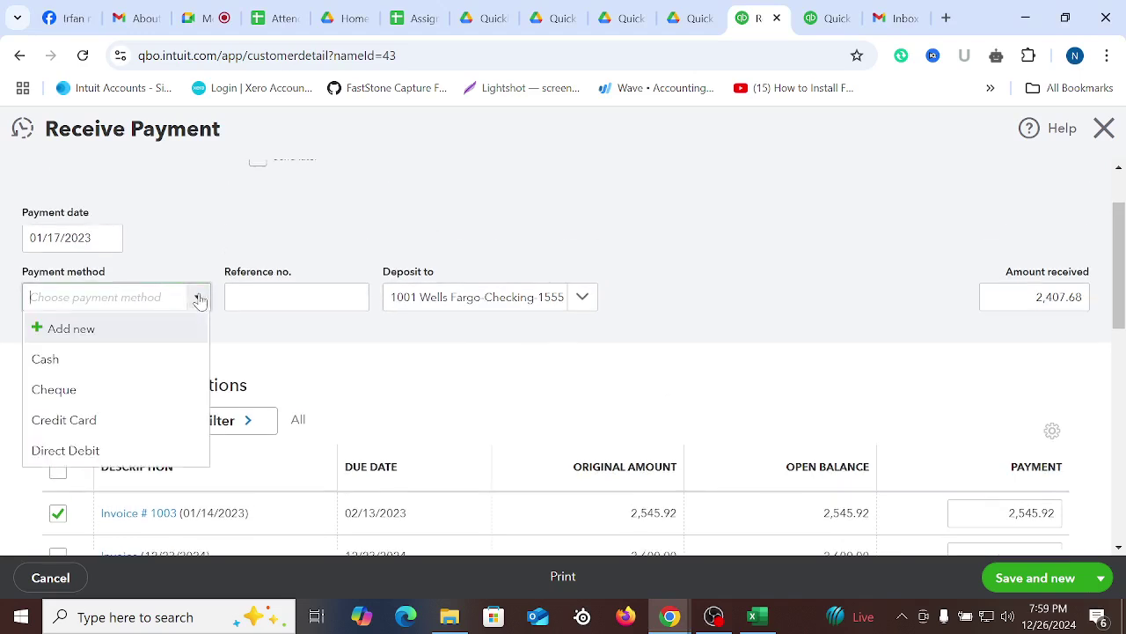
pyautogui.click(79, 449)
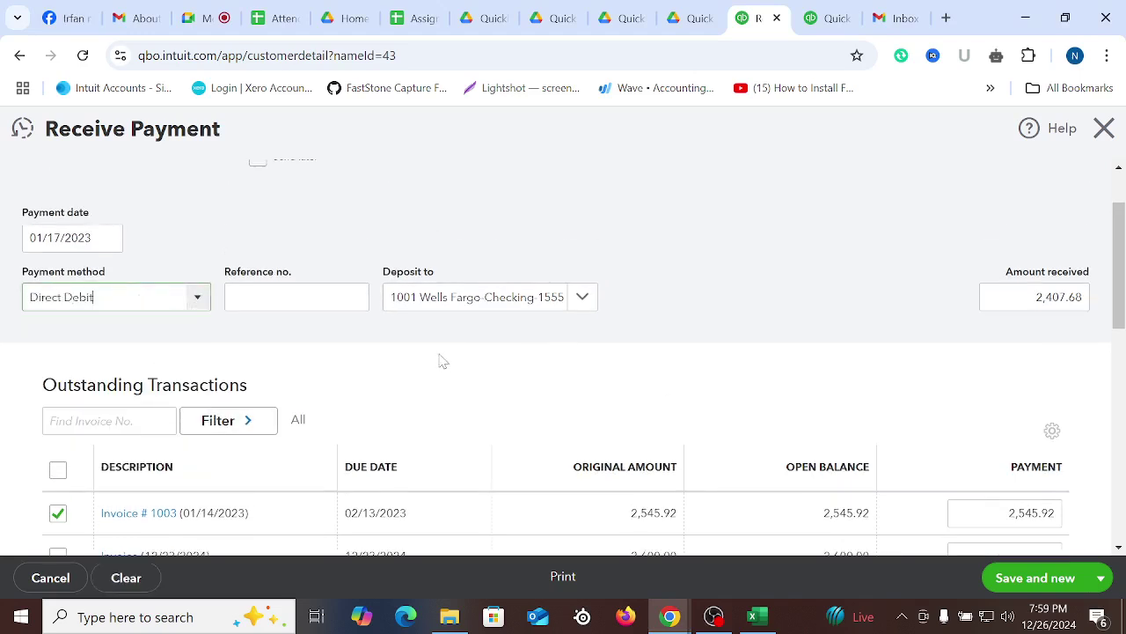
pyautogui.click(584, 299)
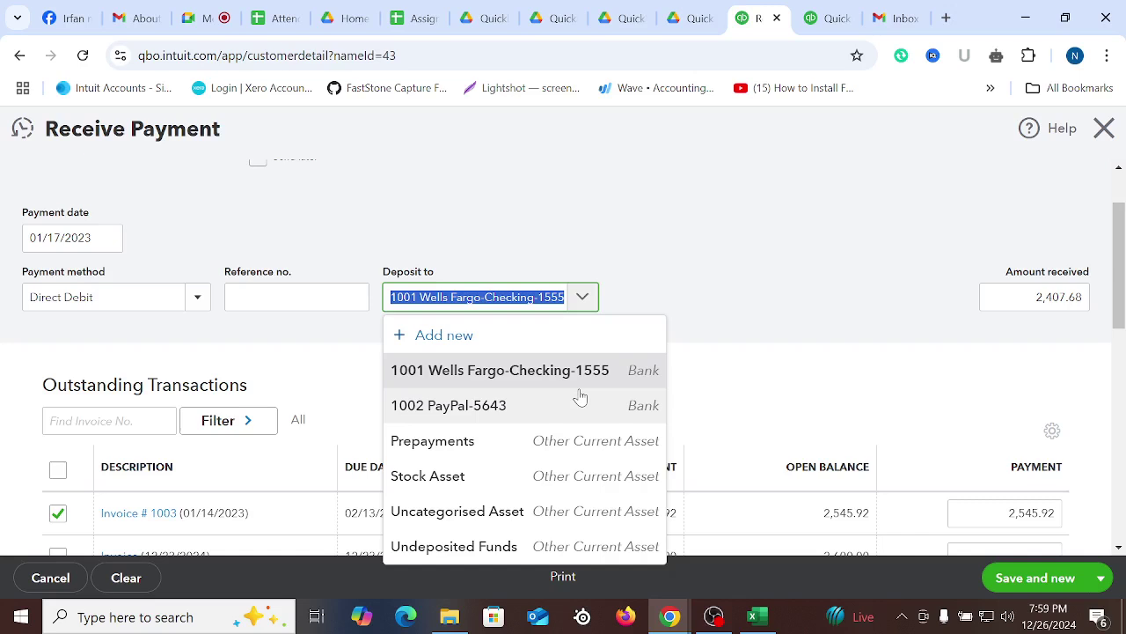
pyautogui.click(496, 546)
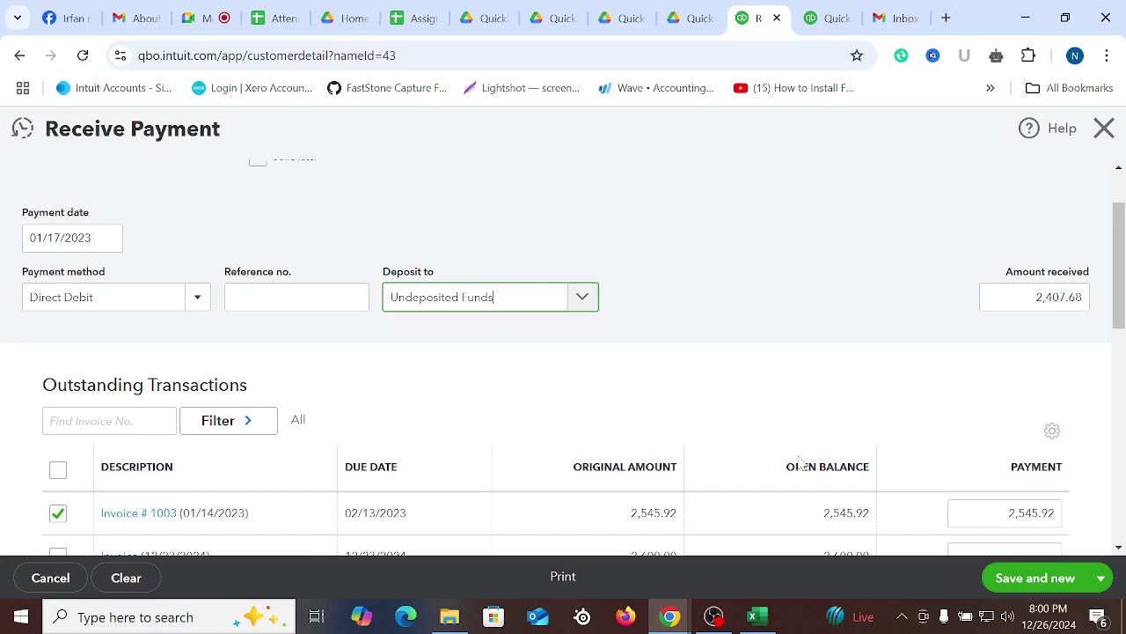
# Set the payment date to 01/20/2023 and enter the cheque reference number
pyautogui.scroll(-4, 741, 490)
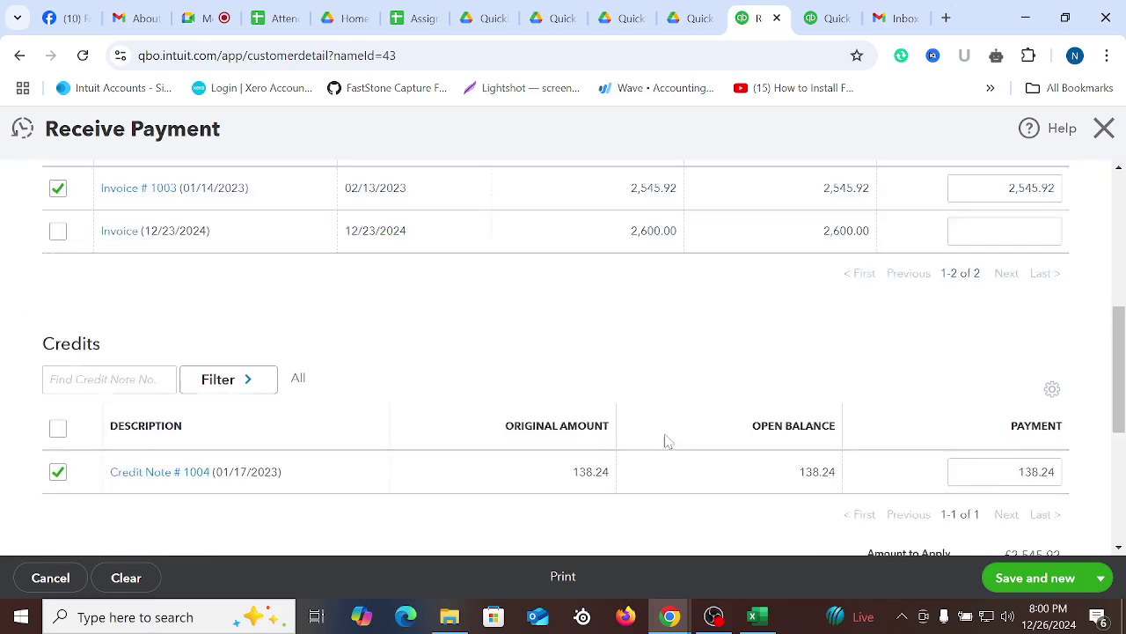
pyautogui.scroll(2, 704, 431)
pyautogui.scroll(3, 708, 374)
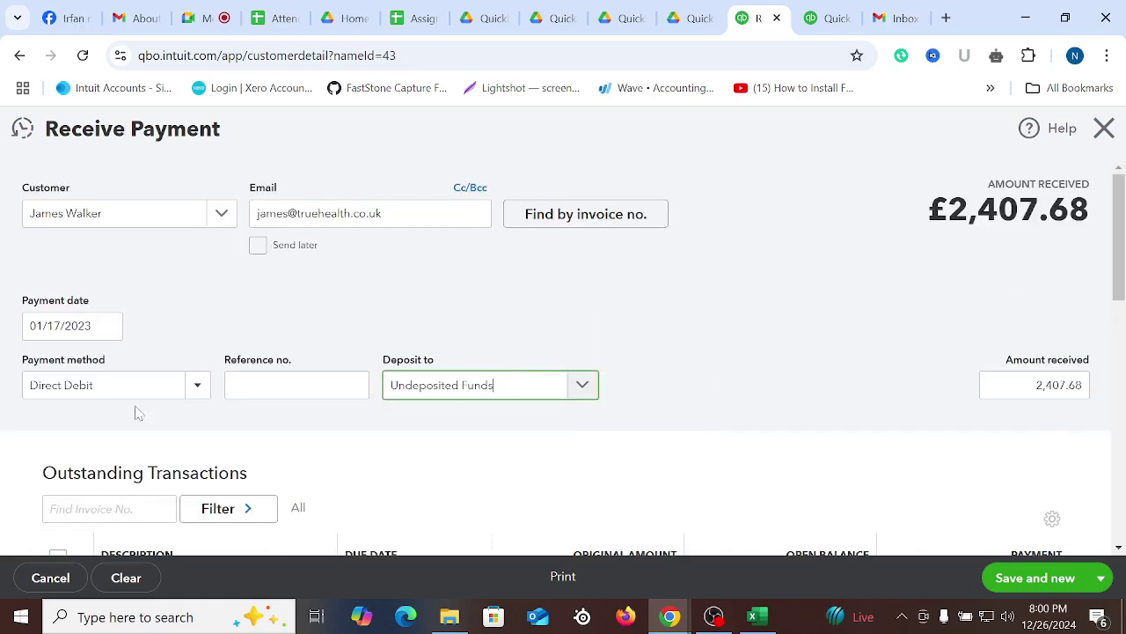
pyautogui.click(71, 325)
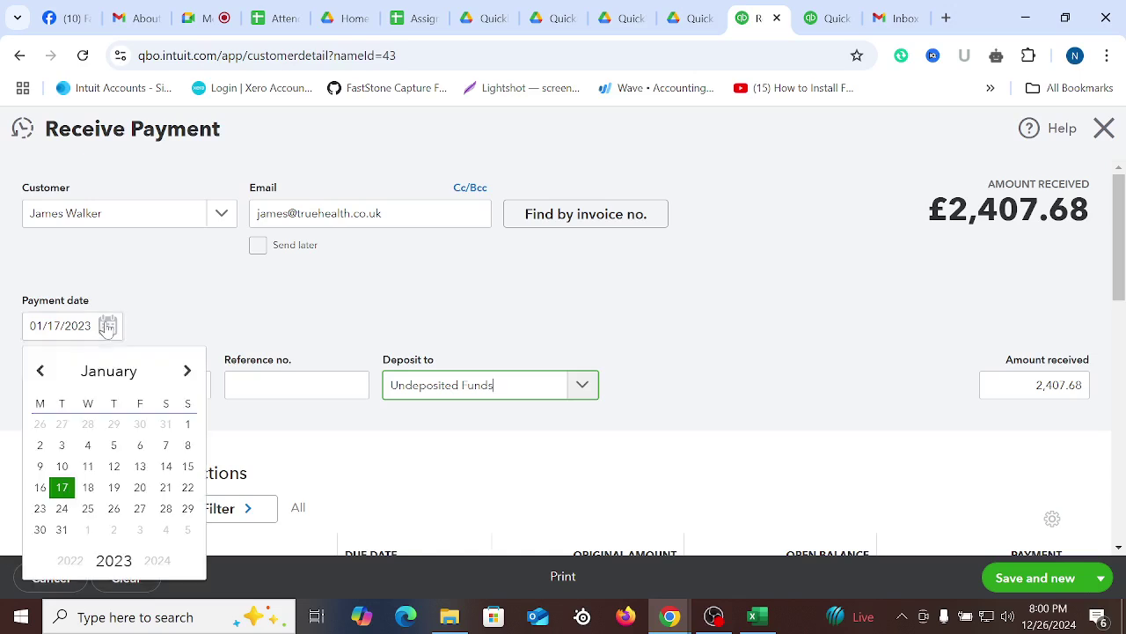
pyautogui.click(147, 488)
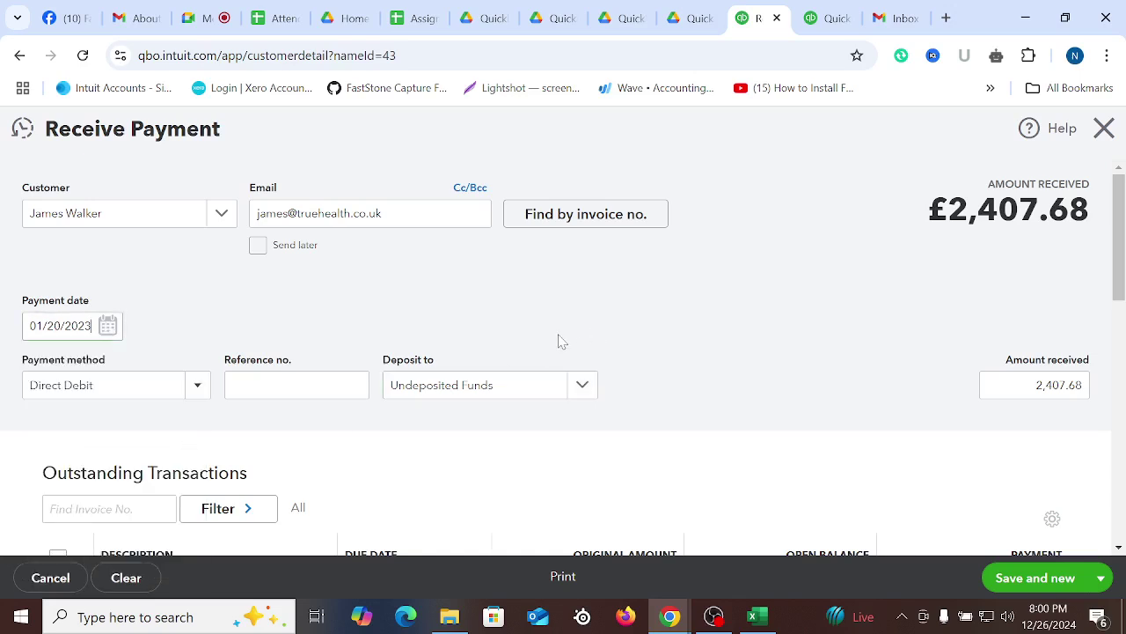
pyautogui.click(304, 388)
pyautogui.write('2')
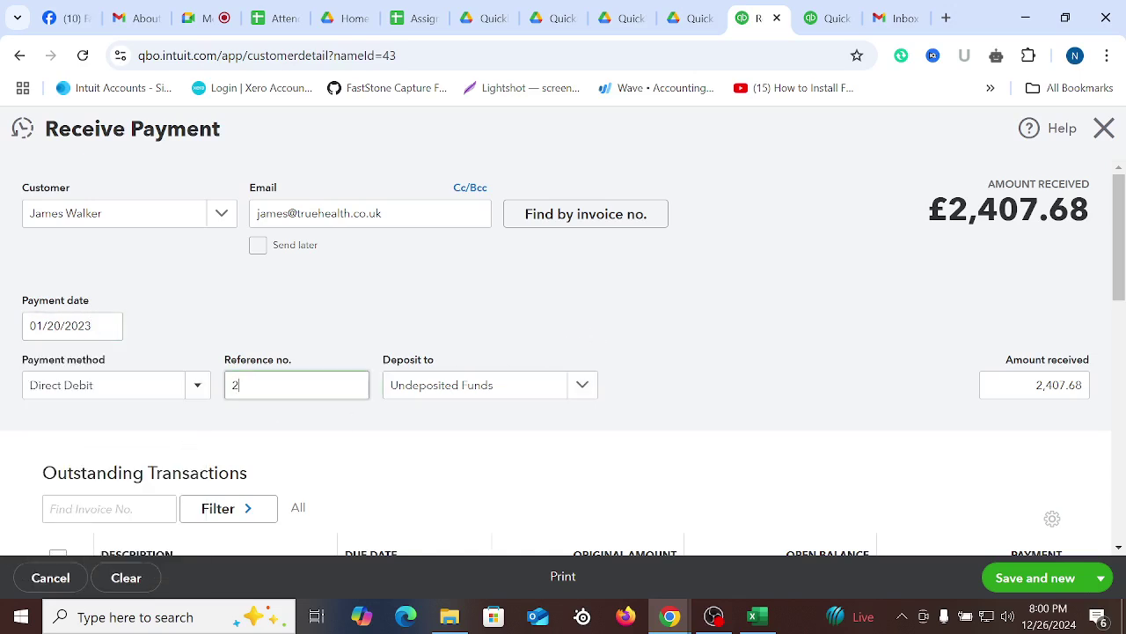
pyautogui.write('768782')
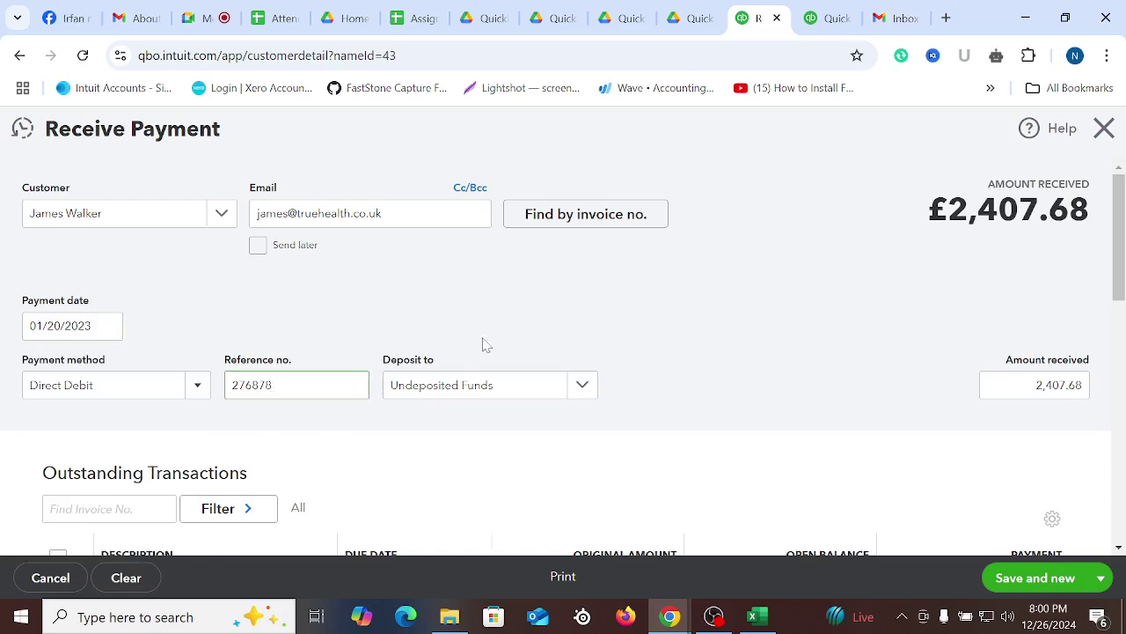
pyautogui.scroll(-1, 412, 359)
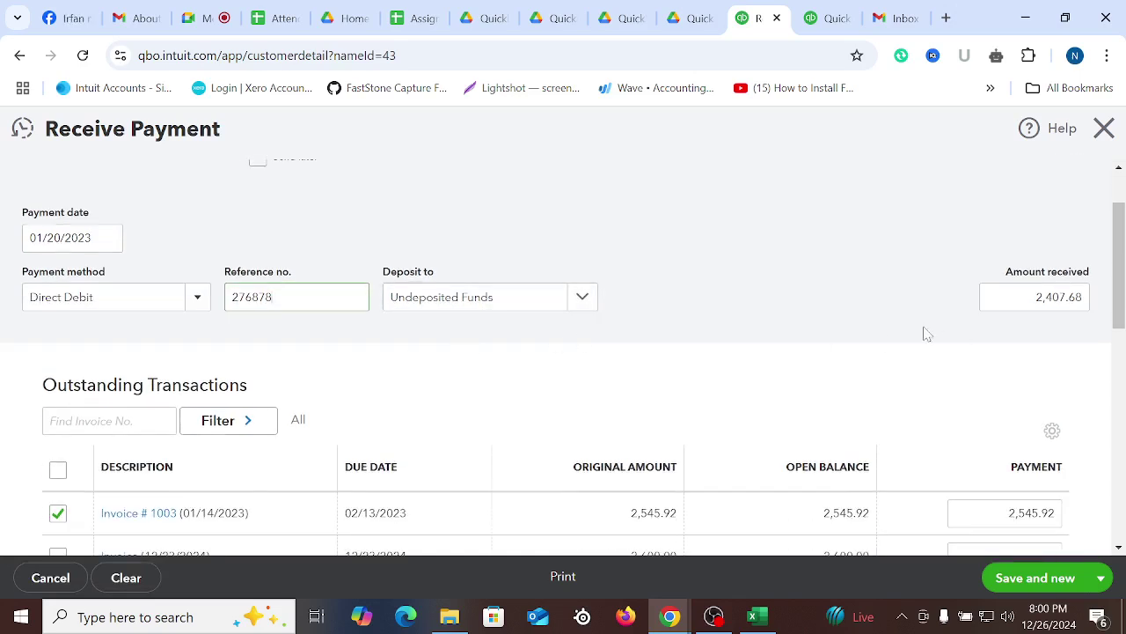
# Copy 1,444.61 from Excel cell G10 into the Amount received field
pyautogui.click(754, 616)
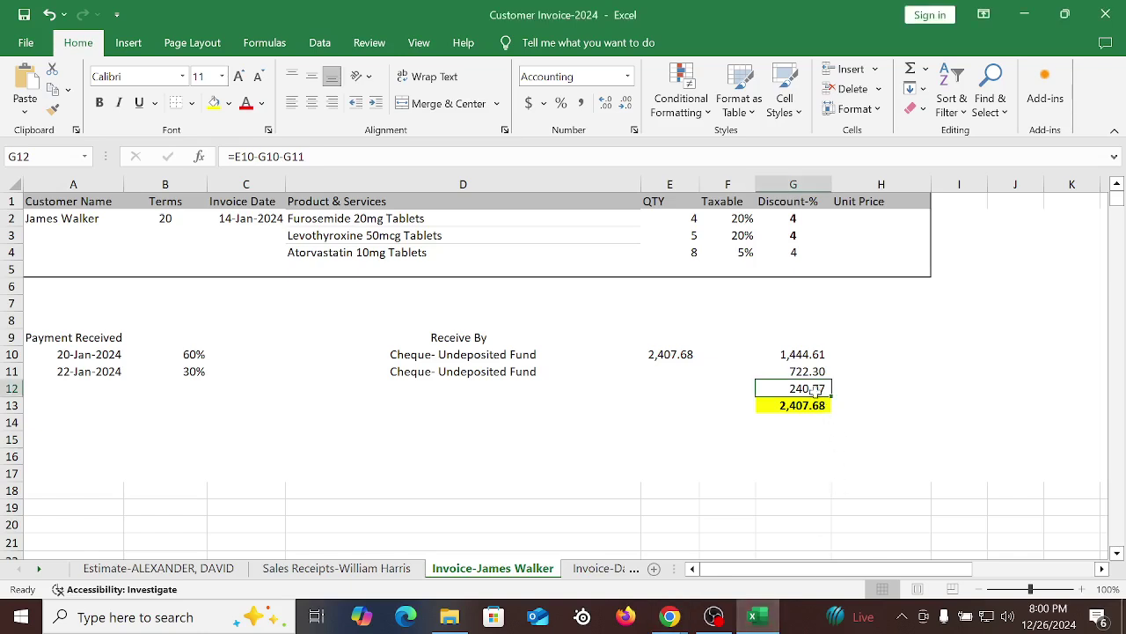
pyautogui.click(805, 354)
pyautogui.rightClick(806, 354)
pyautogui.click(840, 198)
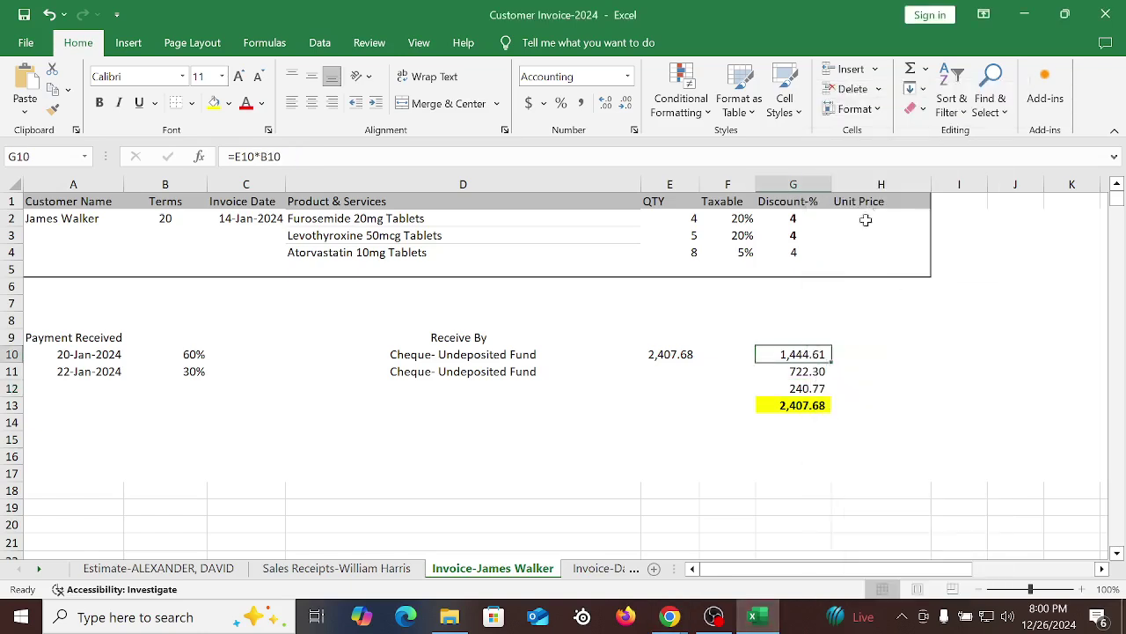
pyautogui.moveTo(671, 616)
pyautogui.click(630, 581)
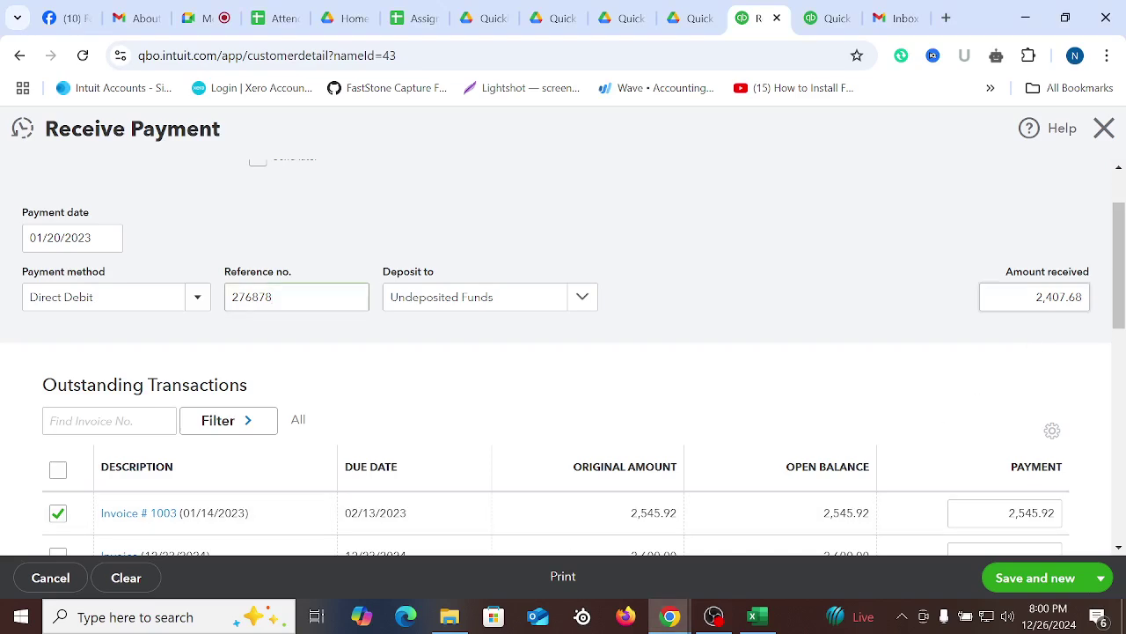
pyautogui.moveTo(1038, 297); pyautogui.dragTo(1096, 304)
pyautogui.rightClick(1068, 302)
pyautogui.click(877, 406)
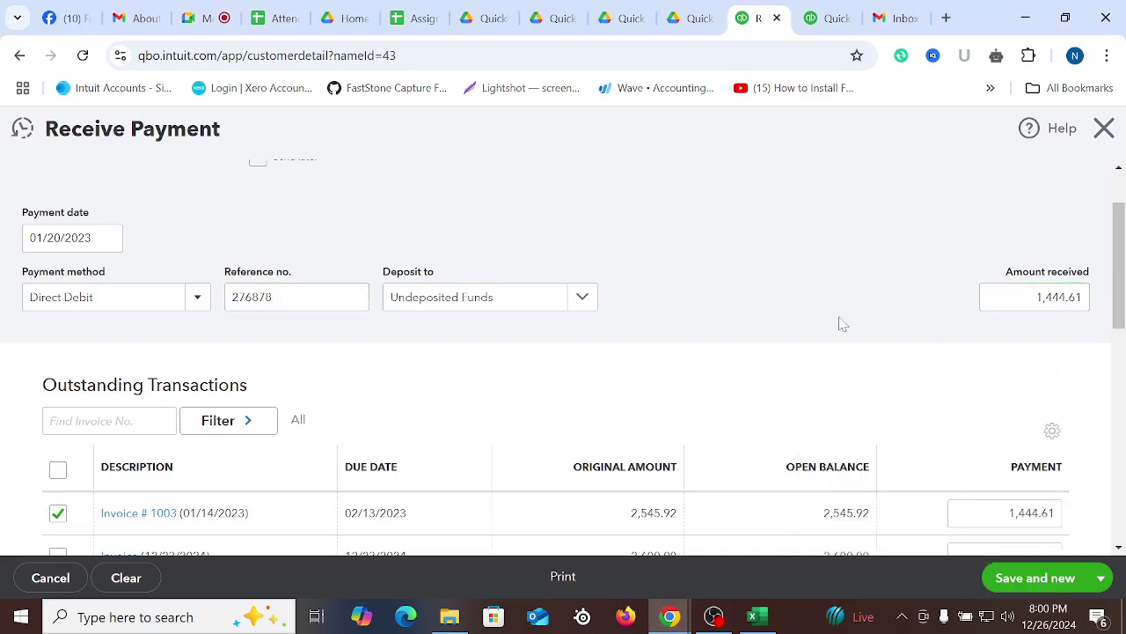
# Save and close the 1,444.61 payment via the save options dropdown
pyautogui.scroll(-4, 841, 324)
pyautogui.click(1099, 578)
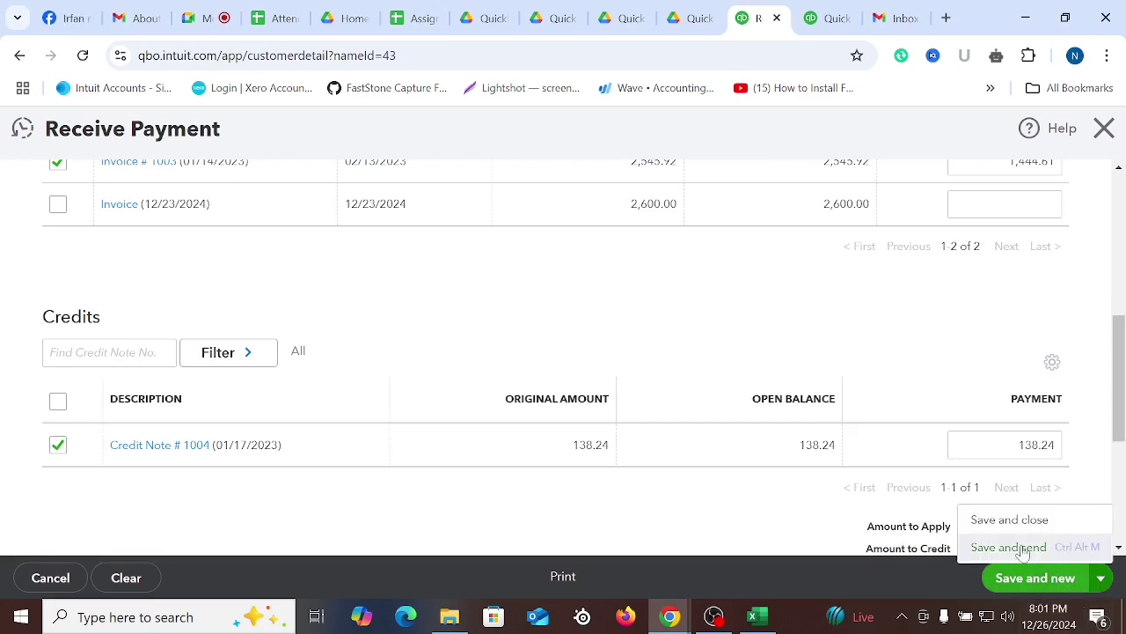
pyautogui.click(1033, 516)
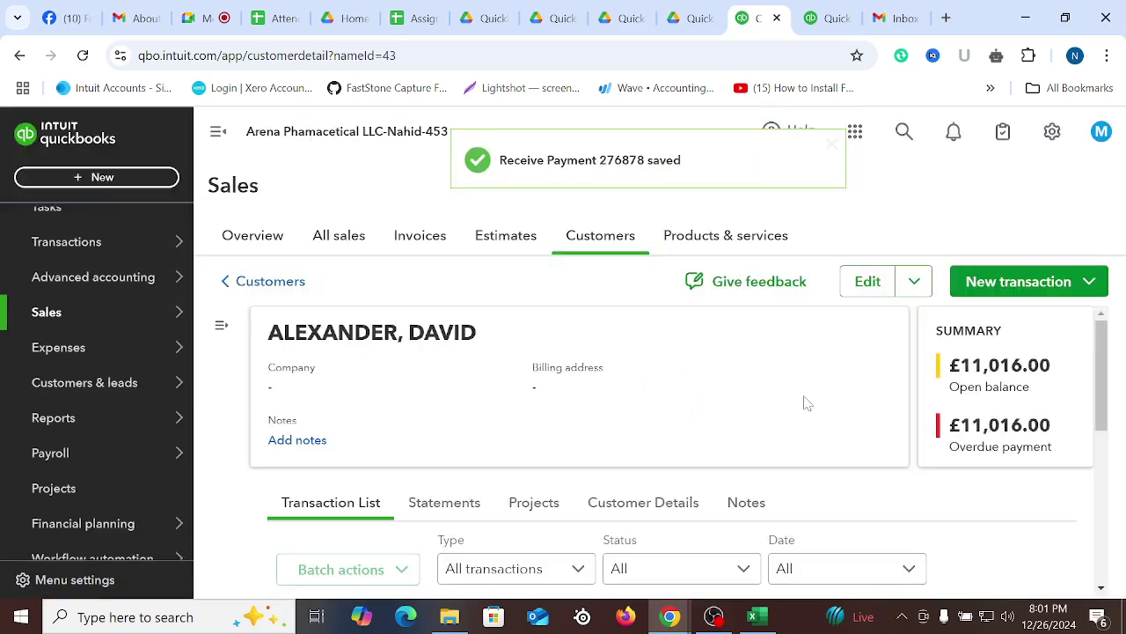
pyautogui.scroll(-6, 804, 403)
pyautogui.scroll(1, 809, 538)
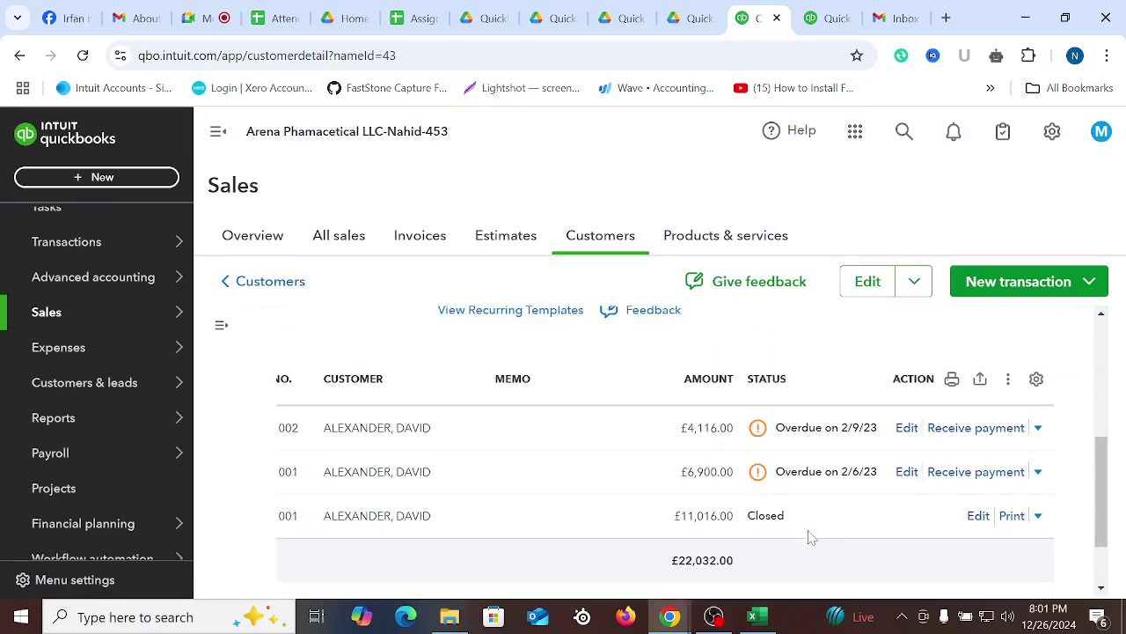
# Open invoice 1003 from recent transactions via search, showing £1,101.31 due
pyautogui.scroll(5, 810, 539)
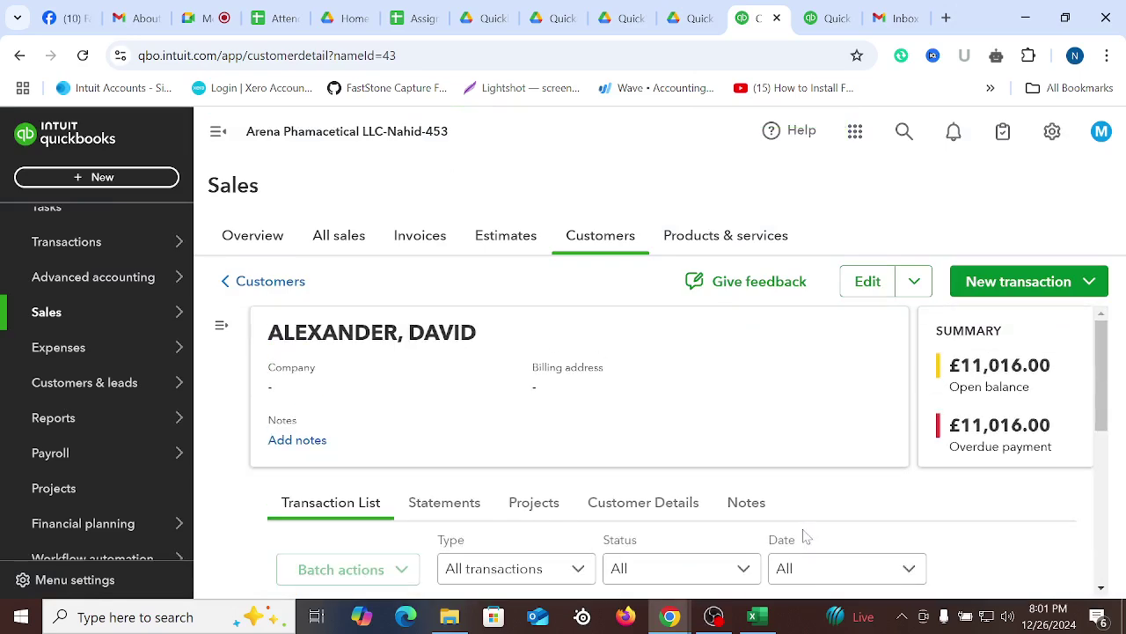
pyautogui.click(902, 130)
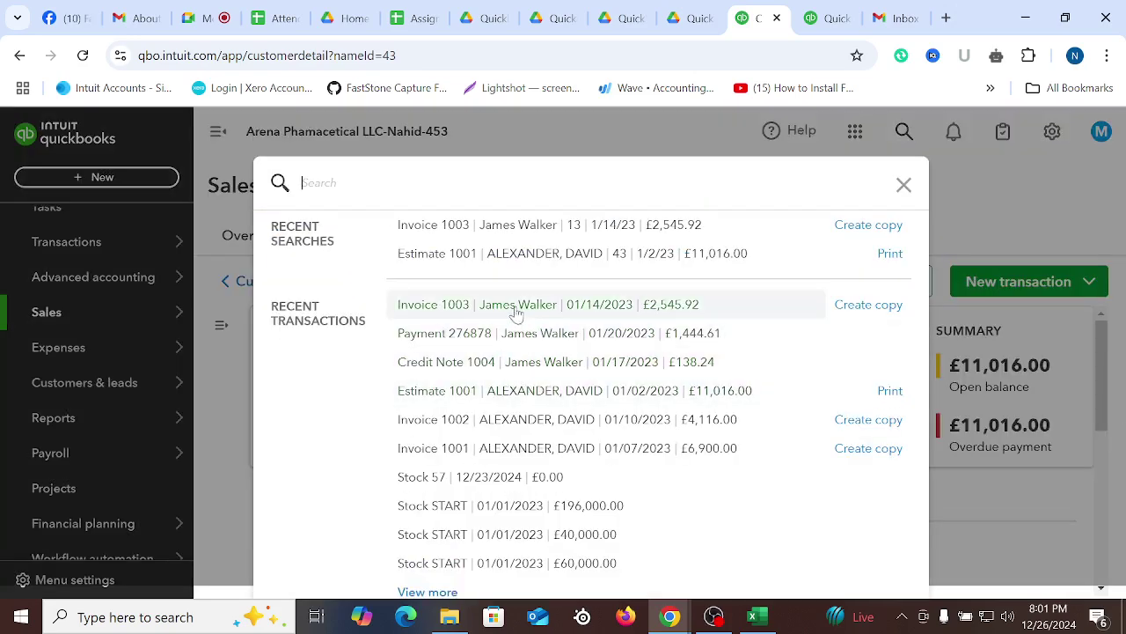
pyautogui.click(515, 306)
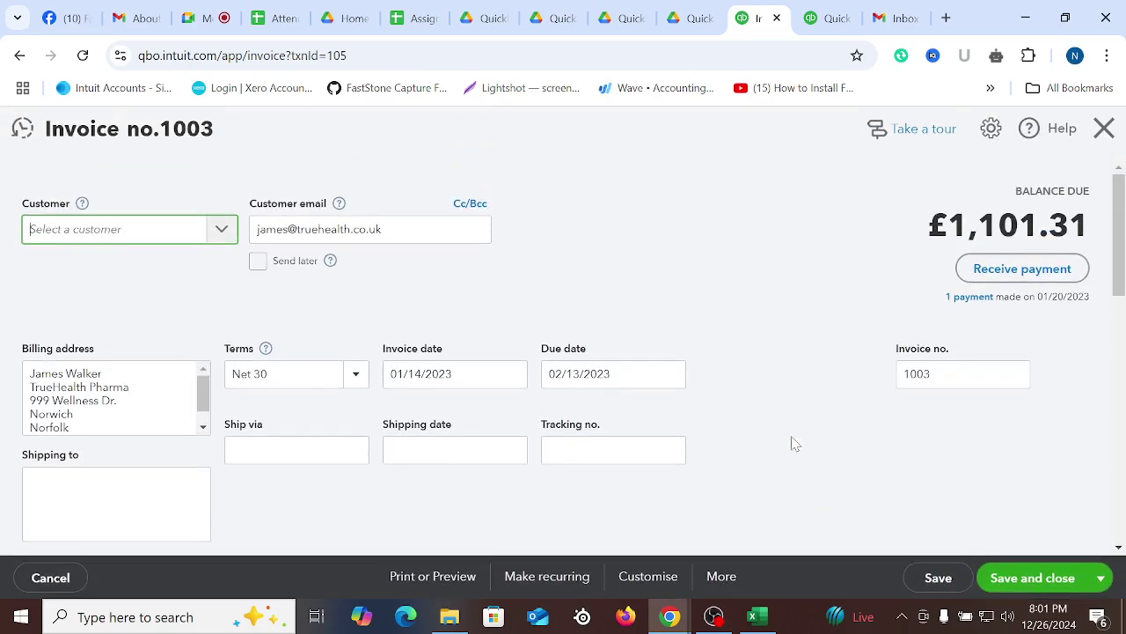
pyautogui.scroll(-4, 806, 434)
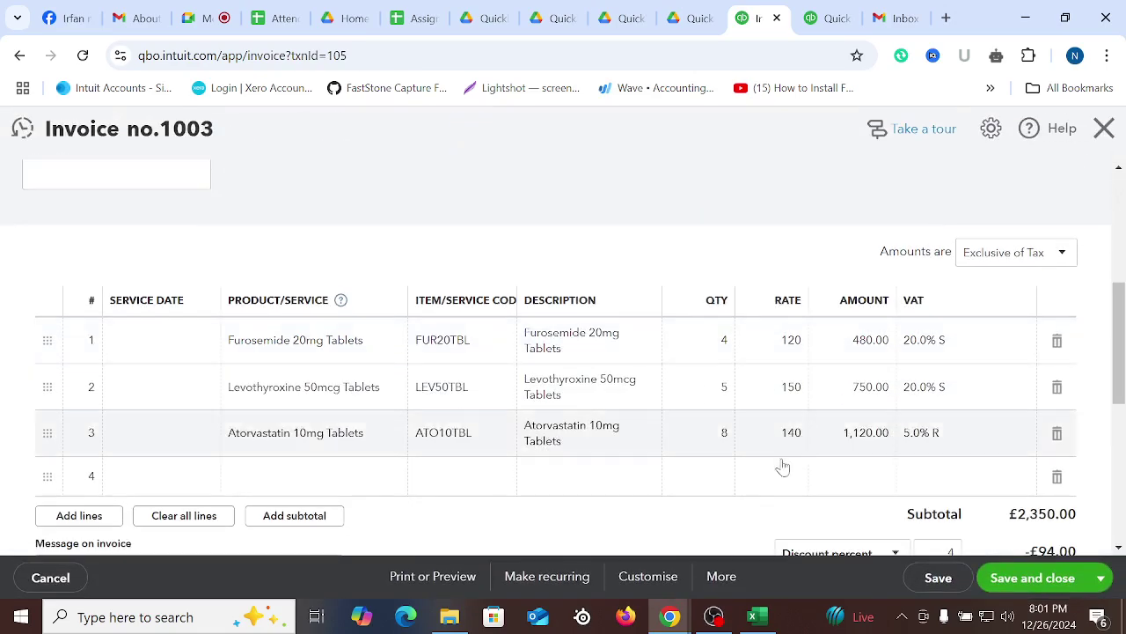
# Copy the 722.30 second payment amount from Excel cell G11
pyautogui.click(755, 616)
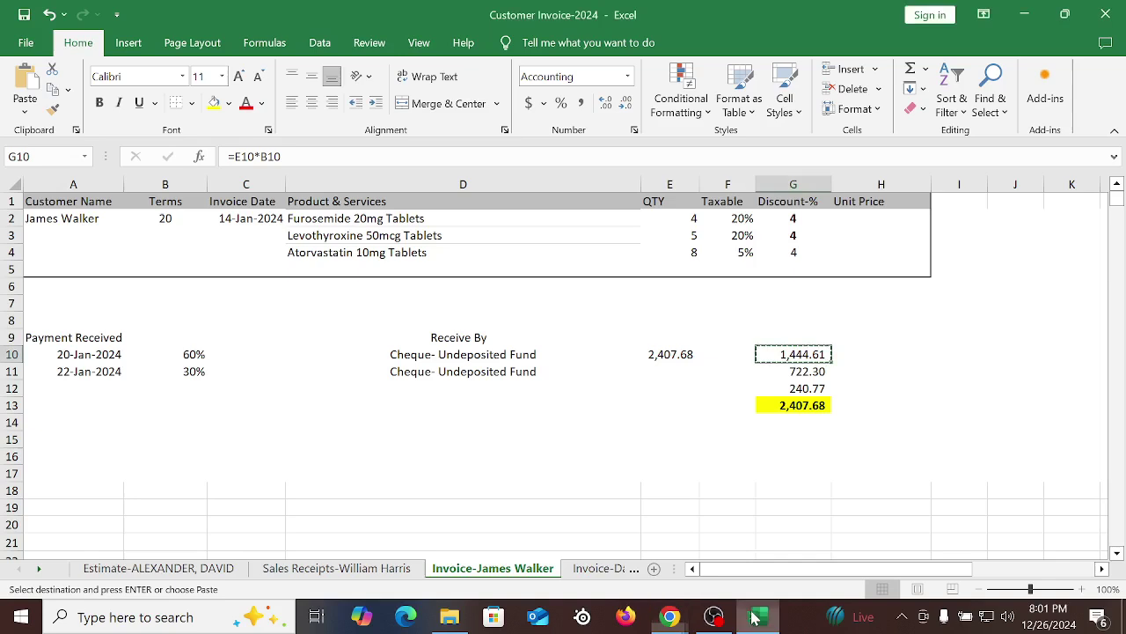
pyautogui.rightClick(810, 370)
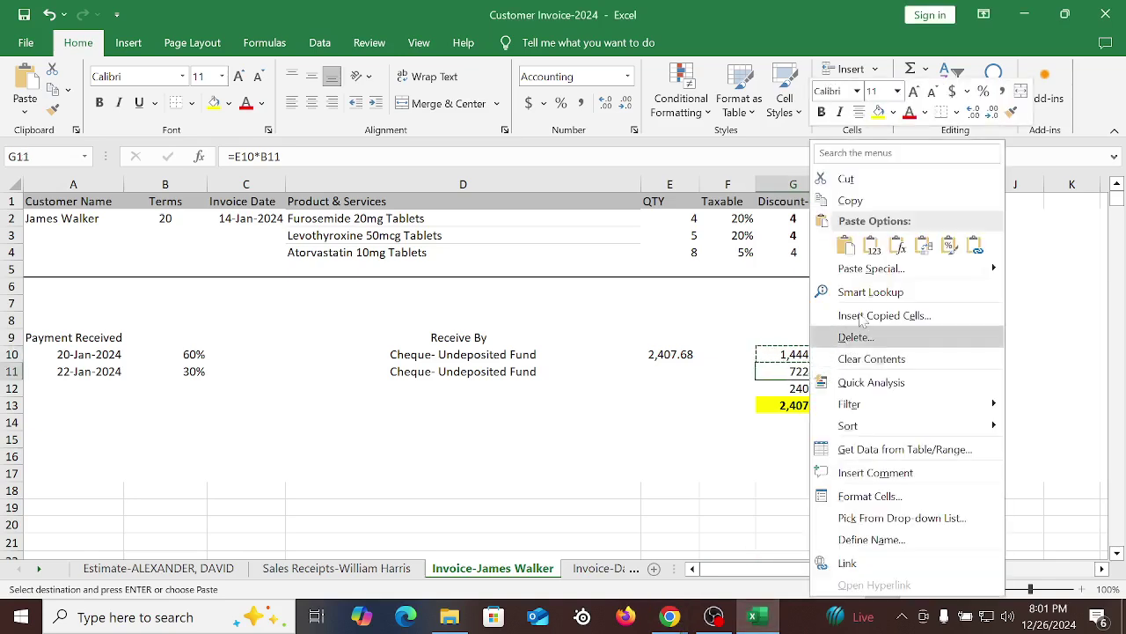
pyautogui.click(850, 200)
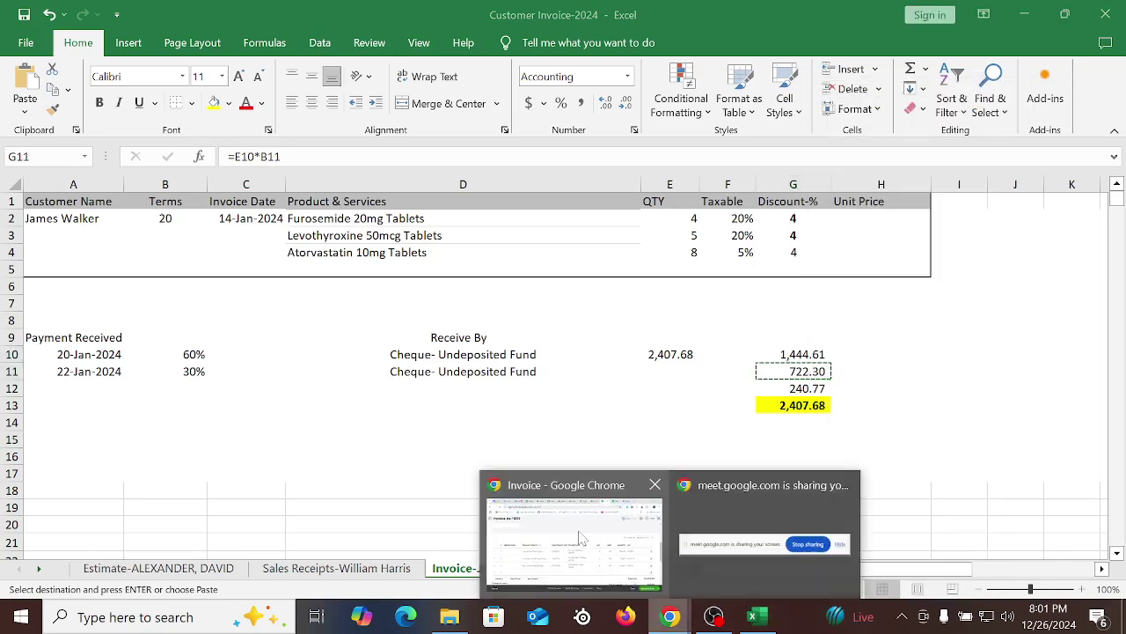
pyautogui.click(585, 541)
pyautogui.scroll(4, 946, 427)
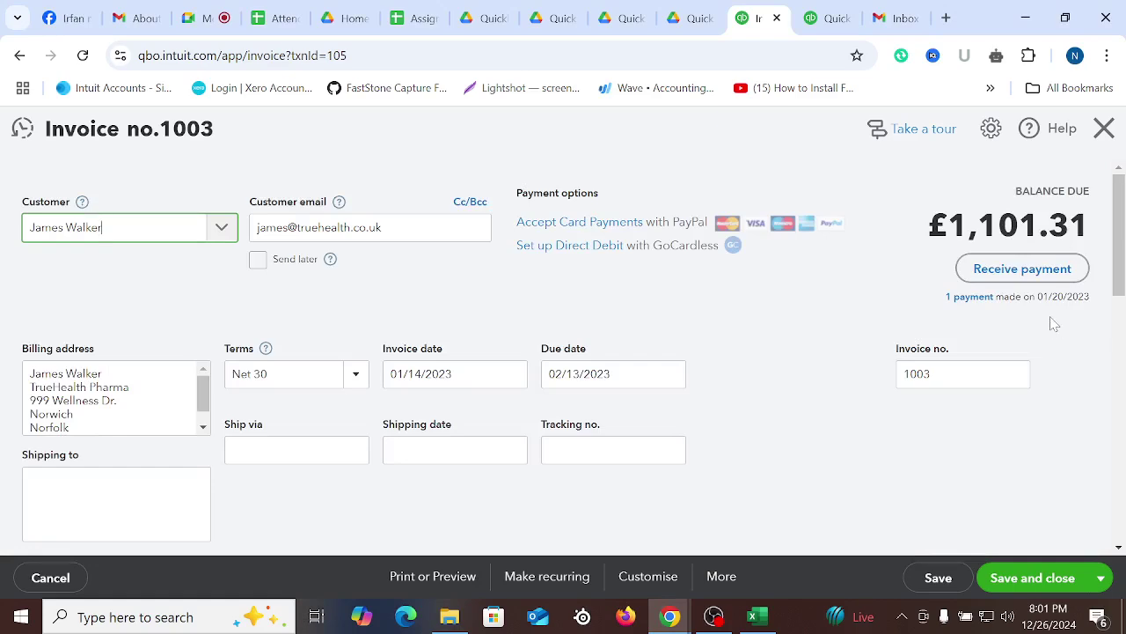
# Start a payment on invoice 1003 dated 01/22/2023 with Cheque as the method
pyautogui.click(1012, 268)
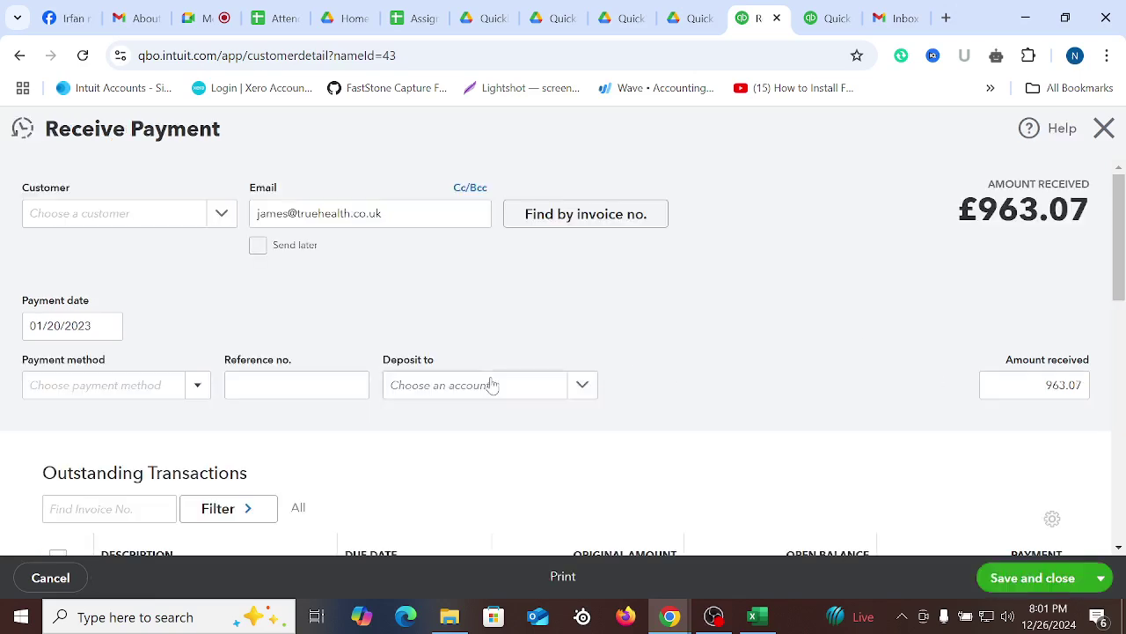
pyautogui.click(108, 326)
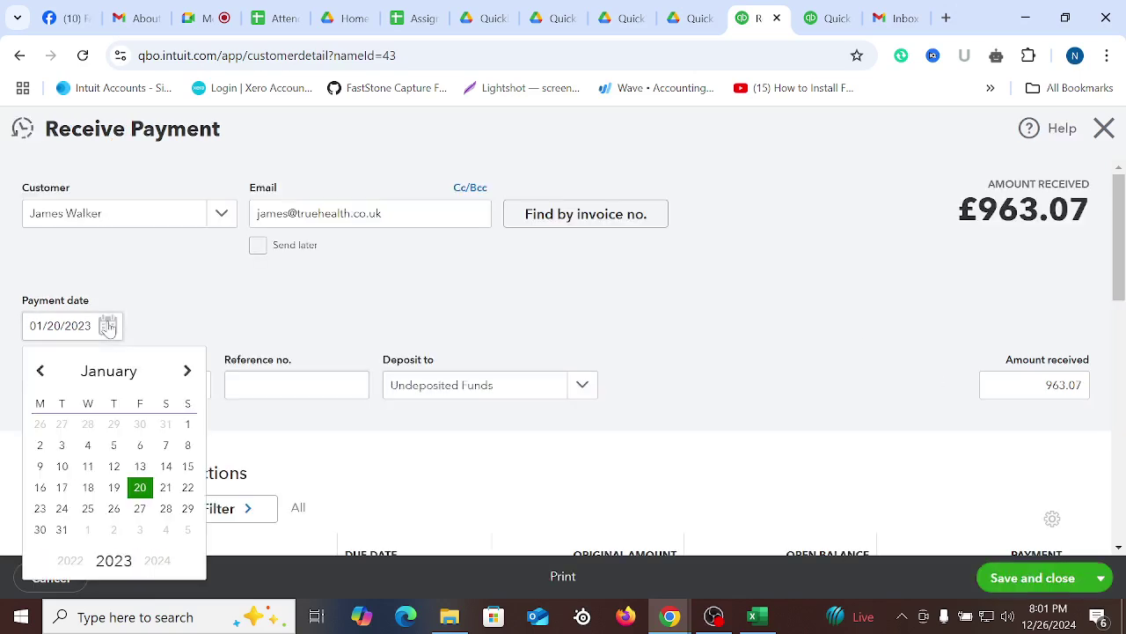
pyautogui.click(187, 487)
pyautogui.click(202, 388)
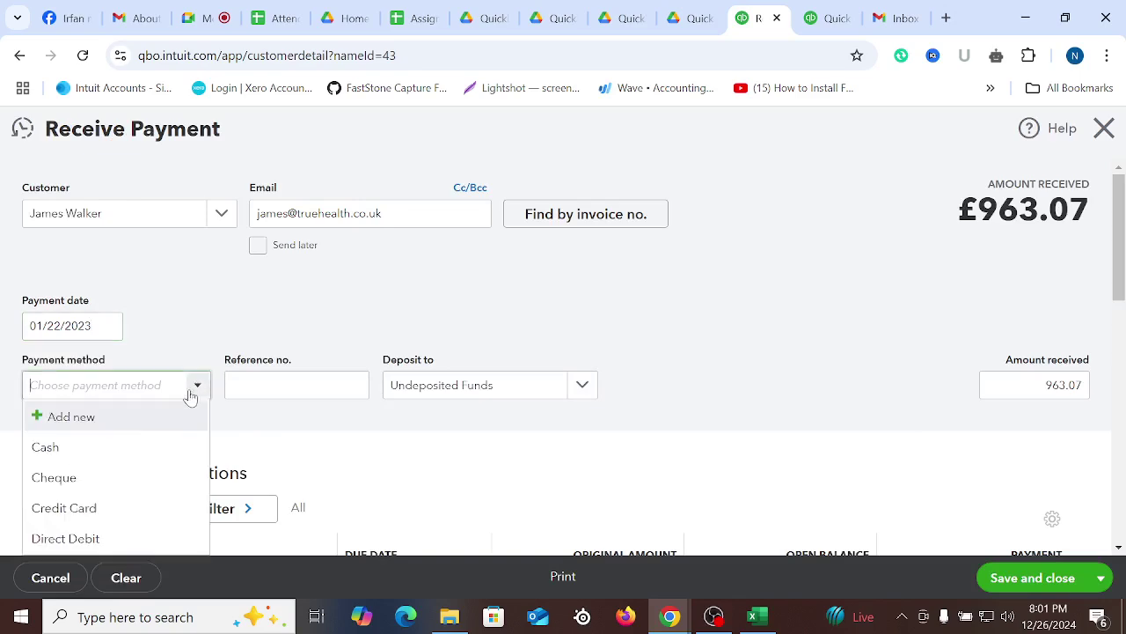
pyautogui.click(53, 478)
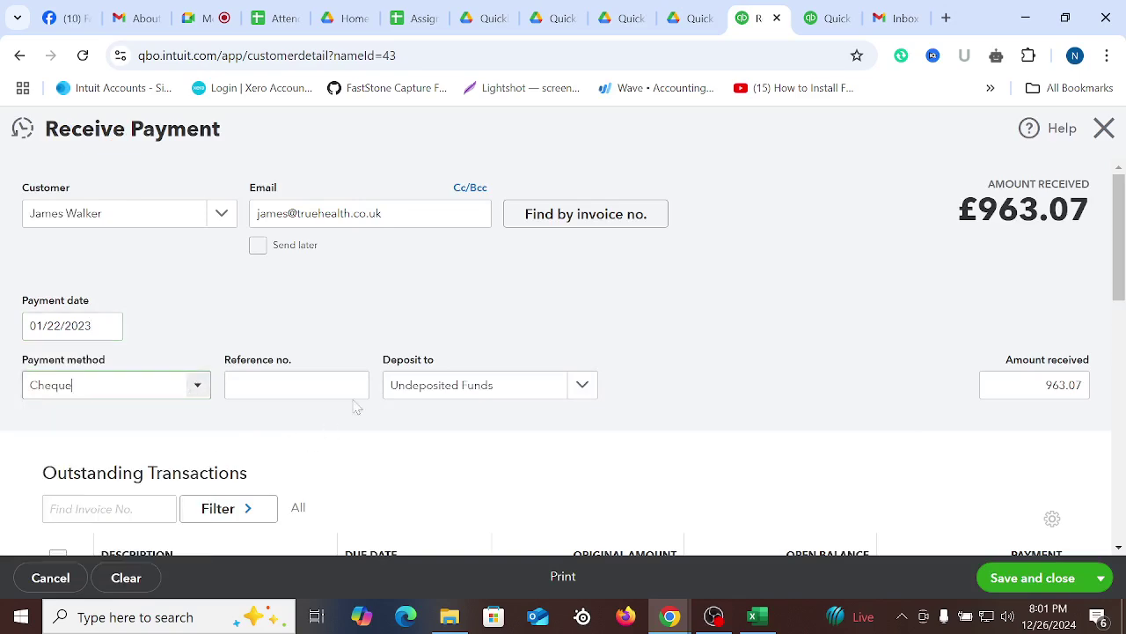
pyautogui.press('Tab')
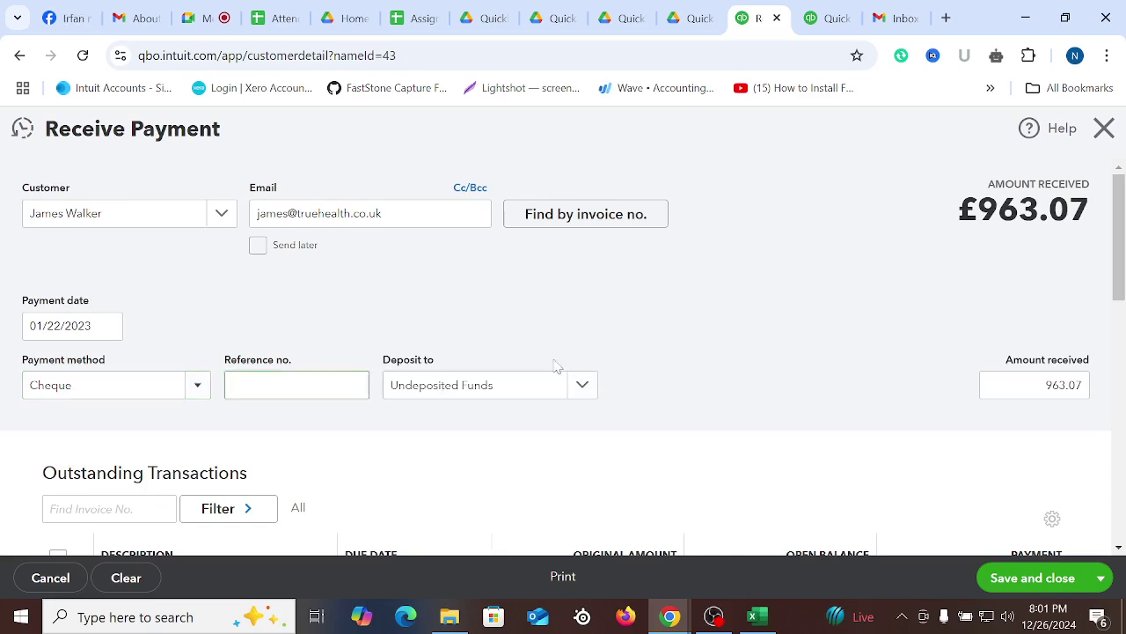
# Replace the 963.07 amount received with the pasted 722.30
pyautogui.scroll(-3, 928, 370)
pyautogui.scroll(3, 1016, 346)
pyautogui.doubleClick(1047, 384)
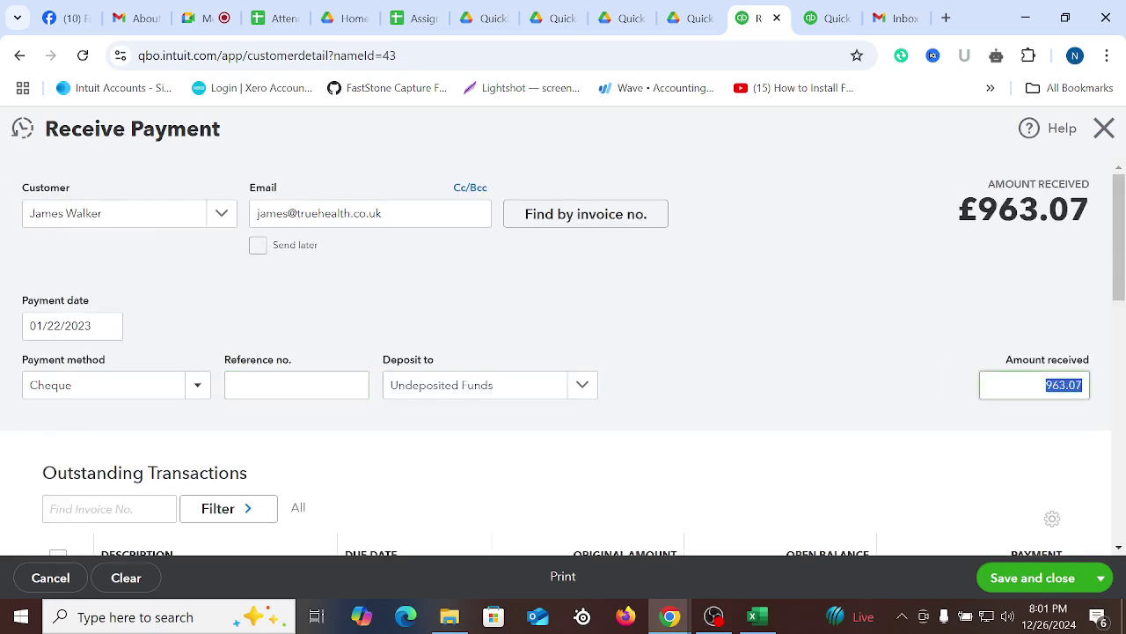
pyautogui.rightClick(1065, 384)
pyautogui.click(880, 136)
pyautogui.click(947, 422)
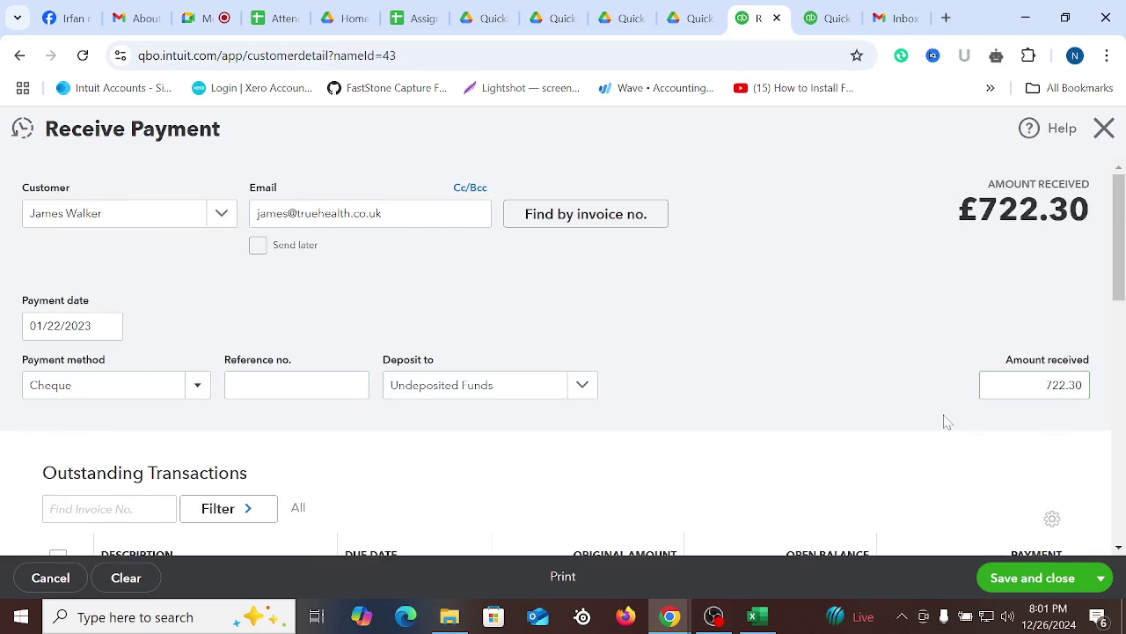
pyautogui.scroll(-2, 921, 423)
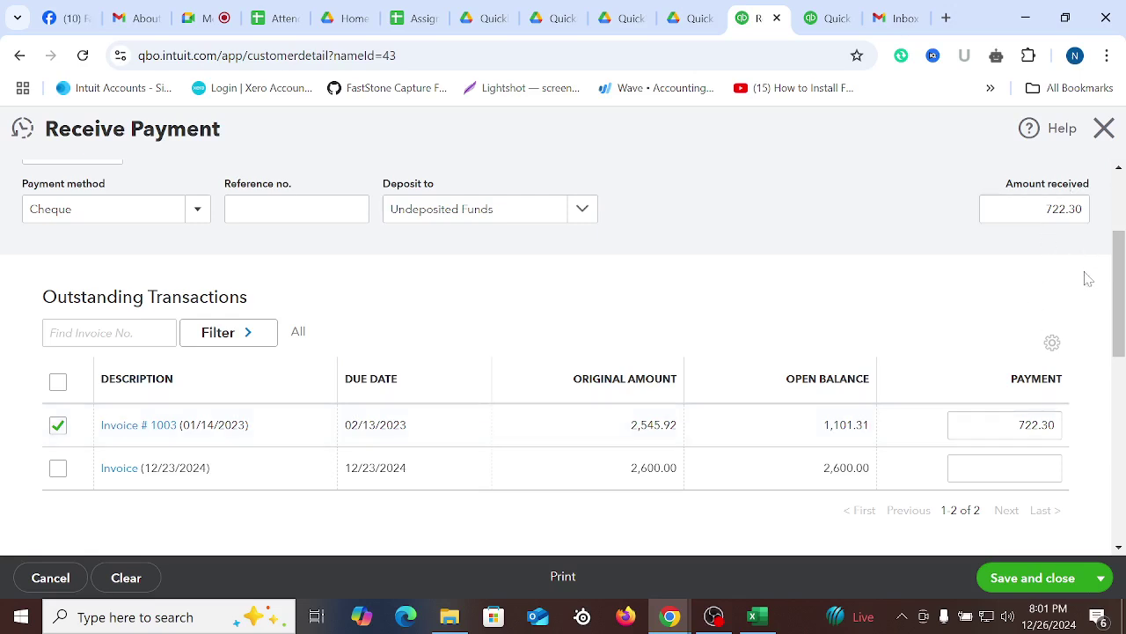
# Check the G11 and G12 sum in Excel, then verify the 722.30 amount received
pyautogui.click(752, 616)
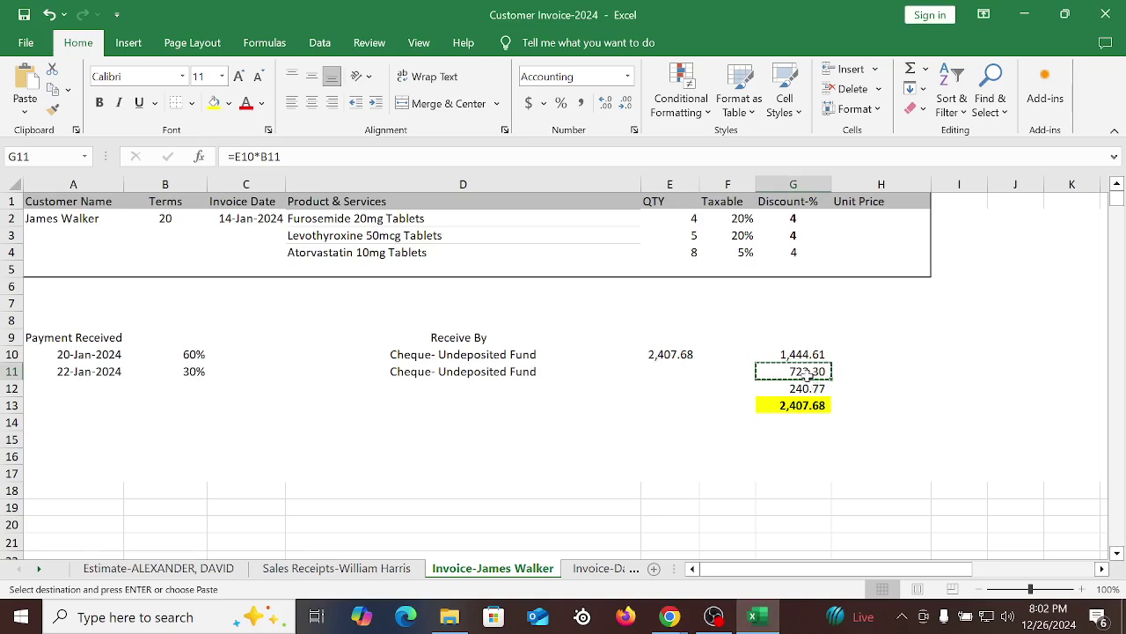
pyautogui.moveTo(808, 373); pyautogui.dragTo(808, 389)
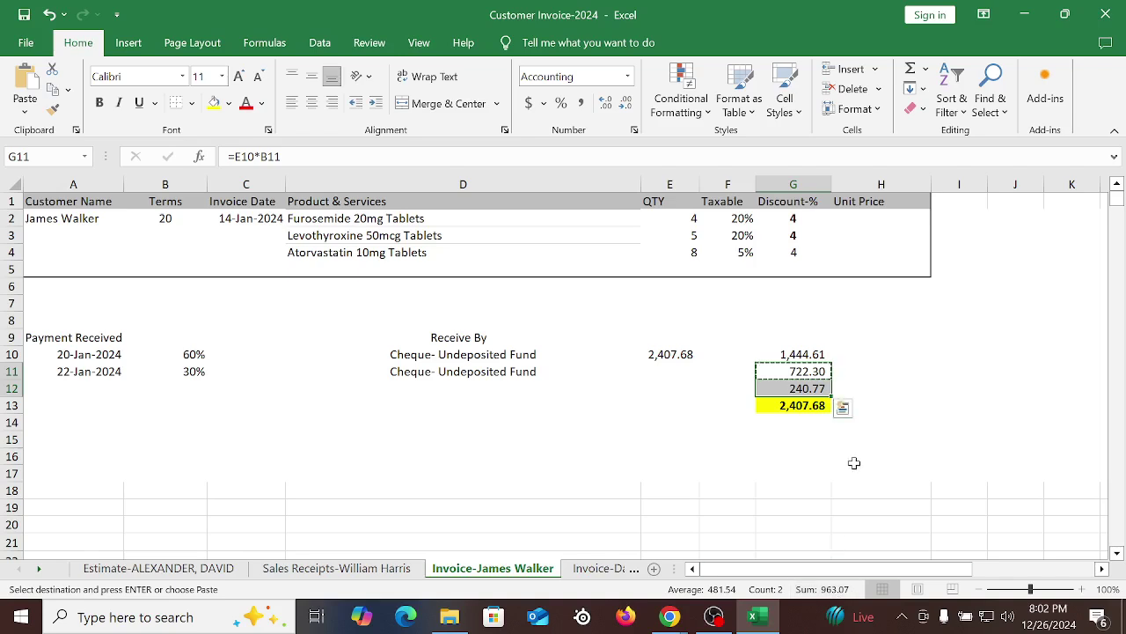
pyautogui.click(683, 440)
pyautogui.click(674, 619)
pyautogui.click(588, 542)
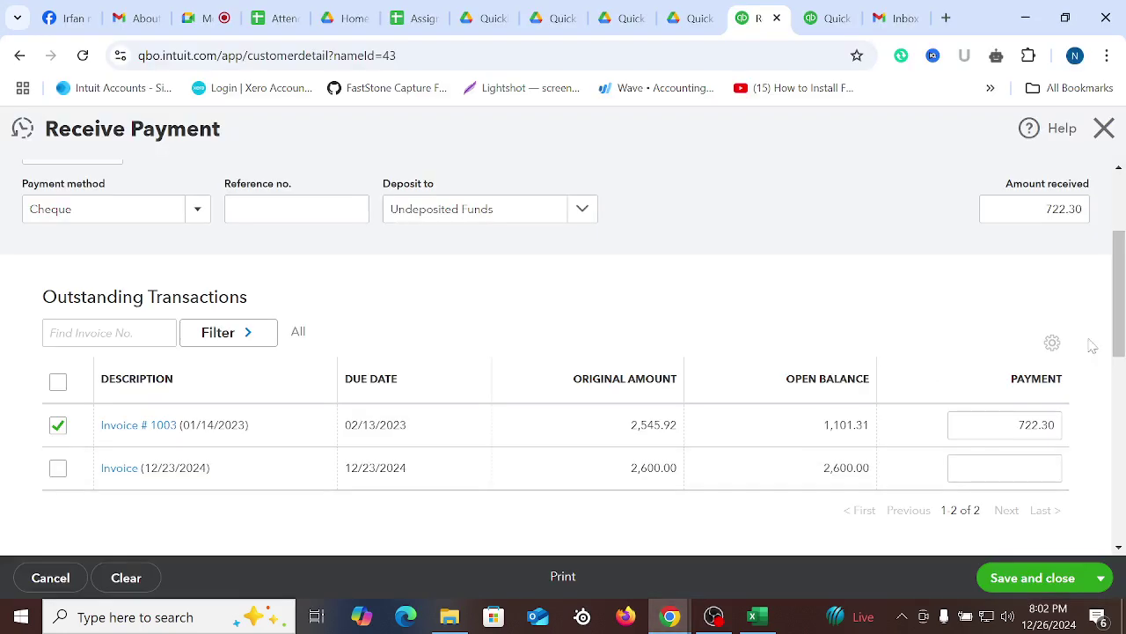
pyautogui.moveTo(1084, 209); pyautogui.dragTo(742, 211)
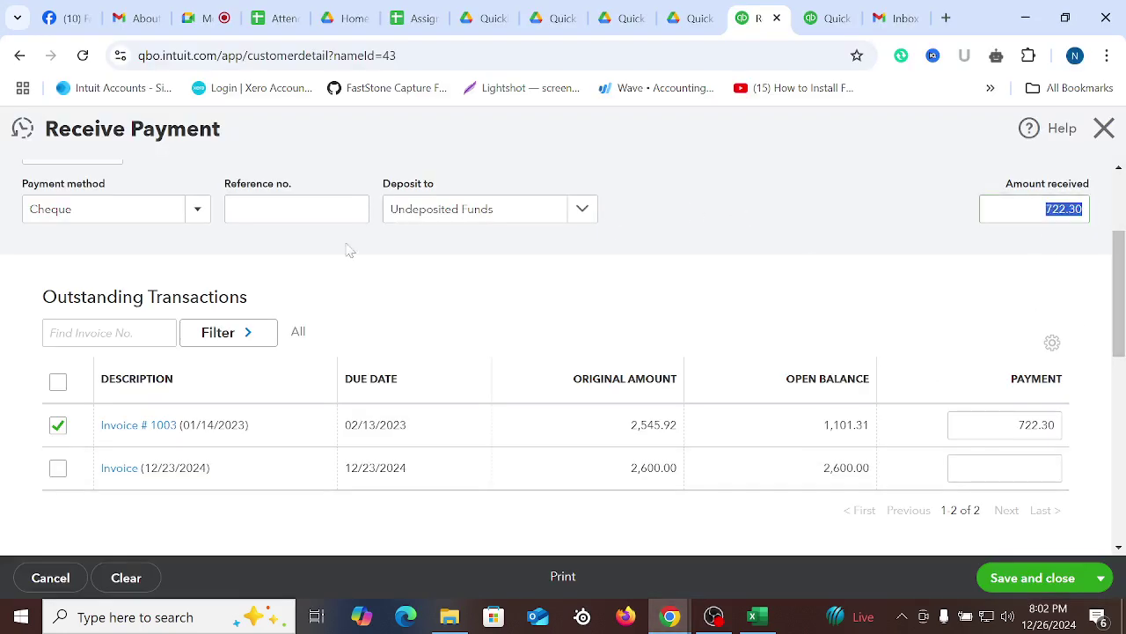
pyautogui.scroll(2, 769, 357)
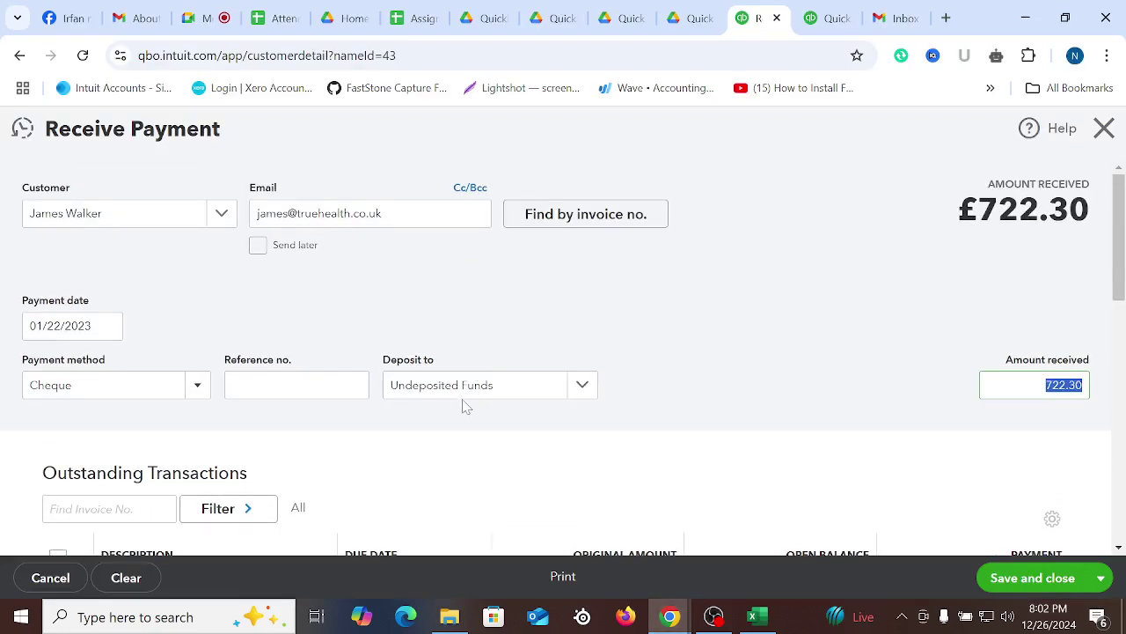
# Enter the cheque reference number and save and close the 722.30 payment
pyautogui.click(291, 384)
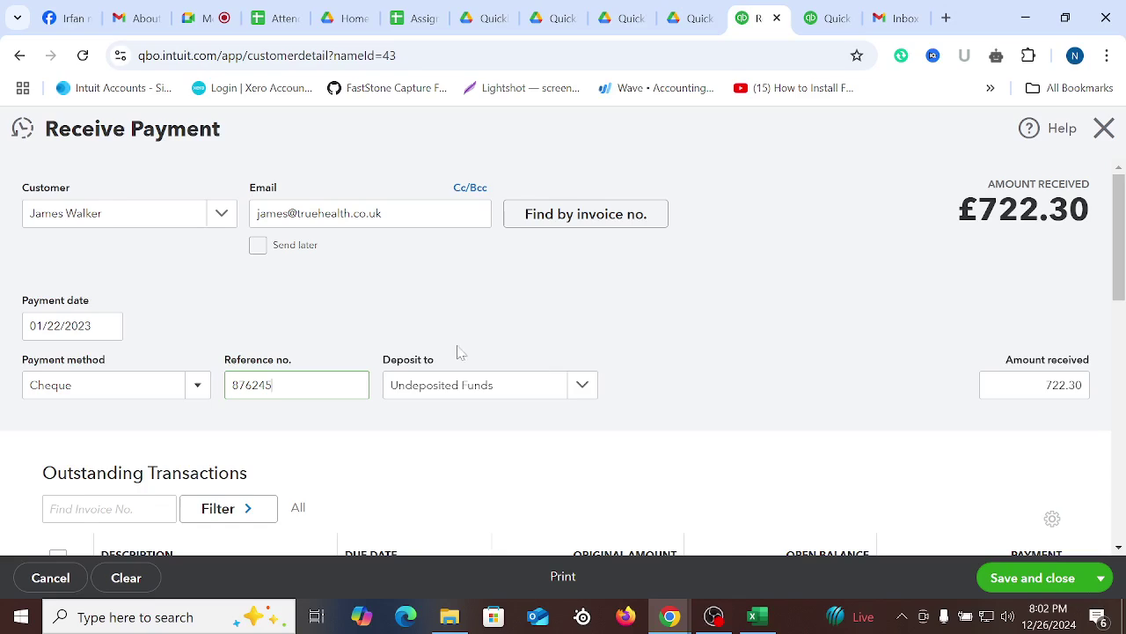
pyautogui.scroll(-5, 551, 340)
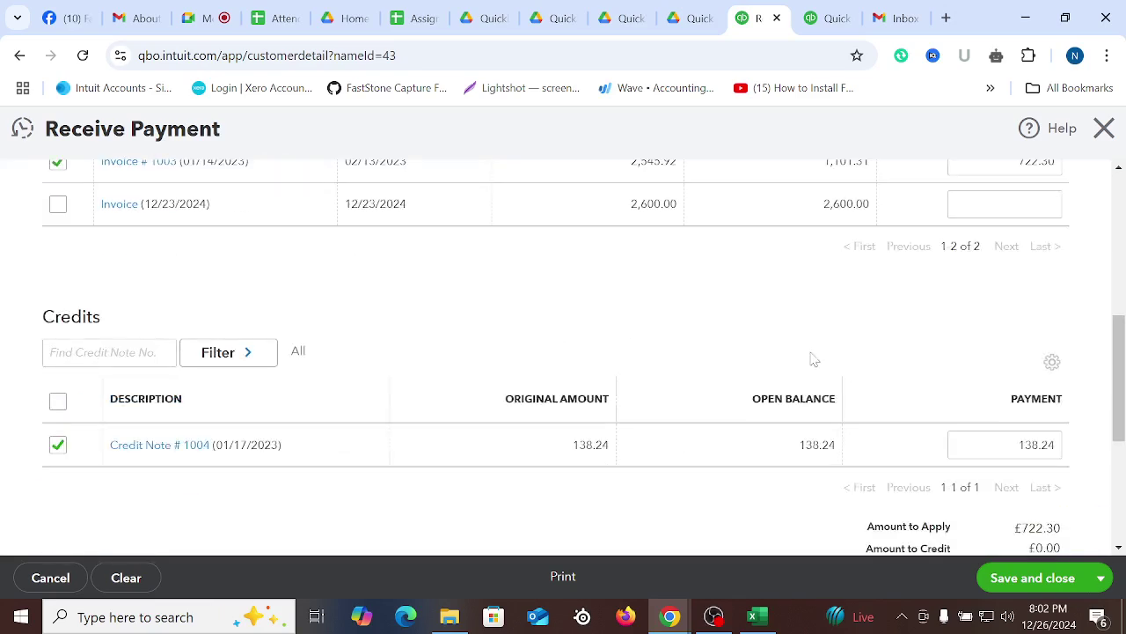
pyautogui.scroll(4, 950, 485)
pyautogui.click(1032, 578)
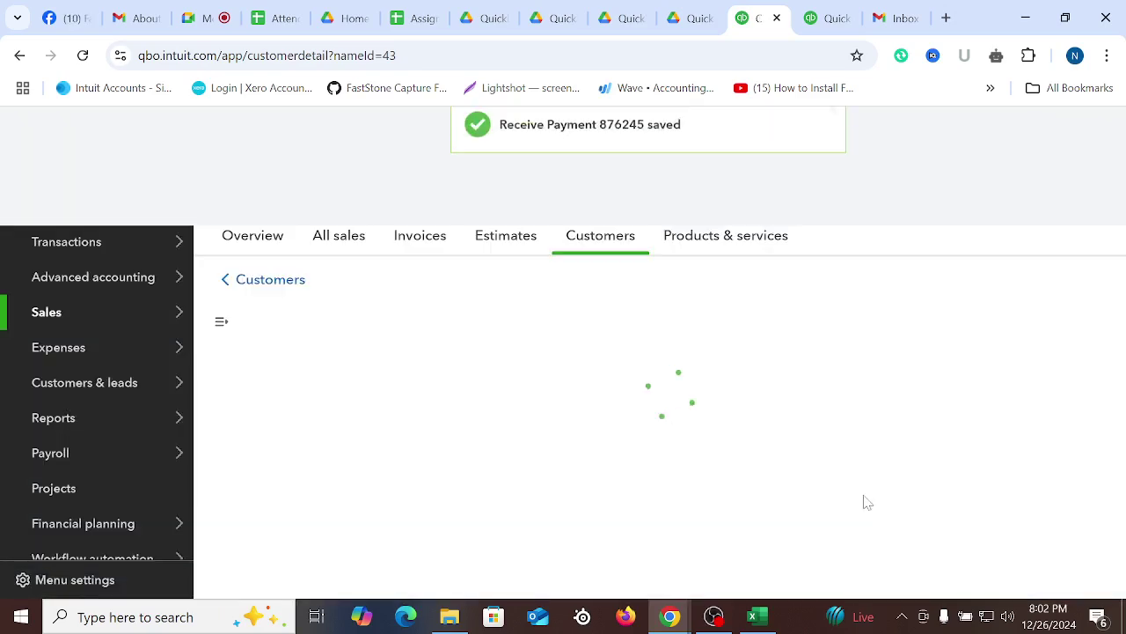
pyautogui.click(753, 616)
pyautogui.click(807, 392)
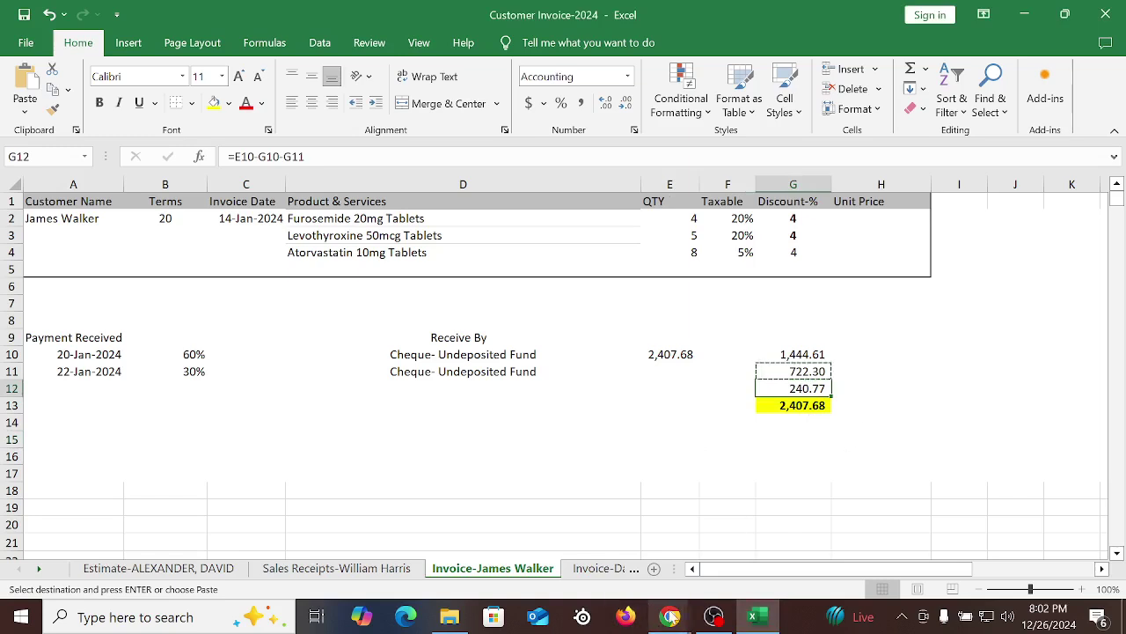
pyautogui.click(572, 523)
pyautogui.scroll(-5, 899, 410)
pyautogui.scroll(5, 717, 247)
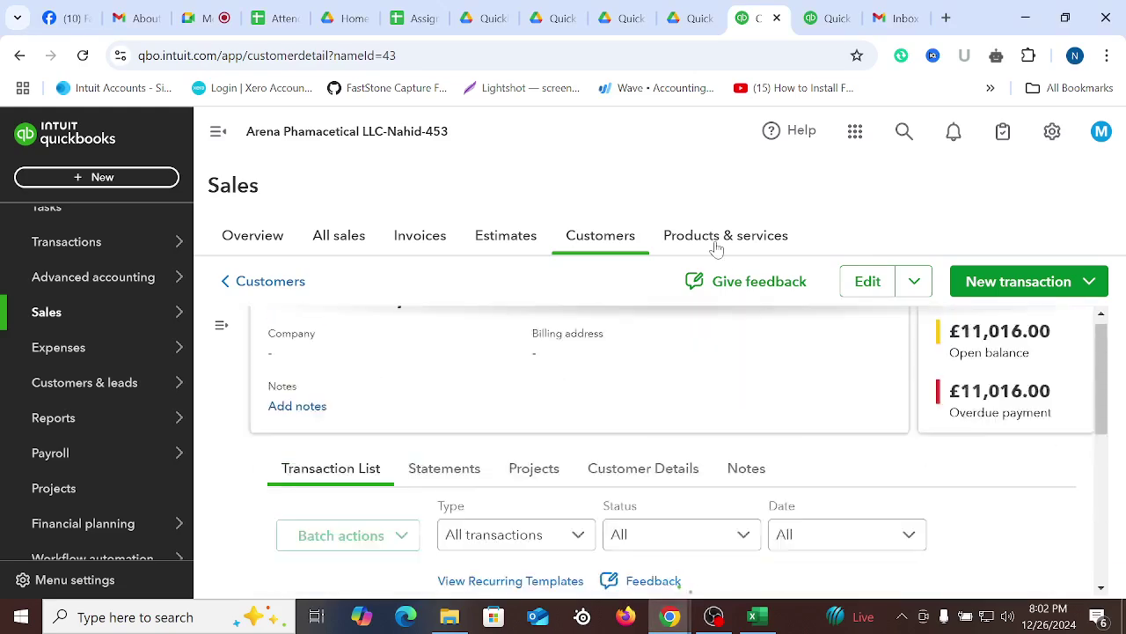
pyautogui.click(903, 131)
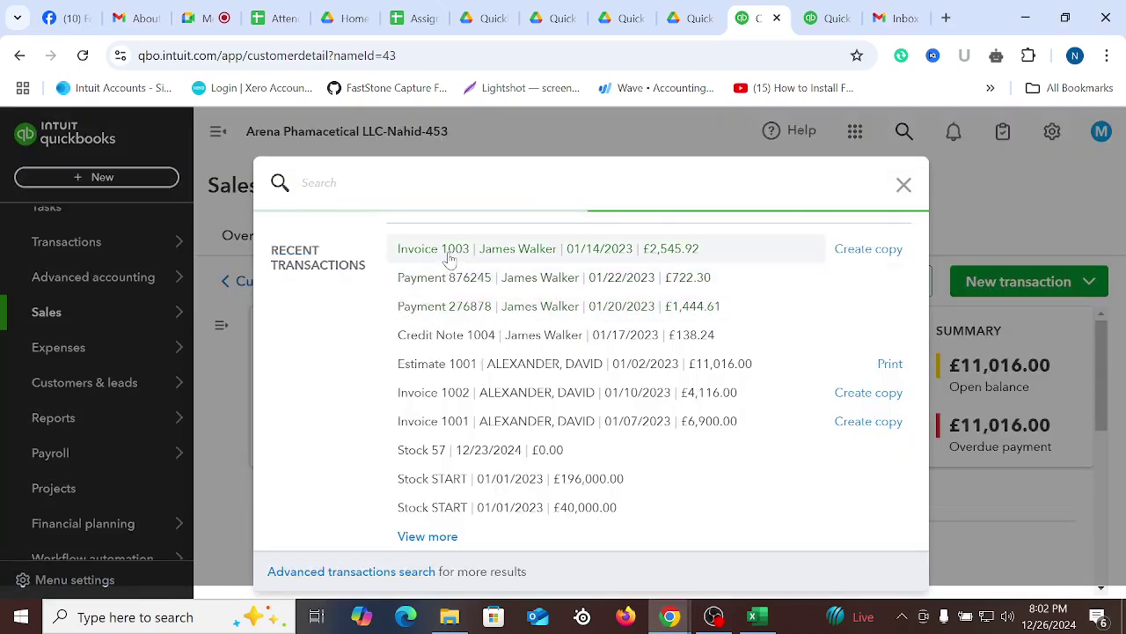
pyautogui.click(448, 255)
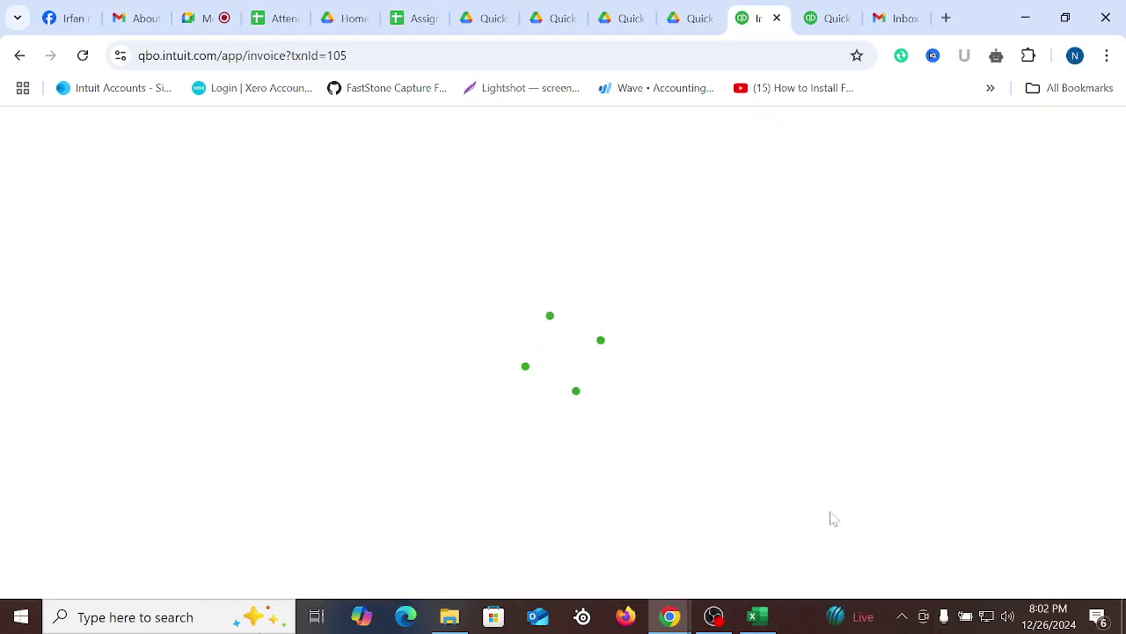
pyautogui.click(753, 616)
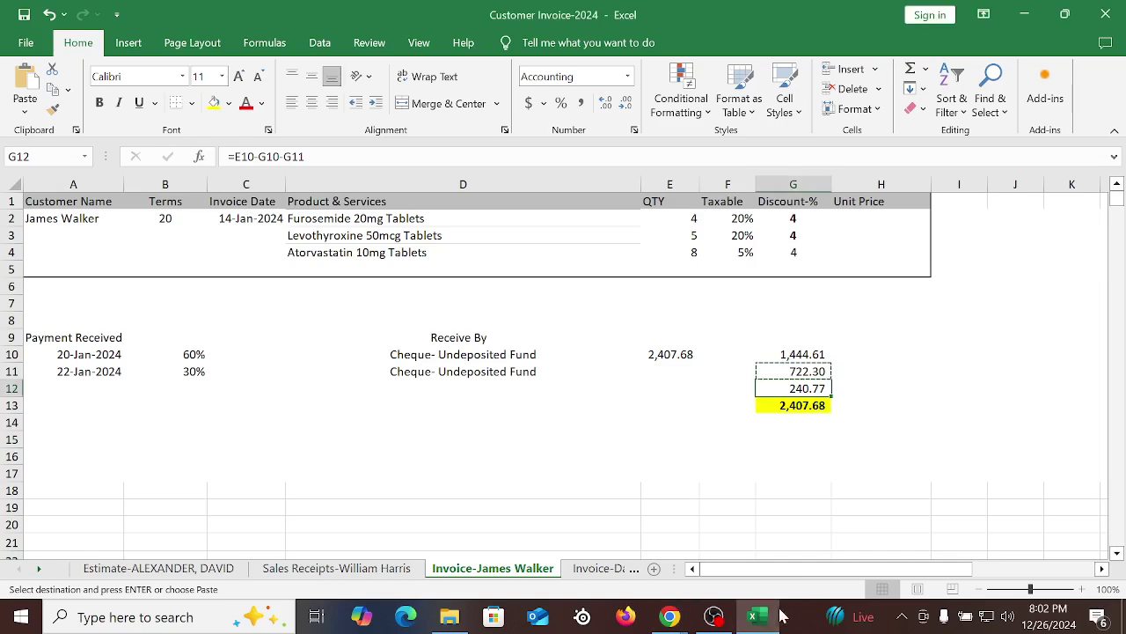
pyautogui.click(753, 616)
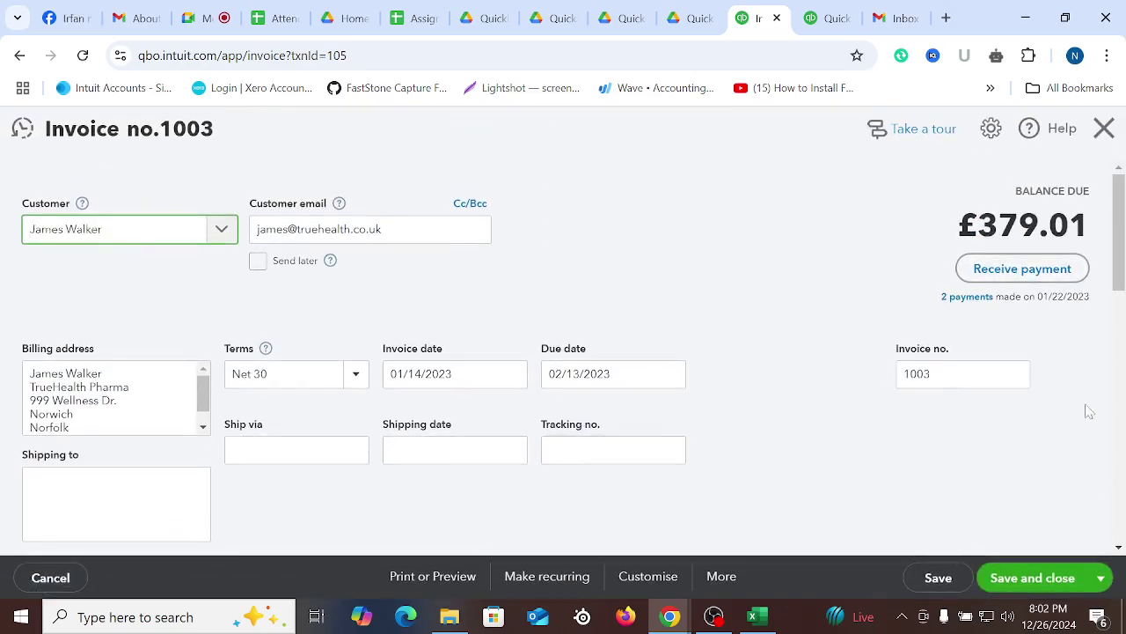
pyautogui.scroll(-5, 1085, 410)
pyautogui.scroll(5, 1022, 400)
pyautogui.click(1009, 280)
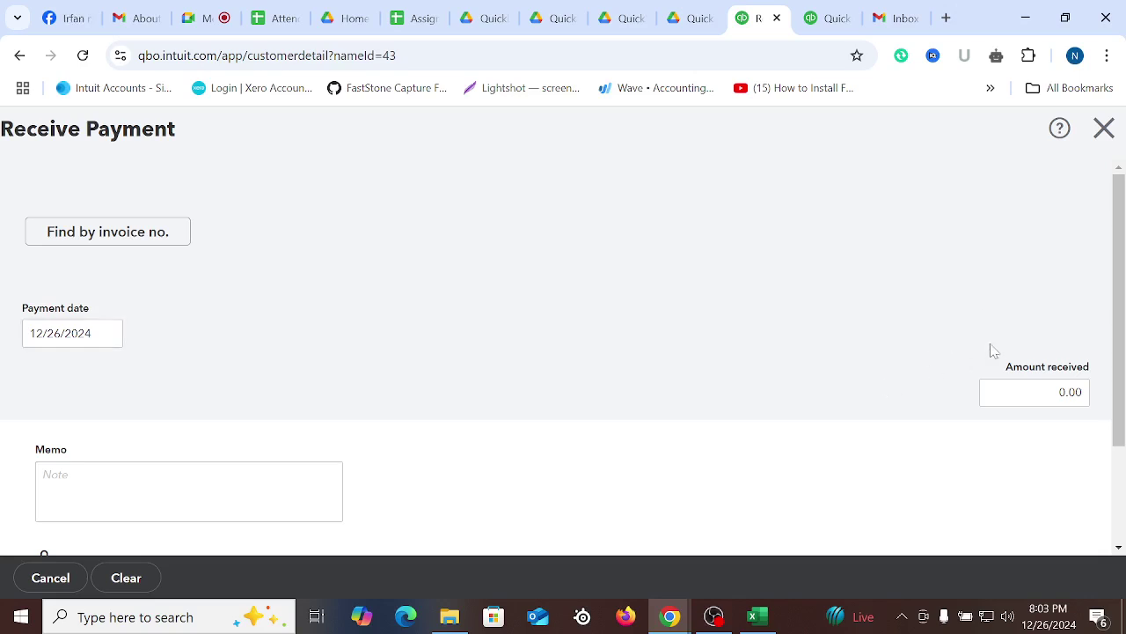
pyautogui.scroll(-2, 897, 357)
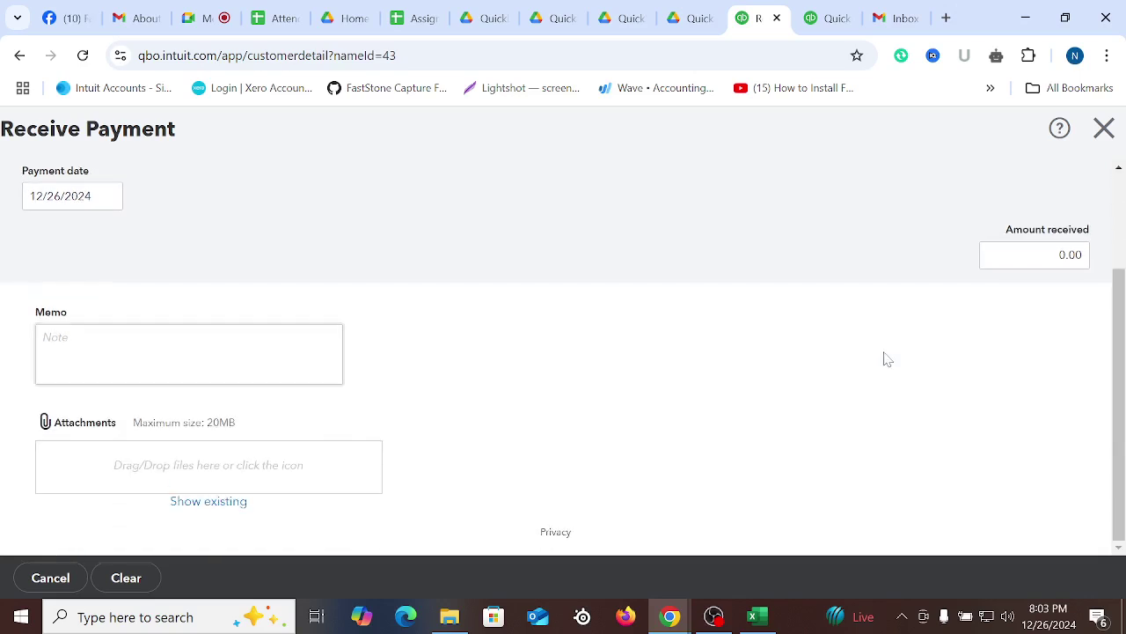
pyautogui.scroll(2, 880, 359)
pyautogui.scroll(-2, 871, 370)
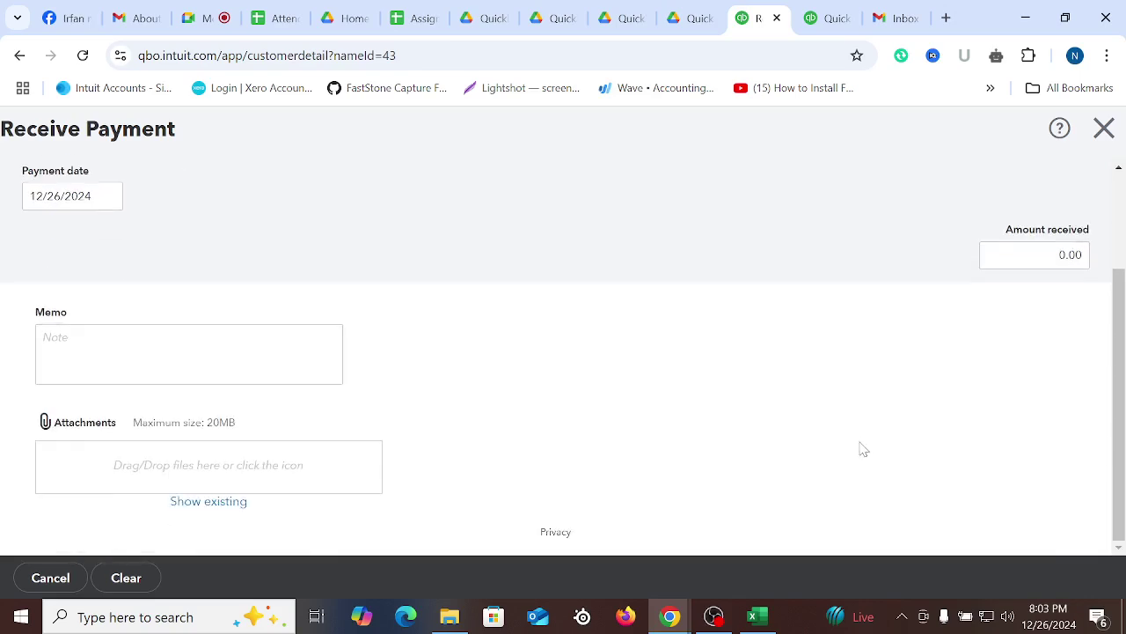
pyautogui.scroll(2, 290, 273)
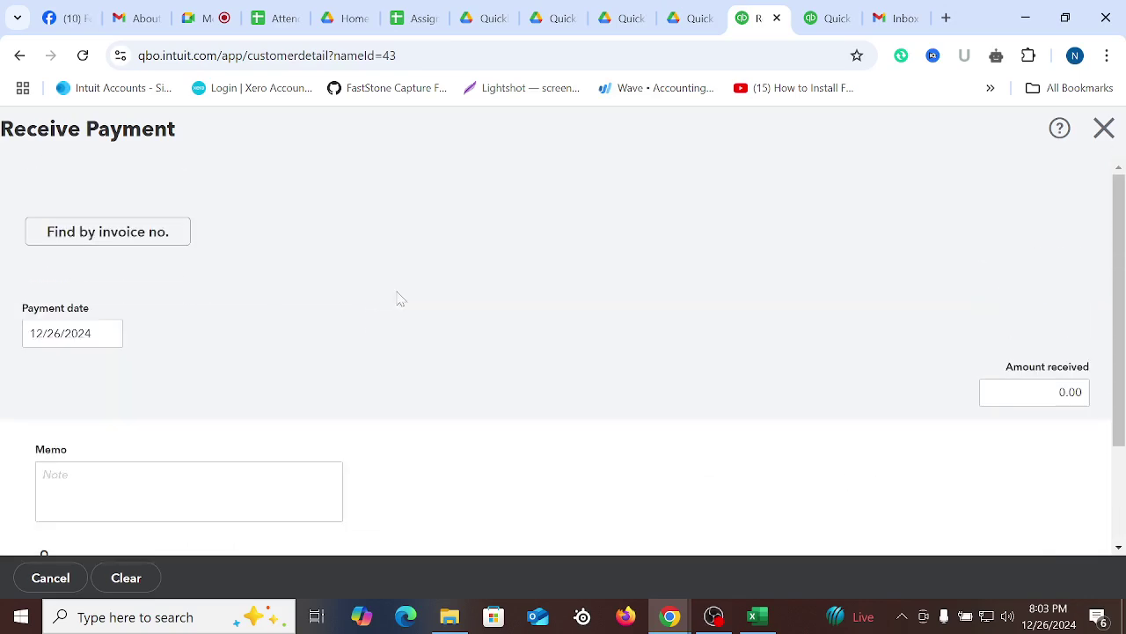
pyautogui.click(1103, 127)
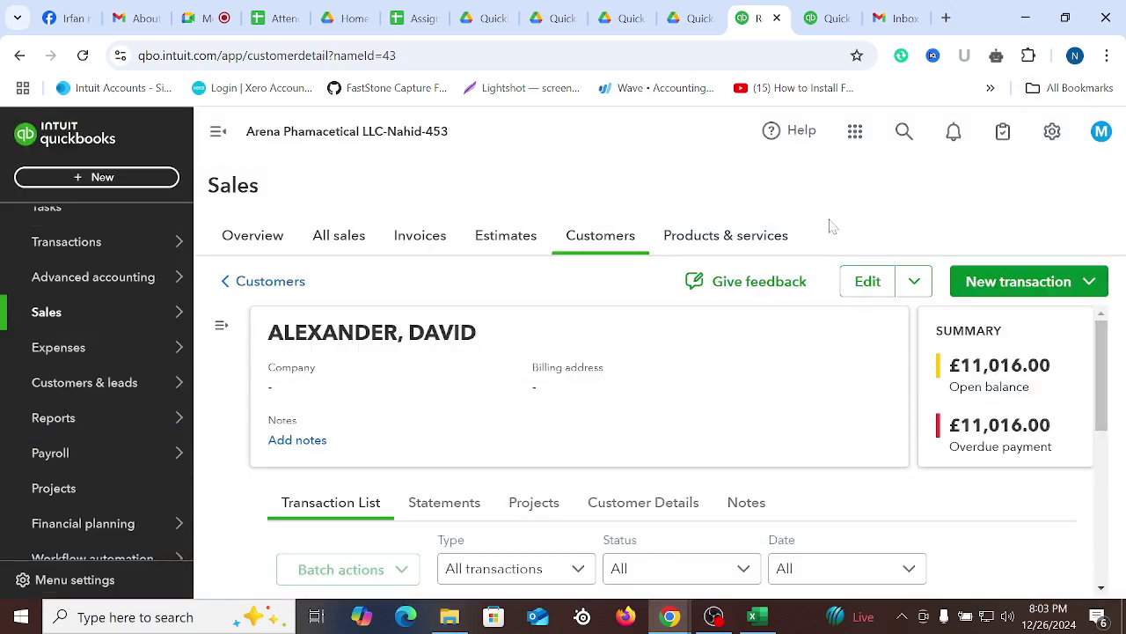
# Open invoice 1003 (£379.01 due) from search, reload the stalled page, and start Receive payment
pyautogui.click(904, 131)
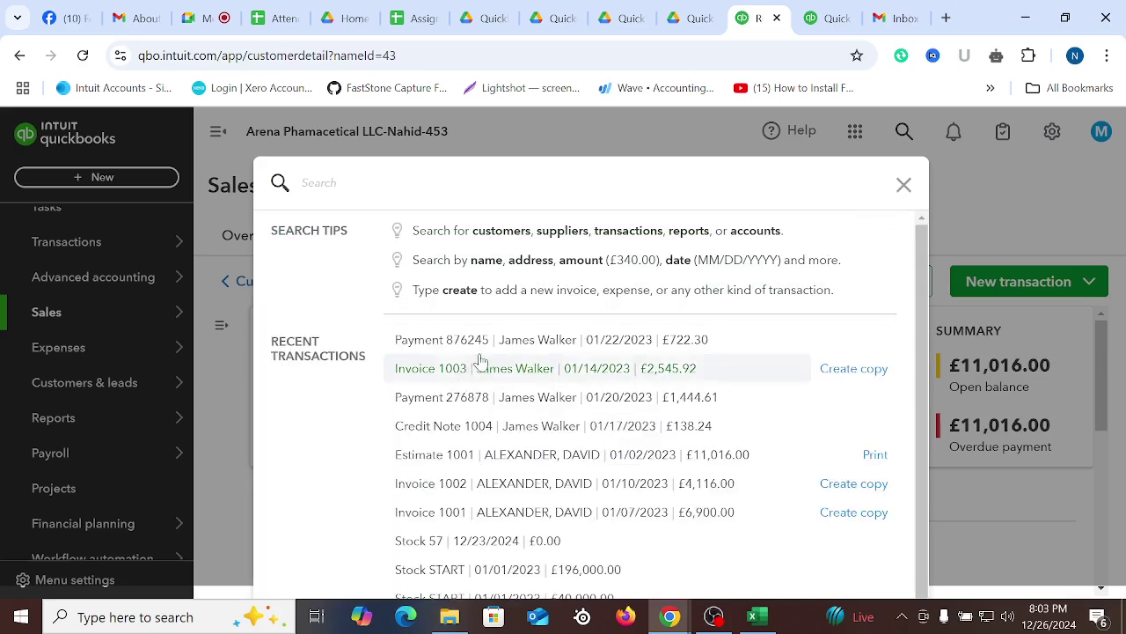
pyautogui.click(455, 374)
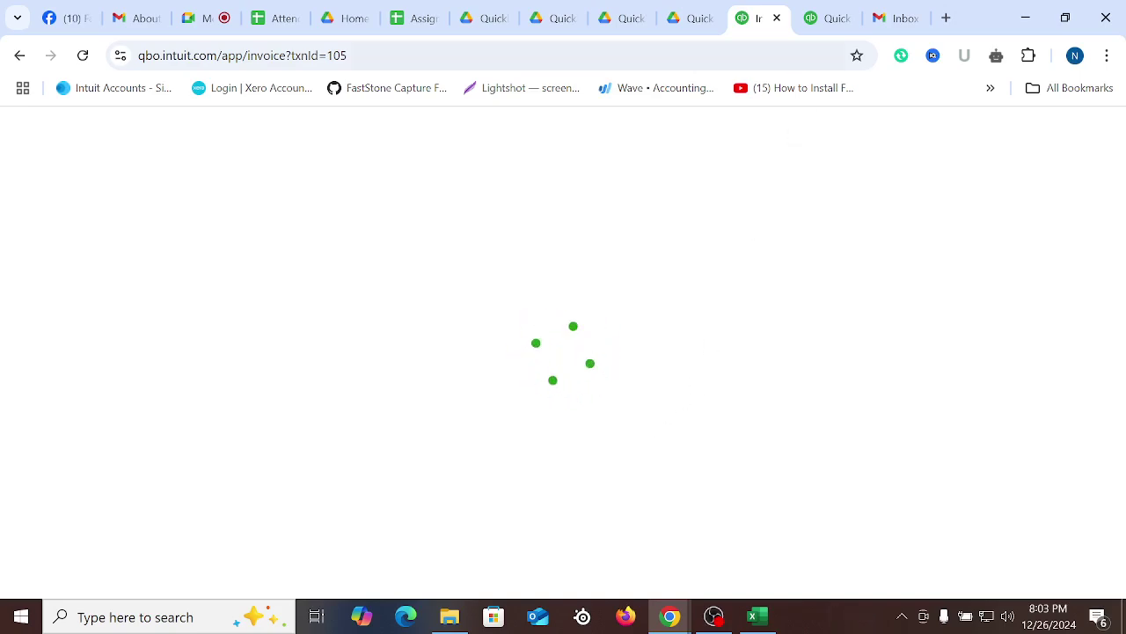
pyautogui.click(832, 18)
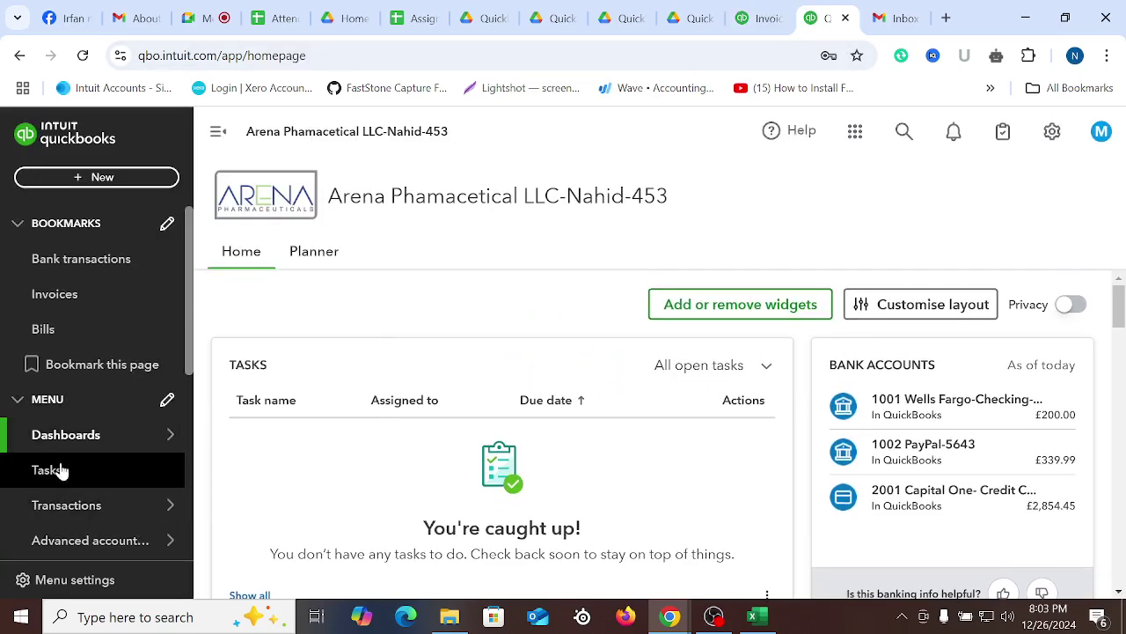
pyautogui.scroll(-2, 97, 484)
pyautogui.moveTo(146, 490)
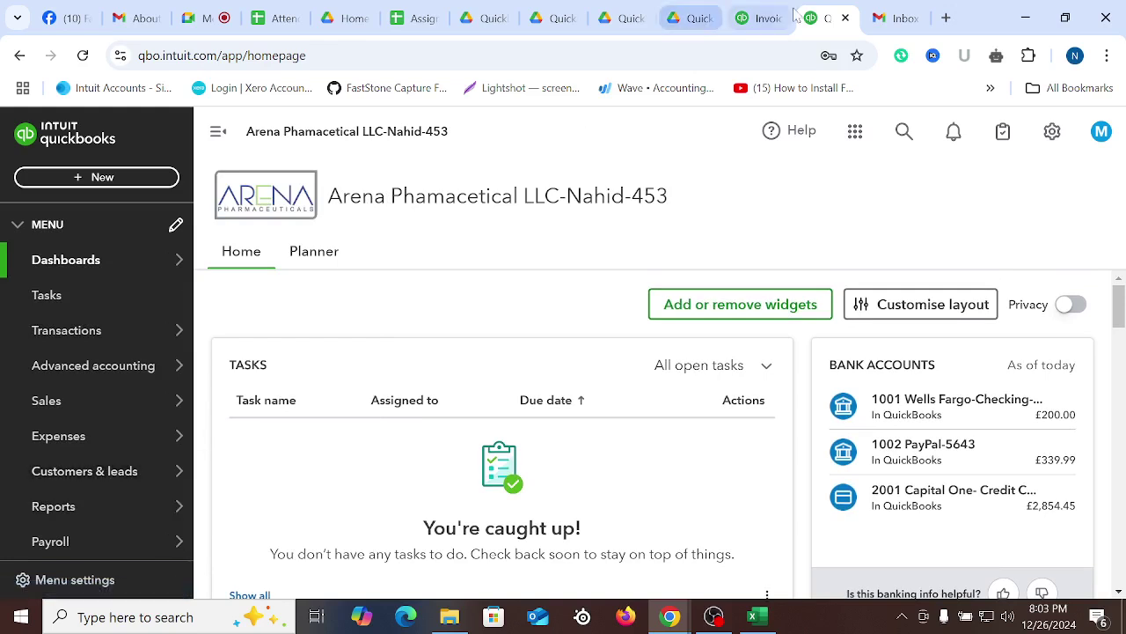
pyautogui.click(762, 18)
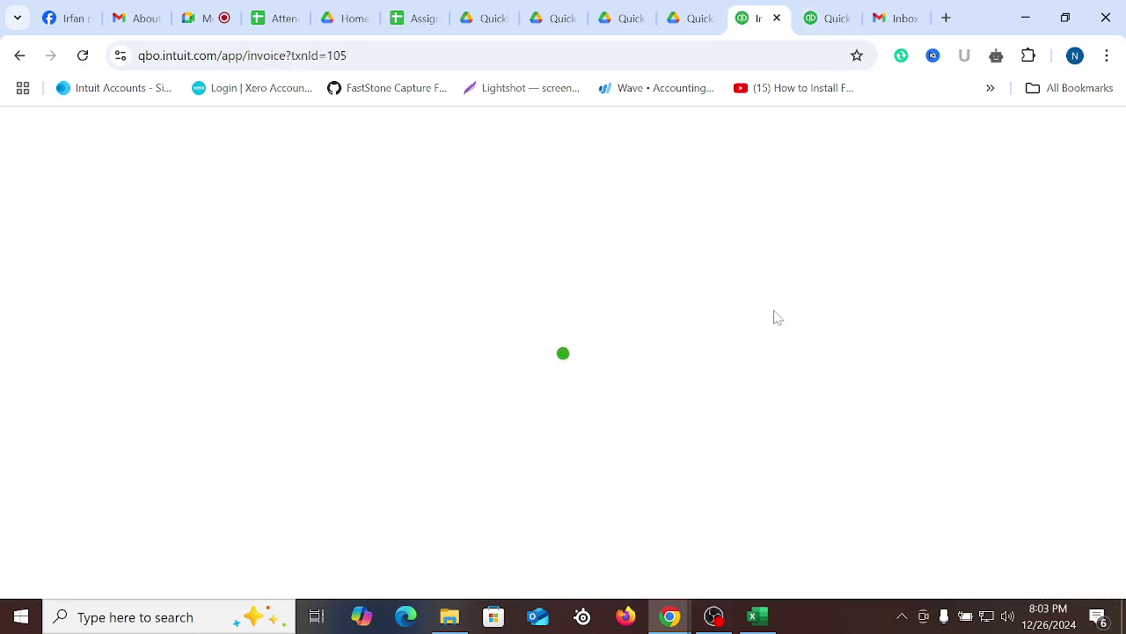
pyautogui.click(83, 55)
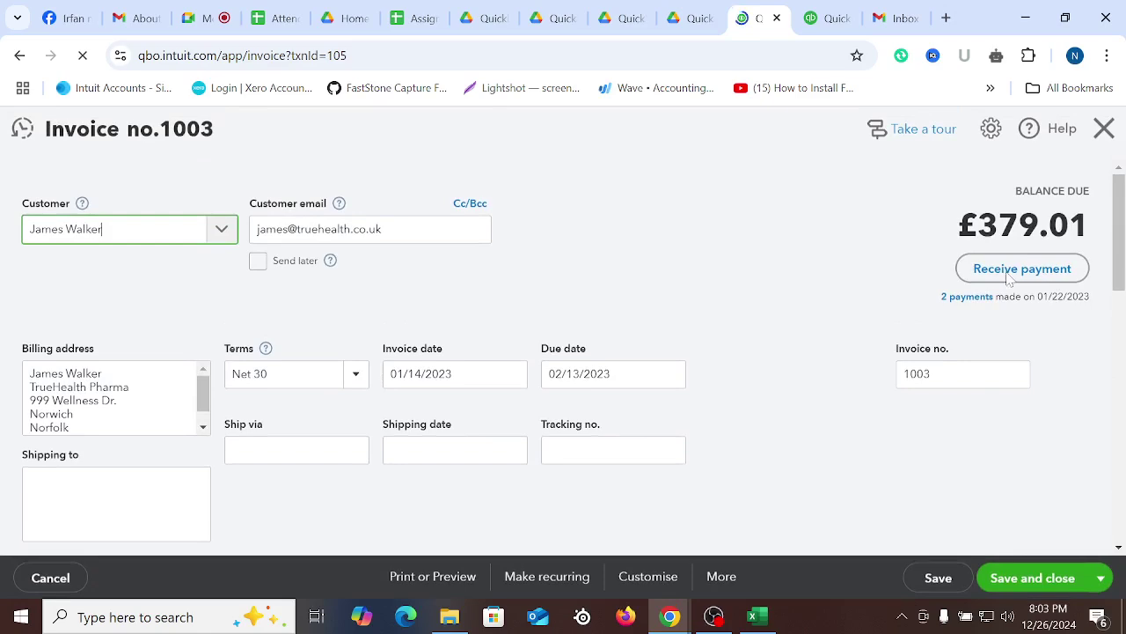
pyautogui.click(1021, 269)
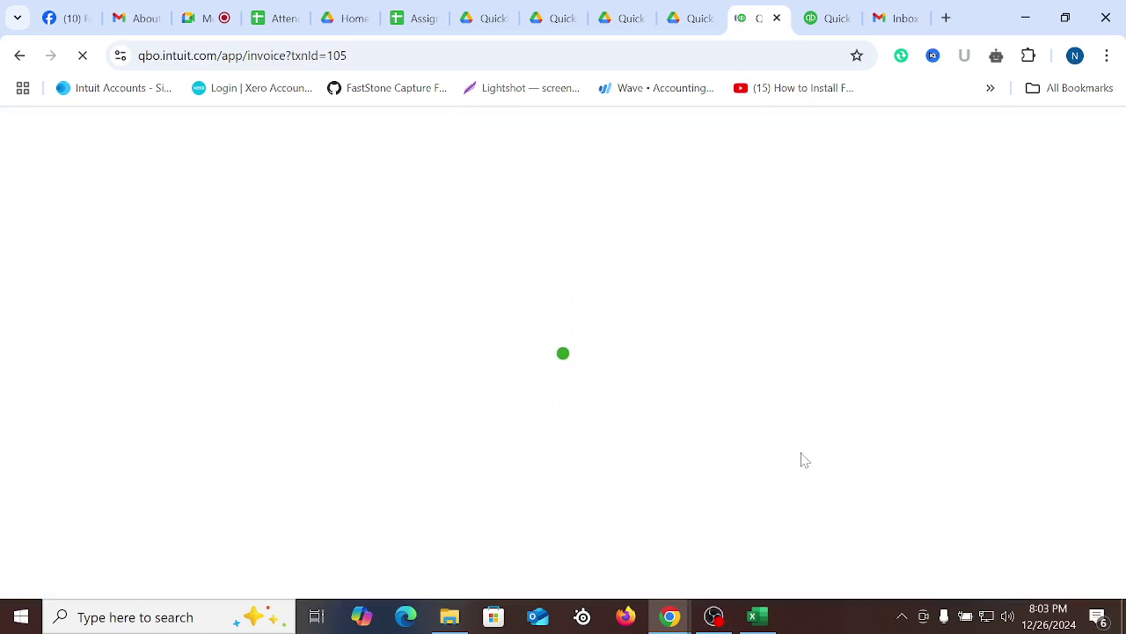
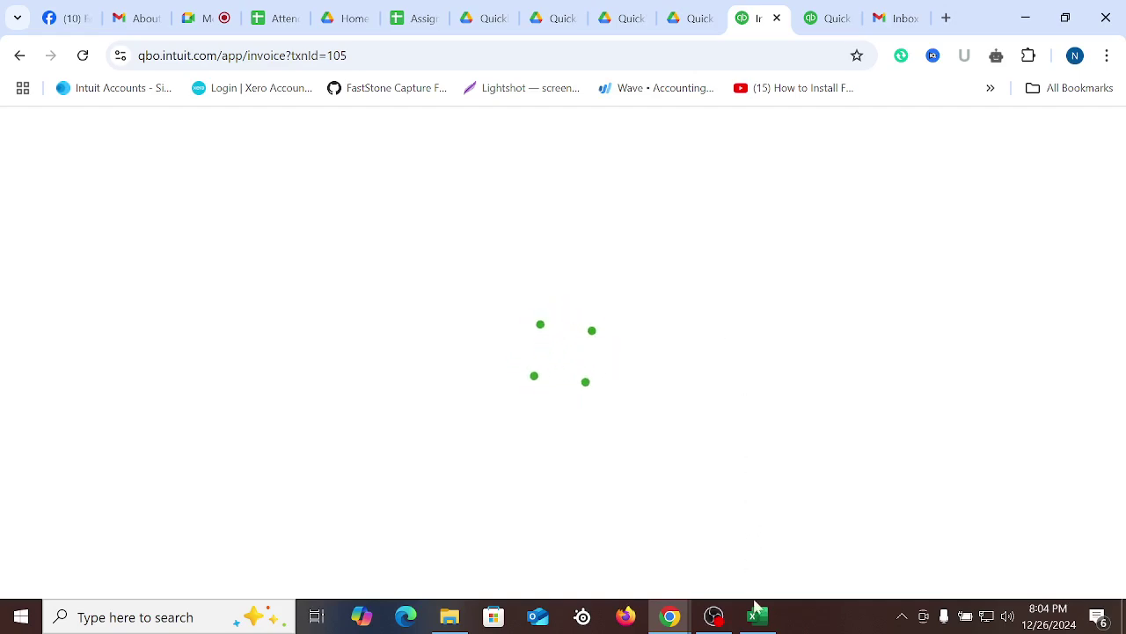
# Switch to the invoice workbook and open the Estimate sheet to review its conversion dates and notes
pyautogui.click(752, 616)
pyautogui.click(311, 456)
pyautogui.click(155, 570)
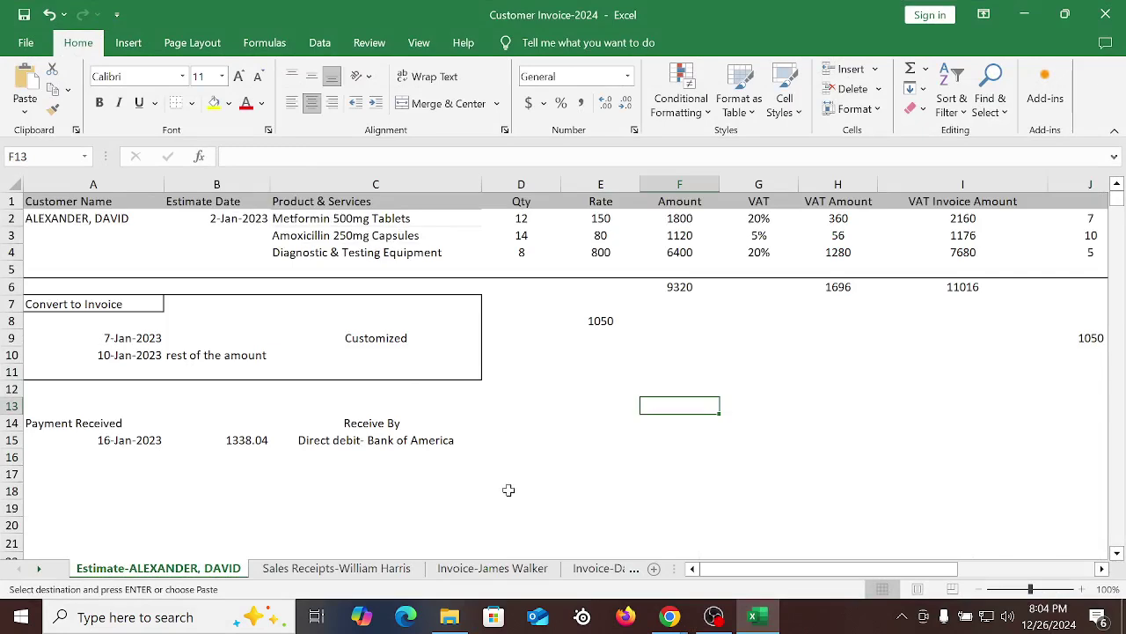
pyautogui.moveTo(132, 342); pyautogui.dragTo(375, 364)
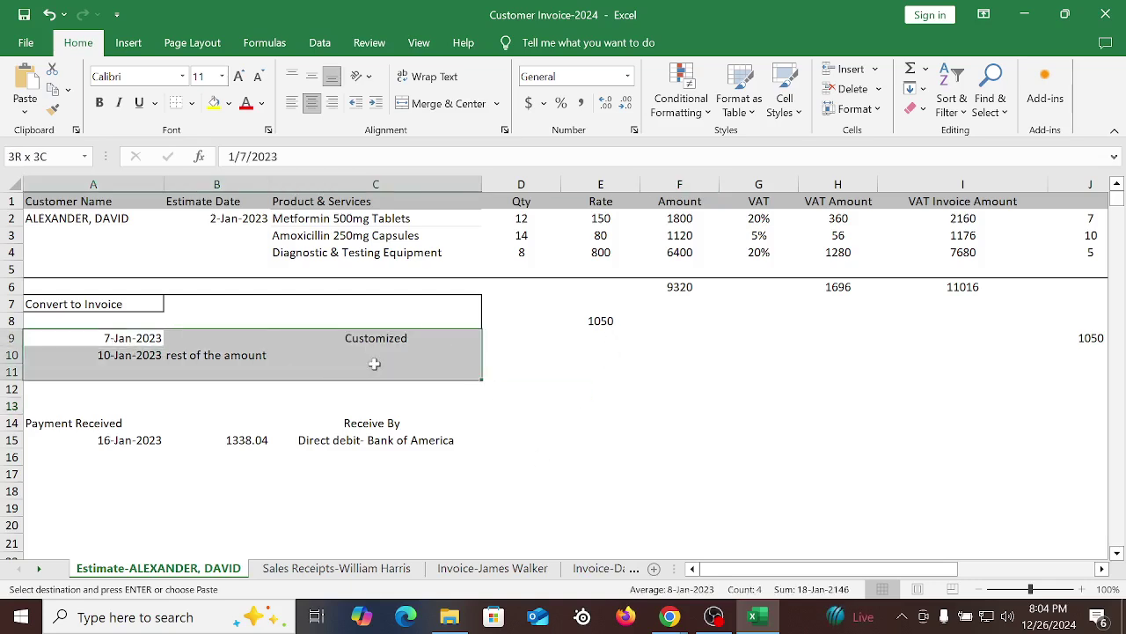
pyautogui.click(661, 459)
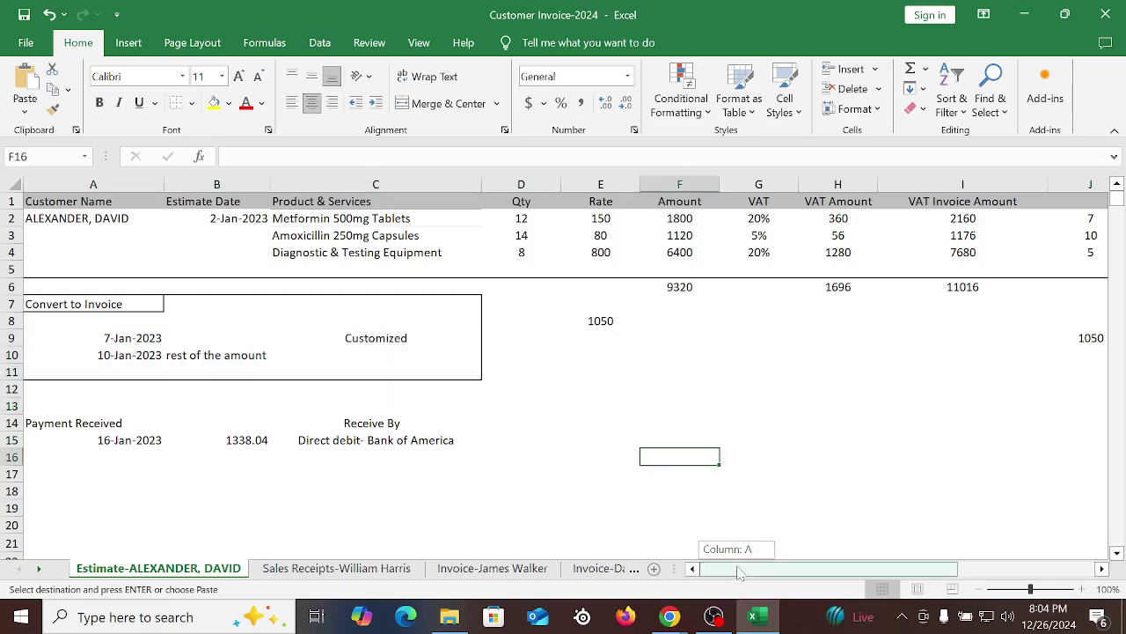
# Review the 16-Jan-2023 direct-debit payment of 1338.04 in A15–C15, then go back to QuickBooks
pyautogui.click(144, 439)
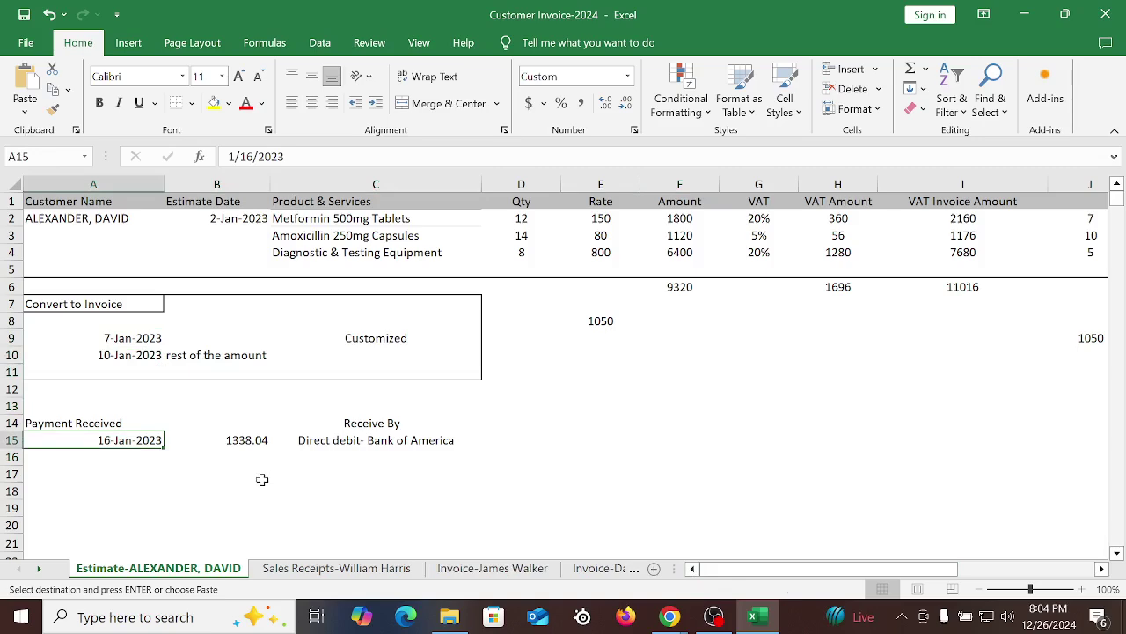
pyautogui.click(250, 442)
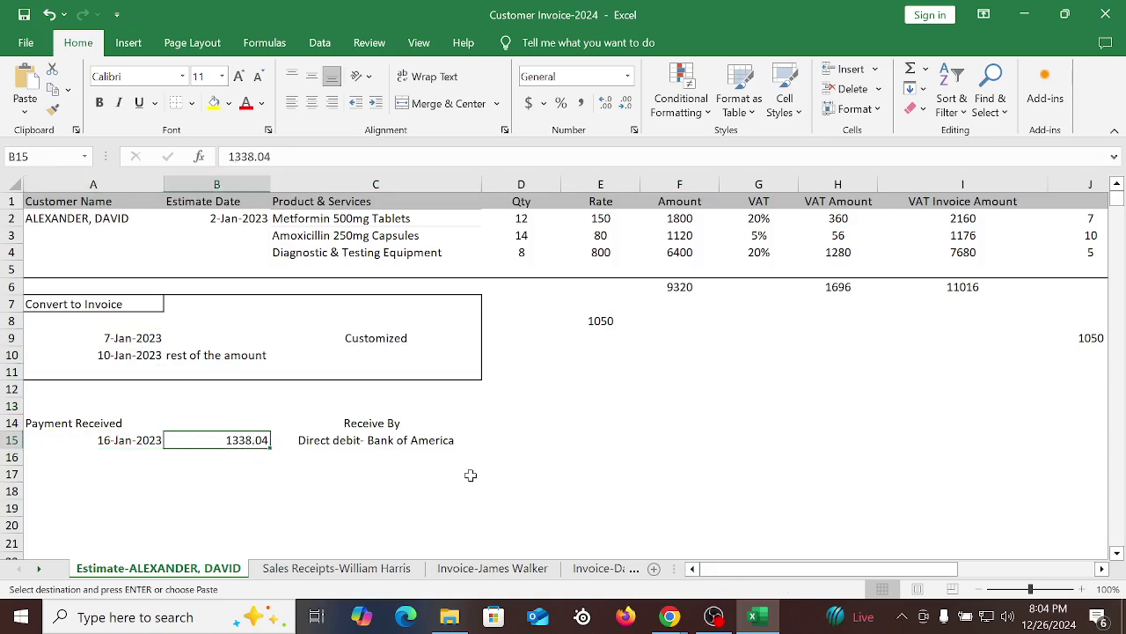
pyautogui.click(350, 441)
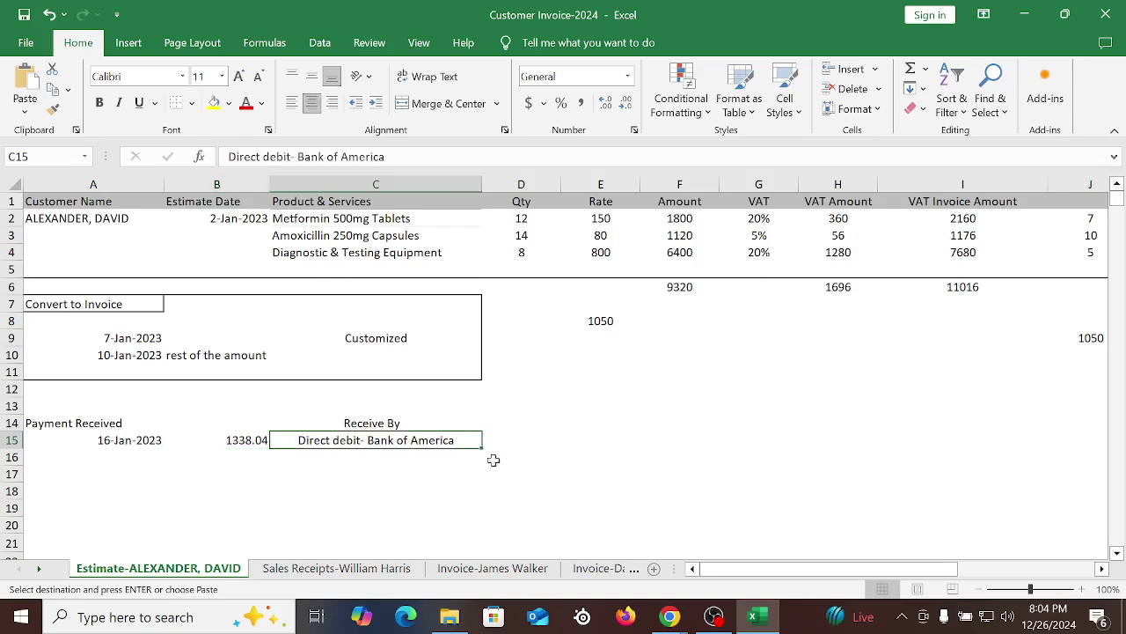
pyautogui.click(667, 615)
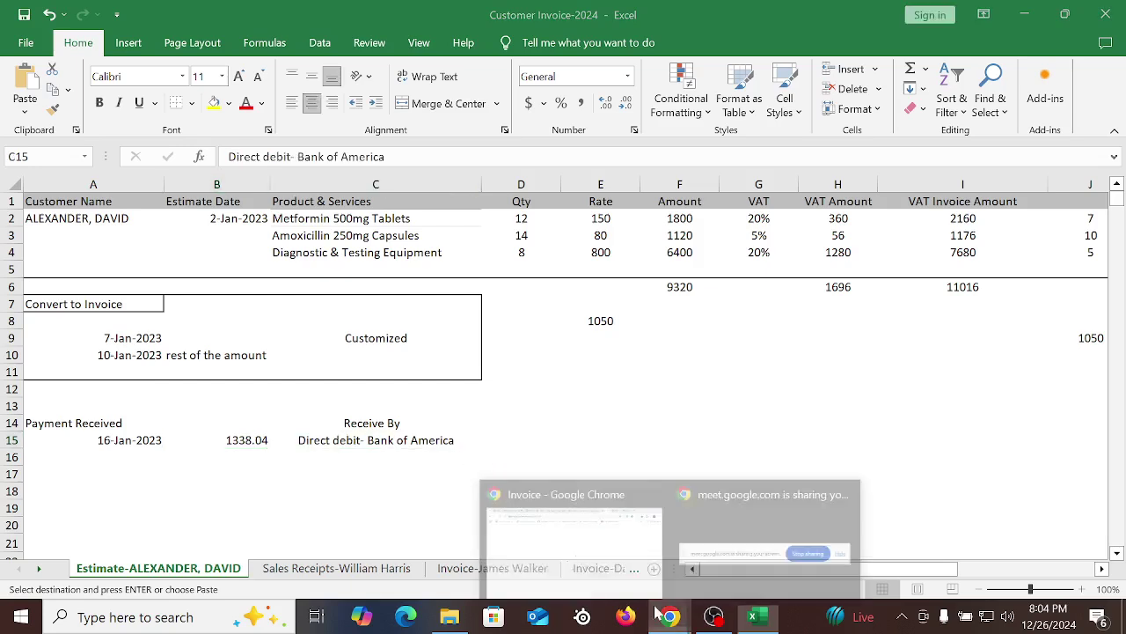
pyautogui.click(620, 547)
# From Customers, open the customer whose transactions show overdue £4,116.00 and £6,900.00 invoices
pyautogui.click(825, 19)
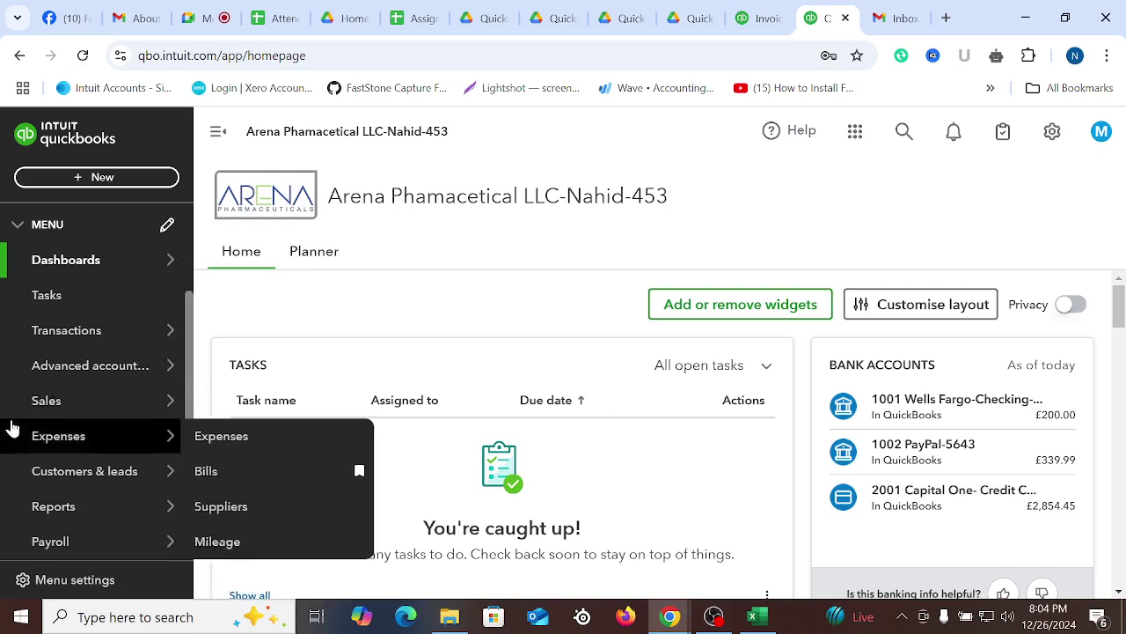
pyautogui.scroll(-2, 97, 396)
pyautogui.moveTo(84, 321)
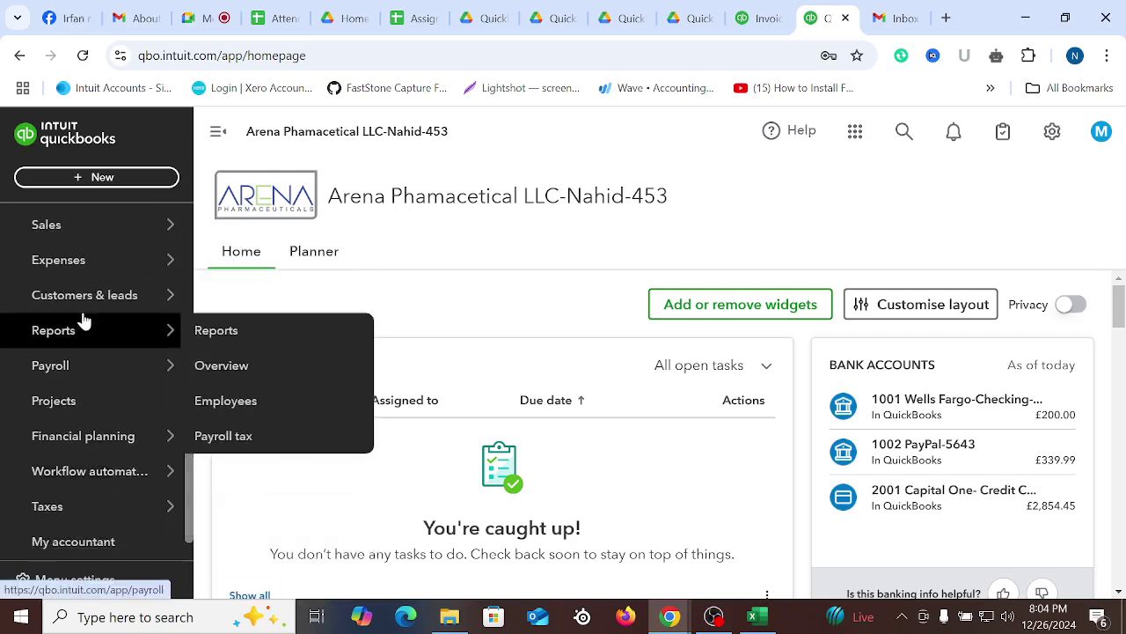
pyautogui.click(71, 236)
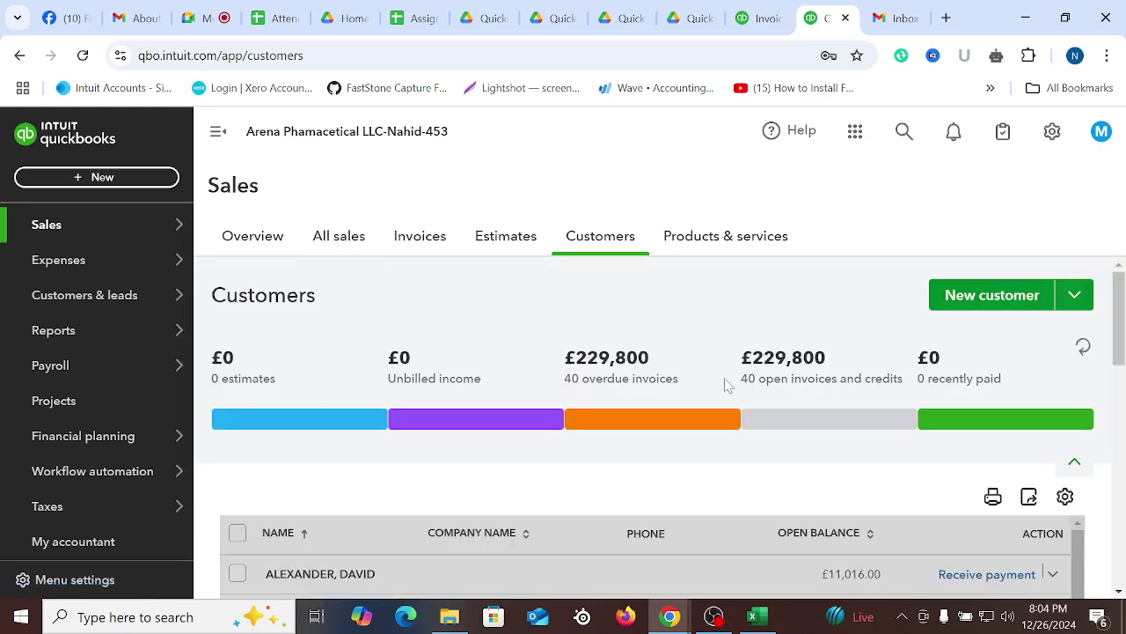
pyautogui.scroll(-5, 747, 387)
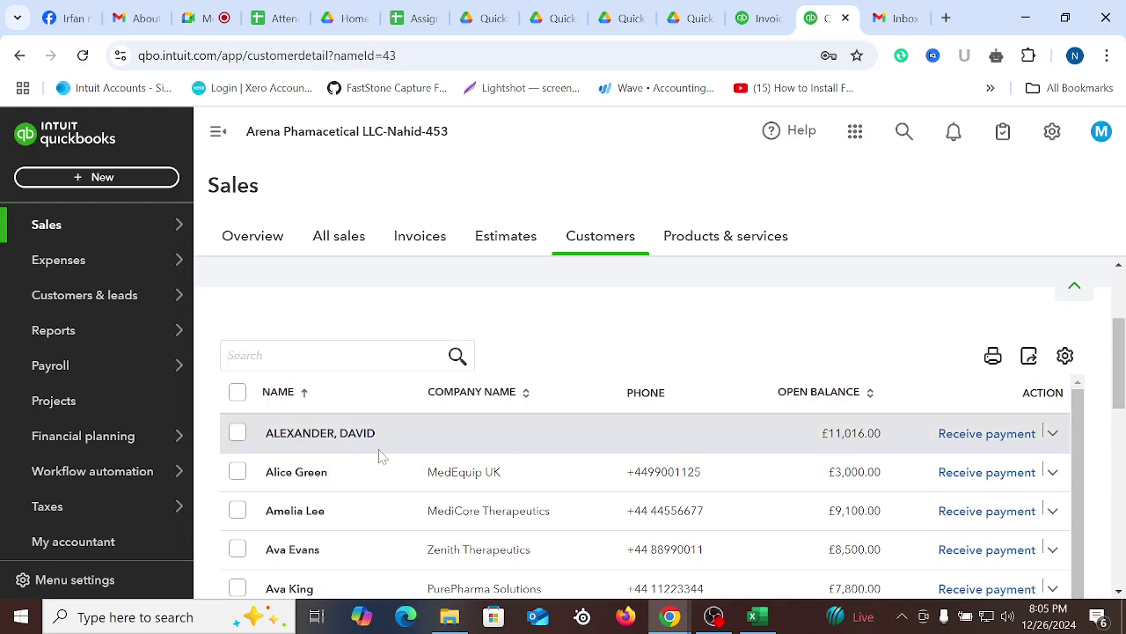
pyautogui.click(739, 433)
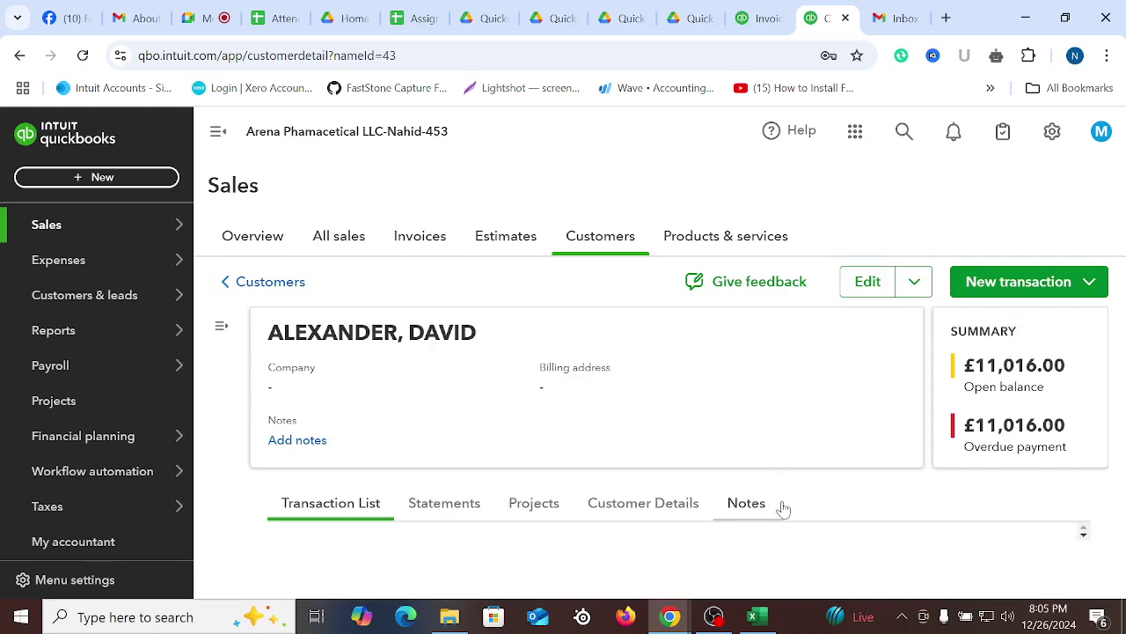
pyautogui.scroll(-5, 730, 503)
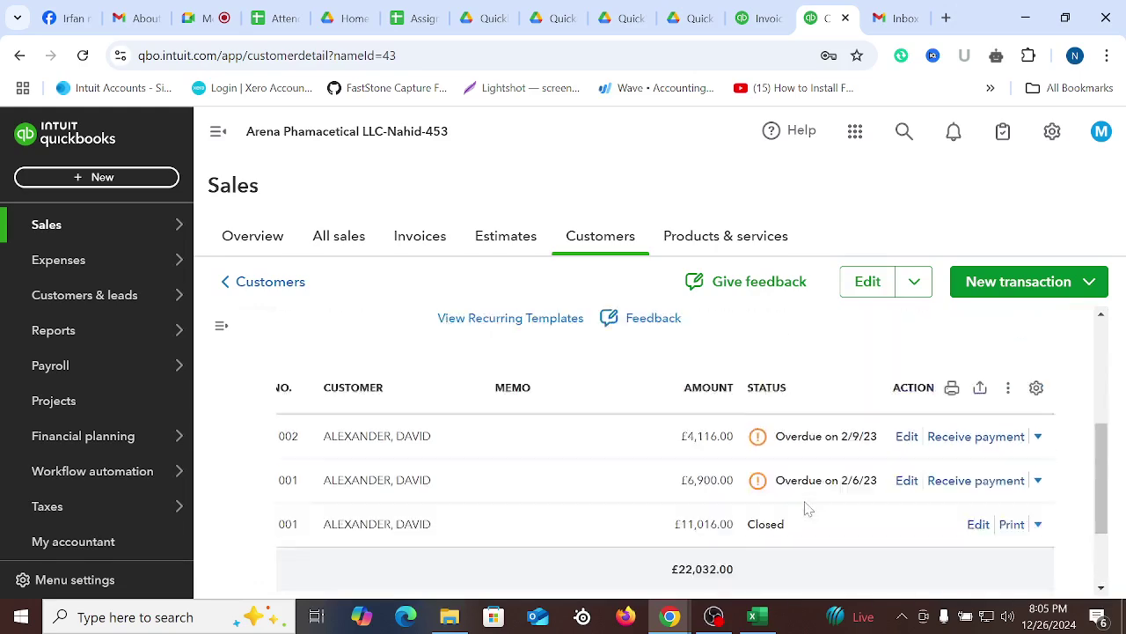
pyautogui.scroll(1, 780, 503)
pyautogui.scroll(-2, 776, 496)
pyautogui.scroll(1, 792, 502)
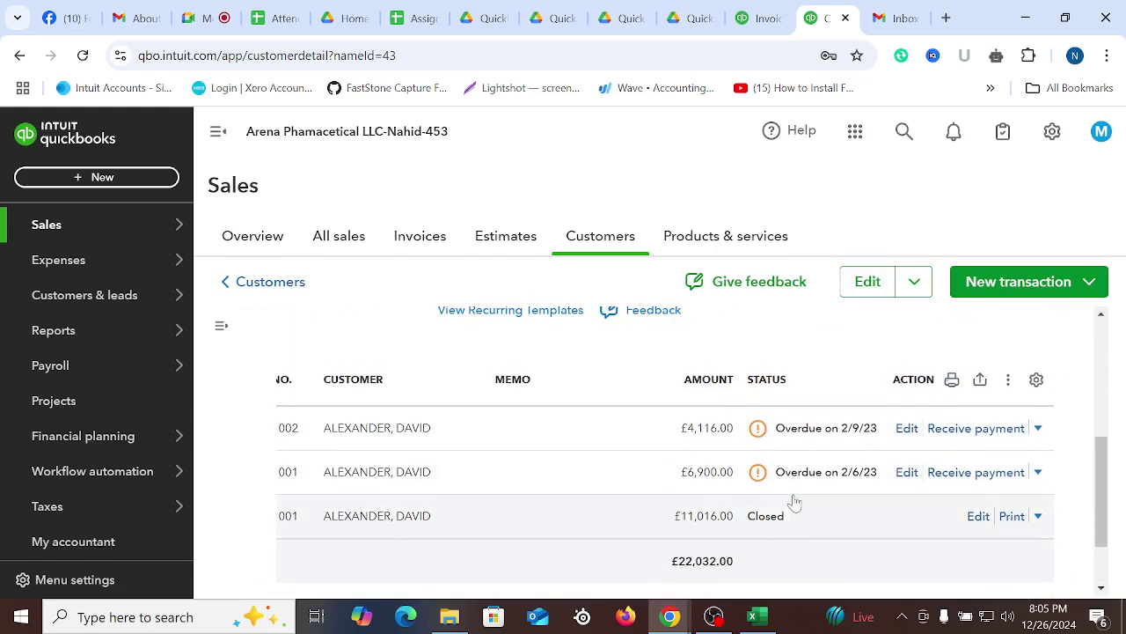
# Receive payment on the £6,900 invoice and also apply it to invoice 1002, totalling £11,016.00
pyautogui.click(953, 476)
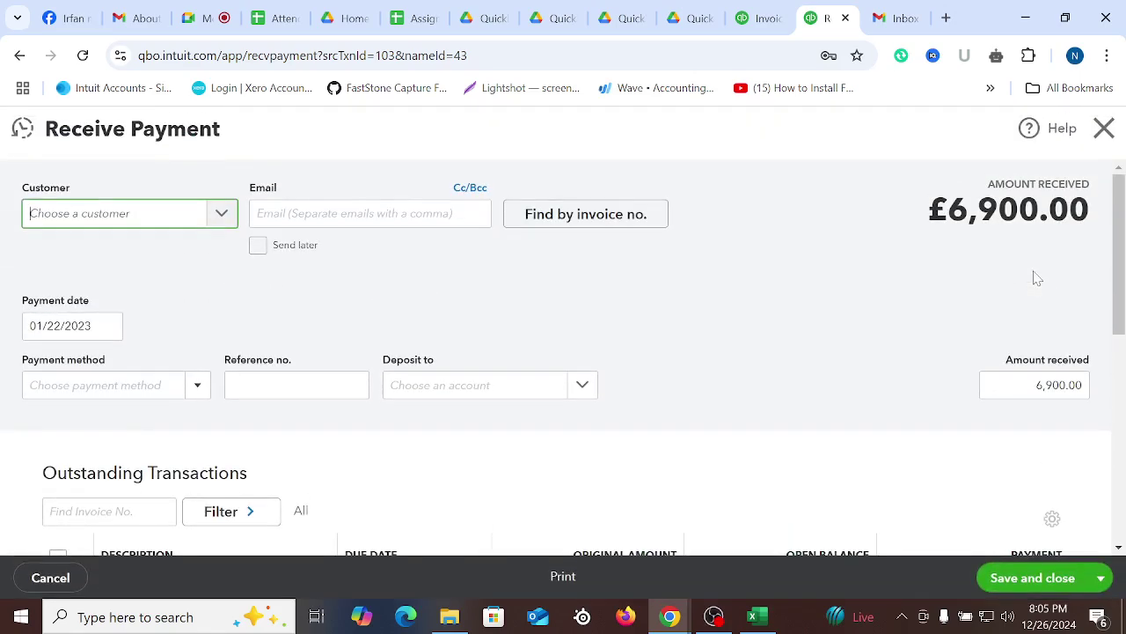
pyautogui.scroll(-3, 890, 377)
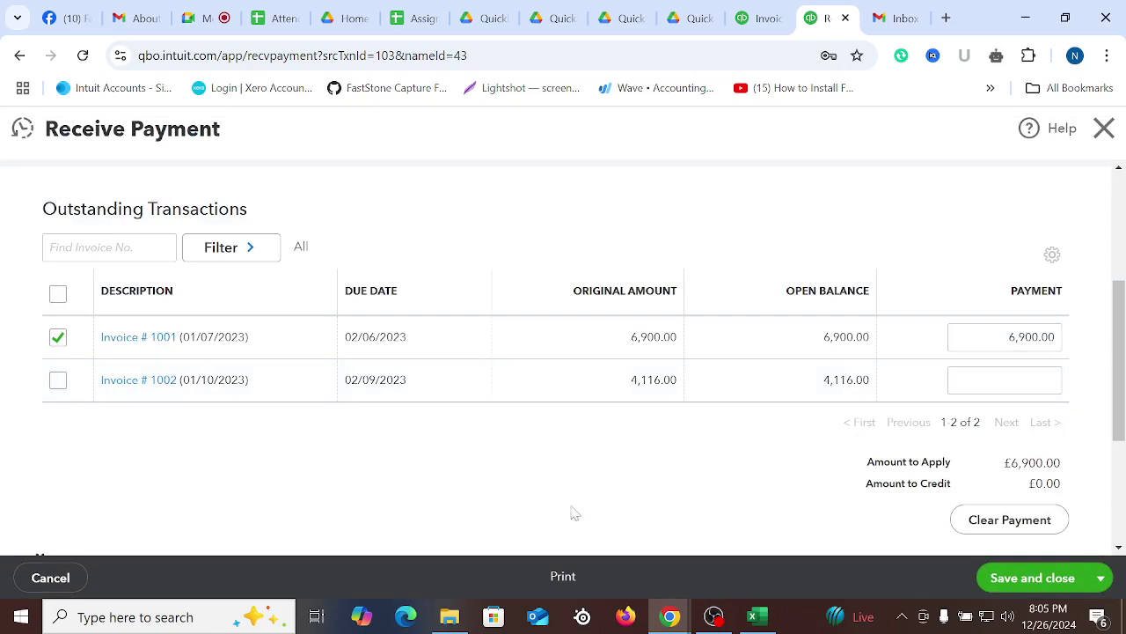
pyautogui.click(58, 379)
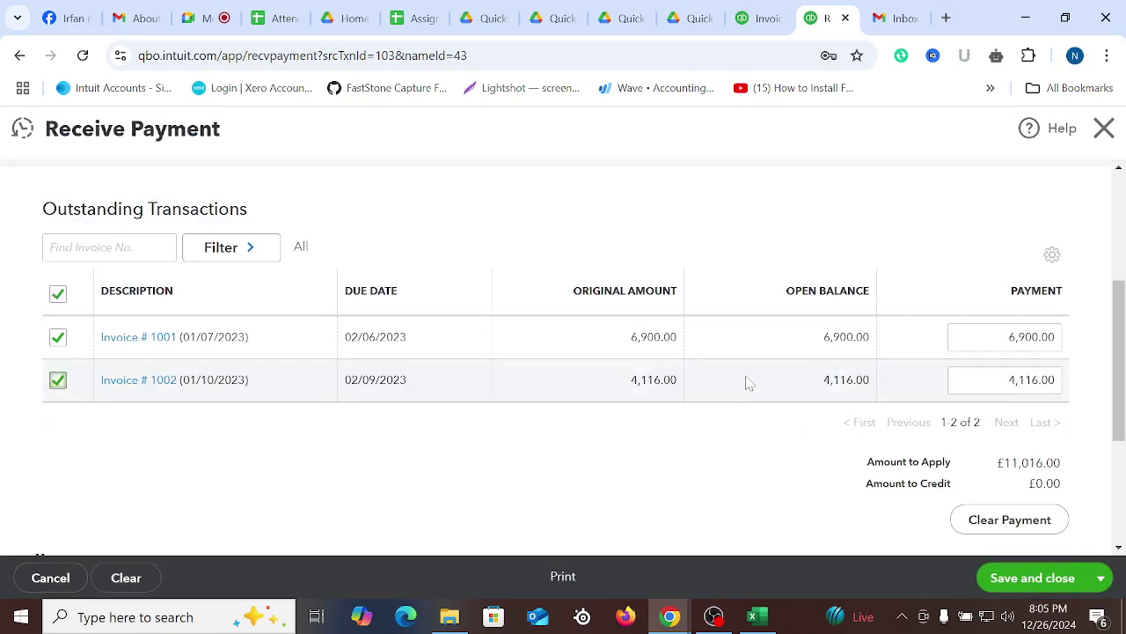
# Check the payment amount and date in Excel cells B15 and A15, then return to the payment
pyautogui.click(752, 616)
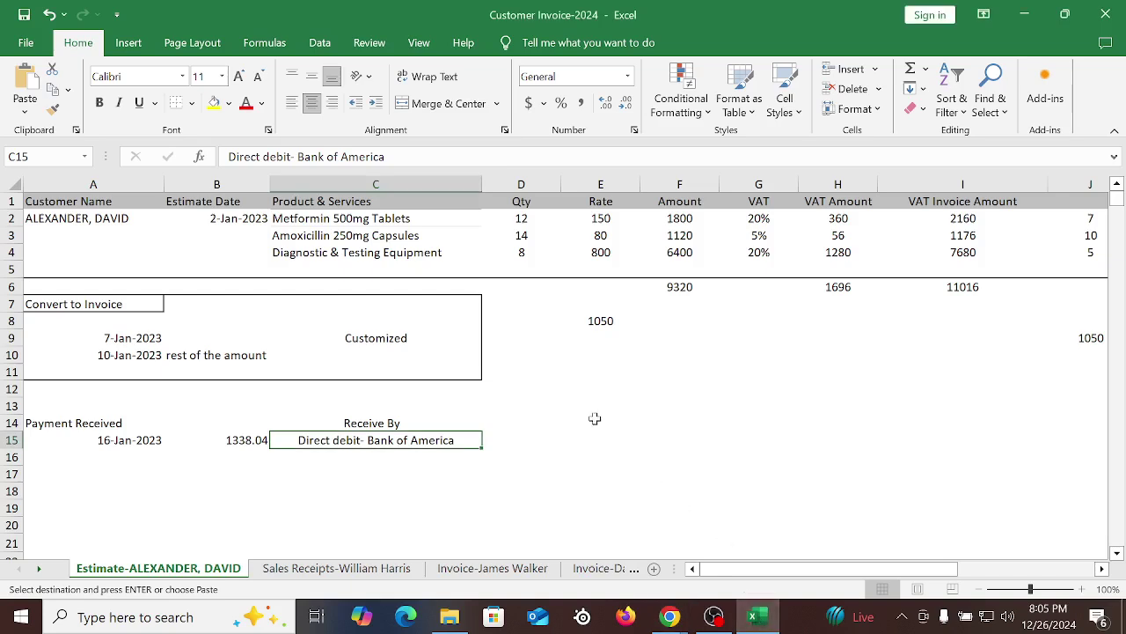
pyautogui.click(231, 440)
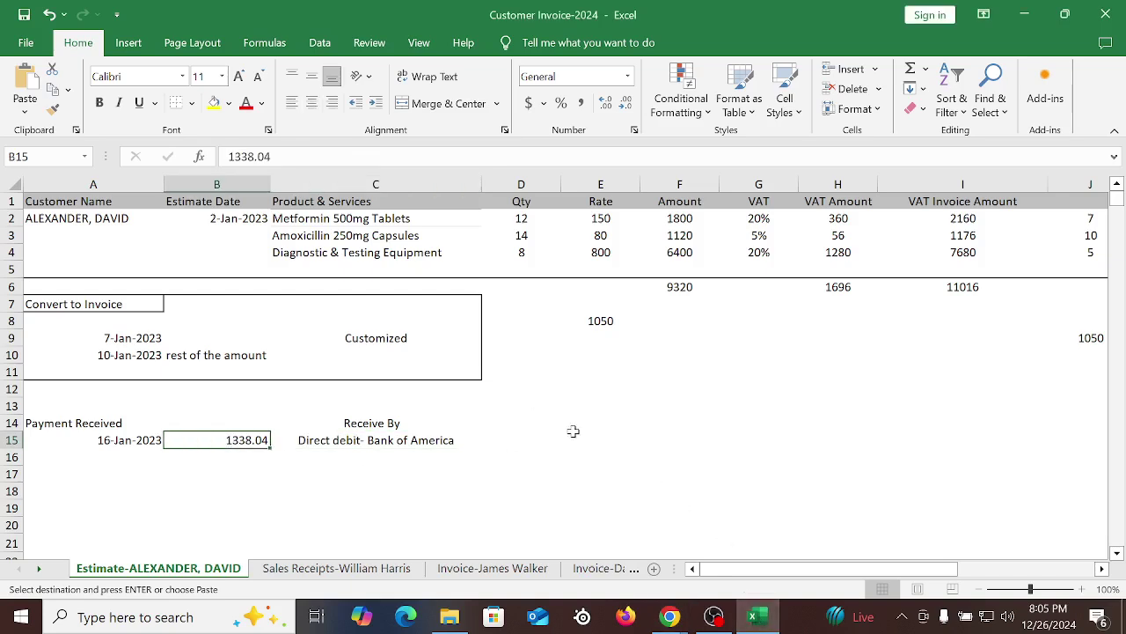
pyautogui.click(154, 445)
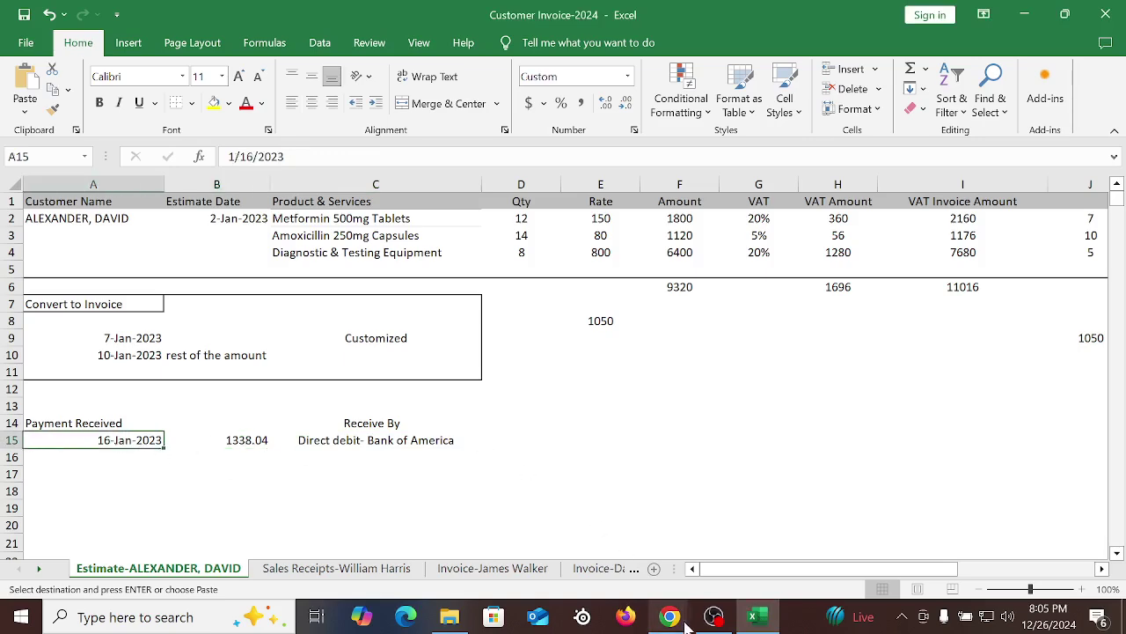
pyautogui.moveTo(671, 616)
pyautogui.click(613, 564)
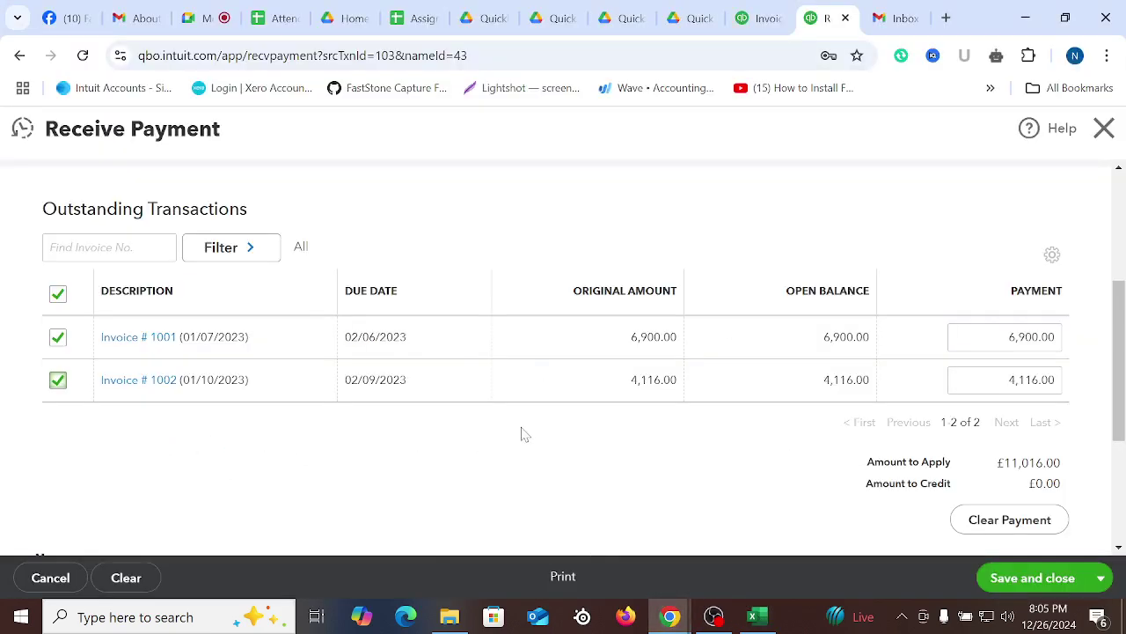
pyautogui.scroll(3, 523, 433)
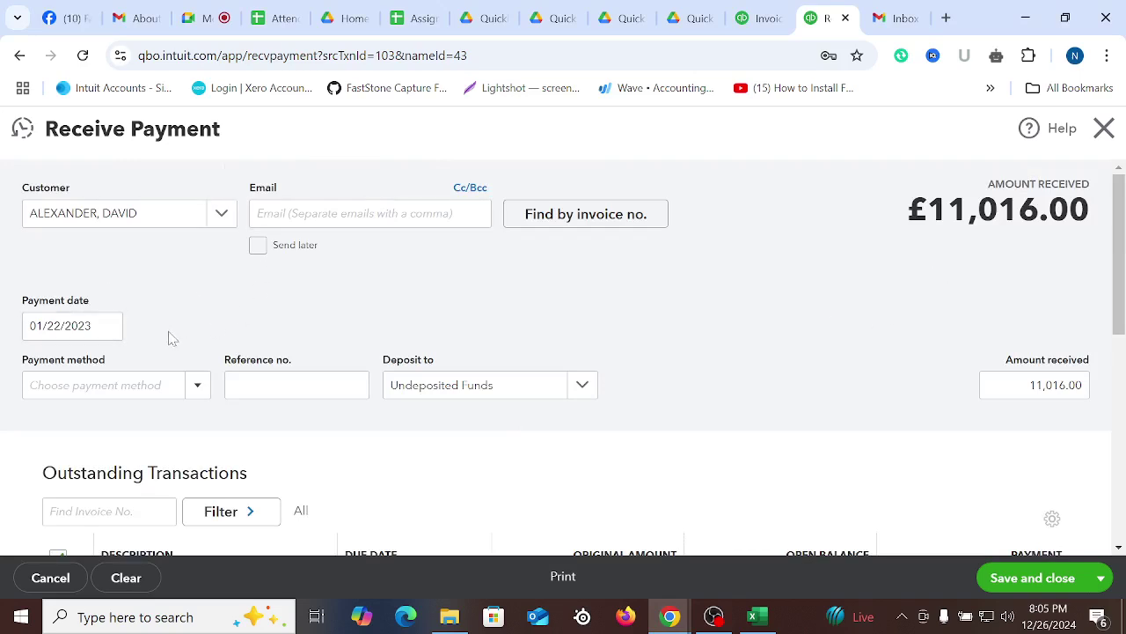
# Set the payment date to 01/16/2023 and the method to Direct Debit, then browse the deposit accounts
pyautogui.click(108, 328)
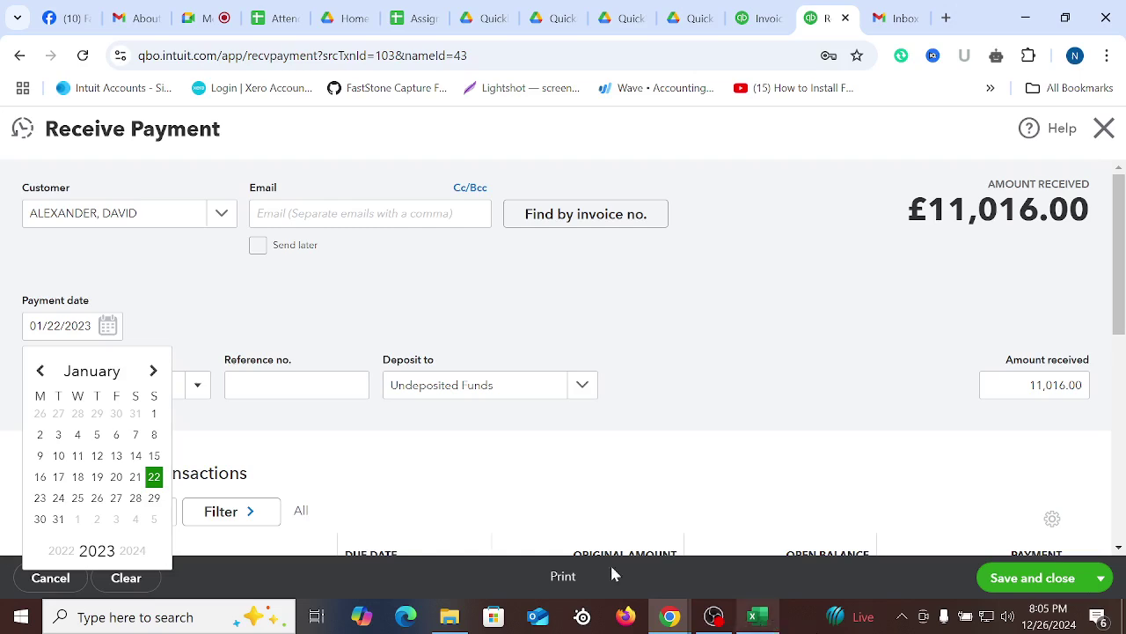
pyautogui.click(40, 476)
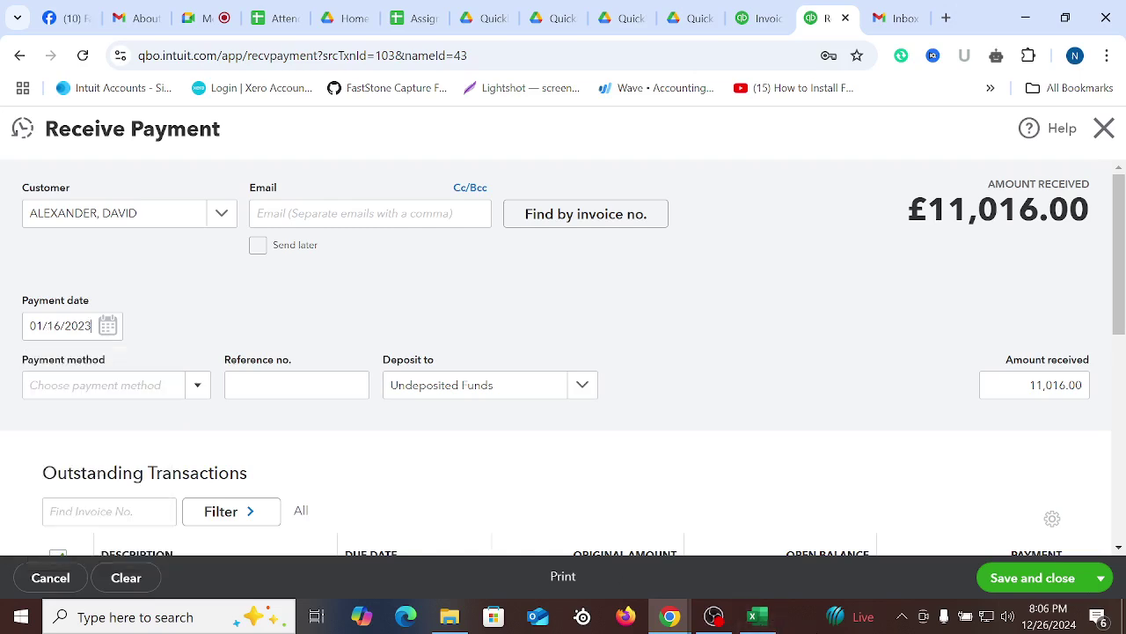
pyautogui.click(196, 386)
pyautogui.click(79, 533)
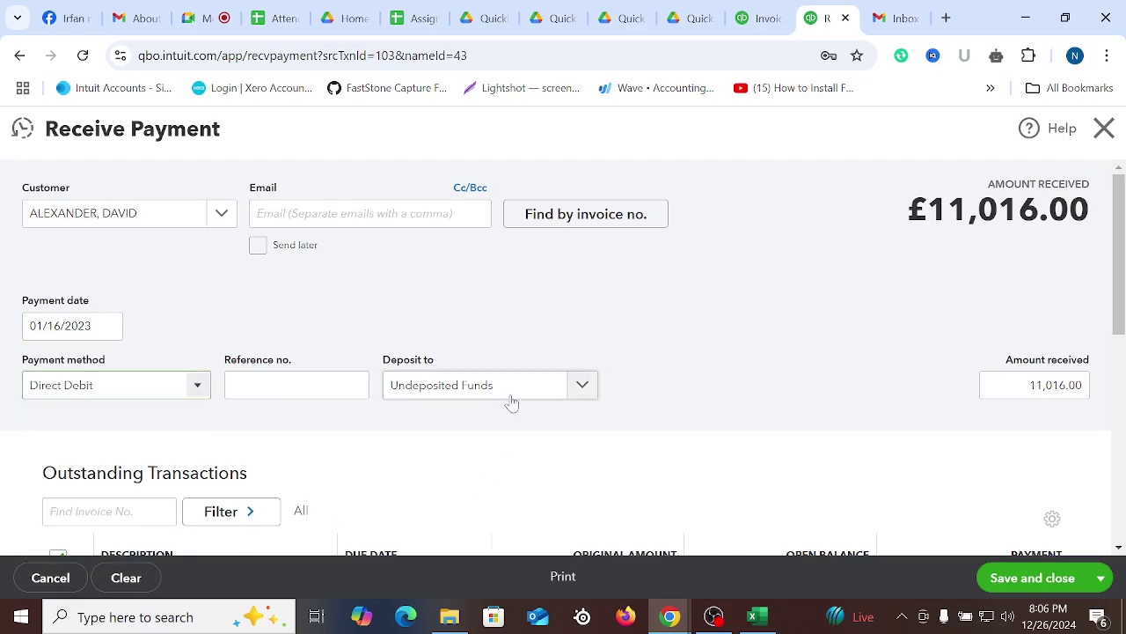
pyautogui.click(581, 385)
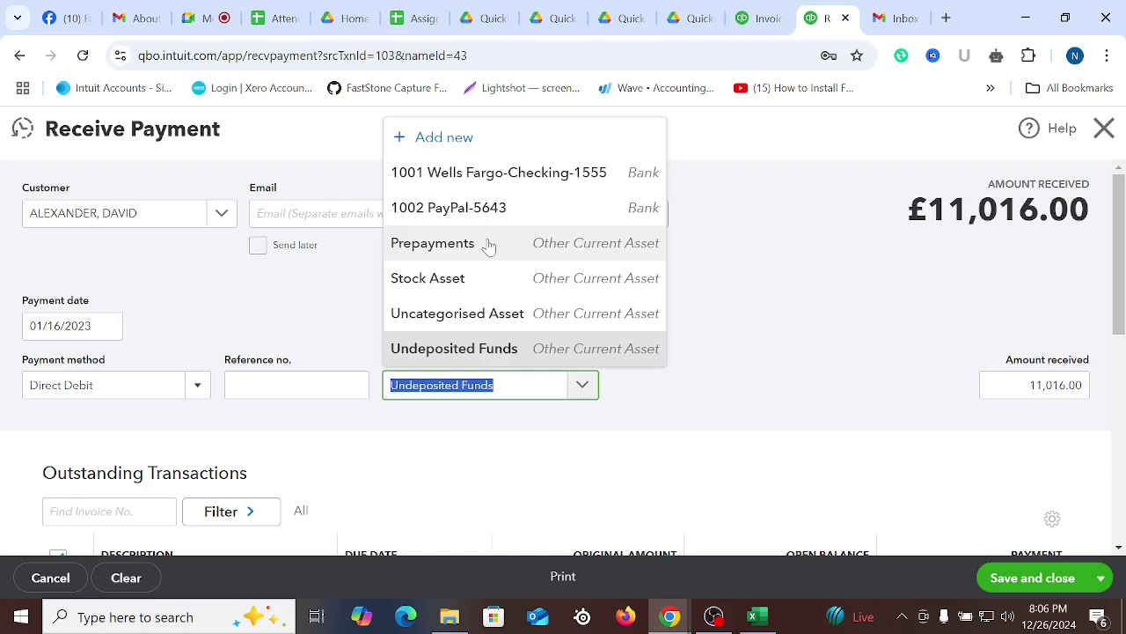
pyautogui.click(443, 139)
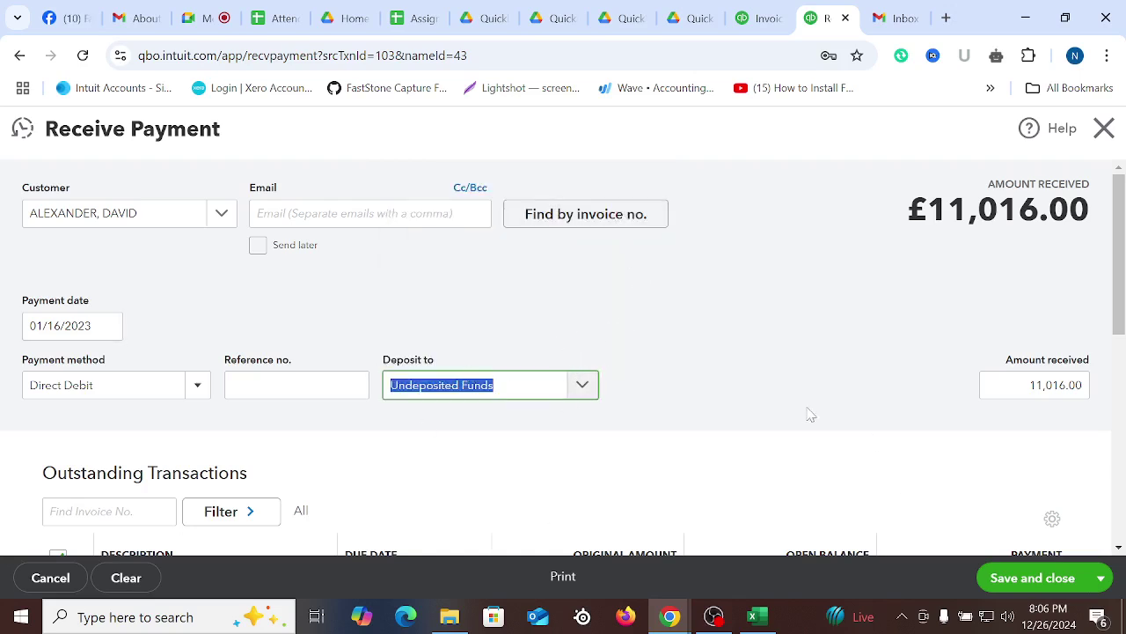
pyautogui.click(588, 392)
# Start a new deposit account of type Cash at bank and in hand with detail type Current
pyautogui.click(473, 150)
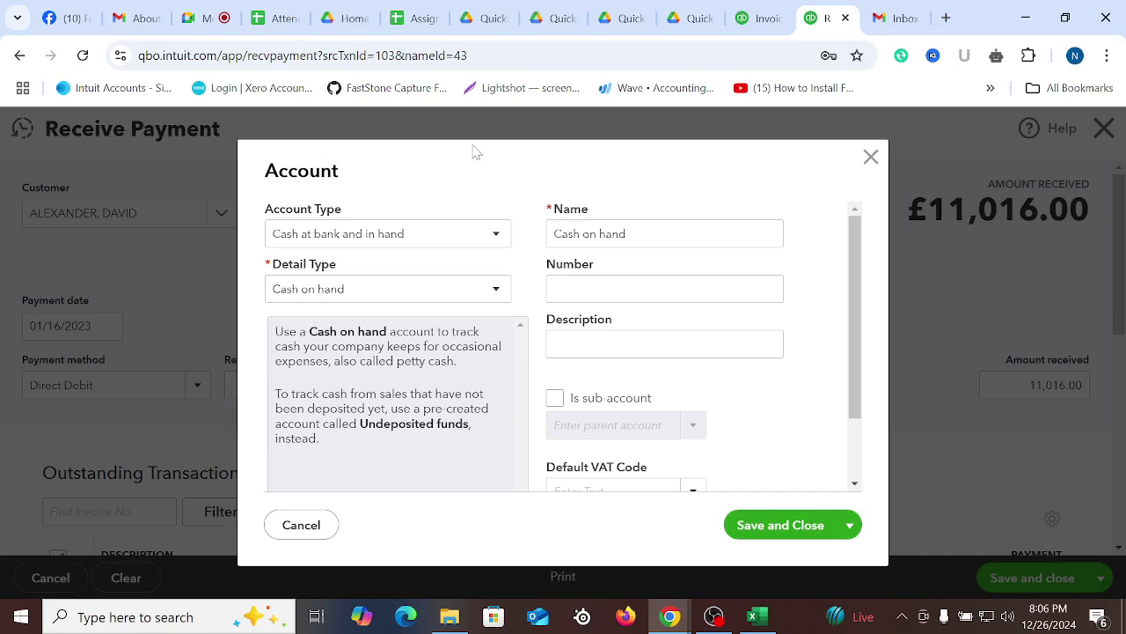
pyautogui.click(360, 234)
pyautogui.click(336, 293)
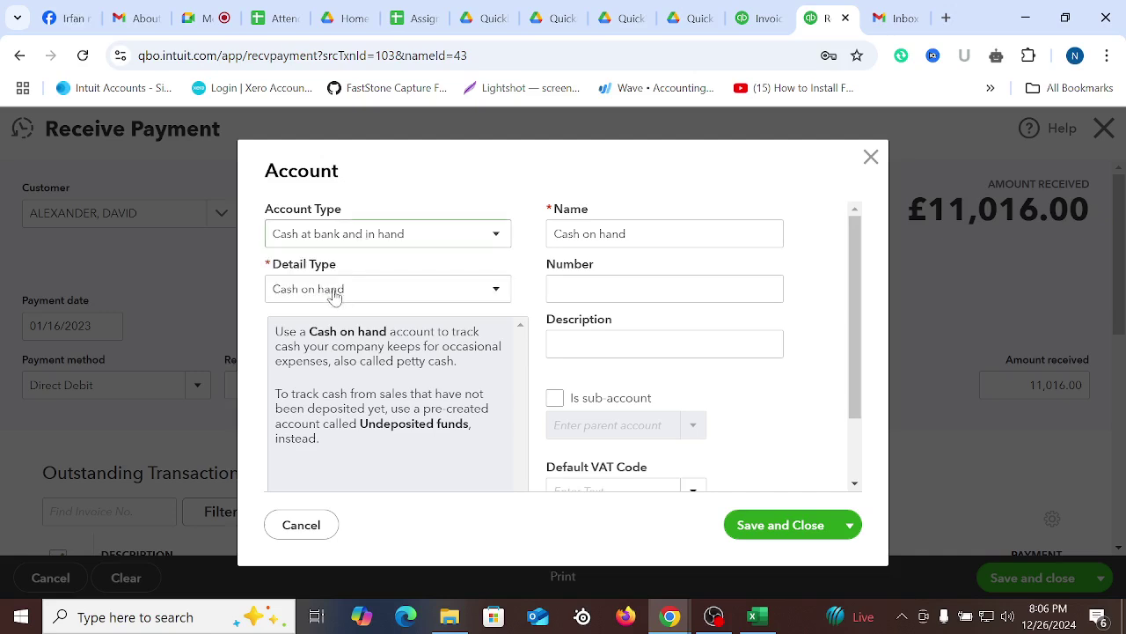
pyautogui.scroll(-3, 417, 356)
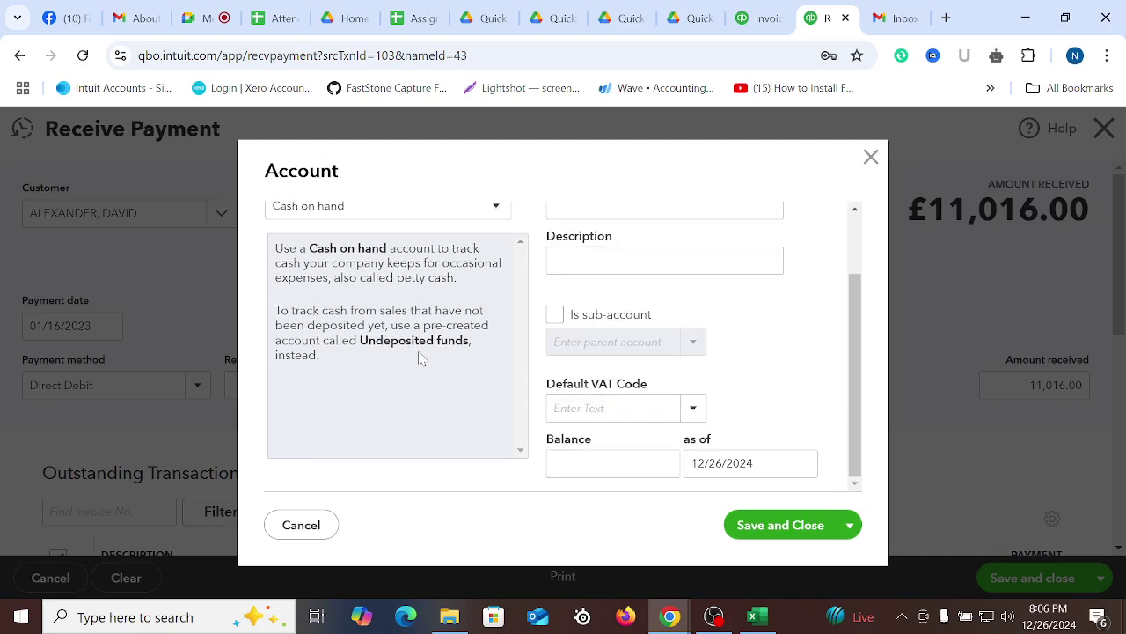
pyautogui.scroll(3, 414, 378)
pyautogui.click(327, 234)
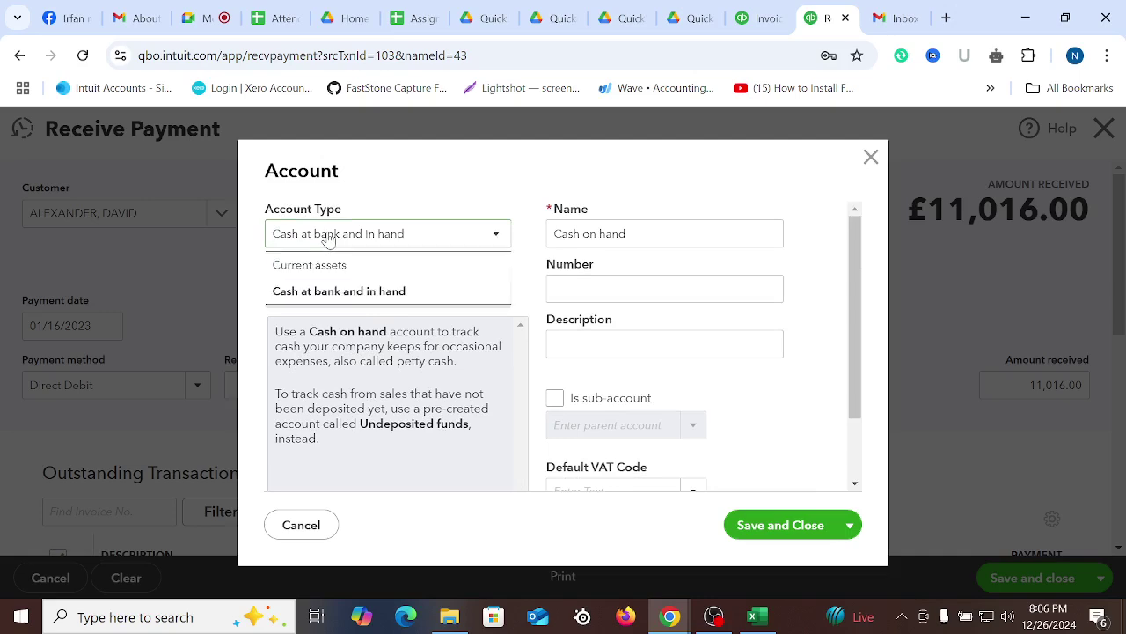
pyautogui.click(352, 294)
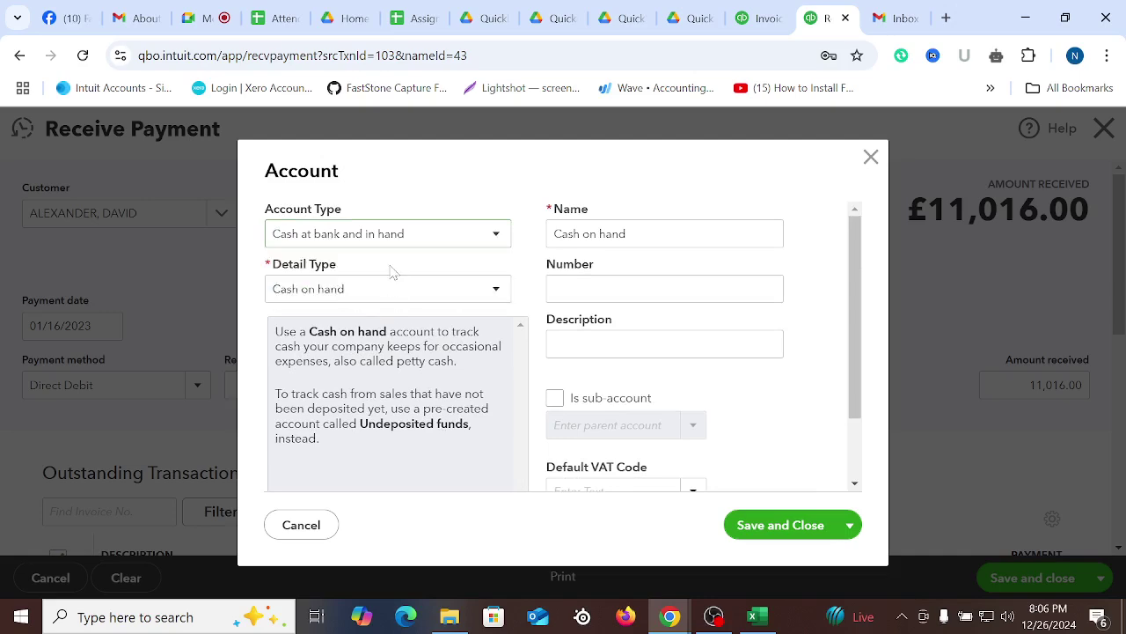
pyautogui.click(374, 297)
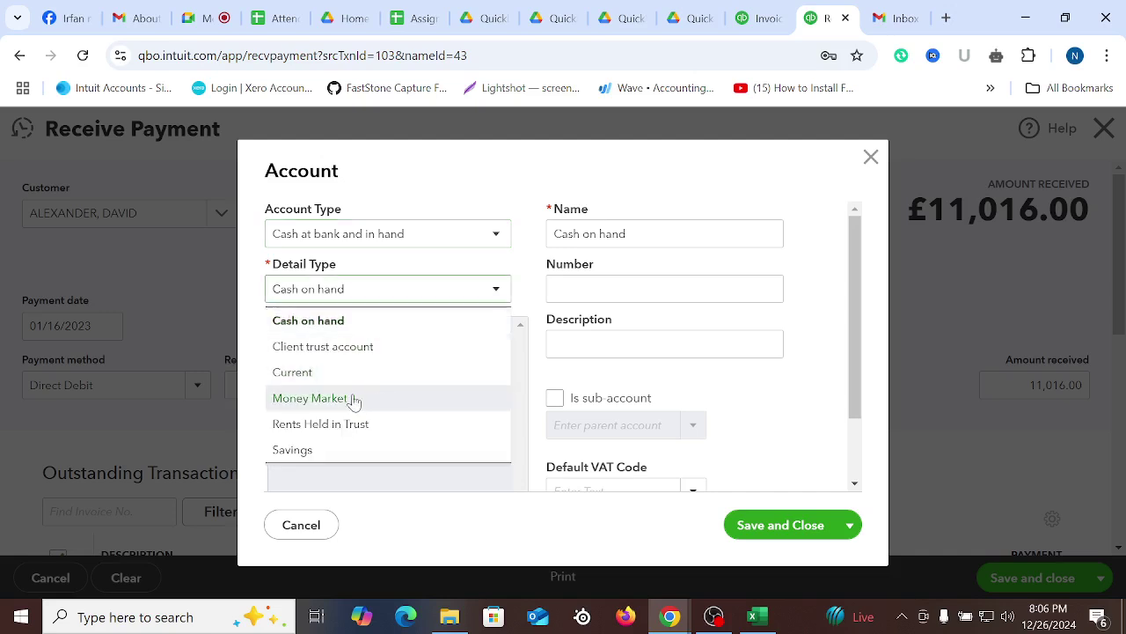
pyautogui.click(306, 374)
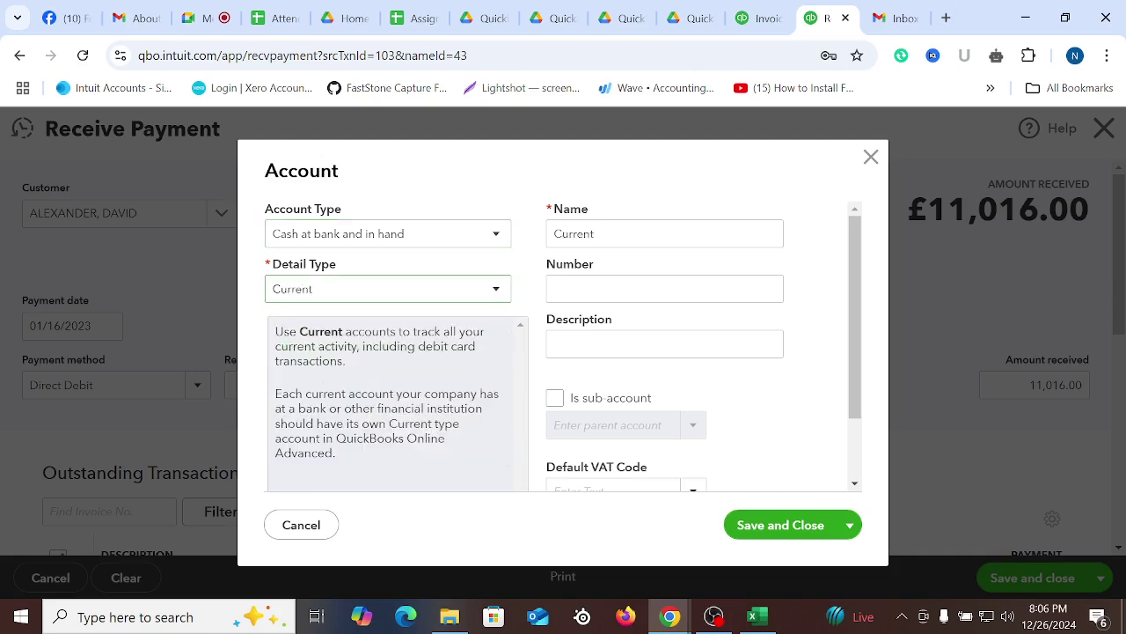
pyautogui.press('Tab')
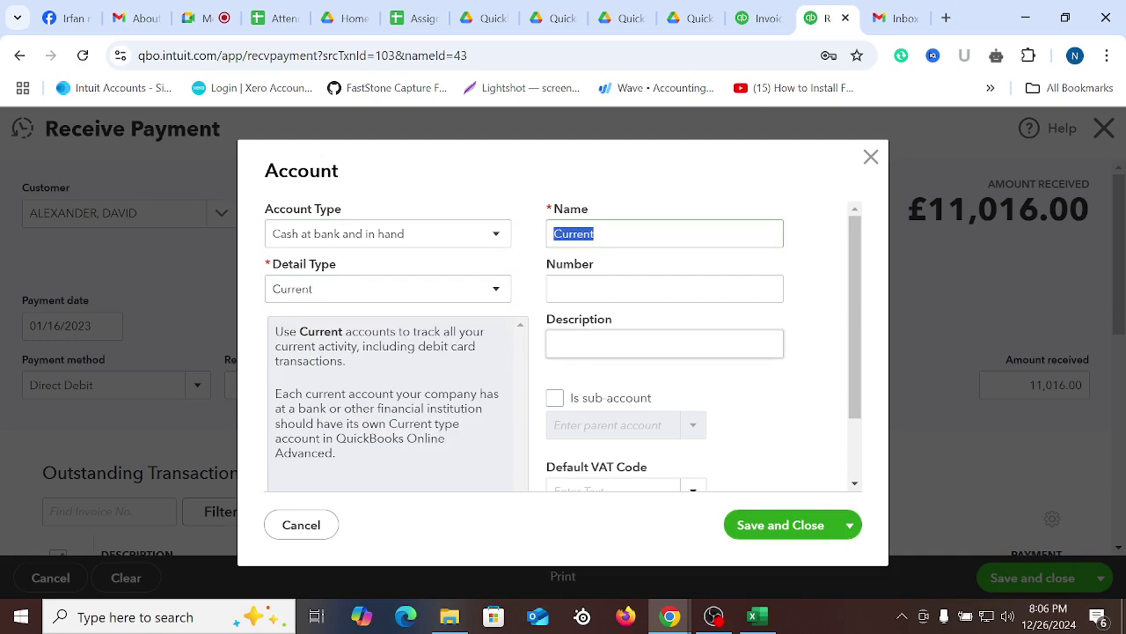
# Name it Bank of America with a 40,000.00 opening balance as of 01/01/2023 and save
pyautogui.write('Bank')
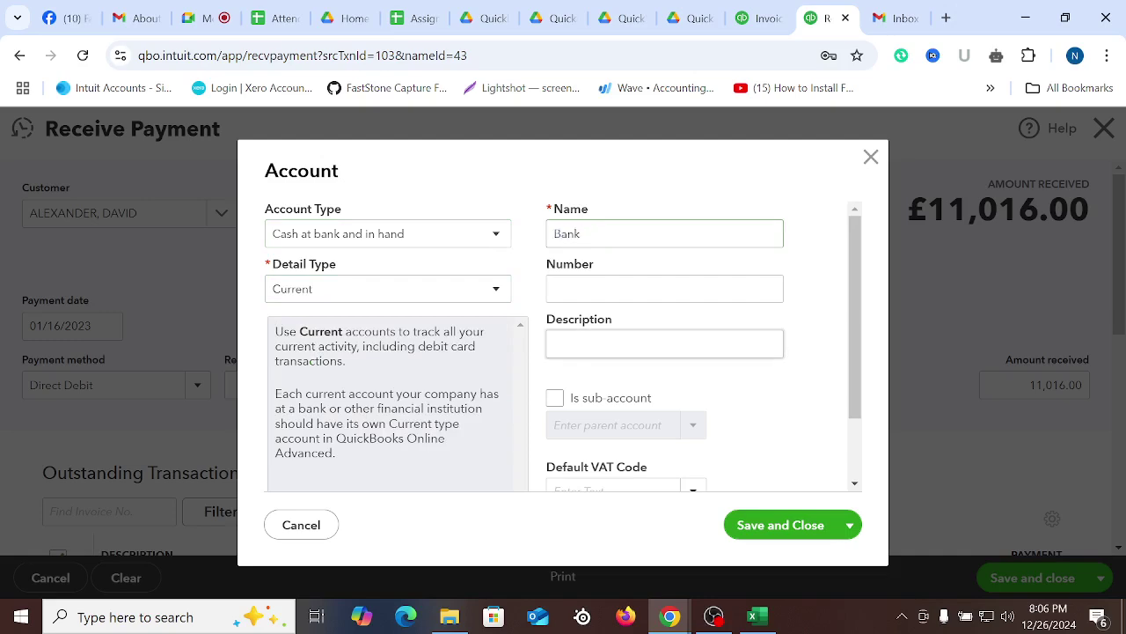
pyautogui.write(' of America')
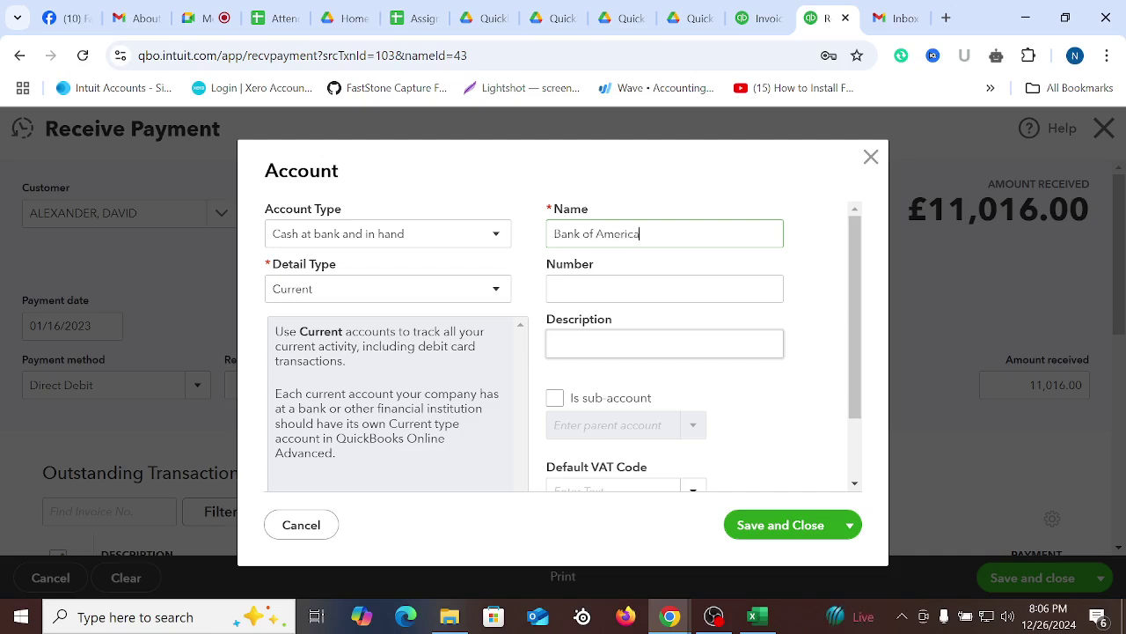
pyautogui.press('Tab')
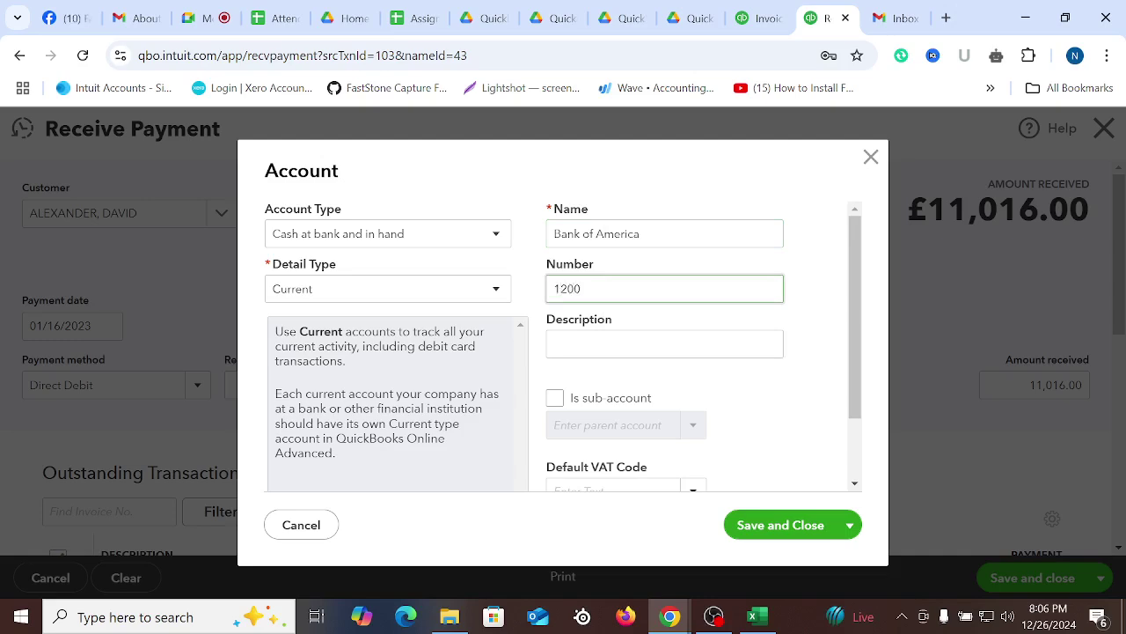
pyautogui.scroll(-1, 588, 422)
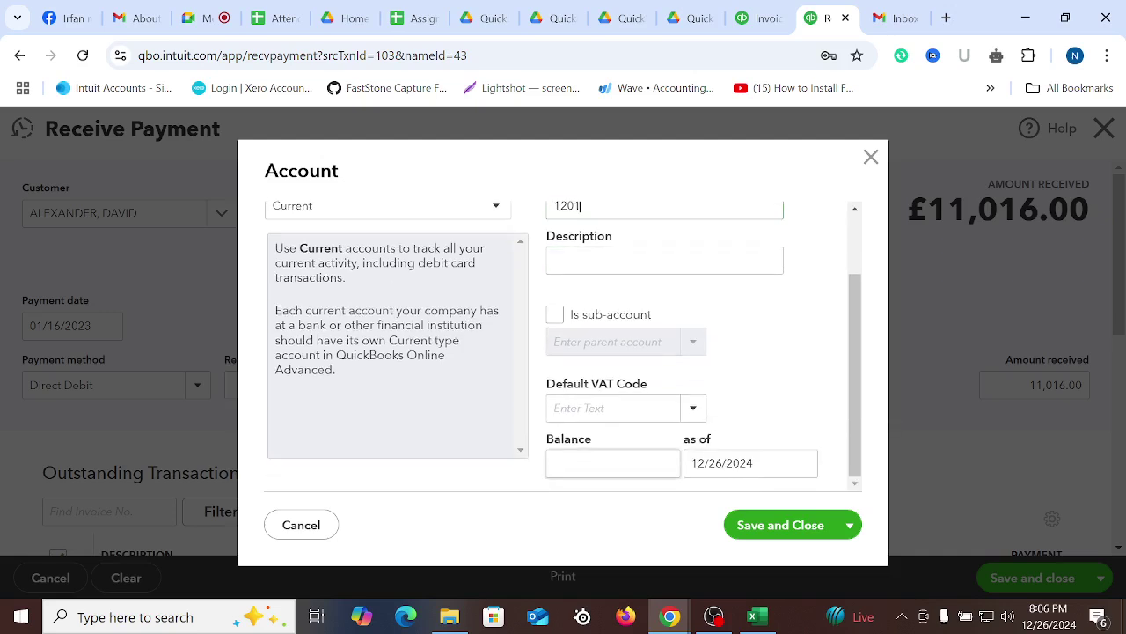
pyautogui.write('40000')
pyautogui.press('Tab')
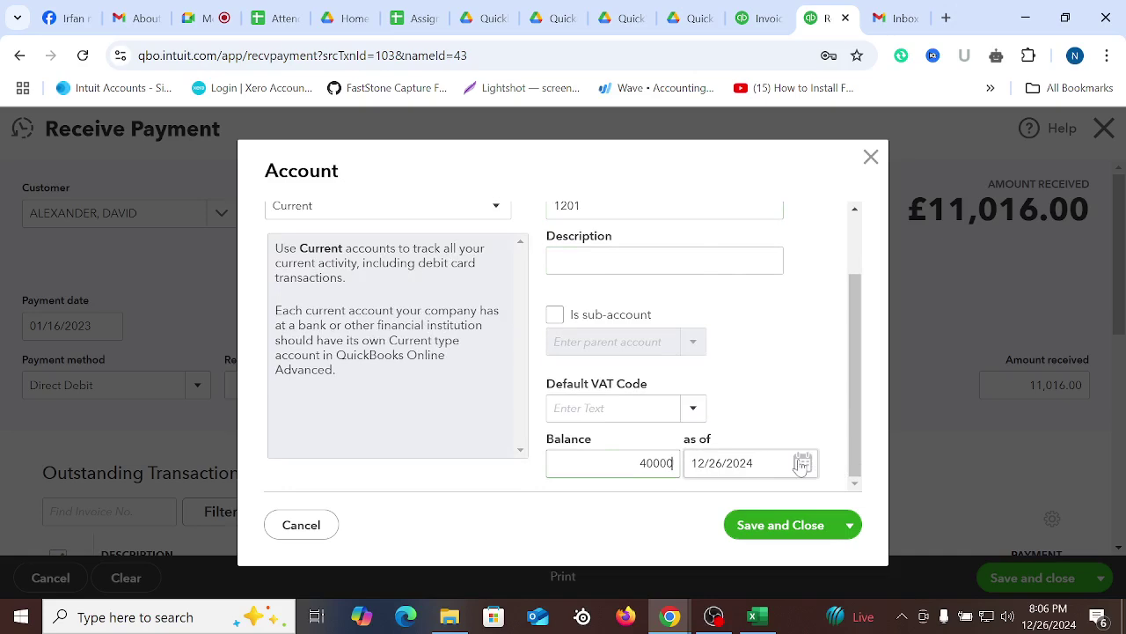
pyautogui.click(723, 430)
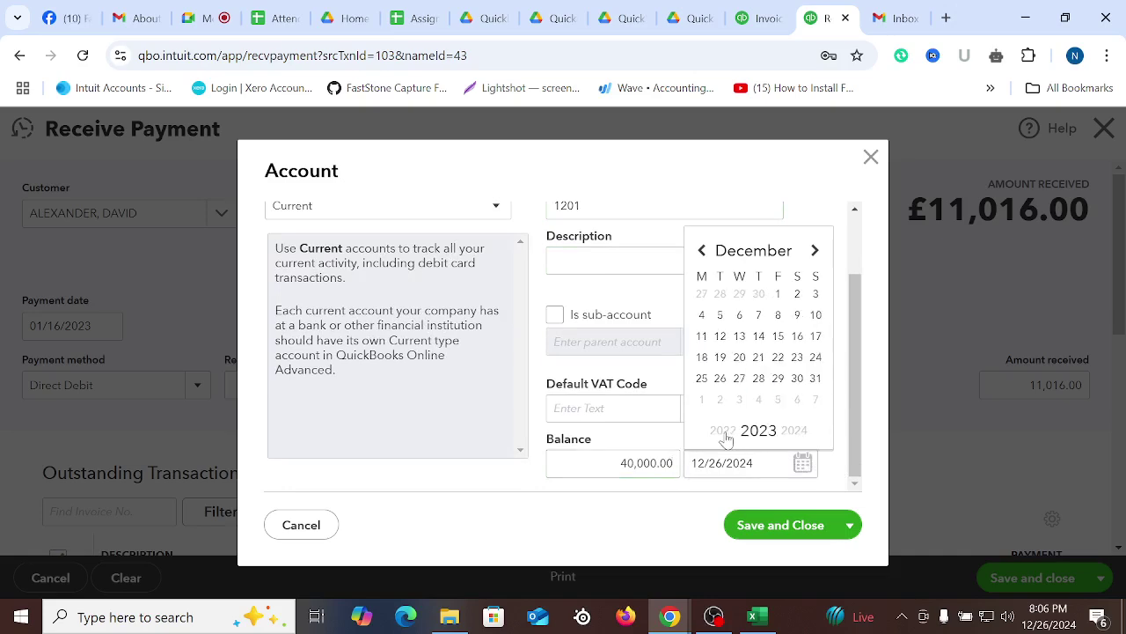
pyautogui.click(742, 260)
pyautogui.click(745, 275)
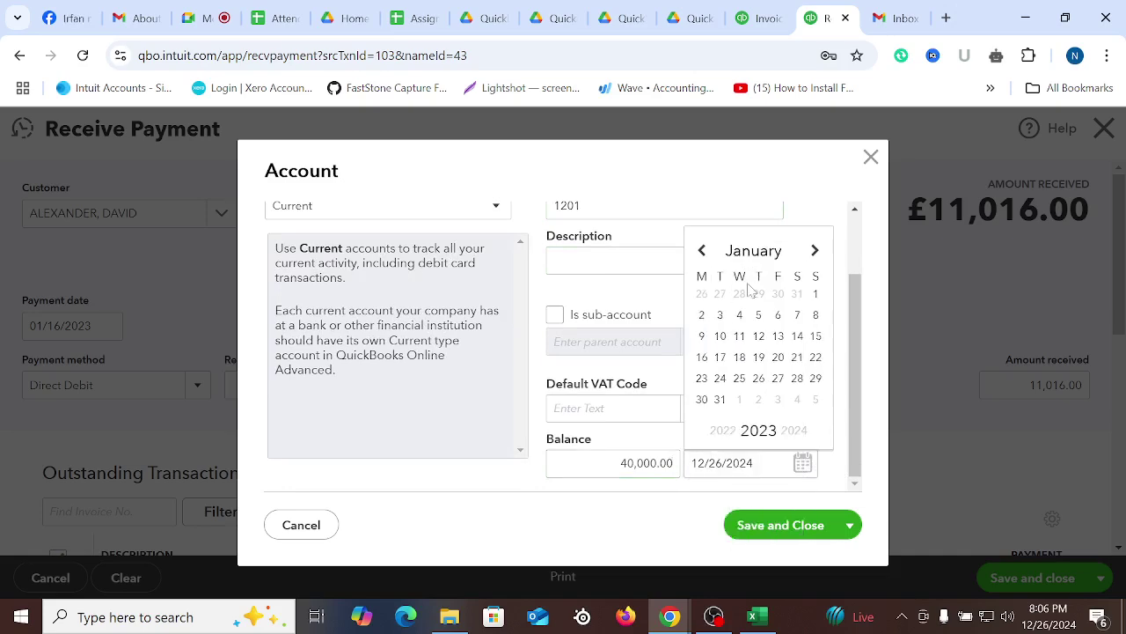
pyautogui.click(815, 297)
pyautogui.click(780, 526)
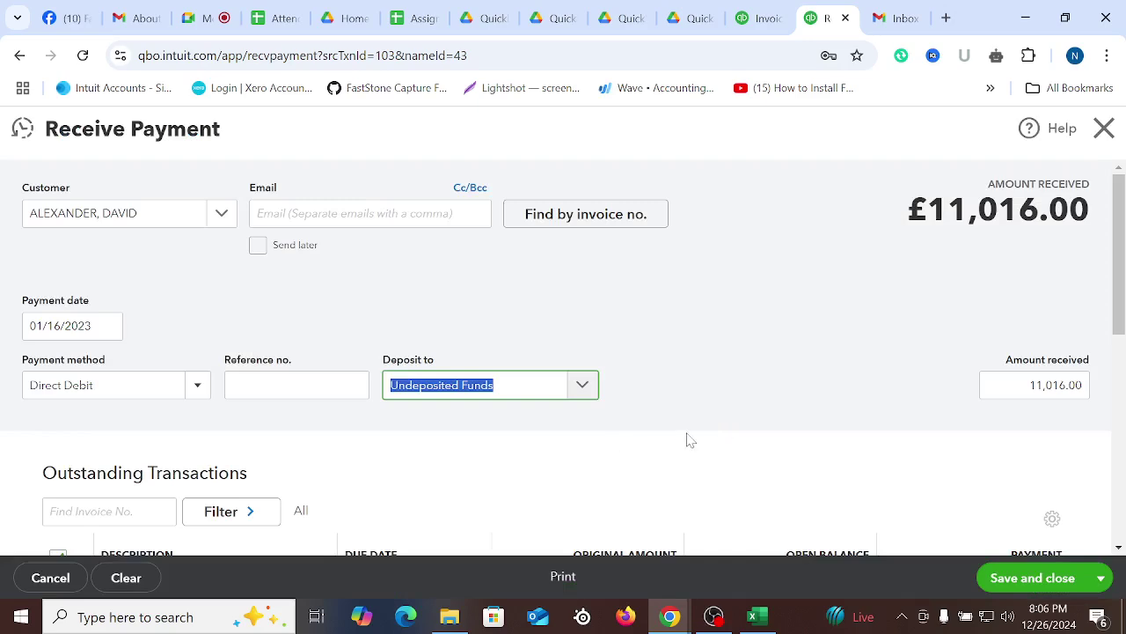
pyautogui.click(752, 333)
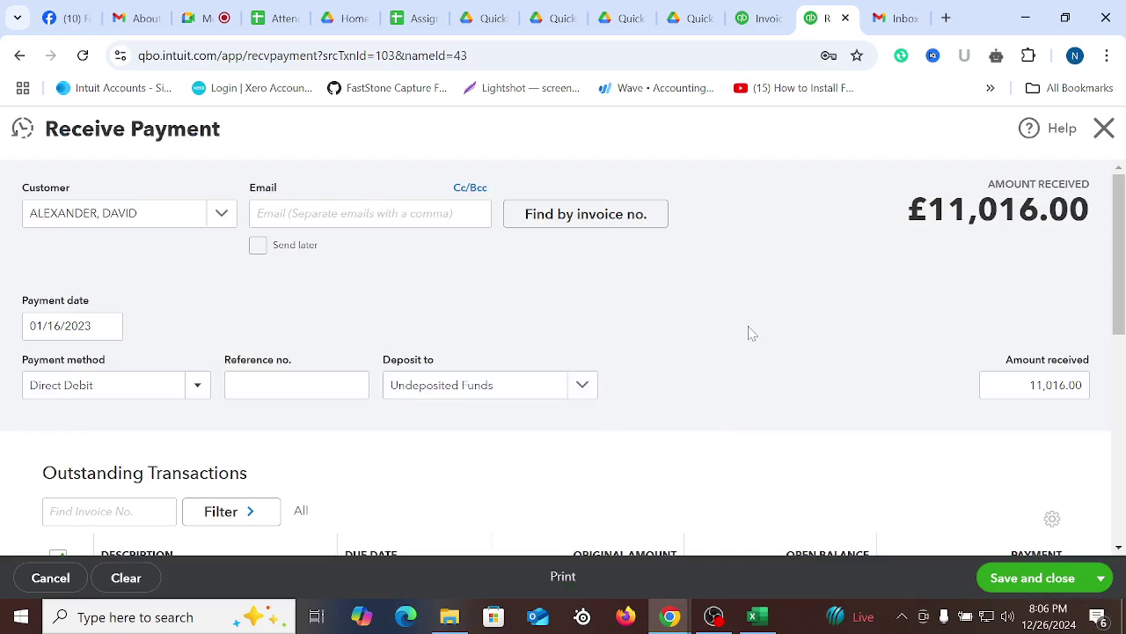
# Choose 1201 Bank of America as the Deposit to account
pyautogui.click(581, 384)
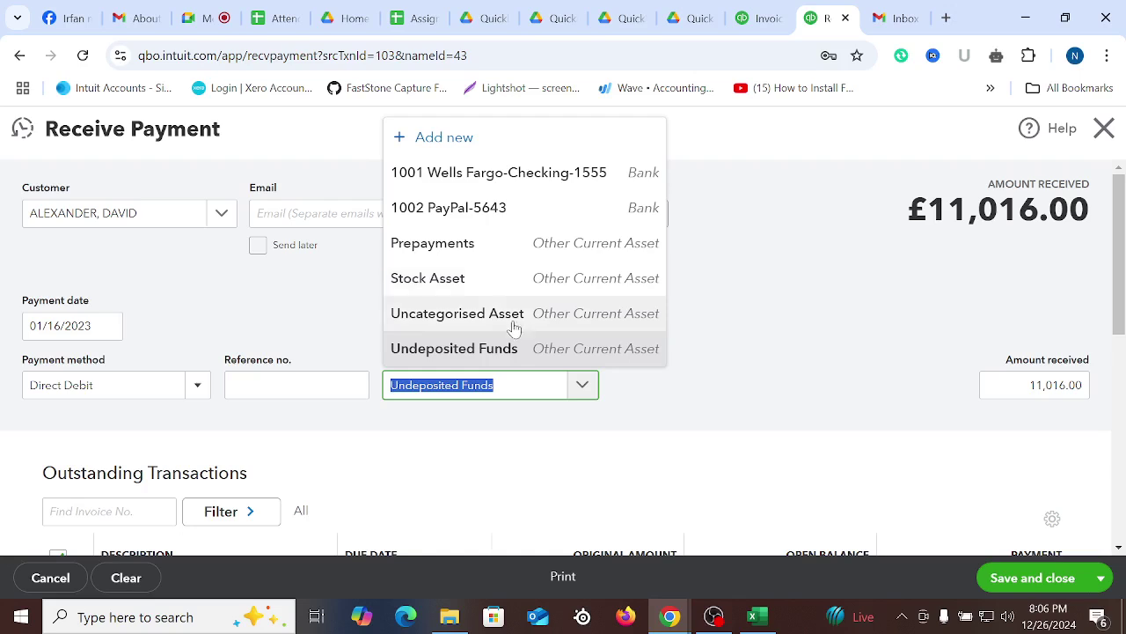
pyautogui.write('banjk')
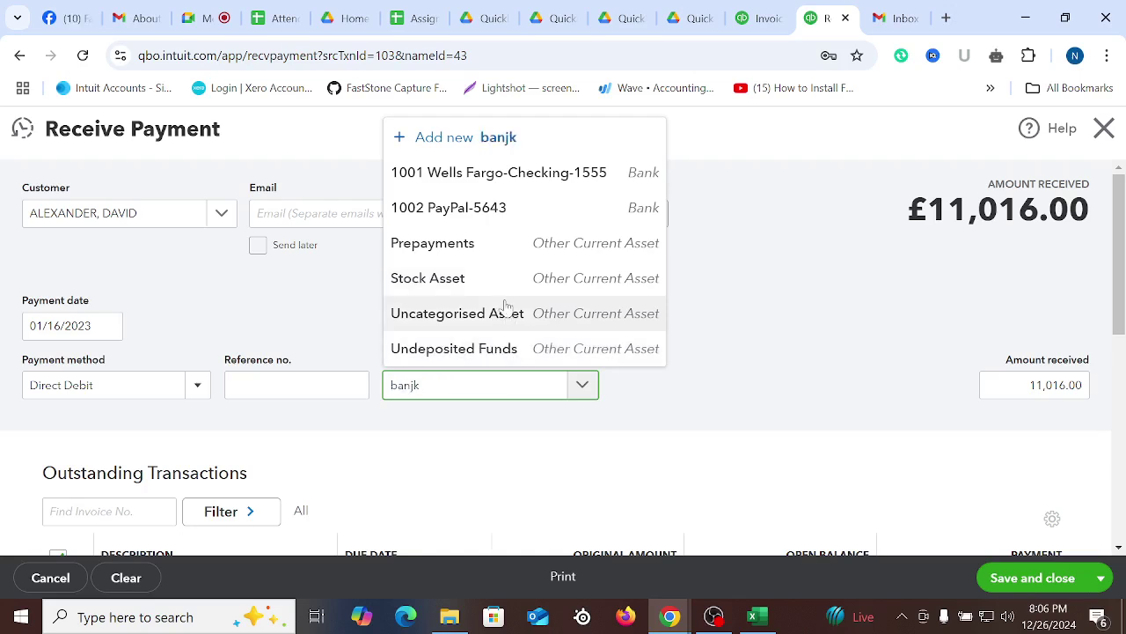
pyautogui.click(456, 396)
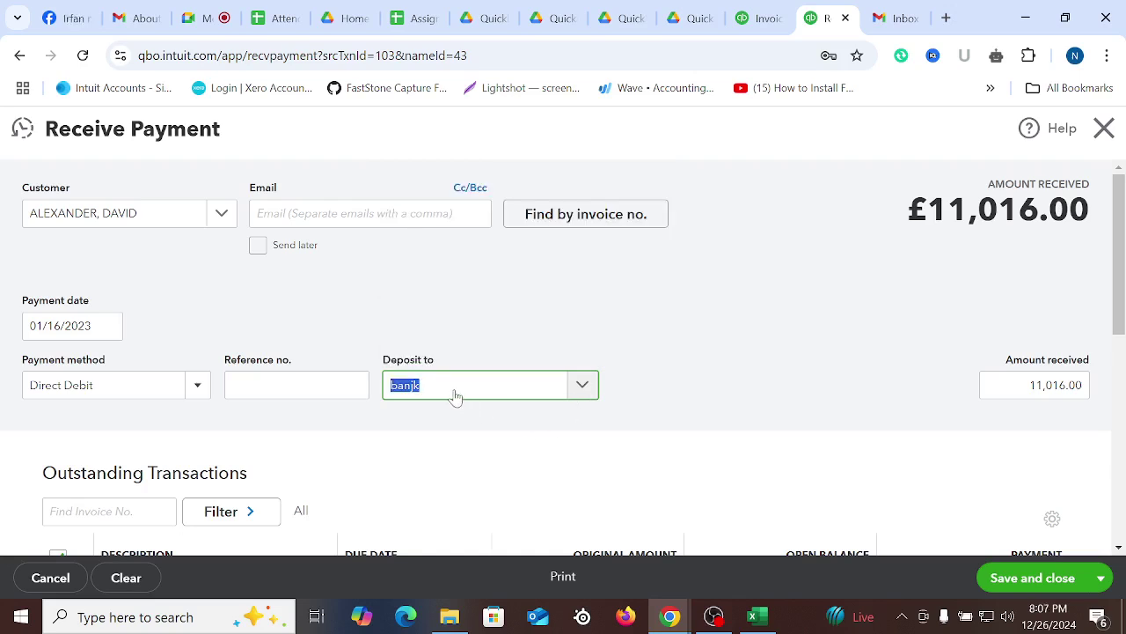
pyautogui.press('BackSpace')
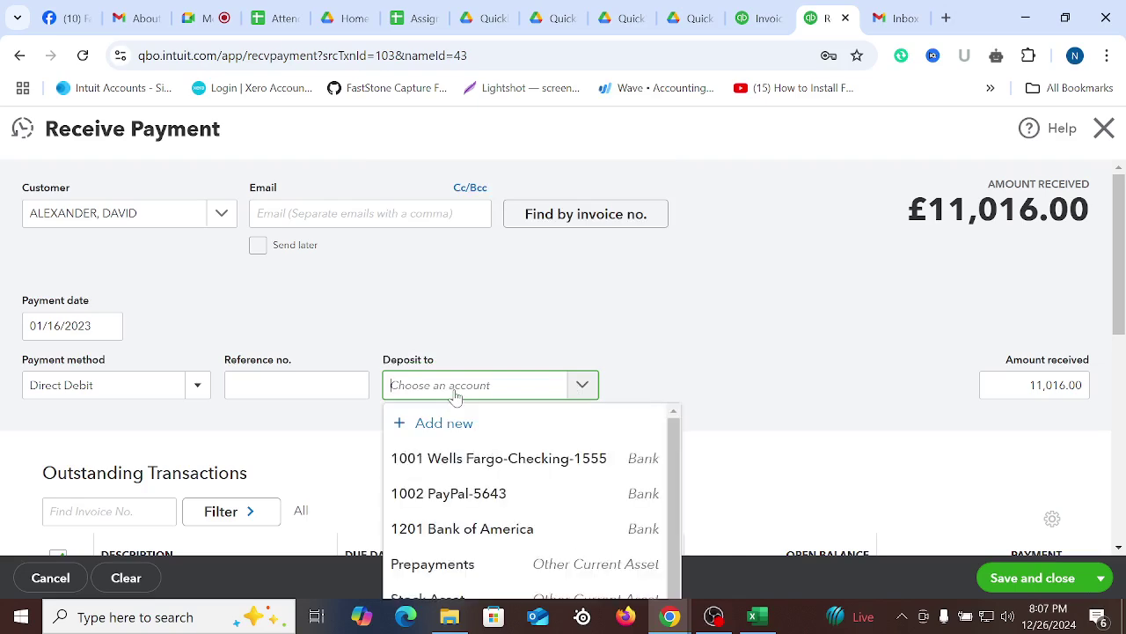
pyautogui.click(475, 529)
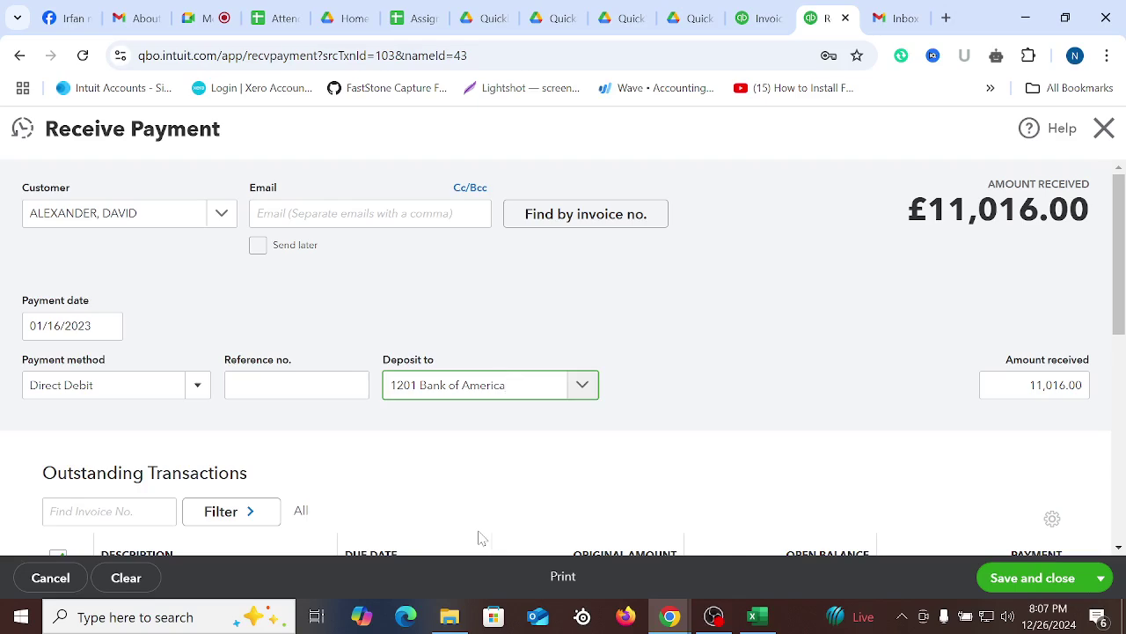
pyautogui.click(774, 290)
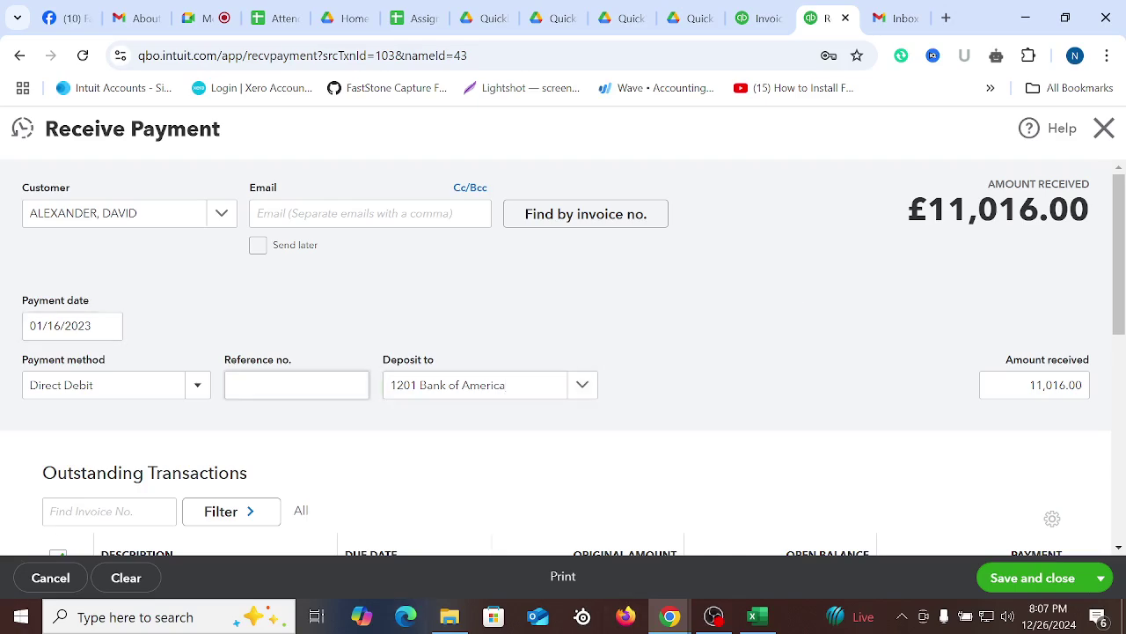
pyautogui.scroll(-1, 264, 379)
pyautogui.scroll(-3, 408, 375)
pyautogui.scroll(3, 915, 354)
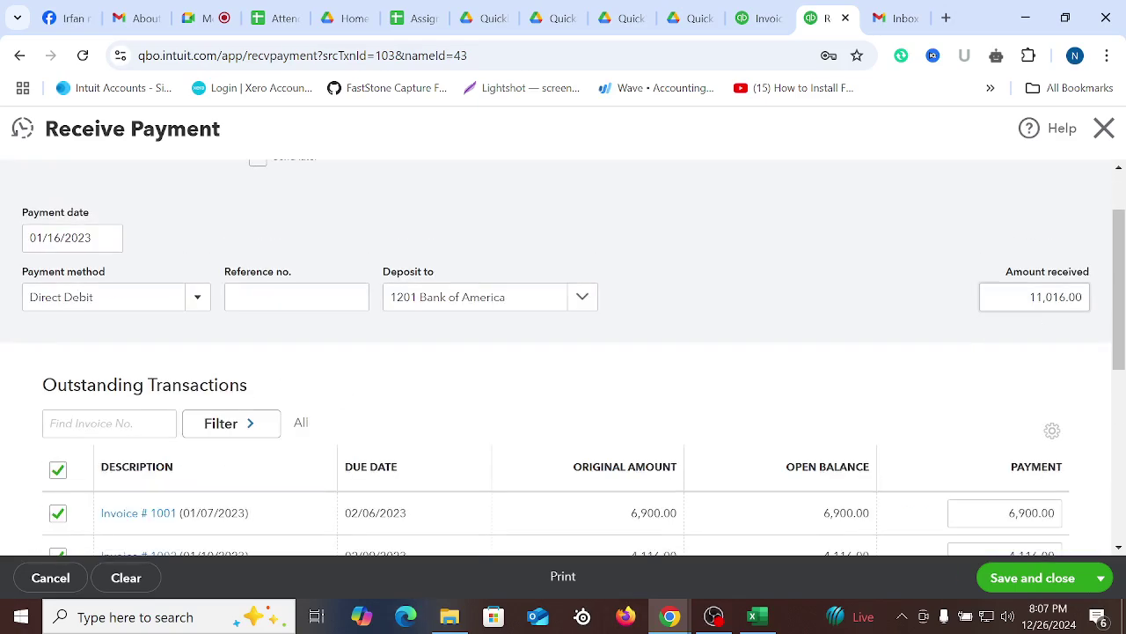
# Enter 1,338.04 as the amount received for invoice 1001 and confirm it against the Excel workbook
pyautogui.click(1052, 299)
pyautogui.write('1338.04')
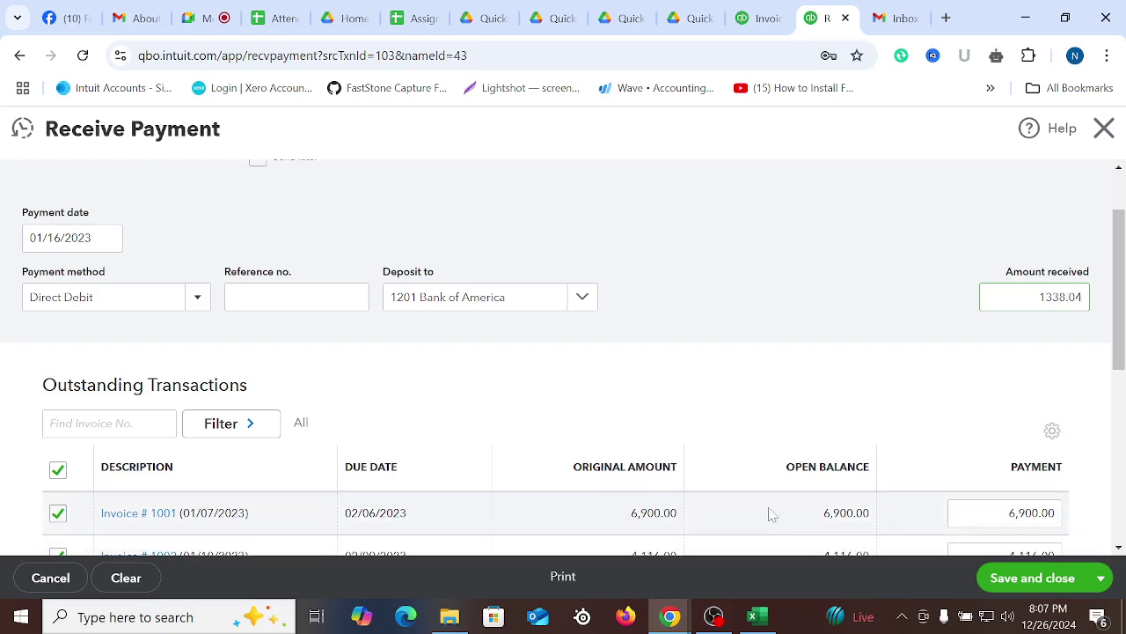
pyautogui.click(817, 323)
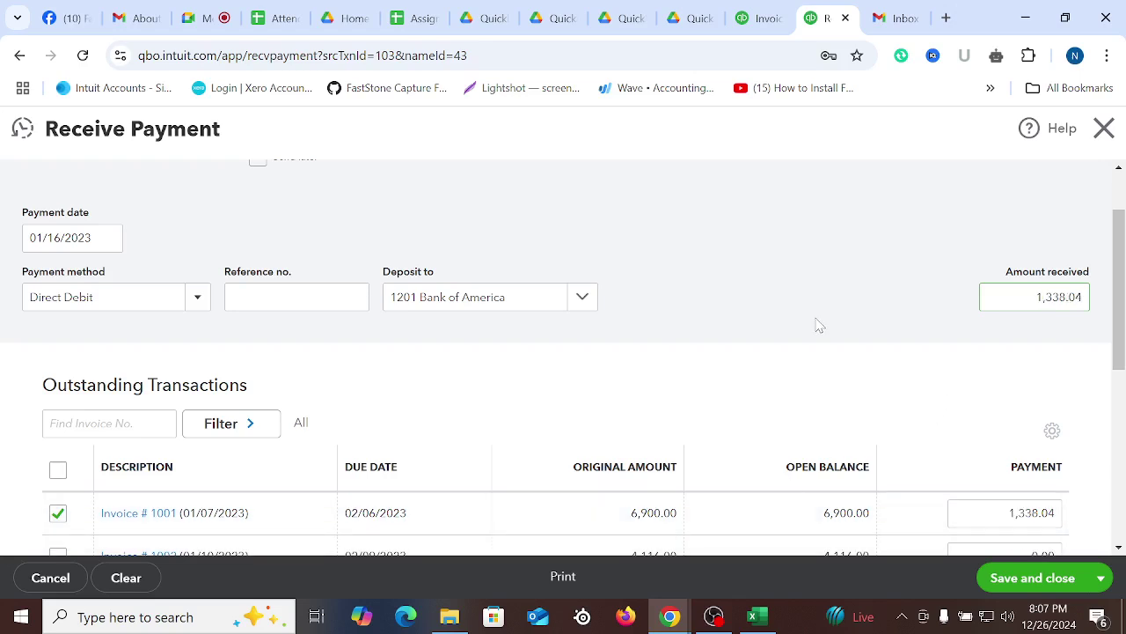
pyautogui.scroll(-2, 775, 392)
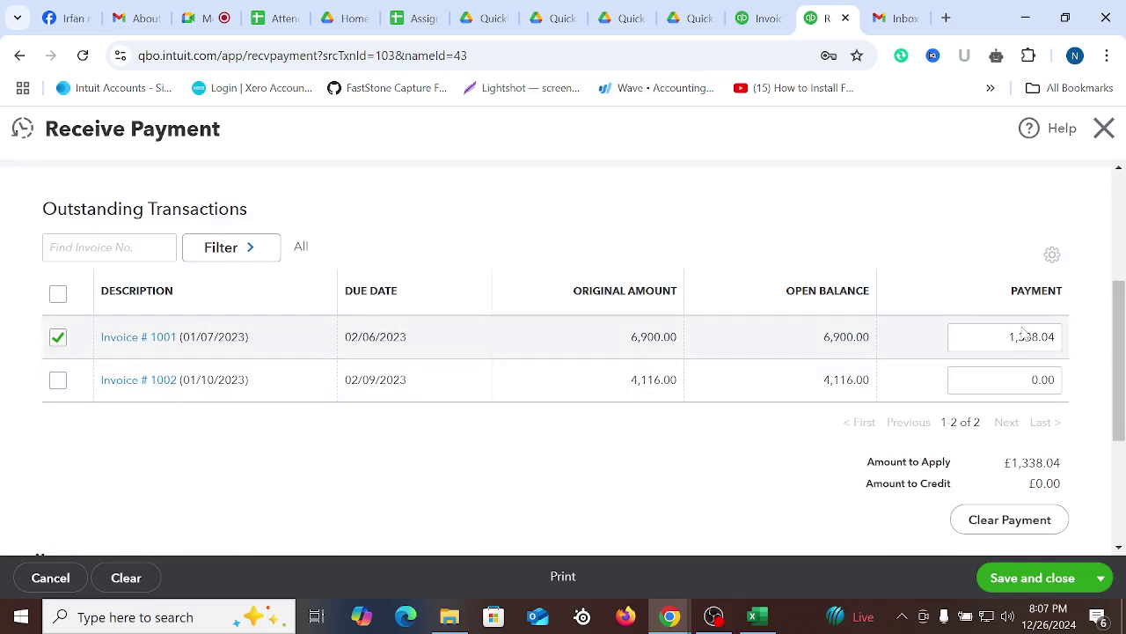
pyautogui.click(757, 617)
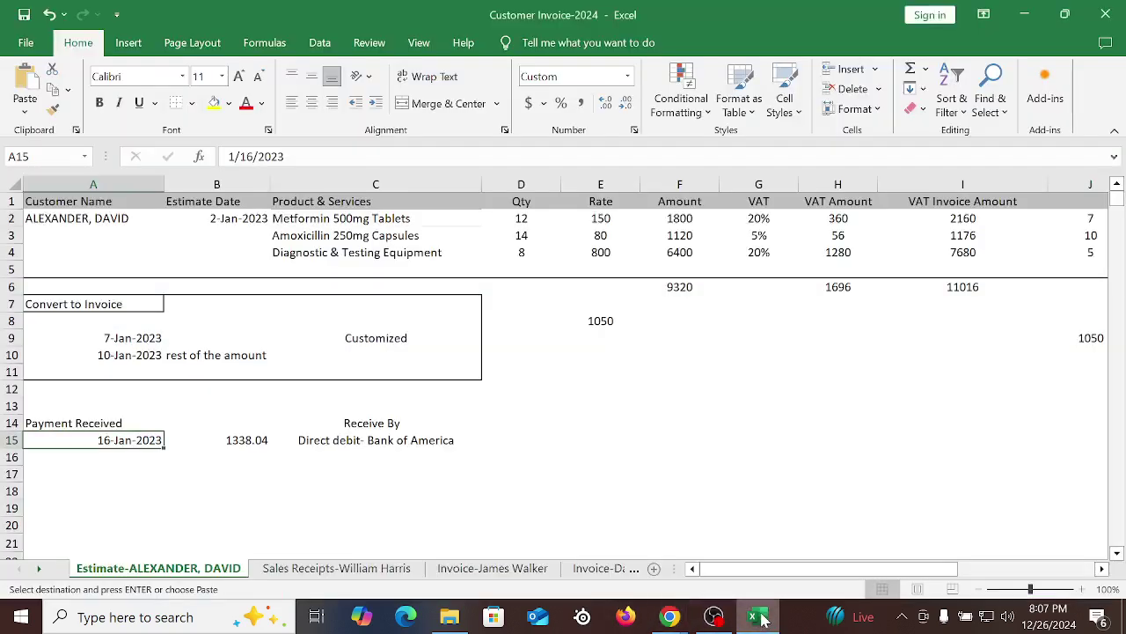
pyautogui.click(762, 619)
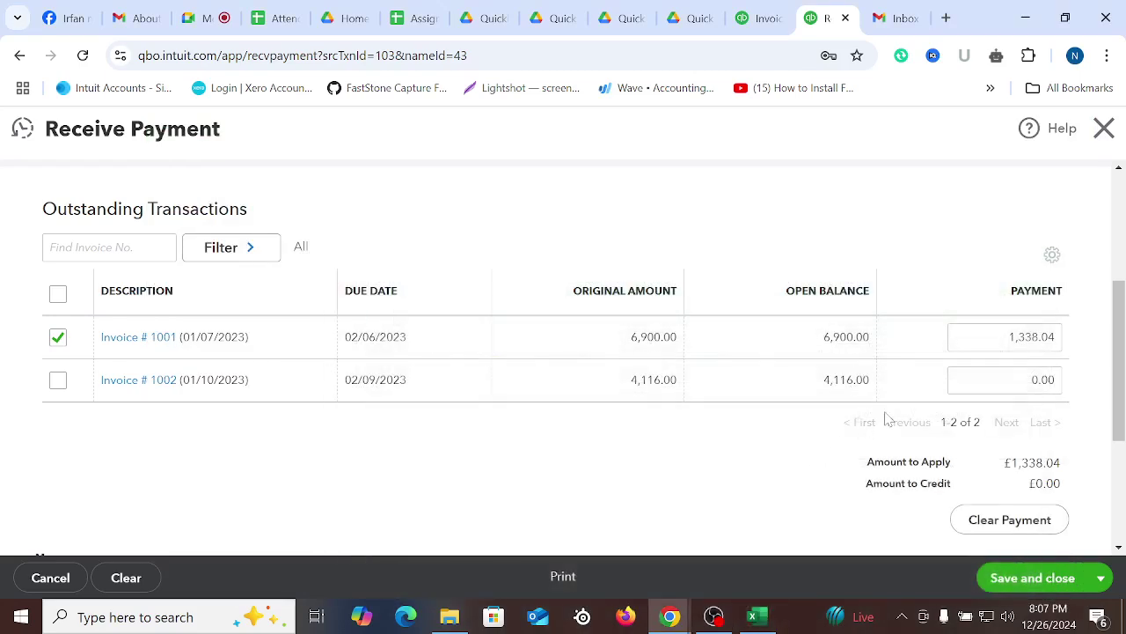
pyautogui.scroll(2, 959, 308)
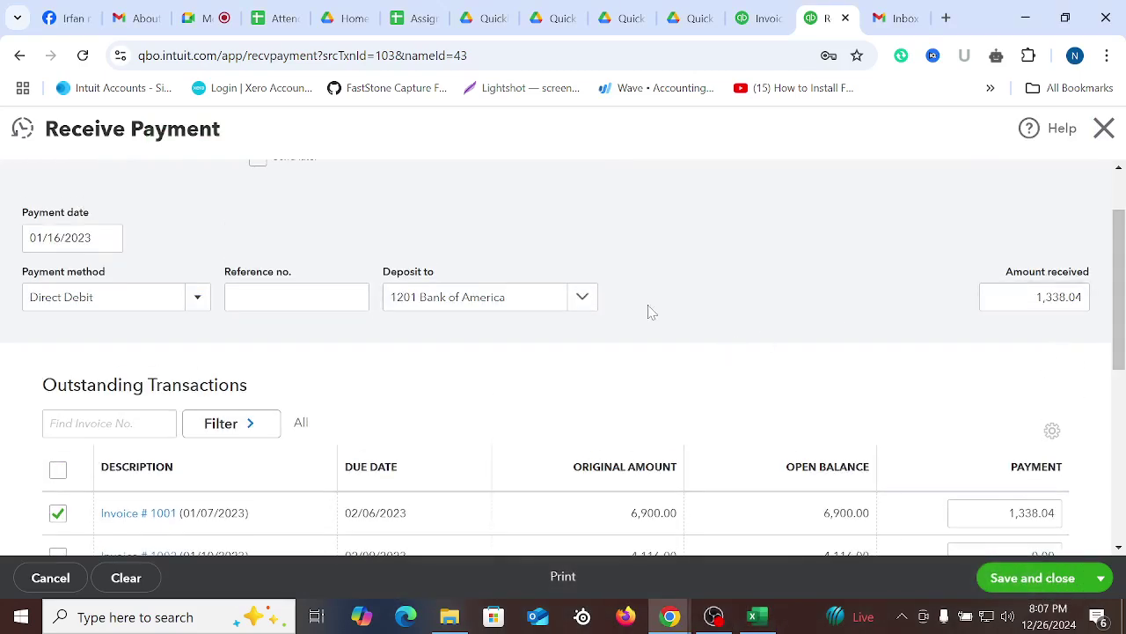
pyautogui.scroll(-1, 651, 312)
pyautogui.scroll(2, 678, 413)
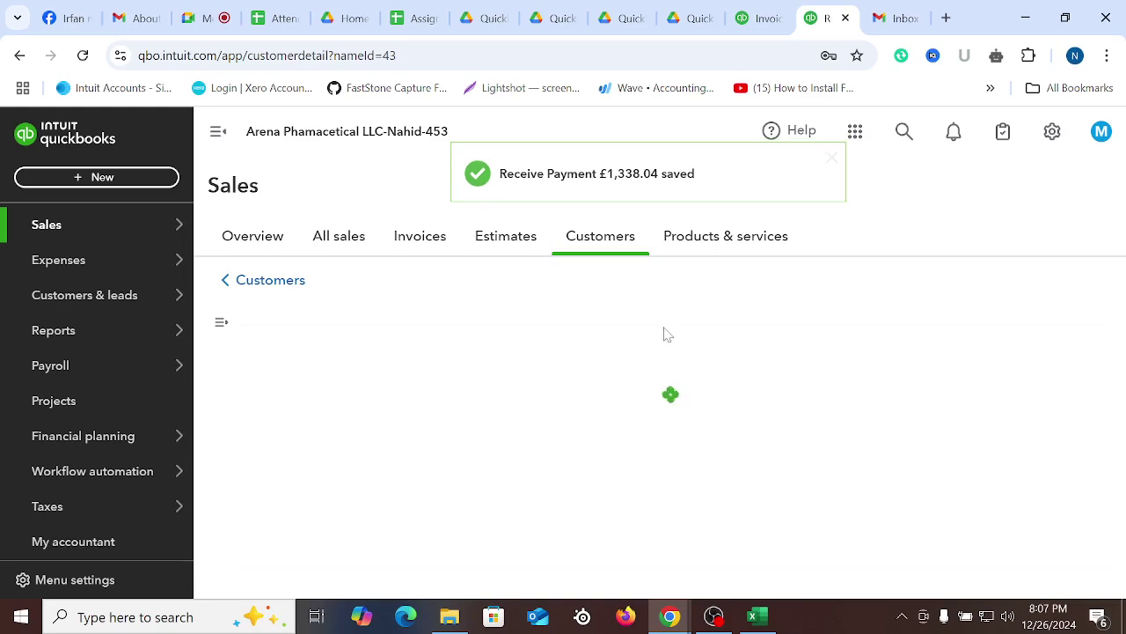
# Check the Direct debit – Bank of America note and the 2,407.68 payments total in G13, then return to QuickBooks
pyautogui.click(759, 616)
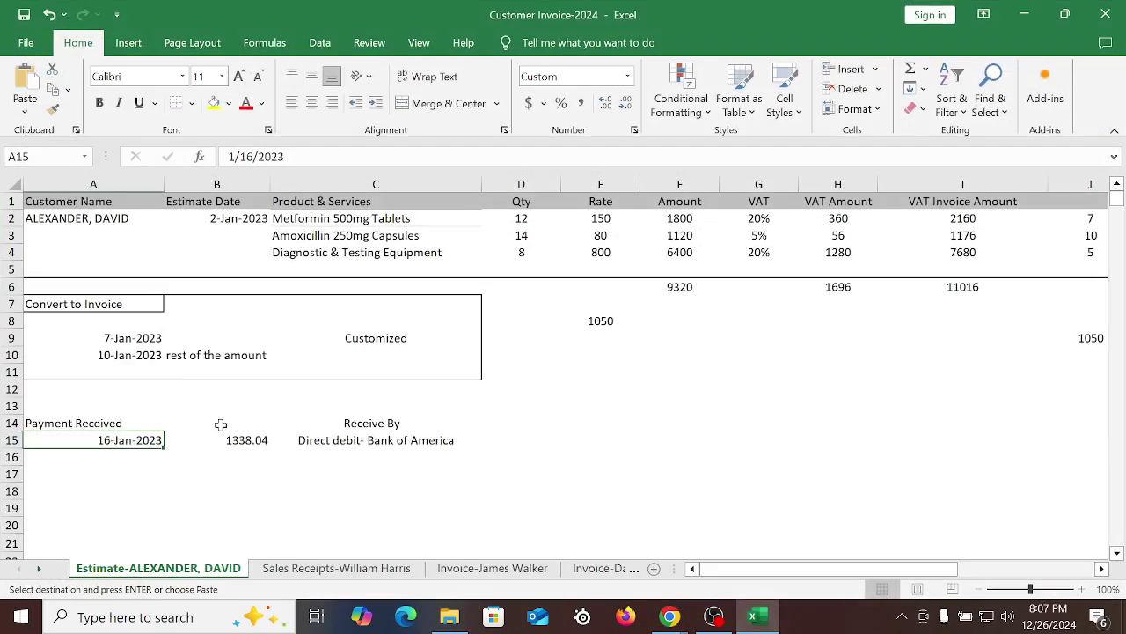
pyautogui.click(379, 442)
pyautogui.scroll(-4, 417, 428)
pyautogui.scroll(4, 437, 419)
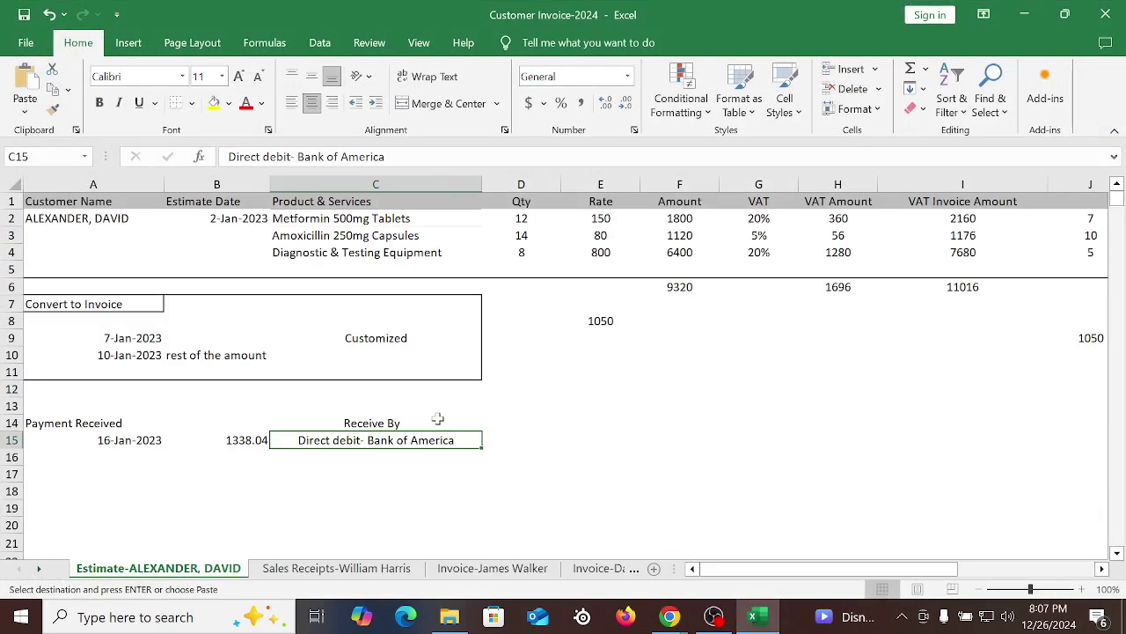
pyautogui.click(352, 567)
pyautogui.click(488, 568)
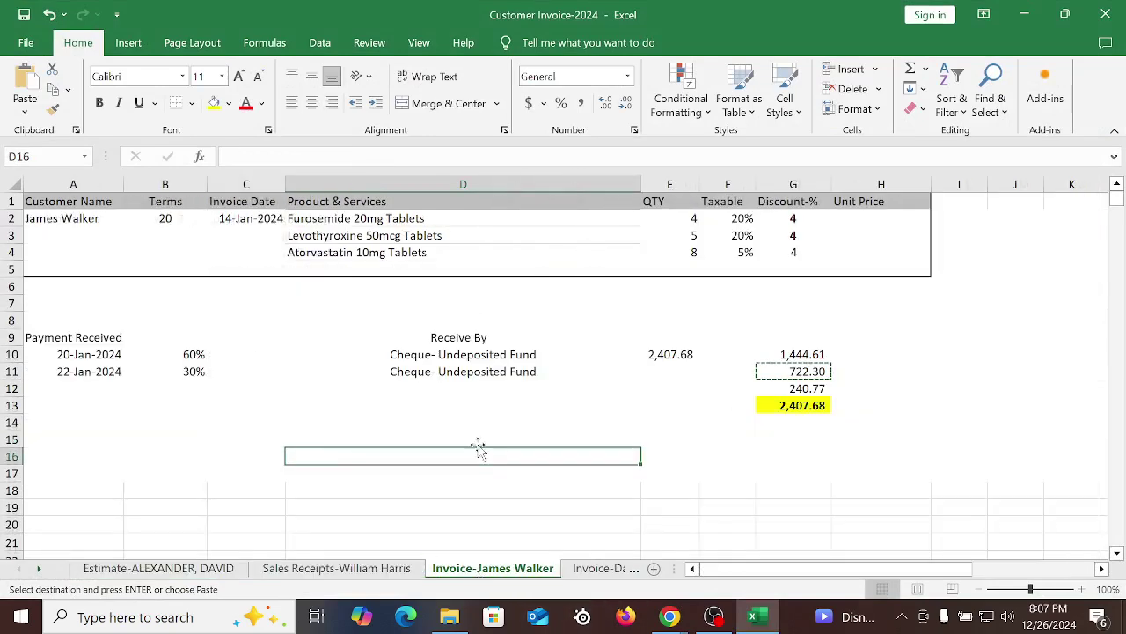
pyautogui.click(787, 406)
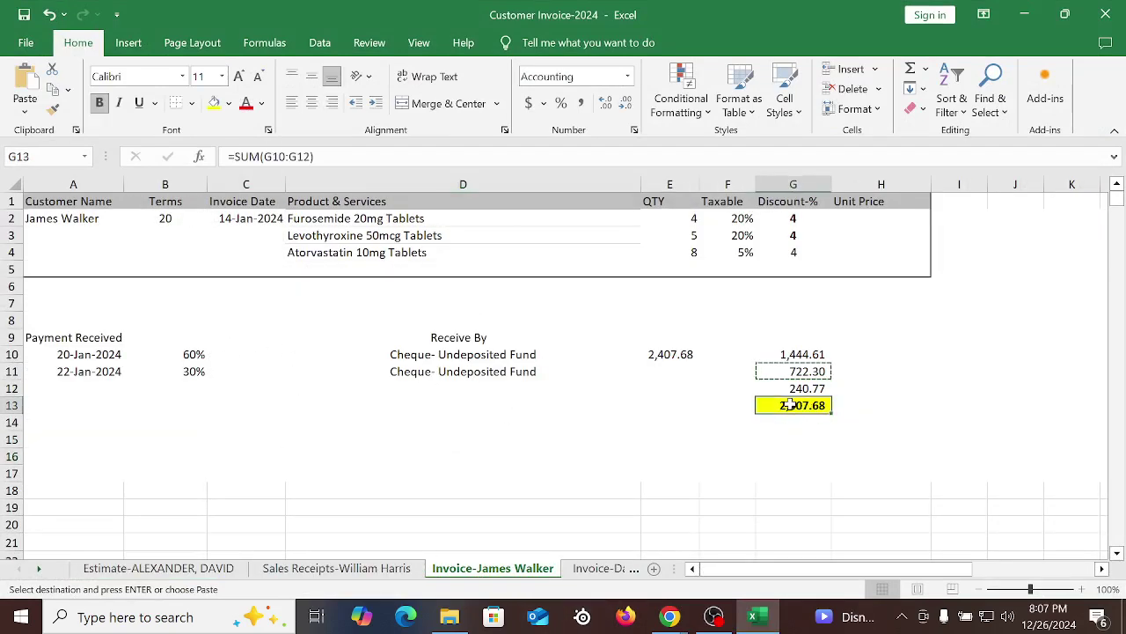
pyautogui.click(791, 388)
pyautogui.moveTo(670, 616)
pyautogui.click(572, 528)
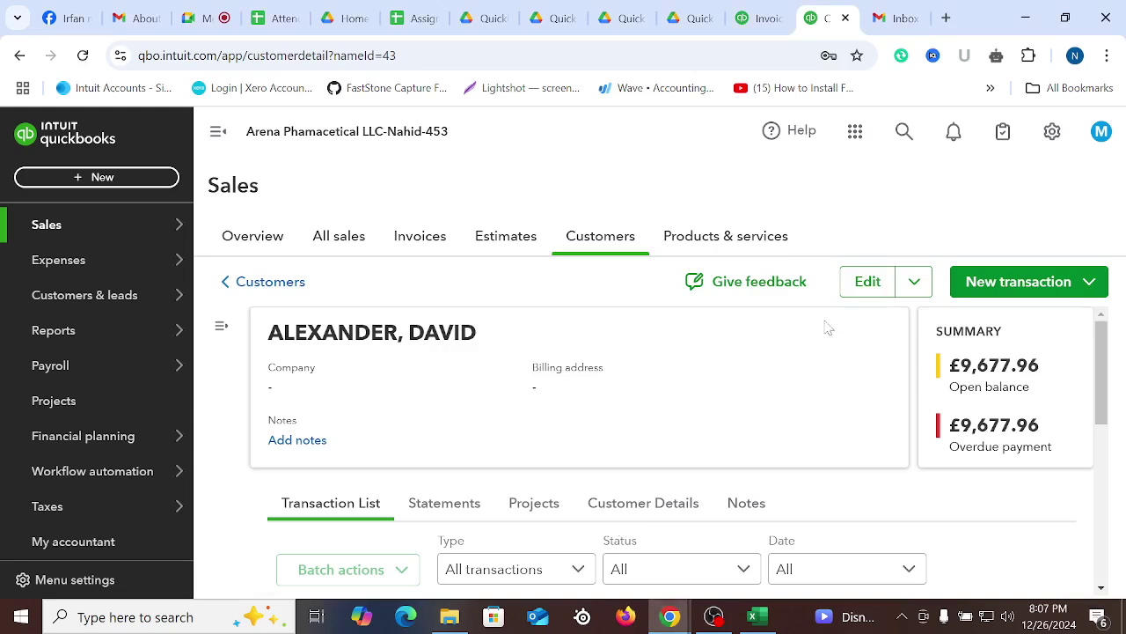
pyautogui.click(761, 17)
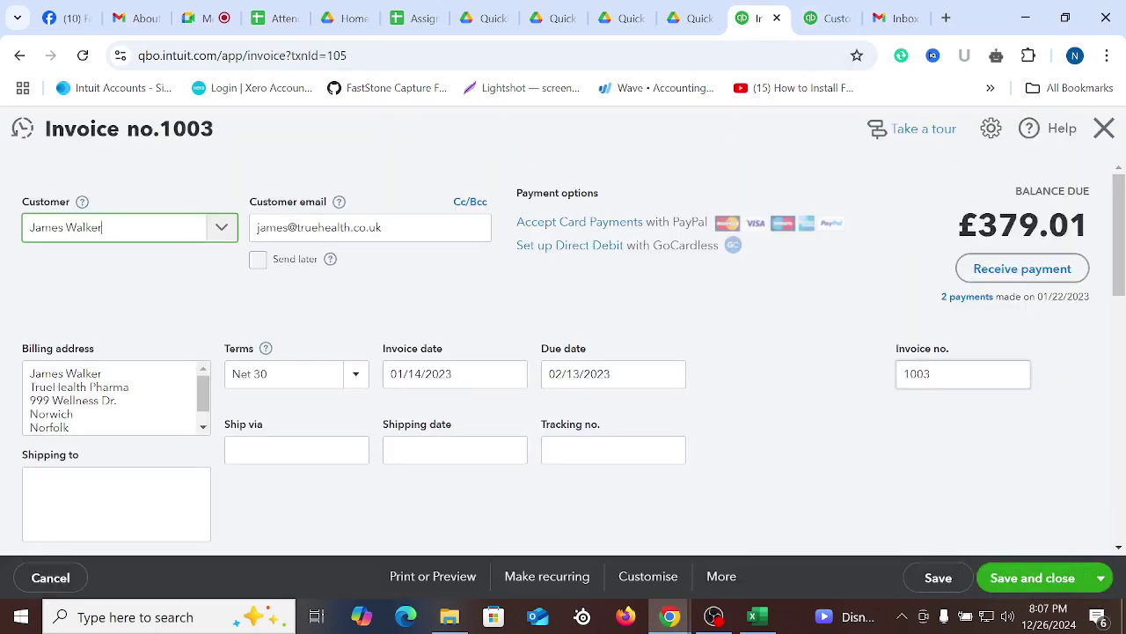
pyautogui.scroll(-10, 910, 473)
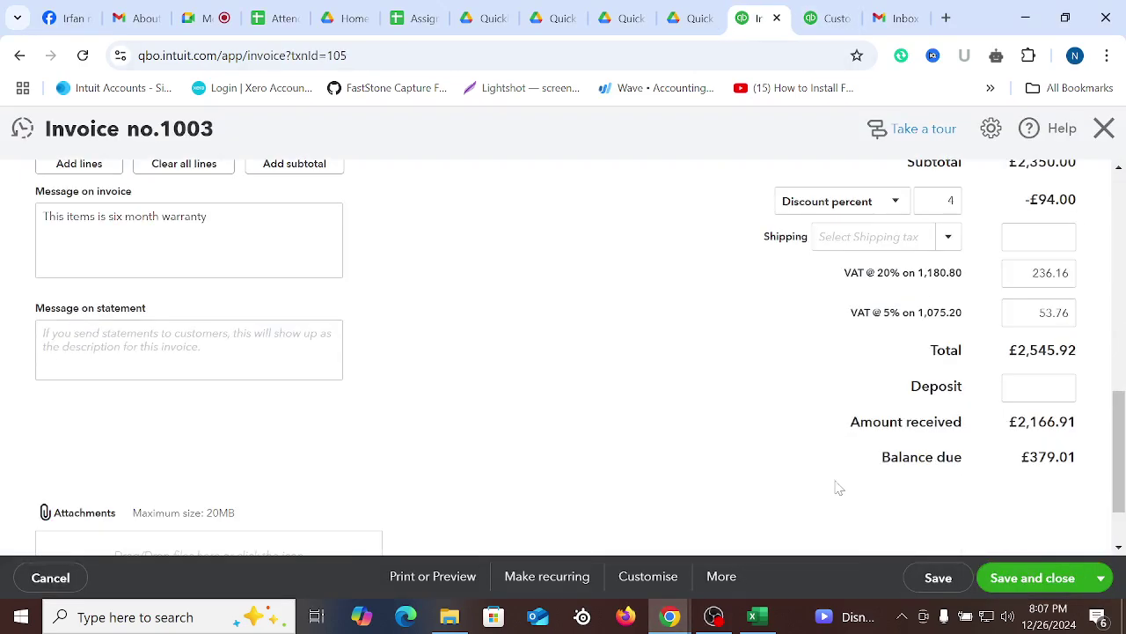
pyautogui.scroll(10, 840, 484)
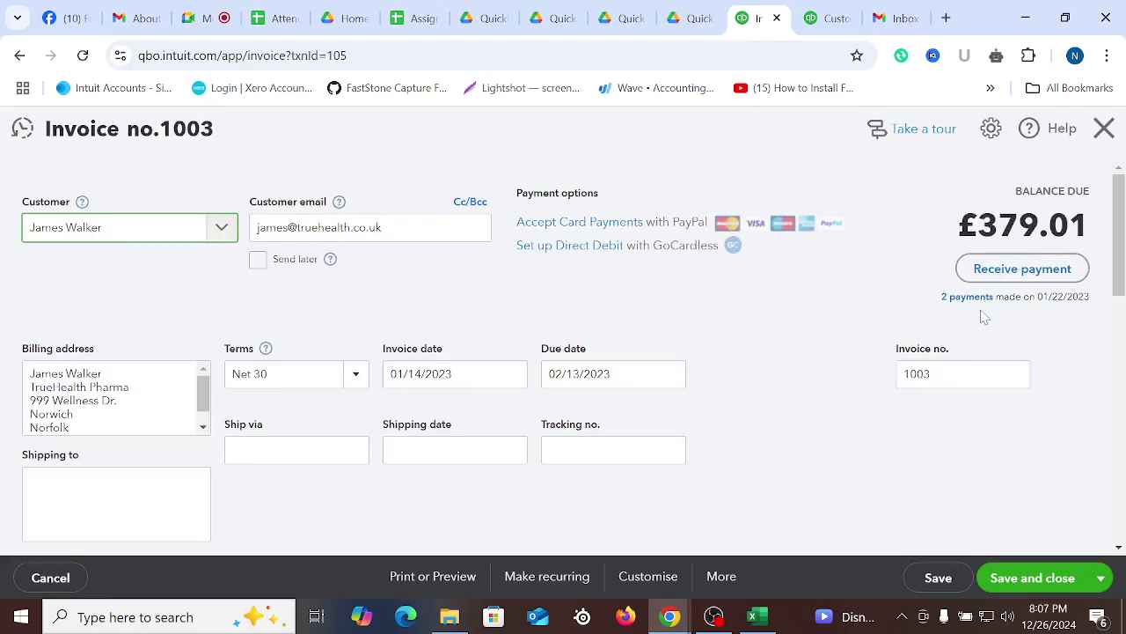
pyautogui.click(1021, 268)
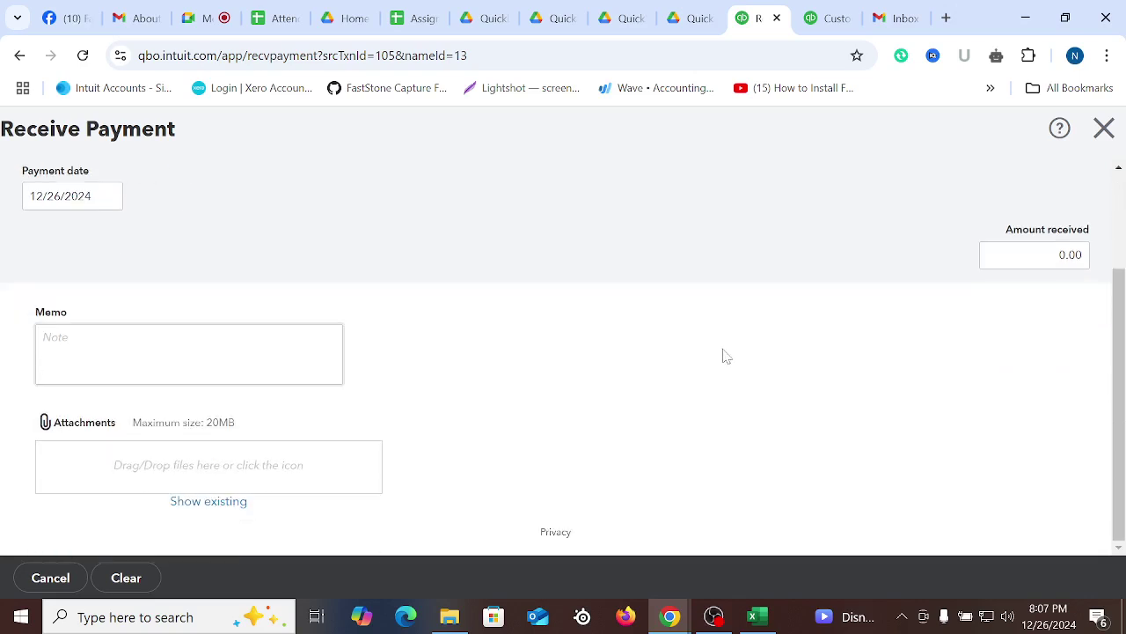
pyautogui.click(1104, 128)
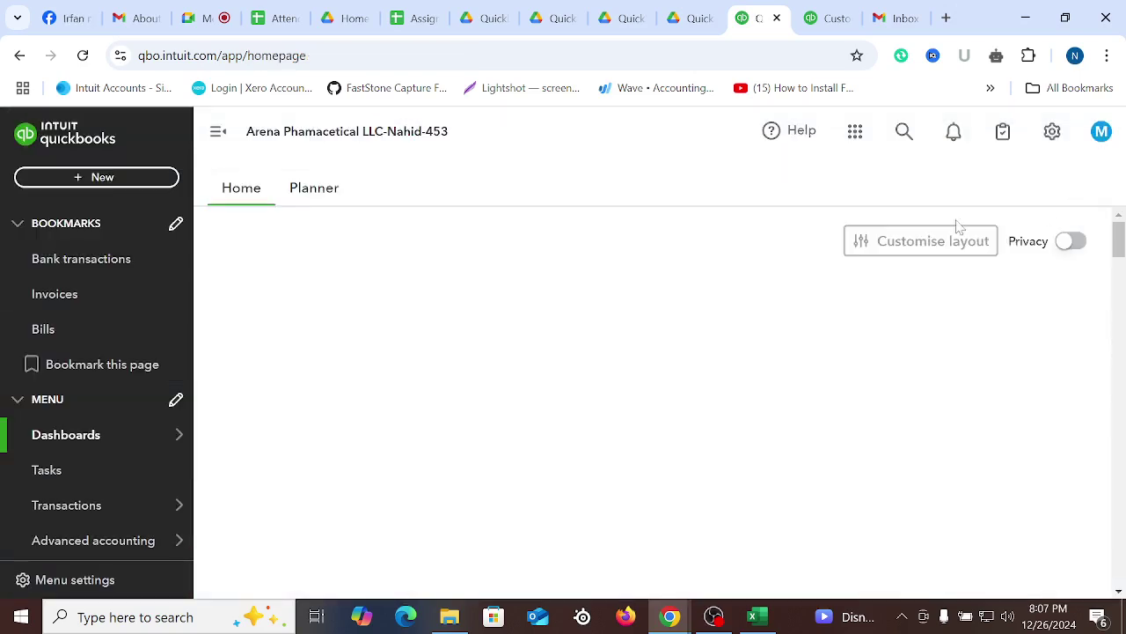
pyautogui.click(832, 17)
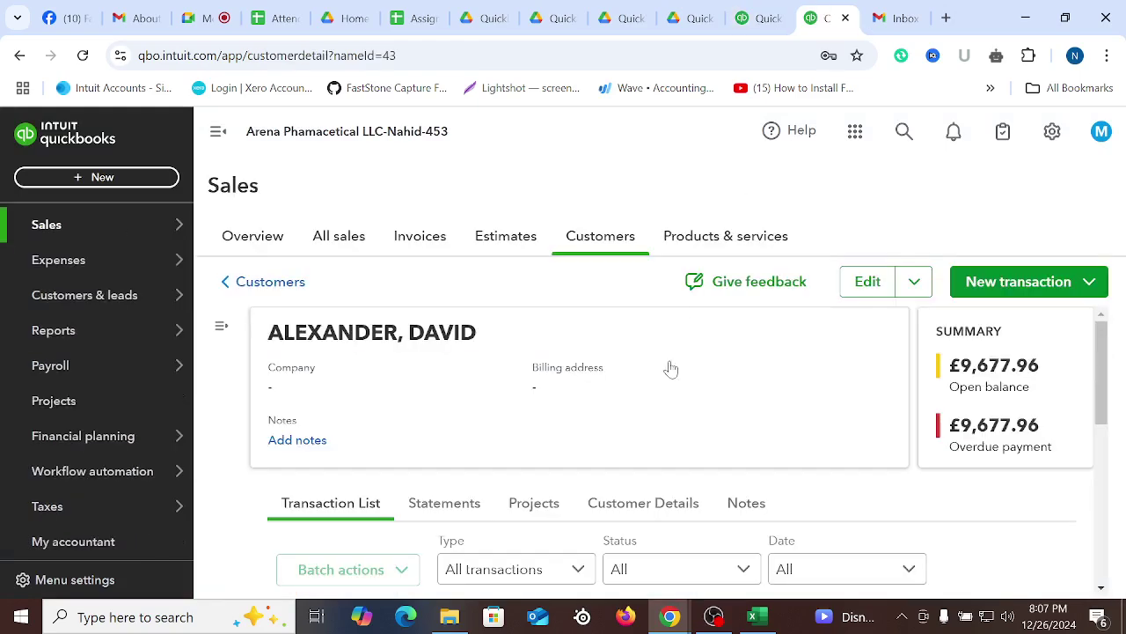
# Browse the full customer list, search it, and open the TrueHealth Pharma customer's page
pyautogui.click(600, 238)
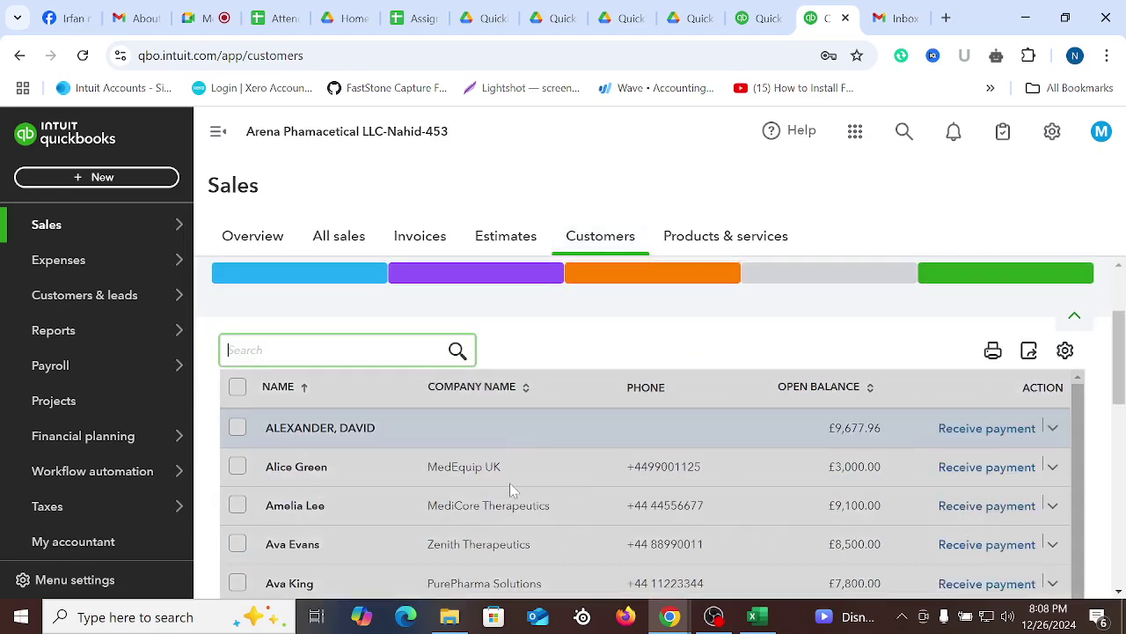
pyautogui.scroll(-3, 510, 482)
pyautogui.scroll(-3, 376, 481)
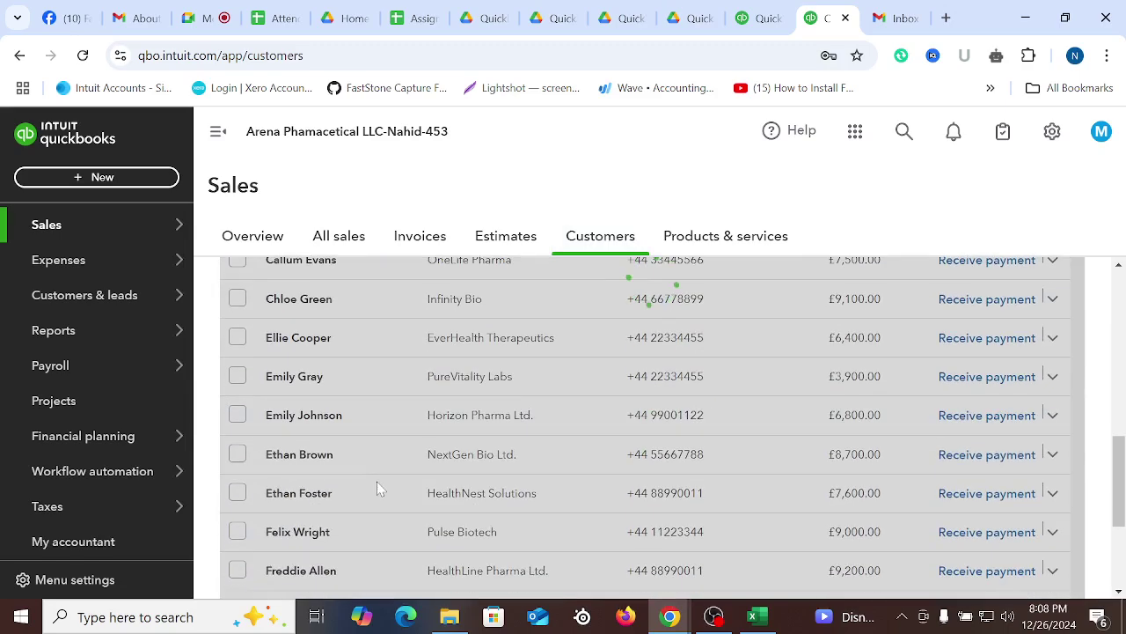
pyautogui.scroll(-3, 373, 489)
pyautogui.scroll(3, 373, 489)
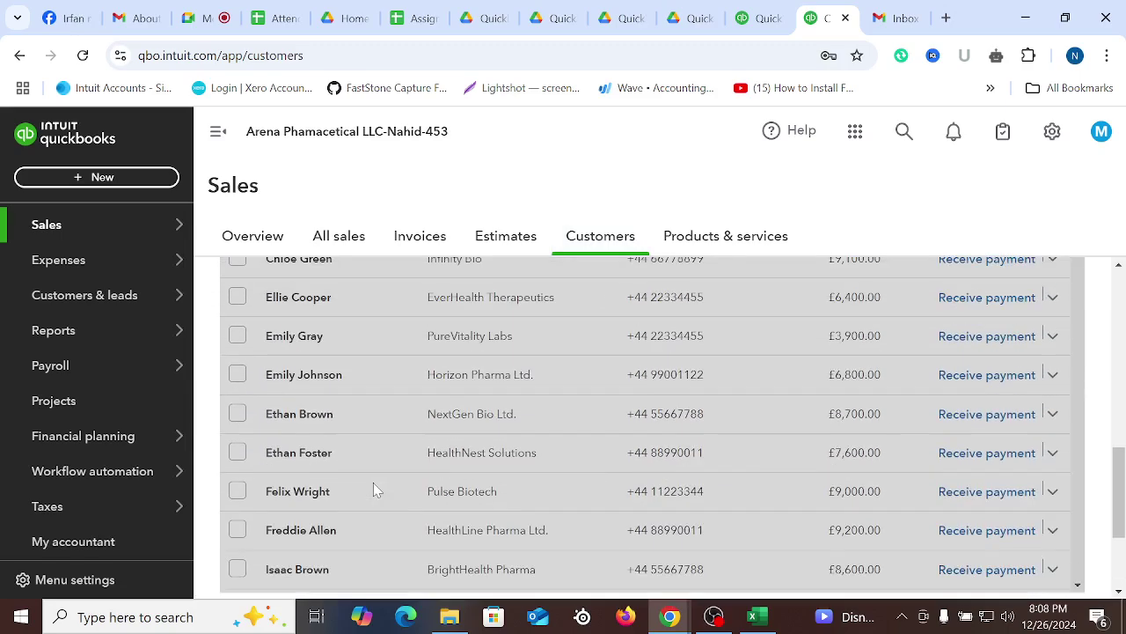
pyautogui.scroll(3, 369, 484)
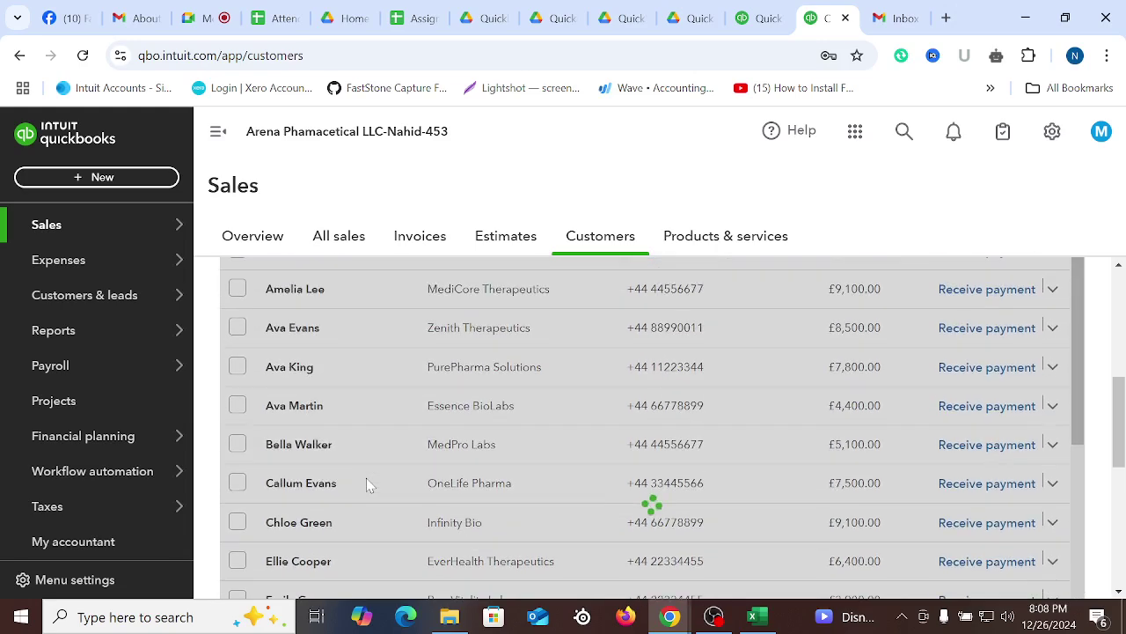
pyautogui.scroll(-5, 366, 478)
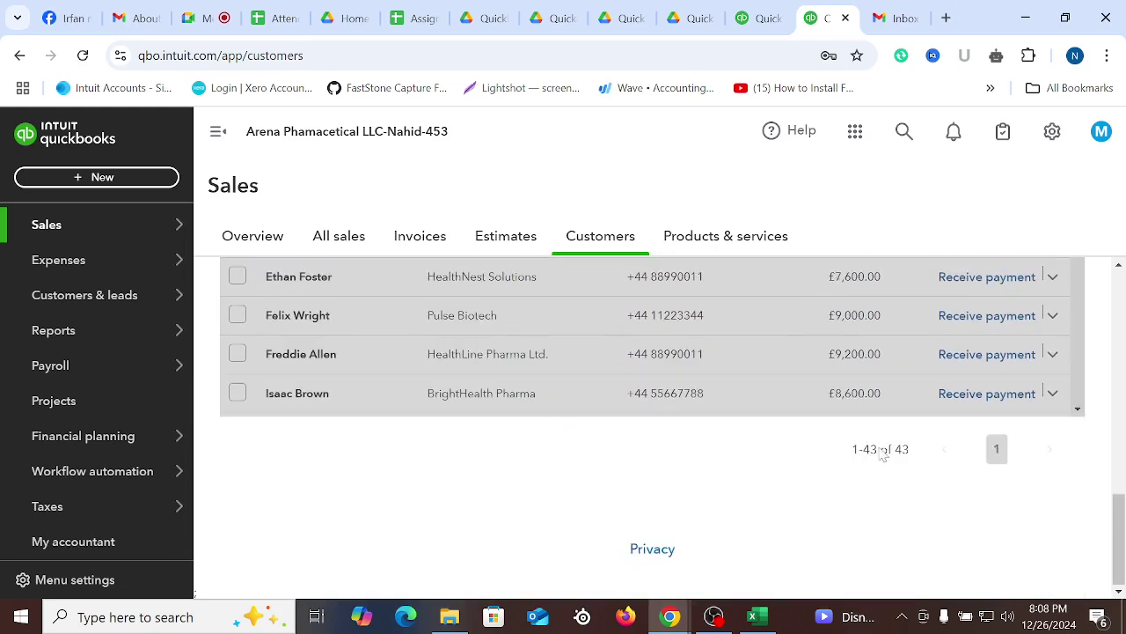
pyautogui.scroll(10, 722, 447)
pyautogui.scroll(-3, 613, 457)
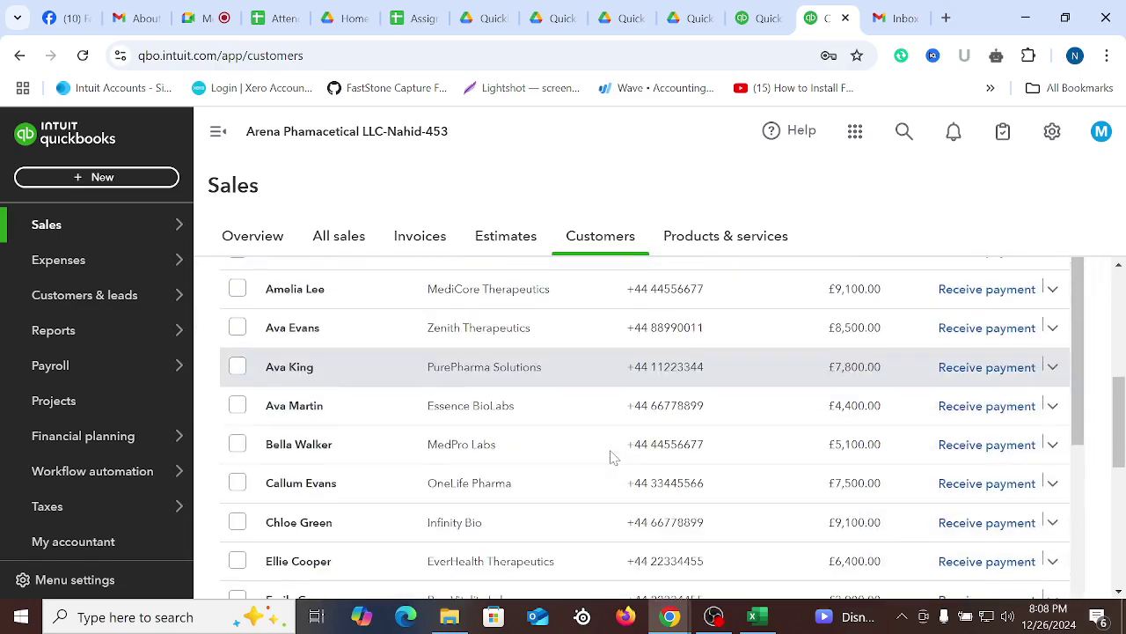
pyautogui.scroll(5, 581, 458)
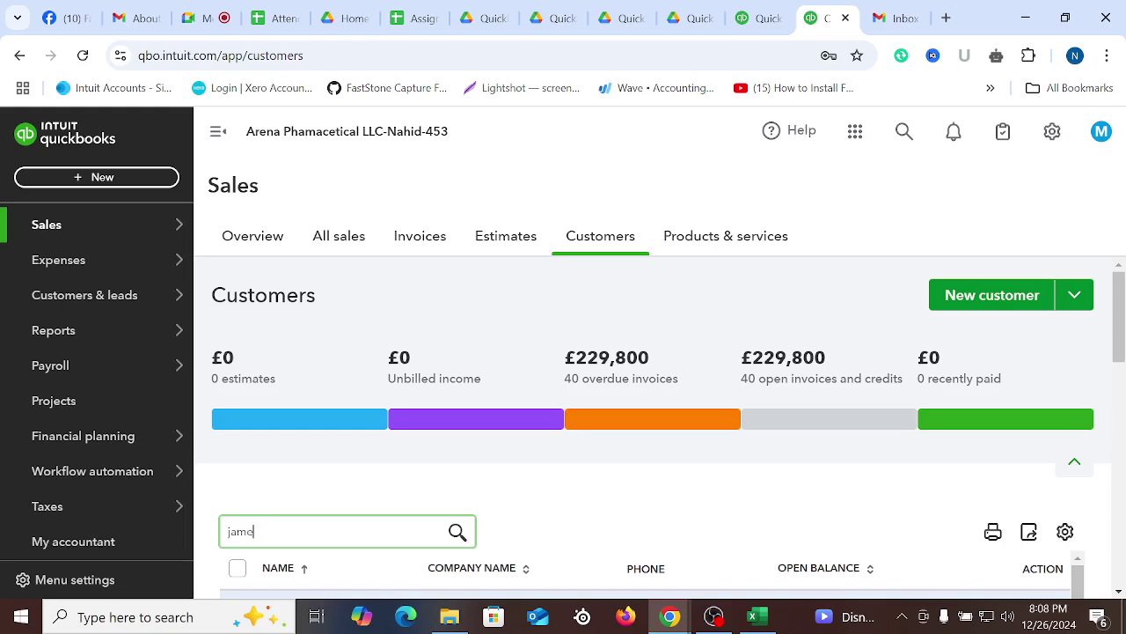
pyautogui.scroll(-3, 415, 397)
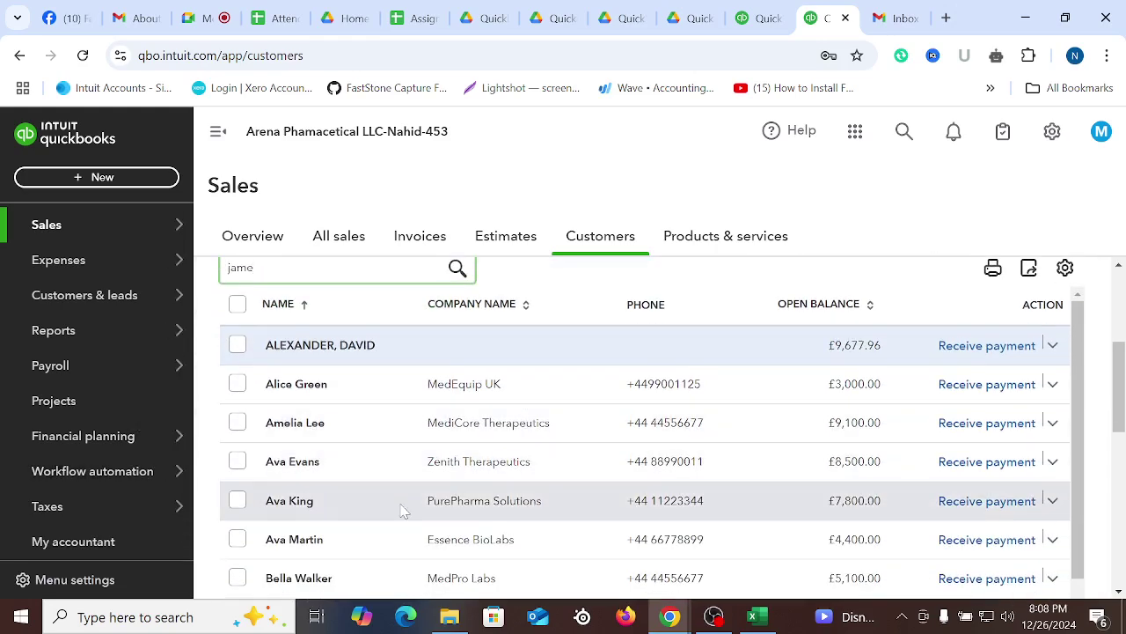
pyautogui.write('s')
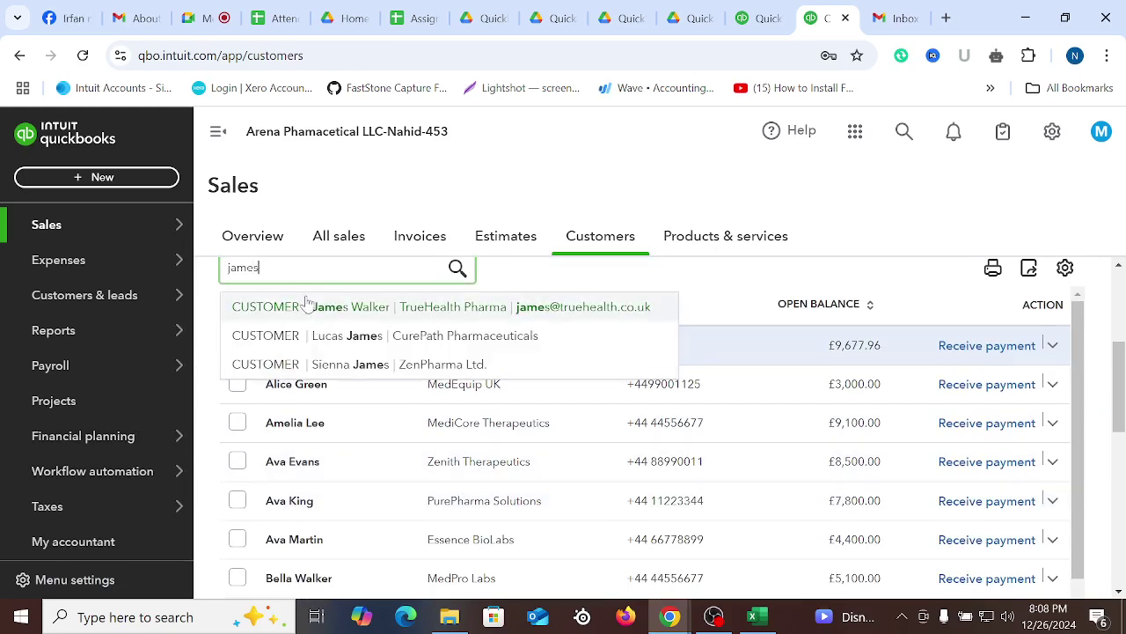
pyautogui.click(373, 310)
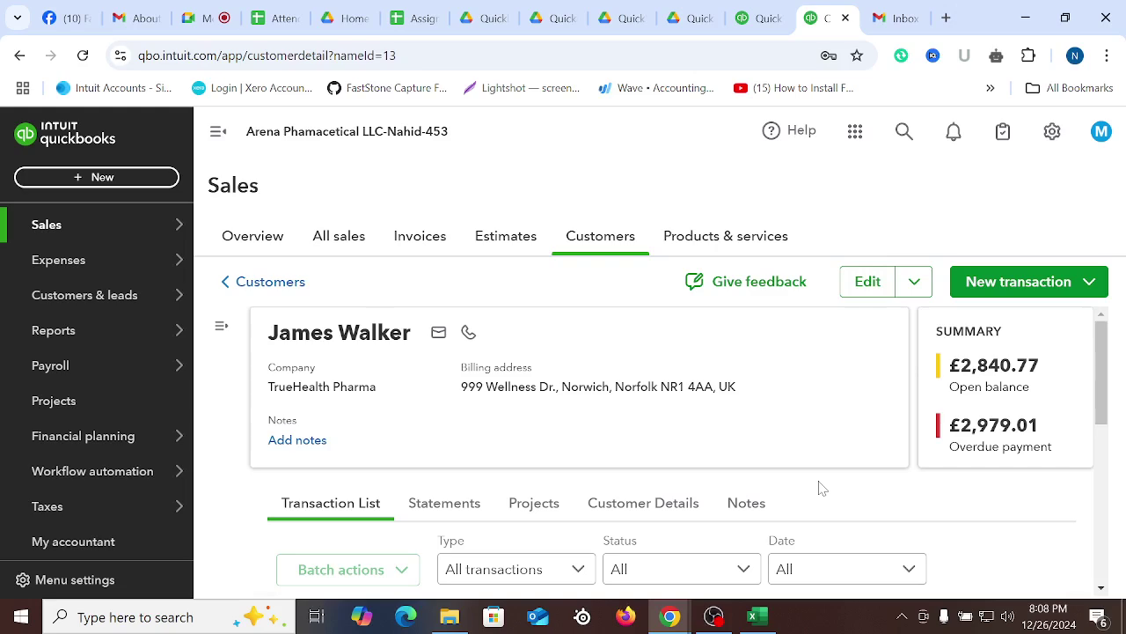
# Start a payment on the overdue £2,545.92 invoice with £379.01 still due
pyautogui.scroll(-5, 820, 488)
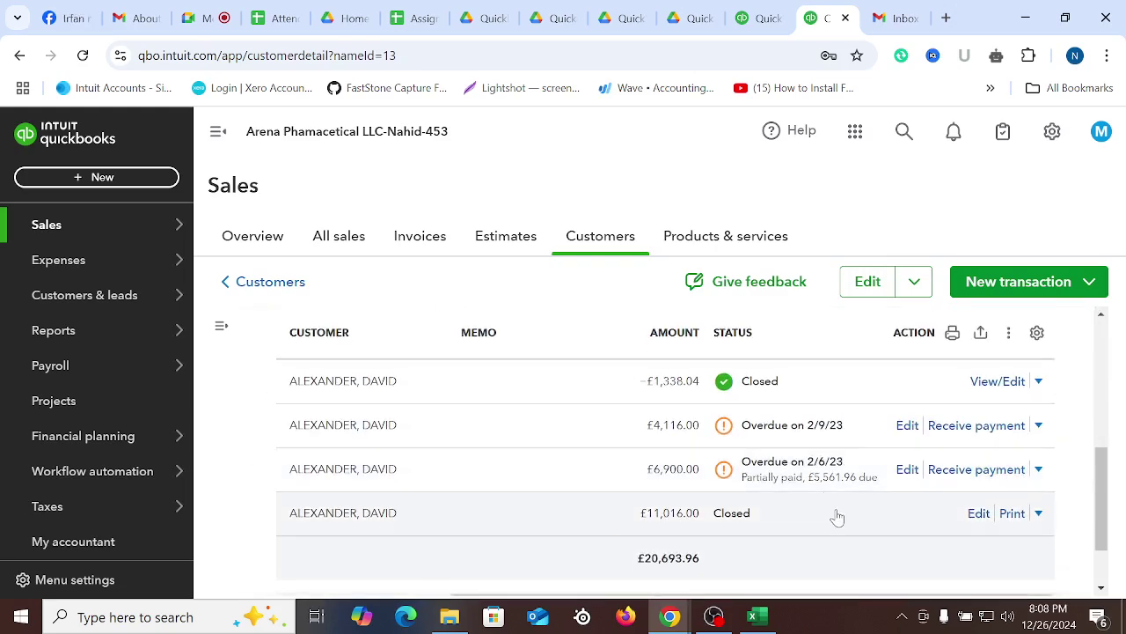
pyautogui.scroll(-2, 855, 500)
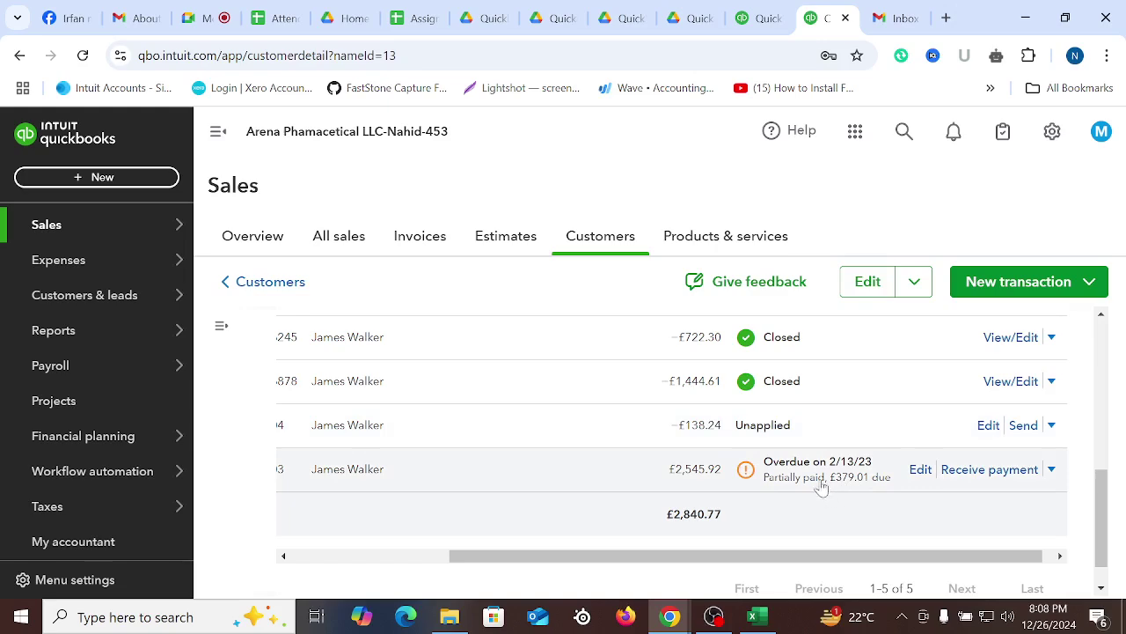
pyautogui.click(983, 472)
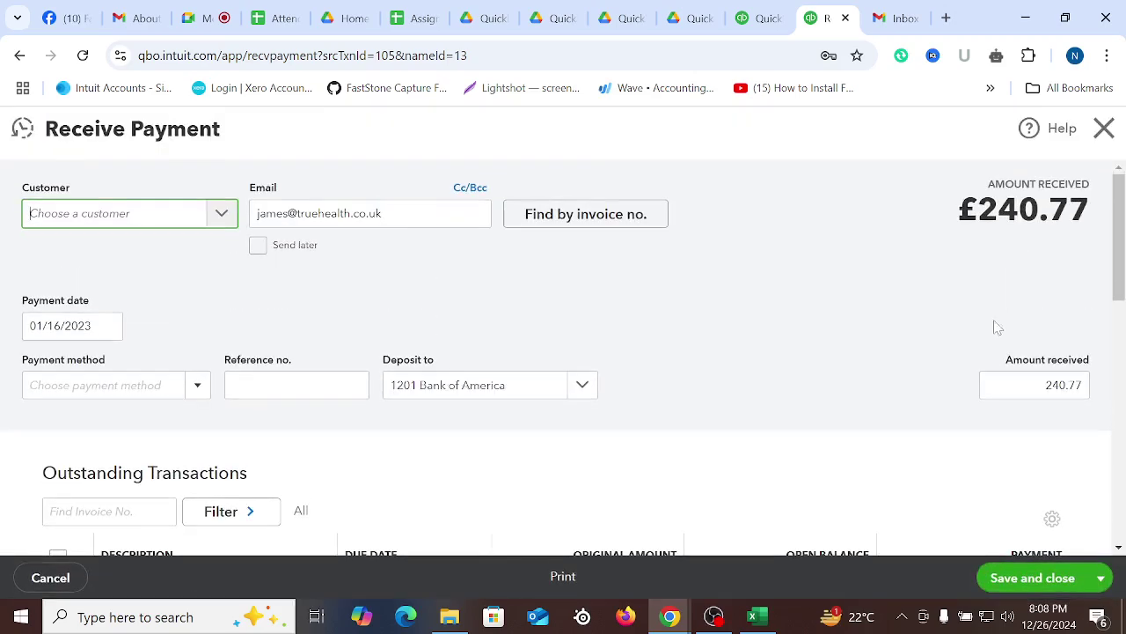
# Compare the prefilled £240.77 amount with Excel, then close the payment form without saving
pyautogui.moveTo(978, 210); pyautogui.dragTo(1091, 222)
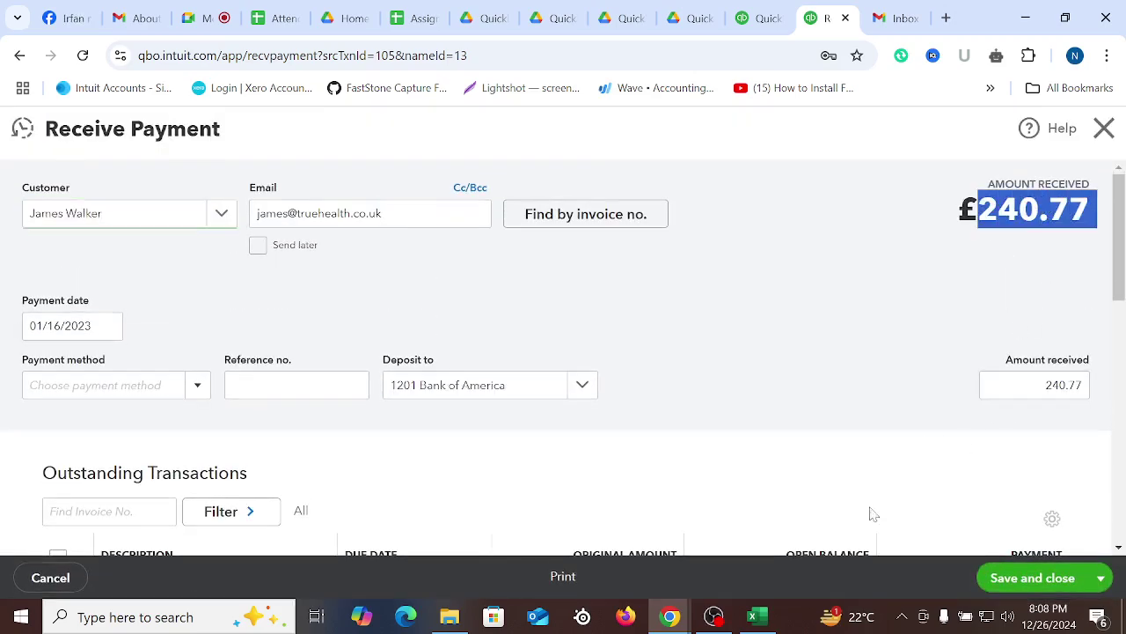
pyautogui.click(754, 616)
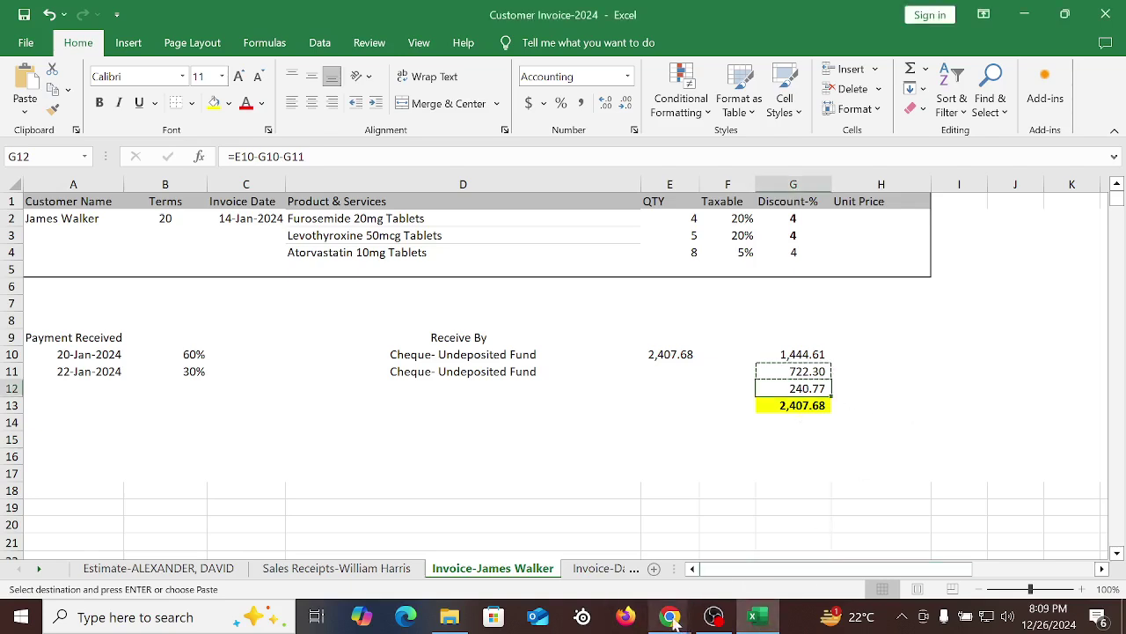
pyautogui.moveTo(673, 621)
pyautogui.click(576, 520)
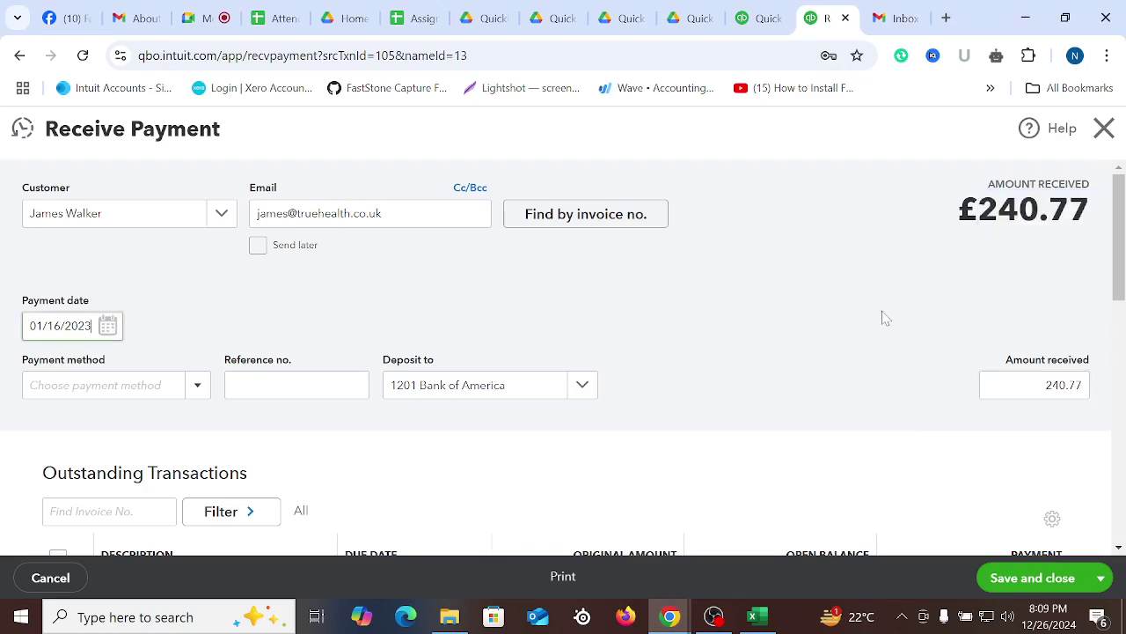
pyautogui.scroll(-5, 880, 318)
pyautogui.scroll(2, 877, 321)
pyautogui.scroll(3, 878, 324)
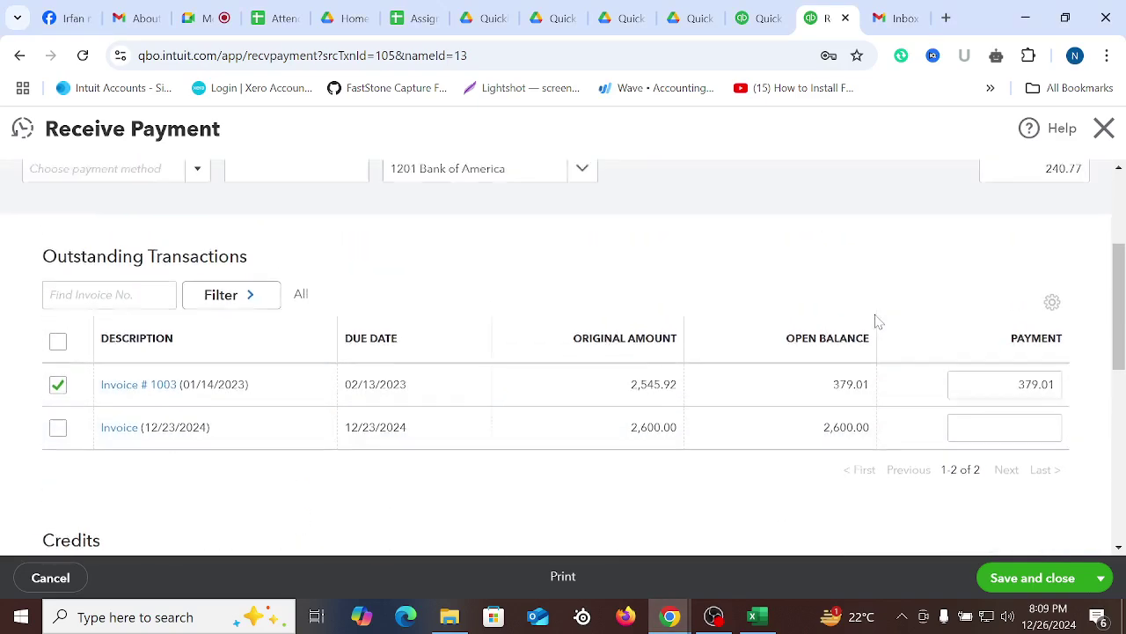
pyautogui.click(1103, 129)
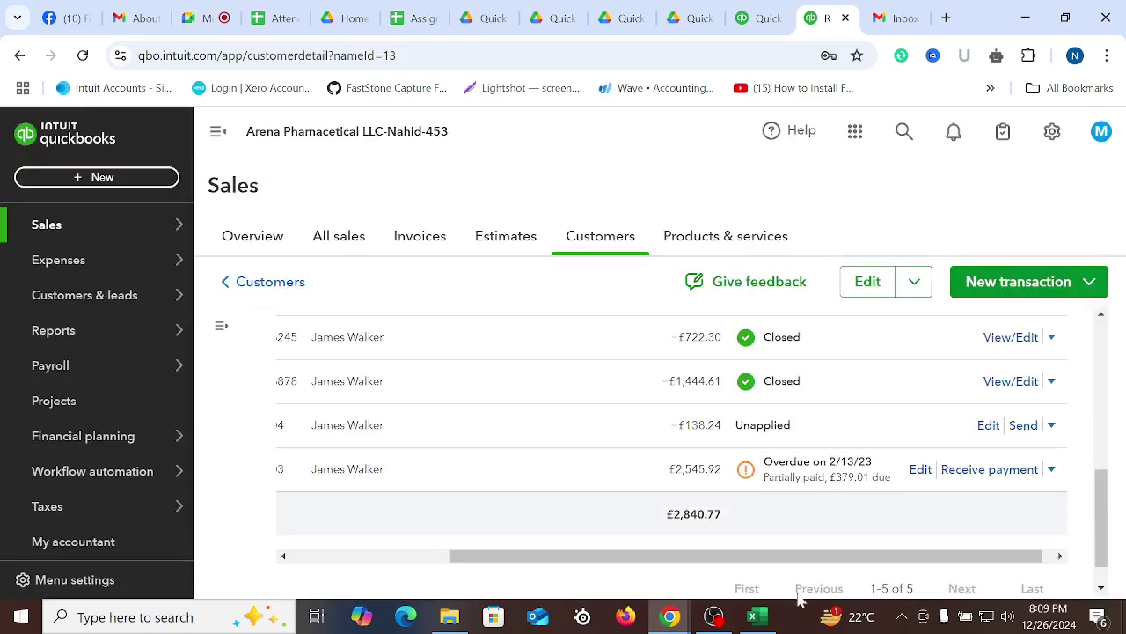
# Recheck cell F17 and the G13 payments total in Excel, then return to the customer page
pyautogui.click(752, 615)
pyautogui.click(728, 464)
pyautogui.click(818, 404)
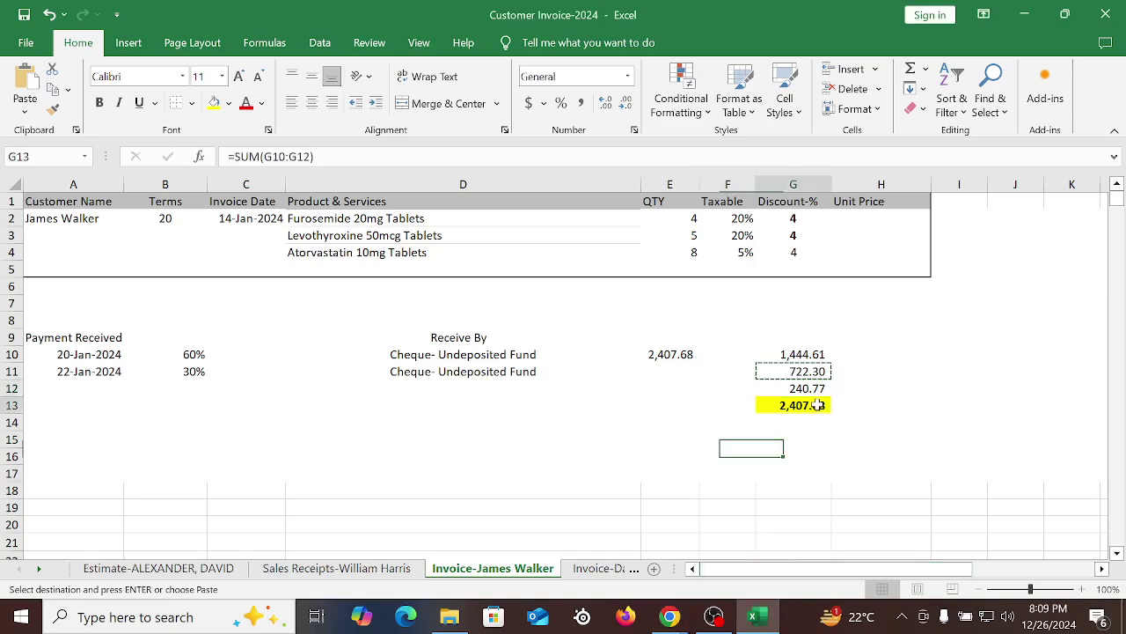
pyautogui.click(595, 423)
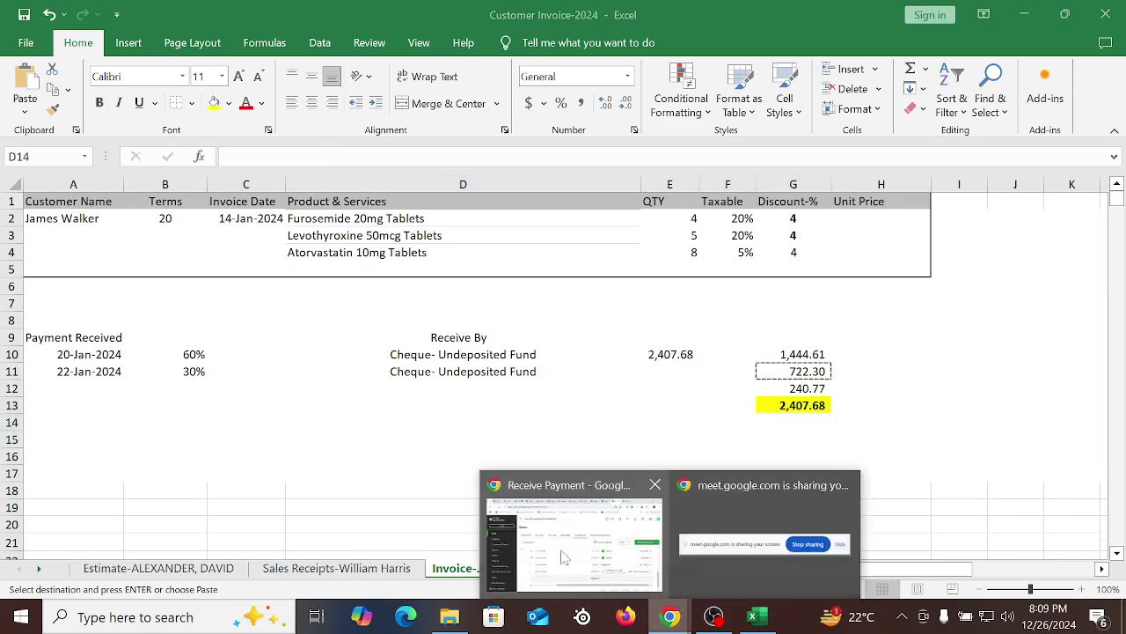
pyautogui.click(561, 553)
pyautogui.click(107, 175)
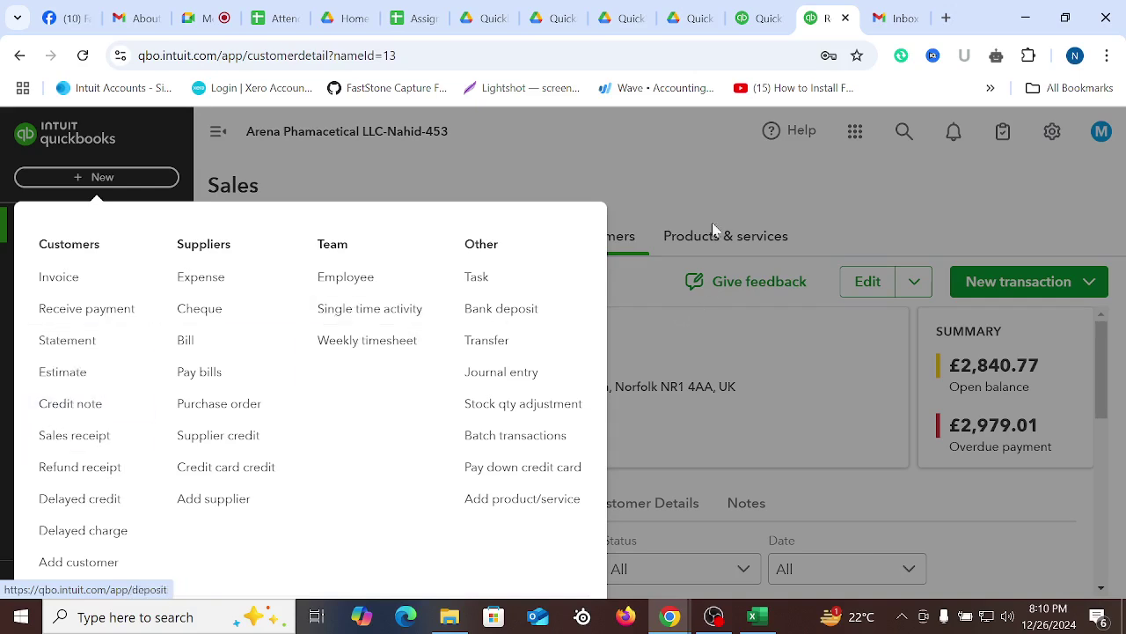
pyautogui.click(701, 179)
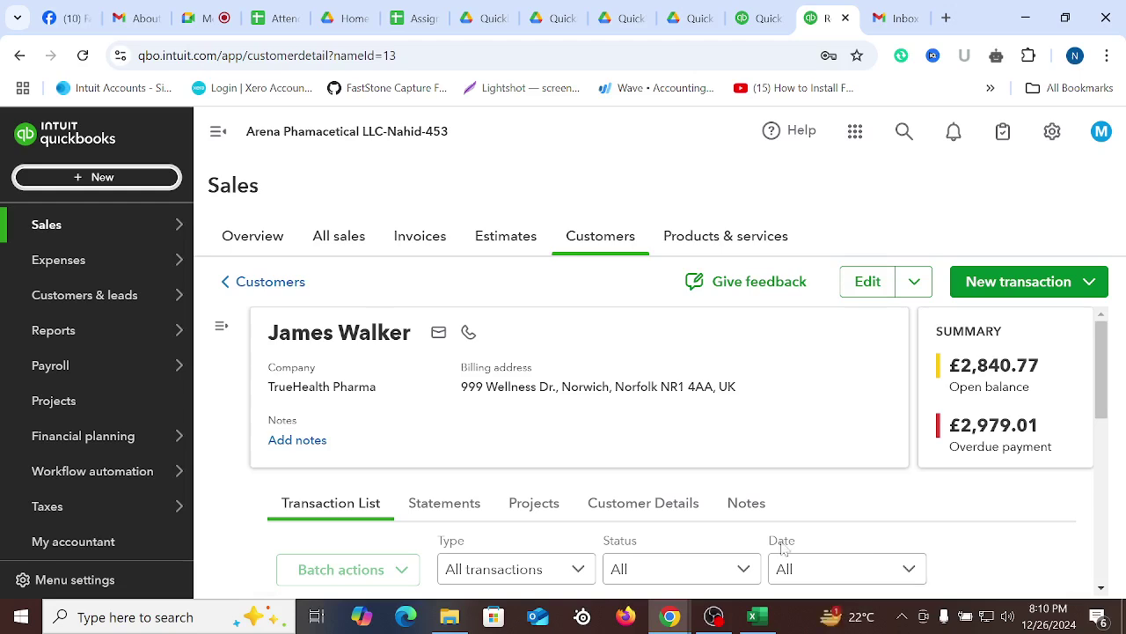
pyautogui.click(752, 616)
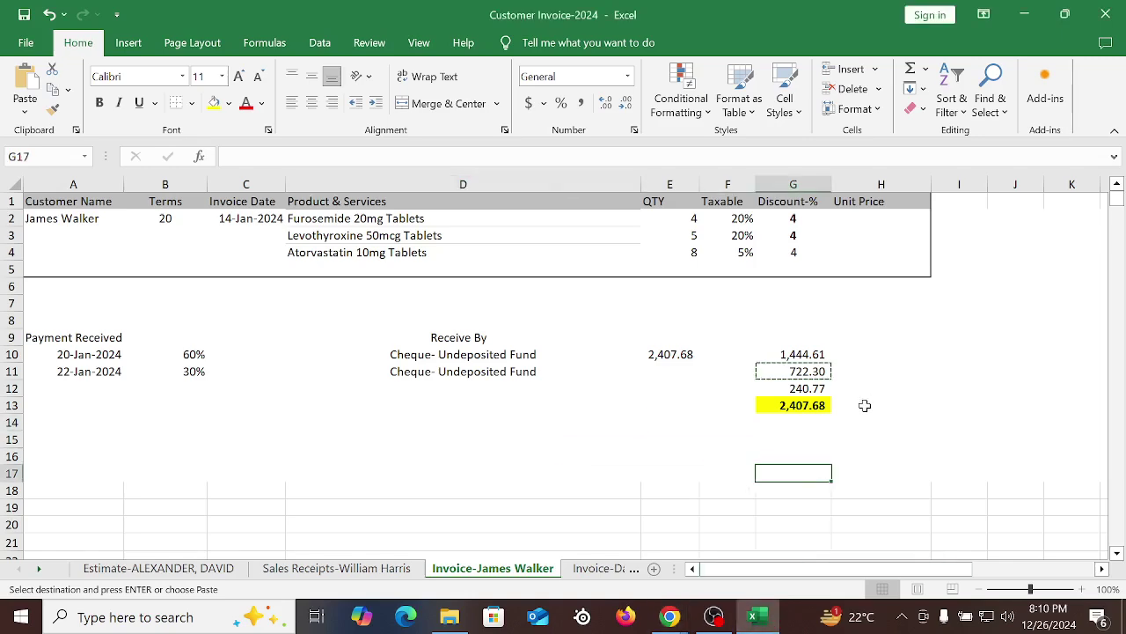
# Open the next invoice sheet and check its customer name, payment terms and invoice date
pyautogui.click(590, 568)
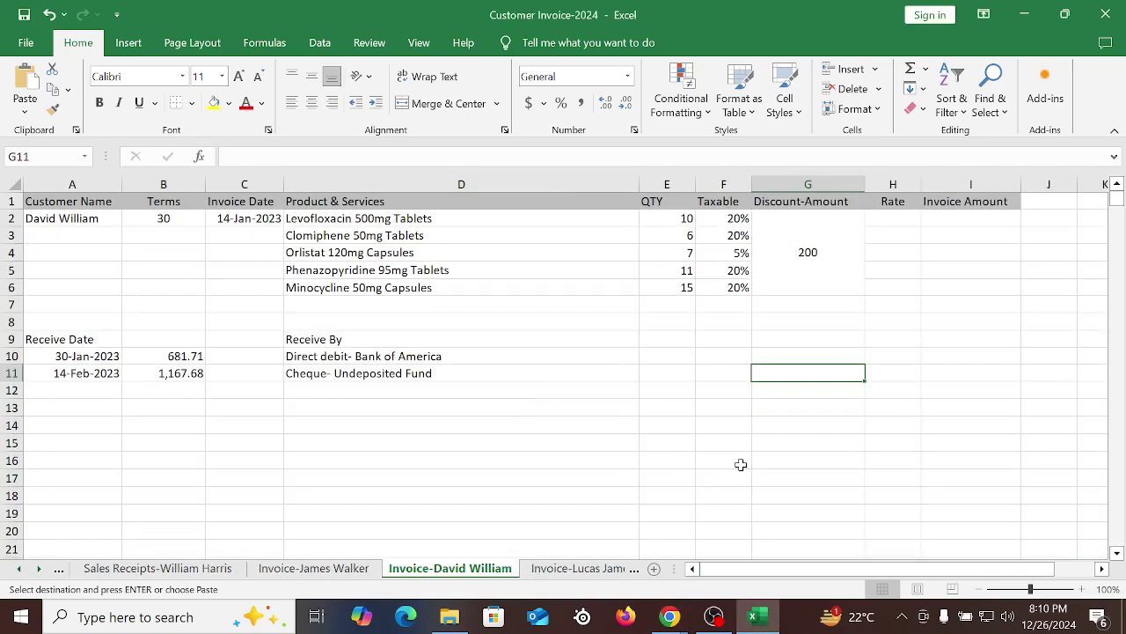
pyautogui.click(576, 569)
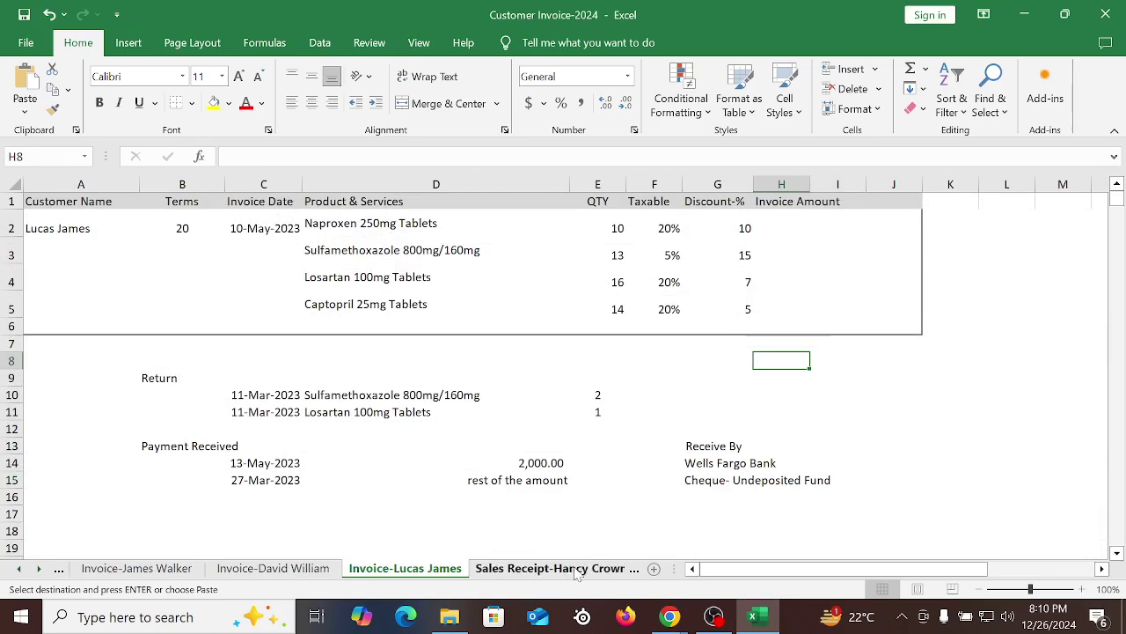
pyautogui.moveTo(620, 229); pyautogui.dragTo(748, 308)
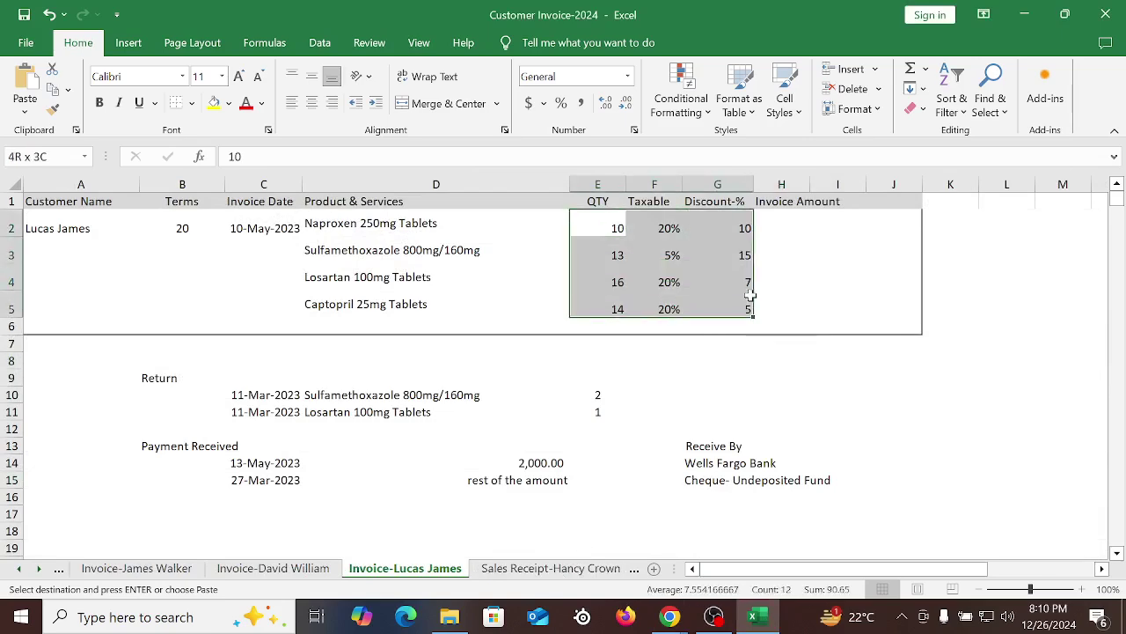
pyautogui.click(885, 388)
pyautogui.moveTo(700, 570); pyautogui.dragTo(701, 576)
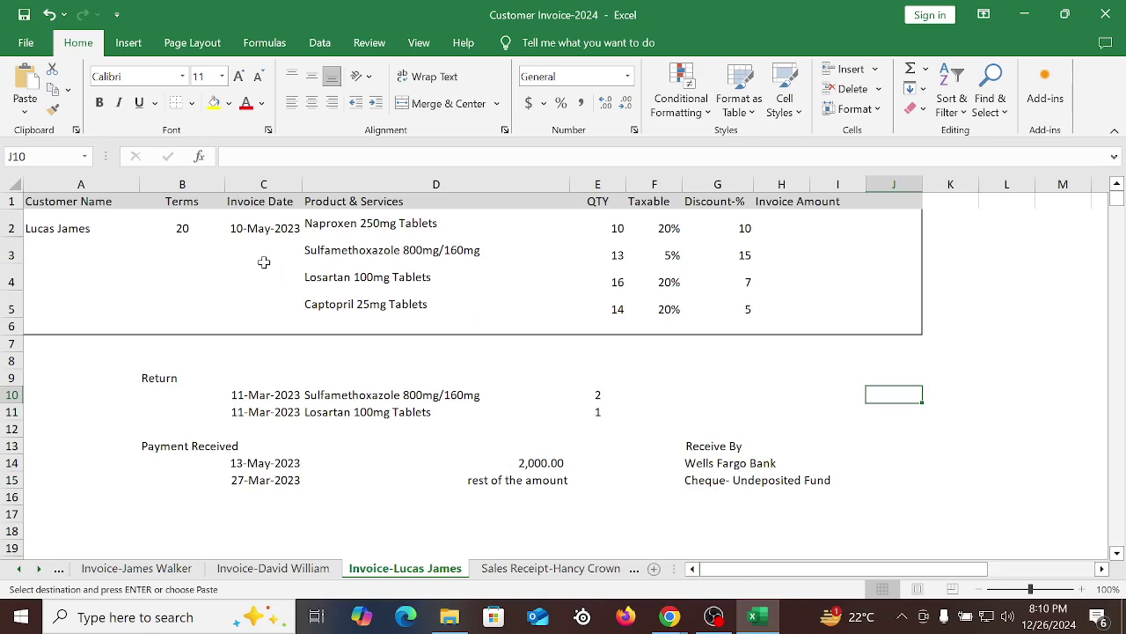
pyautogui.click(68, 232)
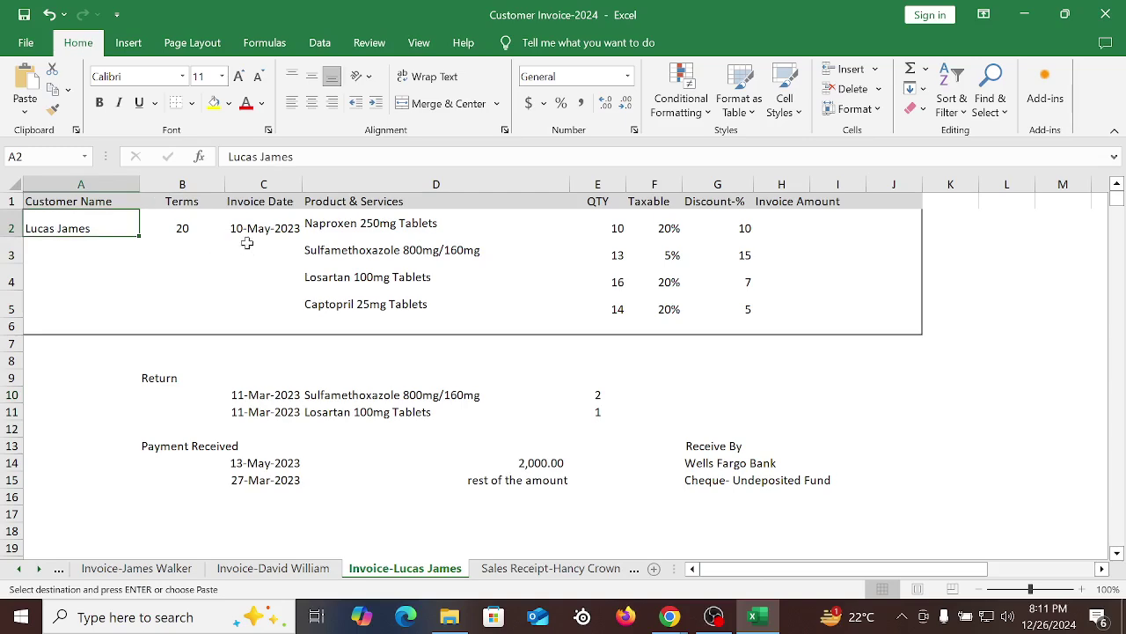
pyautogui.click(176, 231)
pyautogui.click(257, 231)
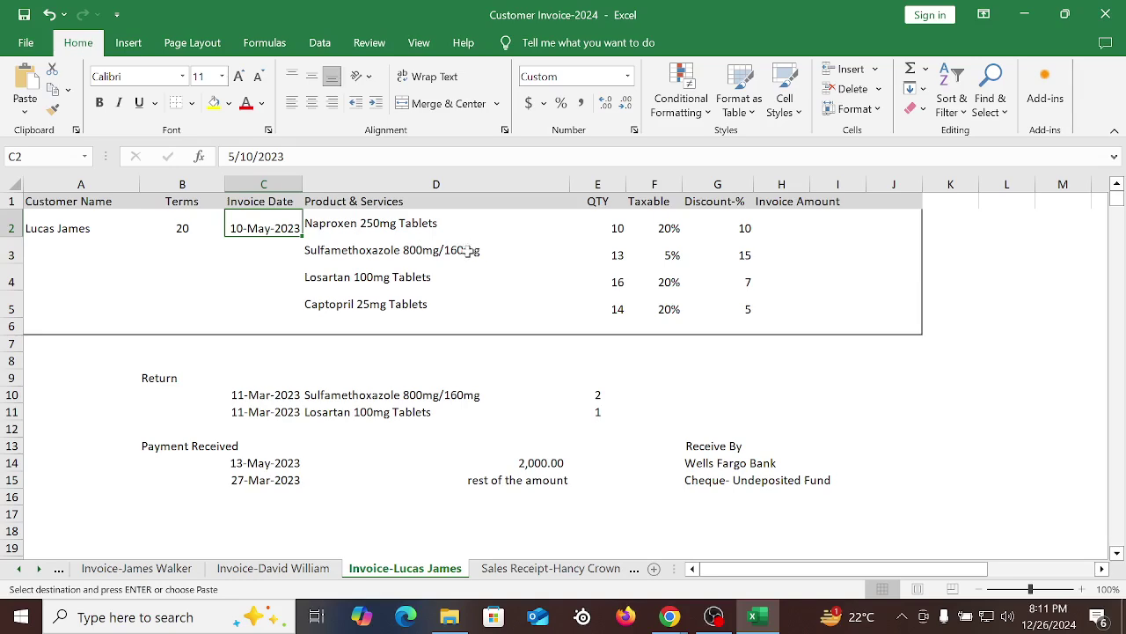
pyautogui.scroll(-2, 480, 273)
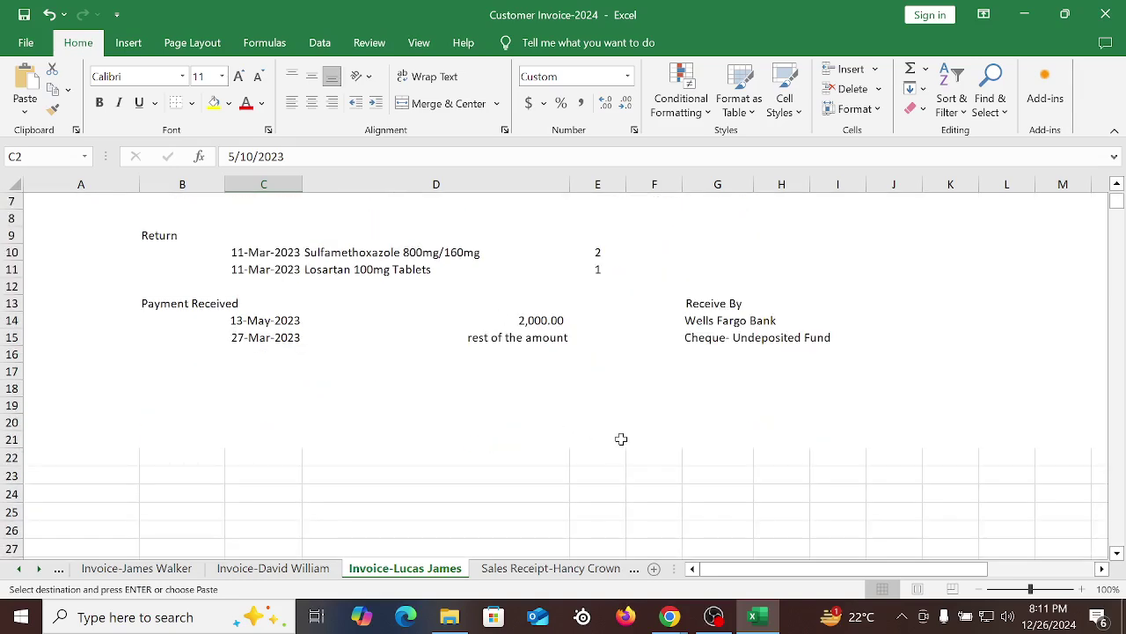
pyautogui.scroll(2, 621, 439)
# Review the four product names, QTY, Taxable rates and Discount-% values, then return to QuickBooks
pyautogui.moveTo(339, 225); pyautogui.dragTo(407, 299)
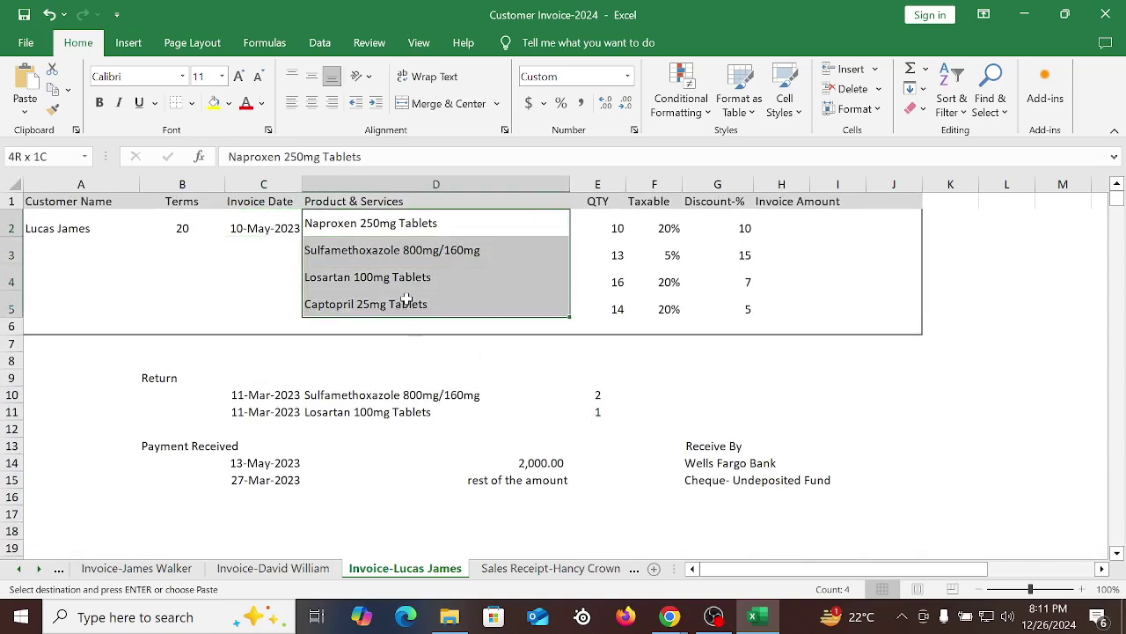
pyautogui.moveTo(619, 227); pyautogui.dragTo(582, 326)
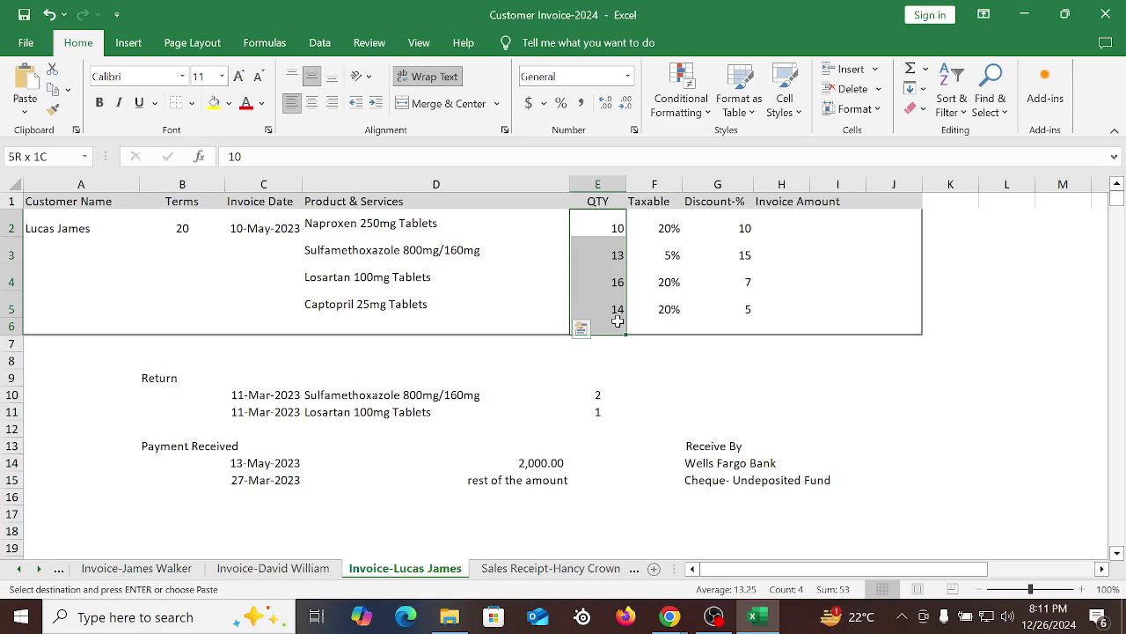
pyautogui.moveTo(675, 231); pyautogui.dragTo(673, 321)
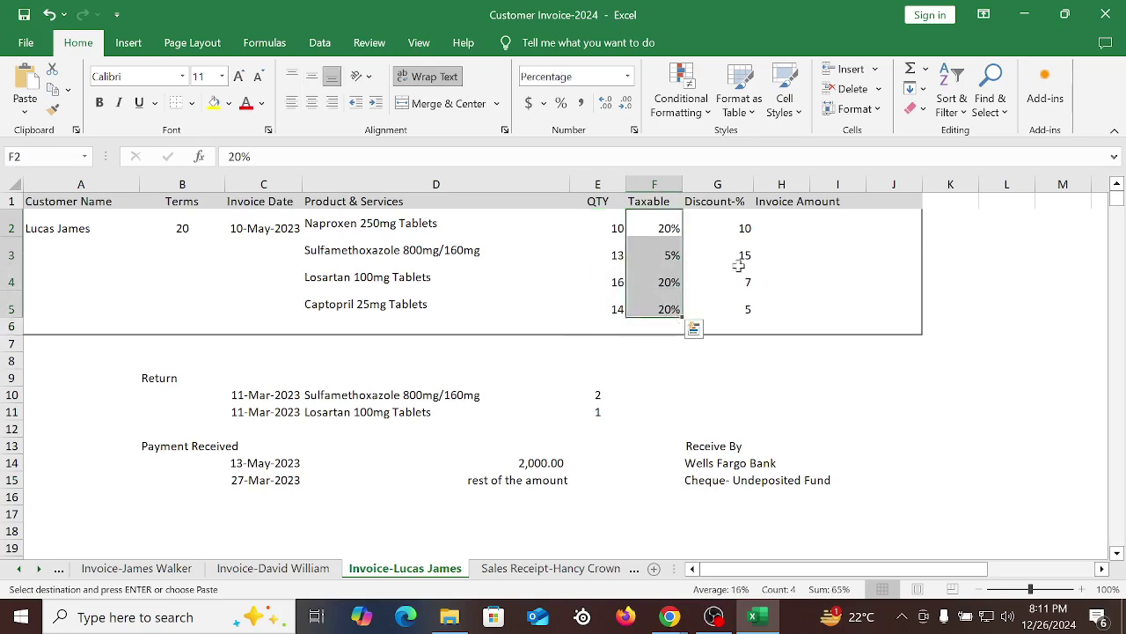
pyautogui.moveTo(757, 228); pyautogui.dragTo(752, 315)
pyautogui.click(871, 409)
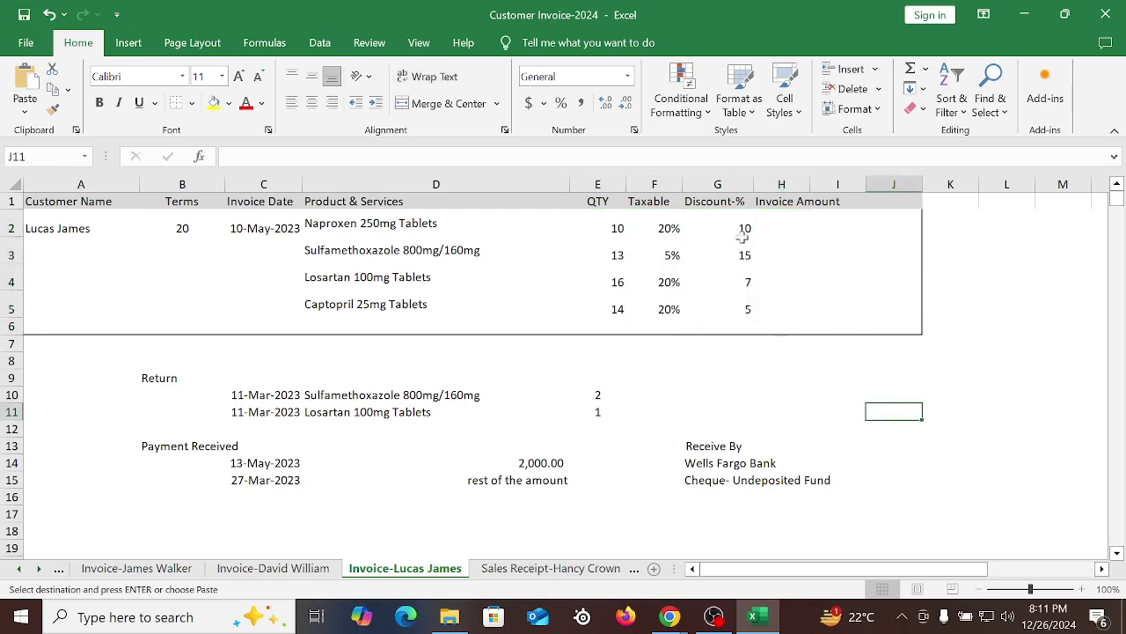
pyautogui.moveTo(742, 236); pyautogui.dragTo(747, 297)
pyautogui.click(953, 393)
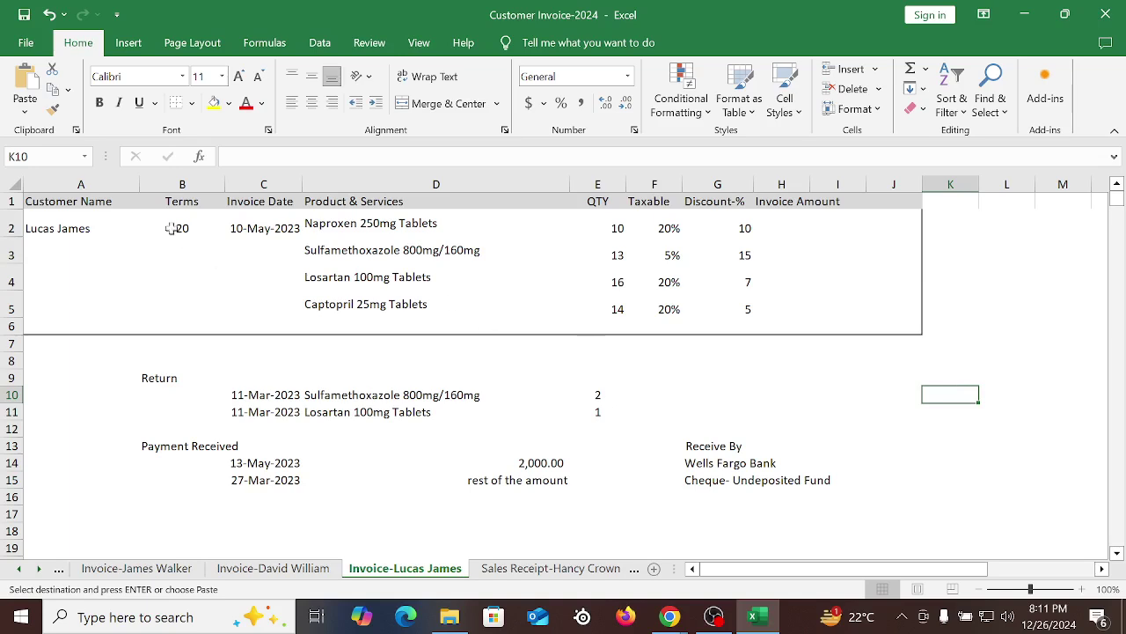
pyautogui.moveTo(32, 227); pyautogui.dragTo(915, 317)
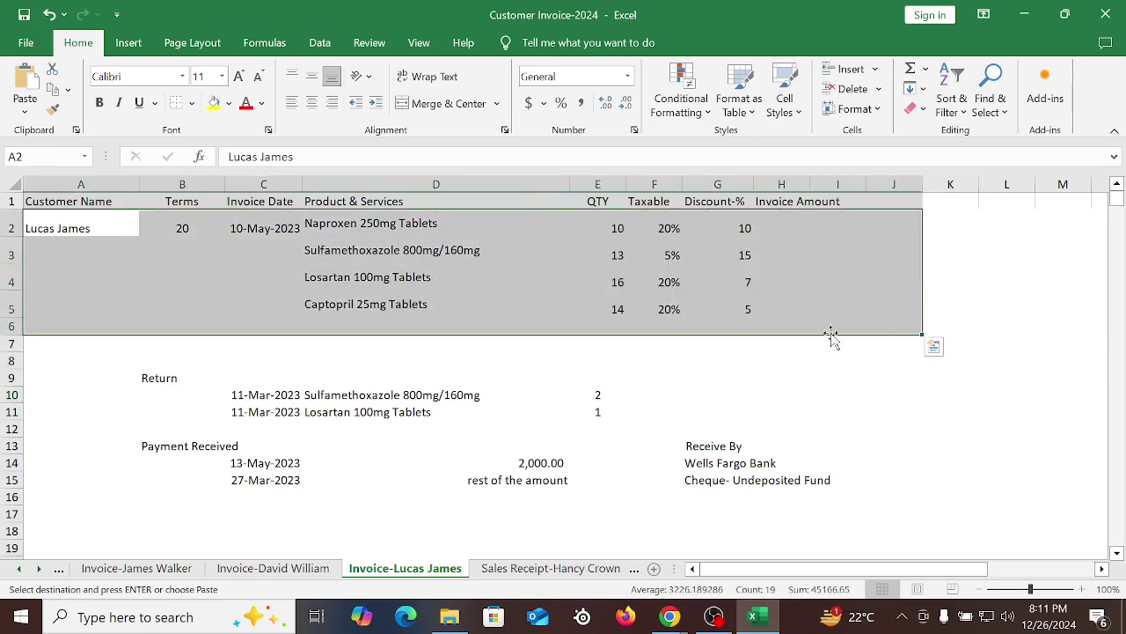
pyautogui.click(630, 283)
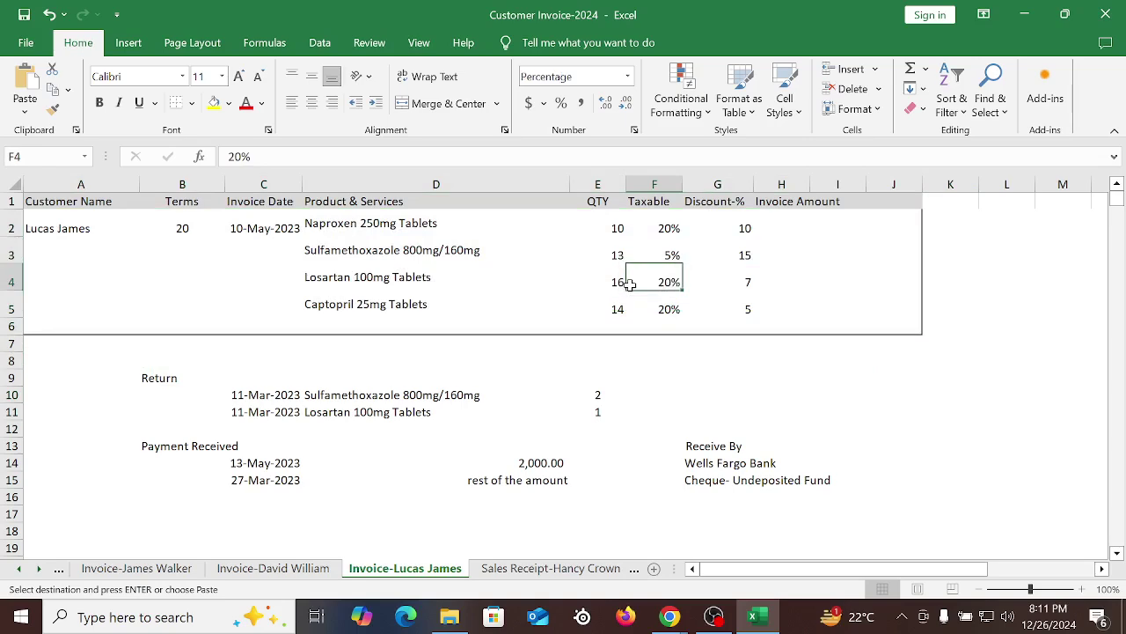
pyautogui.click(669, 622)
pyautogui.click(684, 480)
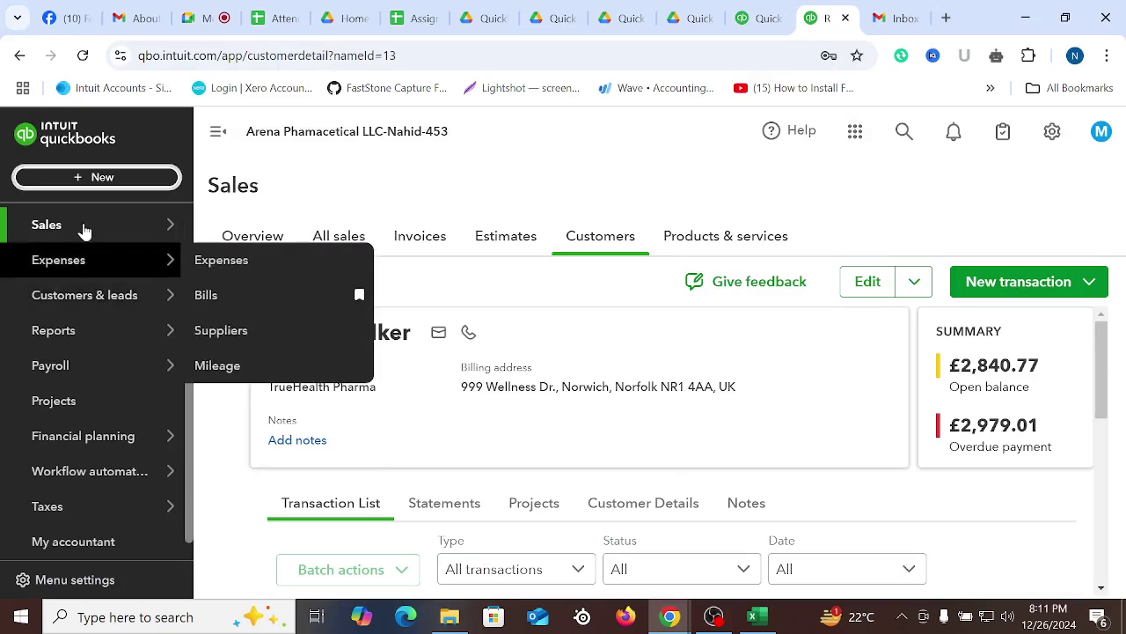
# Create blank invoice 1005 and check the merged 200 discount on the Excel sheet
pyautogui.click(94, 177)
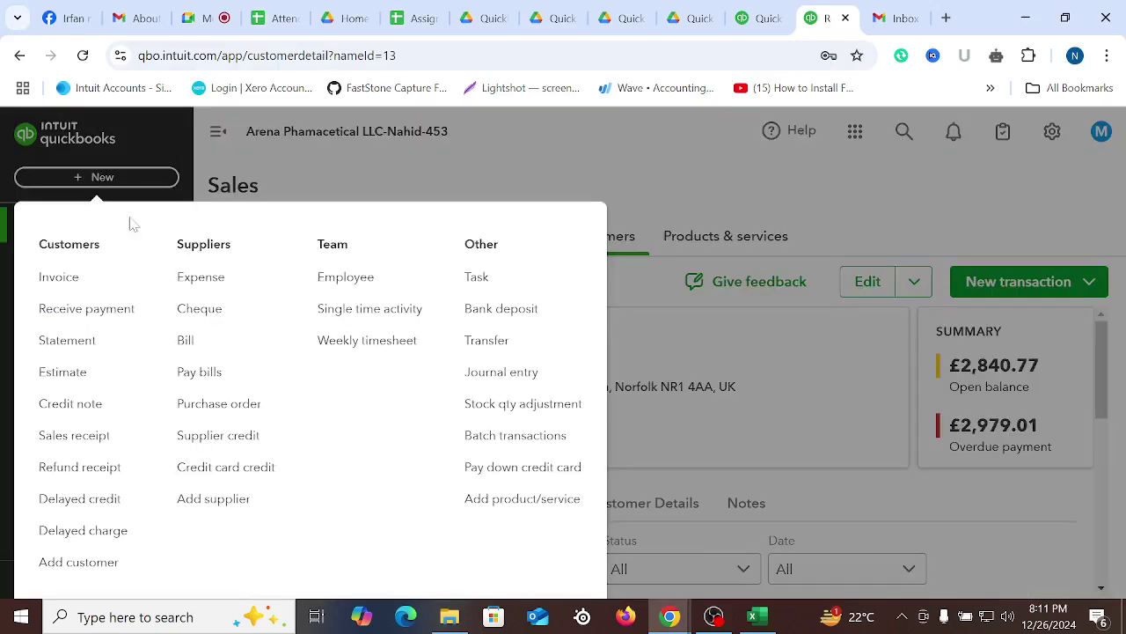
pyautogui.click(79, 288)
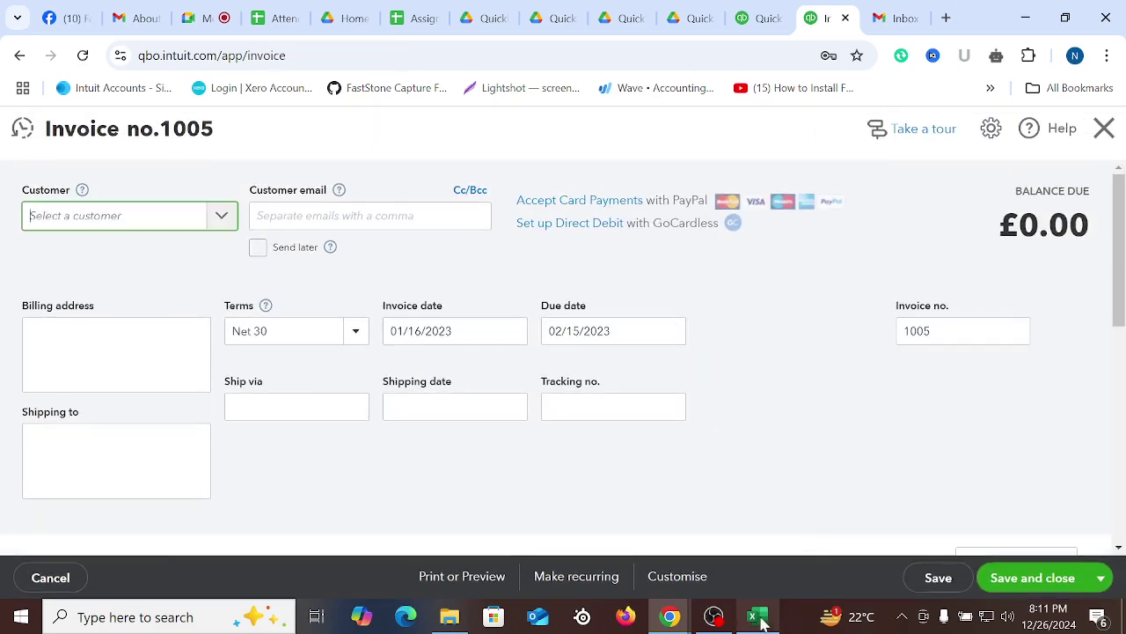
pyautogui.click(753, 616)
pyautogui.click(295, 570)
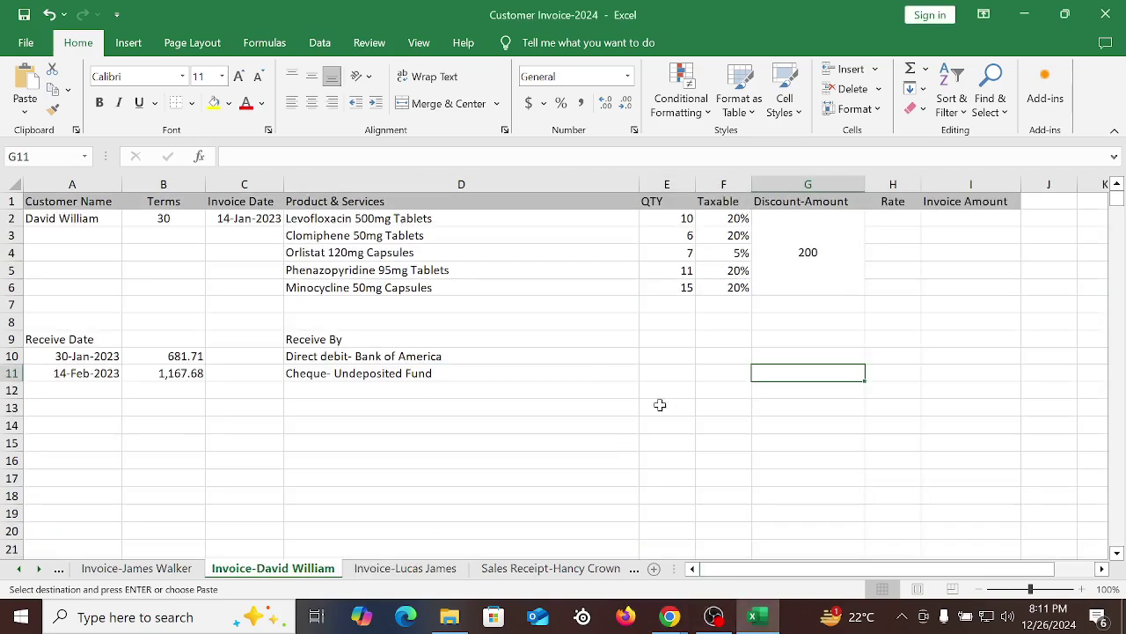
pyautogui.click(816, 256)
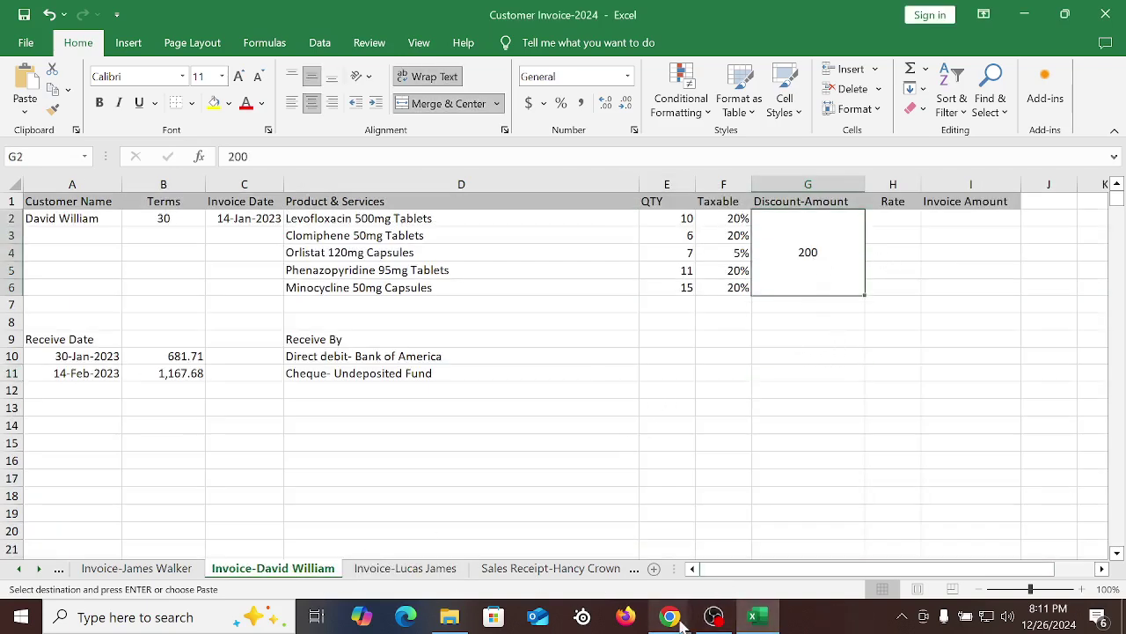
pyautogui.moveTo(669, 616)
pyautogui.click(572, 522)
pyautogui.click(218, 214)
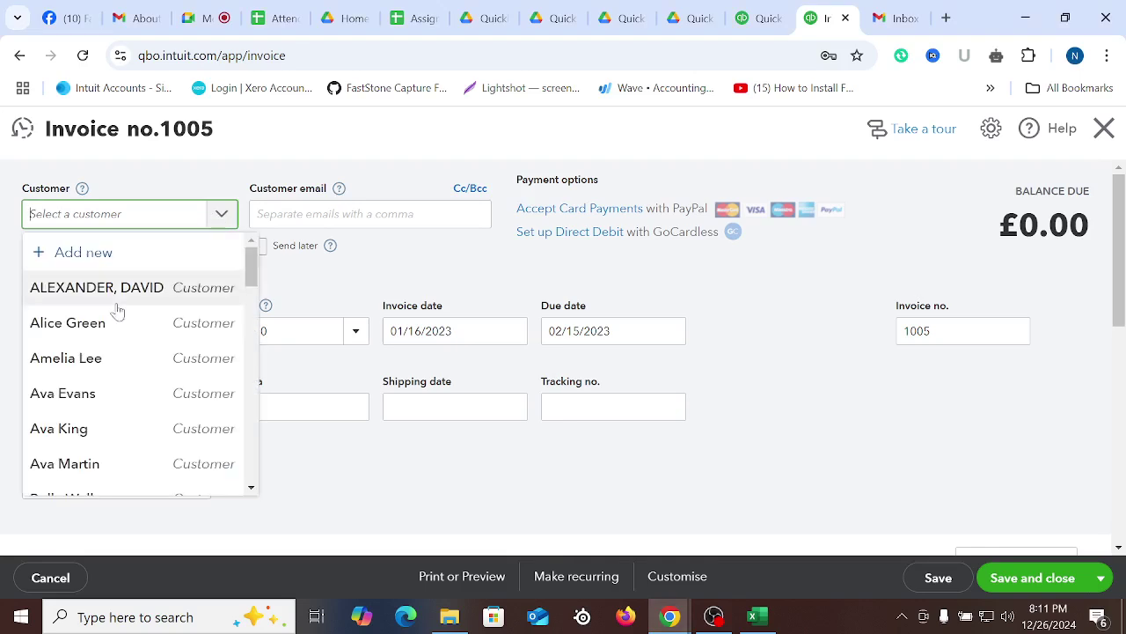
# Choose the customer and add Amoxicillin 250mg Capsules and Azithromycin 250mg Tablets as lines 1–2
pyautogui.click(87, 324)
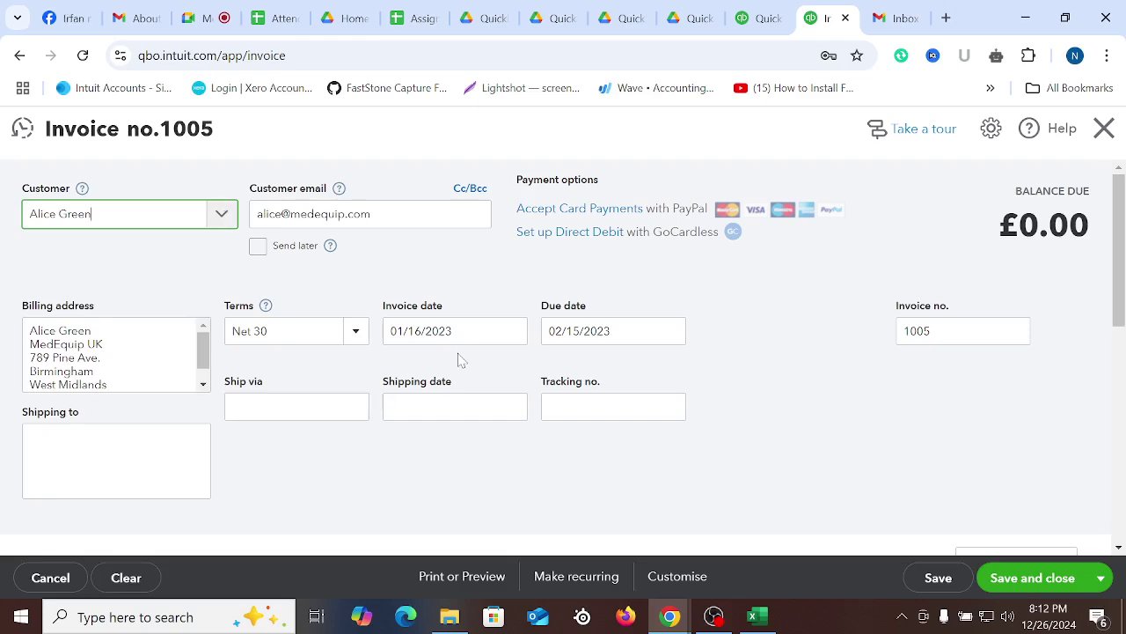
pyautogui.scroll(-3, 460, 360)
pyautogui.click(328, 381)
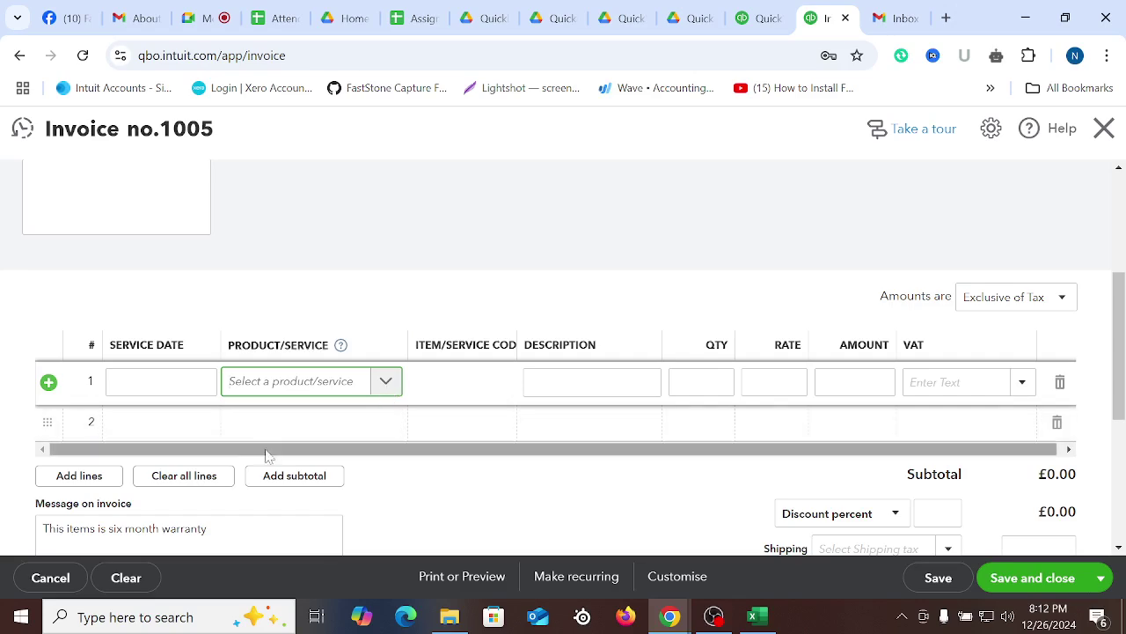
pyautogui.click(295, 385)
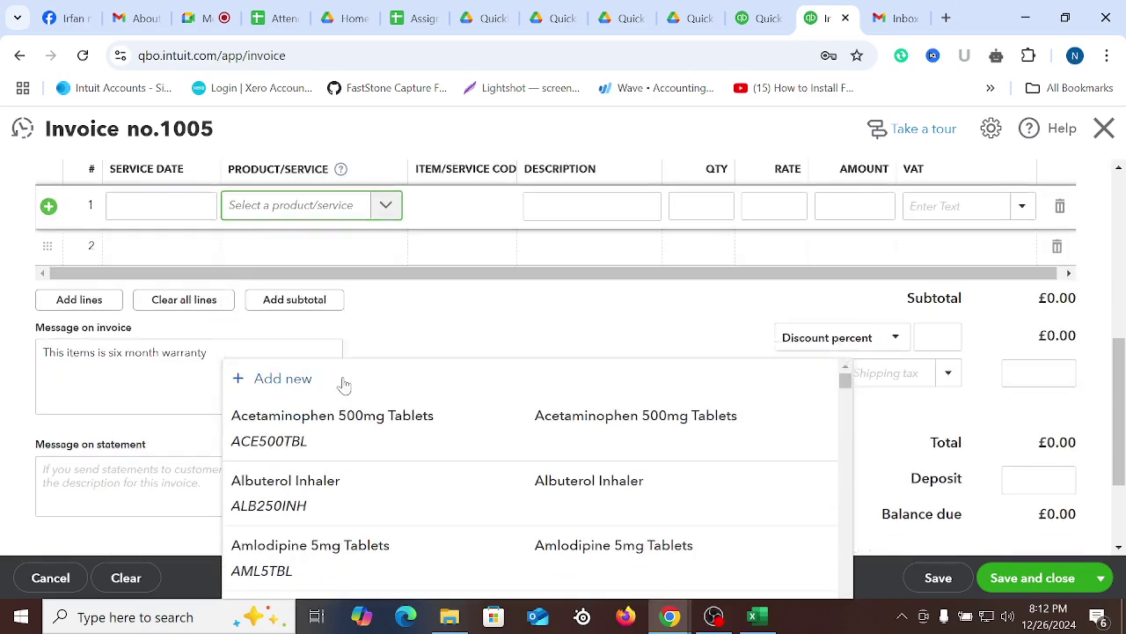
pyautogui.click(299, 475)
pyautogui.click(330, 253)
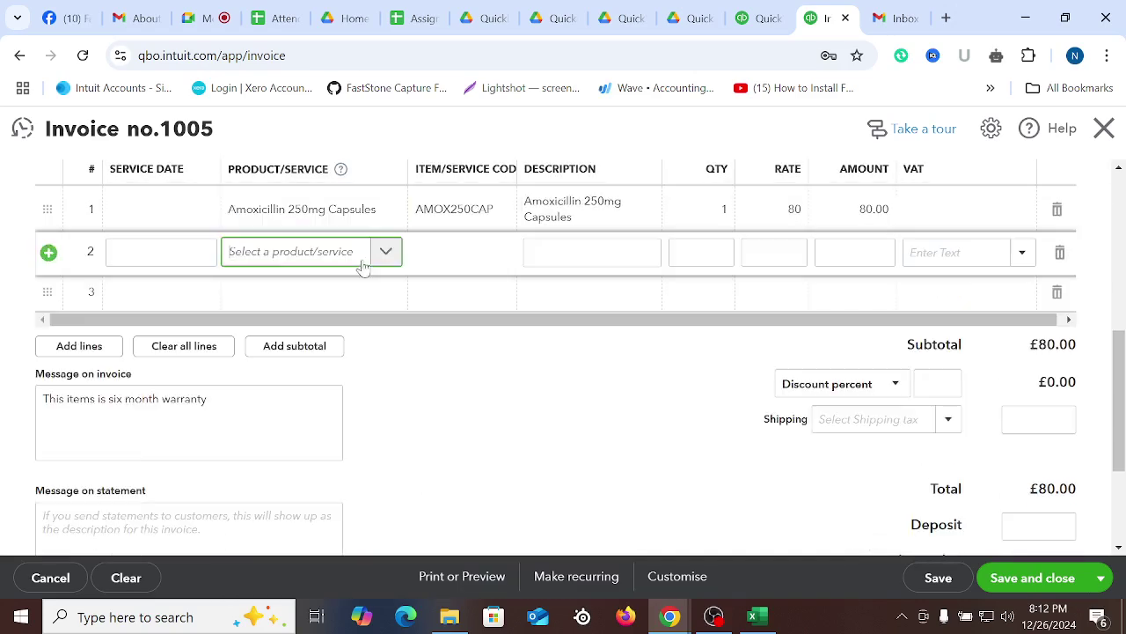
pyautogui.click(386, 253)
pyautogui.scroll(-3, 317, 417)
pyautogui.click(316, 427)
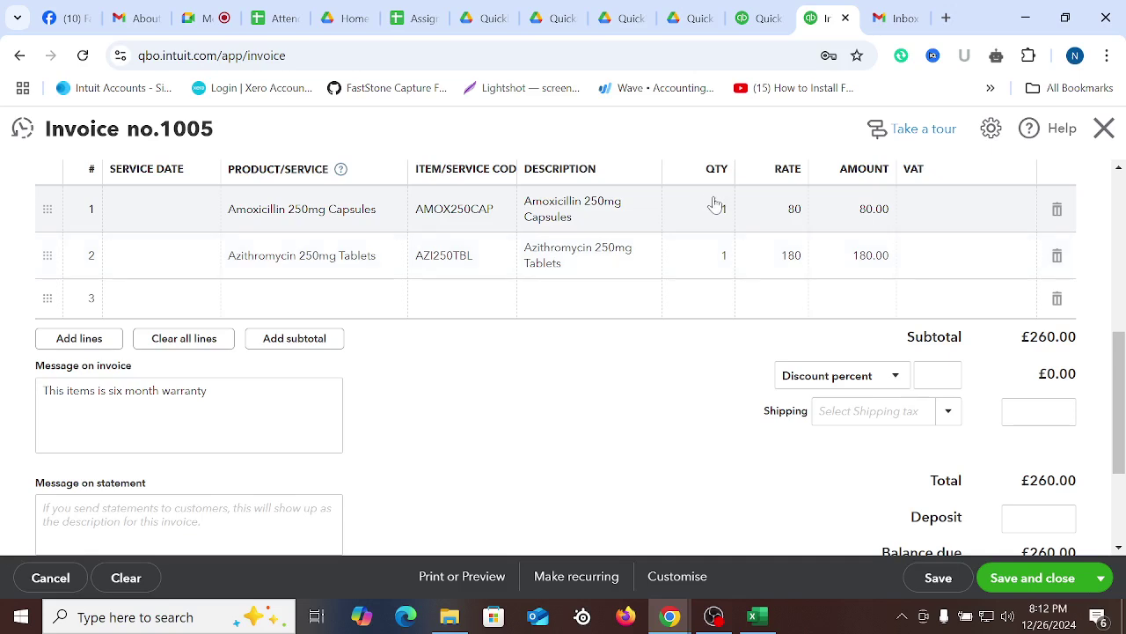
# Set the quantities to 12 on line 1 and 10 on line 2
pyautogui.click(717, 209)
pyautogui.write('12')
pyautogui.click(720, 264)
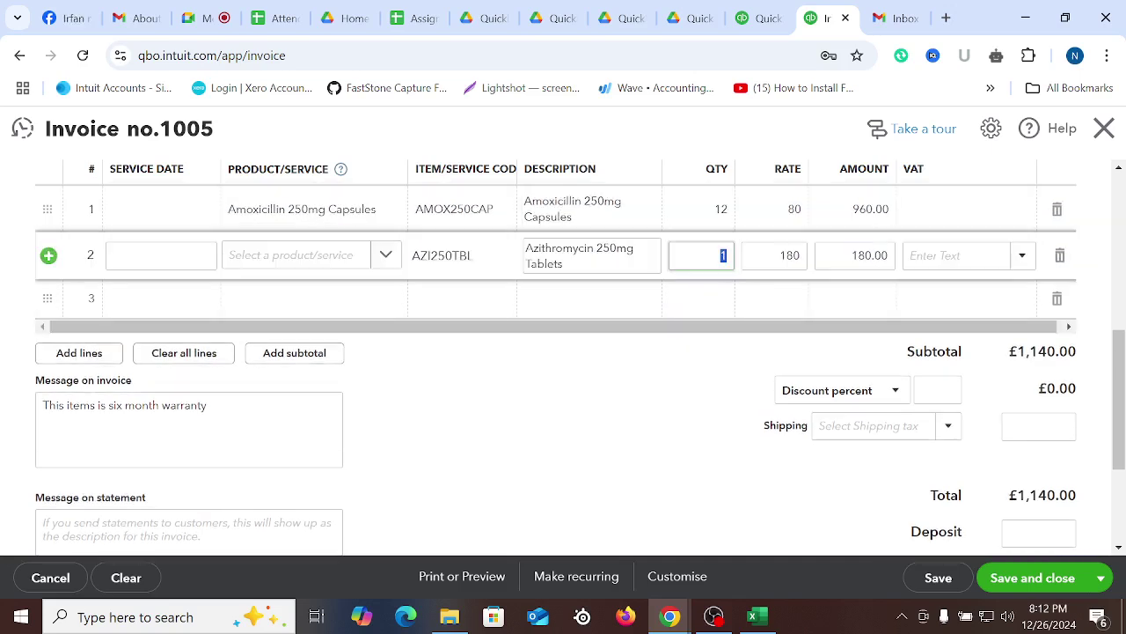
pyautogui.write('10')
pyautogui.click(633, 468)
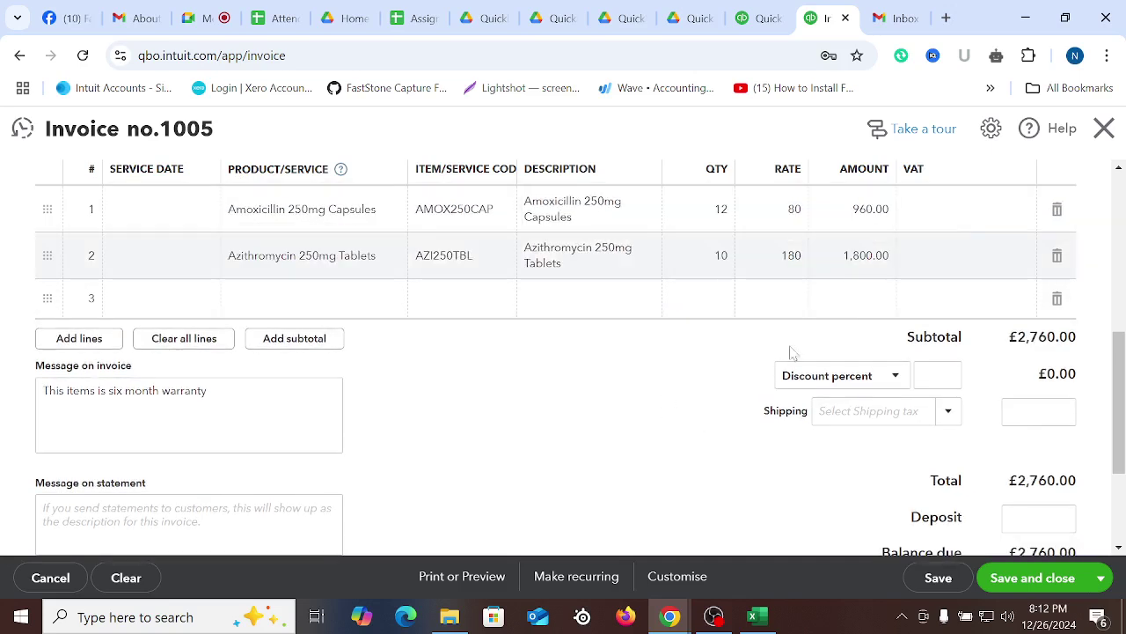
# Apply VAT codes 20.0% S and 5.0% R, and delete the empty third line
pyautogui.click(977, 216)
pyautogui.write('20')
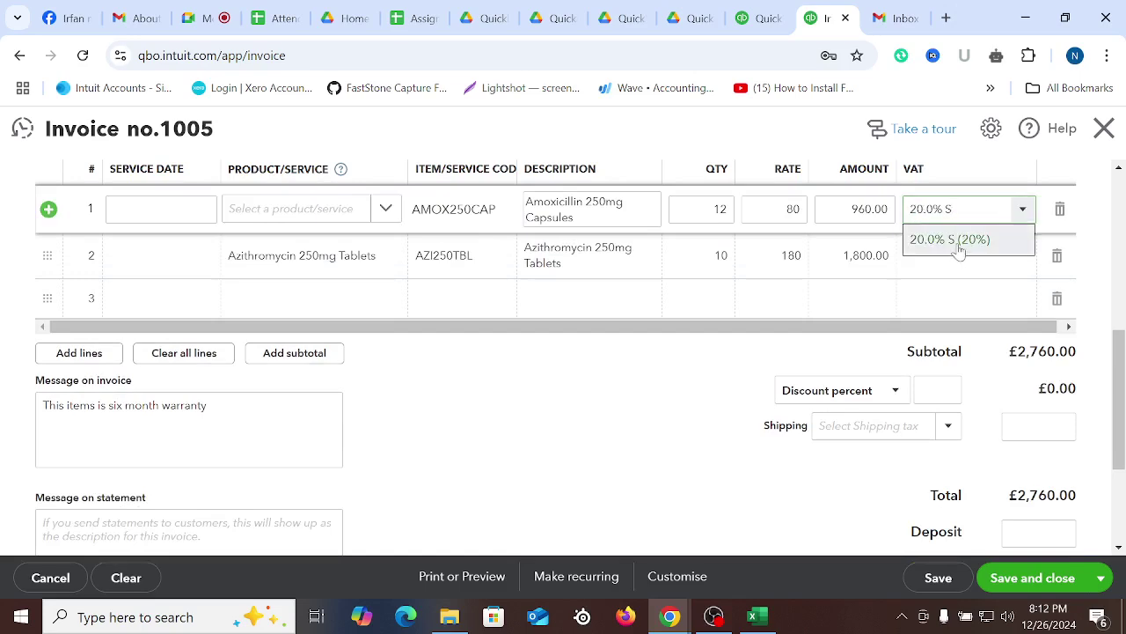
pyautogui.click(957, 251)
pyautogui.write('5')
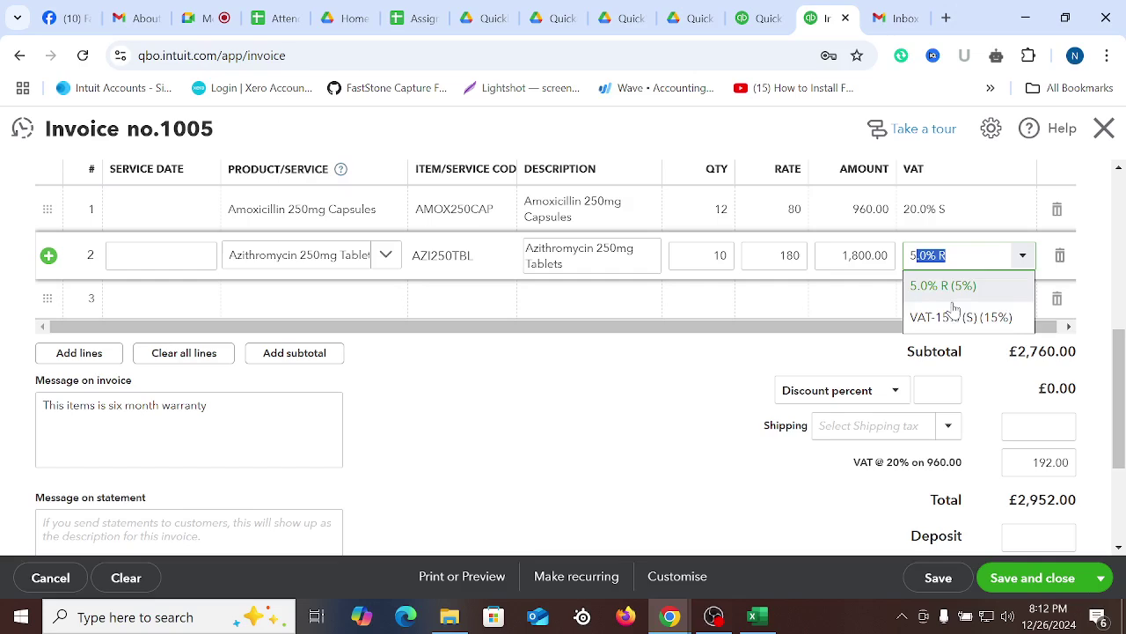
pyautogui.click(953, 287)
pyautogui.click(691, 438)
pyautogui.click(1057, 298)
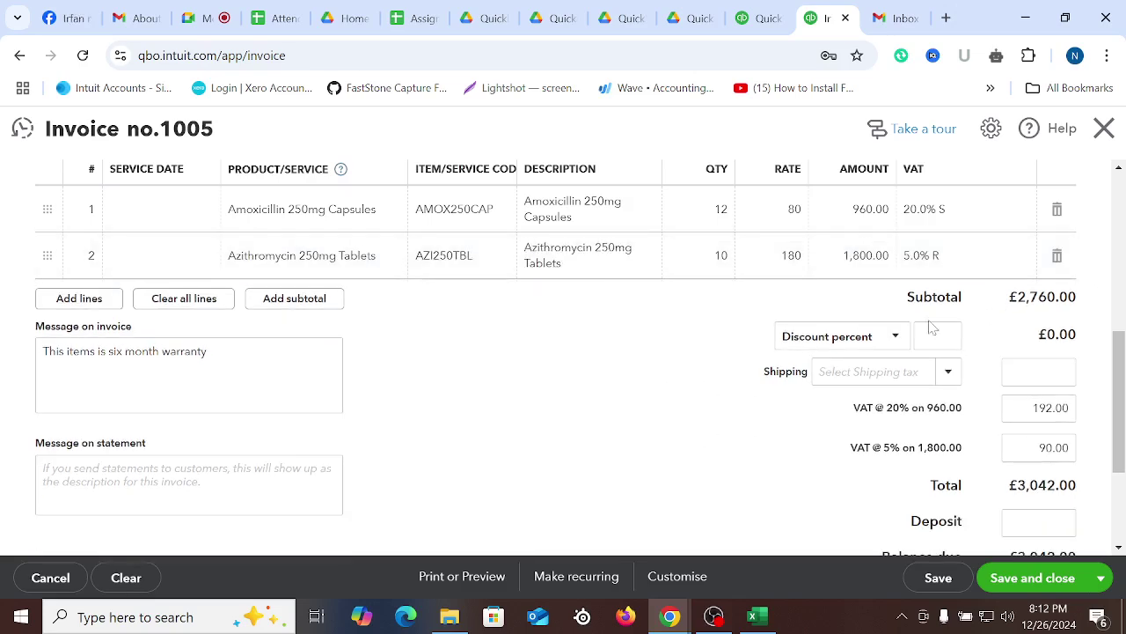
# Change the discount type to Discount value and enter a £100 discount
pyautogui.scroll(-2, 1043, 405)
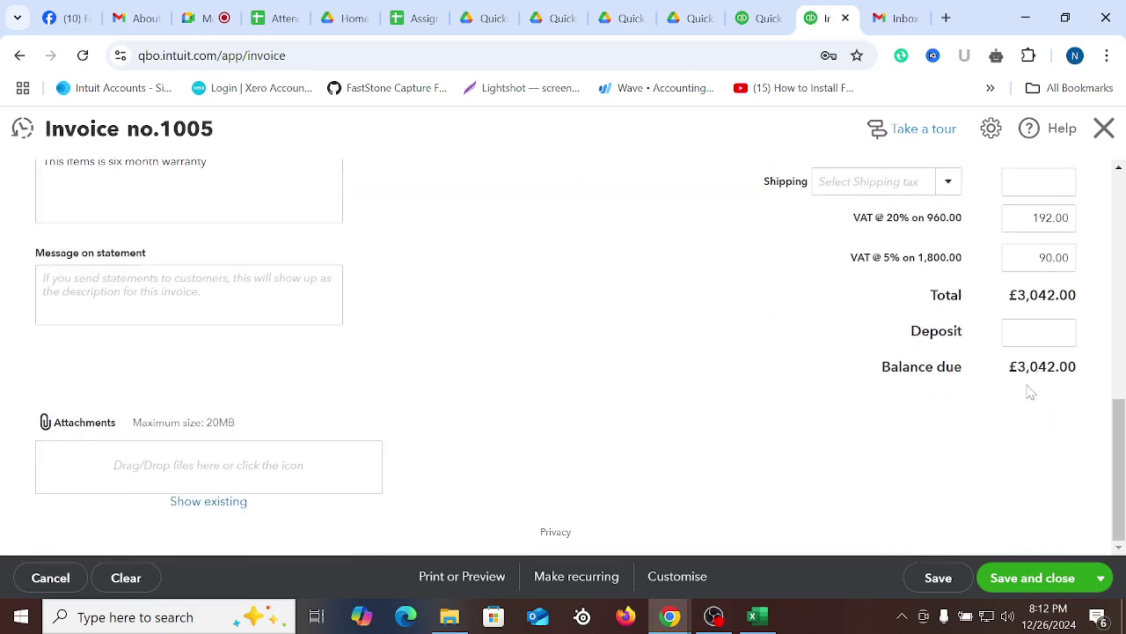
pyautogui.scroll(2, 1052, 389)
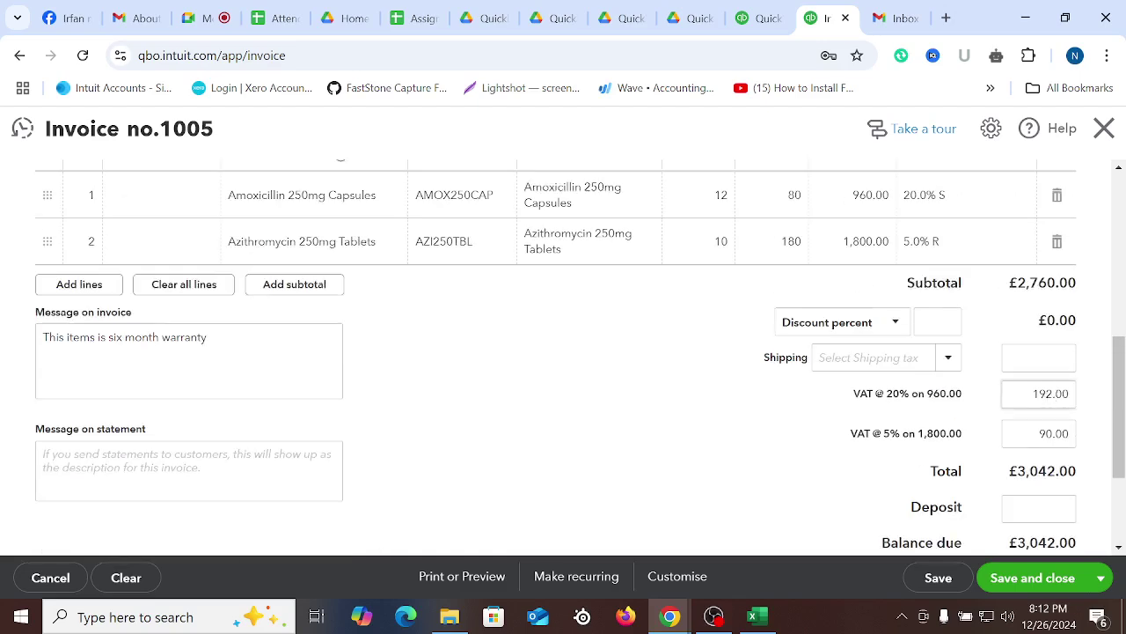
pyautogui.click(896, 327)
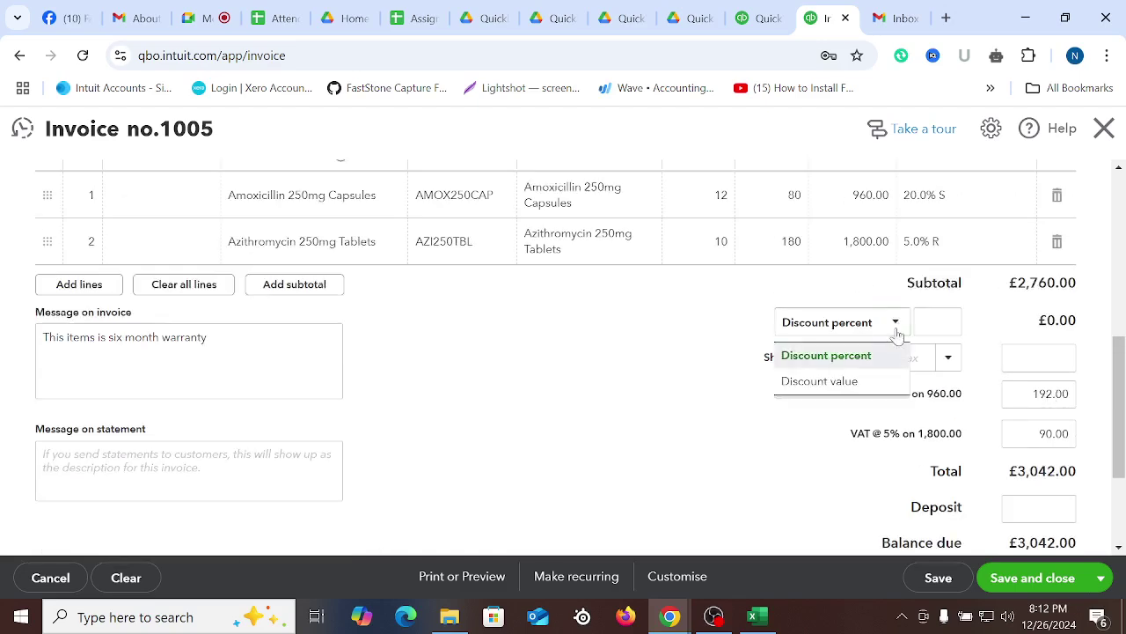
pyautogui.click(838, 382)
pyautogui.click(940, 322)
pyautogui.write('10')
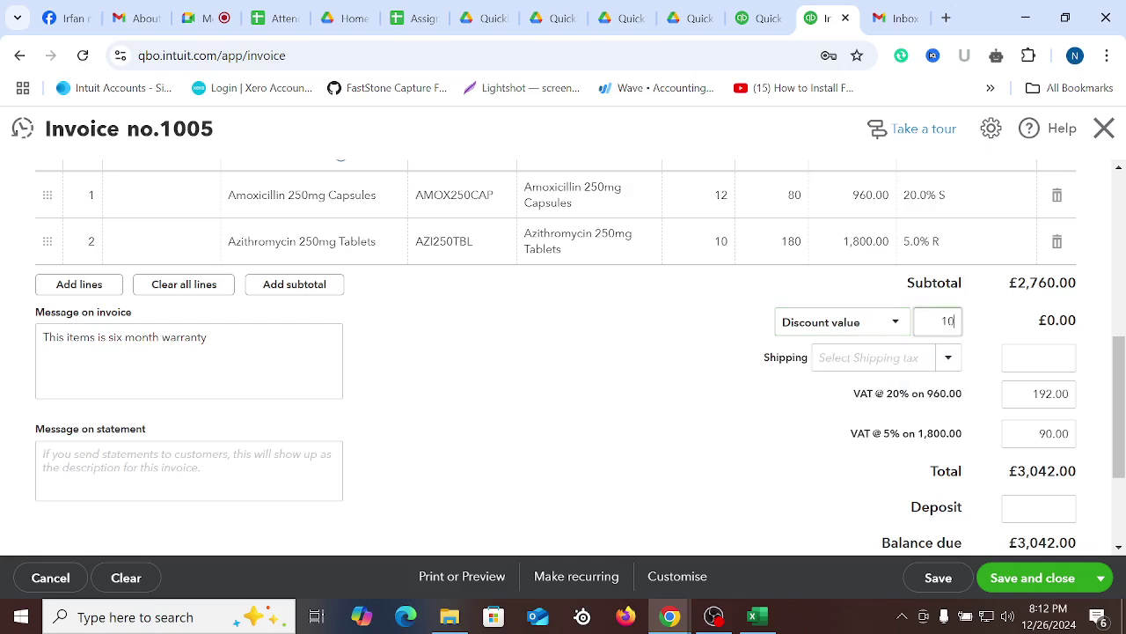
pyautogui.write('0')
pyautogui.click(636, 466)
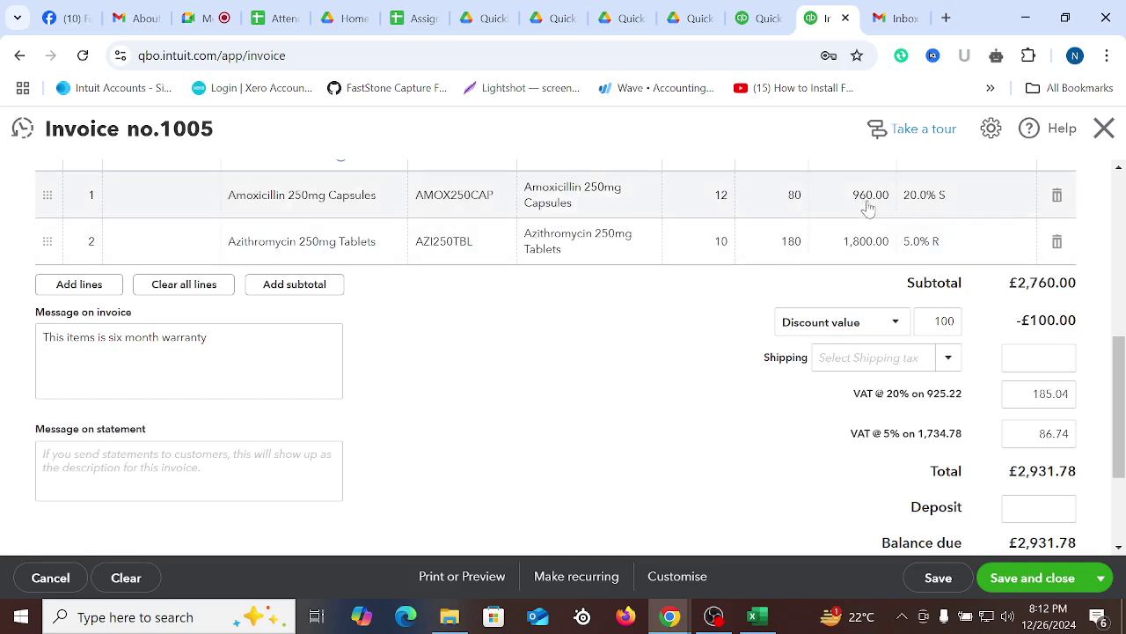
pyautogui.doubleClick(957, 395)
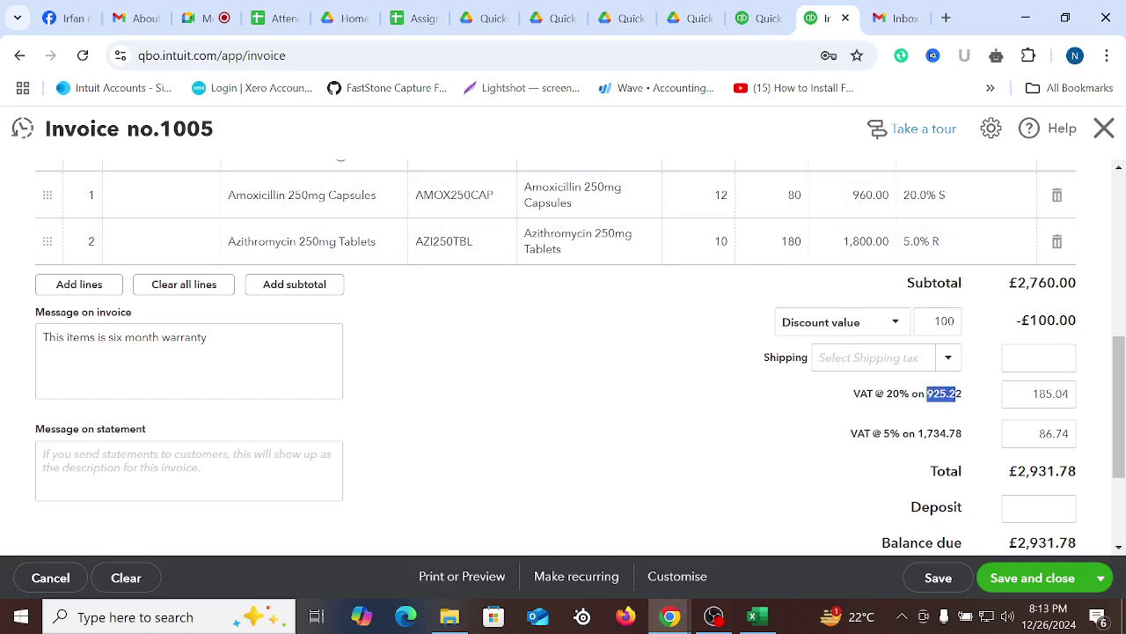
pyautogui.moveTo(875, 394); pyautogui.dragTo(899, 394)
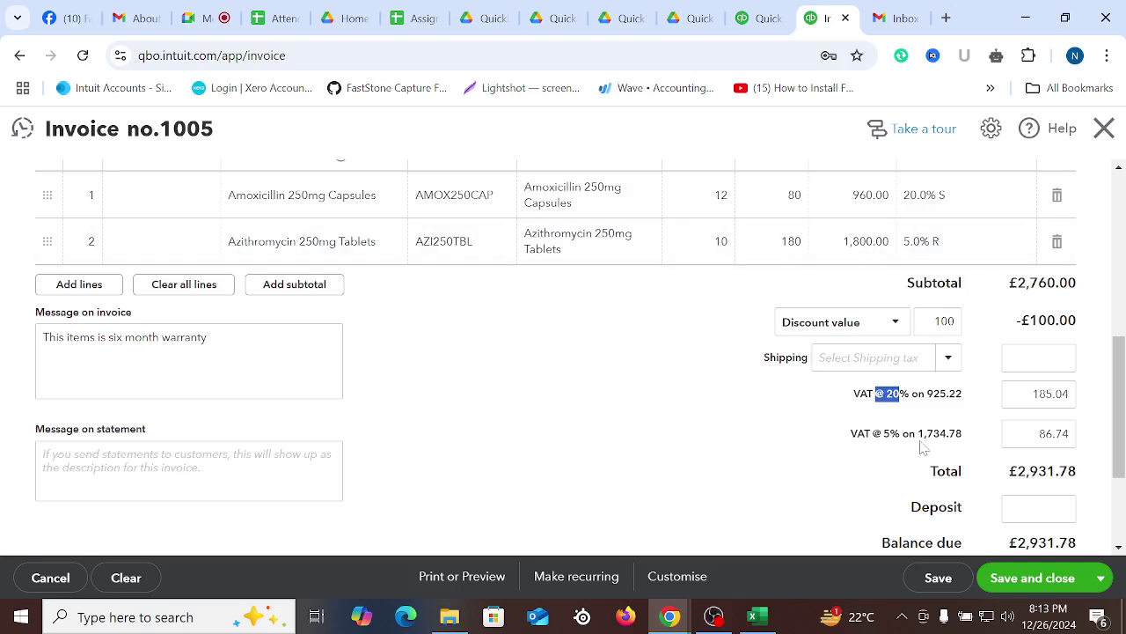
pyautogui.moveTo(919, 432); pyautogui.dragTo(957, 433)
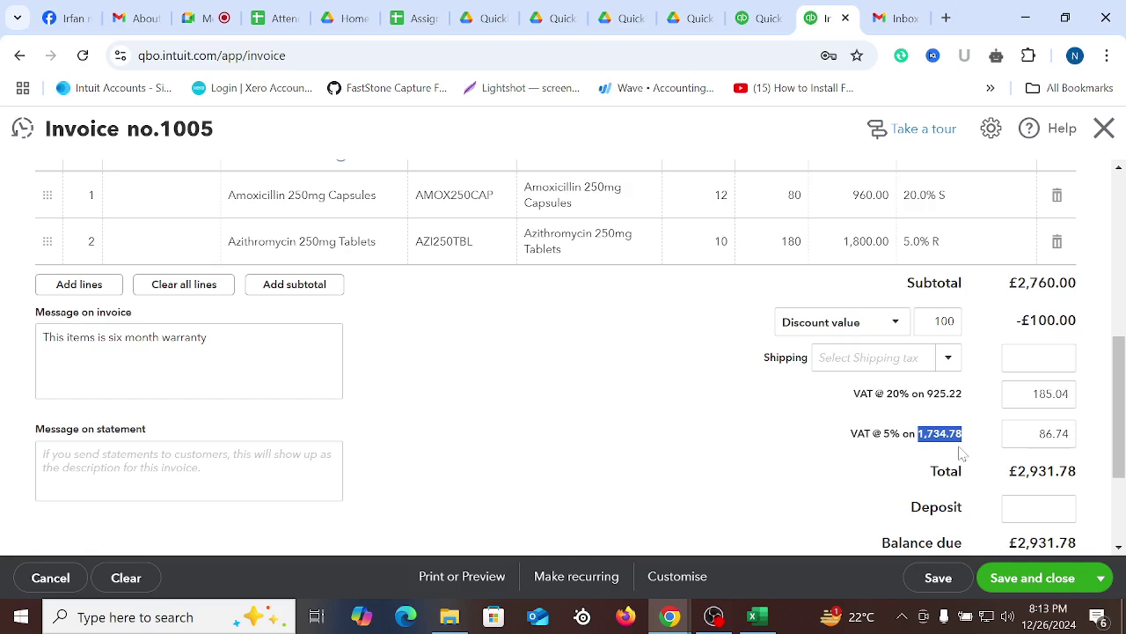
pyautogui.click(844, 443)
# Open Calculator and compute 960 ÷ 2760 × 100, giving 34.78
pyautogui.click(170, 617)
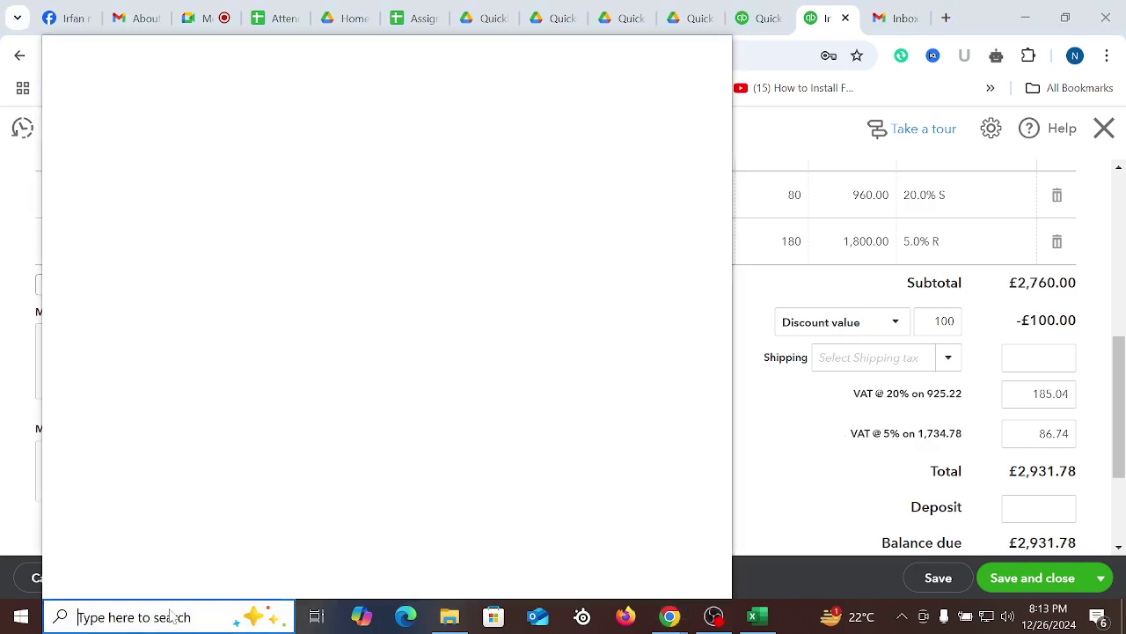
pyautogui.write('cal')
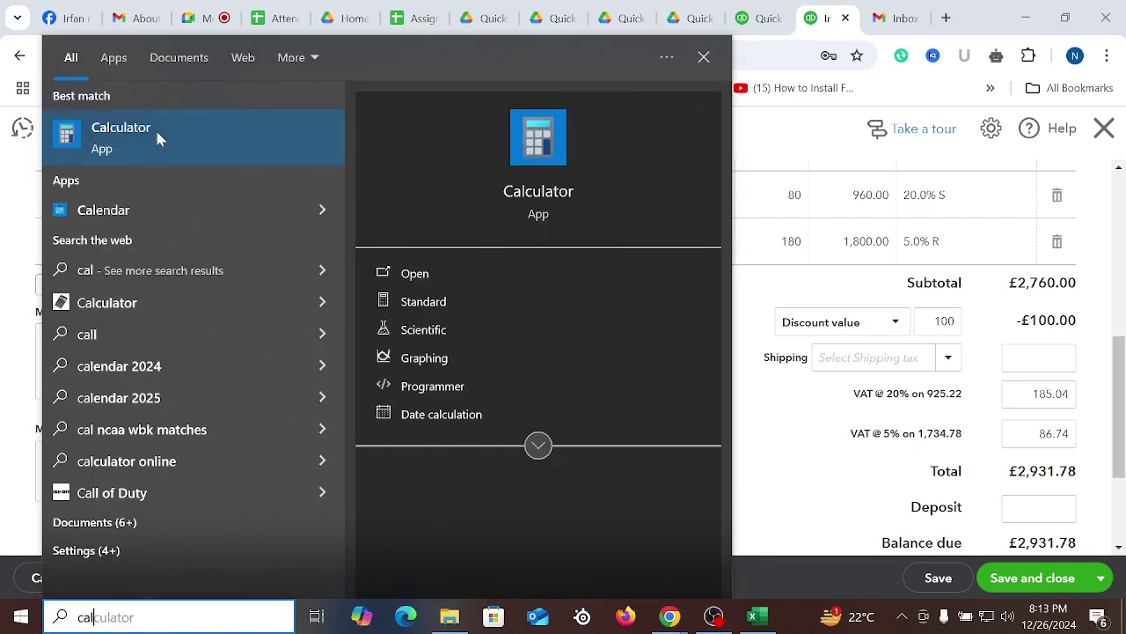
pyautogui.click(155, 128)
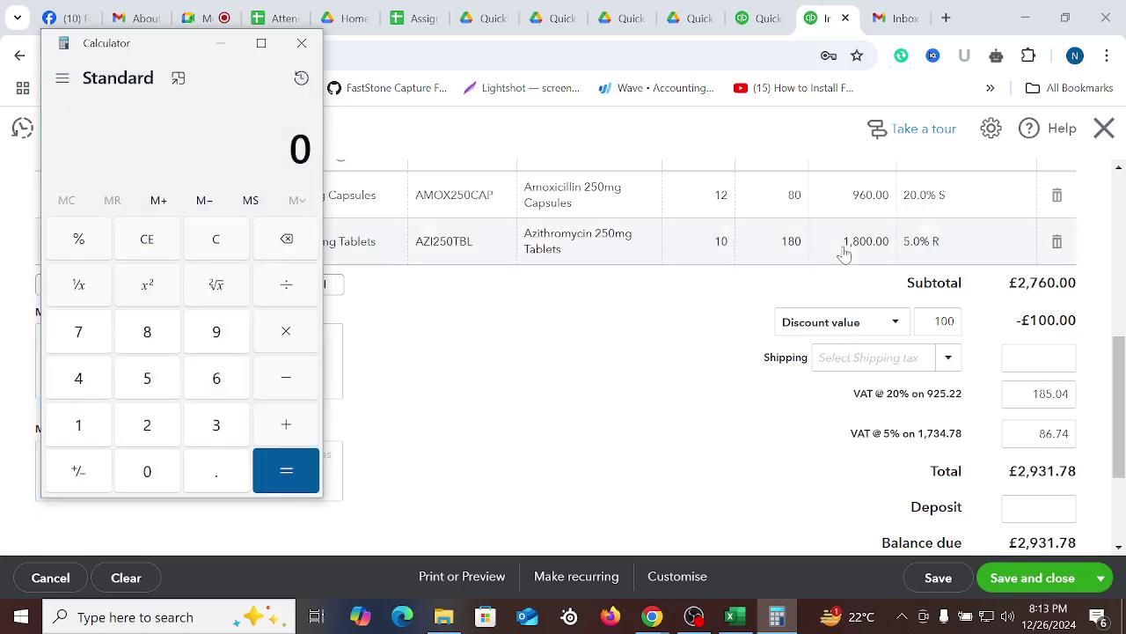
pyautogui.click(227, 329)
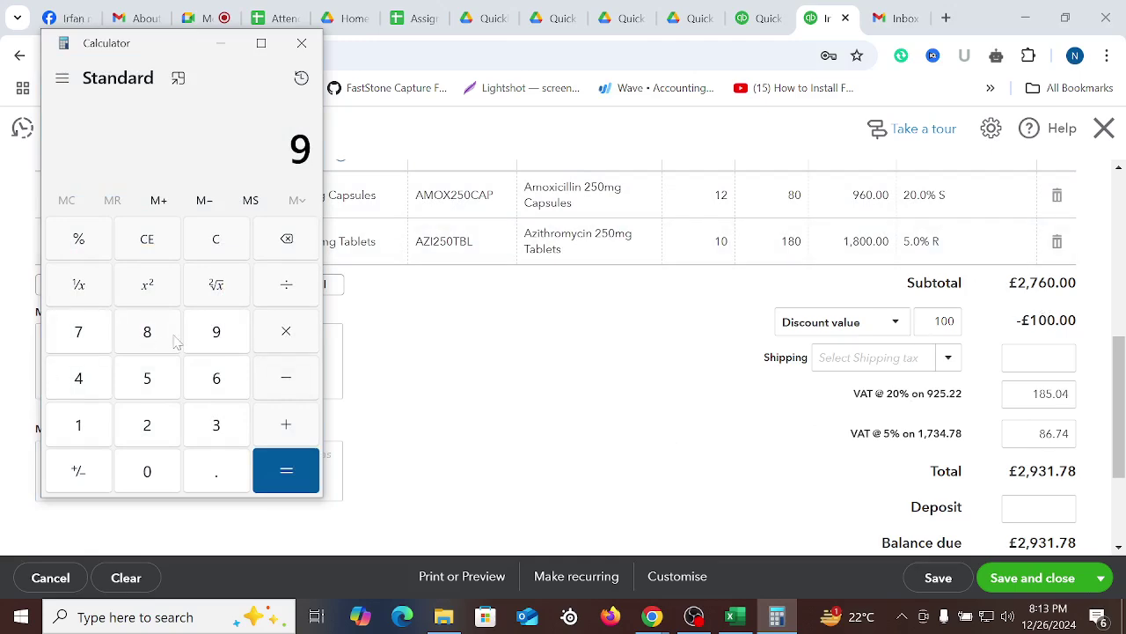
pyautogui.click(217, 388)
pyautogui.click(146, 473)
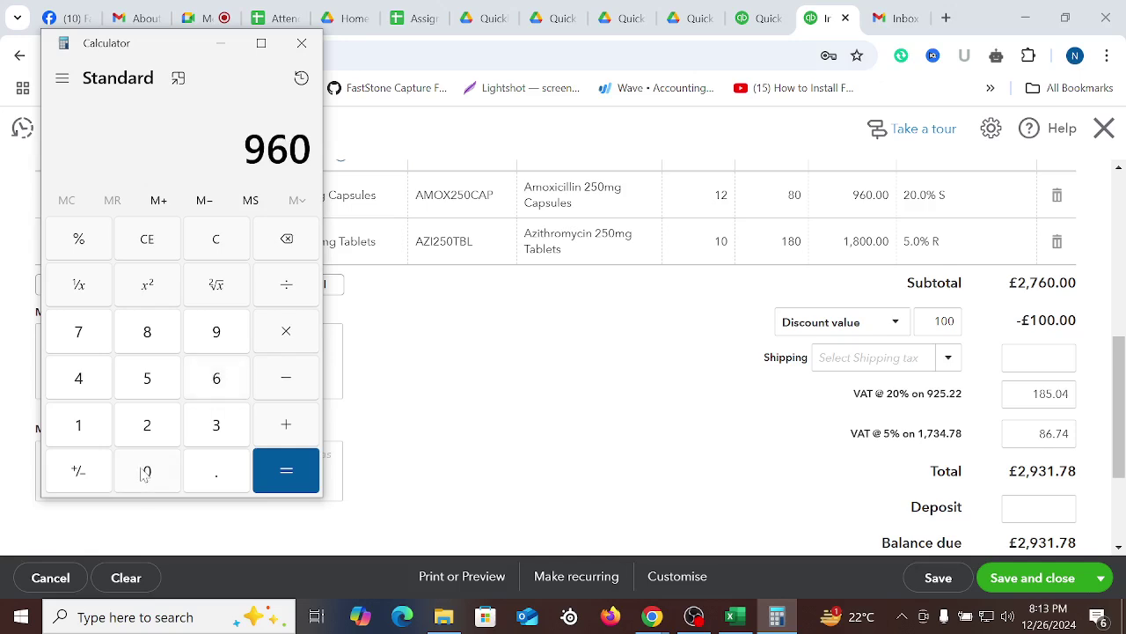
pyautogui.click(288, 289)
pyautogui.click(161, 431)
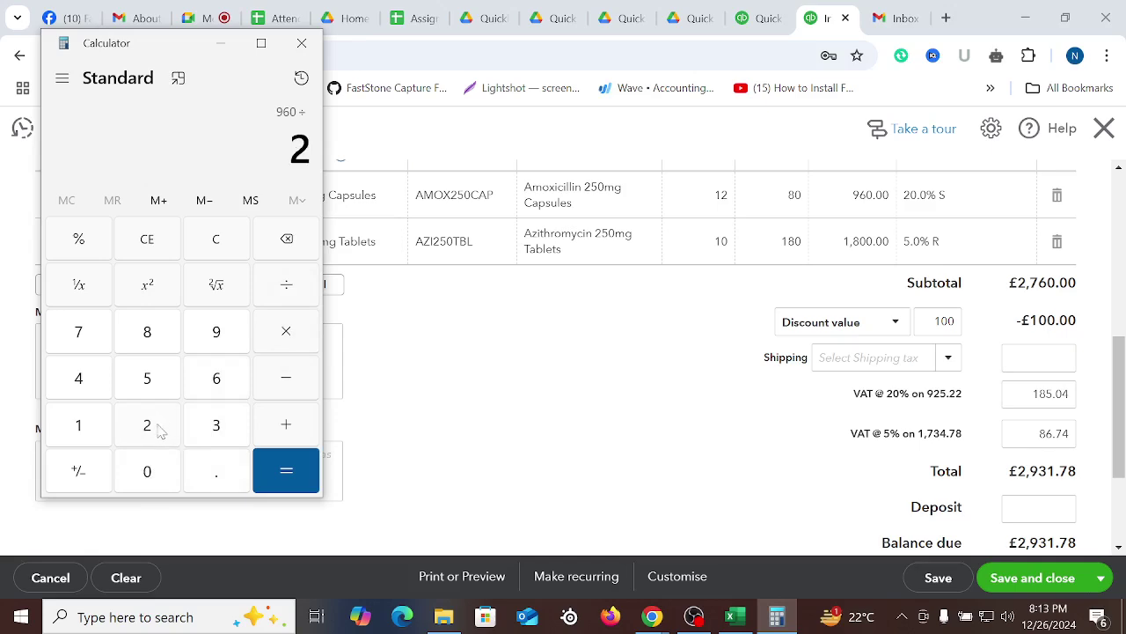
pyautogui.click(81, 333)
pyautogui.click(219, 379)
pyautogui.click(148, 474)
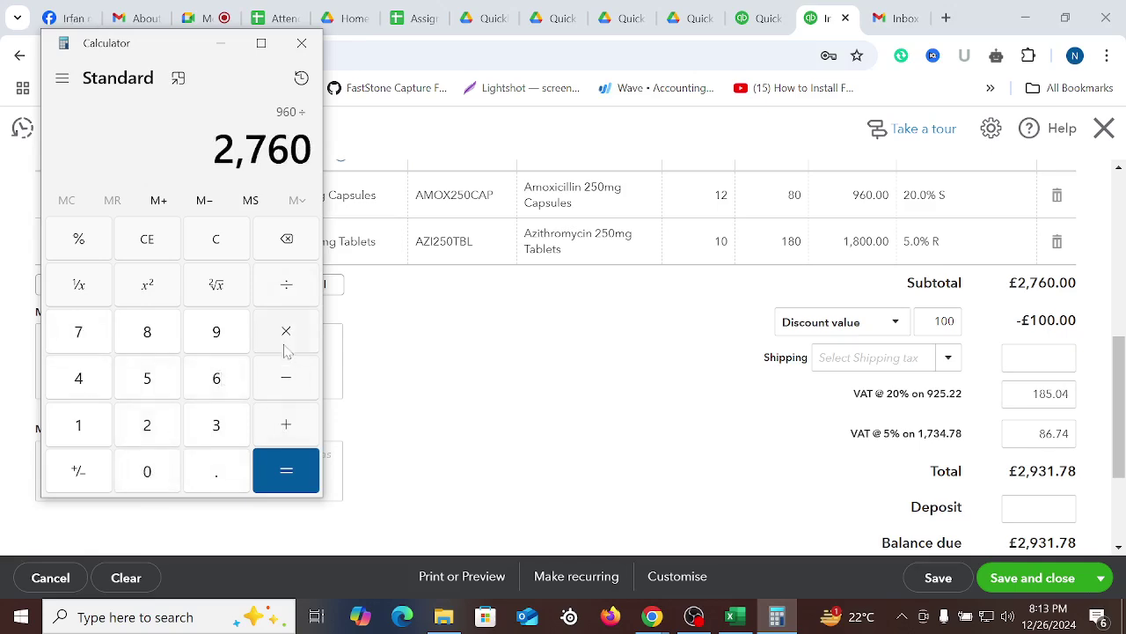
pyautogui.click(286, 333)
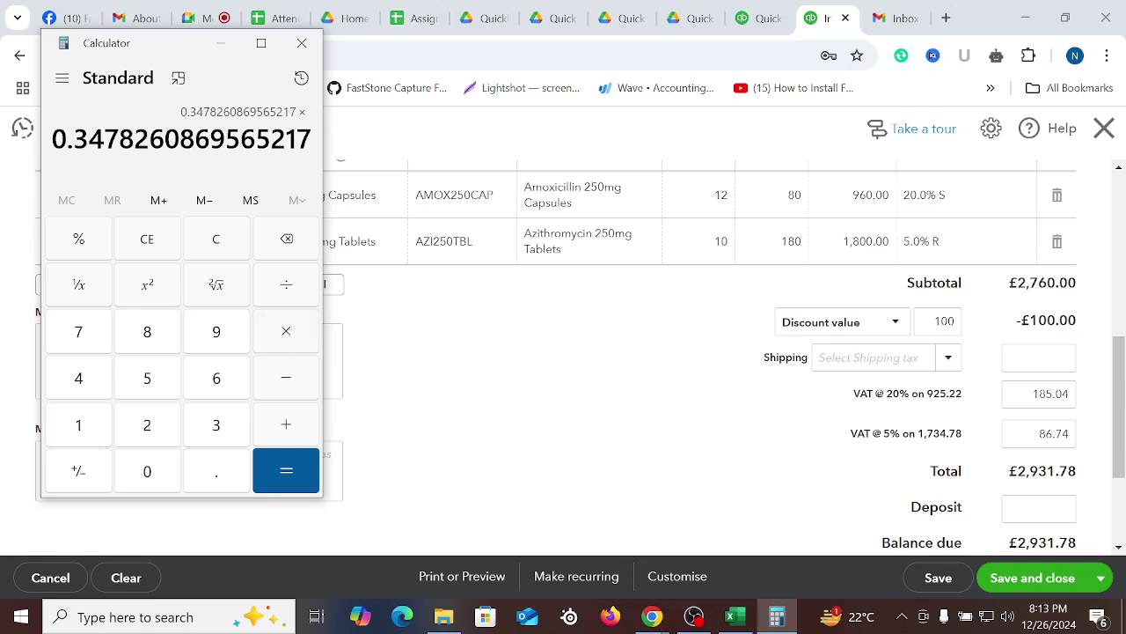
pyautogui.click(78, 422)
pyautogui.click(148, 473)
pyautogui.click(148, 473)
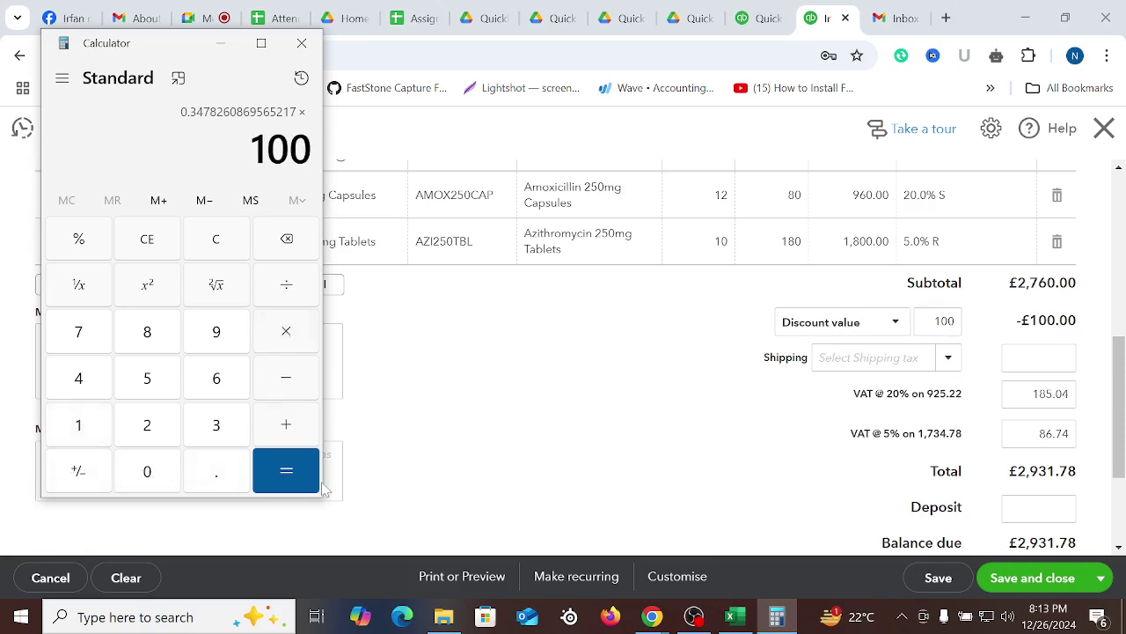
pyautogui.click(292, 471)
# Subtract 960 from the 34.78 result to get −925.2173913043478
pyautogui.moveTo(173, 140); pyautogui.dragTo(67, 141)
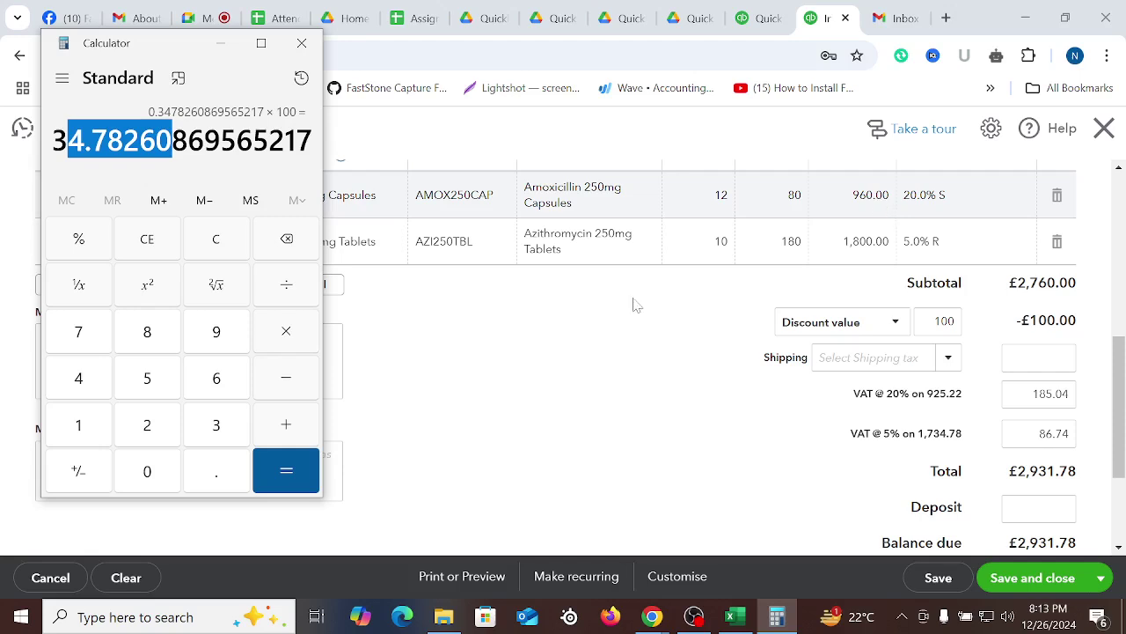
pyautogui.click(289, 377)
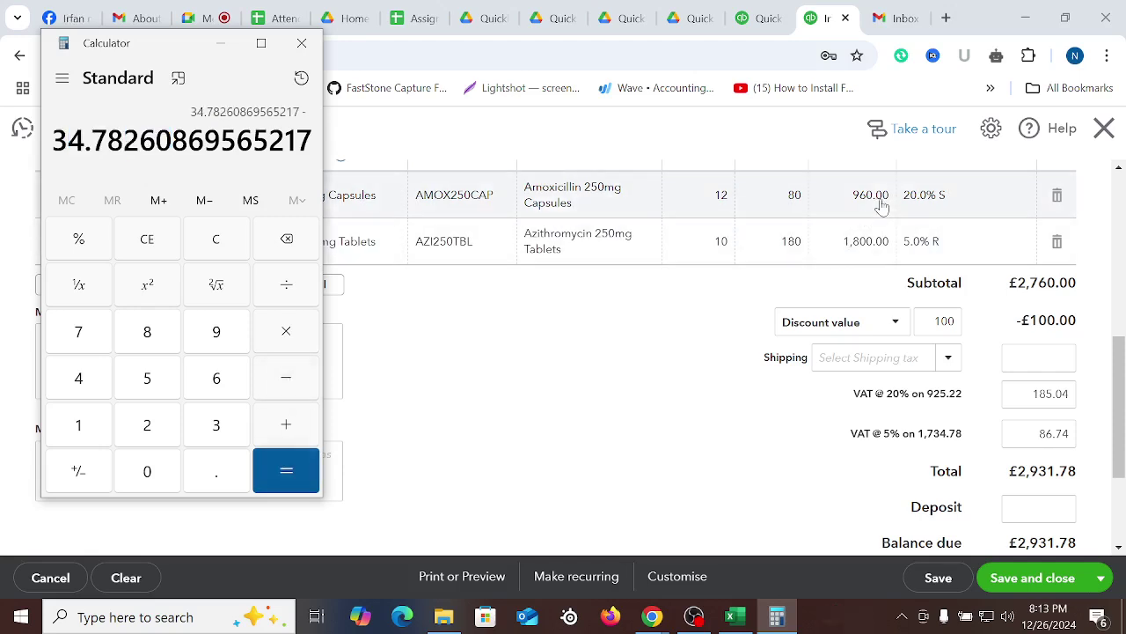
pyautogui.click(215, 331)
pyautogui.click(216, 377)
pyautogui.click(147, 471)
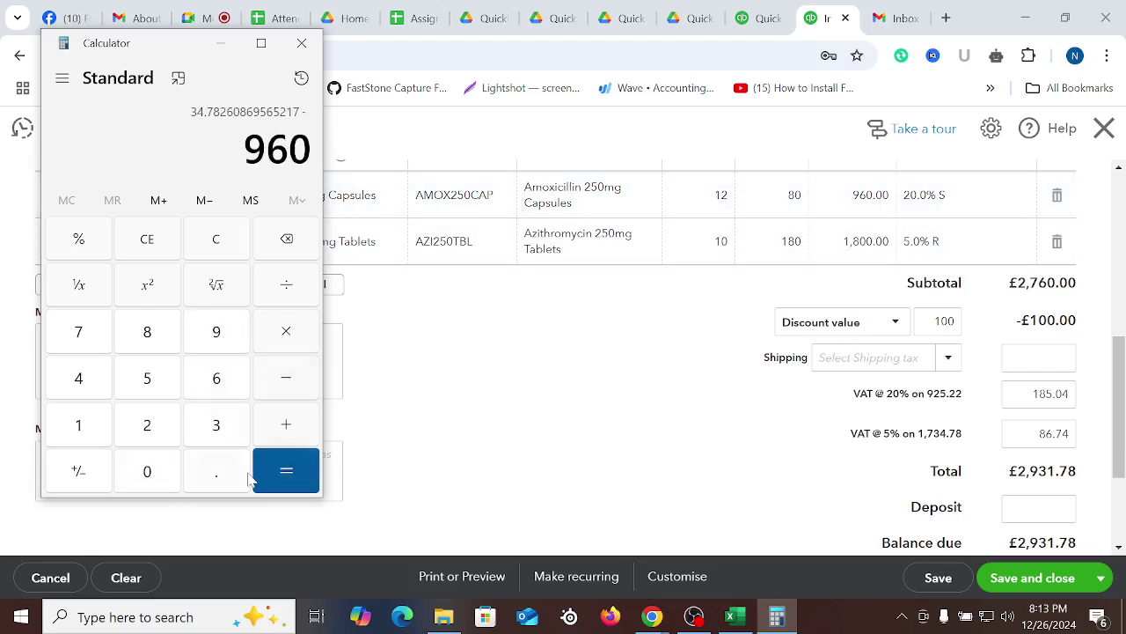
pyautogui.click(216, 471)
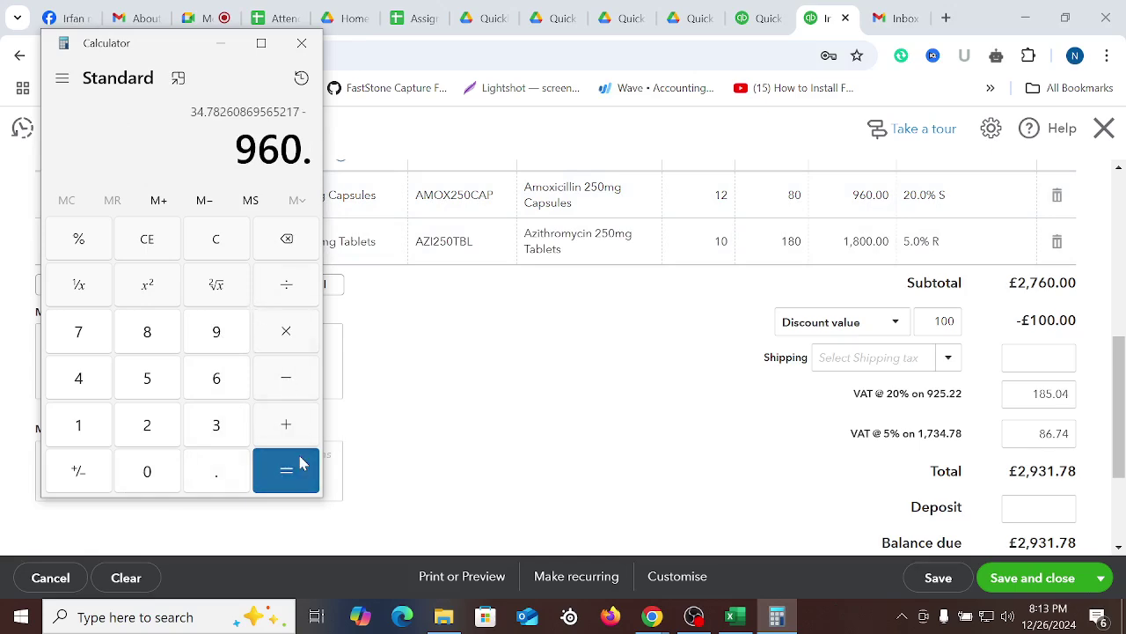
pyautogui.click(297, 461)
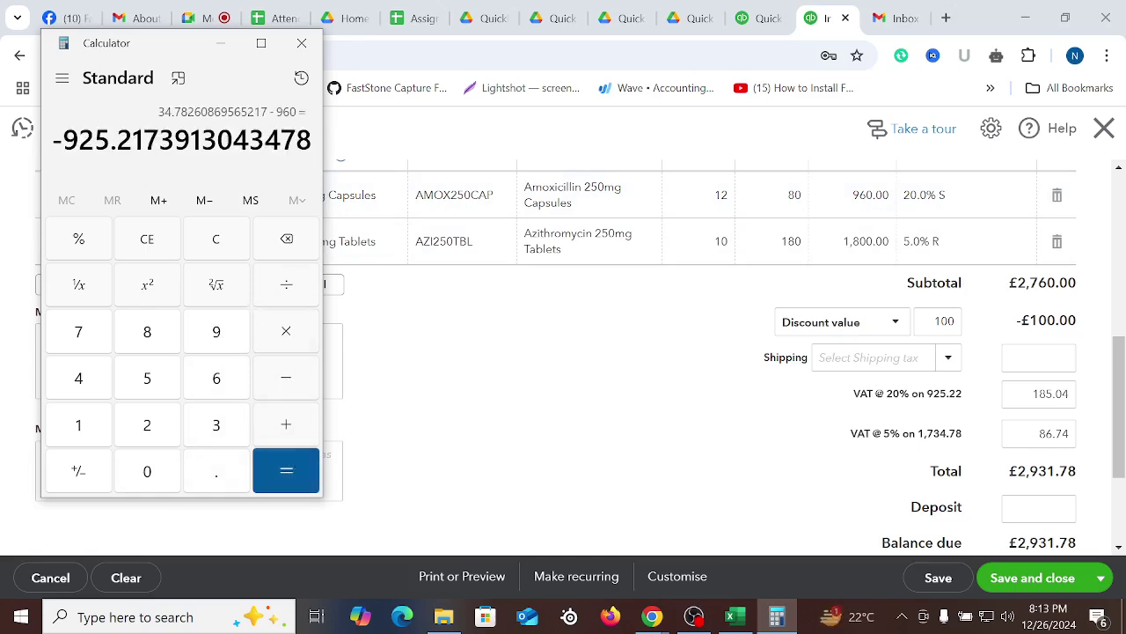
# Compare the result with the invoice's 925.22 VAT base and 5% VAT line amount
pyautogui.doubleClick(945, 394)
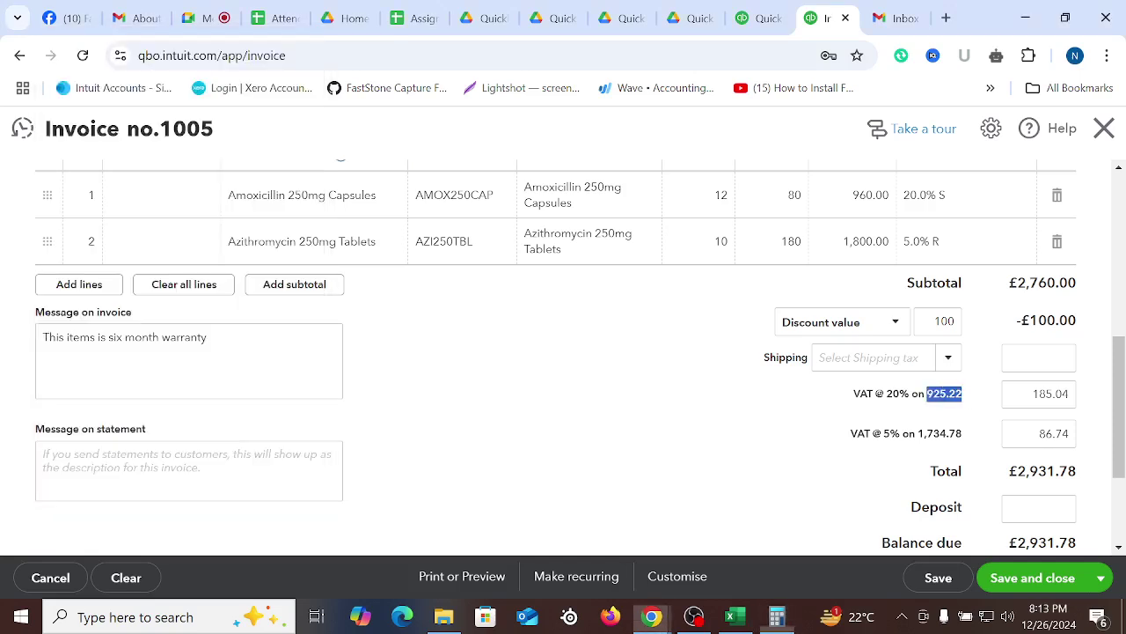
pyautogui.click(777, 616)
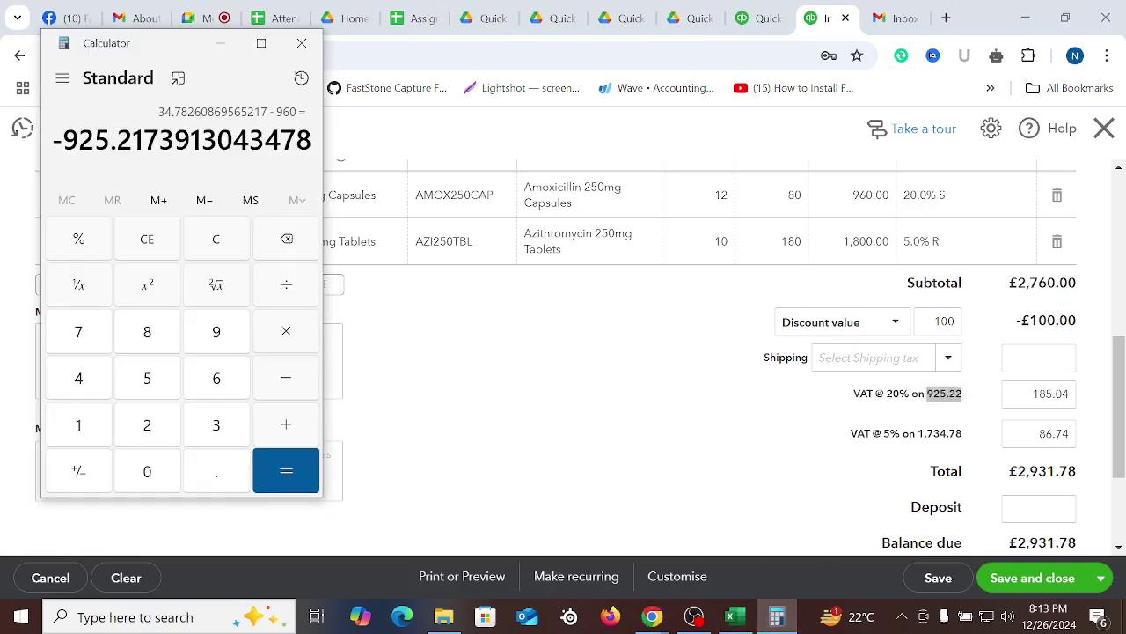
pyautogui.moveTo(887, 394); pyautogui.dragTo(957, 394)
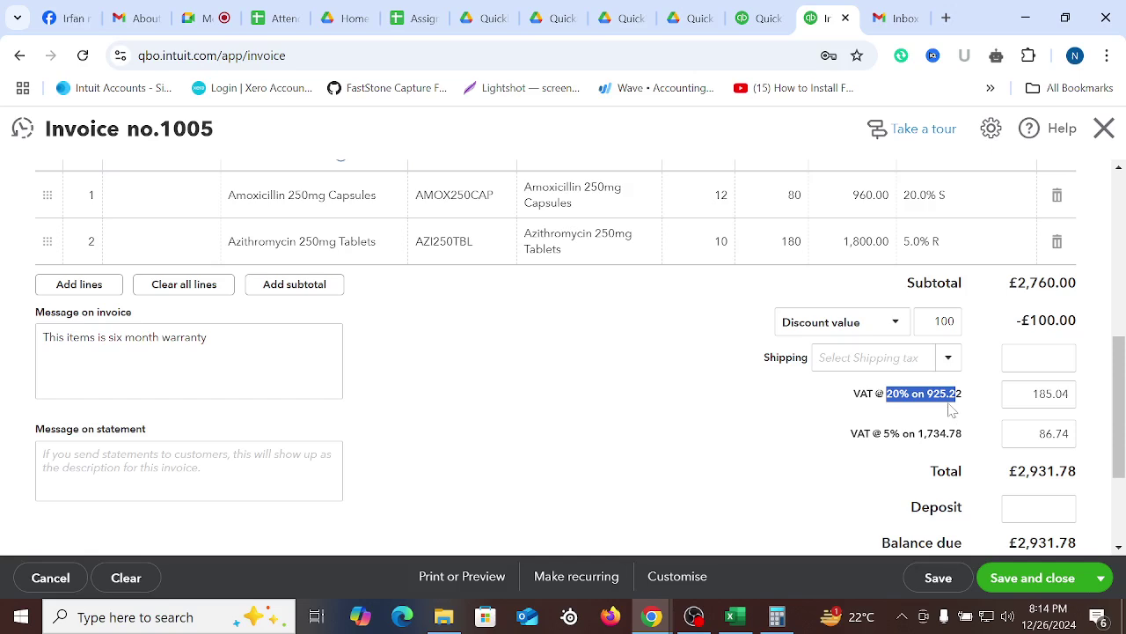
pyautogui.moveTo(919, 433); pyautogui.dragTo(973, 442)
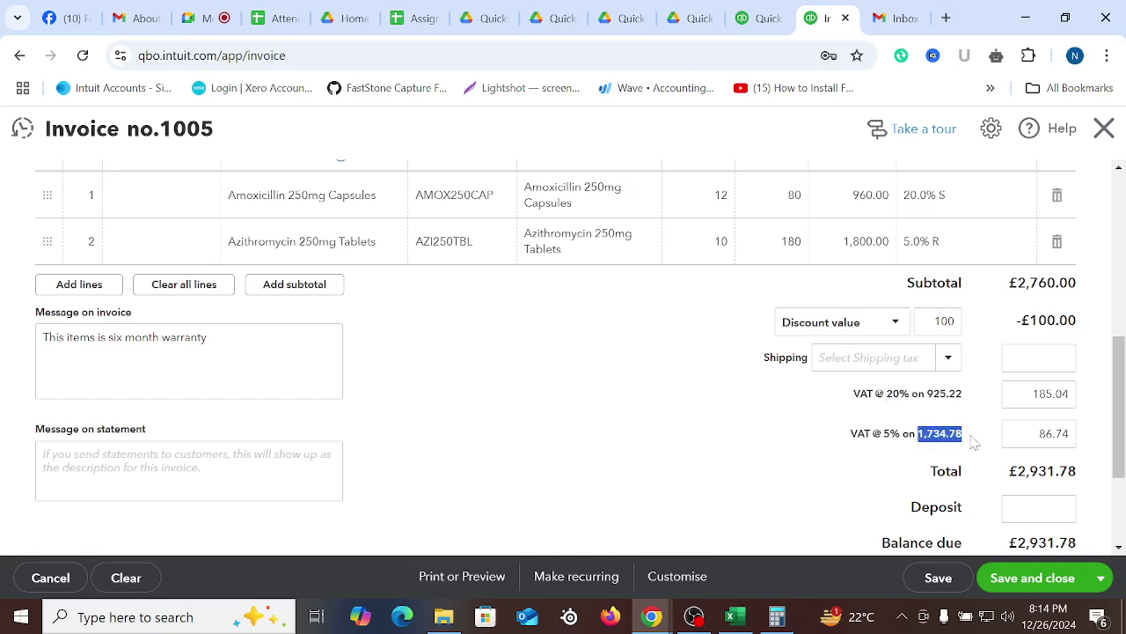
pyautogui.click(930, 437)
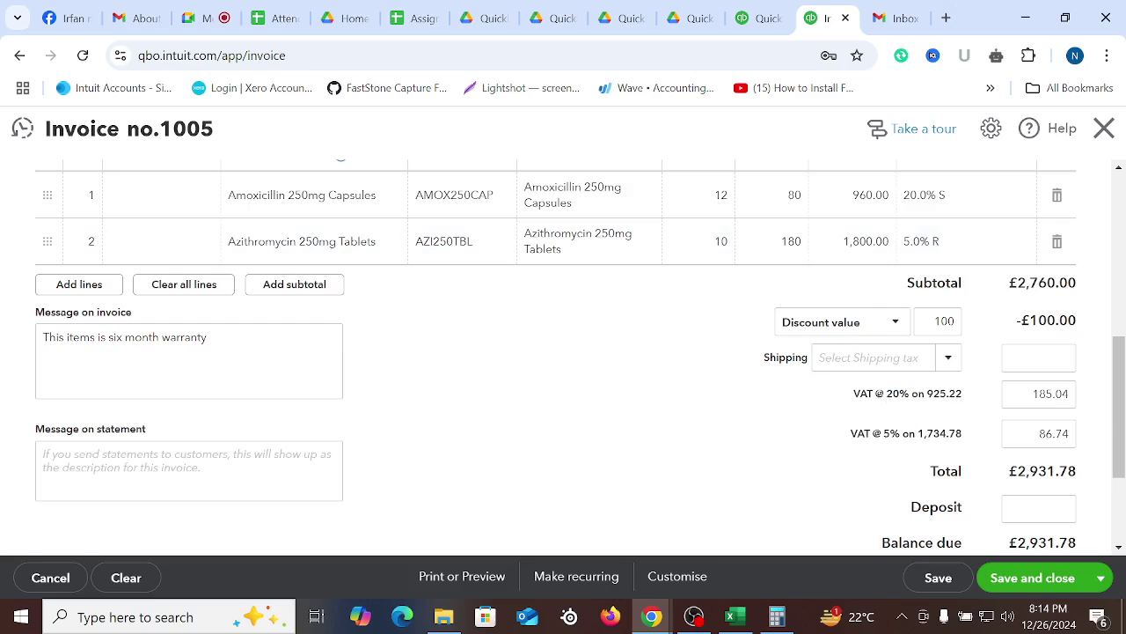
pyautogui.moveTo(884, 433); pyautogui.dragTo(966, 442)
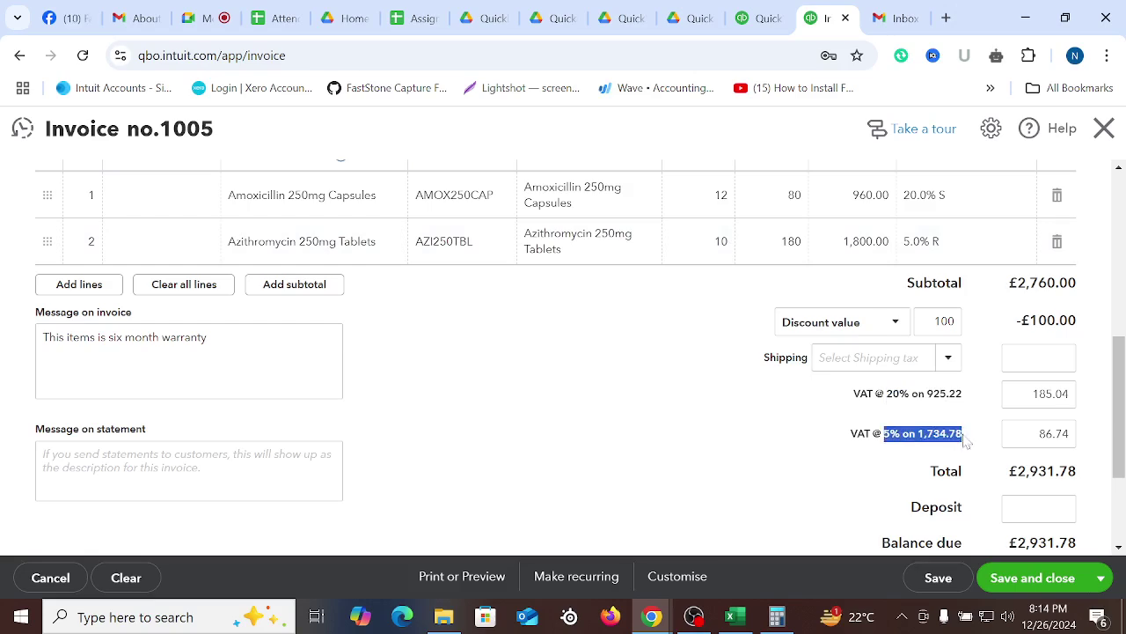
# Save invoice 1005 with Ctrl+Alt+S, opening blank invoice 1006
pyautogui.click(677, 397)
pyautogui.scroll(4, 651, 403)
pyautogui.scroll(2, 647, 408)
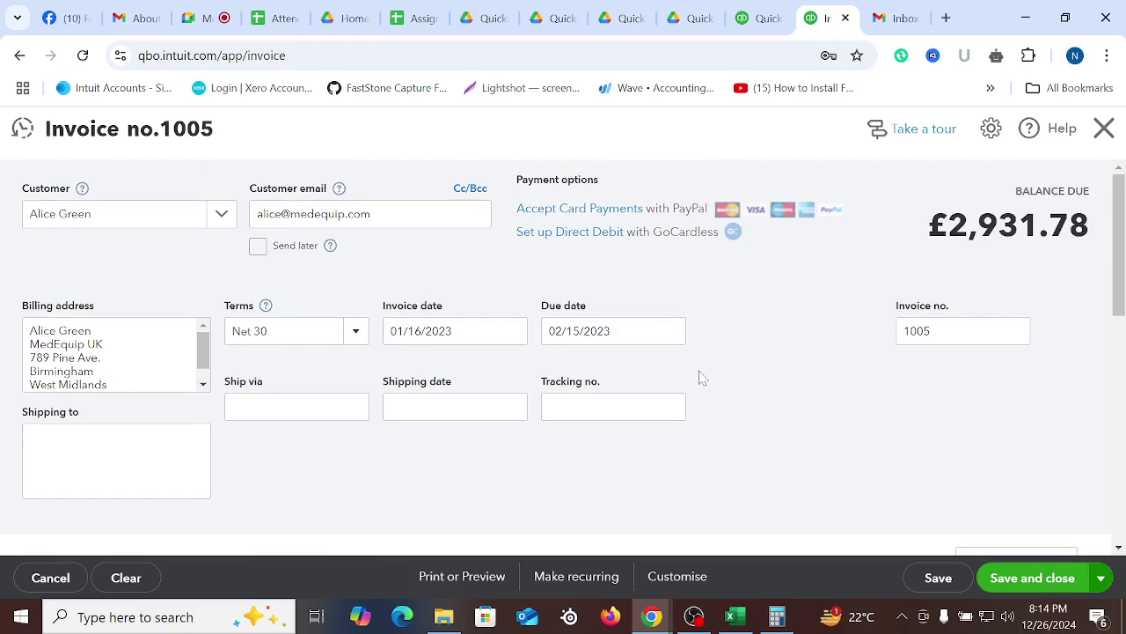
pyautogui.scroll(-3, 905, 478)
pyautogui.hotkey('ctrl', 'alt', 's')
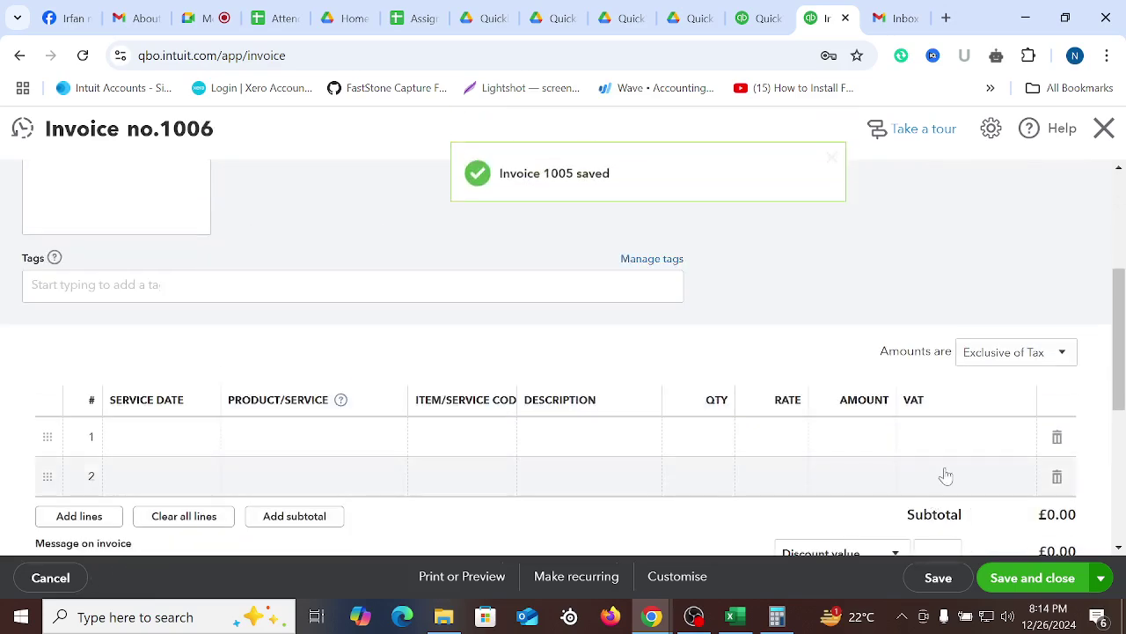
pyautogui.scroll(-3, 981, 409)
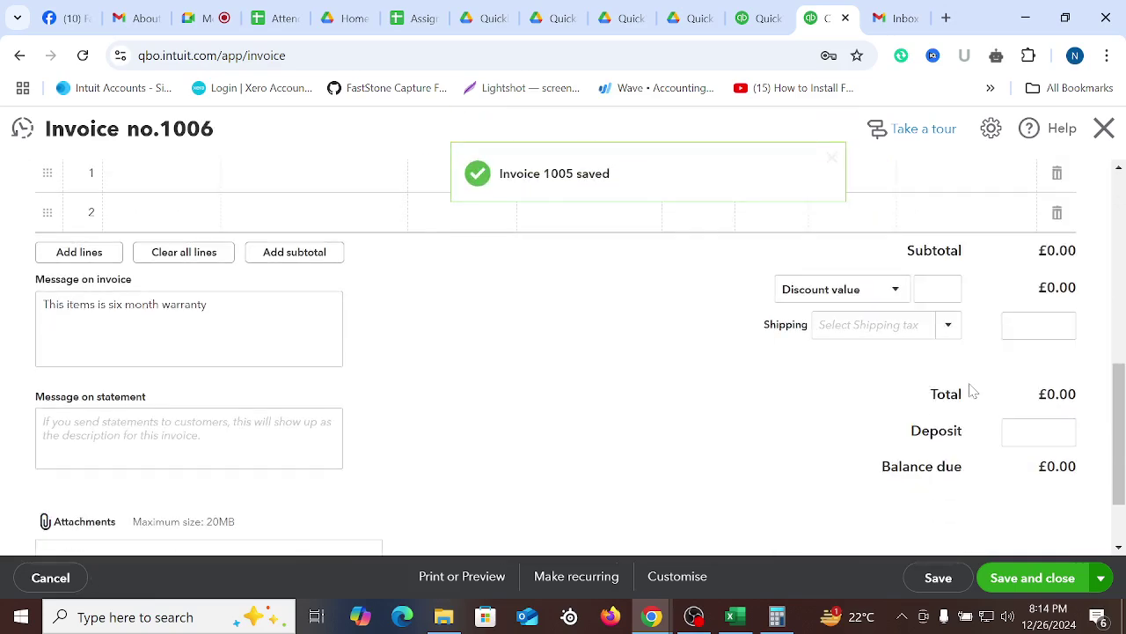
pyautogui.scroll(10, 867, 434)
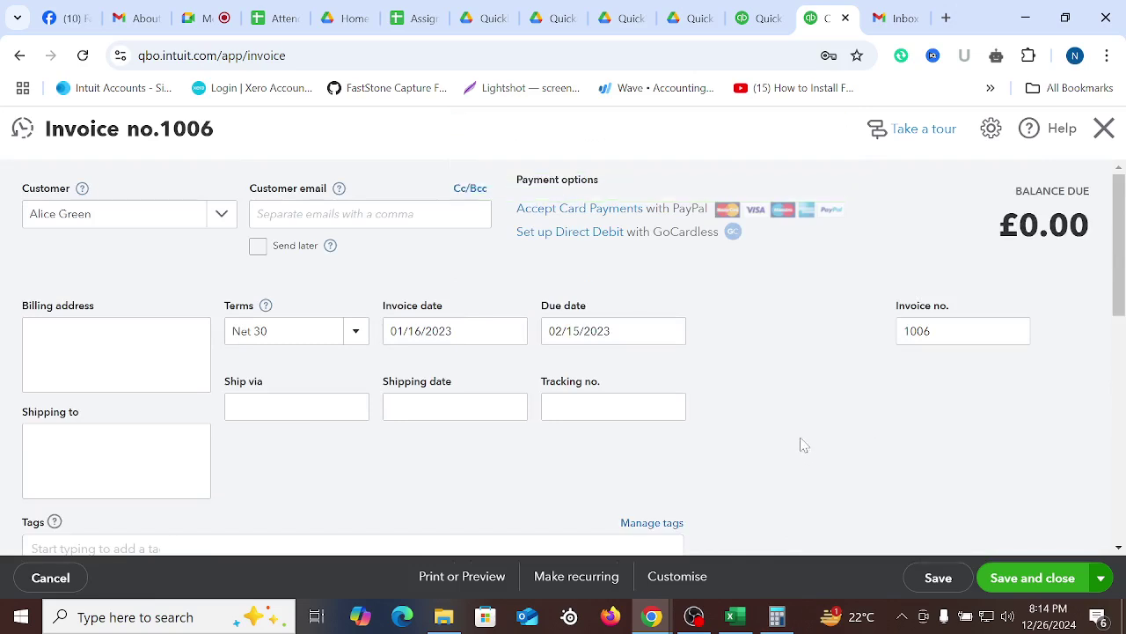
# Copy the customer name from cell A2 of the four-medicine invoice sheet and return to QuickBooks
pyautogui.click(730, 616)
pyautogui.click(69, 256)
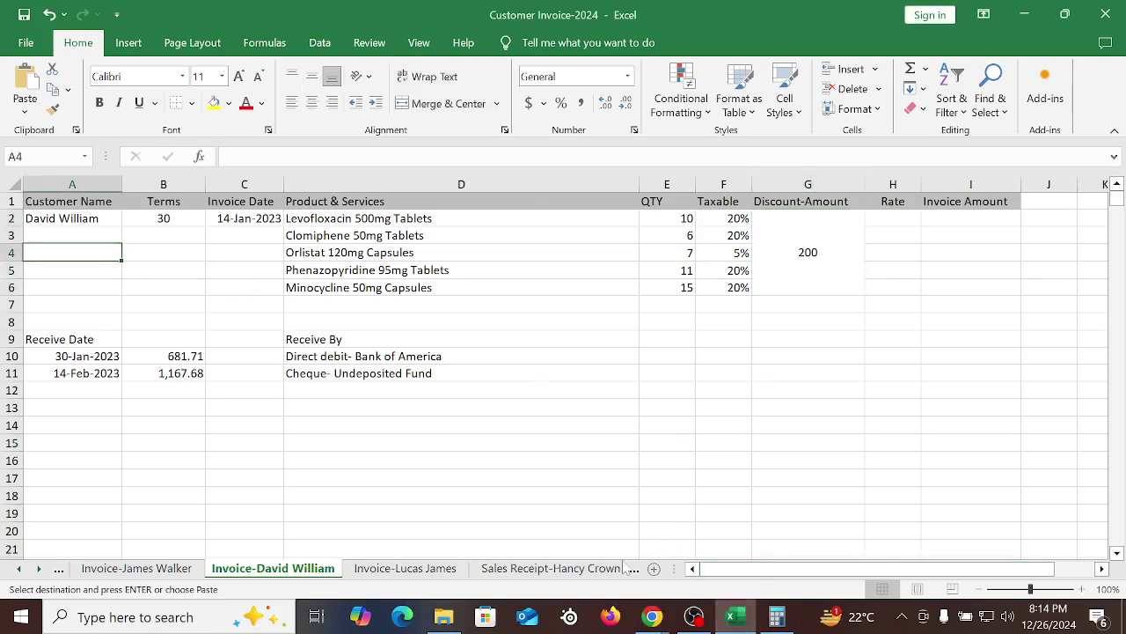
pyautogui.click(385, 559)
pyautogui.click(407, 568)
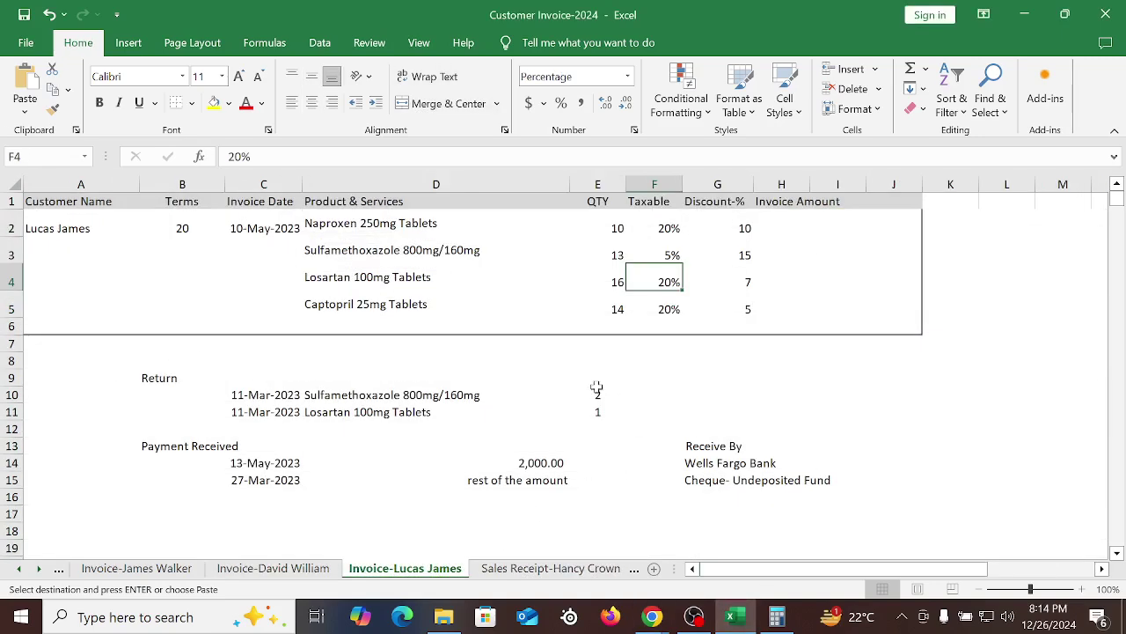
pyautogui.click(45, 231)
pyautogui.tripleClick(44, 231)
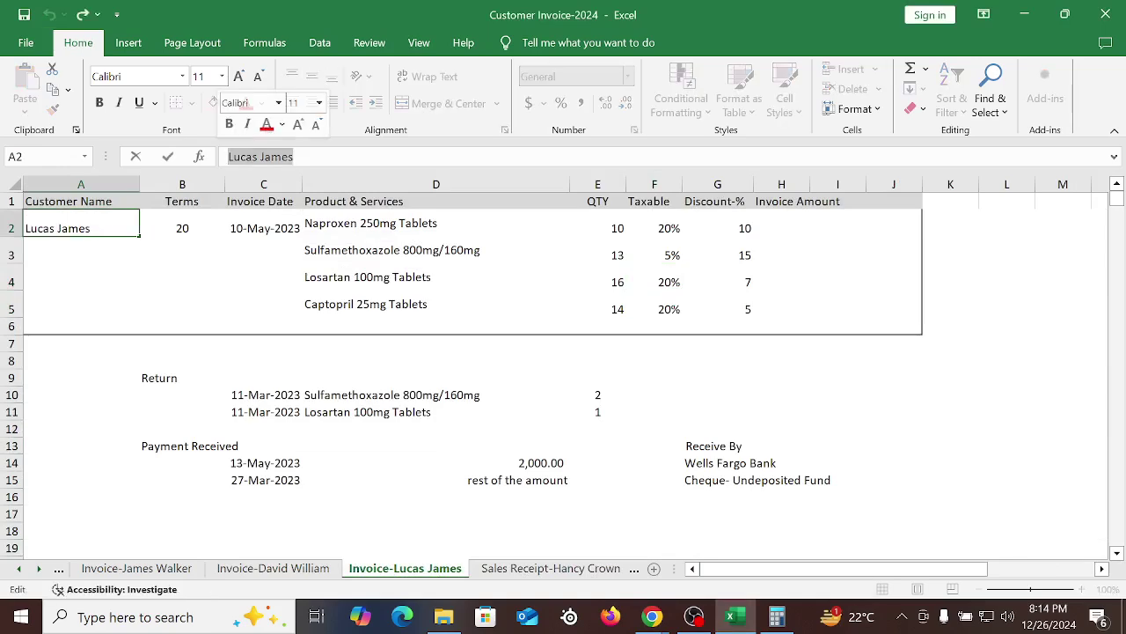
pyautogui.rightClick(268, 158)
pyautogui.click(309, 192)
pyautogui.click(653, 617)
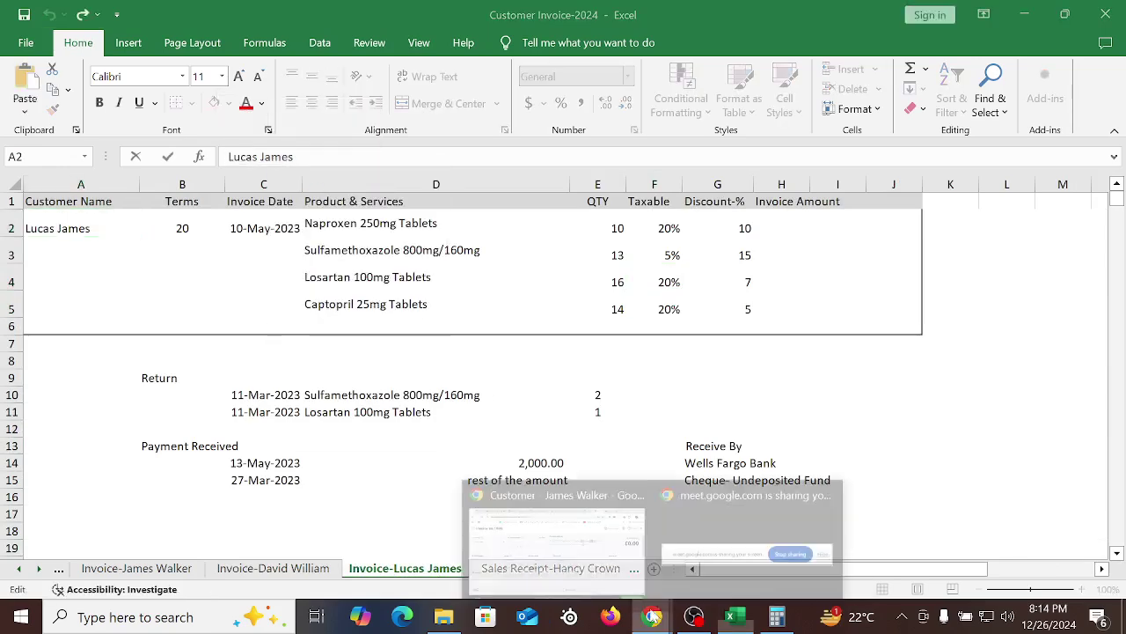
pyautogui.click(556, 532)
pyautogui.click(97, 177)
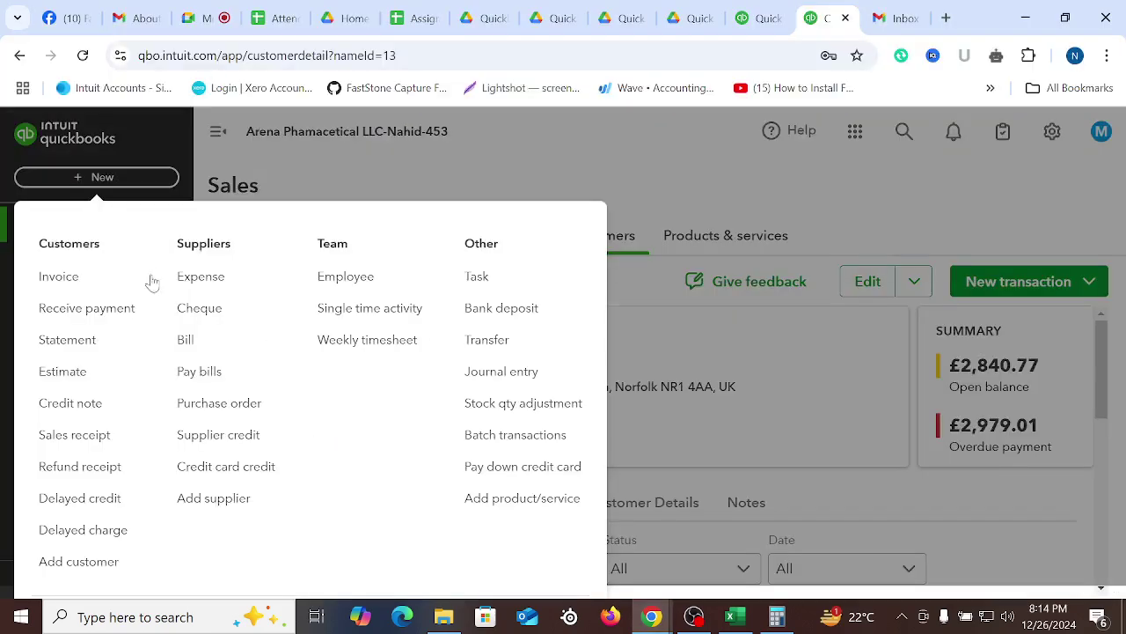
# Start a new invoice and paste in the copied customer name, selecting the existing customer
pyautogui.click(97, 280)
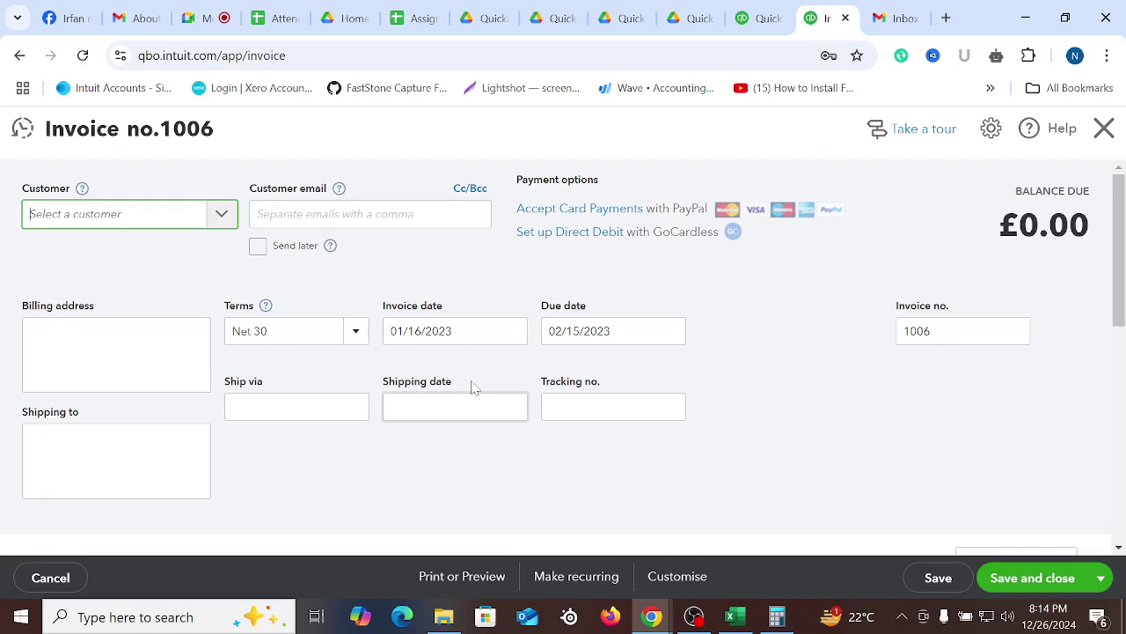
pyautogui.rightClick(74, 214)
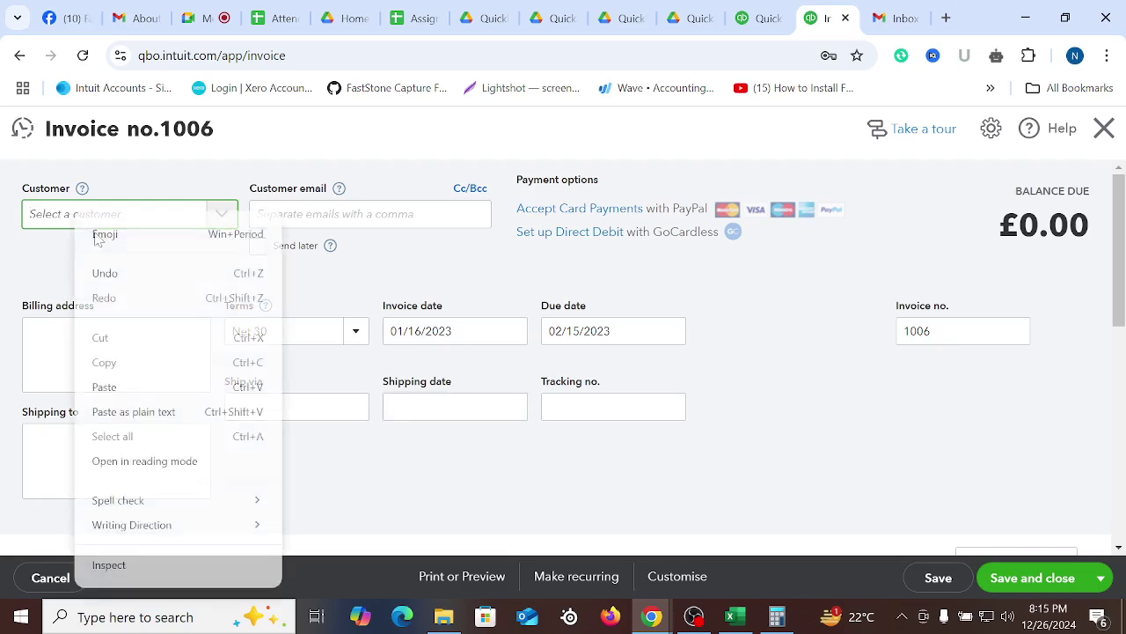
pyautogui.click(132, 392)
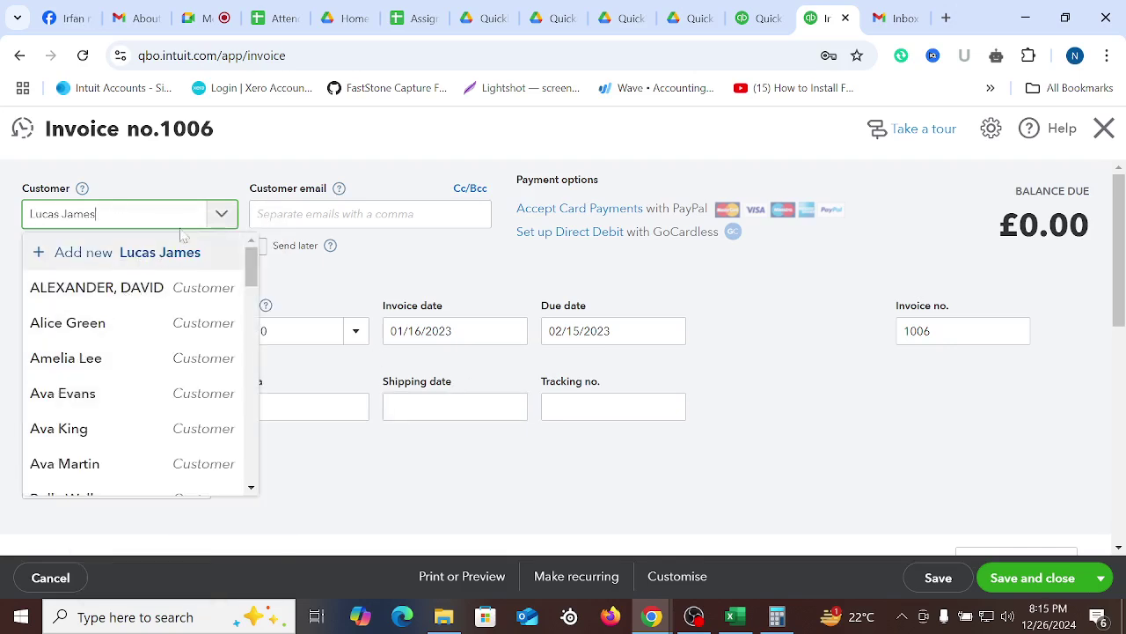
pyautogui.scroll(-1, 125, 313)
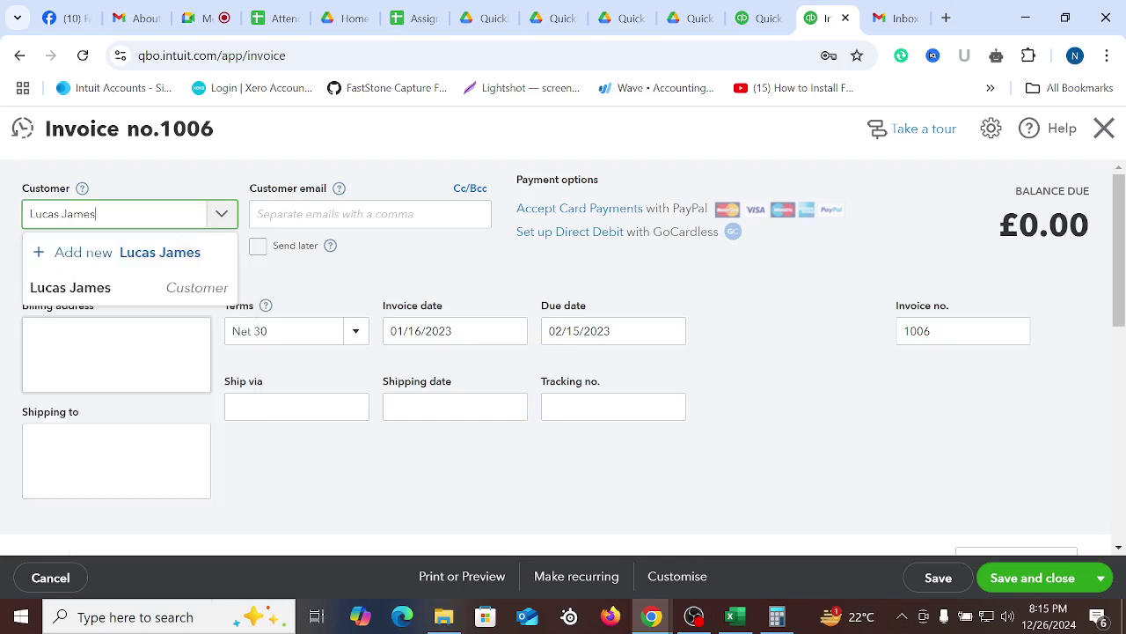
pyautogui.click(66, 287)
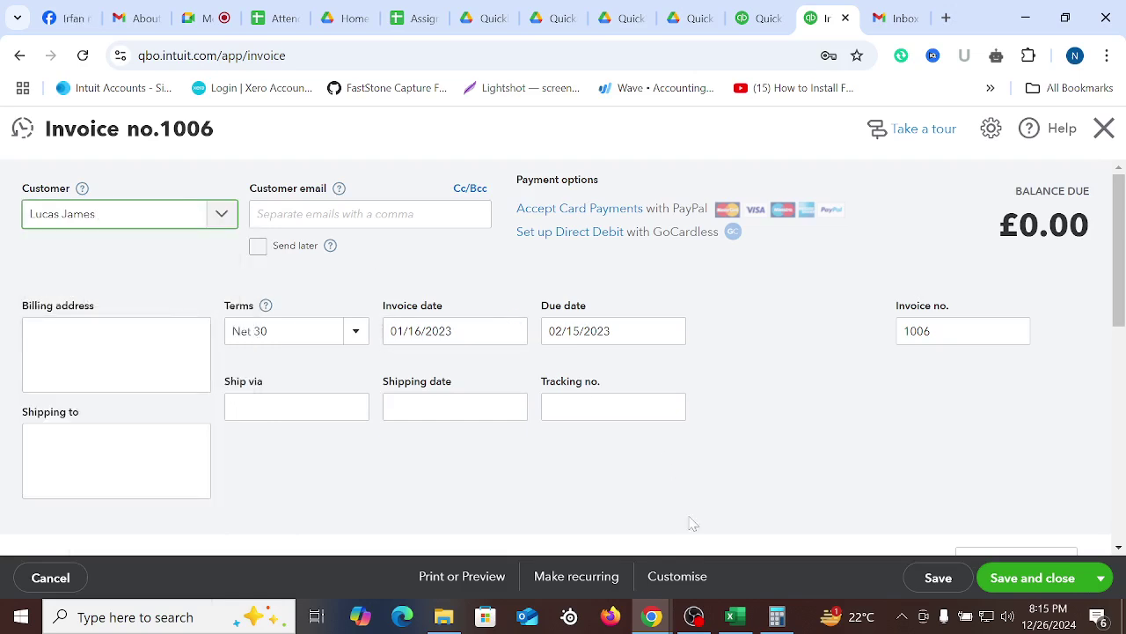
# Check the spreadsheet's payment terms in B2 and invoice date in C2
pyautogui.click(733, 616)
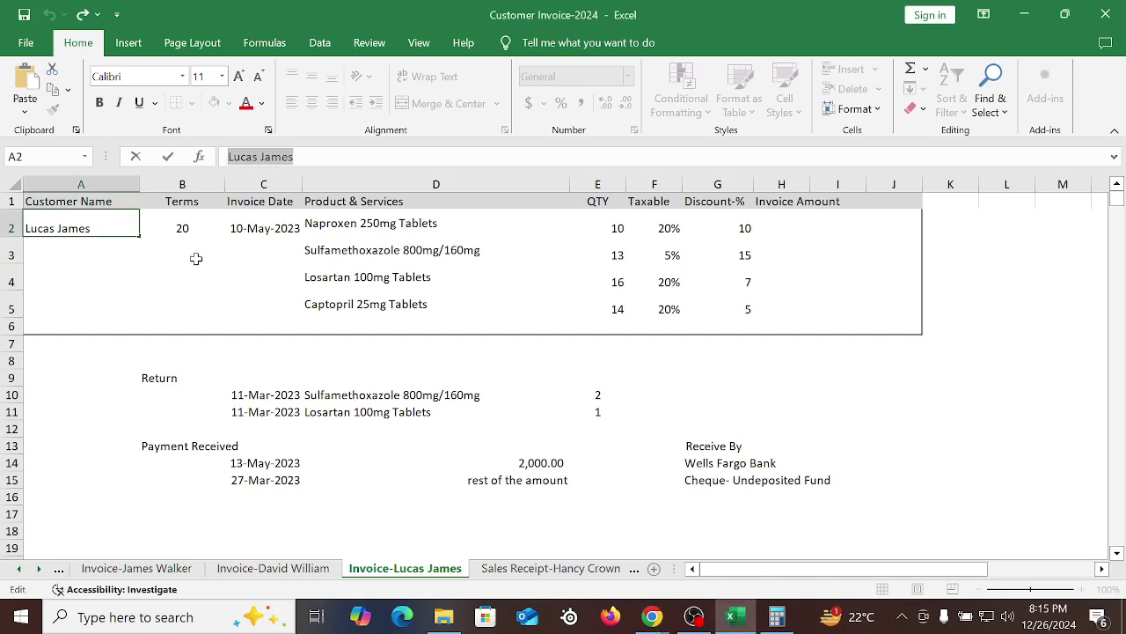
pyautogui.click(187, 234)
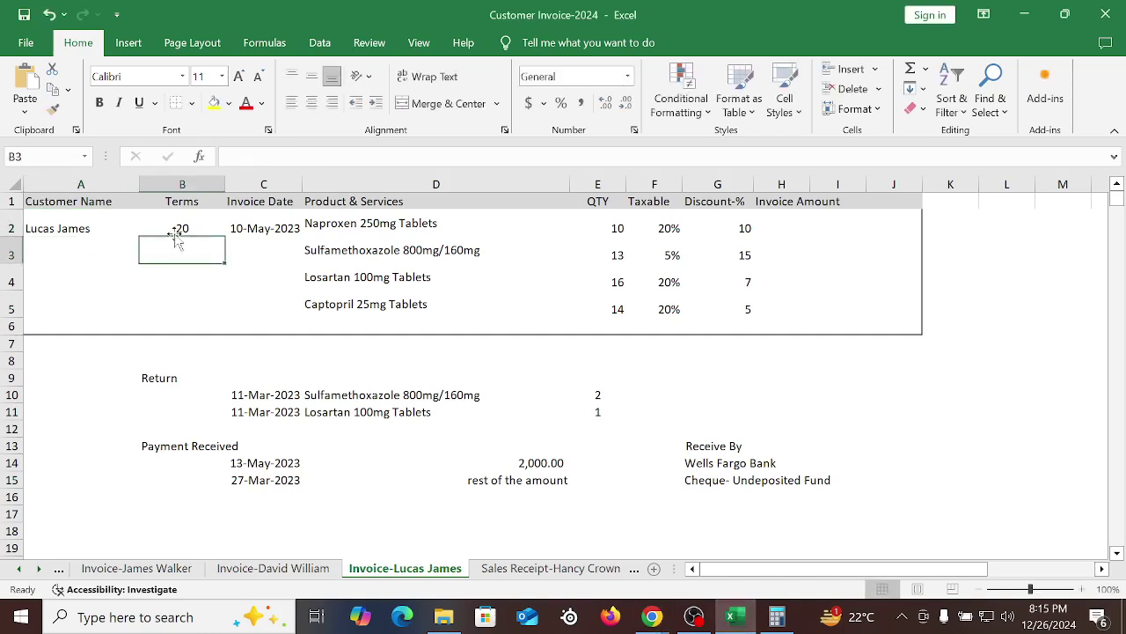
pyautogui.click(248, 227)
pyautogui.moveTo(652, 616)
pyautogui.click(557, 537)
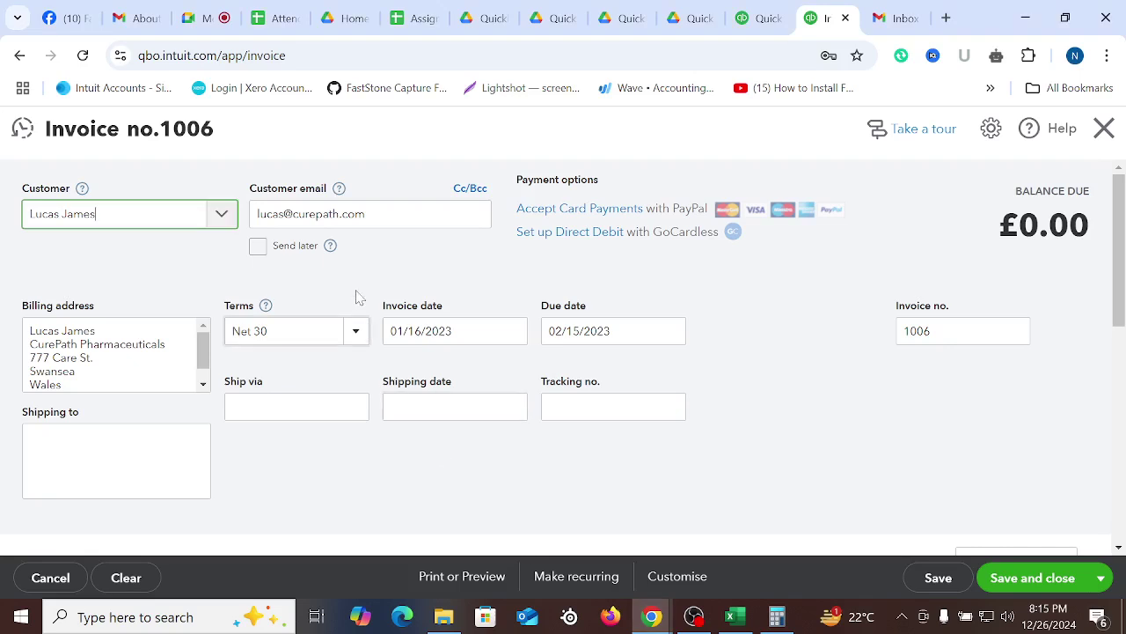
pyautogui.click(181, 281)
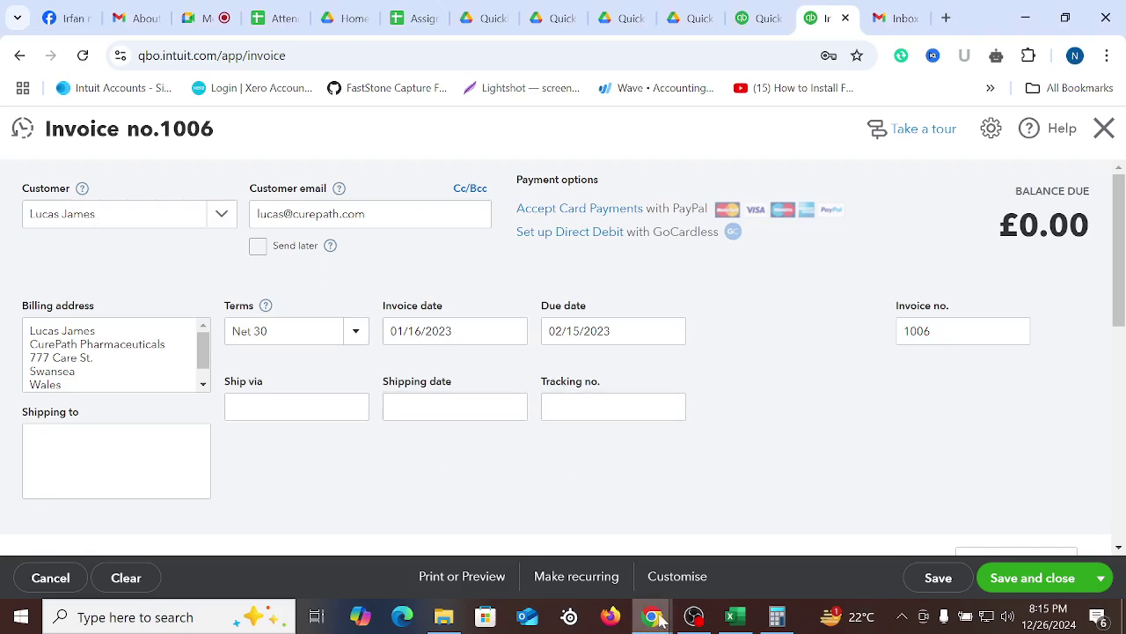
pyautogui.click(736, 617)
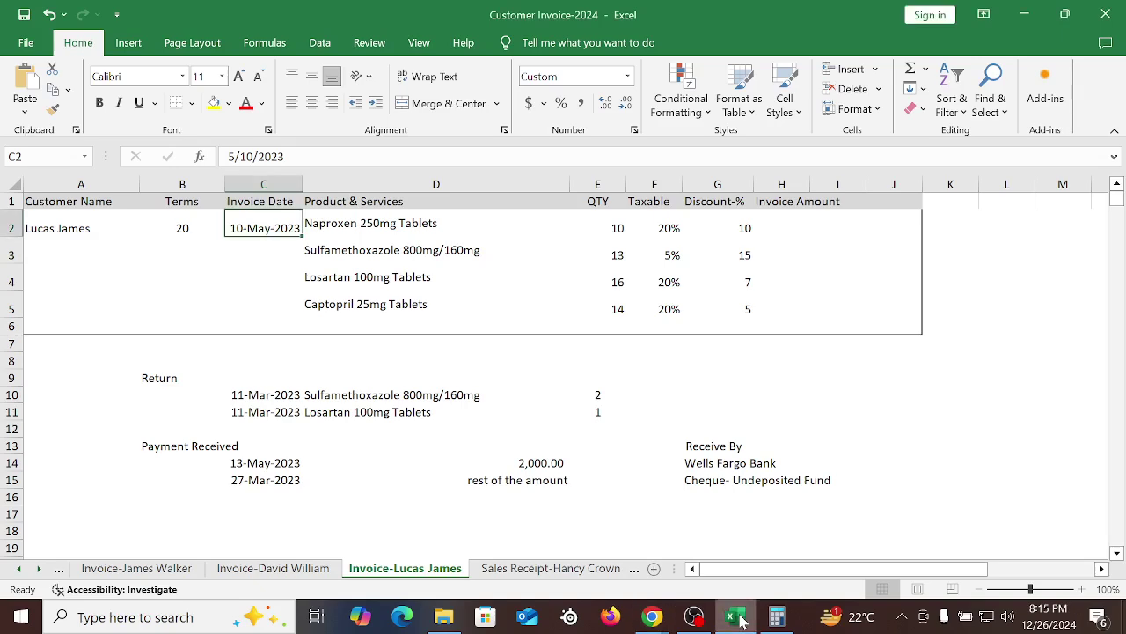
pyautogui.moveTo(660, 618)
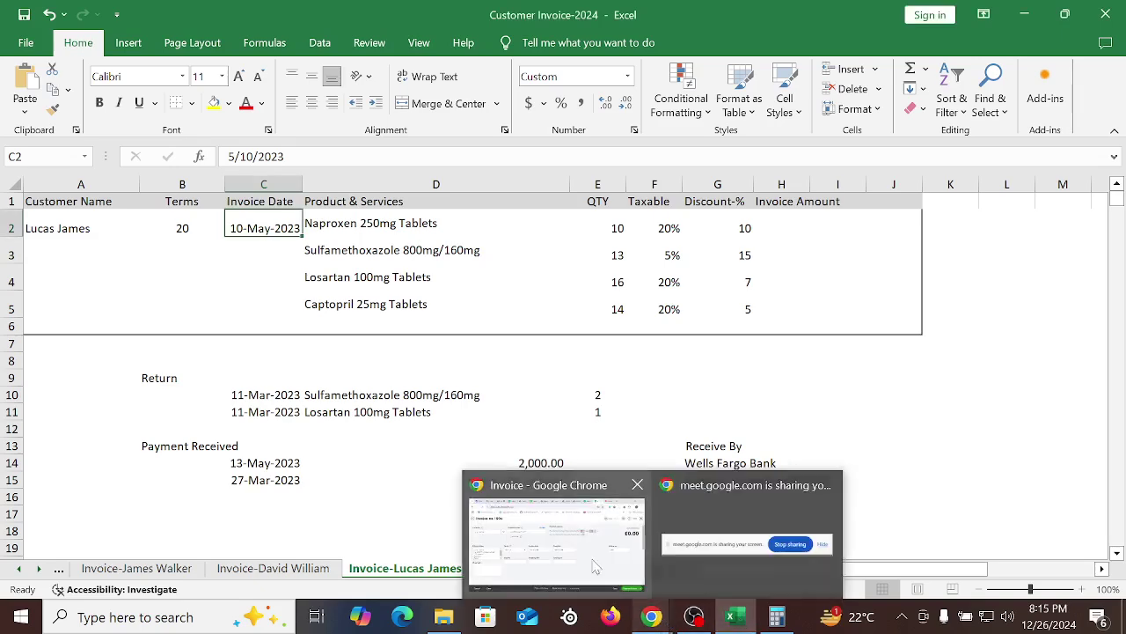
pyautogui.click(550, 541)
# Set the invoice date to 05/10/2023, making it due 06/09/2023
pyautogui.click(514, 335)
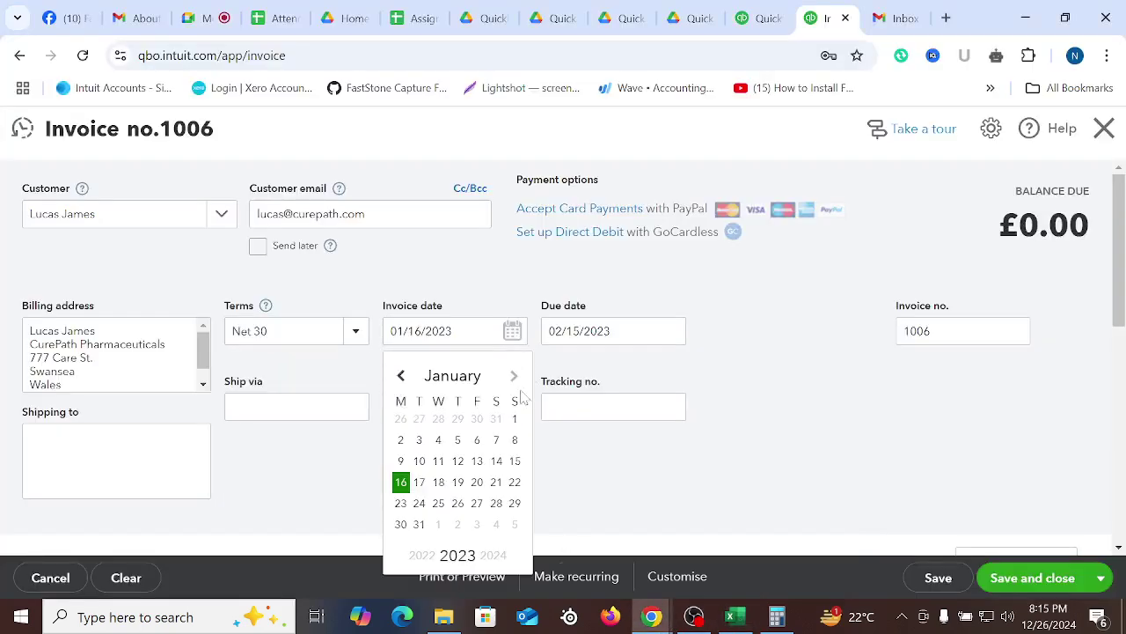
pyautogui.click(468, 379)
pyautogui.click(463, 215)
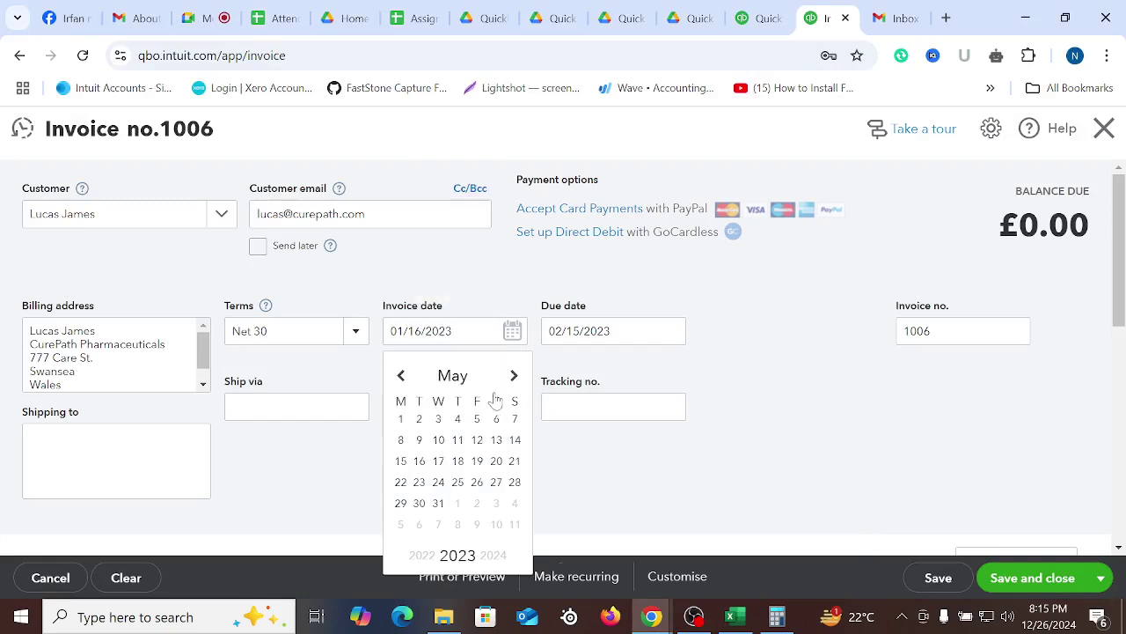
pyautogui.click(438, 440)
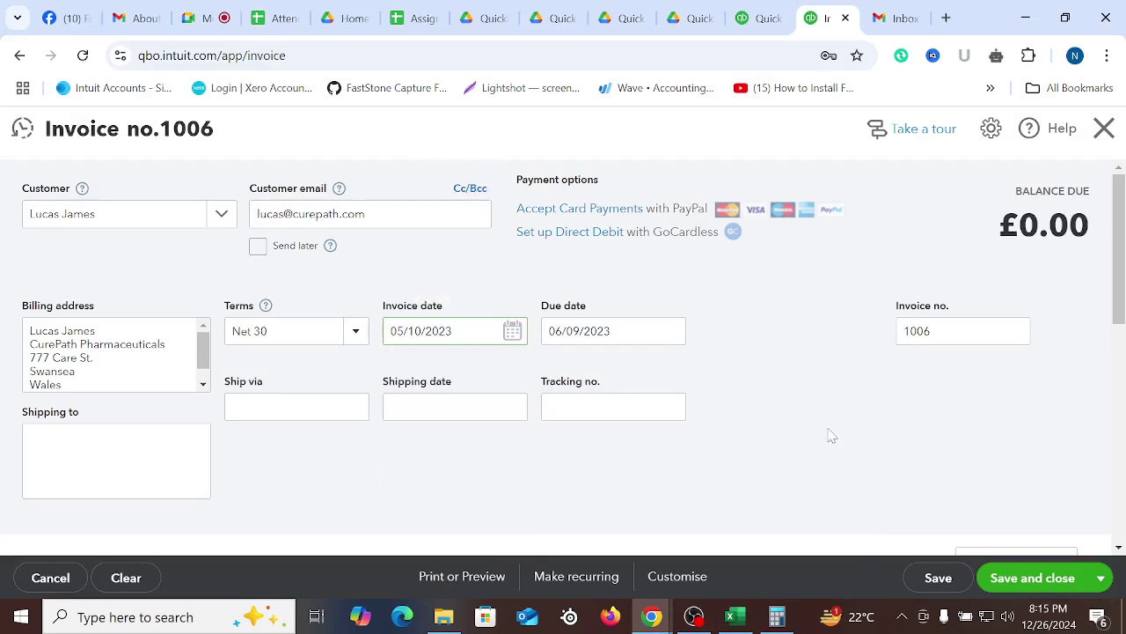
# Fill invoice line 1 with the Naproxen 250mg Tablets item, pasting its name from the spreadsheet
pyautogui.scroll(-5, 701, 341)
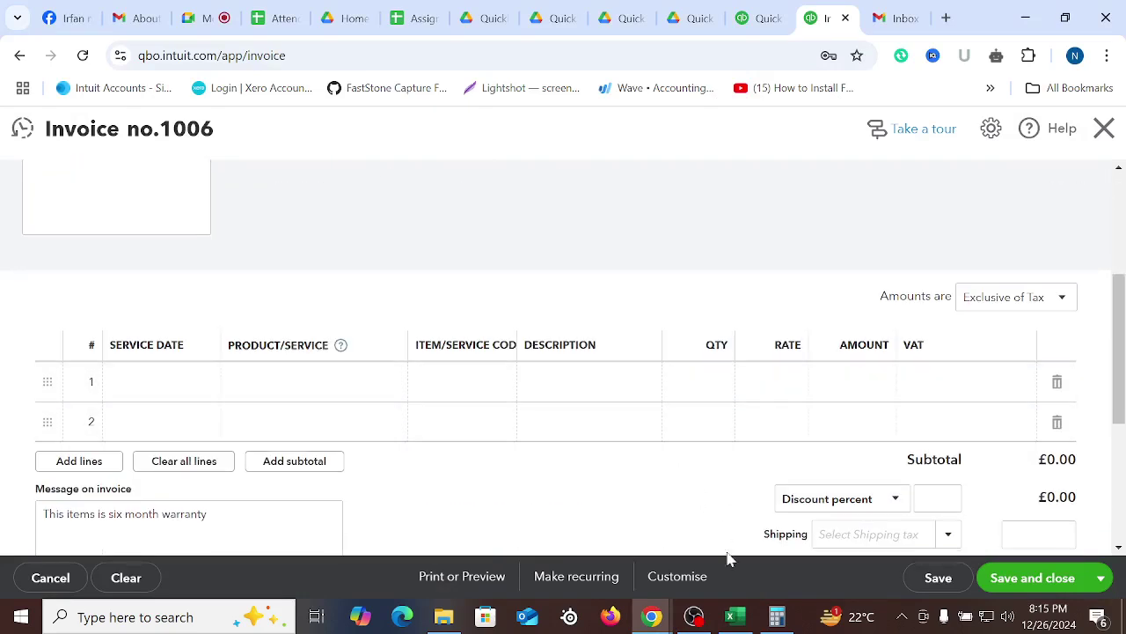
pyautogui.click(732, 615)
pyautogui.click(322, 223)
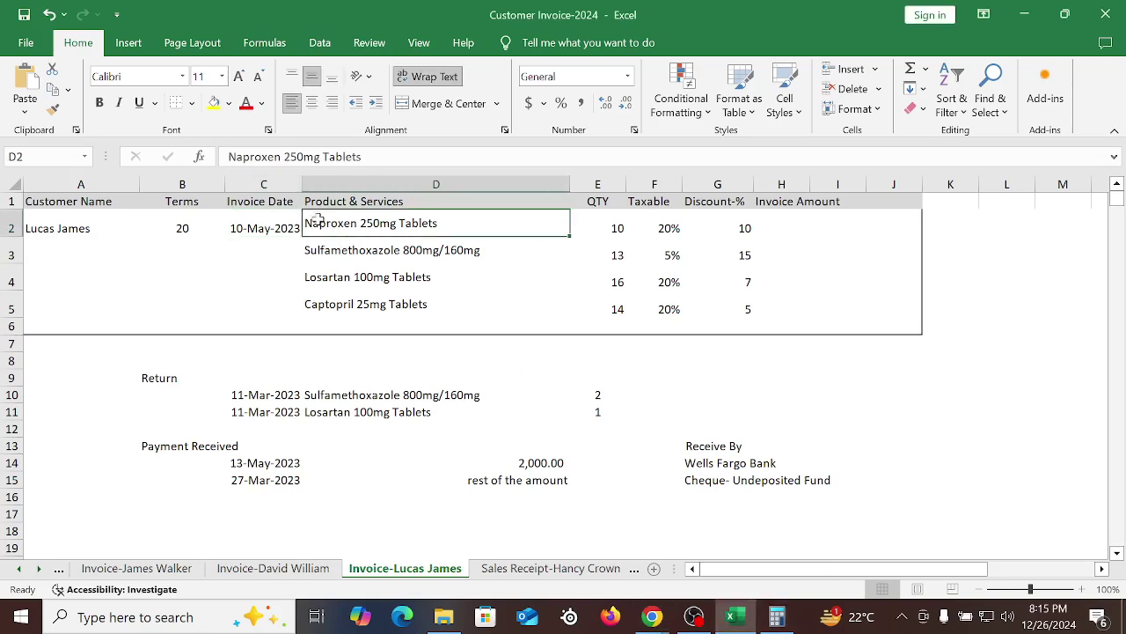
pyautogui.tripleClick(280, 155)
pyautogui.rightClick(278, 154)
pyautogui.click(327, 188)
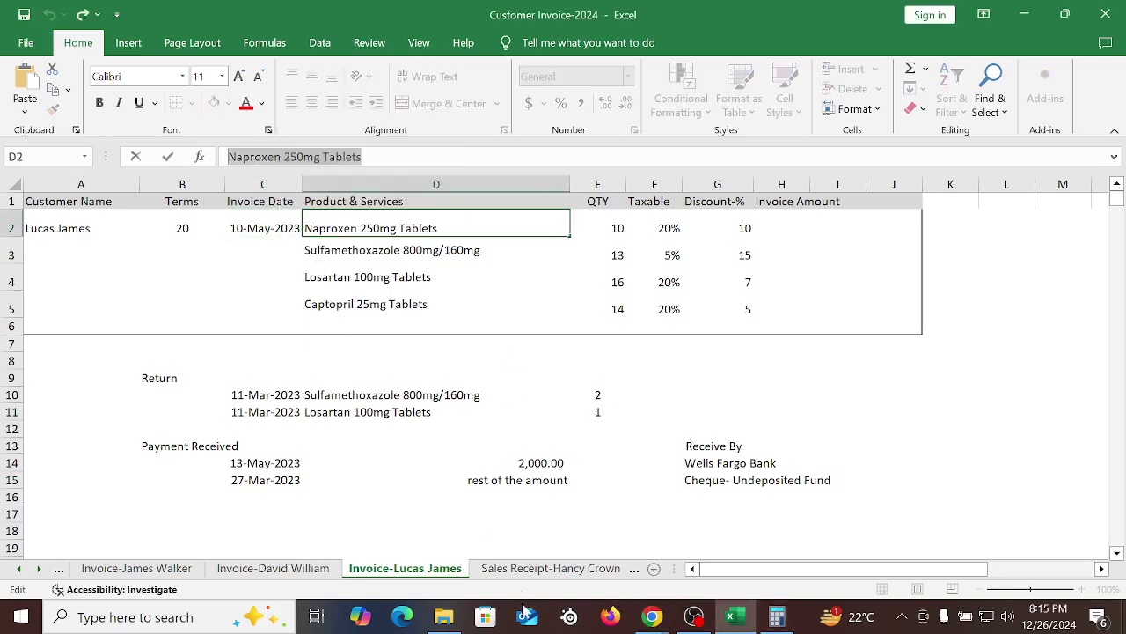
pyautogui.moveTo(652, 616)
pyautogui.click(572, 563)
pyautogui.scroll(-3, 370, 392)
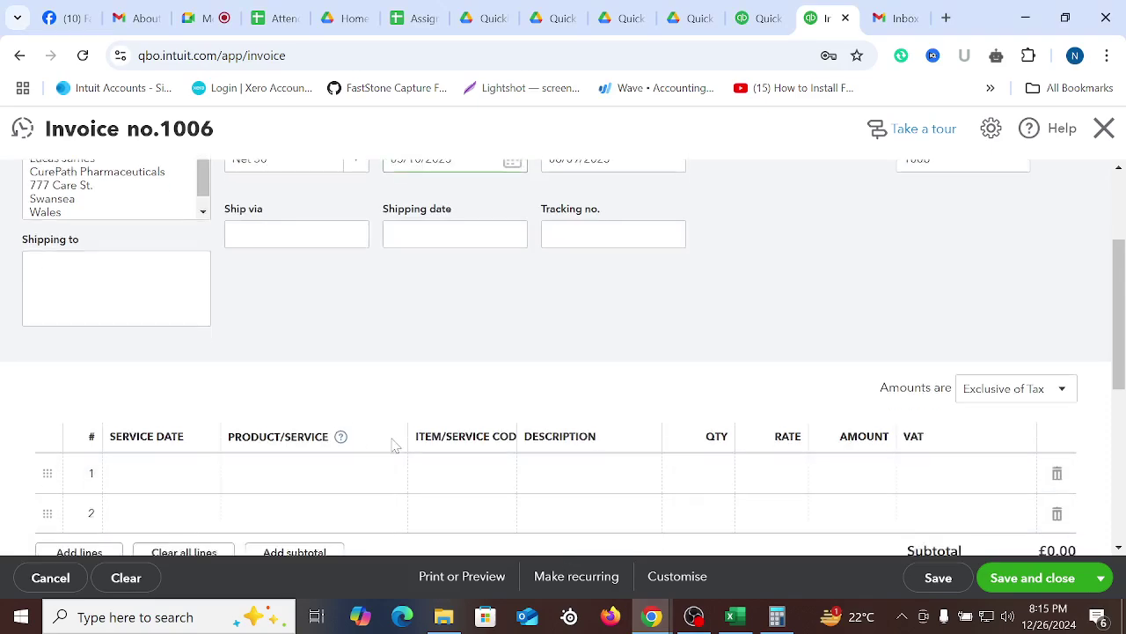
pyautogui.click(277, 226)
pyautogui.rightClick(279, 227)
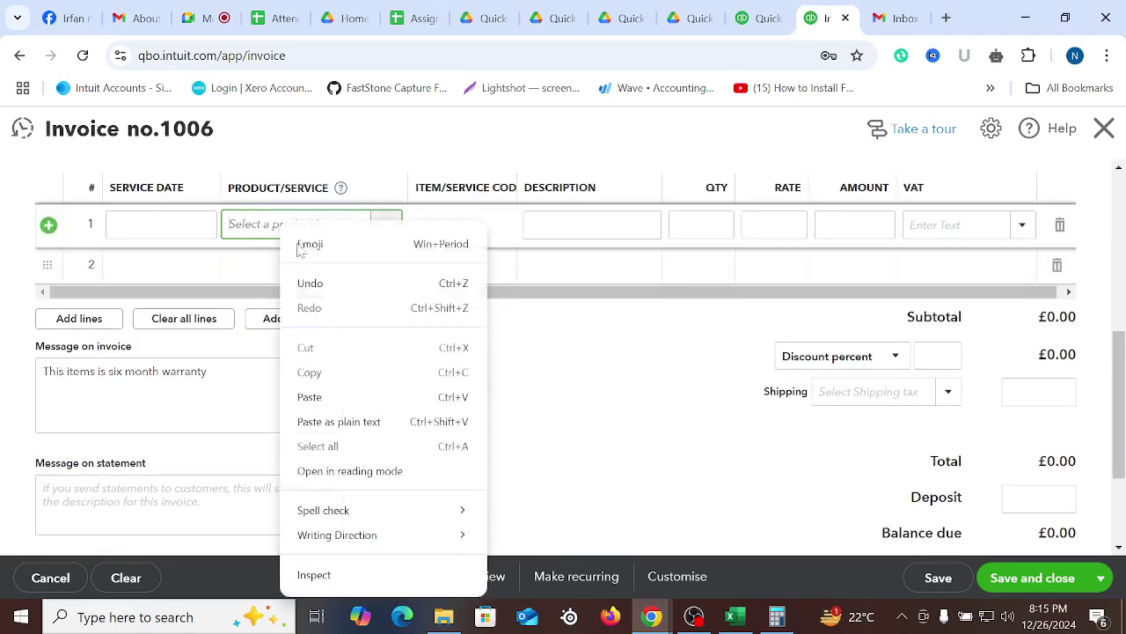
pyautogui.click(327, 396)
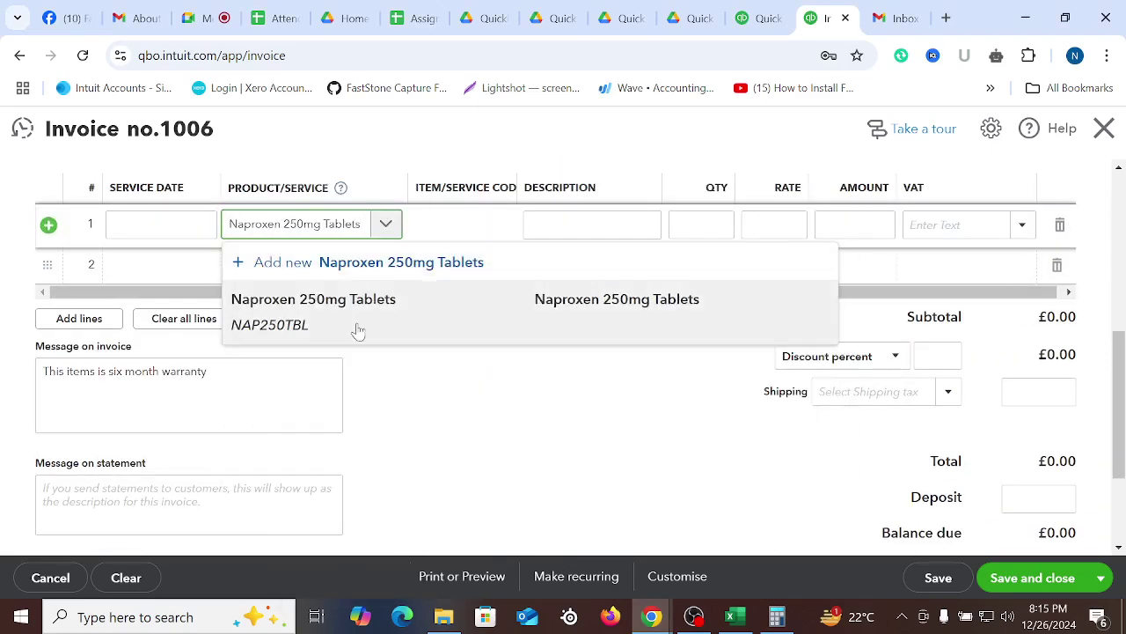
pyautogui.click(355, 324)
pyautogui.click(591, 392)
# Fill invoice line 2 with the Sulfamethoxazole 800mg/160mg item copied from Excel
pyautogui.click(730, 613)
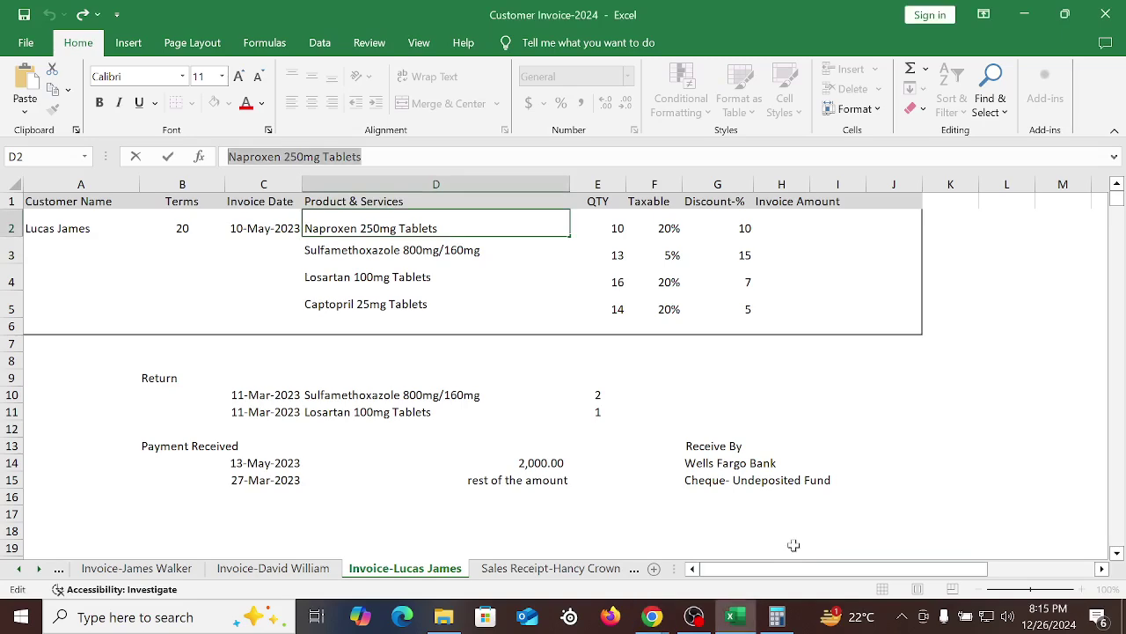
pyautogui.click(352, 248)
pyautogui.rightClick(352, 249)
pyautogui.click(391, 174)
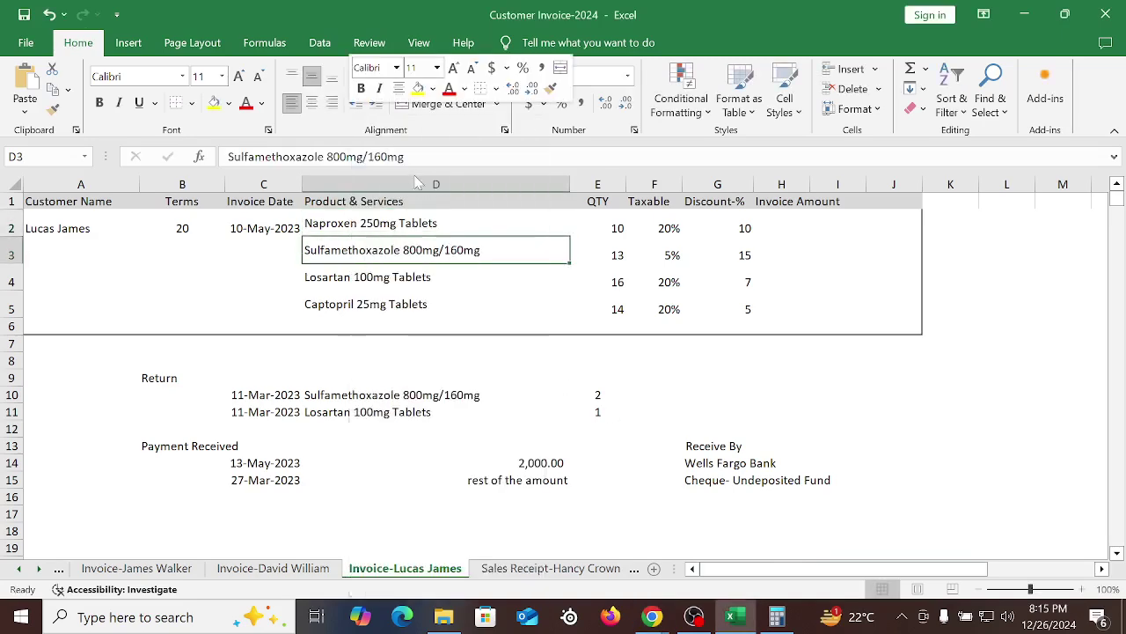
pyautogui.moveTo(652, 616)
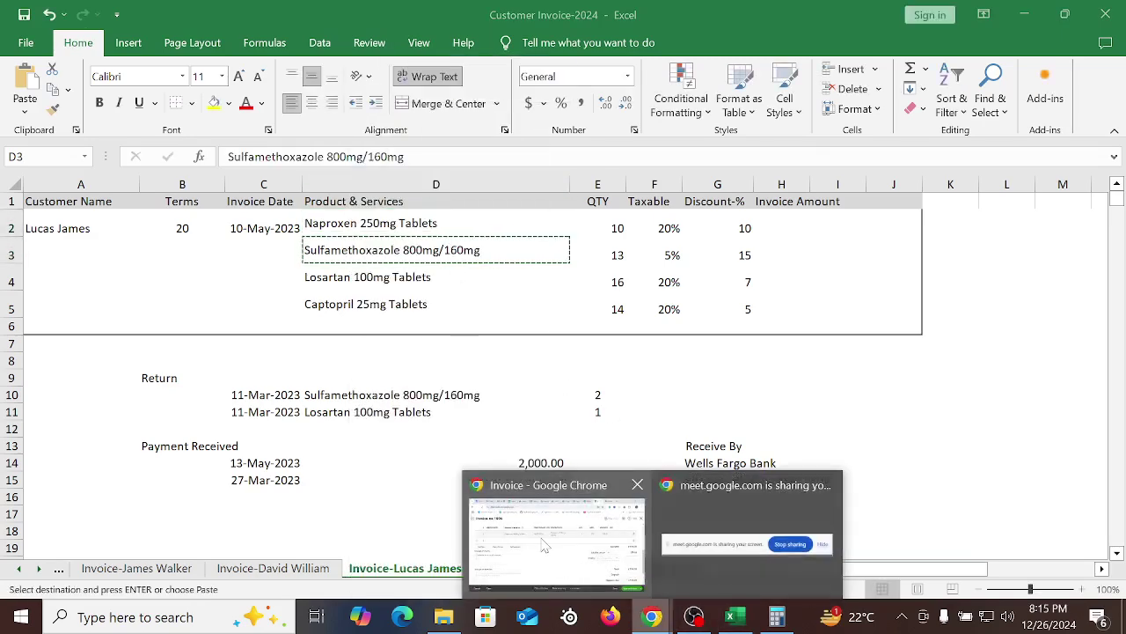
pyautogui.click(562, 538)
pyautogui.click(289, 258)
pyautogui.rightClick(286, 280)
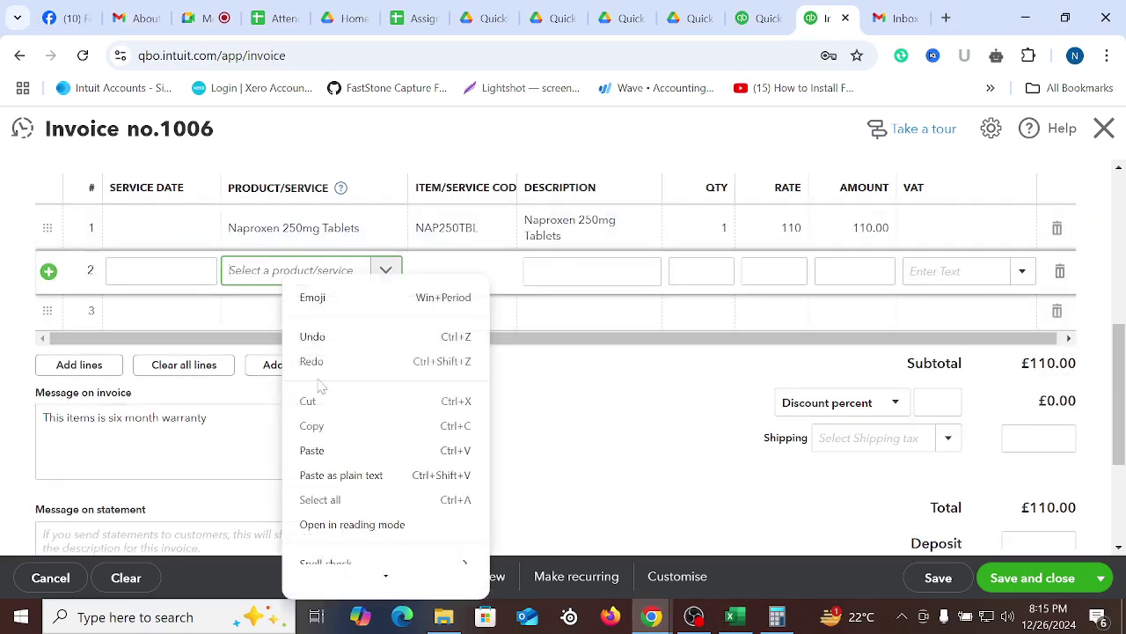
pyautogui.click(350, 453)
pyautogui.hotkey('ctrl', 'v')
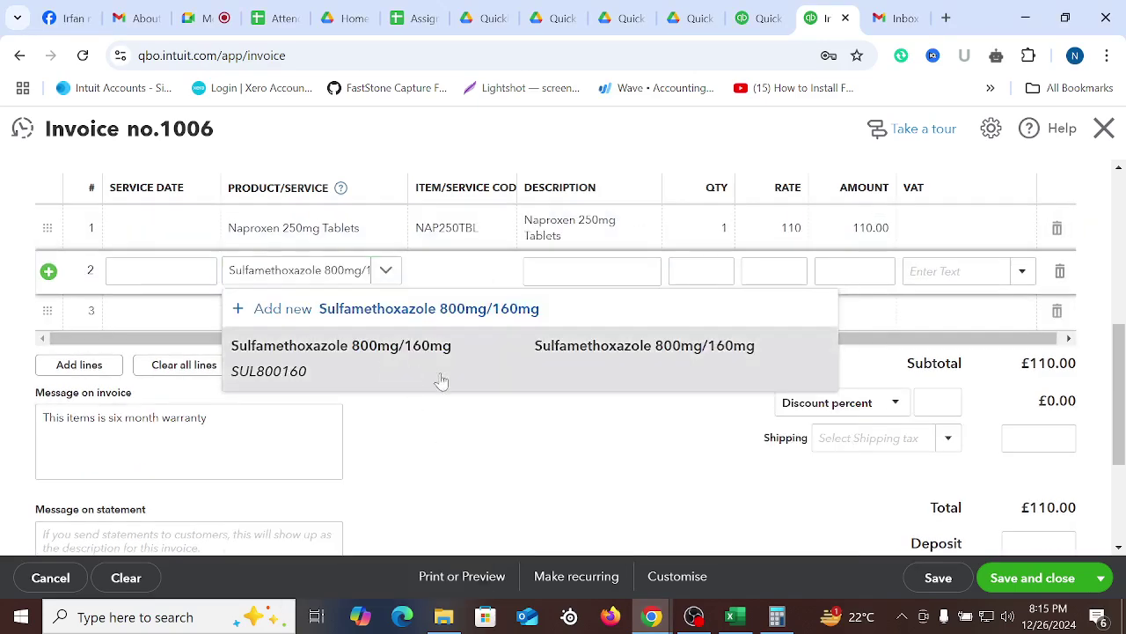
pyautogui.click(440, 376)
# Add Losartan 100mg Tablets as invoice line 3, using the name copied from the spreadsheet
pyautogui.click(729, 616)
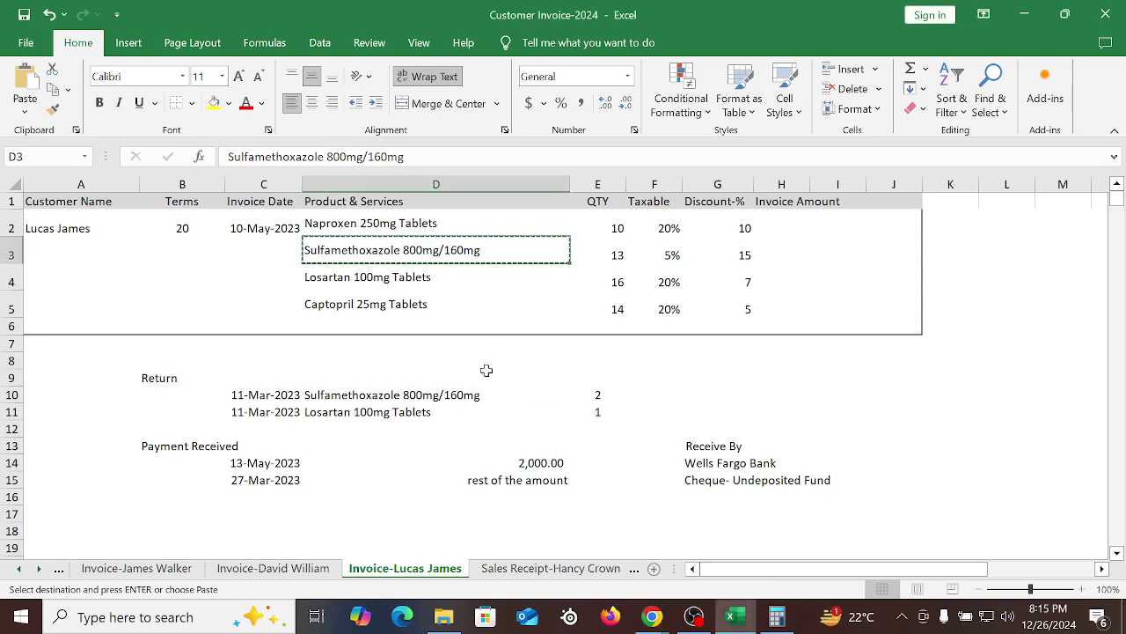
pyautogui.rightClick(386, 287)
pyautogui.click(422, 177)
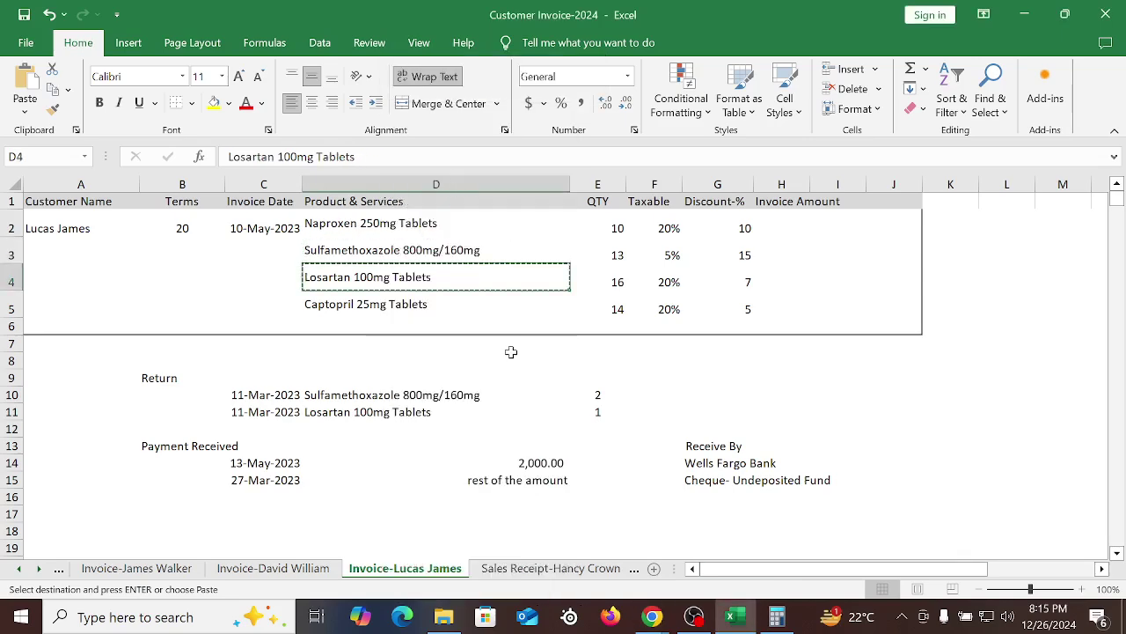
pyautogui.moveTo(652, 616)
pyautogui.click(469, 531)
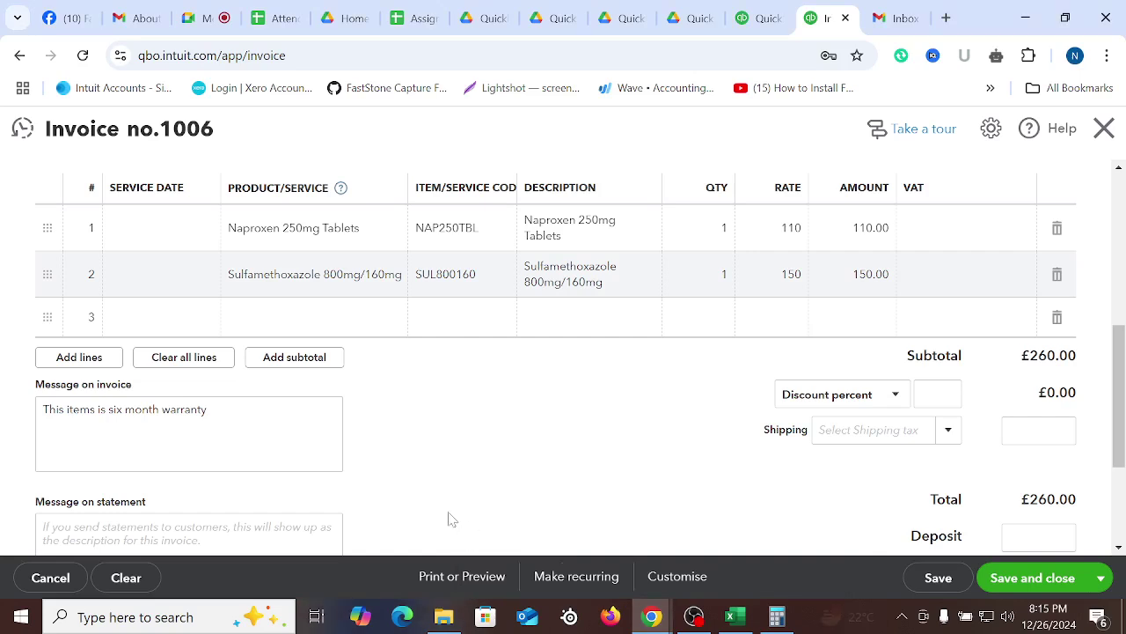
pyautogui.rightClick(312, 318)
pyautogui.click(342, 193)
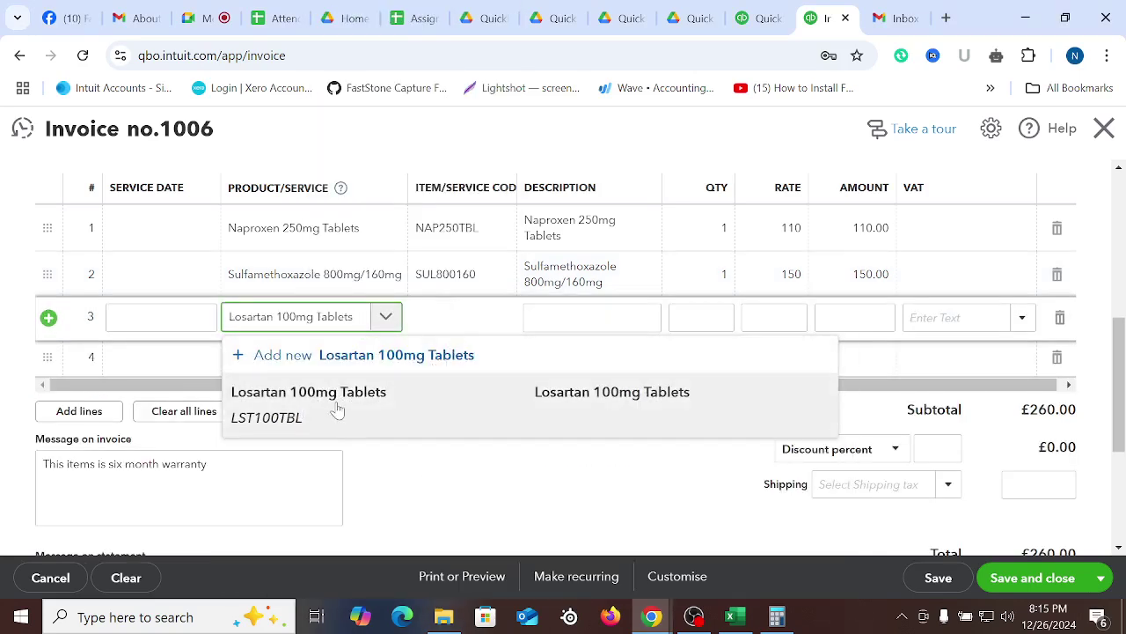
pyautogui.click(335, 406)
pyautogui.click(580, 462)
# Add Captopril 25mg Tablets from cell D5 as invoice line 4, making the subtotal £630.00
pyautogui.click(731, 616)
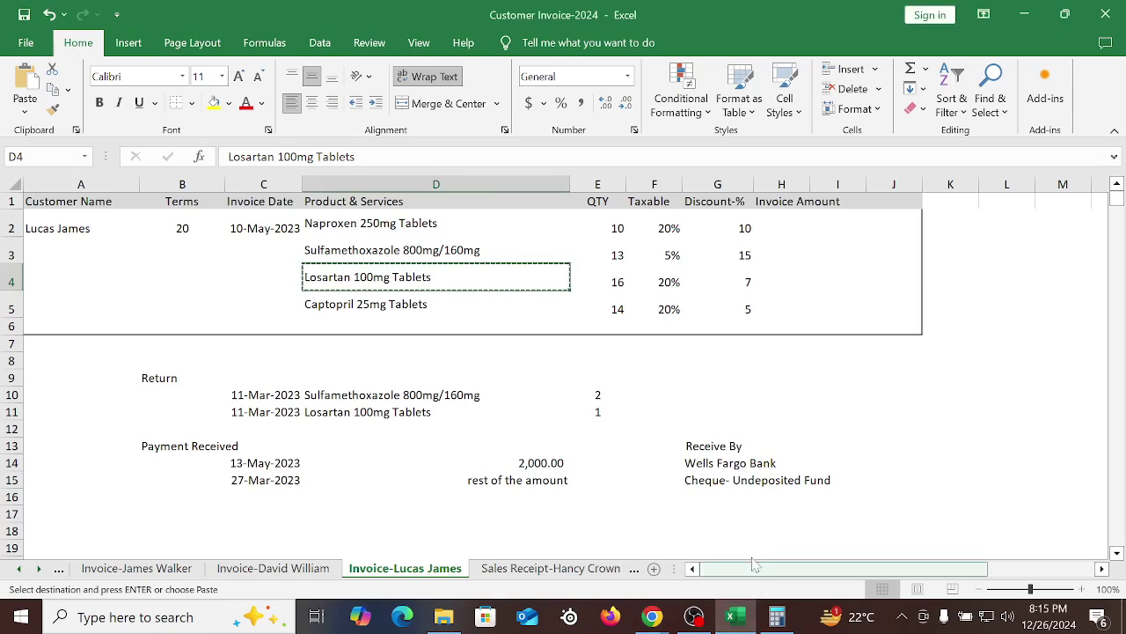
pyautogui.click(378, 304)
pyautogui.rightClick(379, 303)
pyautogui.click(404, 172)
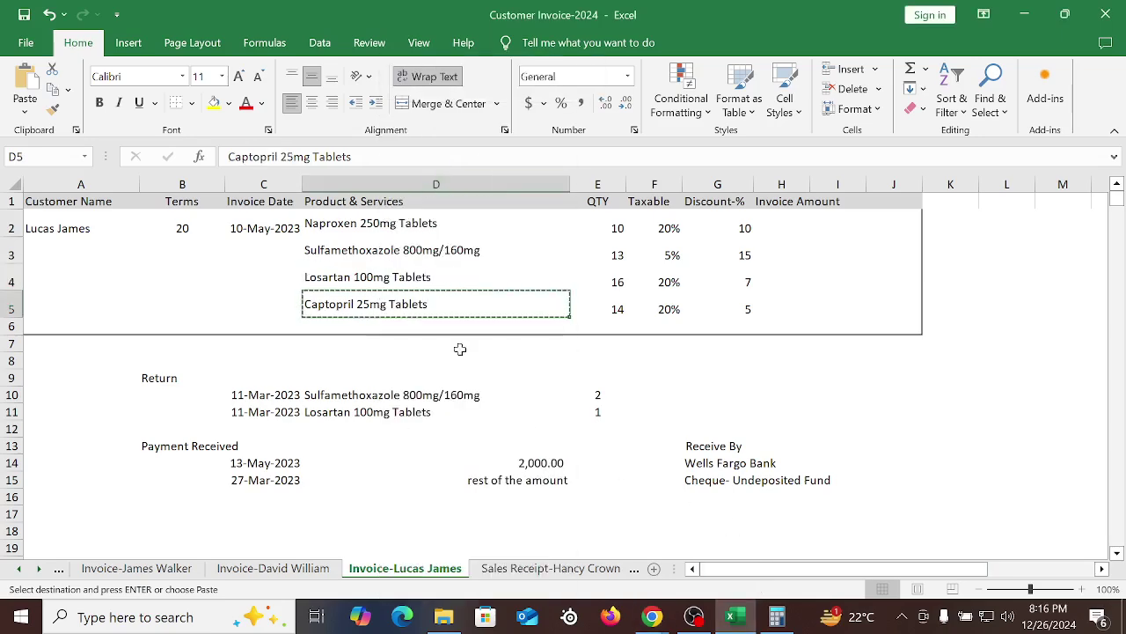
pyautogui.click(605, 600)
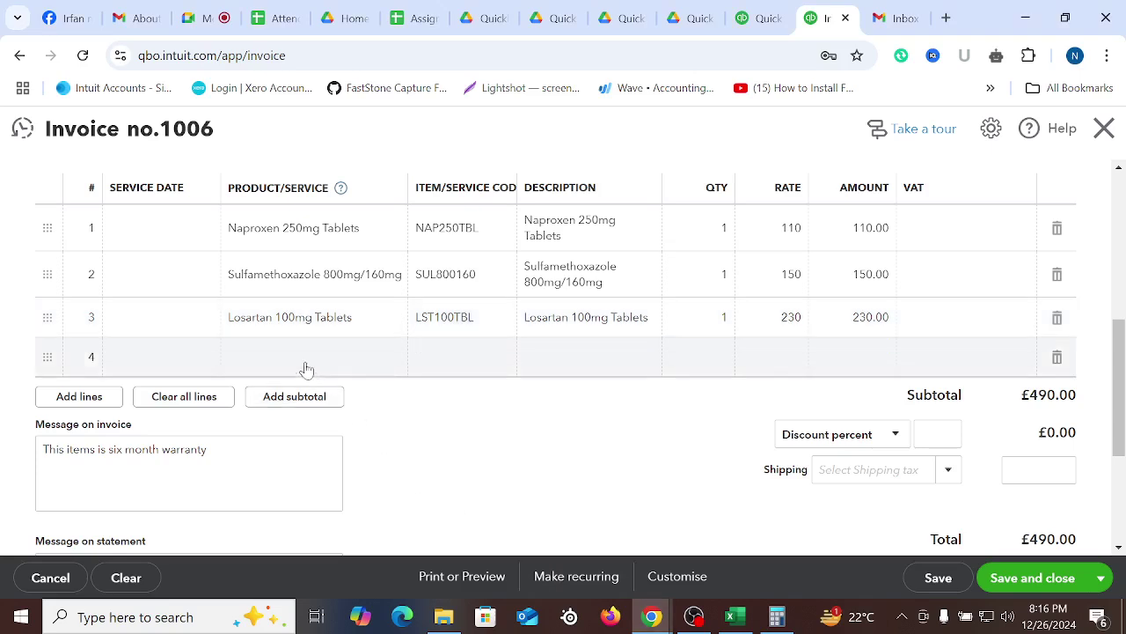
pyautogui.click(305, 358)
pyautogui.rightClick(305, 357)
pyautogui.click(364, 200)
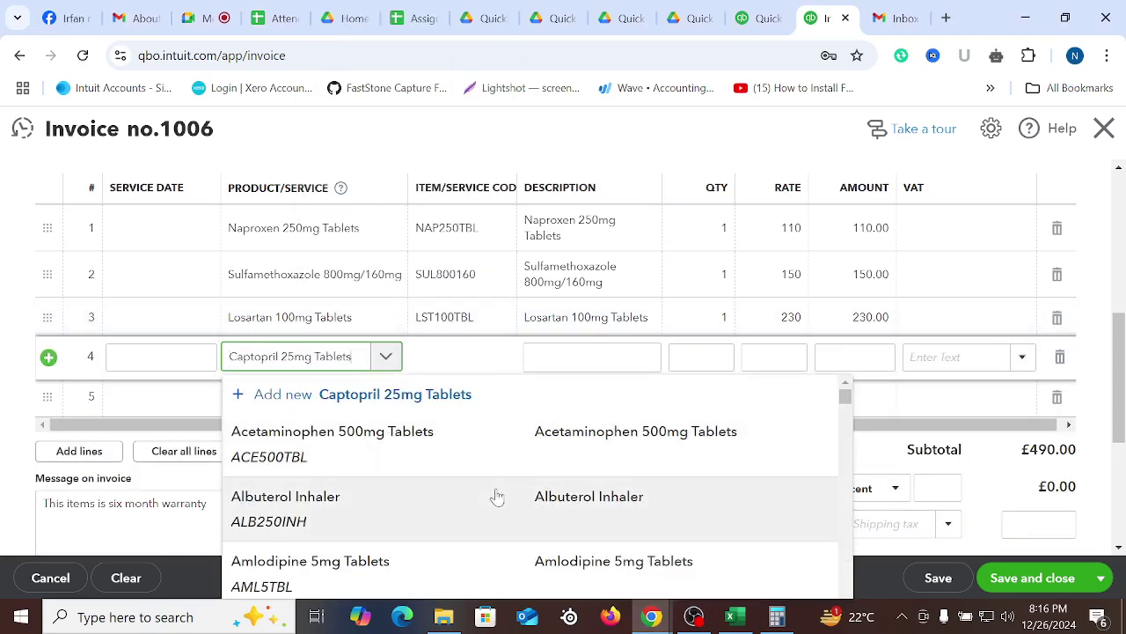
pyautogui.scroll(-2, 406, 468)
pyautogui.click(314, 279)
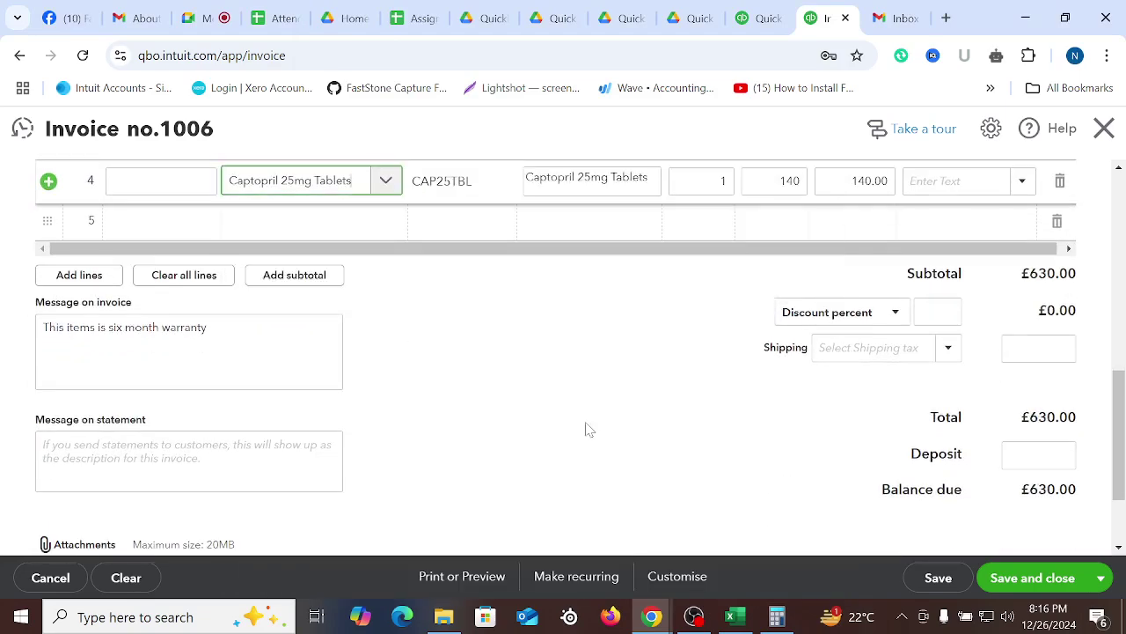
pyautogui.click(596, 427)
pyautogui.scroll(3, 616, 458)
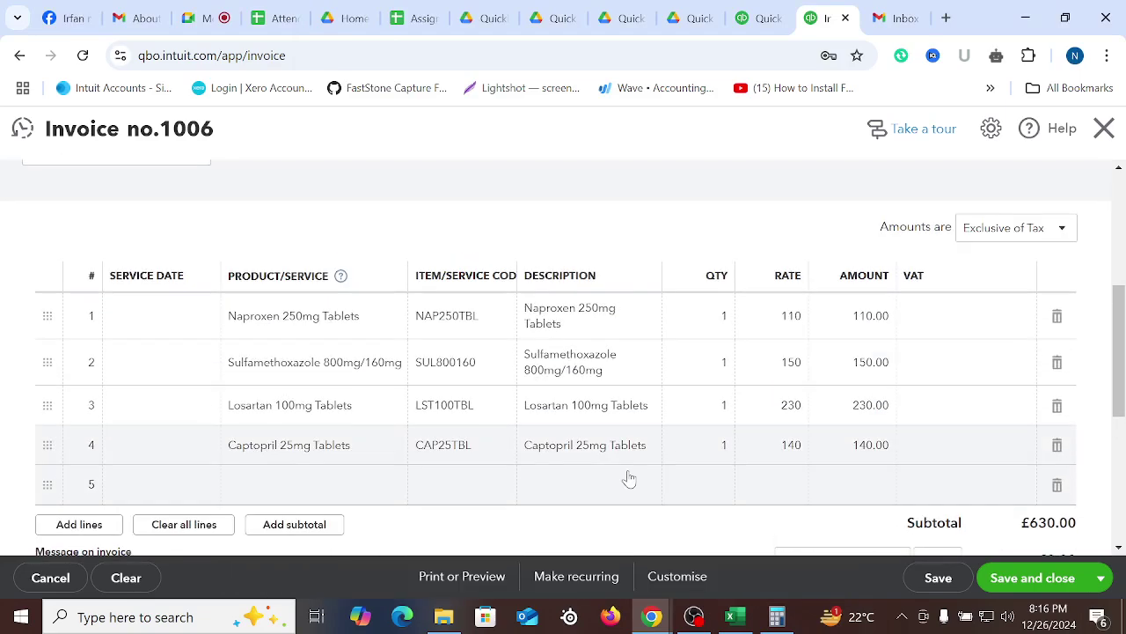
# Enter quantities 10 and 13 on invoice lines 1 and 2, read from the Excel sheet
pyautogui.click(731, 616)
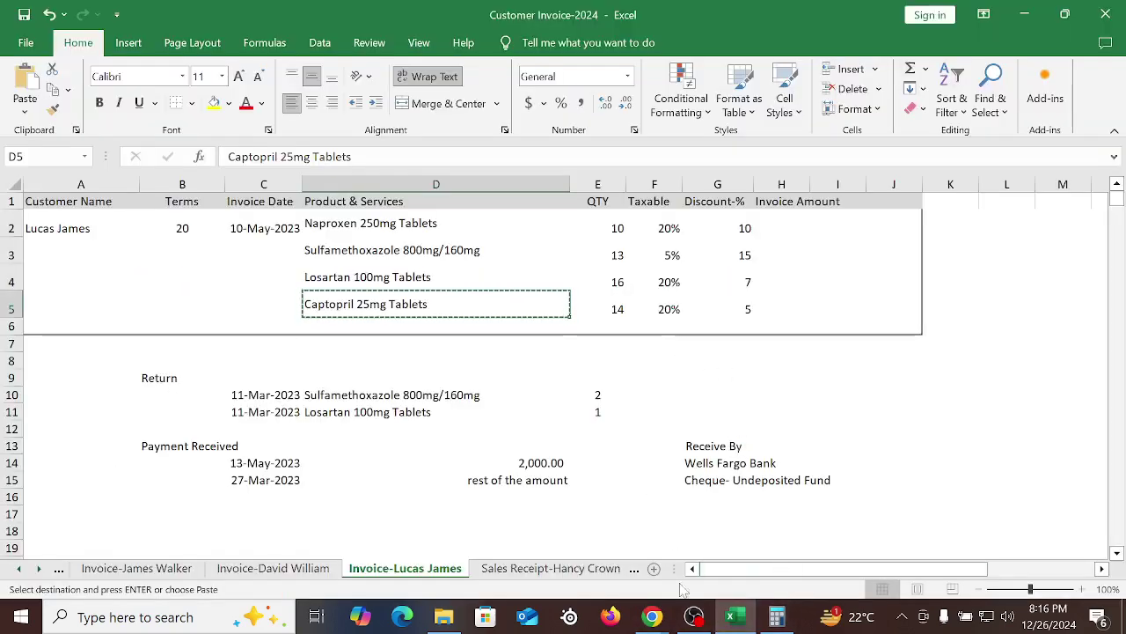
pyautogui.moveTo(652, 617)
pyautogui.click(550, 552)
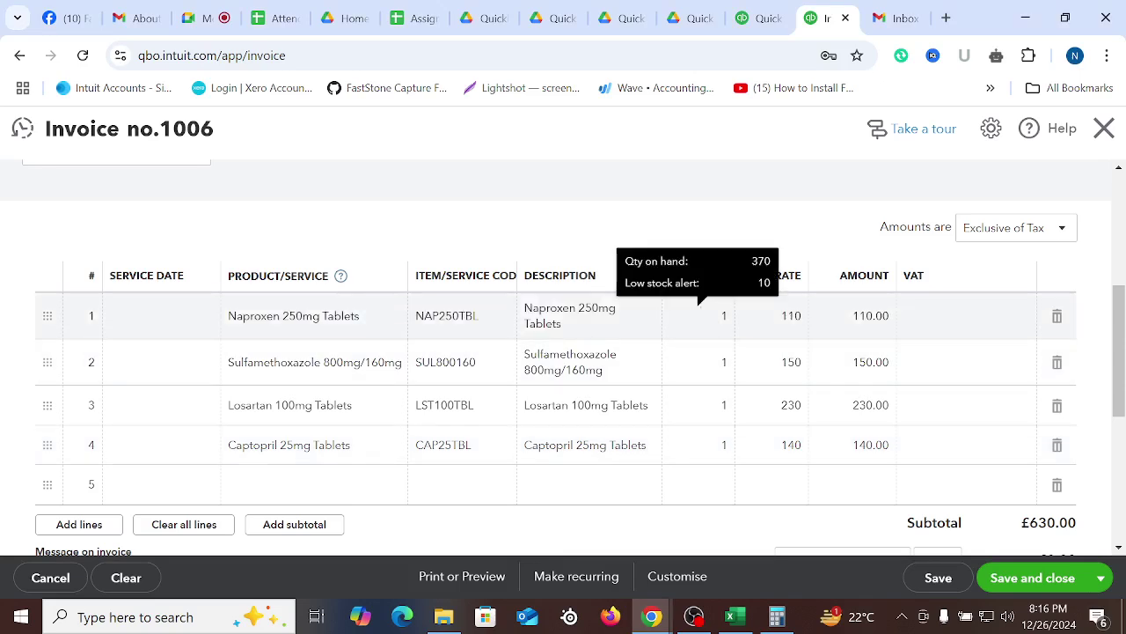
pyautogui.click(692, 317)
pyautogui.write('10')
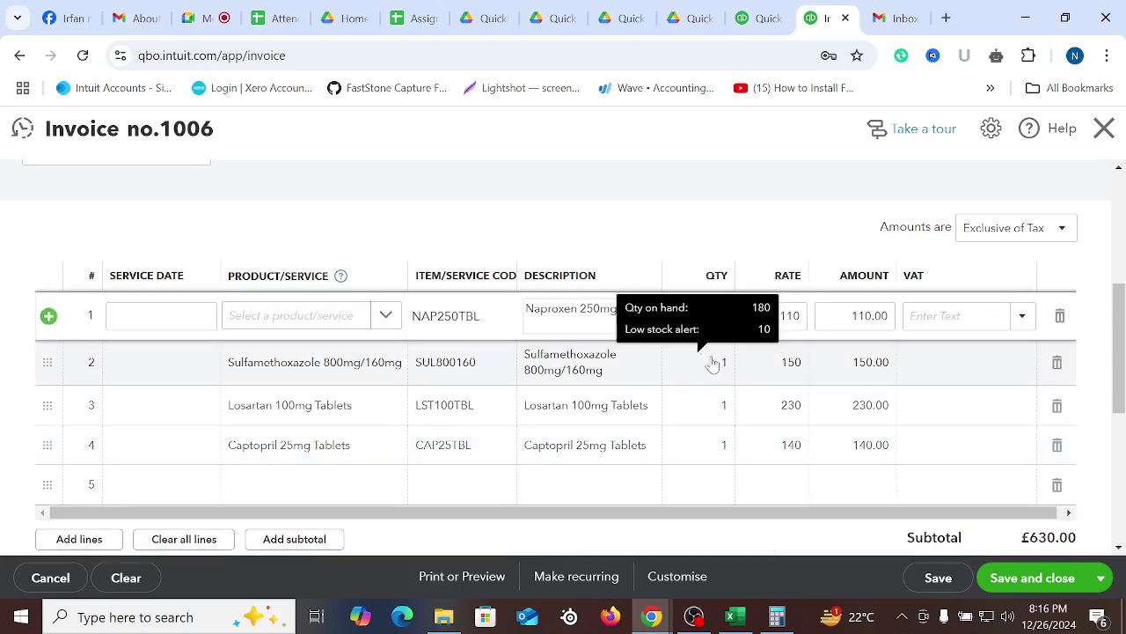
pyautogui.click(718, 361)
pyautogui.write('3')
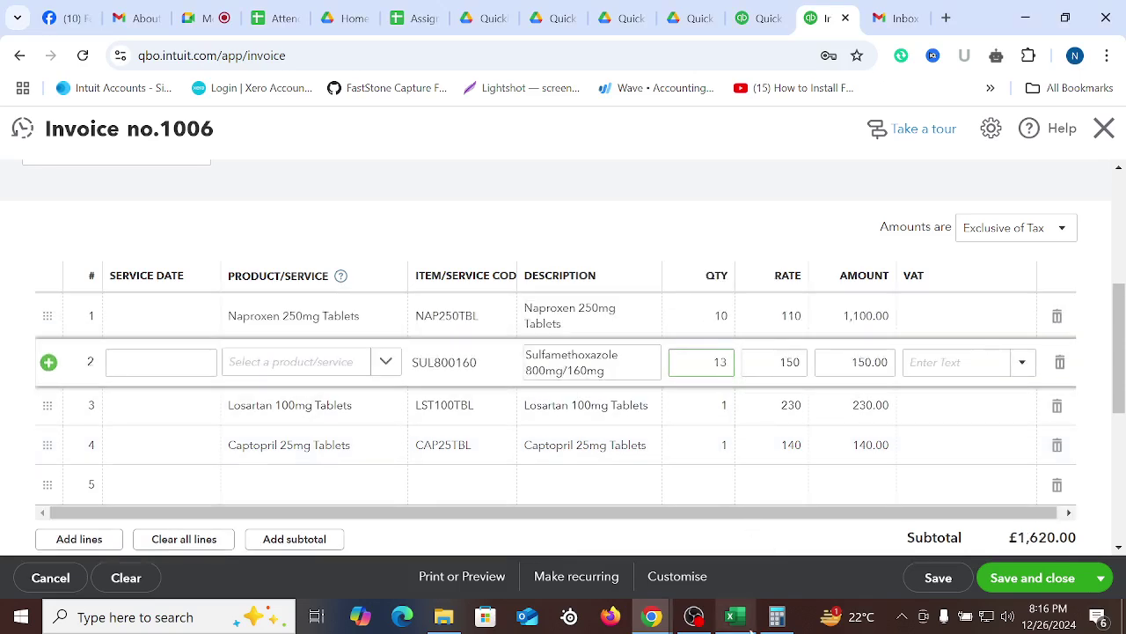
# Set the quantities on lines 3 and 4 to 16 and 14
pyautogui.click(734, 618)
pyautogui.click(739, 621)
pyautogui.click(717, 405)
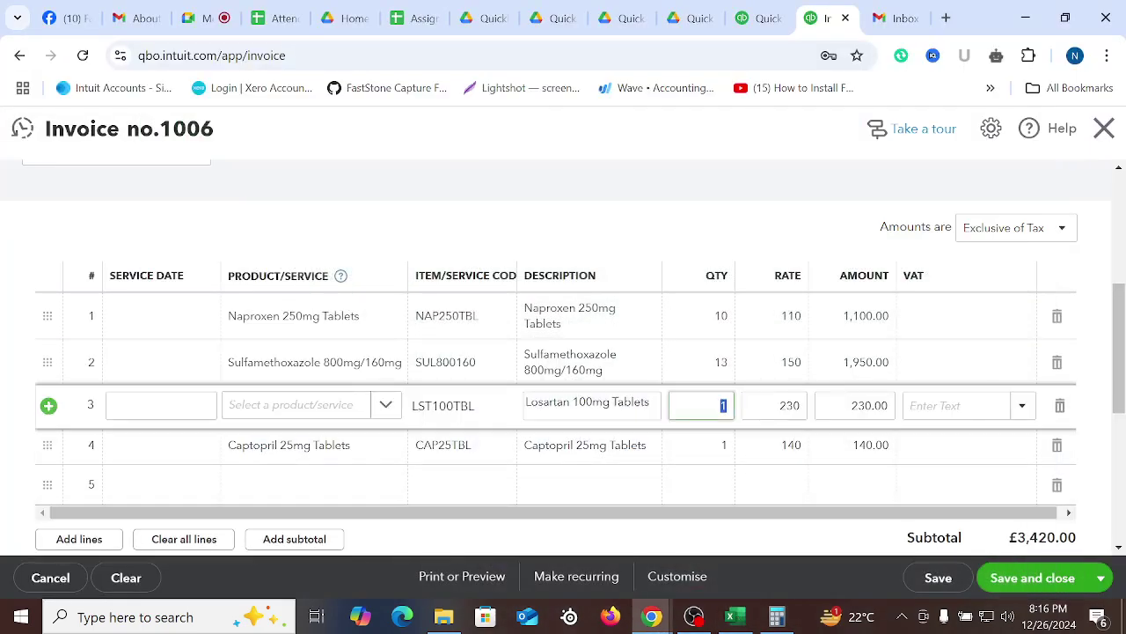
pyautogui.click(723, 447)
pyautogui.write('4')
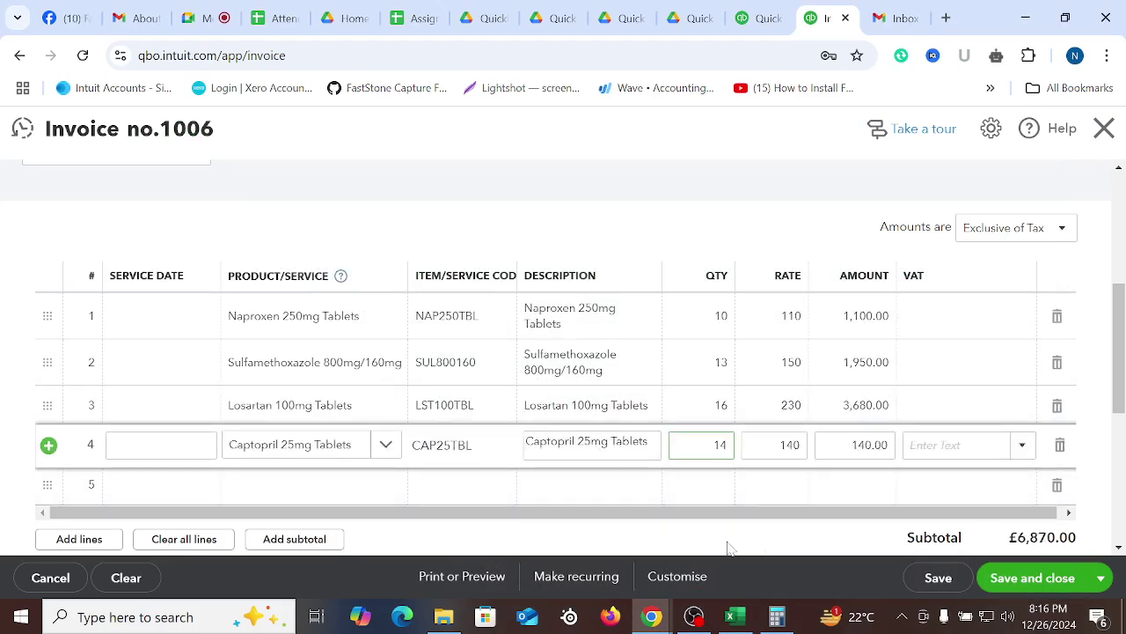
pyautogui.click(728, 547)
pyautogui.click(732, 615)
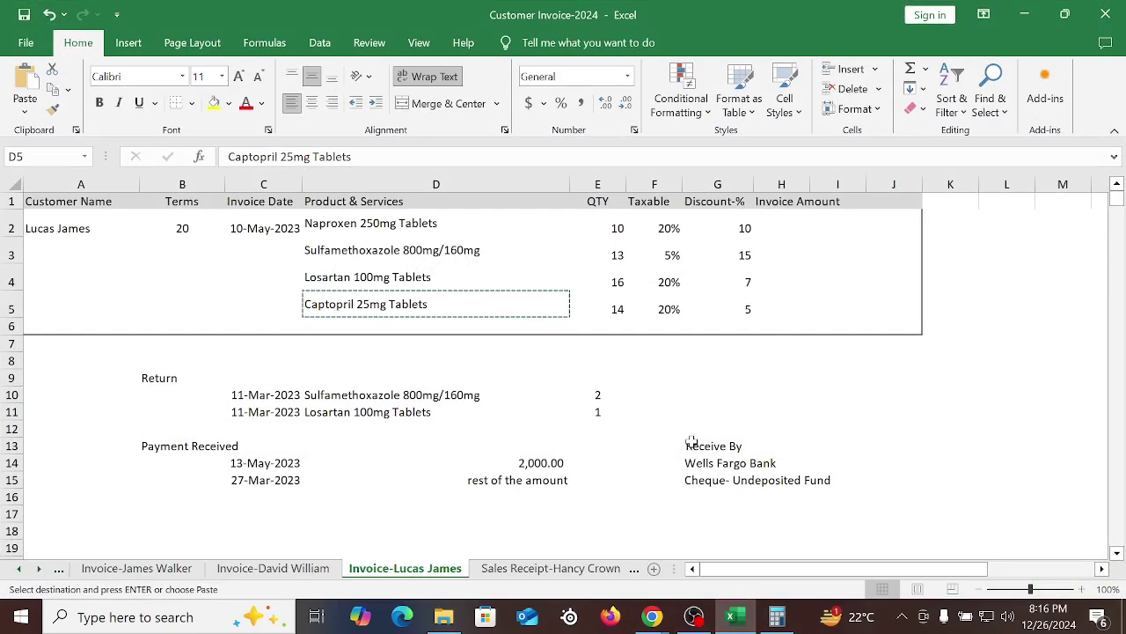
# Give line 1 the 20.0% S VAT code and line 2 the 5.0% R code
pyautogui.click(652, 617)
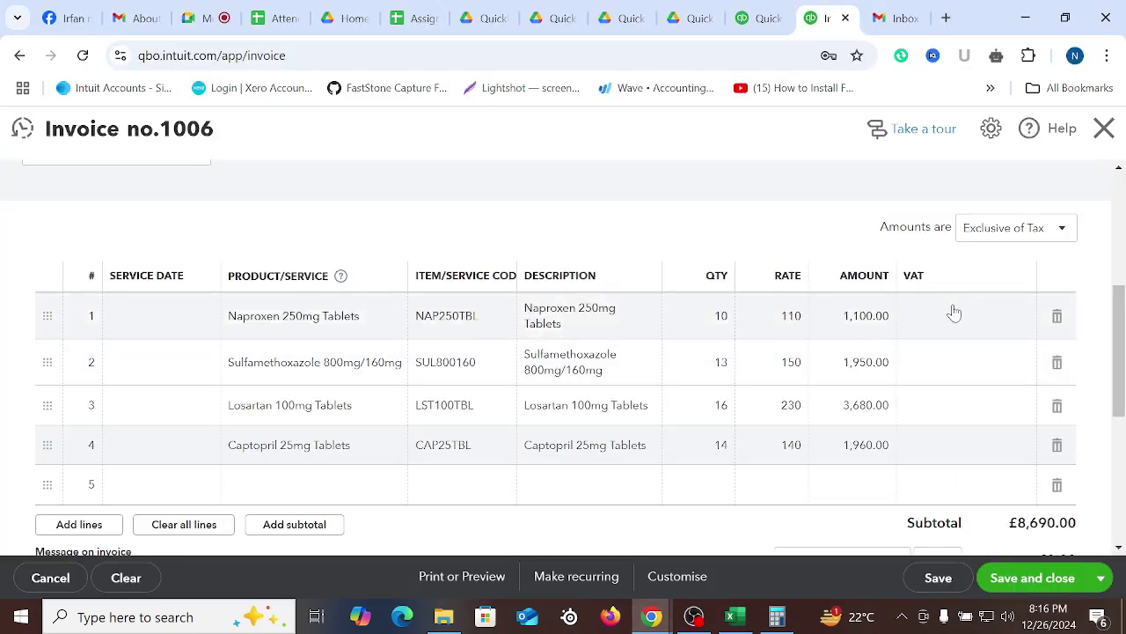
pyautogui.click(955, 313)
pyautogui.write('20')
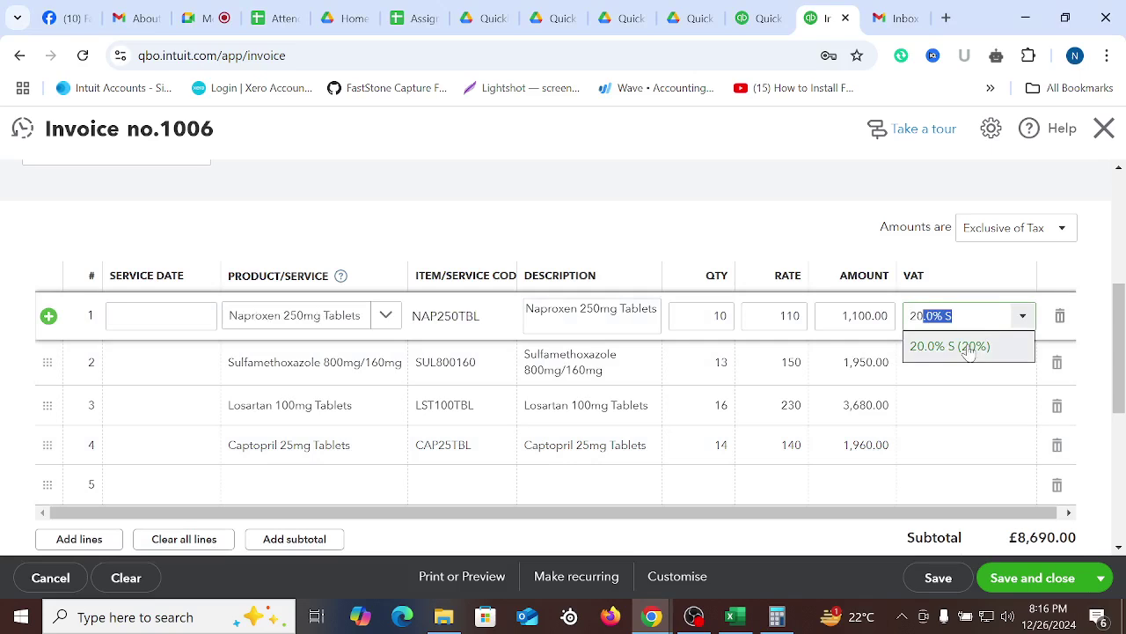
pyautogui.click(968, 346)
pyautogui.click(963, 374)
pyautogui.write('5')
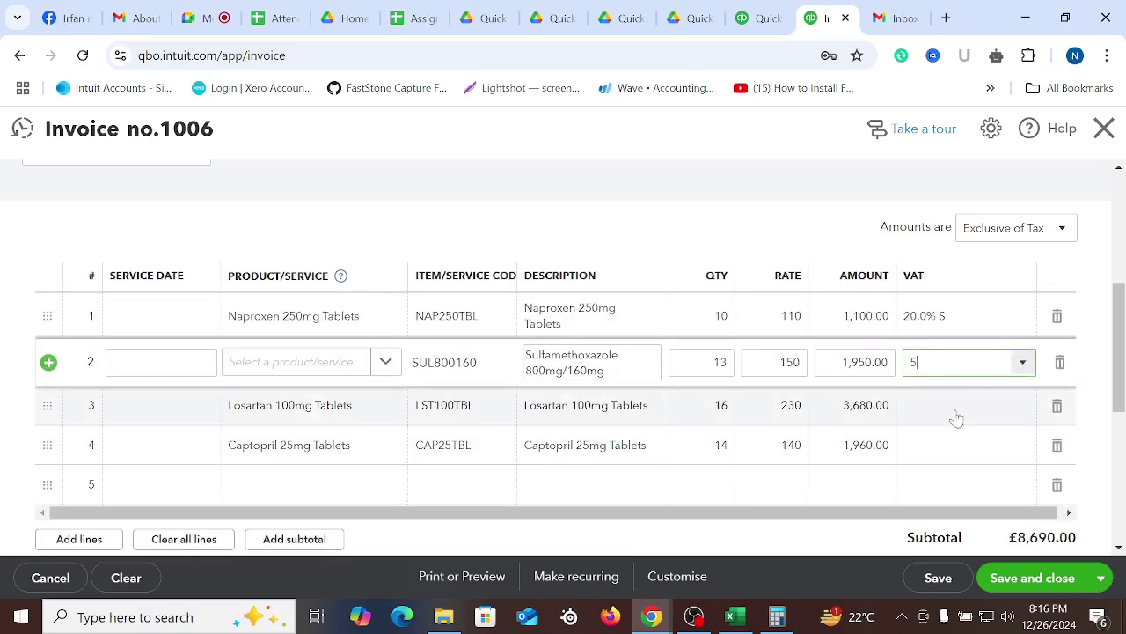
pyautogui.press('Return')
# Apply the 20.0% S VAT code to invoice lines 3 and 4
pyautogui.click(933, 421)
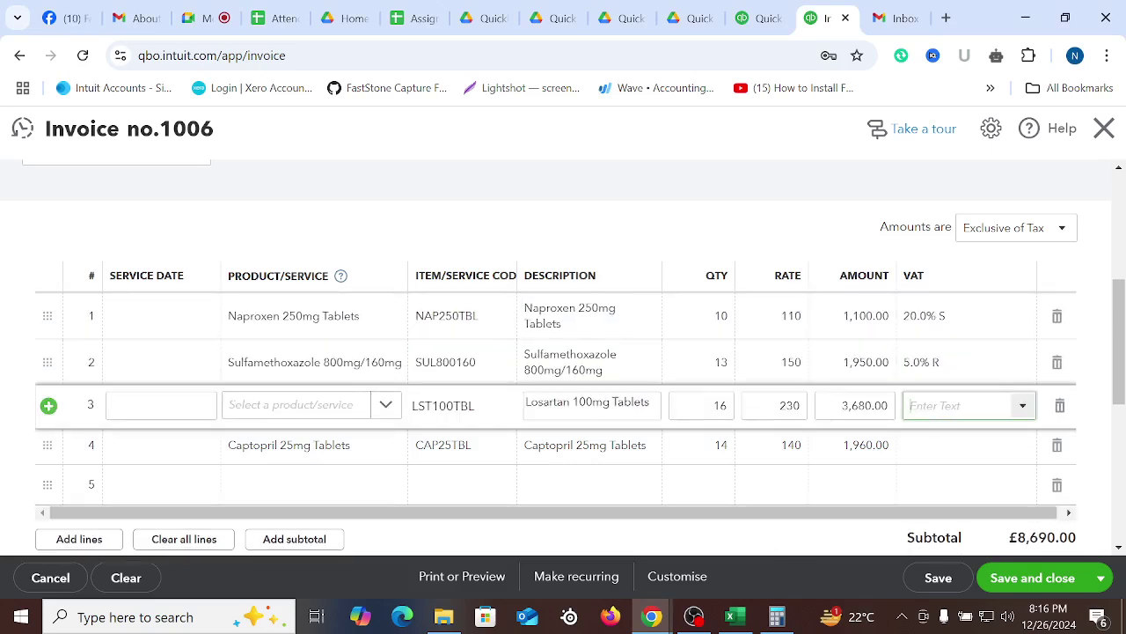
pyautogui.write('20')
pyautogui.click(930, 432)
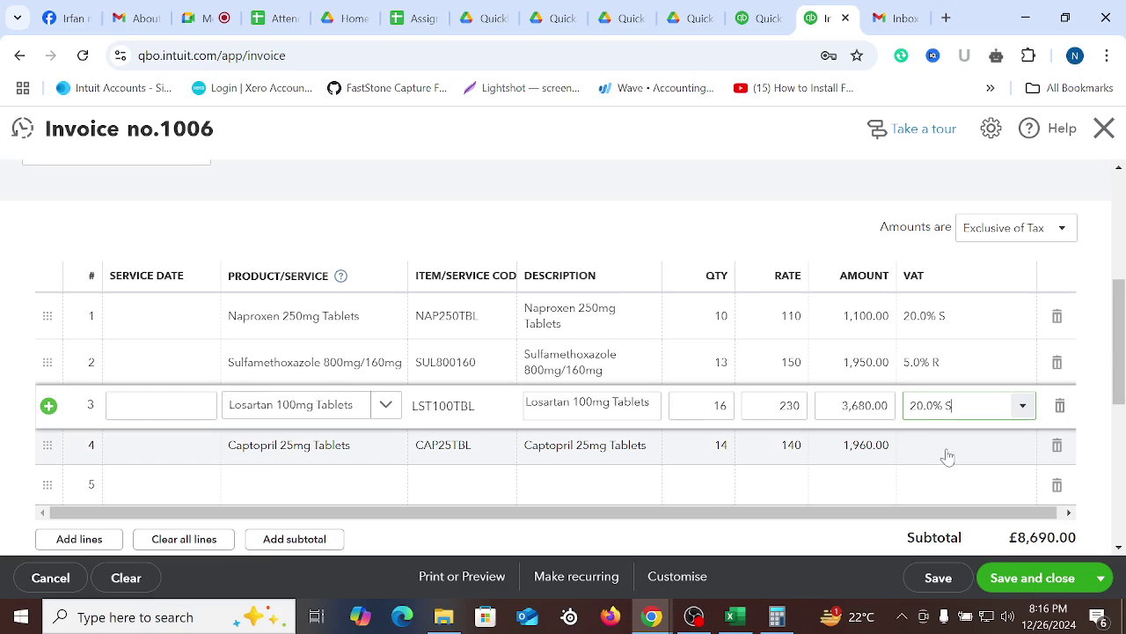
pyautogui.click(945, 453)
pyautogui.write('20')
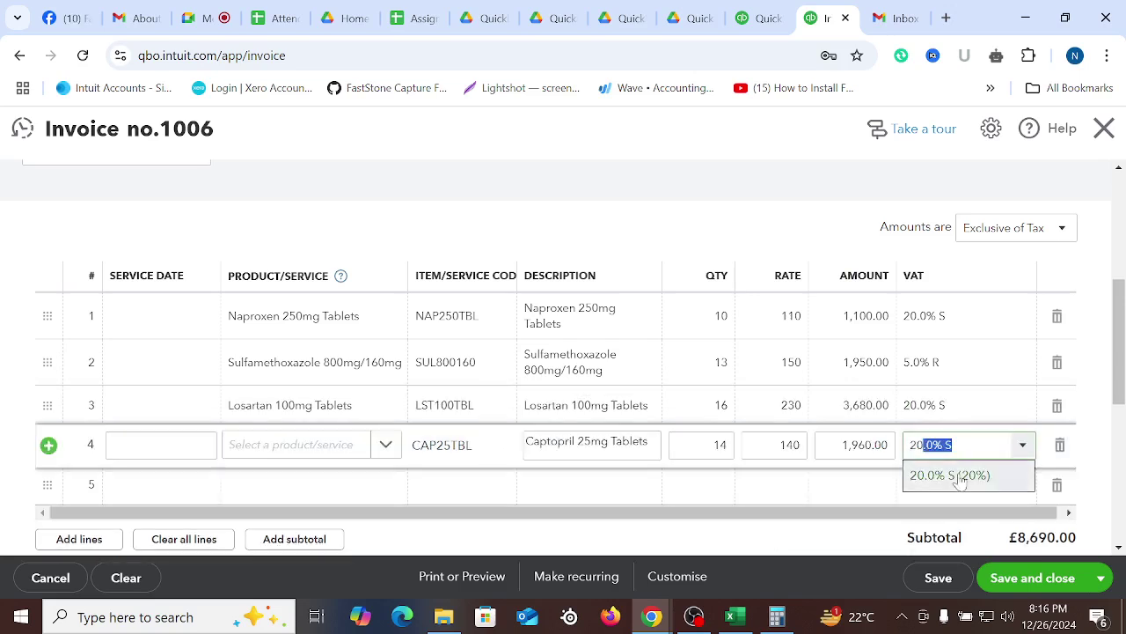
pyautogui.click(957, 473)
pyautogui.click(698, 540)
# Delete the empty fifth invoice line
pyautogui.click(1057, 485)
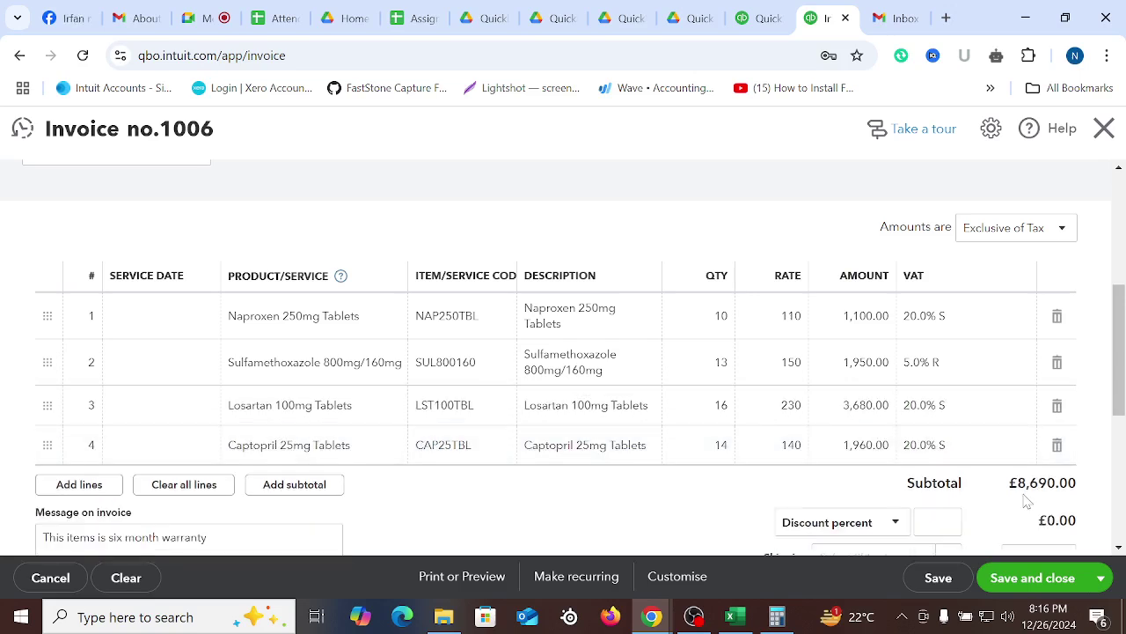
pyautogui.scroll(1, 746, 378)
pyautogui.scroll(2, 745, 378)
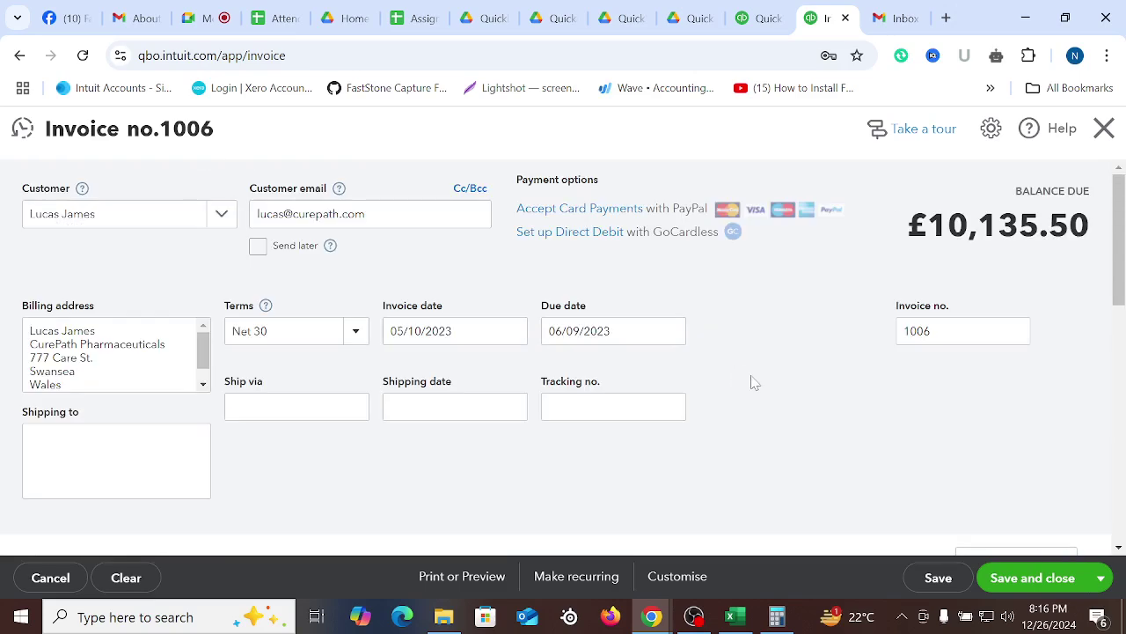
pyautogui.scroll(-4, 755, 403)
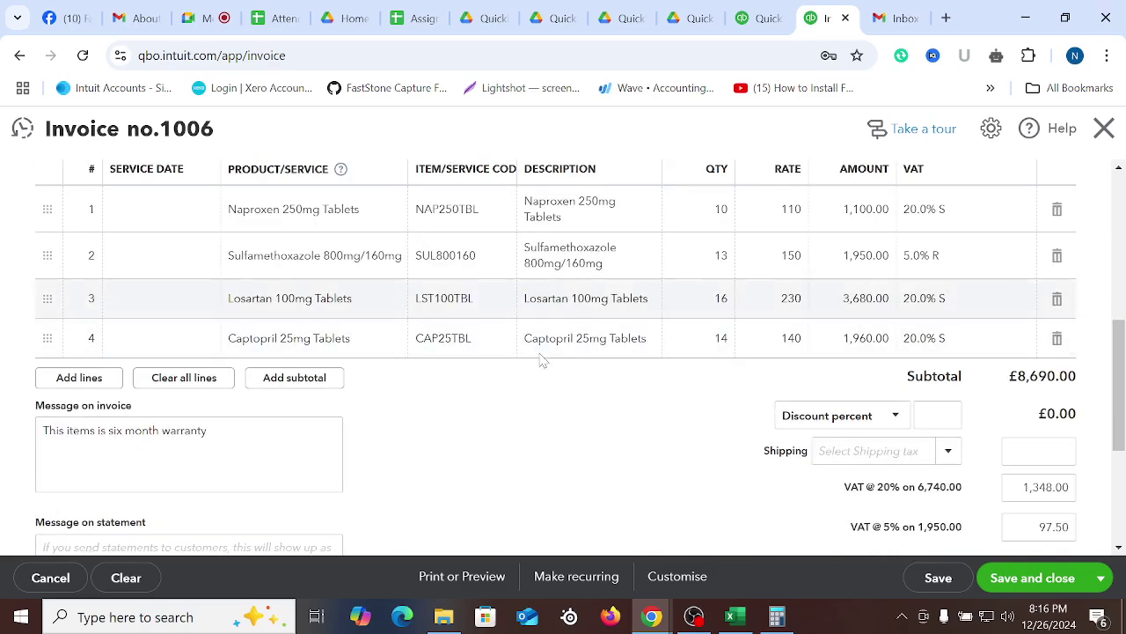
# Review the Excel discount percentages 10, 15, 7 and 5 in G2:G5 for the four products
pyautogui.click(733, 616)
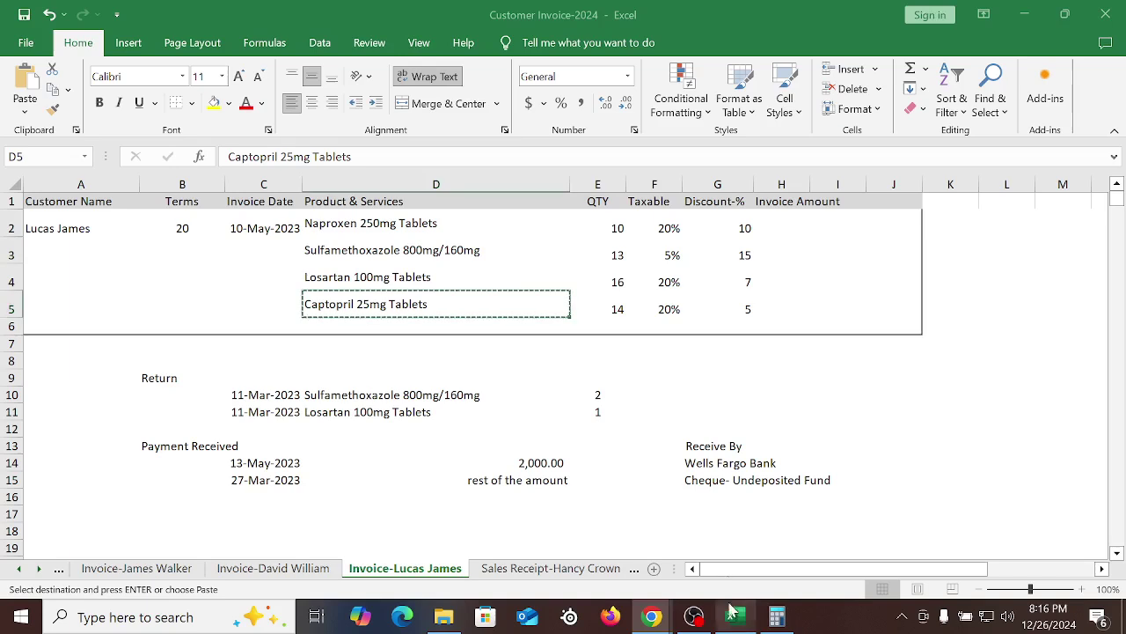
pyautogui.click(752, 232)
pyautogui.click(750, 257)
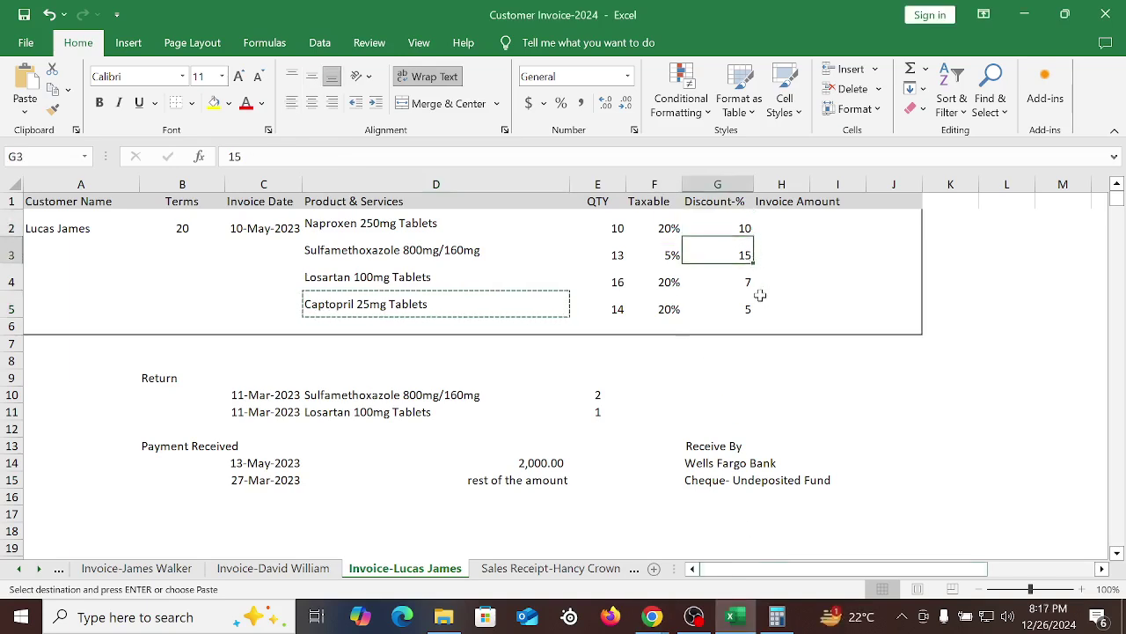
pyautogui.click(754, 286)
pyautogui.click(750, 310)
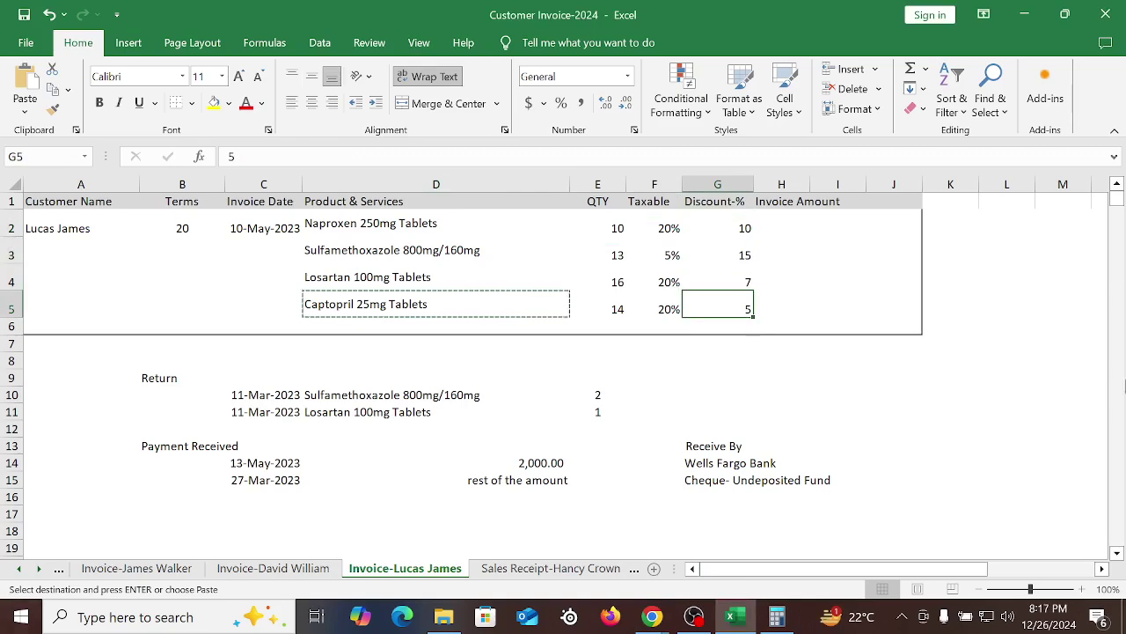
pyautogui.click(858, 395)
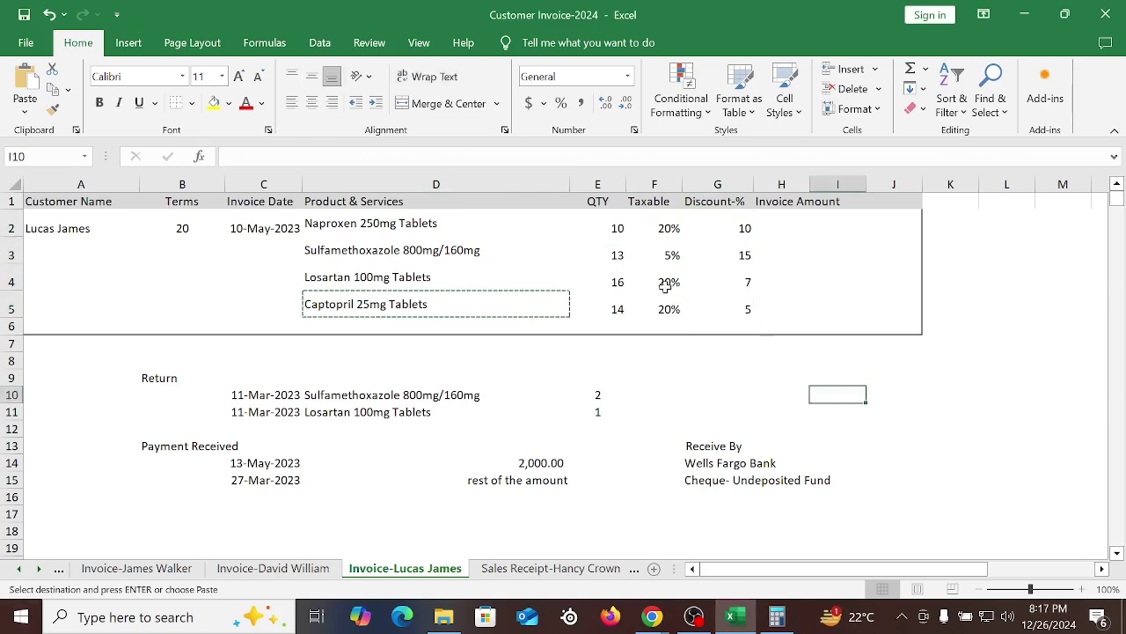
pyautogui.moveTo(733, 226); pyautogui.dragTo(744, 308)
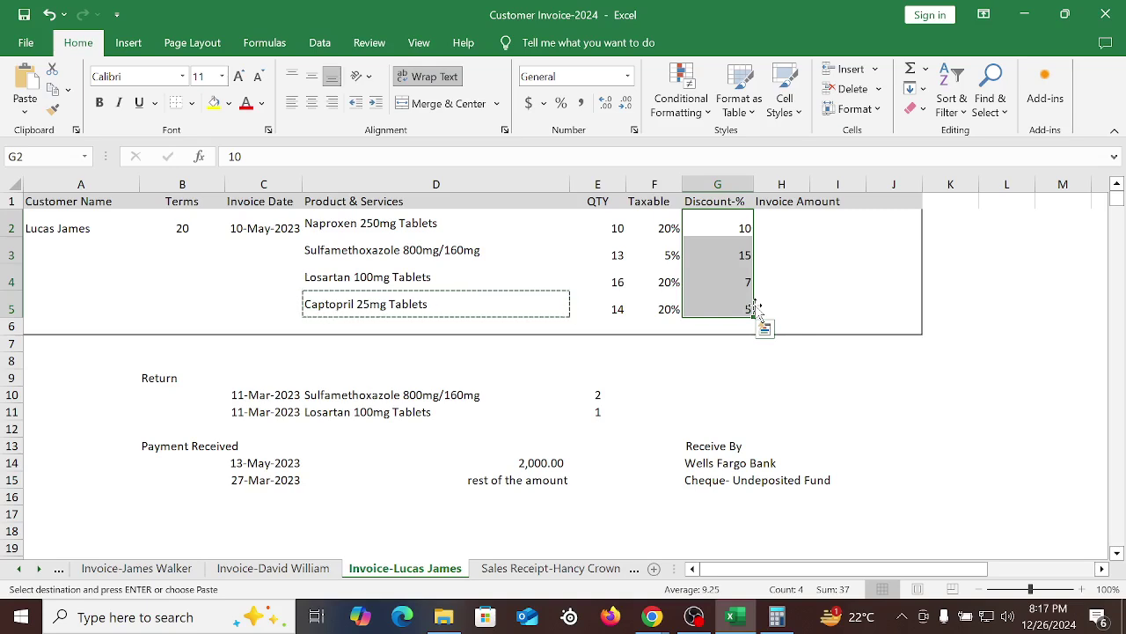
pyautogui.click(697, 390)
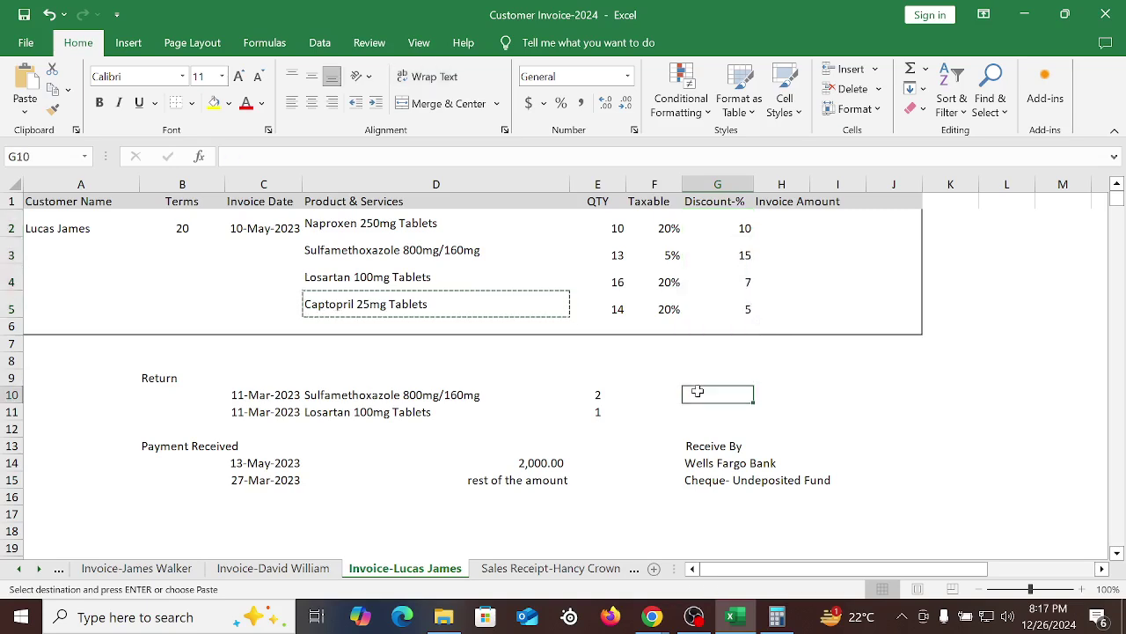
pyautogui.moveTo(387, 228); pyautogui.dragTo(407, 301)
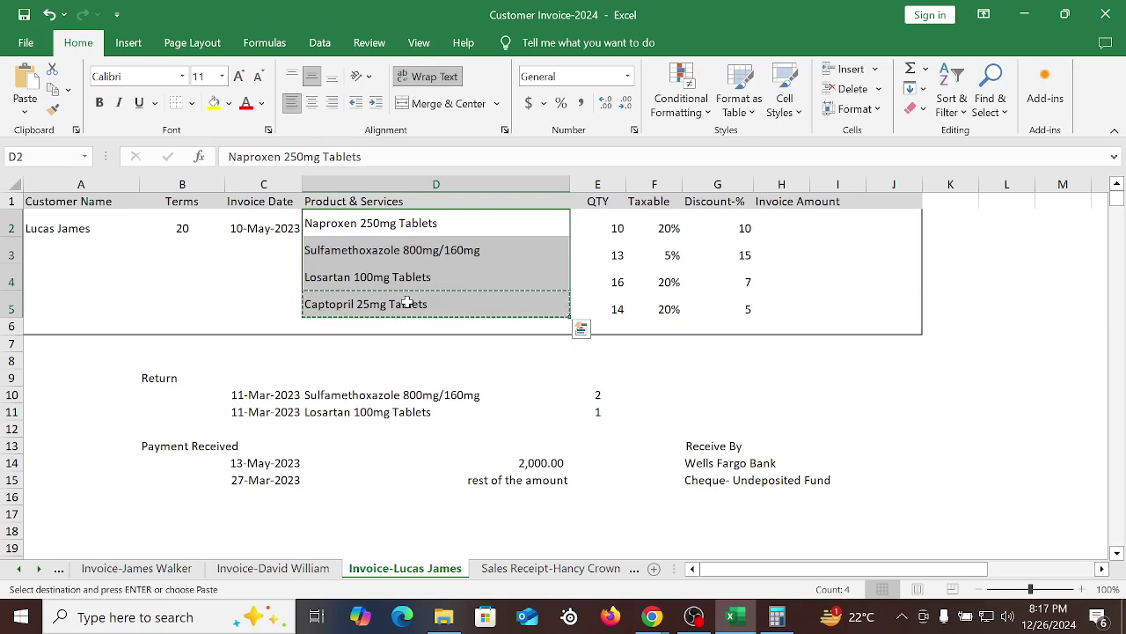
pyautogui.moveTo(693, 222); pyautogui.dragTo(742, 299)
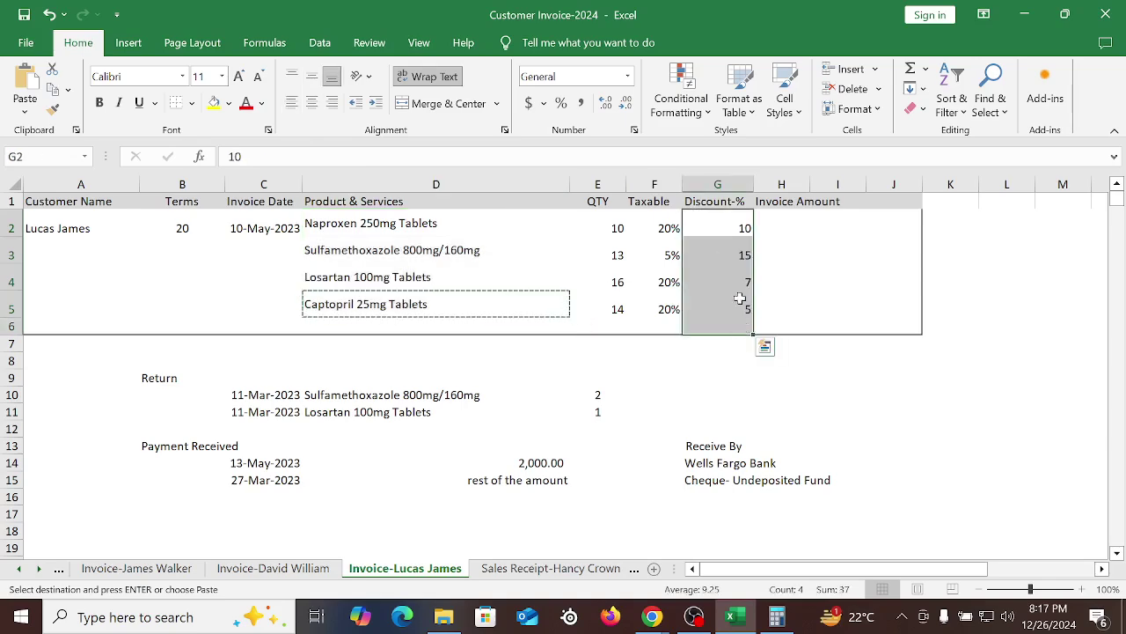
pyautogui.click(652, 616)
pyautogui.click(588, 566)
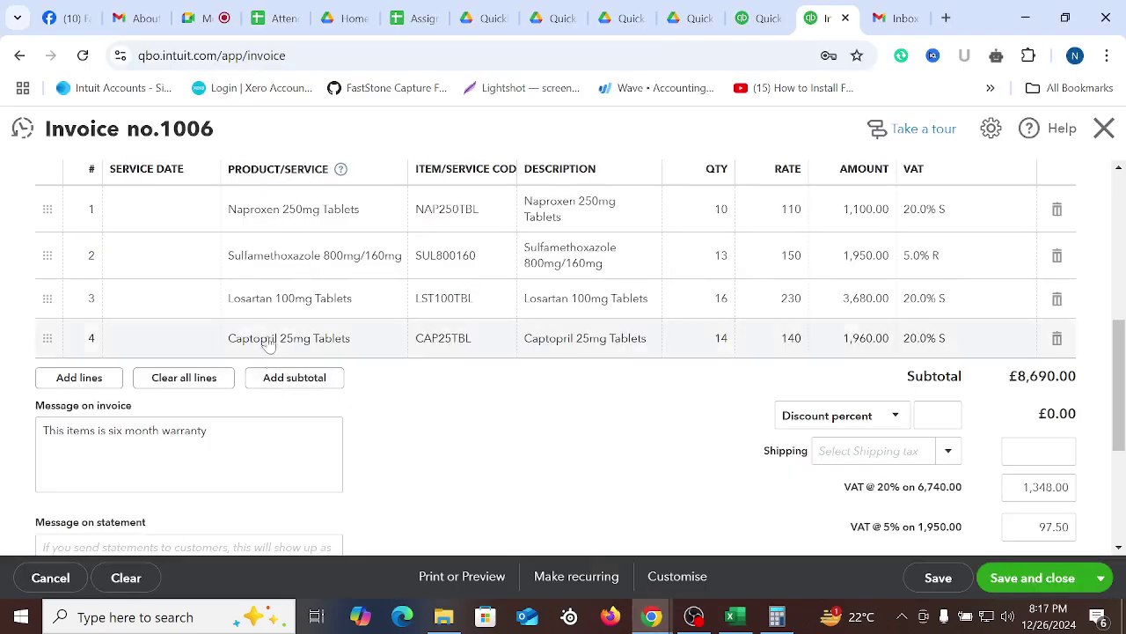
# Insert a blank line 2 above the Sulfamethoxazole line and browse its product list without choosing an item
pyautogui.click(319, 255)
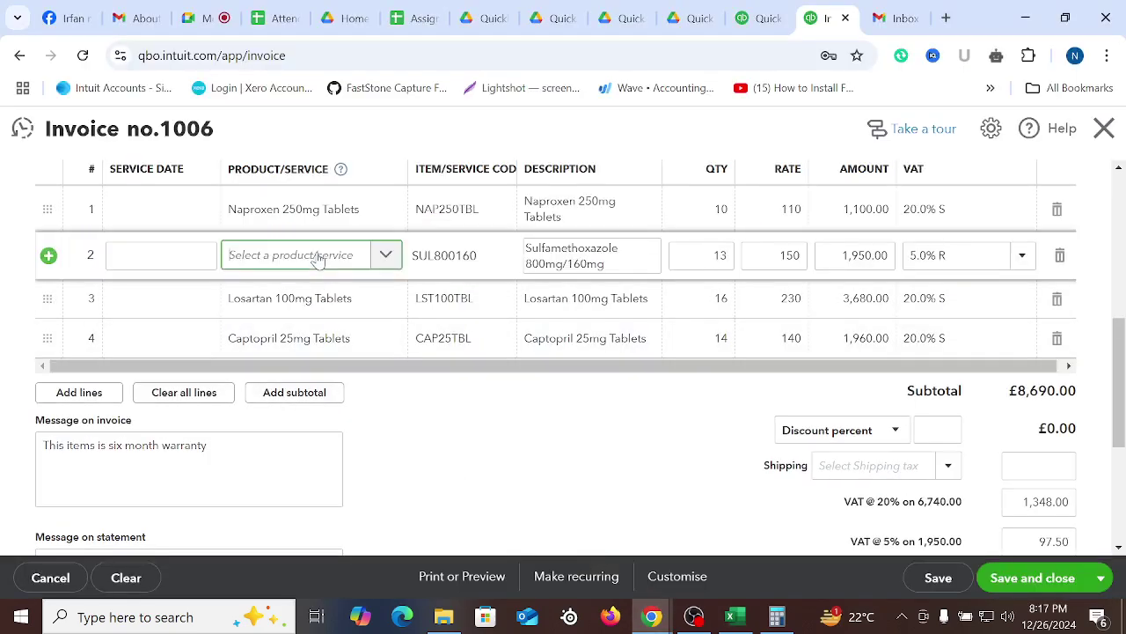
pyautogui.click(48, 256)
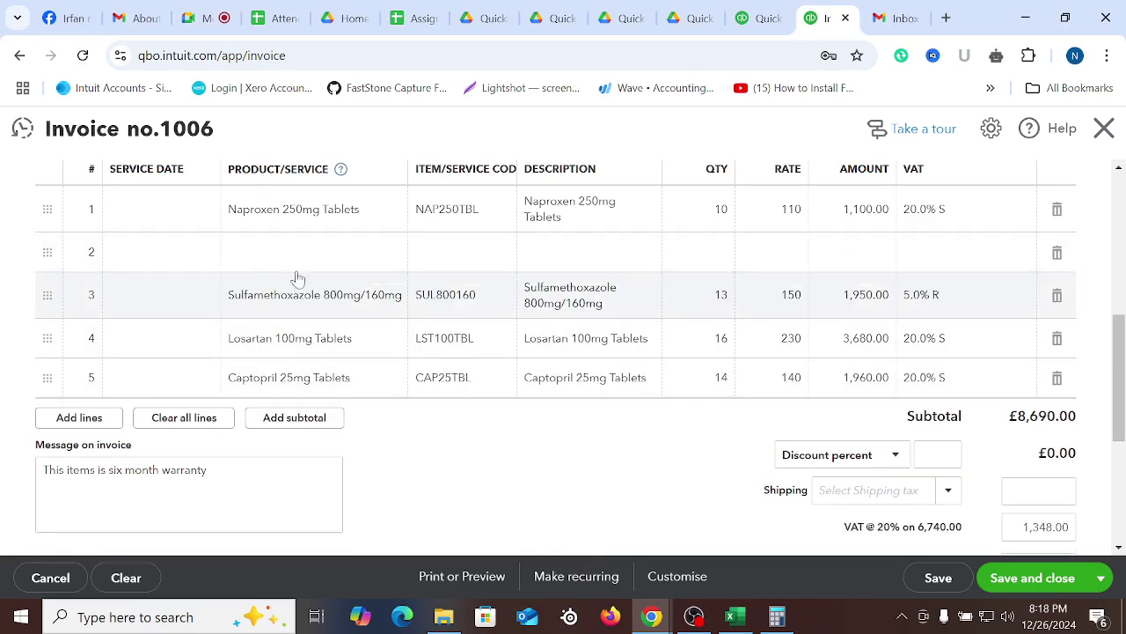
pyautogui.click(368, 257)
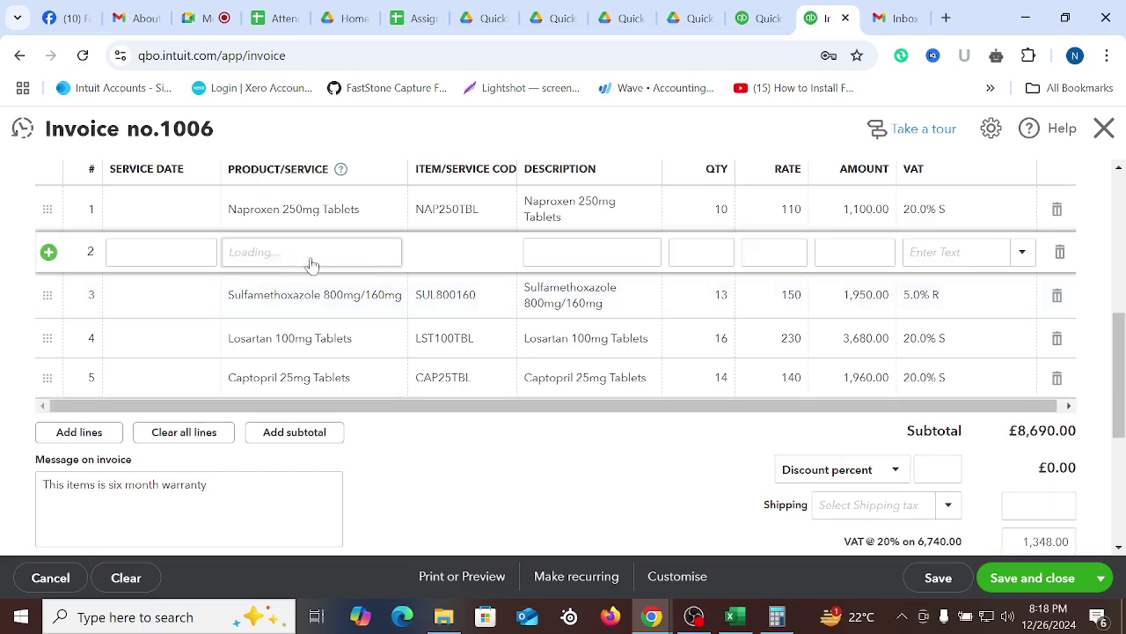
pyautogui.click(387, 252)
pyautogui.scroll(-3, 387, 457)
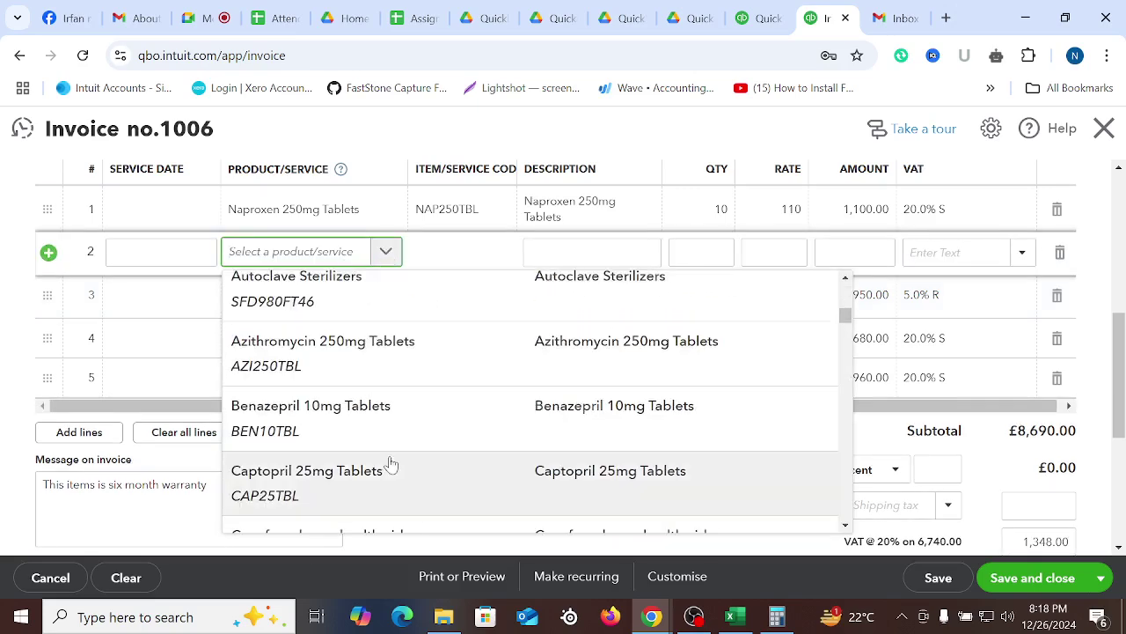
pyautogui.scroll(3, 391, 464)
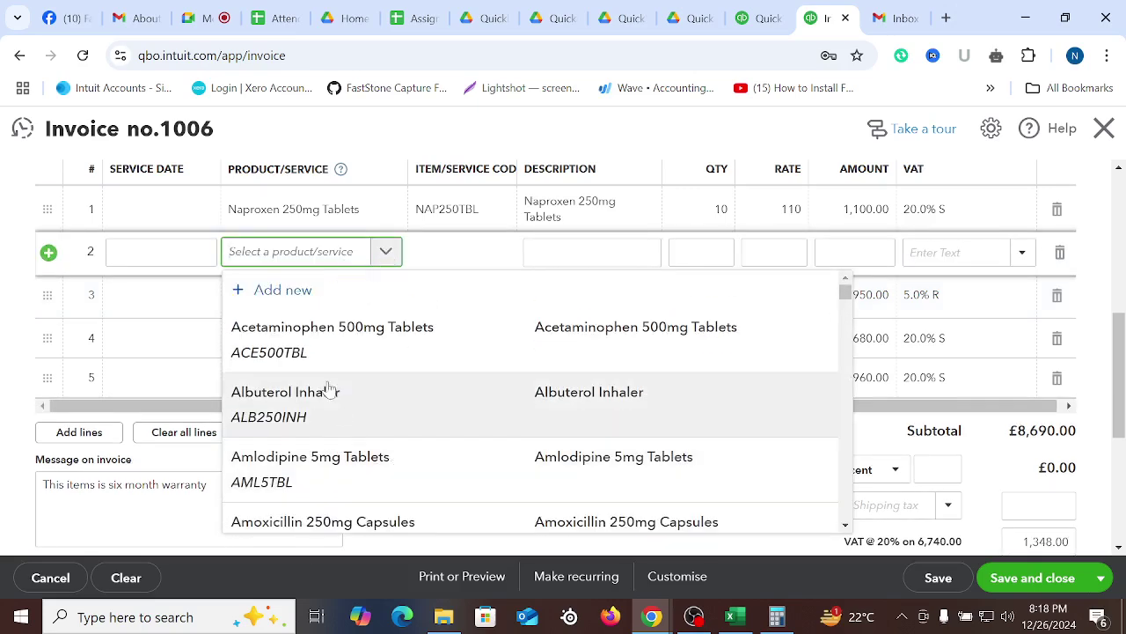
pyautogui.click(683, 432)
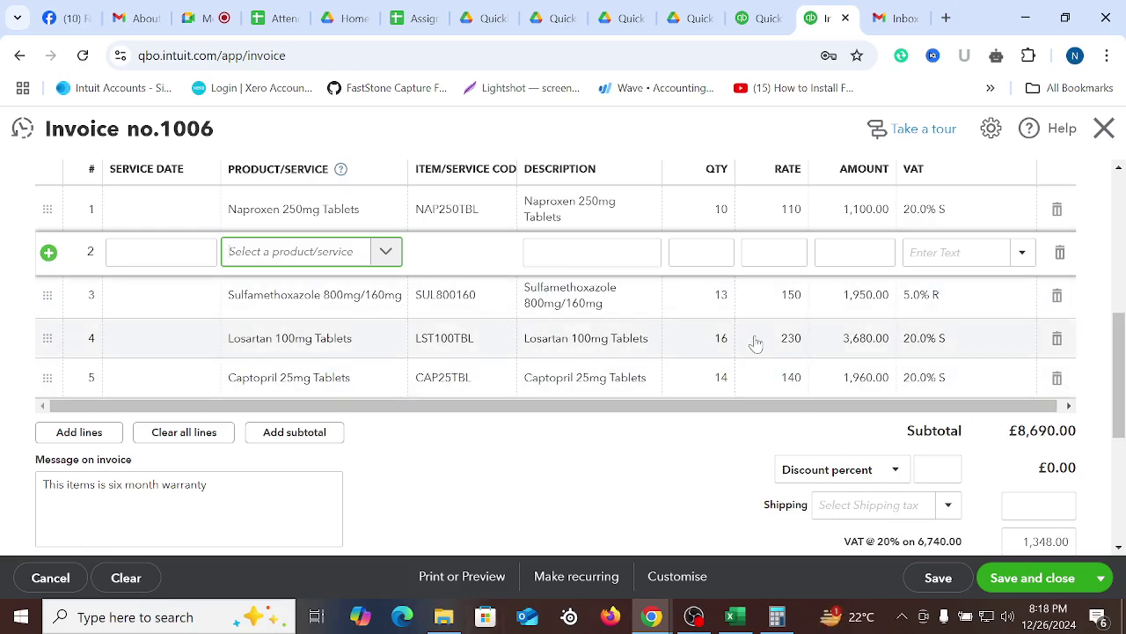
pyautogui.scroll(3, 588, 374)
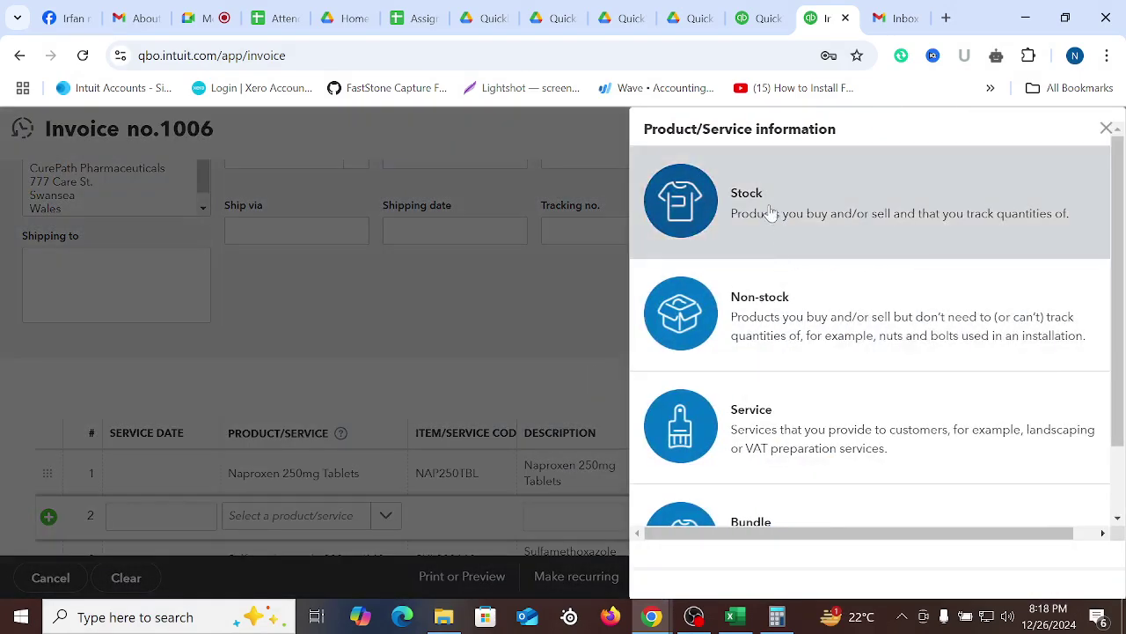
# Create and save a Service item 'Discount on Product' with a sales rate of -0.10
pyautogui.scroll(-1, 845, 405)
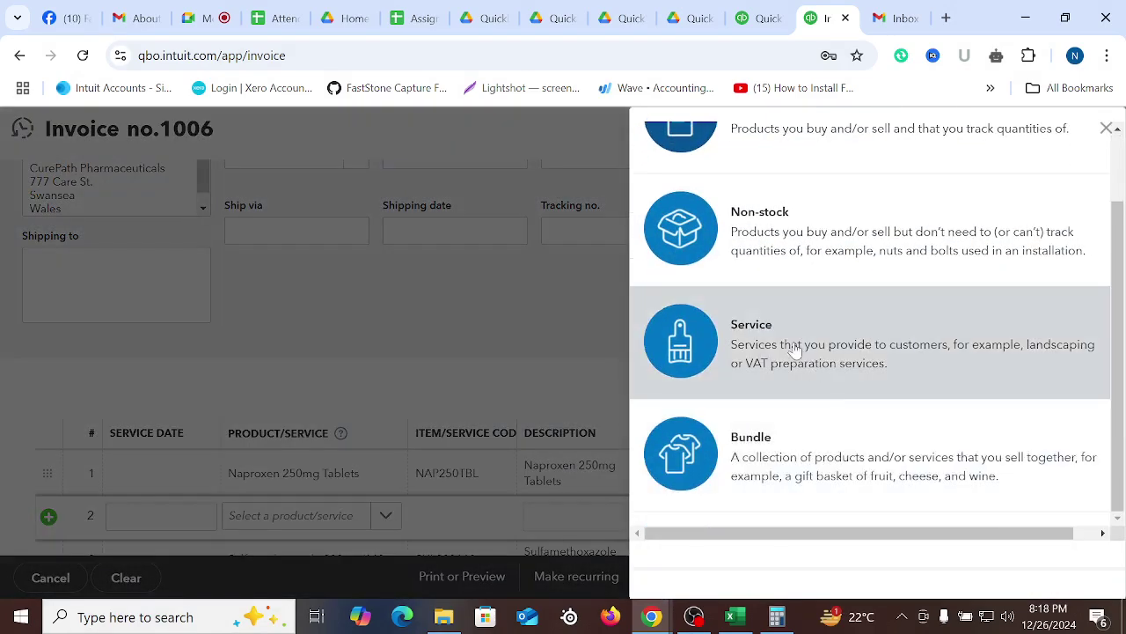
pyautogui.click(794, 350)
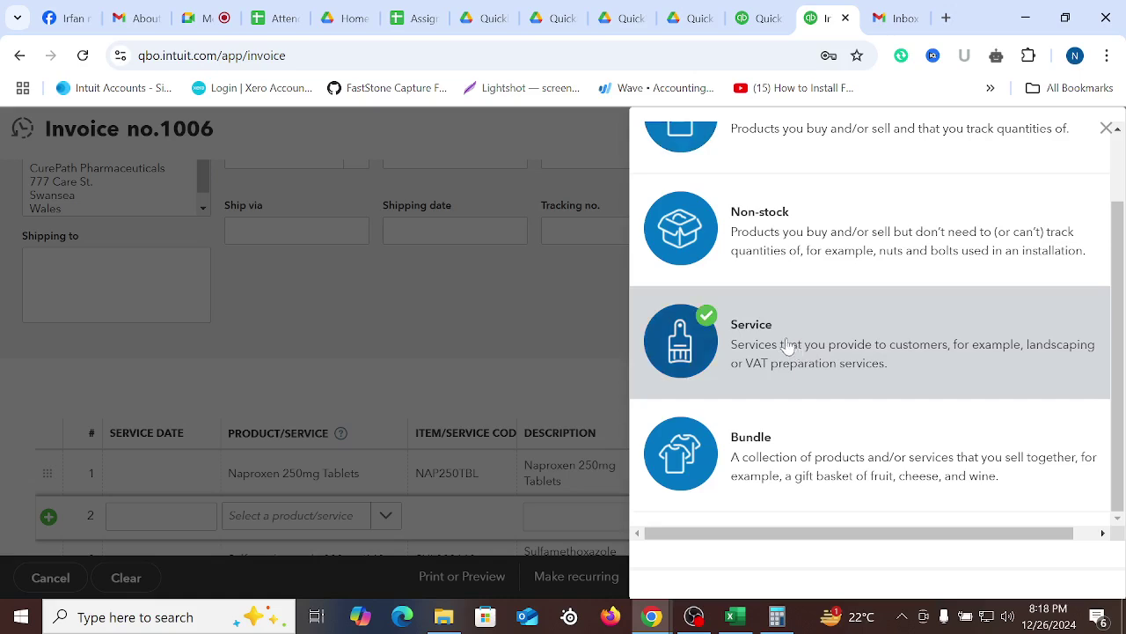
pyautogui.click(789, 348)
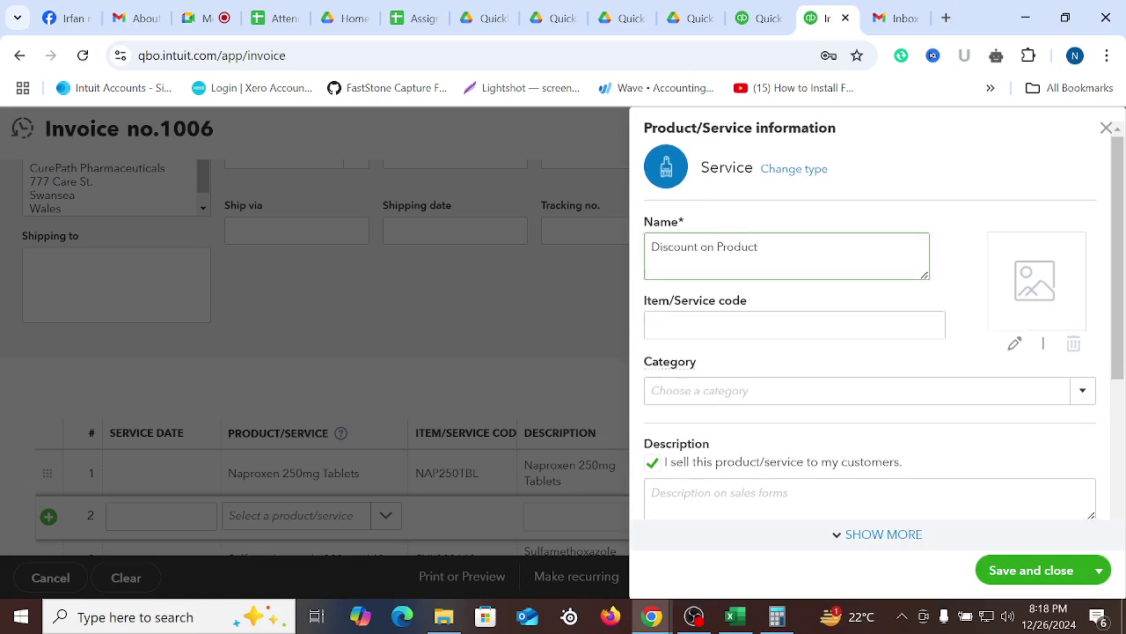
pyautogui.scroll(-2, 891, 356)
pyautogui.scroll(-1, 891, 357)
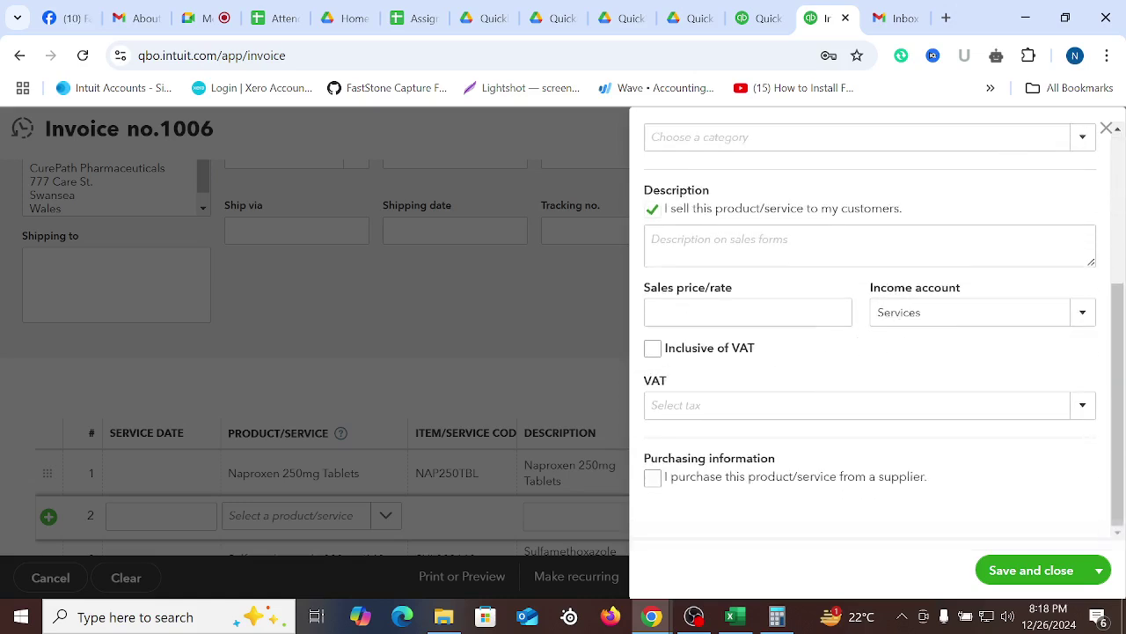
pyautogui.click(748, 312)
pyautogui.write('-')
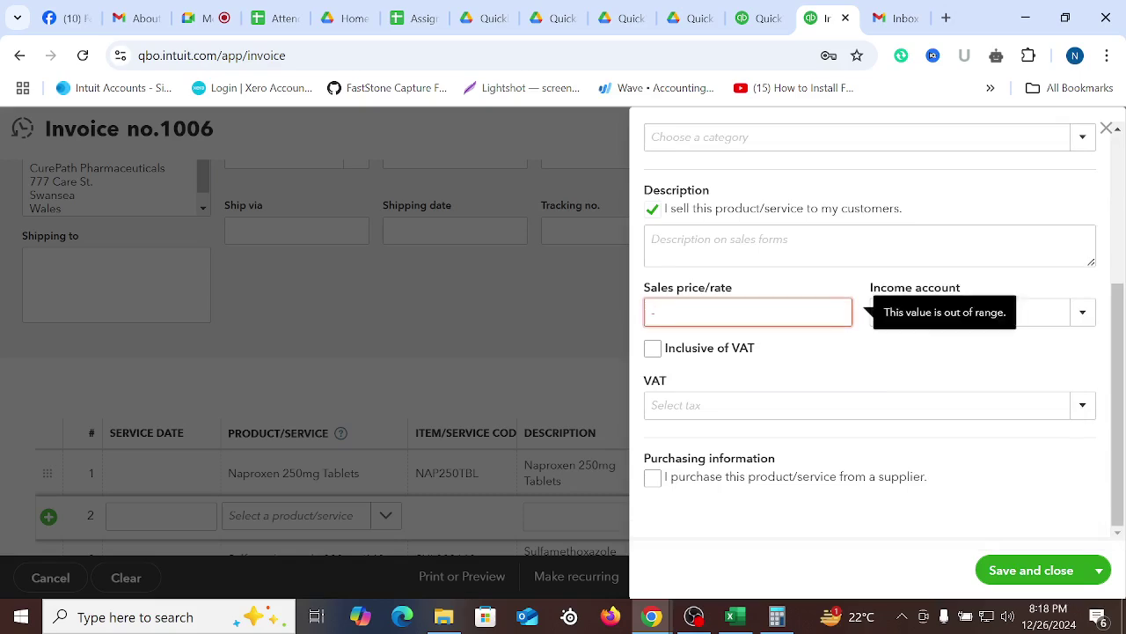
pyautogui.write('0.10')
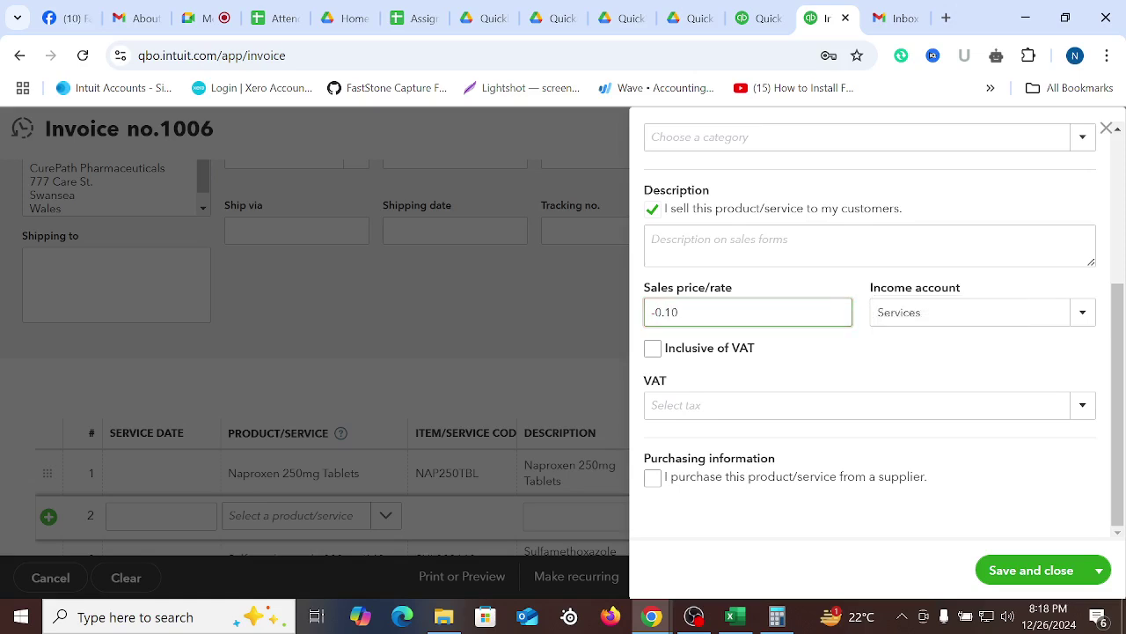
pyautogui.click(1026, 573)
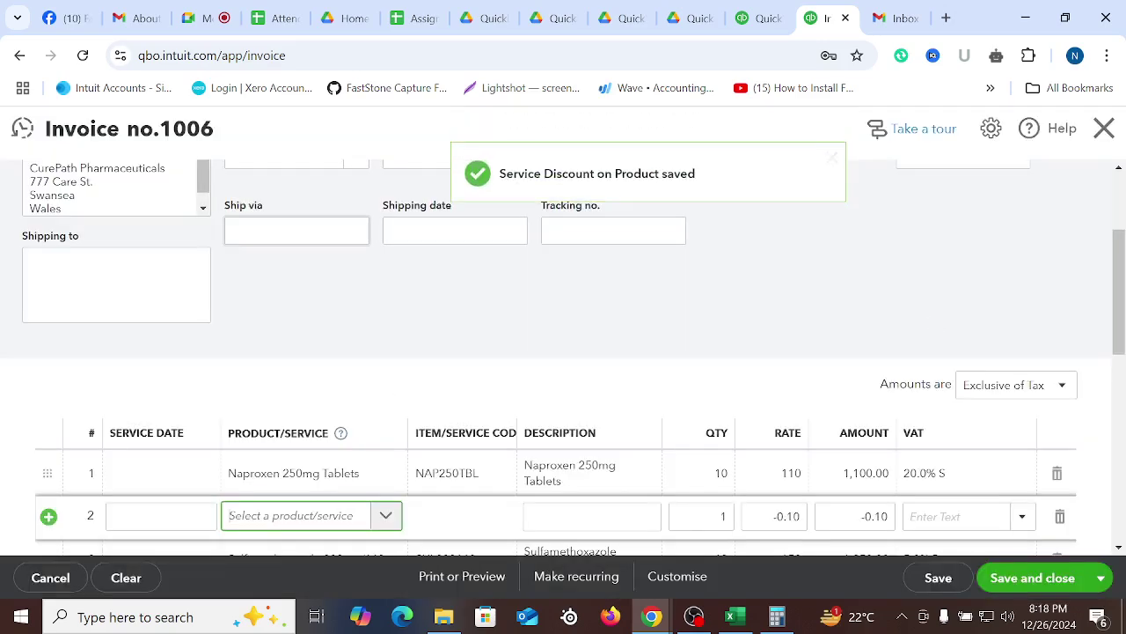
pyautogui.click(763, 17)
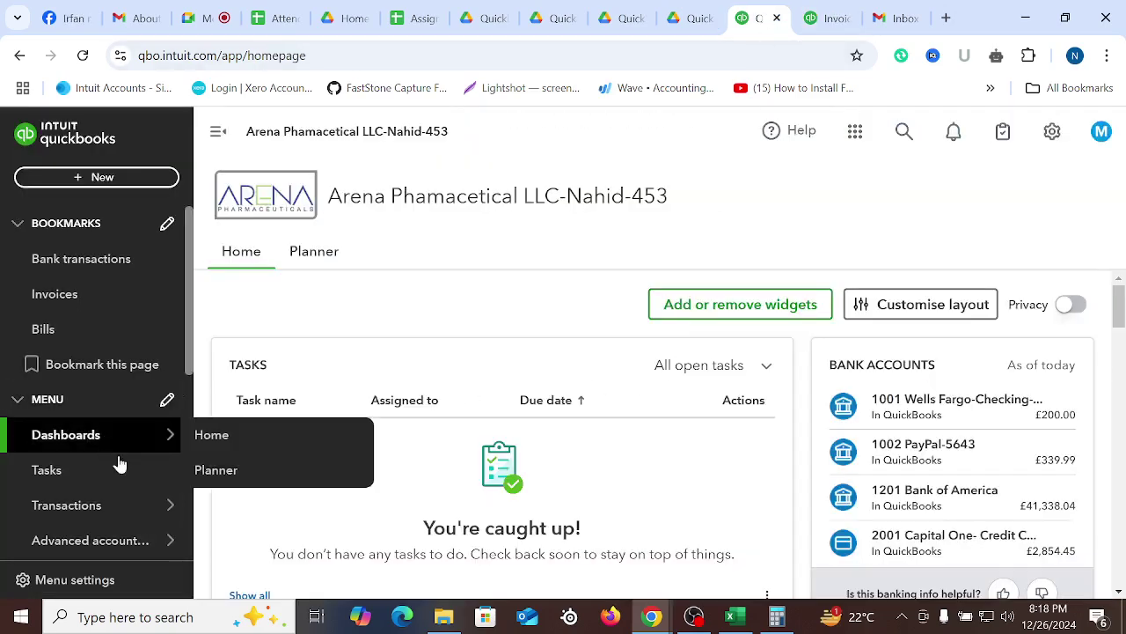
# Go to Sales > Products & services and search the list for 'discount'
pyautogui.moveTo(72, 450)
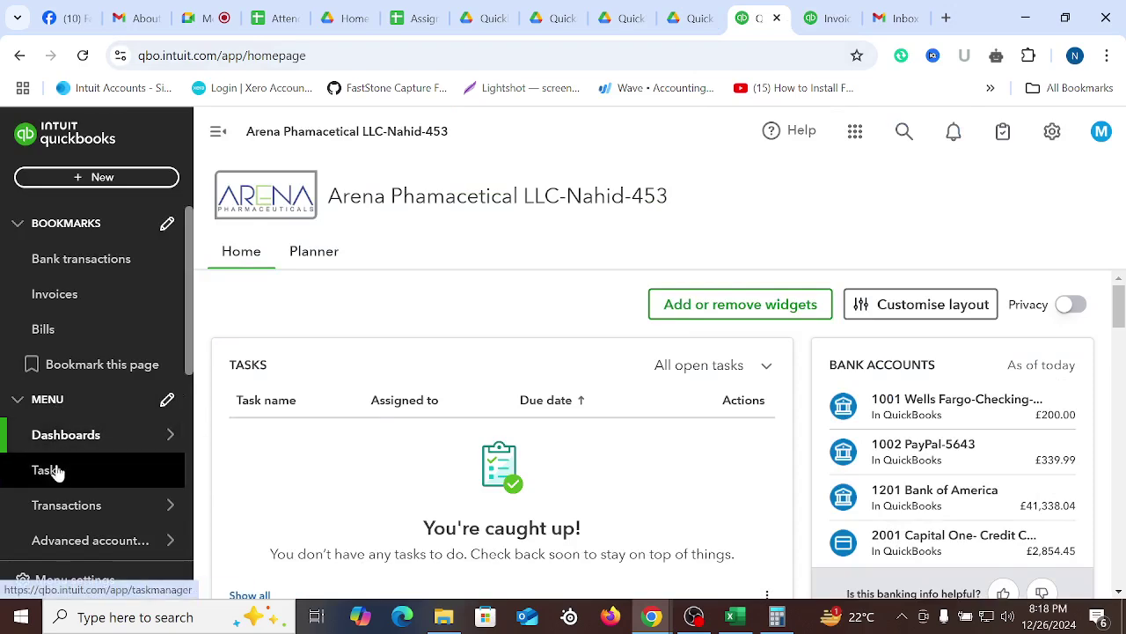
pyautogui.scroll(-4, 75, 409)
pyautogui.moveTo(70, 344)
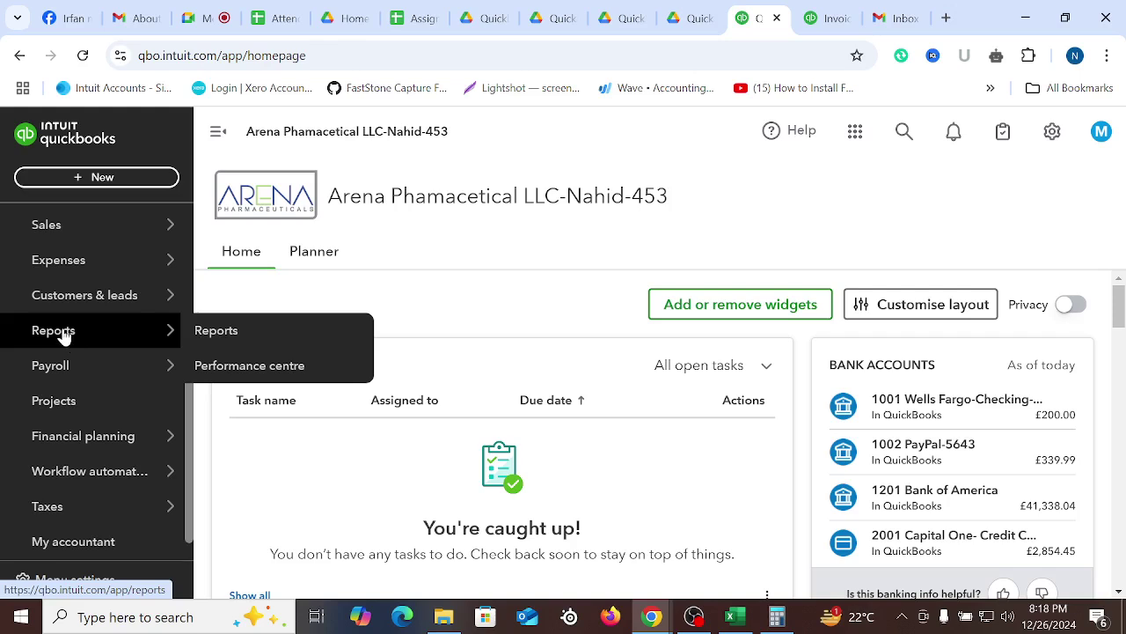
pyautogui.scroll(4, 66, 330)
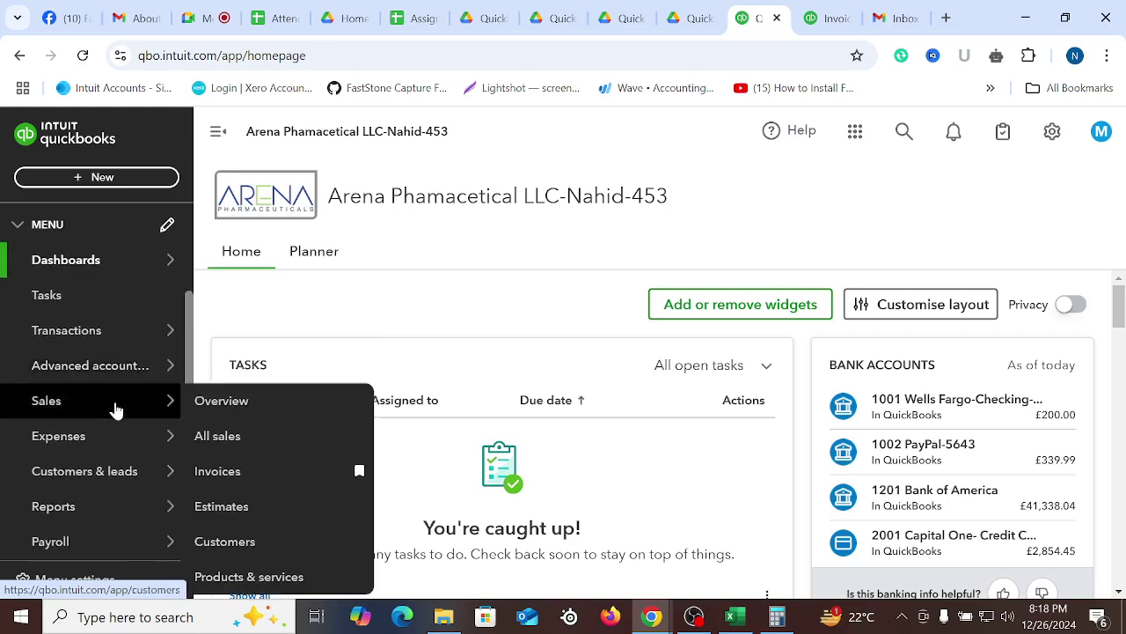
pyautogui.click(53, 407)
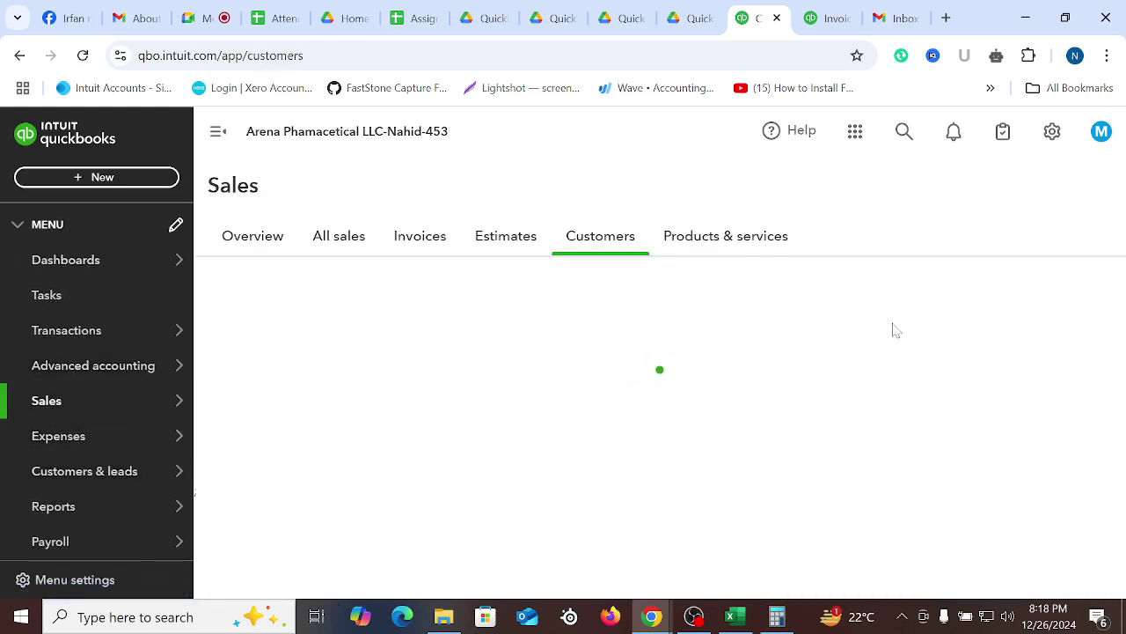
pyautogui.click(713, 239)
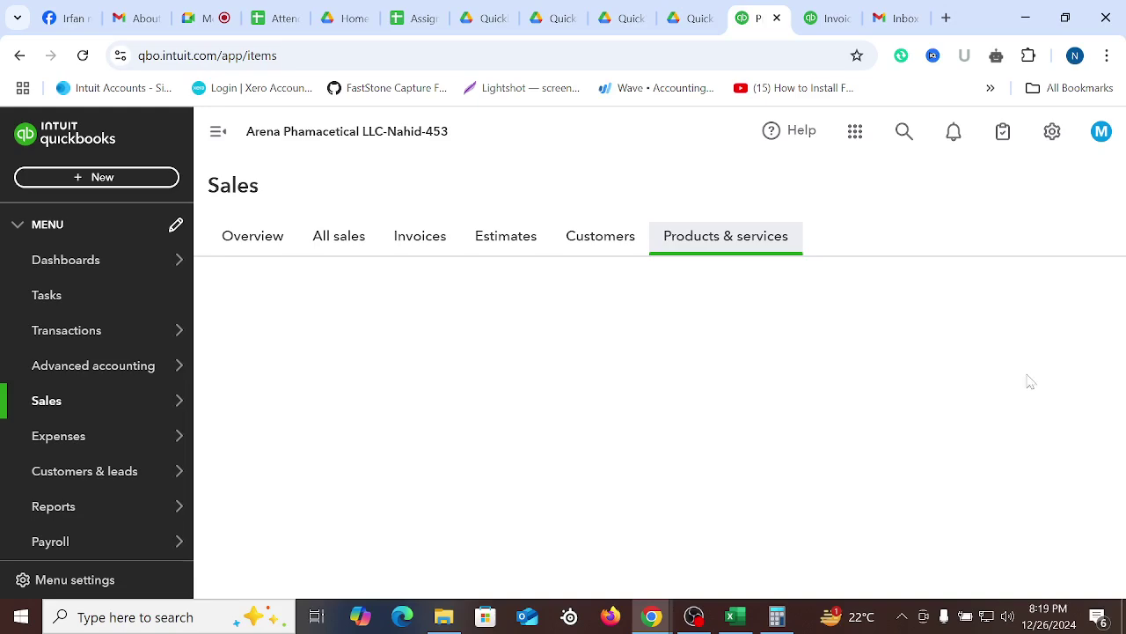
pyautogui.scroll(-1, 483, 401)
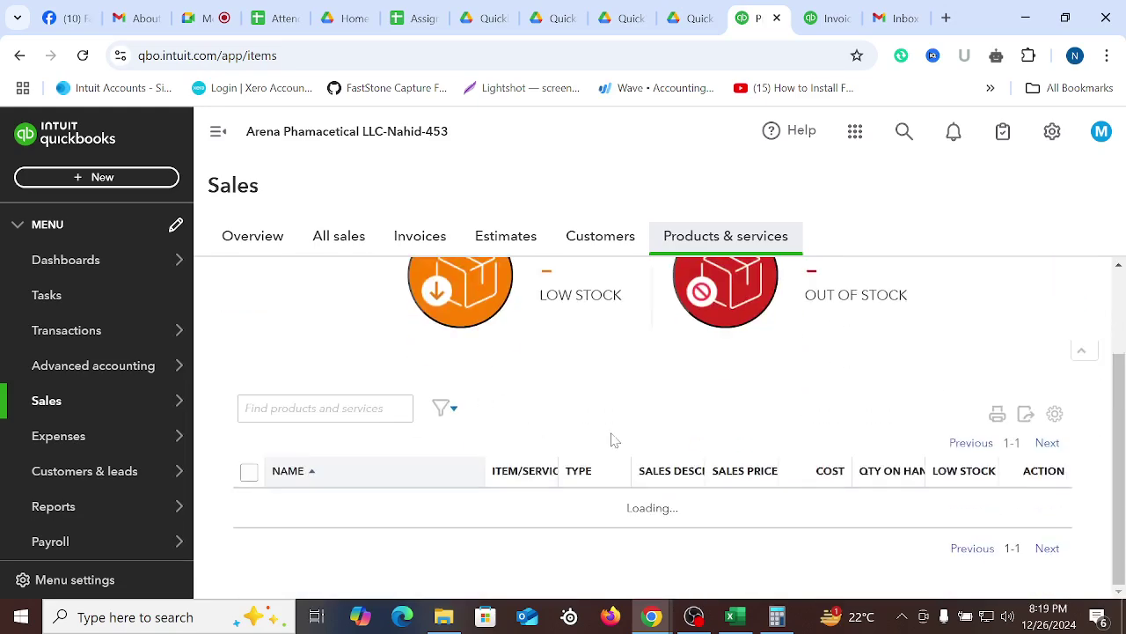
pyautogui.scroll(-5, 513, 410)
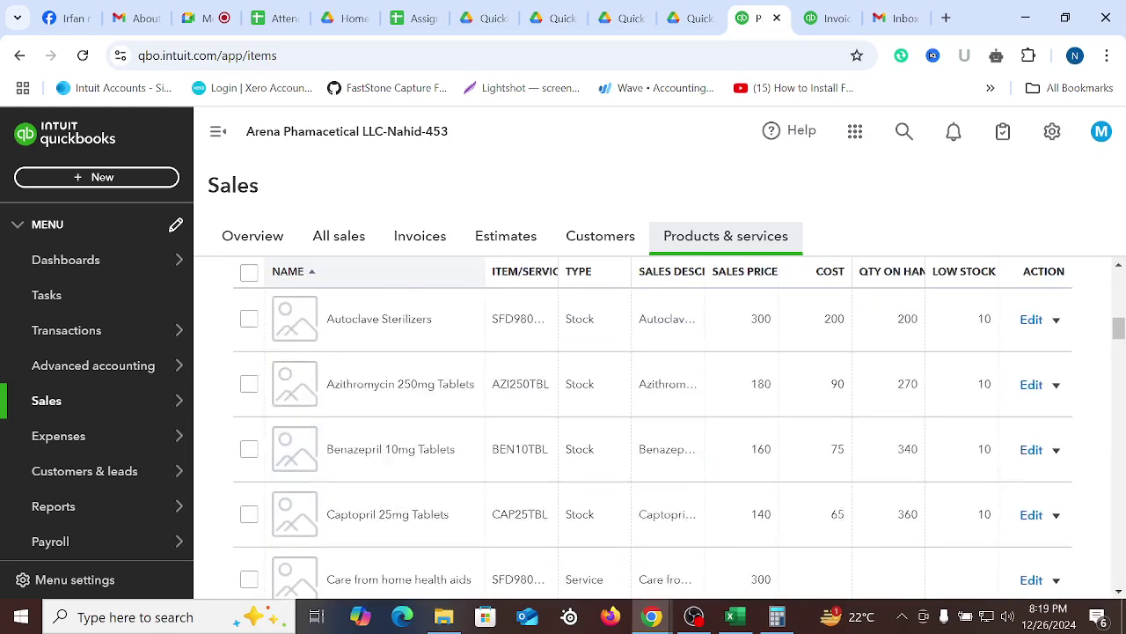
pyautogui.scroll(-15, 507, 419)
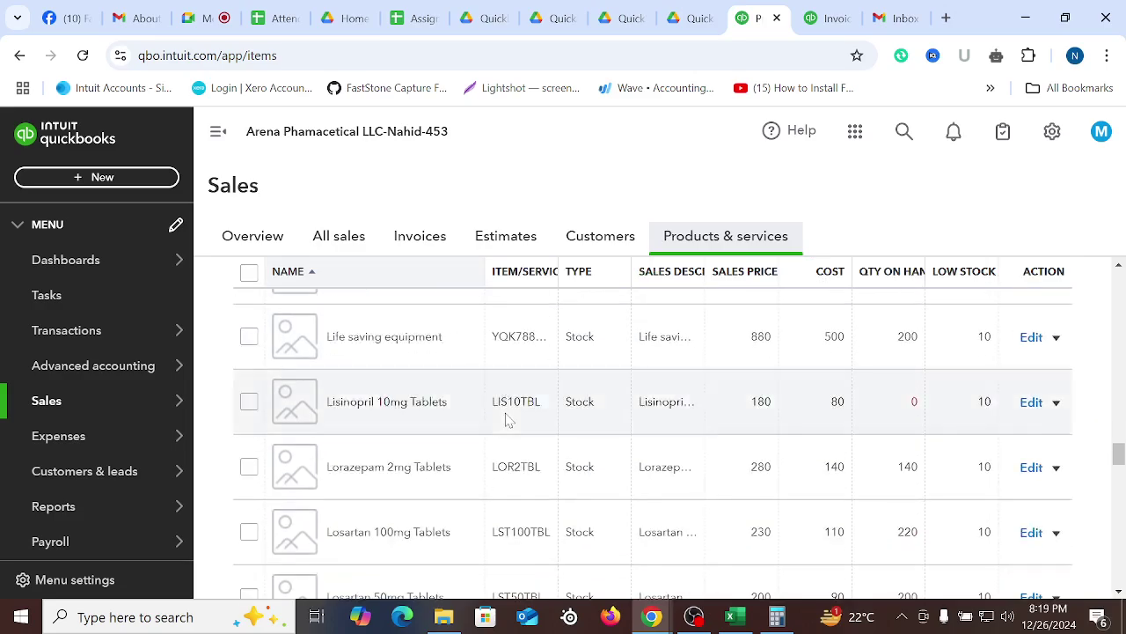
pyautogui.scroll(20, 506, 419)
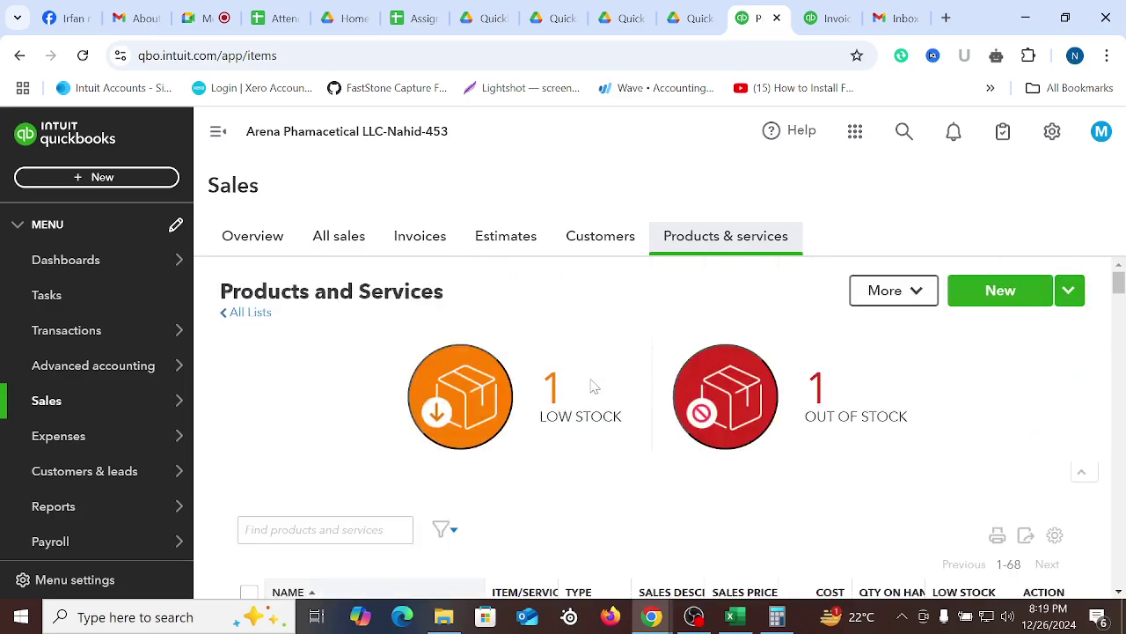
pyautogui.scroll(-2, 594, 385)
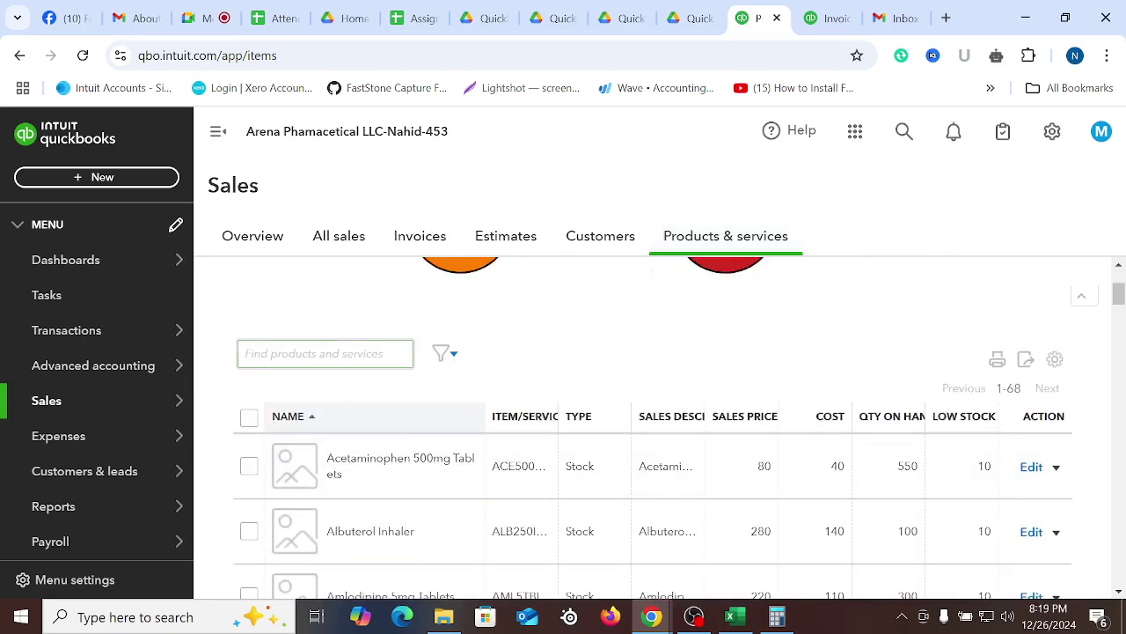
pyautogui.write('discount')
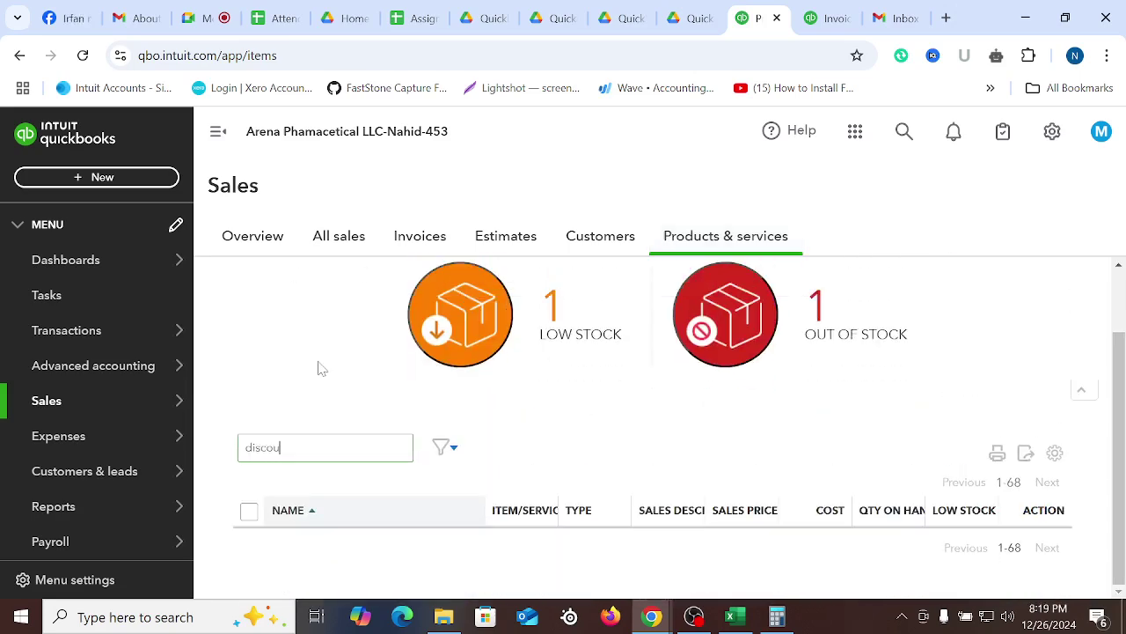
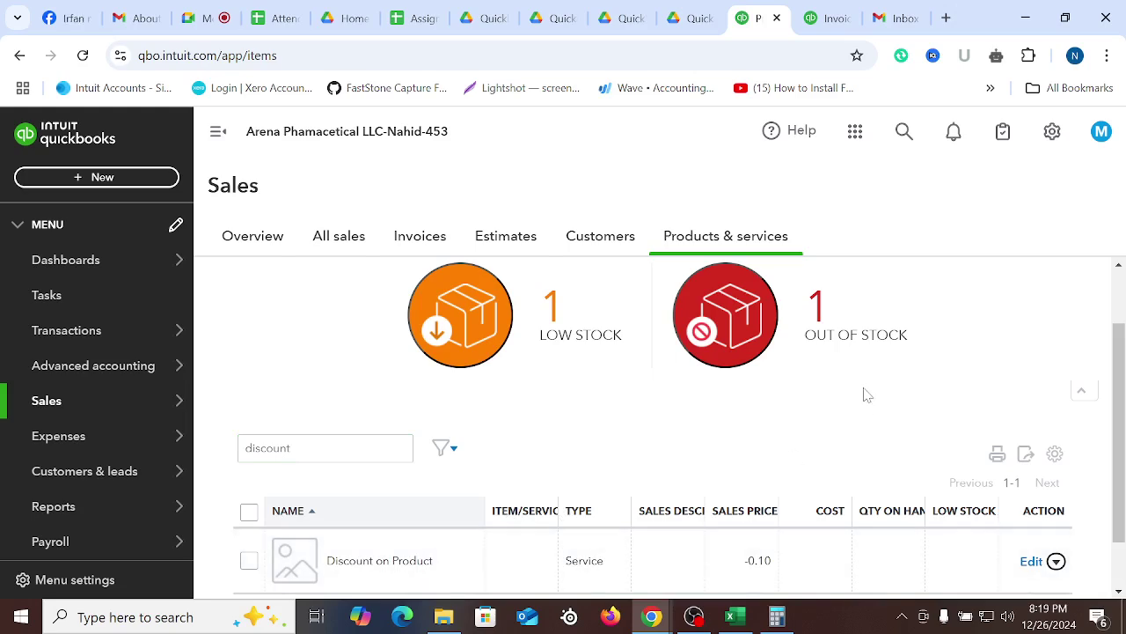
# Change the Discount on Product item's income account from Services to Discounts given and save it
pyautogui.click(1030, 562)
pyautogui.scroll(-3, 923, 387)
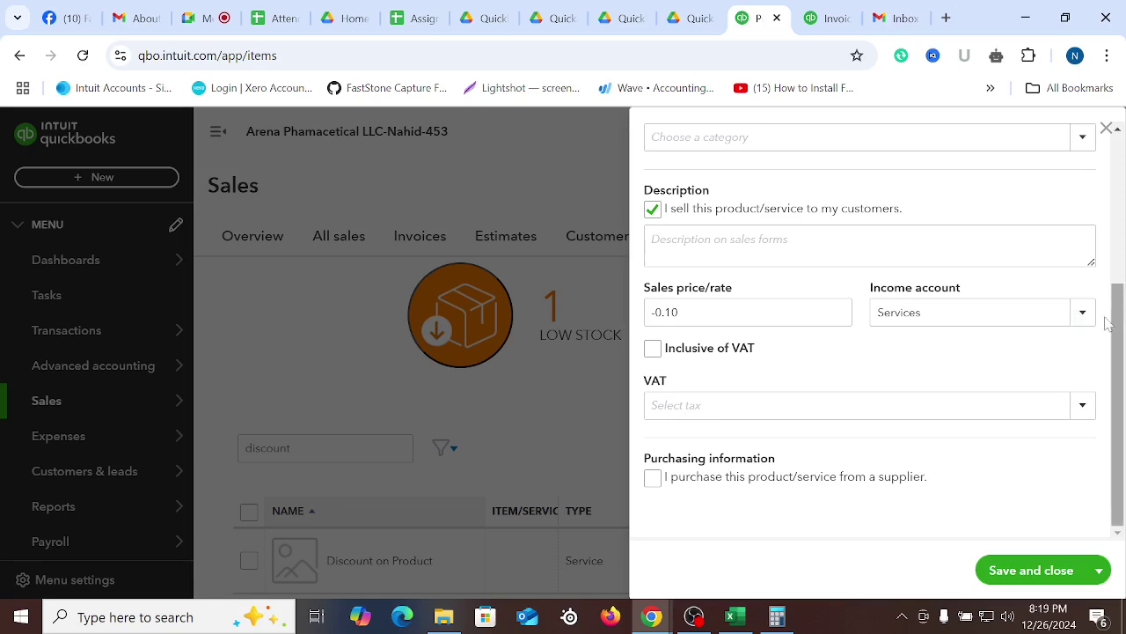
pyautogui.click(915, 313)
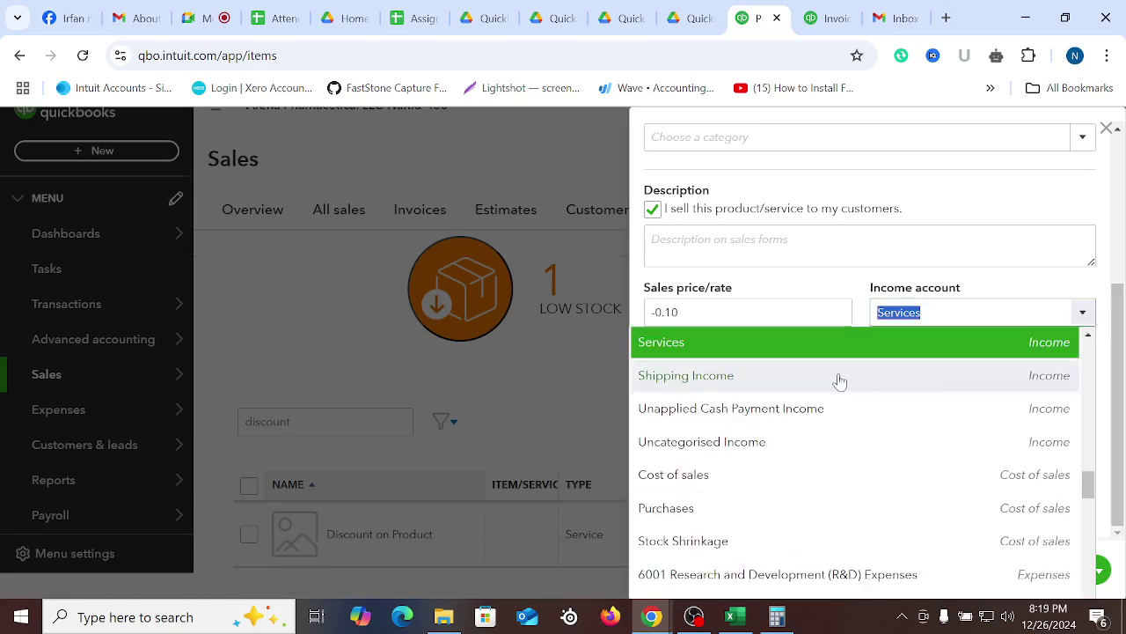
pyautogui.write('Discounts given')
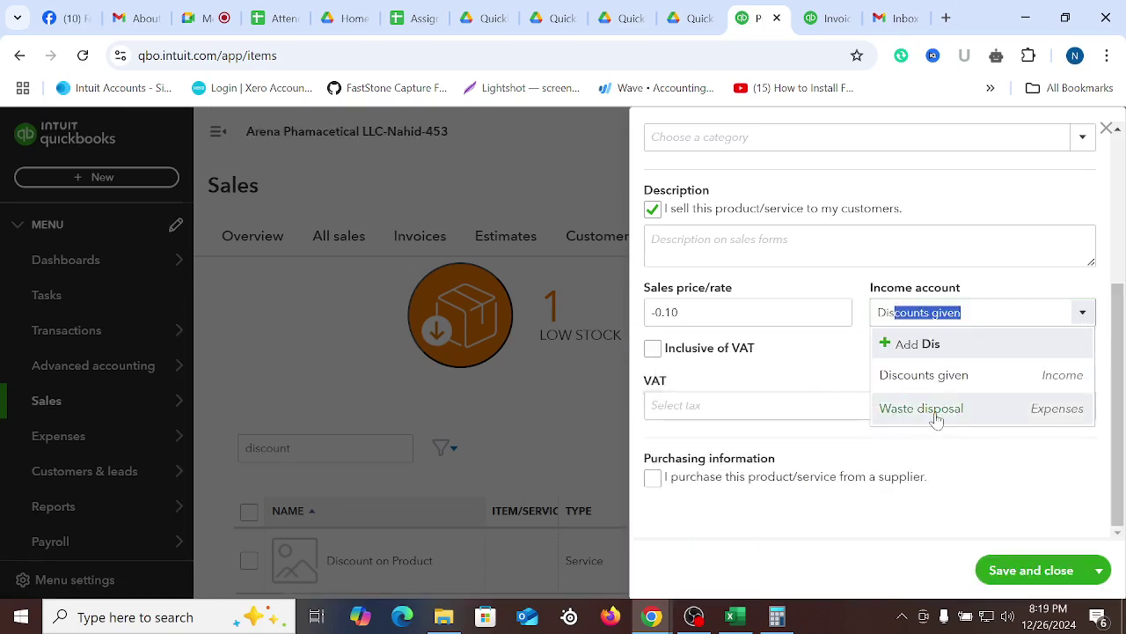
pyautogui.click(938, 382)
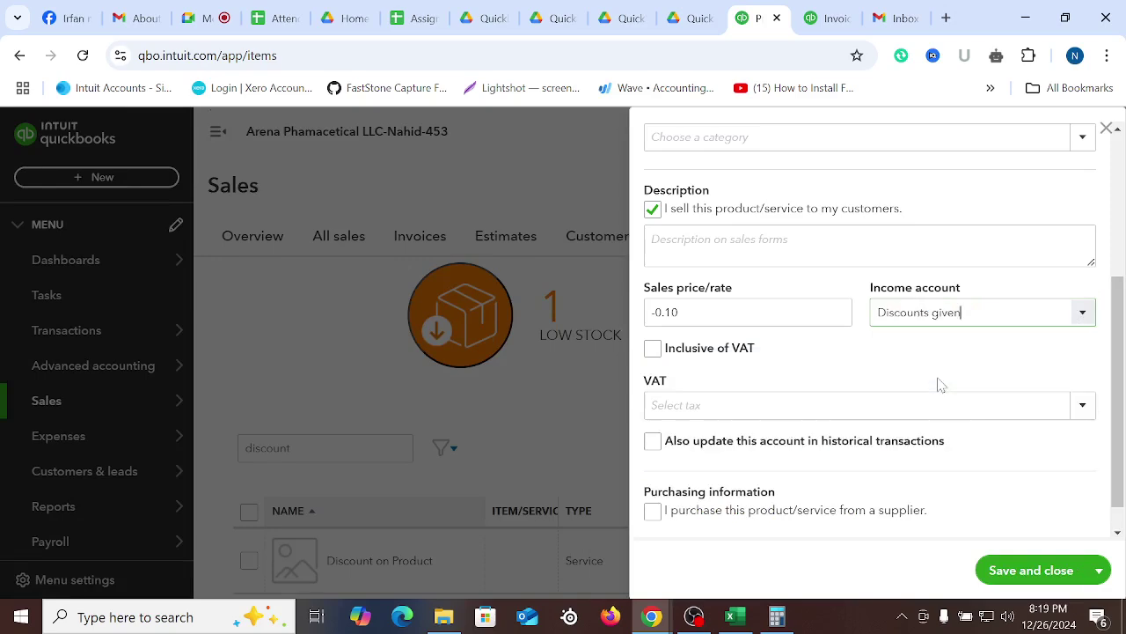
pyautogui.click(1031, 571)
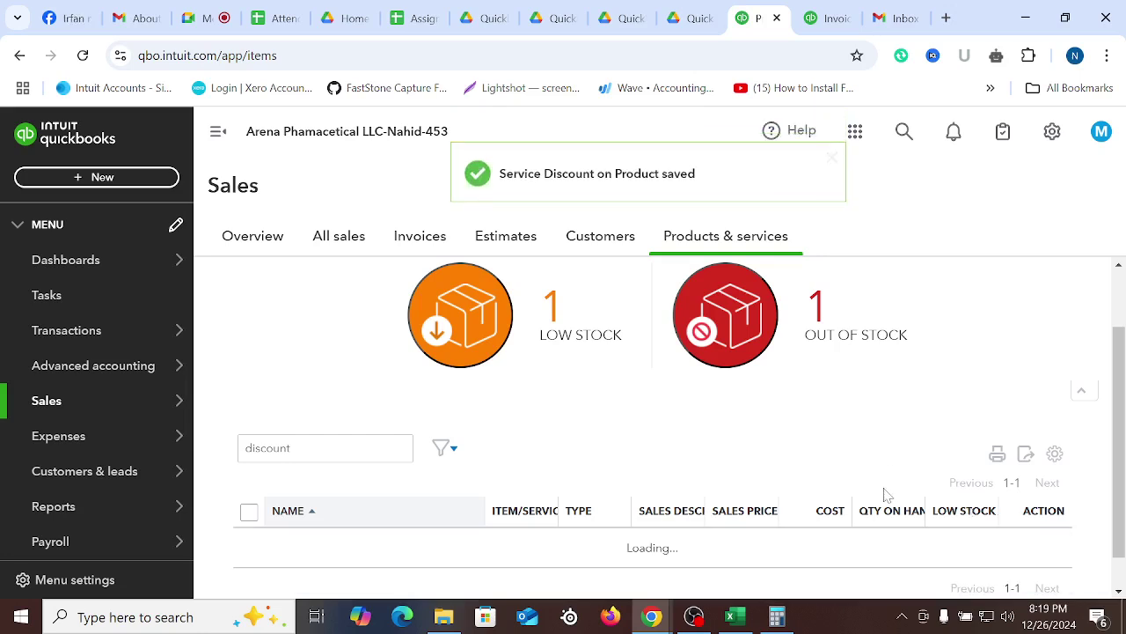
pyautogui.scroll(-1, 867, 493)
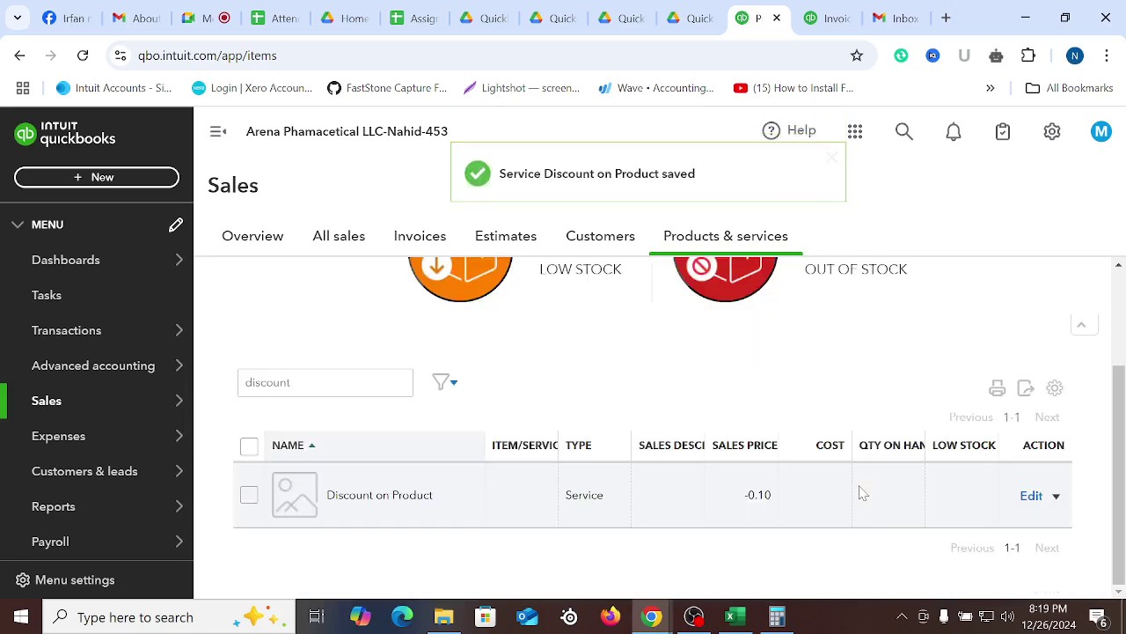
# Set line 2 of invoice 1006 to the Discount on Product item
pyautogui.click(805, 18)
pyautogui.scroll(-3, 372, 493)
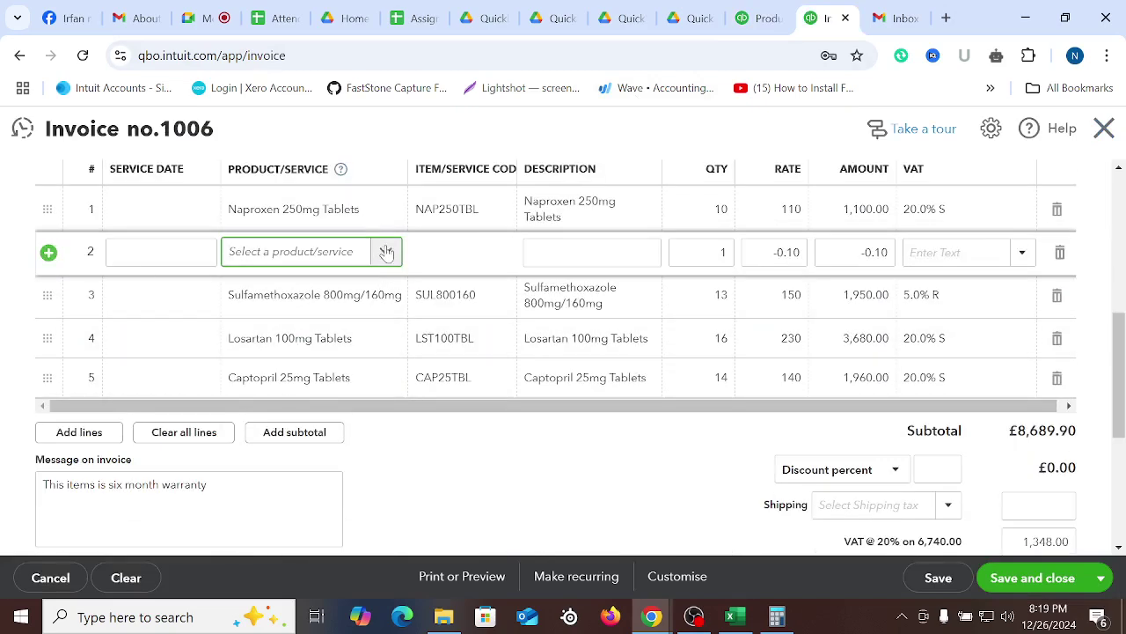
pyautogui.click(387, 253)
pyautogui.write('d')
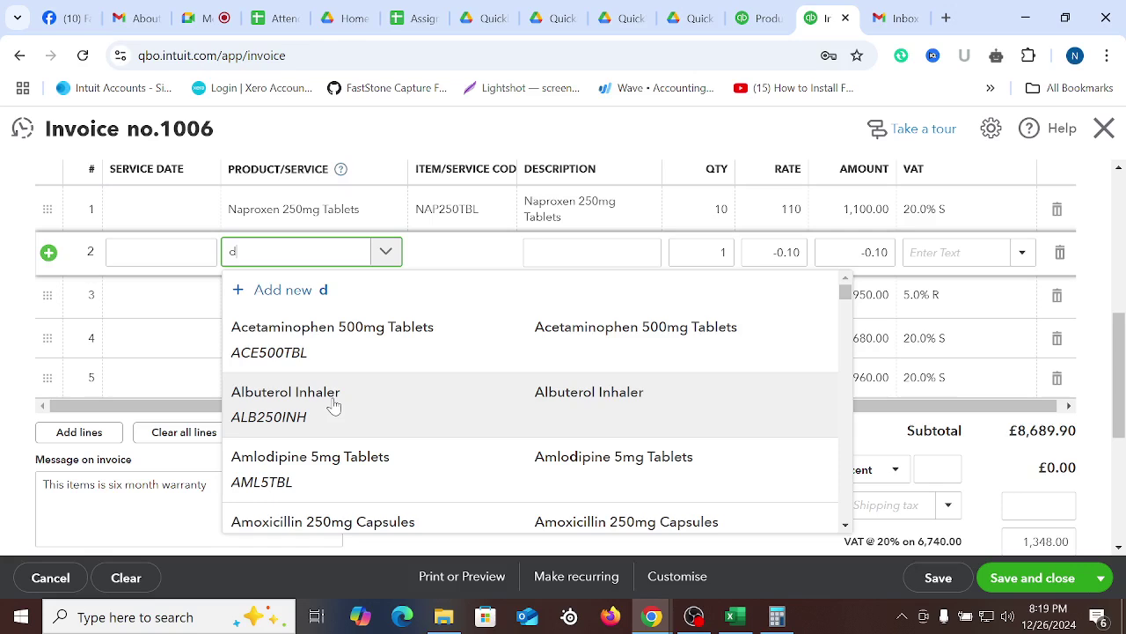
pyautogui.write('is')
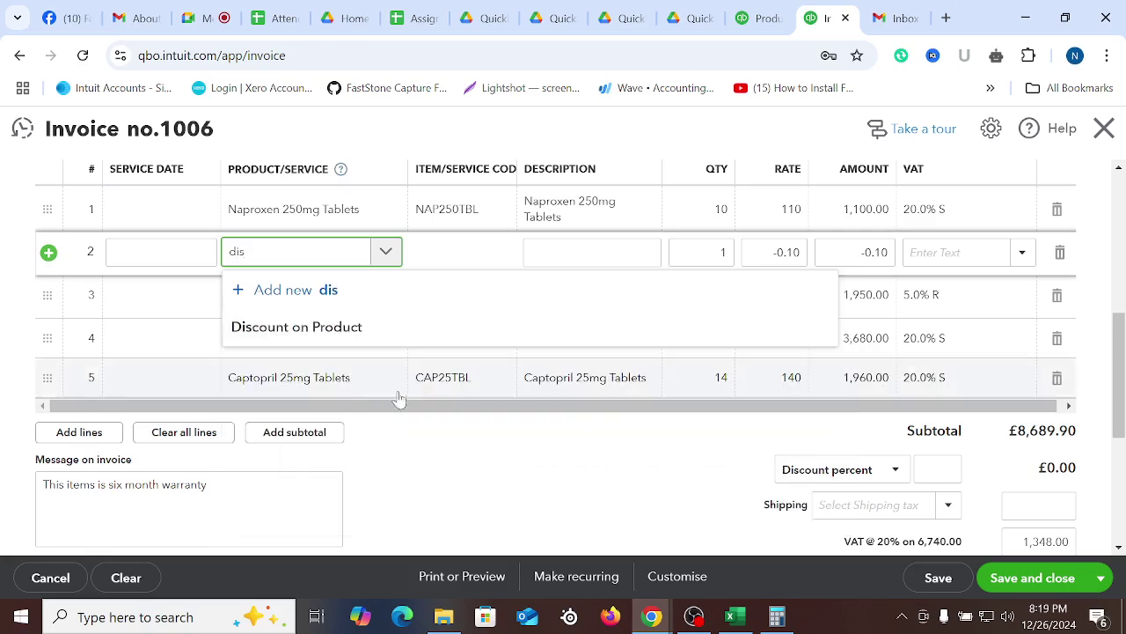
pyautogui.click(336, 341)
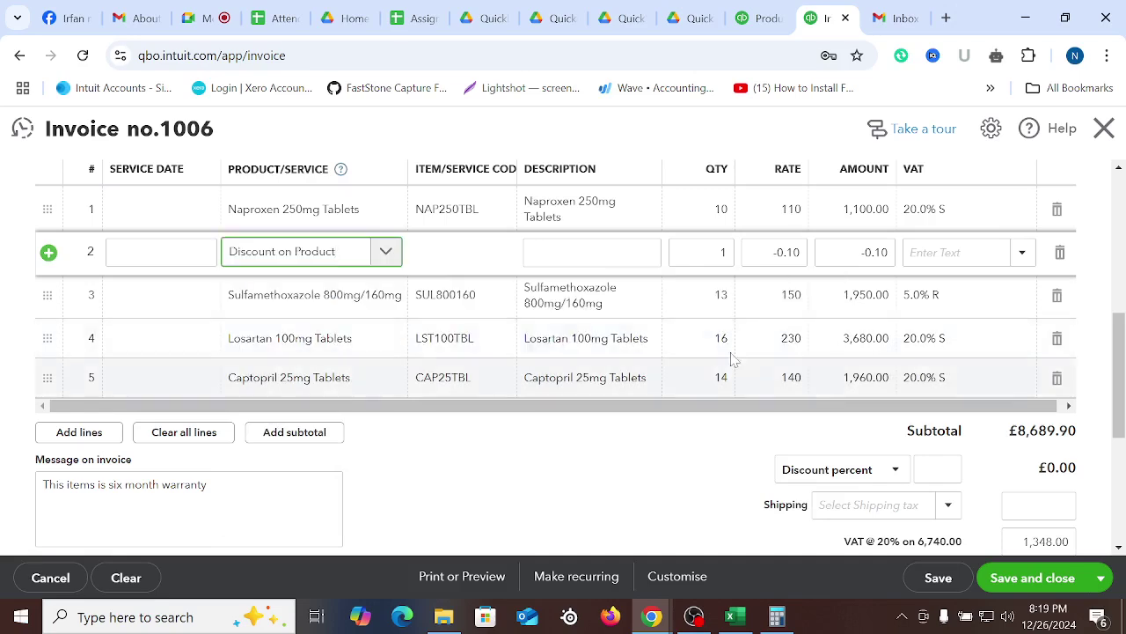
pyautogui.click(560, 254)
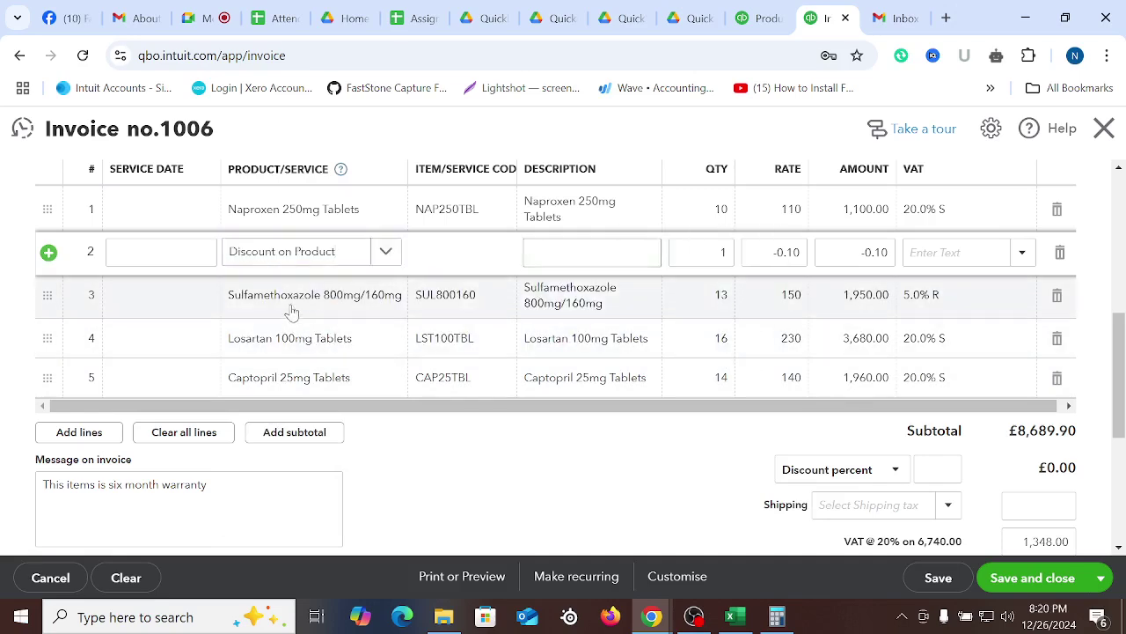
# Insert blank lines above the Losartan and Captopril lines
pyautogui.click(292, 310)
pyautogui.click(203, 342)
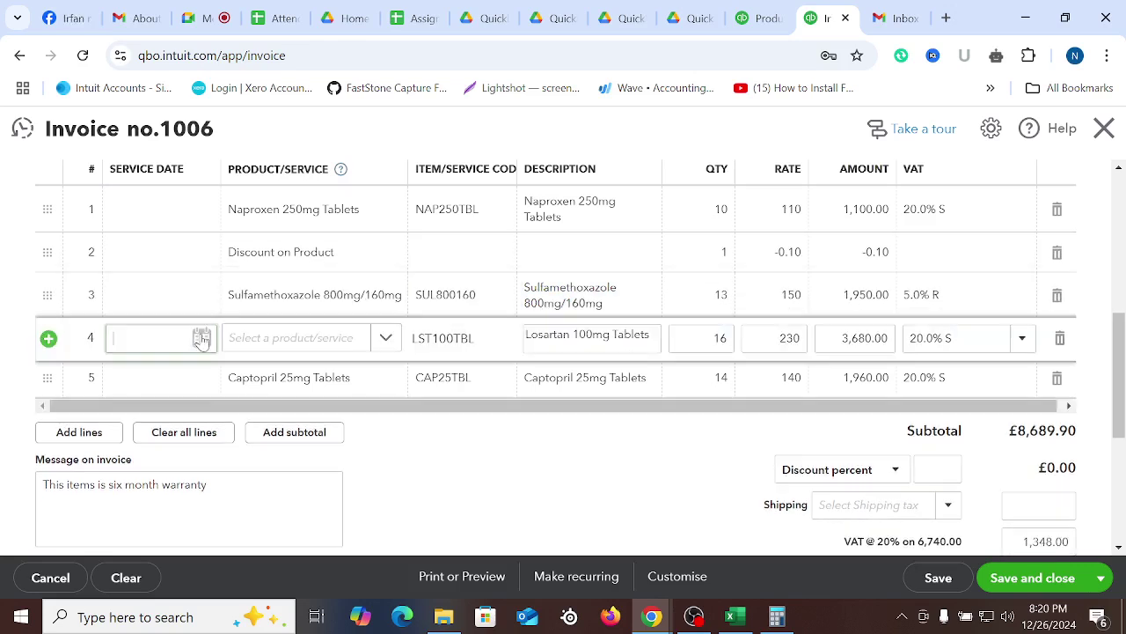
pyautogui.click(48, 338)
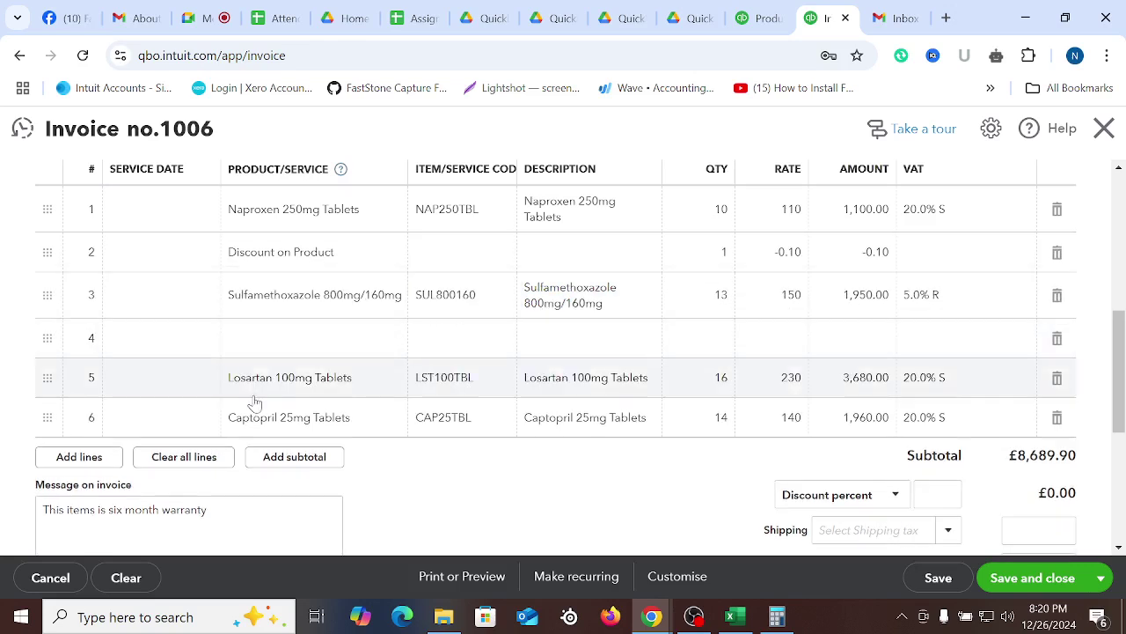
pyautogui.click(232, 417)
pyautogui.click(47, 417)
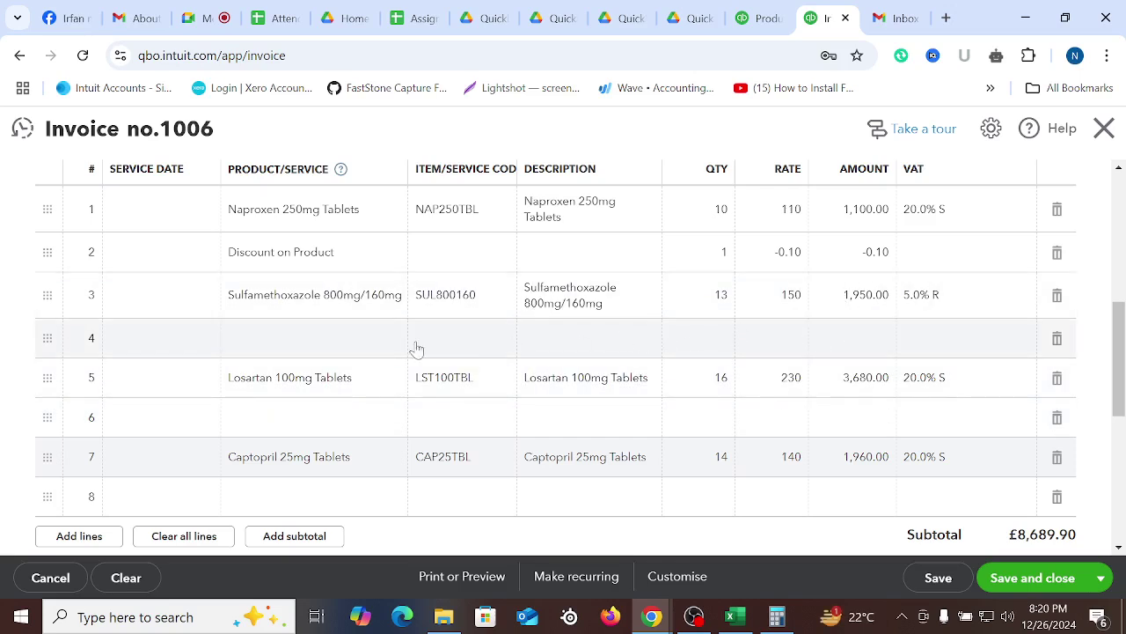
# Fill blank lines 4, 6 and 8 with the Discount on Product item
pyautogui.click(331, 345)
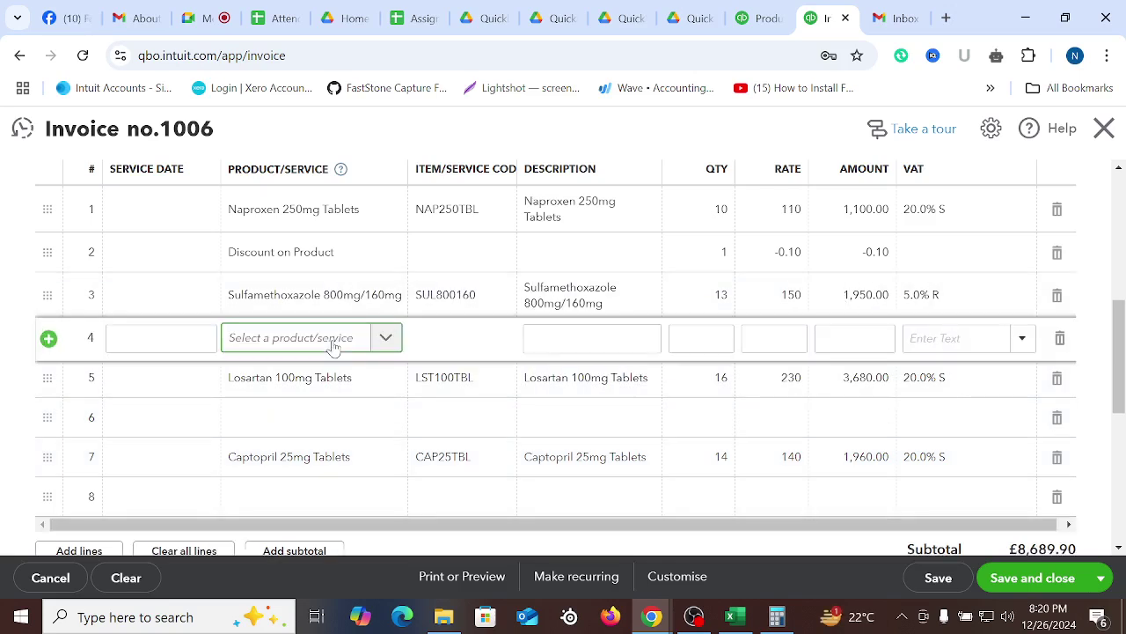
pyautogui.write('dis')
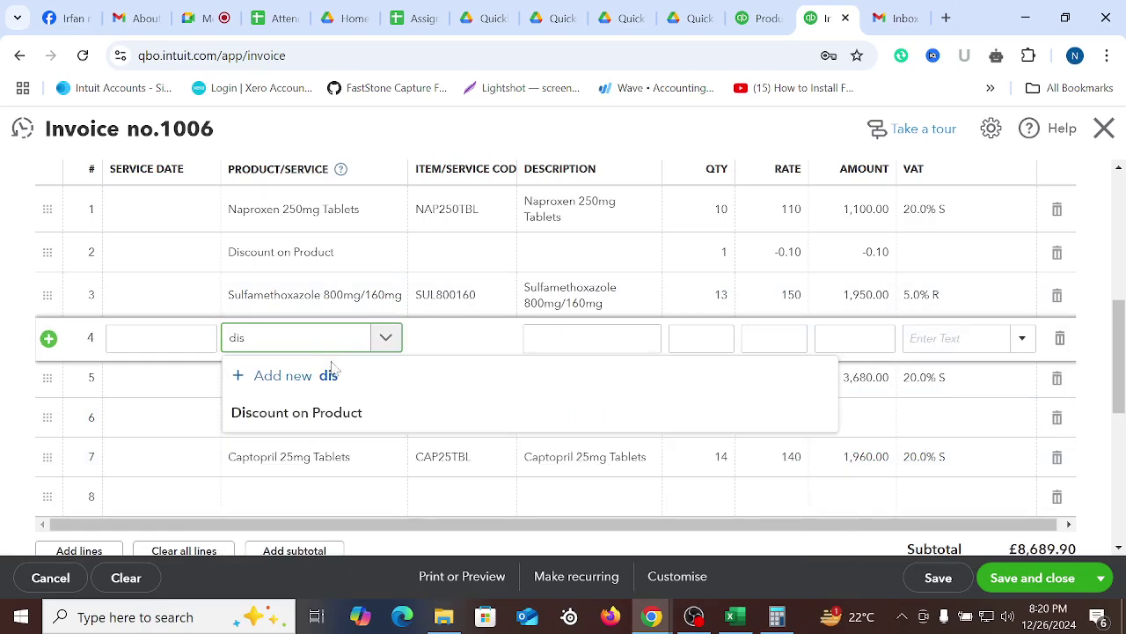
pyautogui.click(308, 412)
pyautogui.click(286, 427)
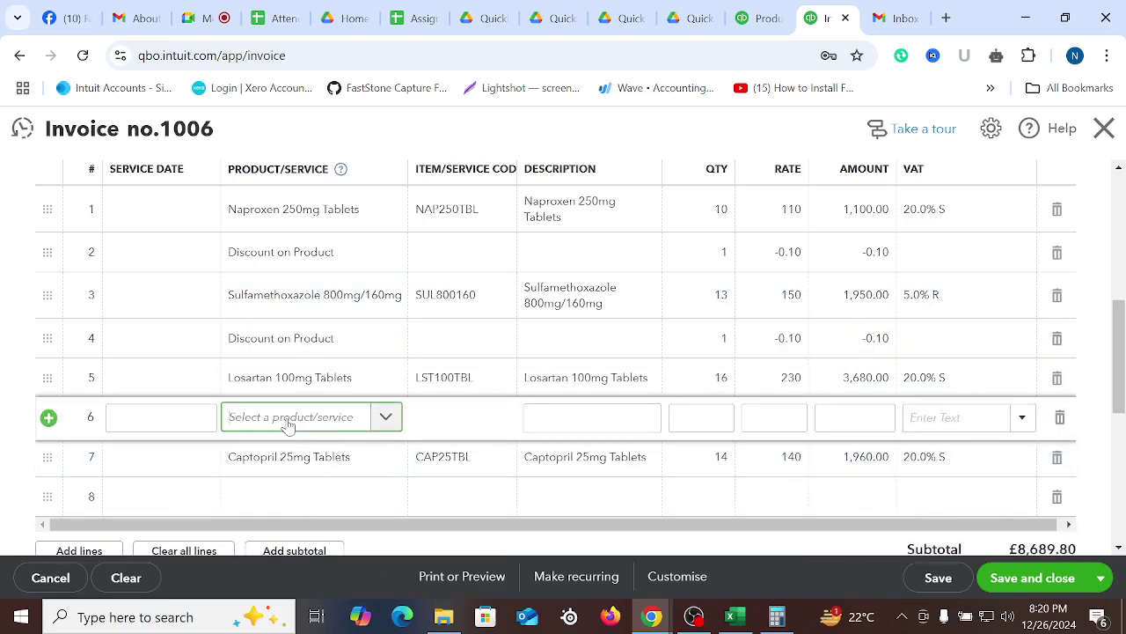
pyautogui.write('dis')
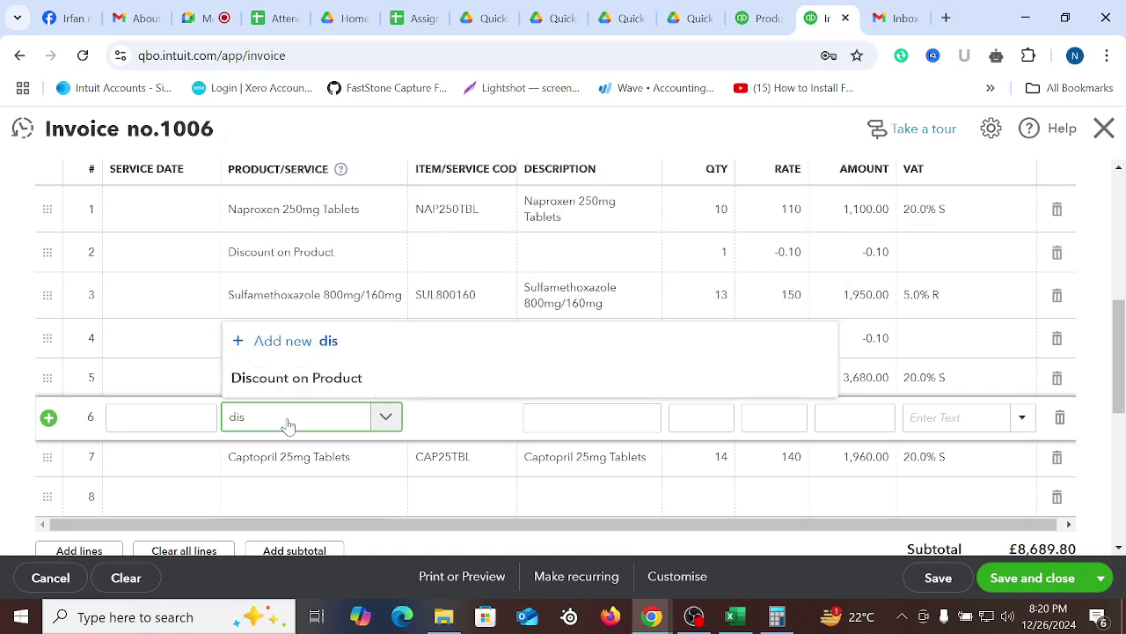
pyautogui.click(307, 384)
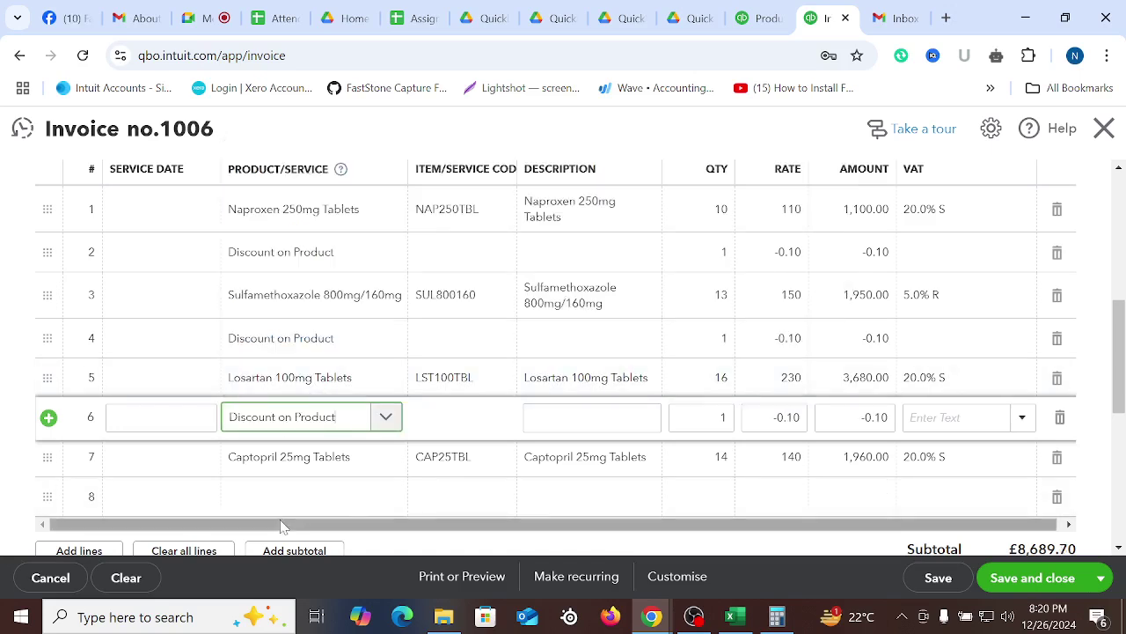
pyautogui.click(290, 508)
pyautogui.write('disc')
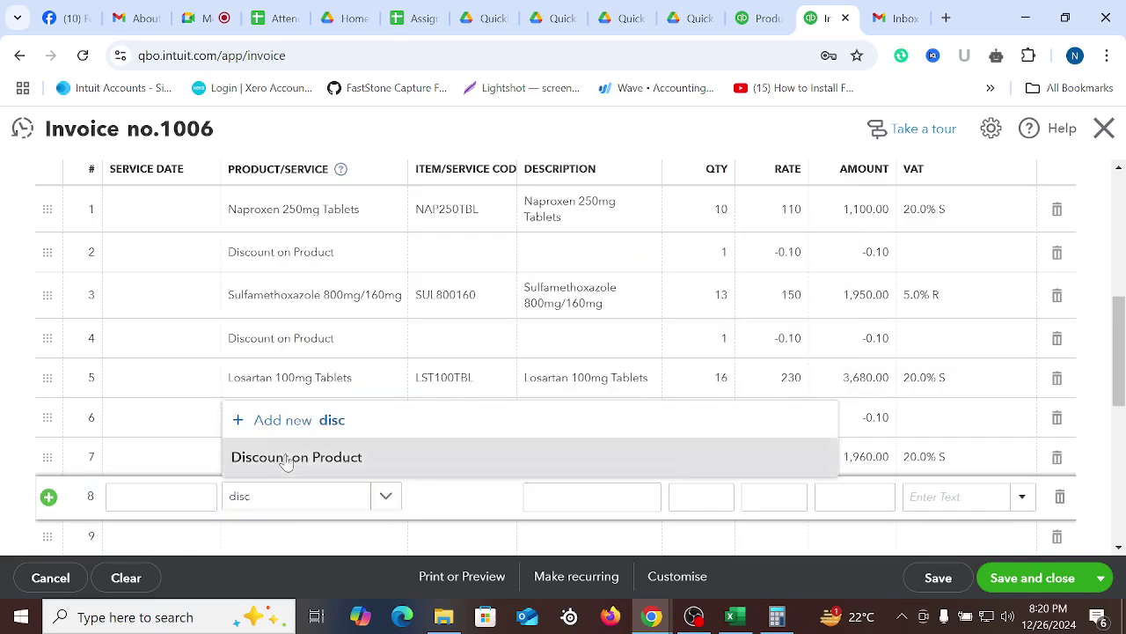
pyautogui.click(291, 457)
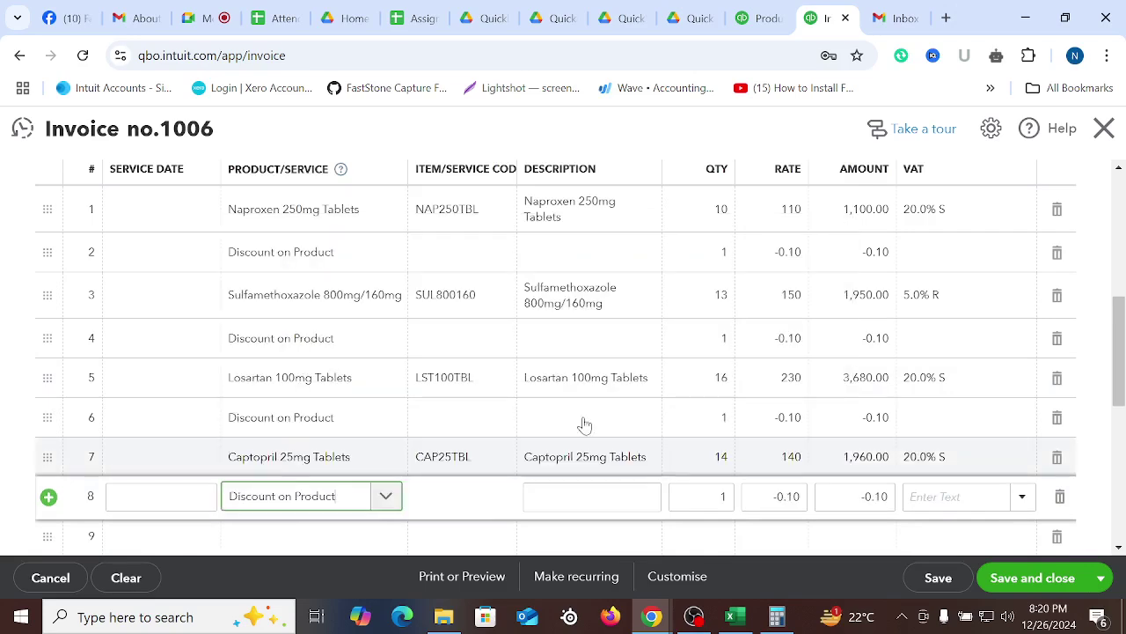
pyautogui.click(13, 348)
pyautogui.click(209, 16)
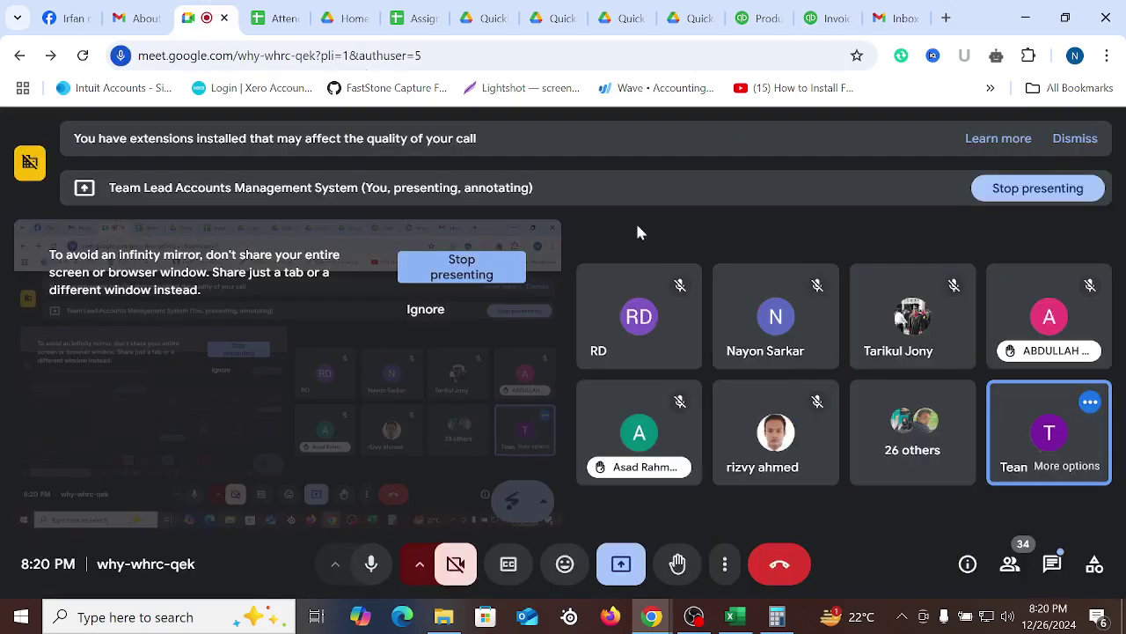
# Check the Google Meet participants list for raised hands, then return to invoice 1006
pyautogui.click(1012, 562)
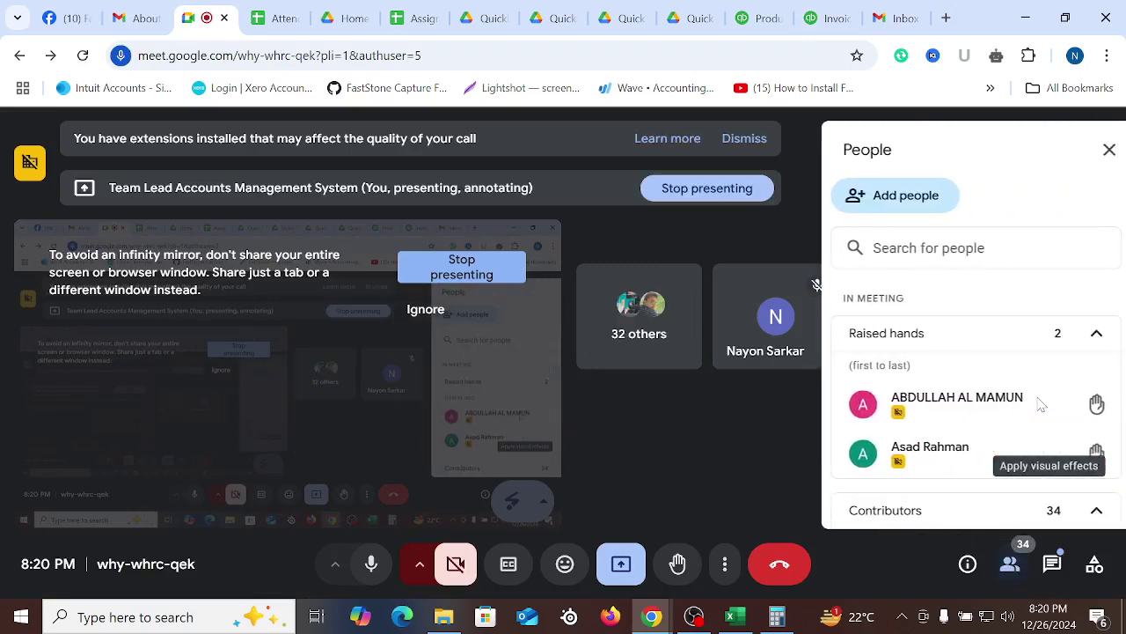
pyautogui.scroll(-1, 994, 396)
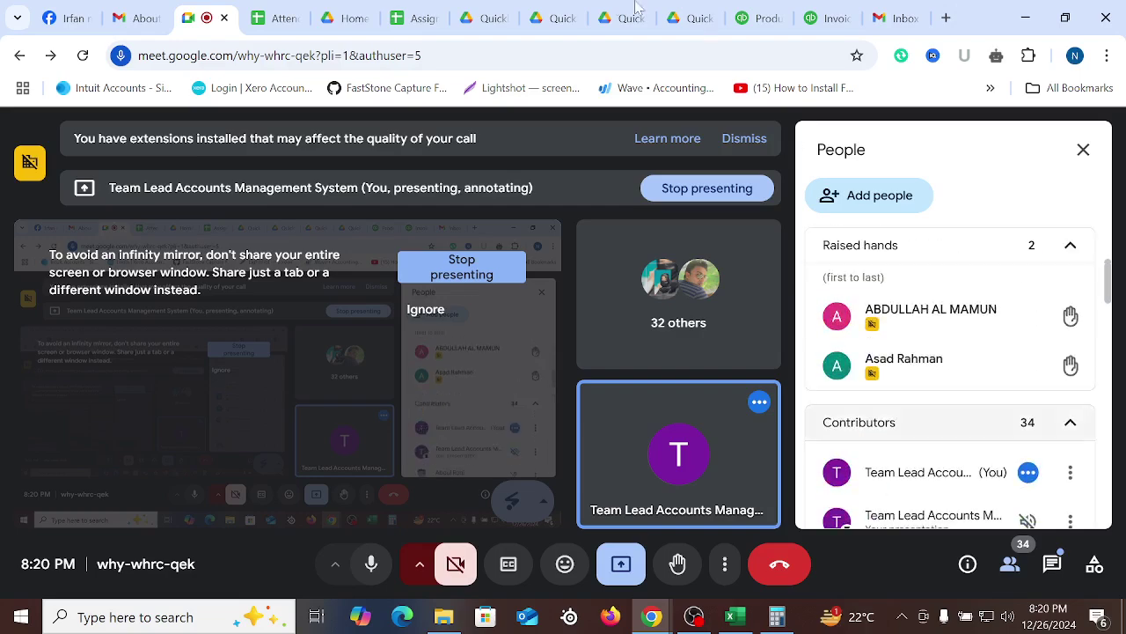
pyautogui.click(821, 20)
pyautogui.scroll(2, 875, 432)
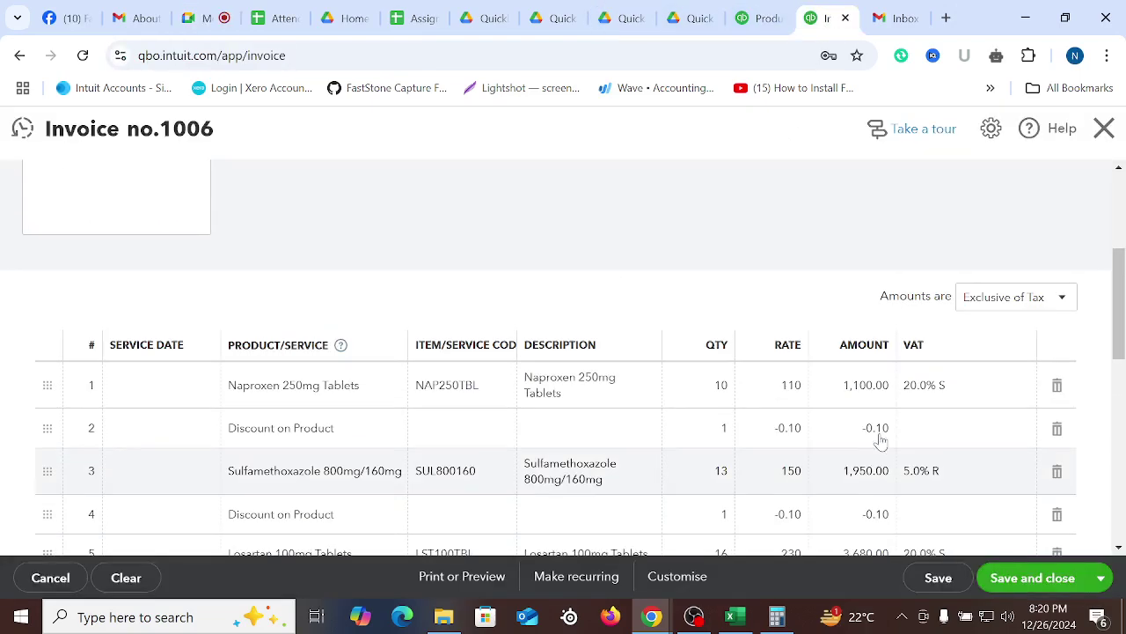
# Review the Discount-% column in the Customer Invoice-2024 workbook, then reopen line 4's rate on invoice 1006
pyautogui.scroll(-2, 842, 382)
pyautogui.scroll(1, 846, 380)
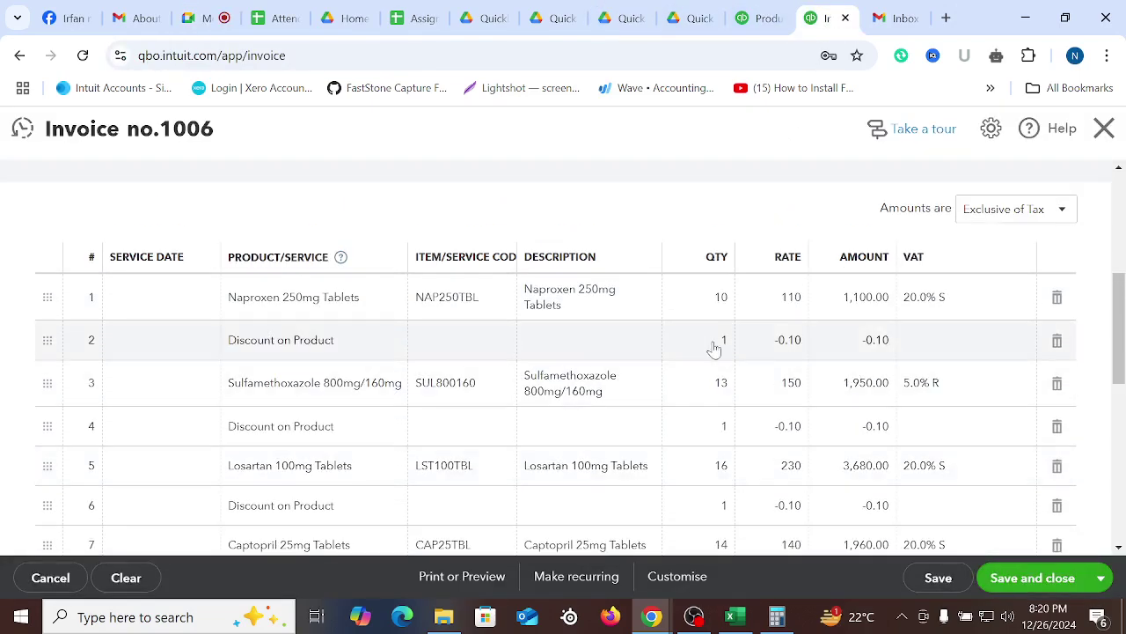
pyautogui.click(790, 341)
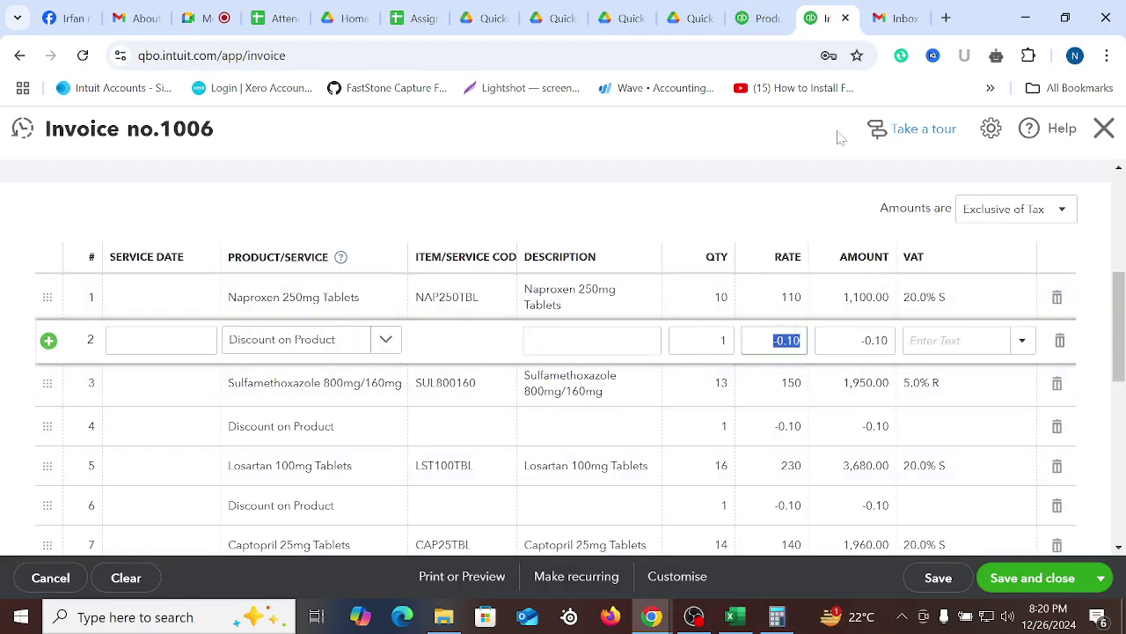
pyautogui.click(751, 623)
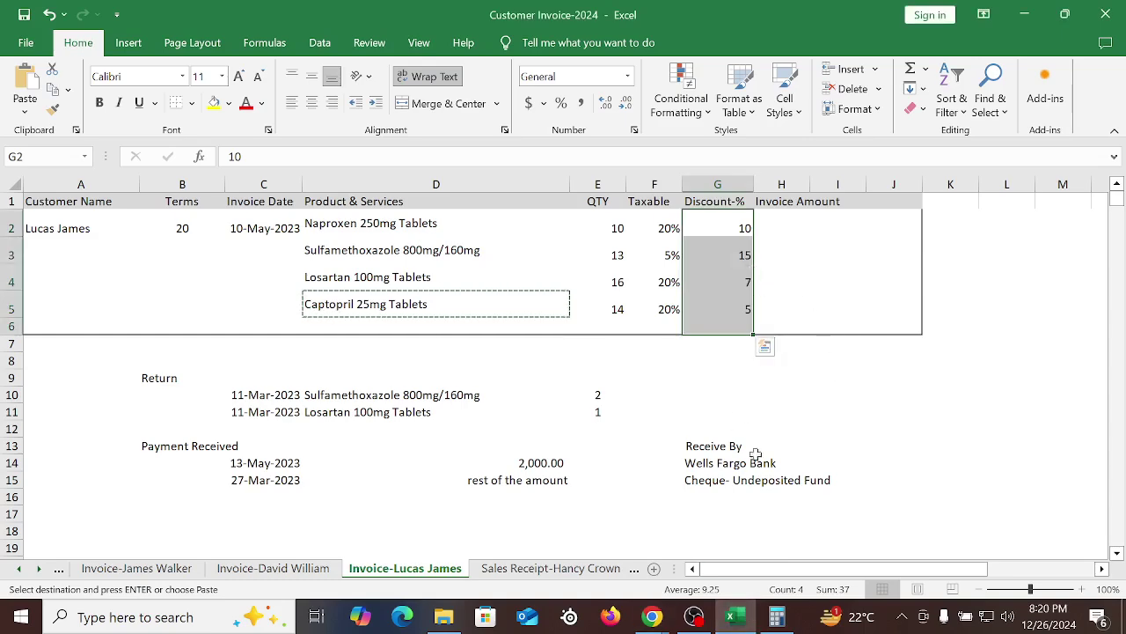
pyautogui.click(653, 620)
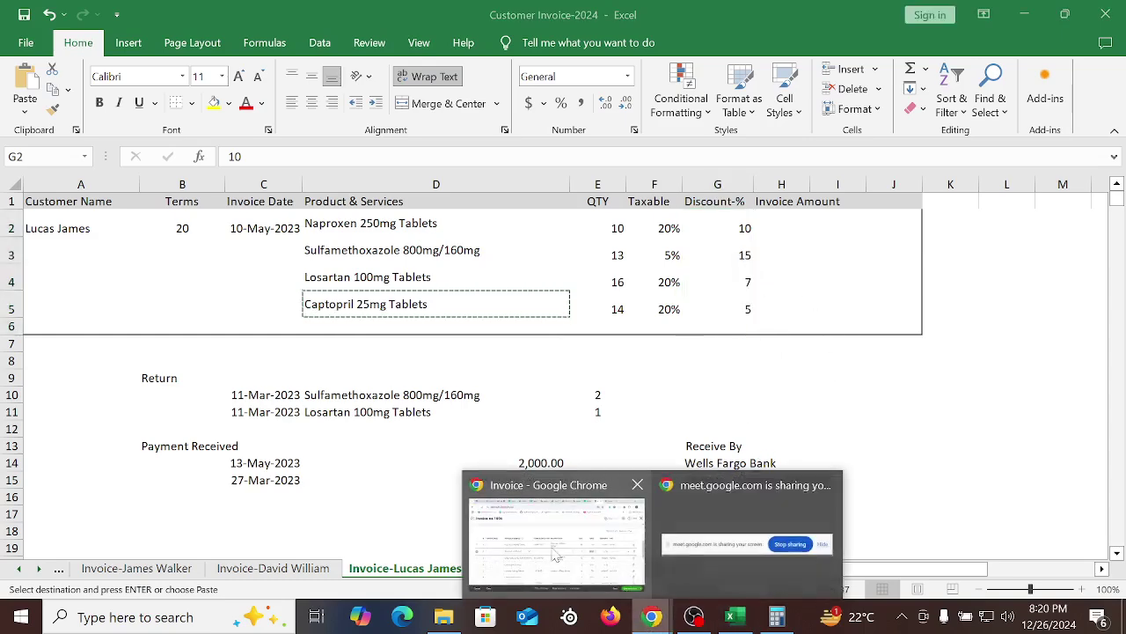
pyautogui.click(556, 549)
pyautogui.click(789, 426)
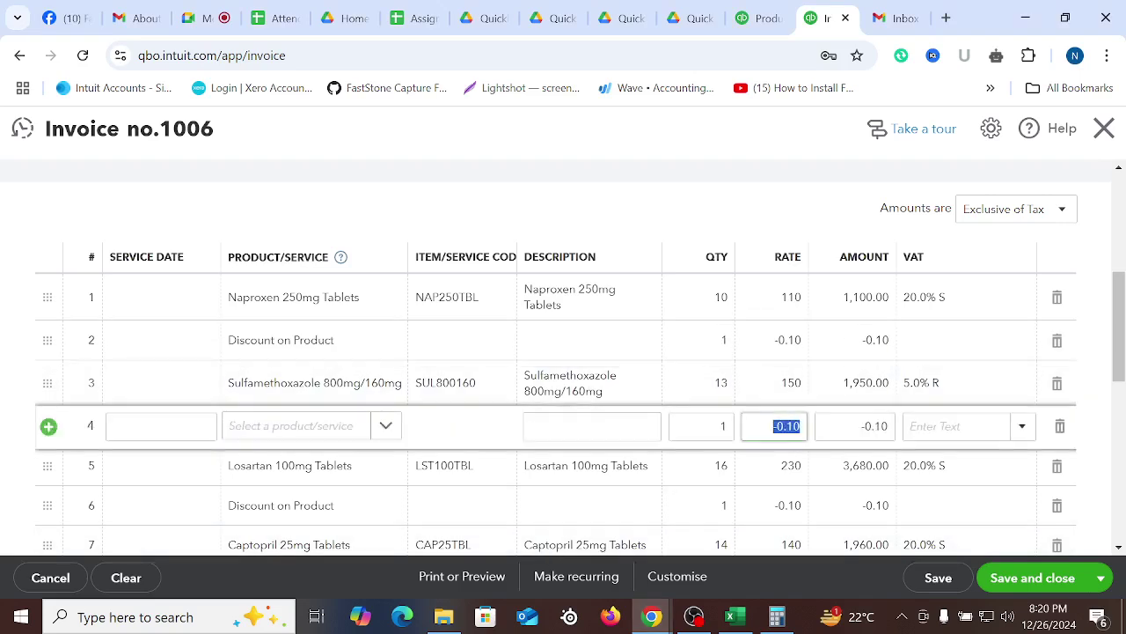
# Change line 4's discount rate to -0.15 and line 6's to -0.07
pyautogui.click(799, 426)
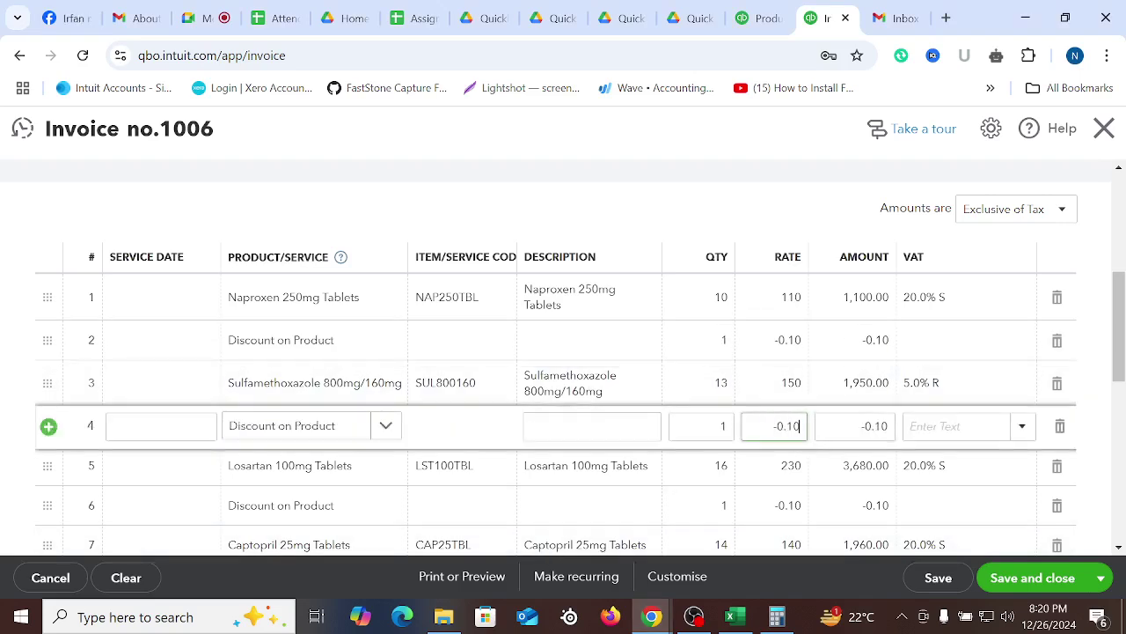
pyautogui.press('BackSpace')
pyautogui.write('5')
pyautogui.scroll(-1, 804, 520)
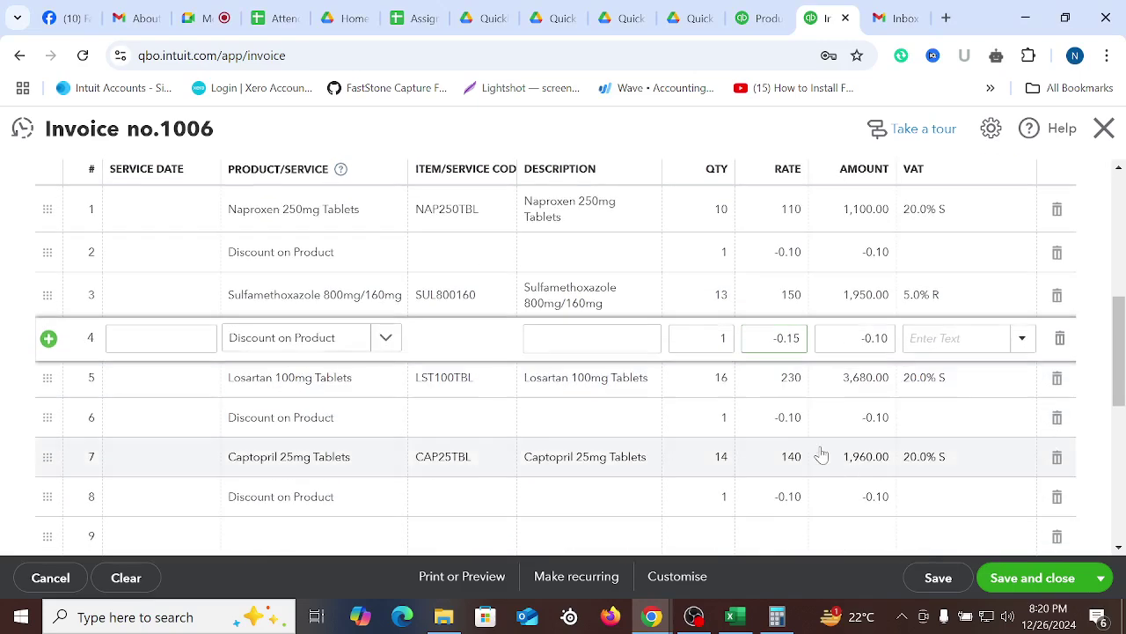
pyautogui.click(800, 429)
pyautogui.click(801, 429)
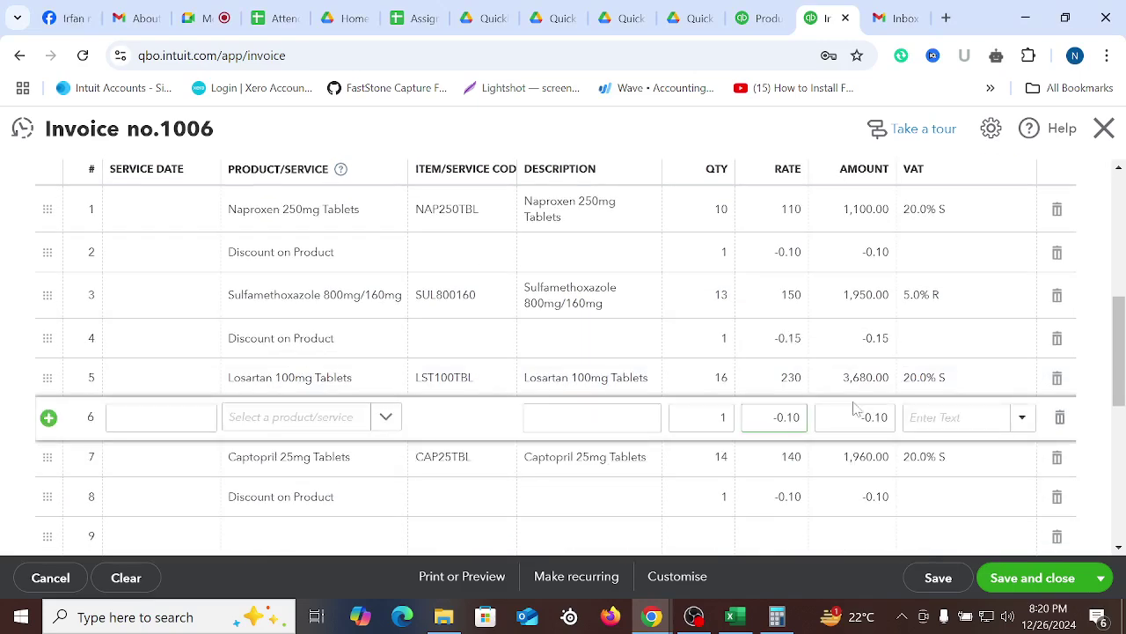
pyautogui.press('BackSpace')
pyautogui.press('BackSpace')
pyautogui.press('BackSpace')
pyautogui.write('.')
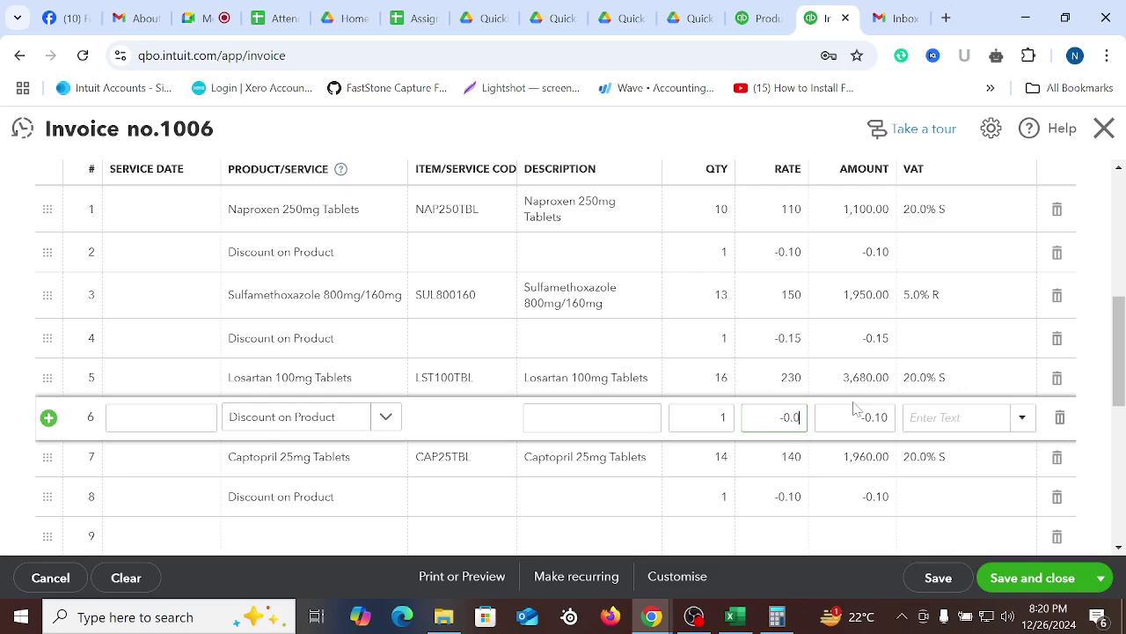
pyautogui.scroll(-1, 812, 427)
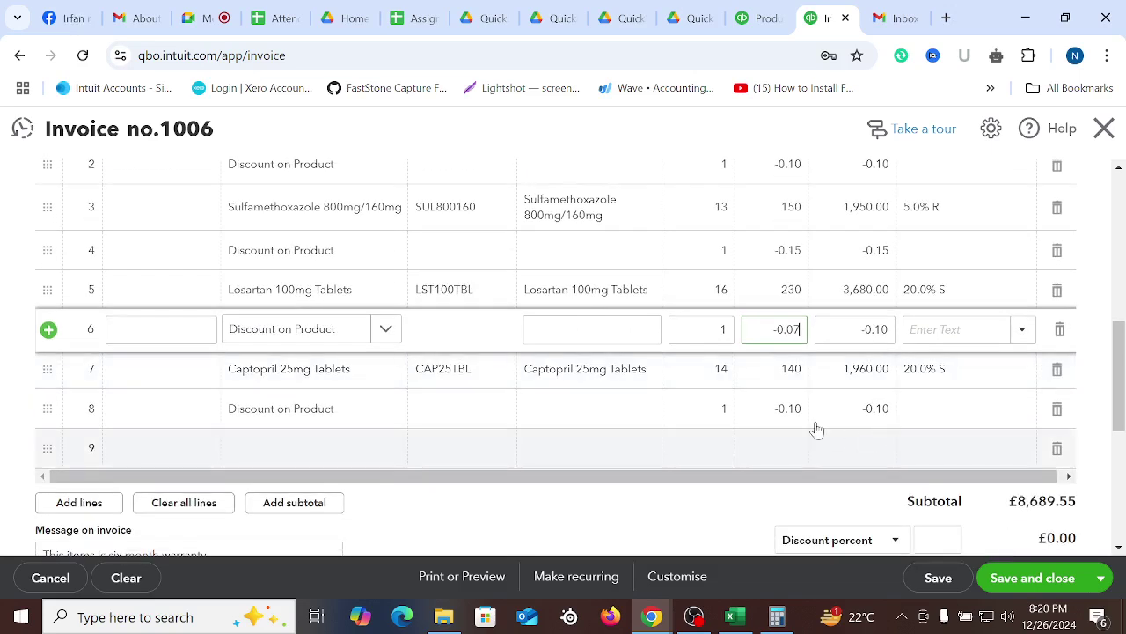
# Set line 8's discount rate to -0.05 and delete the empty ninth line
pyautogui.click(800, 421)
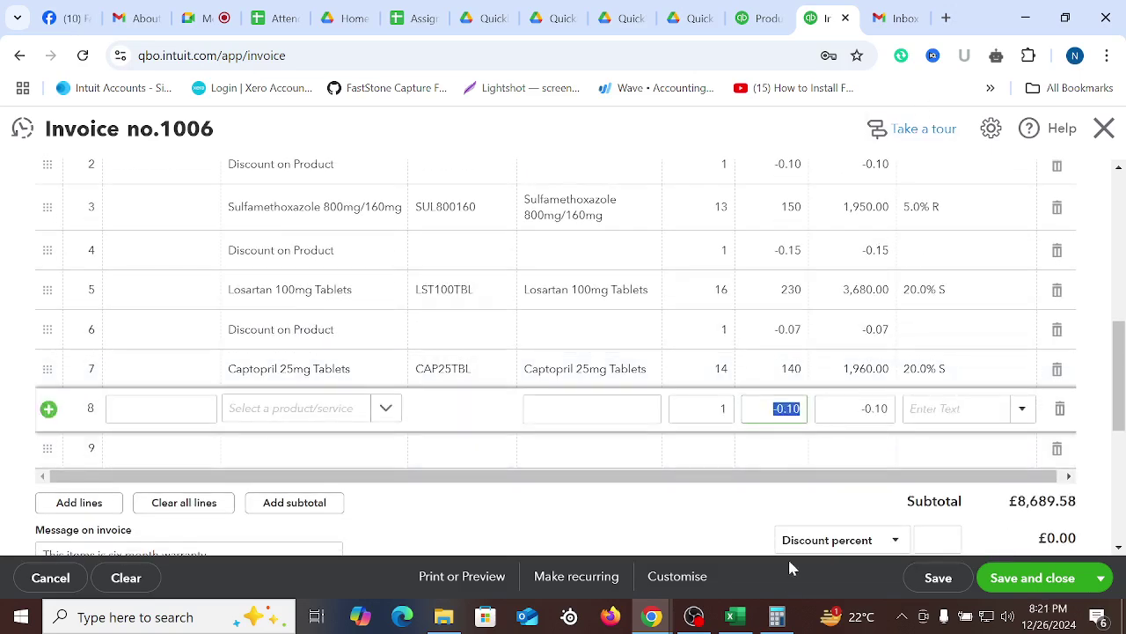
pyautogui.click(735, 619)
pyautogui.click(737, 624)
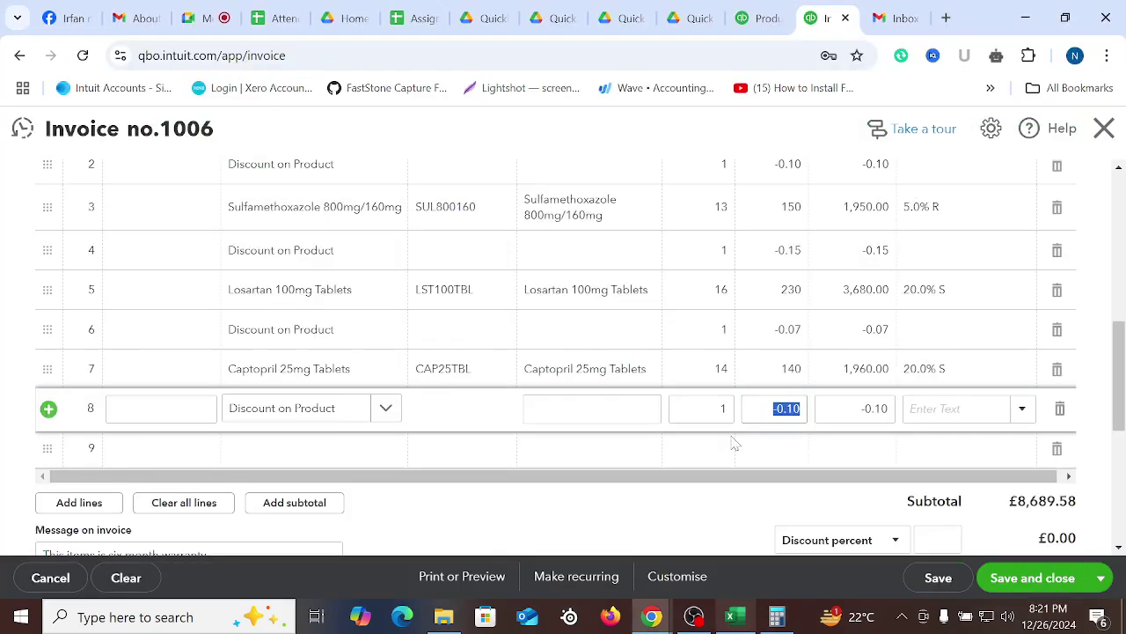
pyautogui.click(802, 411)
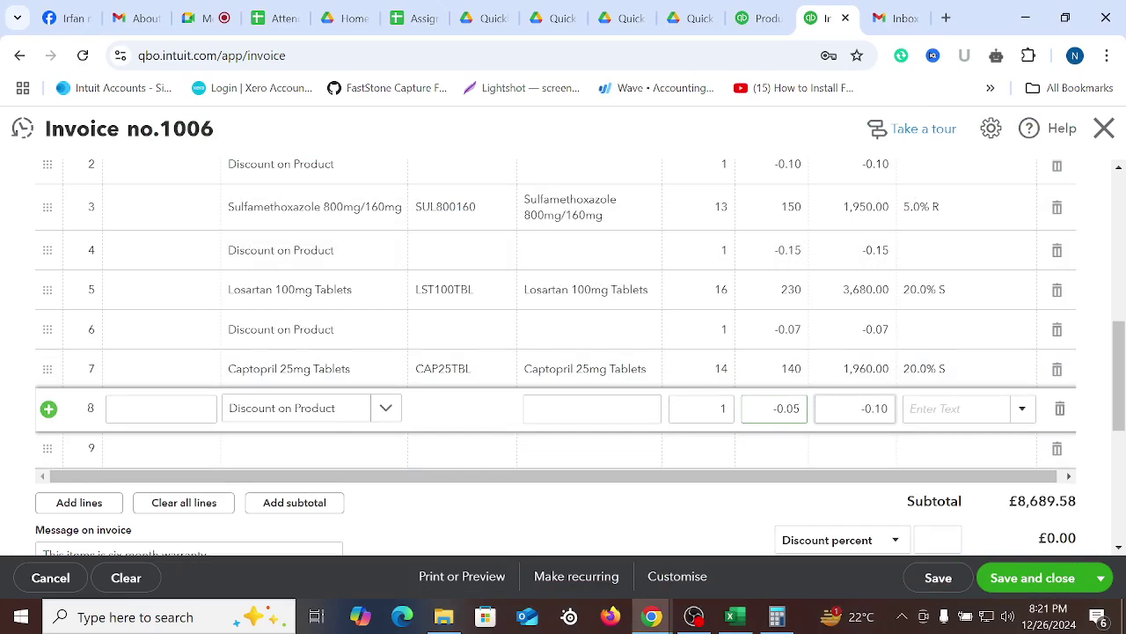
pyautogui.click(698, 519)
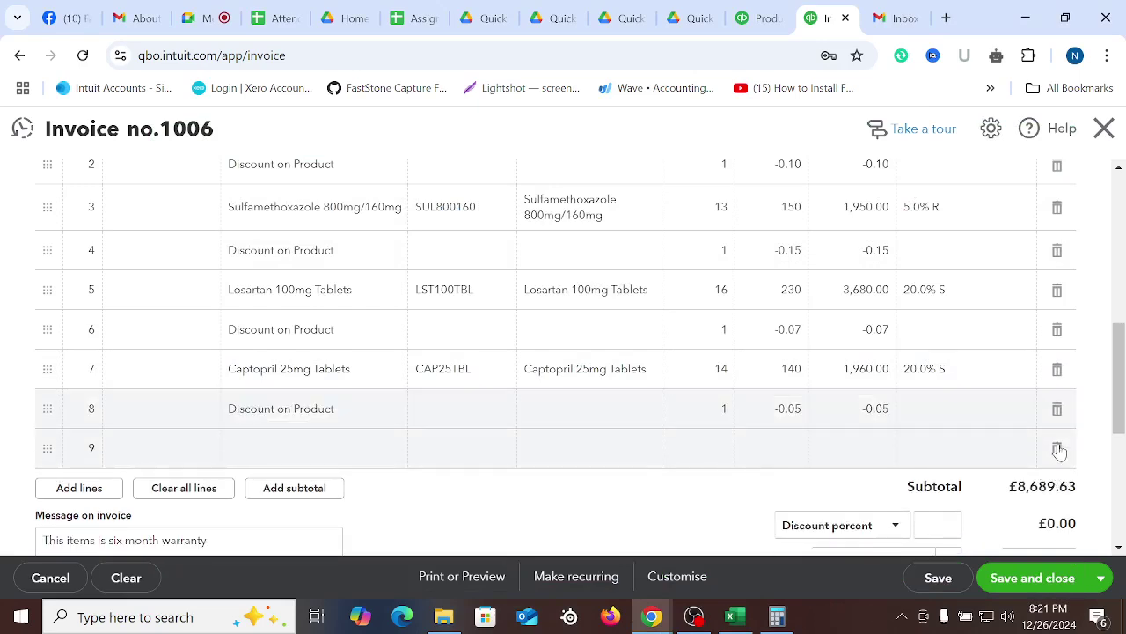
pyautogui.click(1057, 448)
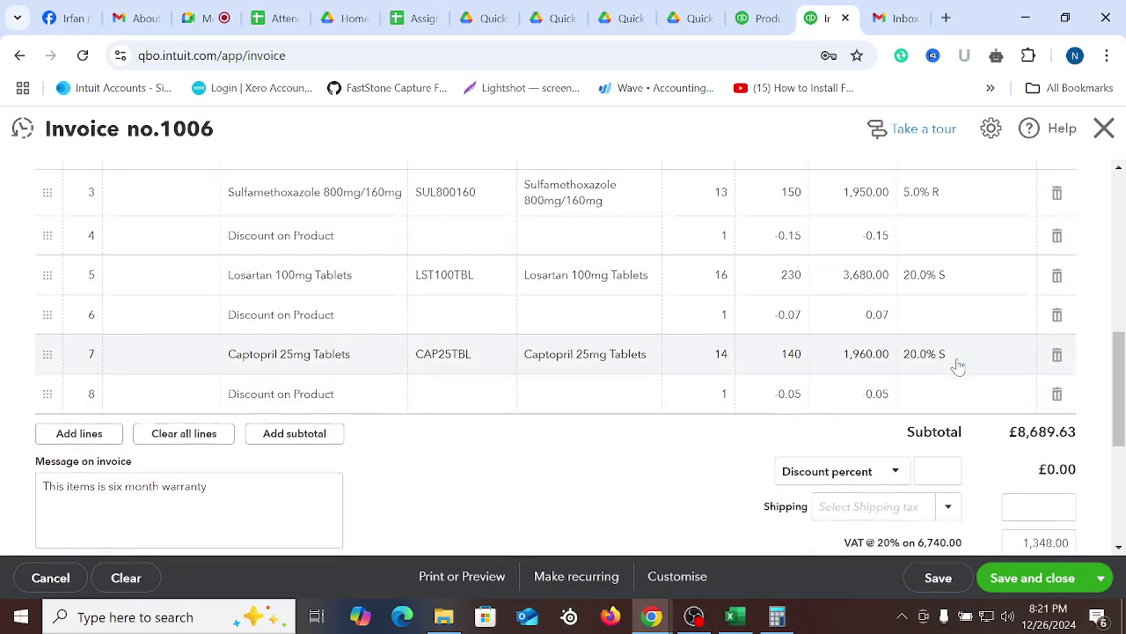
pyautogui.scroll(3, 936, 377)
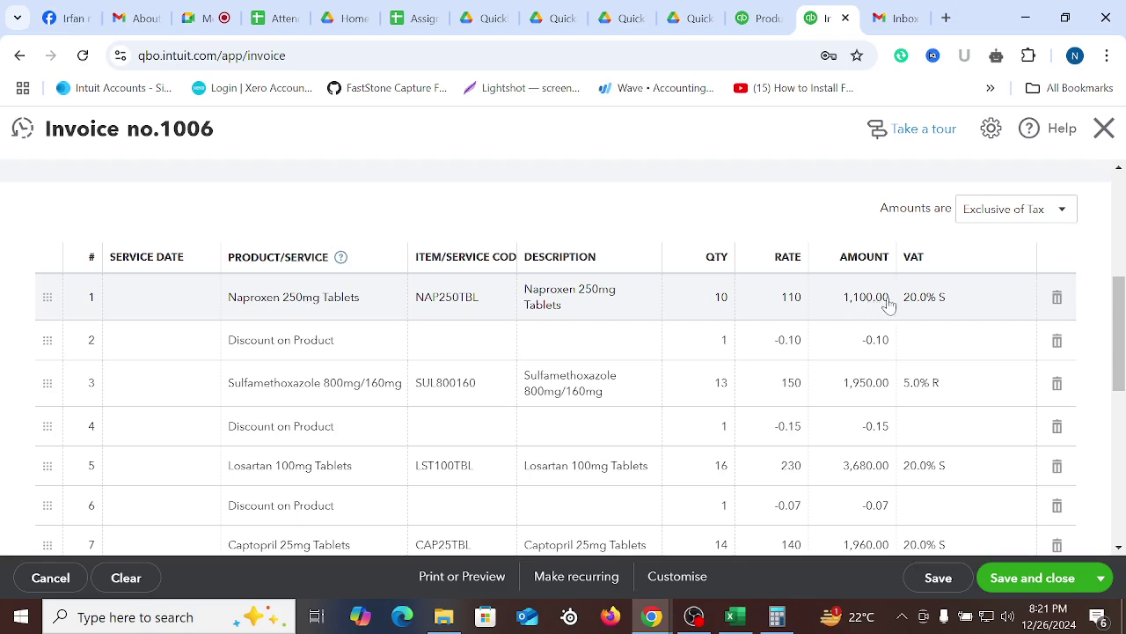
# Give discount line 2 a quantity of 1,100 (-110.00) with 20.0% S VAT, checking the 6,630.00 VAT base
pyautogui.click(708, 345)
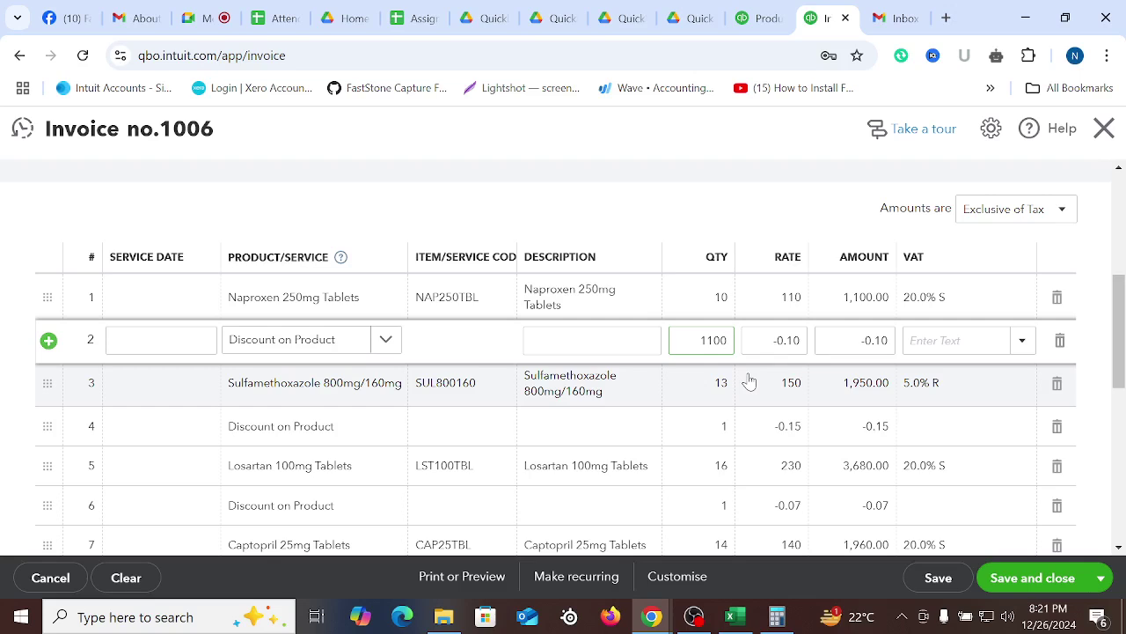
pyautogui.click(695, 146)
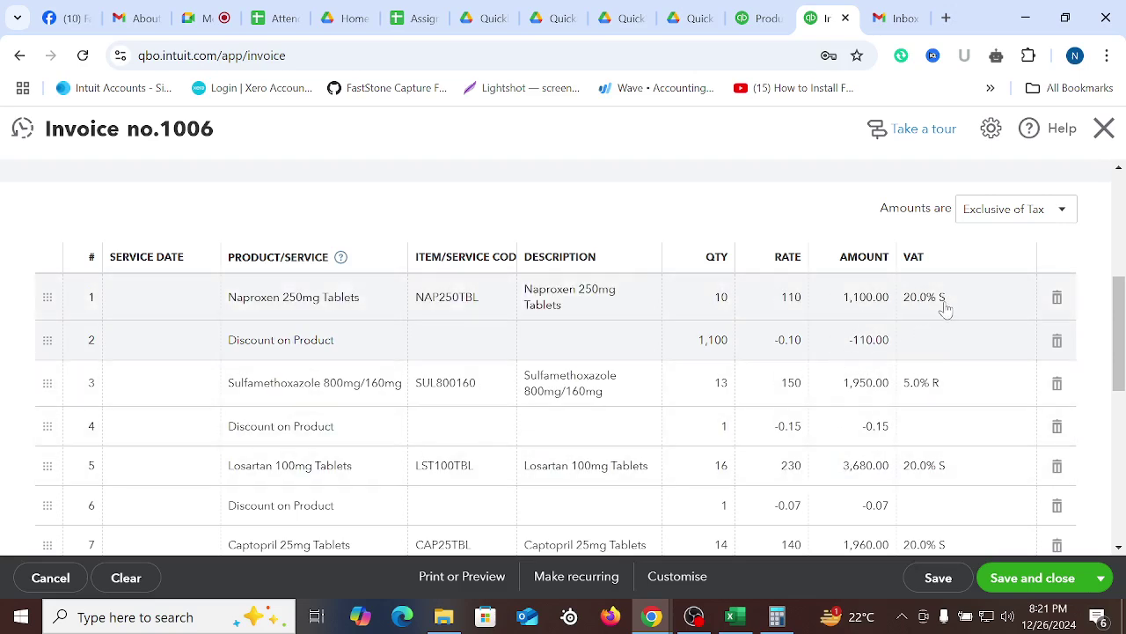
pyautogui.scroll(-6, 944, 308)
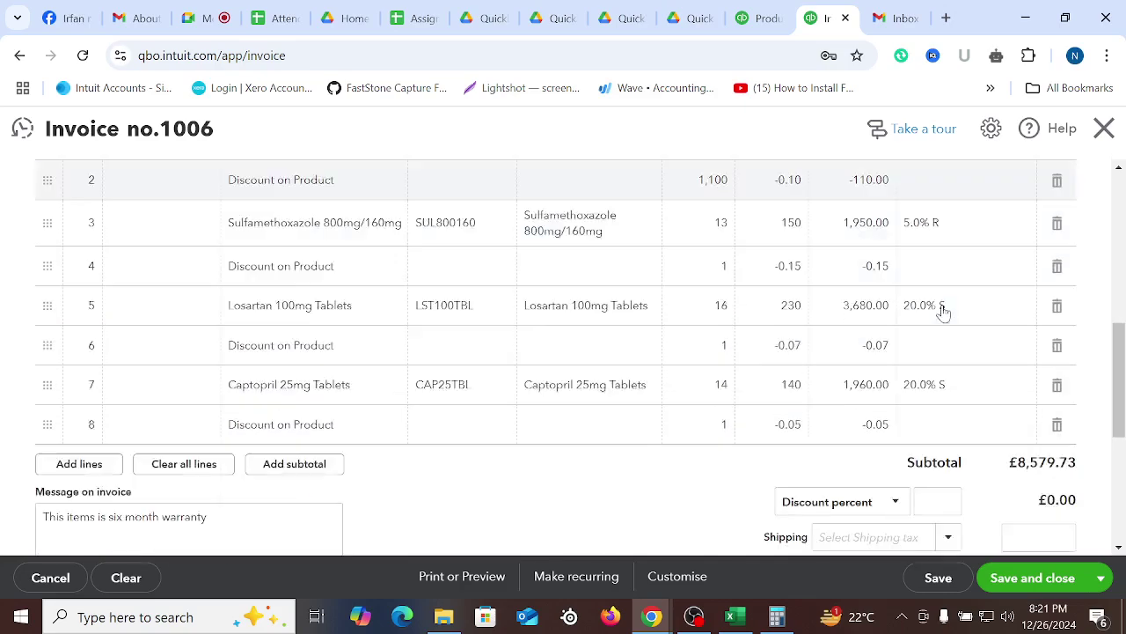
pyautogui.scroll(6, 955, 445)
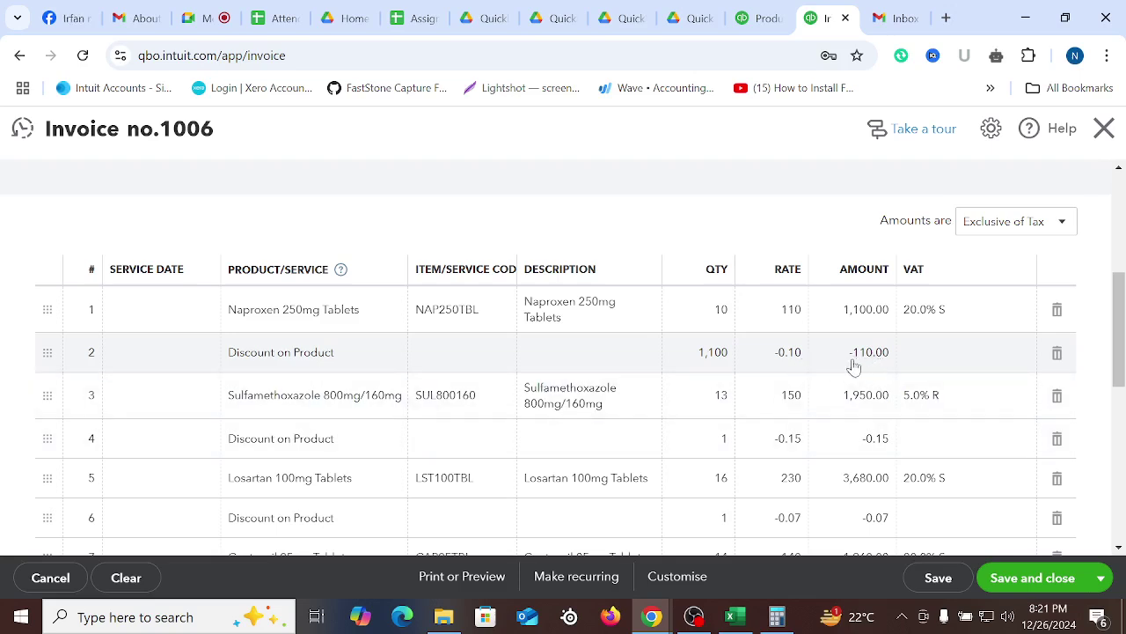
pyautogui.click(945, 346)
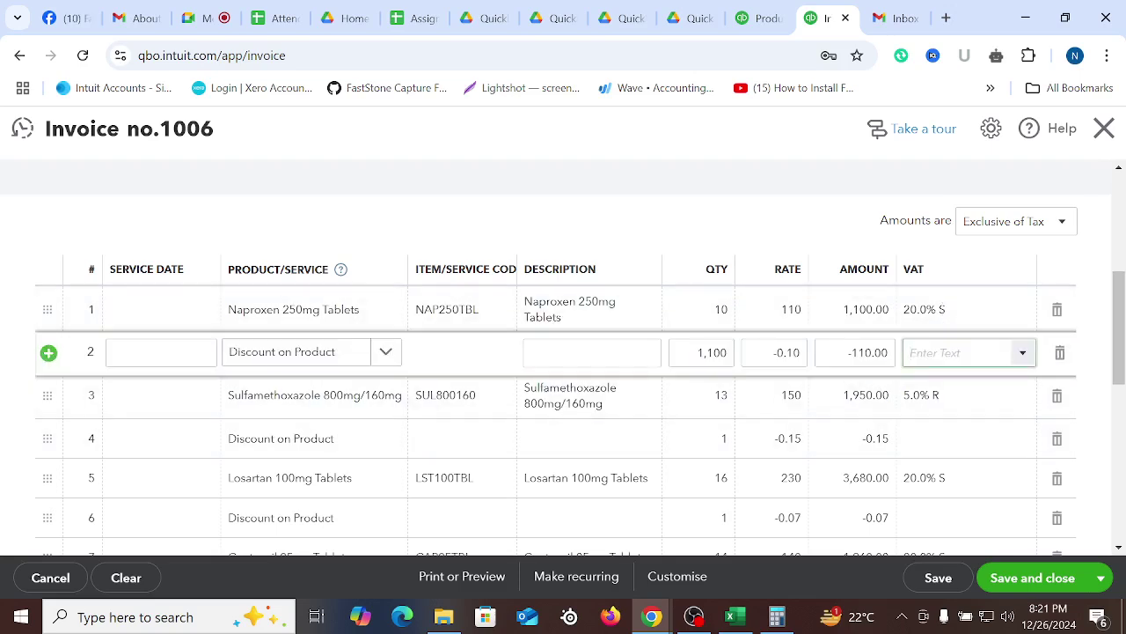
pyautogui.write('20')
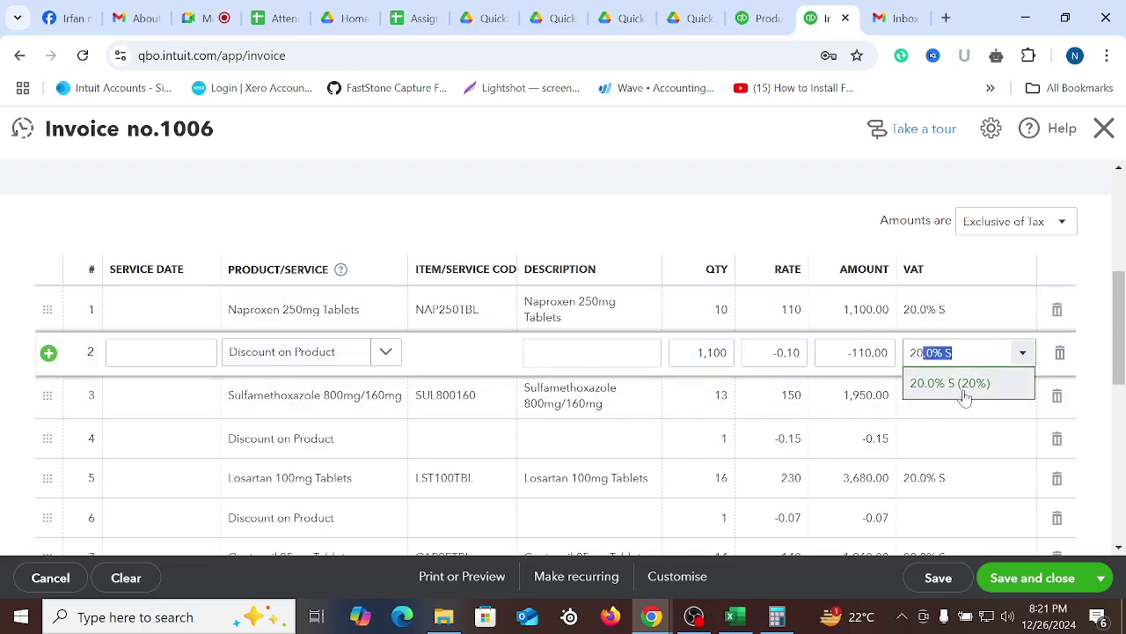
pyautogui.click(963, 388)
pyautogui.click(755, 179)
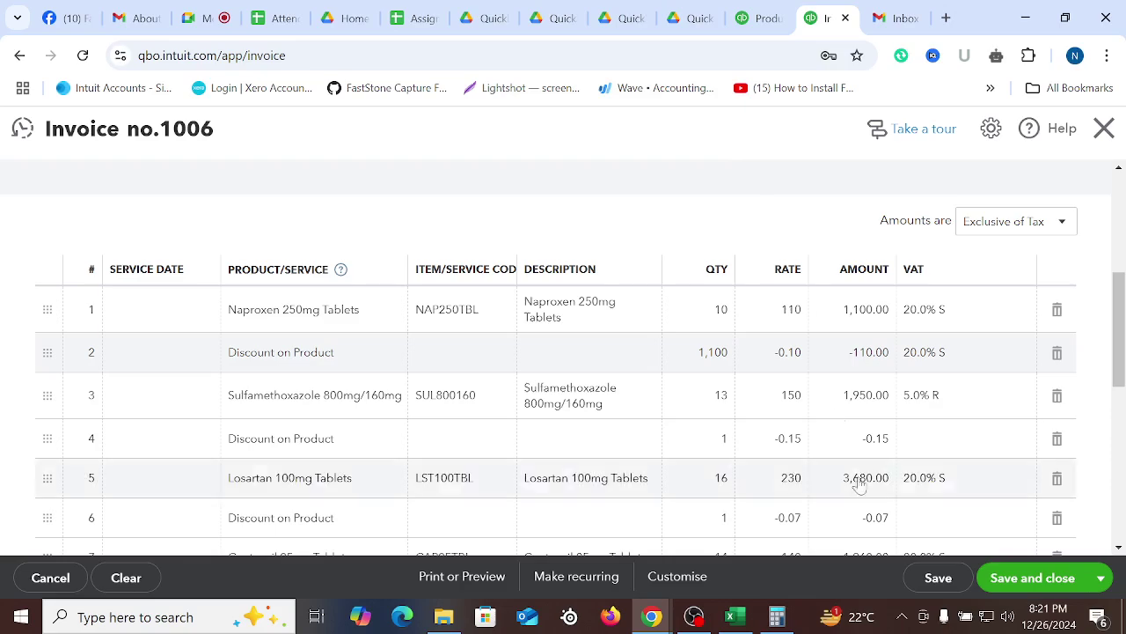
pyautogui.scroll(-5, 563, 352)
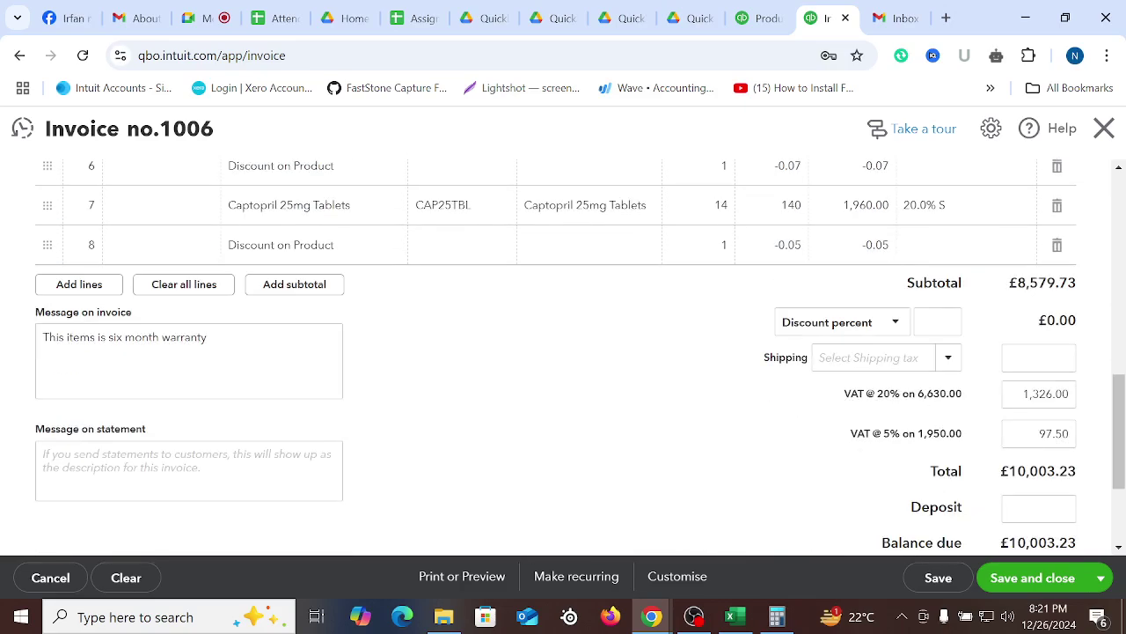
pyautogui.doubleClick(957, 395)
pyautogui.scroll(5, 961, 369)
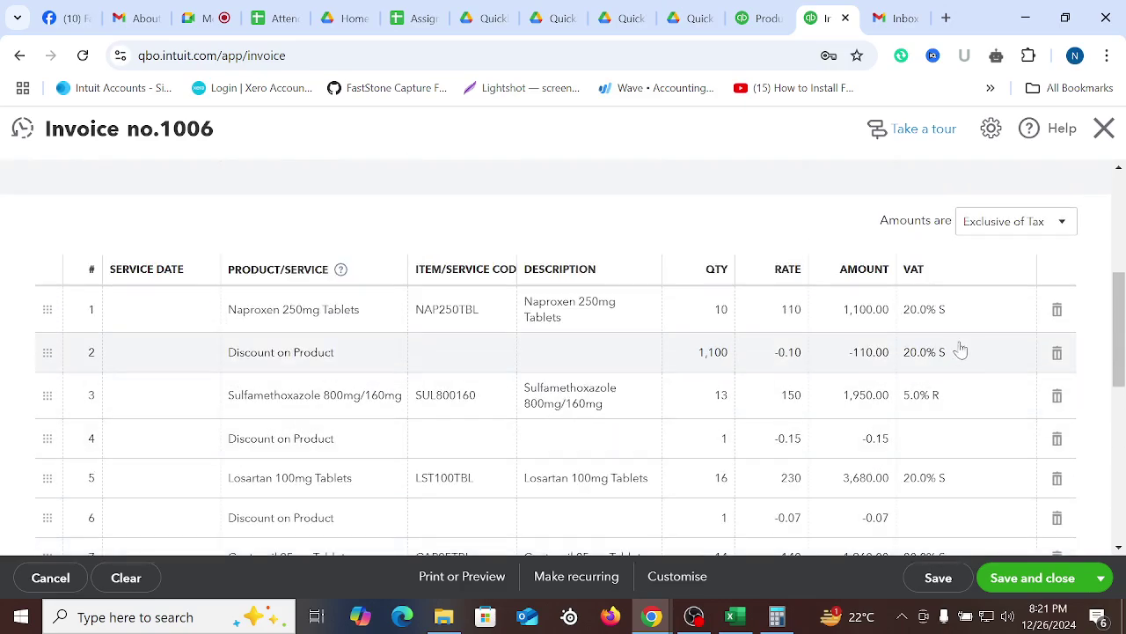
pyautogui.scroll(-1, 751, 364)
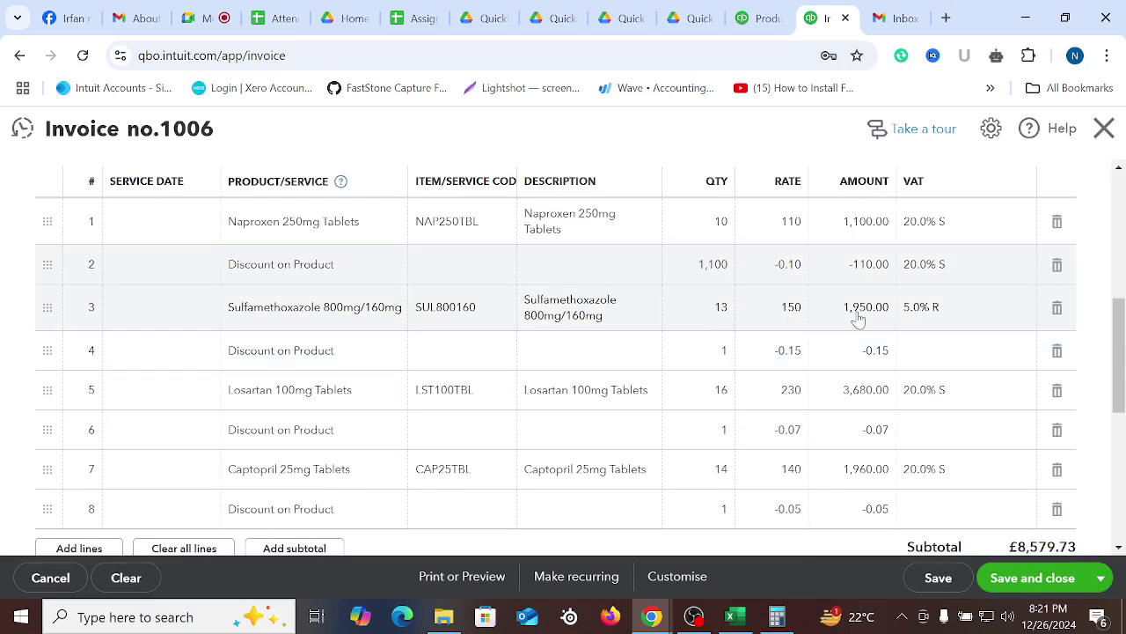
# Give discount row 4 a quantity of 1,950 with the 5.0% R VAT rate
pyautogui.click(724, 350)
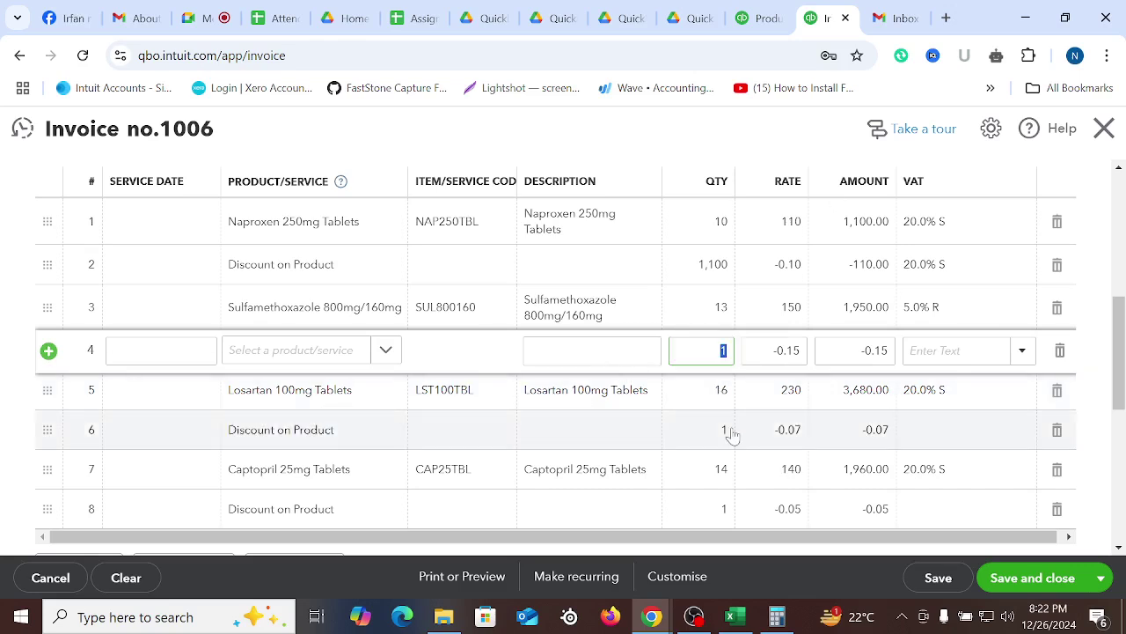
pyautogui.write('19')
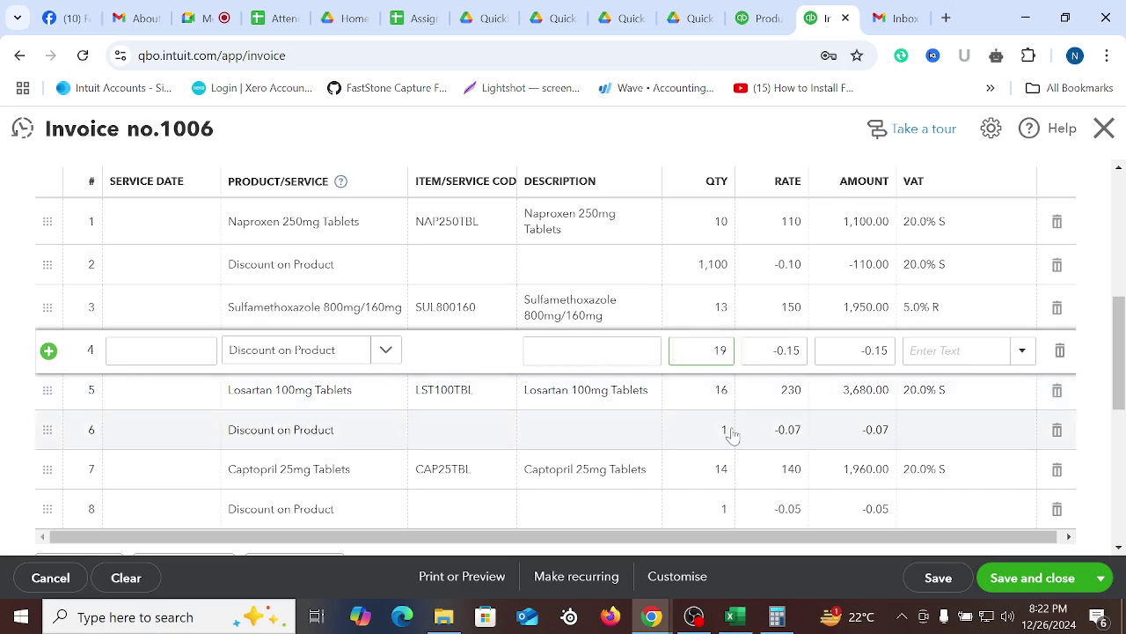
pyautogui.write('50')
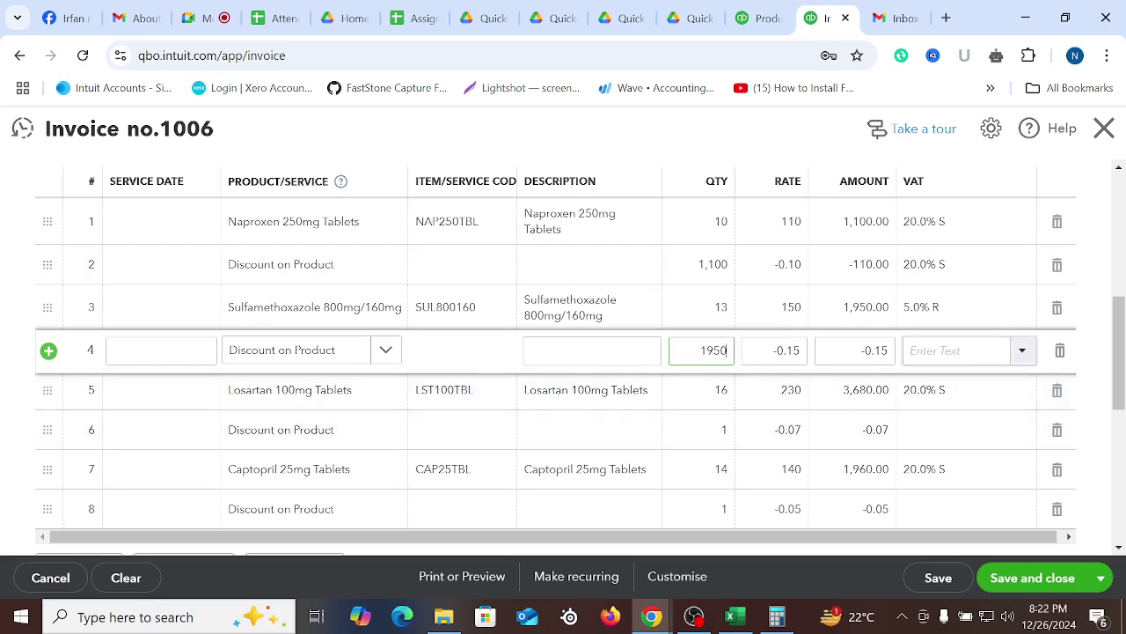
pyautogui.click(1012, 351)
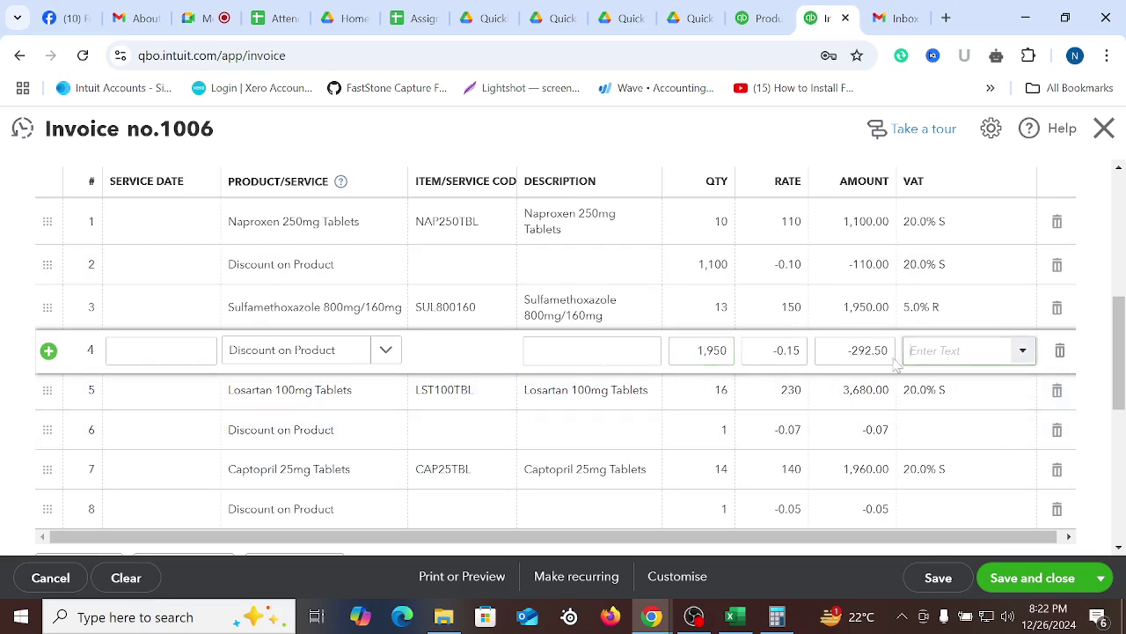
pyautogui.click(1024, 351)
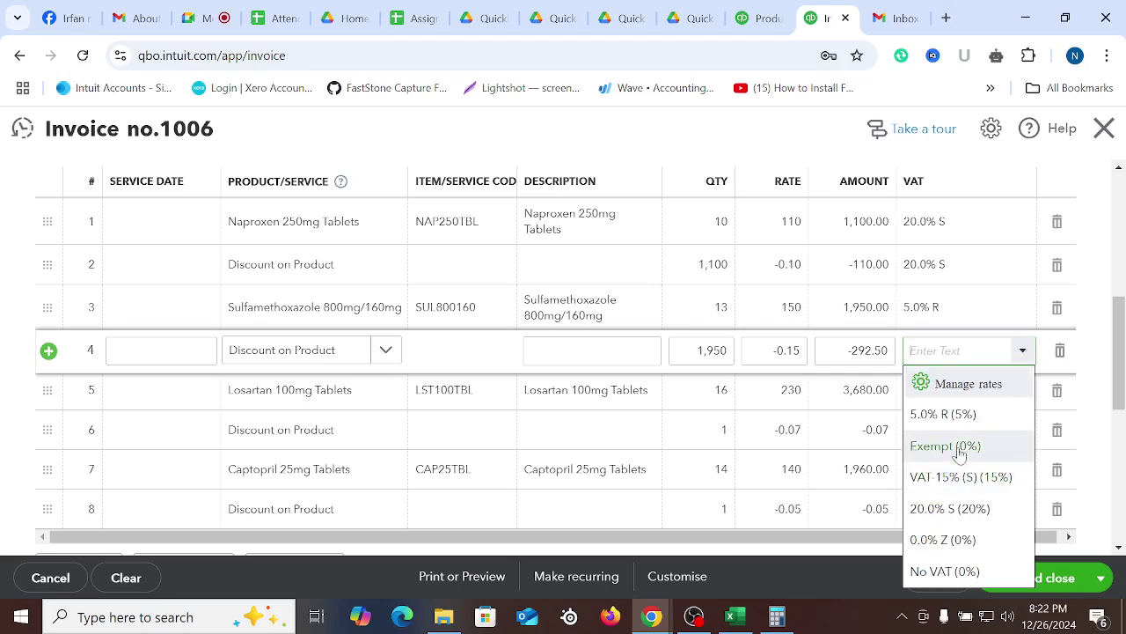
pyautogui.write('5')
pyautogui.click(956, 385)
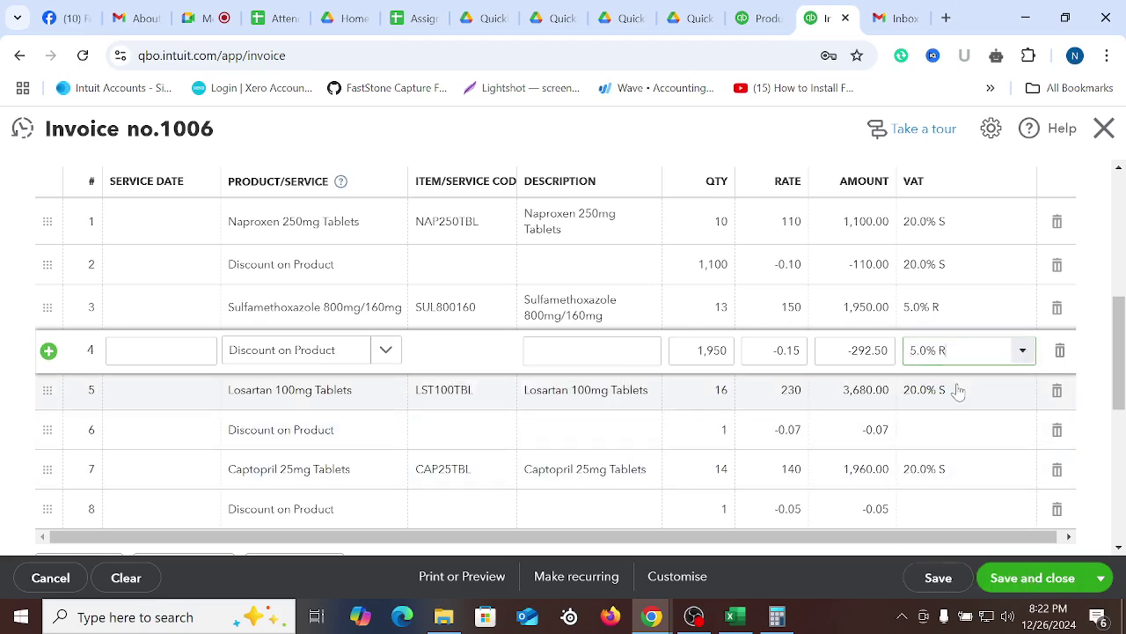
pyautogui.scroll(-1, 902, 424)
pyautogui.click(659, 508)
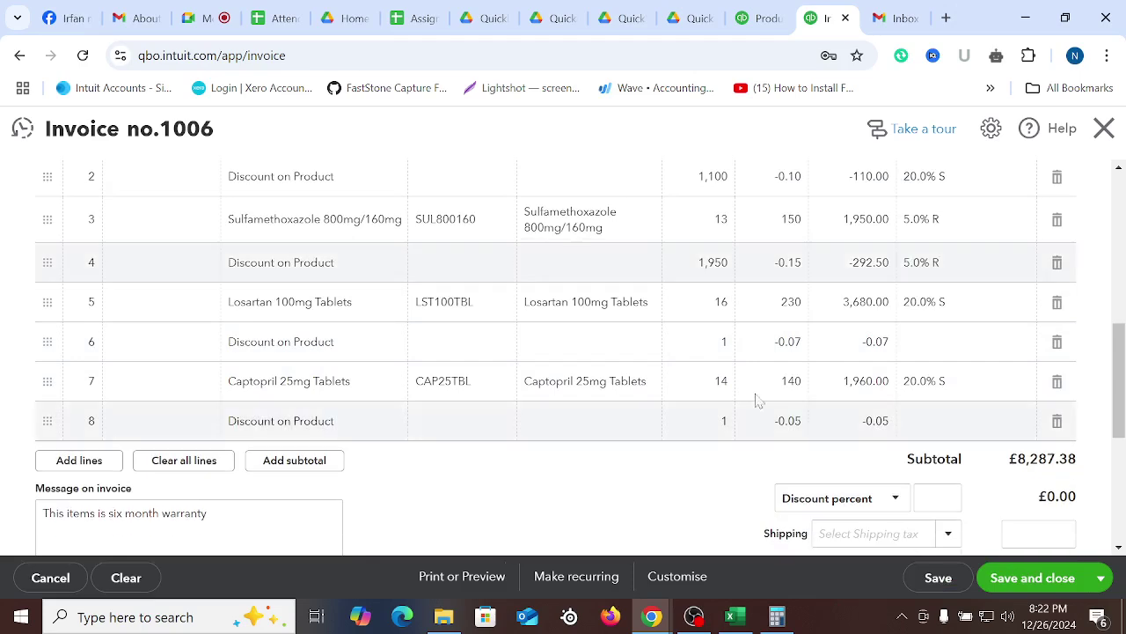
# Set rows 6 and 8 to quantities 3,680 and 1,960 at 20.0% S VAT, and delete empty row 9
pyautogui.click(716, 348)
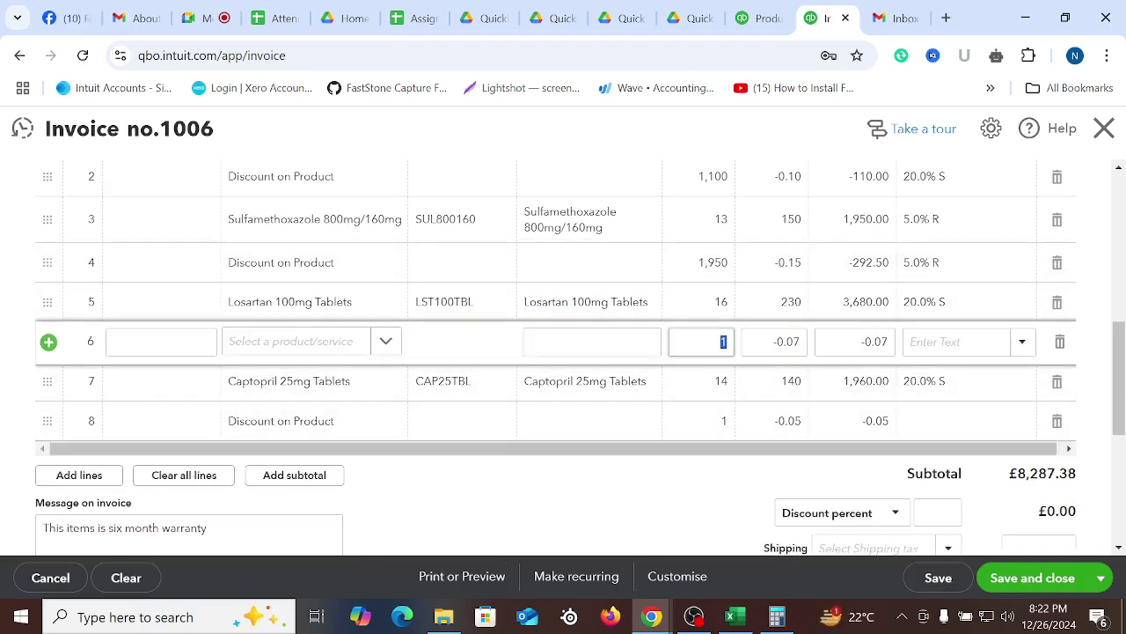
pyautogui.write('2')
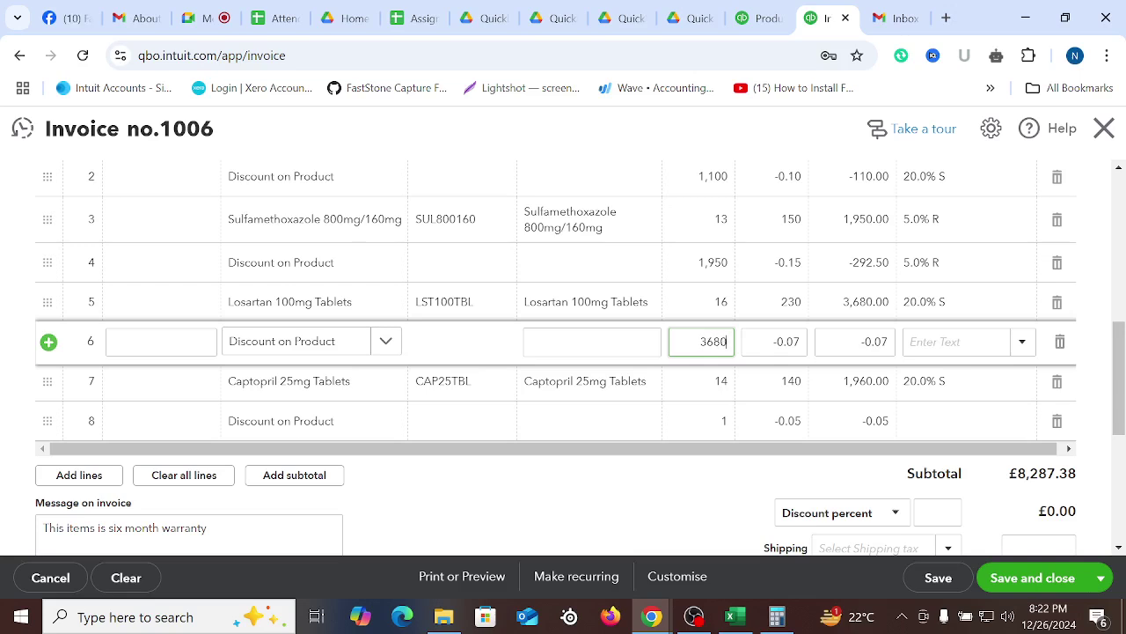
pyautogui.press('Tab')
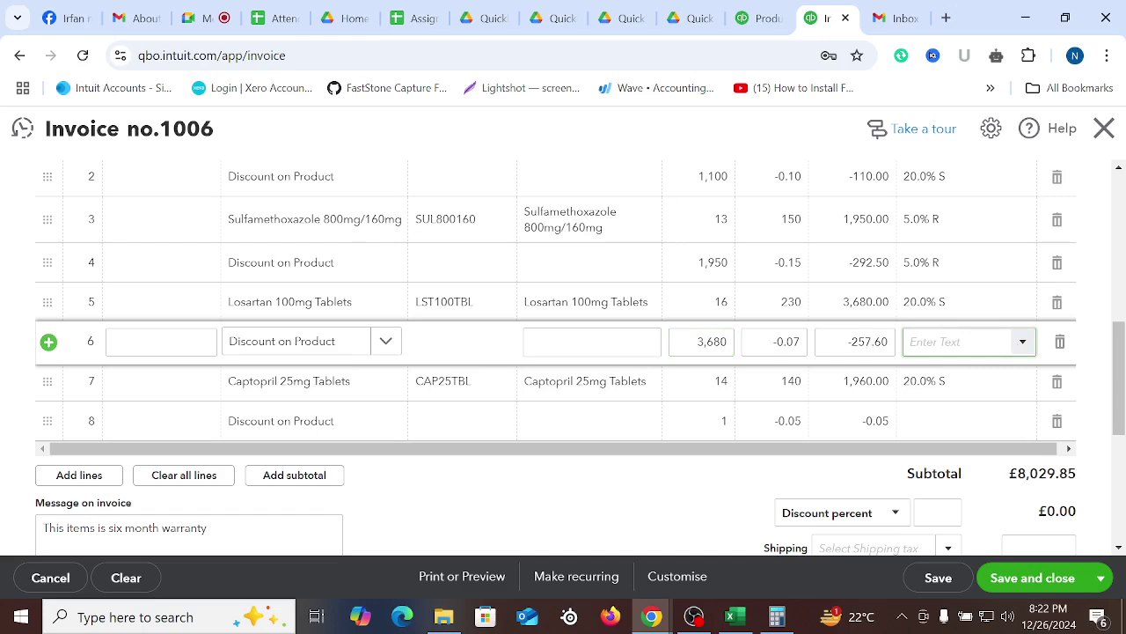
pyautogui.write('20')
pyautogui.click(963, 377)
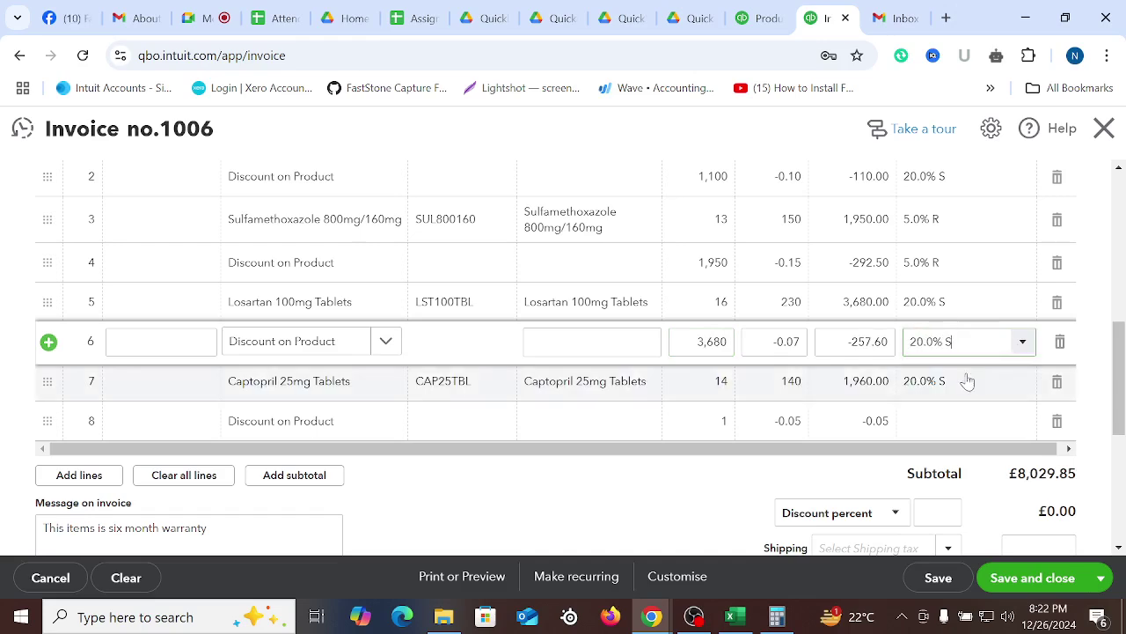
pyautogui.click(699, 425)
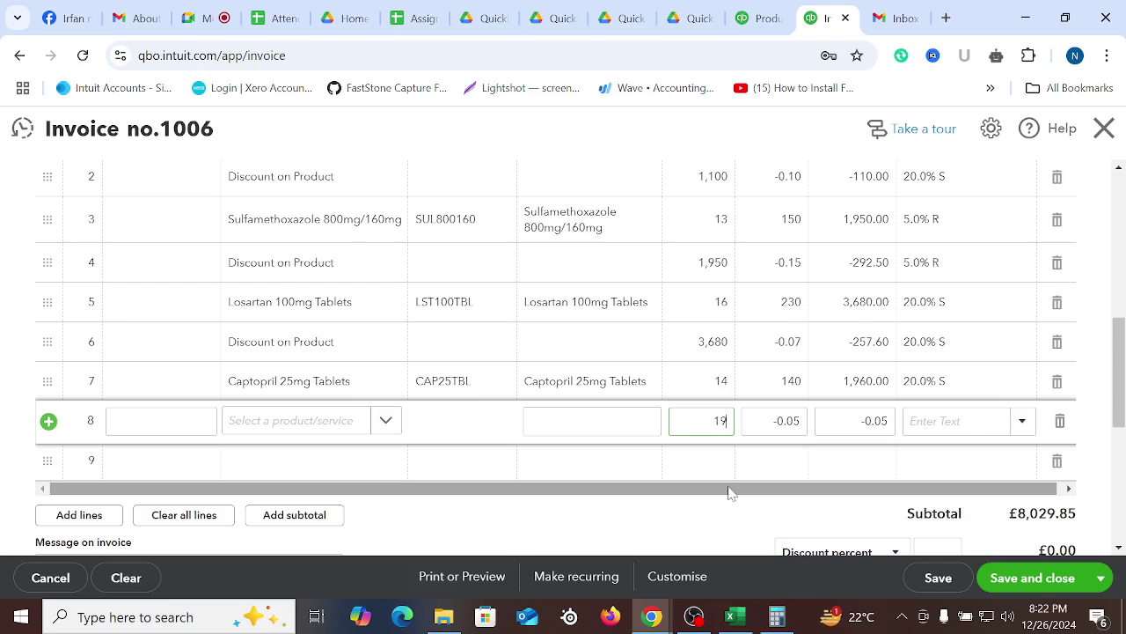
pyautogui.write('1960')
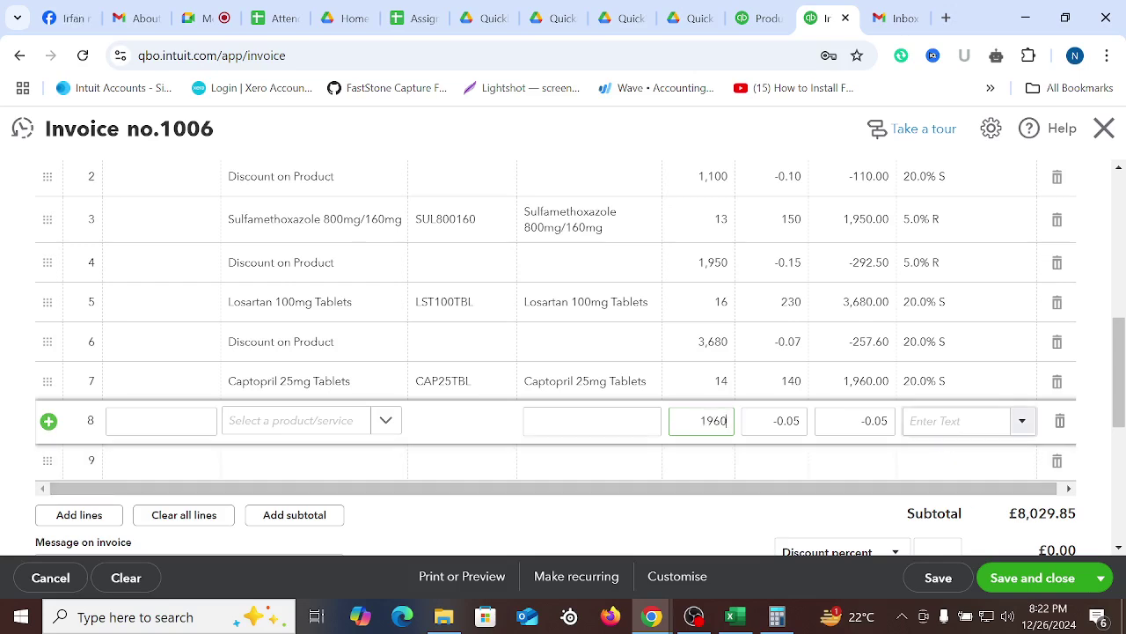
pyautogui.click(948, 422)
pyautogui.write('20')
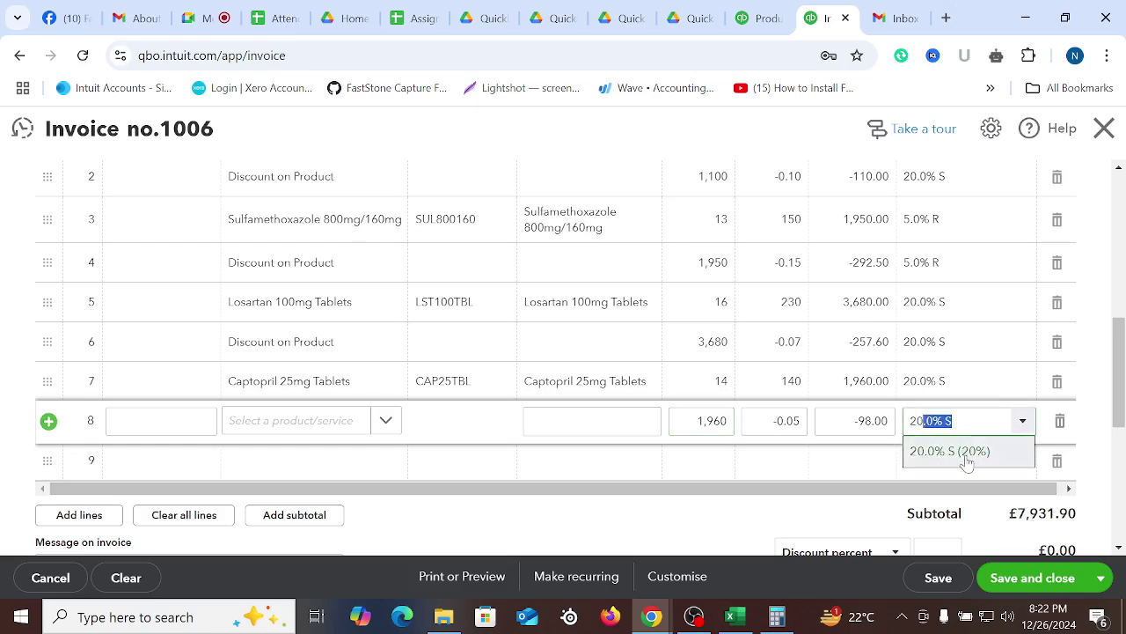
pyautogui.click(965, 455)
pyautogui.click(629, 514)
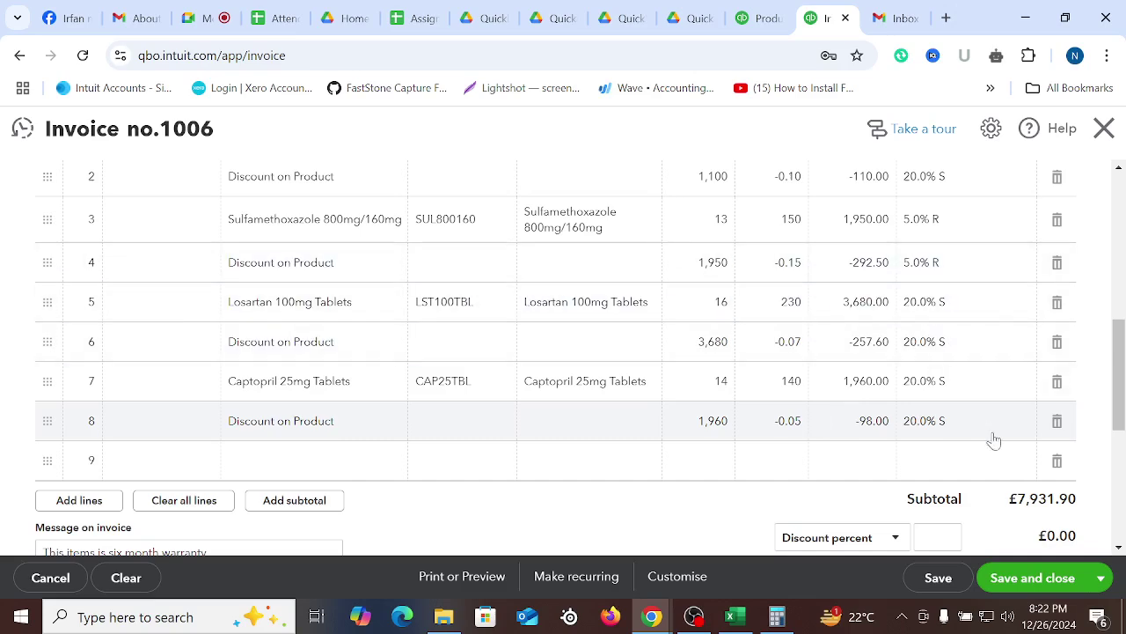
pyautogui.click(1057, 460)
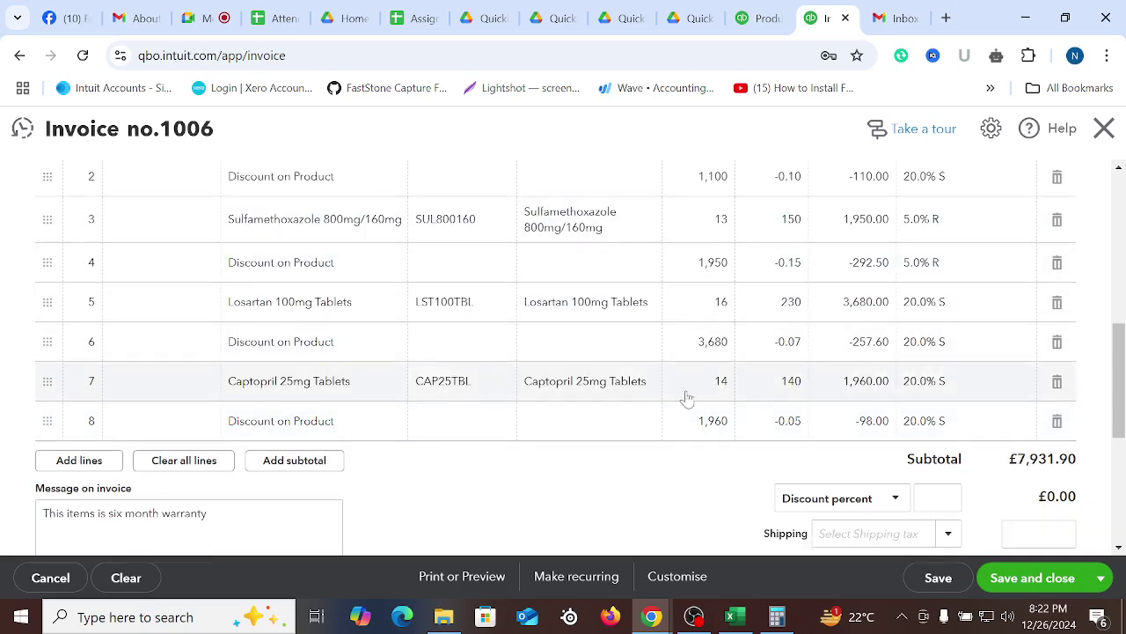
# Switch invoice 1006 to the Customized Invoice template
pyautogui.scroll(6, 795, 382)
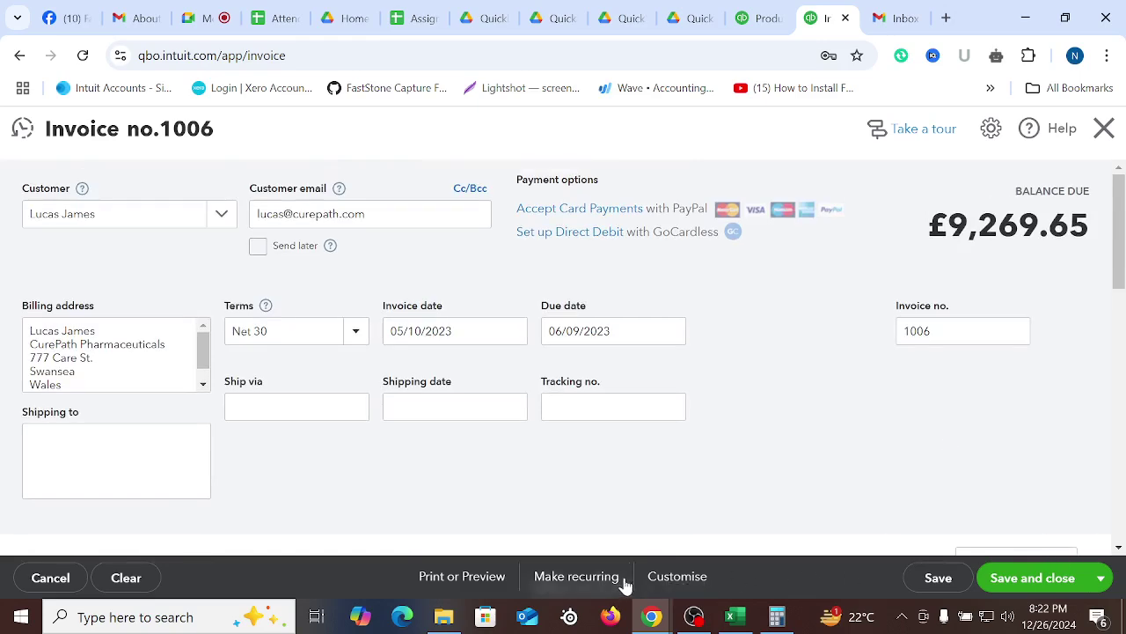
pyautogui.click(693, 579)
pyautogui.click(563, 431)
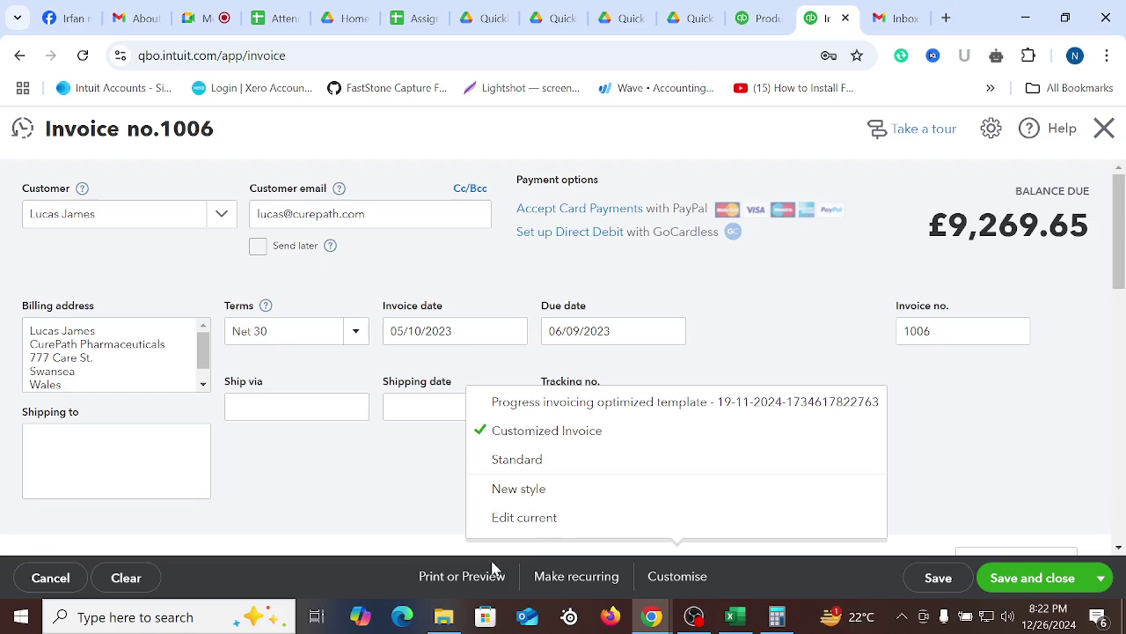
# Save the invoice and generate its printable PDF preview
pyautogui.click(475, 577)
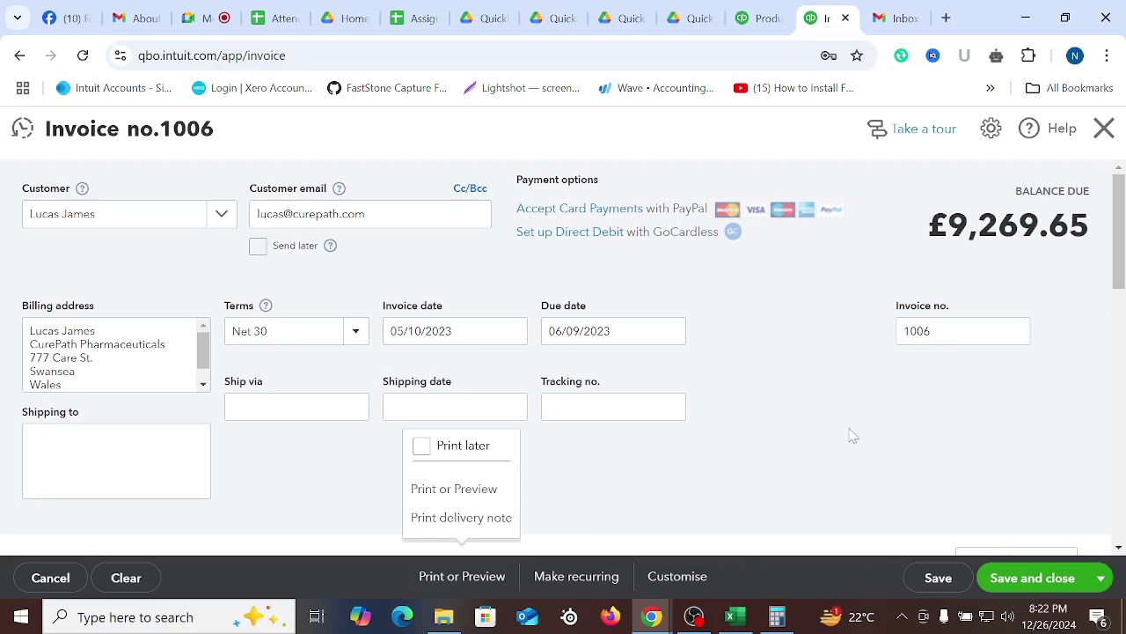
pyautogui.scroll(-5, 850, 432)
pyautogui.scroll(5, 750, 440)
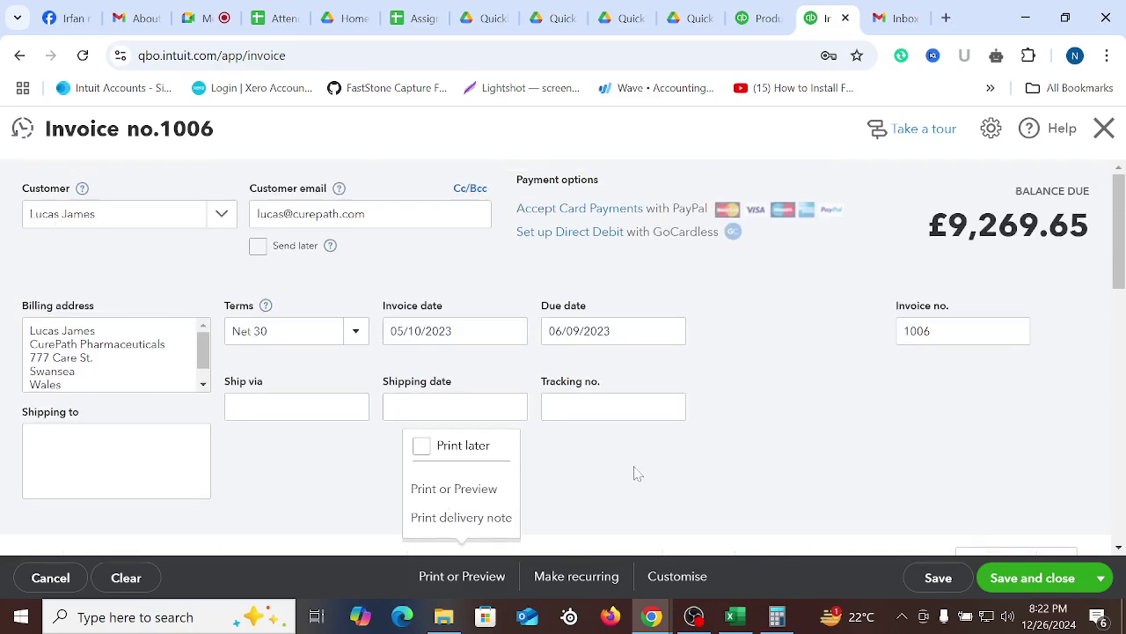
pyautogui.click(442, 497)
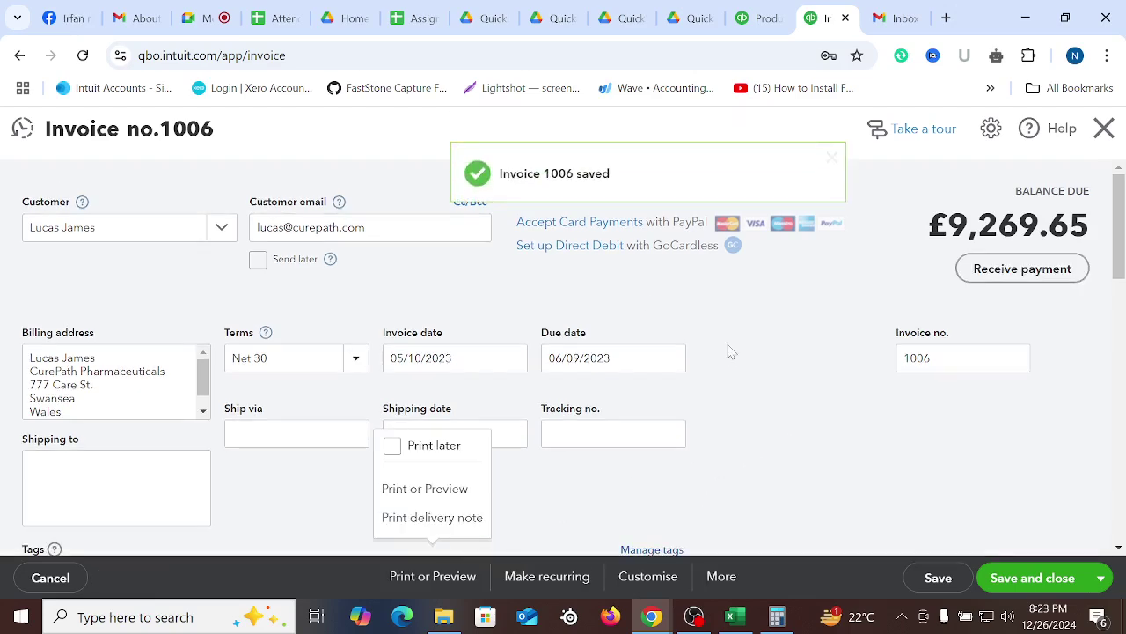
pyautogui.click(985, 585)
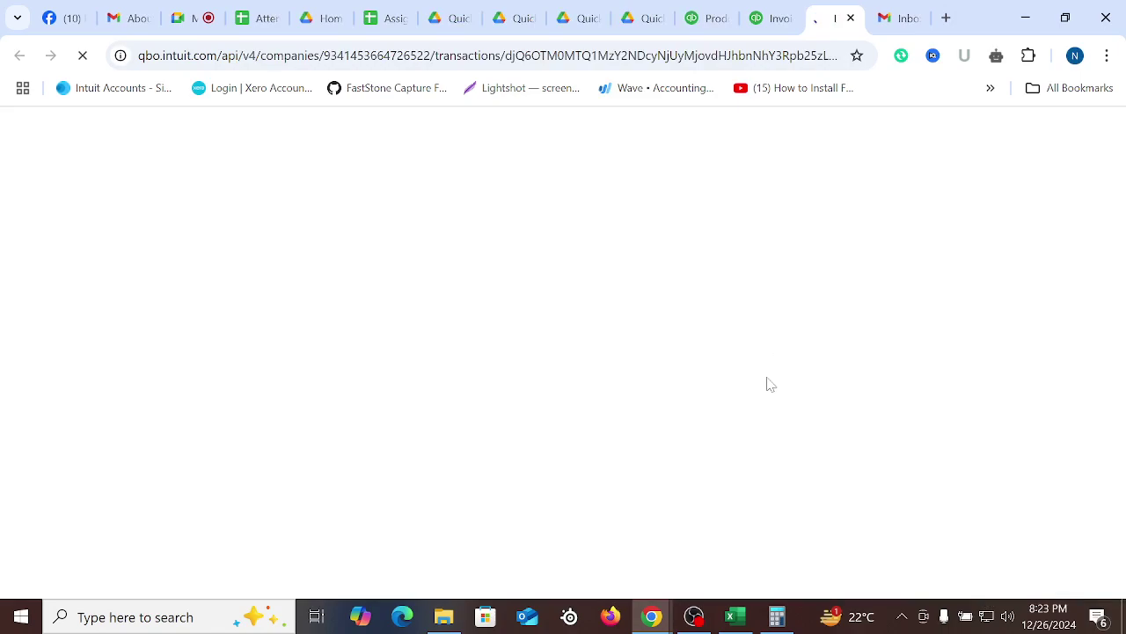
# Scroll through the invoice 1006 PDF to check its discount lines and £9,269.65 total
pyautogui.scroll(-5, 767, 376)
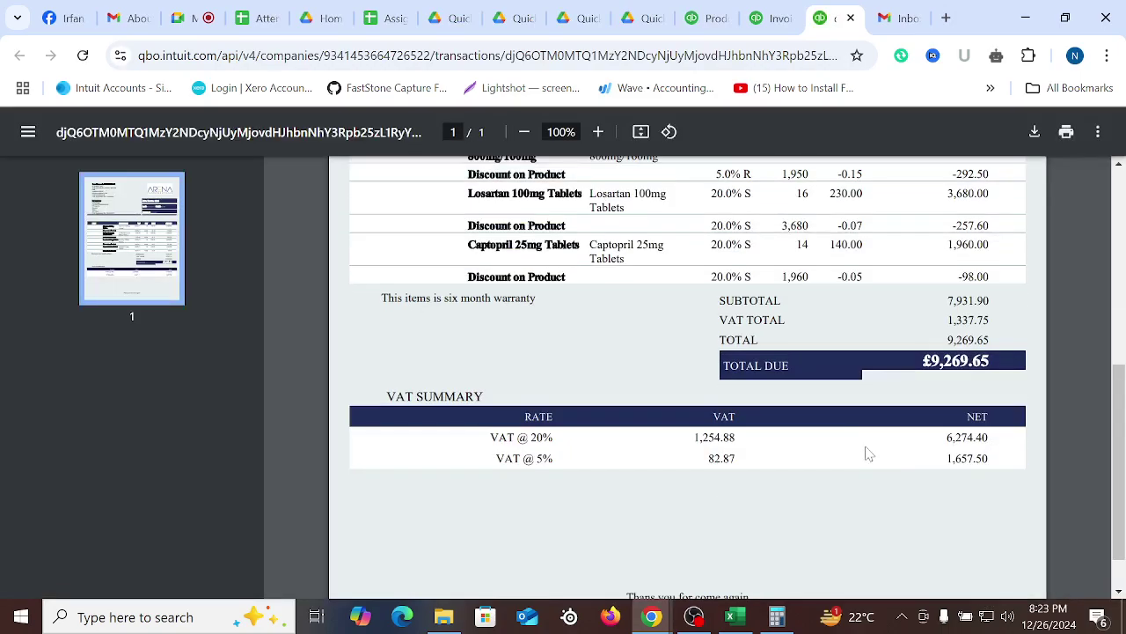
pyautogui.scroll(2, 950, 195)
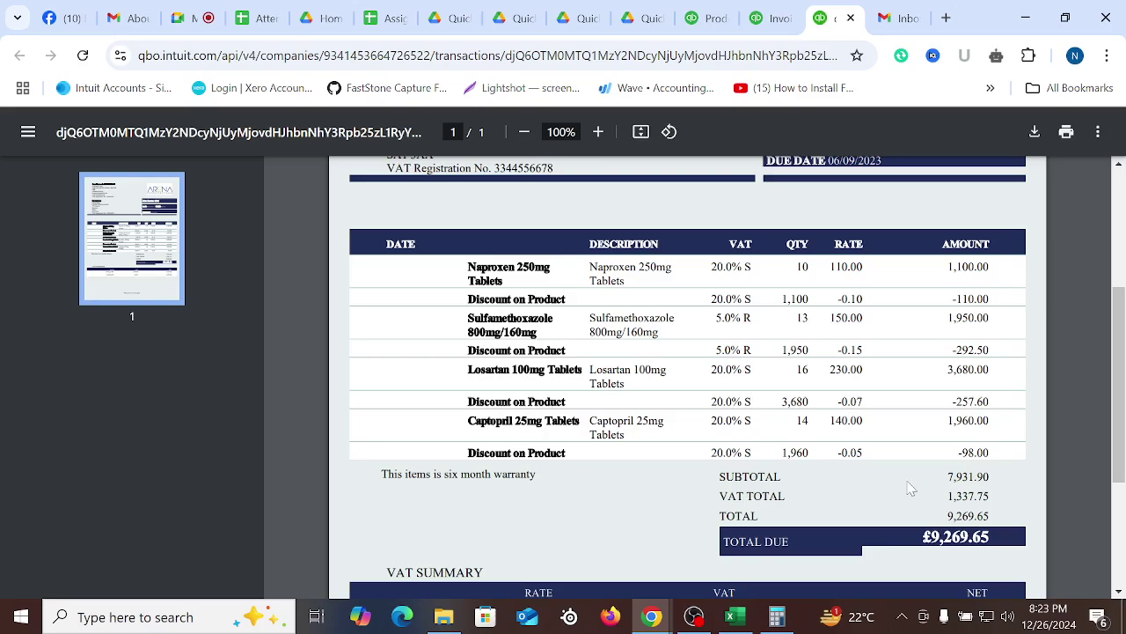
pyautogui.scroll(-3, 911, 489)
pyautogui.scroll(10, 911, 488)
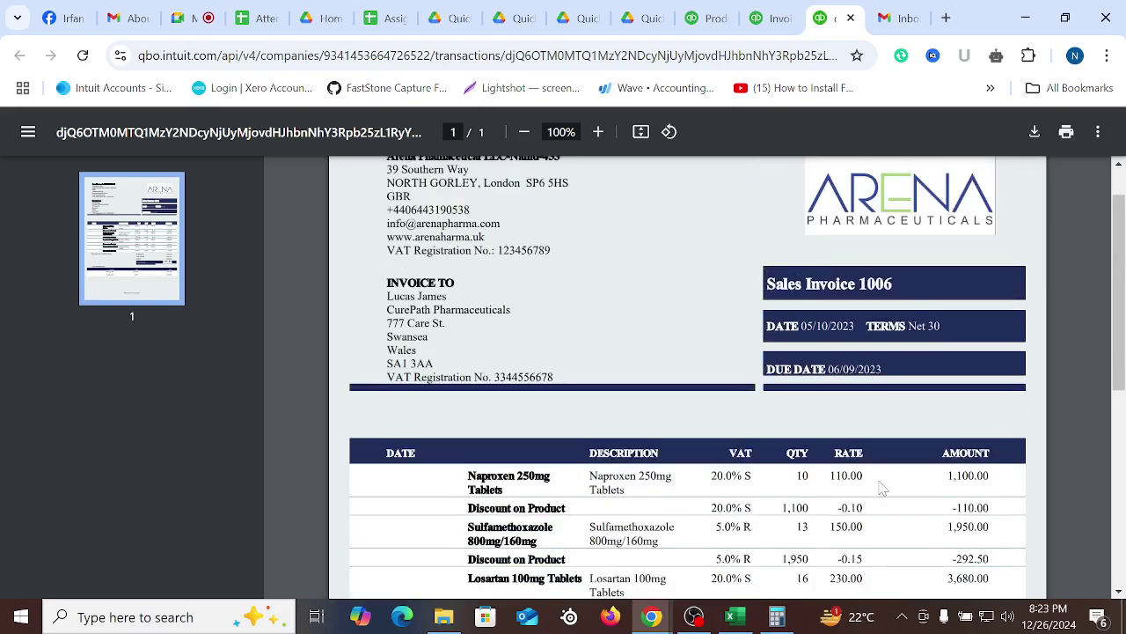
# In the Customer Invoice-2024 workbook, enter 500 in I2 and =I2*.90 in J2, giving 450
pyautogui.click(749, 621)
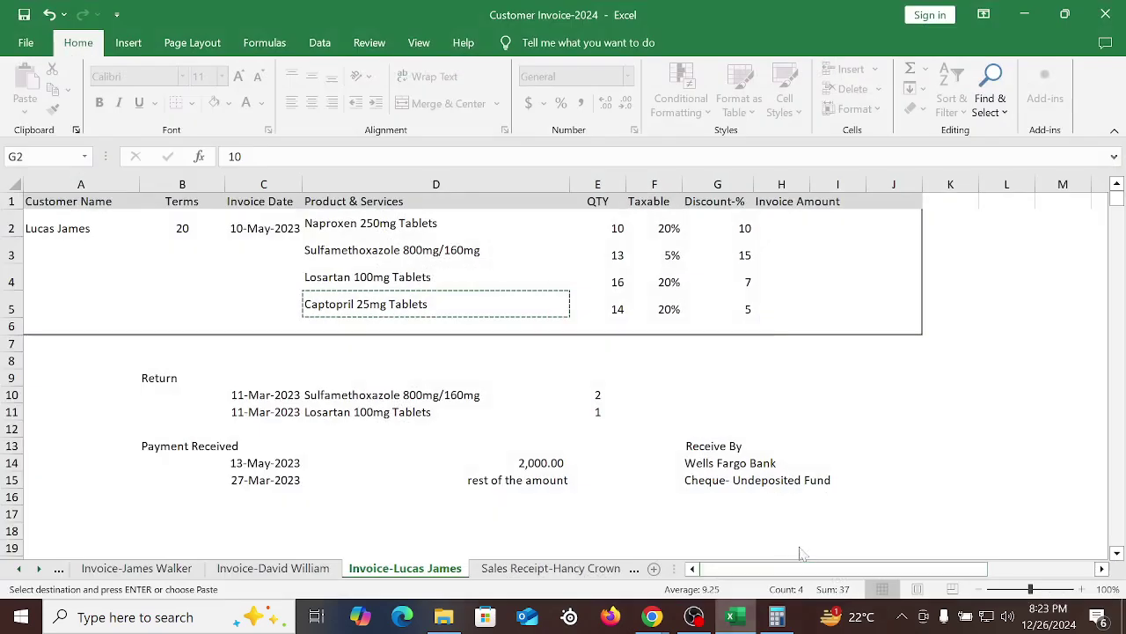
pyautogui.click(867, 359)
pyautogui.click(816, 228)
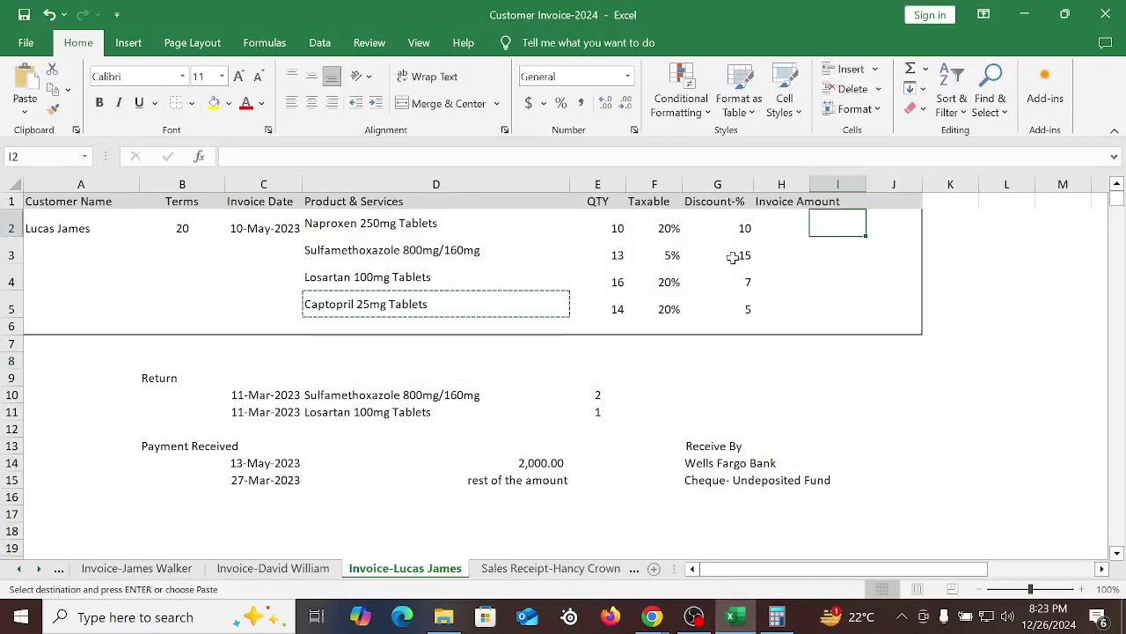
pyautogui.click(742, 230)
pyautogui.click(814, 225)
pyautogui.press('Escape')
pyautogui.write('500')
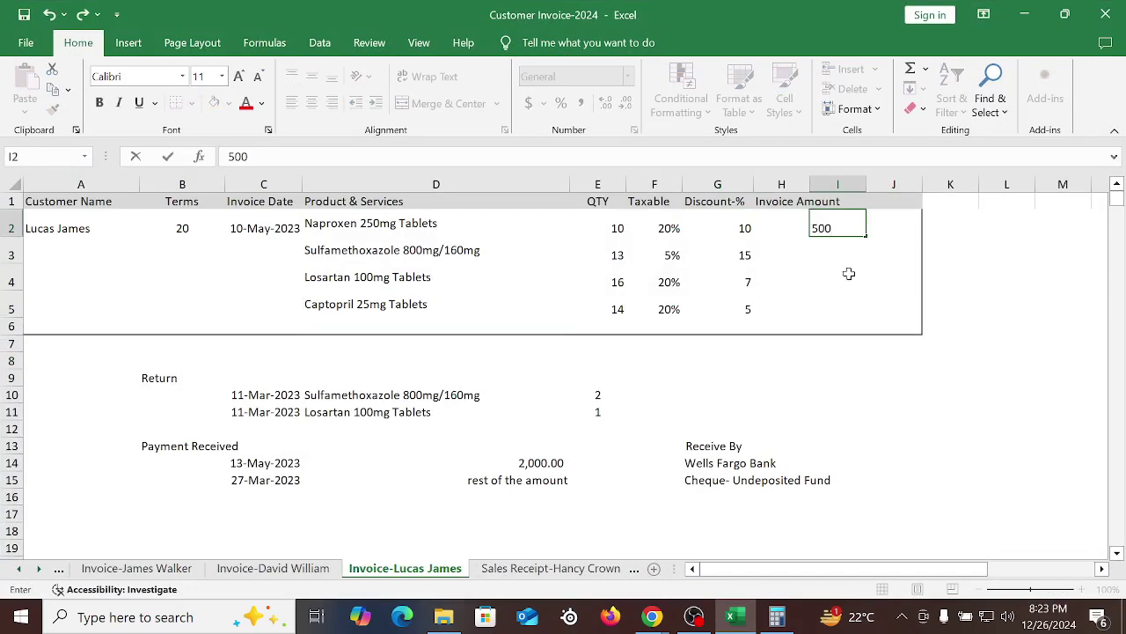
pyautogui.click(901, 218)
pyautogui.write('=')
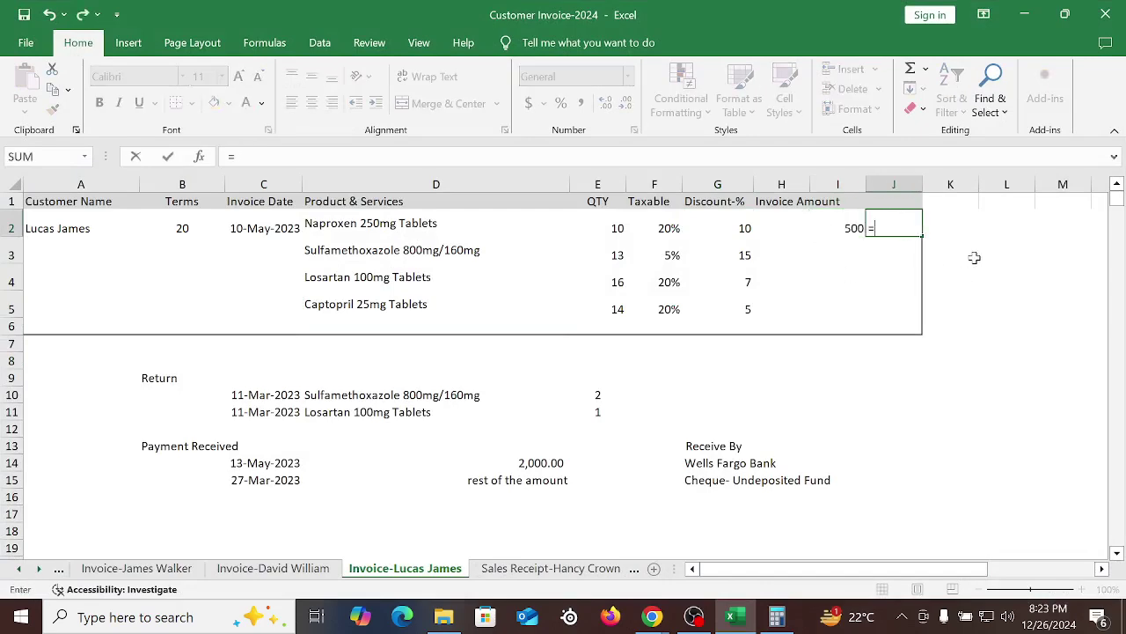
pyautogui.click(847, 228)
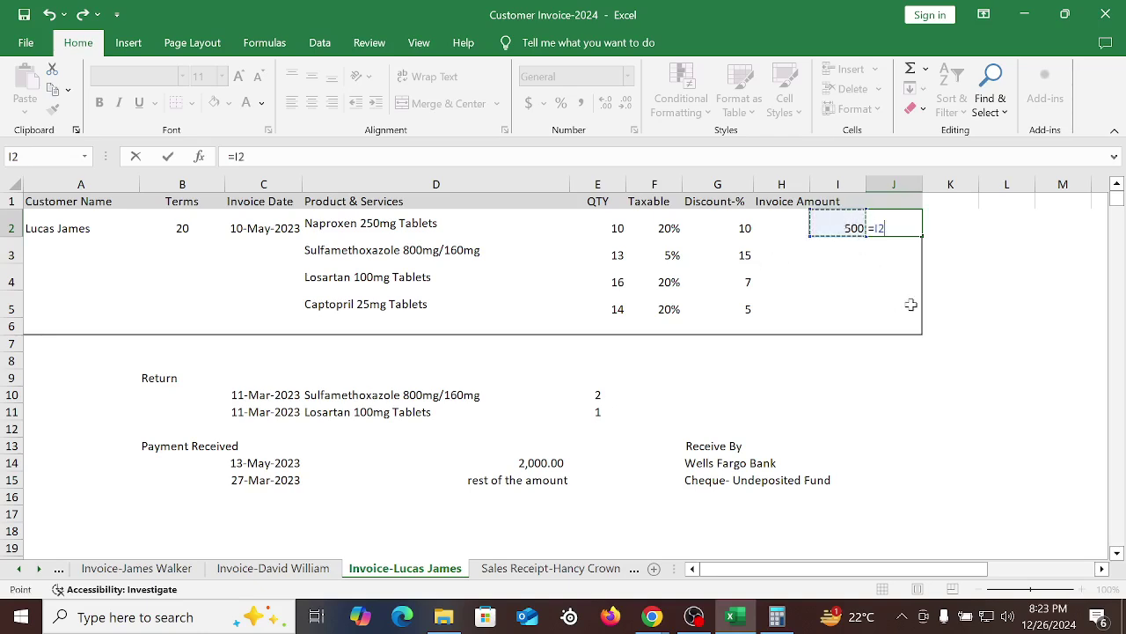
pyautogui.write('*')
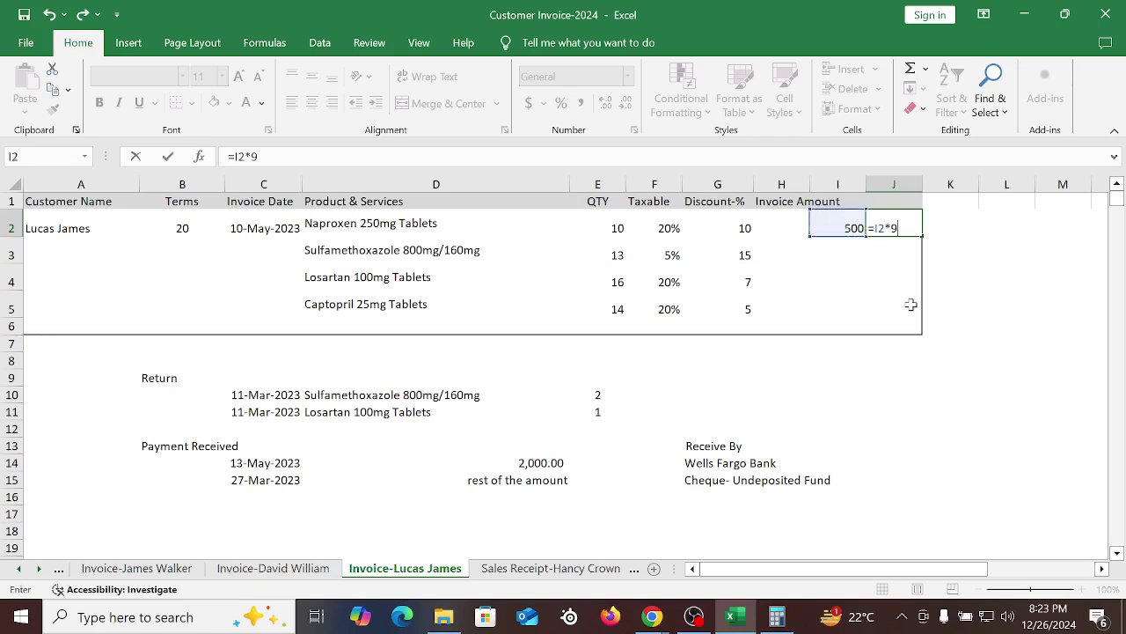
pyautogui.write('.90')
pyautogui.press('Return')
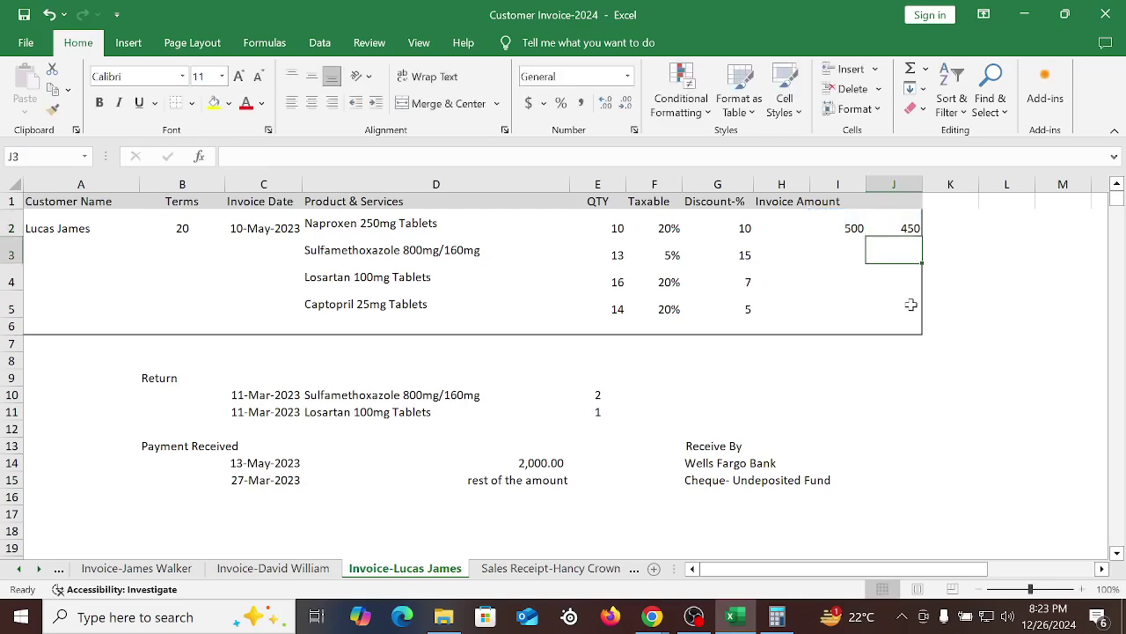
# Clear the scratch values from cells I2 and J2
pyautogui.click(910, 229)
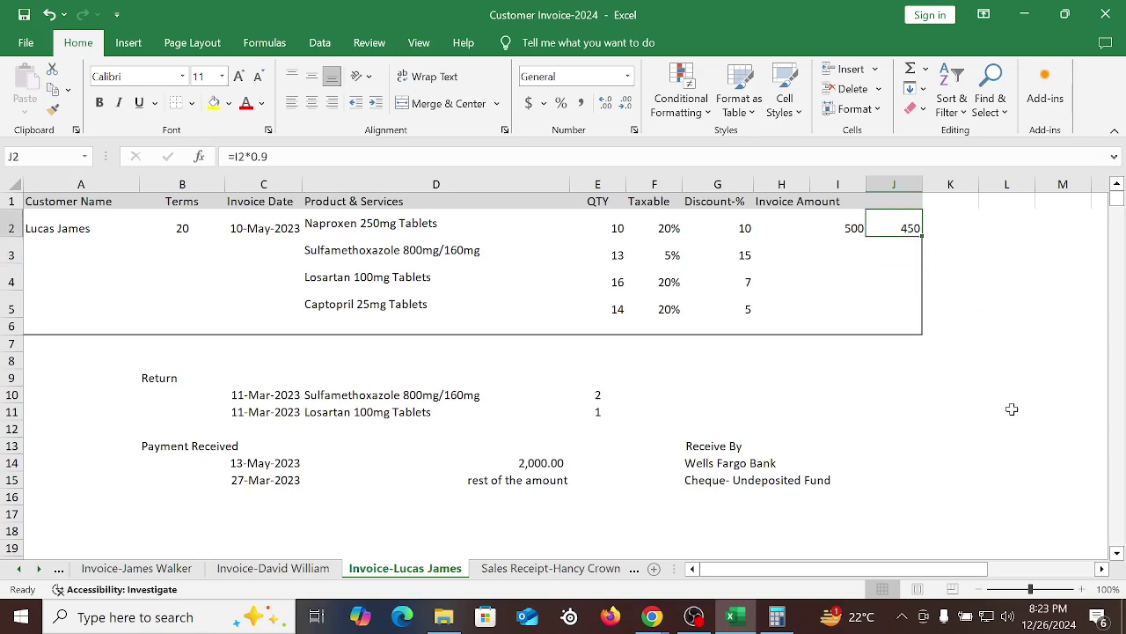
pyautogui.moveTo(862, 231); pyautogui.dragTo(915, 229)
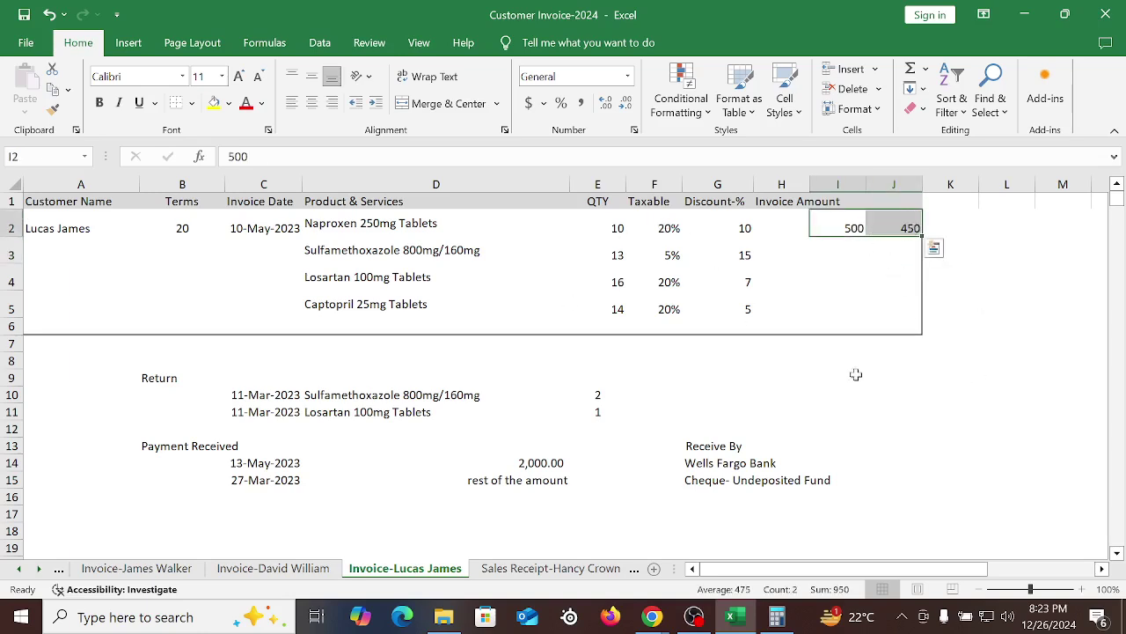
pyautogui.press('Delete')
pyautogui.click(788, 391)
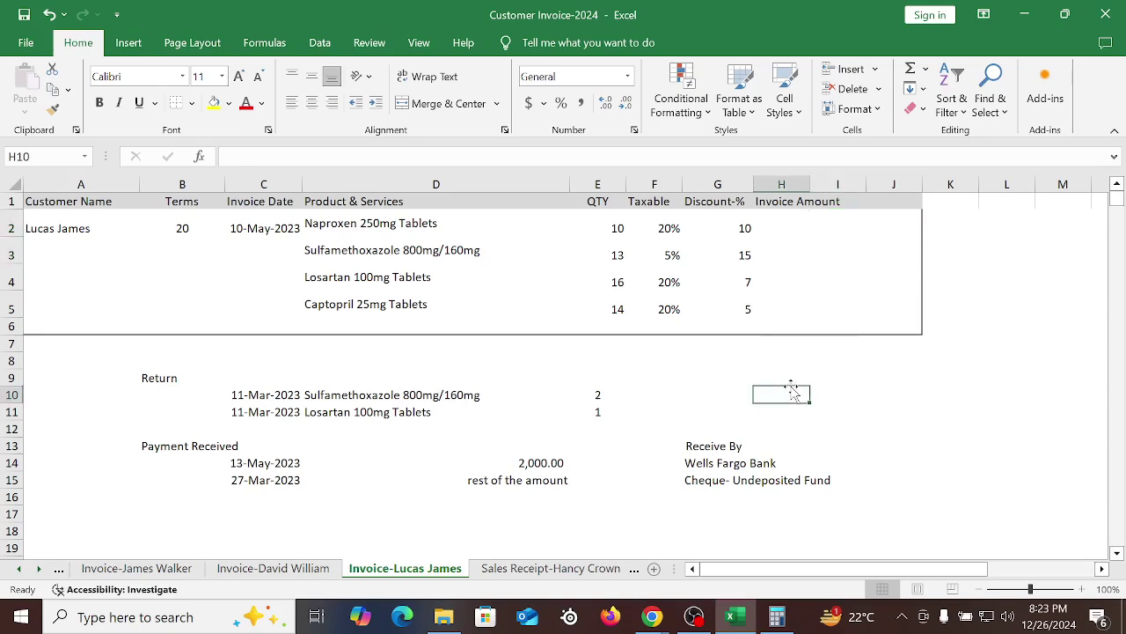
pyautogui.scroll(-1, 481, 317)
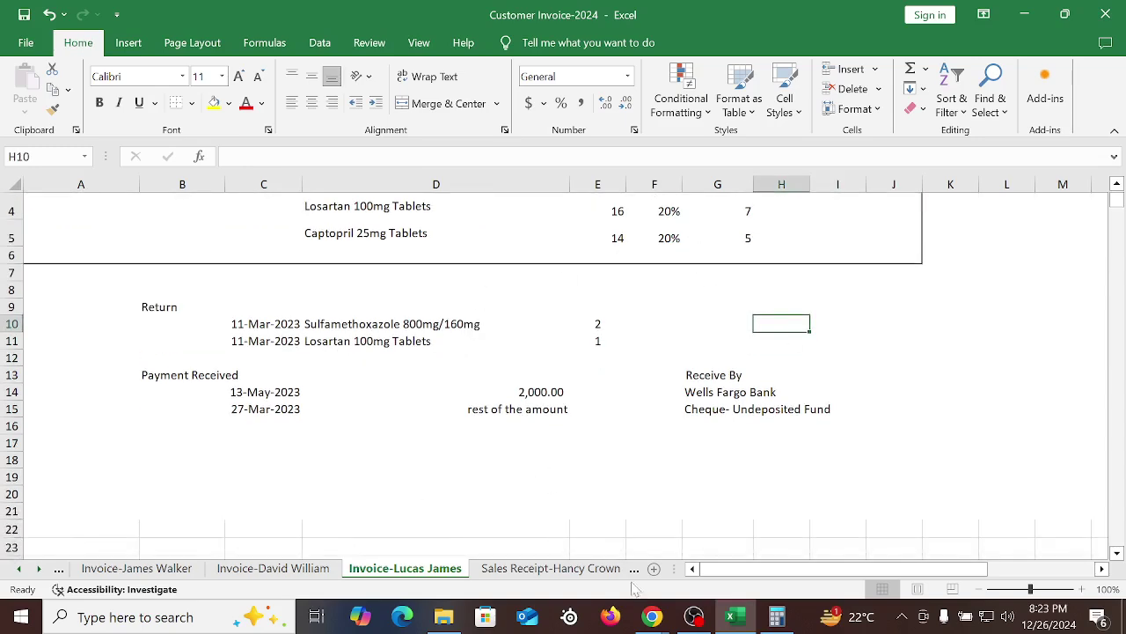
# Close invoice 1006's PDF and print preview, save and close it, then switch to the Google Meet call
pyautogui.click(545, 528)
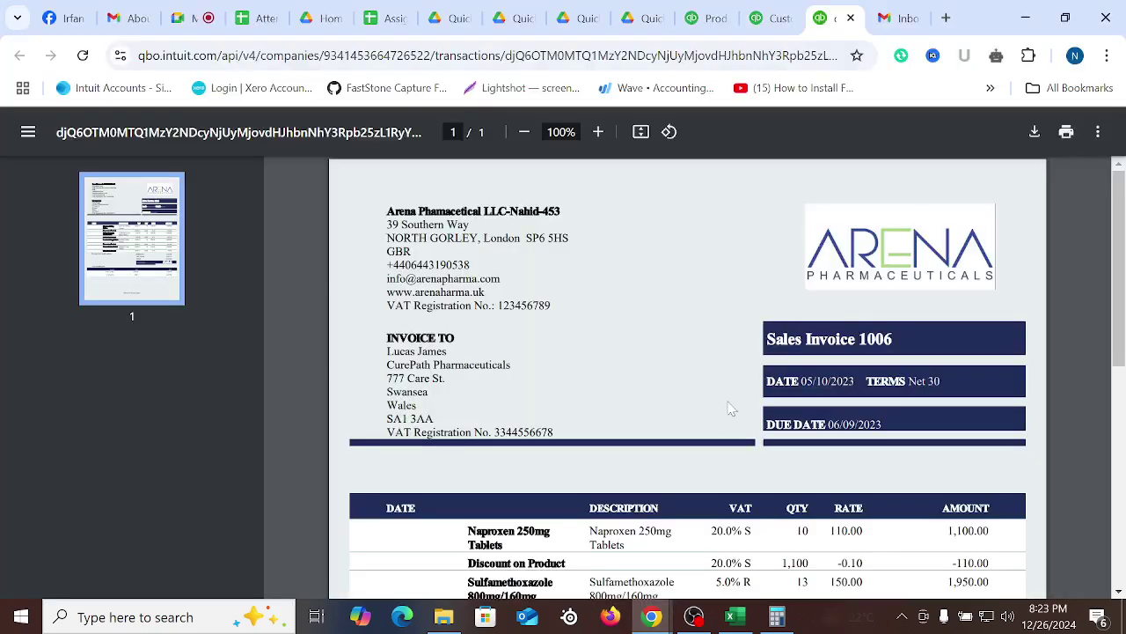
pyautogui.click(851, 18)
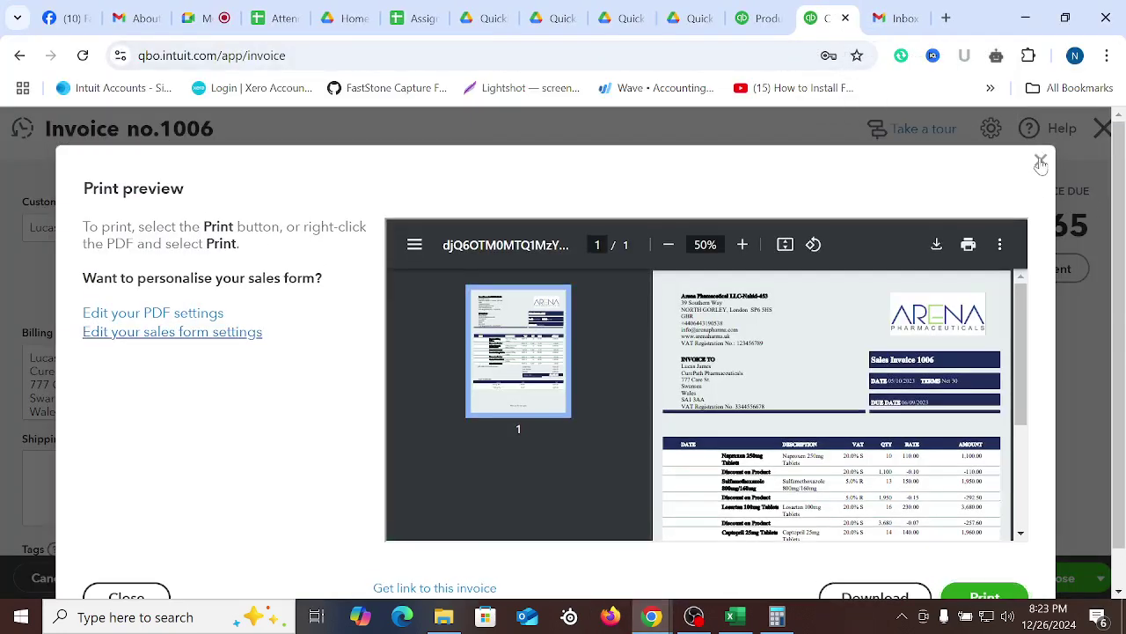
pyautogui.click(1040, 161)
pyautogui.scroll(-5, 915, 471)
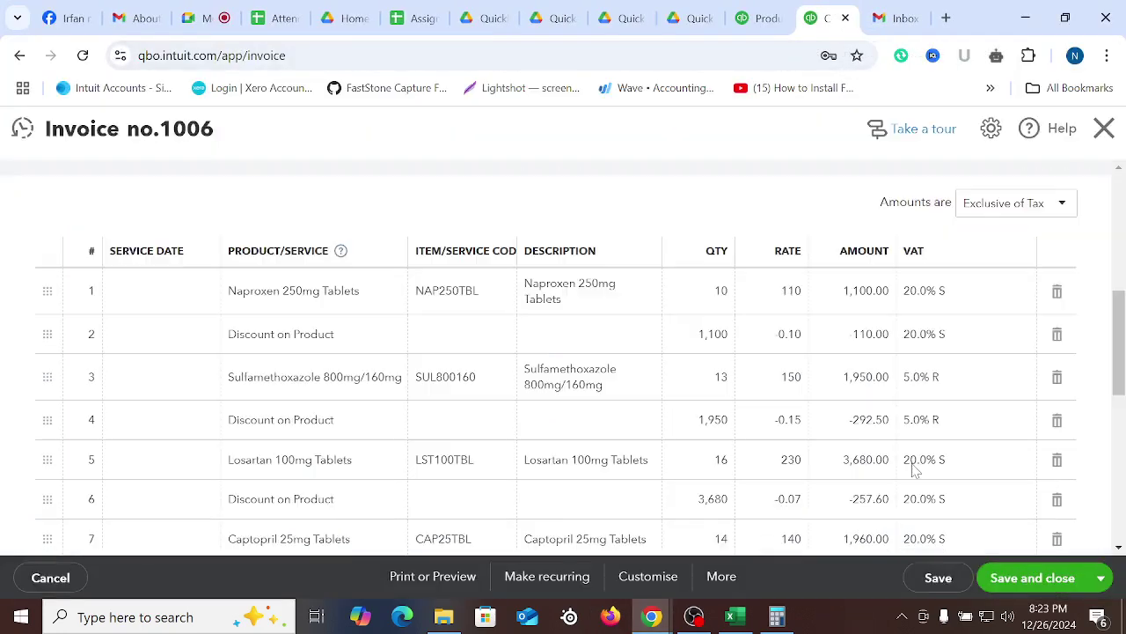
pyautogui.click(1021, 586)
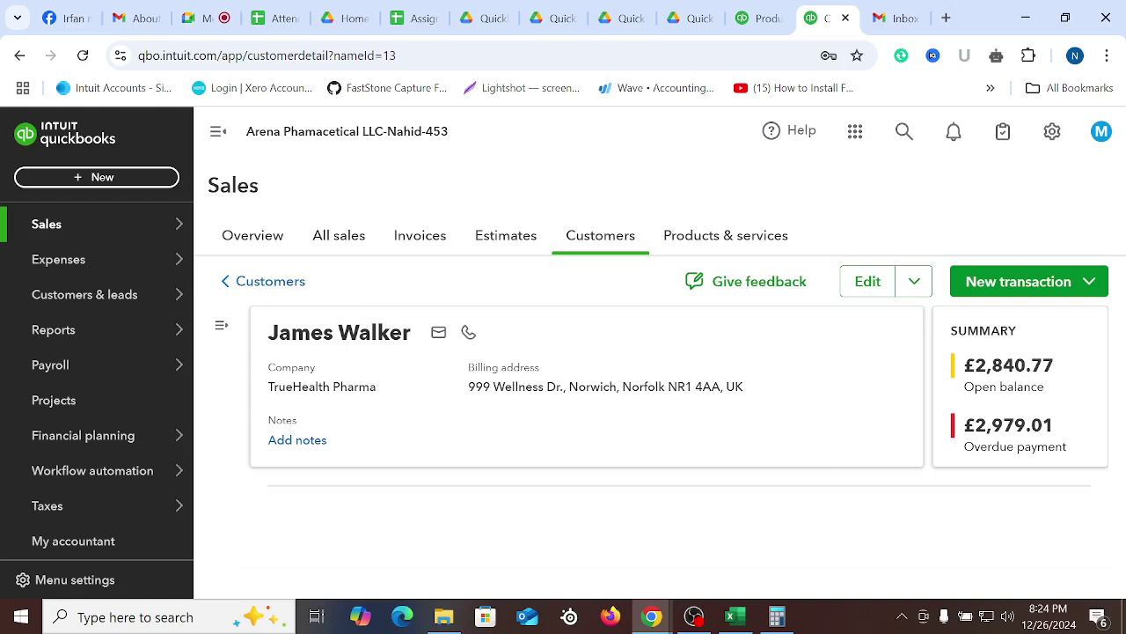
pyautogui.click(98, 177)
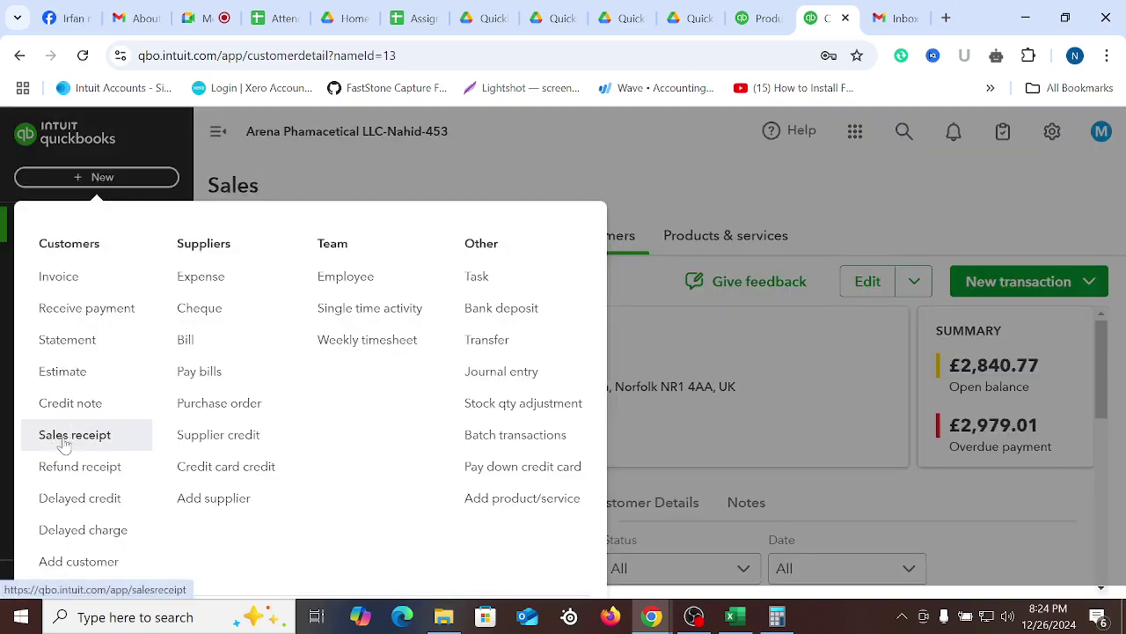
pyautogui.click(206, 17)
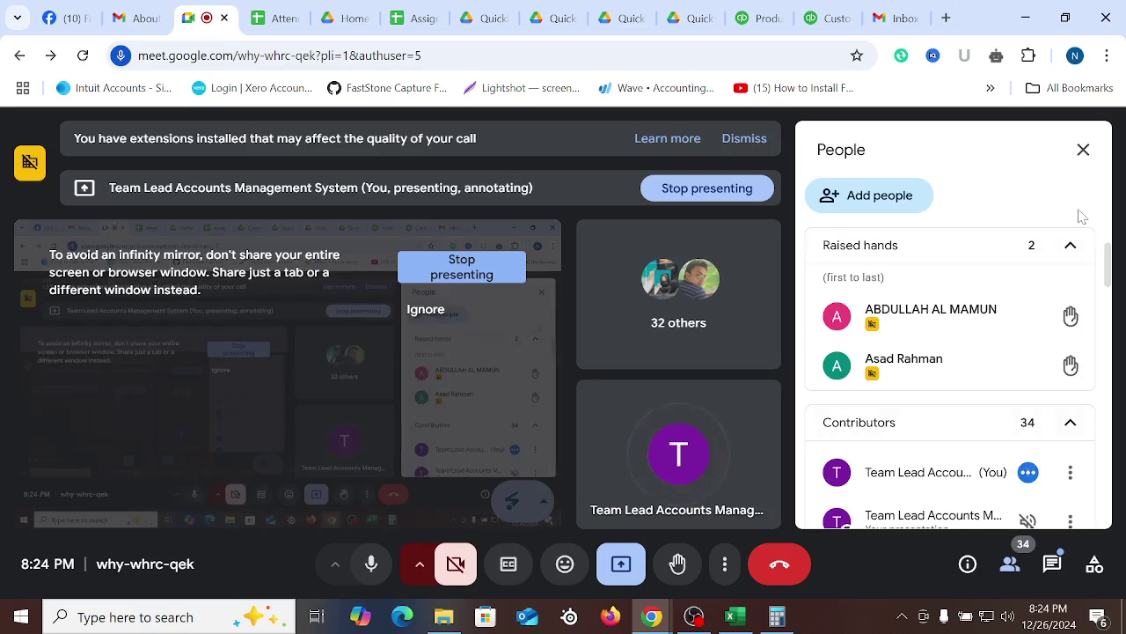
# Close the People panel in Google Meet so the attendee tiles fill the call view
pyautogui.click(1083, 150)
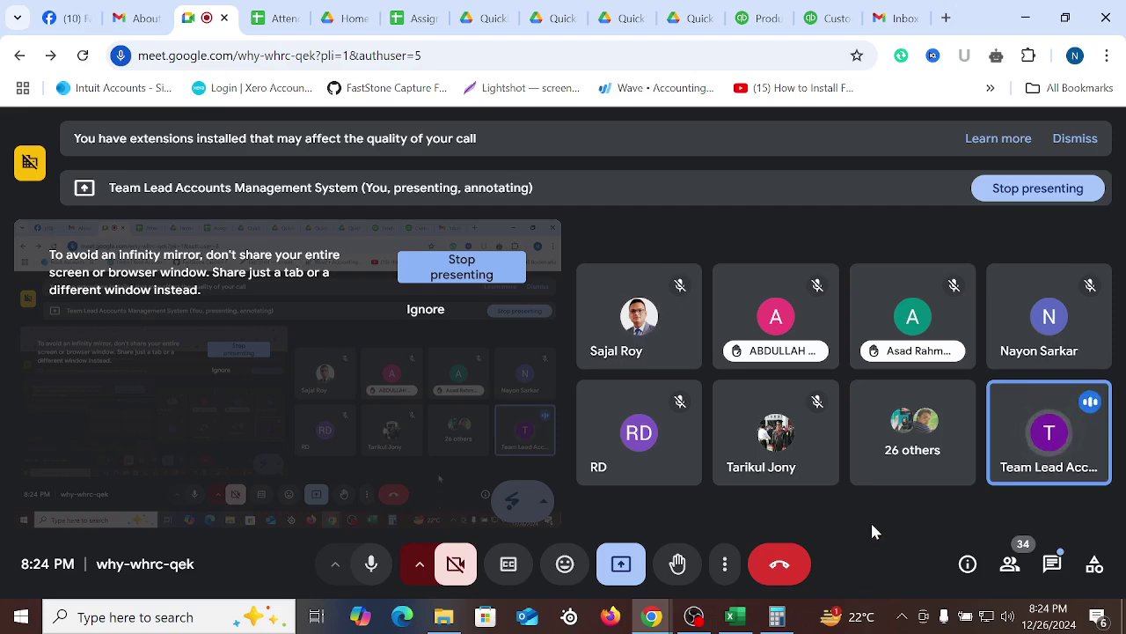
# Start a new sales receipt 1007 in QuickBooks, admitting the waiting participant to the Meet call
pyautogui.click(827, 18)
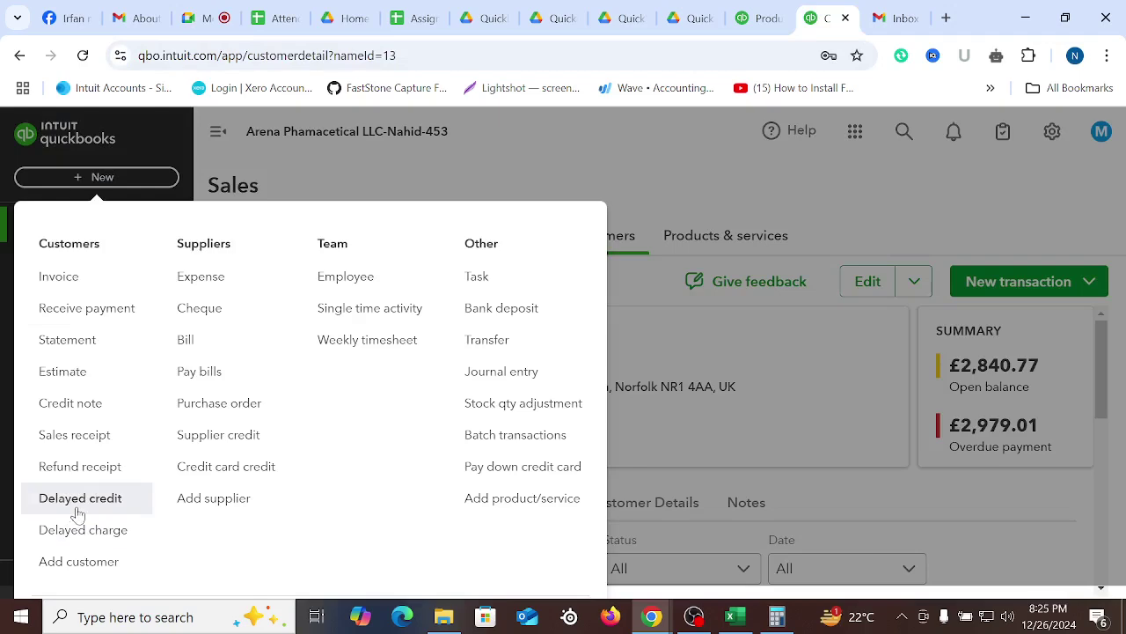
pyautogui.click(61, 440)
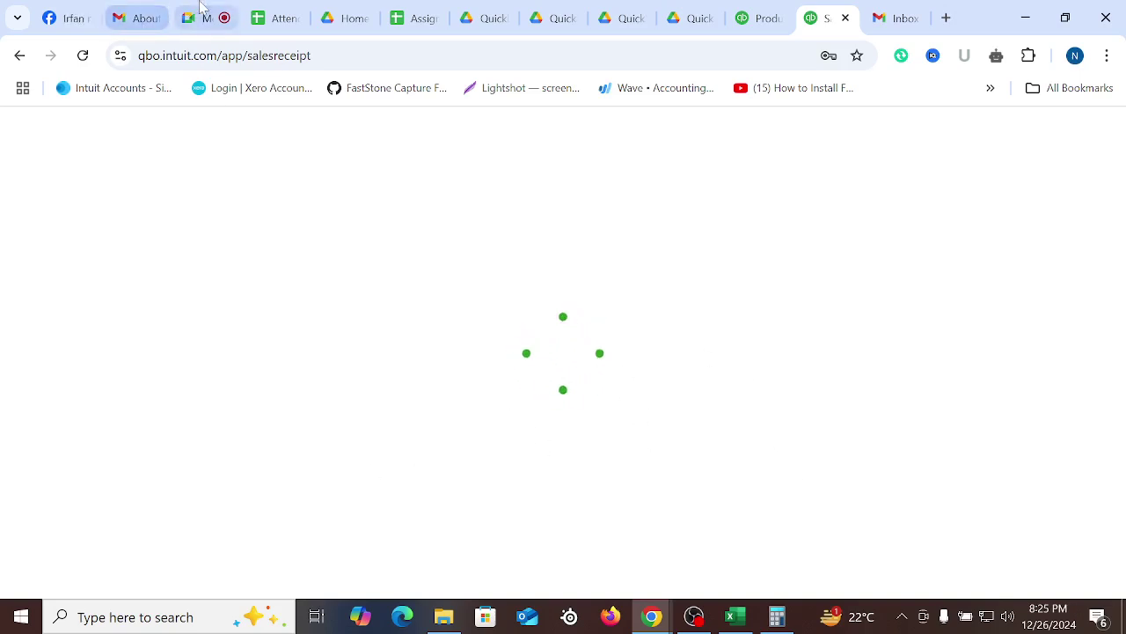
pyautogui.click(198, 18)
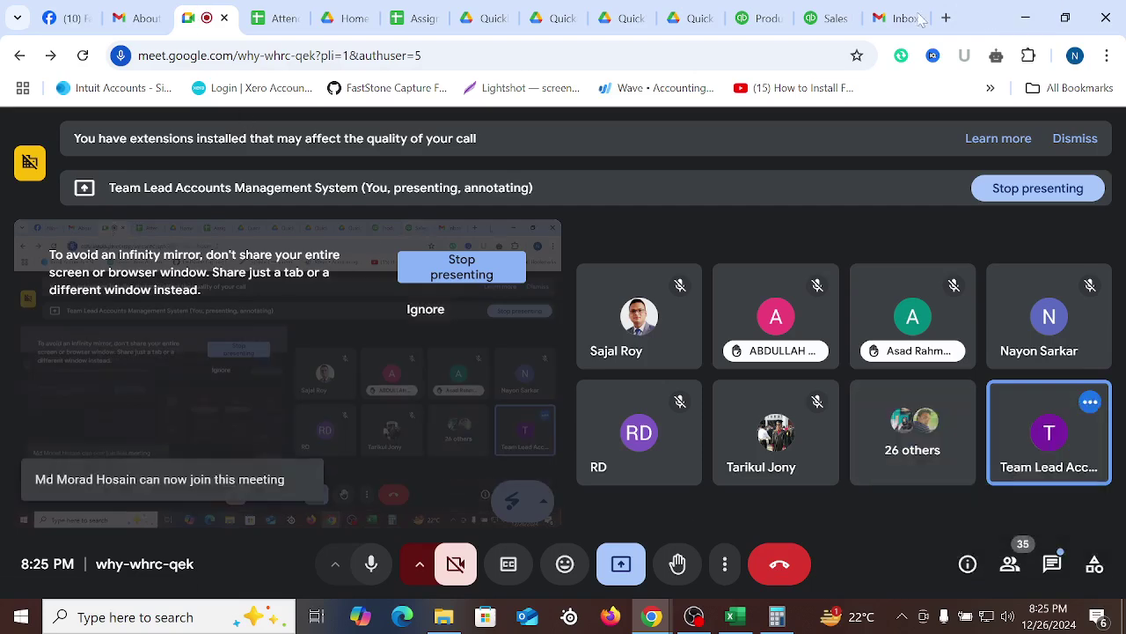
pyautogui.click(827, 18)
pyautogui.click(759, 13)
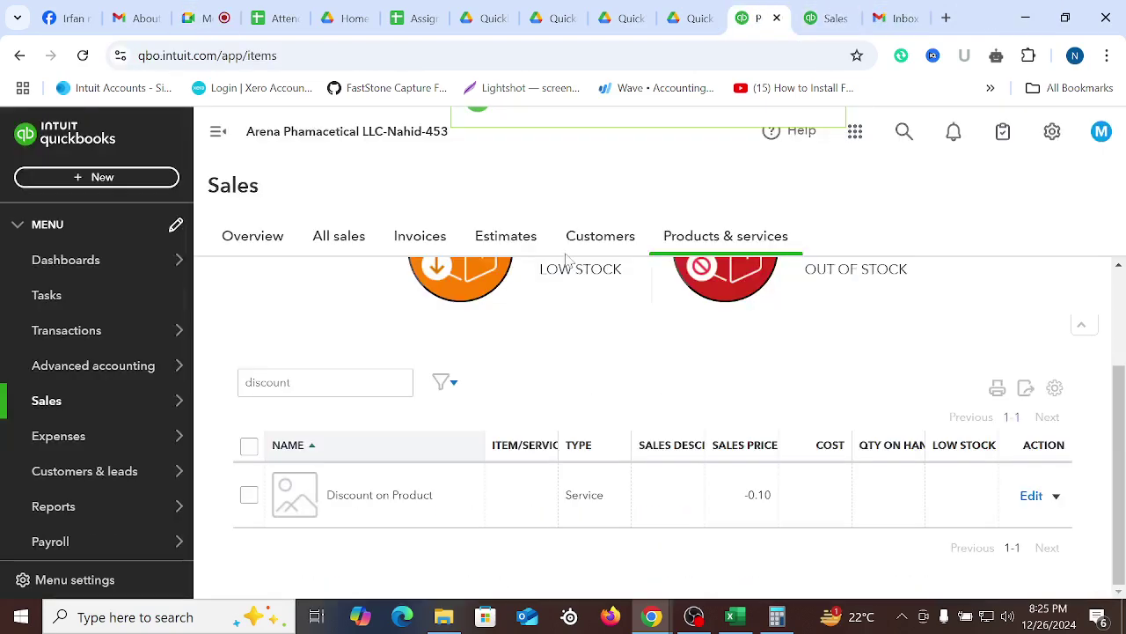
pyautogui.click(827, 18)
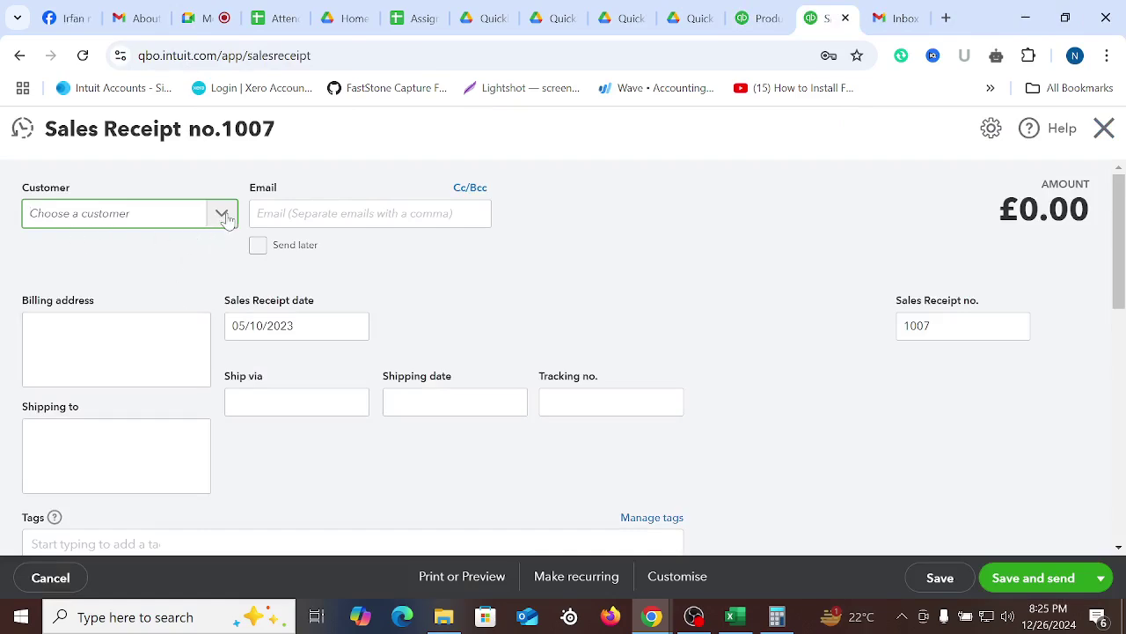
# Choose the receipt's customer and set the receipt date to 7 March 2024
pyautogui.click(142, 225)
pyautogui.scroll(-10, 211, 290)
pyautogui.scroll(9, 280, 356)
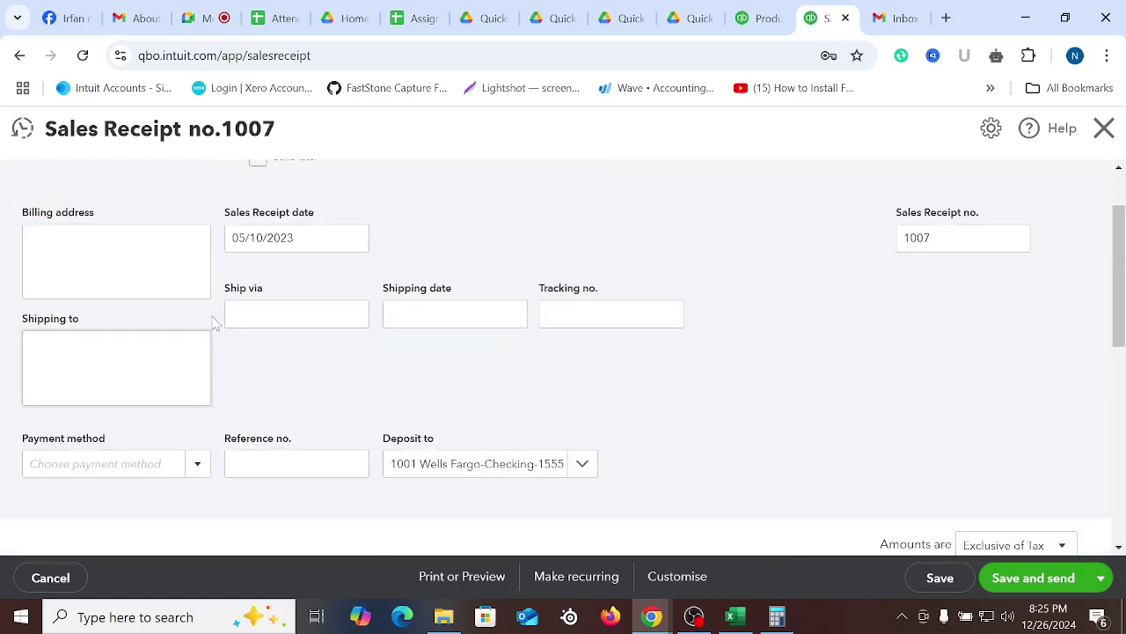
pyautogui.scroll(1, 215, 299)
pyautogui.click(187, 219)
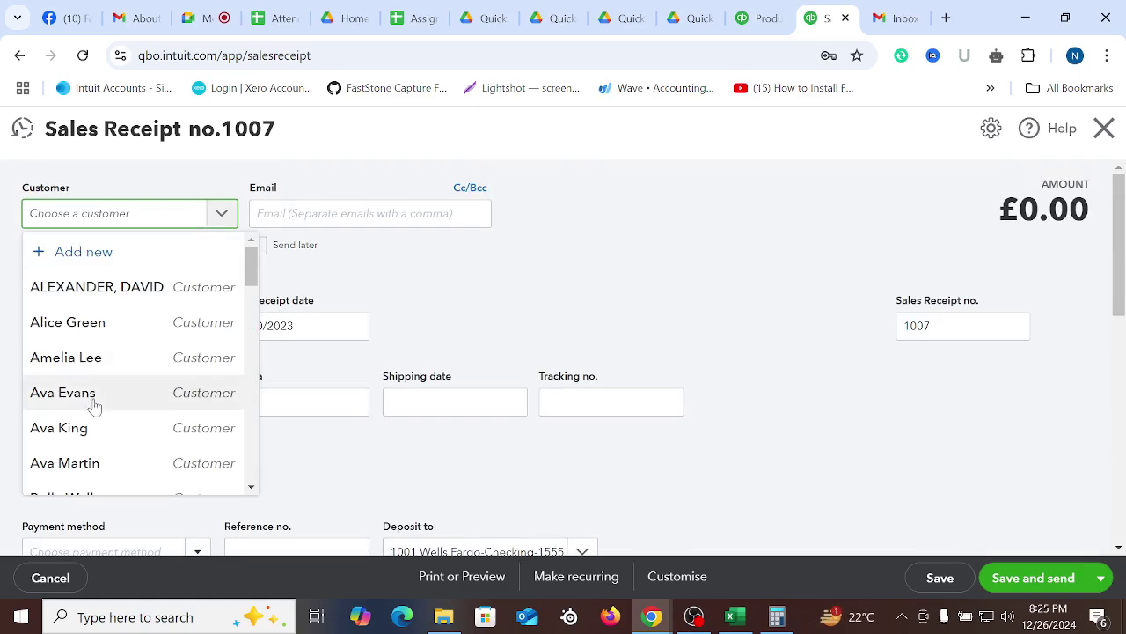
pyautogui.click(65, 437)
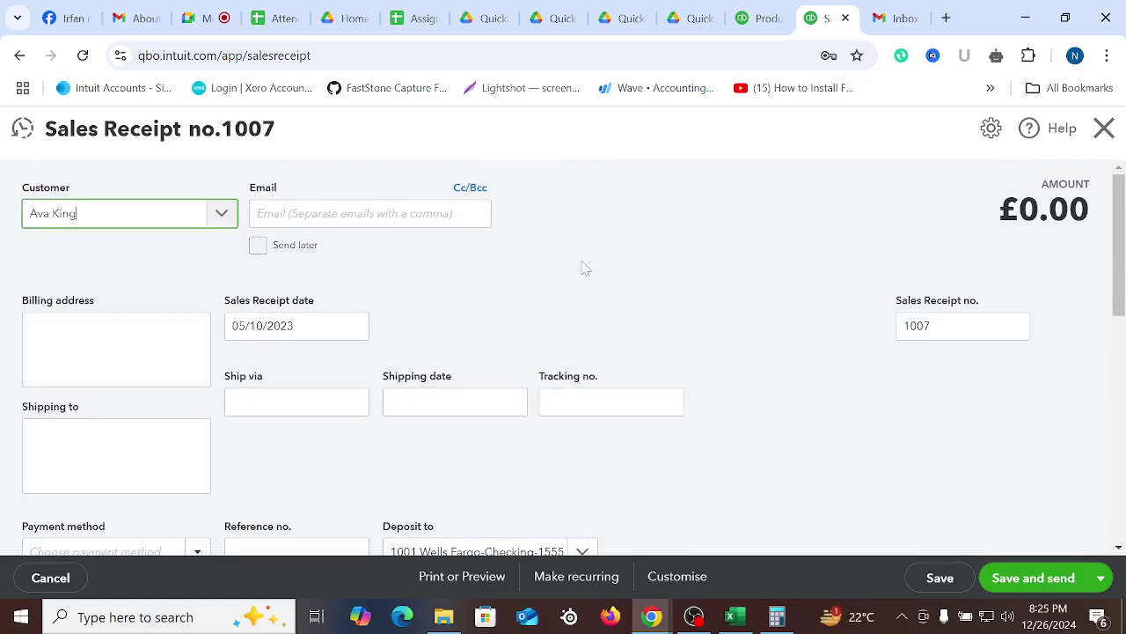
pyautogui.click(352, 325)
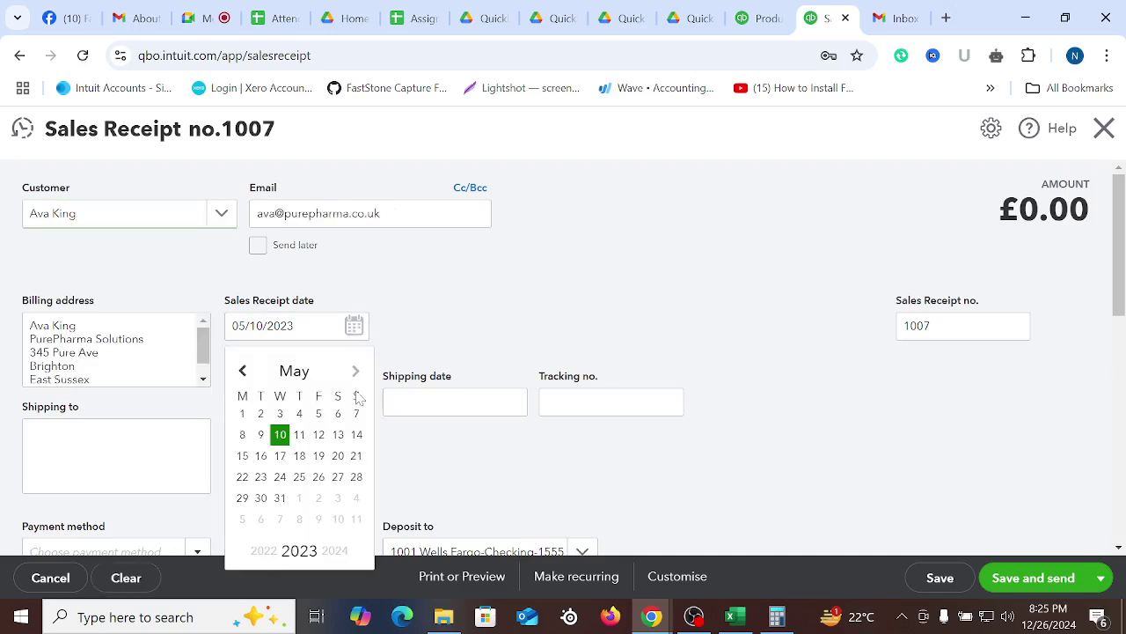
pyautogui.click(334, 551)
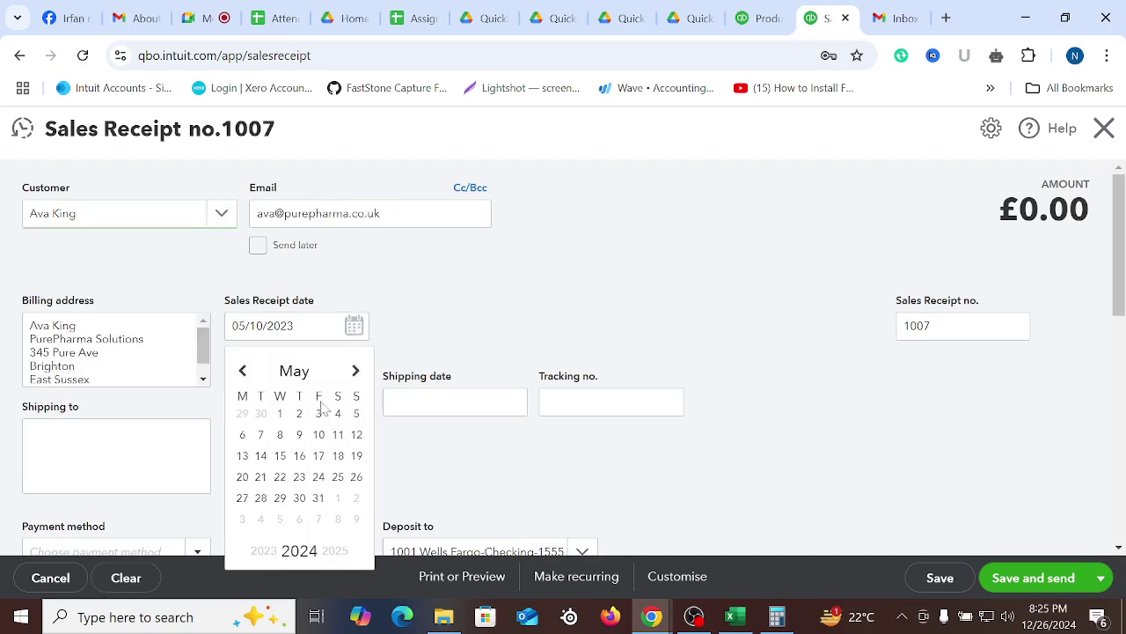
pyautogui.doubleClick(244, 372)
pyautogui.click(300, 434)
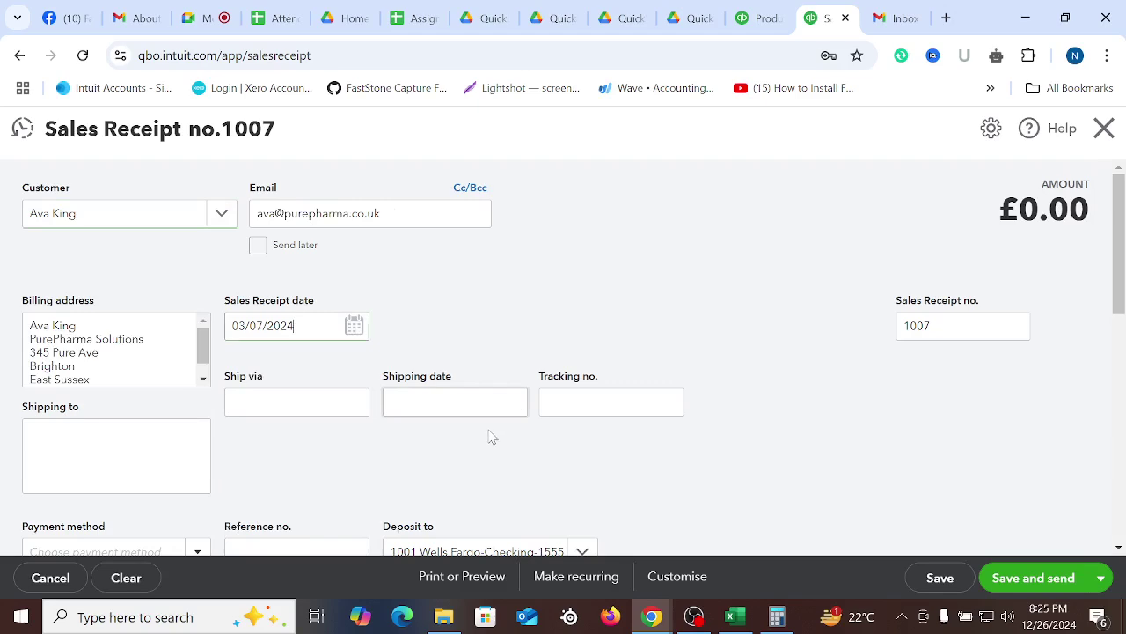
# Add Albuterol Inhaler and Autoclave Sterilizers as the first two line items
pyautogui.scroll(-1, 619, 296)
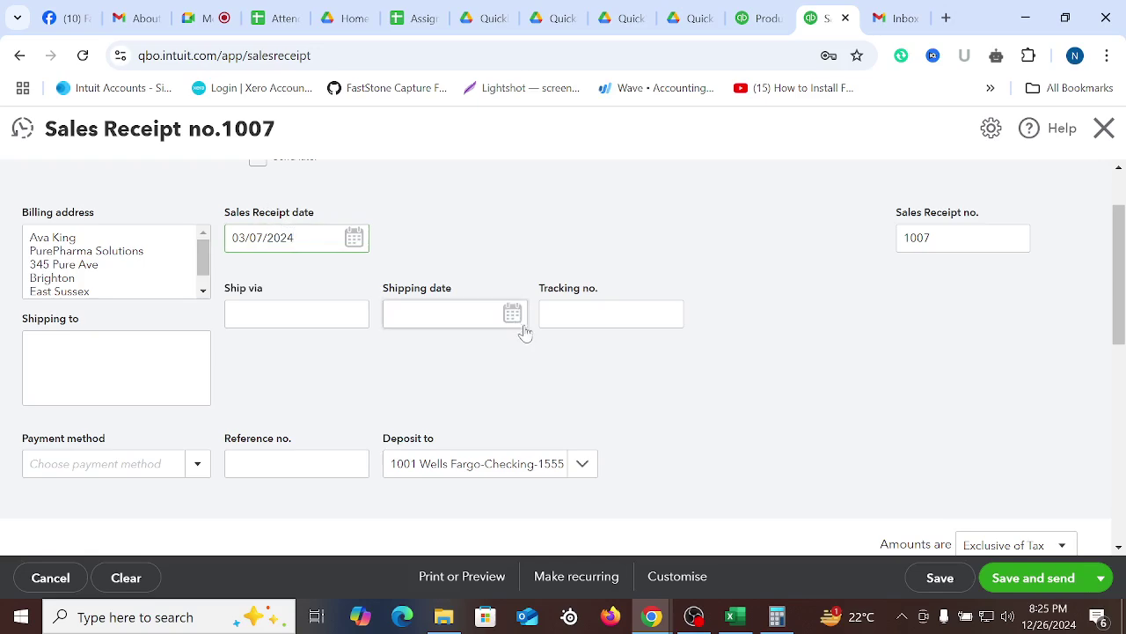
pyautogui.scroll(-3, 518, 327)
pyautogui.click(314, 364)
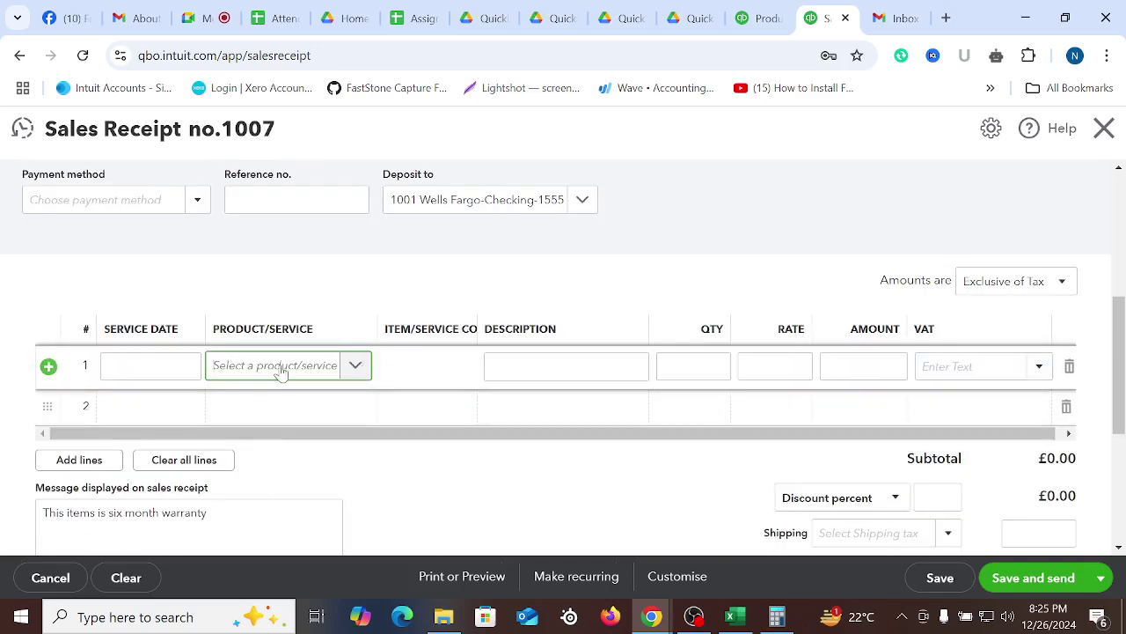
pyautogui.click(280, 368)
pyautogui.click(259, 520)
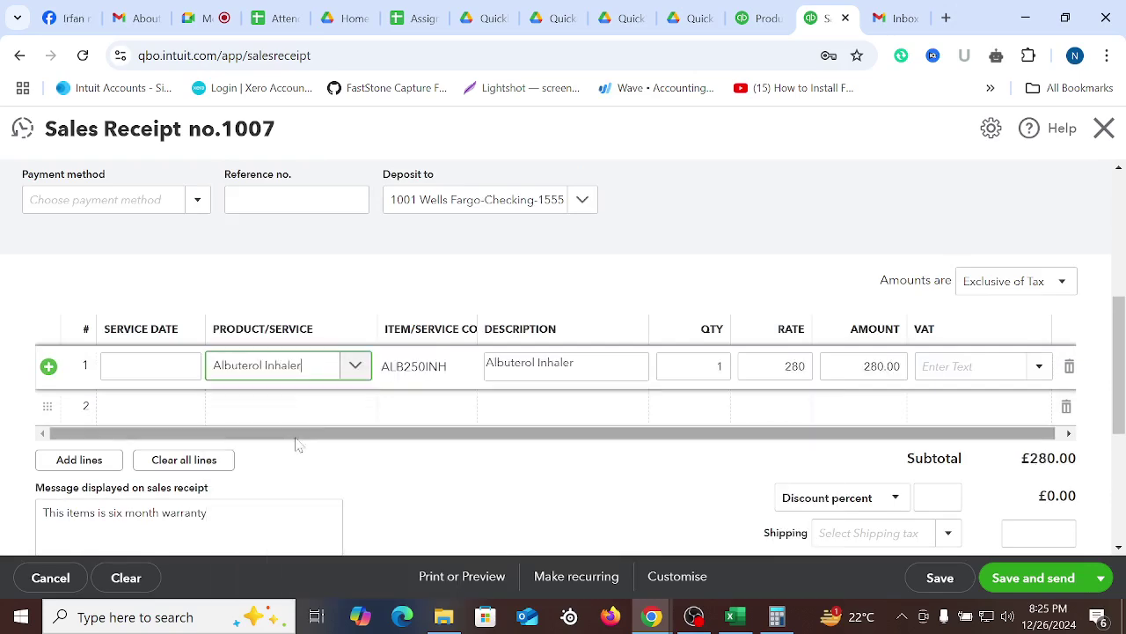
pyautogui.click(313, 413)
pyautogui.click(312, 410)
pyautogui.scroll(-3, 337, 327)
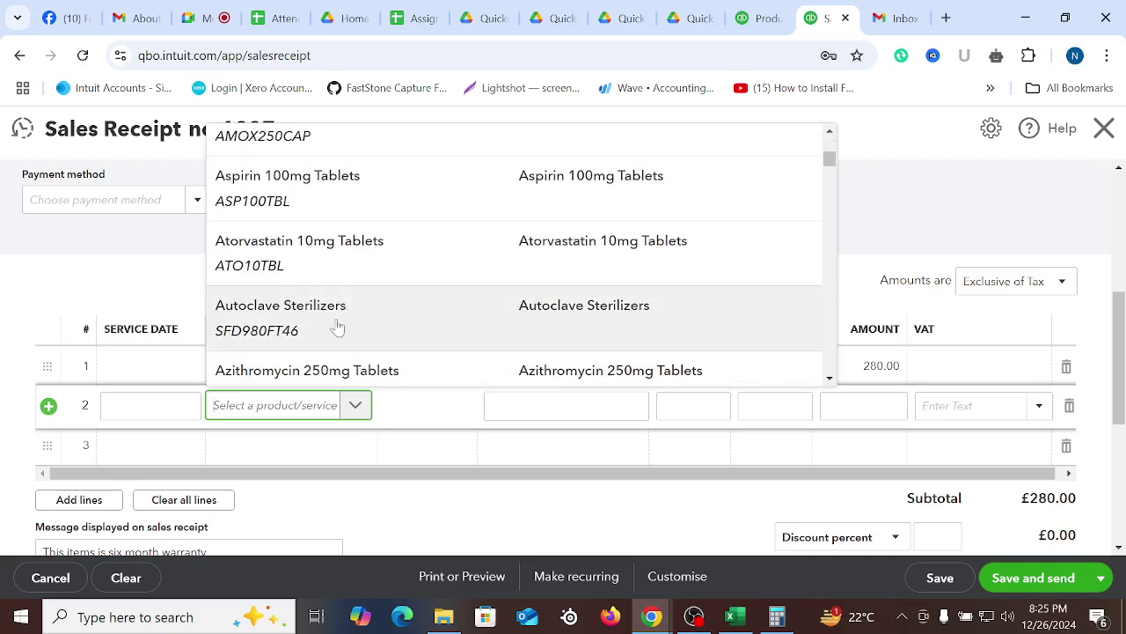
pyautogui.click(337, 327)
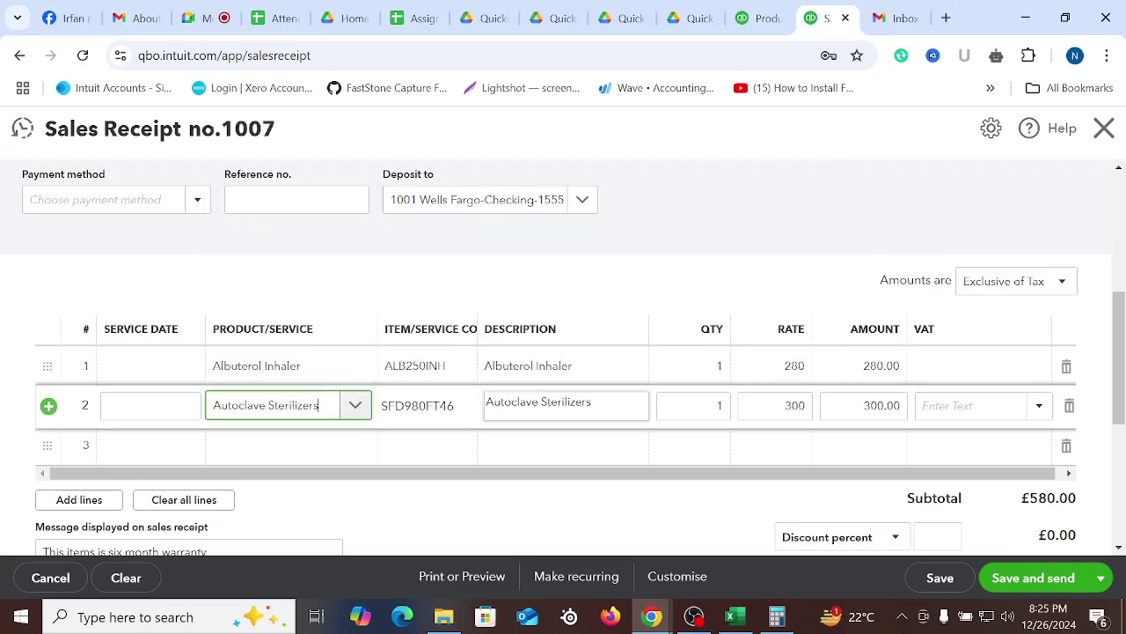
# Edit the first line's quantity, then bring up the Products & services list filtered by 'discount'
pyautogui.click(703, 384)
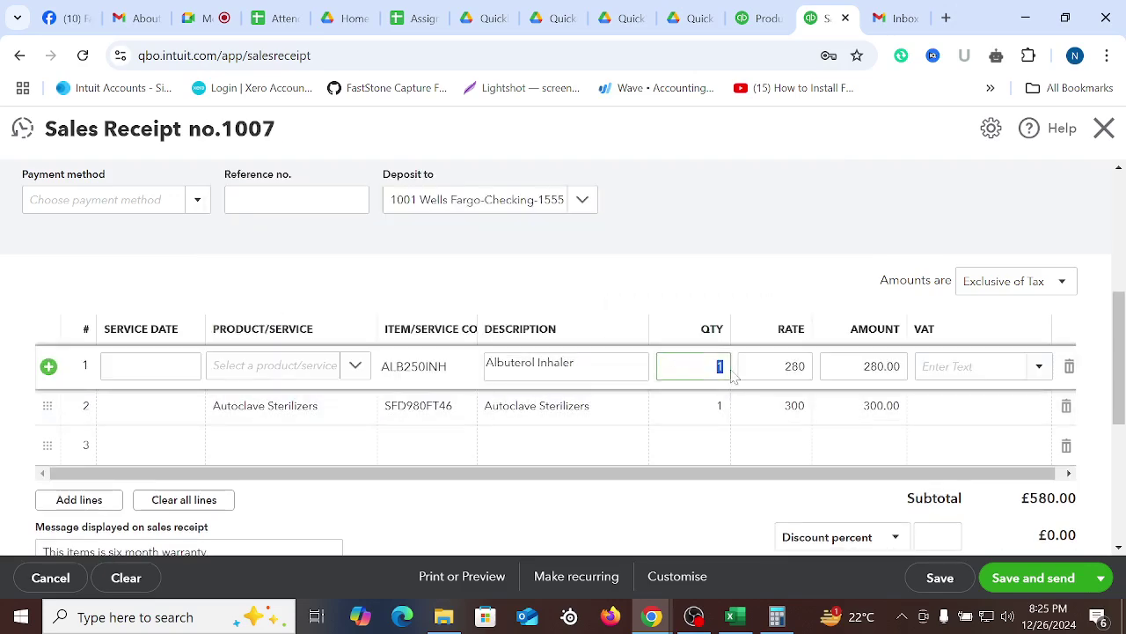
pyautogui.click(704, 533)
pyautogui.moveTo(717, 374)
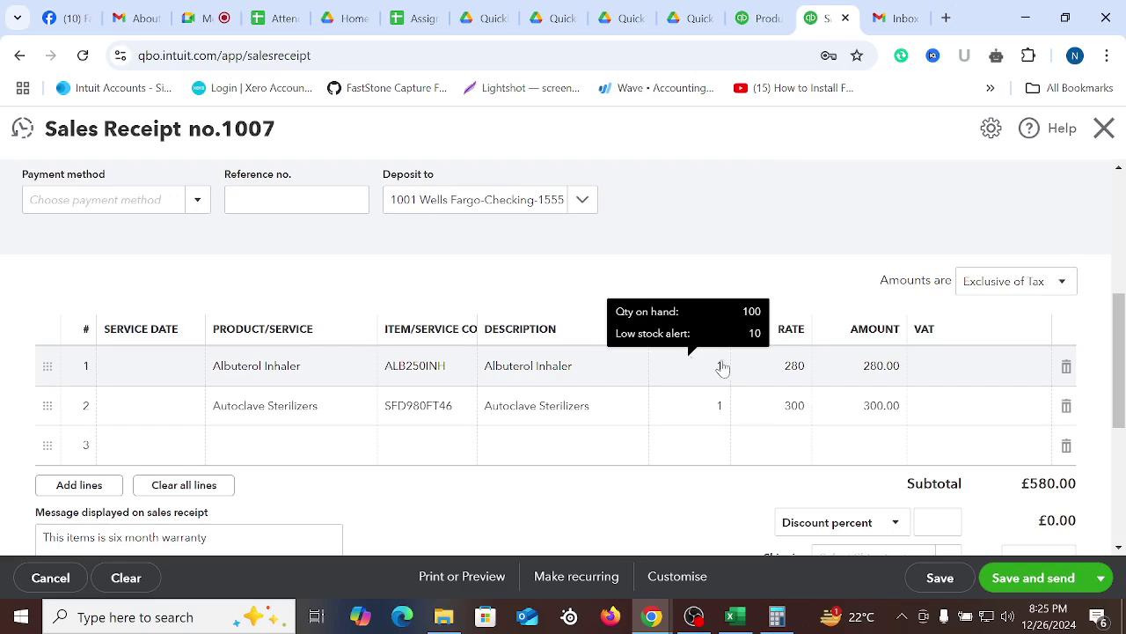
pyautogui.click(762, 16)
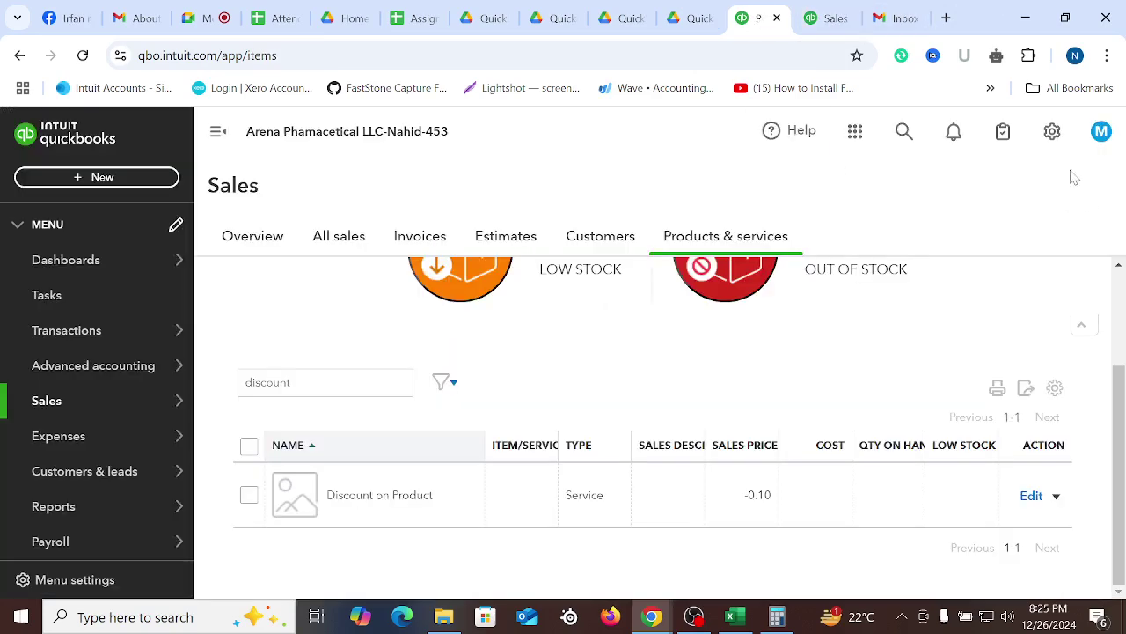
# Open Account and settings and review the Sales settings page
pyautogui.click(1052, 132)
pyautogui.click(464, 232)
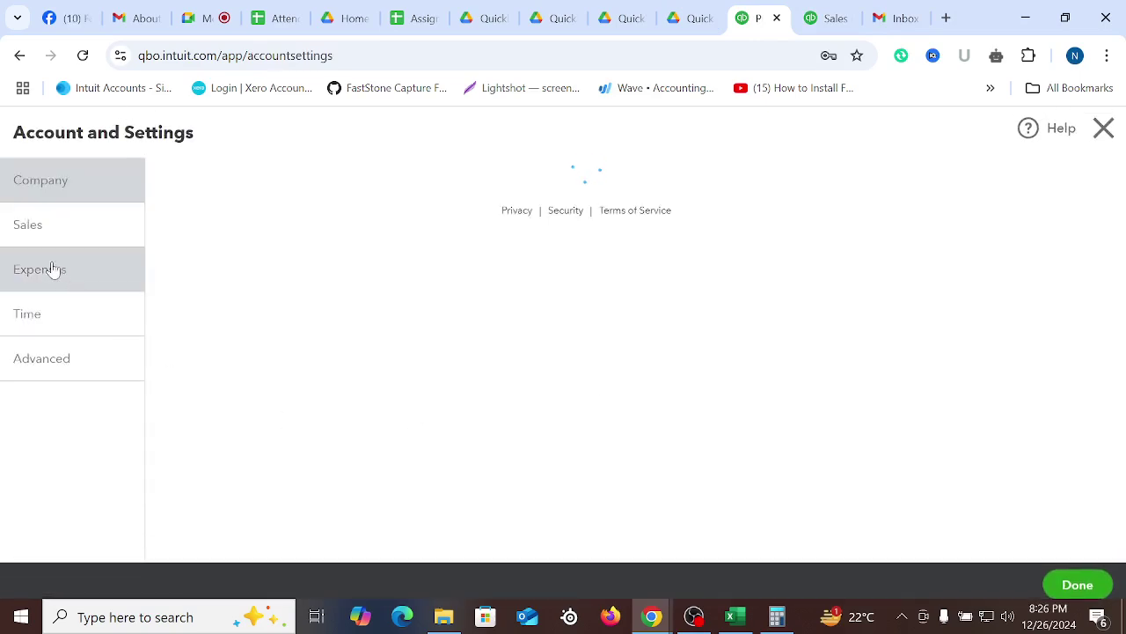
pyautogui.click(43, 231)
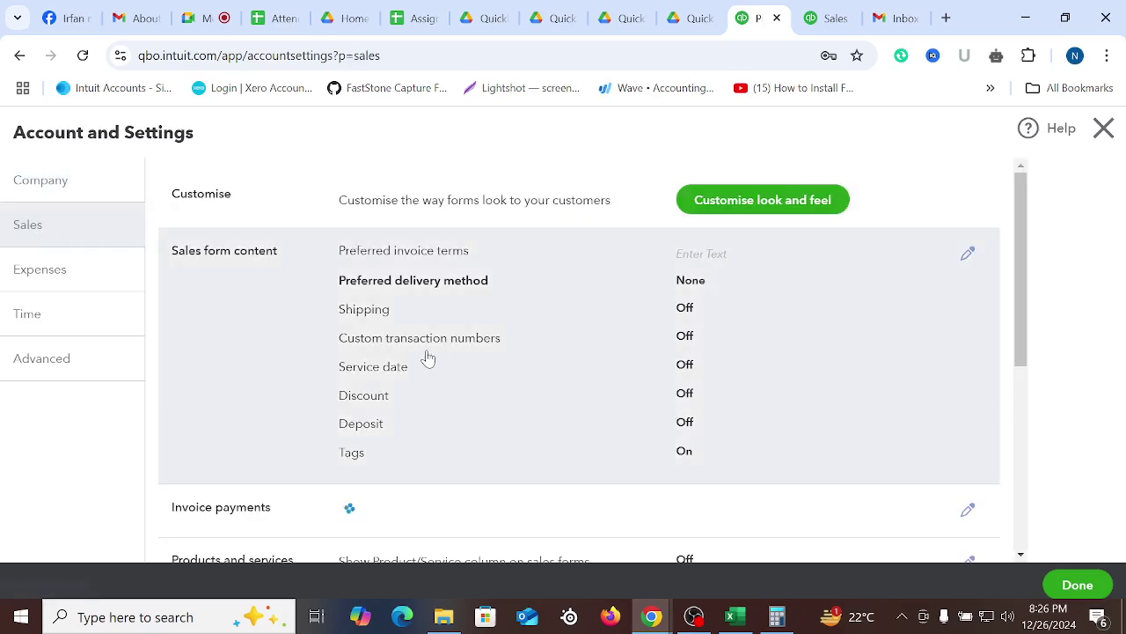
pyautogui.scroll(-3, 554, 392)
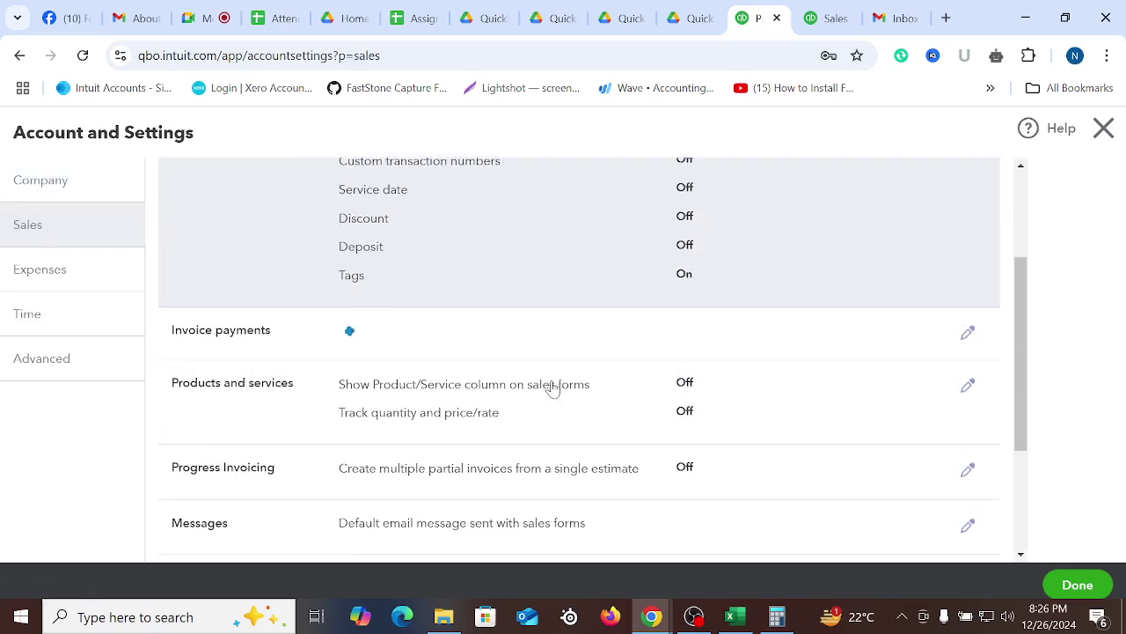
pyautogui.scroll(3, 536, 419)
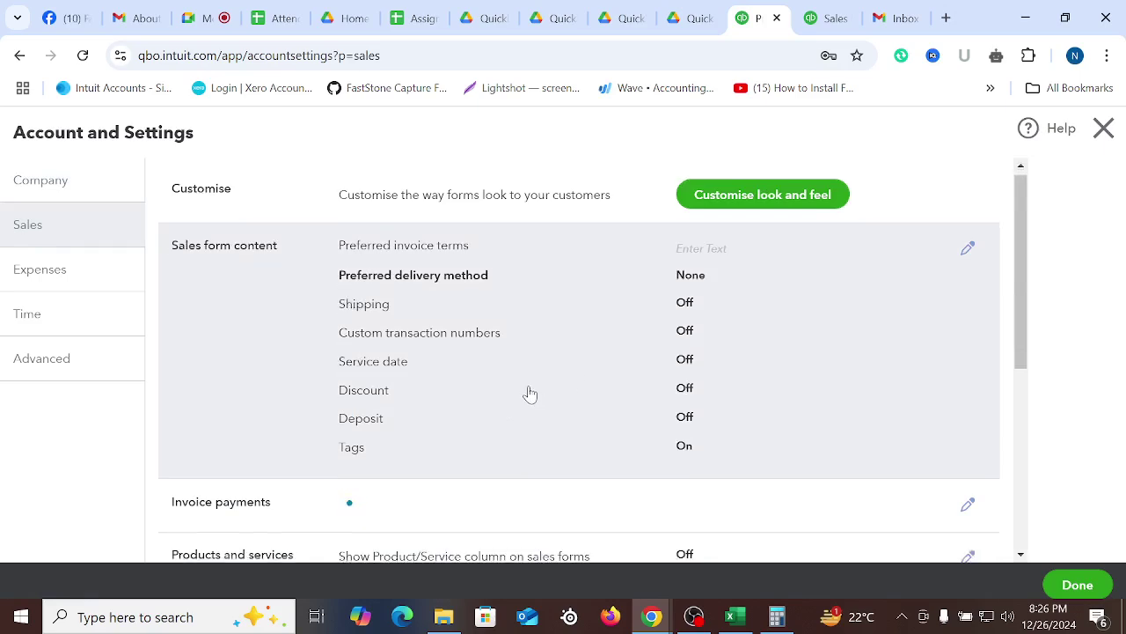
pyautogui.scroll(-3, 530, 395)
pyautogui.scroll(3, 572, 260)
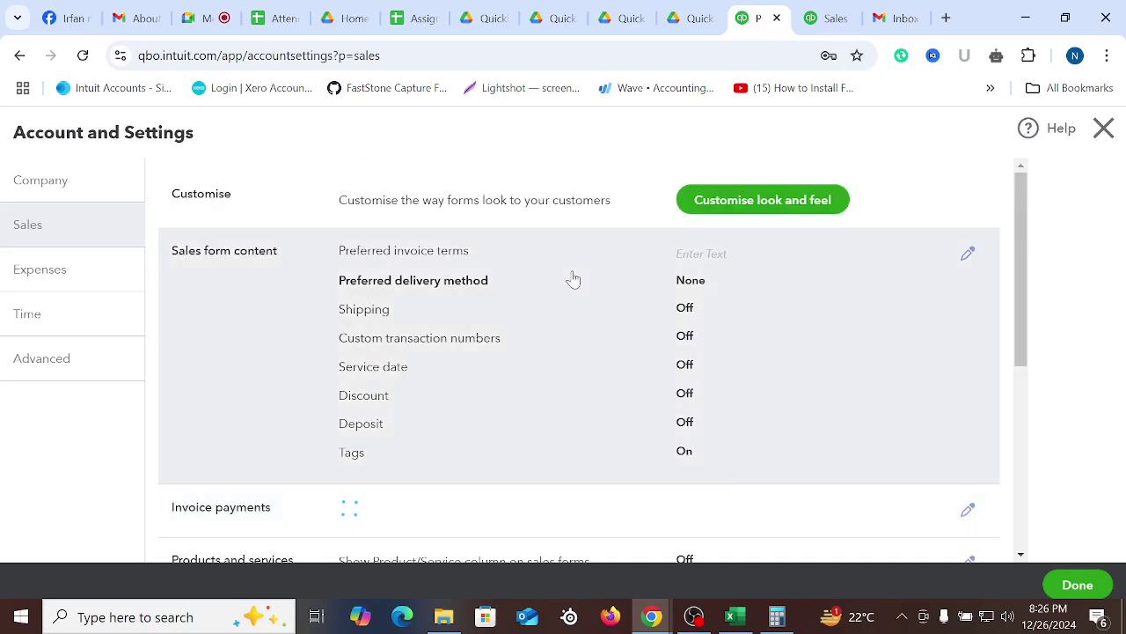
pyautogui.scroll(-2, 515, 346)
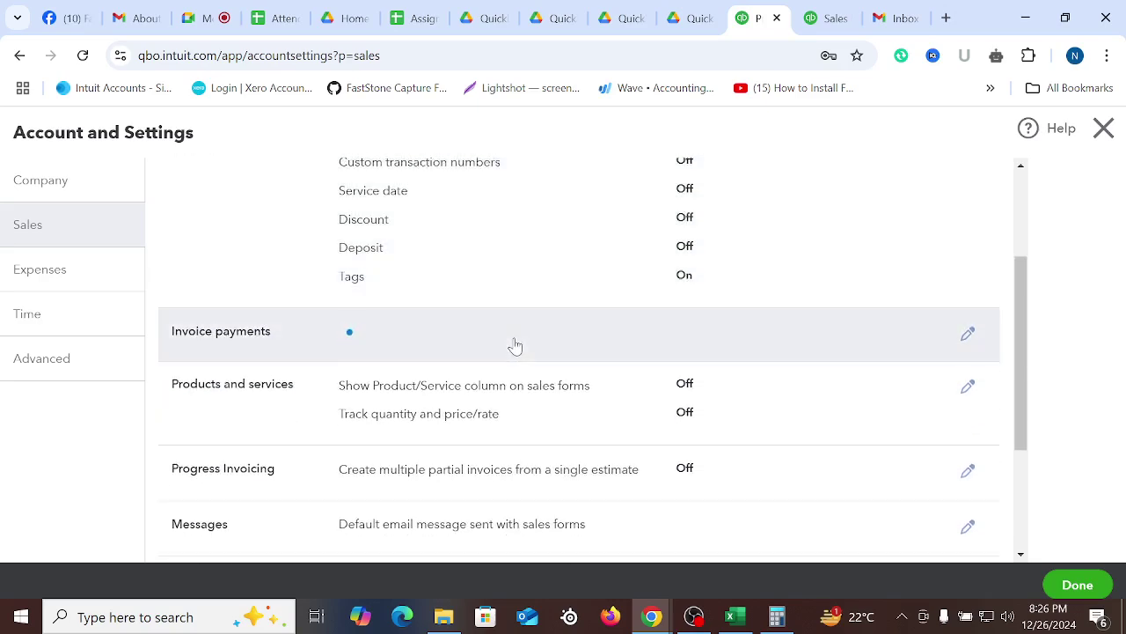
# Open the Products and services section for editing, then return to sales receipt 1007
pyautogui.click(476, 419)
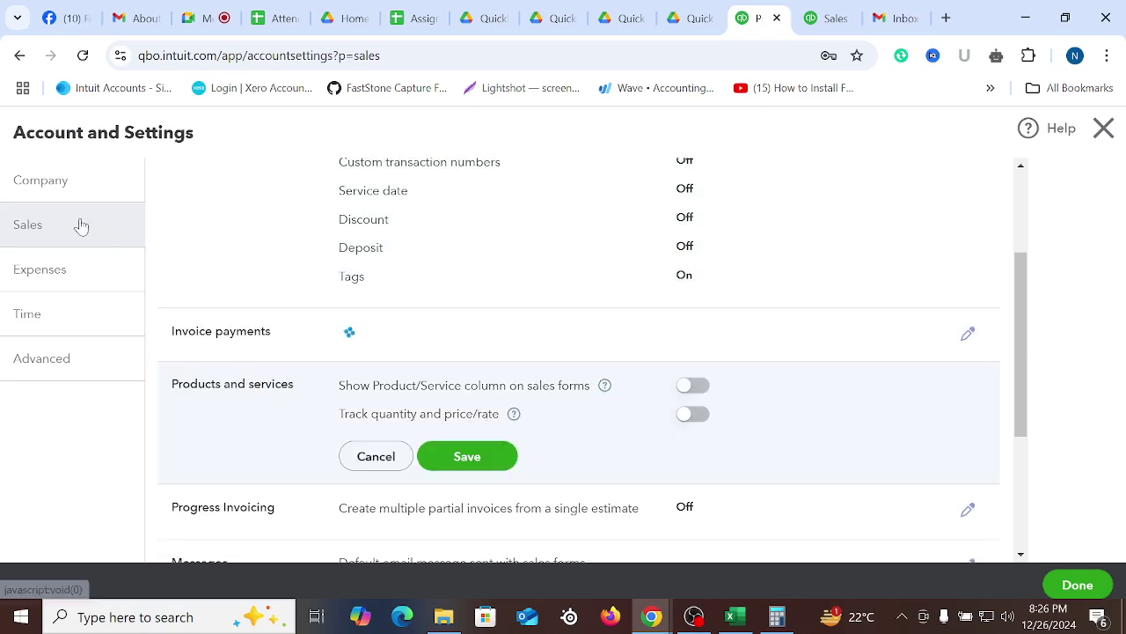
pyautogui.scroll(2, 766, 460)
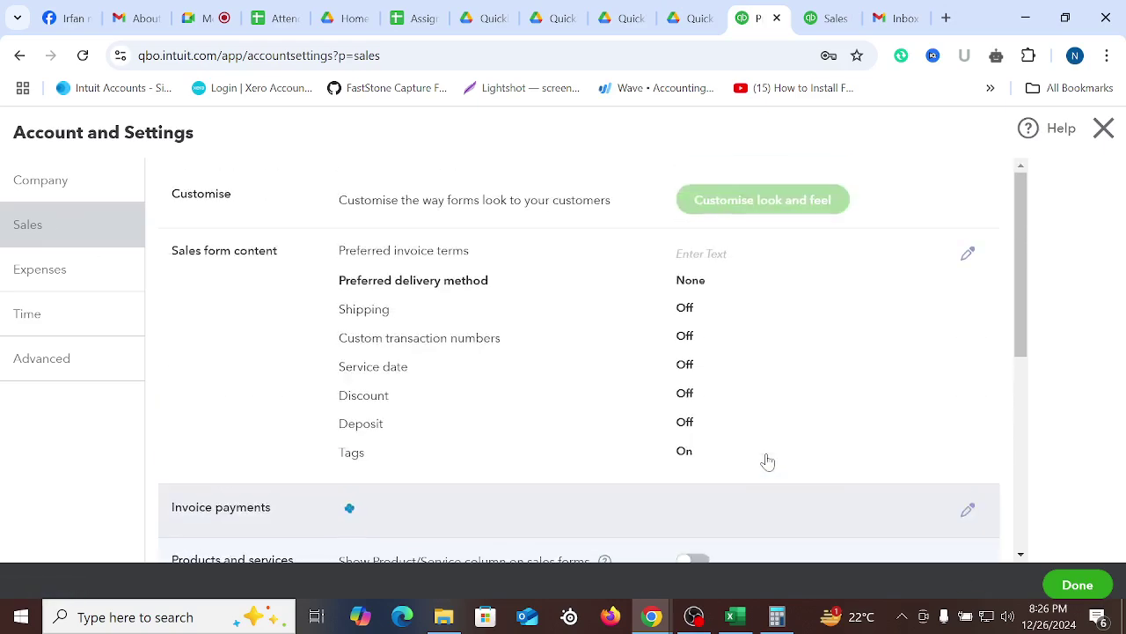
pyautogui.scroll(-5, 767, 460)
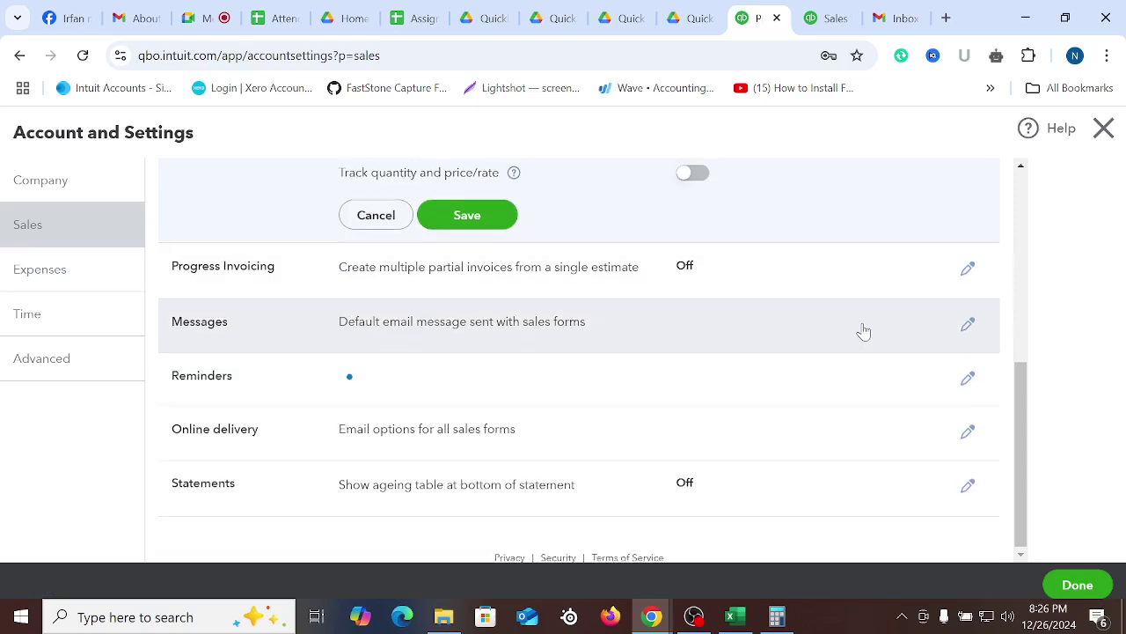
pyautogui.scroll(4, 518, 448)
pyautogui.scroll(-4, 580, 351)
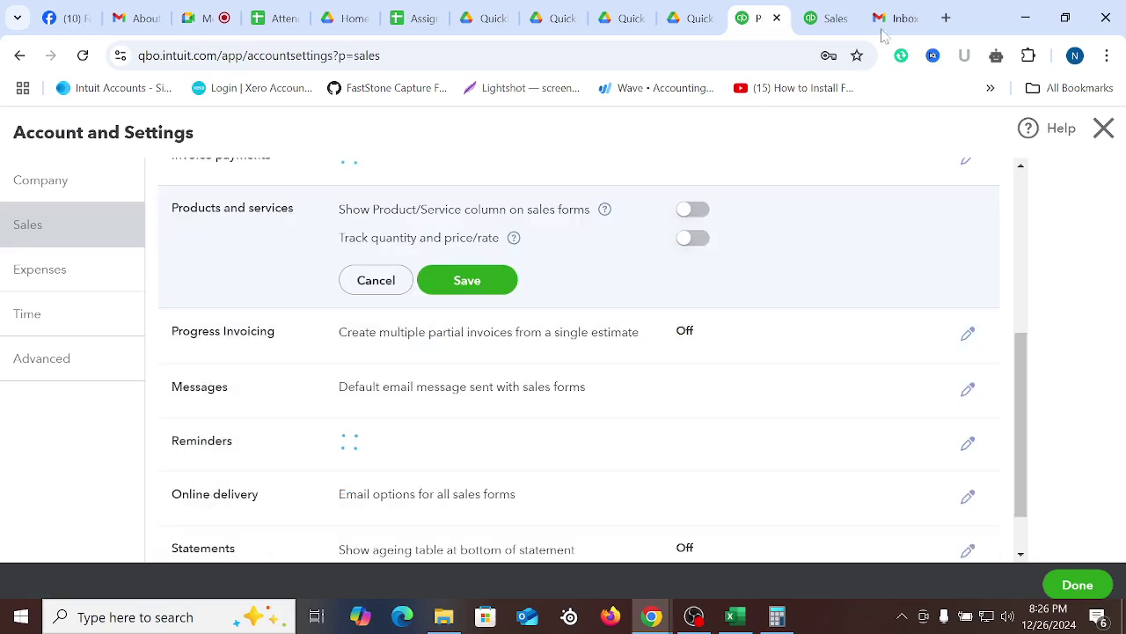
pyautogui.click(840, 10)
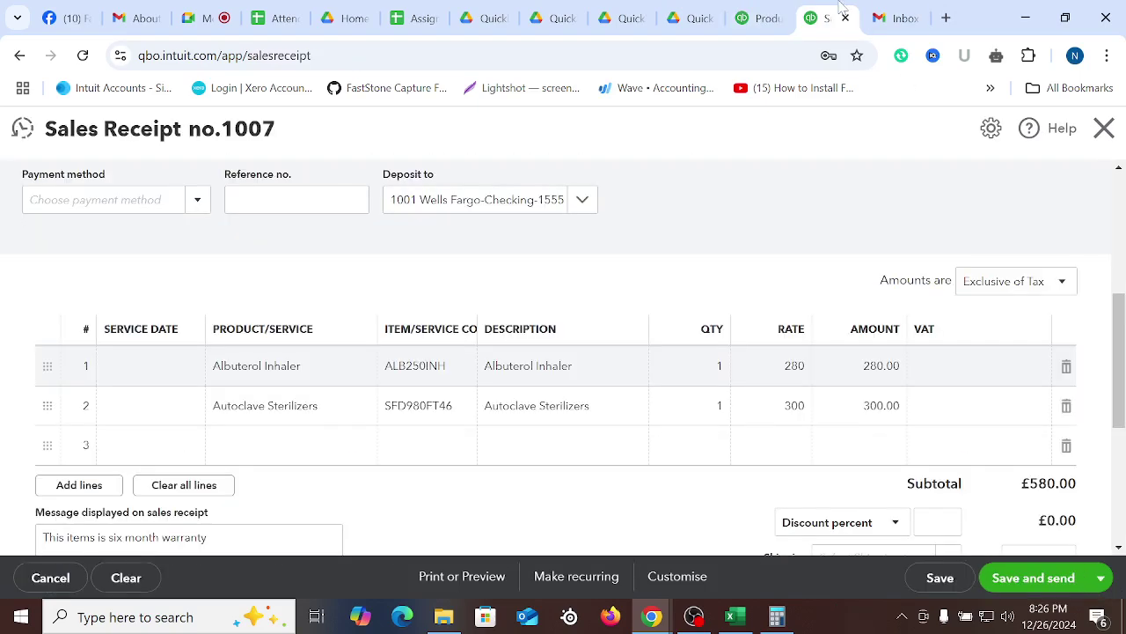
# Set the Albuterol Inhaler quantity to 10 and Autoclave Sterilizers to 13
pyautogui.click(1065, 449)
pyautogui.scroll(2, 581, 414)
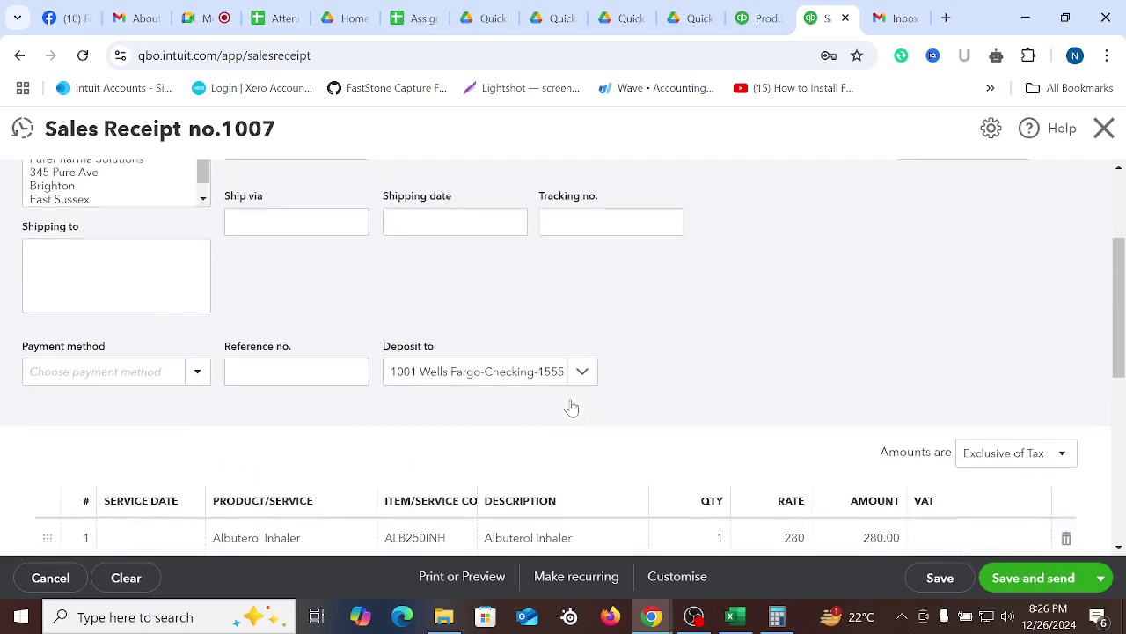
pyautogui.scroll(2, 247, 251)
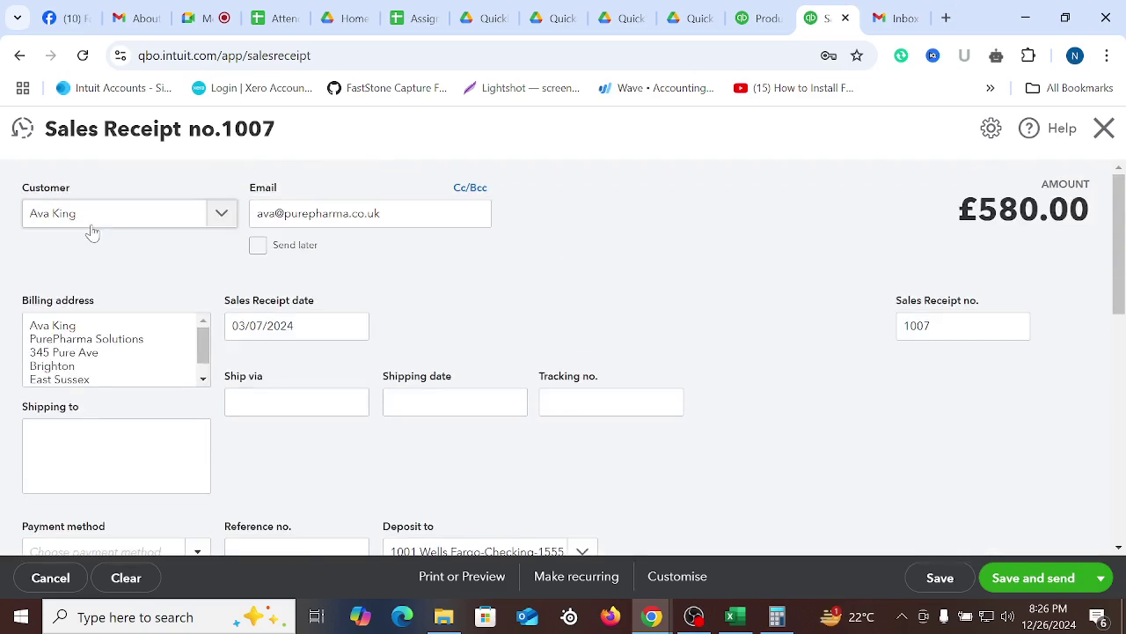
pyautogui.scroll(-4, 104, 231)
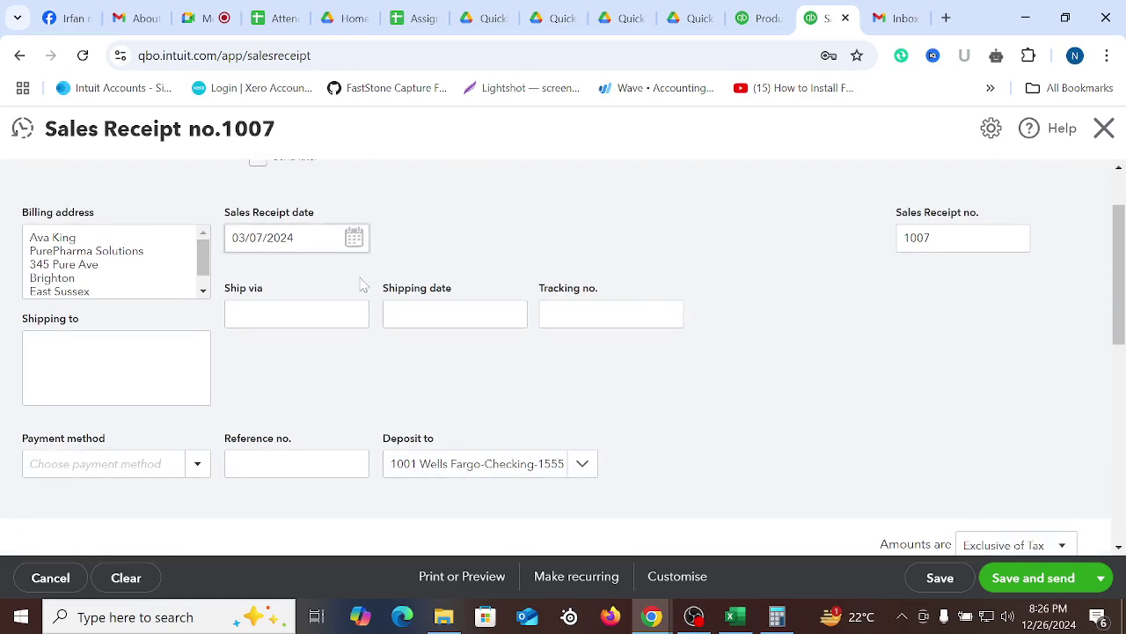
pyautogui.click(693, 377)
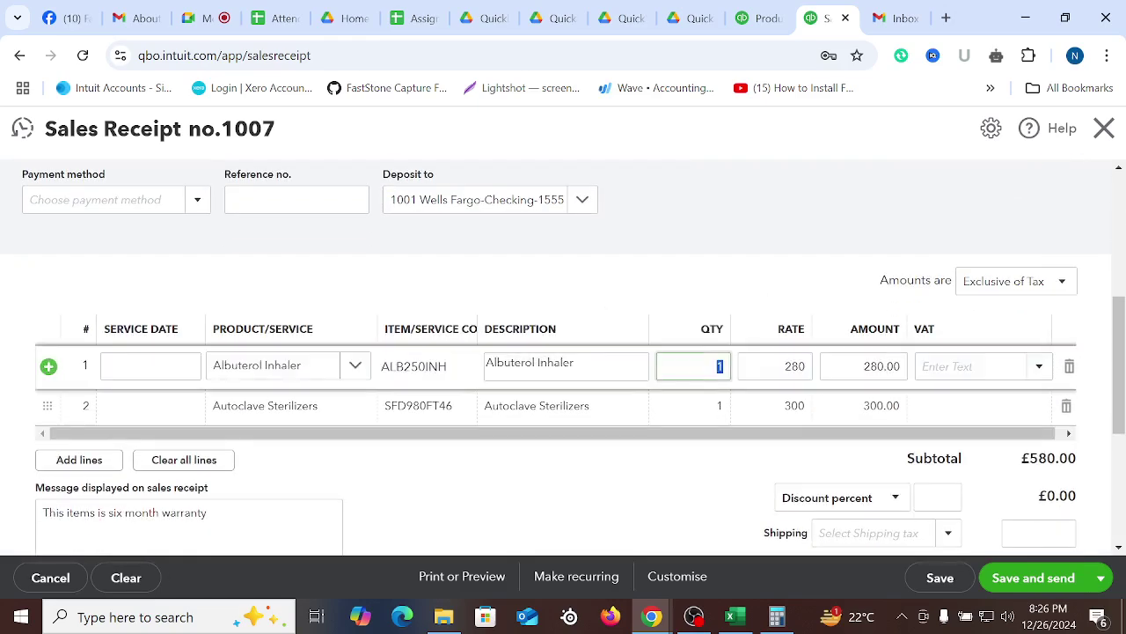
pyautogui.write('0')
pyautogui.click(718, 403)
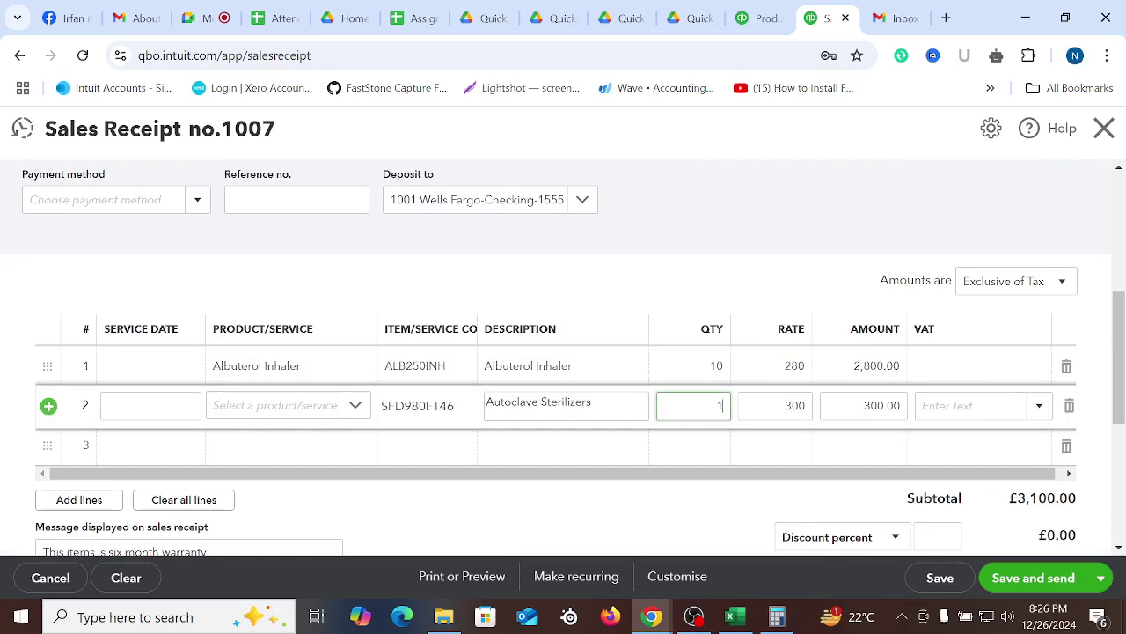
pyautogui.write('3')
# Apply 20.0% S VAT to the first line and 5.0% R to the second, deleting empty row 3
pyautogui.click(968, 367)
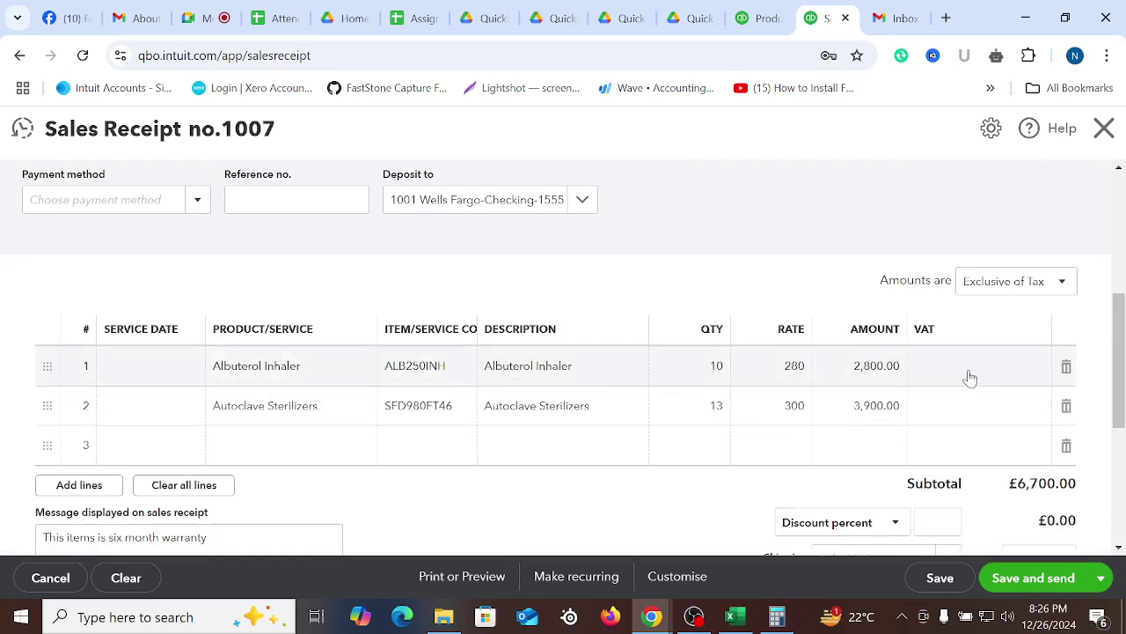
pyautogui.write('20')
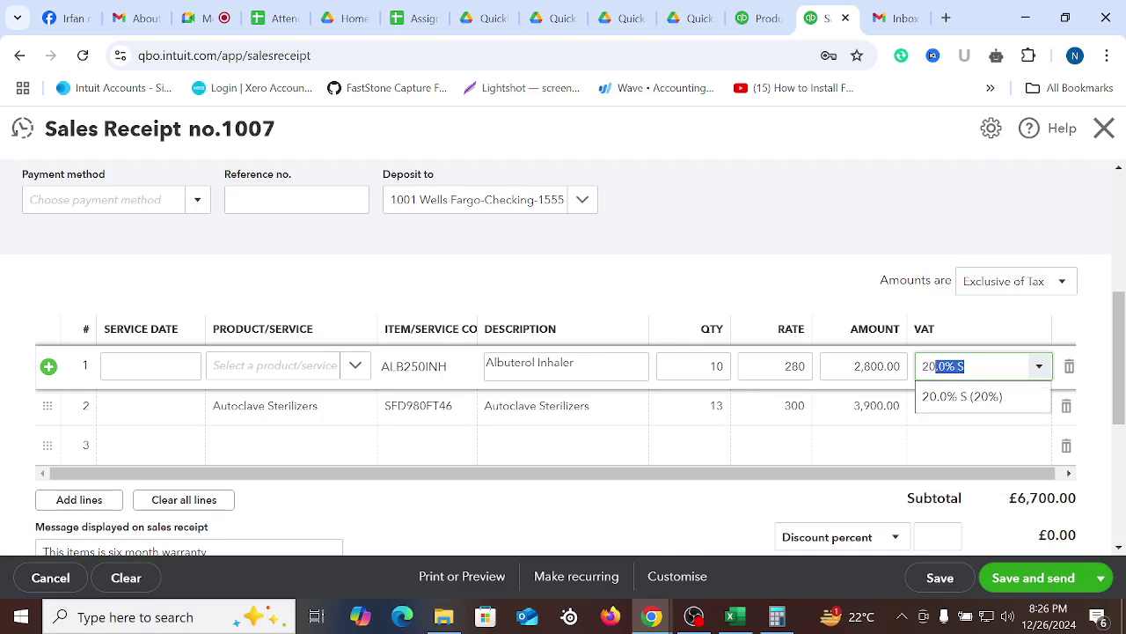
pyautogui.press('Return')
pyautogui.click(974, 414)
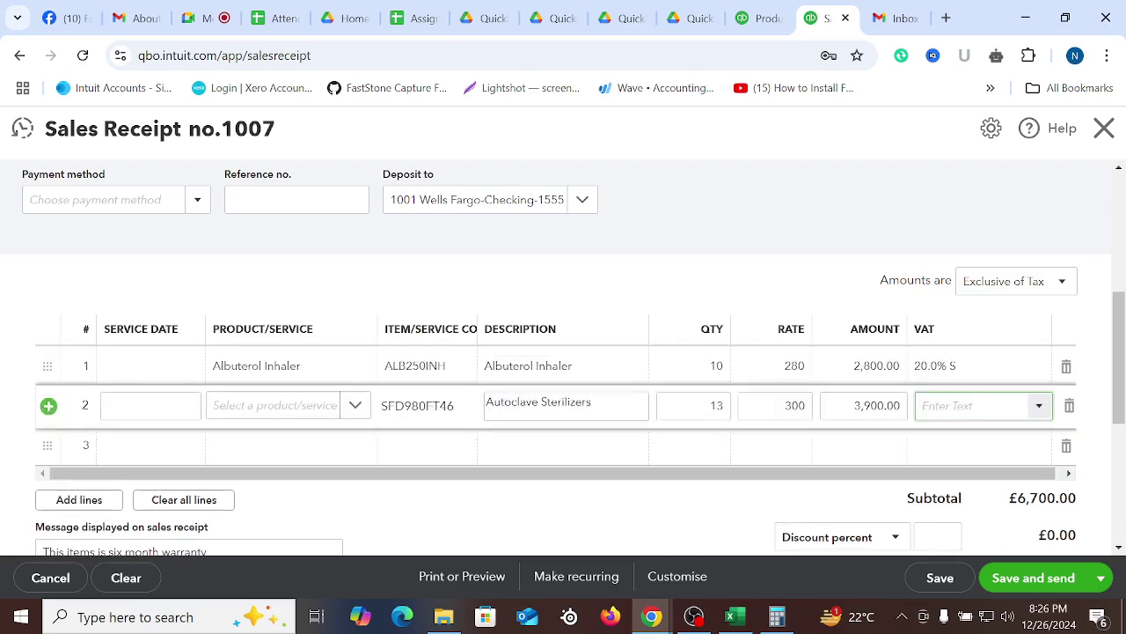
pyautogui.write('5')
pyautogui.click(980, 445)
pyautogui.click(626, 515)
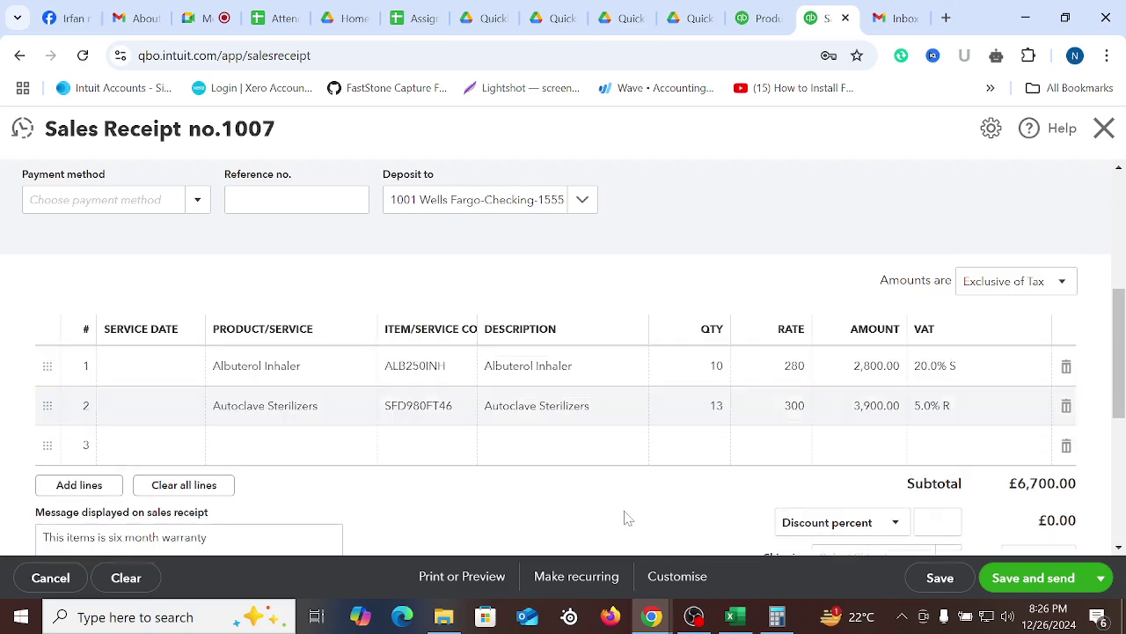
pyautogui.click(1065, 445)
# Review the £7,455.00 receipt and check the Save and send dropdown options
pyautogui.scroll(4, 665, 476)
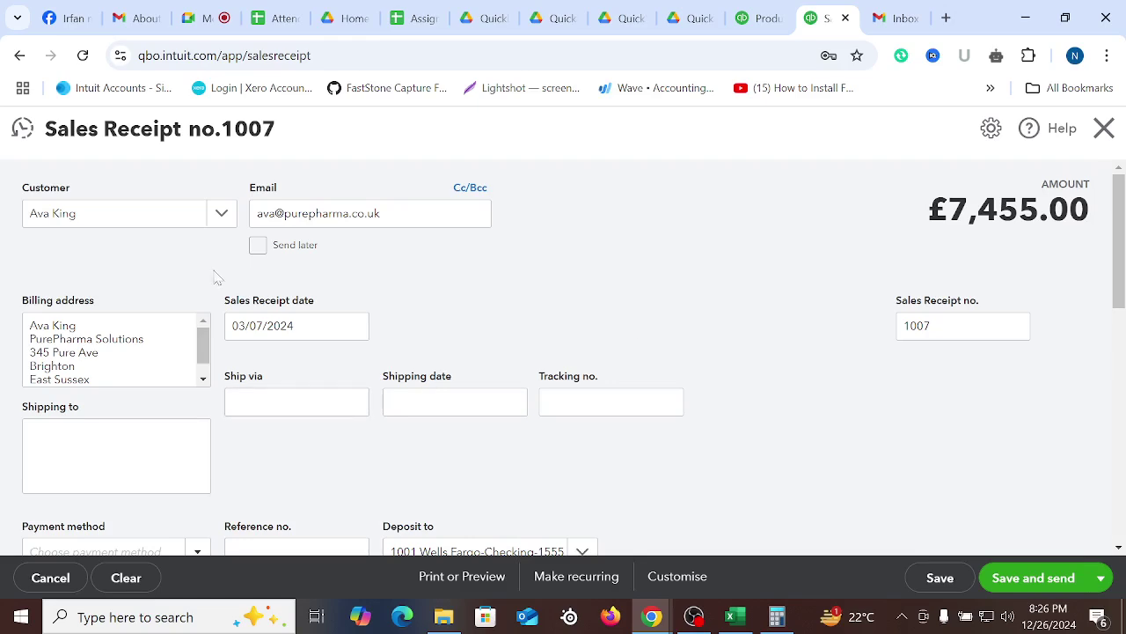
pyautogui.scroll(-4, 434, 291)
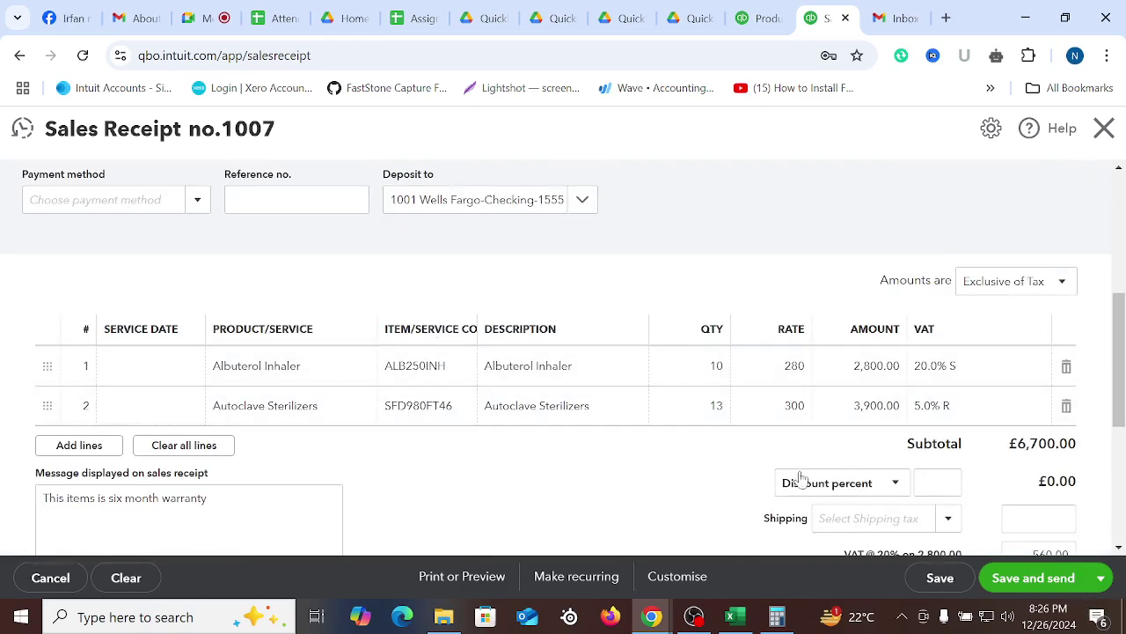
pyautogui.scroll(-3, 774, 475)
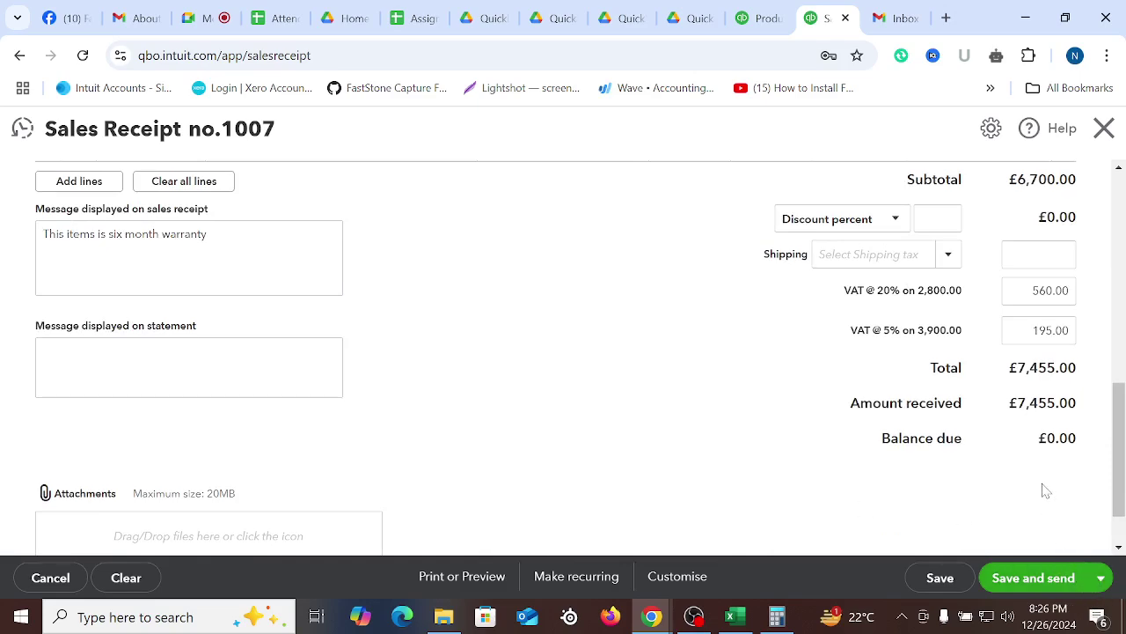
pyautogui.click(1101, 577)
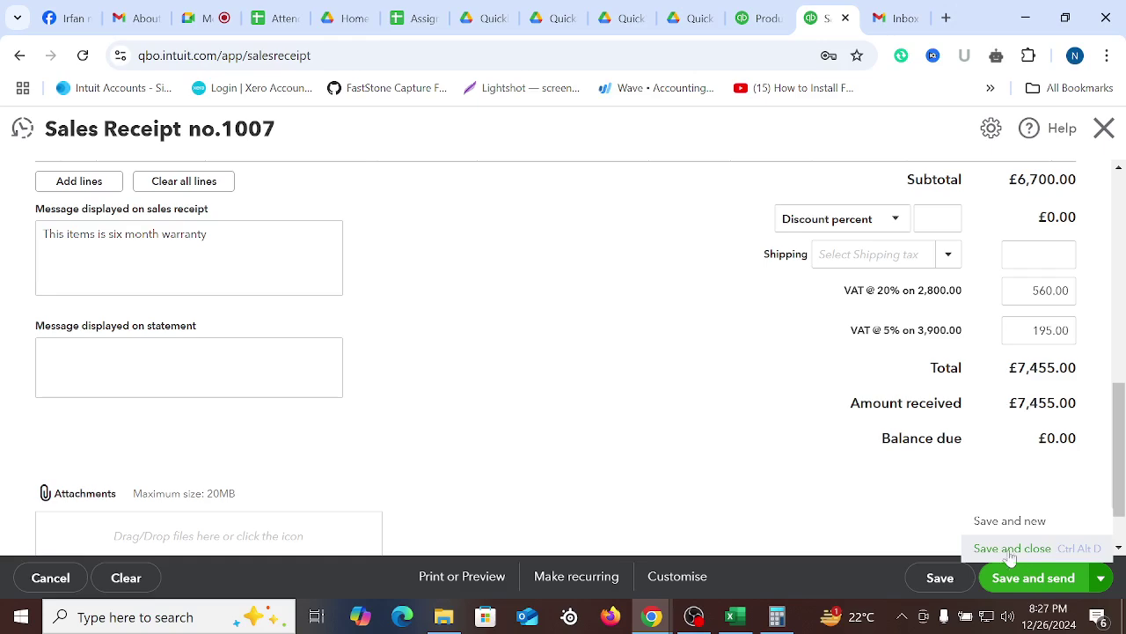
pyautogui.scroll(5, 712, 472)
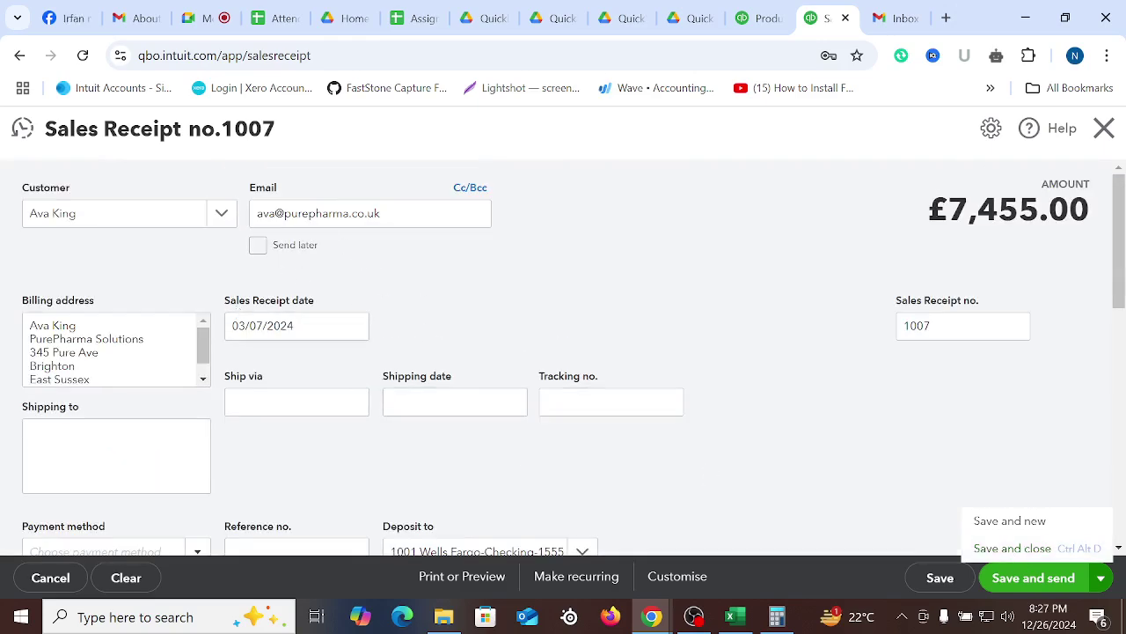
pyautogui.scroll(-2, 405, 372)
# Set the receipt's payment method to Direct Debit
pyautogui.click(188, 381)
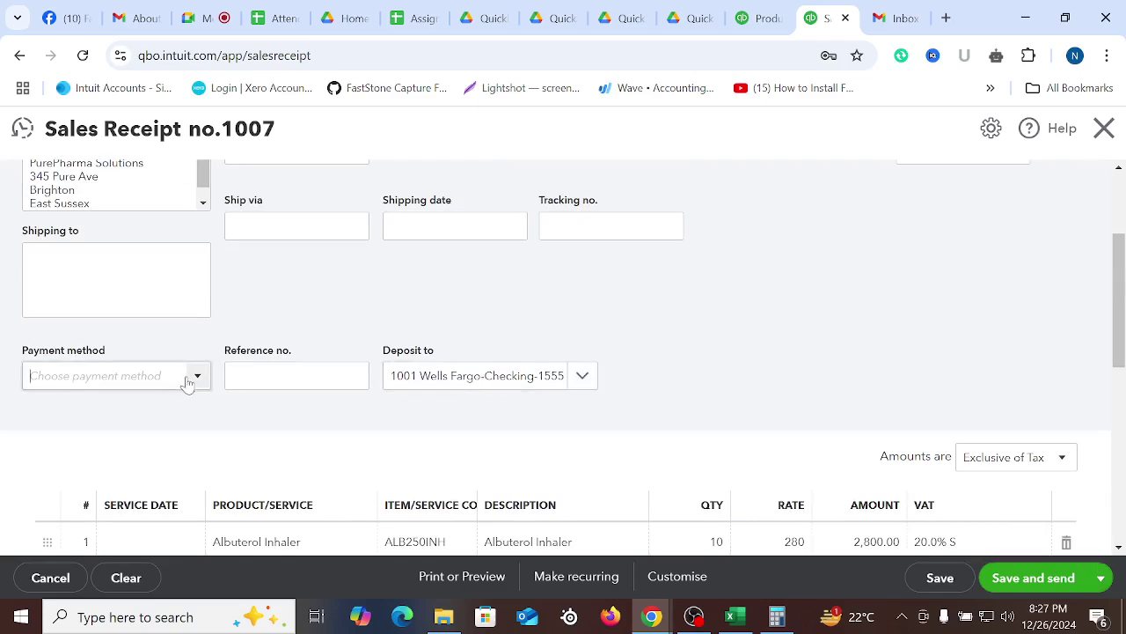
pyautogui.click(79, 525)
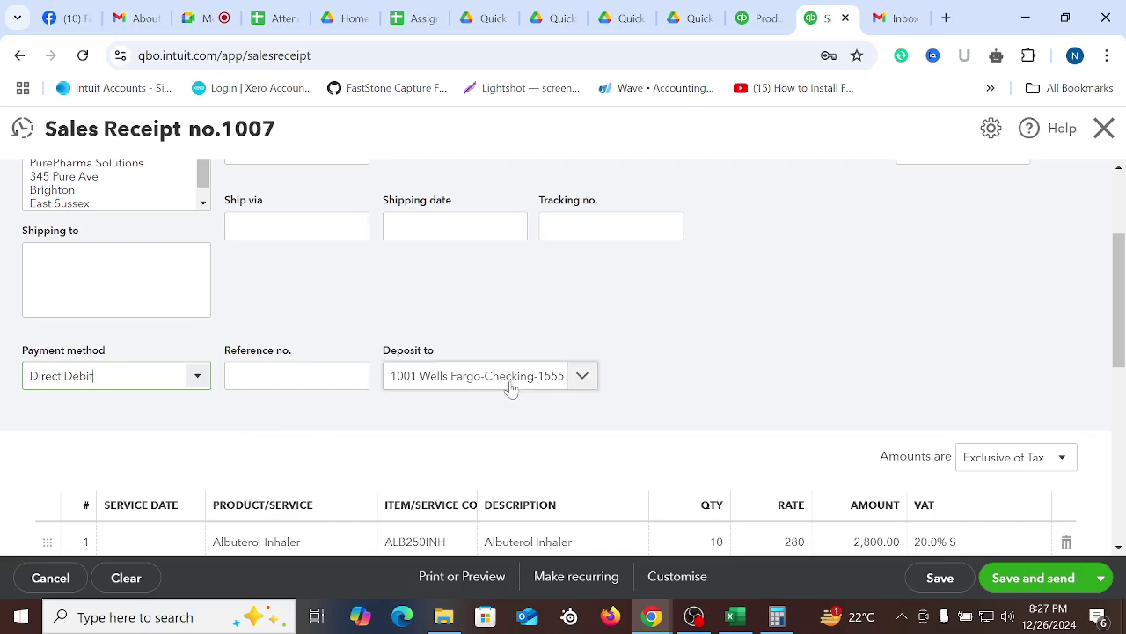
pyautogui.scroll(-3, 519, 384)
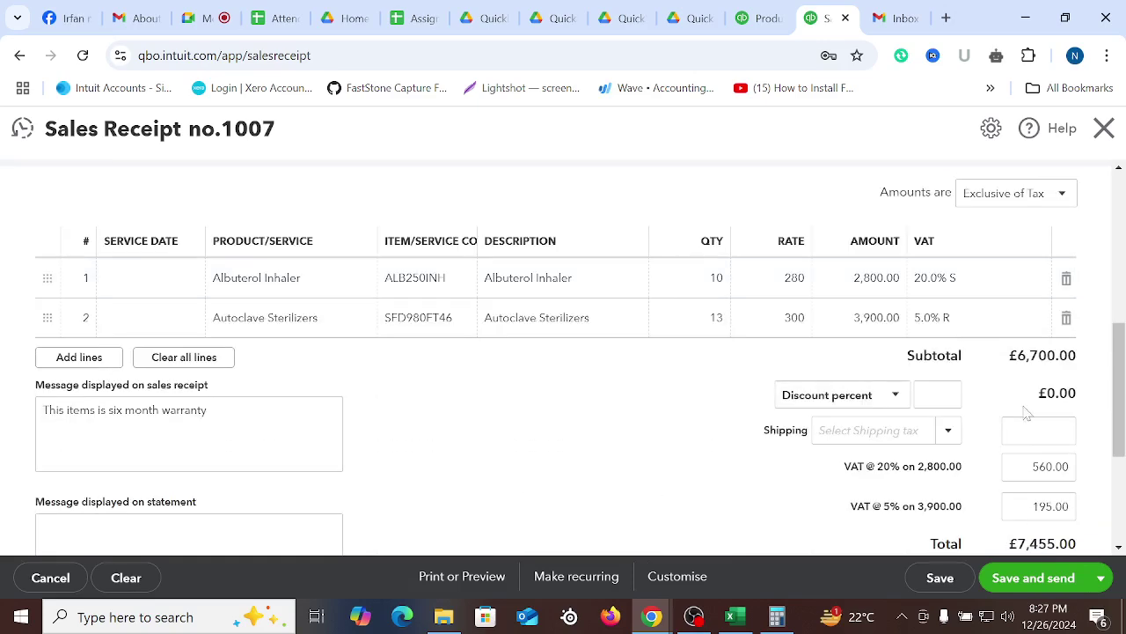
# Make Save and close the default save action and review the £7,455.00 total with VAT 560.00 and 195.00
pyautogui.click(1100, 578)
pyautogui.click(1012, 547)
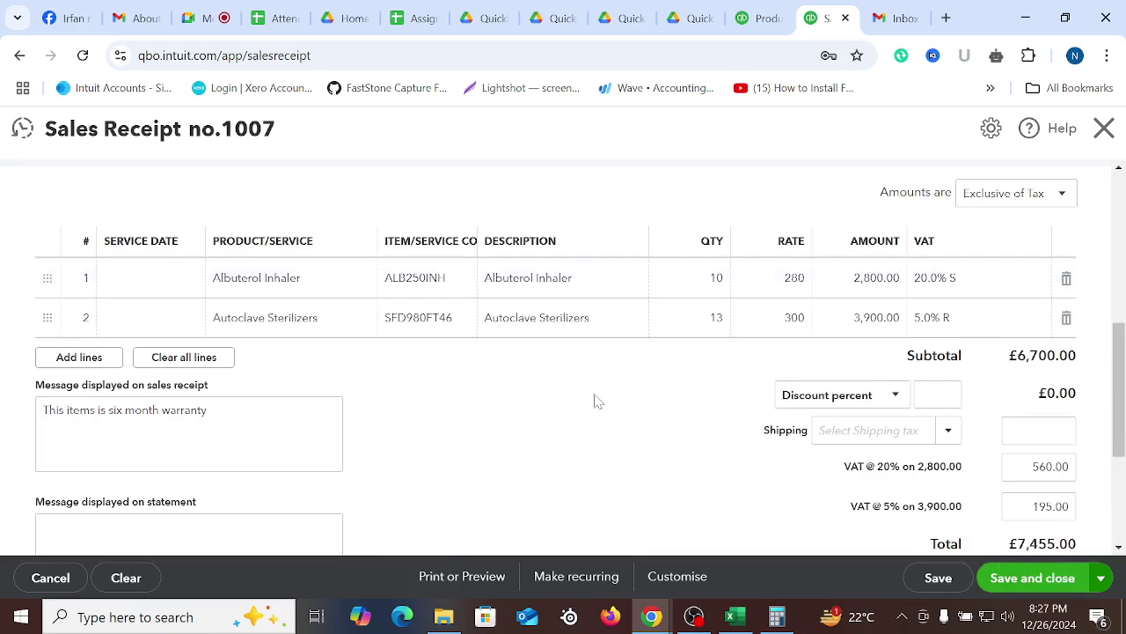
pyautogui.scroll(4, 973, 260)
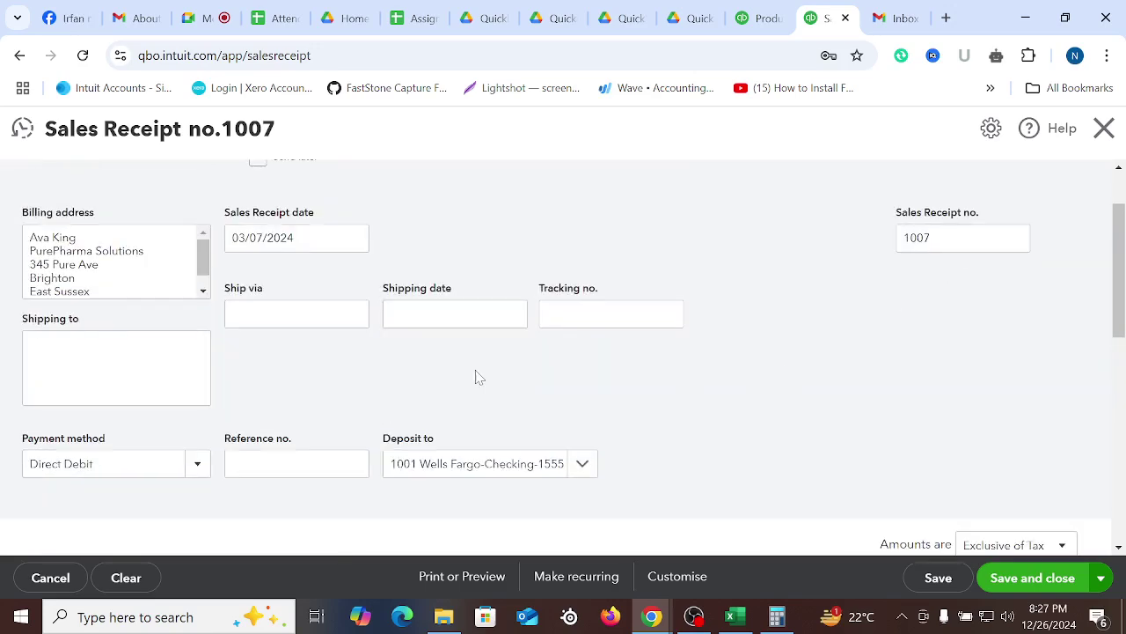
pyautogui.scroll(1, 478, 377)
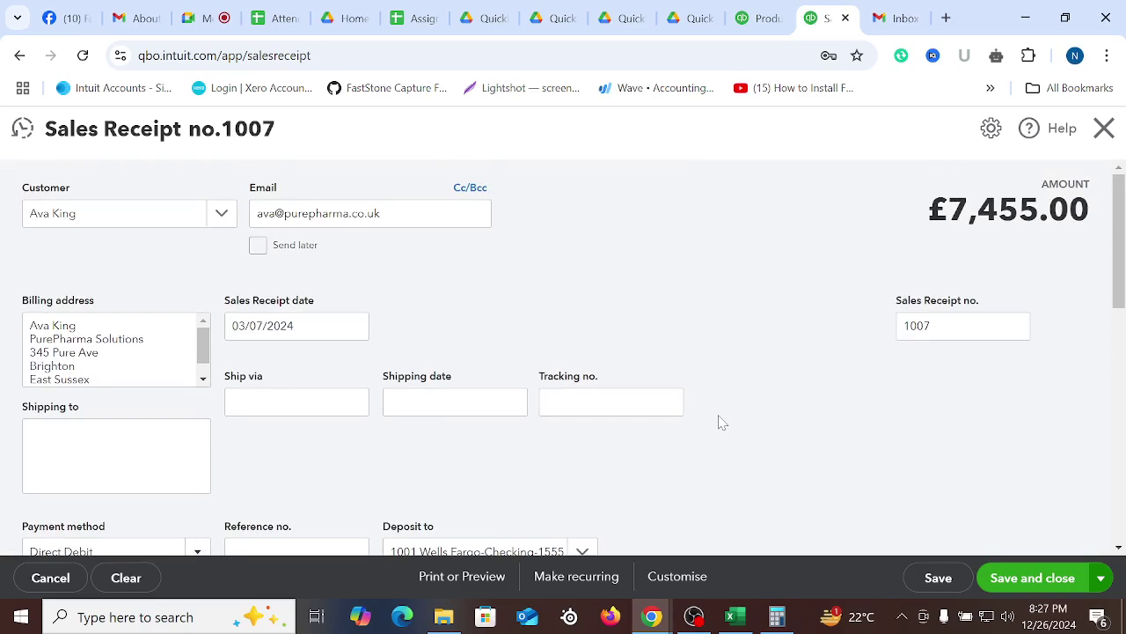
pyautogui.scroll(-10, 730, 431)
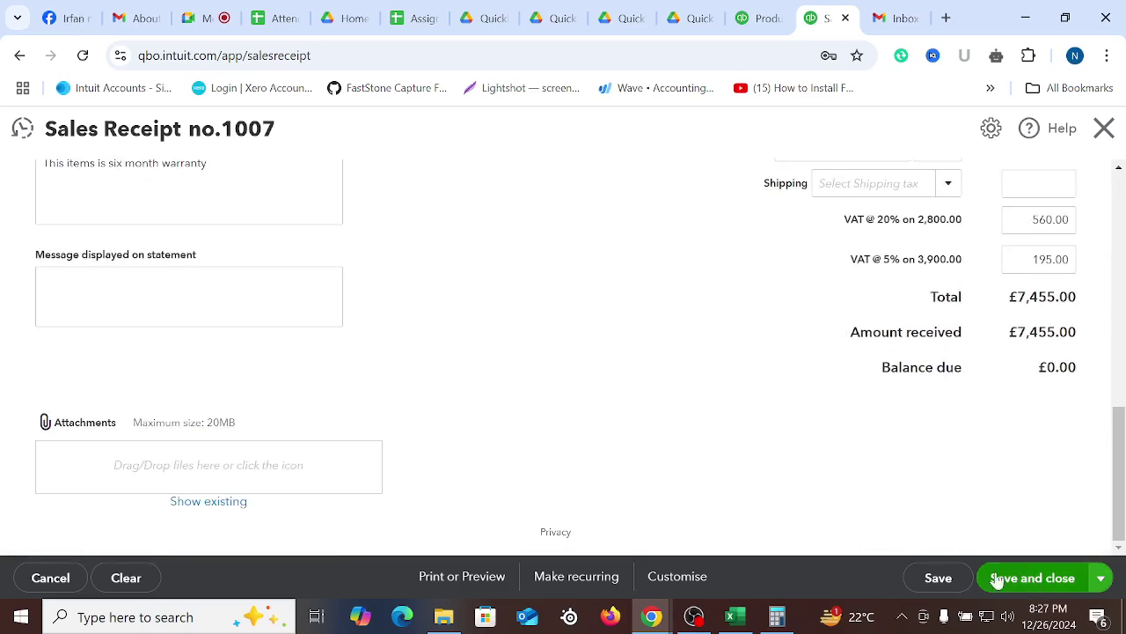
pyautogui.scroll(10, 679, 409)
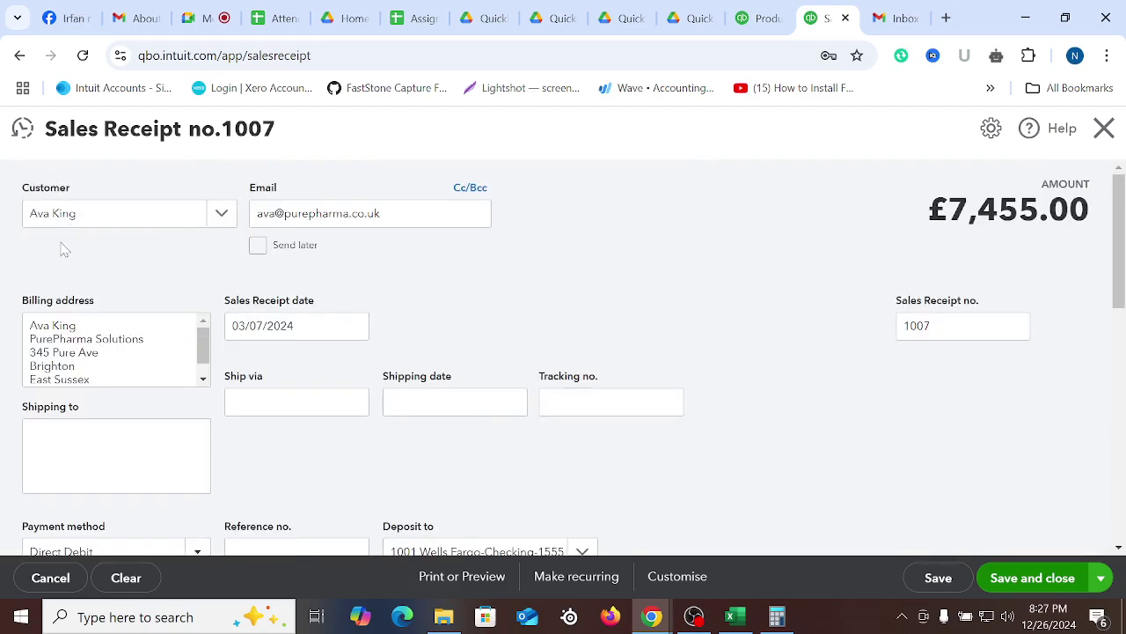
pyautogui.scroll(-2, 794, 440)
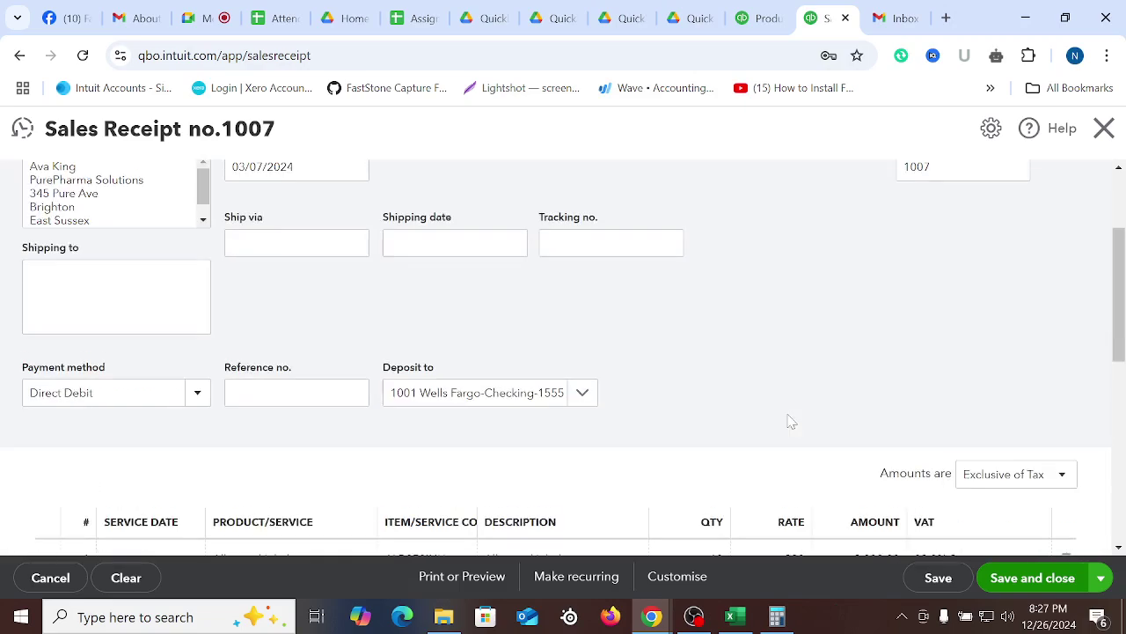
pyautogui.scroll(2, 790, 420)
pyautogui.scroll(-10, 789, 419)
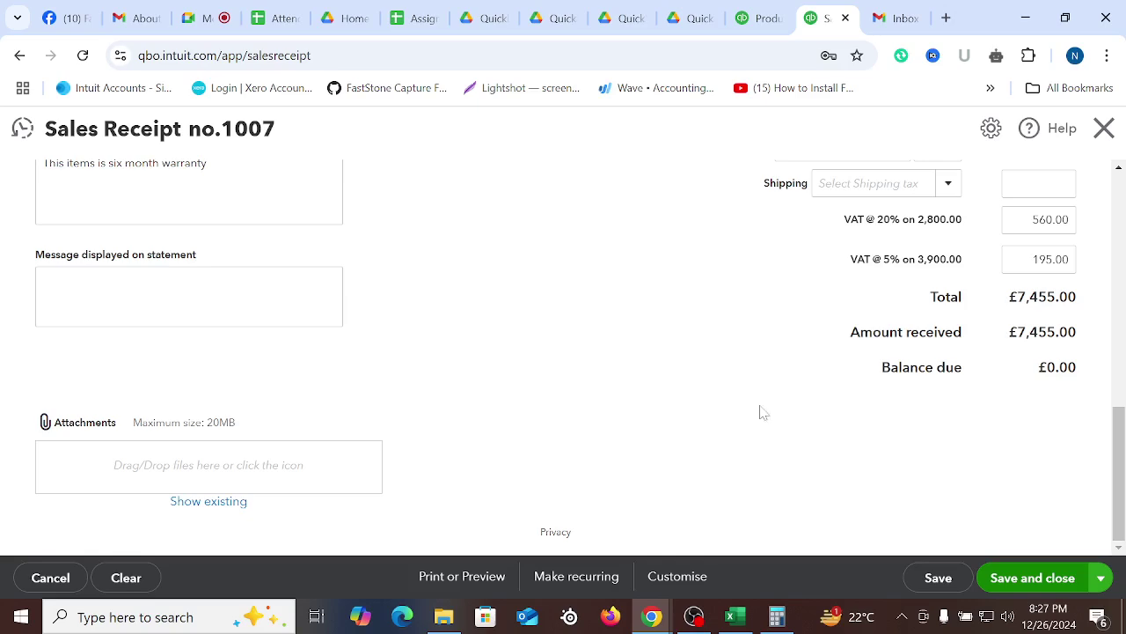
pyautogui.scroll(1, 731, 381)
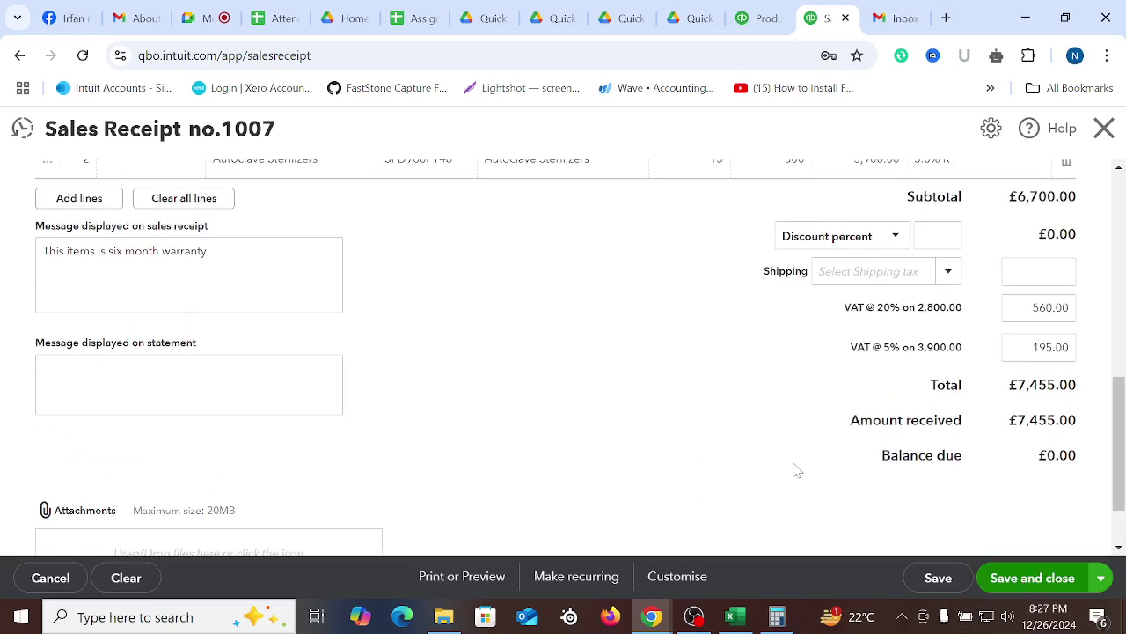
pyautogui.scroll(10, 795, 468)
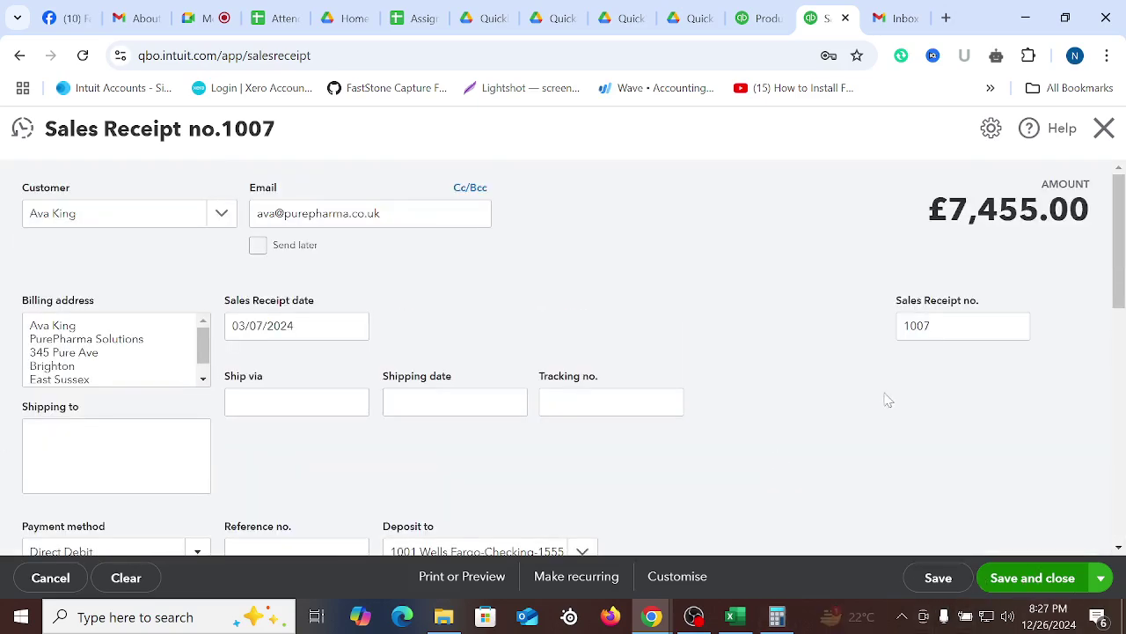
pyautogui.scroll(-10, 830, 387)
pyautogui.scroll(10, 814, 399)
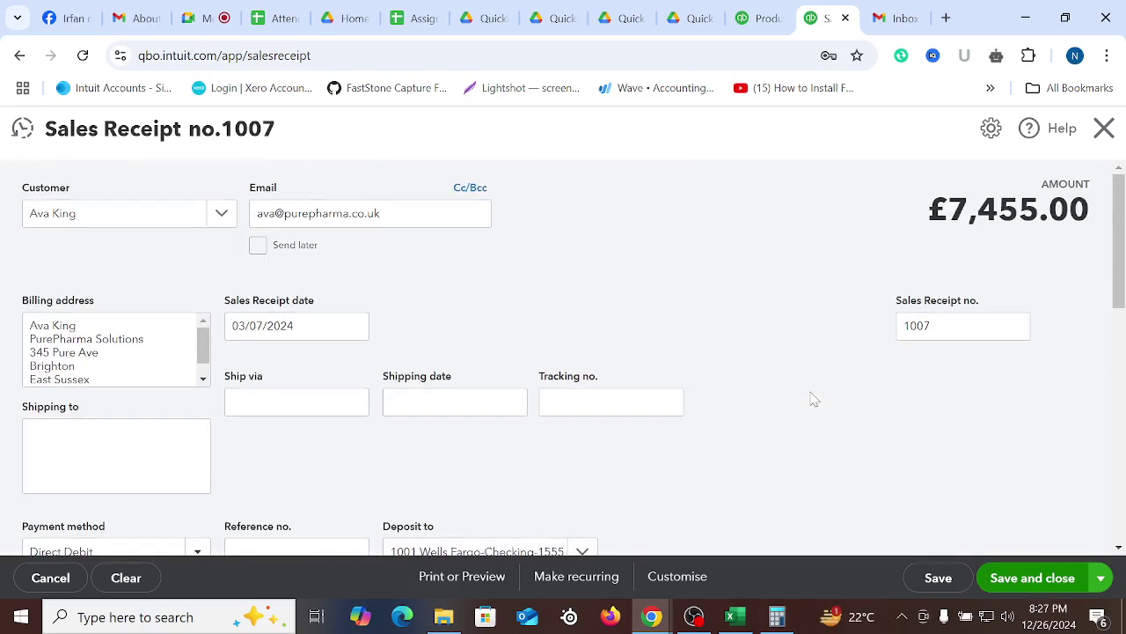
# Close Account and Settings in the other tab and make Save and new the default save action
pyautogui.click(757, 16)
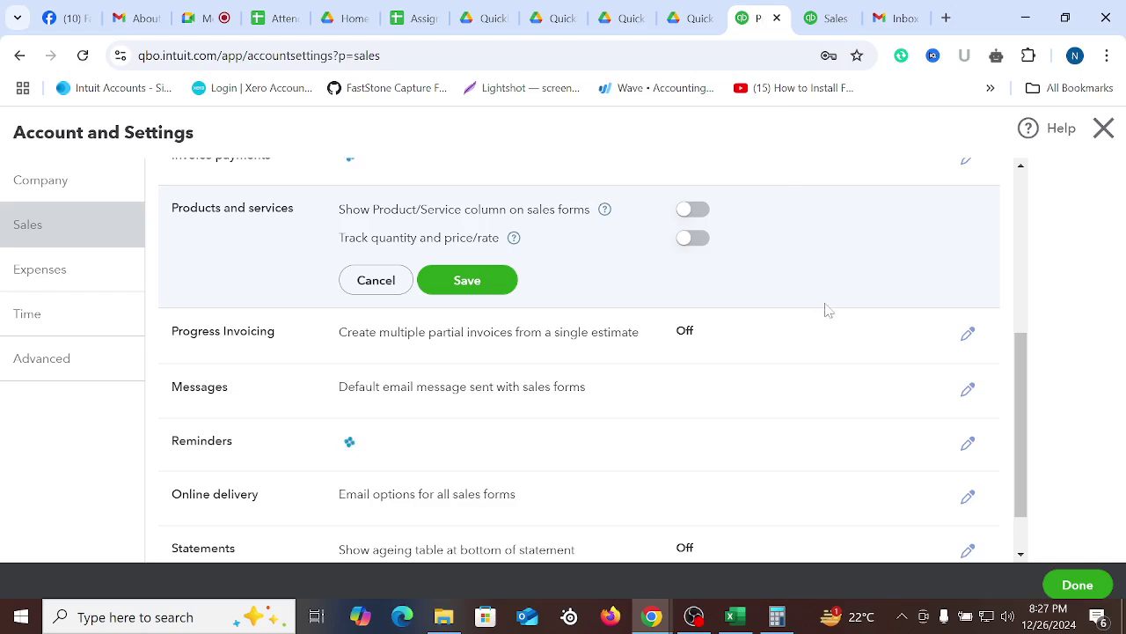
pyautogui.click(1104, 128)
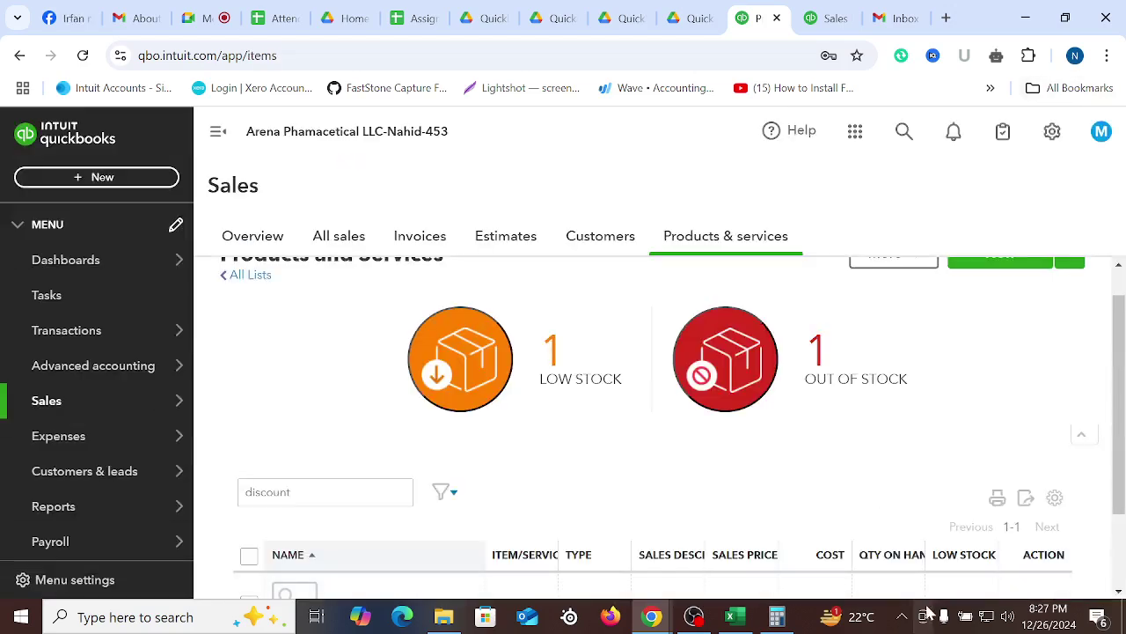
pyautogui.click(830, 18)
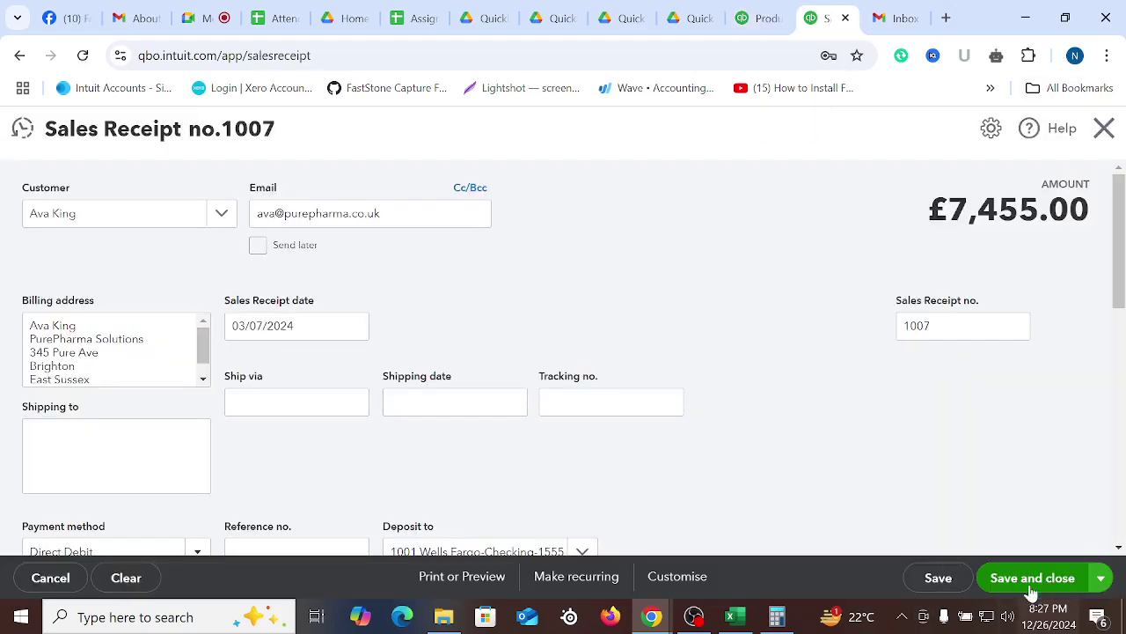
pyautogui.click(1101, 579)
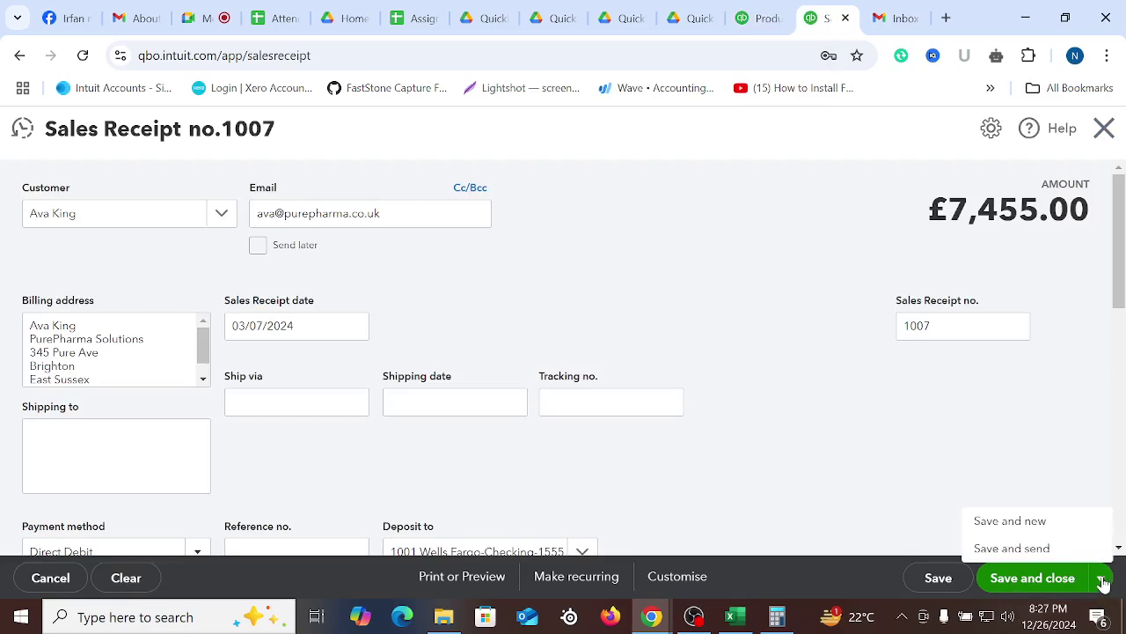
pyautogui.click(1012, 520)
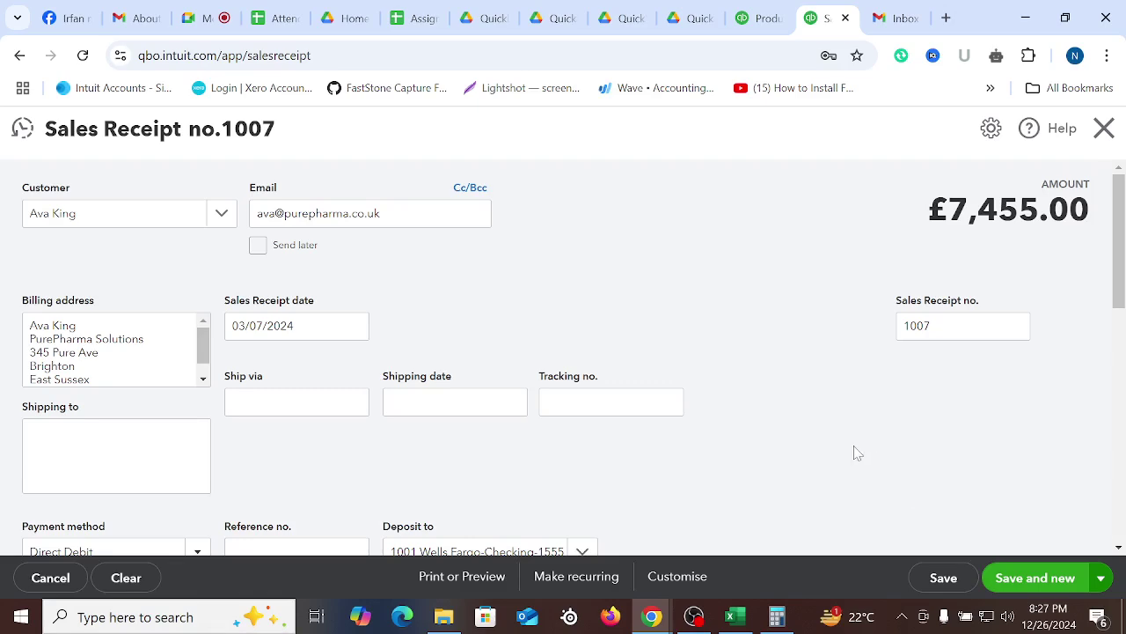
# Reload the Products and Services page, check the Meet call, and return to receipt 1007
pyautogui.scroll(-10, 853, 451)
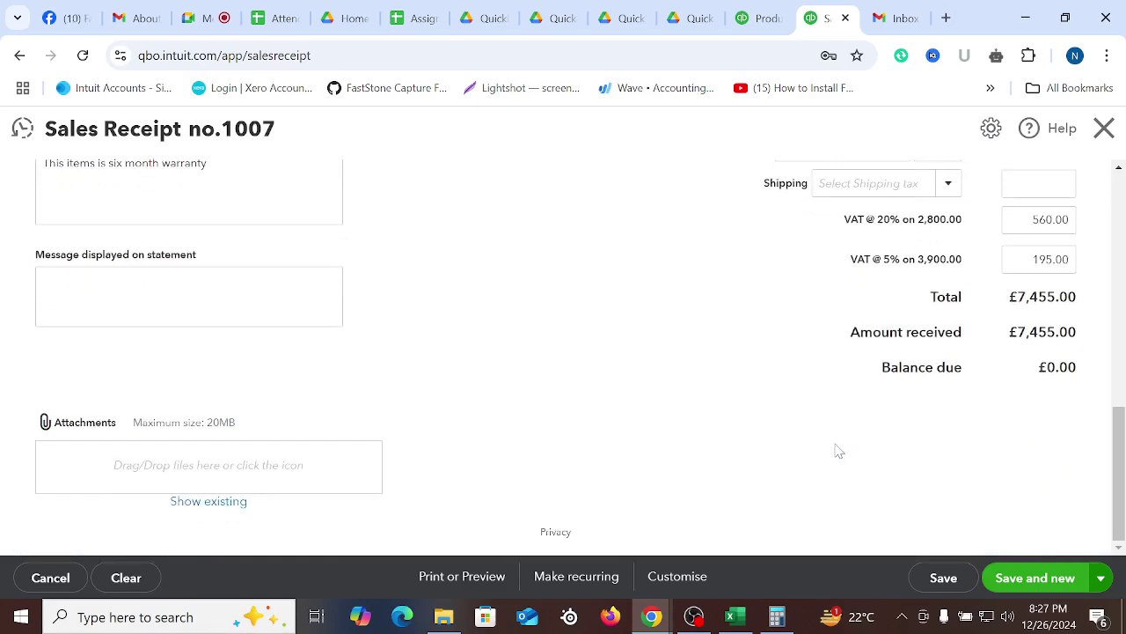
pyautogui.scroll(10, 838, 450)
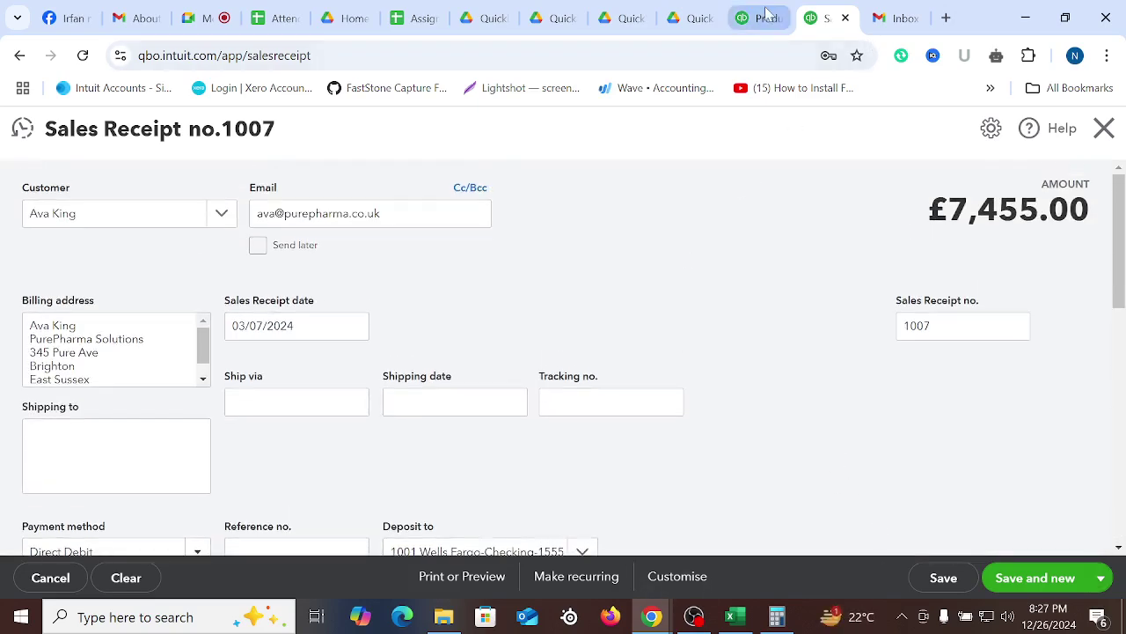
pyautogui.click(765, 13)
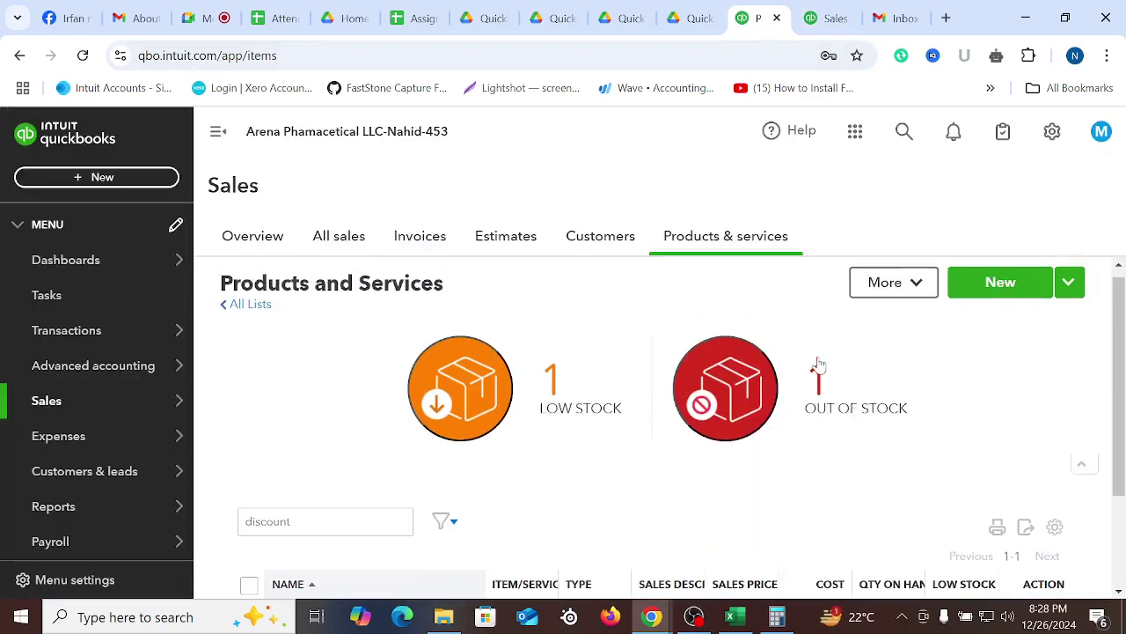
pyautogui.click(83, 56)
pyautogui.click(202, 14)
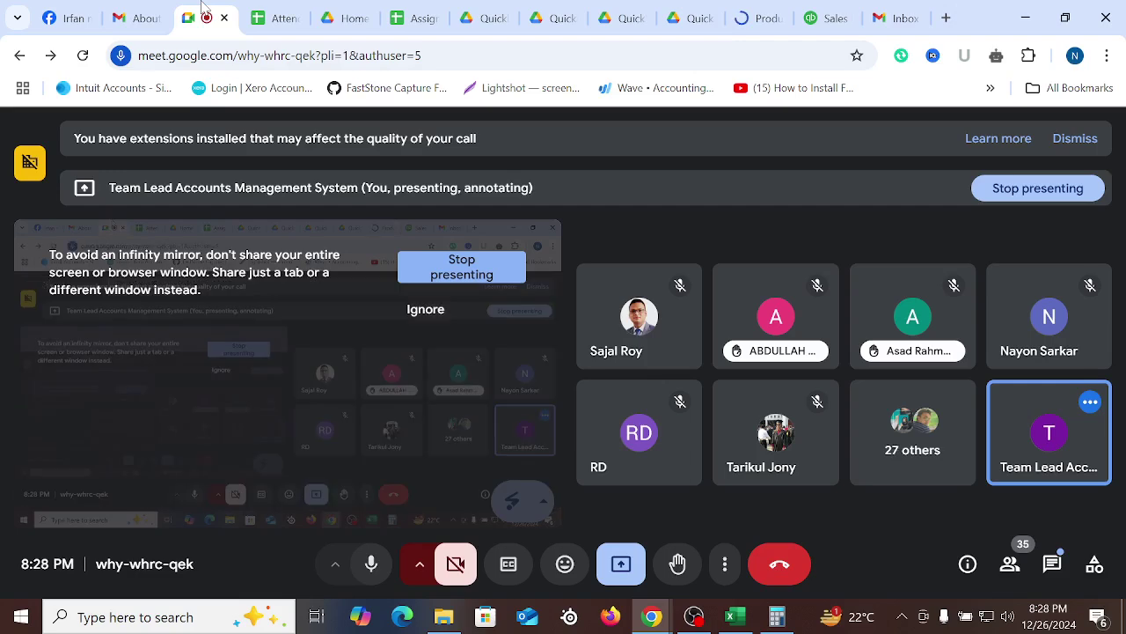
pyautogui.click(757, 18)
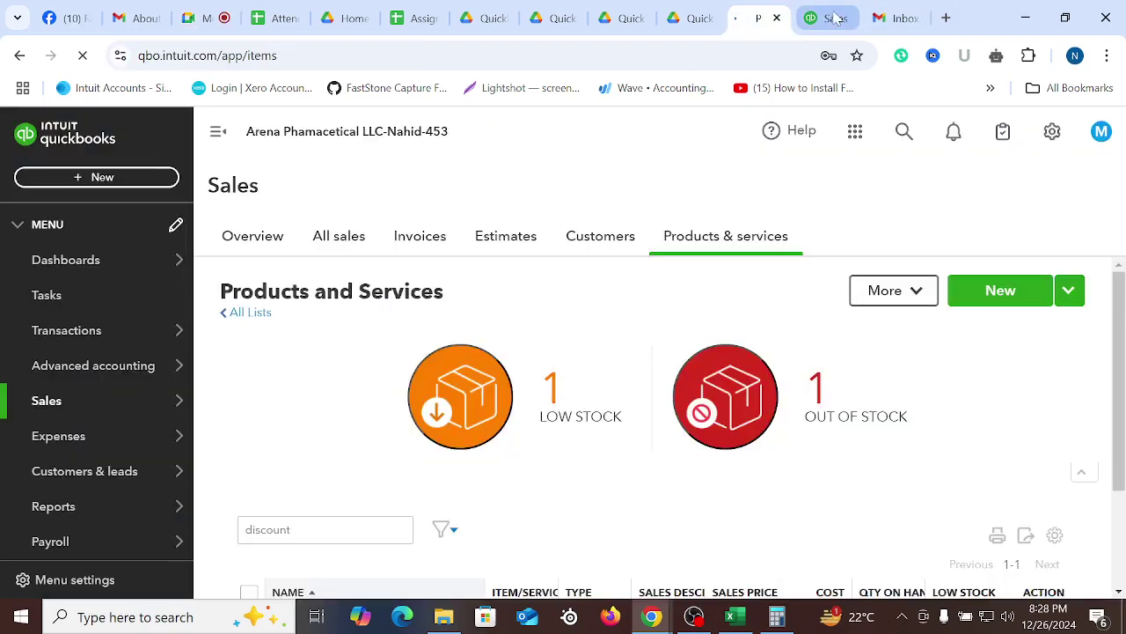
pyautogui.click(836, 18)
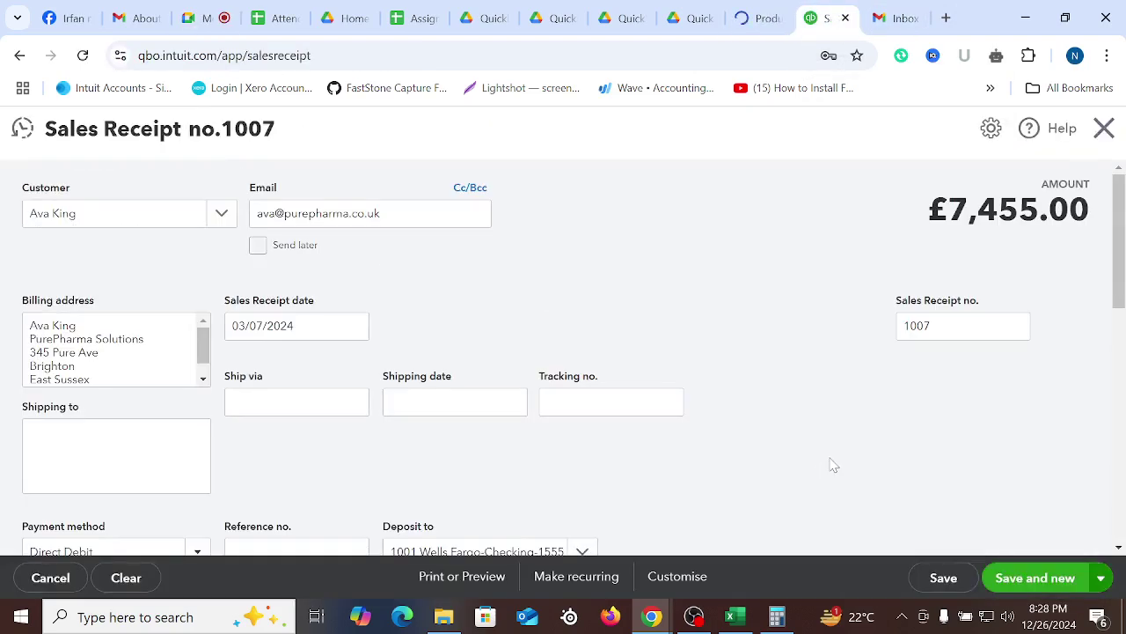
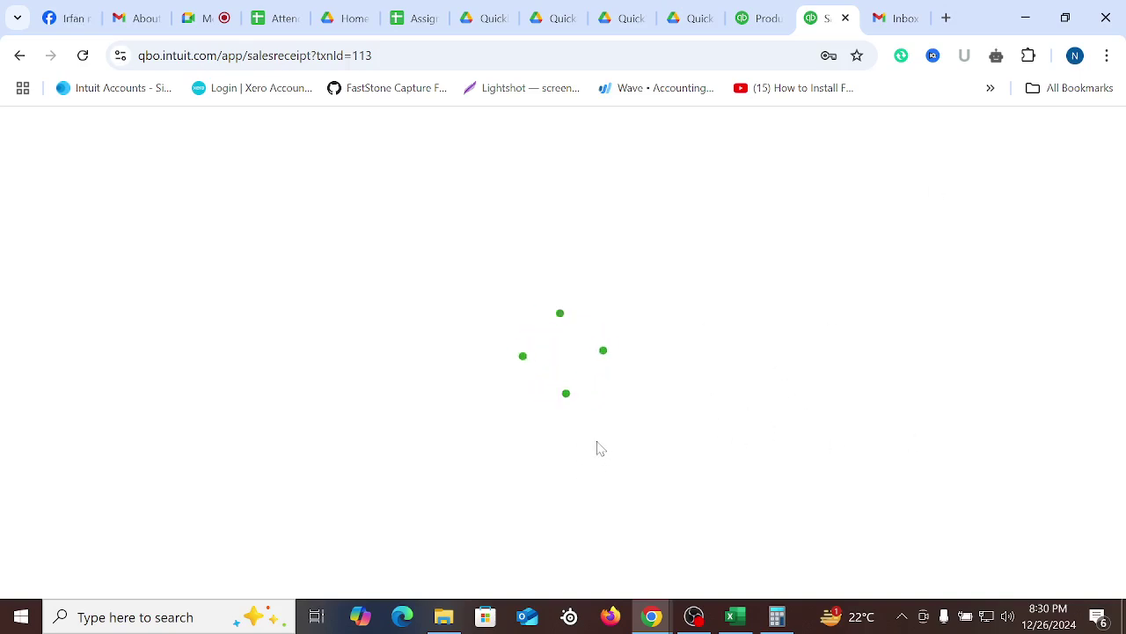
# Open a new incognito browser window and go to the Intuit sign-in page
pyautogui.click(755, 11)
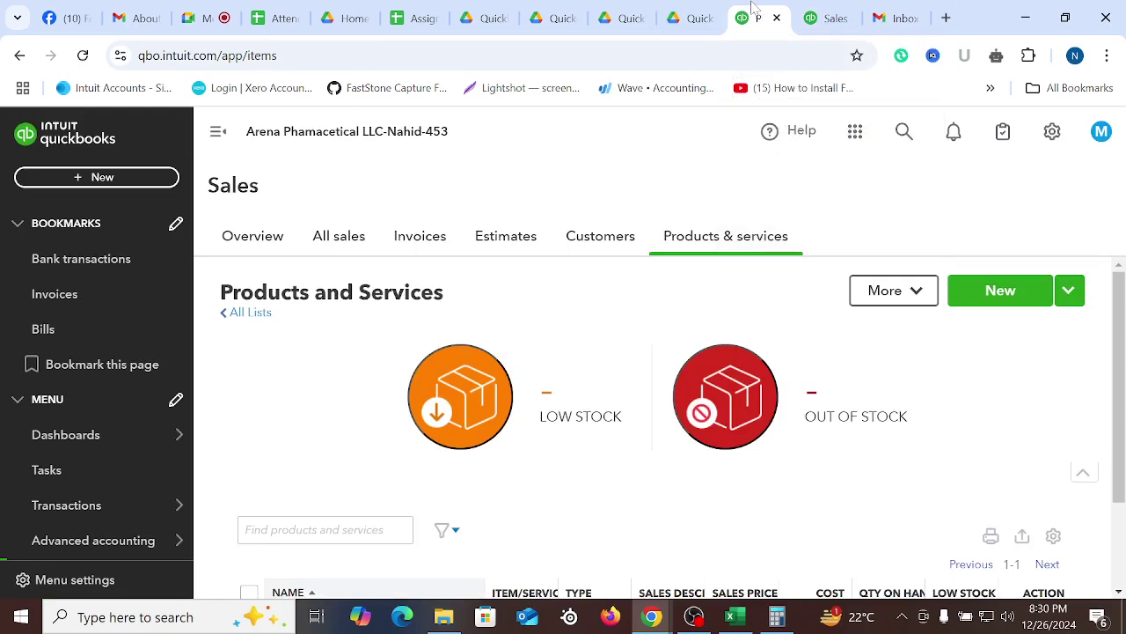
pyautogui.click(1106, 56)
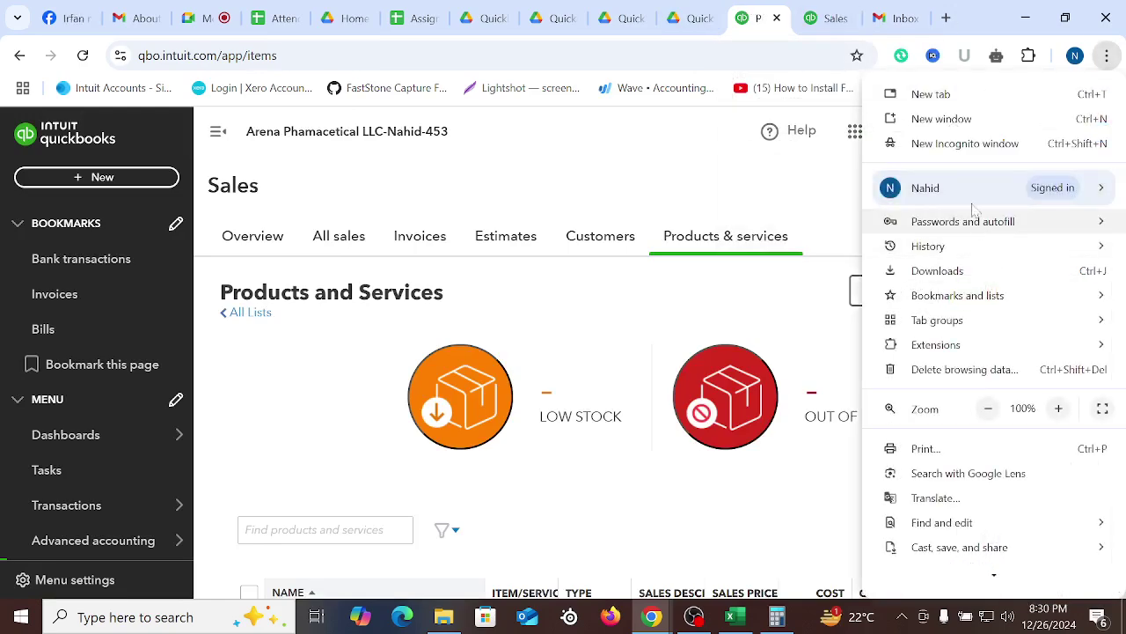
pyautogui.click(962, 143)
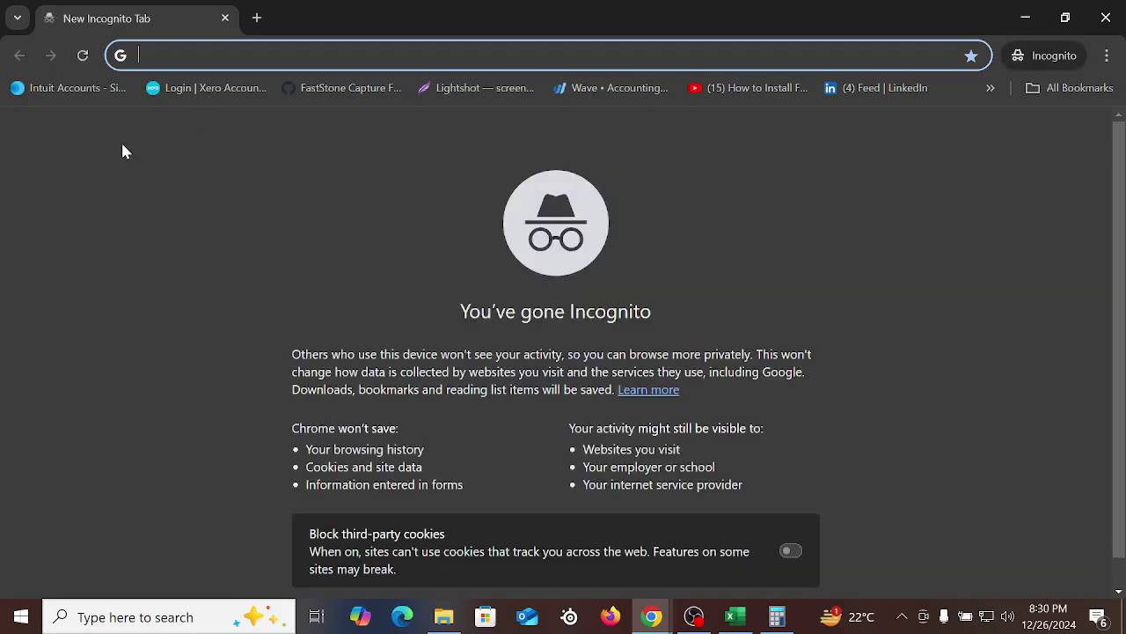
pyautogui.click(54, 88)
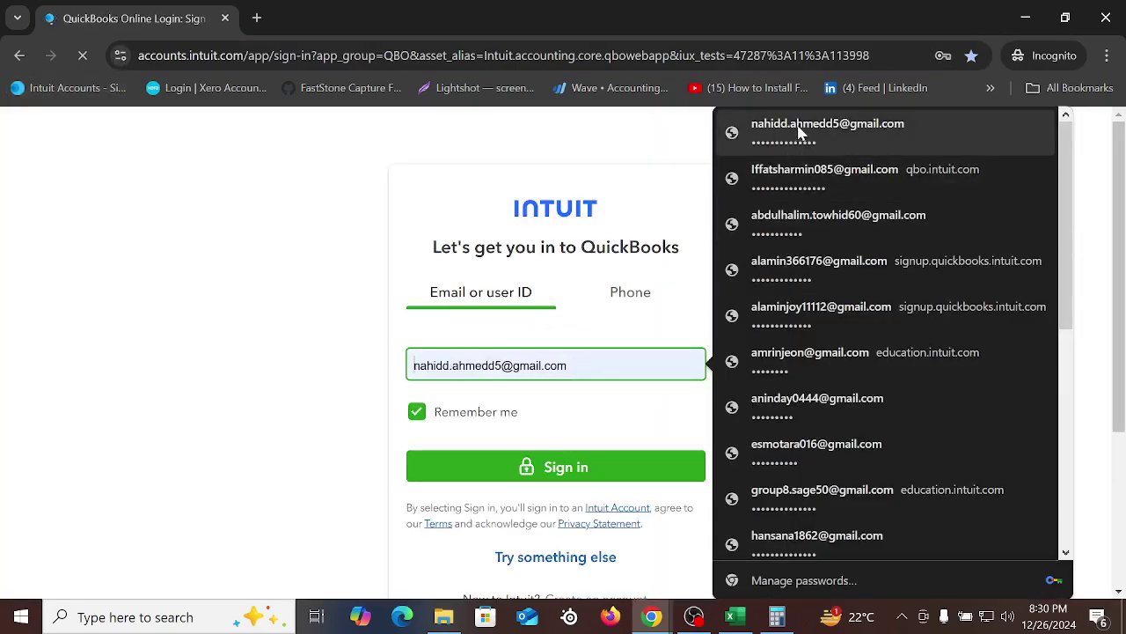
# Sign in with the saved account e-mail and password
pyautogui.click(800, 131)
pyautogui.click(610, 459)
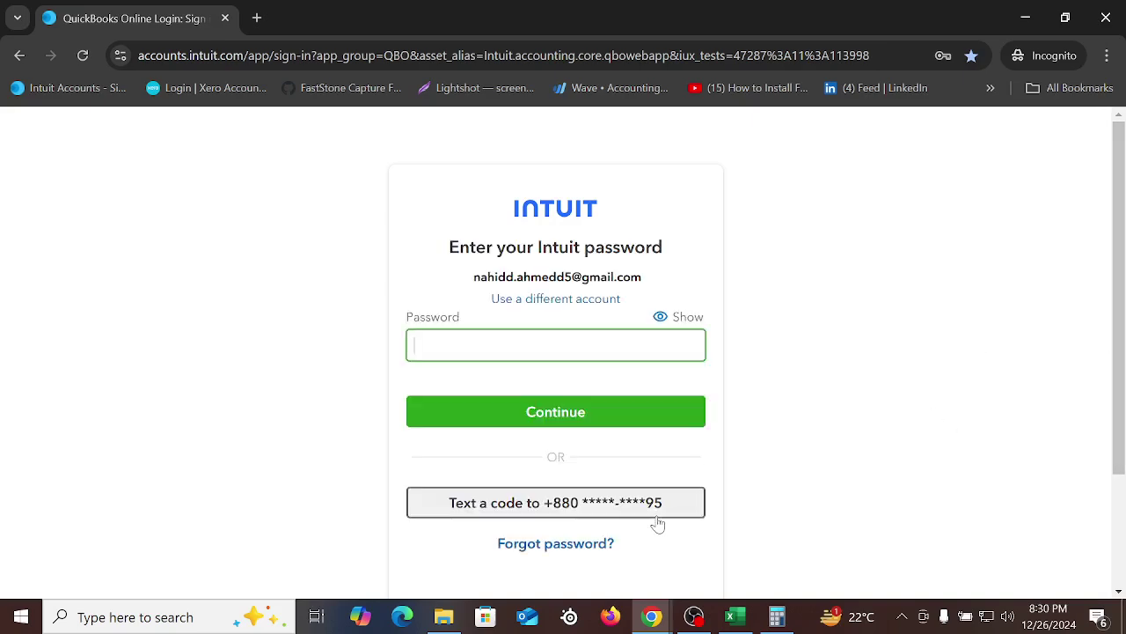
pyautogui.click(556, 345)
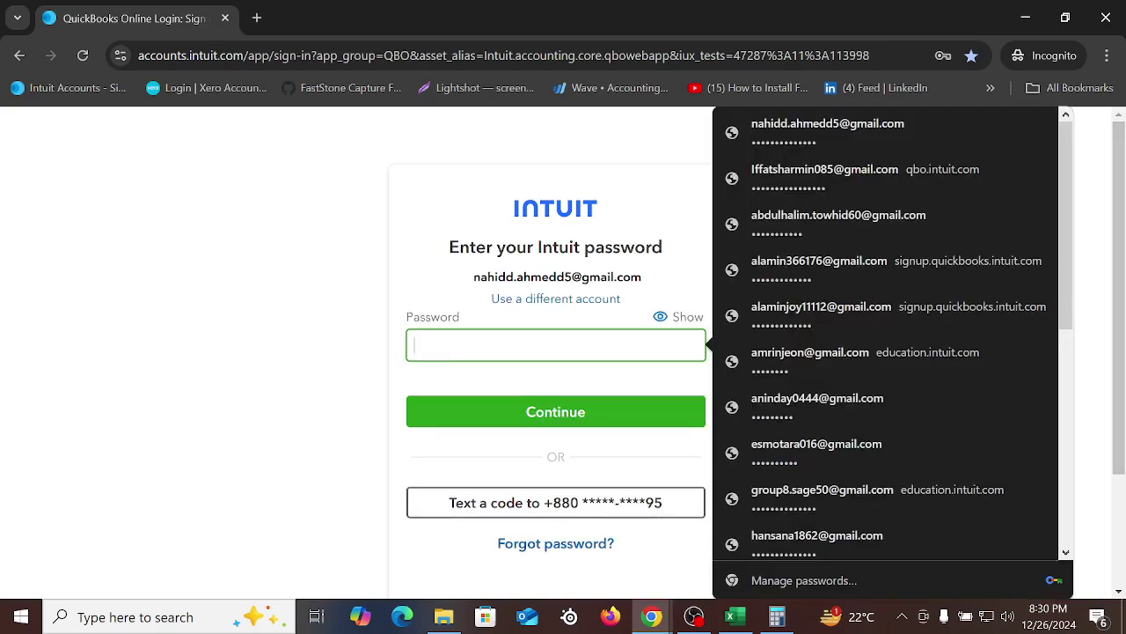
pyautogui.click(787, 131)
pyautogui.click(569, 421)
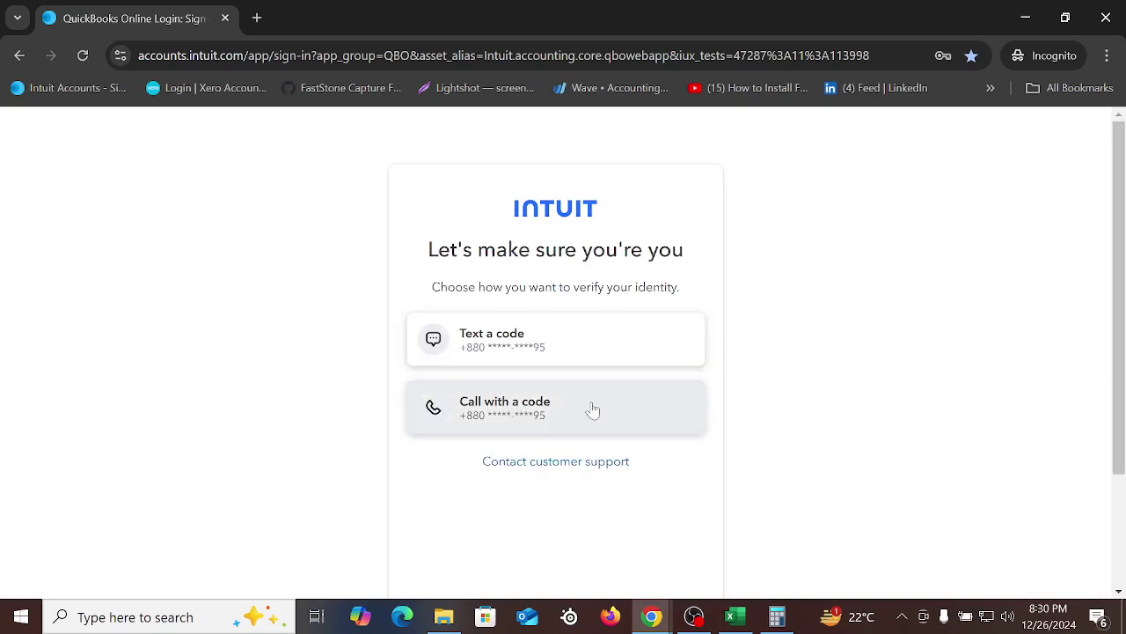
# Verify identity with a texted code and skip creating a passkey
pyautogui.click(493, 361)
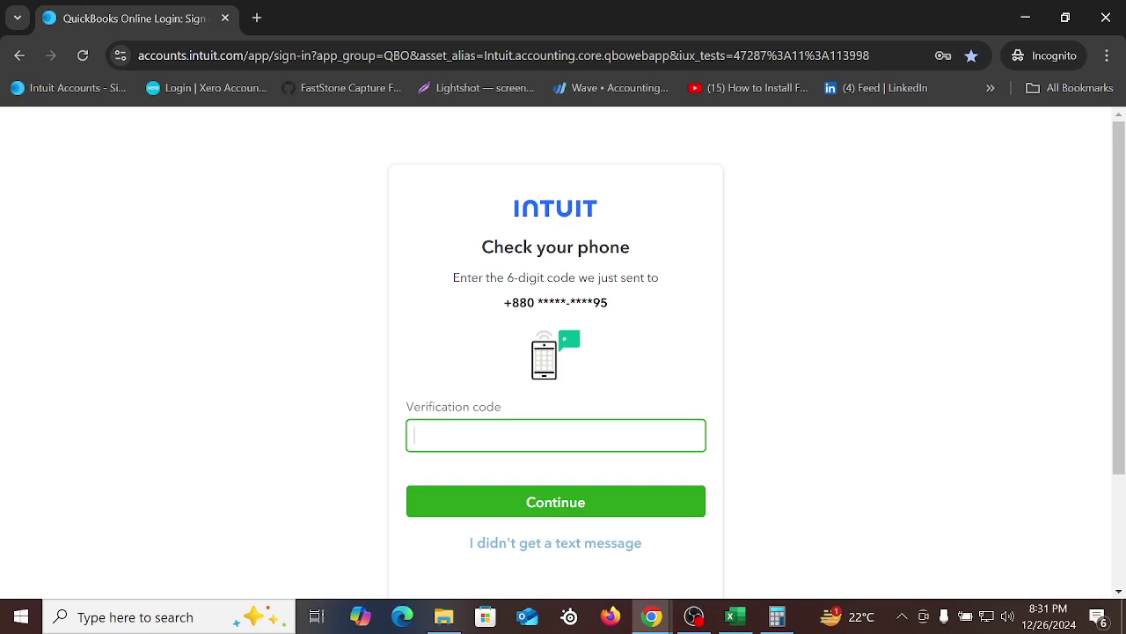
pyautogui.press('BackSpace')
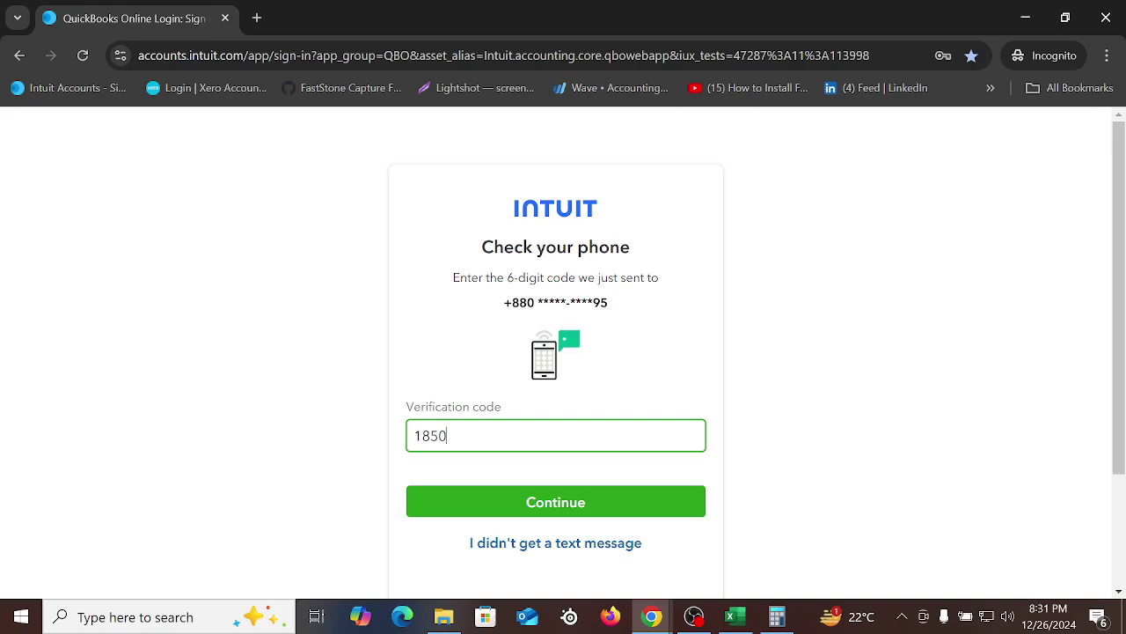
pyautogui.click(546, 504)
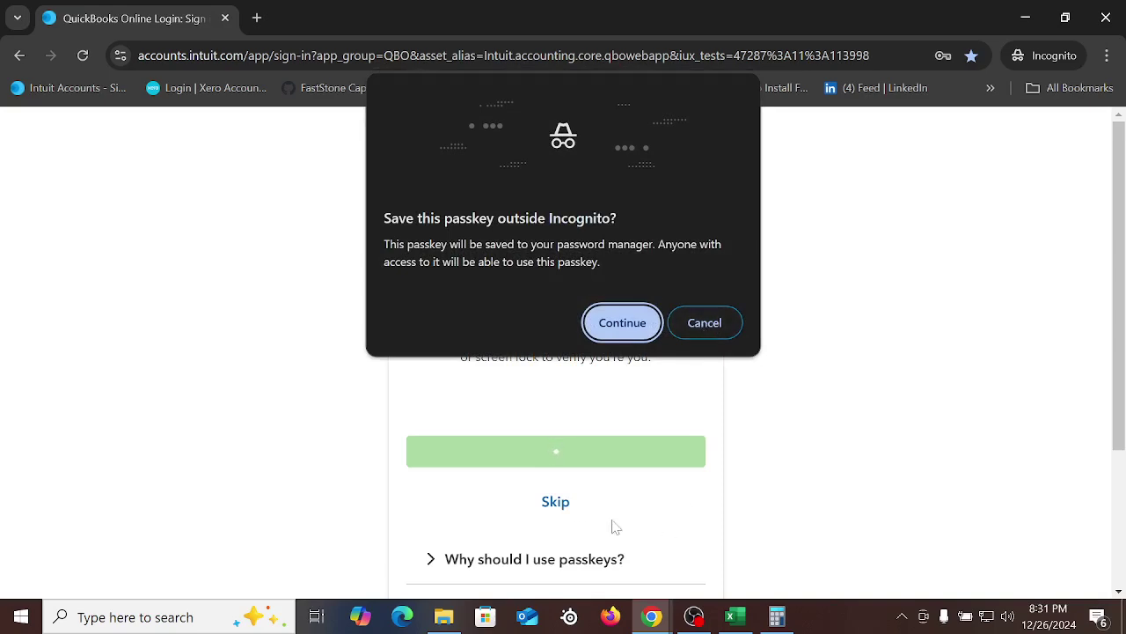
pyautogui.click(619, 327)
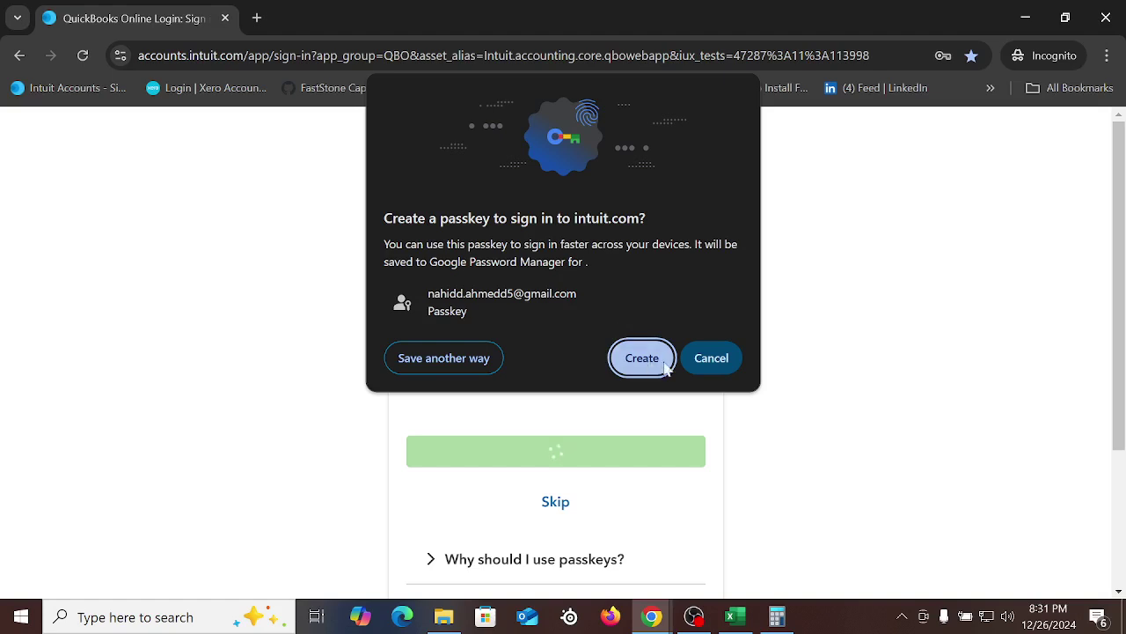
pyautogui.click(718, 367)
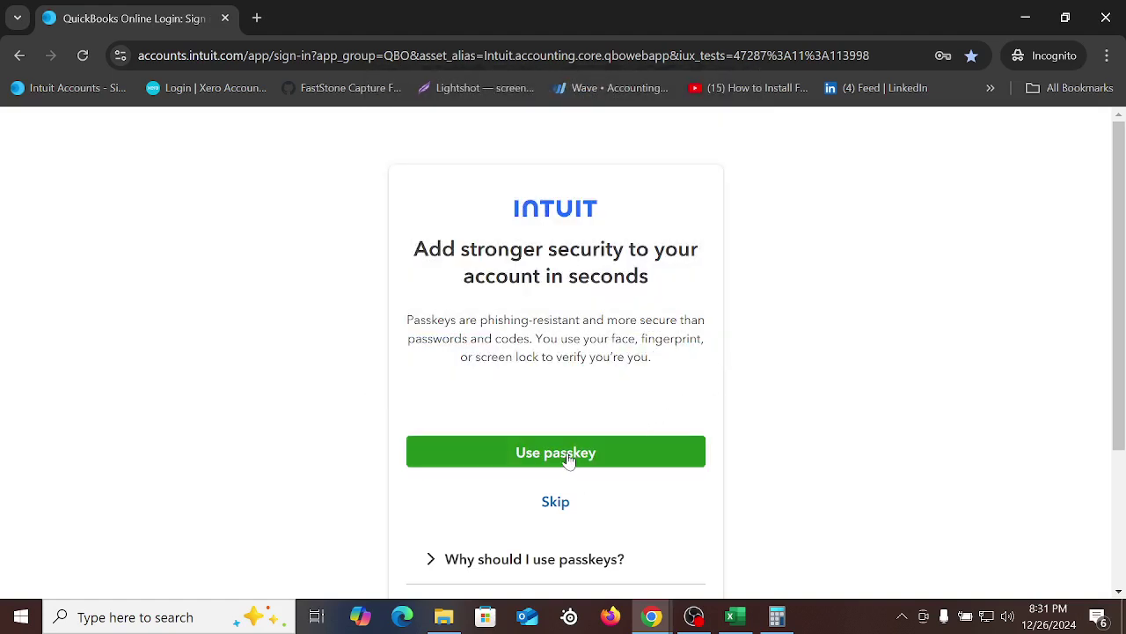
pyautogui.click(588, 503)
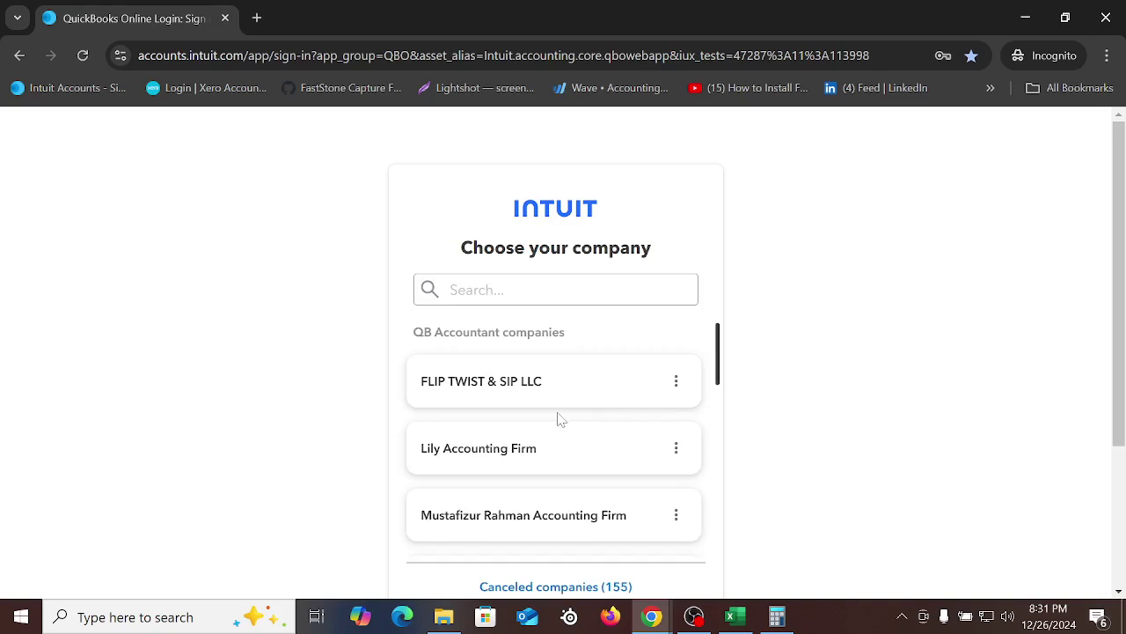
# Open the Arena pharmaceutical company, then bring back the original QuickBooks window
pyautogui.scroll(-5, 560, 419)
pyautogui.click(503, 440)
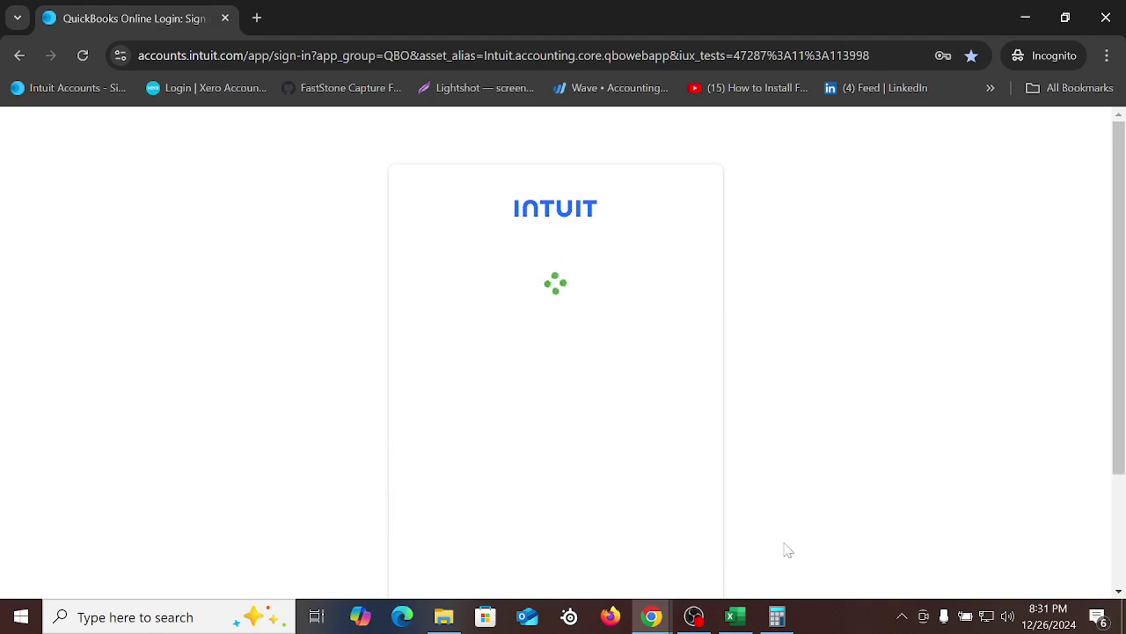
pyautogui.moveTo(652, 616)
pyautogui.click(482, 553)
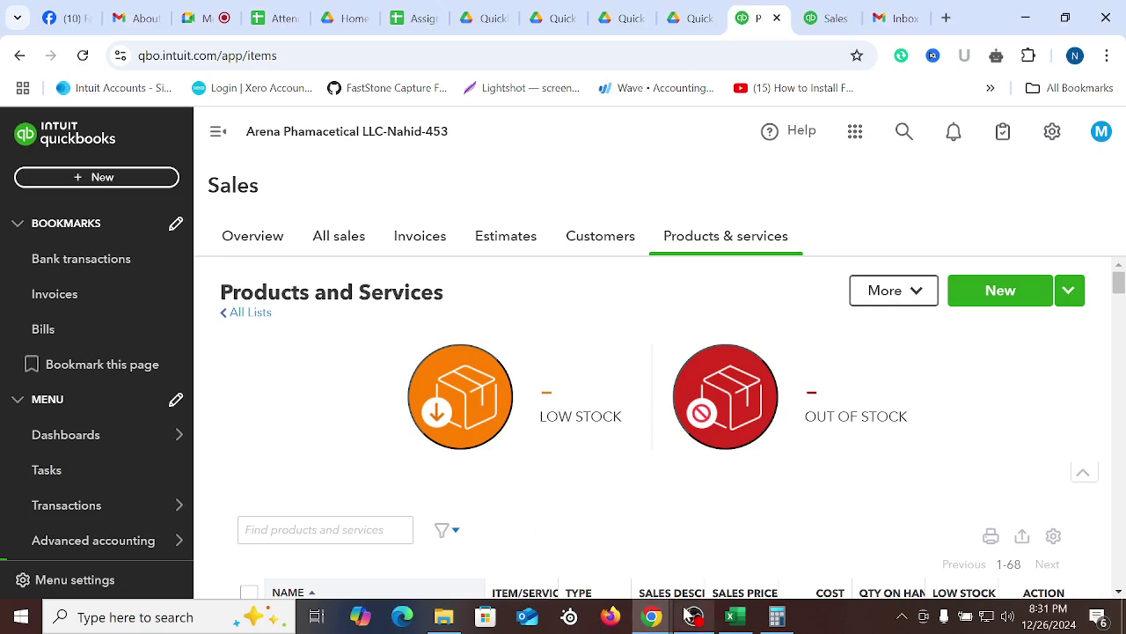
# In the private QuickBooks window, open the search panel and dismiss the batch invoices promotion
pyautogui.click(839, 532)
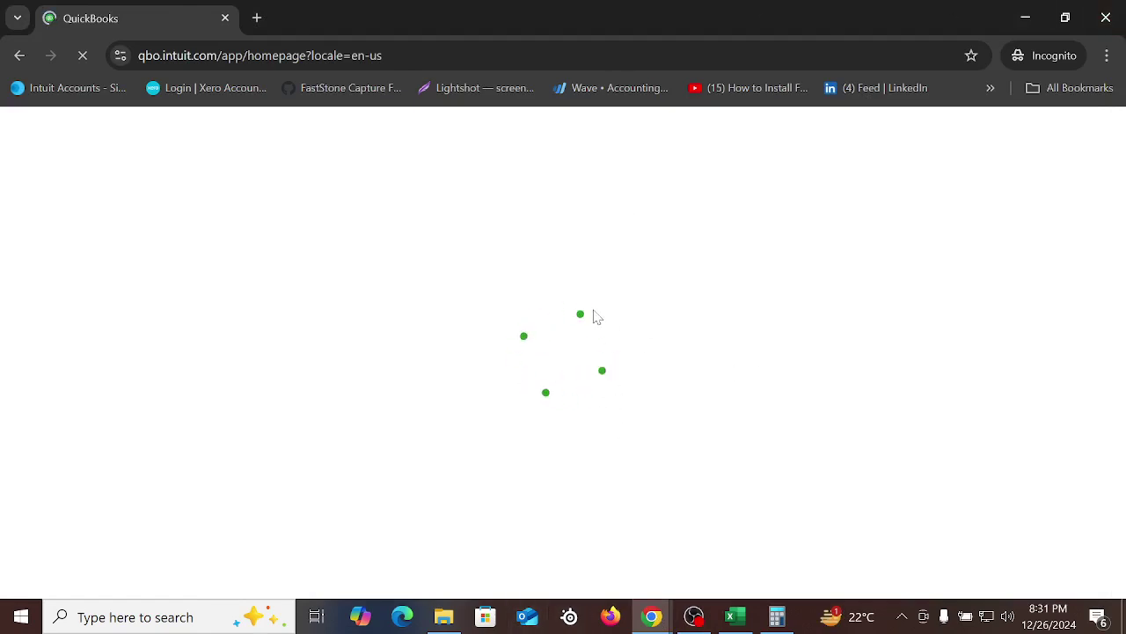
pyautogui.click(693, 617)
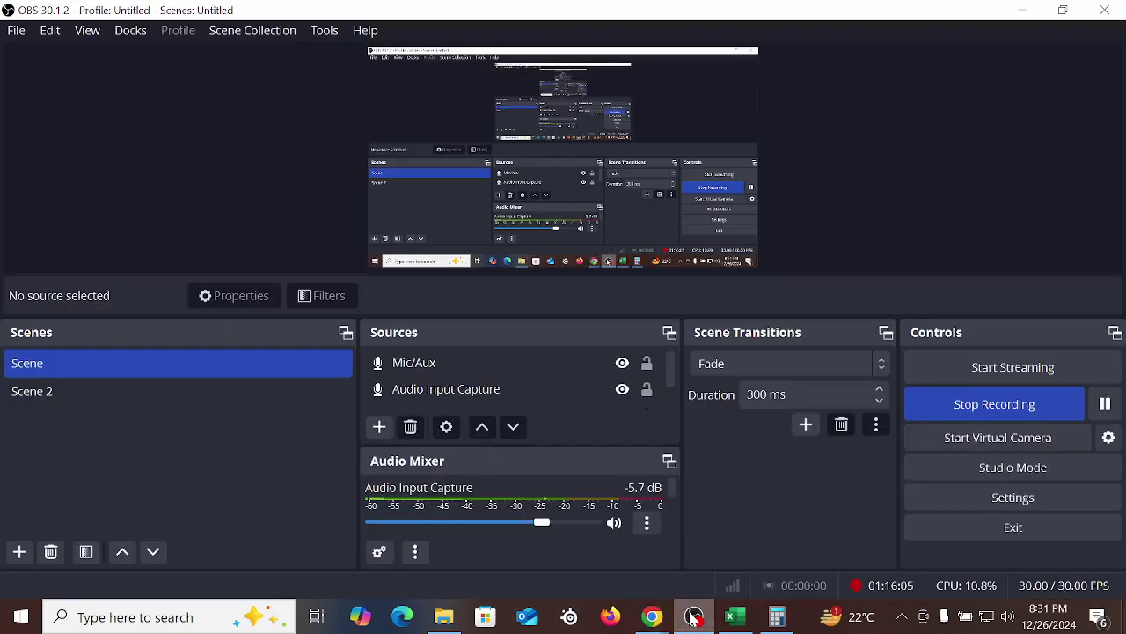
pyautogui.click(693, 617)
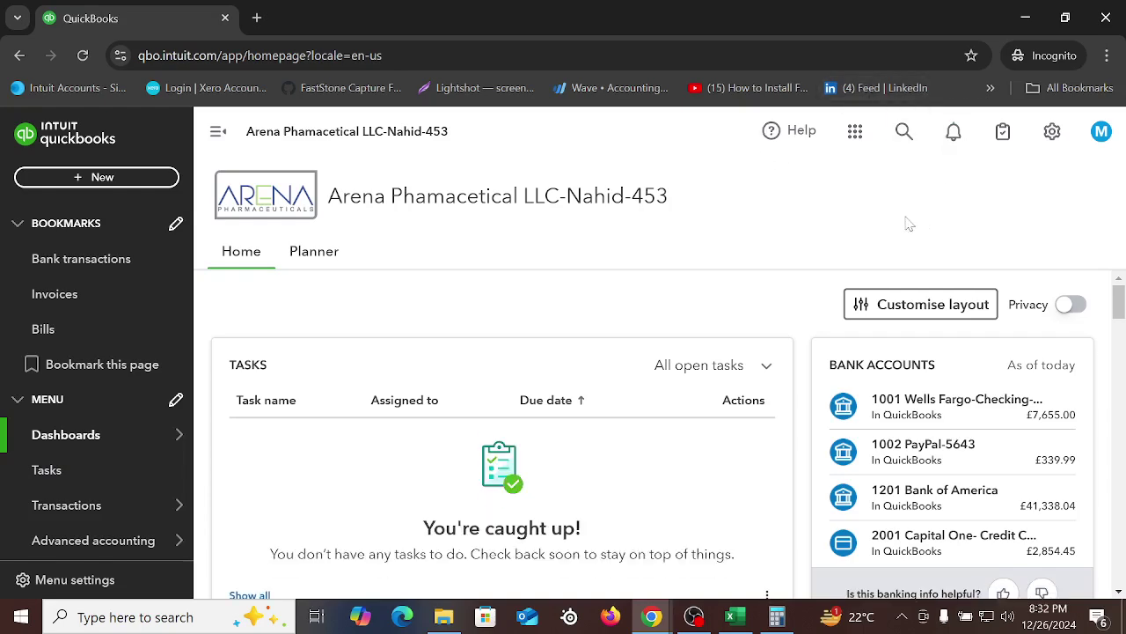
pyautogui.click(904, 131)
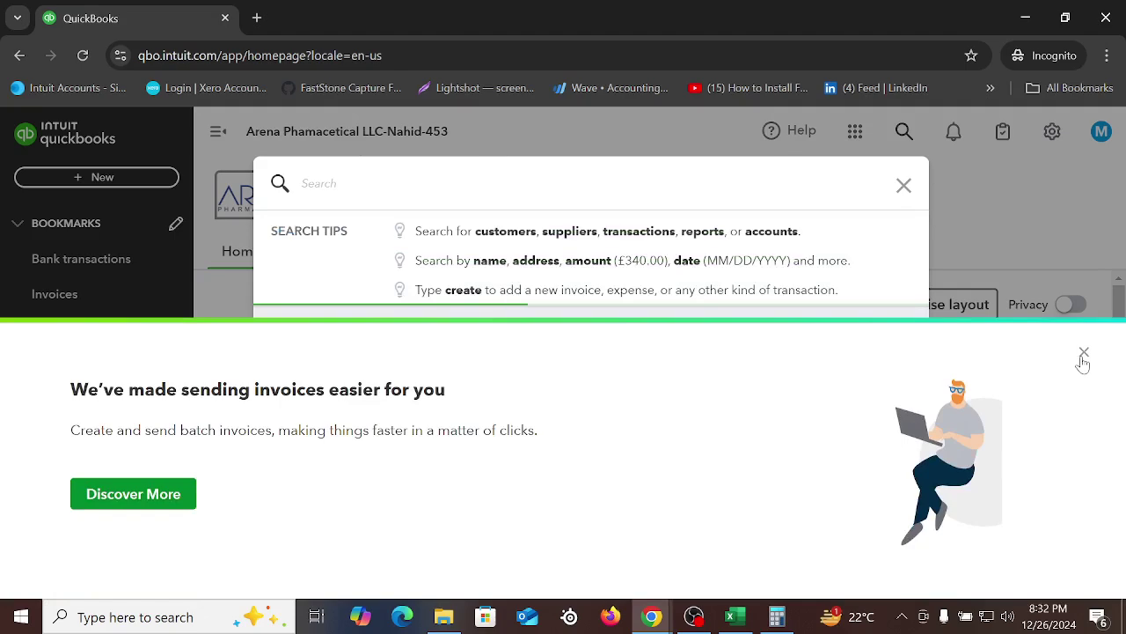
pyautogui.click(1084, 352)
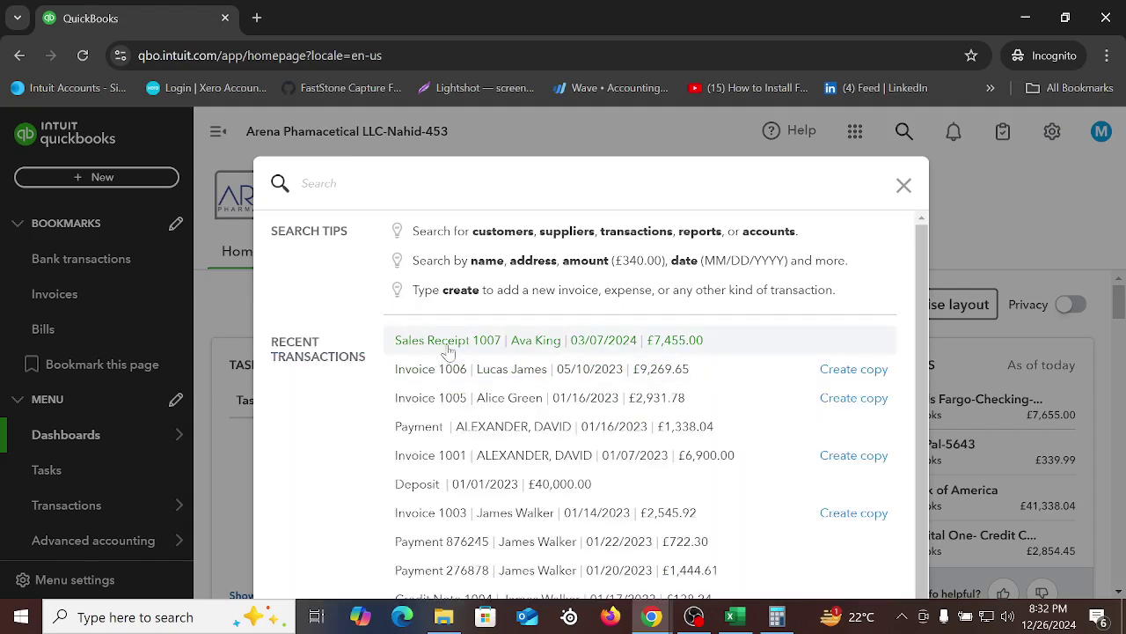
# Open Sales Receipt 1007 from recent transactions and duplicate its browser tab
pyautogui.click(438, 339)
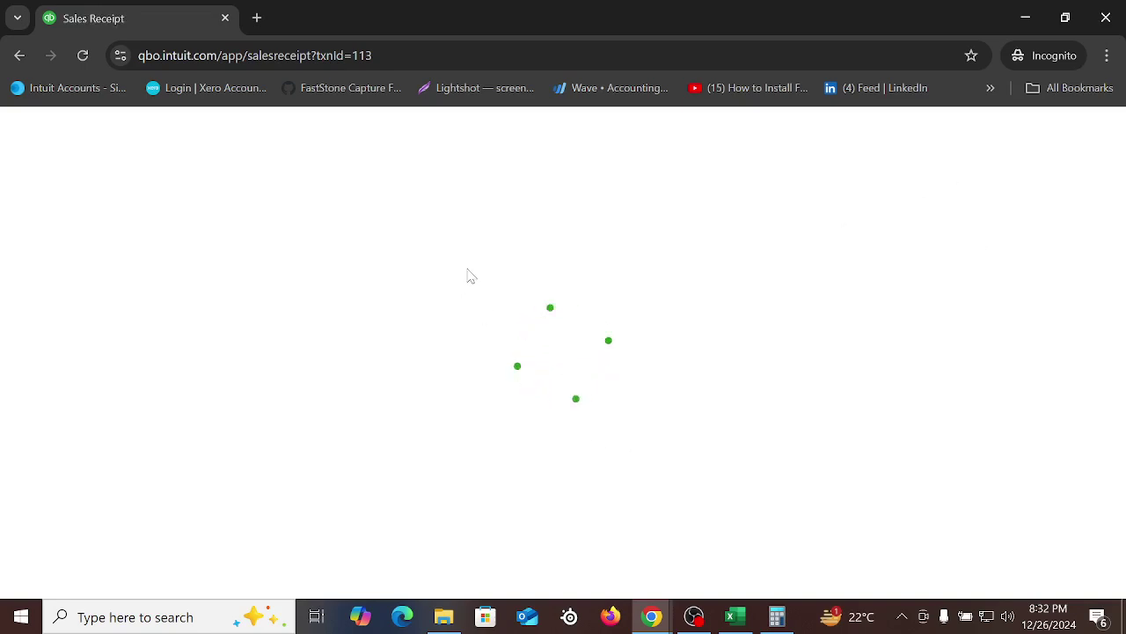
pyautogui.rightClick(124, 19)
pyautogui.click(208, 172)
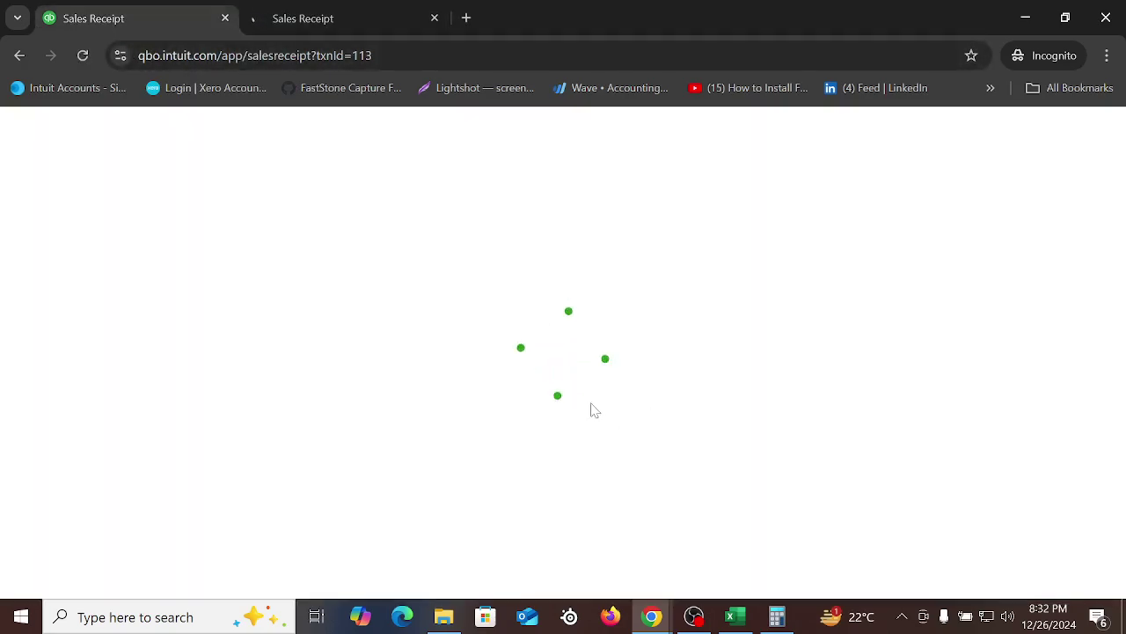
pyautogui.moveTo(652, 618)
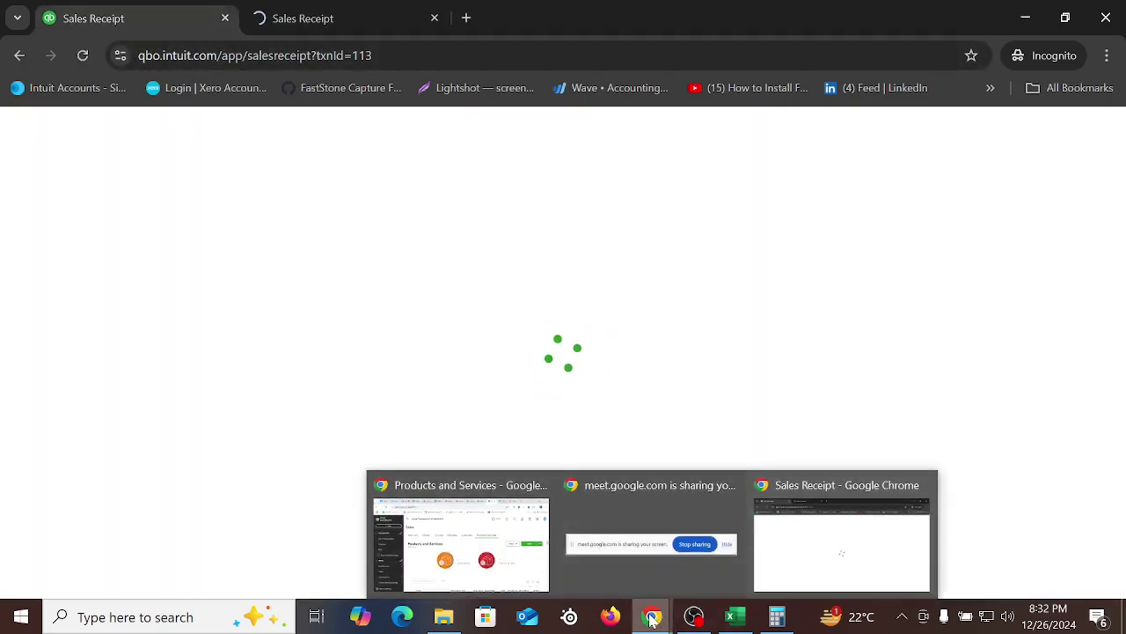
pyautogui.click(463, 529)
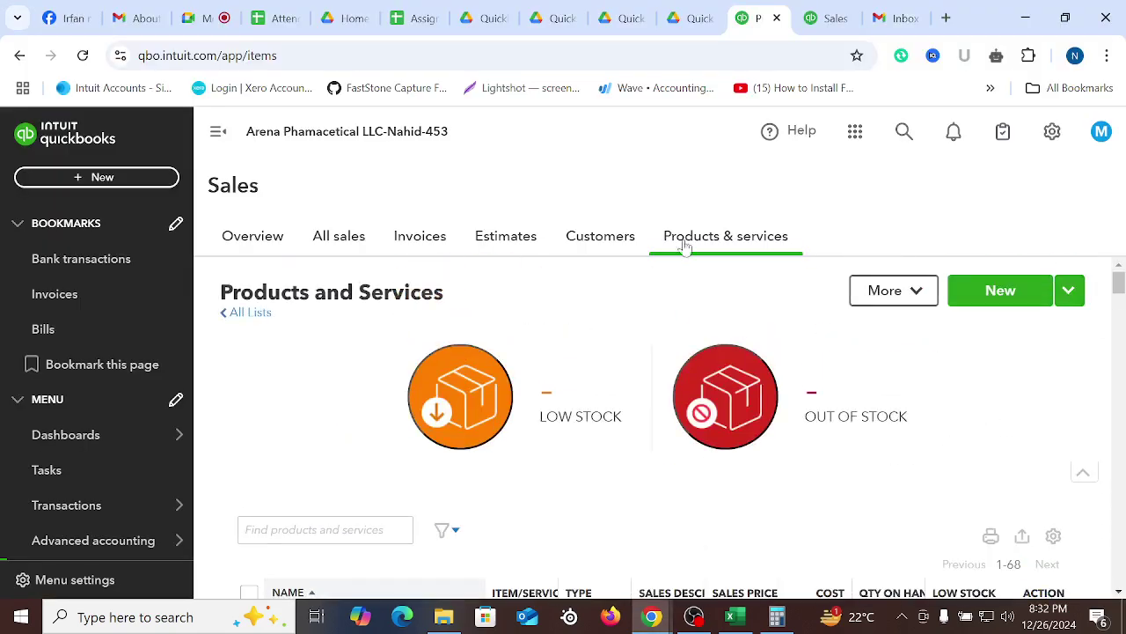
# Scroll through Sales Receipt 1007's line items, then go back to Products and Services
pyautogui.click(823, 20)
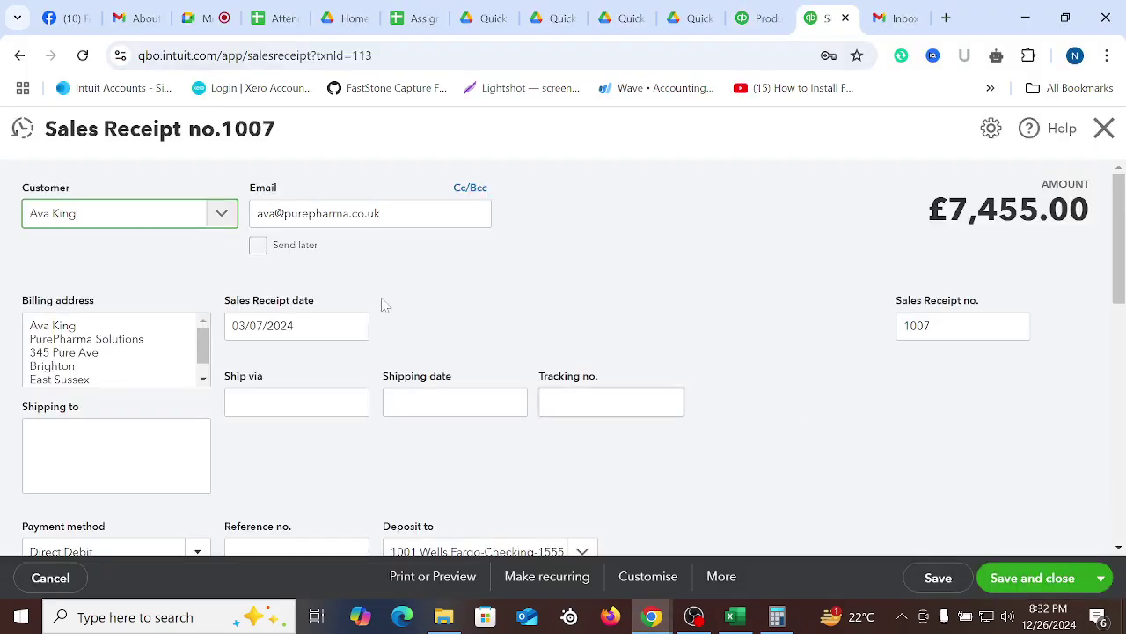
pyautogui.scroll(-6, 635, 355)
pyautogui.scroll(3, 732, 432)
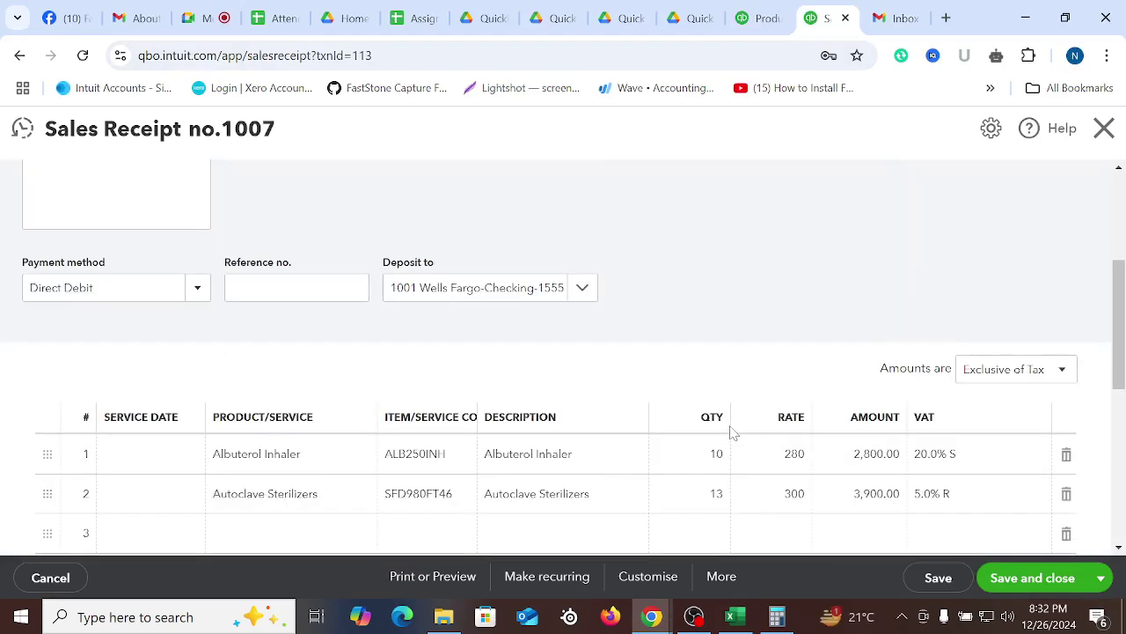
pyautogui.scroll(-1, 528, 434)
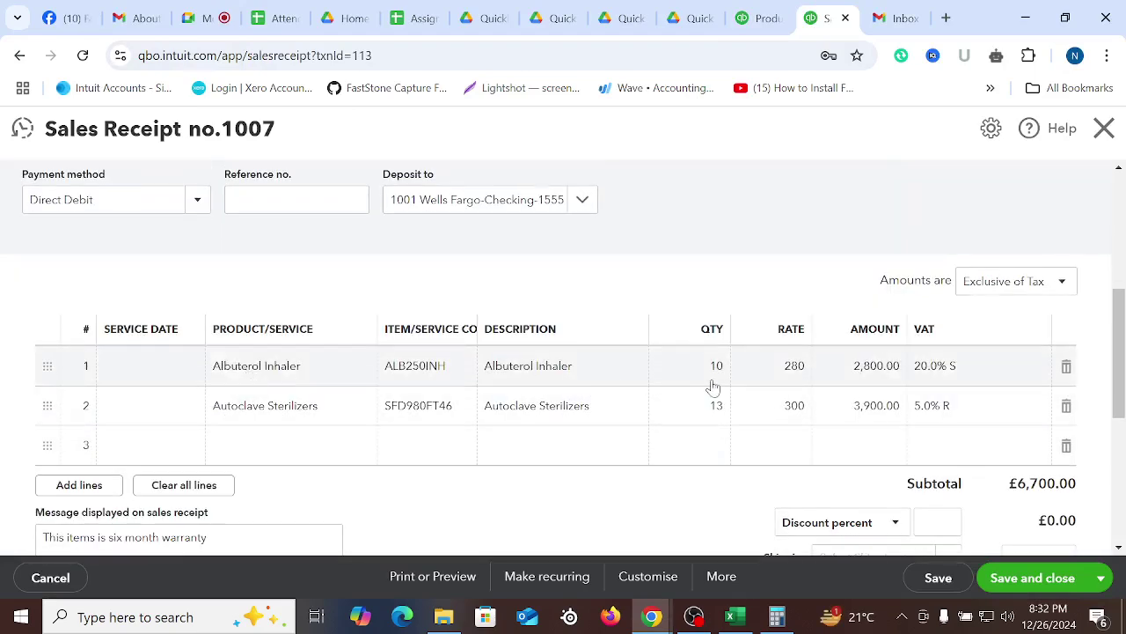
pyautogui.scroll(1, 519, 308)
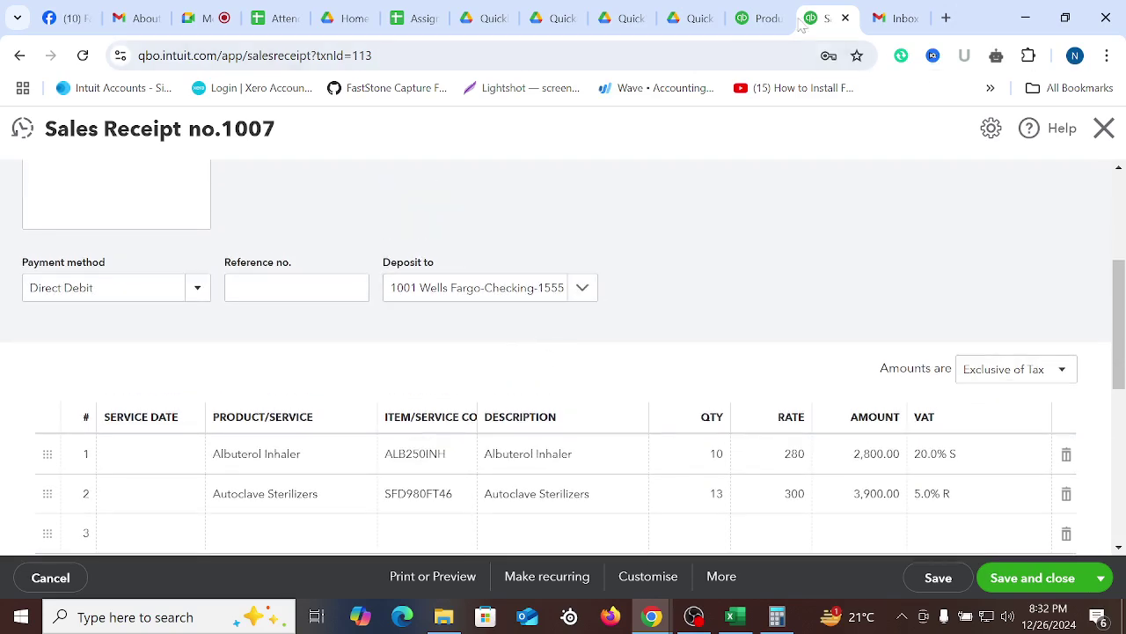
pyautogui.click(759, 18)
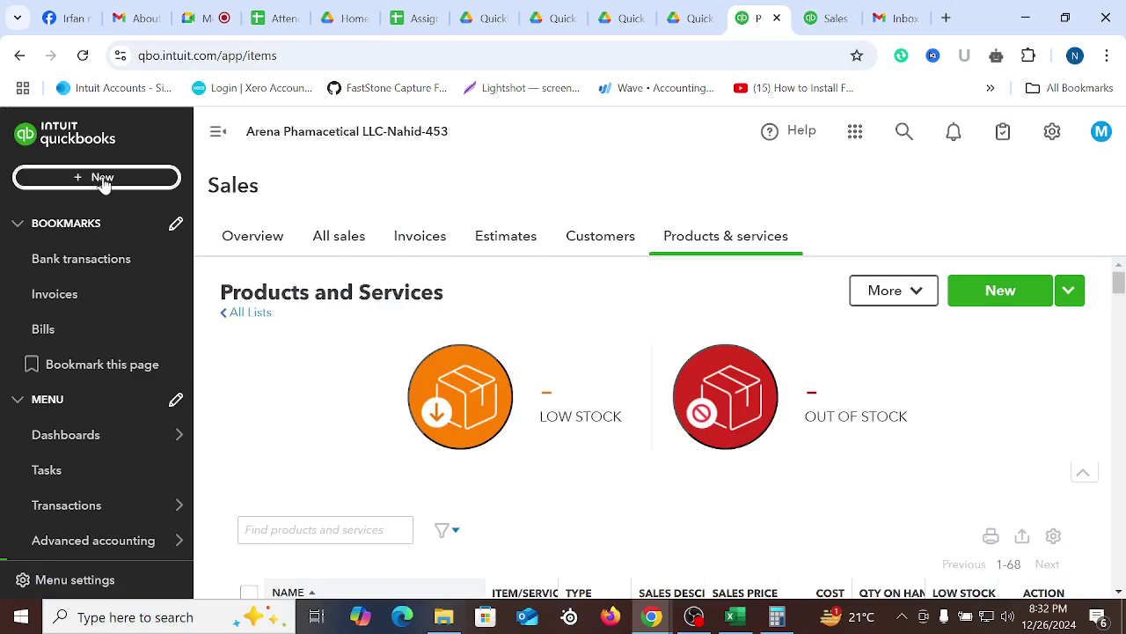
pyautogui.click(101, 180)
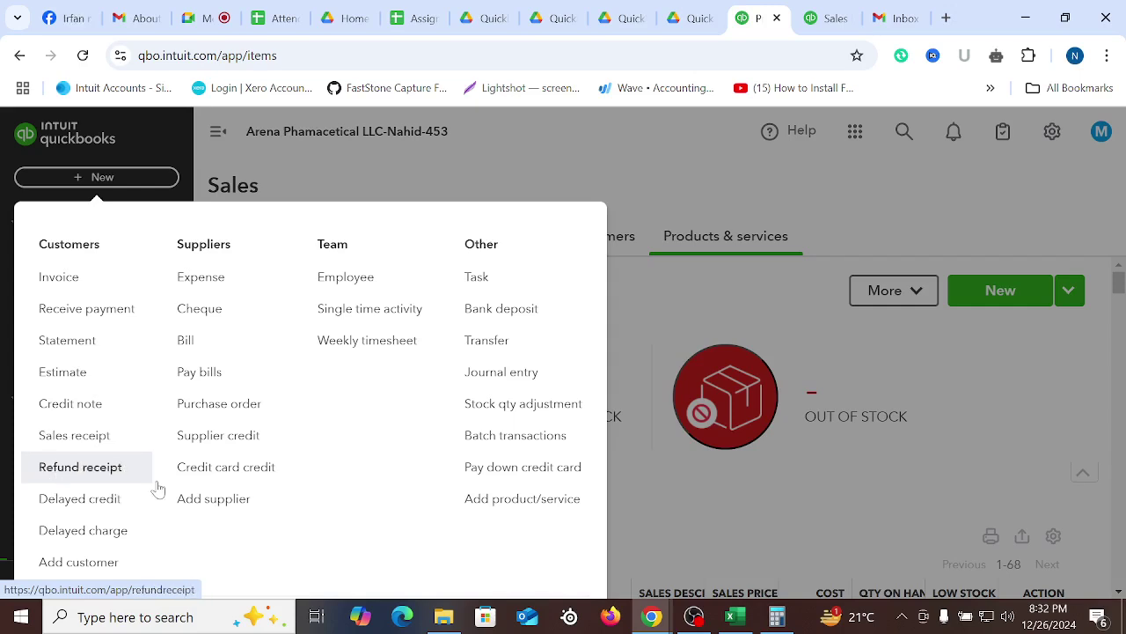
# Start a new refund receipt, glancing at Sales Receipt 1007 for reference
pyautogui.click(75, 471)
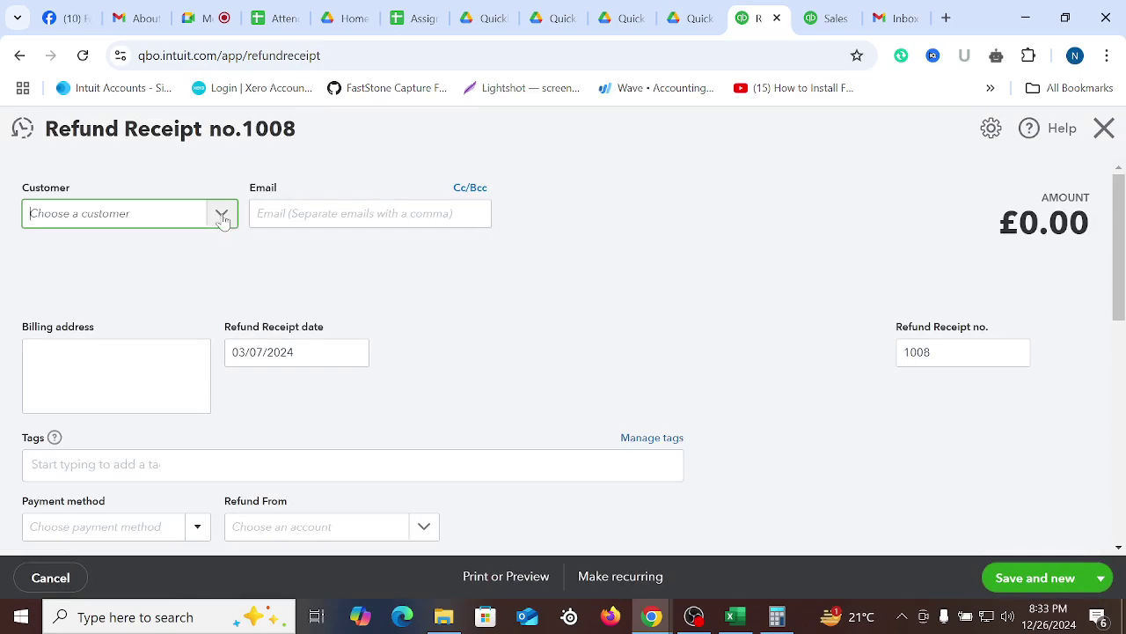
pyautogui.click(816, 25)
pyautogui.scroll(3, 70, 255)
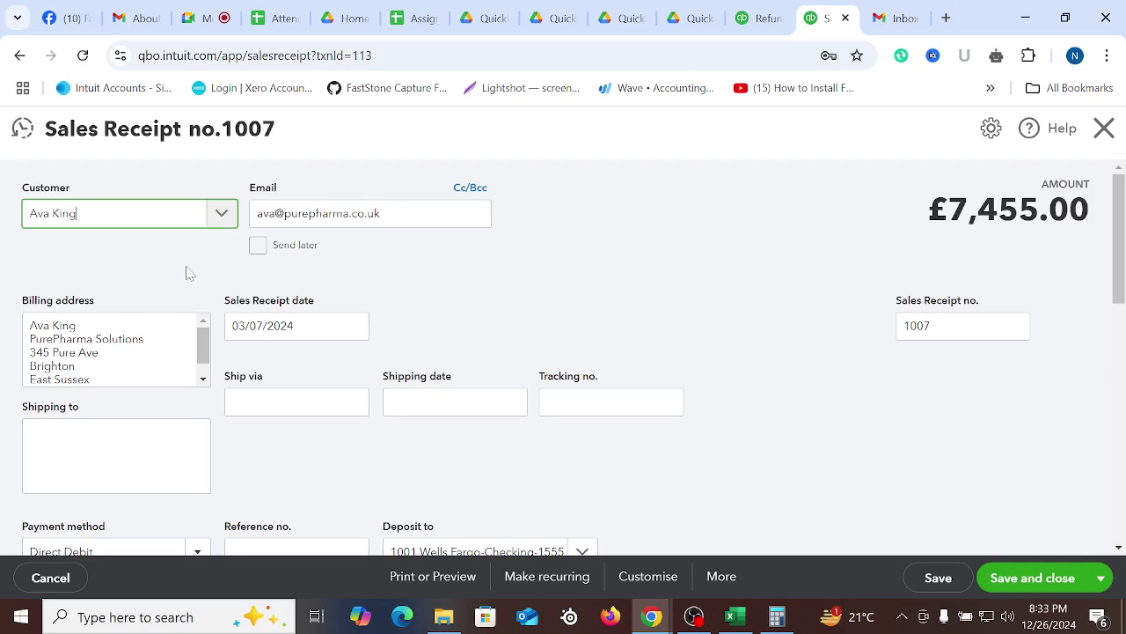
pyautogui.click(767, 18)
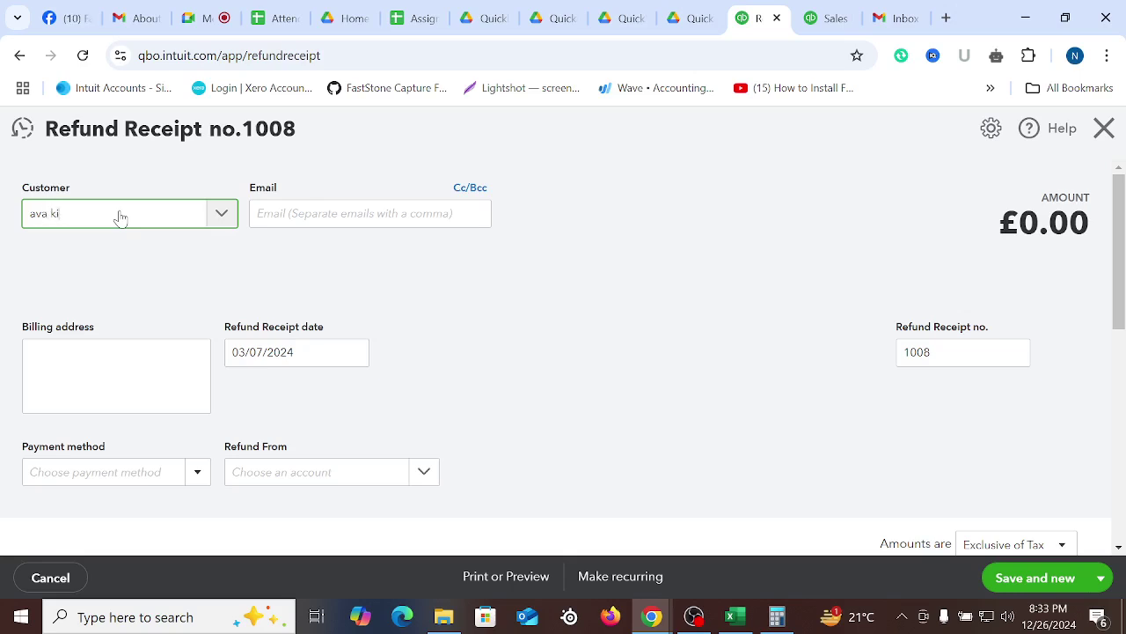
# Choose the same customer as on Sales Receipt 1007 for the refund
pyautogui.click(225, 220)
pyautogui.scroll(-6, 176, 405)
pyautogui.scroll(4, 302, 440)
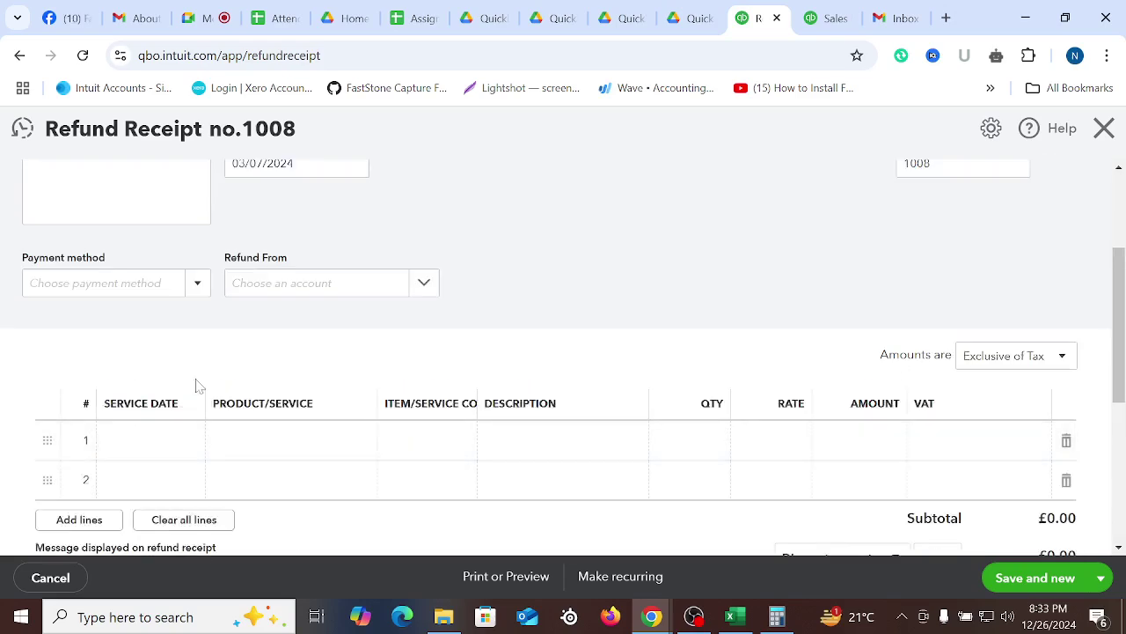
pyautogui.scroll(3, 302, 423)
pyautogui.click(101, 225)
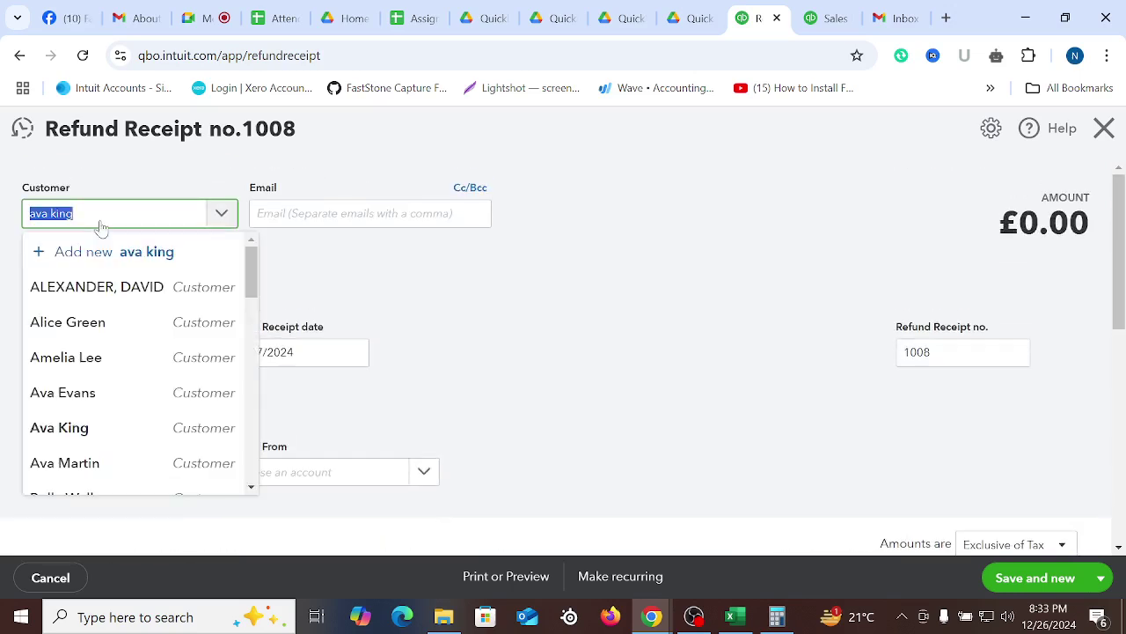
pyautogui.scroll(-2, 126, 402)
pyautogui.scroll(1, 93, 392)
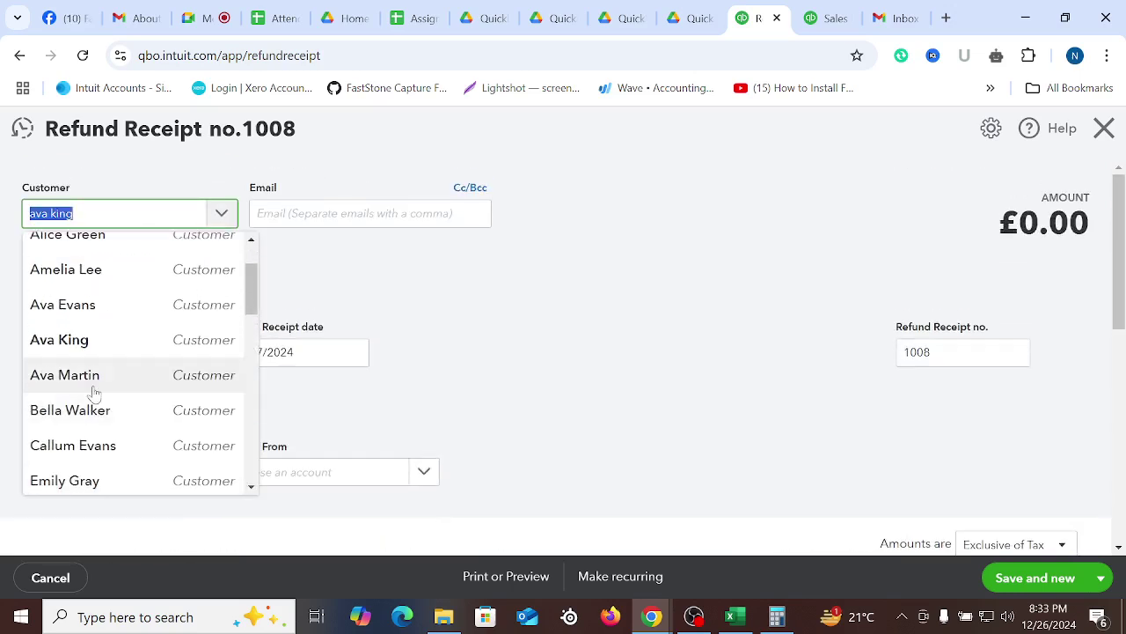
pyautogui.click(70, 342)
pyautogui.click(608, 354)
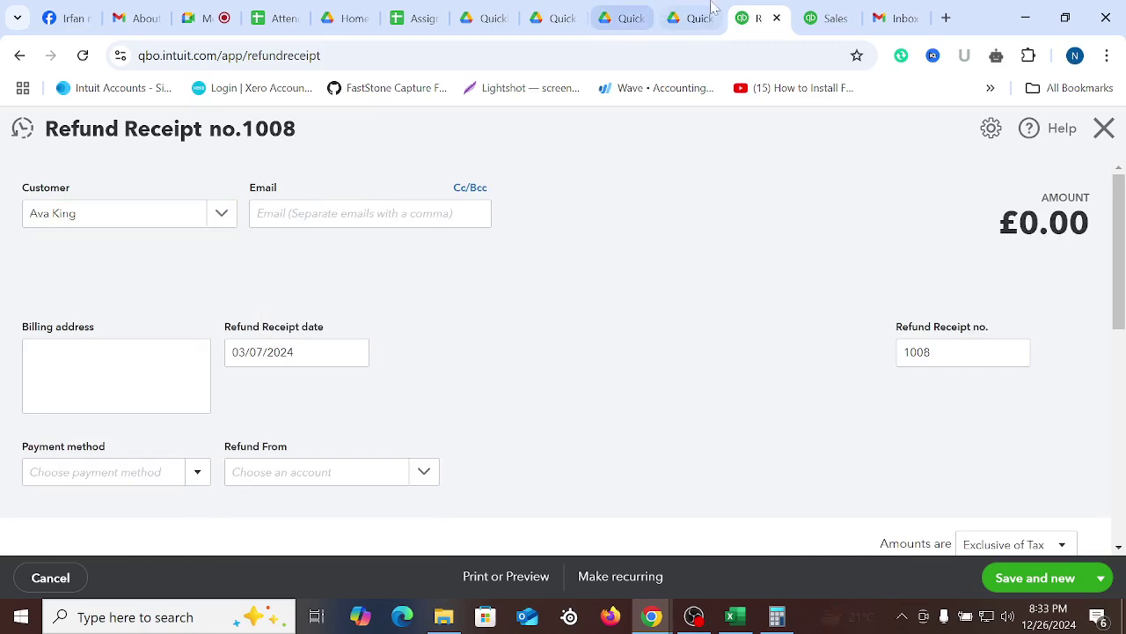
# Set the refund receipt date to 03/09/2024
pyautogui.click(823, 13)
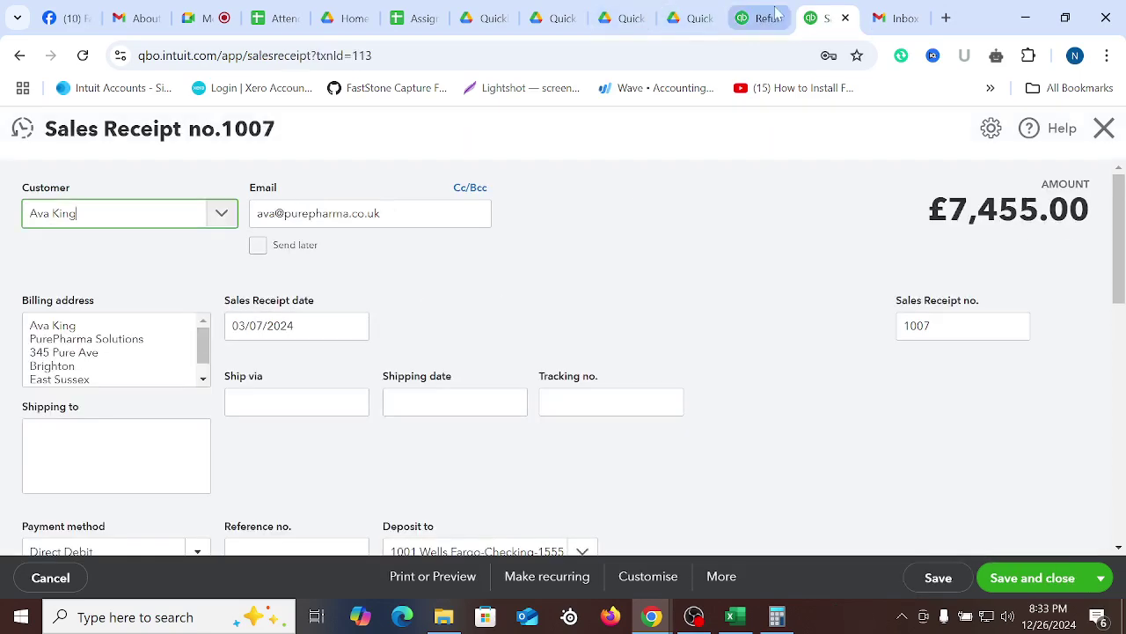
pyautogui.click(755, 17)
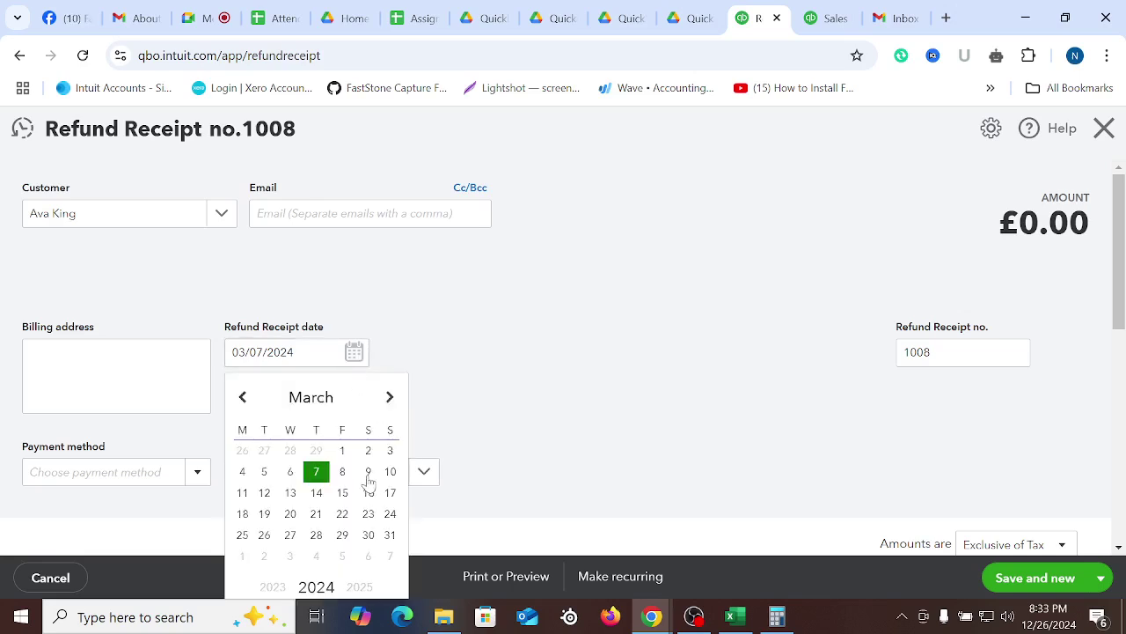
pyautogui.click(368, 476)
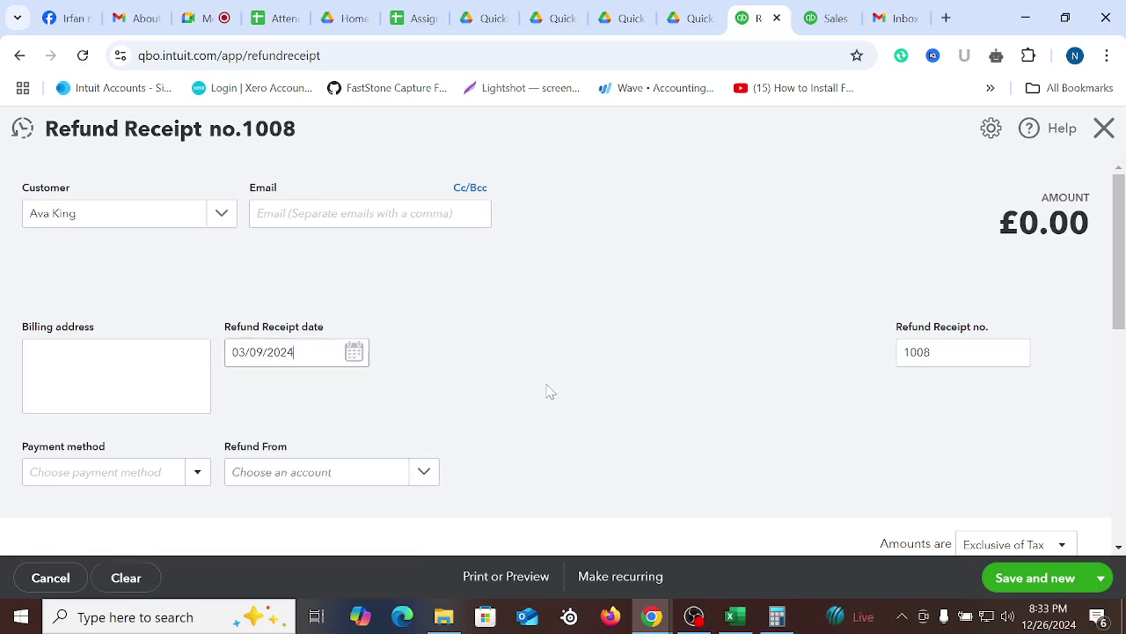
pyautogui.scroll(-2, 563, 360)
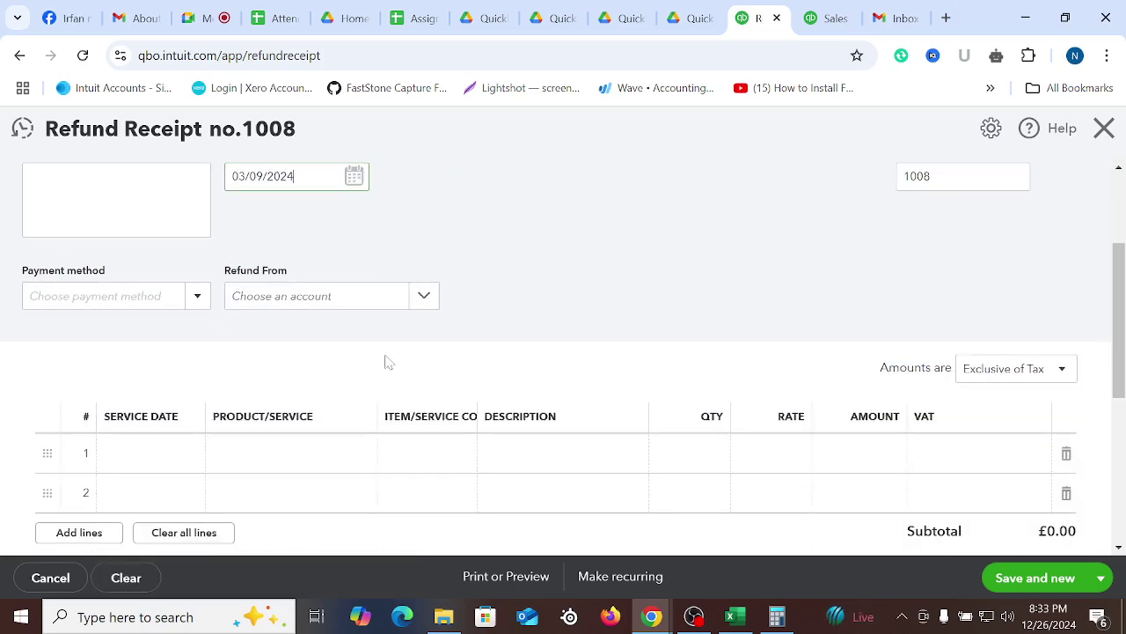
pyautogui.click(194, 299)
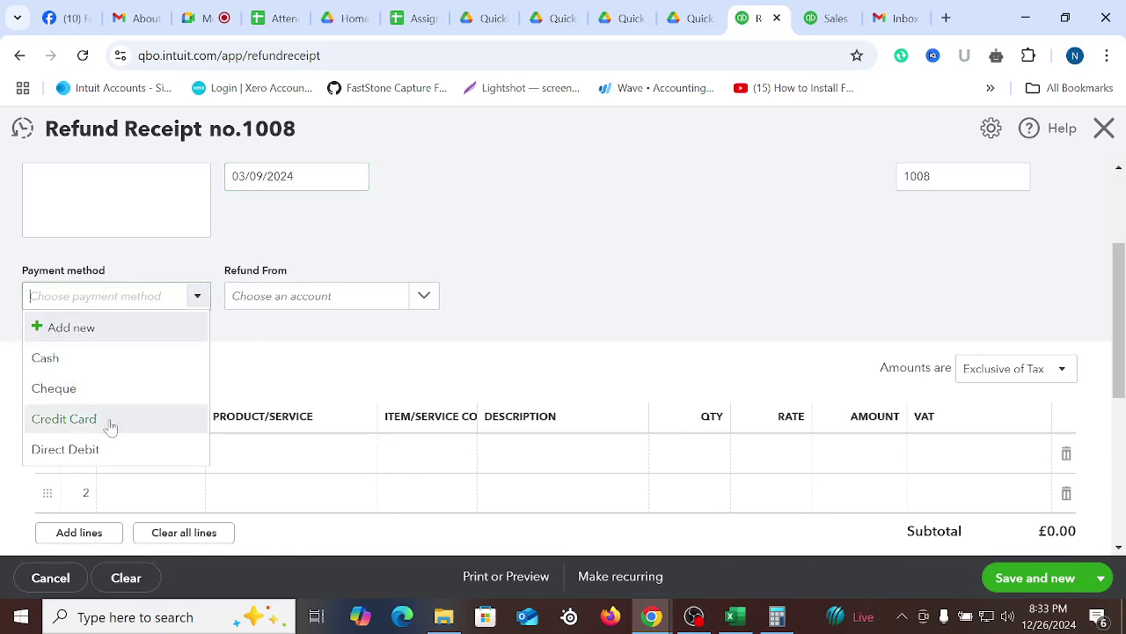
# Set payment method Direct Debit and refund from the Wells Fargo checking account
pyautogui.click(65, 459)
pyautogui.click(322, 304)
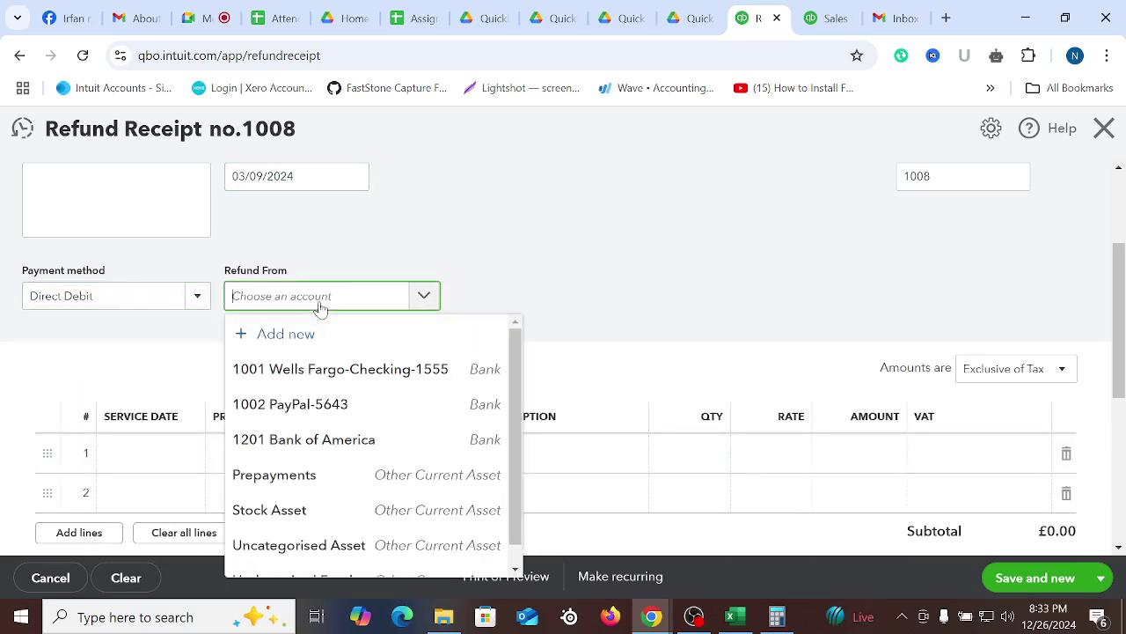
pyautogui.click(315, 376)
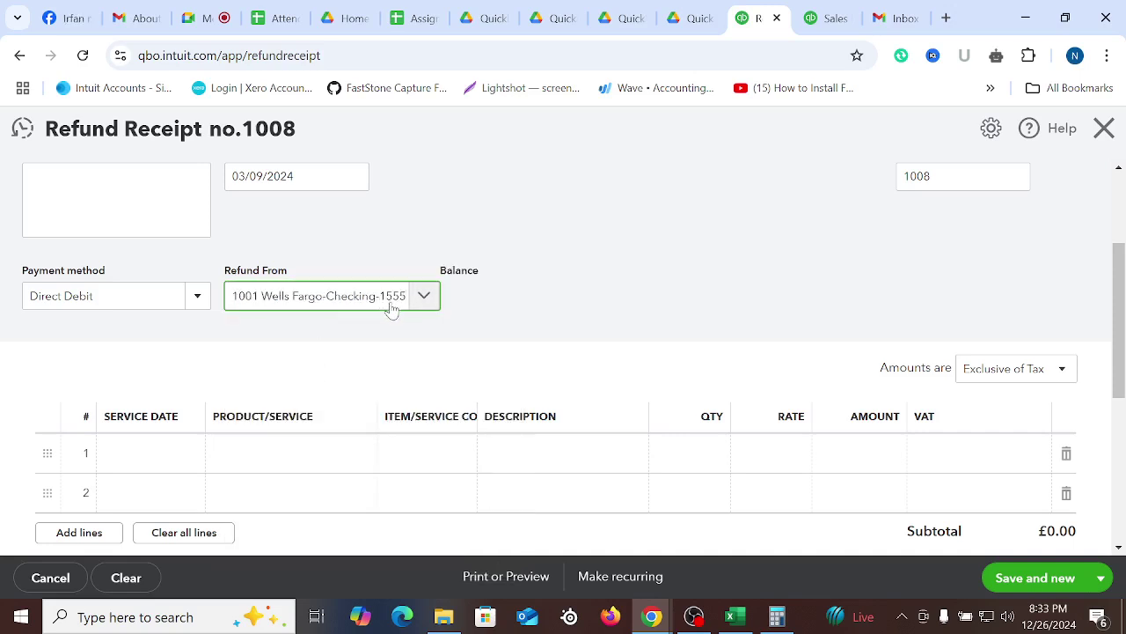
pyautogui.scroll(-2, 344, 377)
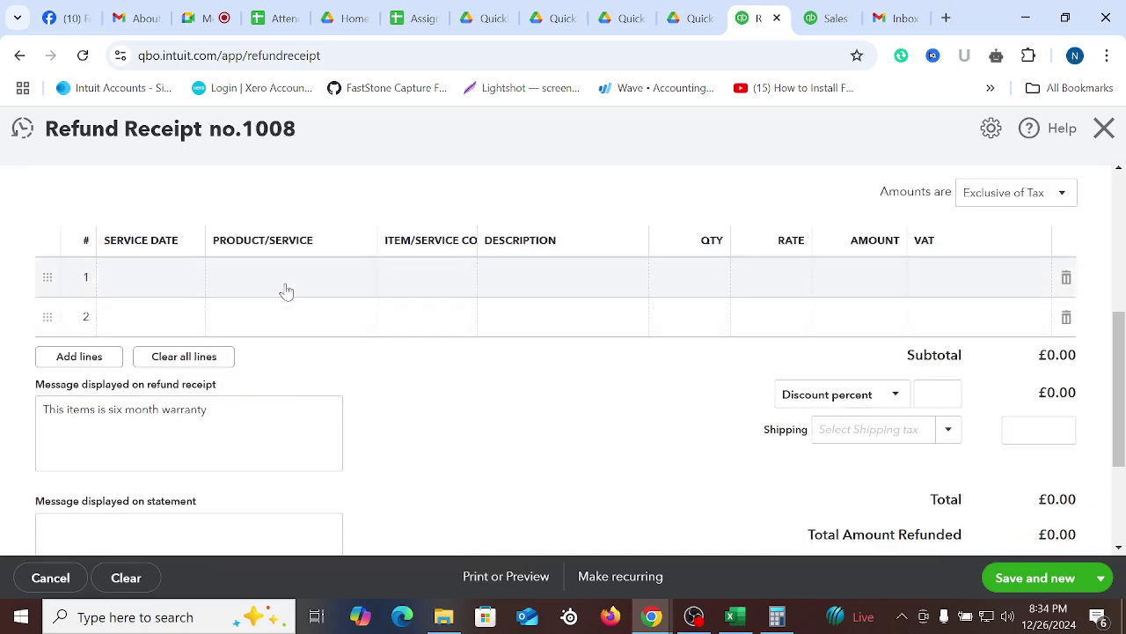
pyautogui.click(287, 288)
# Copy the product name Albuterol Inhaler from line 1 of Sales Receipt 1007
pyautogui.click(831, 17)
pyautogui.scroll(-4, 470, 390)
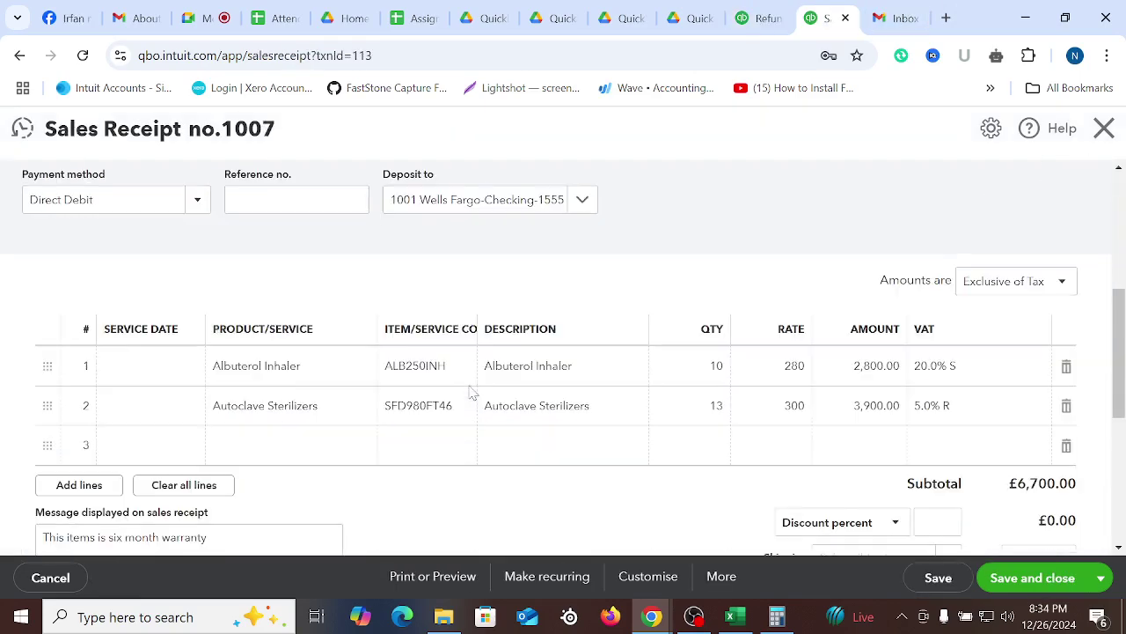
pyautogui.rightClick(262, 379)
pyautogui.click(255, 369)
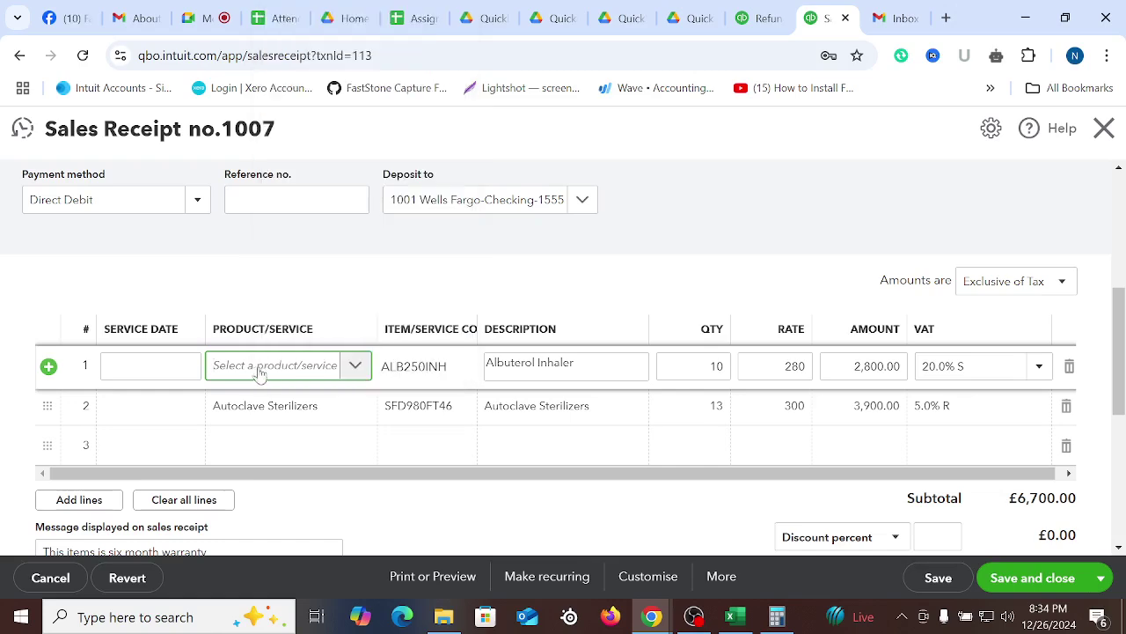
pyautogui.click(304, 369)
pyautogui.click(304, 370)
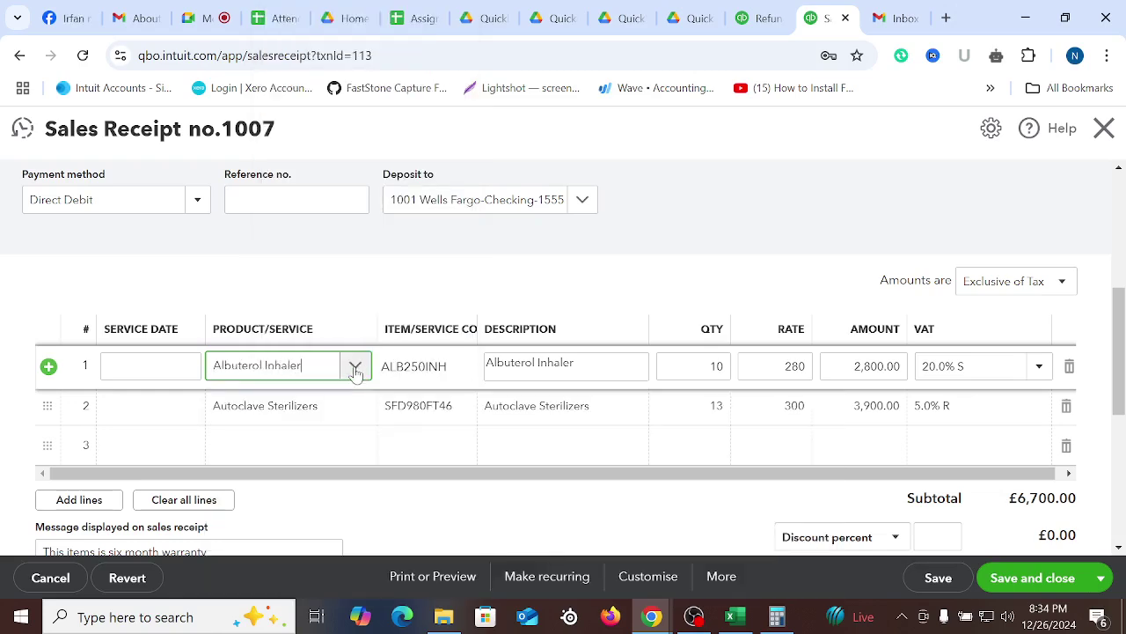
pyautogui.click(302, 369)
pyautogui.rightClick(264, 371)
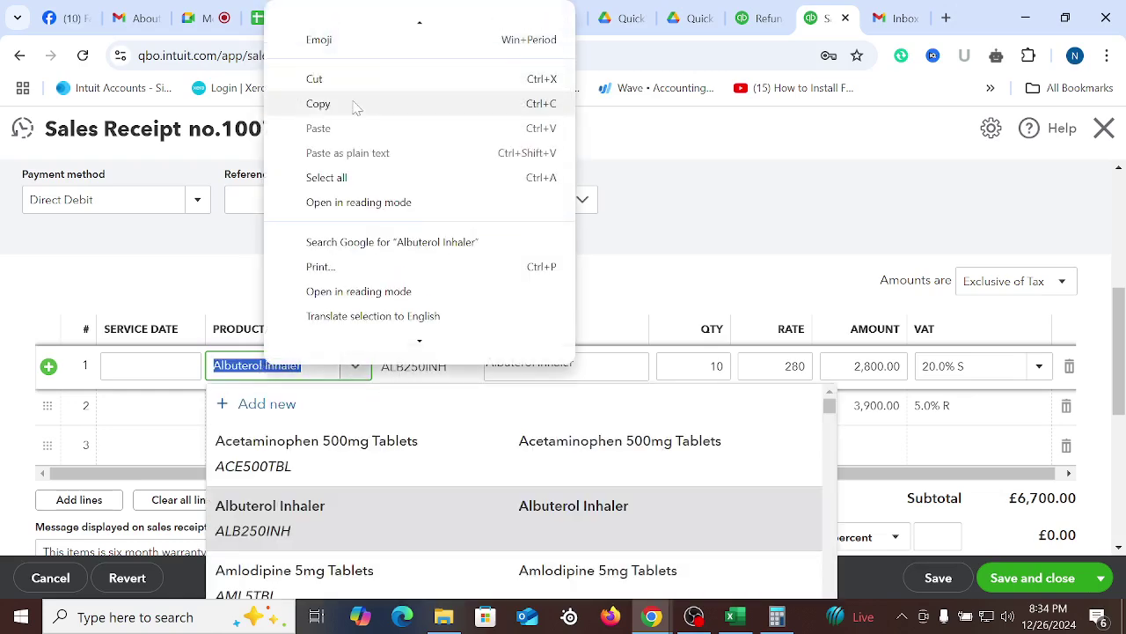
pyautogui.click(355, 104)
# Paste Albuterol Inhaler into the refund's first product line and select it
pyautogui.click(759, 17)
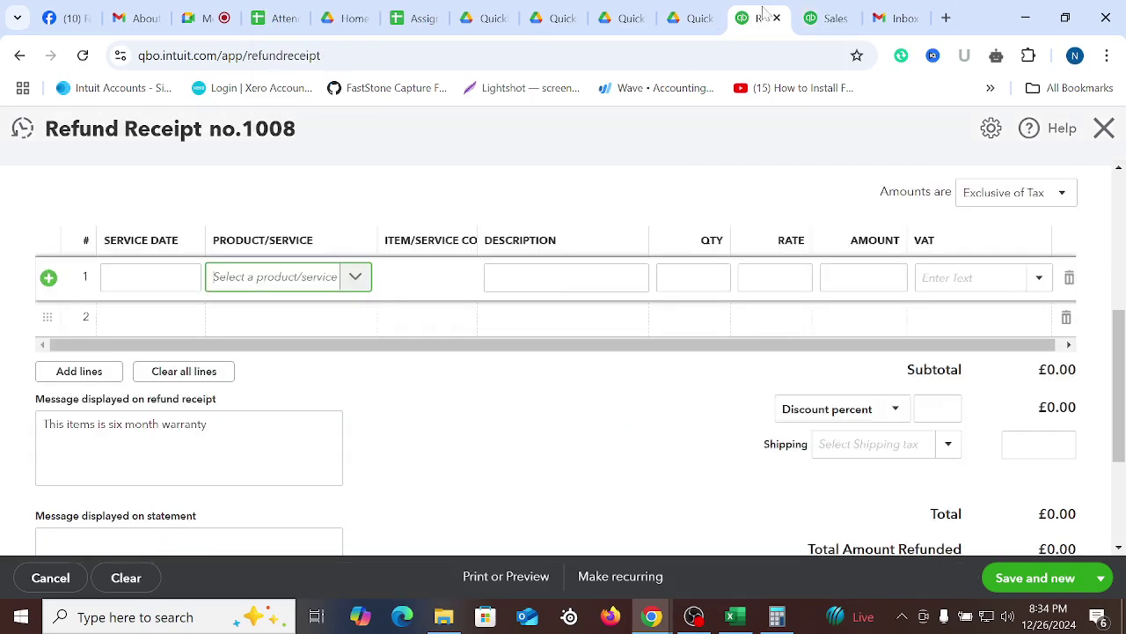
pyautogui.rightClick(291, 279)
pyautogui.click(353, 454)
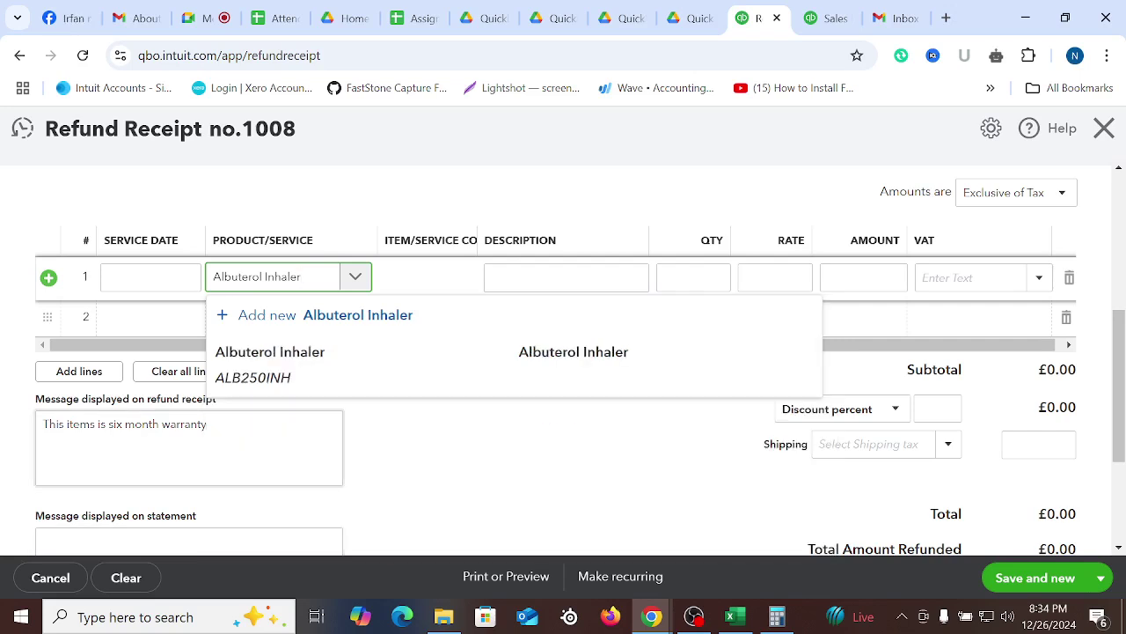
pyautogui.click(349, 365)
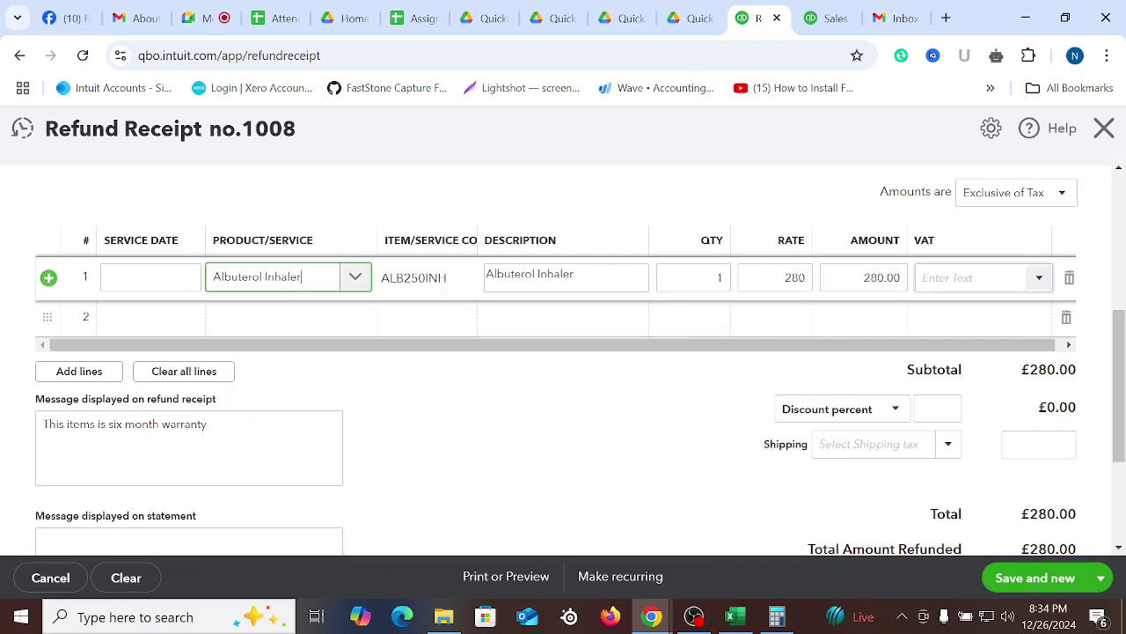
pyautogui.click(827, 19)
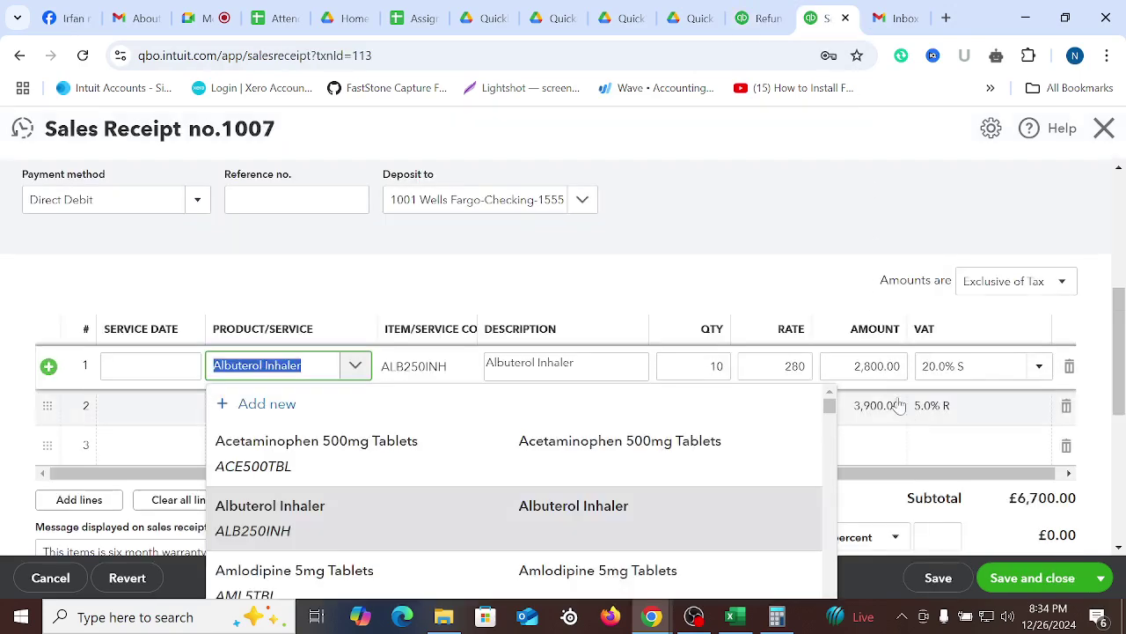
pyautogui.click(880, 282)
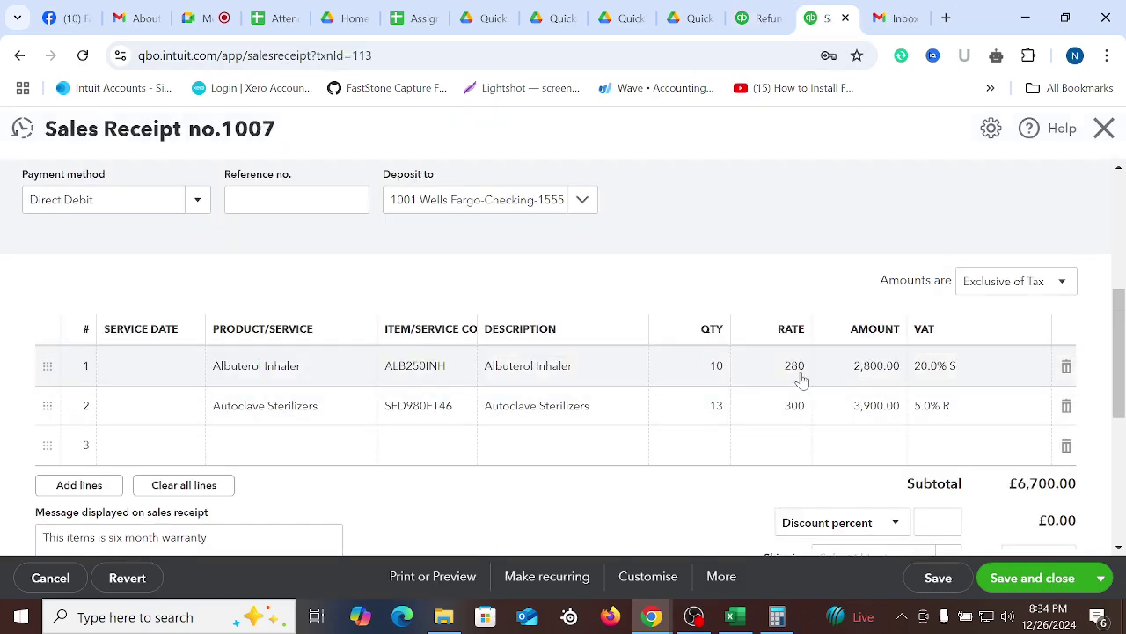
pyautogui.click(757, 17)
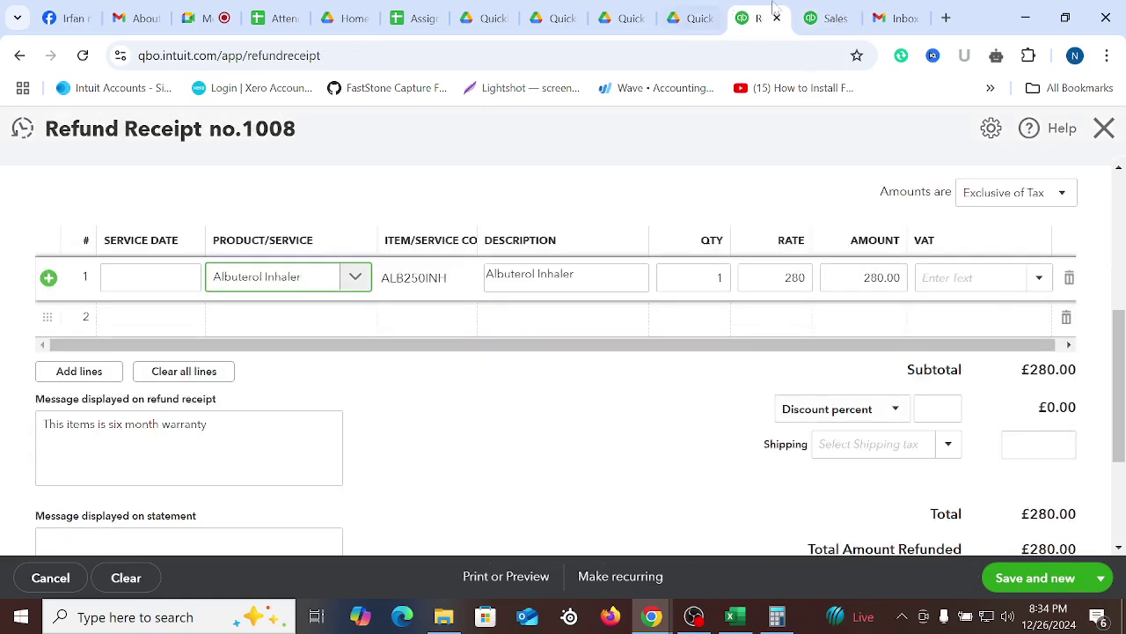
# Apply 20.0% S VAT to the Albuterol Inhaler line, bringing the total to £336.00
pyautogui.click(828, 17)
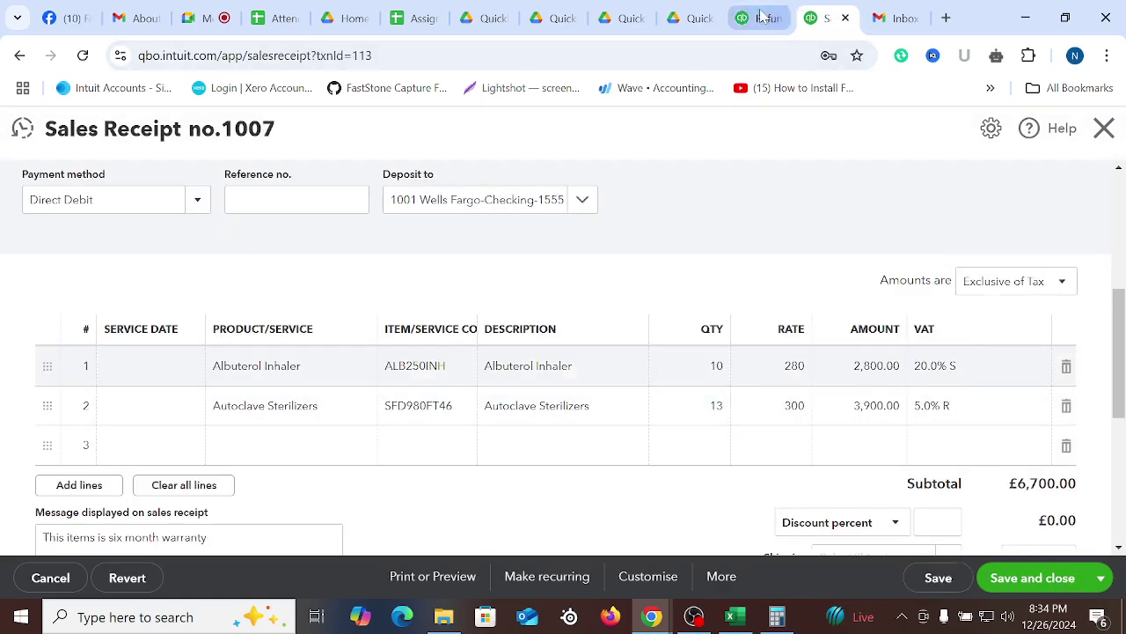
pyautogui.click(762, 16)
pyautogui.click(1039, 278)
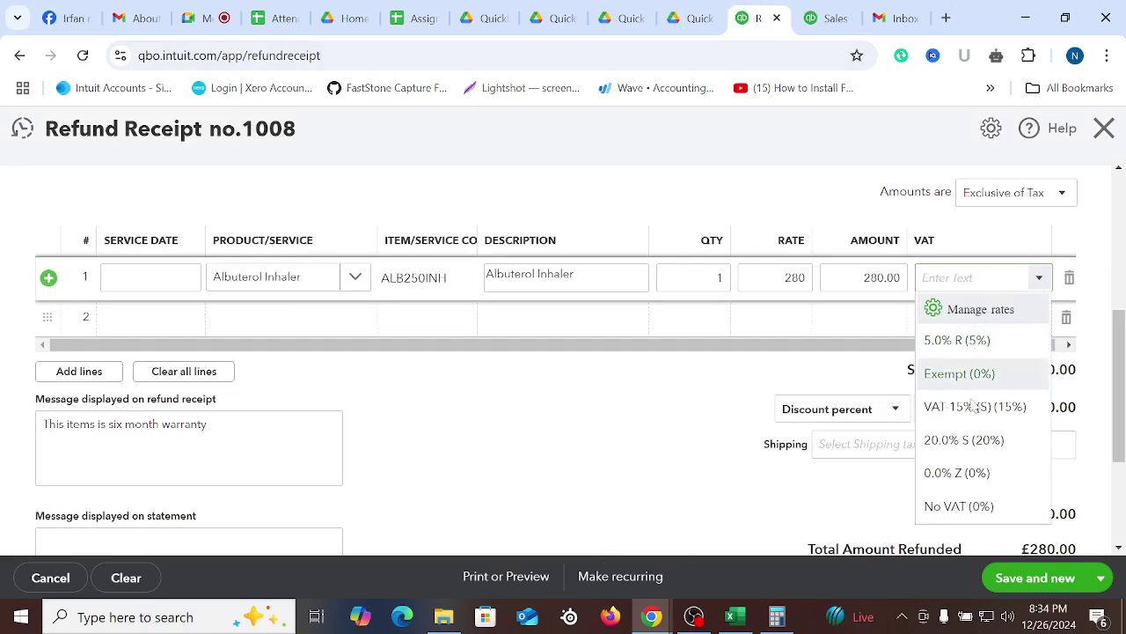
pyautogui.click(964, 440)
pyautogui.click(608, 430)
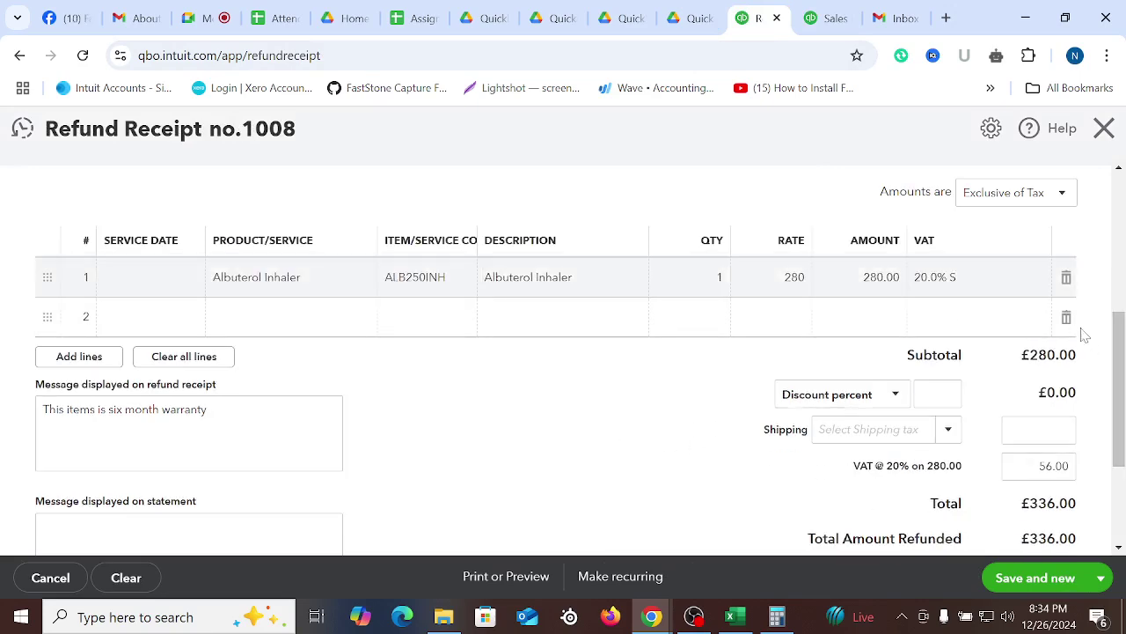
pyautogui.scroll(-2, 651, 423)
pyautogui.scroll(5, 503, 326)
# Check the Google Meet call, dismiss the raised-hands notice, and return to Refund Receipt 1008
pyautogui.click(204, 11)
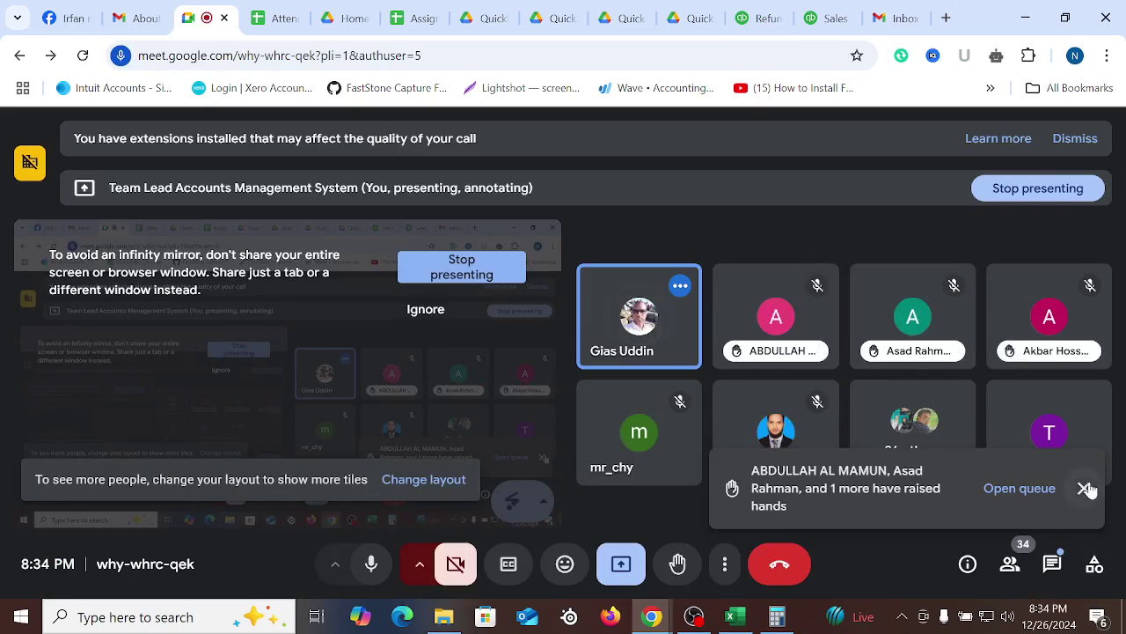
pyautogui.click(1084, 488)
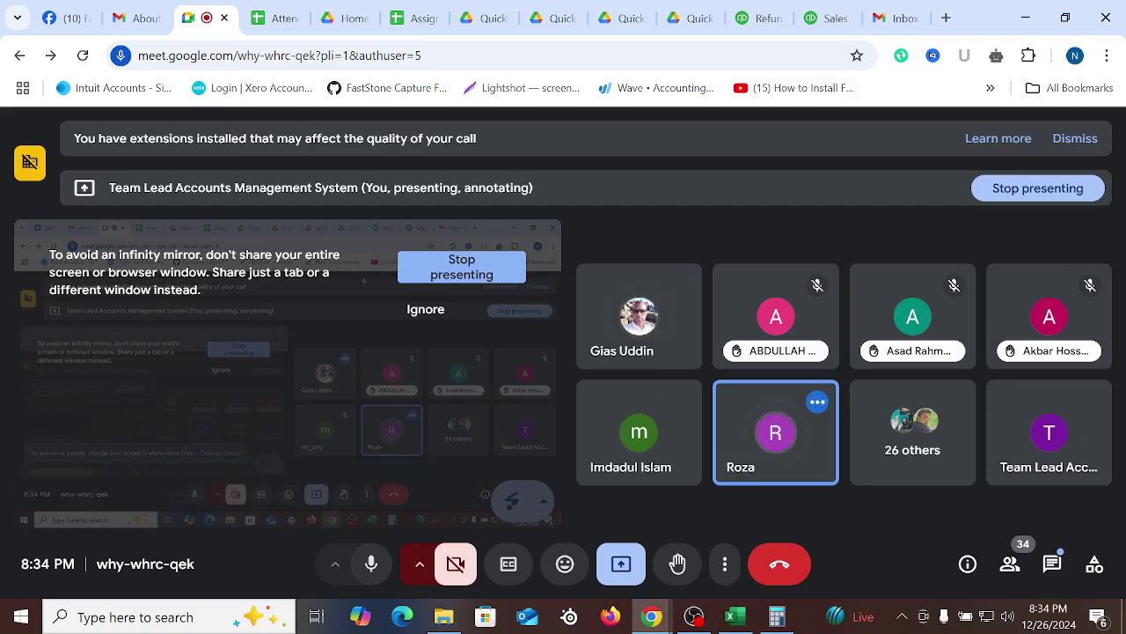
pyautogui.click(757, 17)
# Choose Save and close from the refund receipt's save options
pyautogui.scroll(-10, 853, 335)
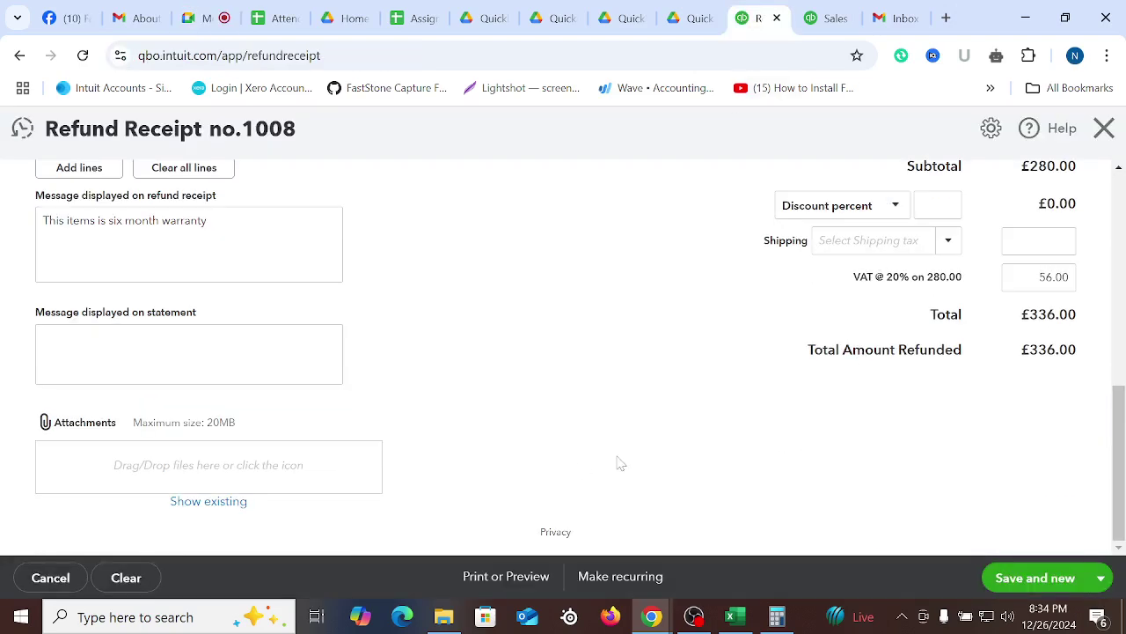
pyautogui.scroll(3, 666, 363)
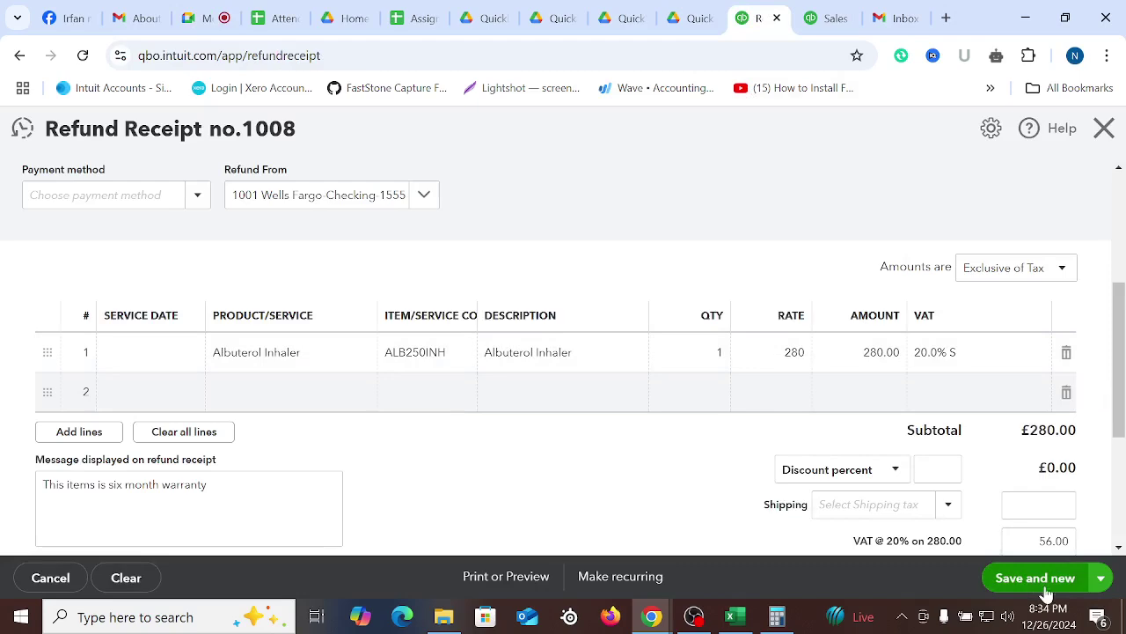
pyautogui.click(1100, 578)
pyautogui.click(1012, 521)
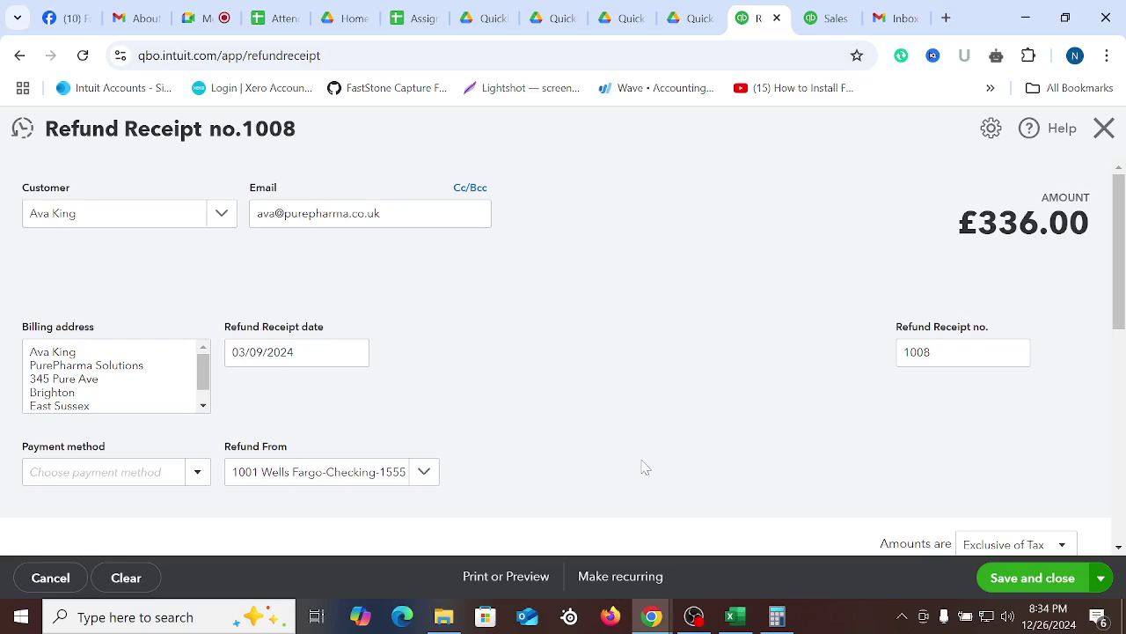
# Set Refund Receipt 1008's payment method to Direct Debit and review the form
pyautogui.scroll(-4, 655, 407)
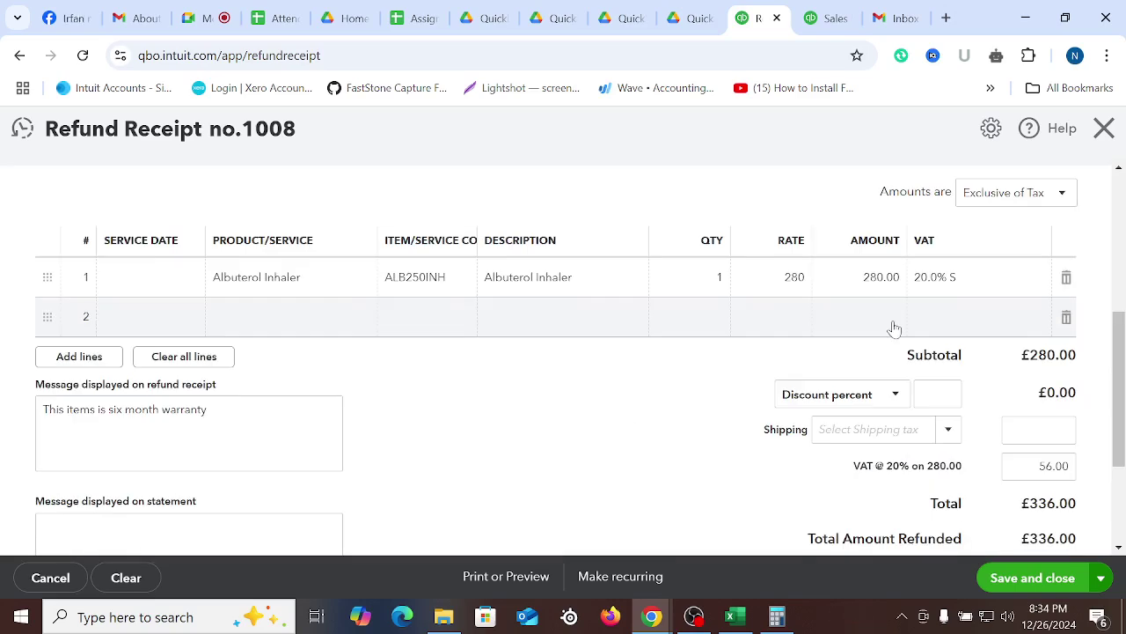
pyautogui.scroll(5, 528, 300)
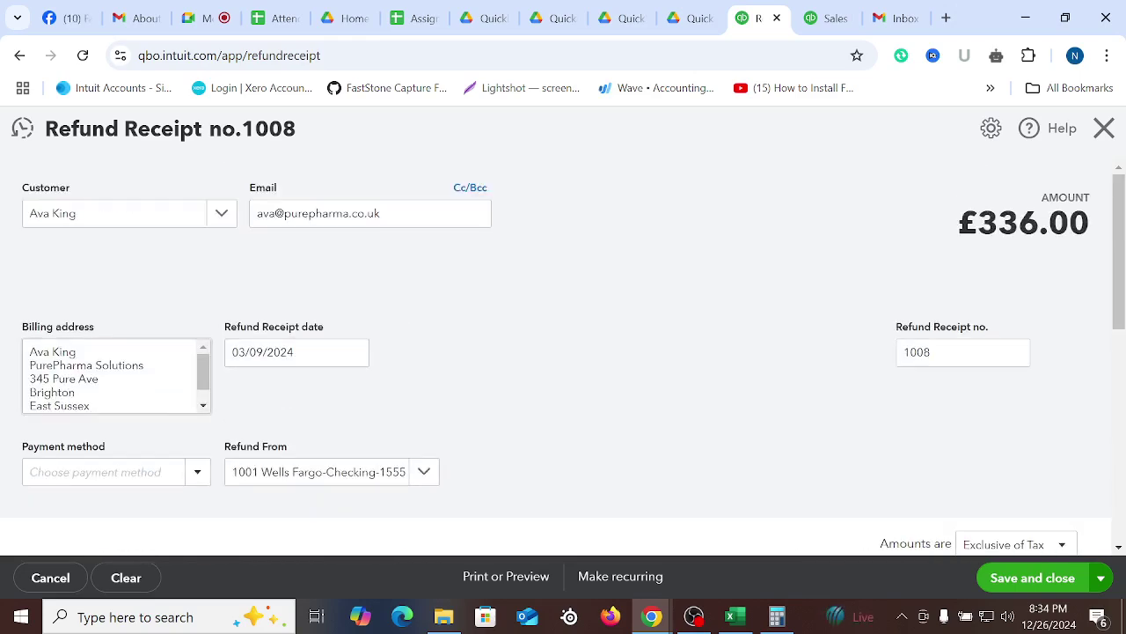
pyautogui.scroll(-2, 840, 443)
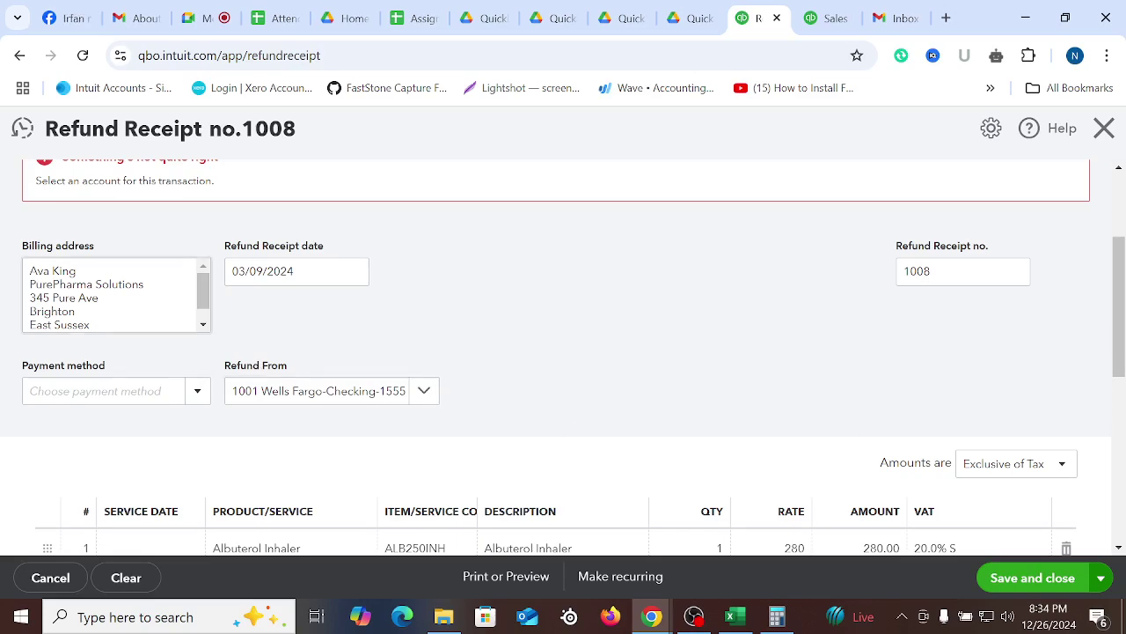
pyautogui.click(195, 392)
pyautogui.click(63, 544)
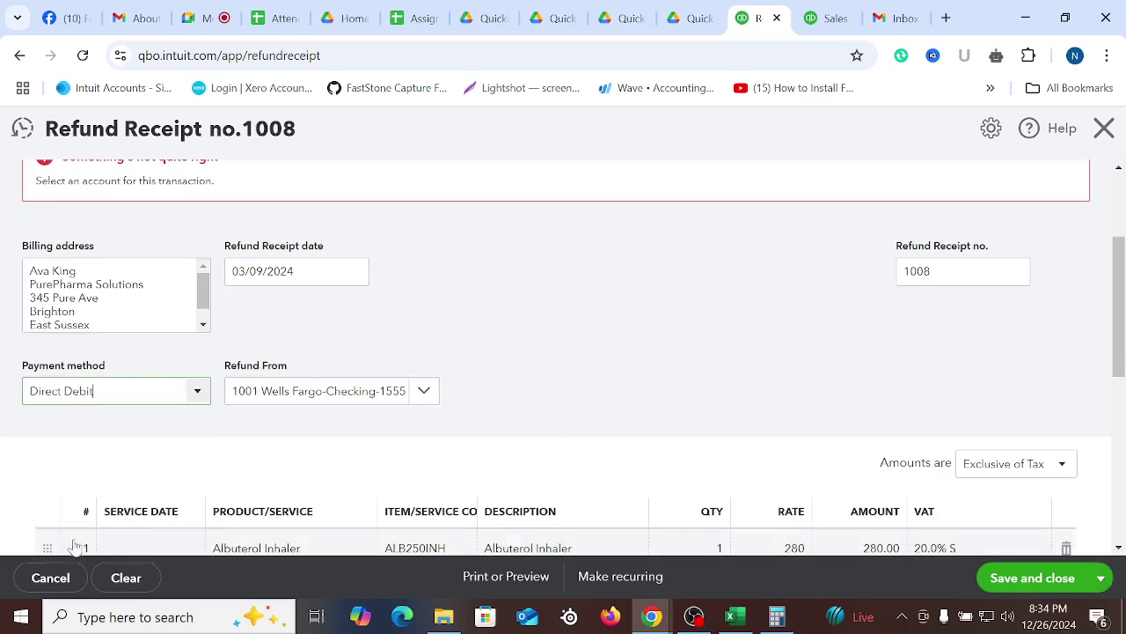
pyautogui.scroll(-4, 744, 362)
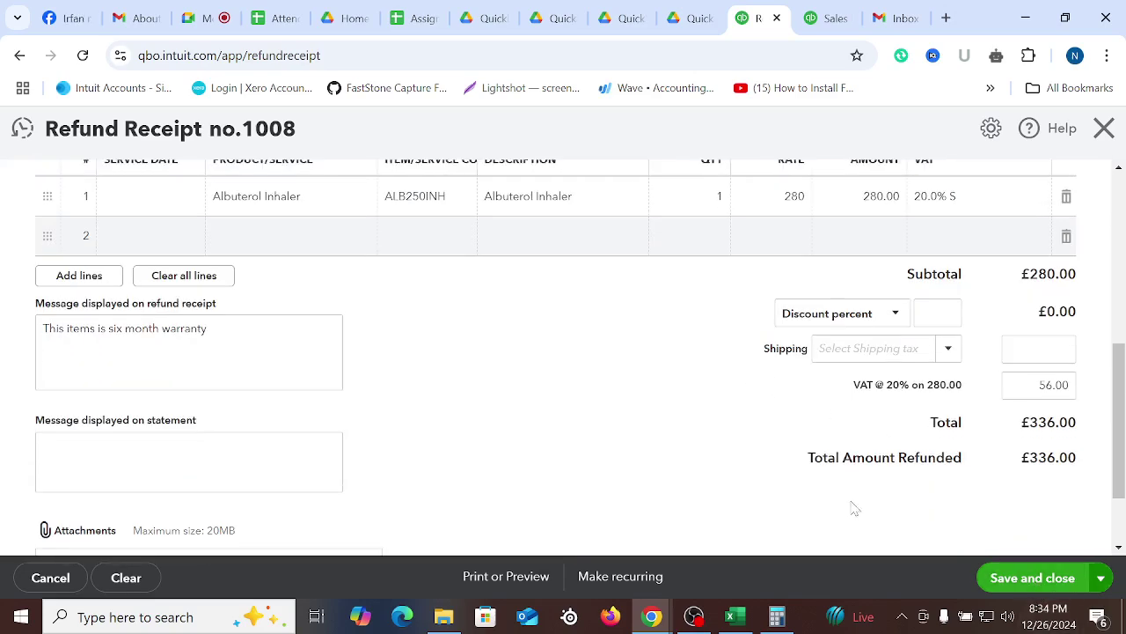
pyautogui.scroll(4, 704, 426)
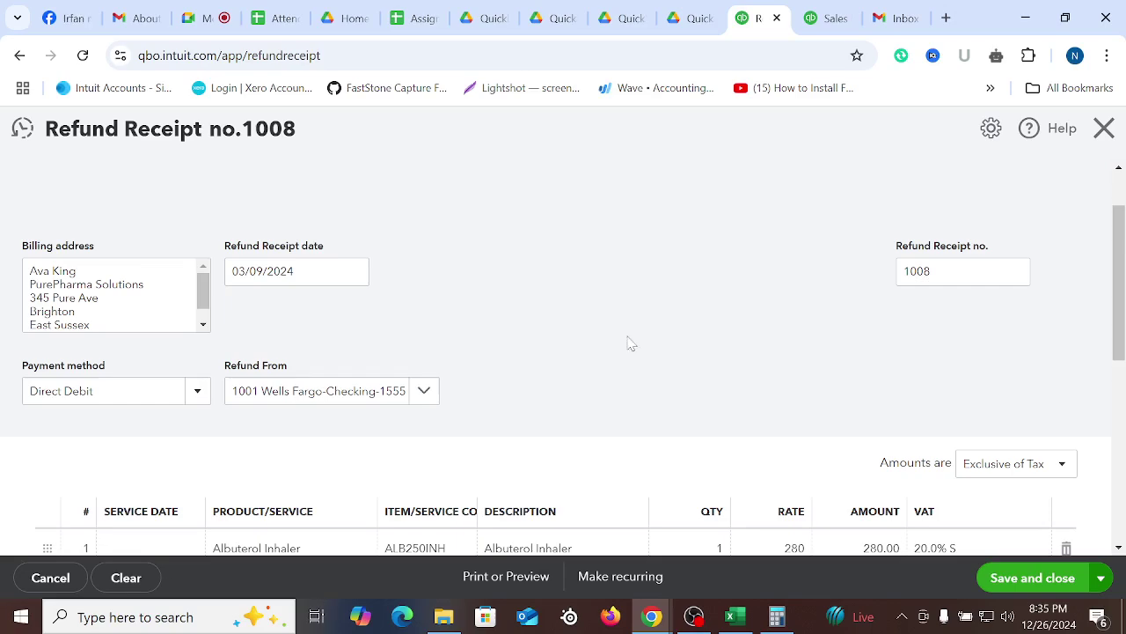
pyautogui.scroll(-5, 695, 370)
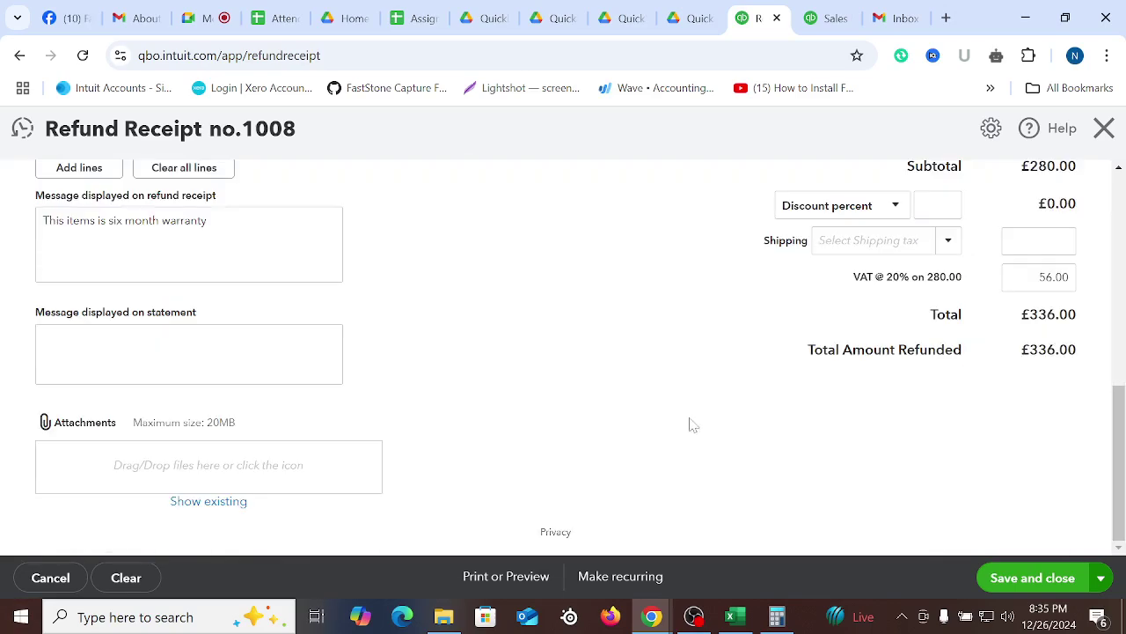
pyautogui.scroll(10, 642, 404)
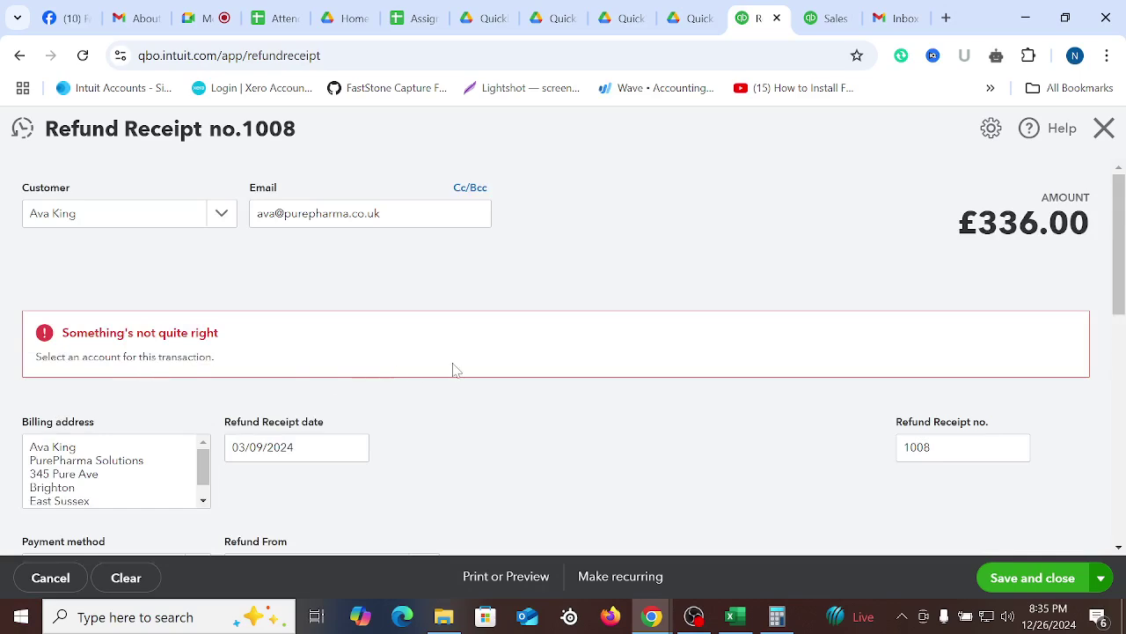
pyautogui.scroll(-4, 457, 366)
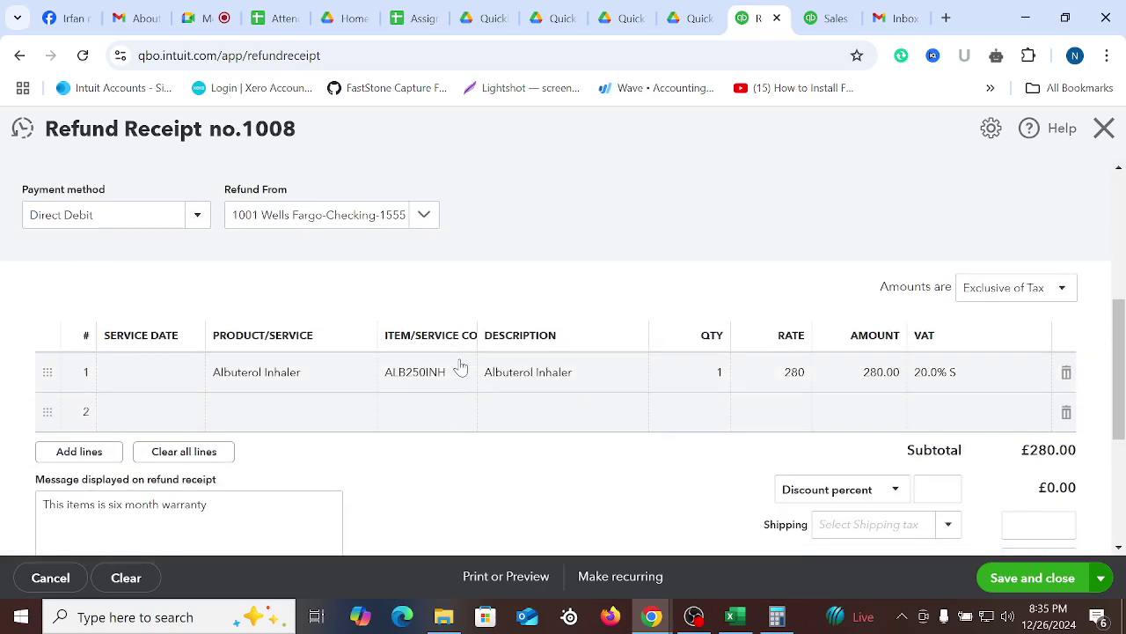
pyautogui.scroll(-3, 712, 453)
pyautogui.scroll(7, 677, 449)
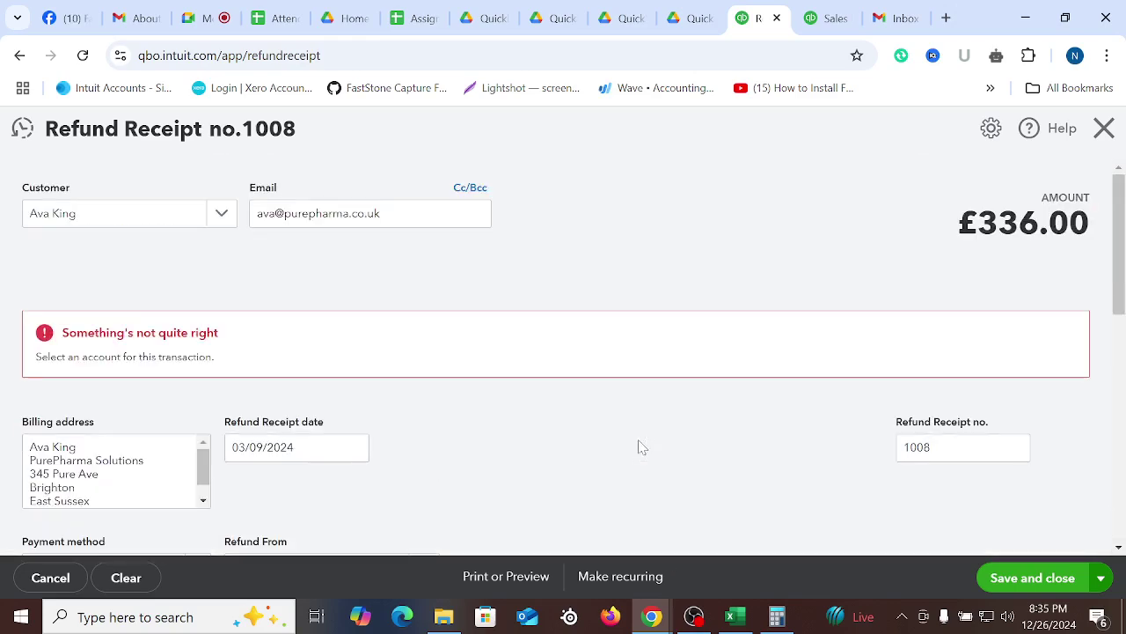
pyautogui.scroll(-2, 756, 451)
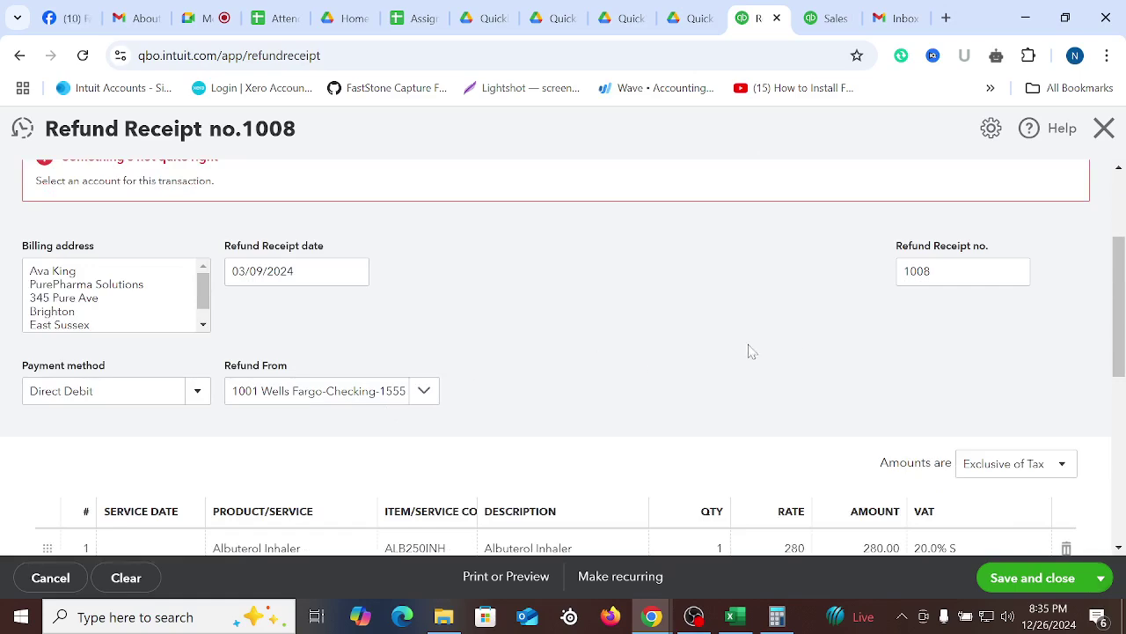
pyautogui.scroll(-5, 757, 350)
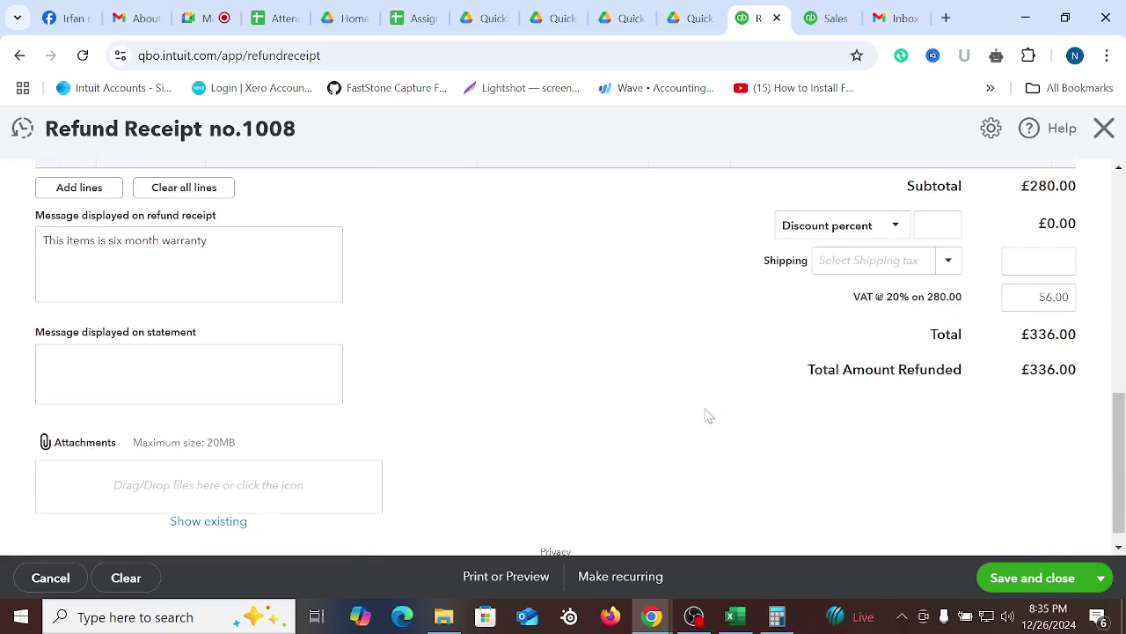
pyautogui.scroll(2, 709, 416)
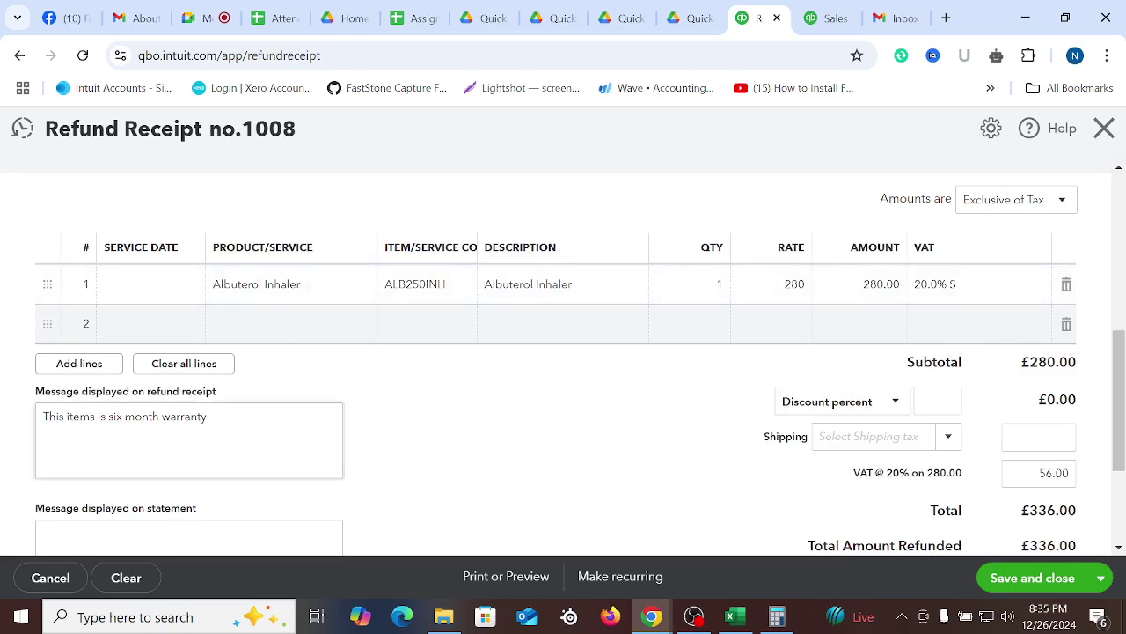
pyautogui.scroll(-2, 508, 386)
pyautogui.scroll(6, 543, 393)
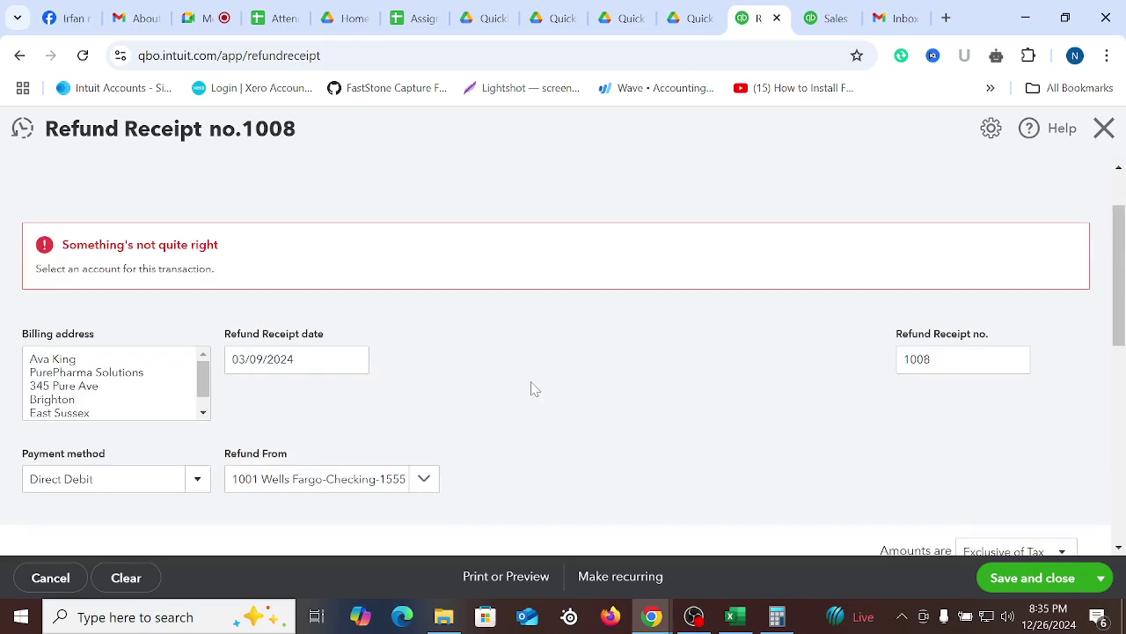
pyautogui.scroll(1, 533, 389)
# Retry Save and close, then reload the page after the account-required warning
pyautogui.click(1028, 575)
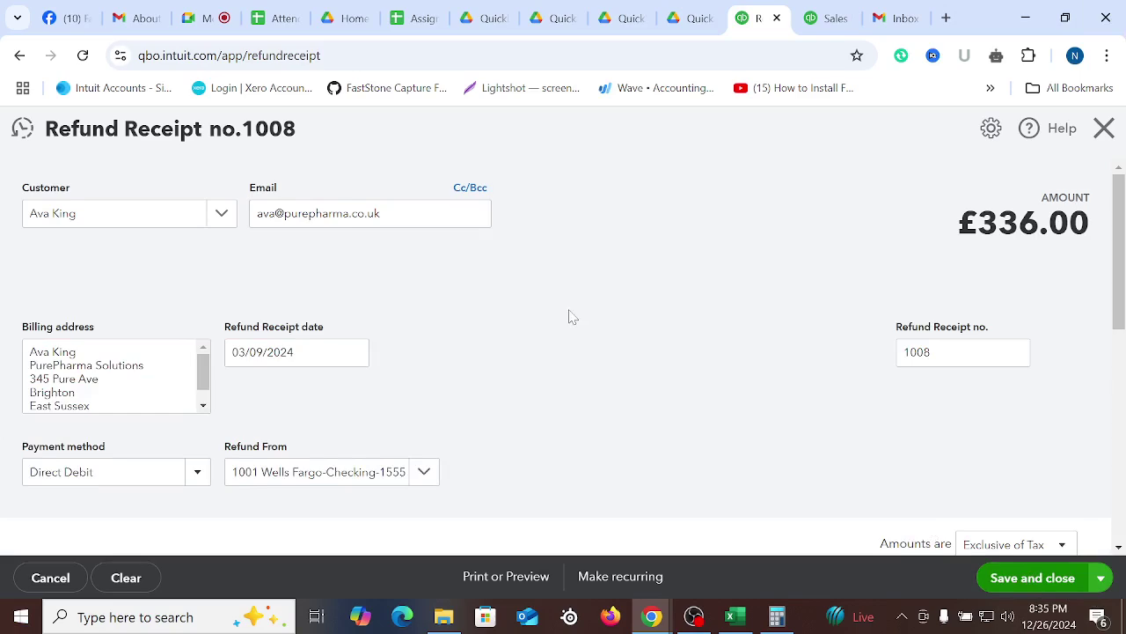
pyautogui.scroll(-2, 572, 317)
pyautogui.scroll(3, 702, 417)
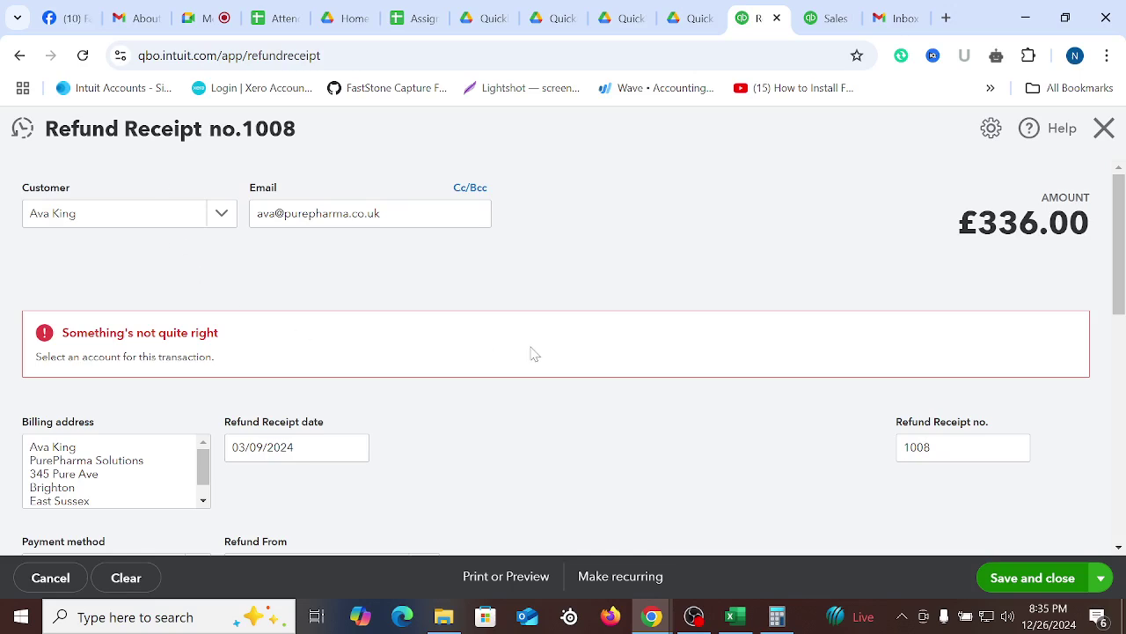
pyautogui.scroll(-1, 535, 354)
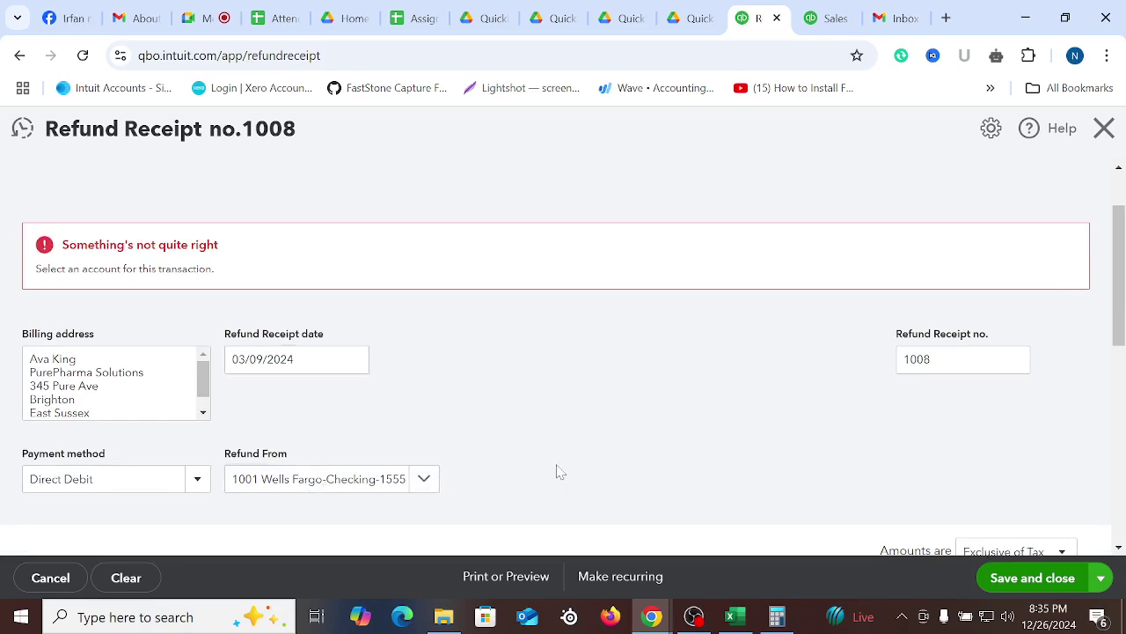
pyautogui.scroll(-6, 556, 471)
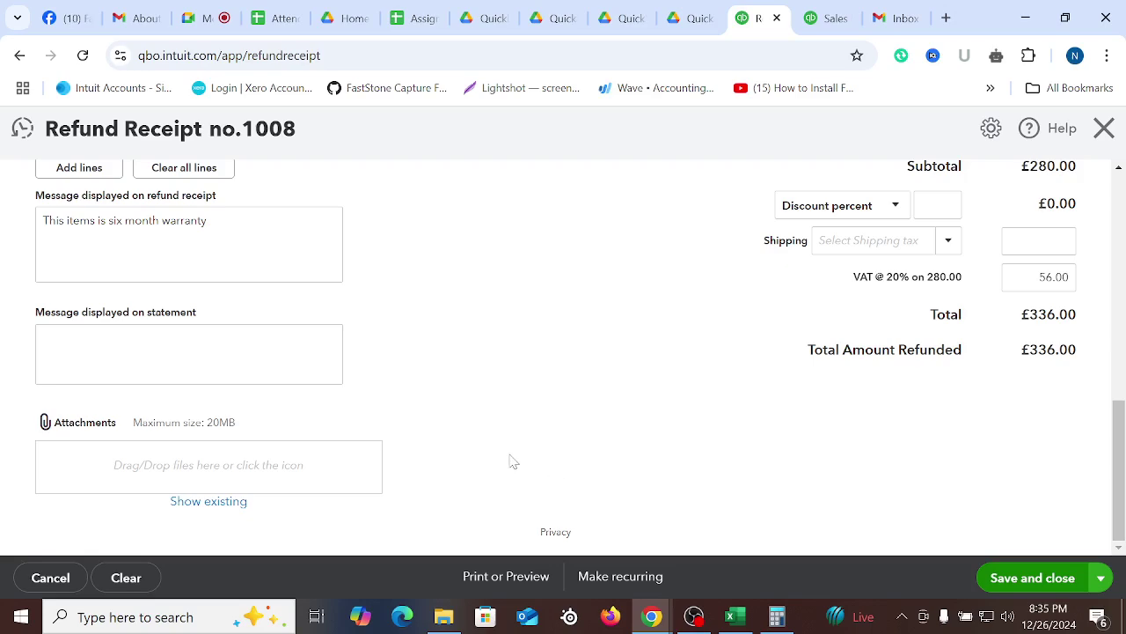
pyautogui.scroll(7, 513, 461)
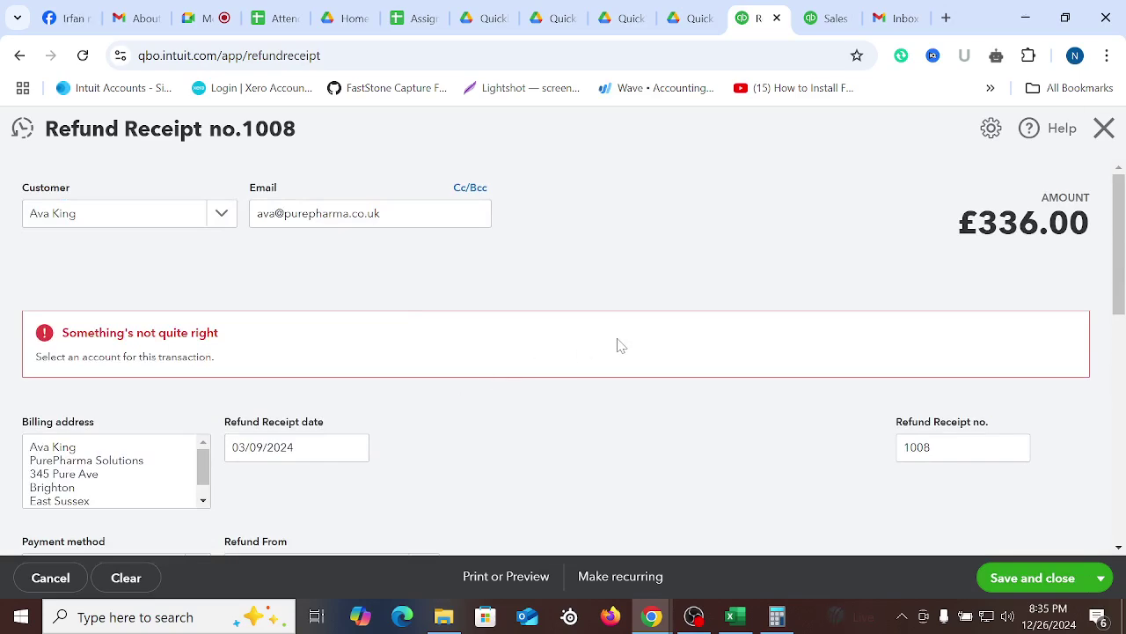
pyautogui.click(83, 55)
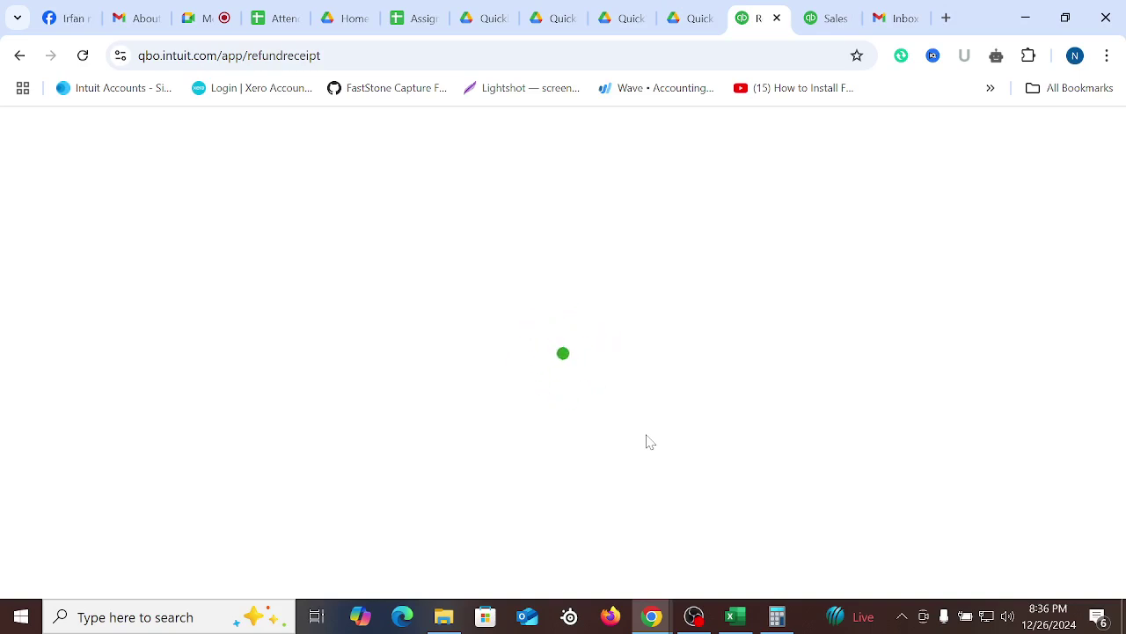
# Glance at Sales Receipt 1007, then return to the reloading refund receipt
pyautogui.click(830, 16)
pyautogui.click(757, 18)
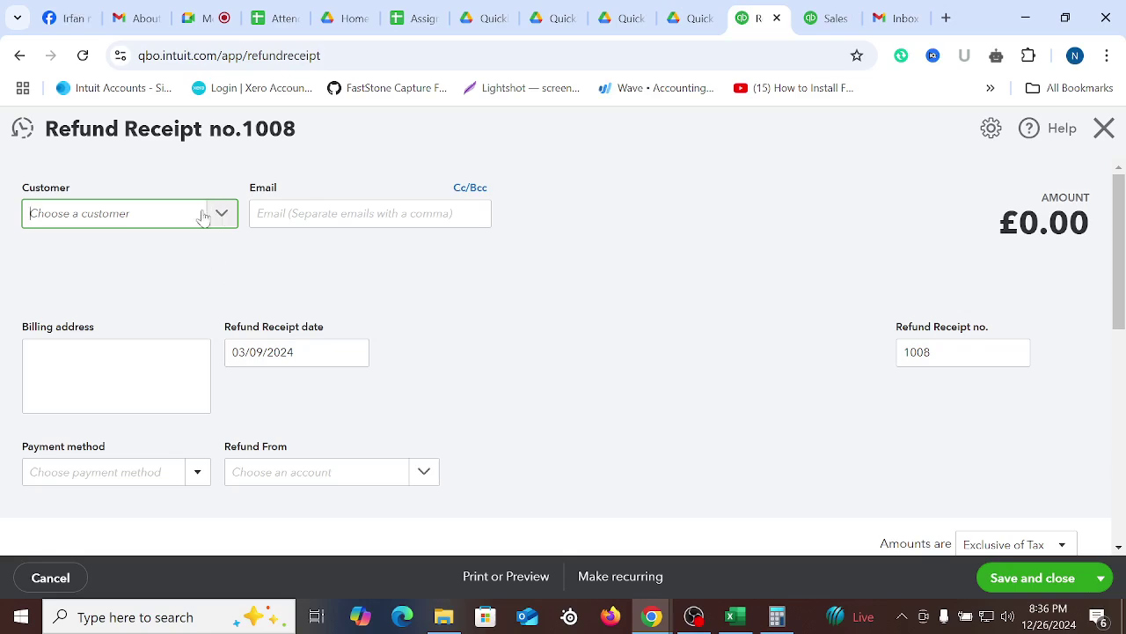
# Choose the refund's customer on the reloaded Refund Receipt 1008
pyautogui.scroll(-5, 522, 378)
pyautogui.scroll(5, 598, 434)
pyautogui.click(153, 219)
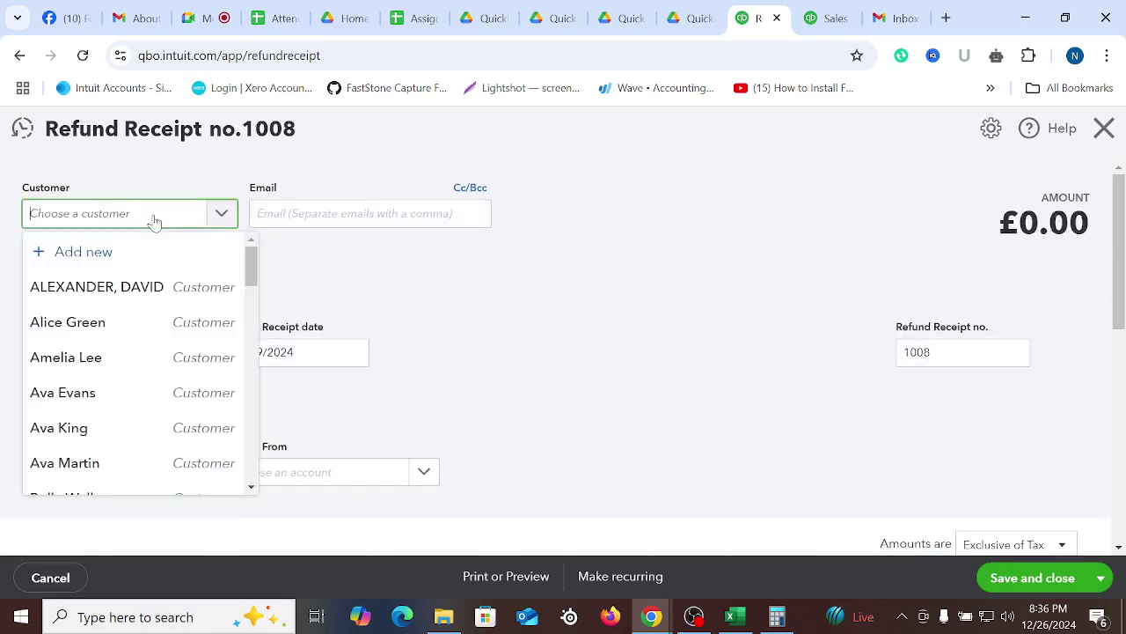
pyautogui.click(76, 431)
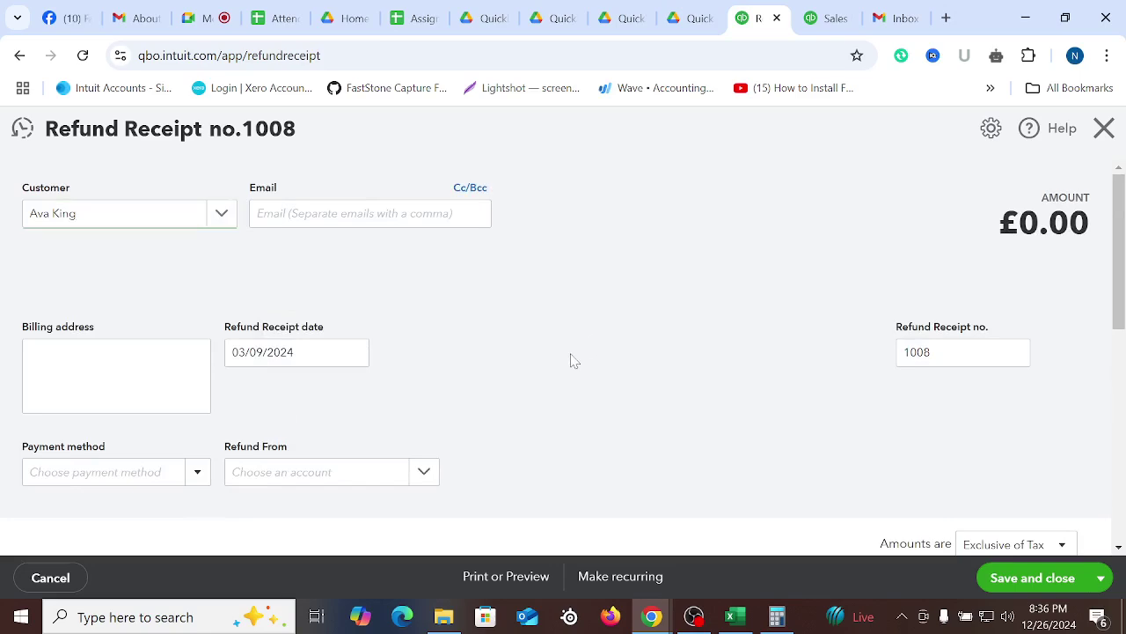
# Add Albuterol Inhaler as line 1 with the 20% standard VAT rate
pyautogui.scroll(-3, 554, 367)
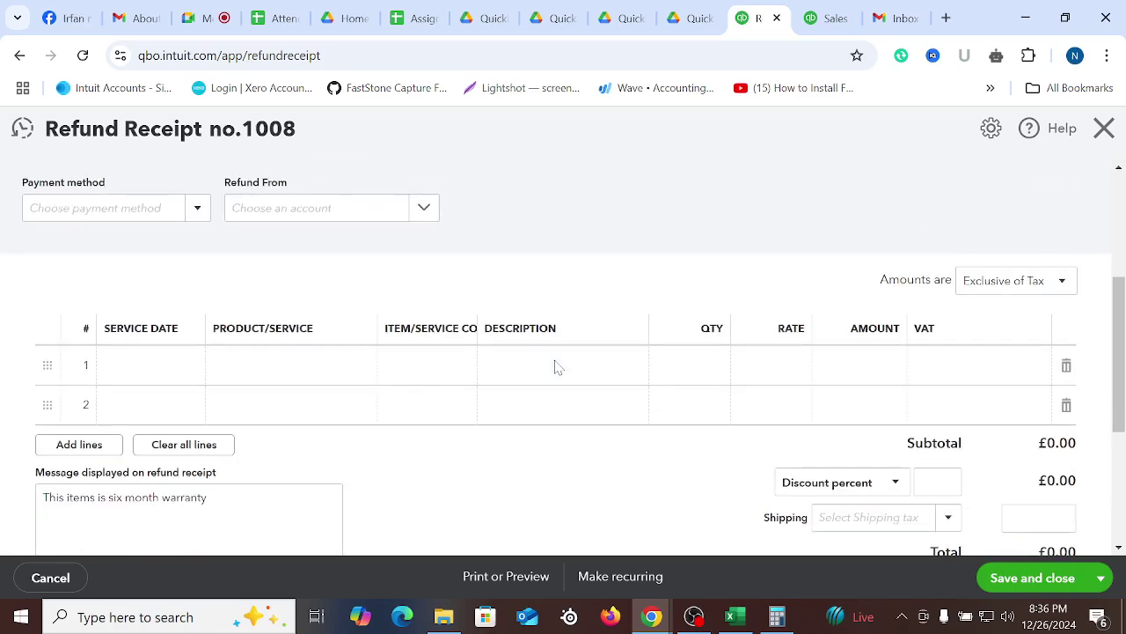
pyautogui.click(281, 376)
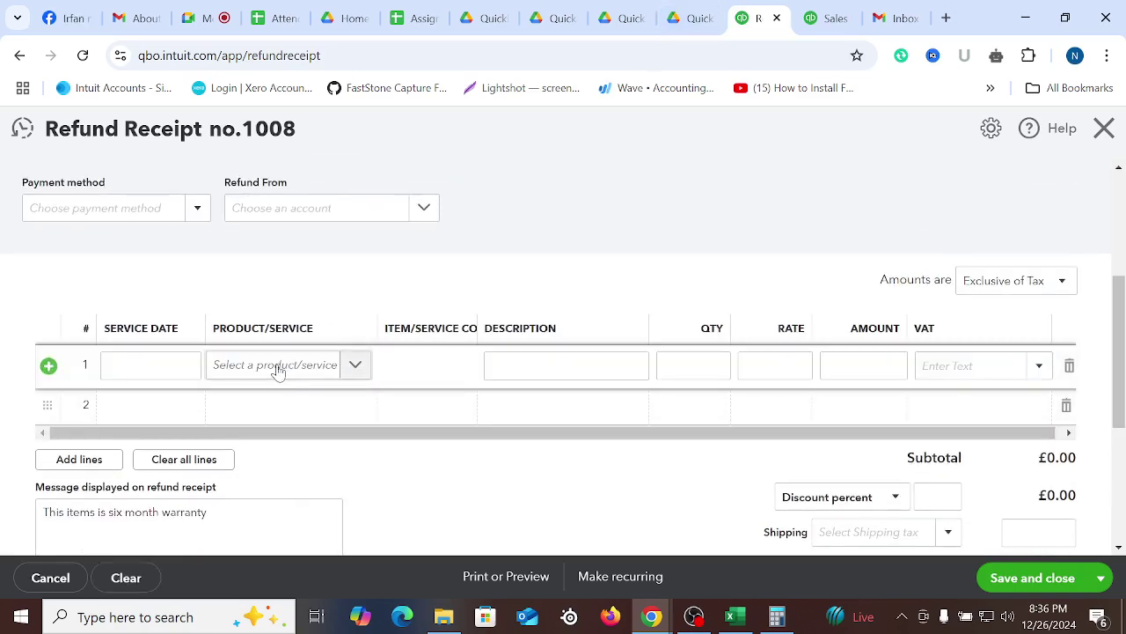
pyautogui.click(278, 368)
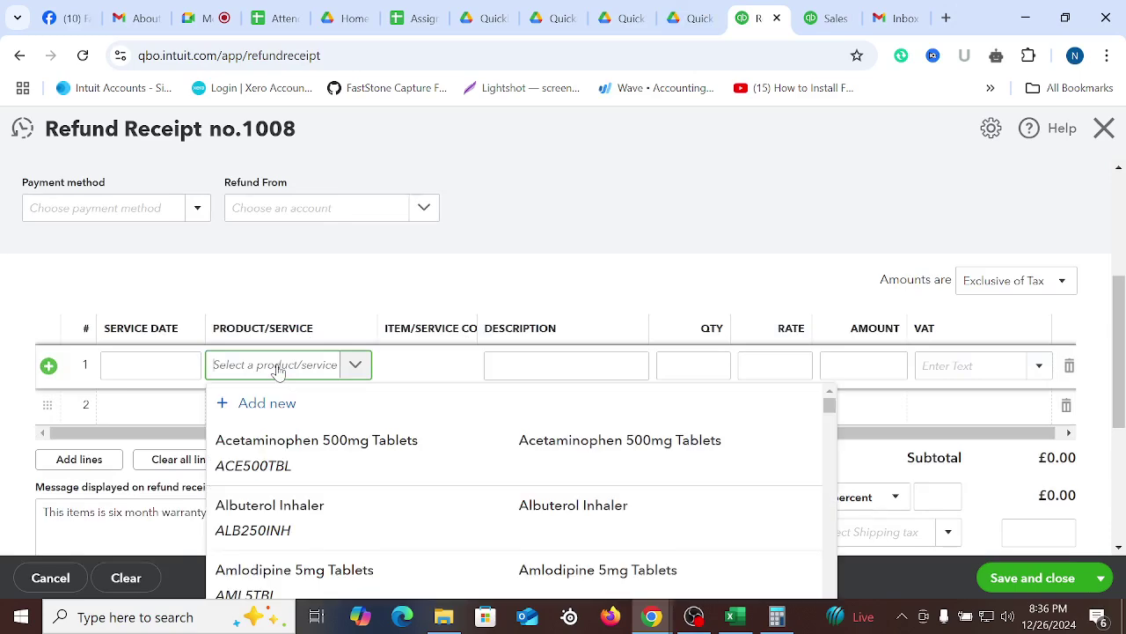
pyautogui.write('Albuterol Inhaler')
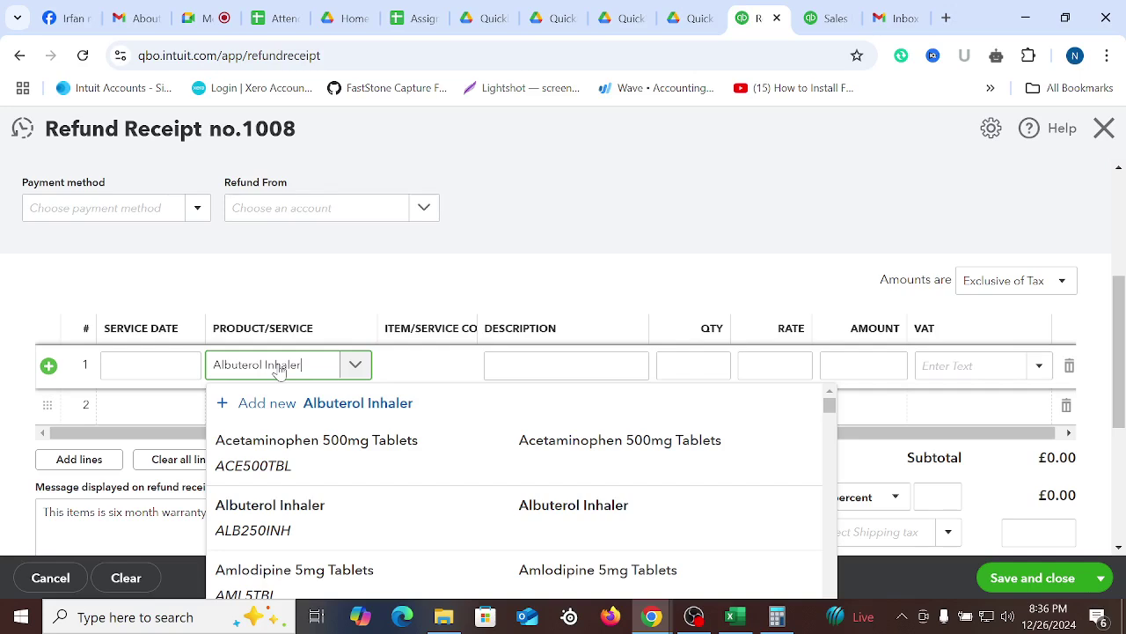
pyautogui.click(275, 461)
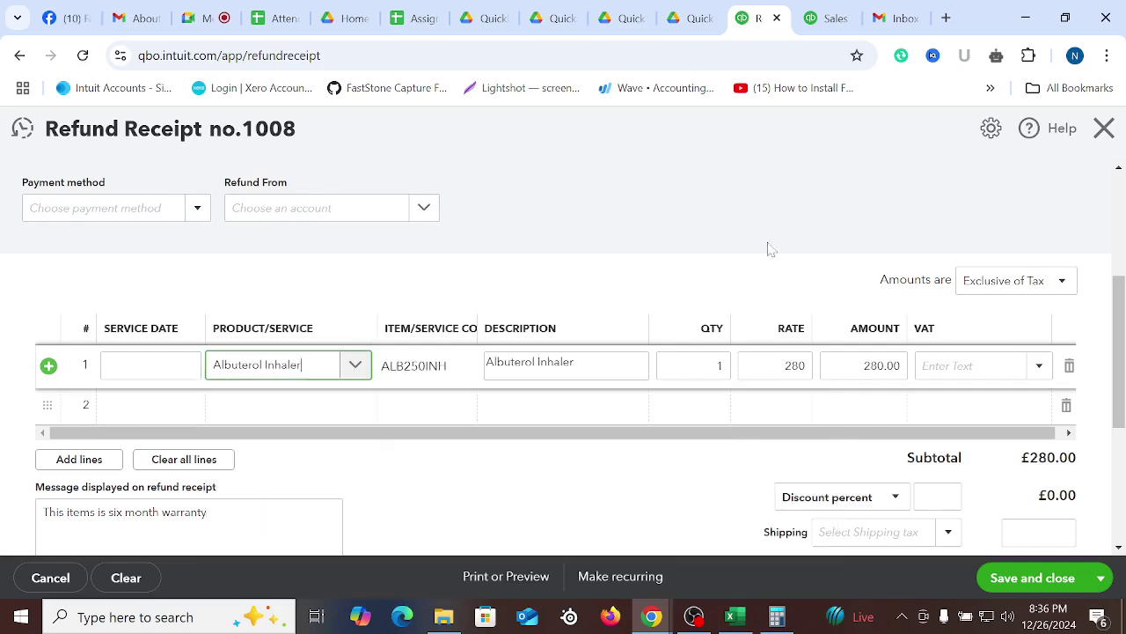
pyautogui.click(966, 367)
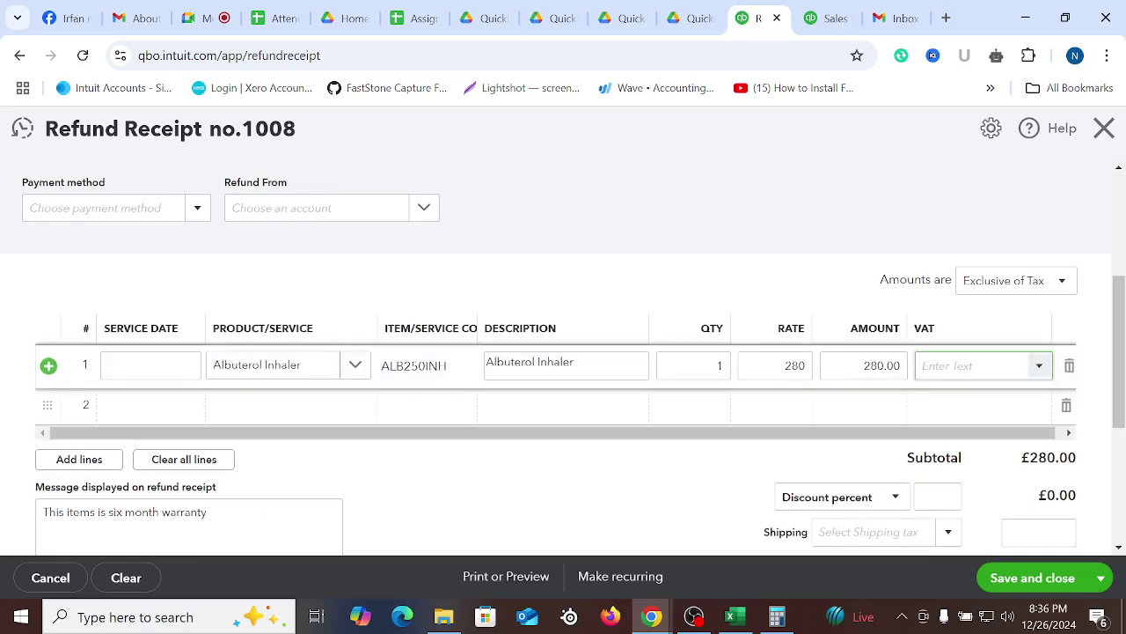
pyautogui.write('20')
pyautogui.click(958, 409)
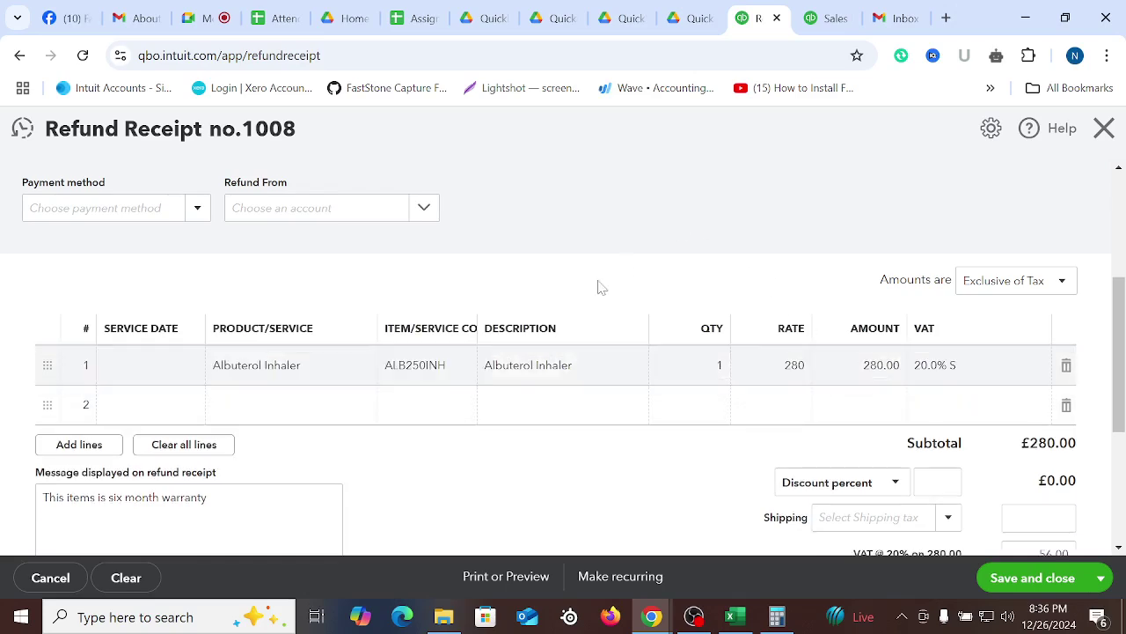
# Refund by Direct Debit from 1001 Wells Fargo-Checking-1555 and save and close
pyautogui.scroll(1, 601, 287)
pyautogui.click(191, 296)
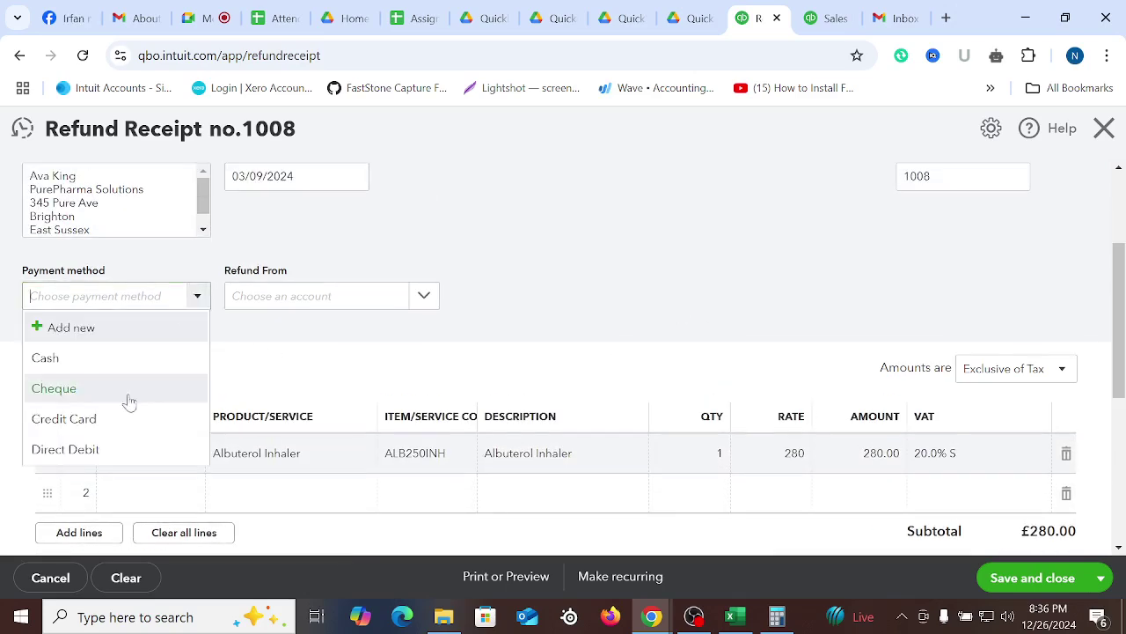
pyautogui.click(66, 449)
pyautogui.click(419, 296)
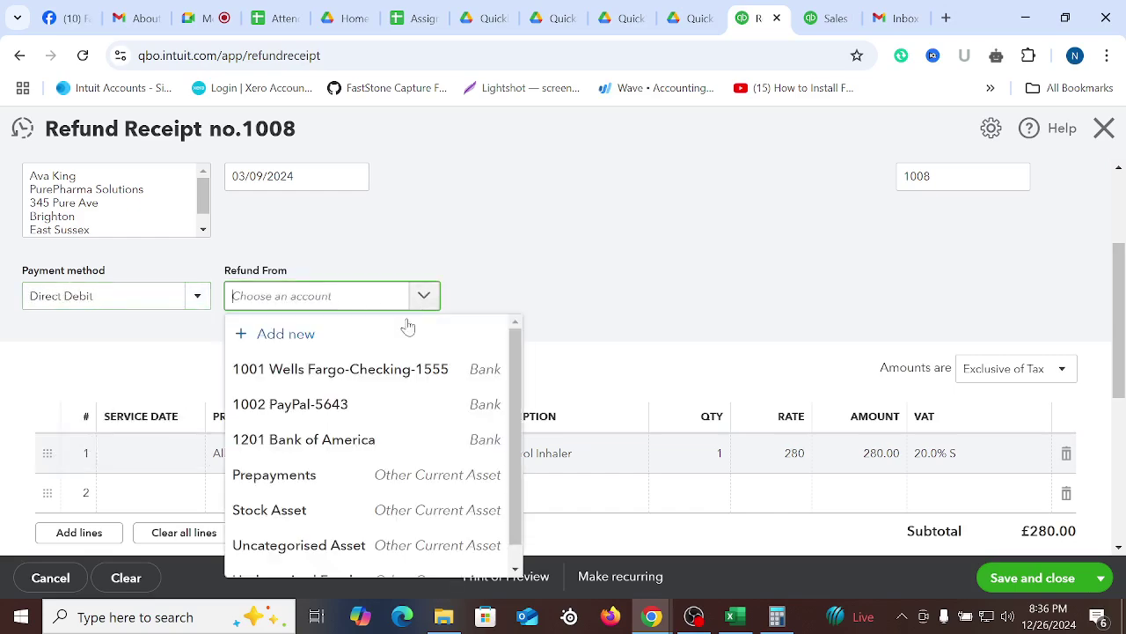
pyautogui.click(322, 370)
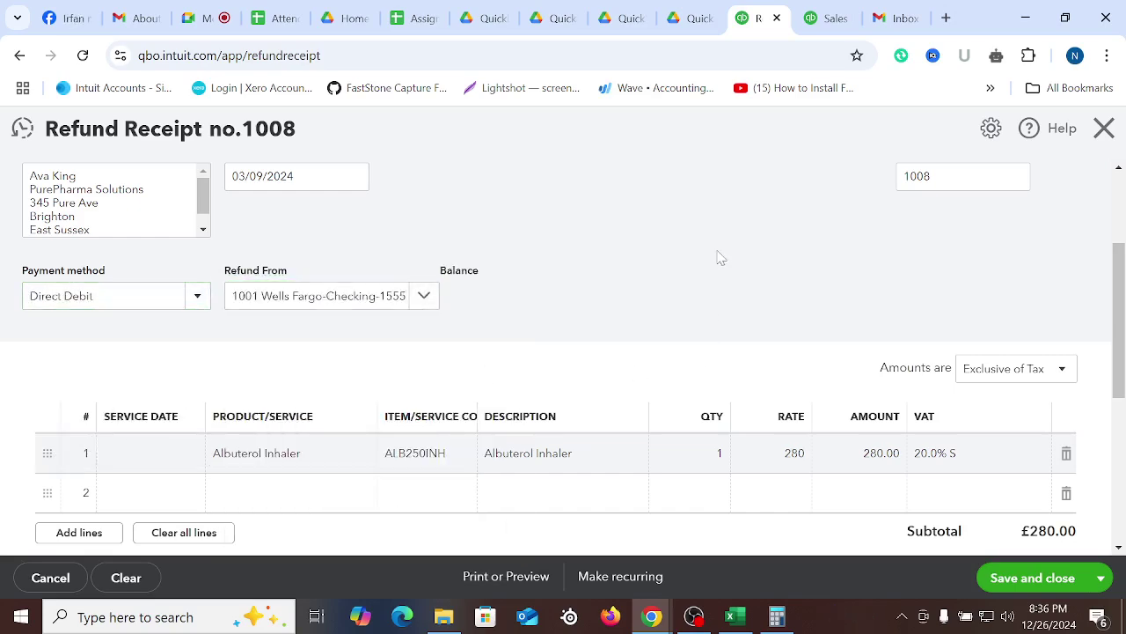
pyautogui.scroll(2, 703, 264)
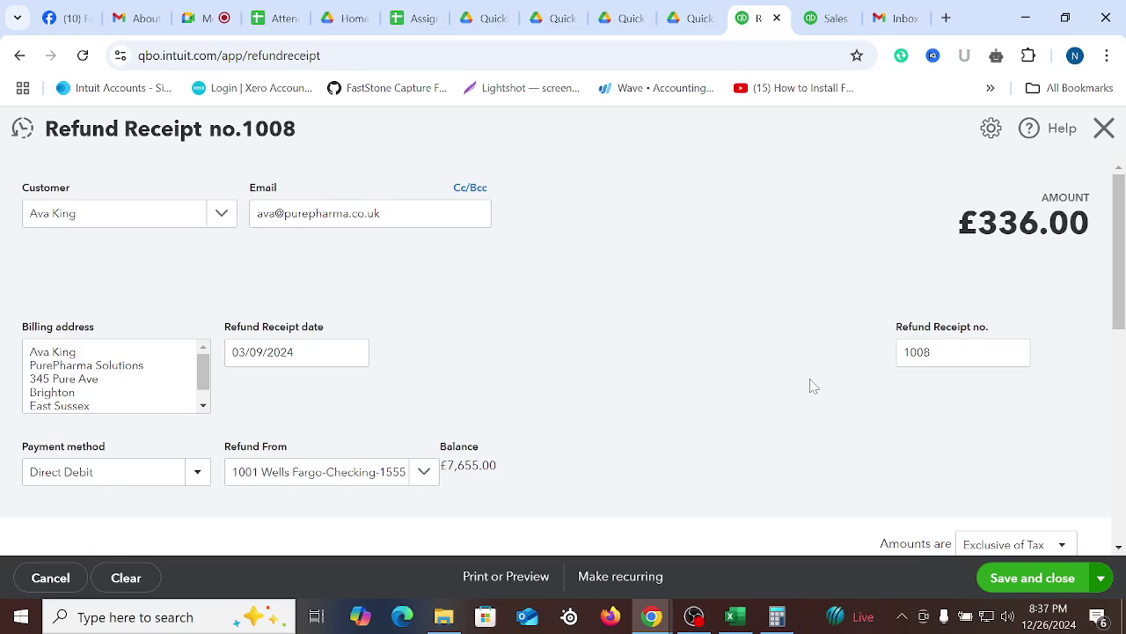
pyautogui.scroll(-3, 624, 348)
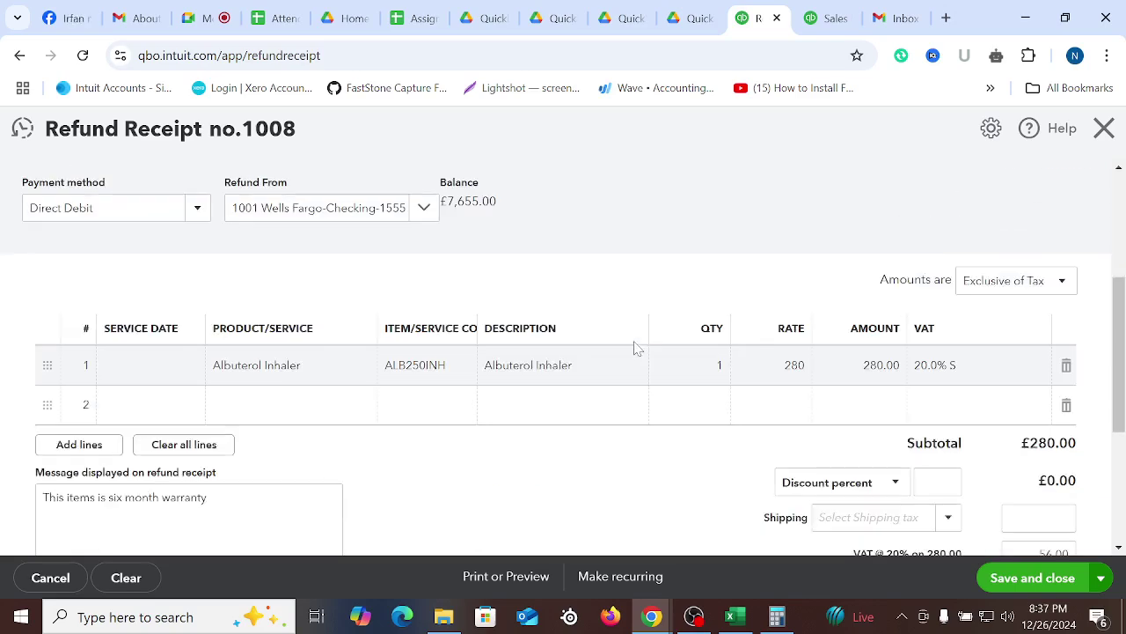
pyautogui.scroll(-3, 631, 352)
pyautogui.click(1031, 591)
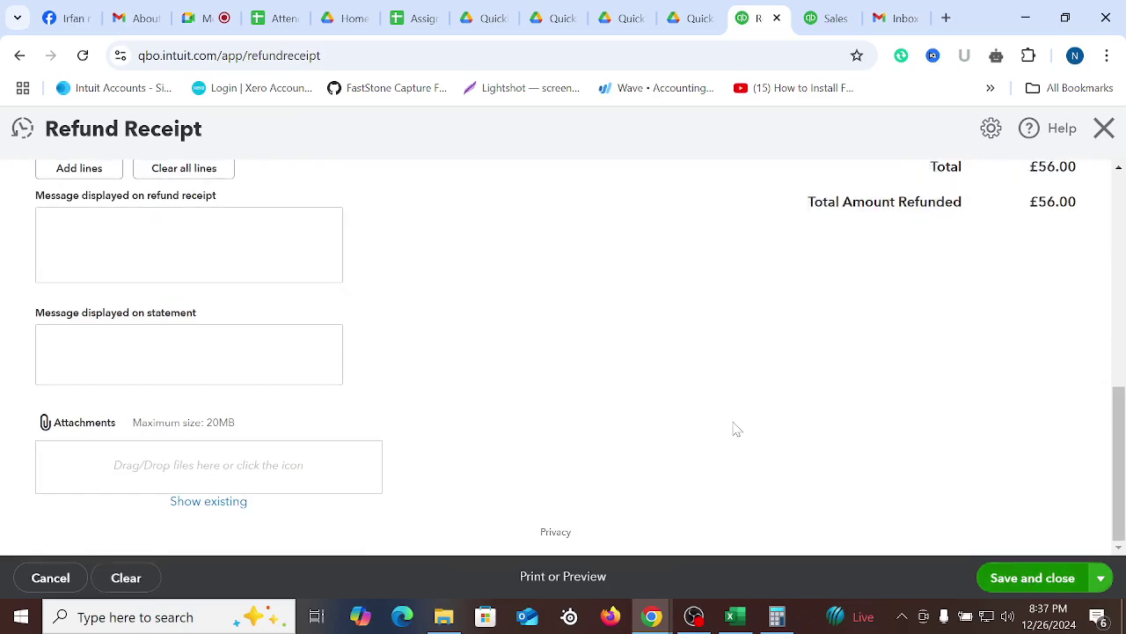
# Acknowledge the refund success message and leave the blank receipt without saving
pyautogui.scroll(5, 731, 428)
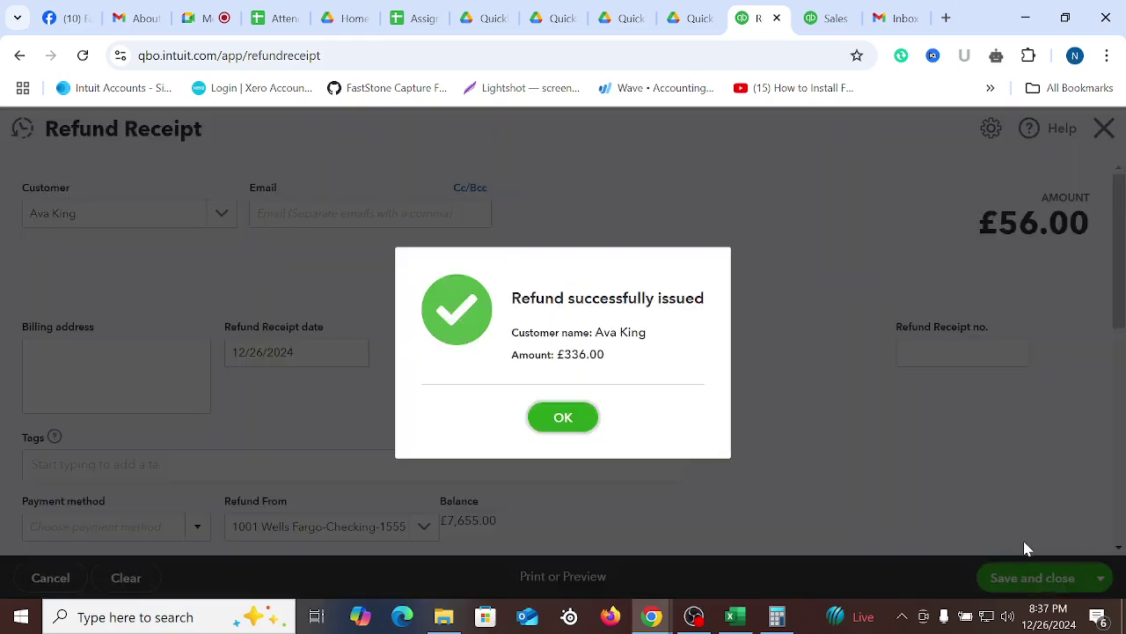
pyautogui.moveTo(511, 299); pyautogui.dragTo(723, 310)
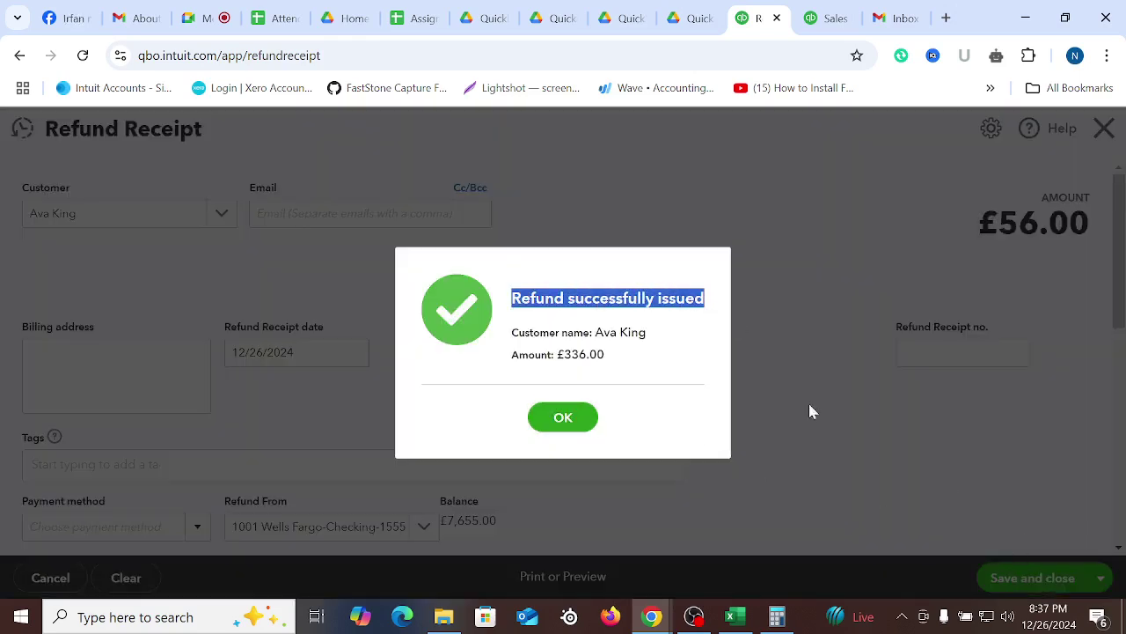
pyautogui.click(573, 417)
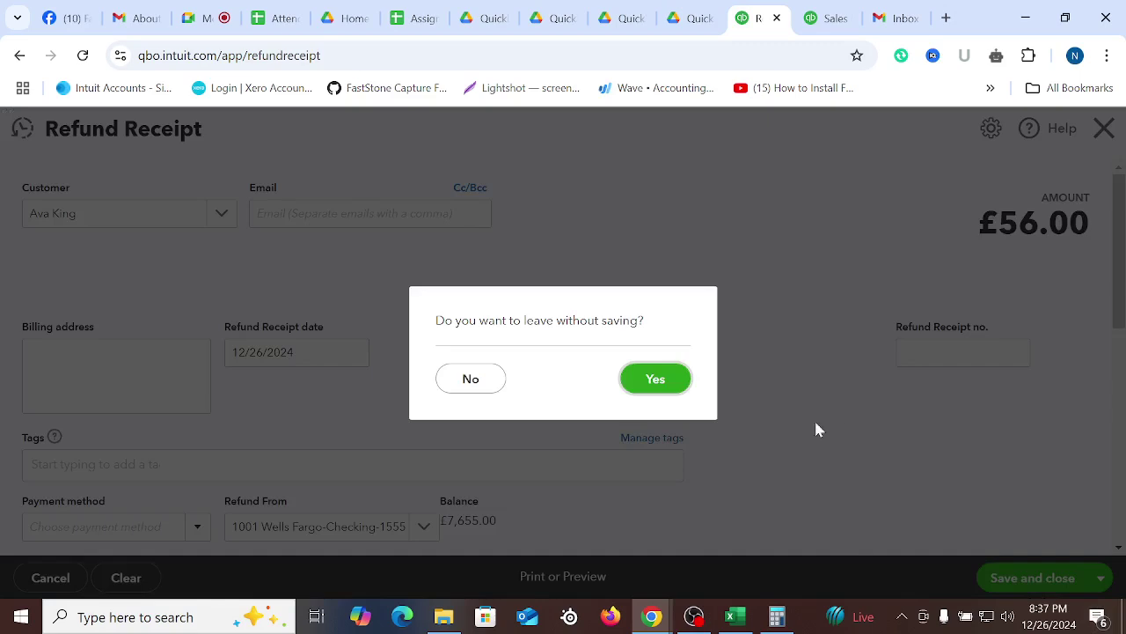
pyautogui.click(655, 378)
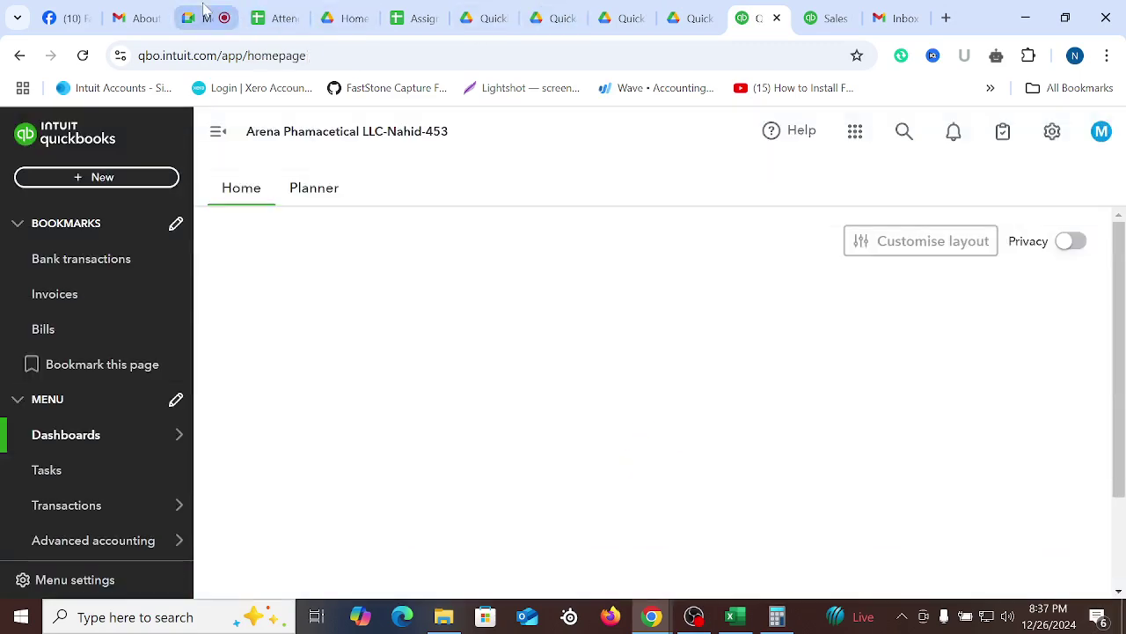
# In the Google Meet call, mute a participant for everyone
pyautogui.click(206, 18)
pyautogui.click(638, 314)
pyautogui.click(685, 388)
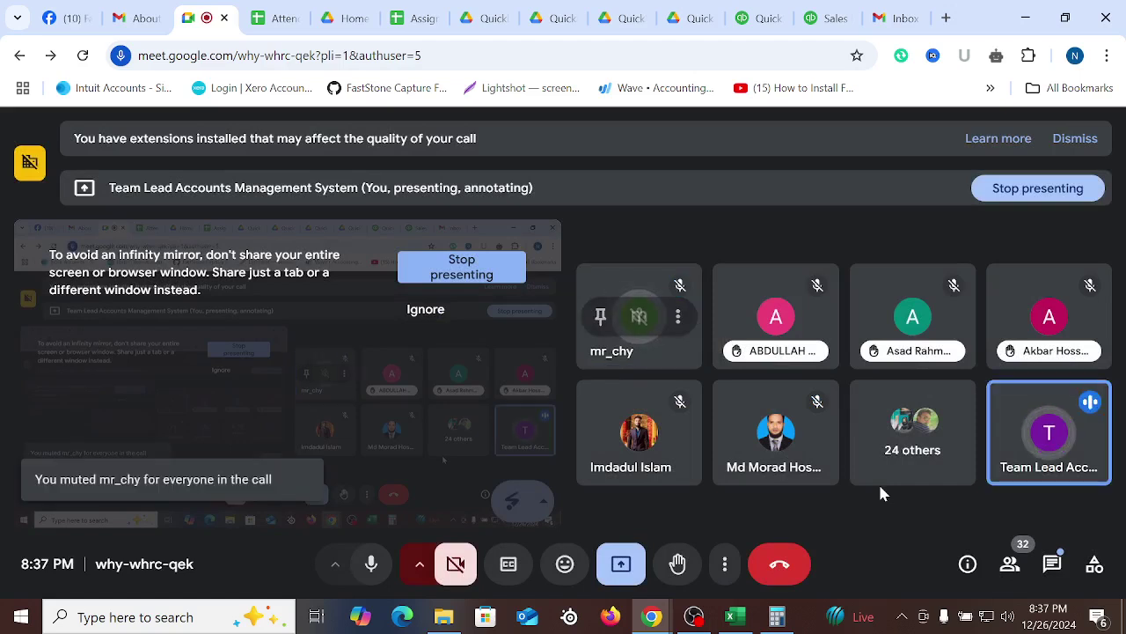
# Close sales receipt 1007 without saving and show the + New transaction choices
pyautogui.click(899, 11)
pyautogui.click(831, 18)
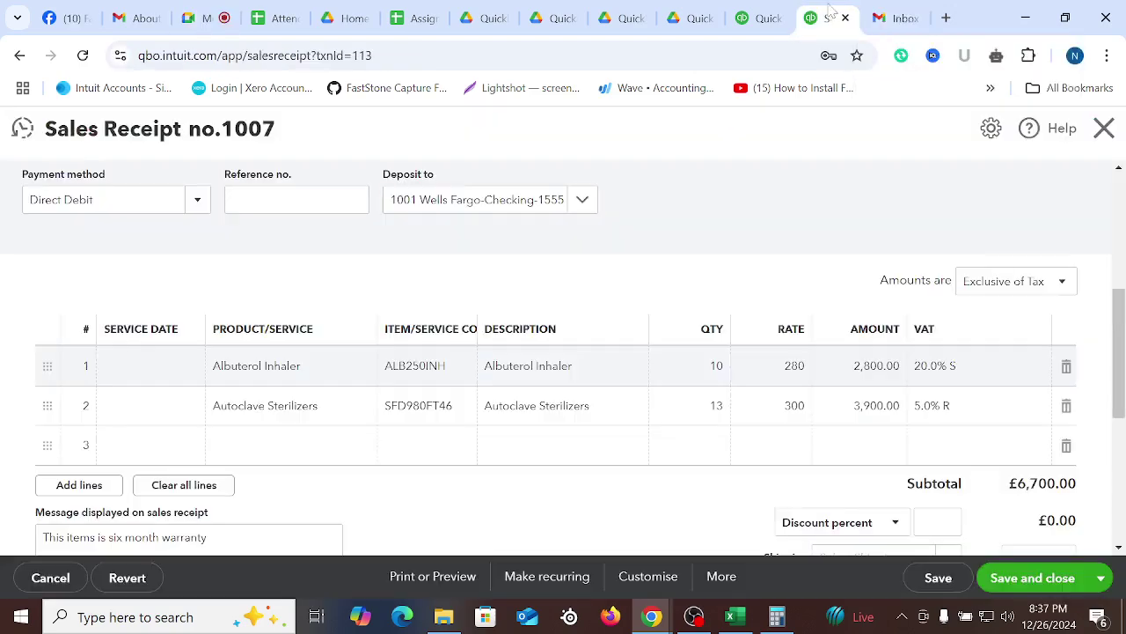
pyautogui.scroll(5, 765, 405)
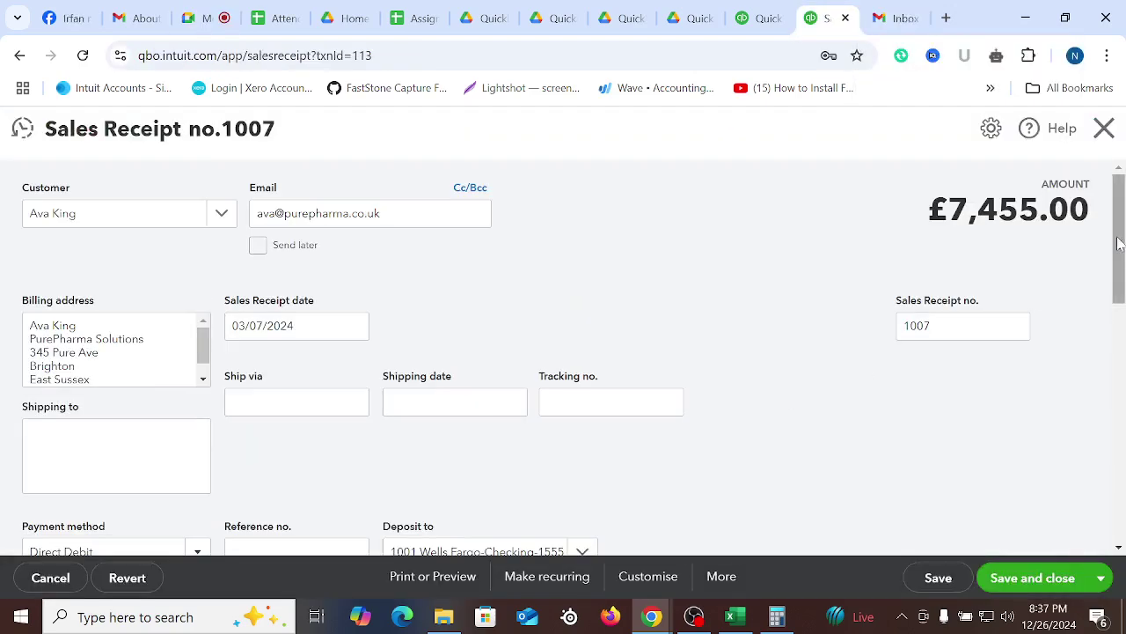
pyautogui.click(1103, 130)
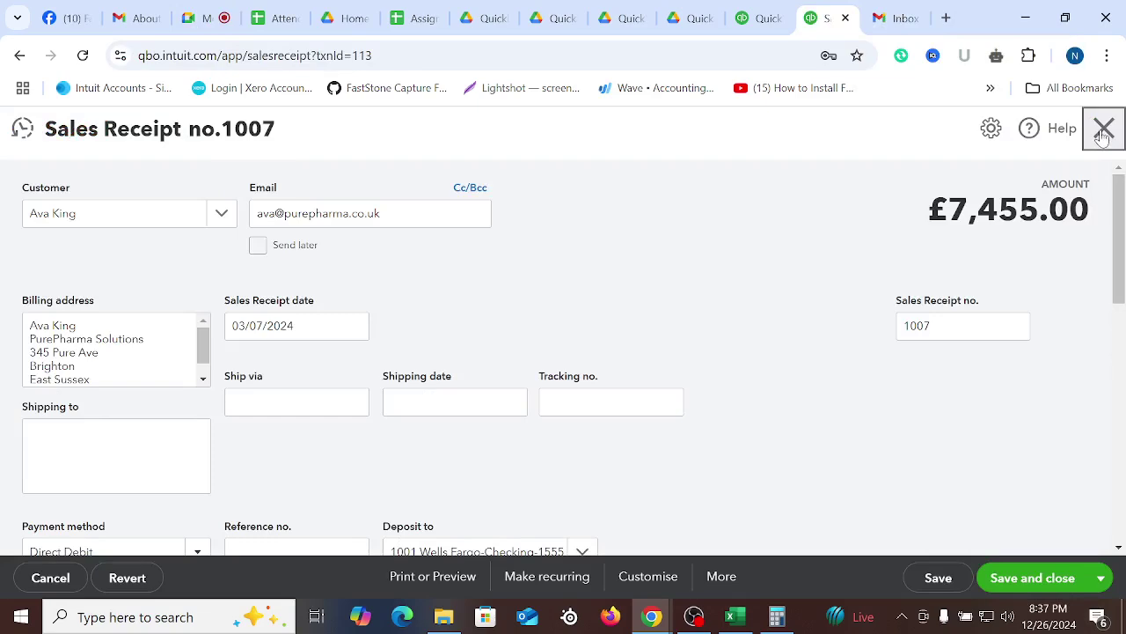
pyautogui.click(666, 376)
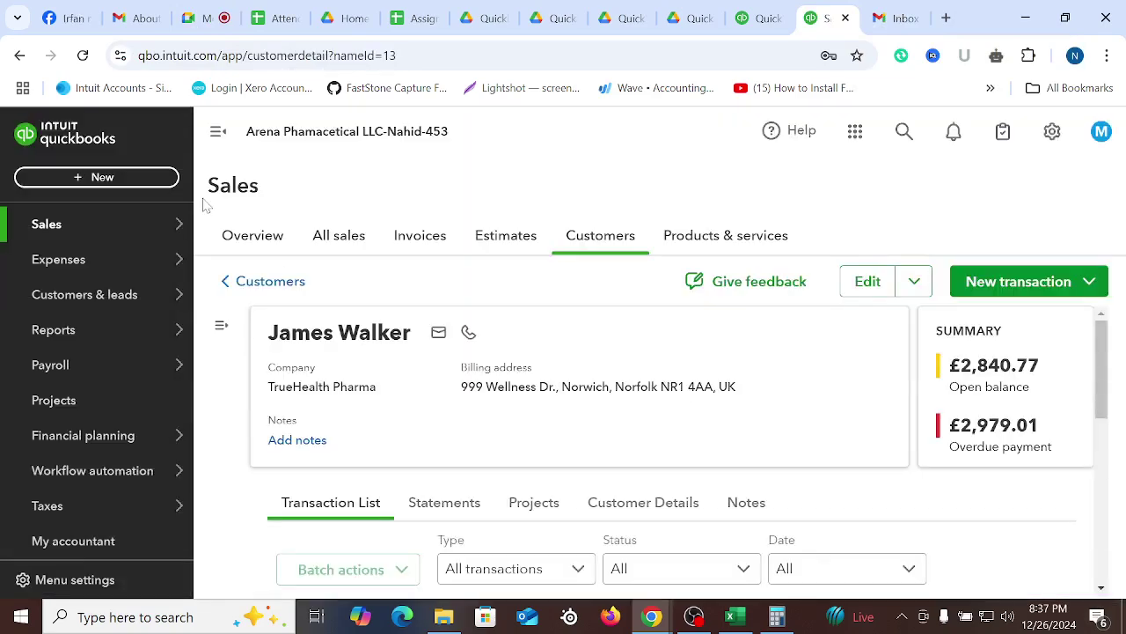
pyautogui.click(107, 181)
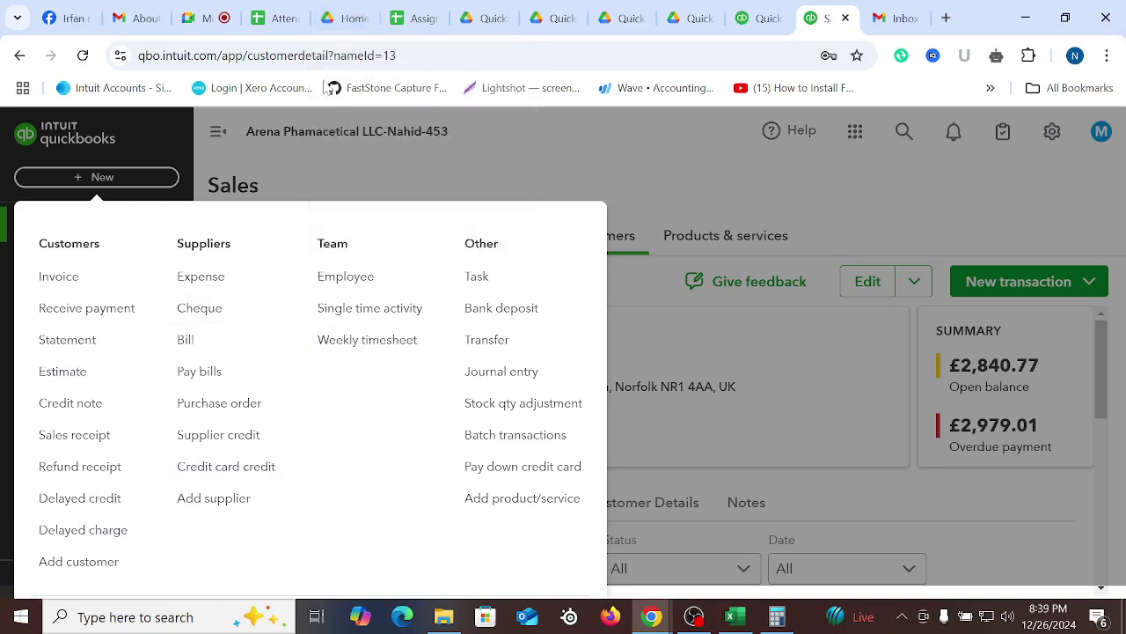
# Back in QuickBooks, start a blank Delayed Charge no.1 from the + New menu
pyautogui.click(201, 18)
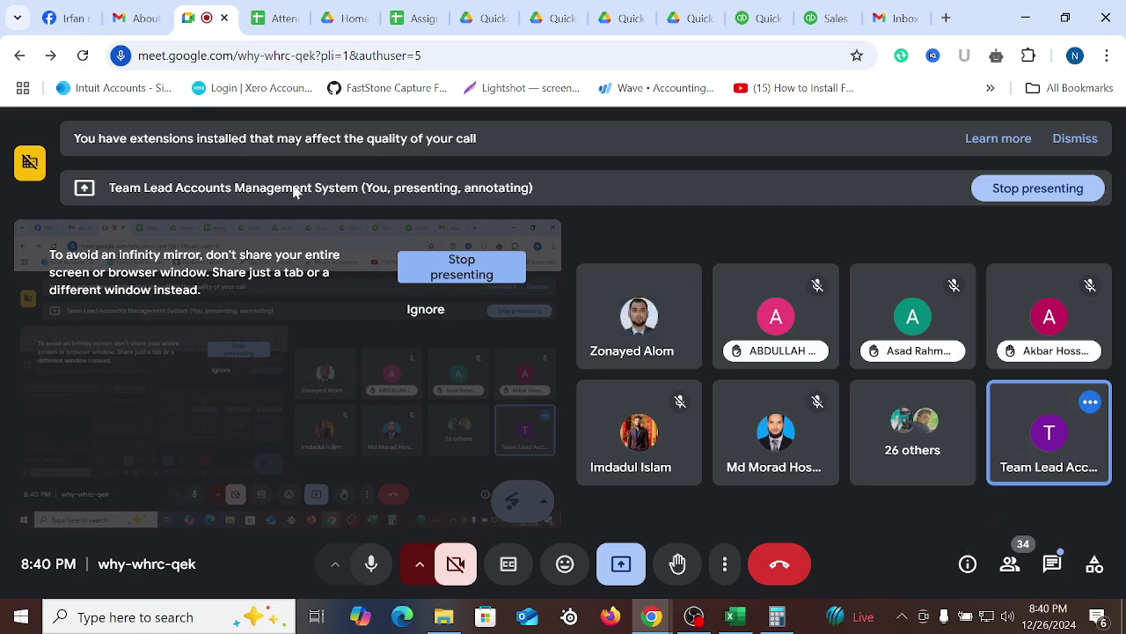
pyautogui.click(758, 17)
pyautogui.scroll(-5, 568, 312)
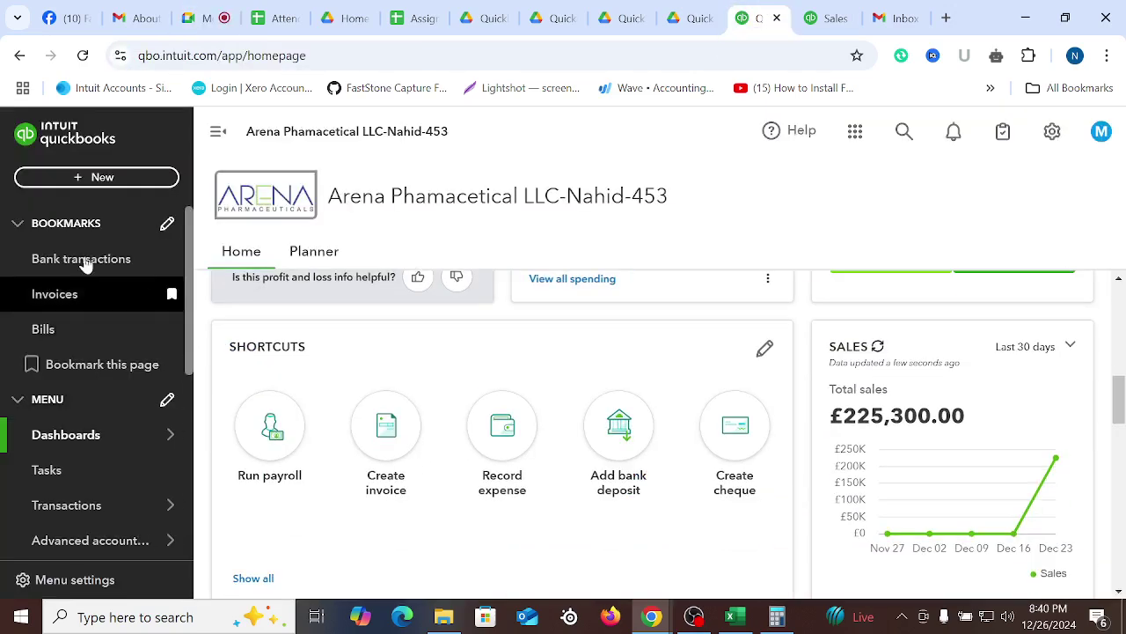
pyautogui.click(100, 177)
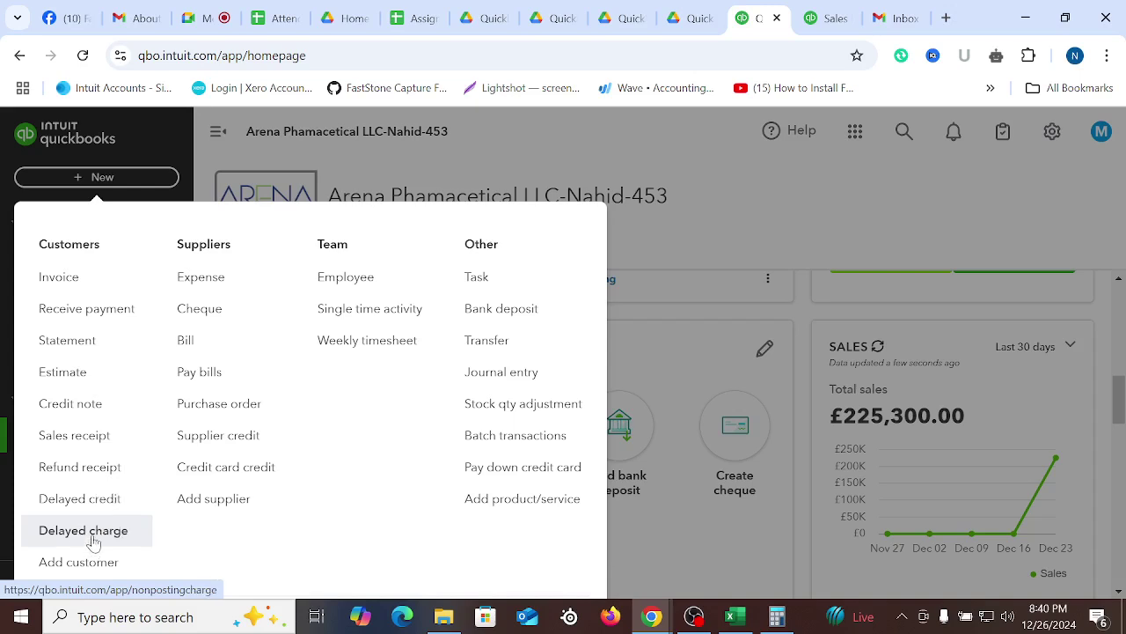
pyautogui.click(94, 542)
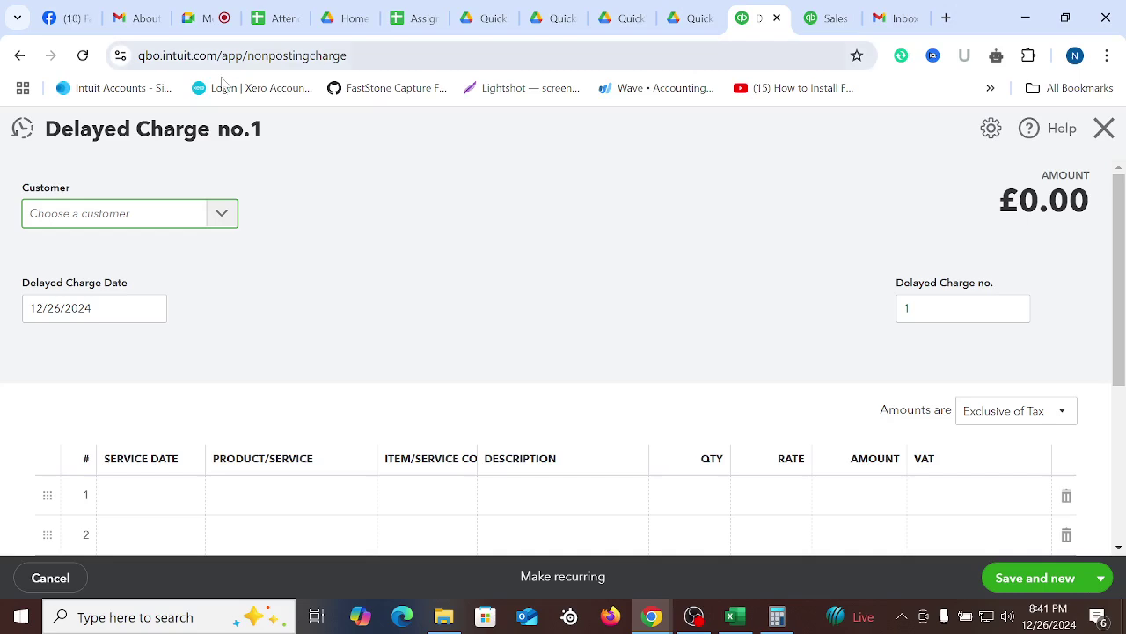
# Choose the charge's customer and set the charge date to 02/10/2024
pyautogui.click(221, 216)
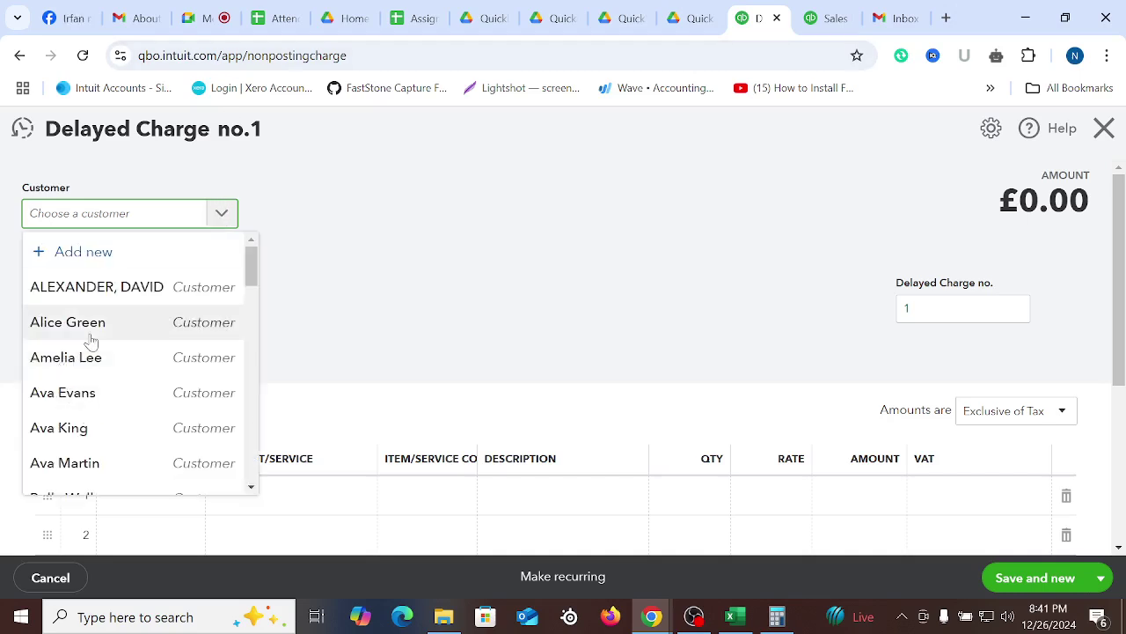
pyautogui.scroll(-4, 88, 352)
pyautogui.click(45, 397)
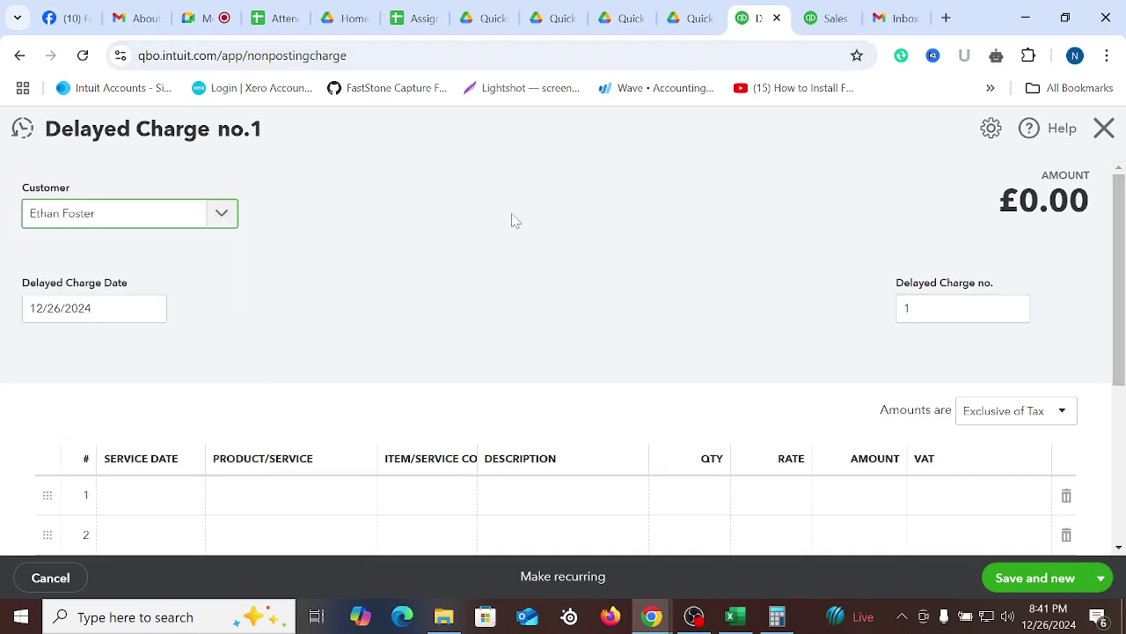
pyautogui.scroll(-1, 507, 219)
pyautogui.click(152, 221)
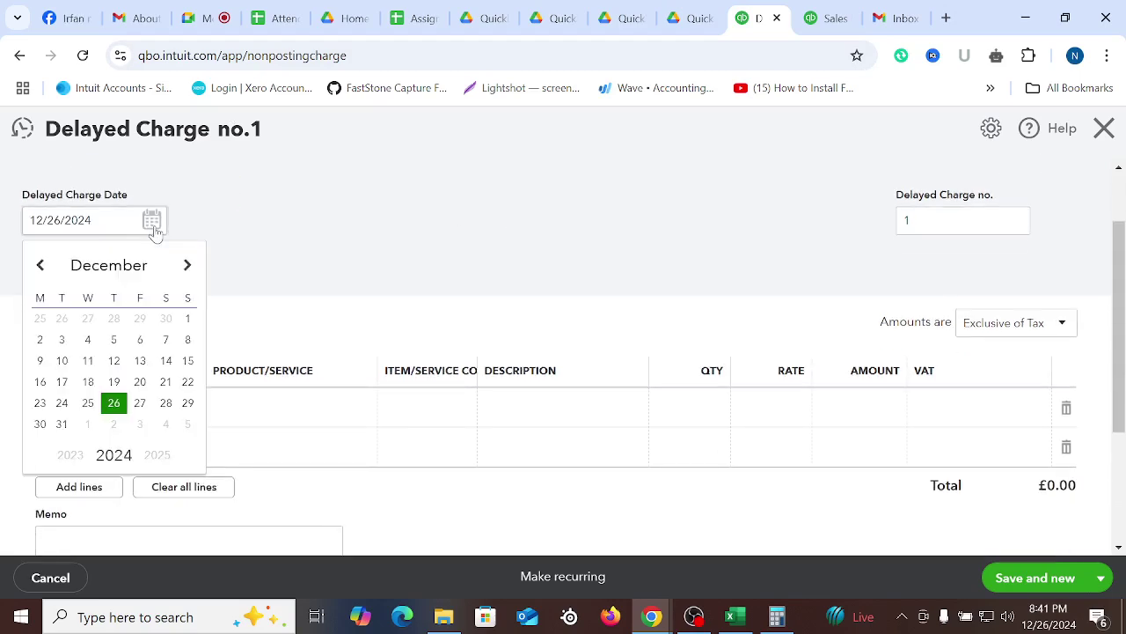
pyautogui.click(96, 269)
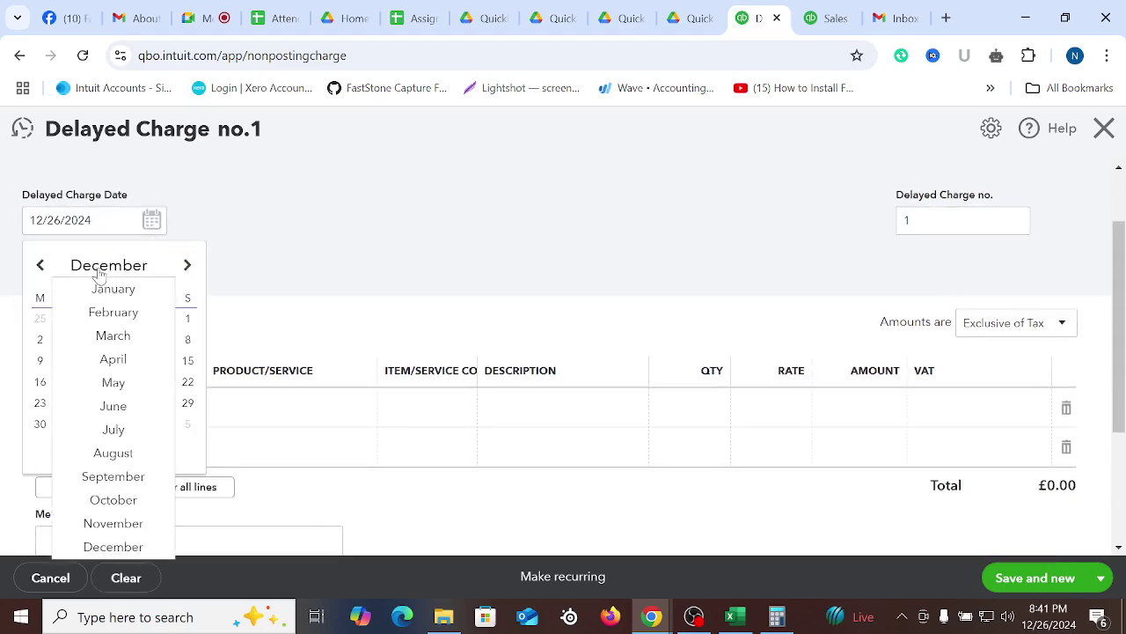
pyautogui.click(113, 315)
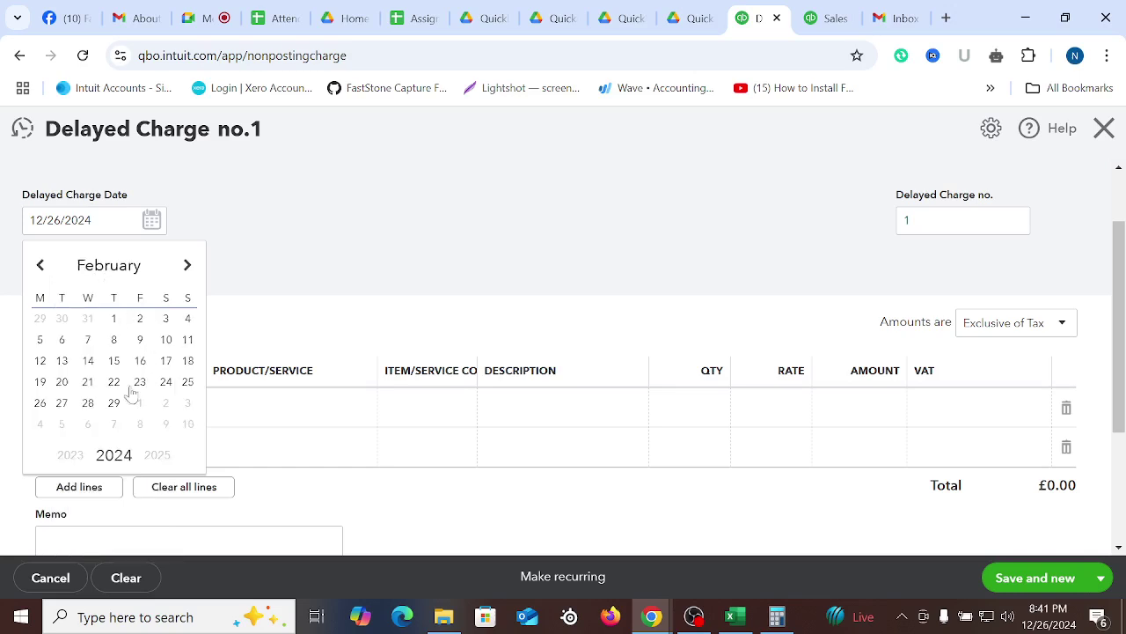
pyautogui.click(111, 340)
pyautogui.click(152, 222)
pyautogui.click(166, 340)
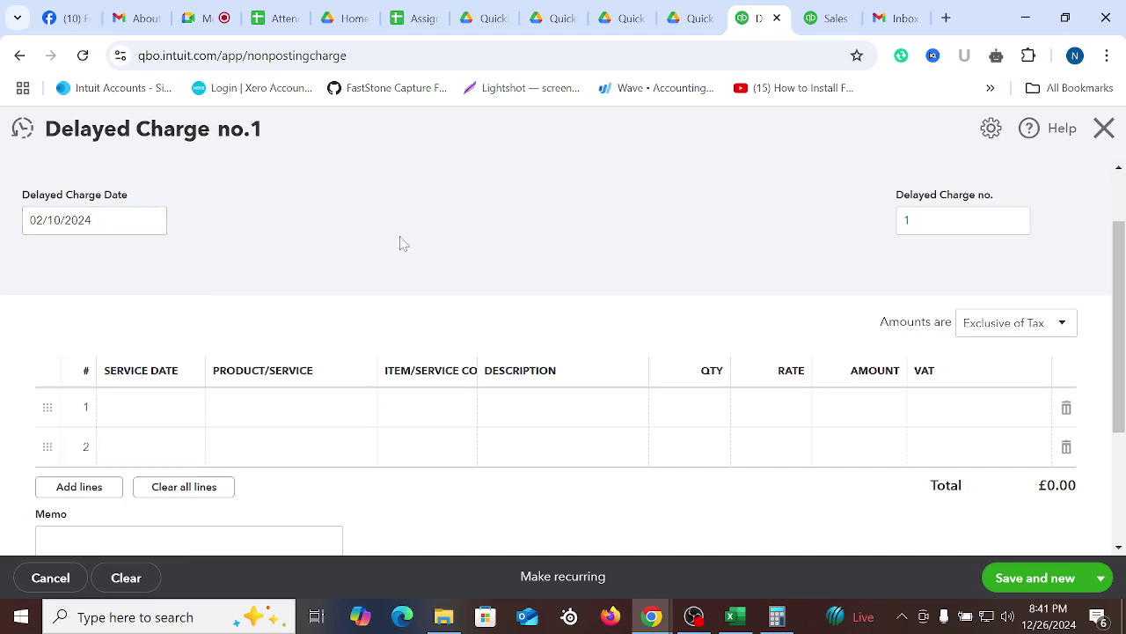
pyautogui.scroll(-1, 410, 238)
# Set line 1's service date to 02/01/2024
pyautogui.click(180, 326)
pyautogui.click(185, 322)
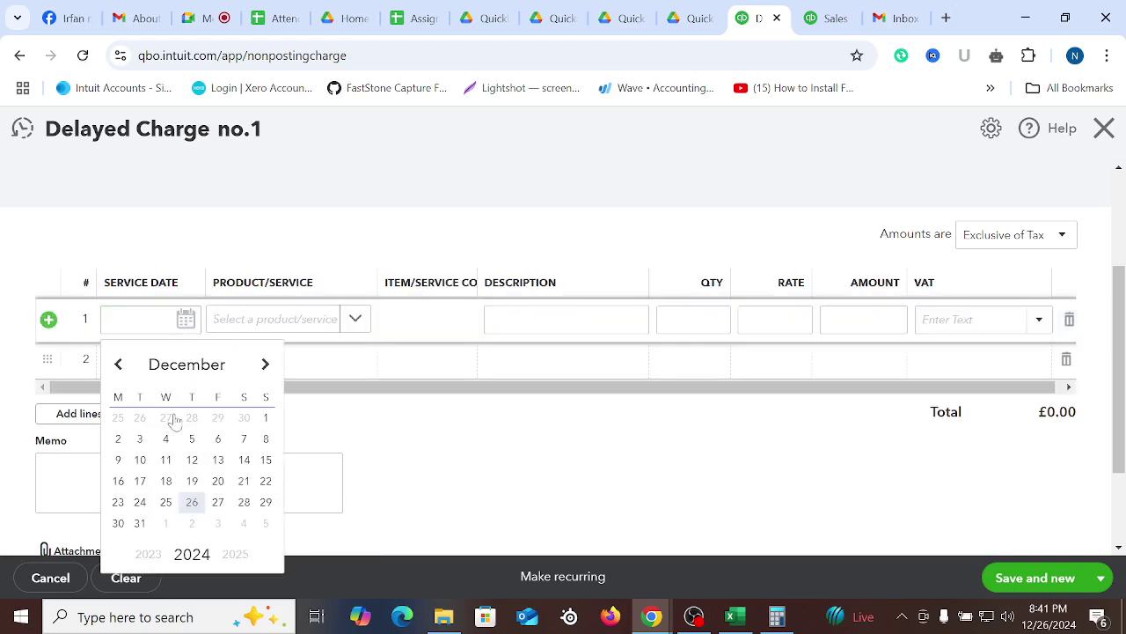
pyautogui.click(266, 419)
pyautogui.click(188, 362)
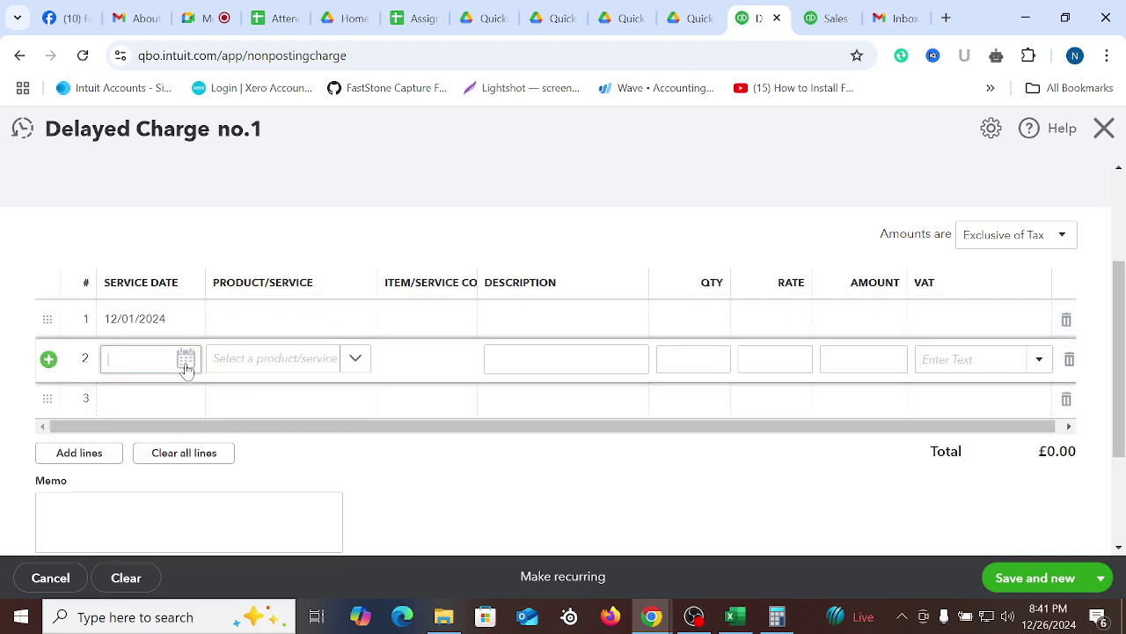
pyautogui.scroll(2, 131, 327)
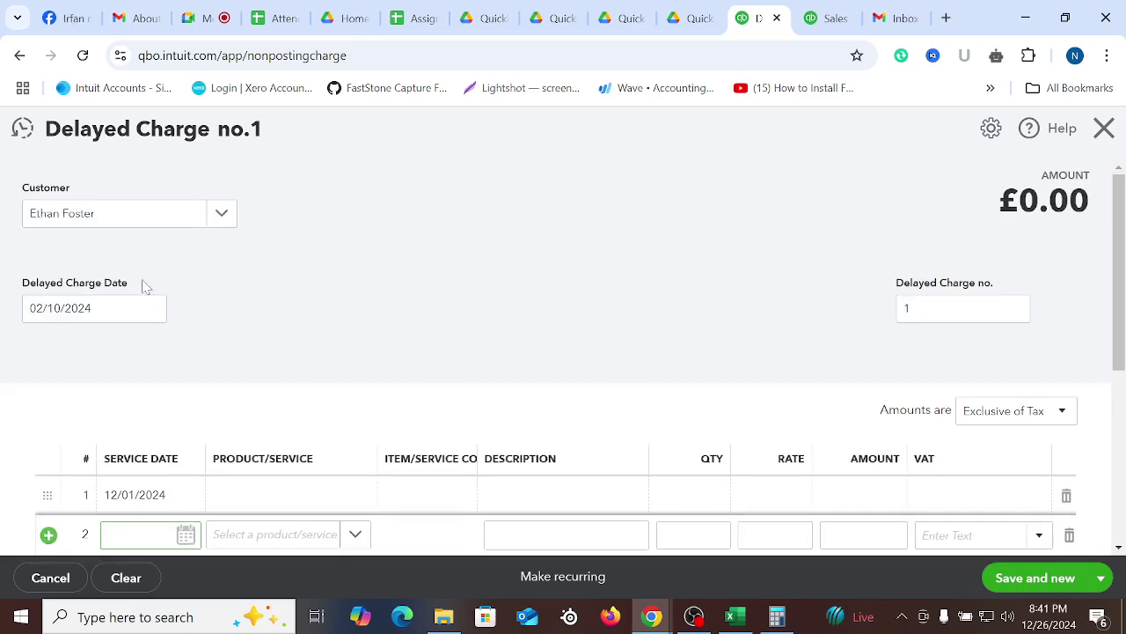
pyautogui.scroll(-2, 135, 337)
pyautogui.click(178, 324)
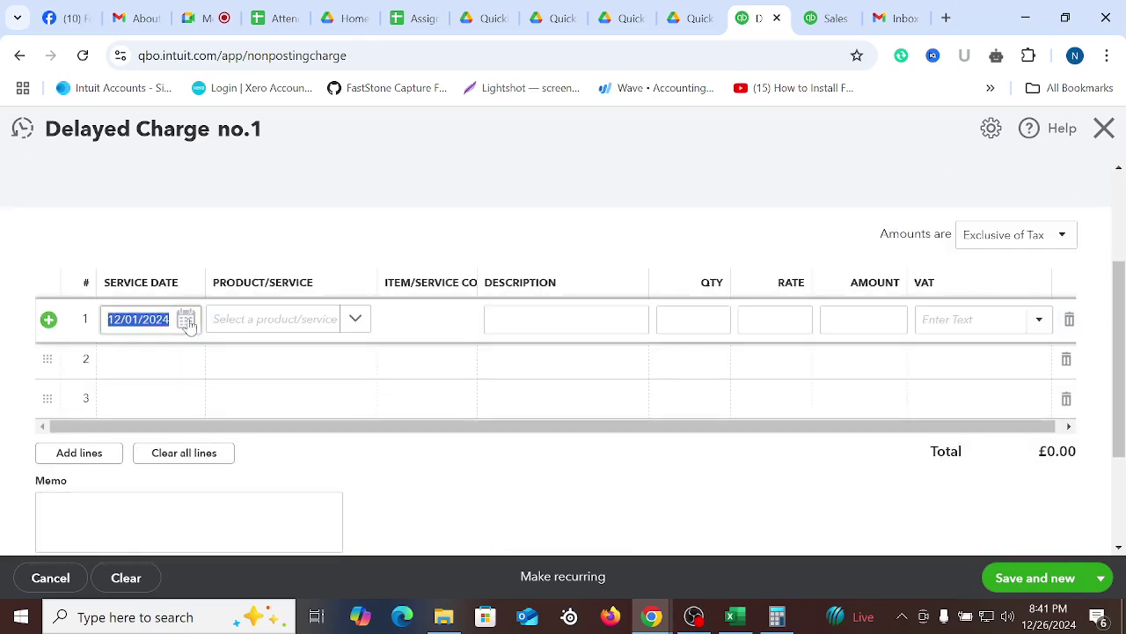
pyautogui.click(186, 319)
pyautogui.click(195, 375)
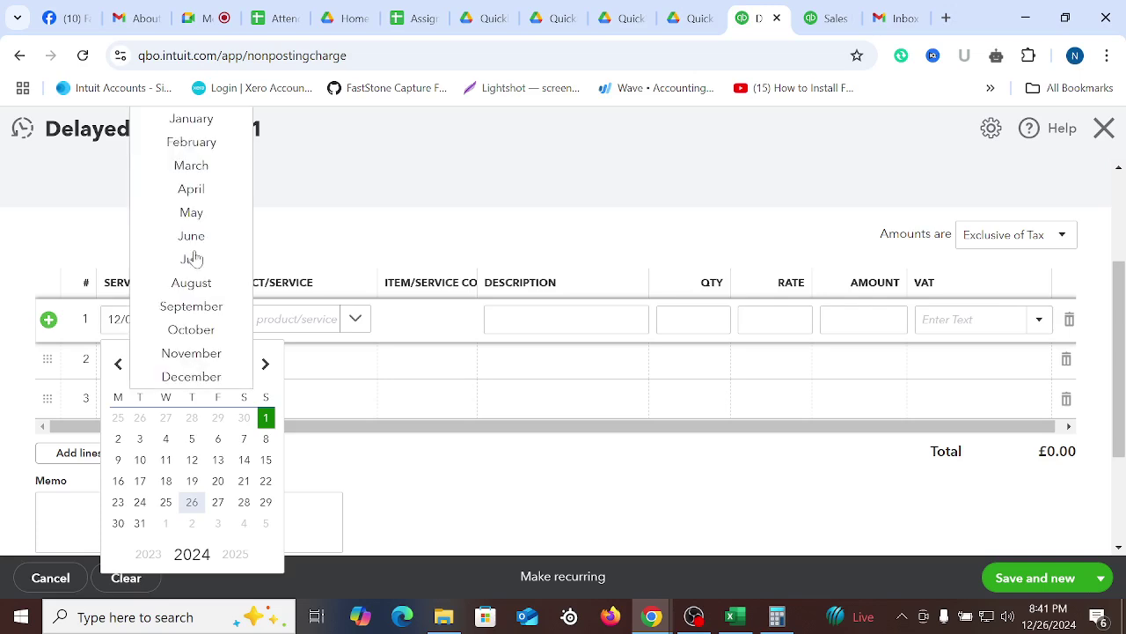
pyautogui.click(193, 144)
pyautogui.click(192, 419)
# Set the service dates of lines 2 and 3 to 02/02/2024 and 02/03/2024
pyautogui.click(181, 359)
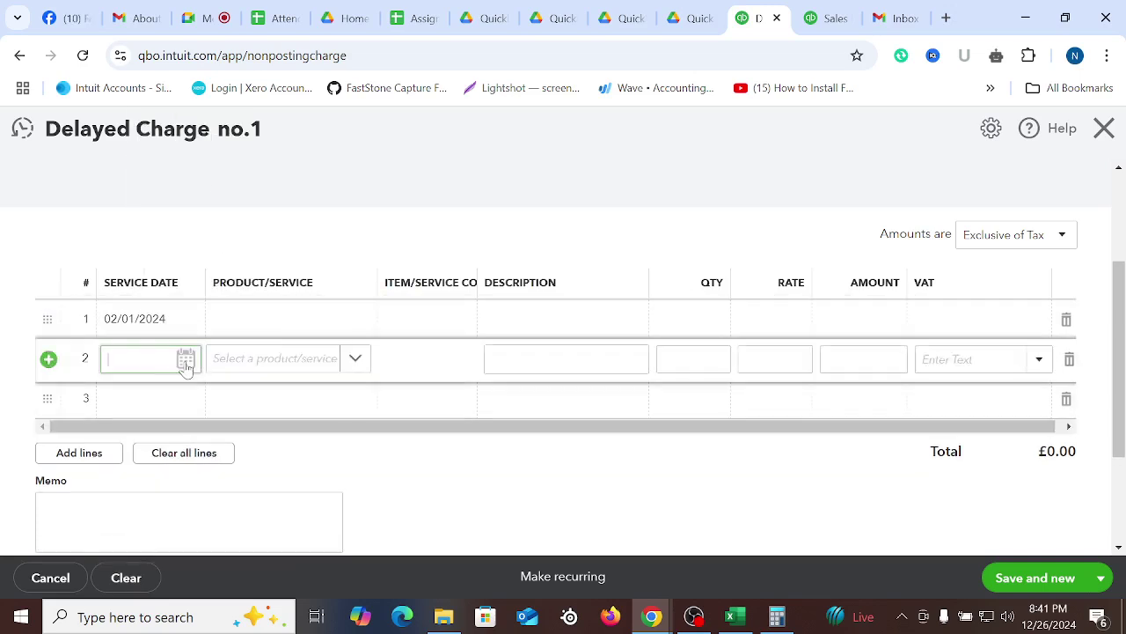
pyautogui.click(186, 358)
pyautogui.click(164, 151)
pyautogui.click(187, 191)
pyautogui.click(216, 192)
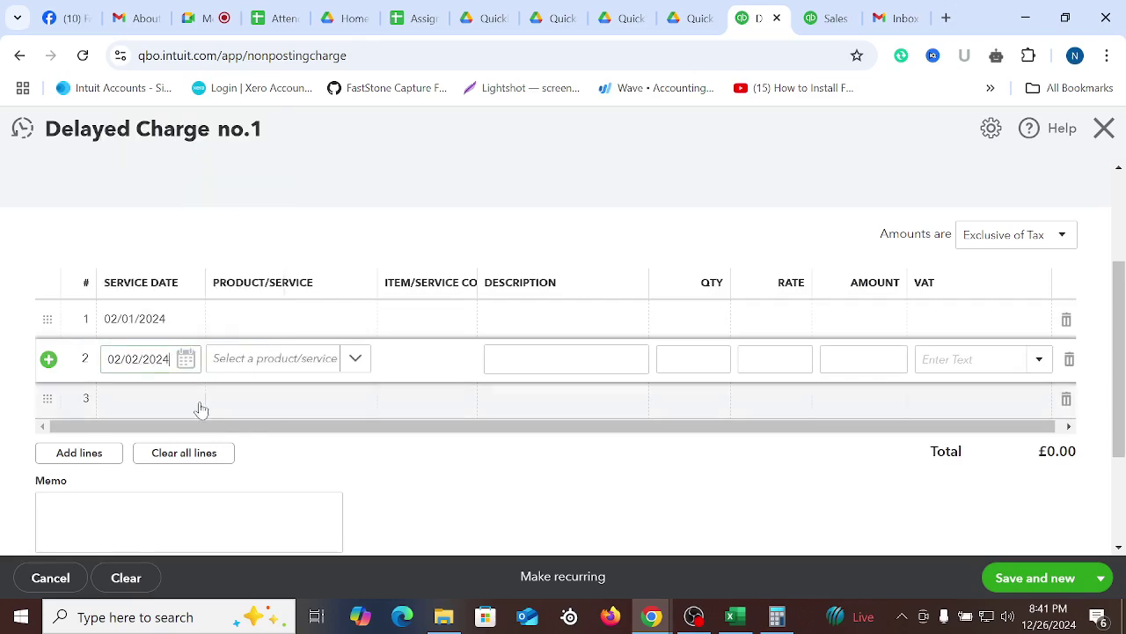
pyautogui.click(185, 400)
pyautogui.click(186, 399)
pyautogui.click(185, 181)
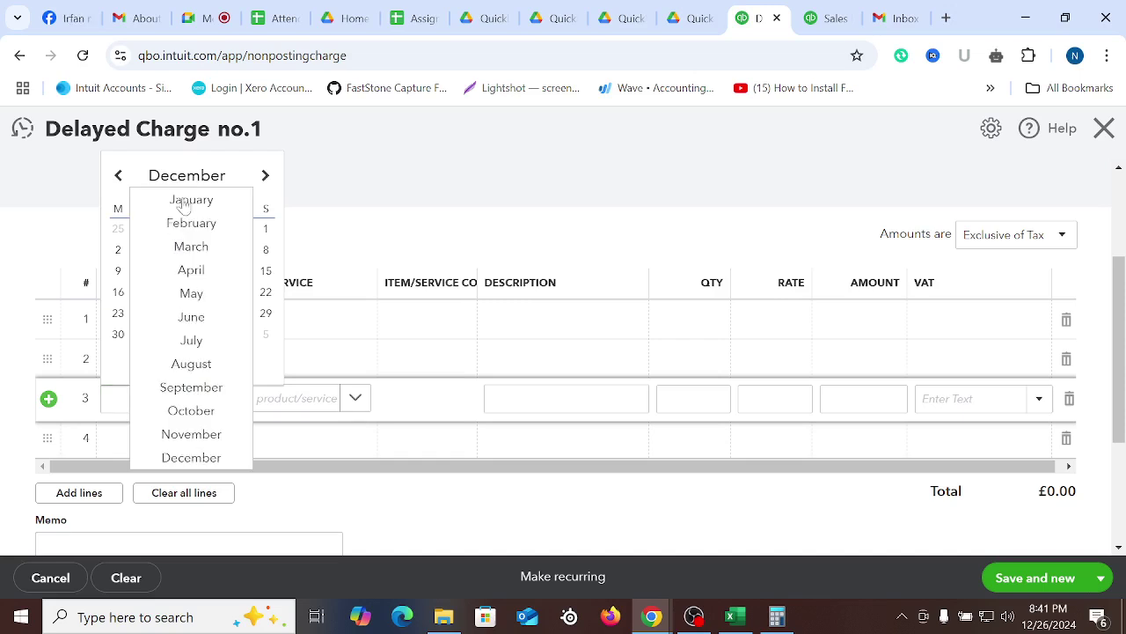
pyautogui.click(188, 225)
pyautogui.click(244, 229)
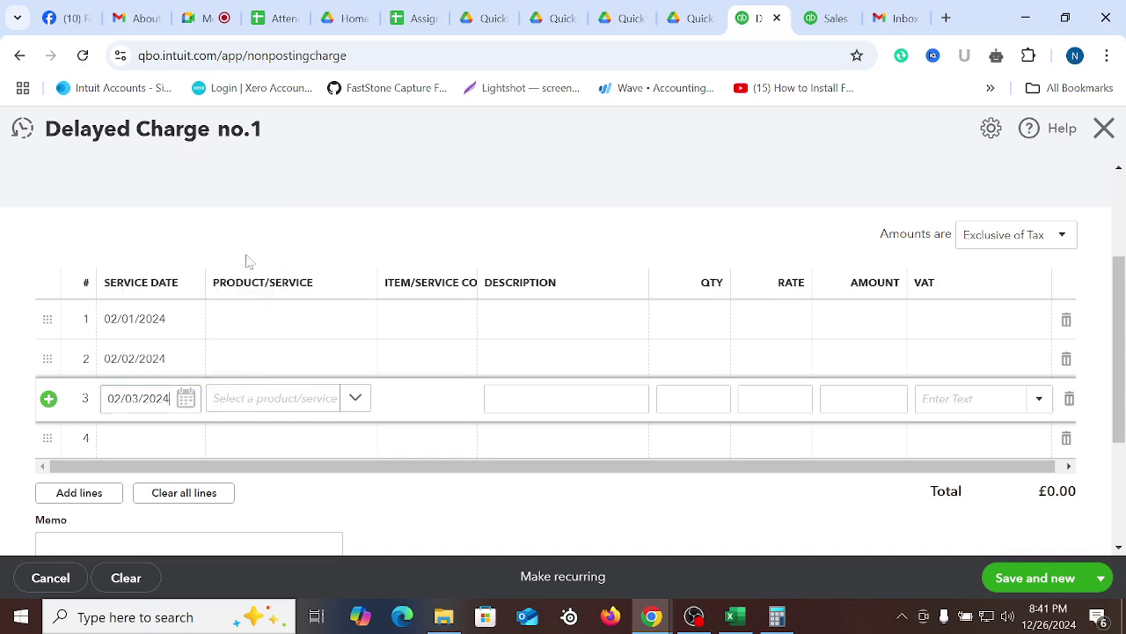
# Set line 4's service date to 02/08/2024
pyautogui.click(185, 437)
pyautogui.click(185, 437)
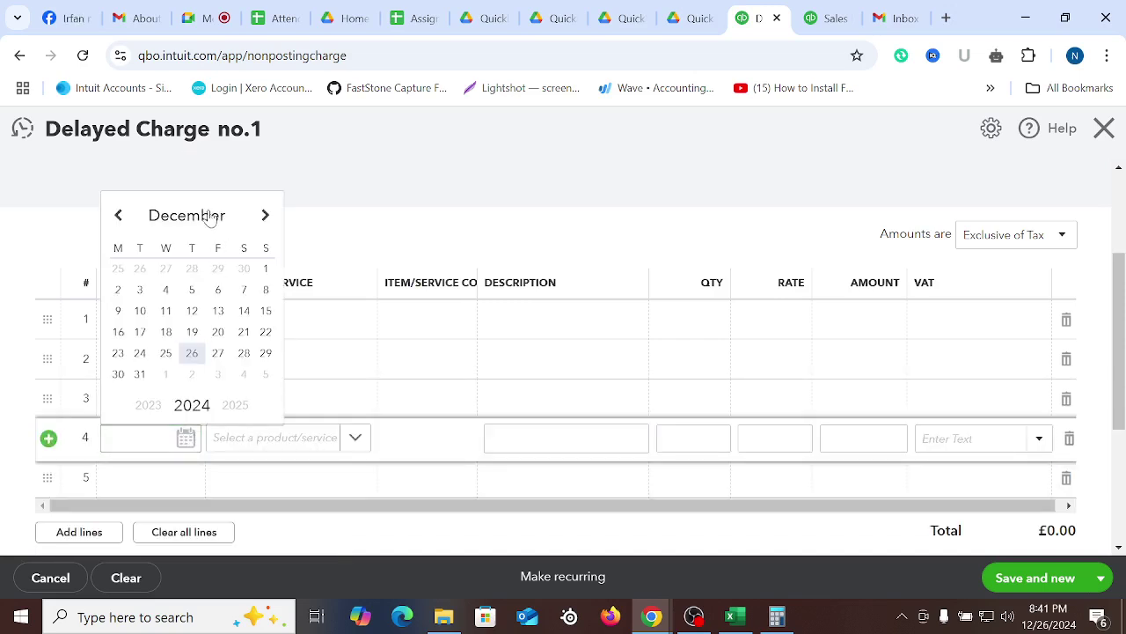
pyautogui.click(211, 217)
pyautogui.click(194, 263)
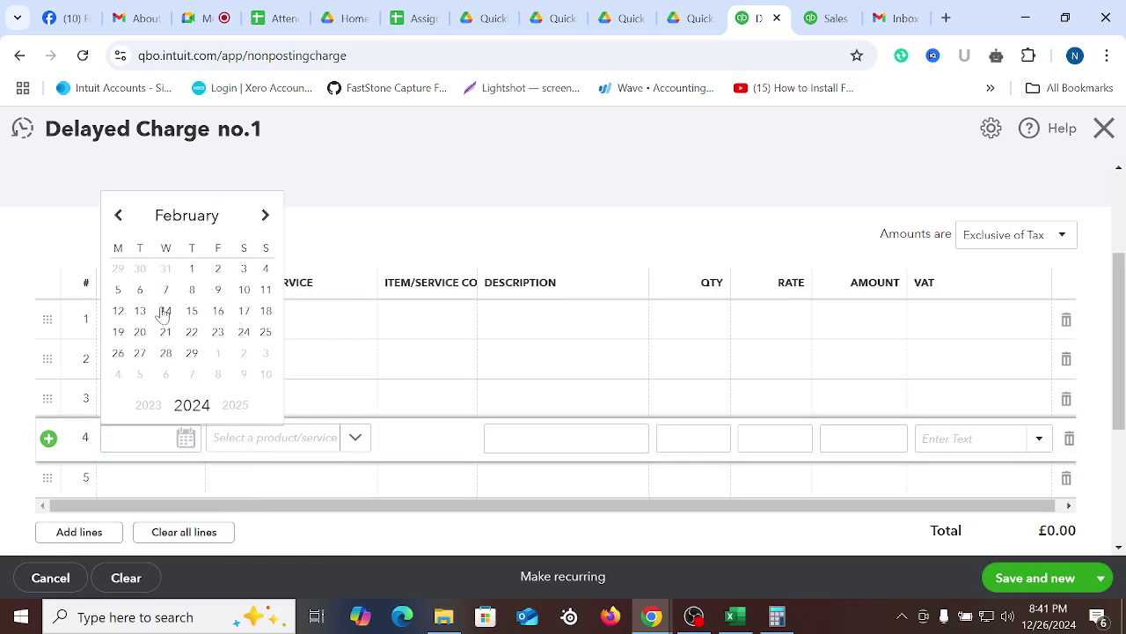
pyautogui.click(193, 291)
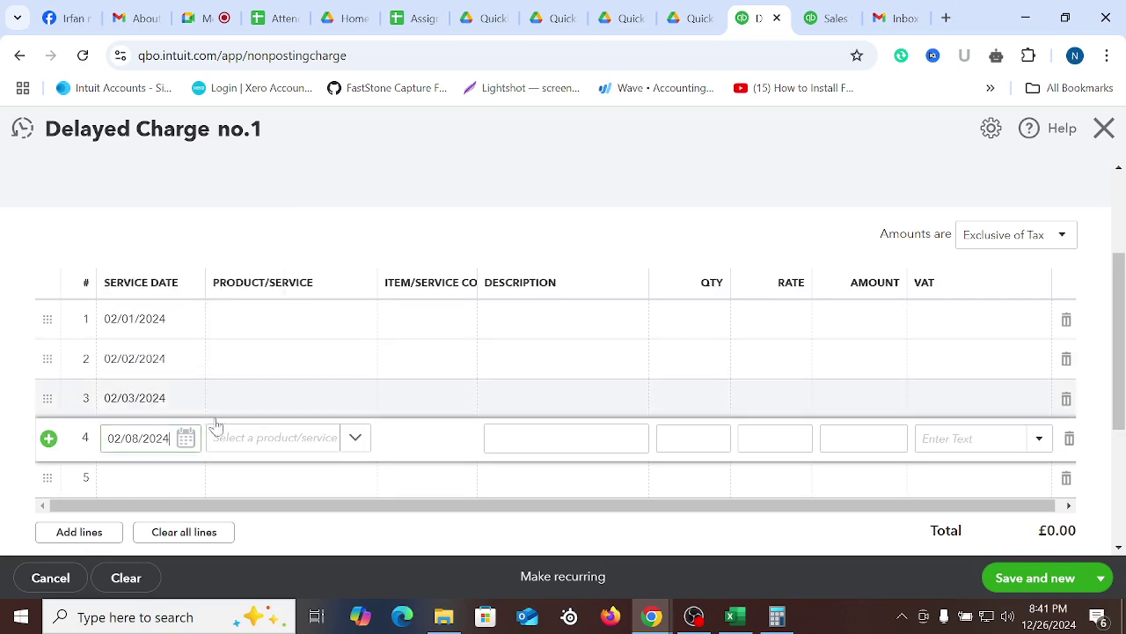
pyautogui.click(372, 176)
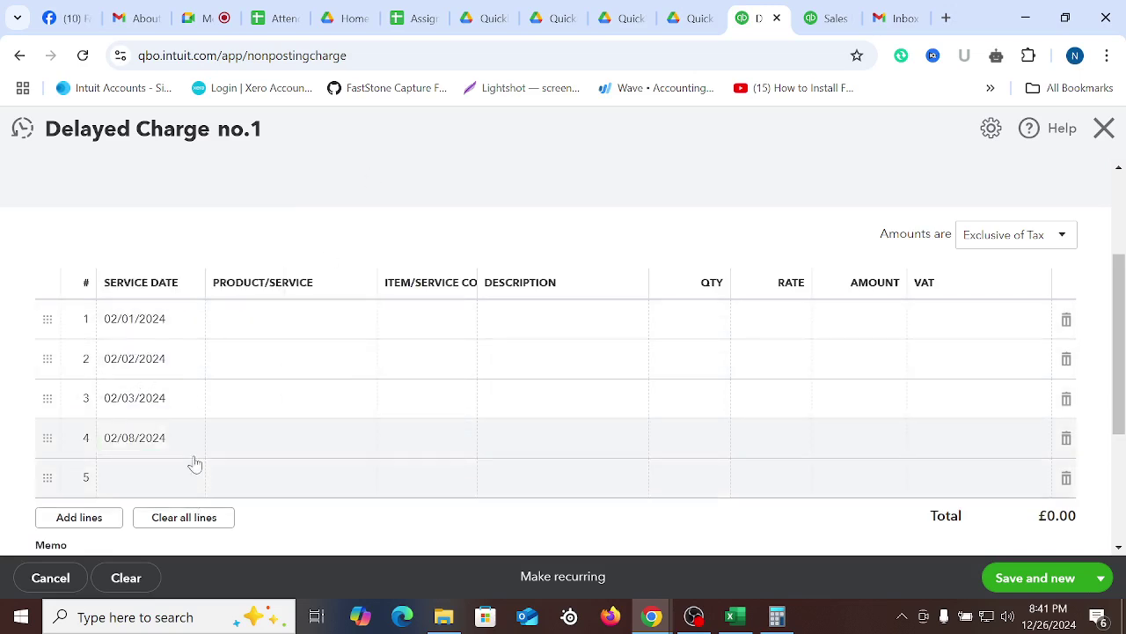
pyautogui.click(319, 318)
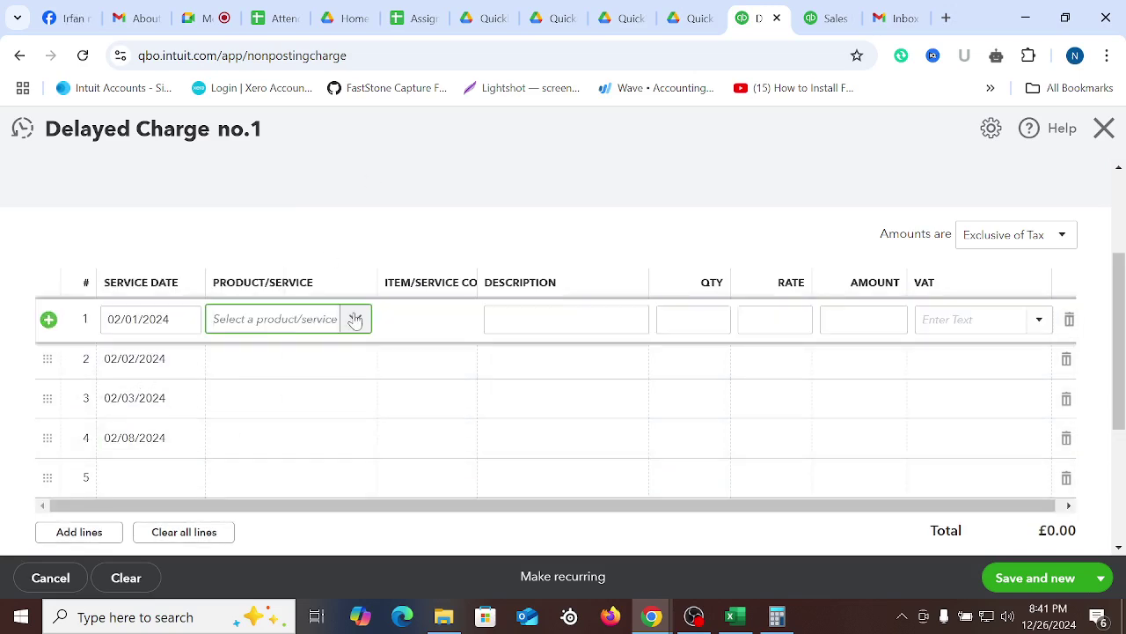
# Search 'phy' and set line 1's product to Physical, occupational therapy, copying the name
pyautogui.click(356, 319)
pyautogui.scroll(-2, 308, 434)
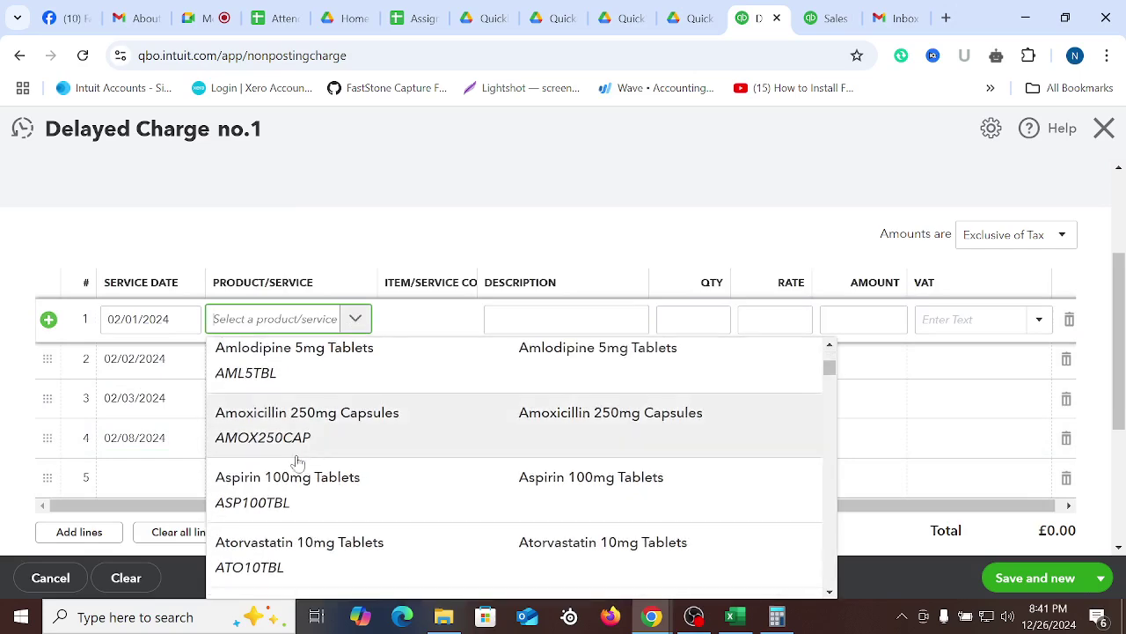
pyautogui.scroll(-5, 337, 424)
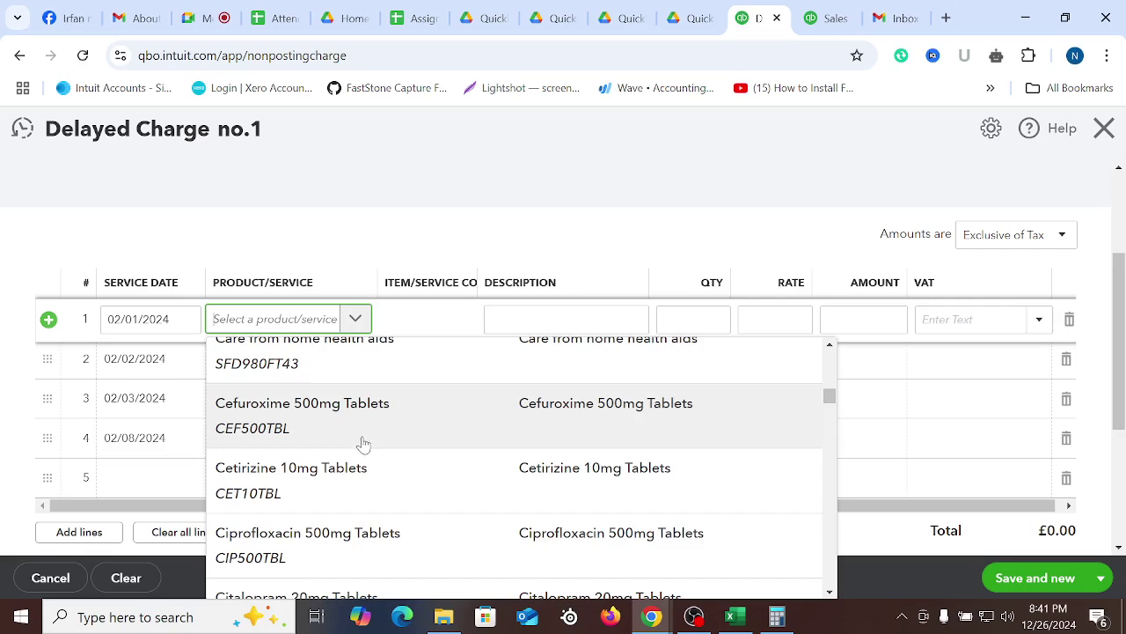
pyautogui.scroll(-15, 359, 445)
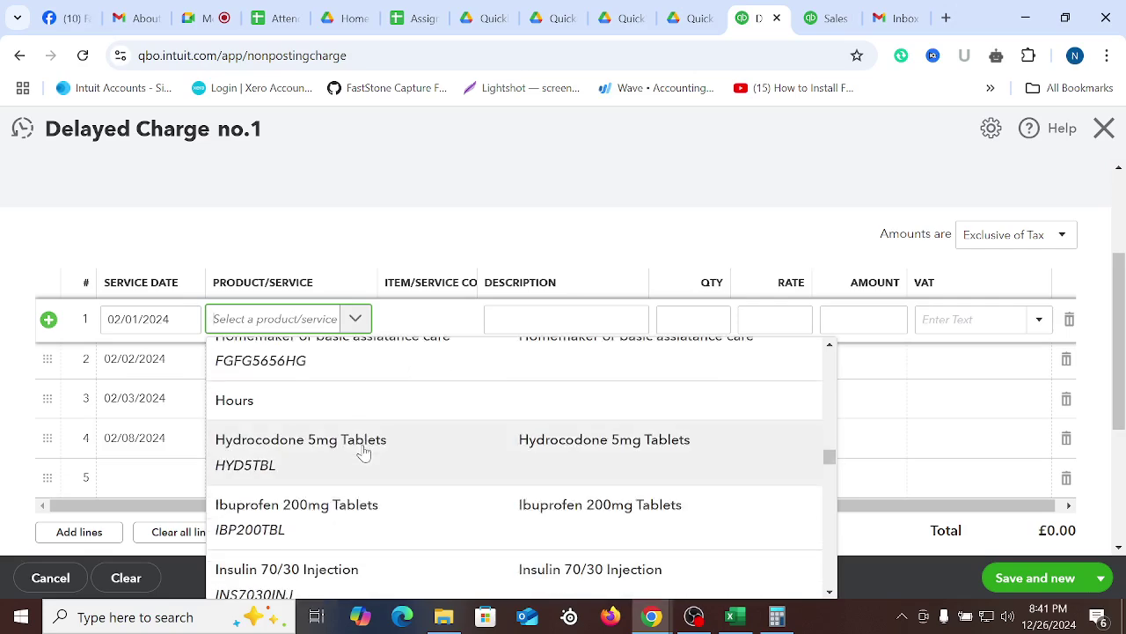
pyautogui.write('phy')
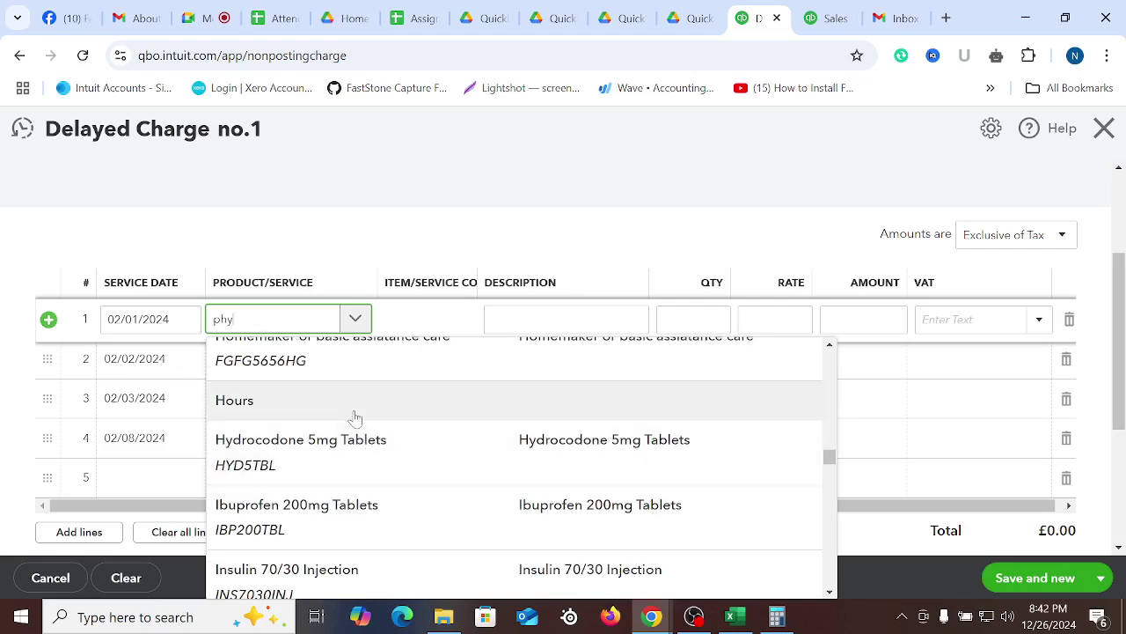
pyautogui.click(266, 414)
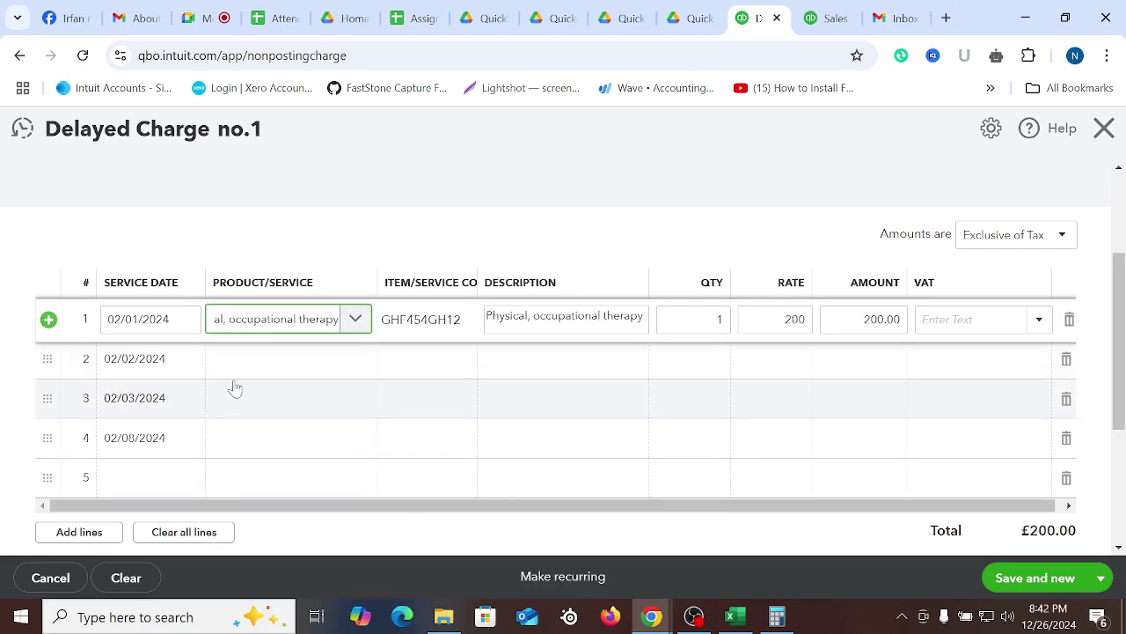
pyautogui.click(277, 326)
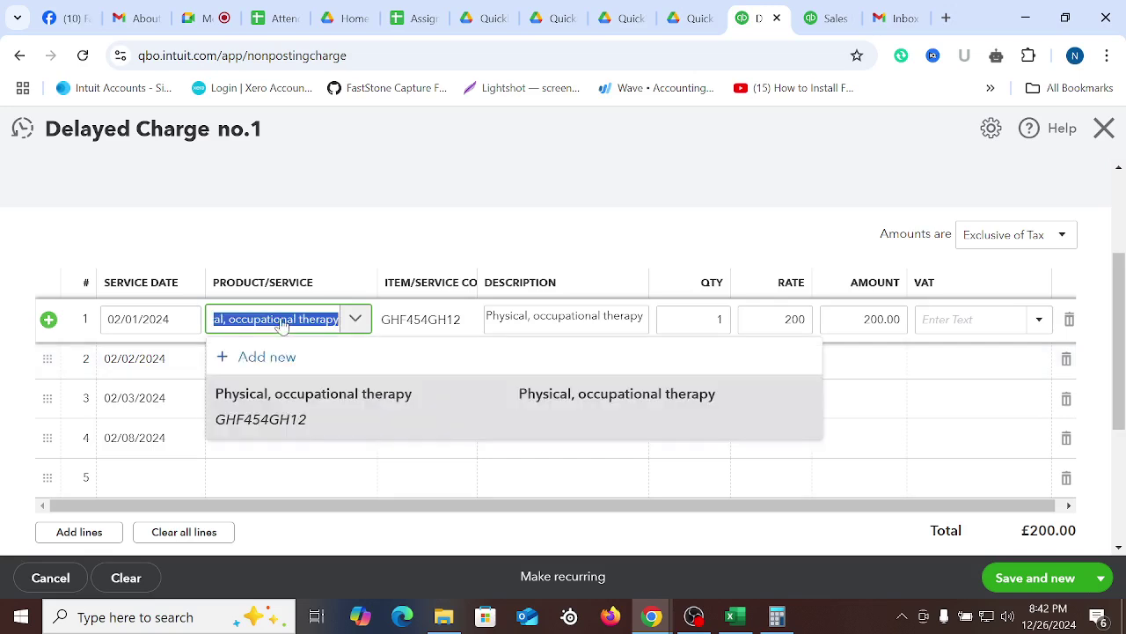
pyautogui.click(435, 154)
# Paste the name to set line 2's product to Physical, occupational therapy
pyautogui.click(245, 365)
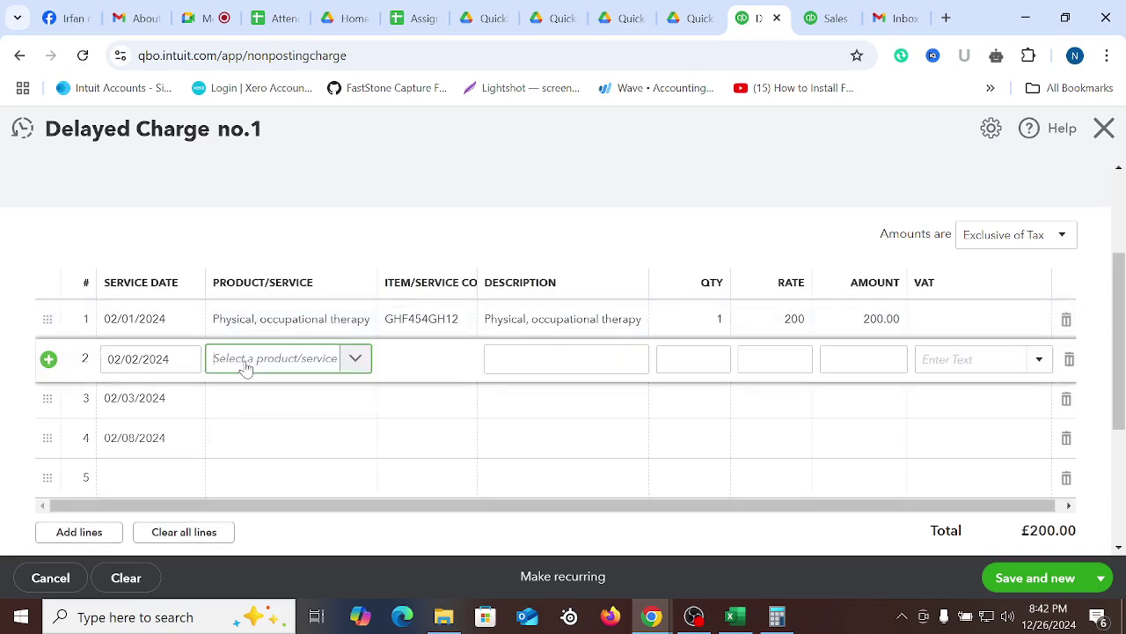
pyautogui.write('Physical, occupational therapy')
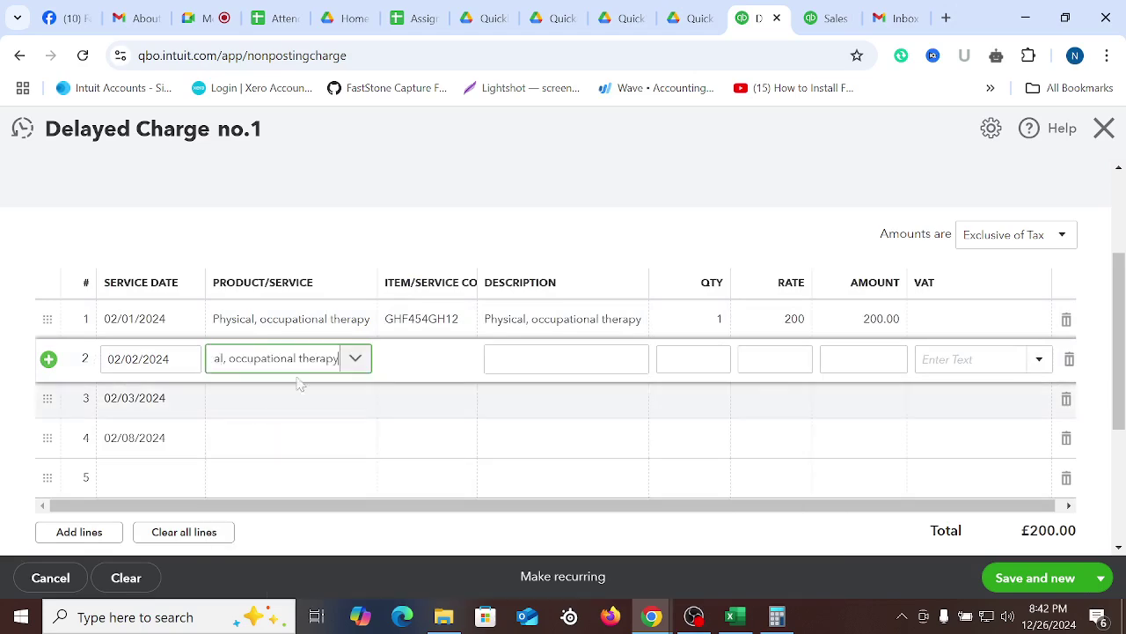
pyautogui.click(440, 206)
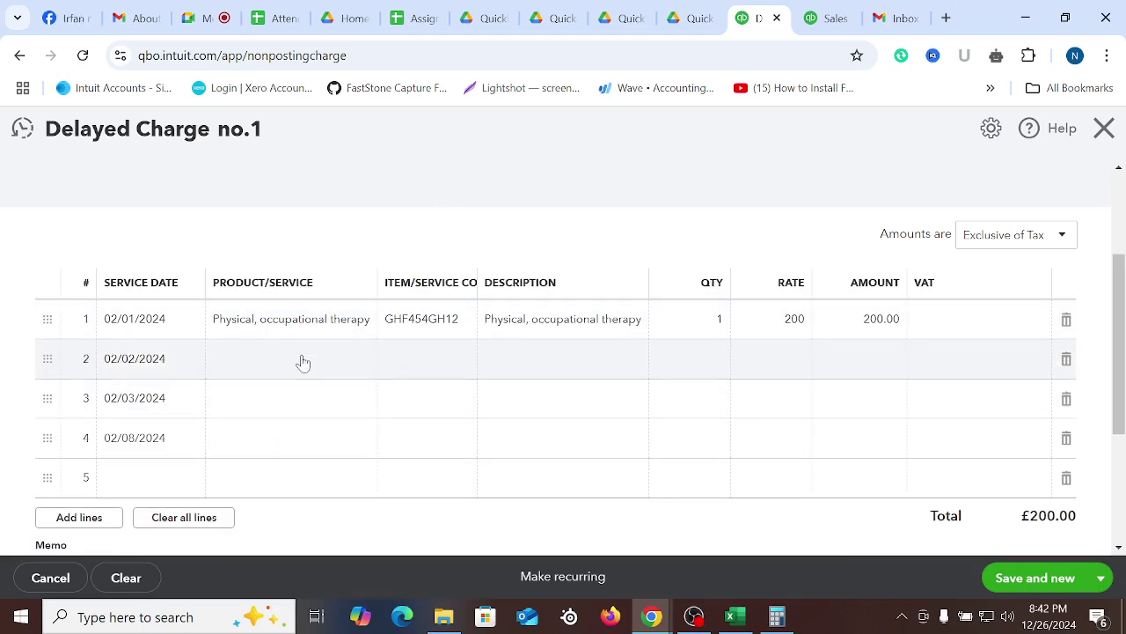
pyautogui.click(306, 366)
pyautogui.click(265, 402)
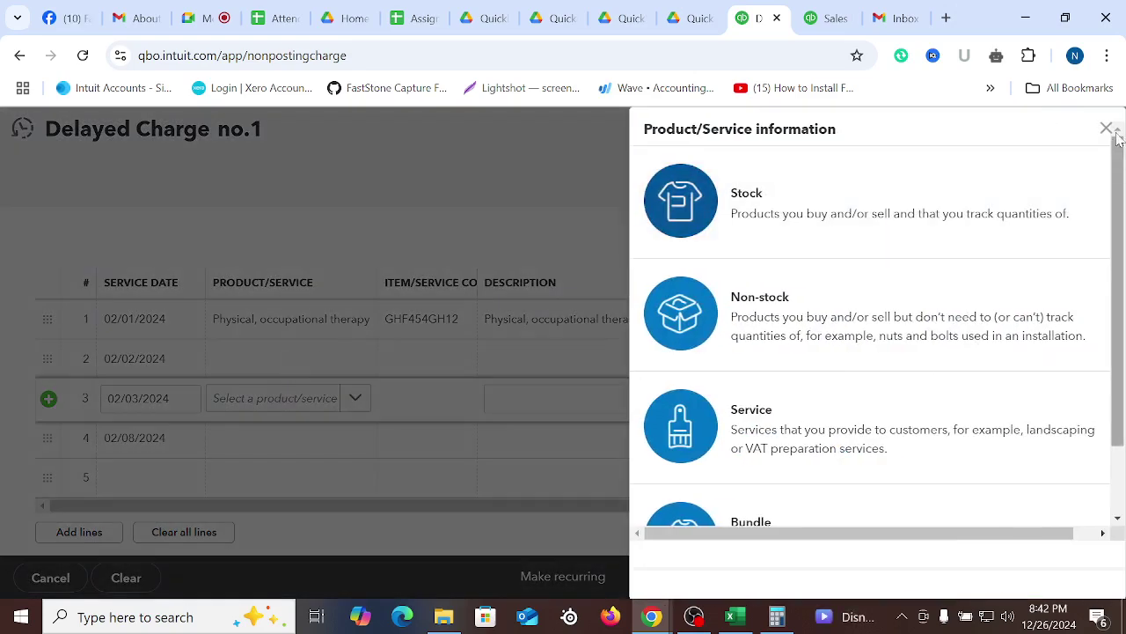
pyautogui.click(1105, 127)
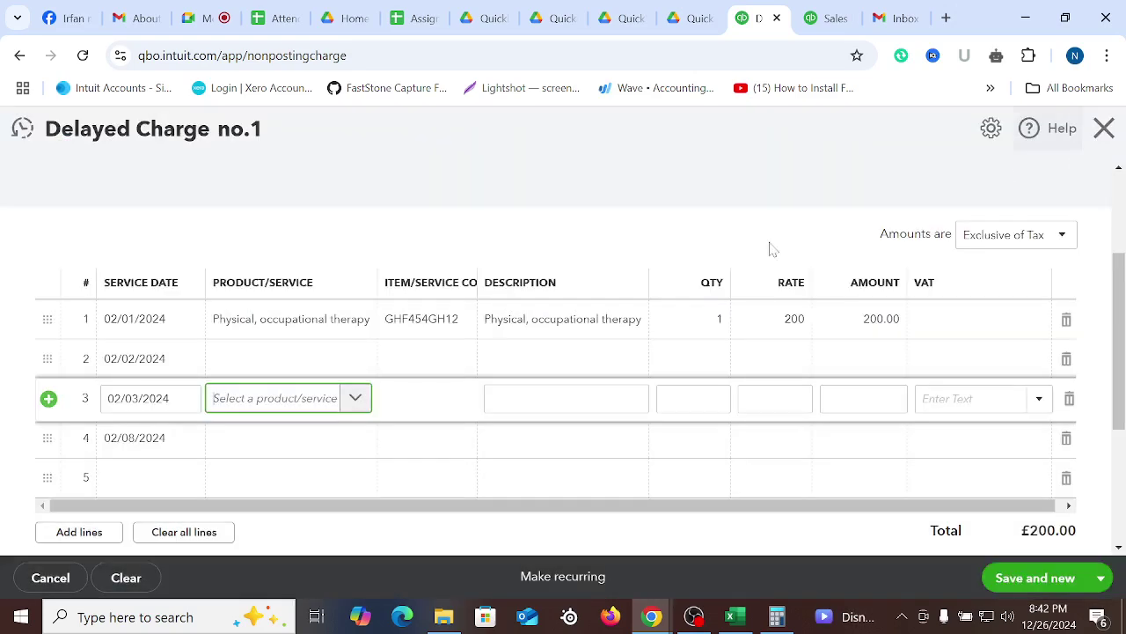
pyautogui.click(307, 363)
pyautogui.click(301, 363)
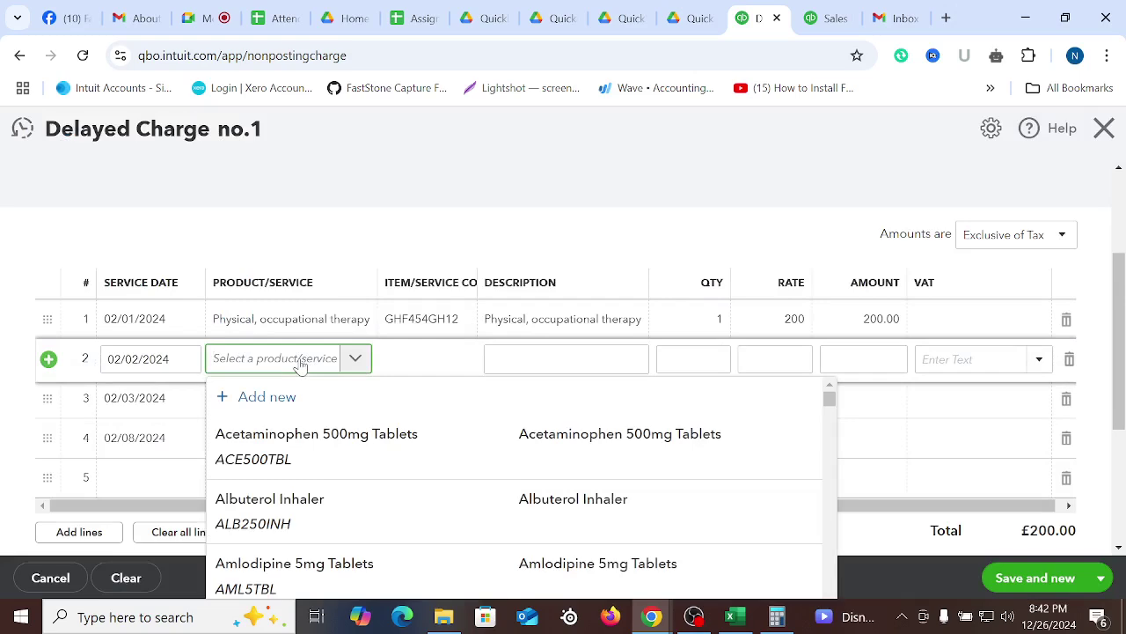
pyautogui.write('Physical, occupational therapy')
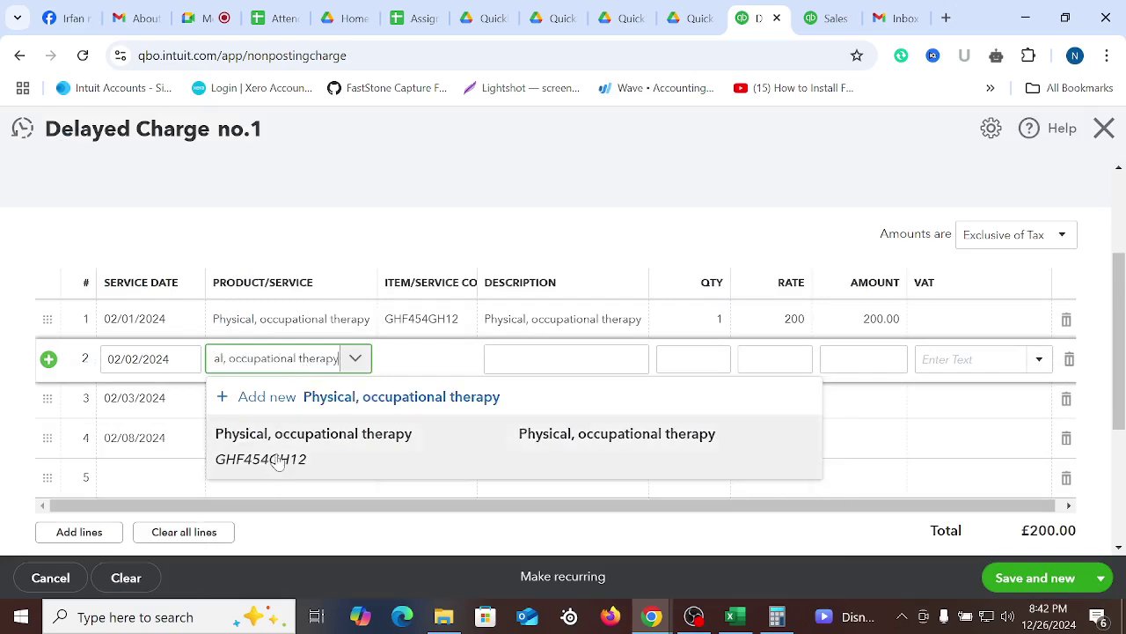
pyautogui.click(248, 436)
# Set lines 3 and 4 to Physical, occupational therapy by pasting the name
pyautogui.click(256, 414)
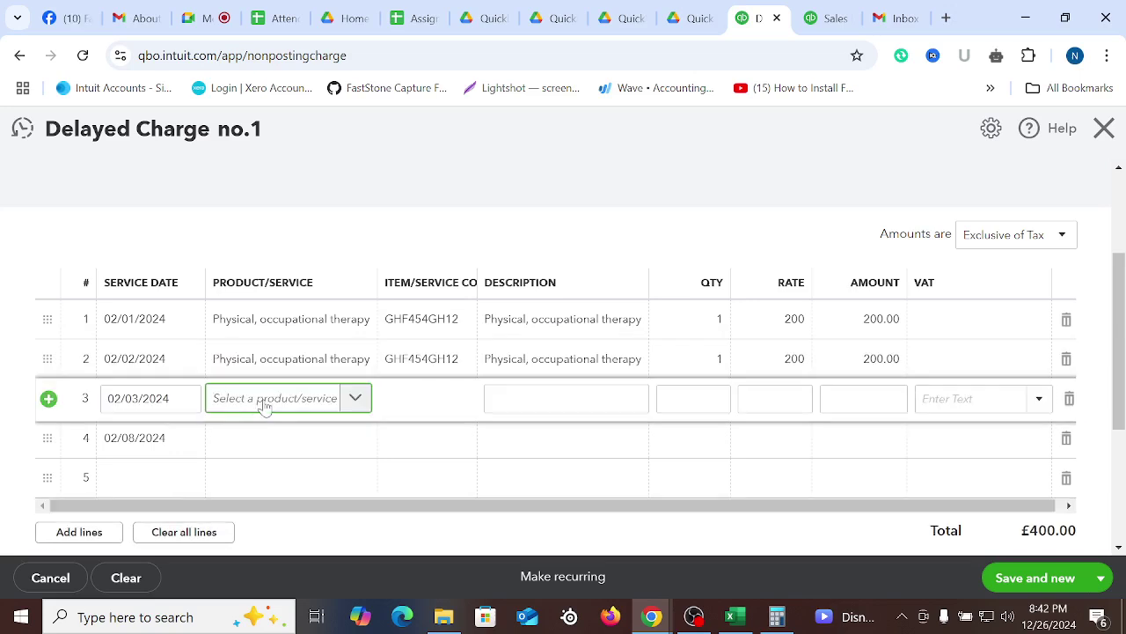
pyautogui.write('Physical, occupational therapy')
pyautogui.click(283, 354)
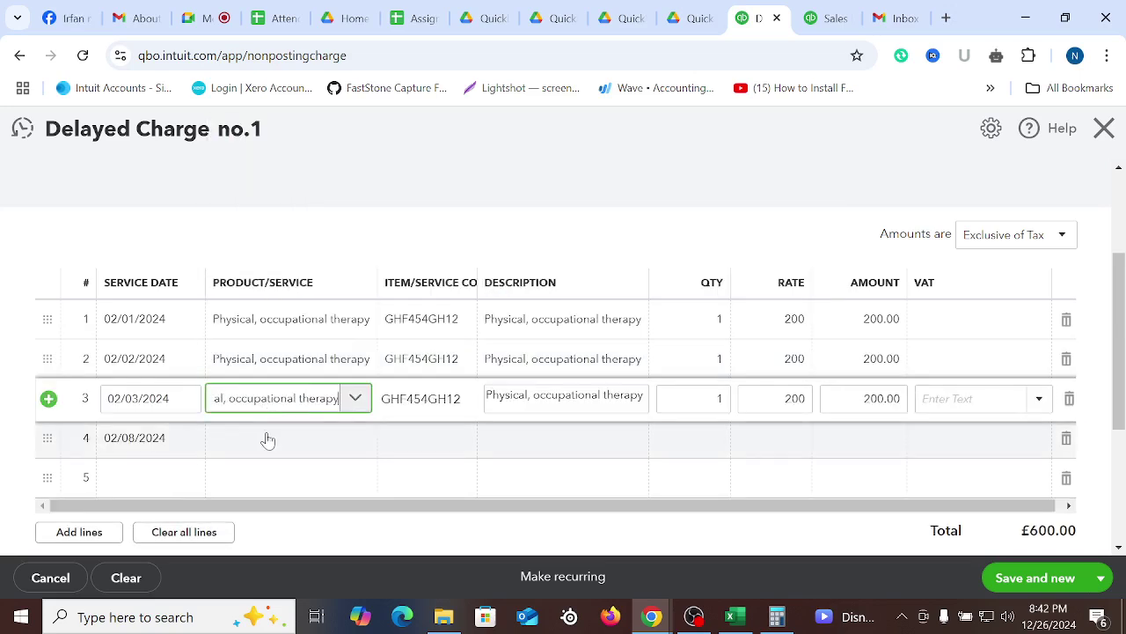
pyautogui.click(268, 440)
pyautogui.click(268, 444)
pyautogui.write('Physical, occupational therapy')
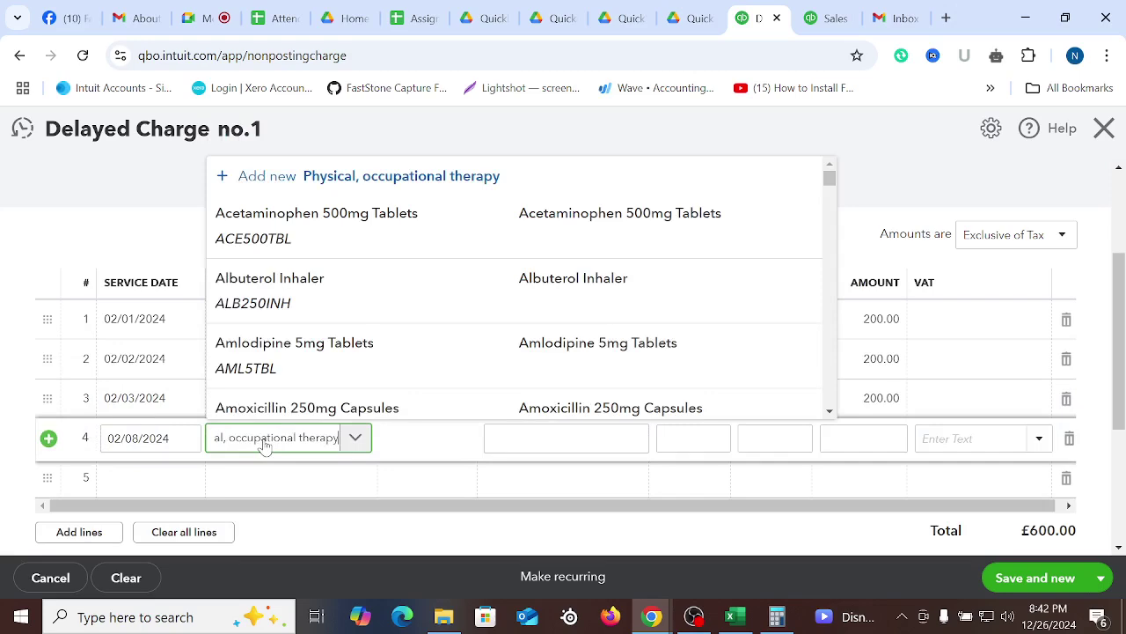
pyautogui.click(291, 374)
pyautogui.click(603, 145)
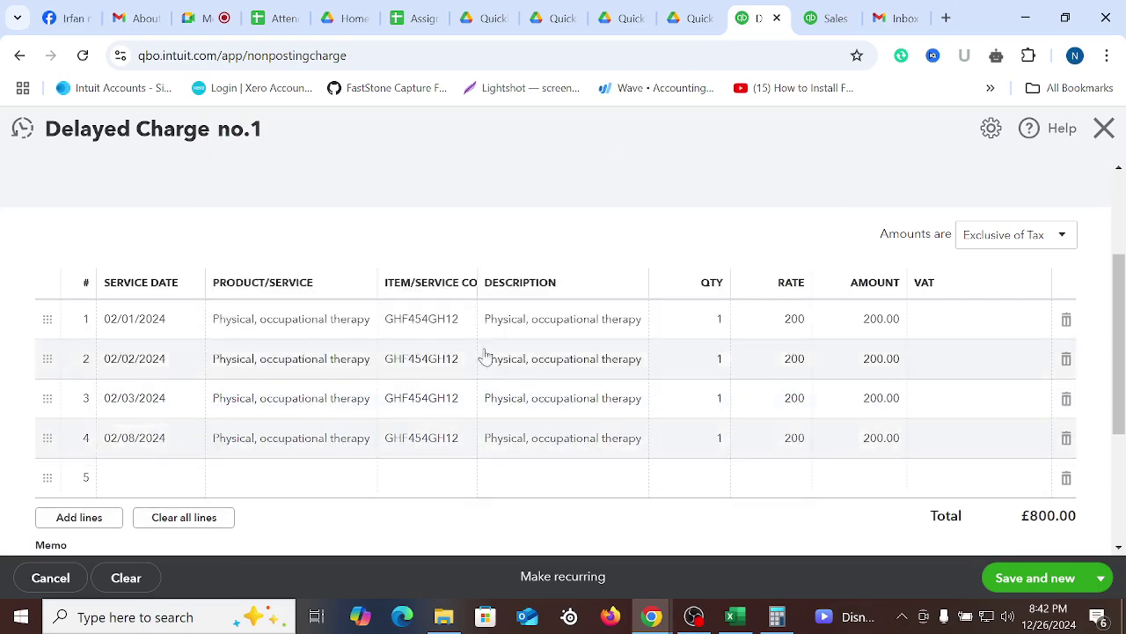
pyautogui.click(709, 325)
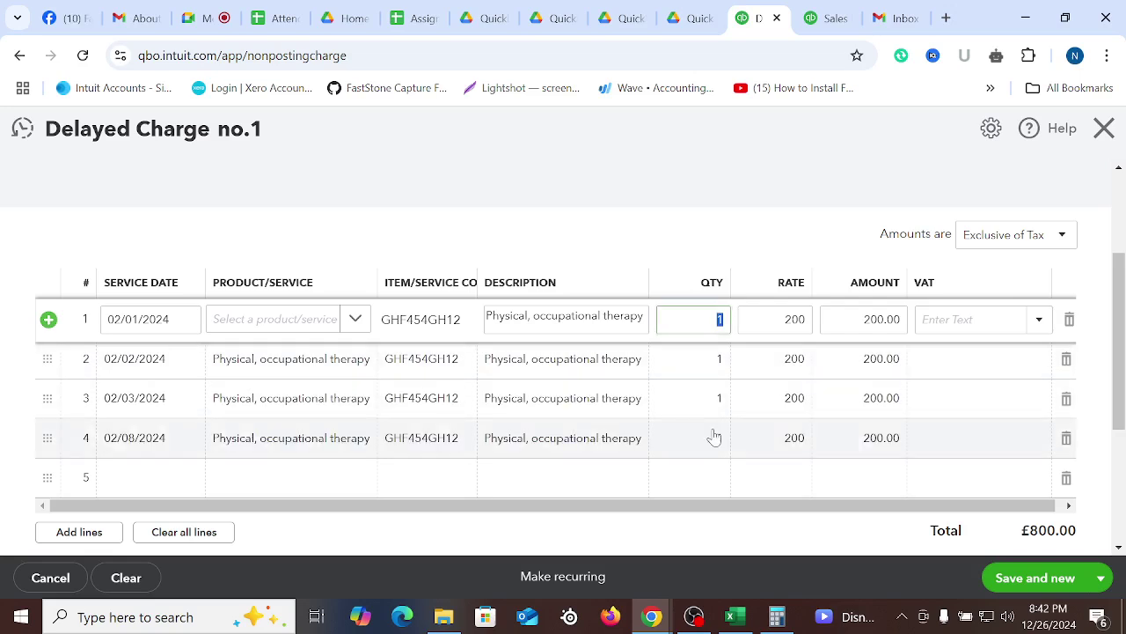
# Set the line quantities to 2, 3, 2 and 1
pyautogui.write('2')
pyautogui.click(717, 361)
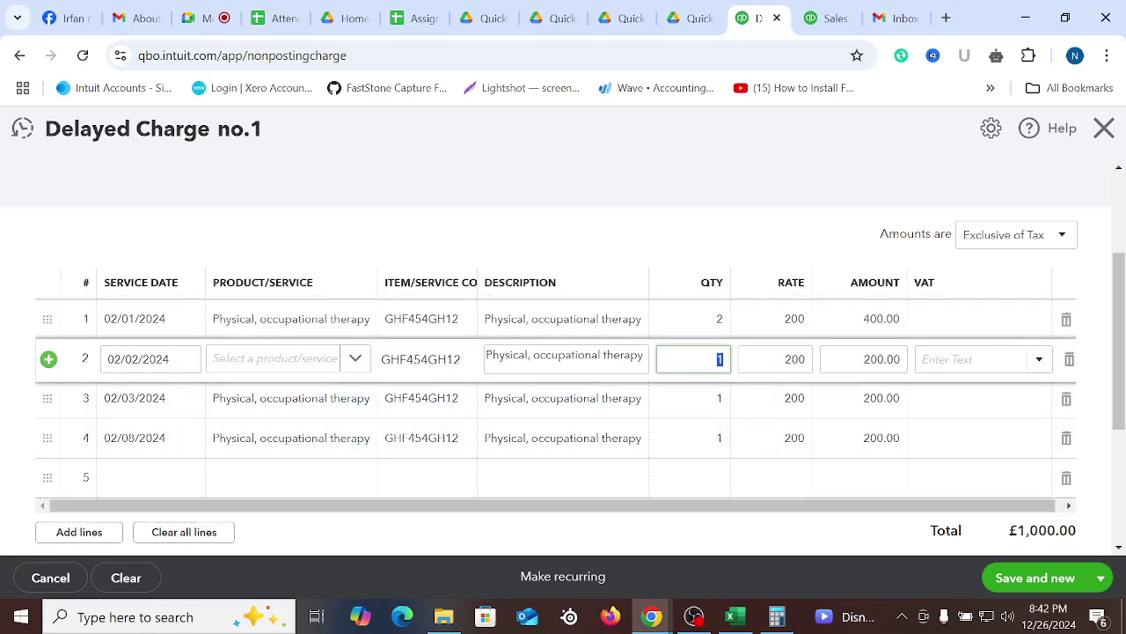
pyautogui.write('3')
pyautogui.click(714, 398)
pyautogui.write('2')
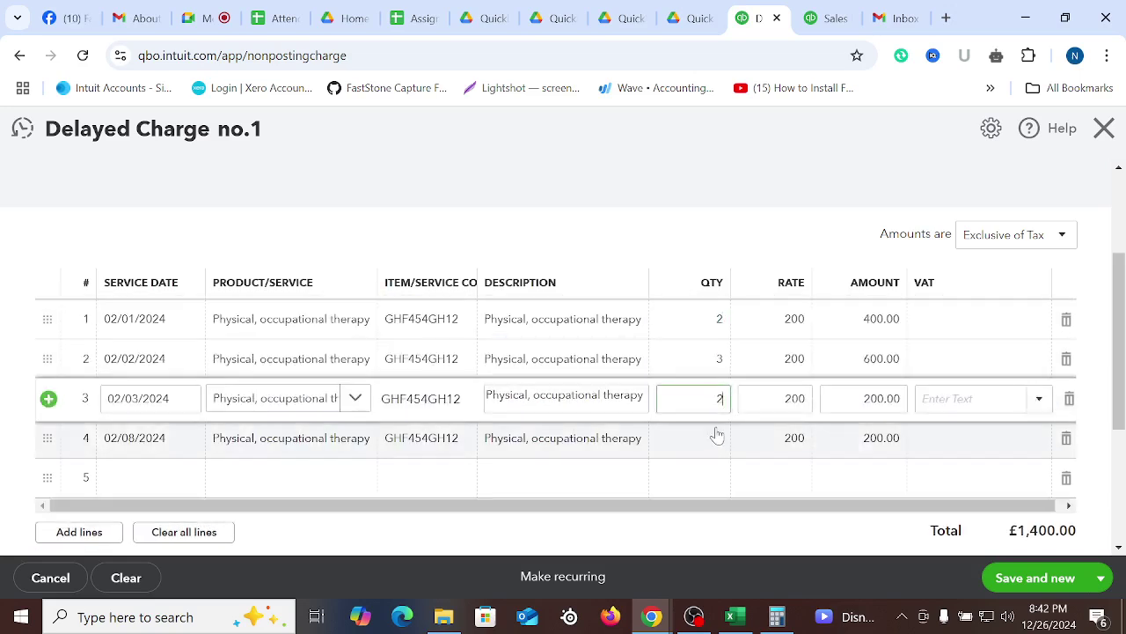
pyautogui.click(717, 438)
pyautogui.click(834, 173)
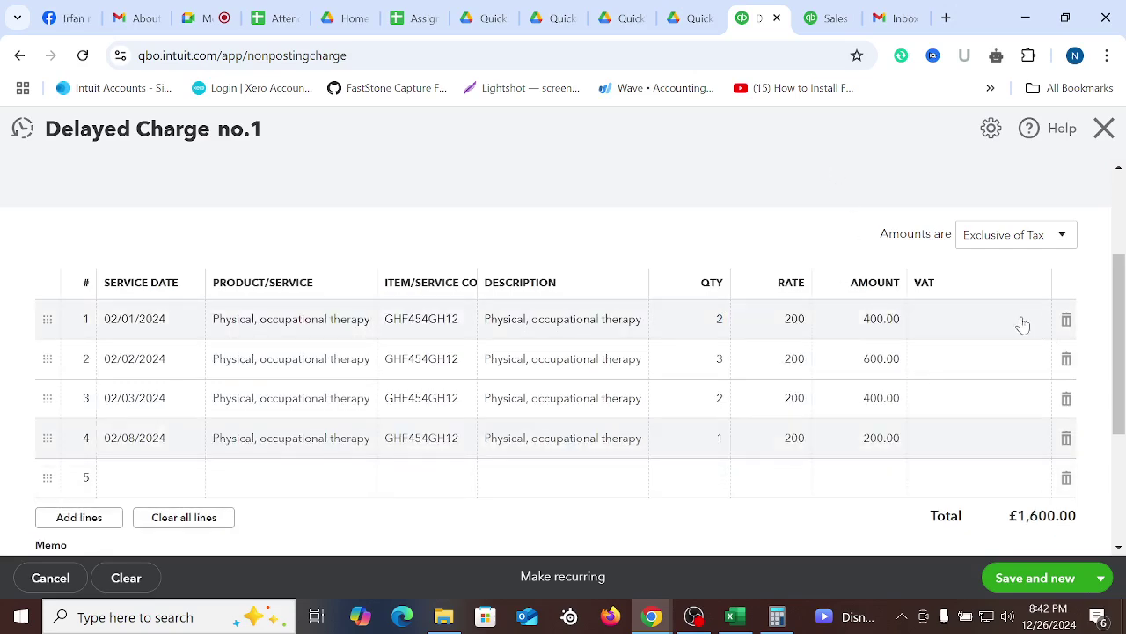
# Set the VAT on all four lines to No VAT
pyautogui.click(1010, 319)
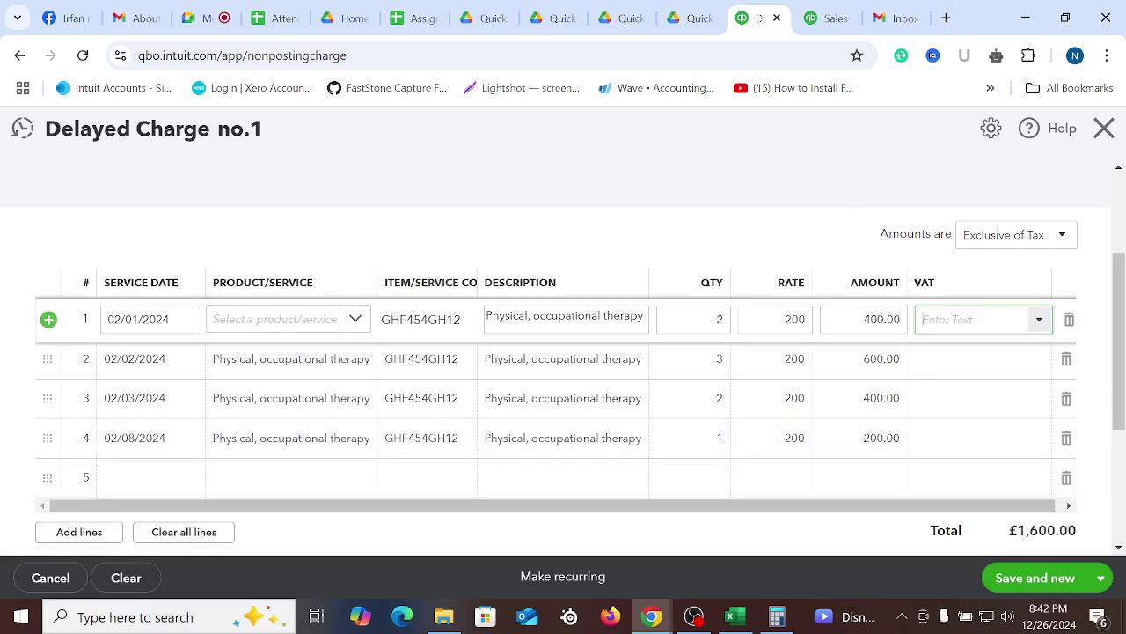
pyautogui.click(1040, 319)
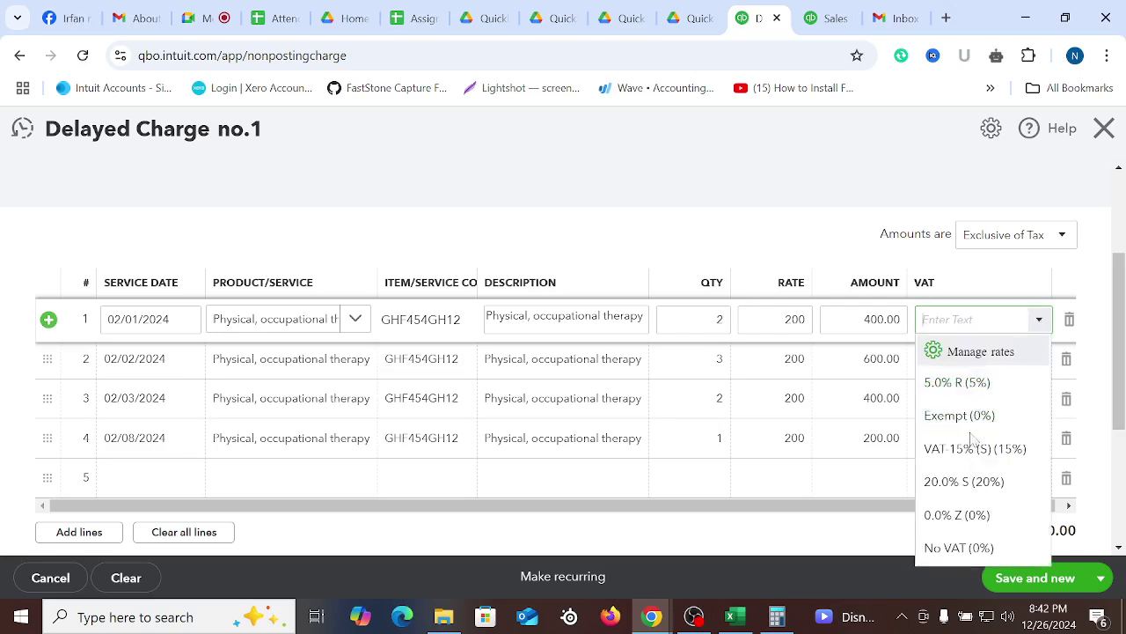
pyautogui.click(959, 547)
pyautogui.click(975, 359)
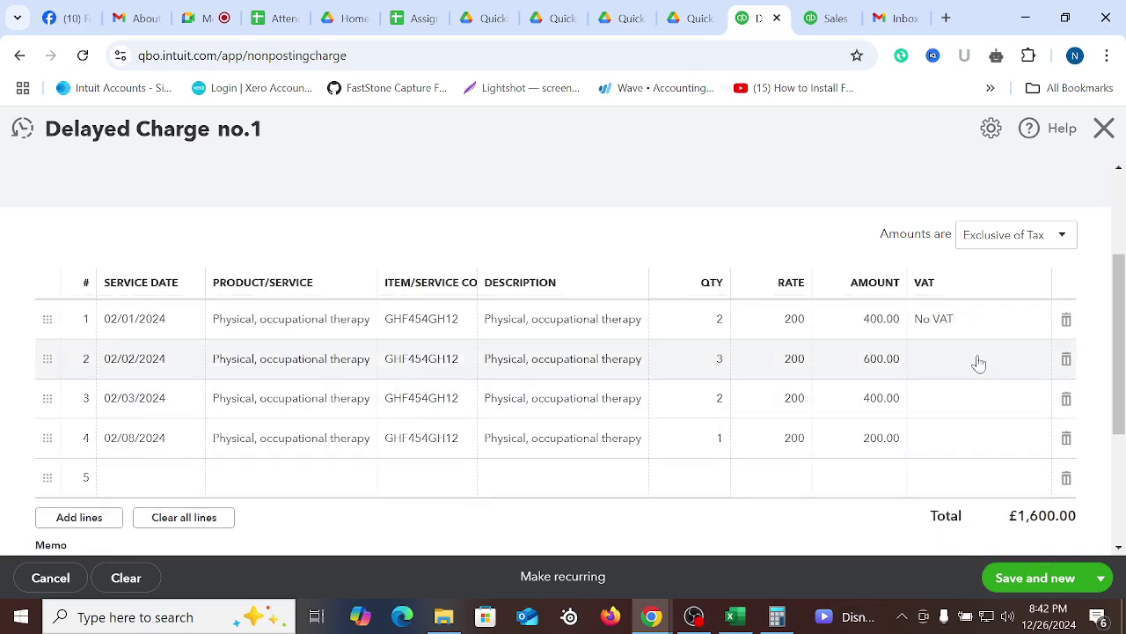
pyautogui.click(1039, 359)
pyautogui.click(972, 326)
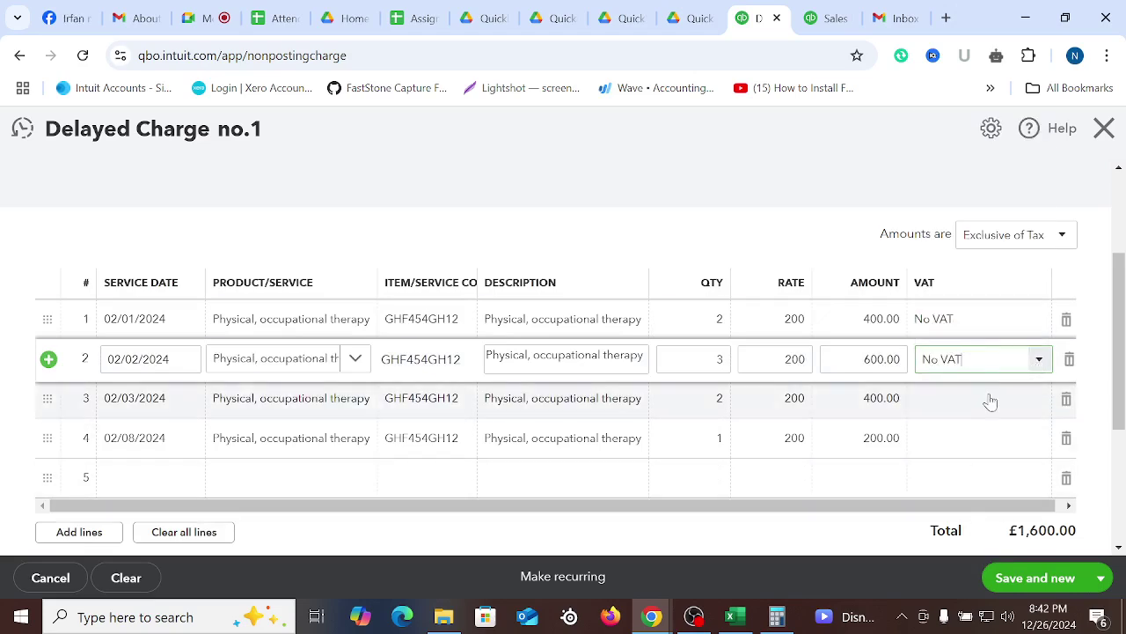
pyautogui.click(986, 398)
pyautogui.click(1038, 398)
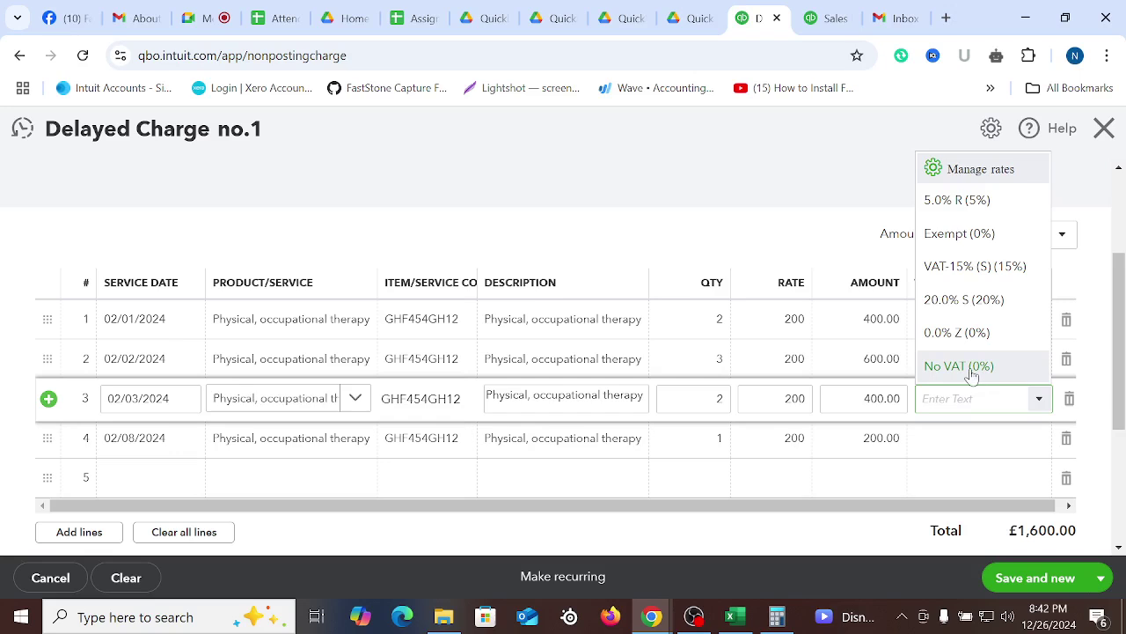
pyautogui.click(981, 370)
pyautogui.click(1033, 438)
pyautogui.click(1034, 438)
pyautogui.click(980, 410)
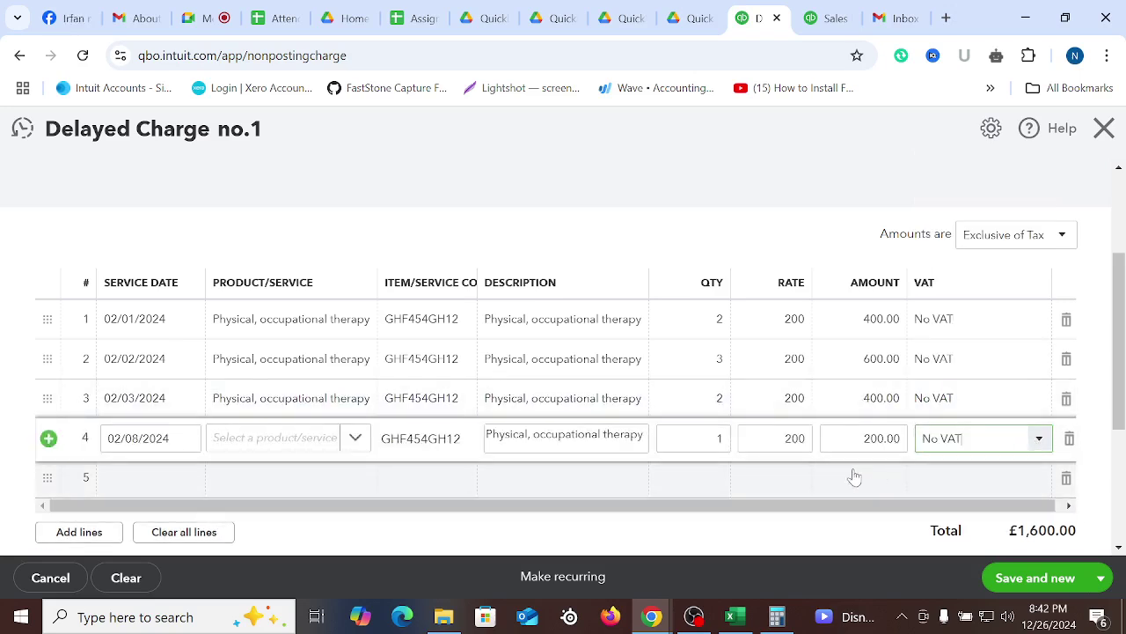
# Delete the empty fifth line from the charge
pyautogui.click(735, 525)
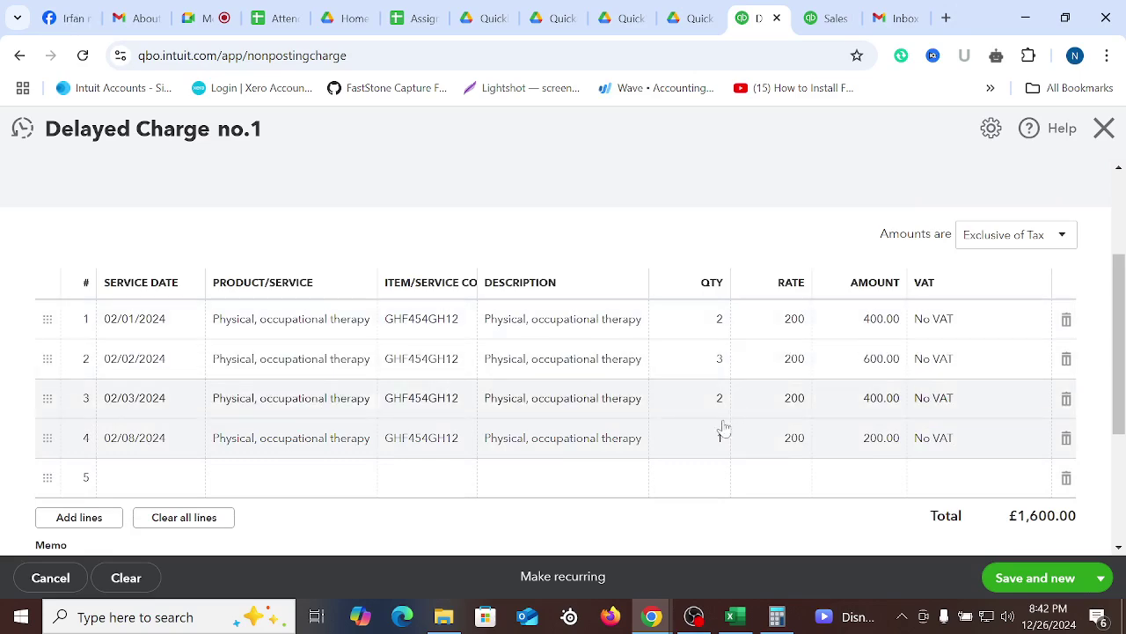
pyautogui.click(1066, 477)
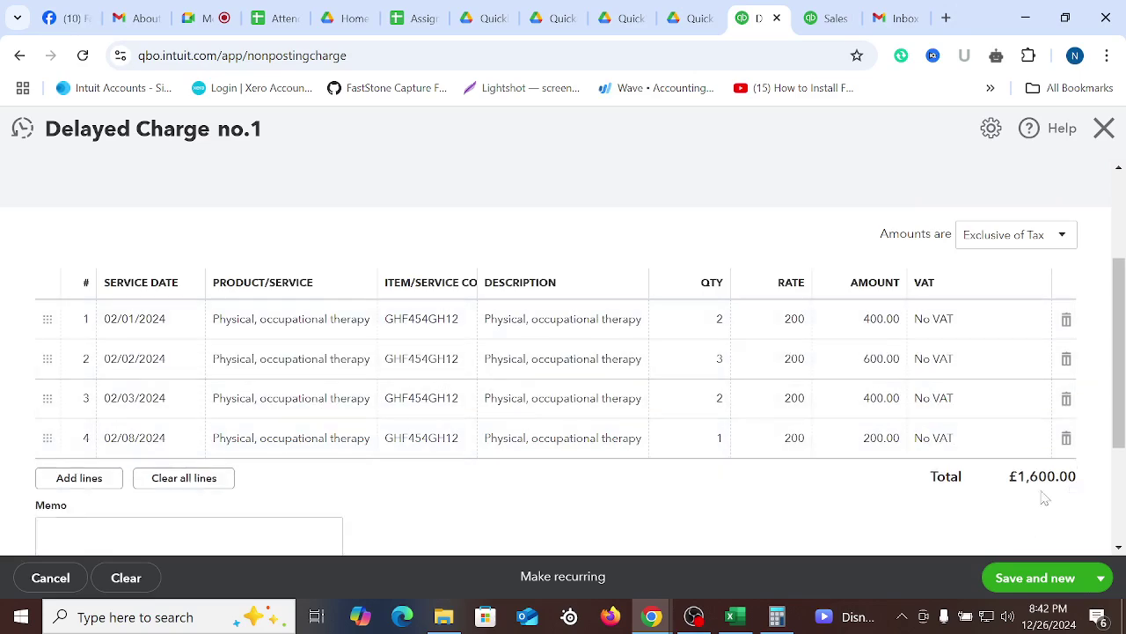
pyautogui.scroll(2, 766, 415)
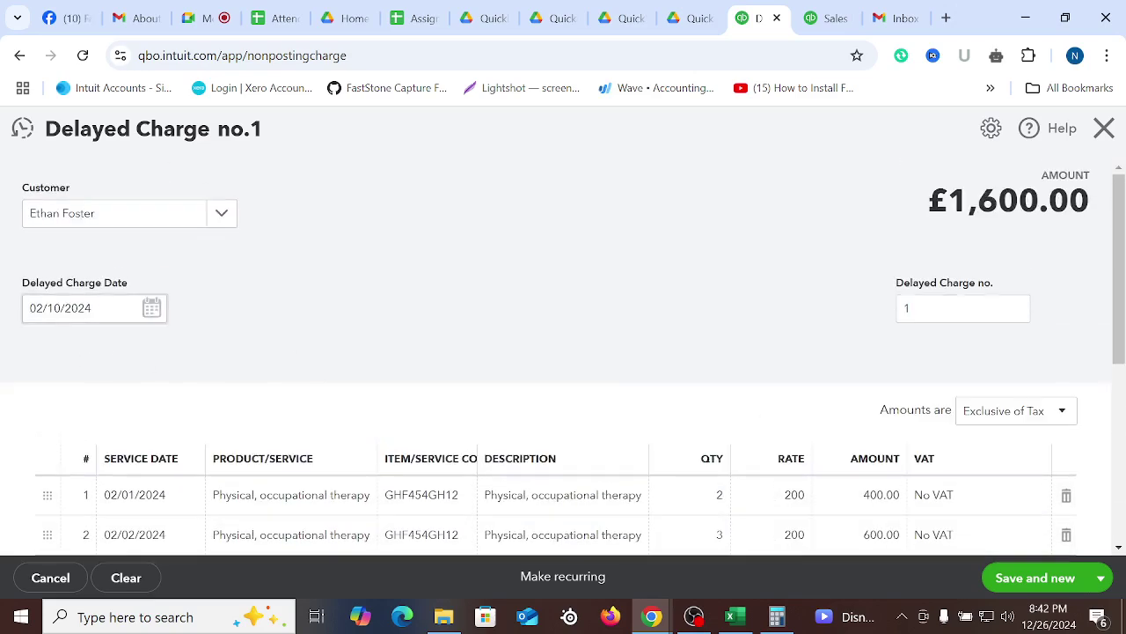
# Save Delayed Charge no.1 for £1,600.00 using Save and close
pyautogui.scroll(-3, 128, 323)
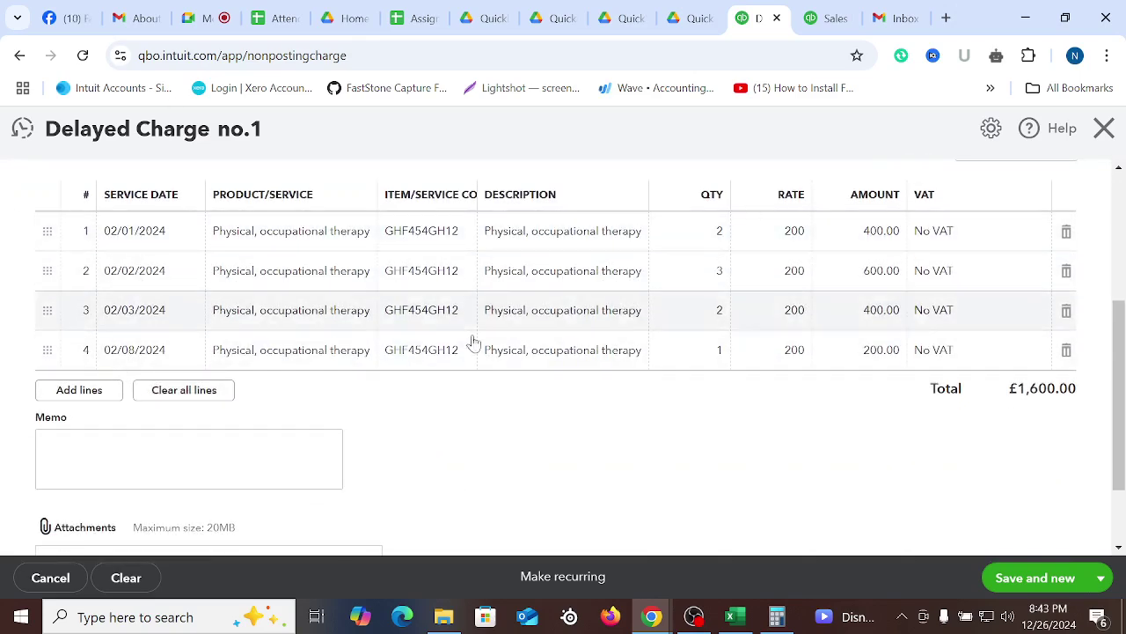
pyautogui.click(1100, 577)
pyautogui.click(1027, 544)
pyautogui.scroll(3, 711, 405)
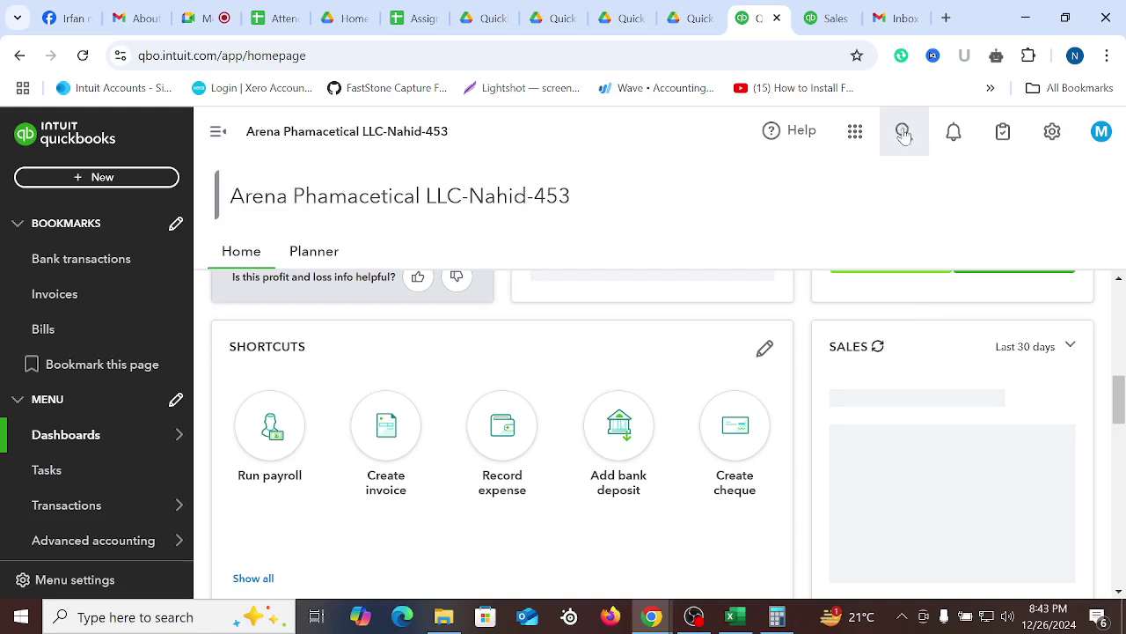
# From the homepage search, open the recent Charge 1 for £1,600.00
pyautogui.click(822, 16)
pyautogui.press('Escape')
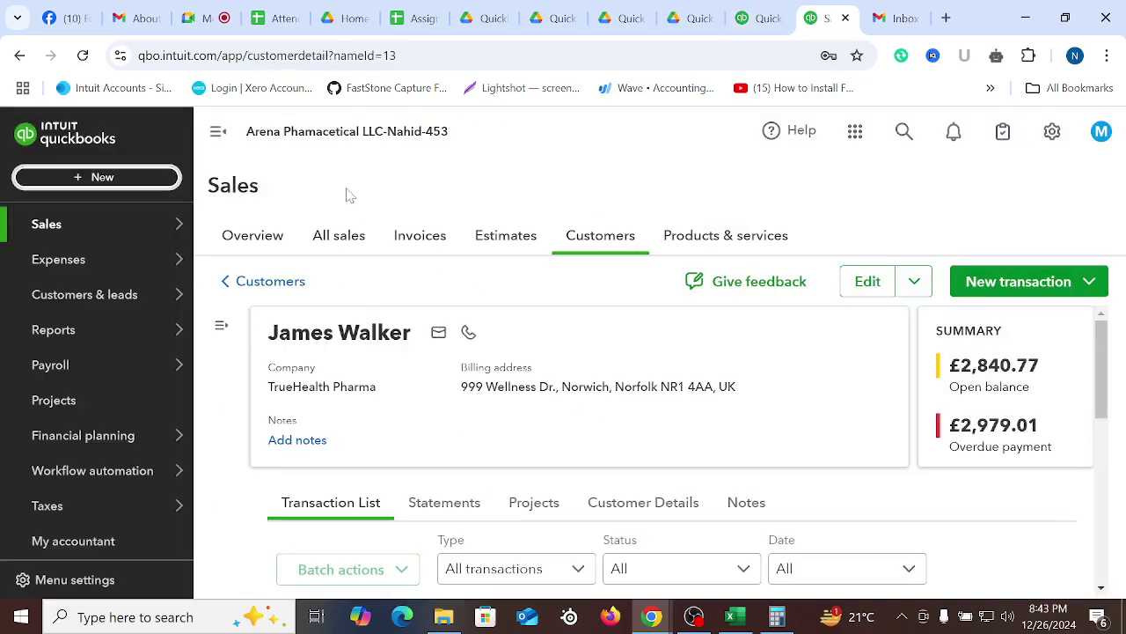
pyautogui.click(760, 18)
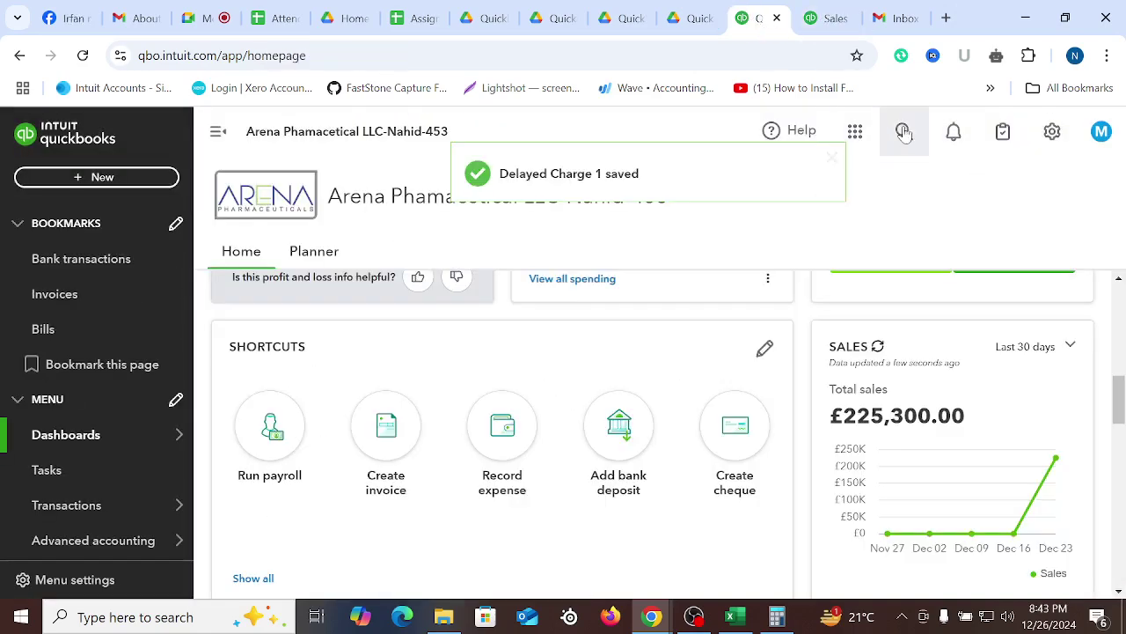
pyautogui.click(904, 131)
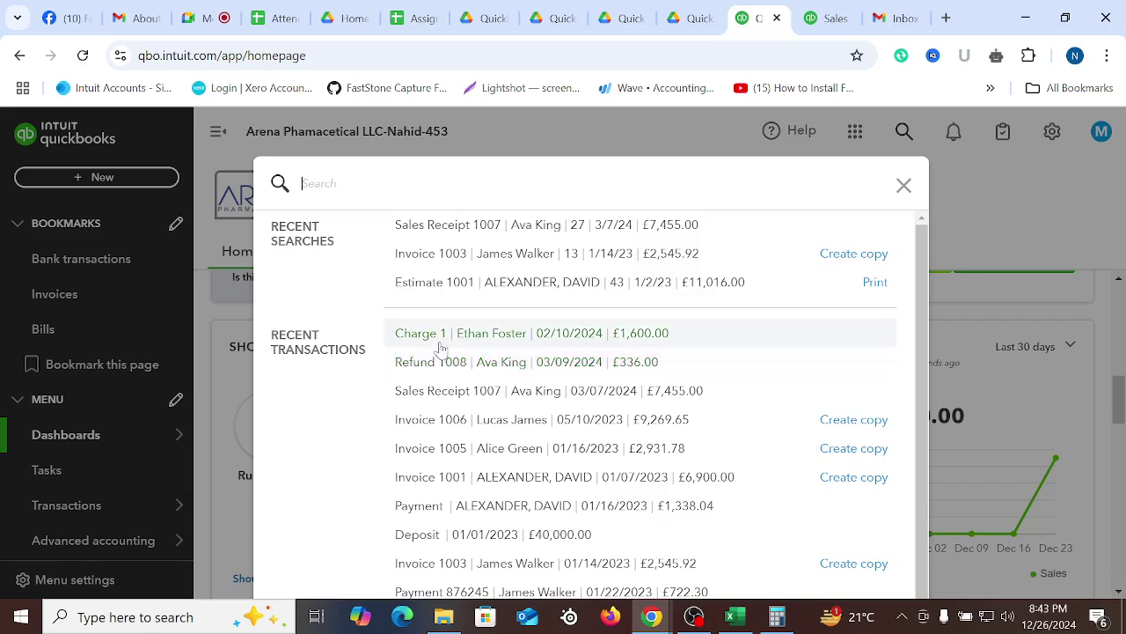
pyautogui.click(440, 342)
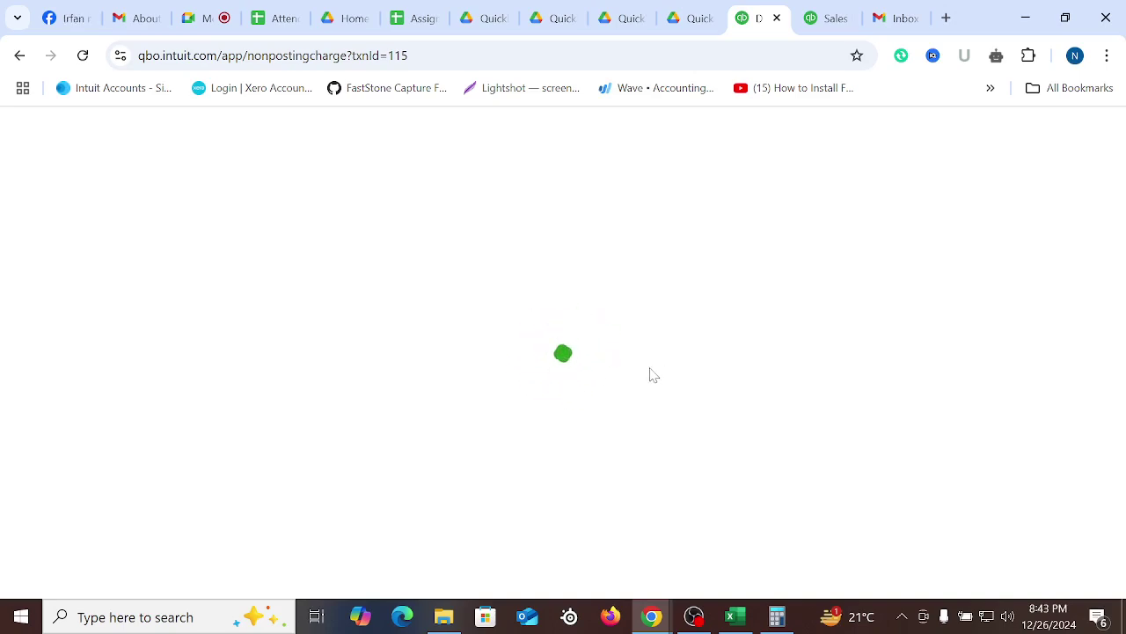
# Scroll through the reopened charge, then show the + New transaction types on the Sales page
pyautogui.scroll(-4, 491, 343)
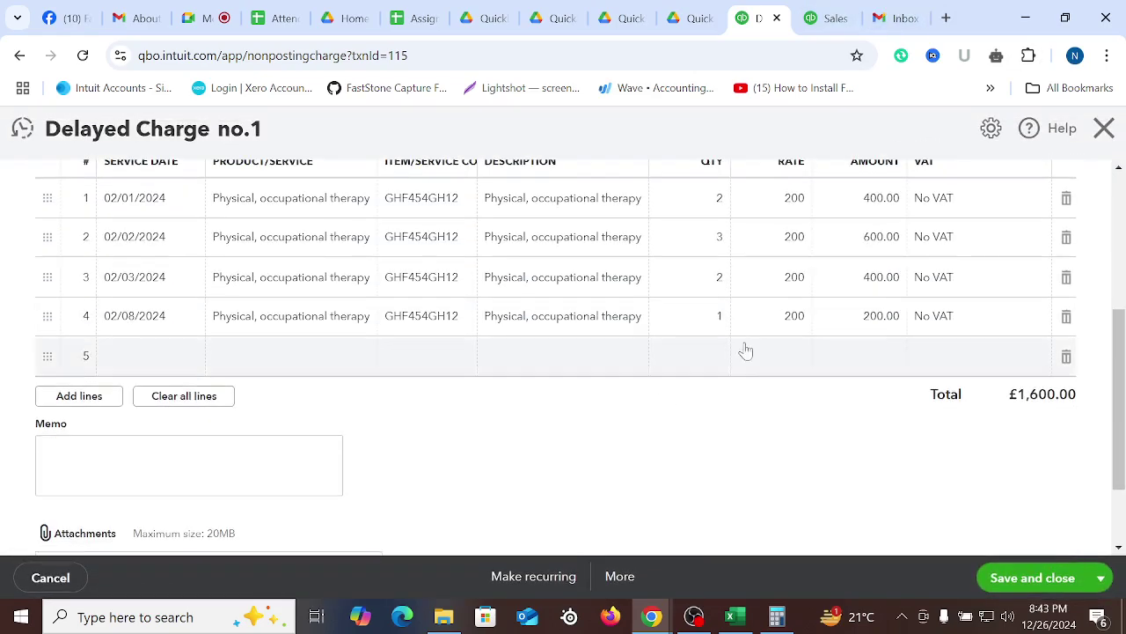
pyautogui.scroll(2, 745, 382)
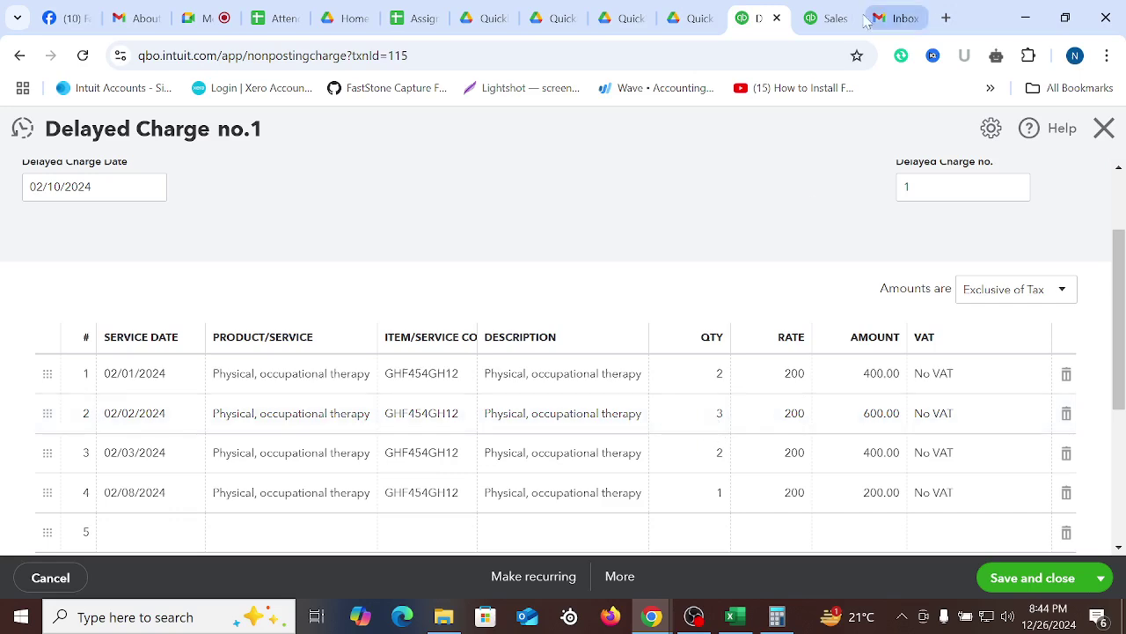
pyautogui.click(828, 18)
pyautogui.click(63, 179)
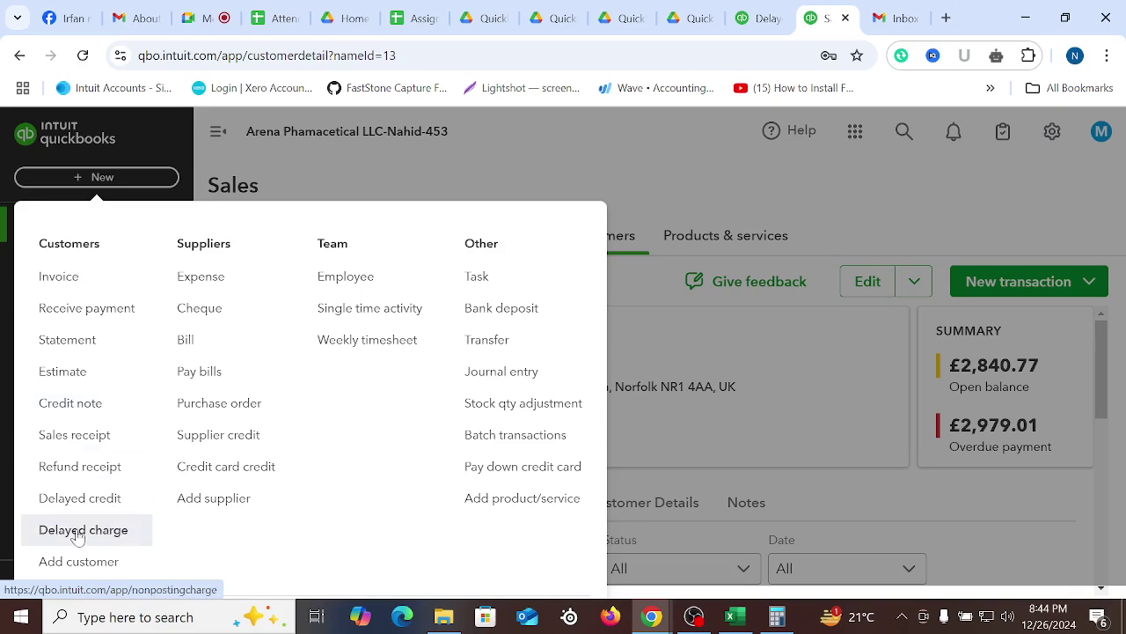
# Start a new delayed credit for the same customer as Delayed Charge no.1
pyautogui.click(111, 510)
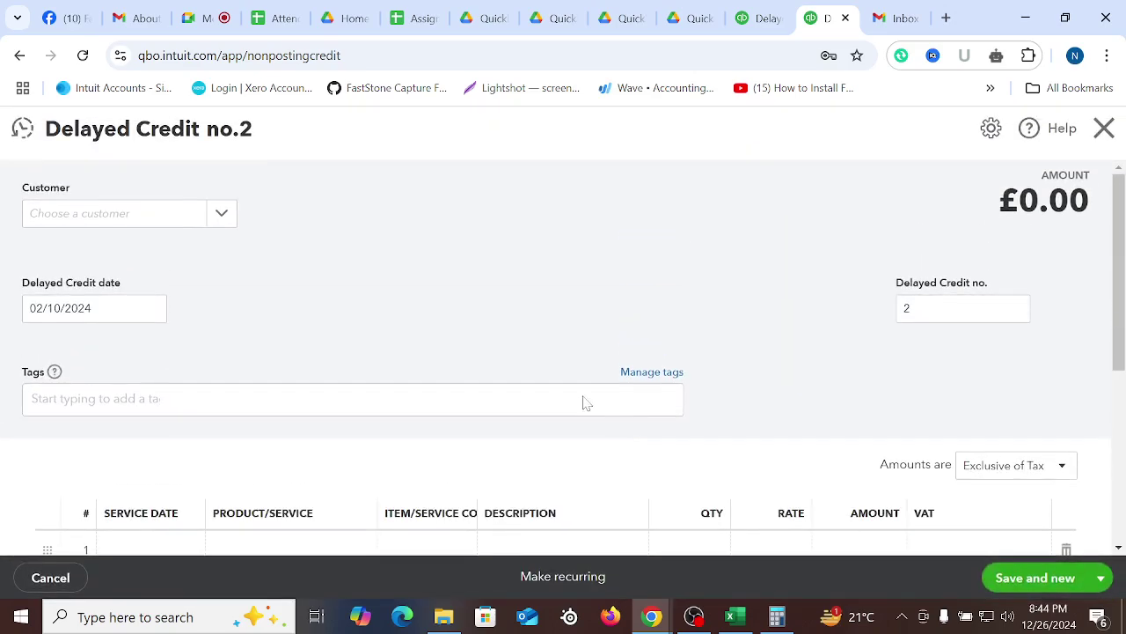
pyautogui.click(758, 17)
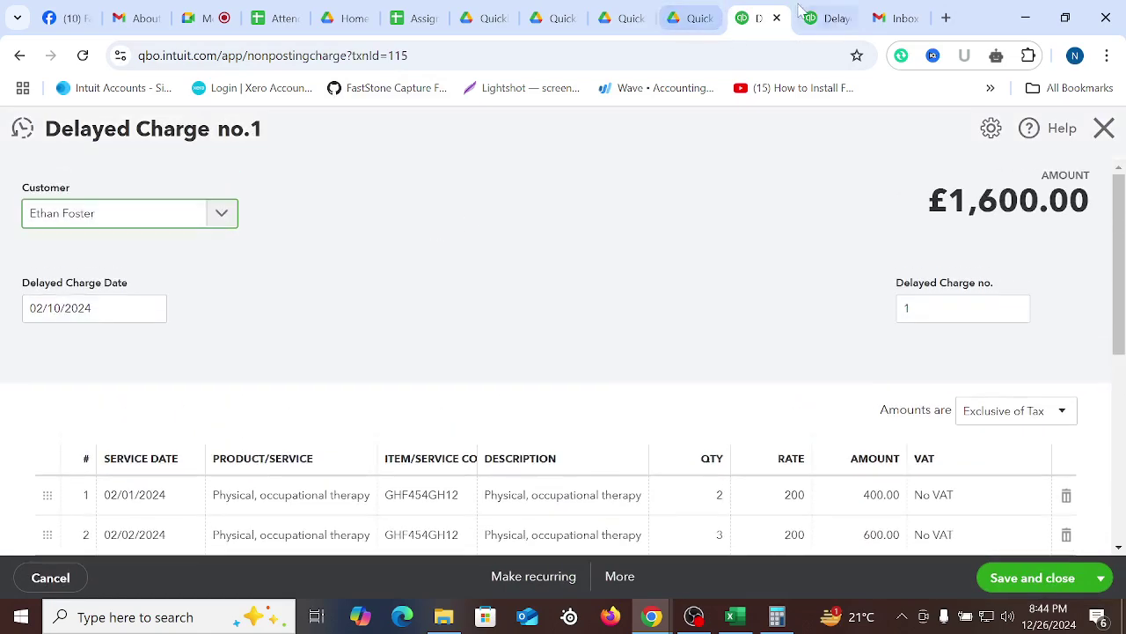
pyautogui.click(802, 14)
pyautogui.click(108, 215)
pyautogui.scroll(-3, 110, 437)
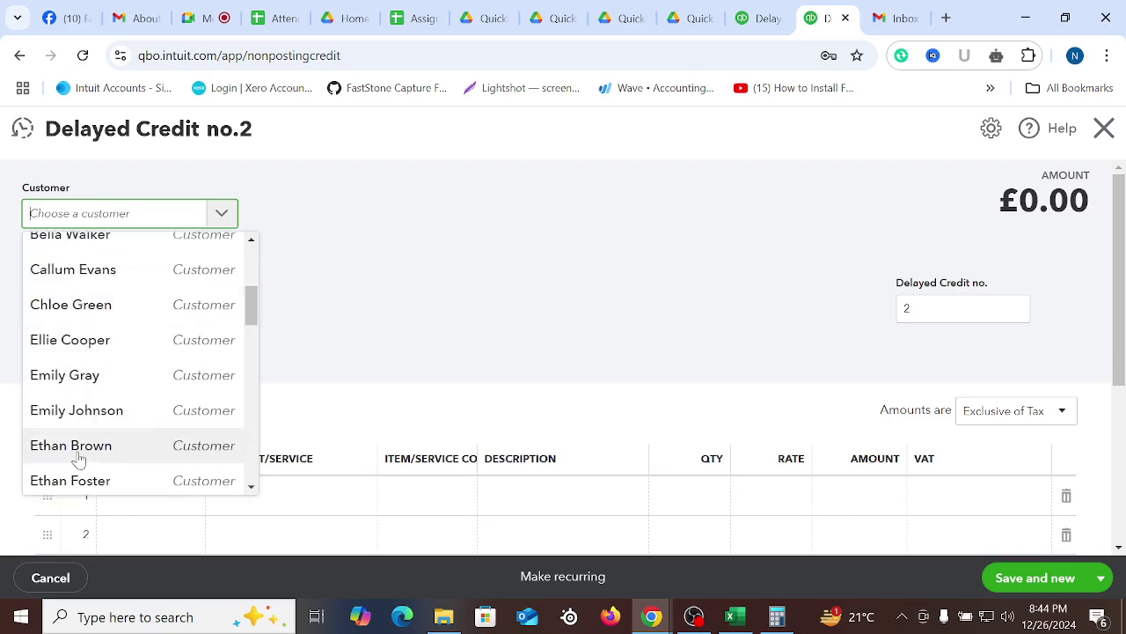
pyautogui.scroll(-1, 106, 405)
pyautogui.click(74, 394)
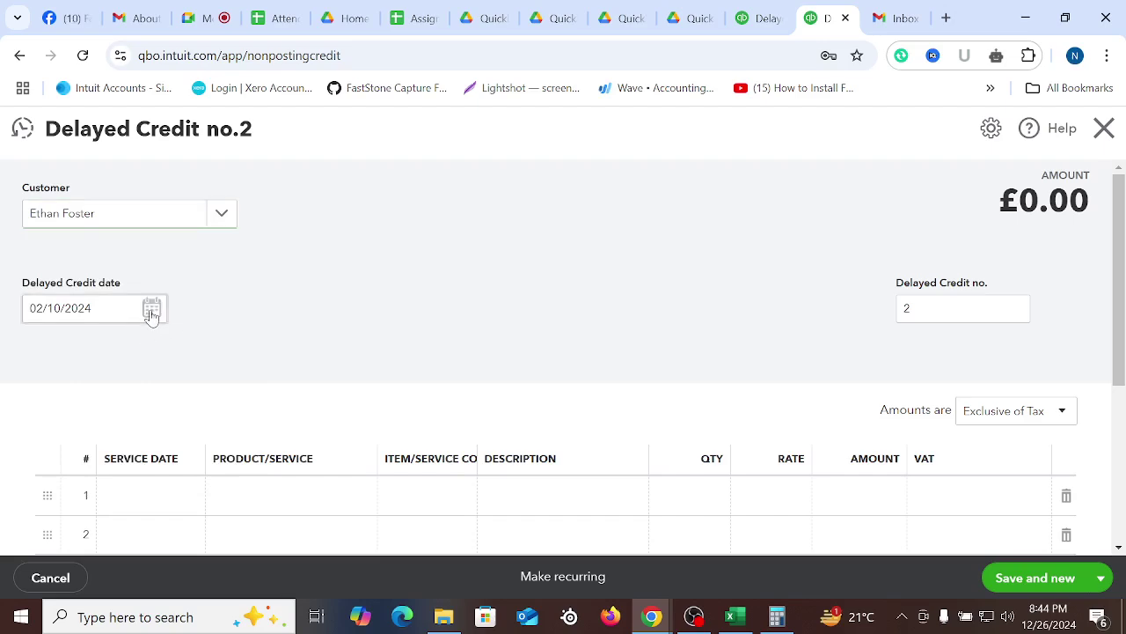
pyautogui.click(152, 309)
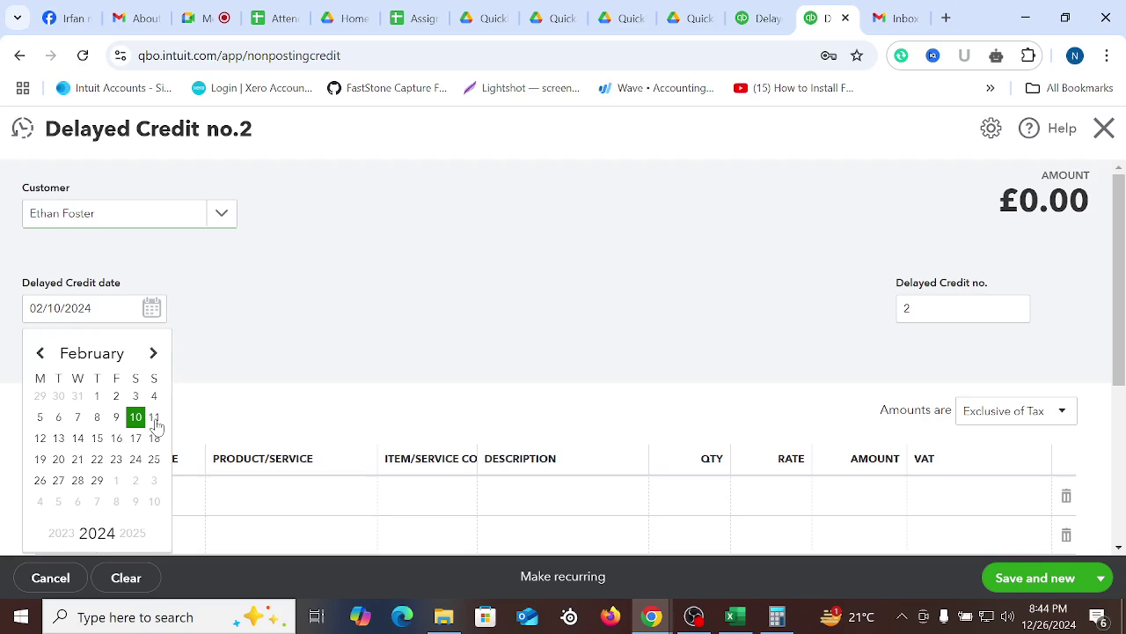
pyautogui.click(446, 291)
# Add a Physical, occupational therapy line with No VAT to the credit
pyautogui.scroll(-3, 422, 304)
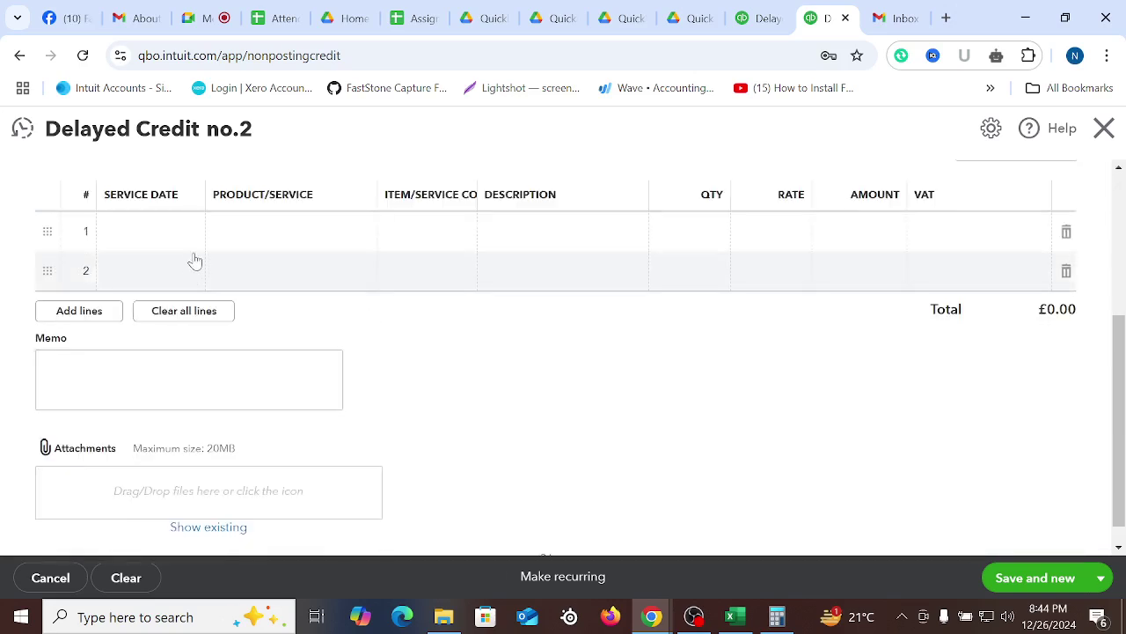
pyautogui.click(308, 242)
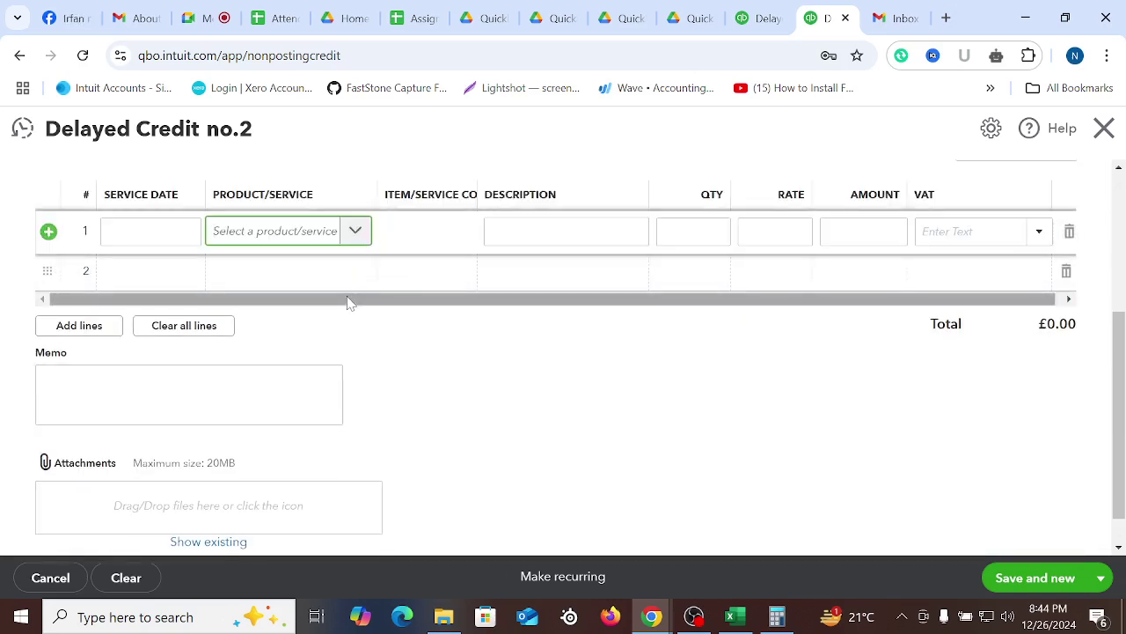
pyautogui.write('Physical, occupational therapy')
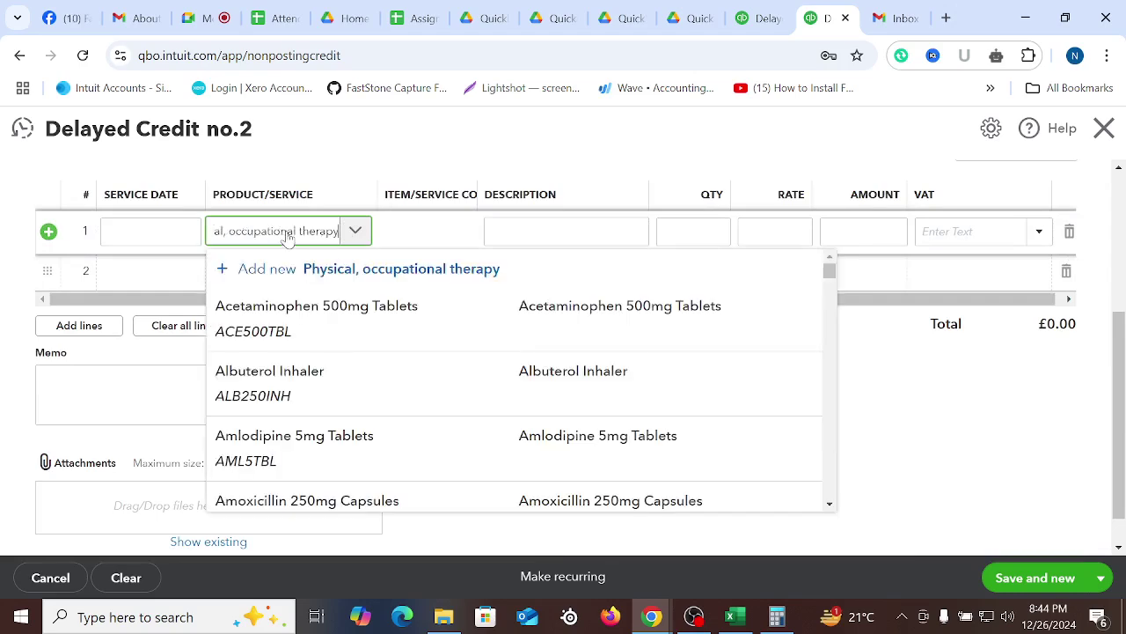
pyautogui.click(366, 334)
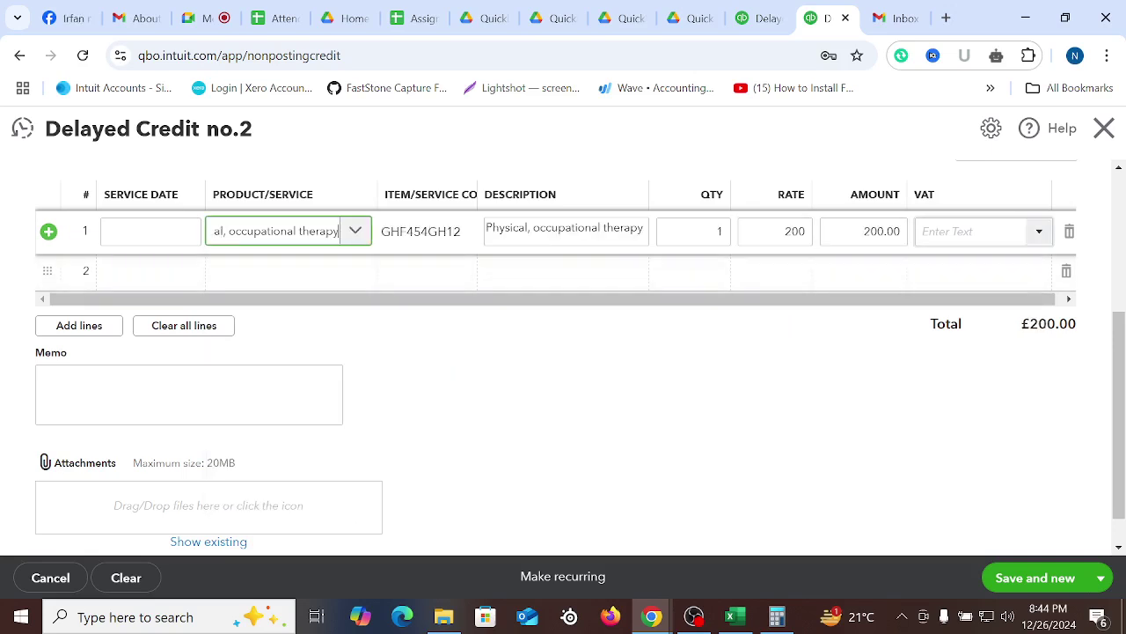
pyautogui.click(1039, 233)
pyautogui.click(961, 452)
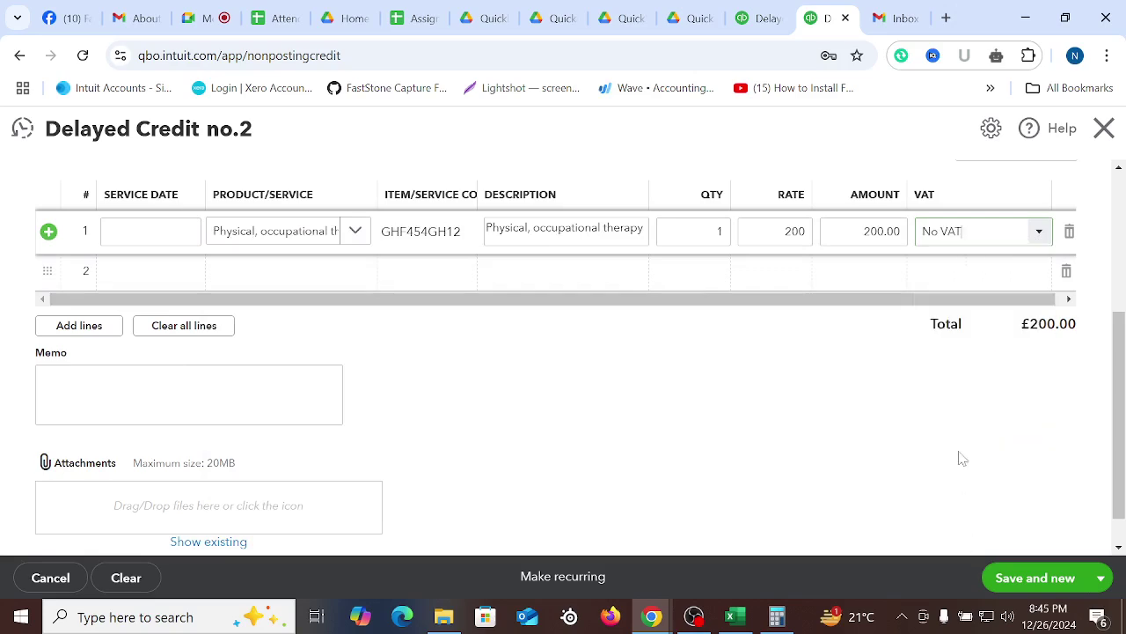
pyautogui.click(734, 437)
pyautogui.scroll(3, 794, 429)
pyautogui.click(1100, 578)
# Save the £200 delayed credit and open HealthNest Solutions' transaction list showing the credit and £1,600 charge
pyautogui.click(1030, 545)
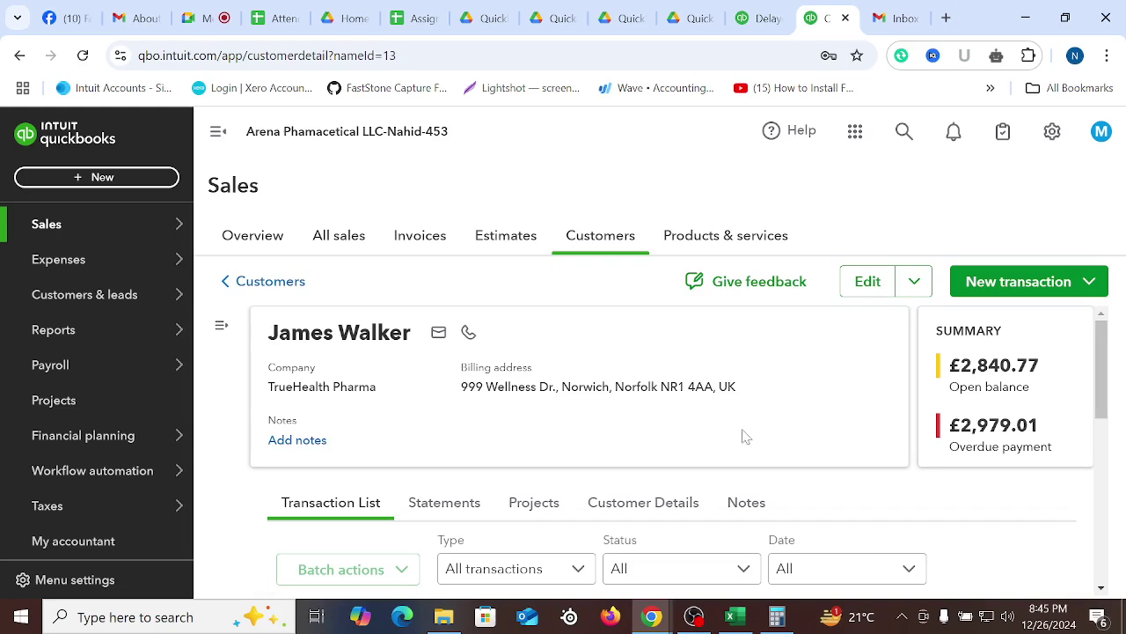
pyautogui.click(603, 237)
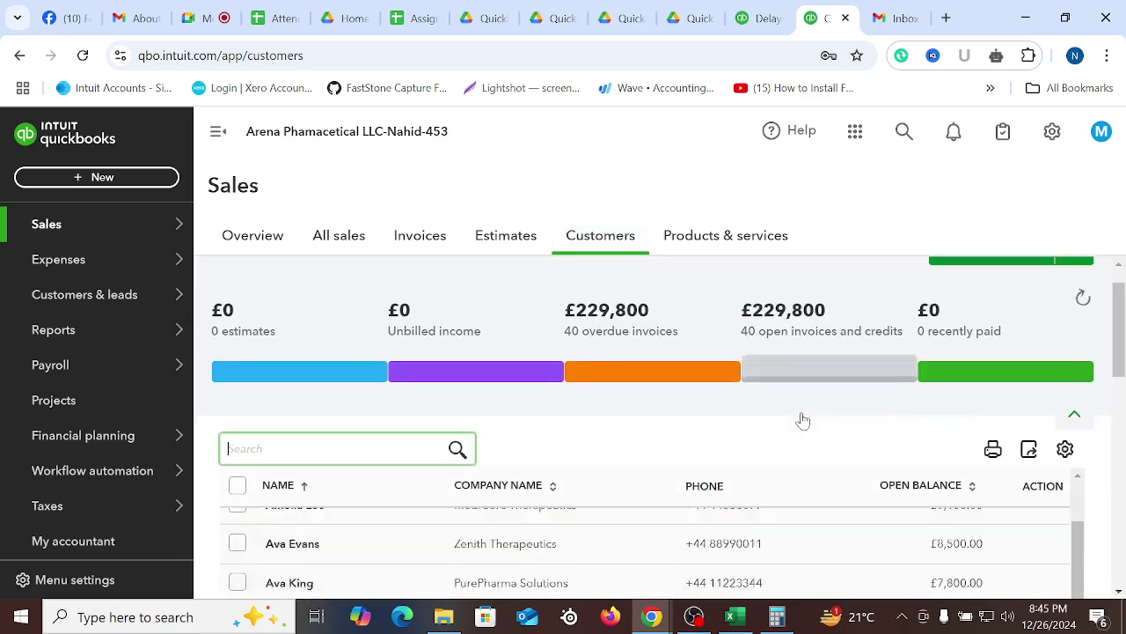
pyautogui.scroll(-3, 802, 419)
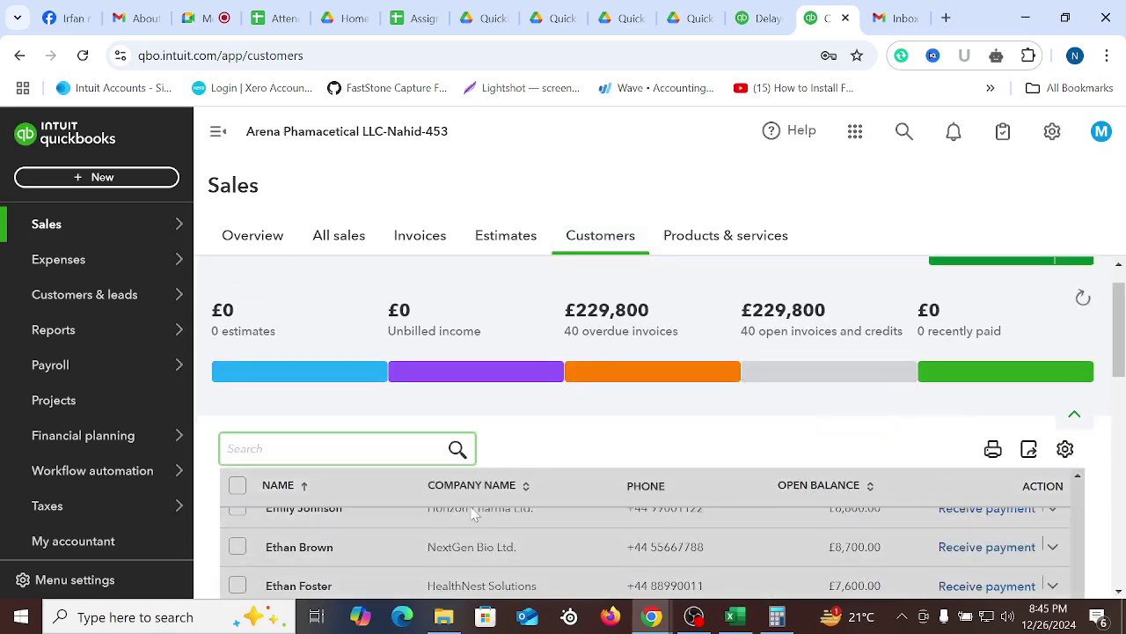
pyautogui.scroll(-2, 343, 552)
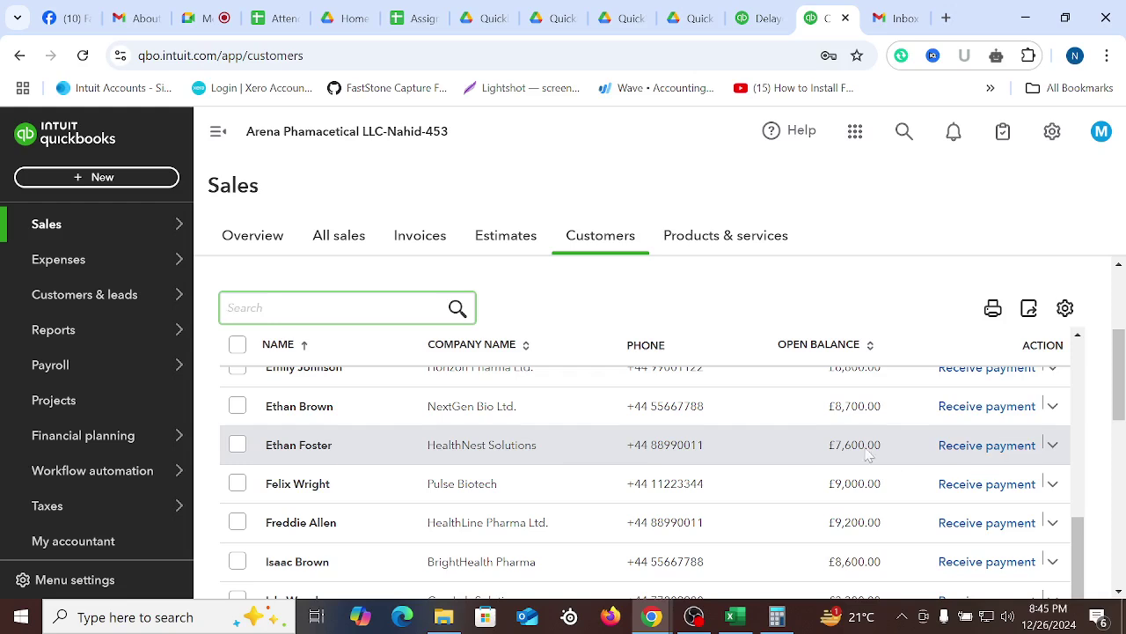
pyautogui.click(519, 459)
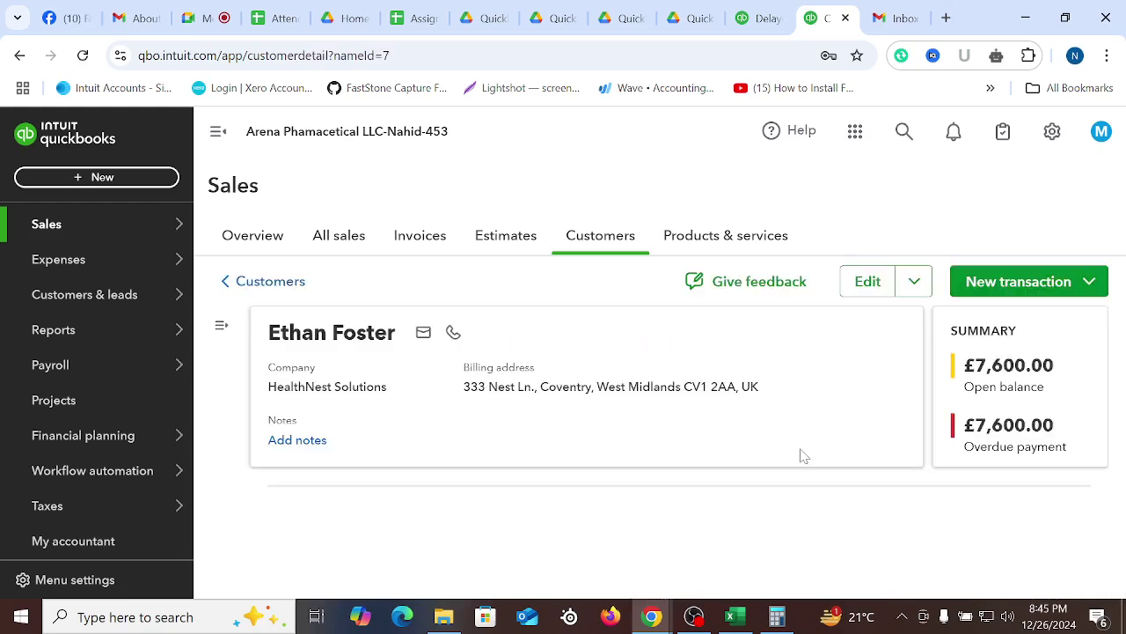
pyautogui.scroll(-5, 792, 453)
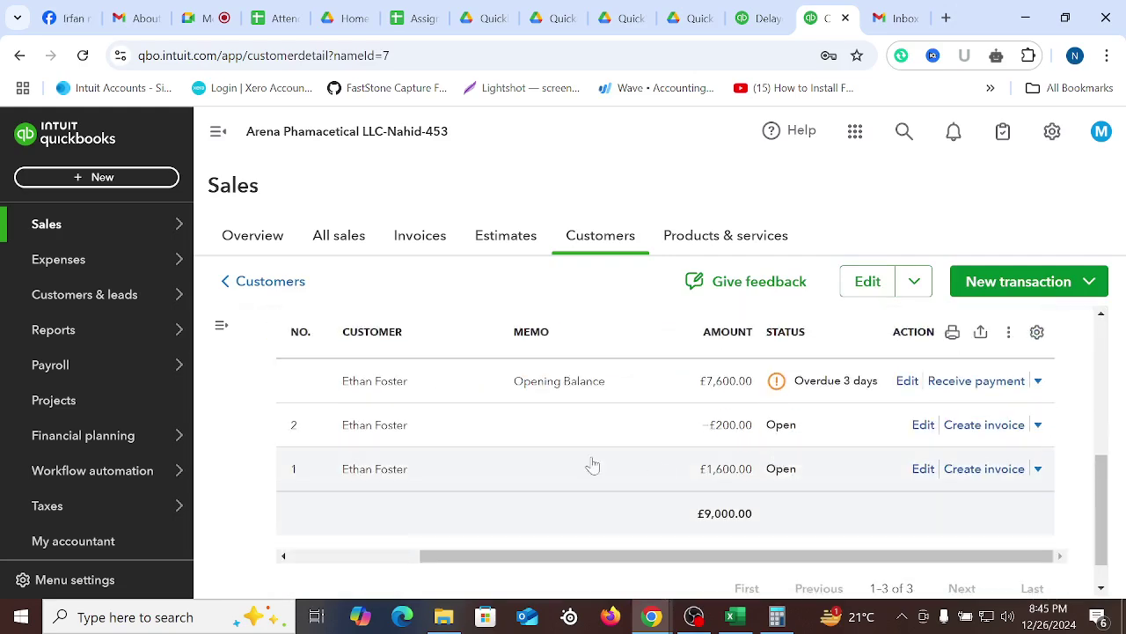
pyautogui.moveTo(528, 555); pyautogui.dragTo(378, 555)
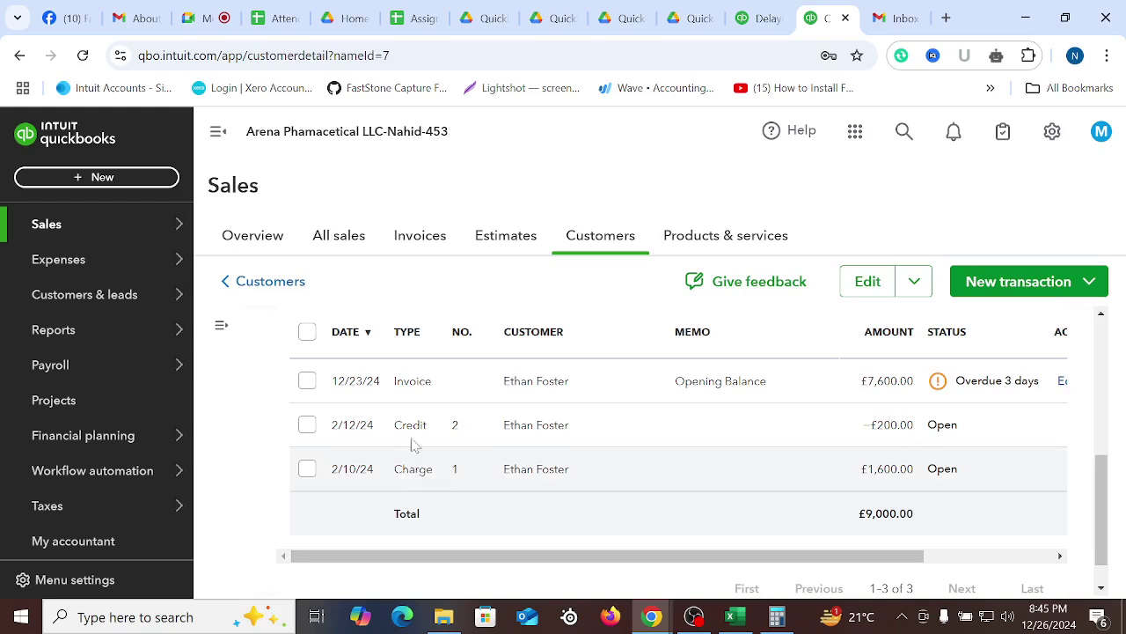
pyautogui.moveTo(579, 560); pyautogui.dragTo(804, 564)
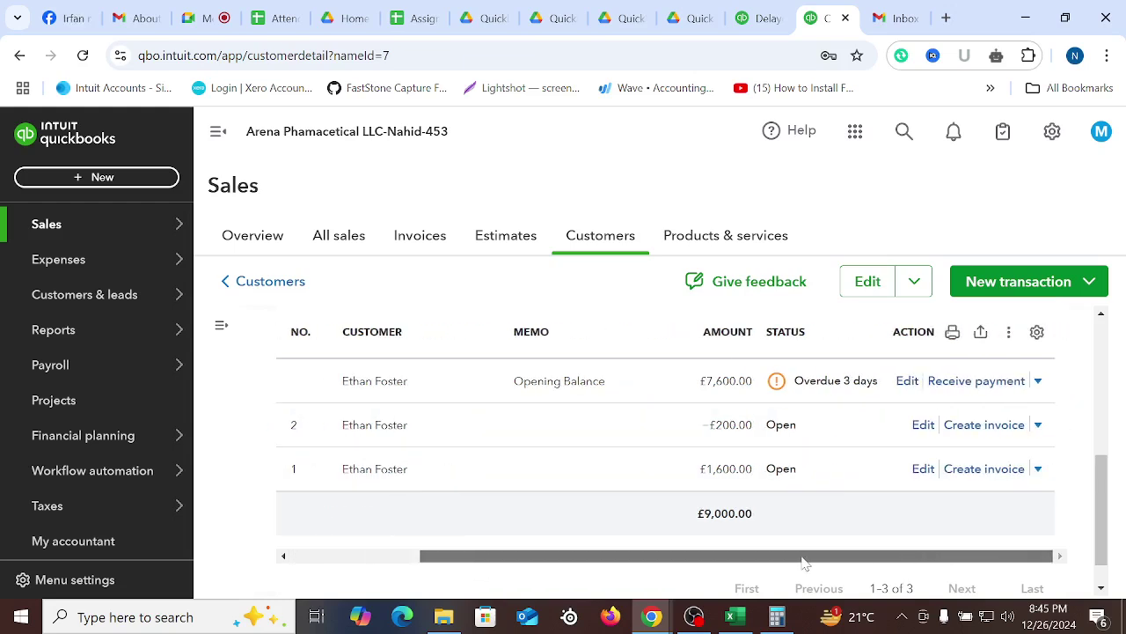
# Create Invoice 1009 from the £1,600 delayed charge with its four therapy lines
pyautogui.click(991, 476)
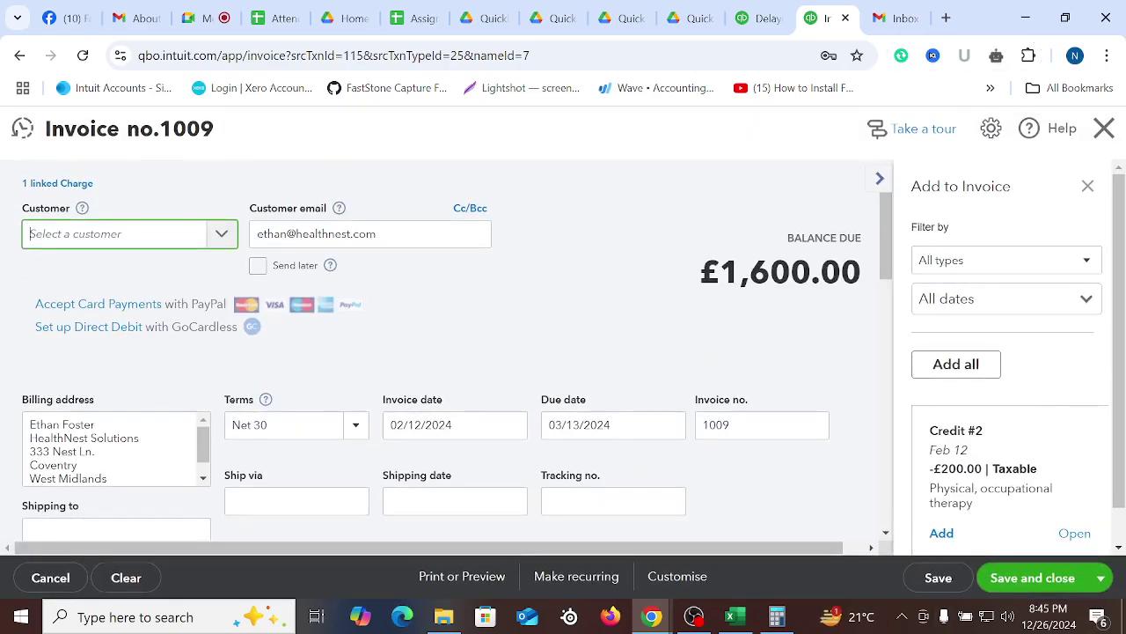
pyautogui.click(880, 180)
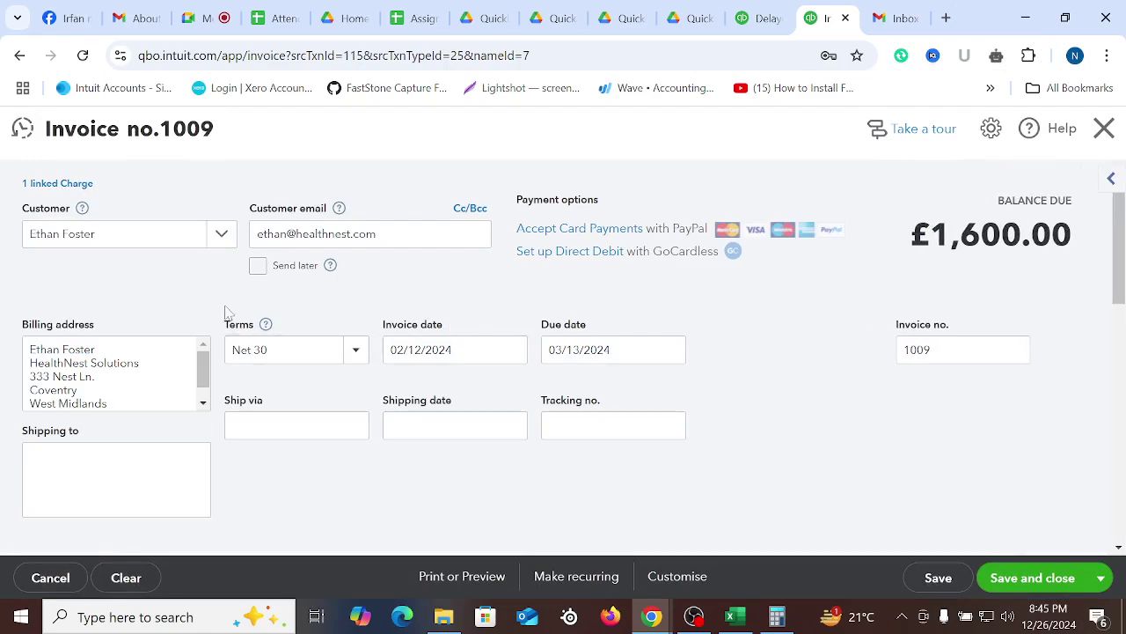
pyautogui.scroll(-4, 444, 409)
pyautogui.scroll(-2, 445, 409)
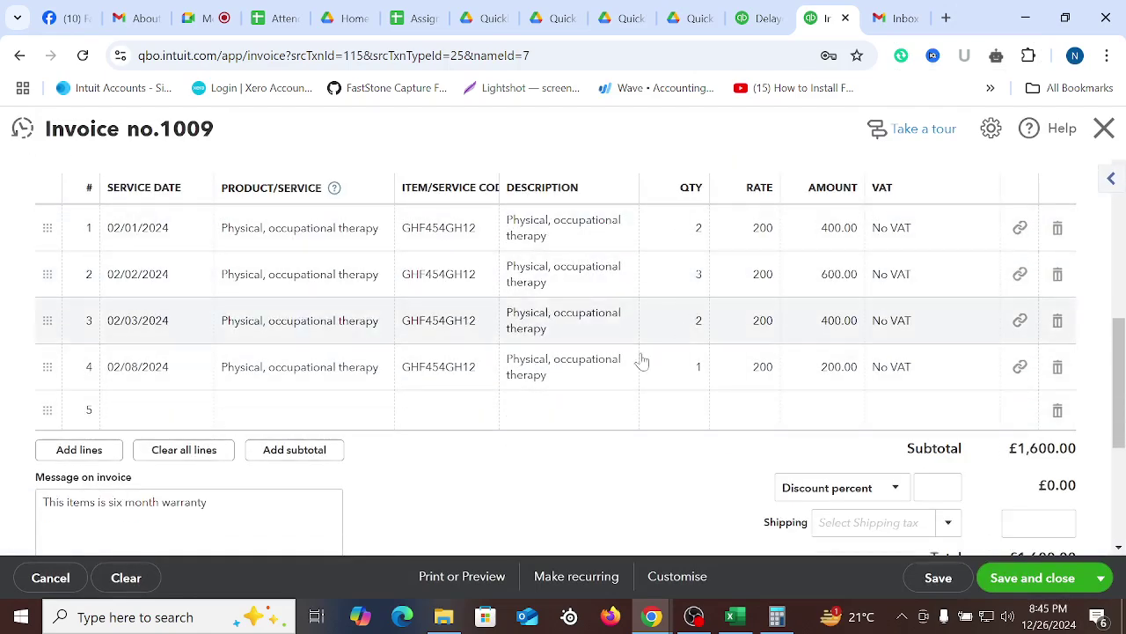
pyautogui.scroll(-3, 458, 370)
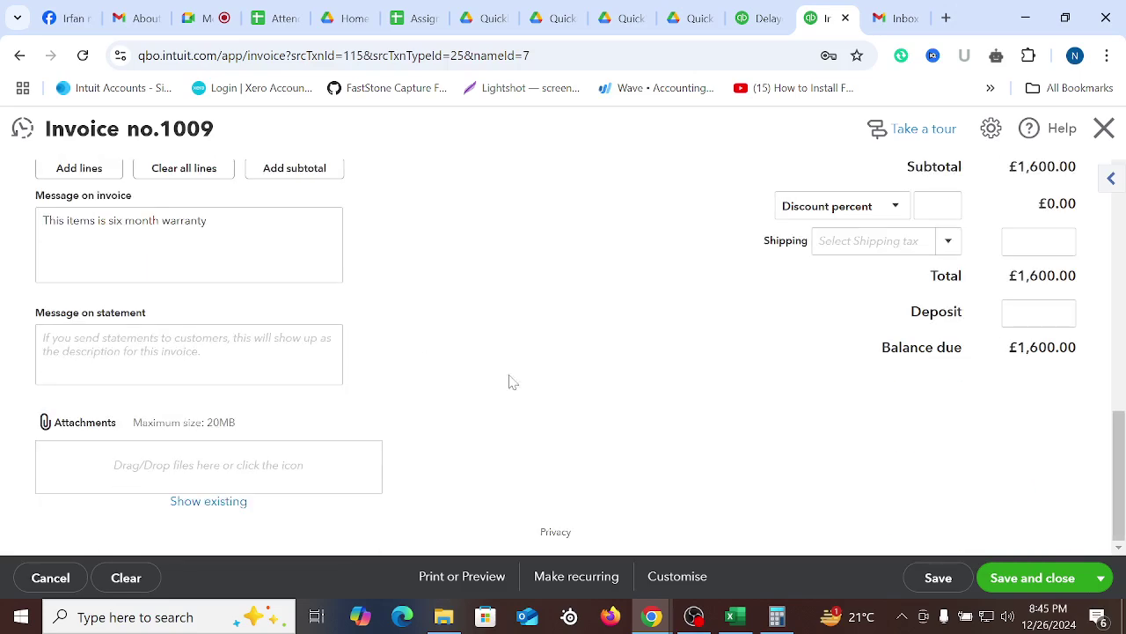
pyautogui.scroll(4, 514, 353)
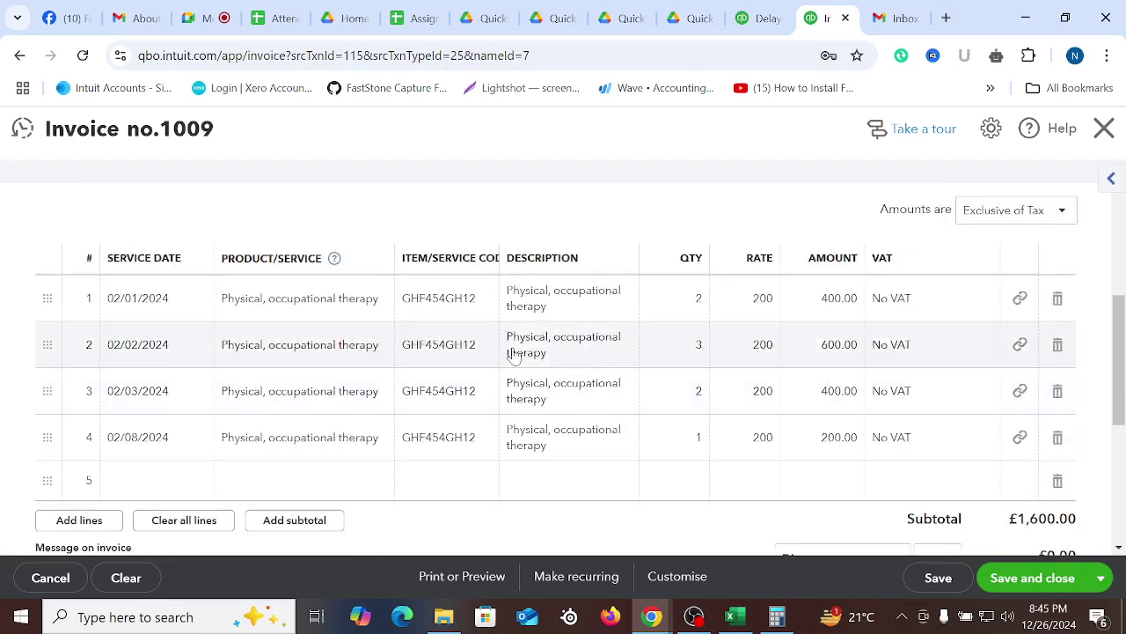
pyautogui.scroll(5, 512, 356)
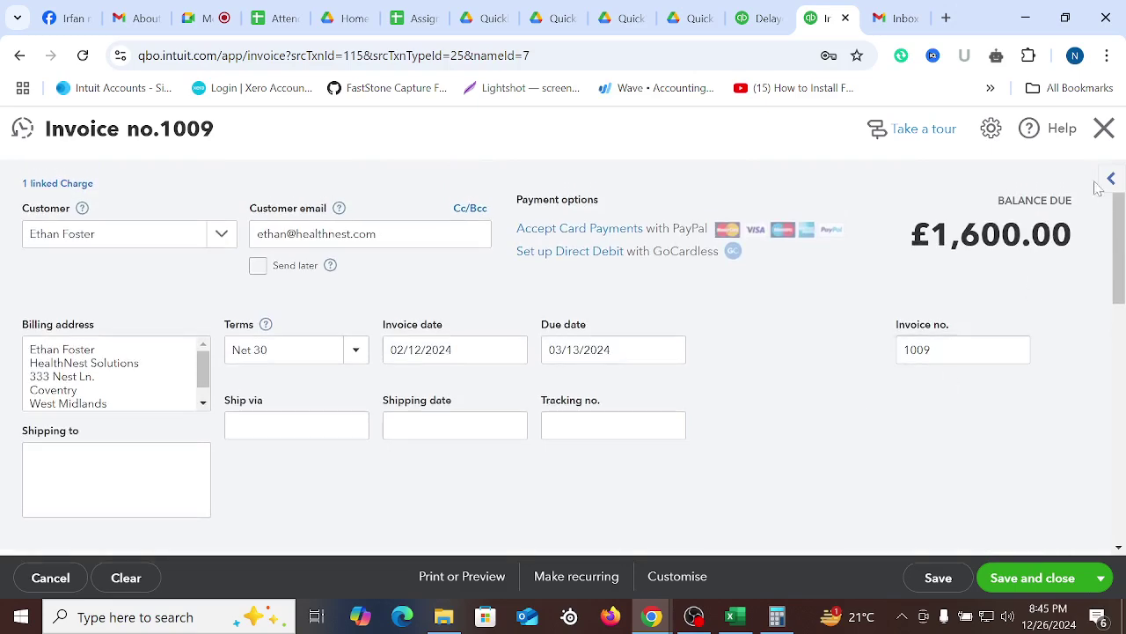
# Apply the £200 Credit no.2 to Invoice 1009 from the Add to Invoice panel
pyautogui.click(1113, 180)
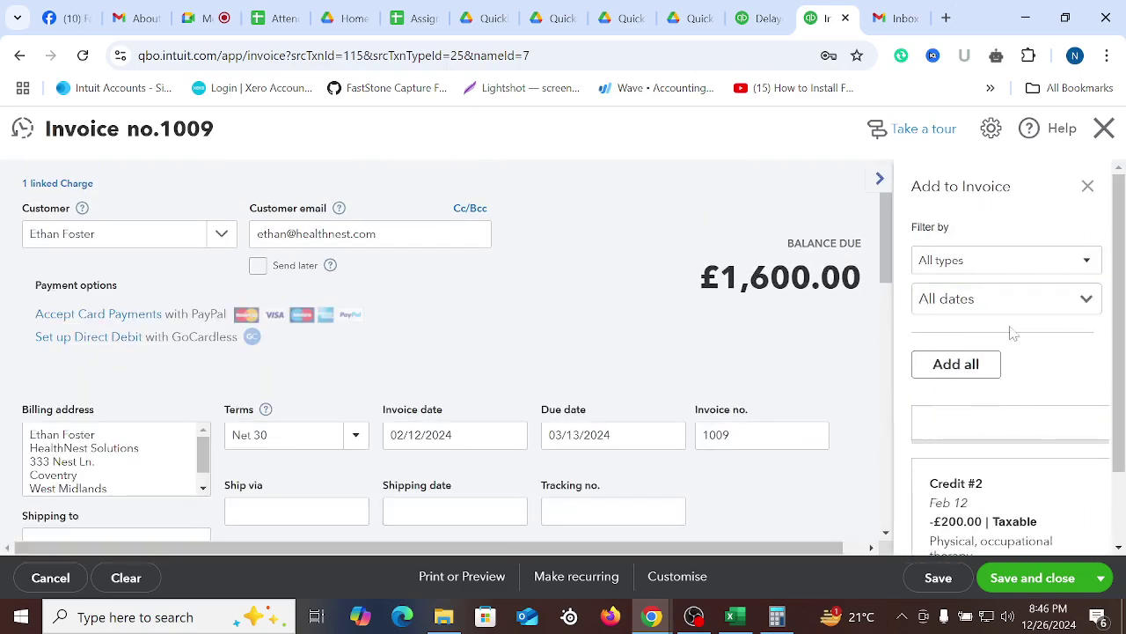
pyautogui.scroll(-1, 1029, 379)
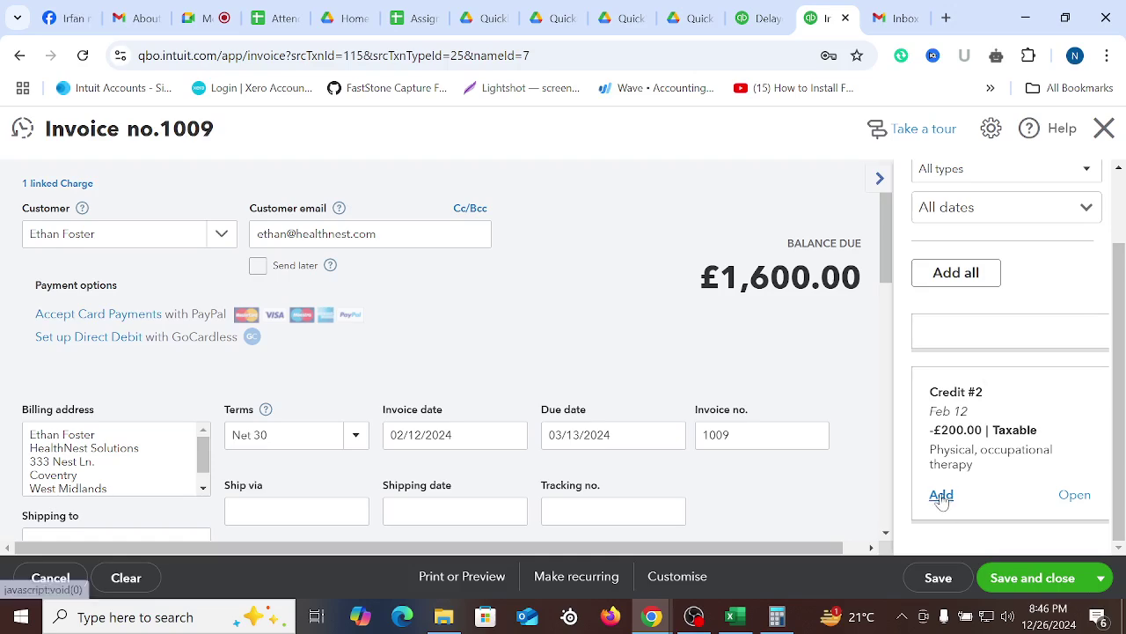
pyautogui.click(940, 495)
pyautogui.scroll(-3, 475, 343)
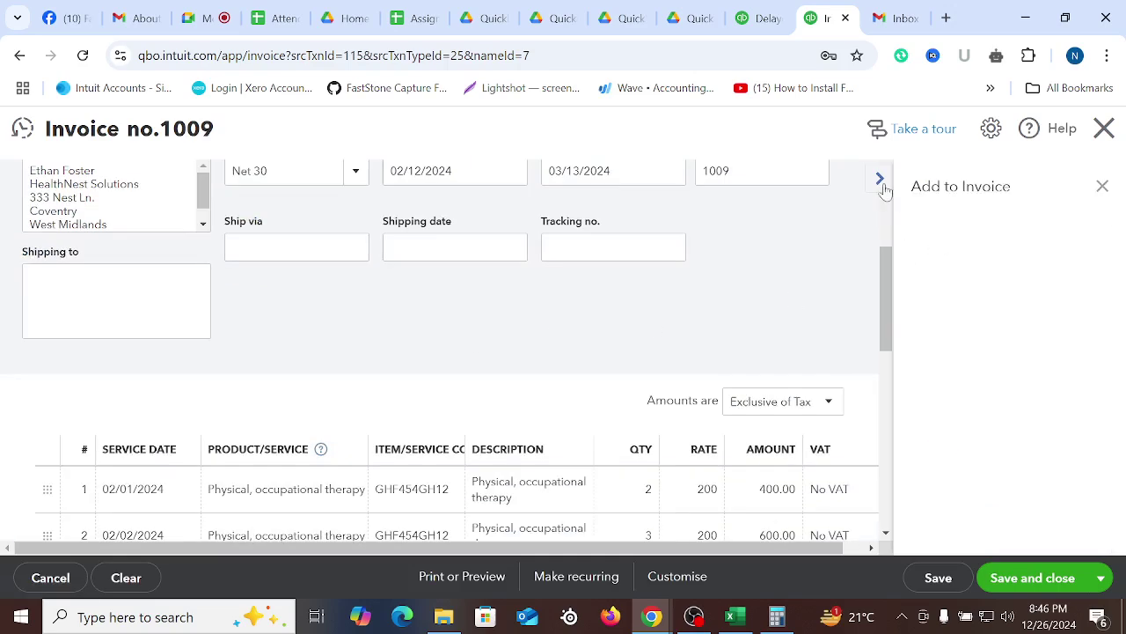
pyautogui.click(880, 179)
# Redate Invoice 1009 to 02/15/2024, leaving a £1,400.00 balance due
pyautogui.scroll(-4, 535, 329)
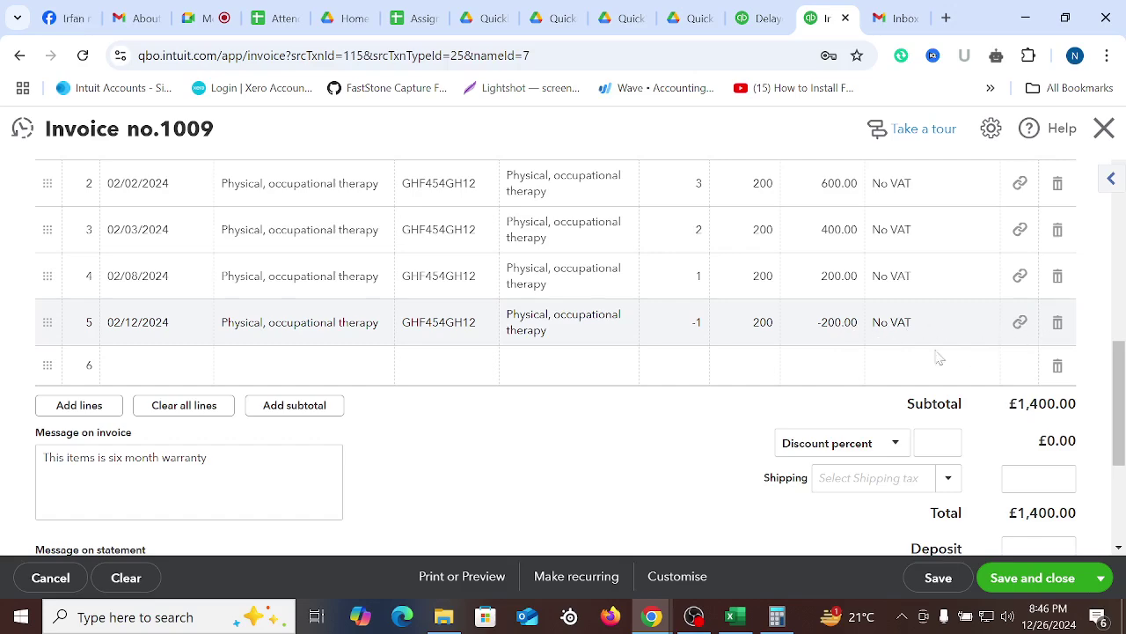
pyautogui.scroll(-2, 880, 352)
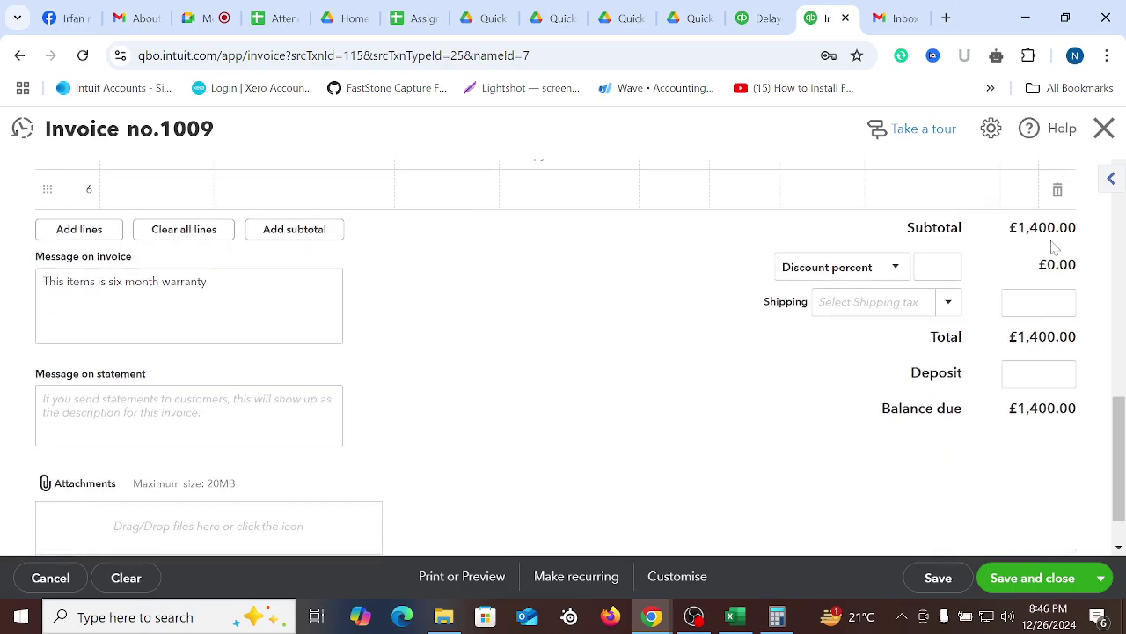
pyautogui.scroll(6, 900, 432)
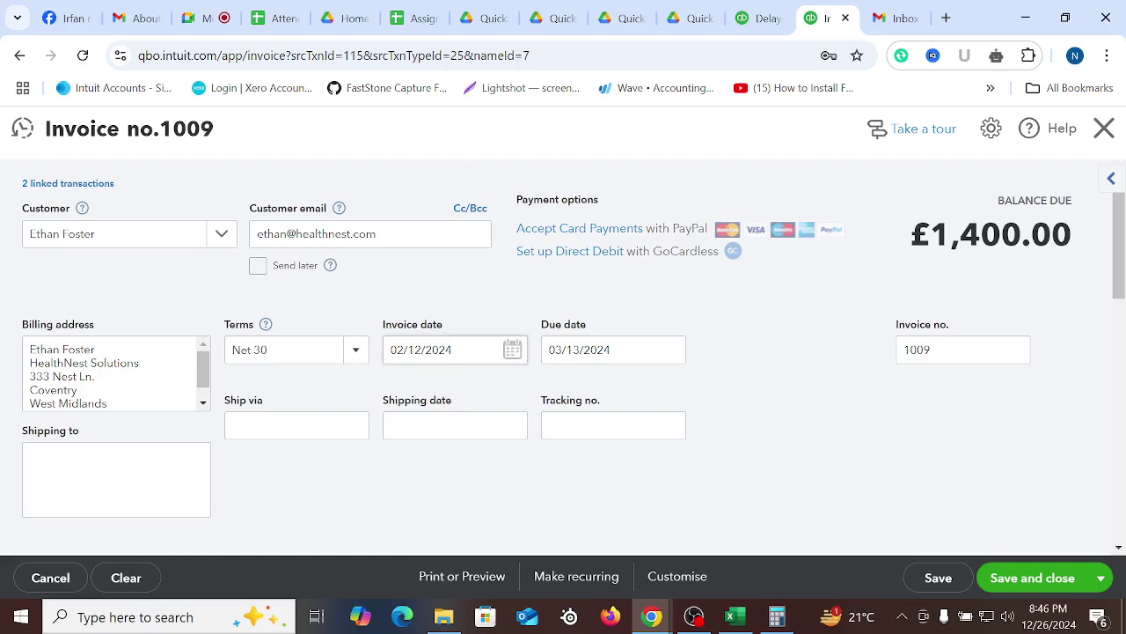
pyautogui.click(514, 351)
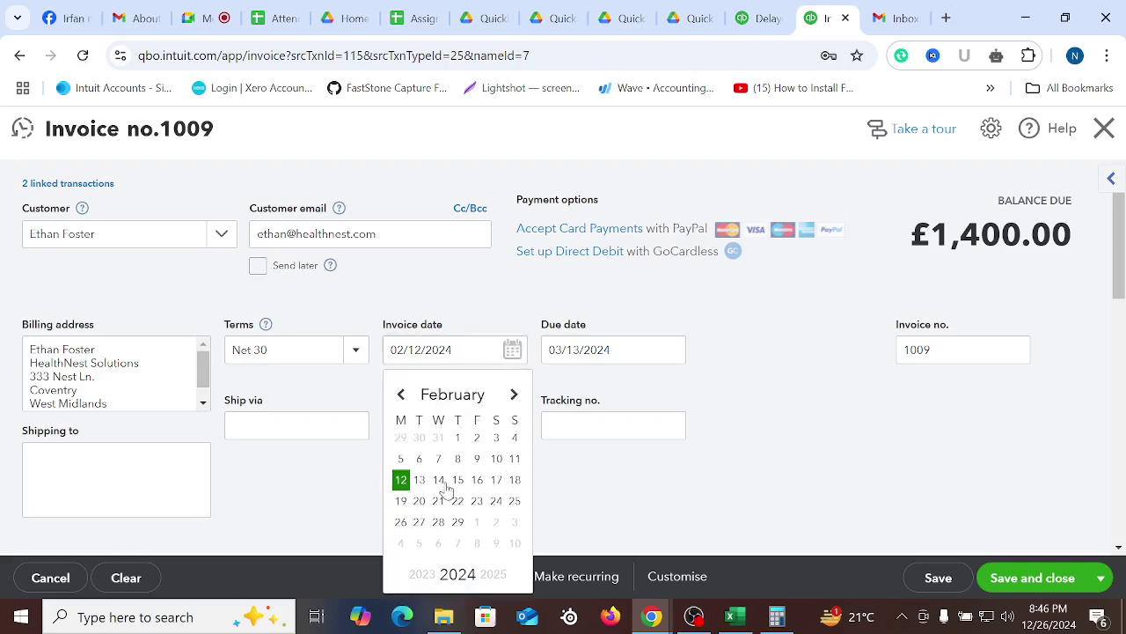
pyautogui.click(458, 480)
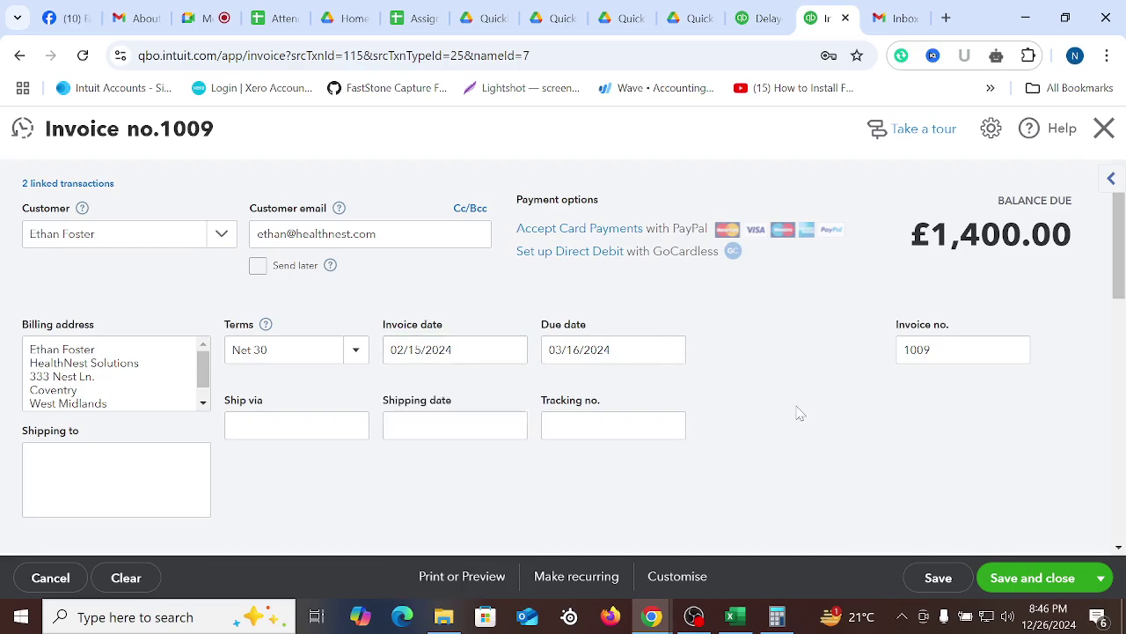
pyautogui.scroll(-3, 796, 413)
pyautogui.scroll(3, 792, 463)
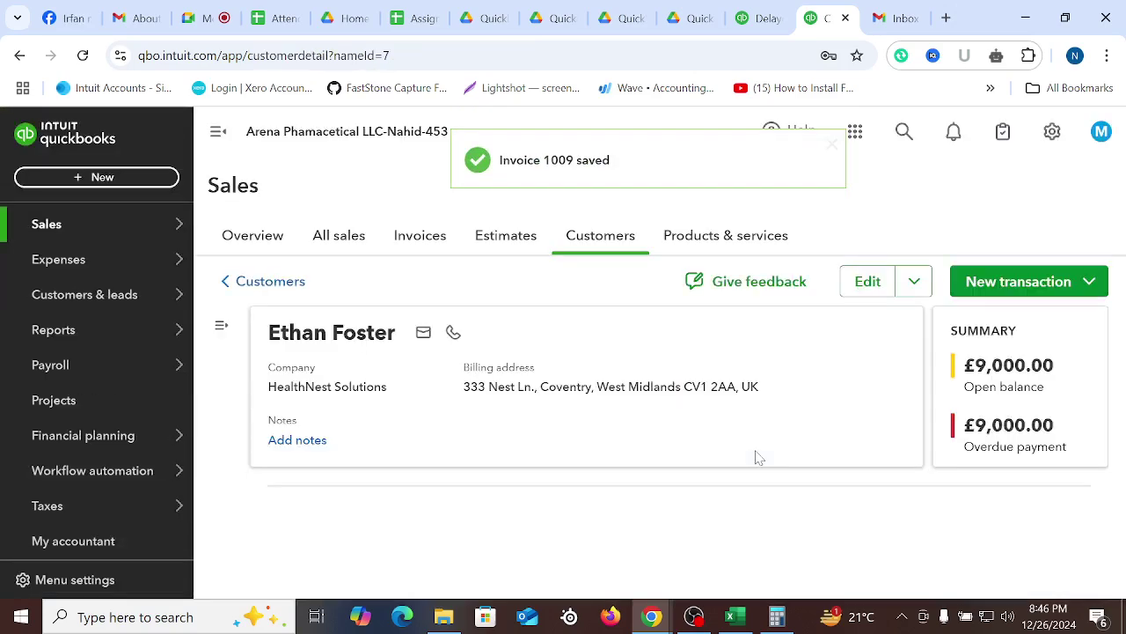
# Go to Reports and open Profit and Loss from the standard reports list
pyautogui.scroll(-1, 76, 428)
pyautogui.moveTo(90, 470)
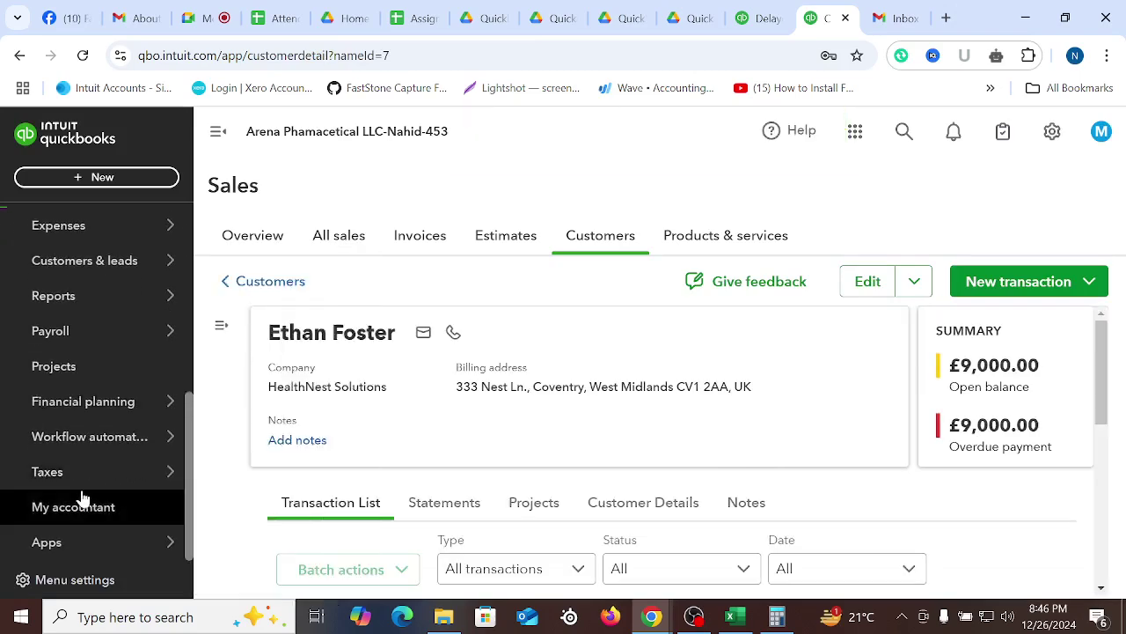
pyautogui.scroll(3, 96, 364)
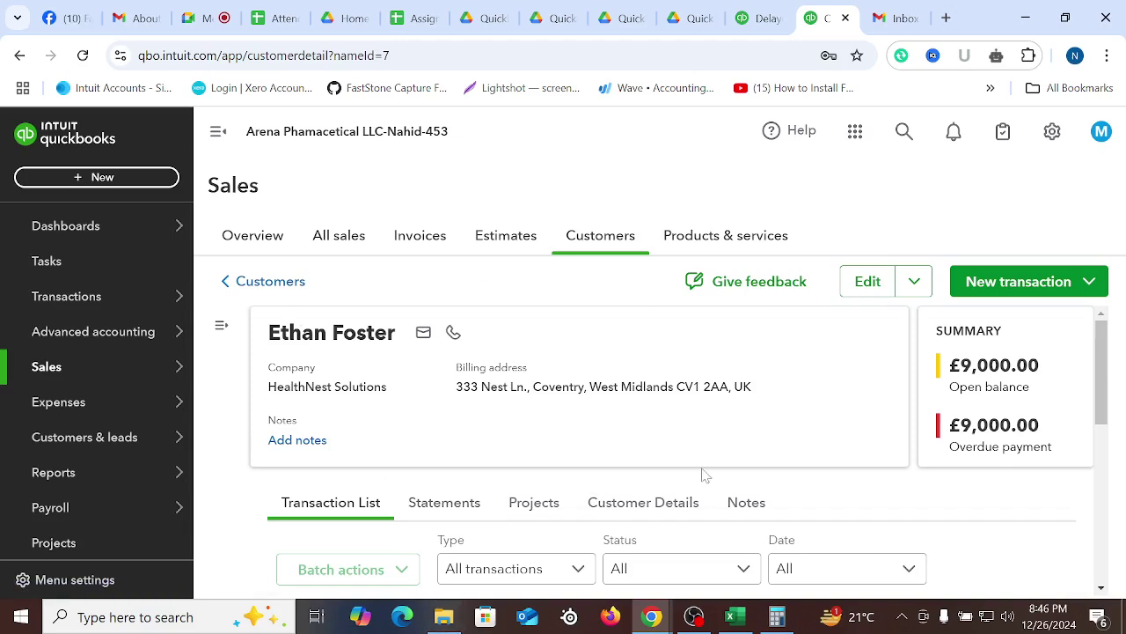
pyautogui.scroll(-2, 132, 431)
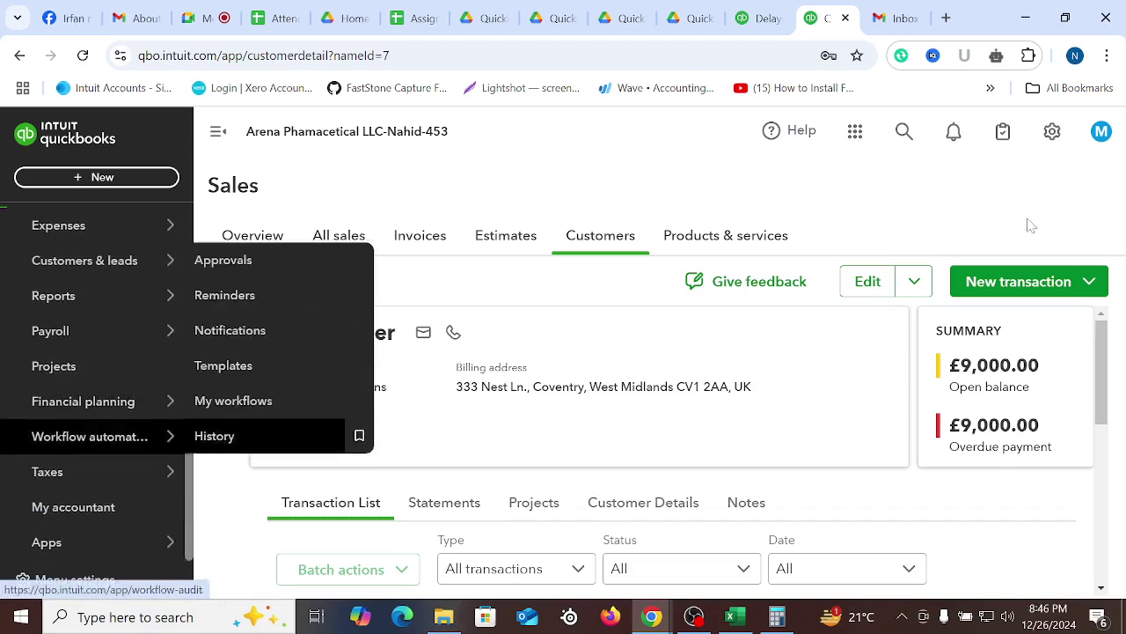
pyautogui.moveTo(68, 339)
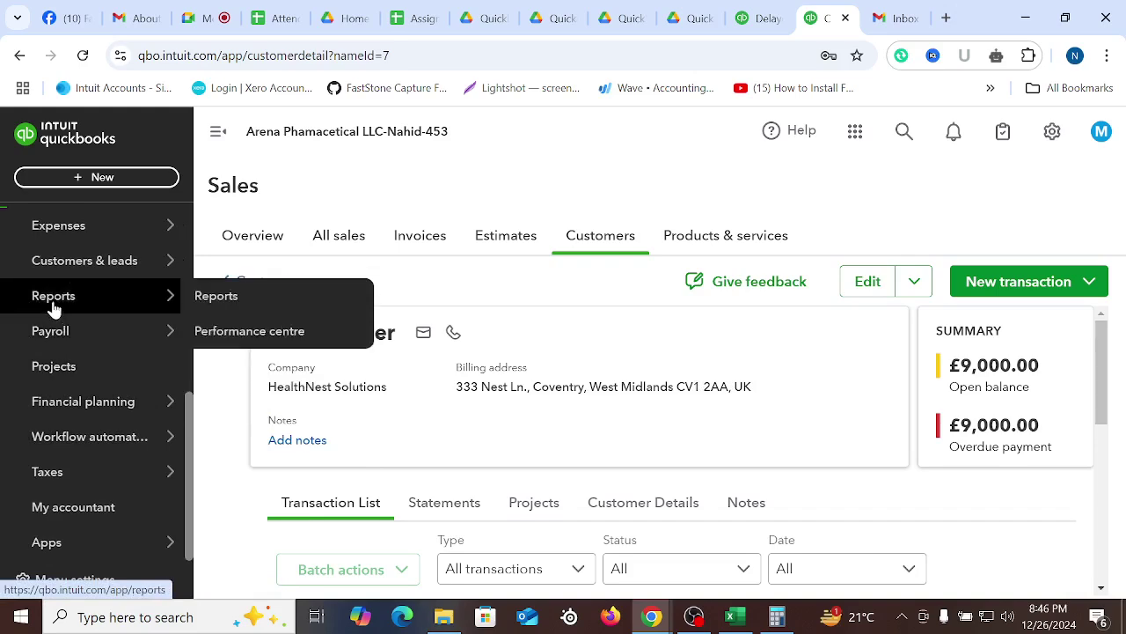
pyautogui.click(50, 301)
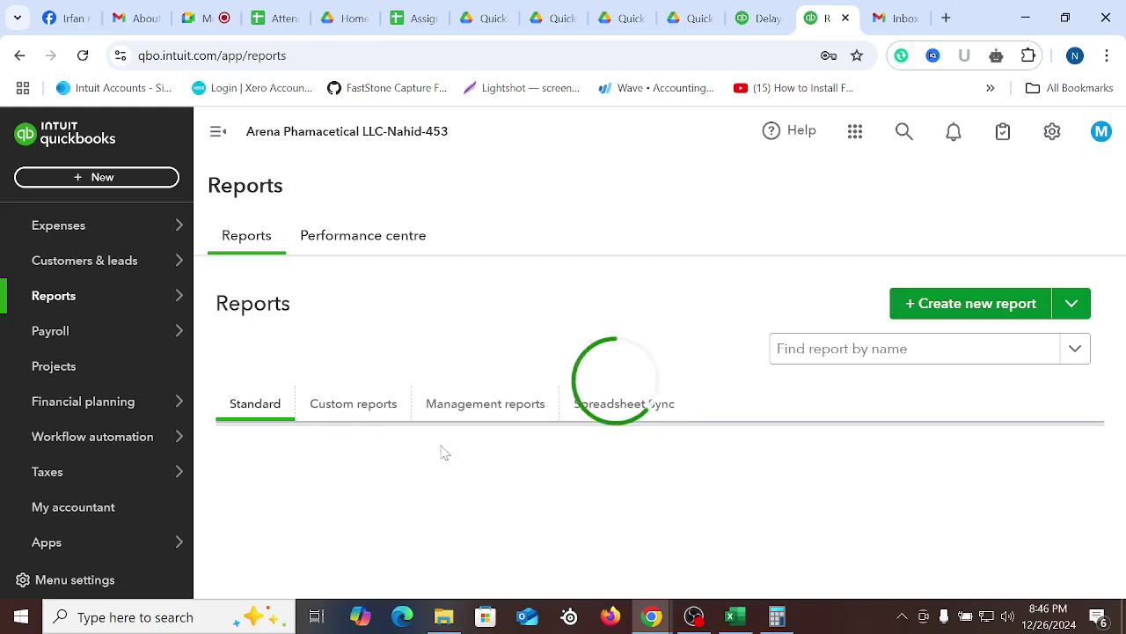
pyautogui.scroll(-5, 432, 502)
pyautogui.scroll(-3, 351, 520)
pyautogui.click(294, 545)
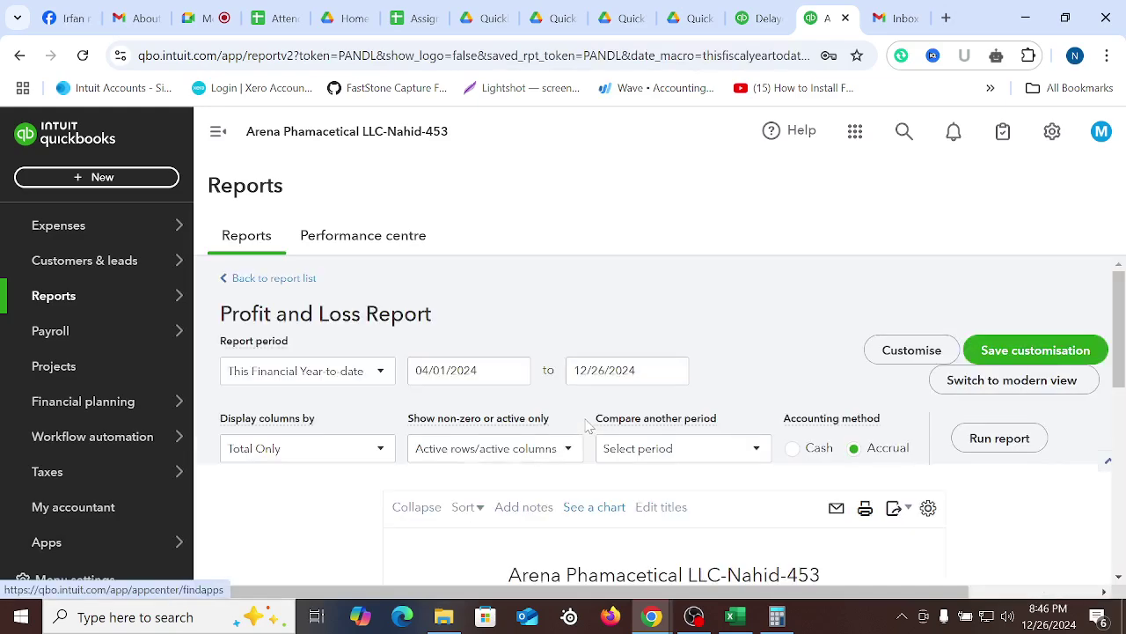
# Rerun the Profit and Loss report with the report period set to All Dates
pyautogui.click(390, 374)
pyautogui.scroll(5, 303, 220)
pyautogui.click(295, 125)
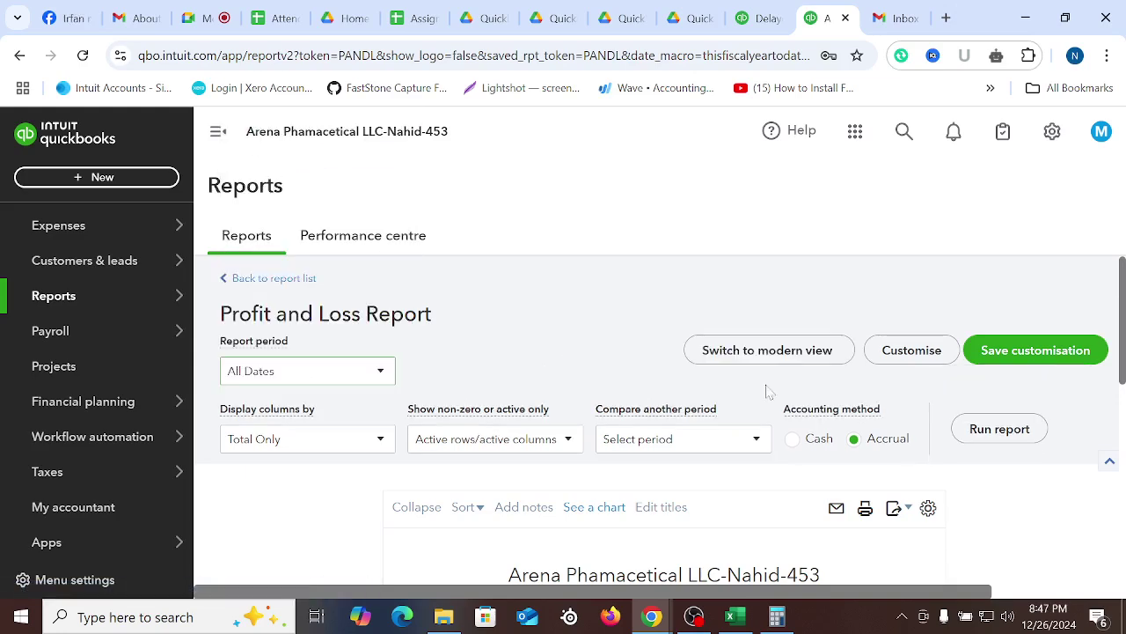
pyautogui.click(999, 431)
# Review the results: £268,672.70 total income and £225,252.70 net income
pyautogui.scroll(-2, 1007, 444)
pyautogui.scroll(1, 1001, 425)
pyautogui.scroll(-1, 950, 375)
pyautogui.scroll(-1, 950, 376)
pyautogui.scroll(2, 906, 377)
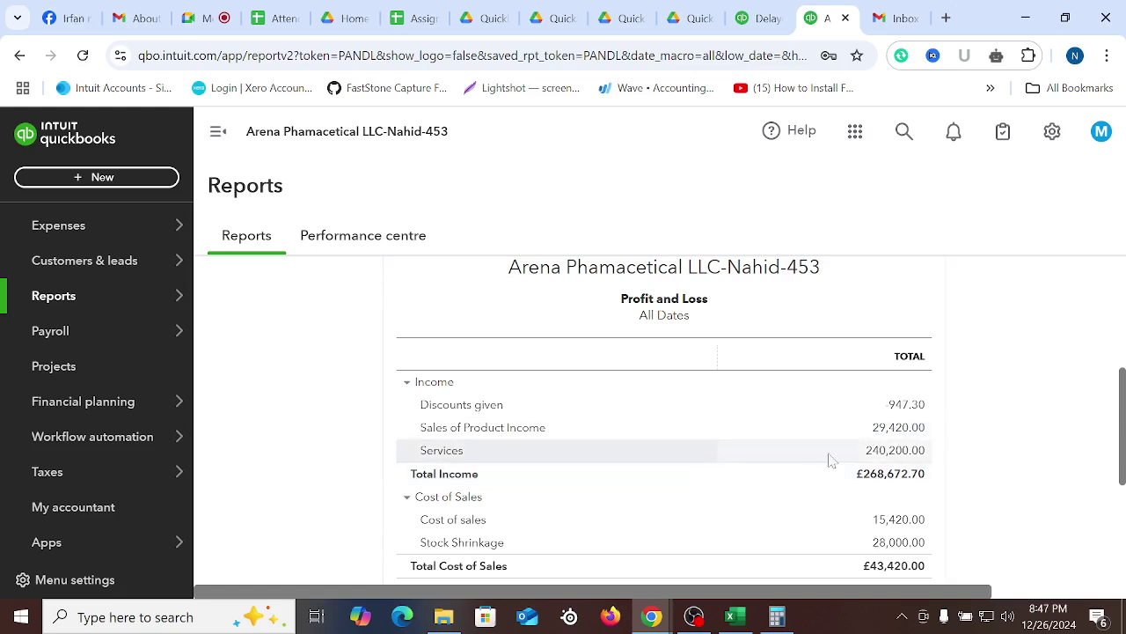
pyautogui.scroll(-3, 955, 448)
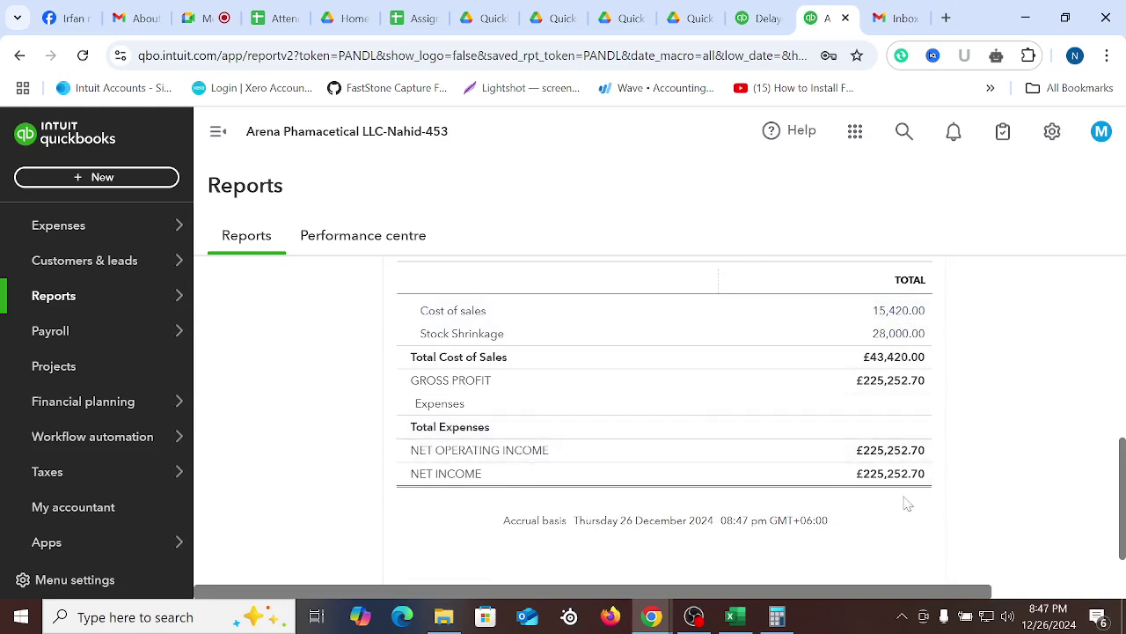
pyautogui.scroll(5, 907, 503)
pyautogui.scroll(2, 945, 472)
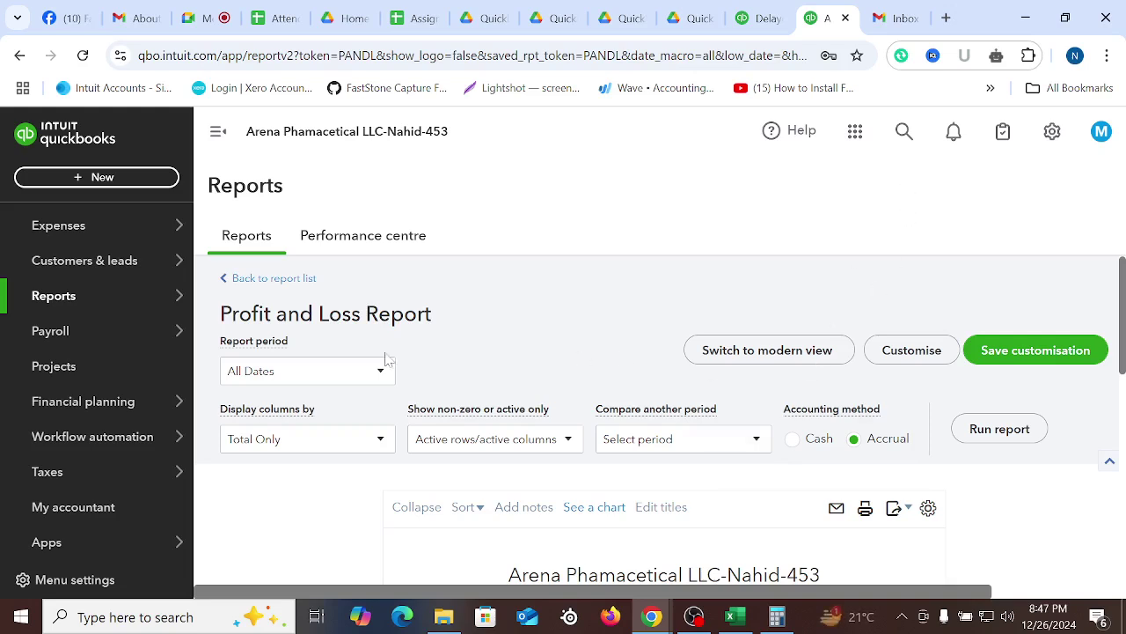
pyautogui.click(759, 13)
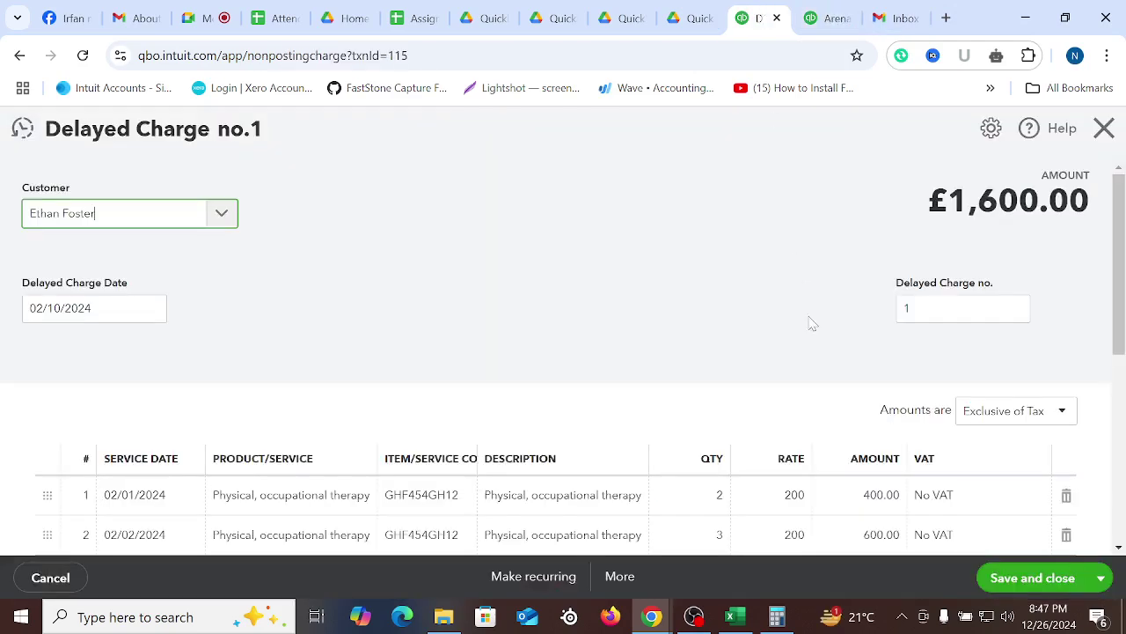
pyautogui.click(841, 20)
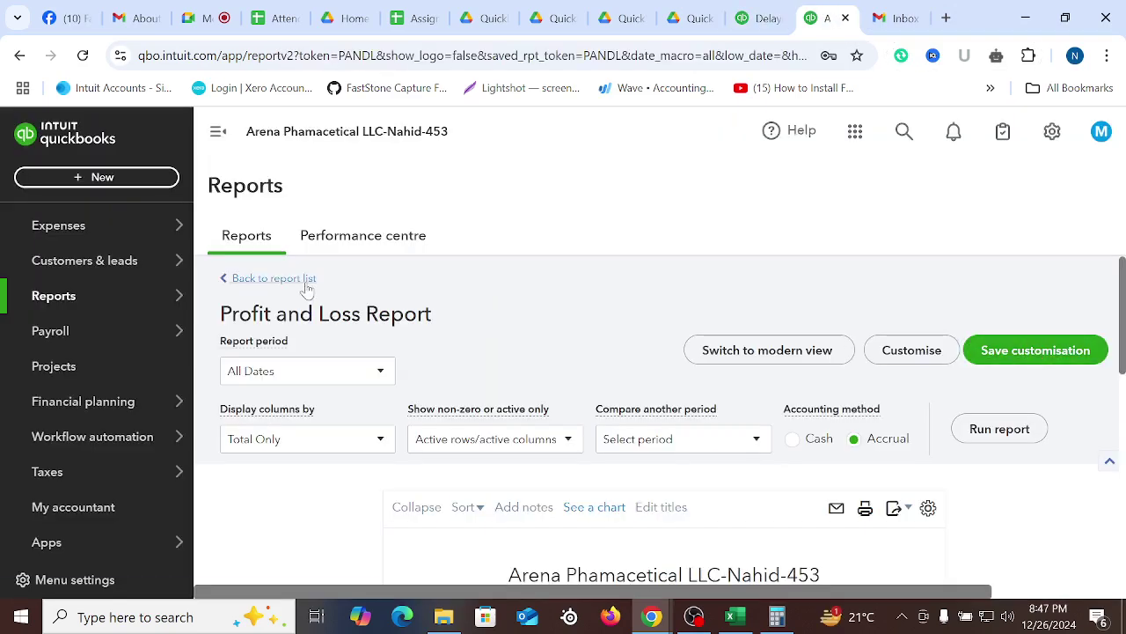
# Return to the report list, search 'sales' and open Sales by Customer Detail
pyautogui.click(255, 279)
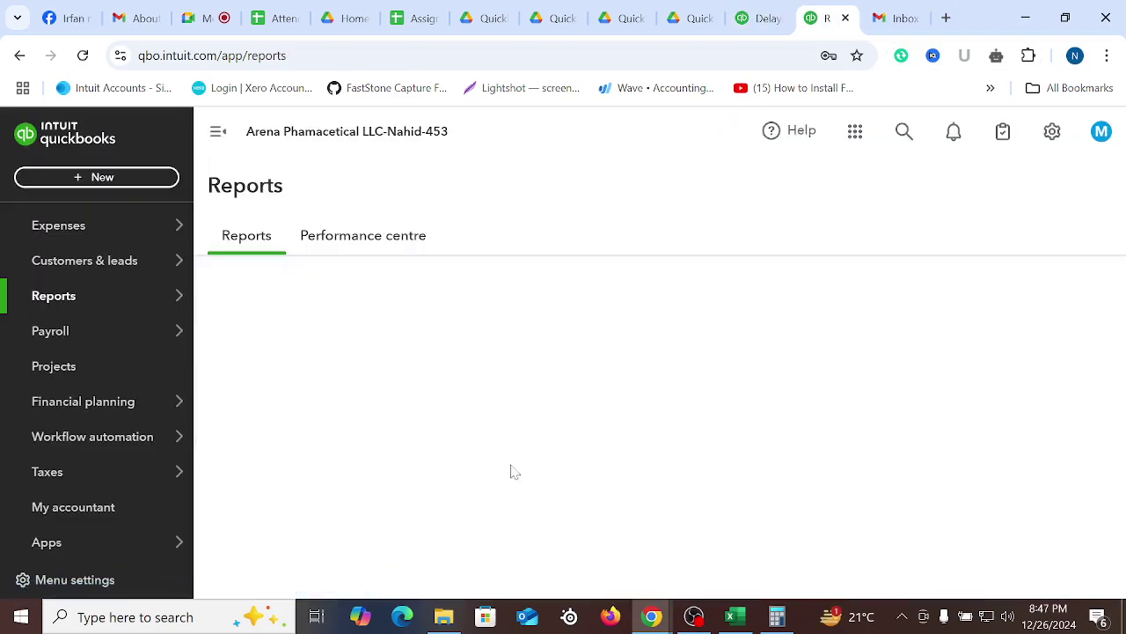
pyautogui.click(817, 354)
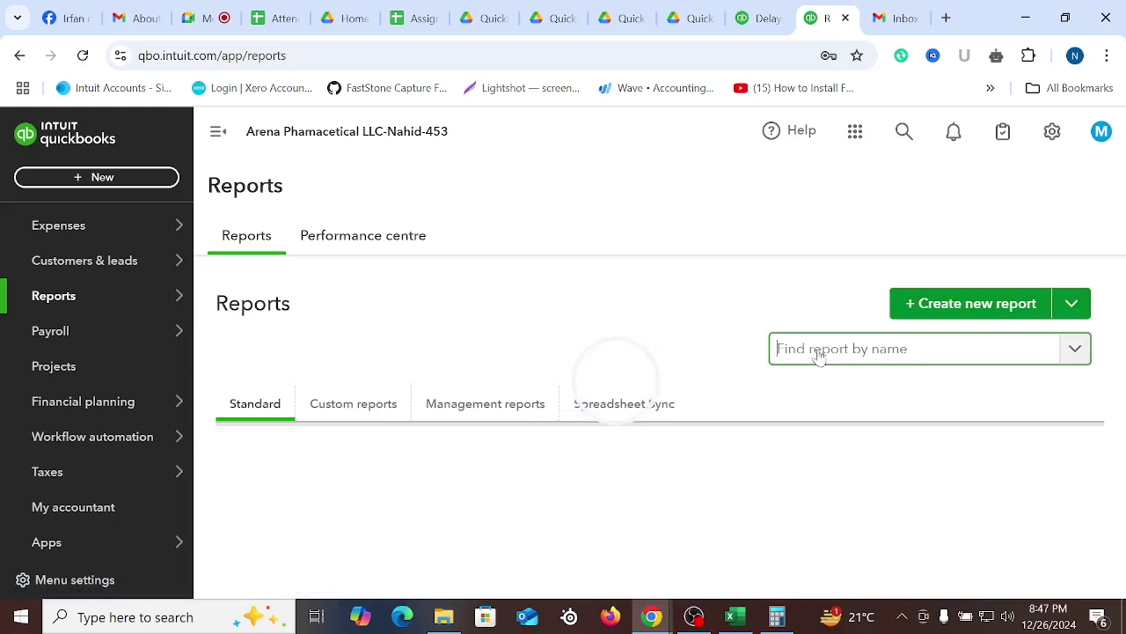
pyautogui.write('sales customers')
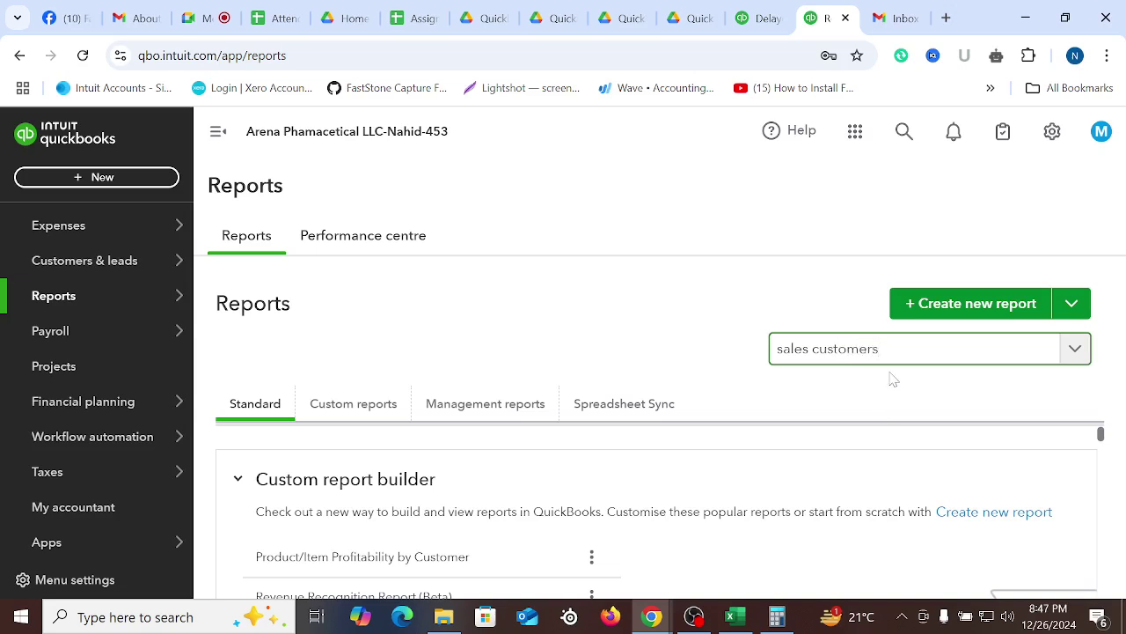
pyautogui.press('BackSpace')
pyautogui.press('BackSpace')
pyautogui.press('BackSpace')
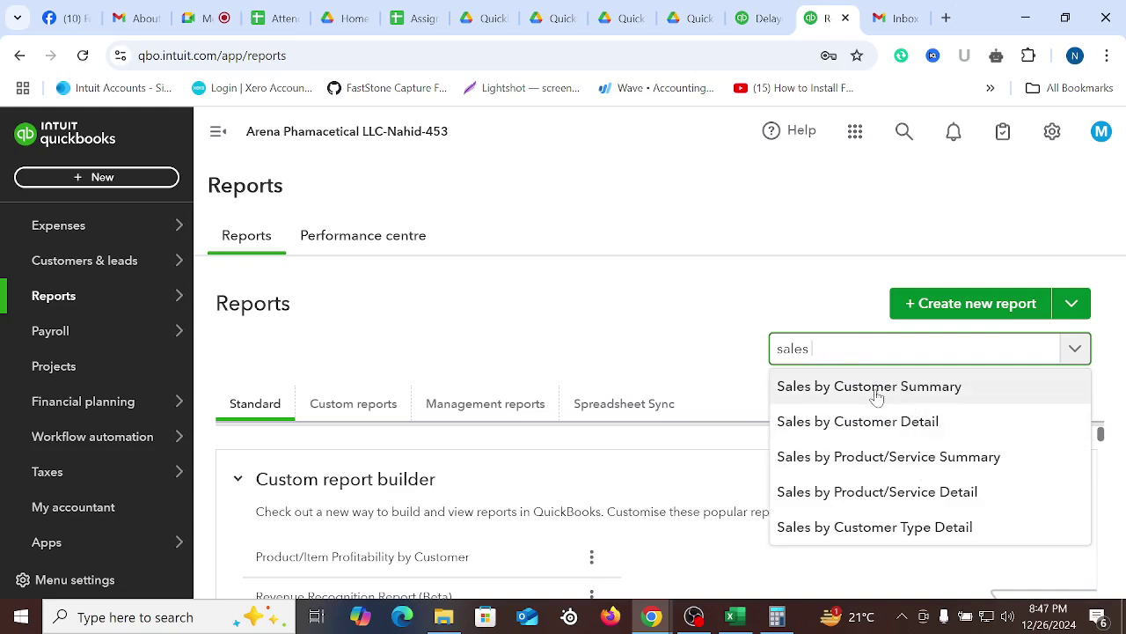
pyautogui.click(904, 430)
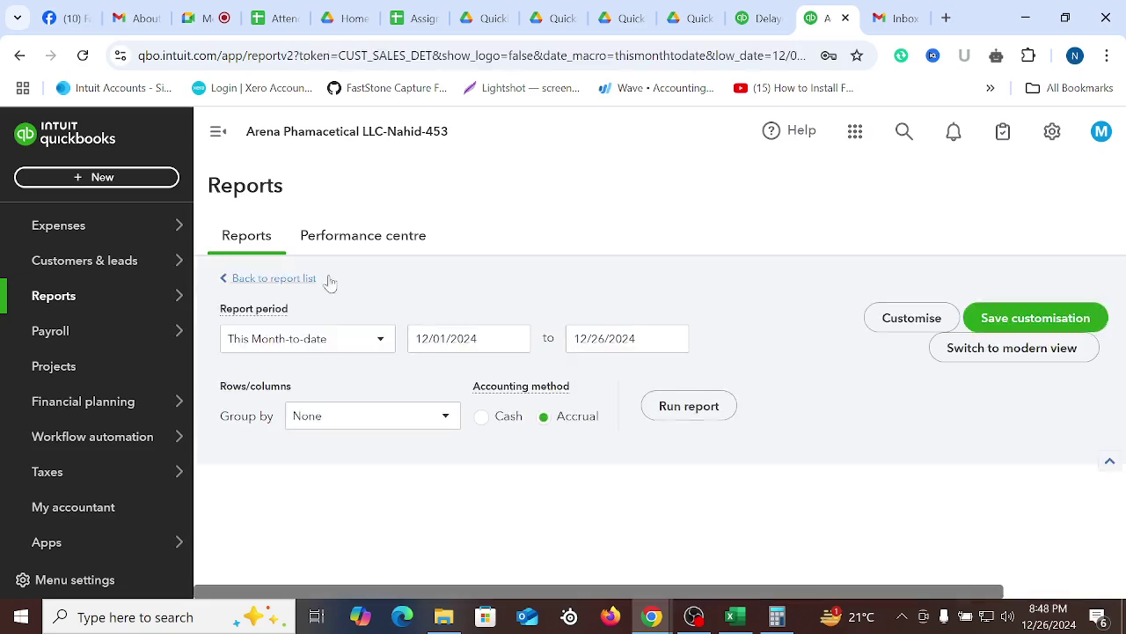
# Rerun Sales by Customer Detail with the report period set to All Dates
pyautogui.click(382, 347)
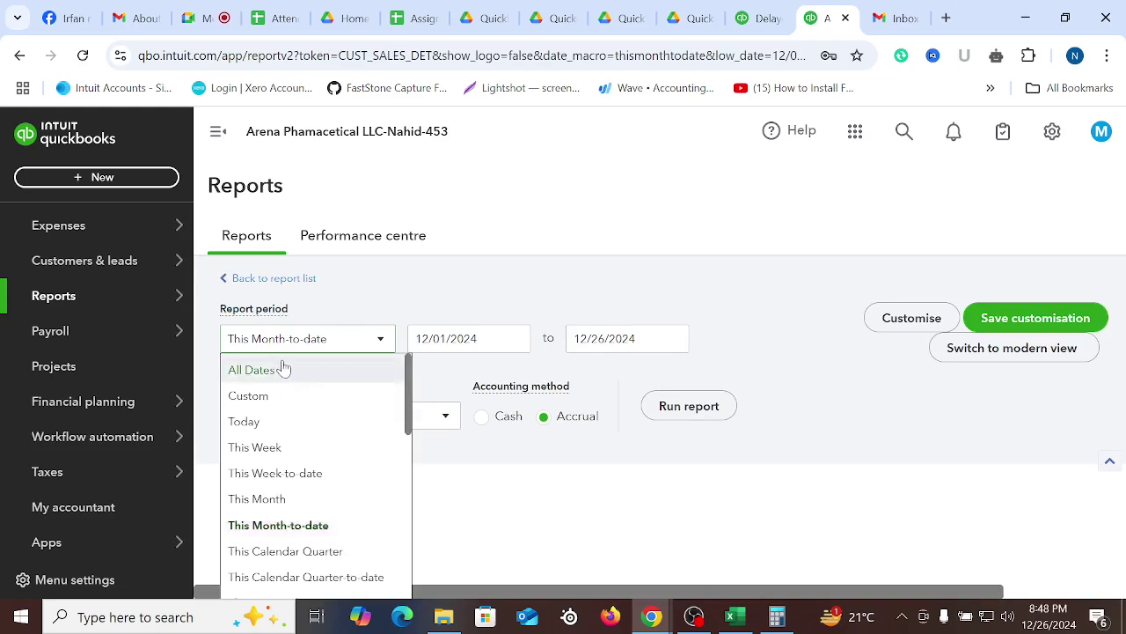
pyautogui.click(385, 374)
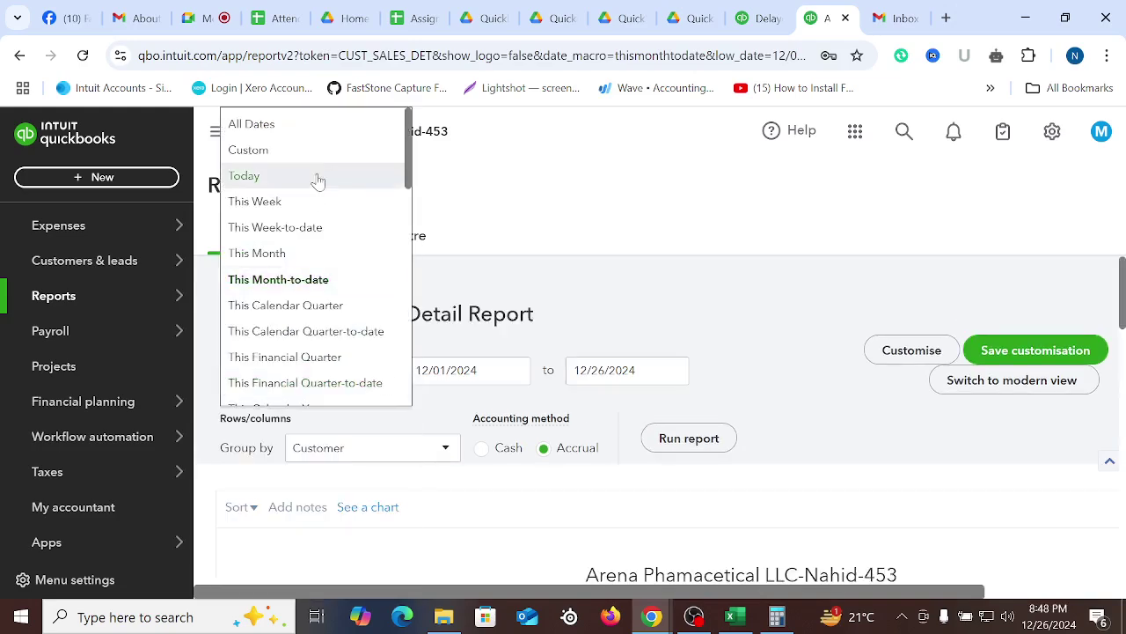
pyautogui.click(298, 123)
pyautogui.click(687, 431)
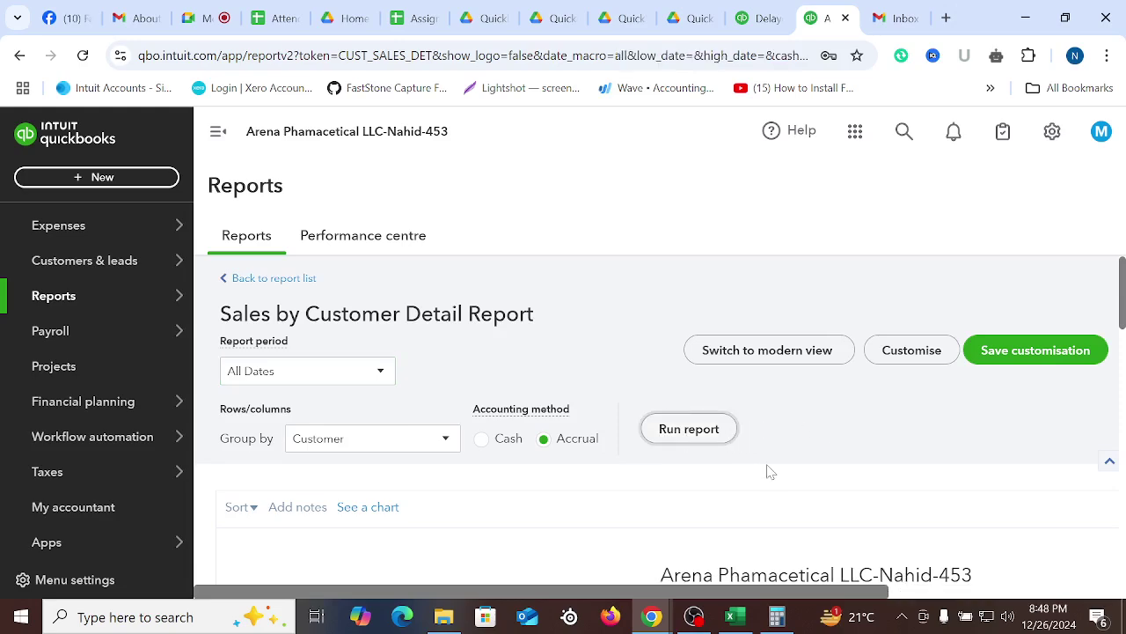
# Browse the customer-grouped sales rows, then check the Export options and close them unused
pyautogui.scroll(-5, 764, 475)
pyautogui.scroll(3, 704, 468)
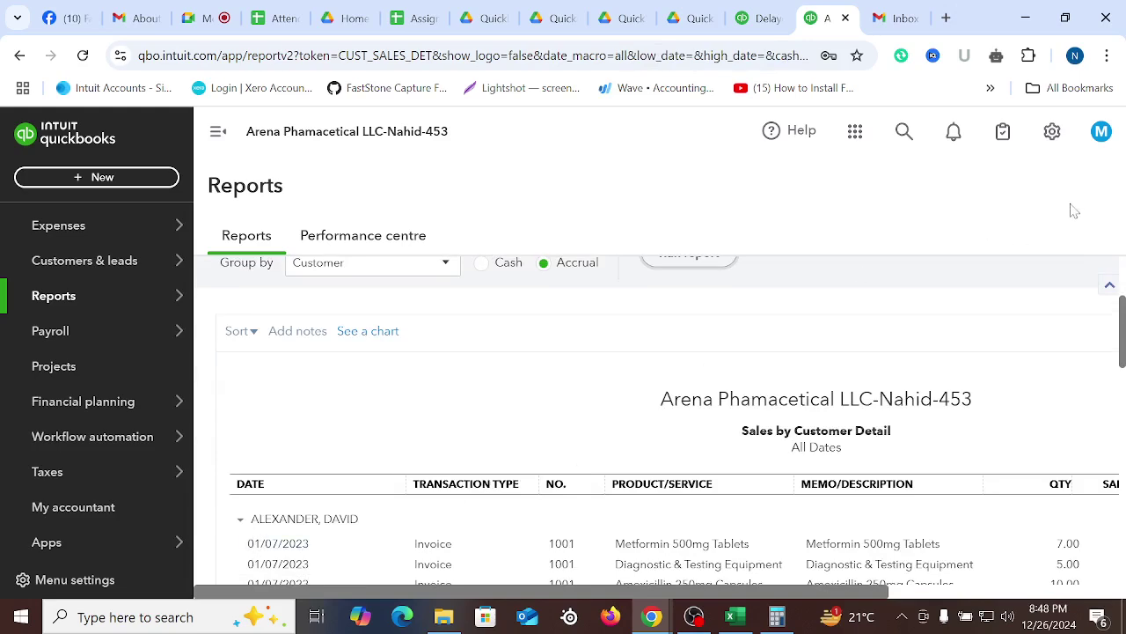
pyautogui.scroll(-1, 641, 535)
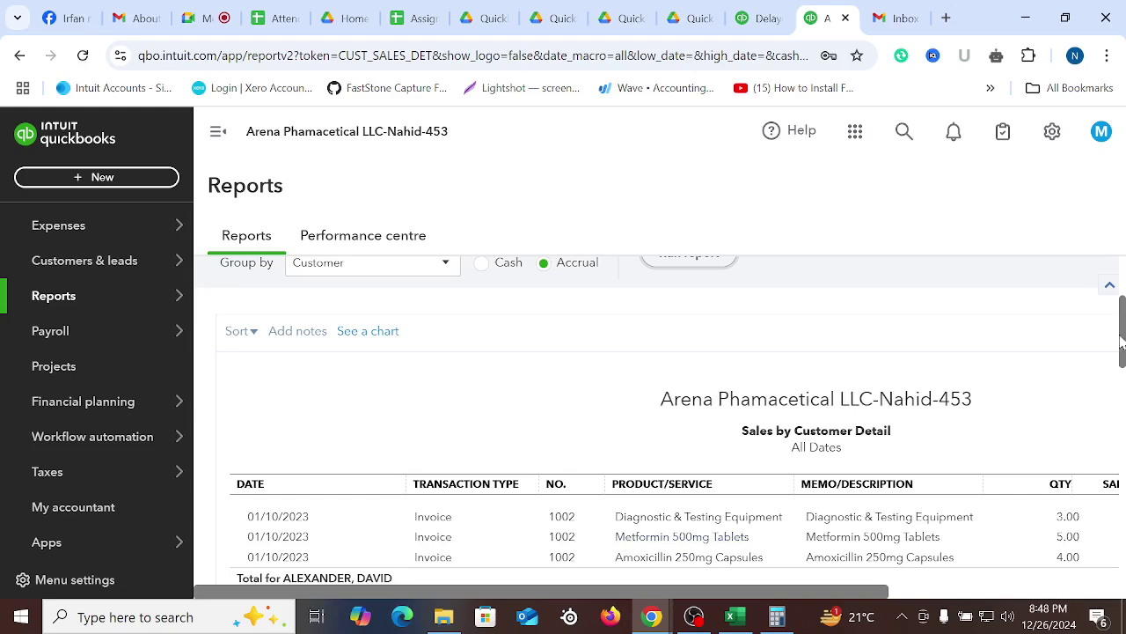
pyautogui.moveTo(1122, 338); pyautogui.dragTo(1122, 340)
pyautogui.scroll(-3, 1056, 395)
pyautogui.scroll(1, 674, 517)
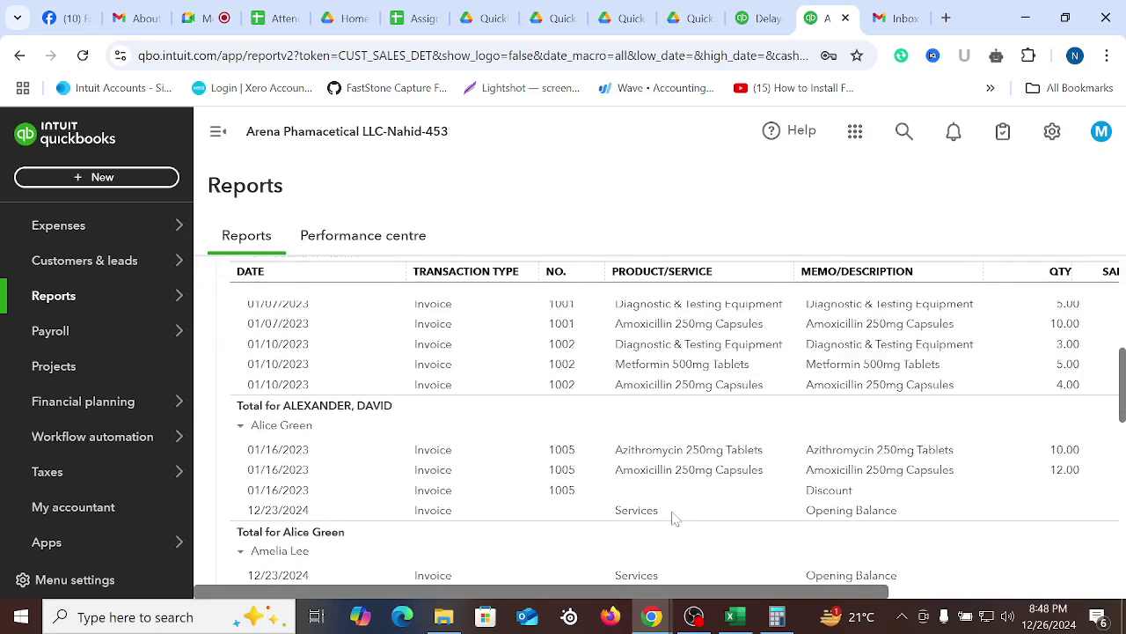
pyautogui.scroll(3, 673, 517)
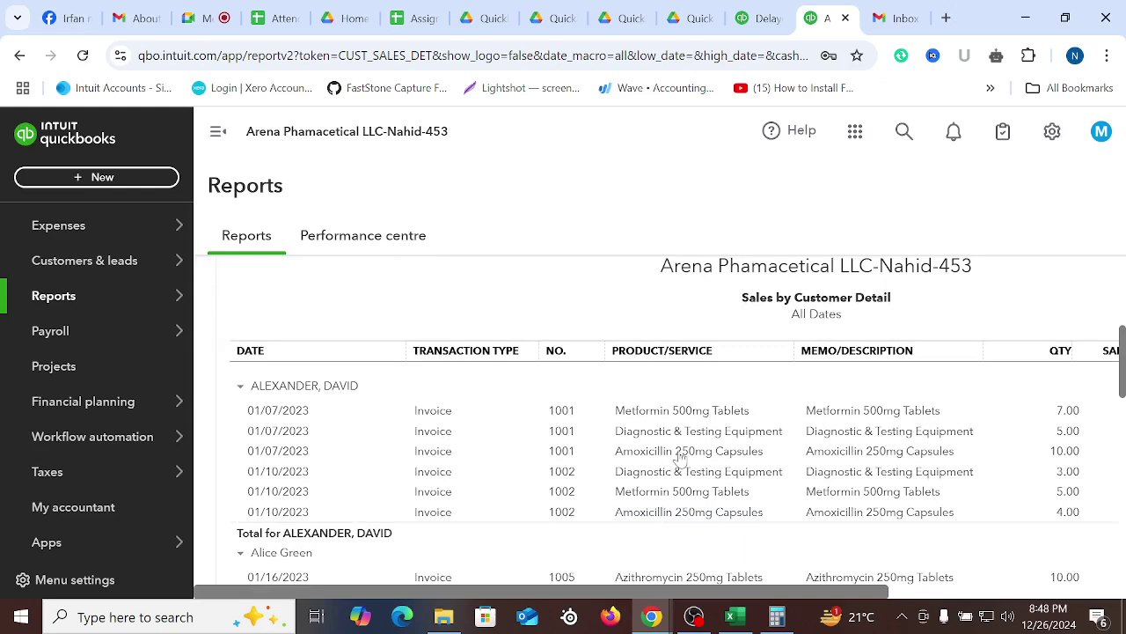
pyautogui.hscroll(5, 717, 493)
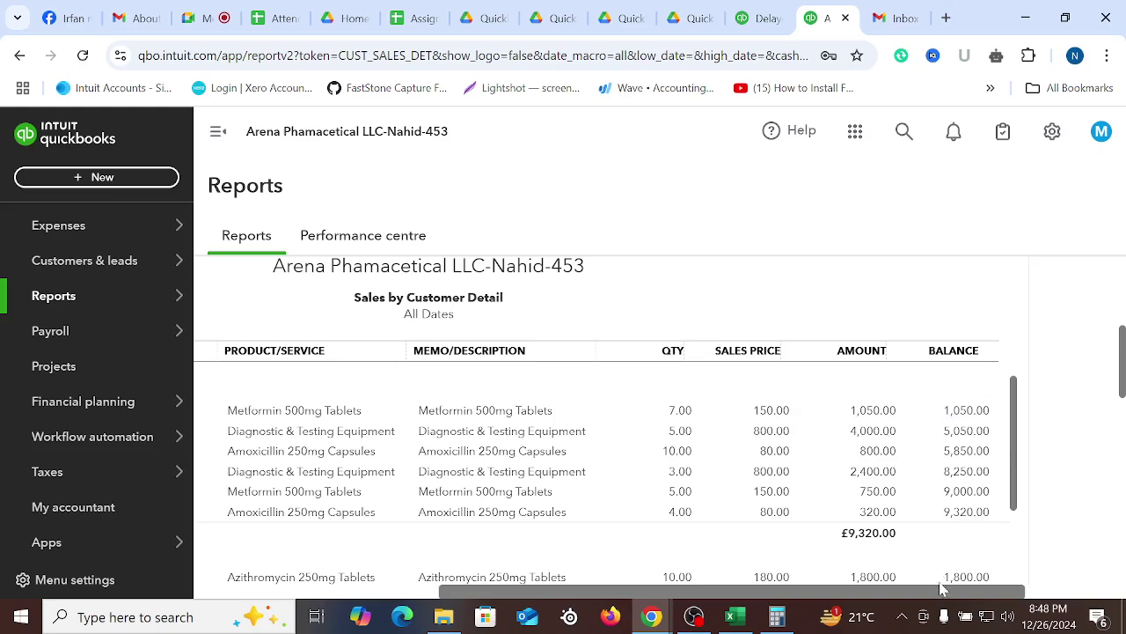
pyautogui.hscroll(-5, 941, 588)
pyautogui.scroll(-3, 744, 477)
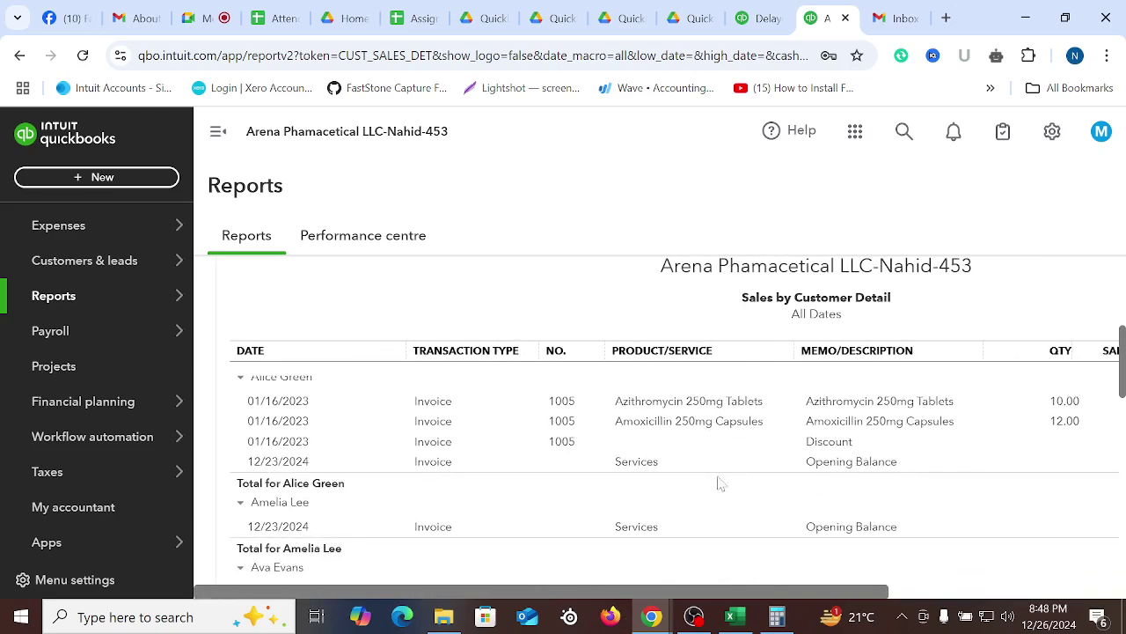
pyautogui.scroll(2, 651, 460)
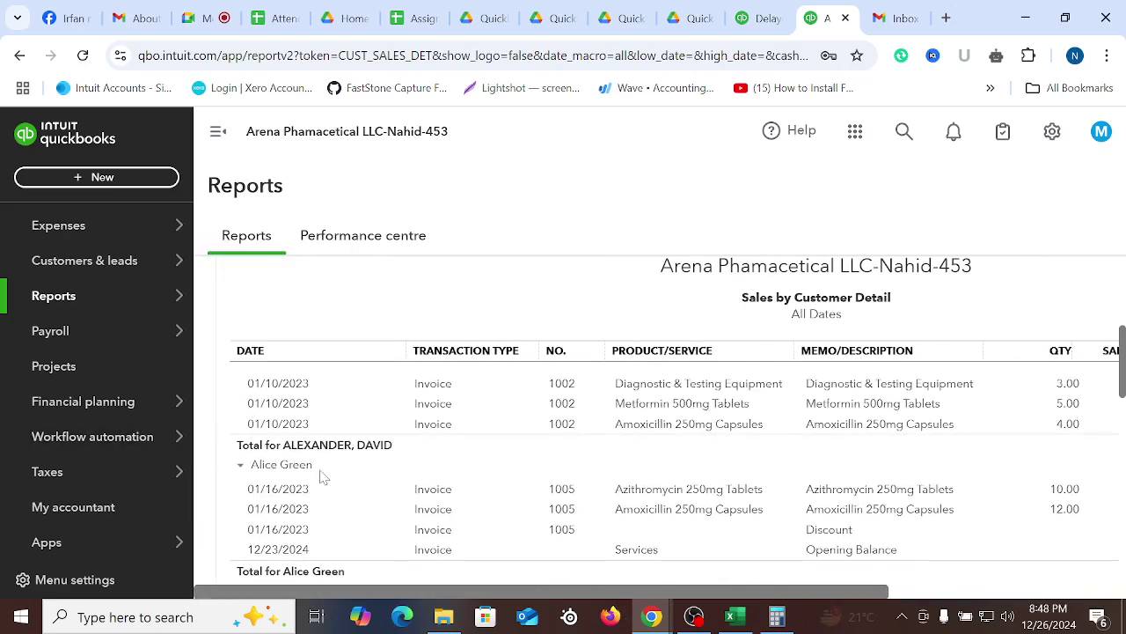
pyautogui.scroll(-1, 545, 485)
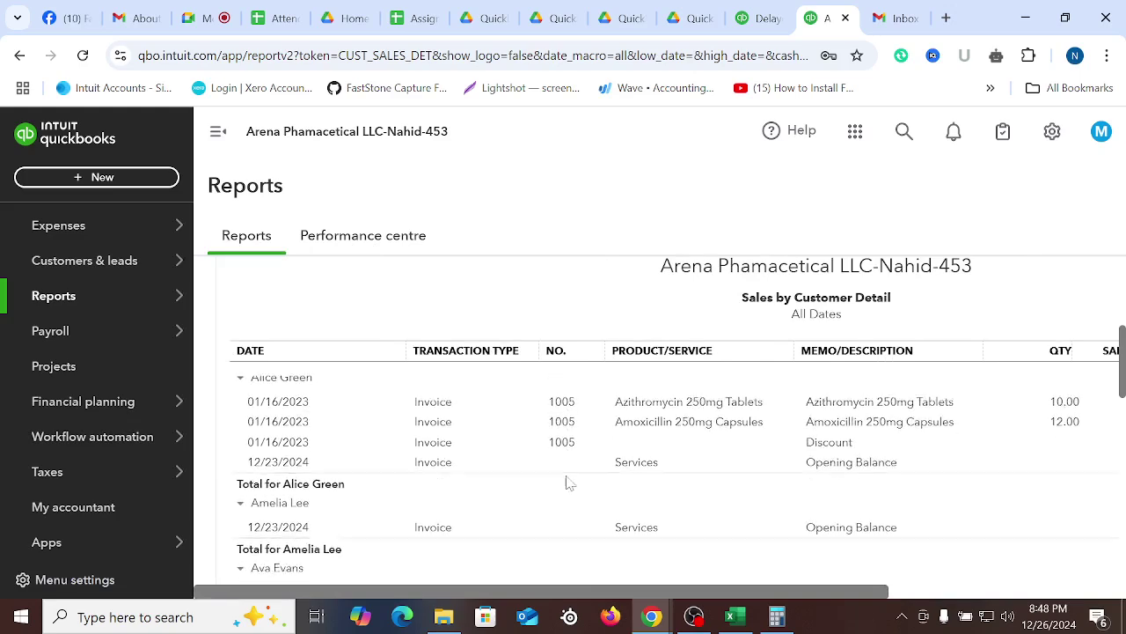
pyautogui.hscroll(4, 968, 584)
pyautogui.hscroll(-4, 971, 582)
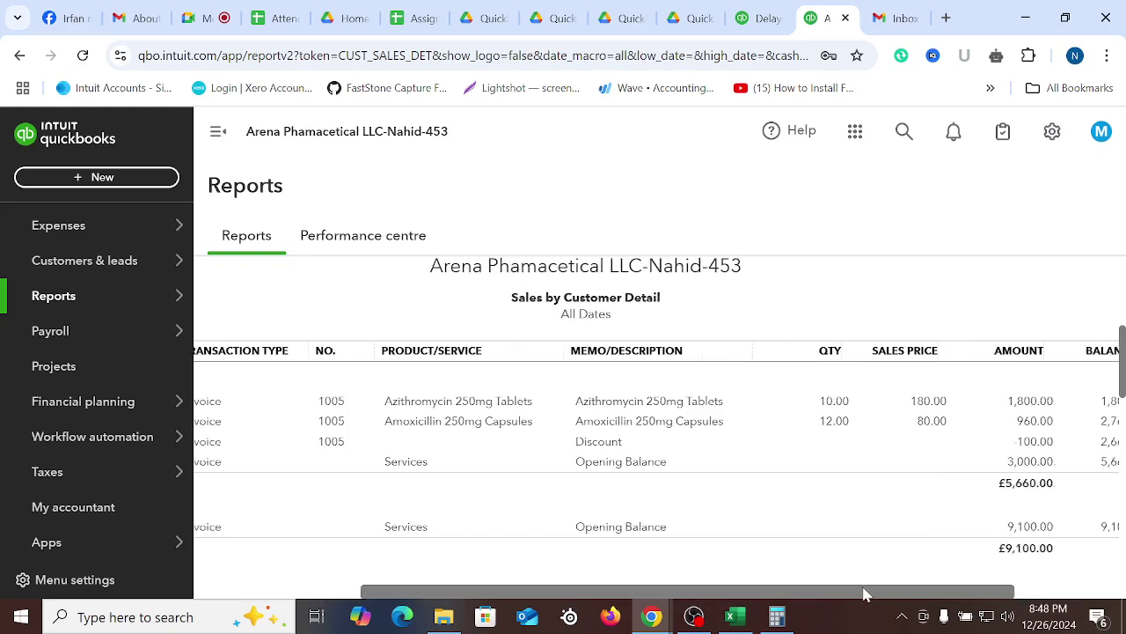
pyautogui.scroll(-2, 675, 487)
pyautogui.scroll(-2, 660, 502)
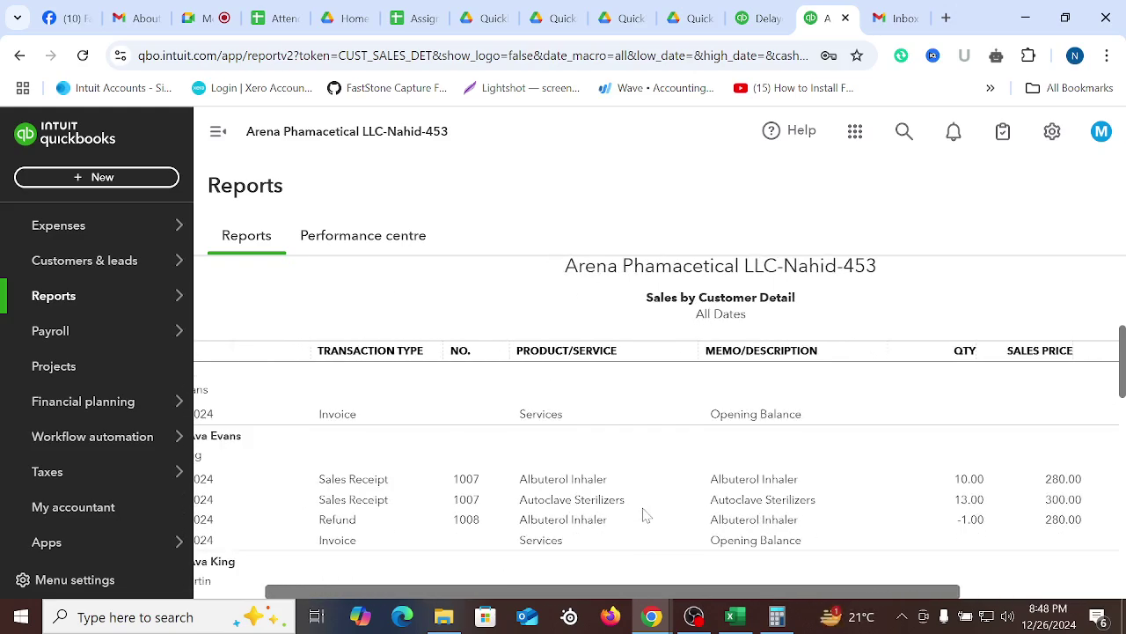
pyautogui.hscroll(-1, 661, 590)
pyautogui.scroll(1, 451, 504)
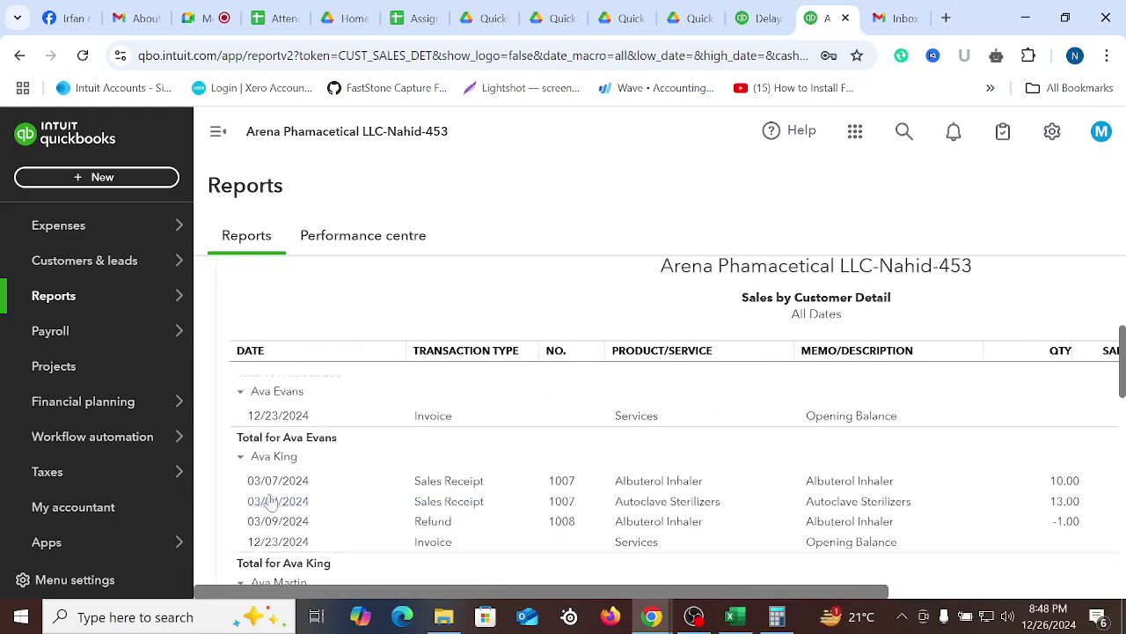
pyautogui.scroll(-1, 692, 503)
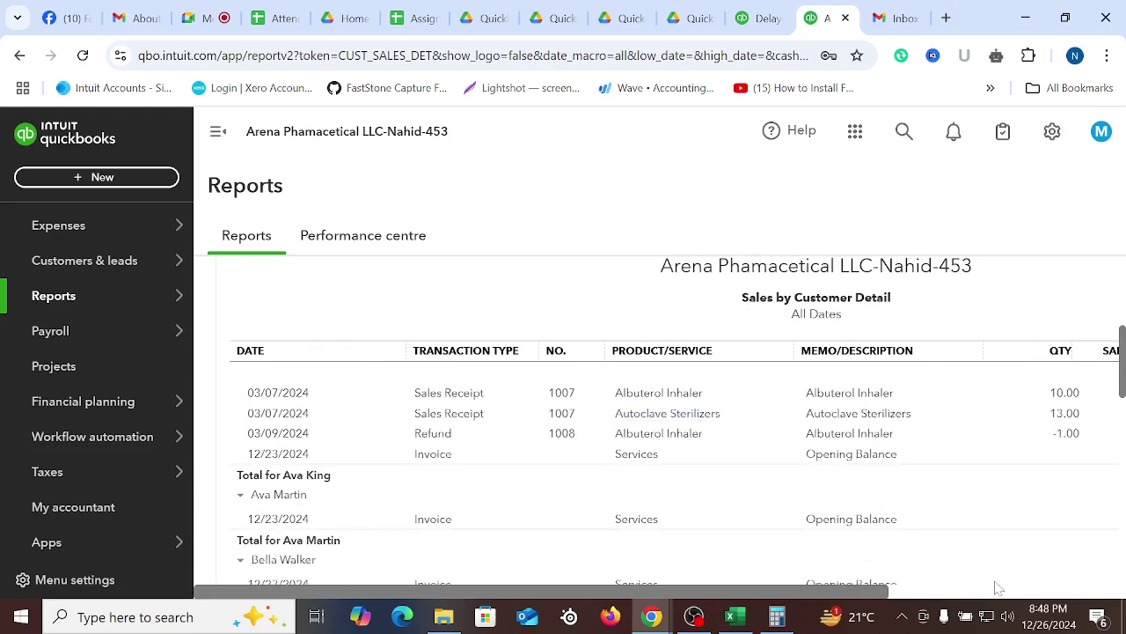
pyautogui.scroll(-10, 772, 531)
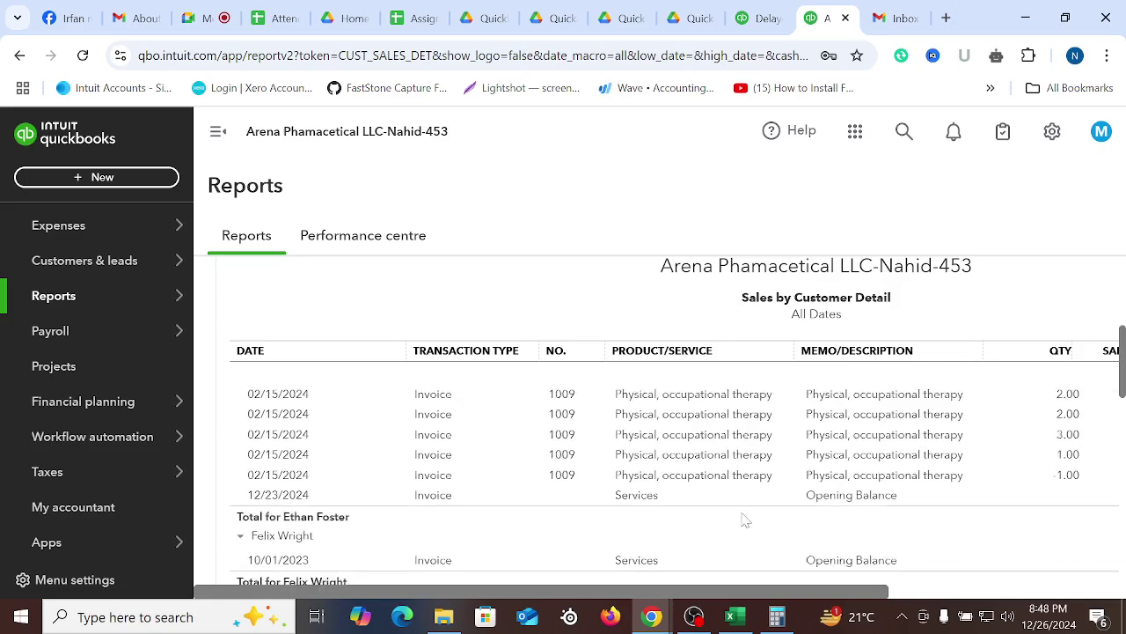
pyautogui.scroll(2, 744, 519)
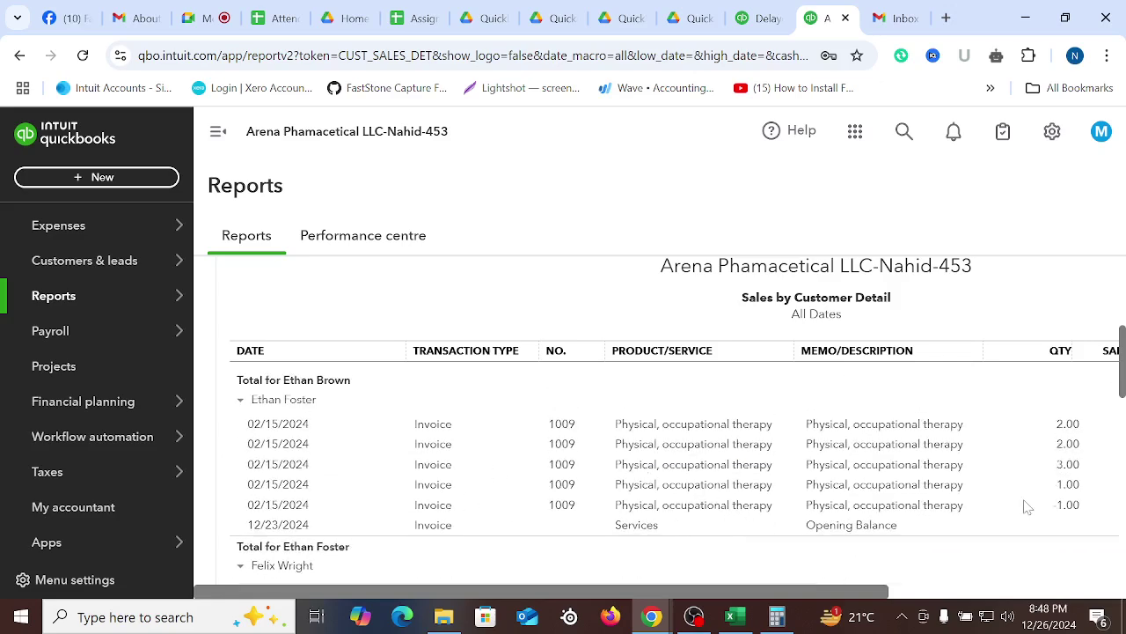
pyautogui.moveTo(840, 592); pyautogui.dragTo(1001, 582)
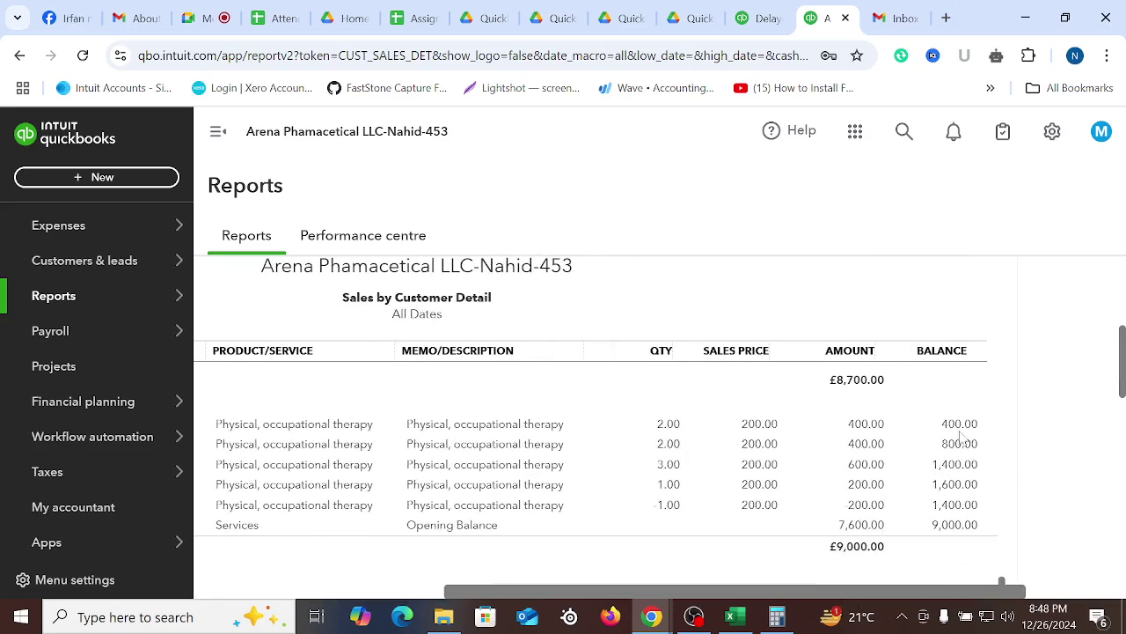
pyautogui.scroll(8, 961, 437)
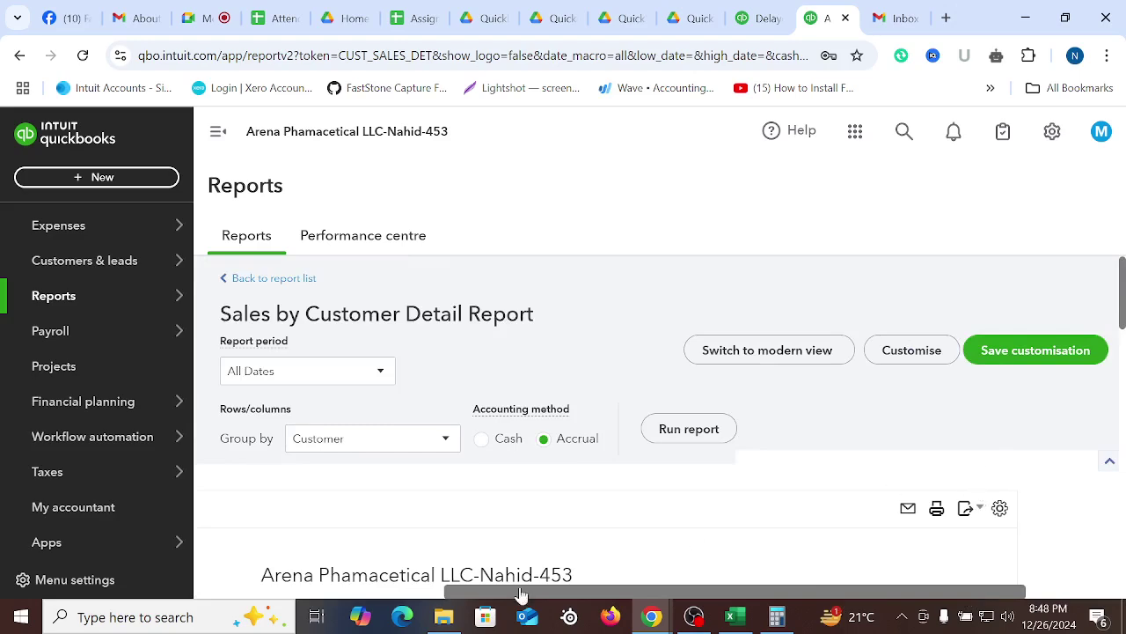
pyautogui.click(976, 509)
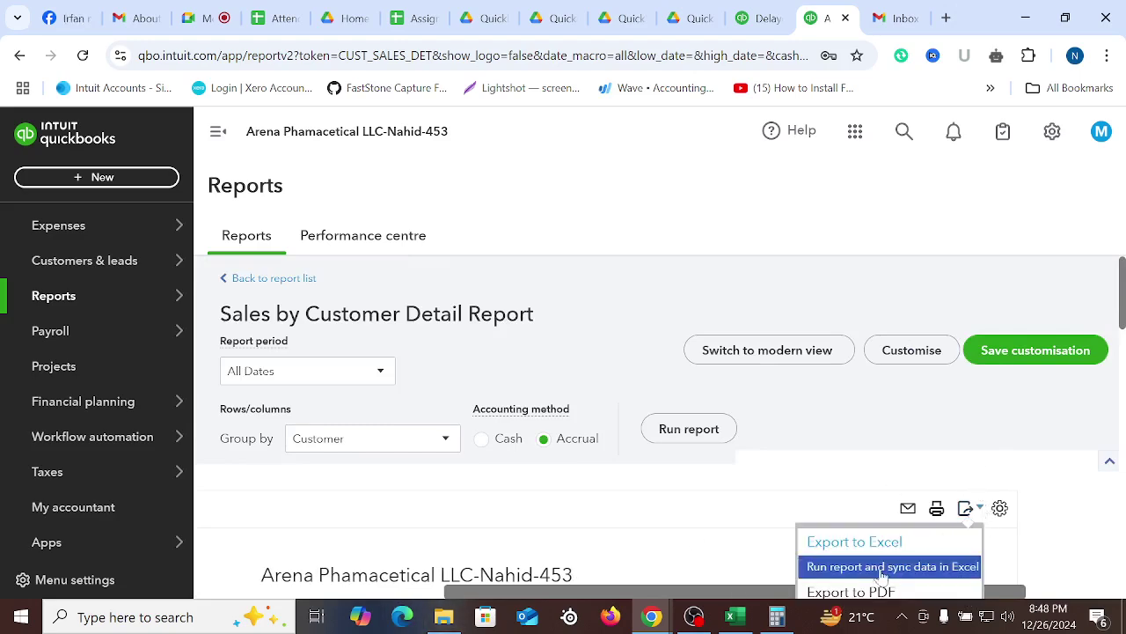
pyautogui.click(1043, 413)
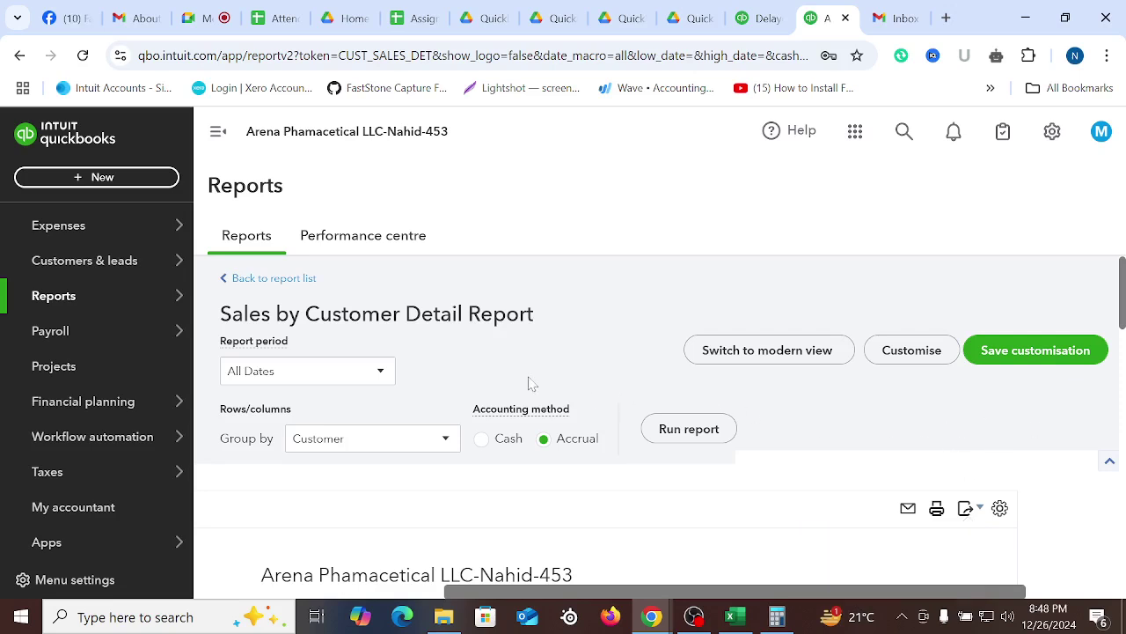
# Back at the report list, search 'Stoc' and open Stock Valuation Summary
pyautogui.click(264, 280)
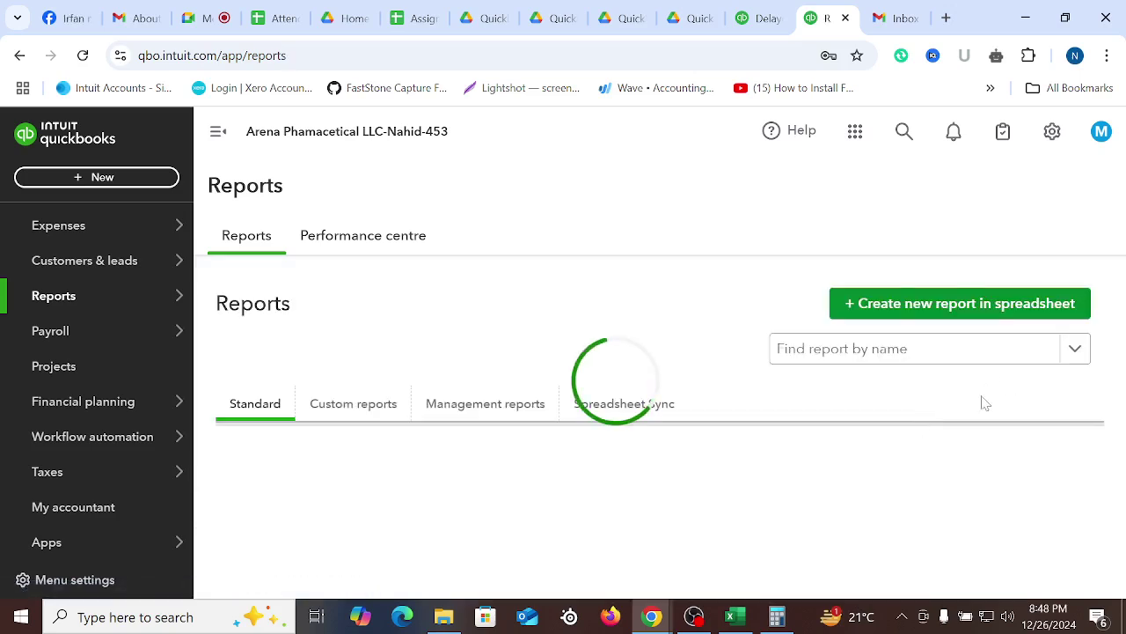
pyautogui.click(863, 354)
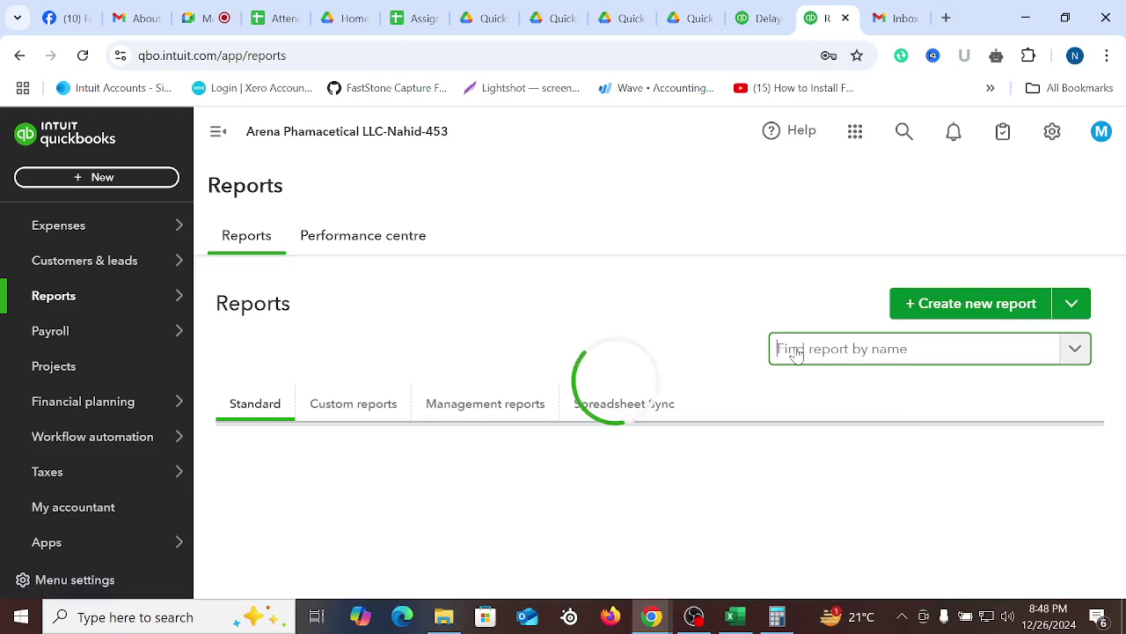
pyautogui.write('inven')
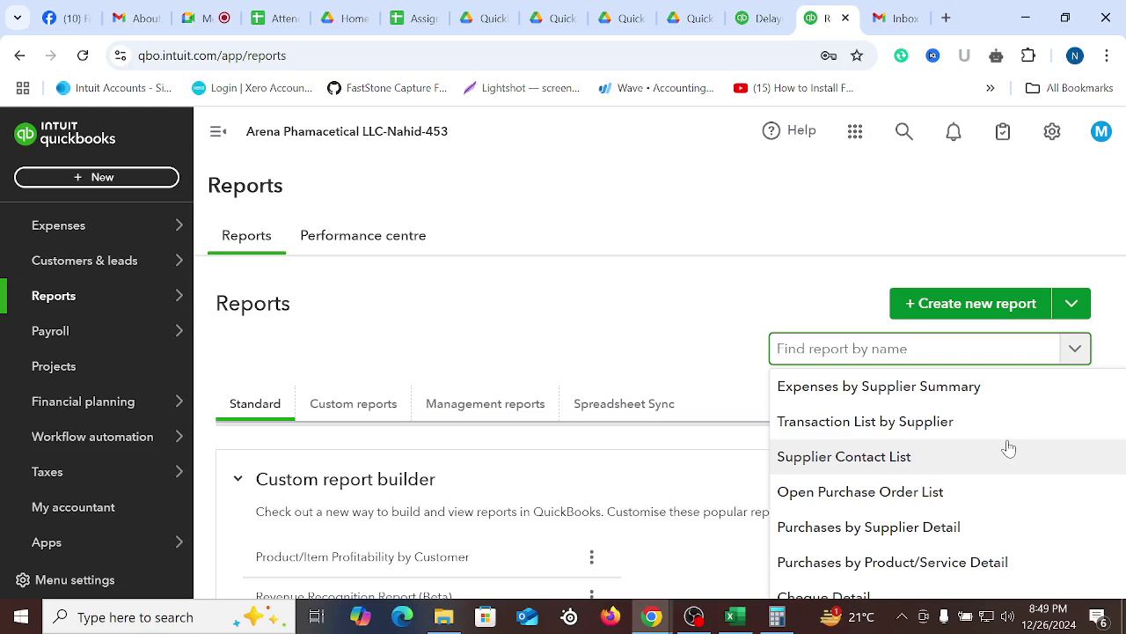
pyautogui.write('Stoc')
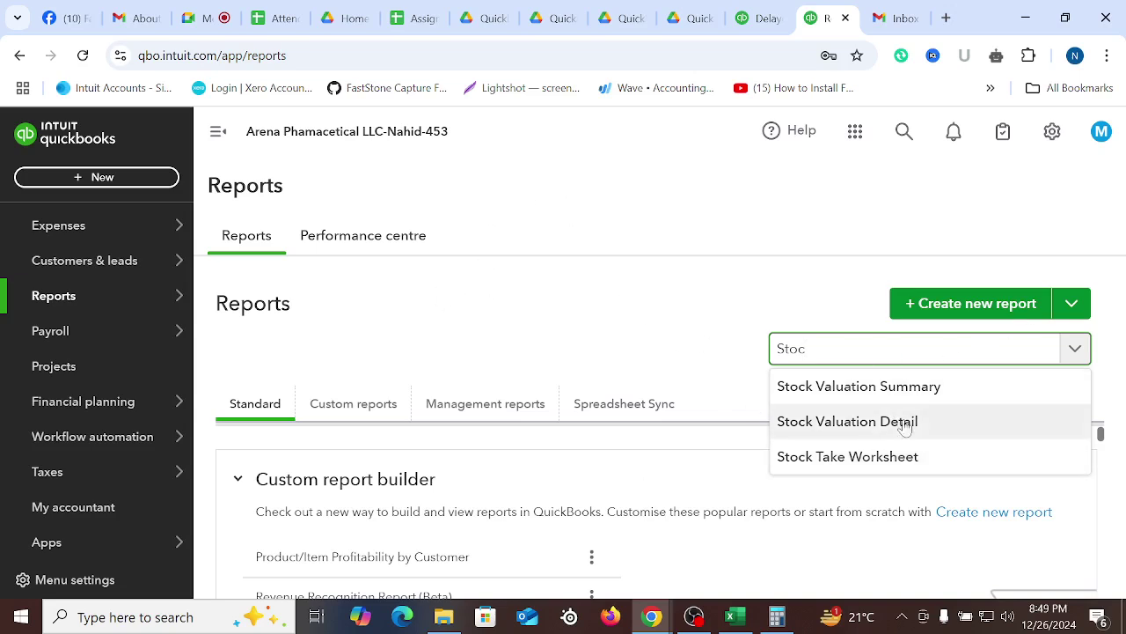
pyautogui.click(860, 394)
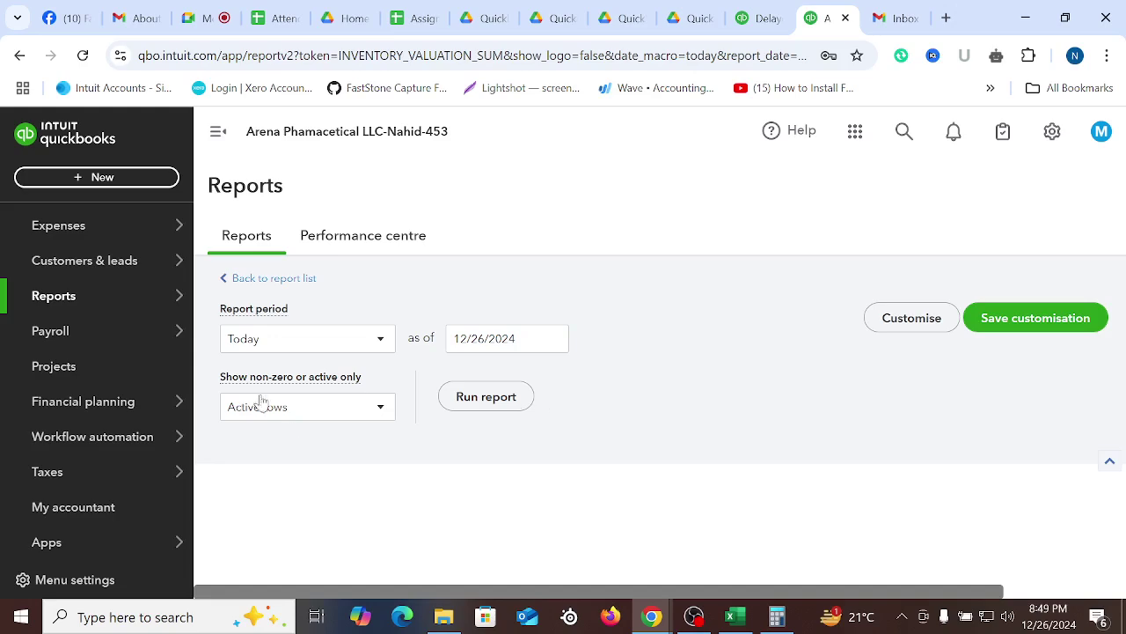
# Rerun the Stock Valuation Summary with the report period set to All Dates
pyautogui.click(380, 343)
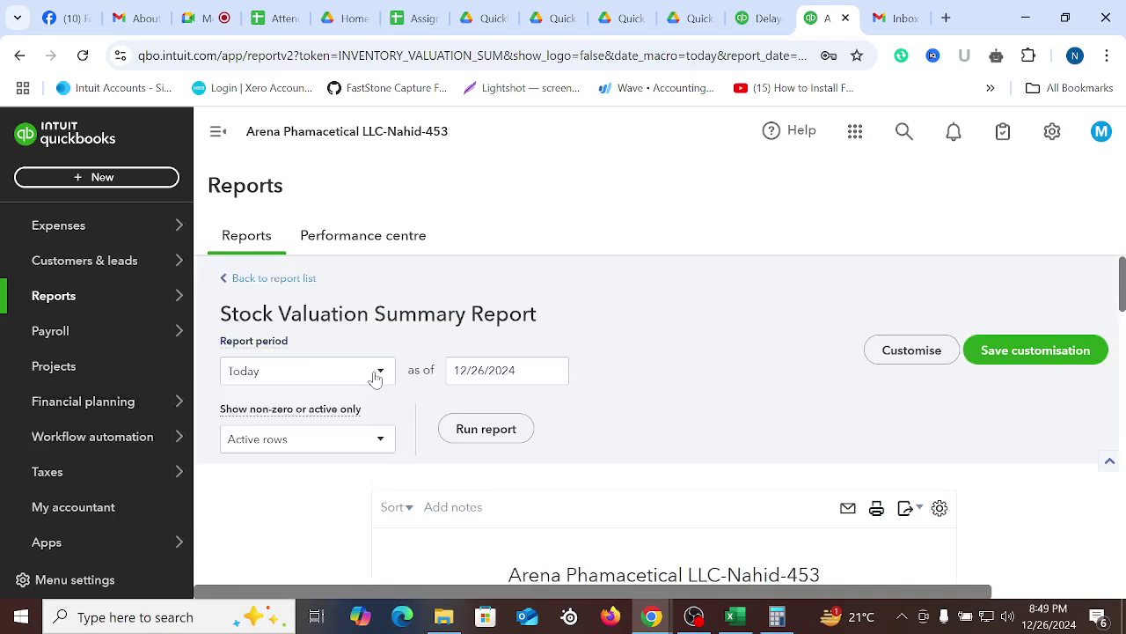
pyautogui.click(375, 377)
pyautogui.click(244, 122)
pyautogui.click(507, 432)
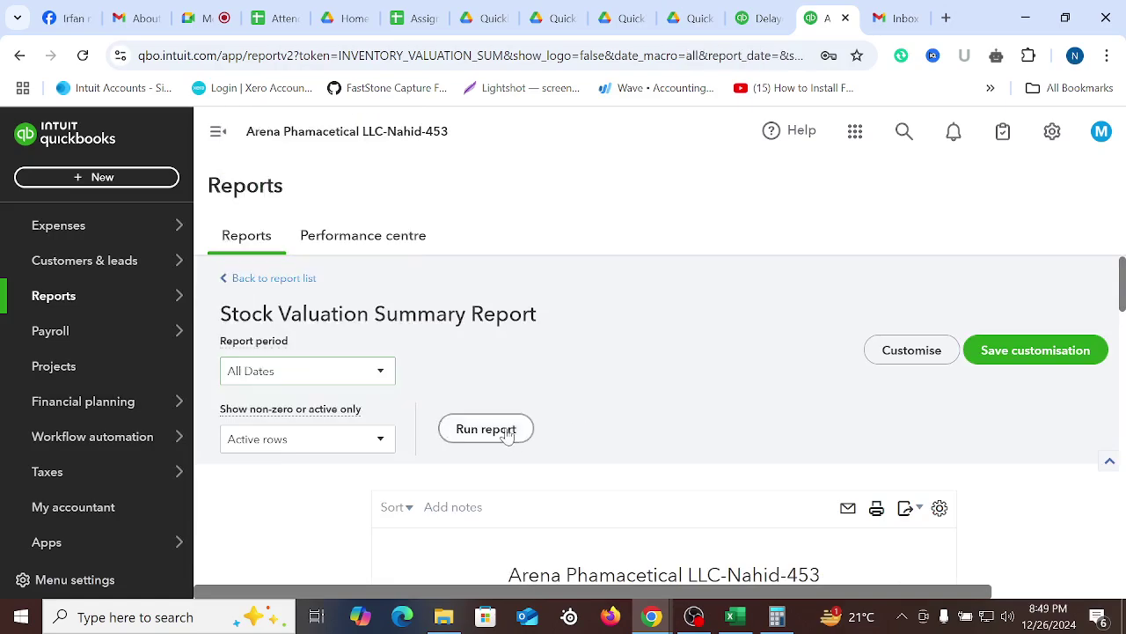
# Scroll through each SKU's quantity and asset value, totalling £2,017,580.00, and back to the top
pyautogui.scroll(-7, 637, 433)
pyautogui.scroll(4, 859, 496)
pyautogui.scroll(2, 859, 496)
pyautogui.scroll(-3, 847, 470)
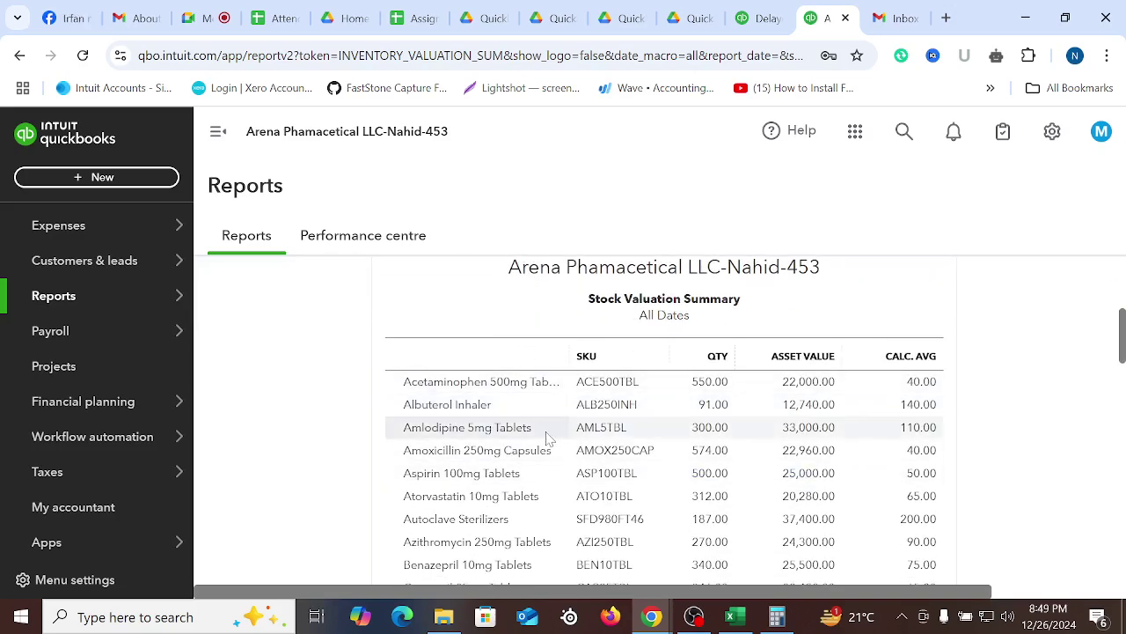
pyautogui.scroll(1, 711, 393)
pyautogui.scroll(-3, 711, 392)
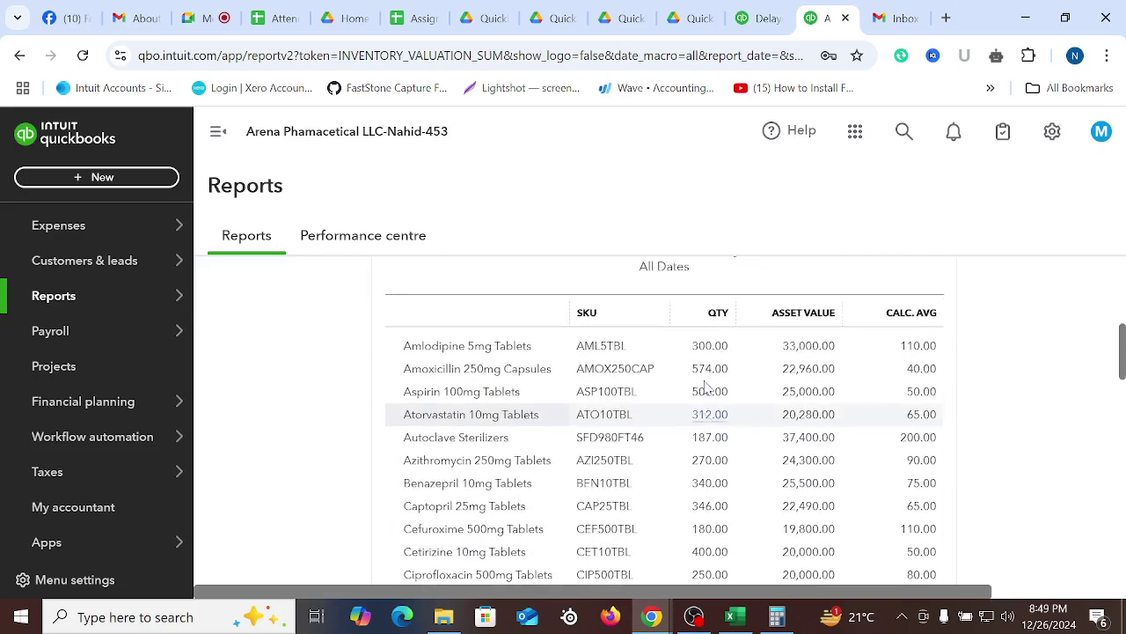
pyautogui.scroll(1, 706, 387)
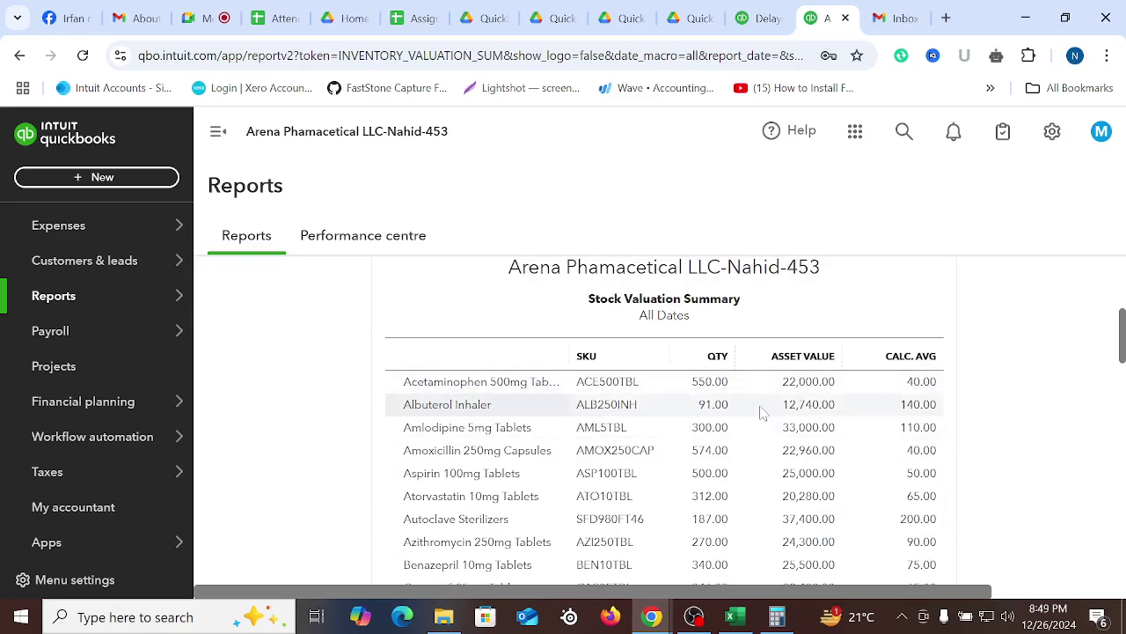
pyautogui.scroll(-15, 761, 410)
pyautogui.scroll(10, 894, 510)
pyautogui.scroll(8, 859, 472)
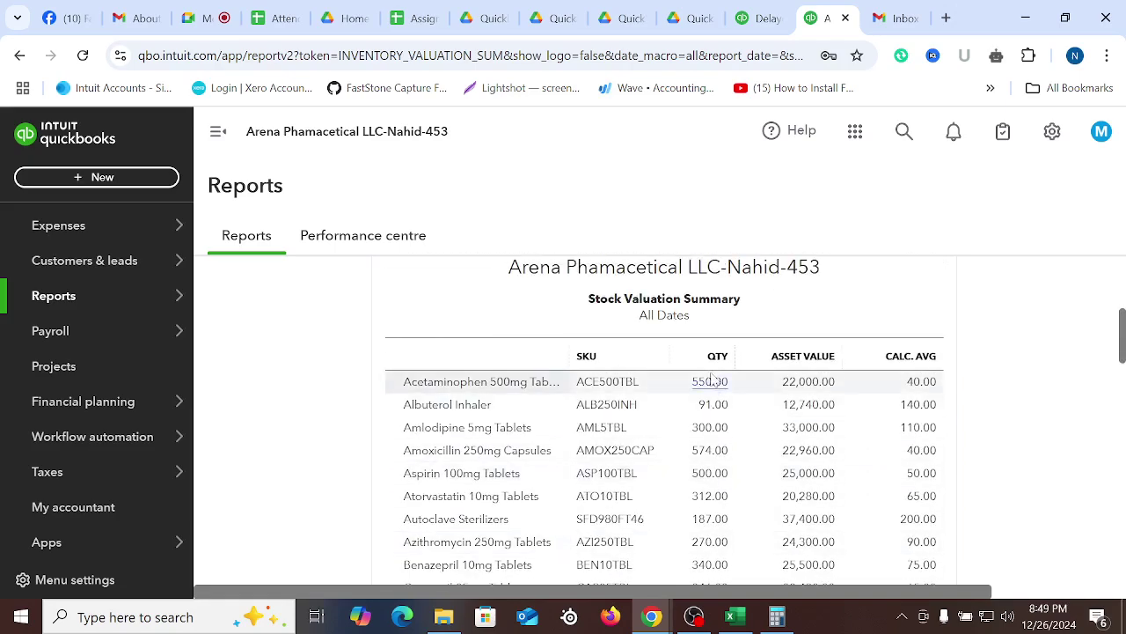
pyautogui.scroll(4, 528, 440)
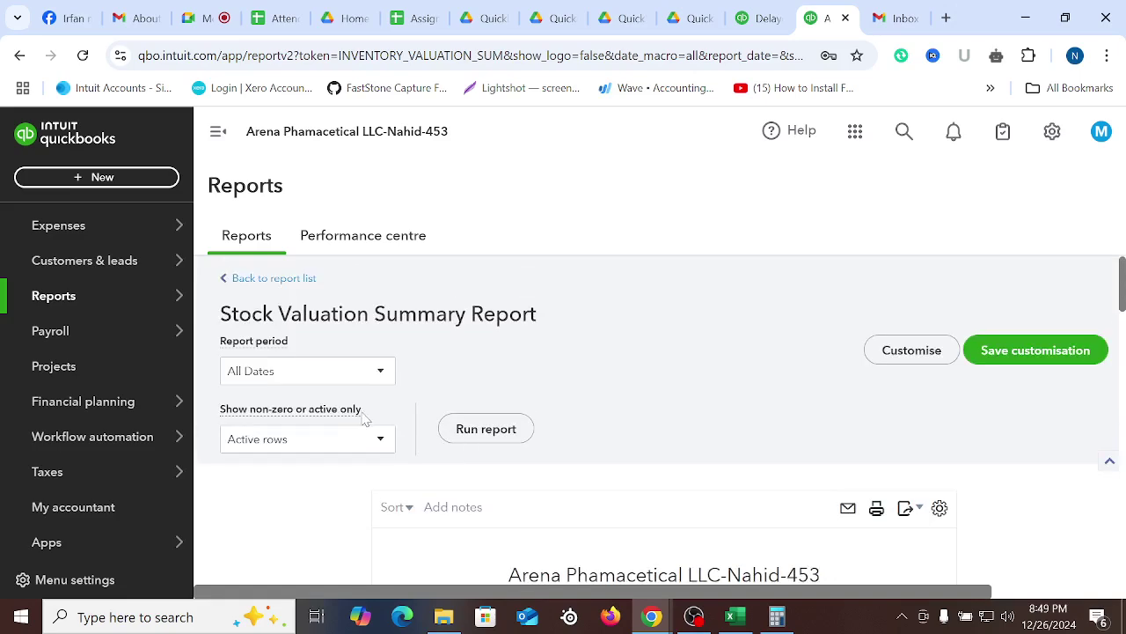
# Search 'stock', open Stock Valuation Detail and run it for All Dates
pyautogui.click(276, 280)
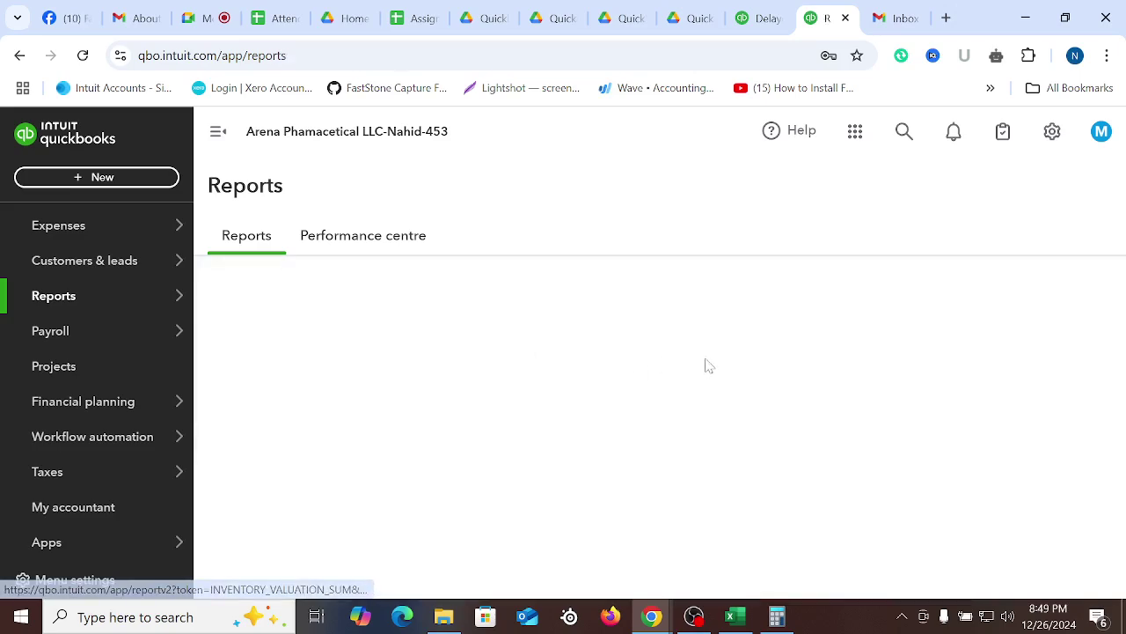
pyautogui.write('s')
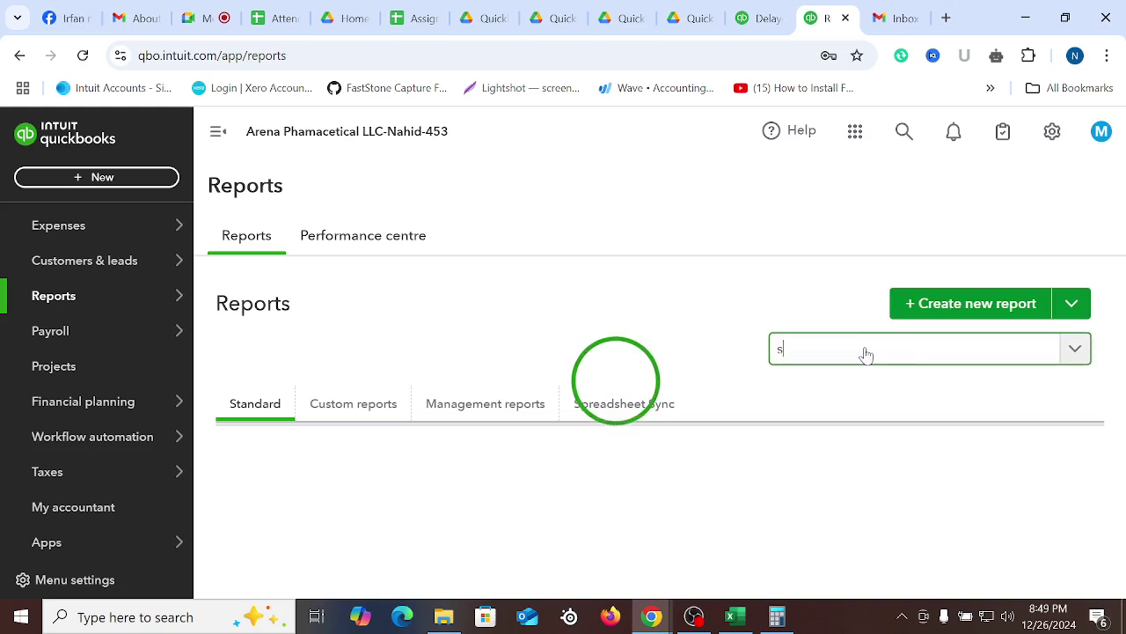
pyautogui.write('tock')
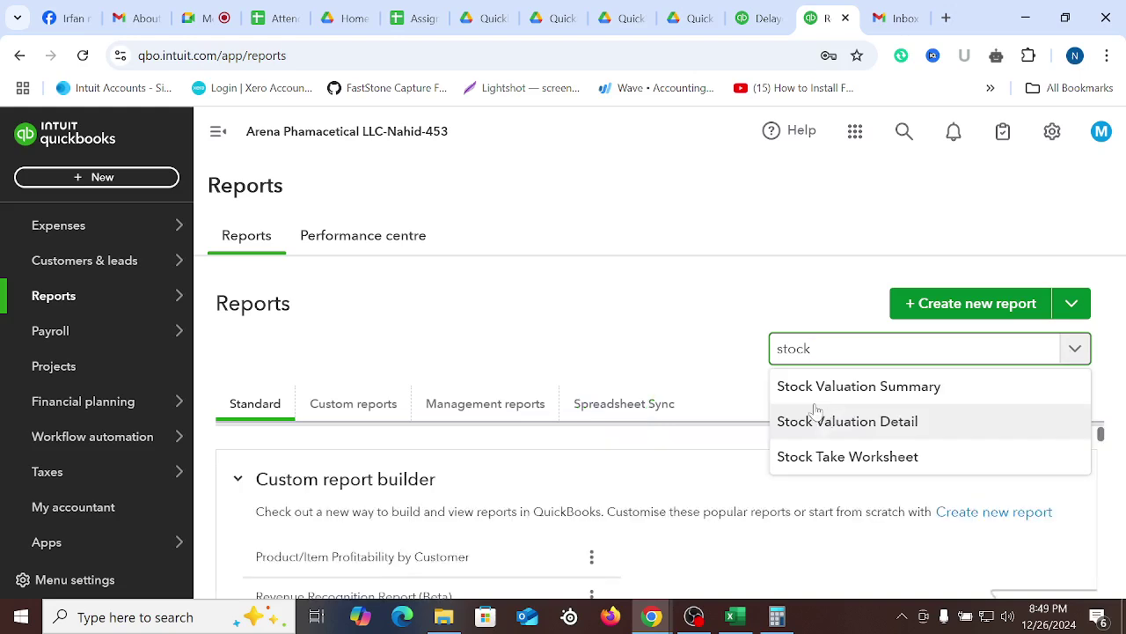
pyautogui.click(866, 427)
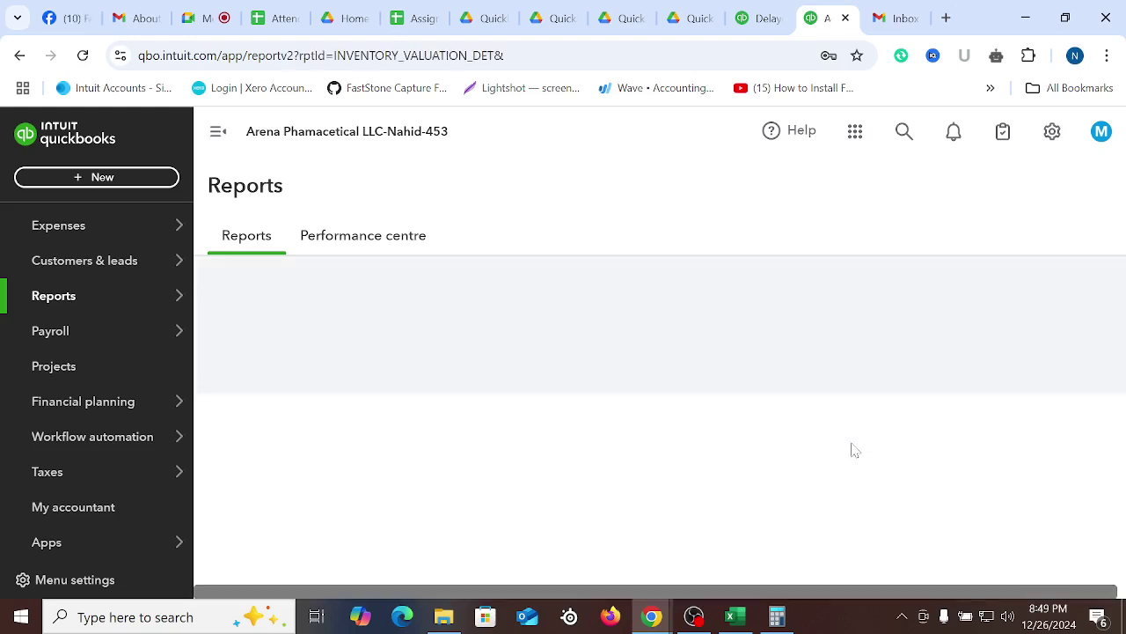
pyautogui.click(382, 344)
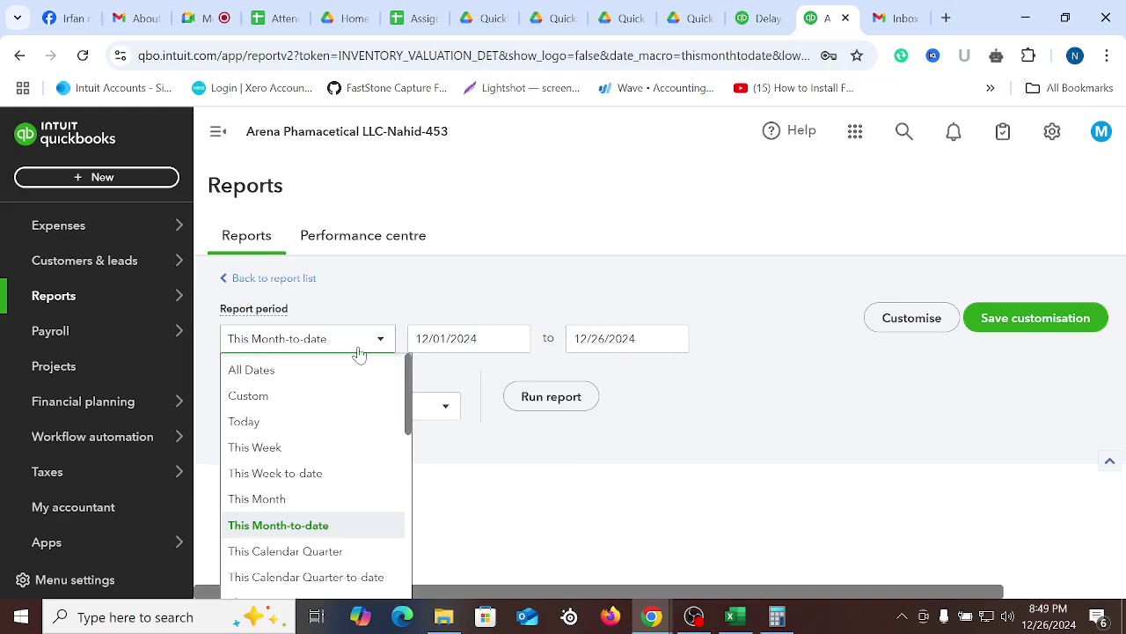
pyautogui.click(267, 370)
pyautogui.click(595, 407)
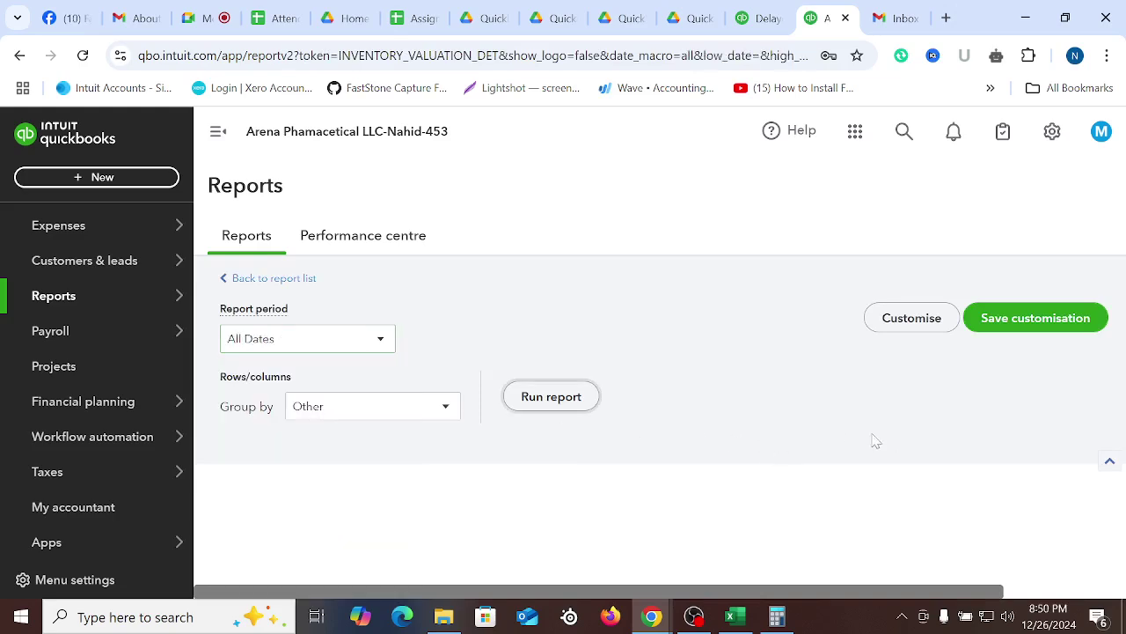
pyautogui.scroll(-3, 812, 440)
# Scroll through the Stock Valuation Detail rows, shifting sideways to see QTY ON HAND and ASSET VALUE
pyautogui.scroll(-2, 809, 445)
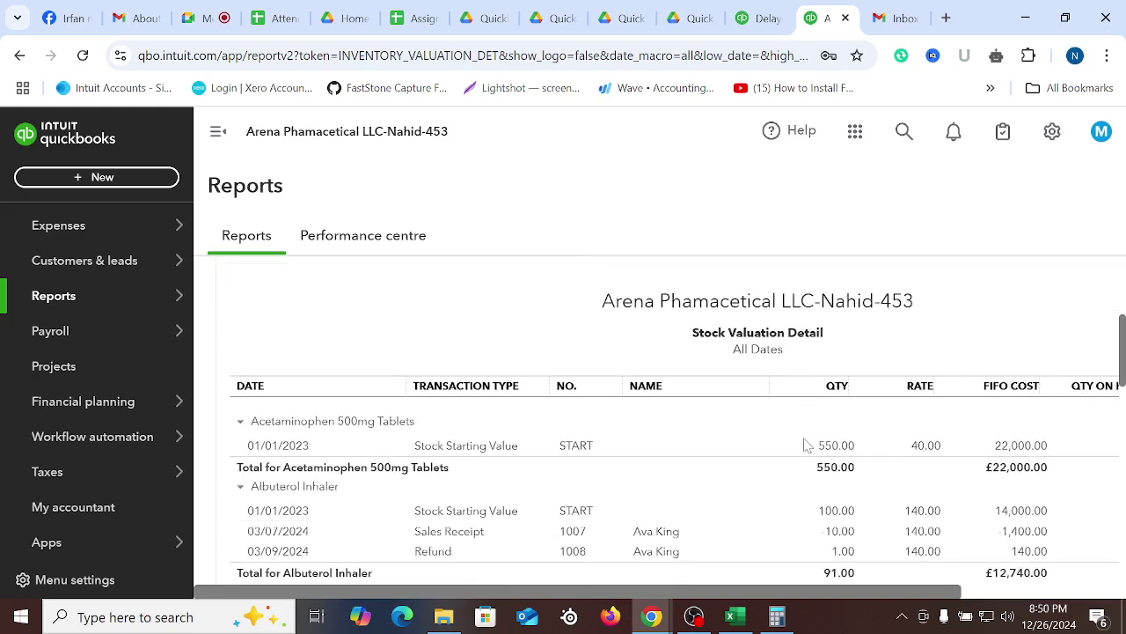
pyautogui.scroll(-2, 674, 480)
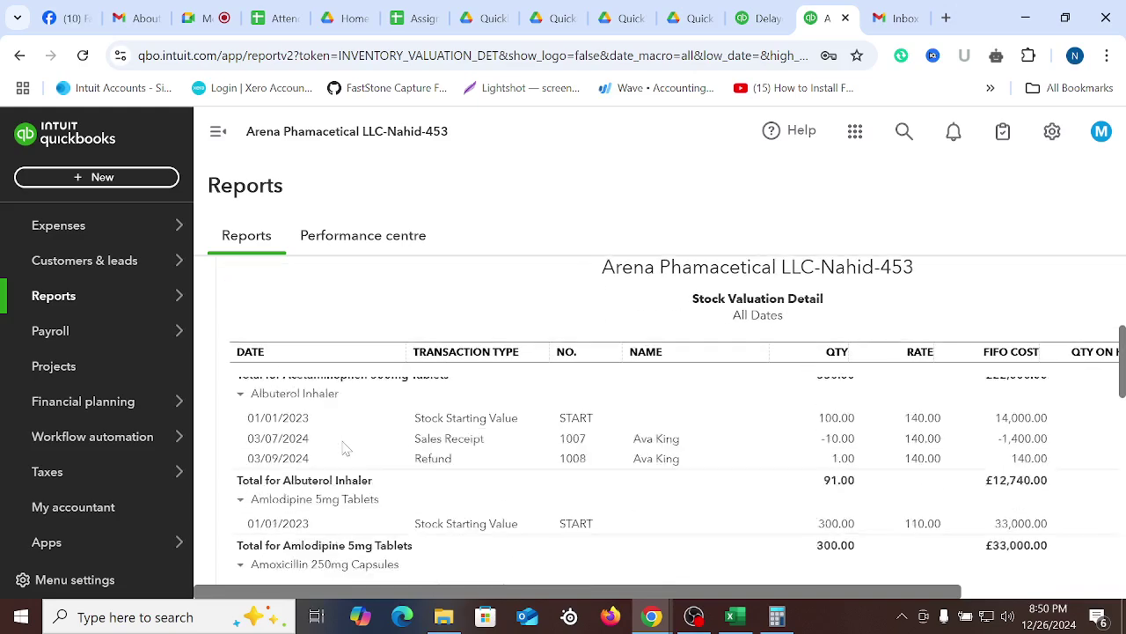
pyautogui.scroll(-6, 352, 469)
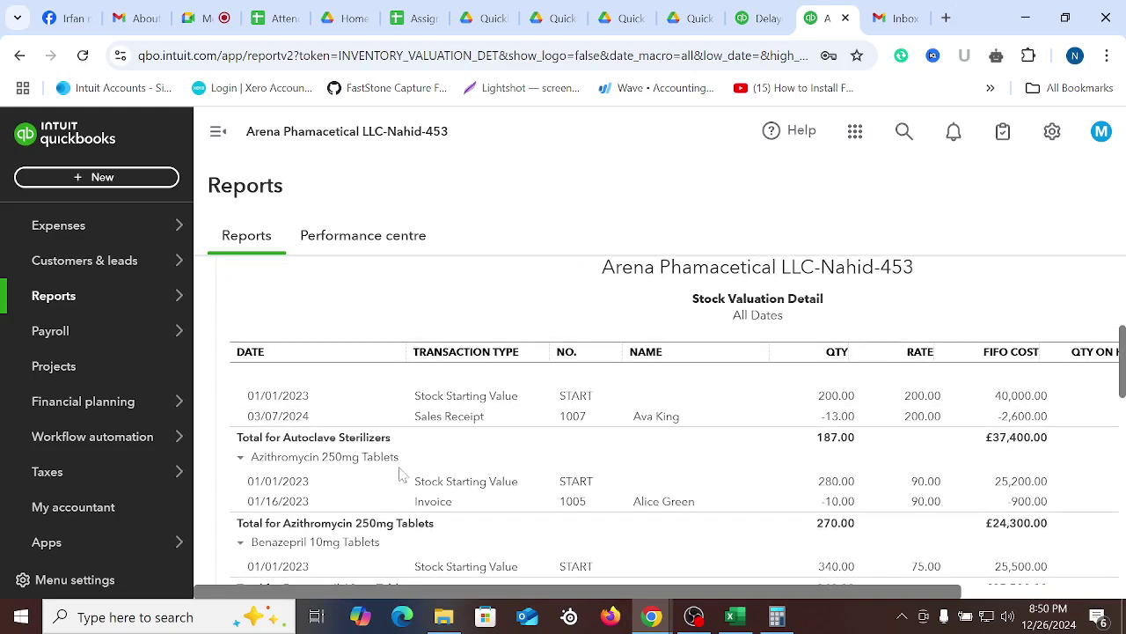
pyautogui.moveTo(493, 601); pyautogui.dragTo(415, 598)
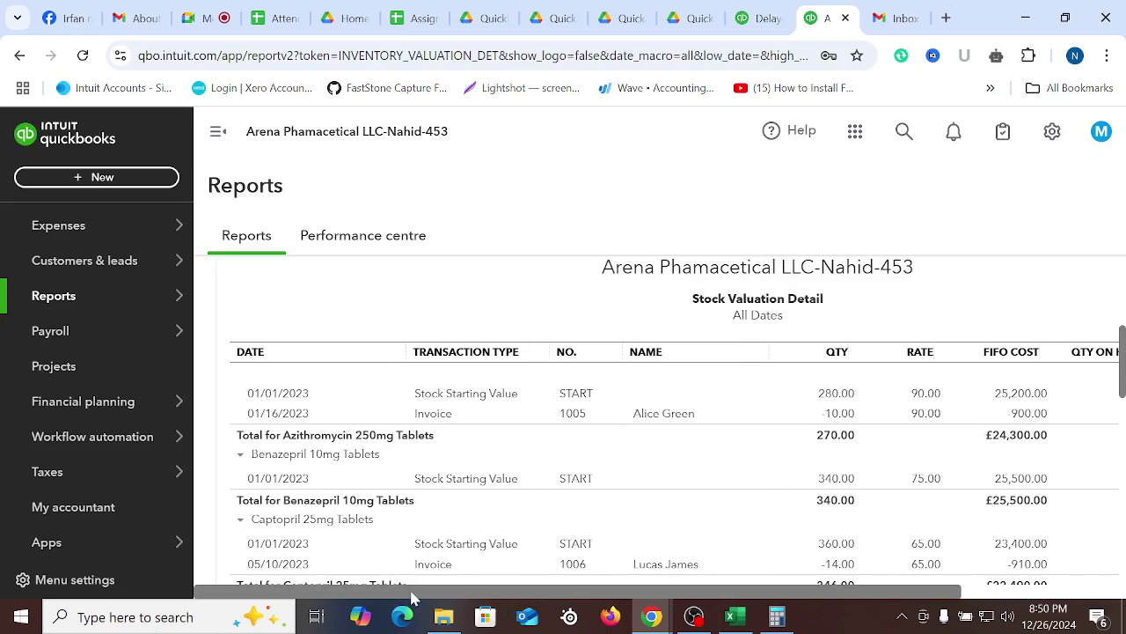
pyautogui.scroll(-7, 519, 497)
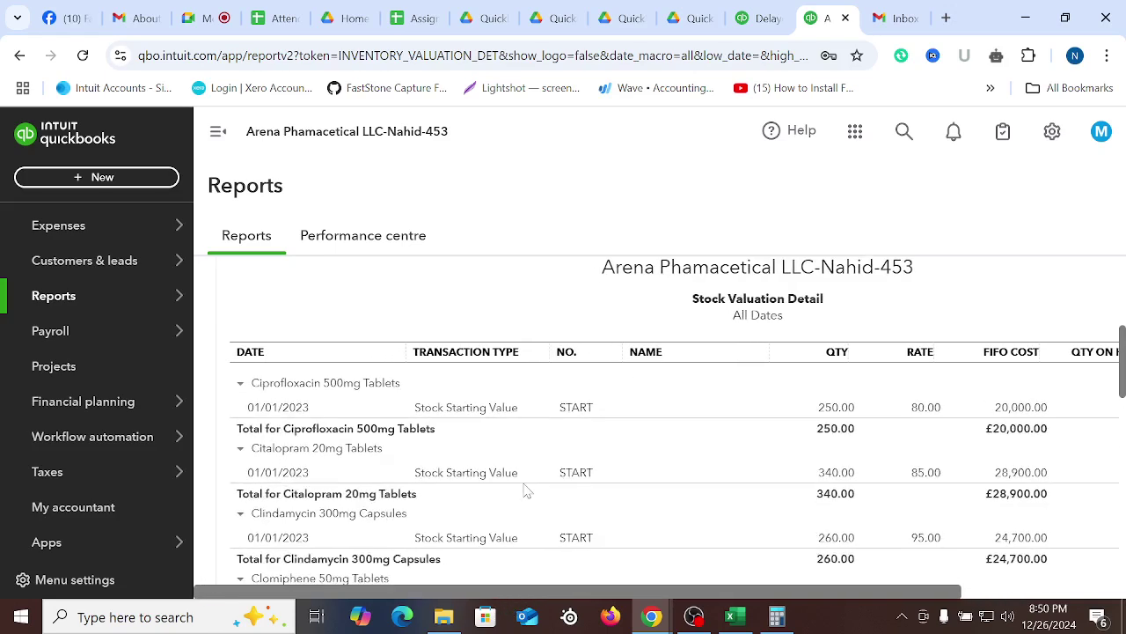
pyautogui.scroll(-2, 529, 493)
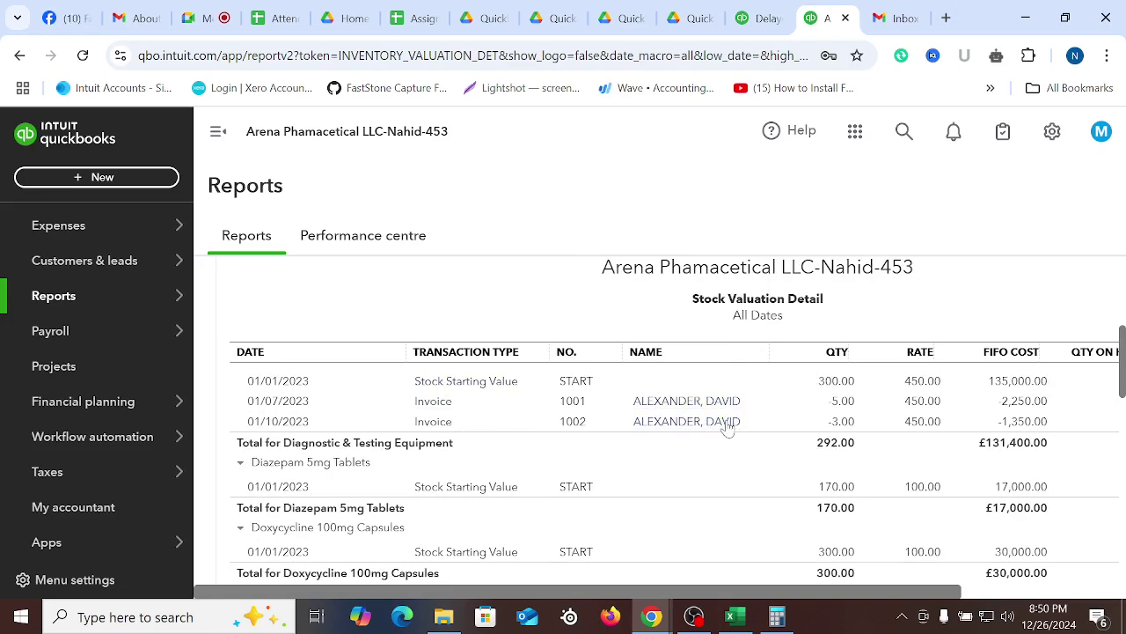
pyautogui.scroll(-6, 576, 473)
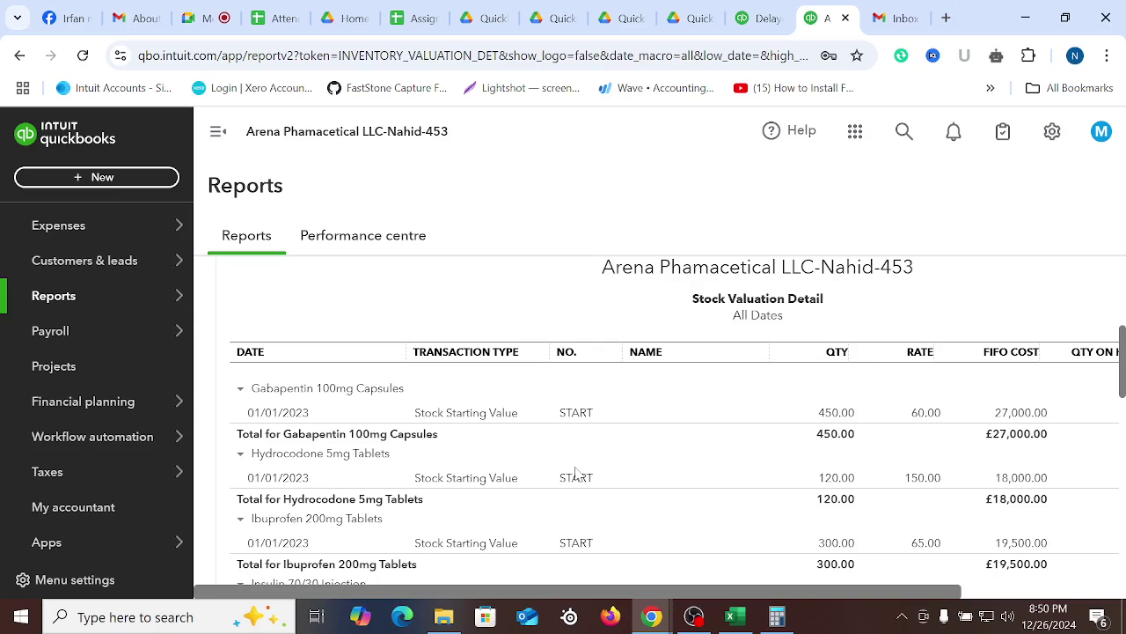
pyautogui.scroll(-8, 576, 474)
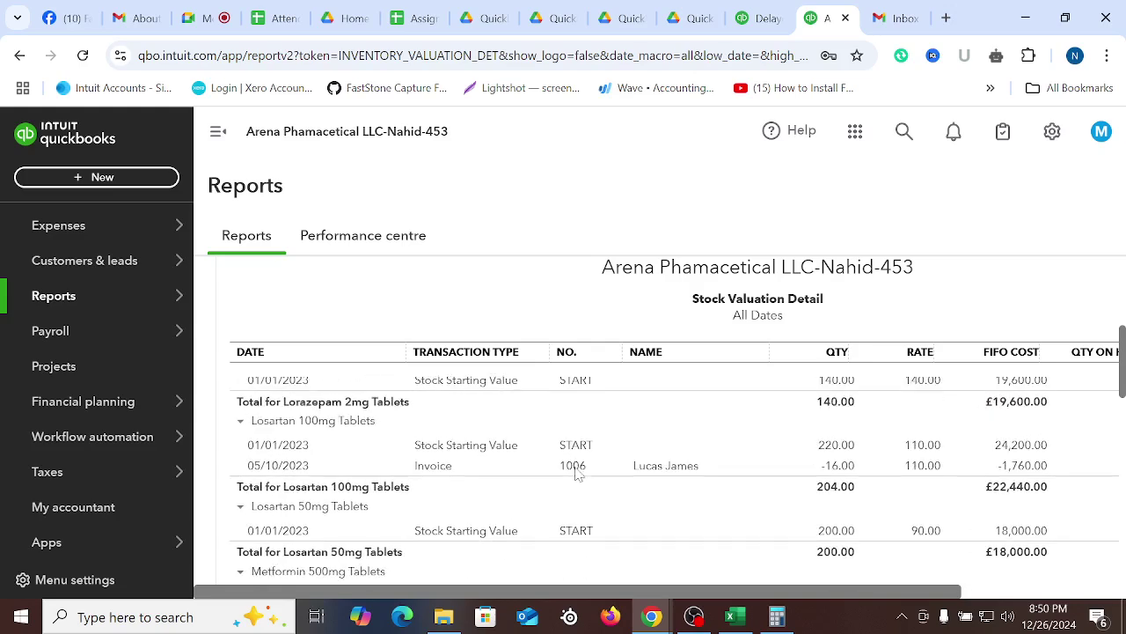
pyautogui.scroll(-10, 607, 484)
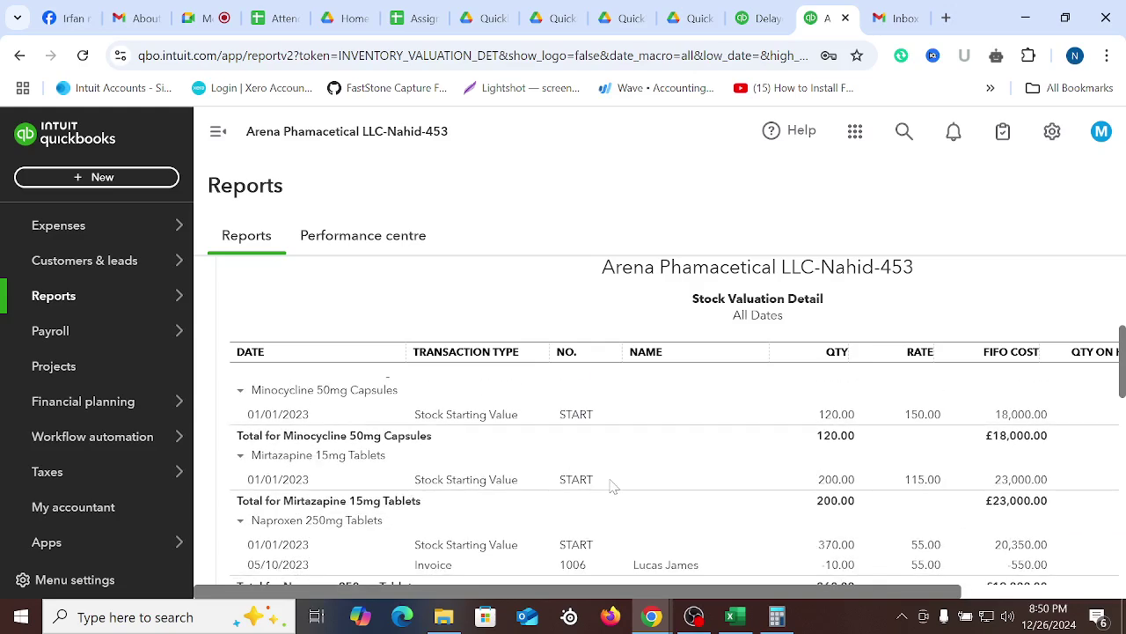
pyautogui.scroll(2, 616, 492)
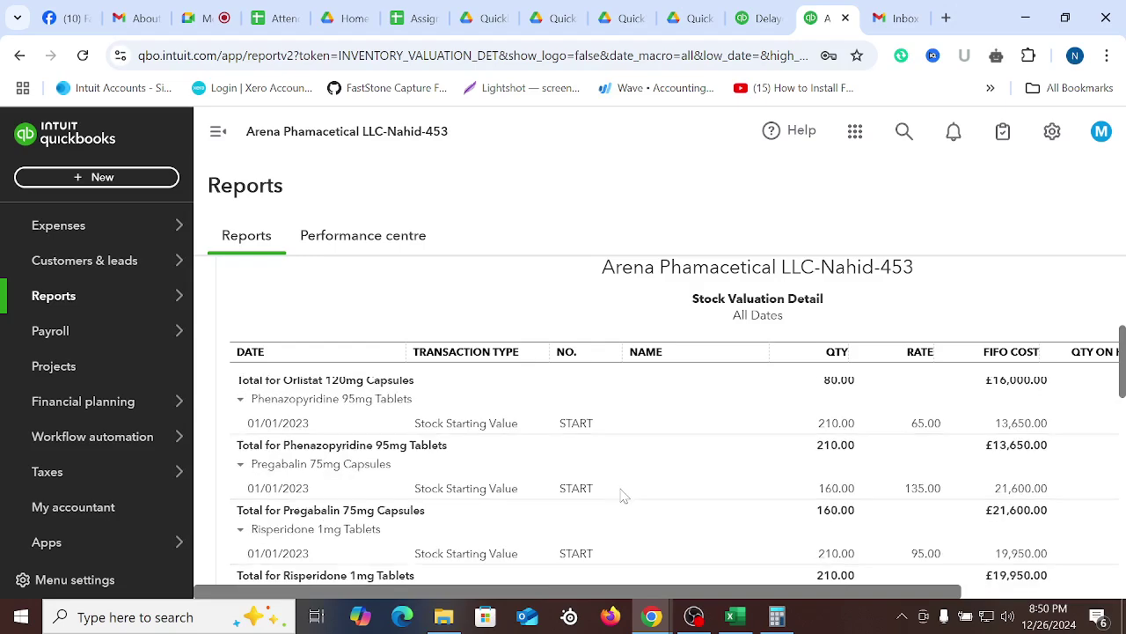
pyautogui.scroll(-10, 620, 495)
pyautogui.scroll(-5, 691, 481)
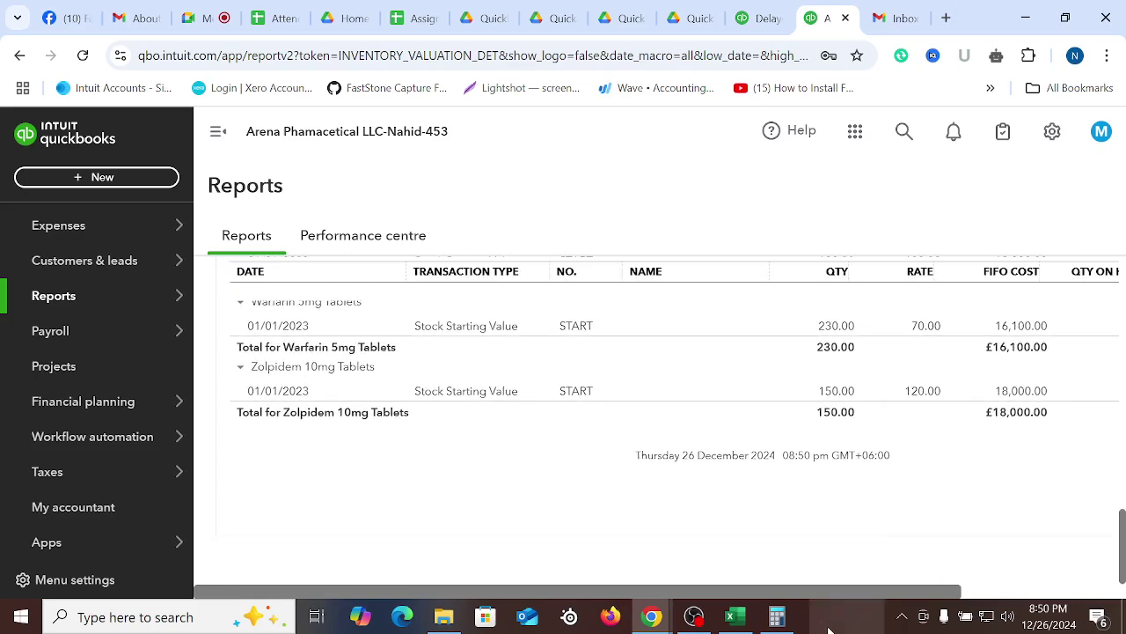
pyautogui.moveTo(603, 587)
pyautogui.mouseDown()
pyautogui.moveTo(812, 588)
pyautogui.moveTo(603, 585)
pyautogui.mouseUp()
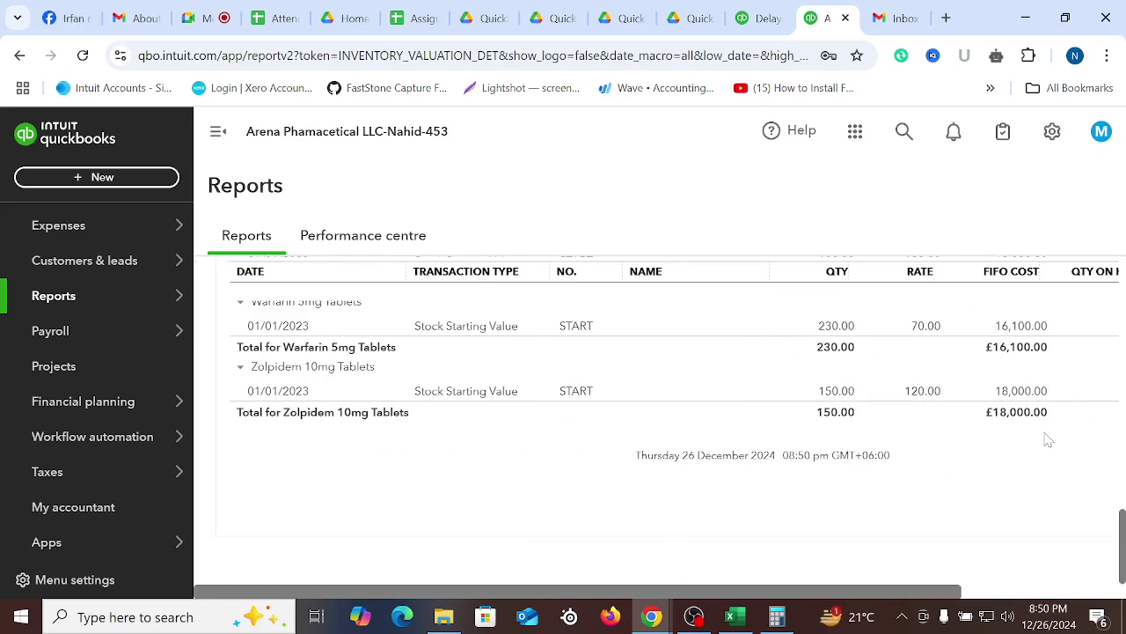
pyautogui.moveTo(912, 595); pyautogui.dragTo(1011, 589)
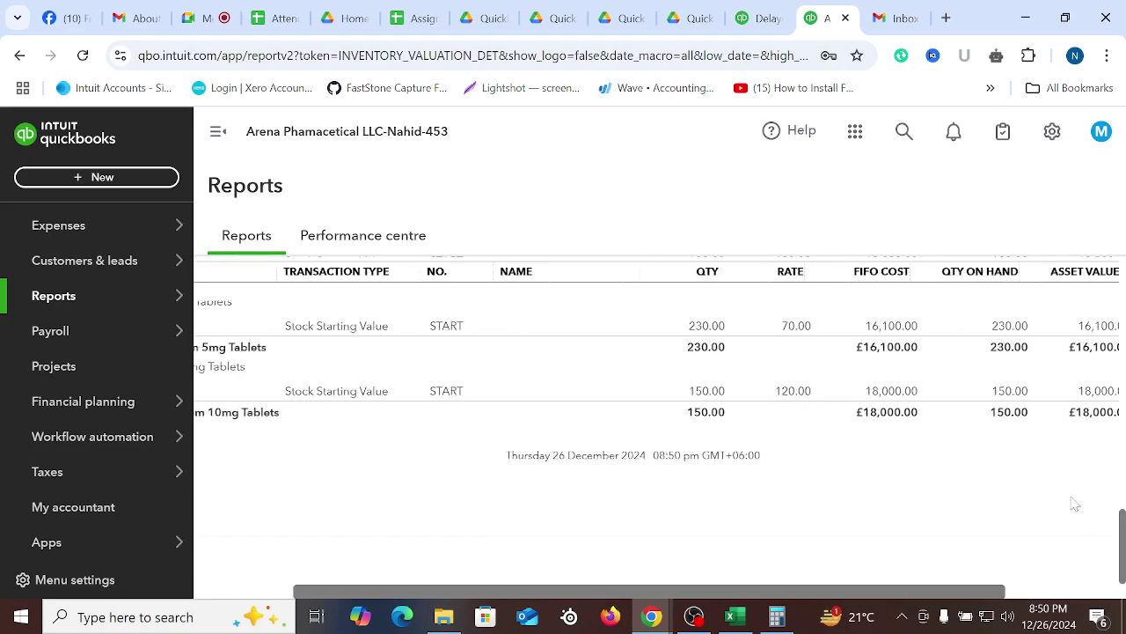
pyautogui.moveTo(618, 596); pyautogui.dragTo(255, 586)
# Scroll to the end of the Stock Valuation Detail report and return to the report list
pyautogui.scroll(15, 583, 432)
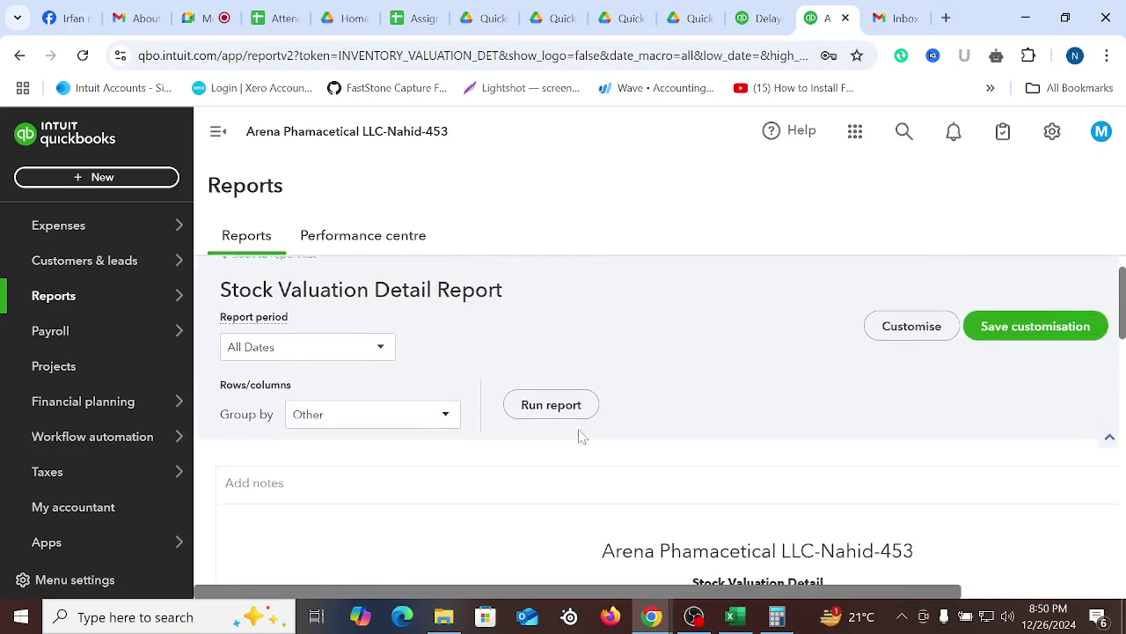
pyautogui.scroll(-3, 674, 445)
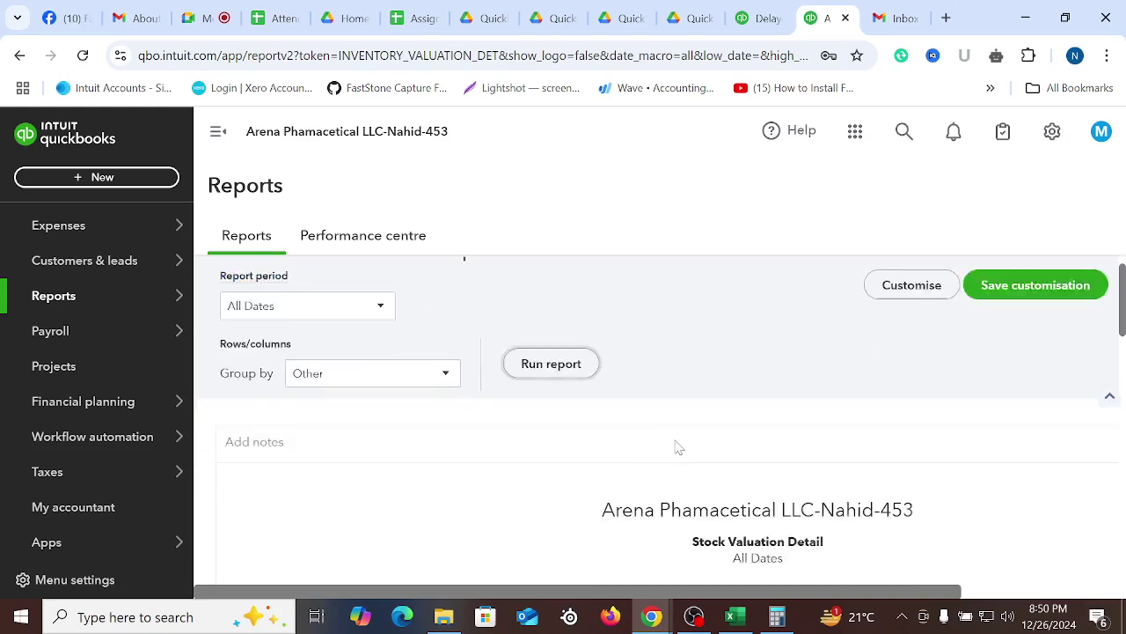
pyautogui.scroll(-4, 523, 440)
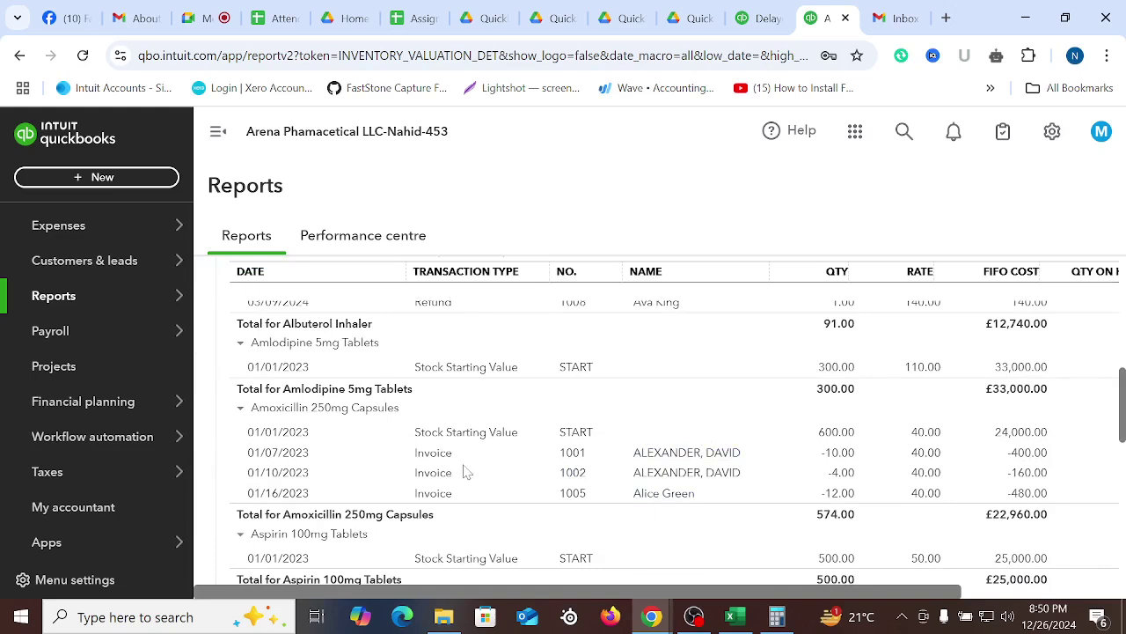
pyautogui.scroll(-2, 544, 464)
pyautogui.scroll(-2, 546, 464)
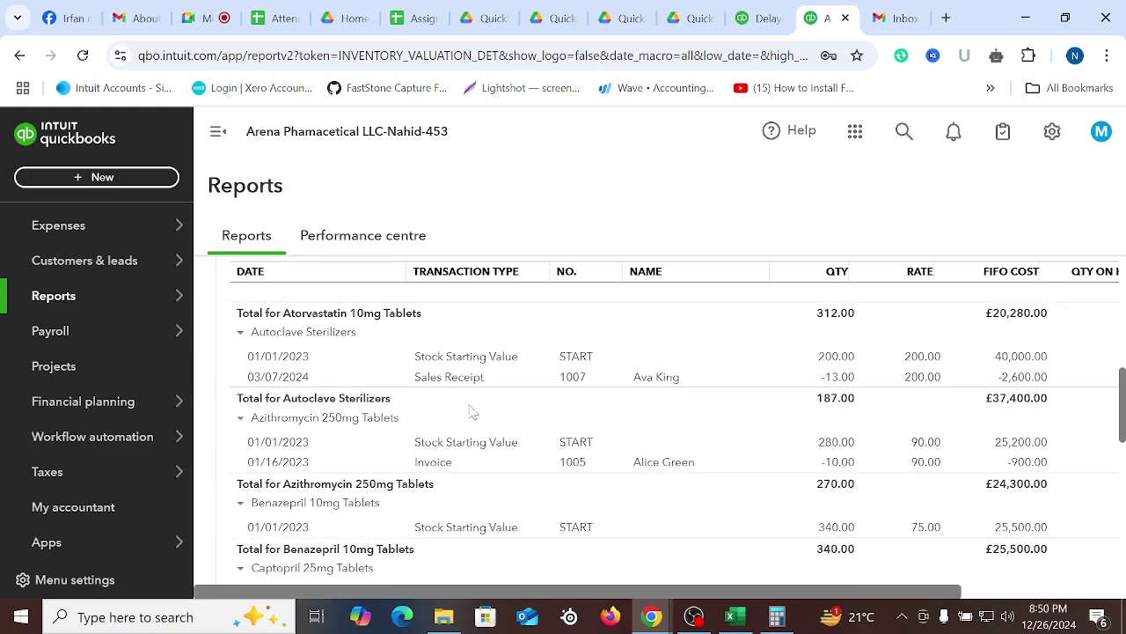
pyautogui.scroll(-2, 482, 466)
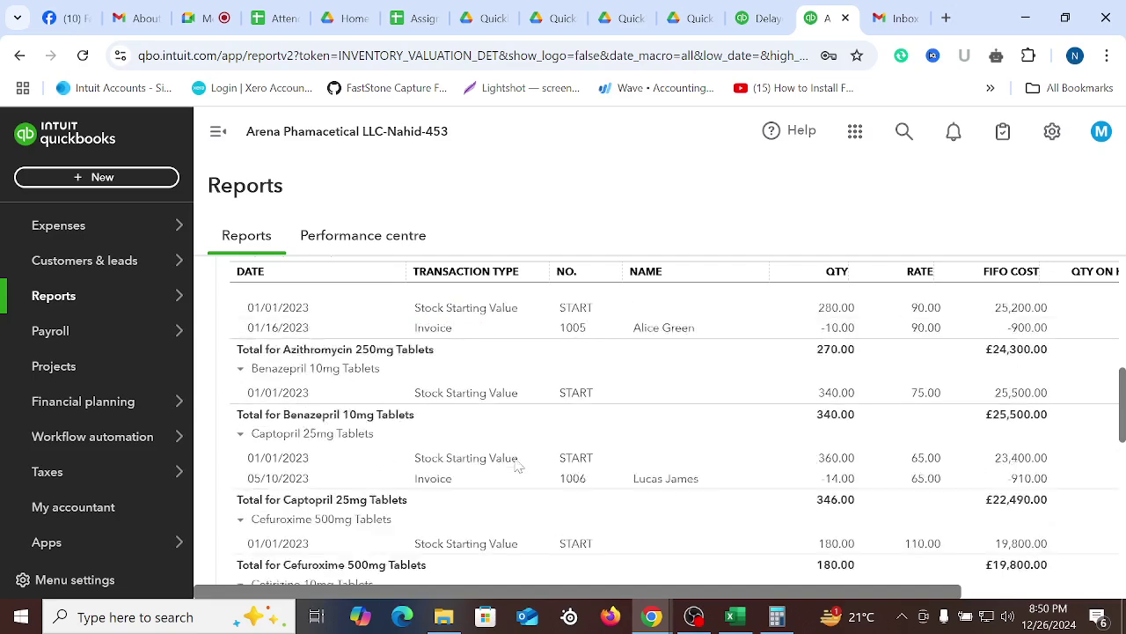
pyautogui.scroll(-2, 519, 440)
pyautogui.scroll(-4, 493, 448)
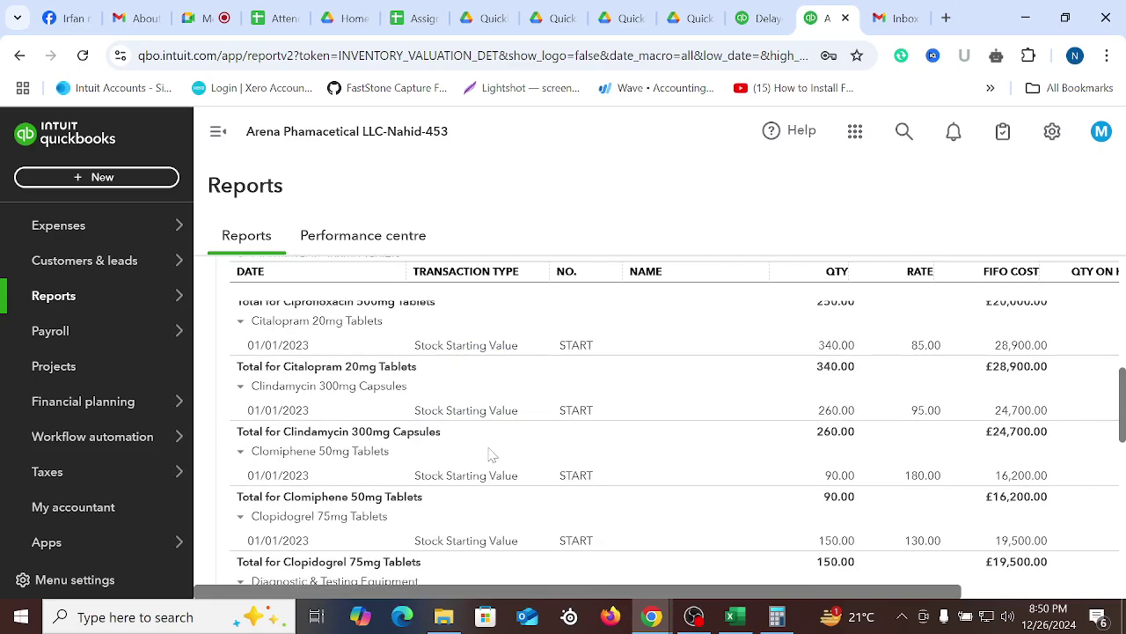
pyautogui.scroll(-1, 542, 484)
pyautogui.scroll(-5, 542, 484)
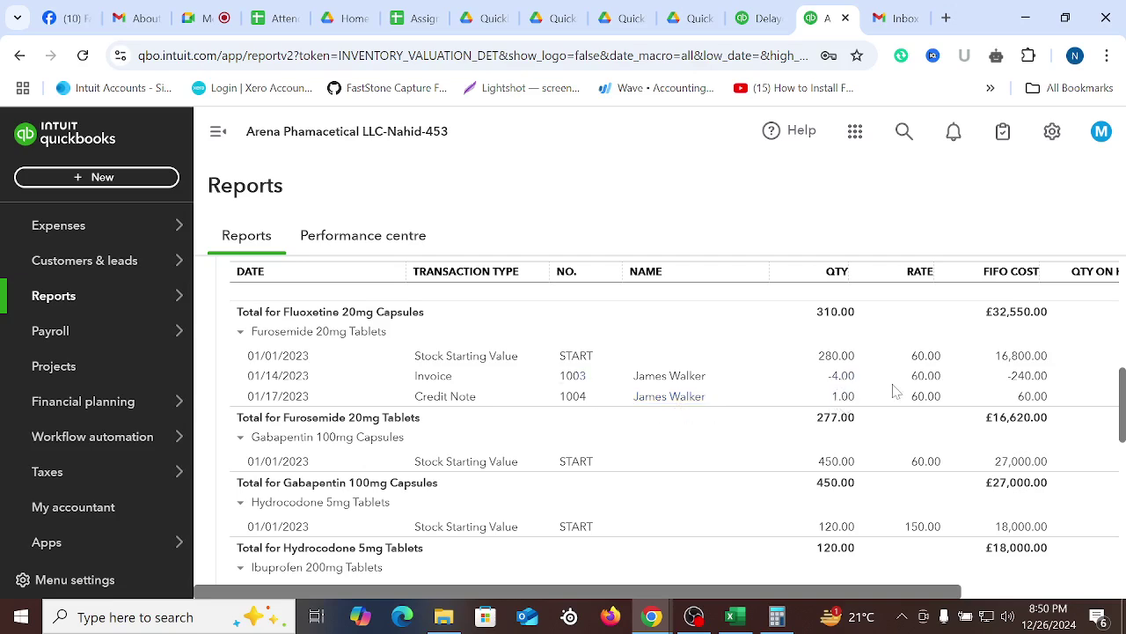
pyautogui.scroll(-10, 875, 437)
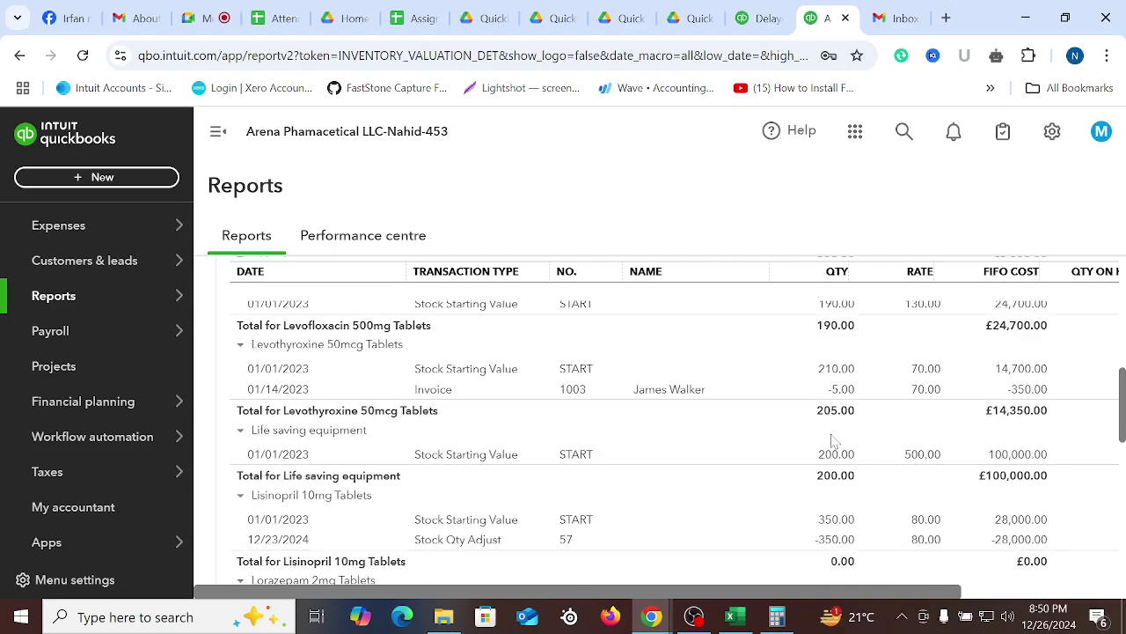
pyautogui.scroll(-15, 833, 440)
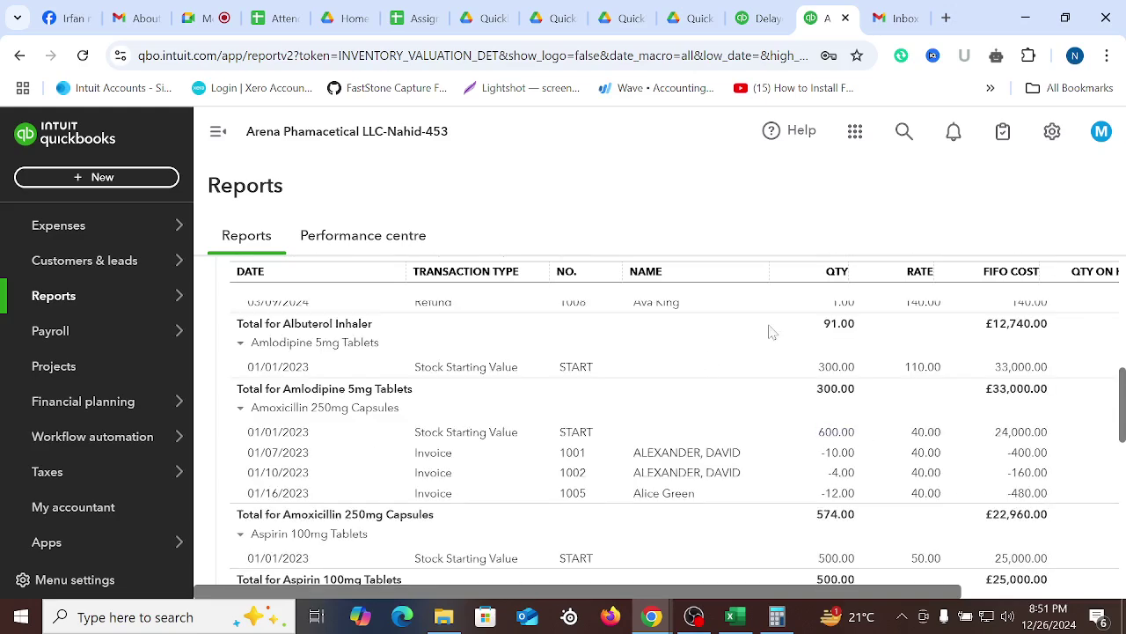
pyautogui.scroll(15, 755, 339)
pyautogui.click(271, 278)
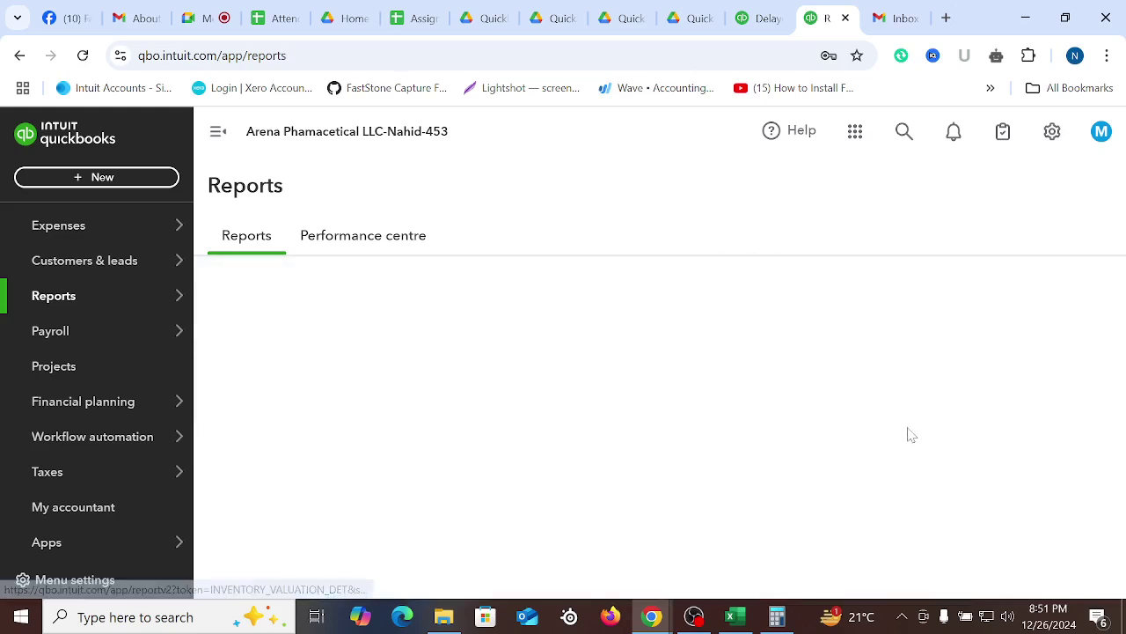
# Find 'Accounts' in the report search, open Accounts receivable ageing summary, and run it for All Dates
pyautogui.click(815, 355)
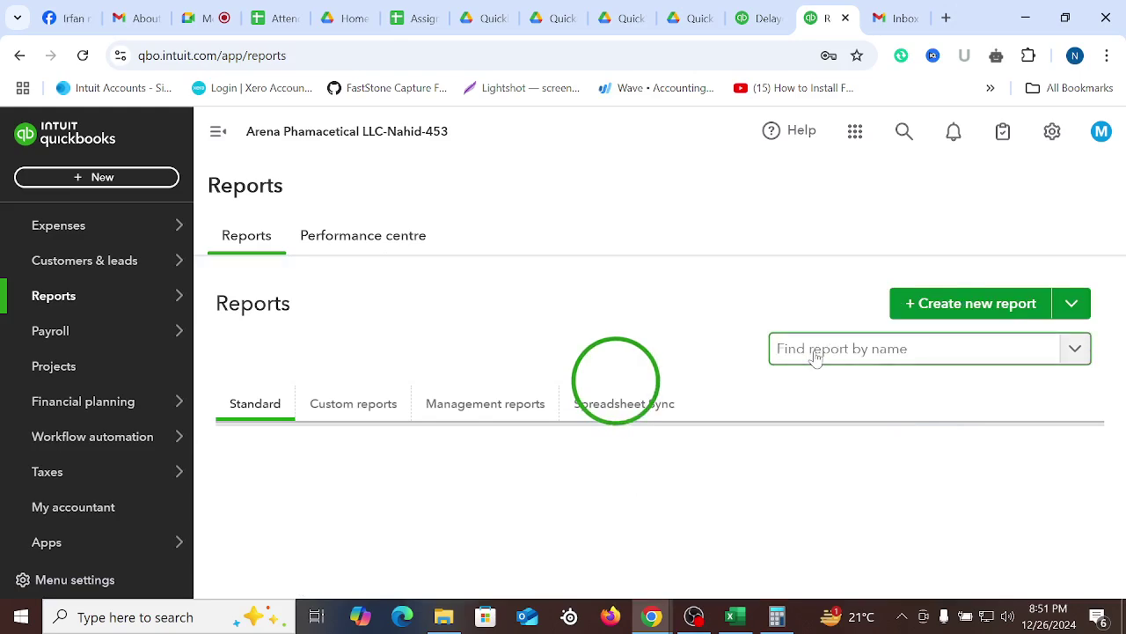
pyautogui.write('Account')
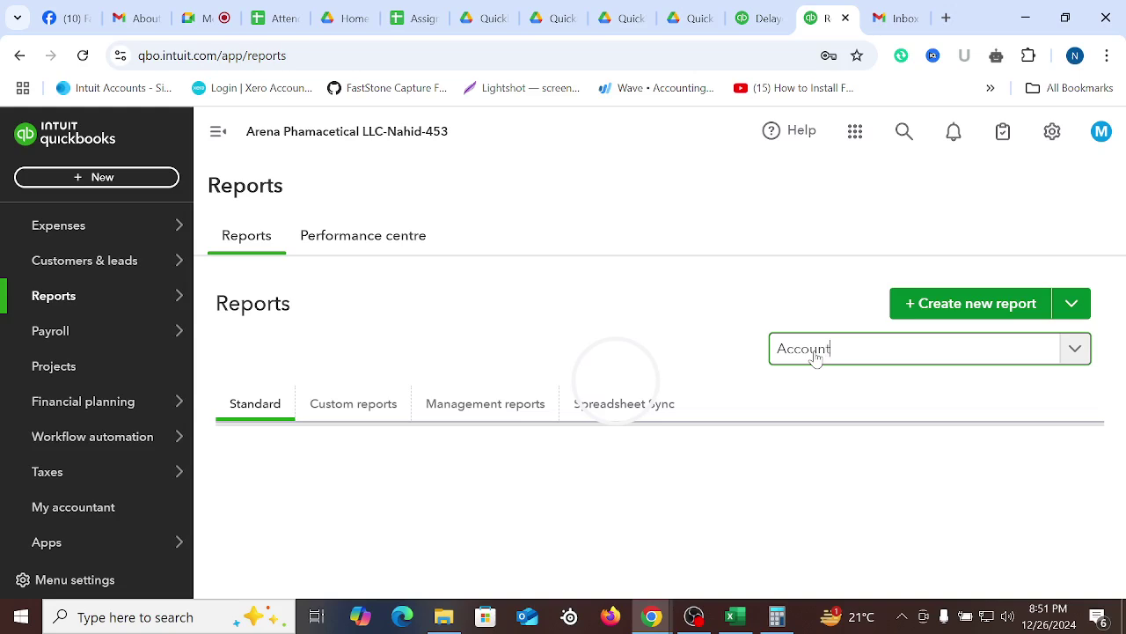
pyautogui.write('s')
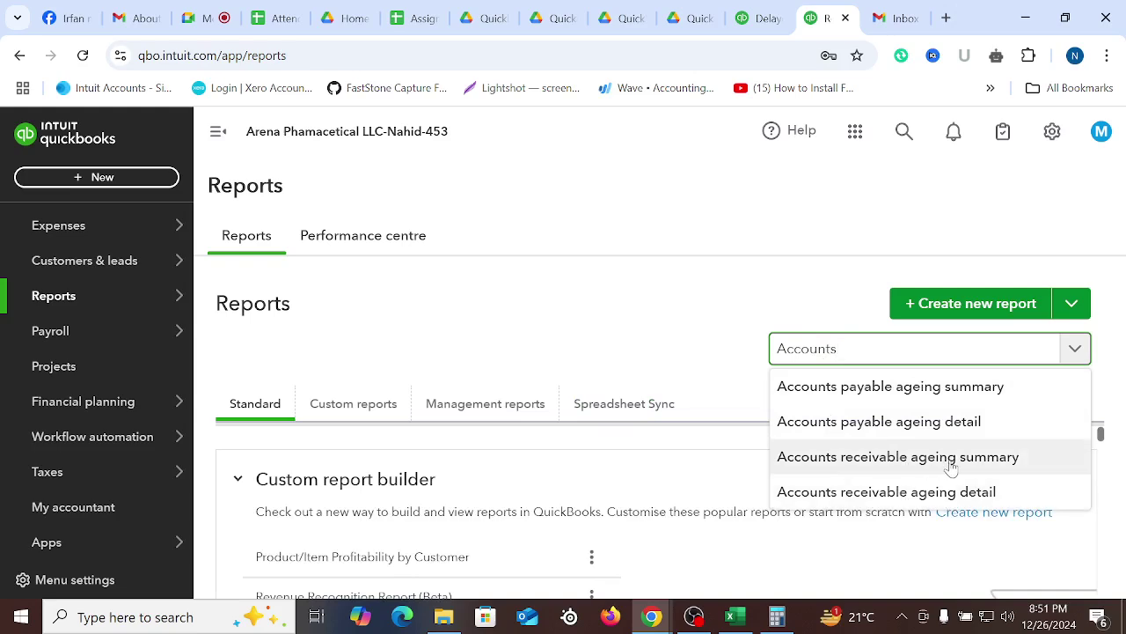
pyautogui.click(893, 465)
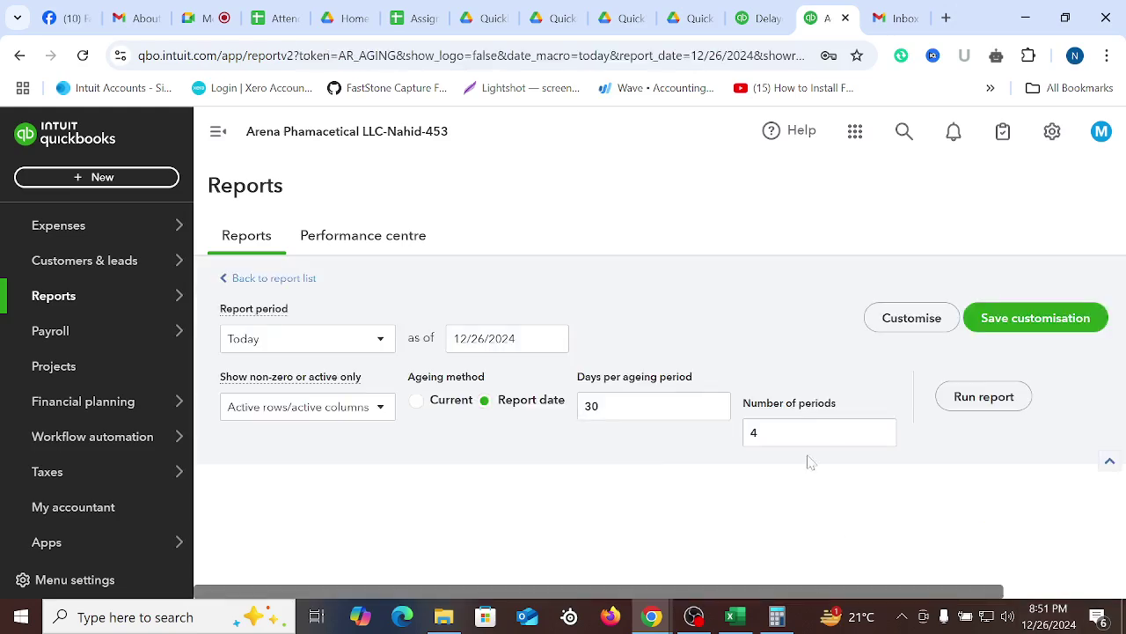
pyautogui.click(381, 343)
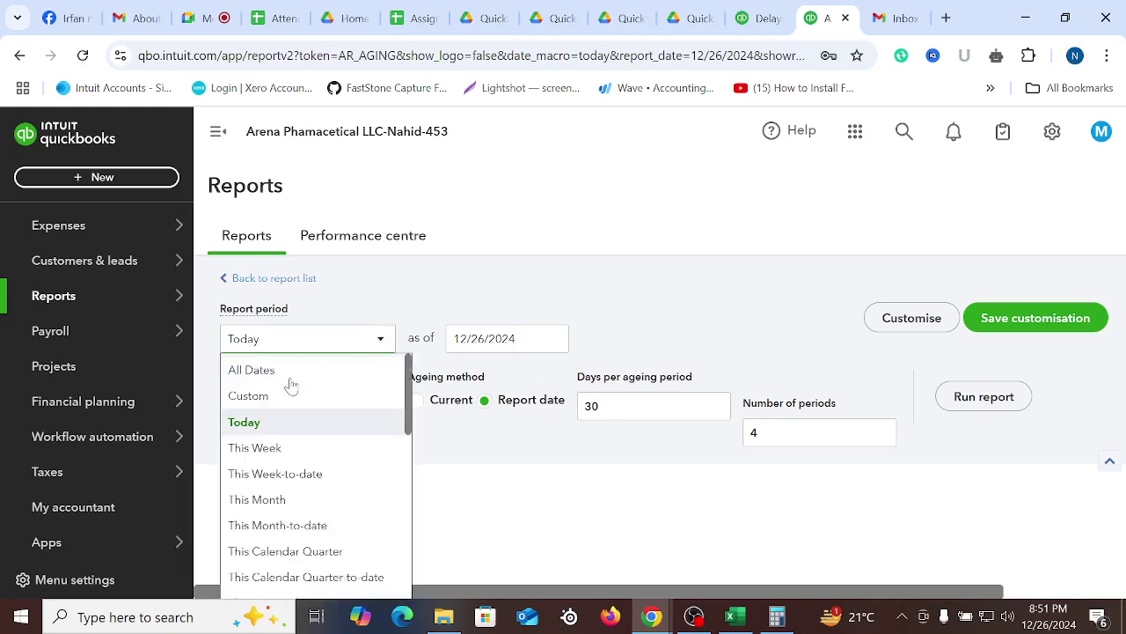
pyautogui.click(383, 371)
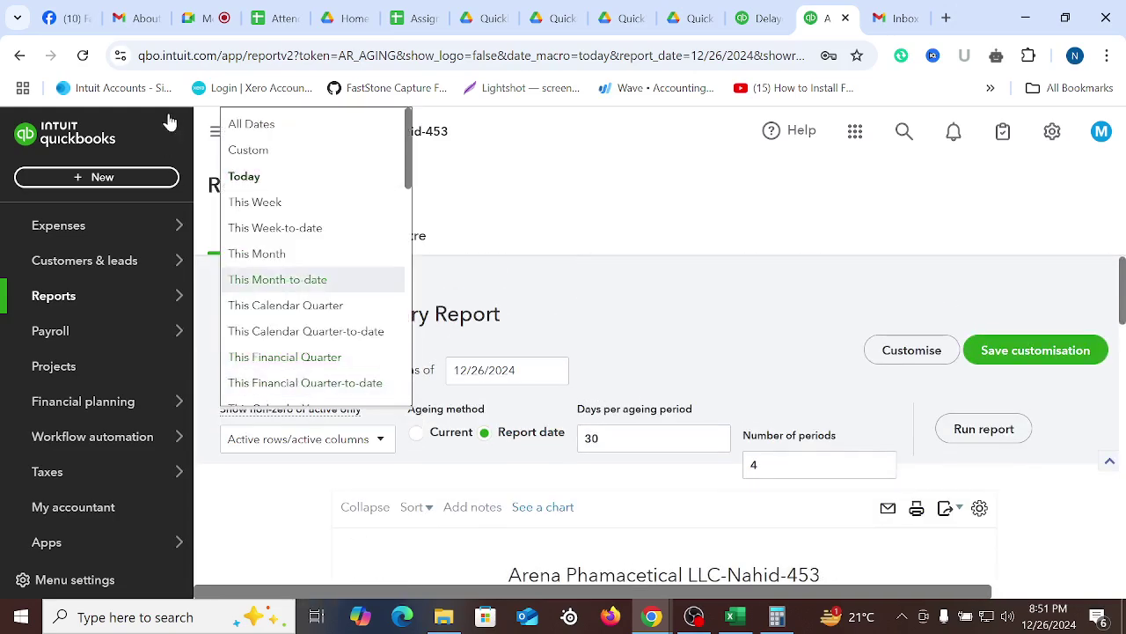
pyautogui.click(269, 123)
pyautogui.click(978, 433)
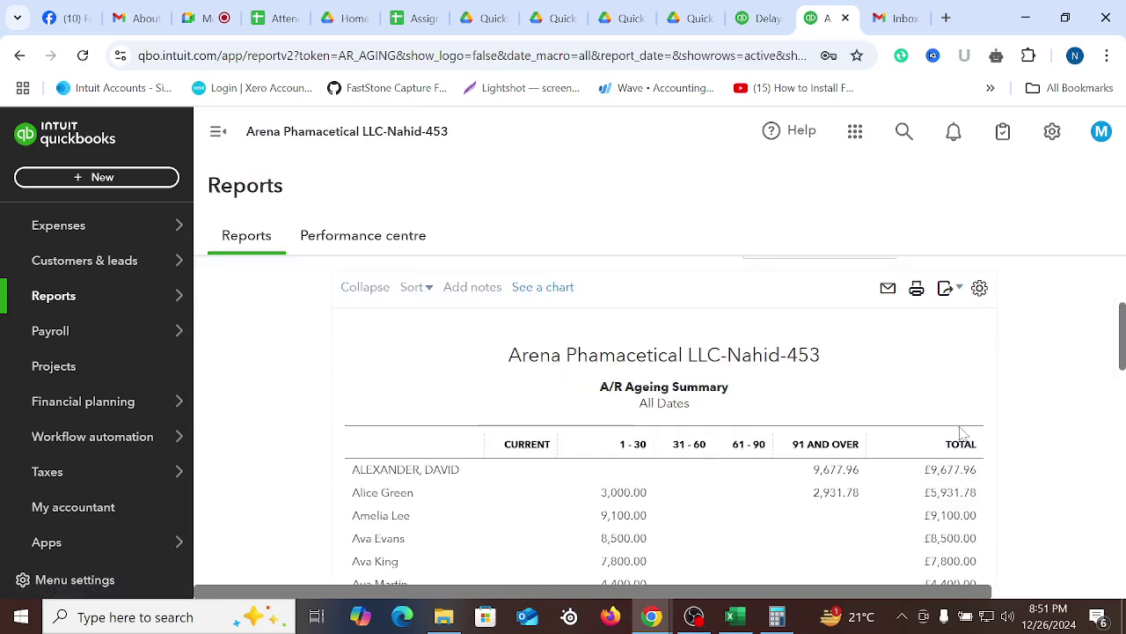
pyautogui.scroll(-1, 628, 368)
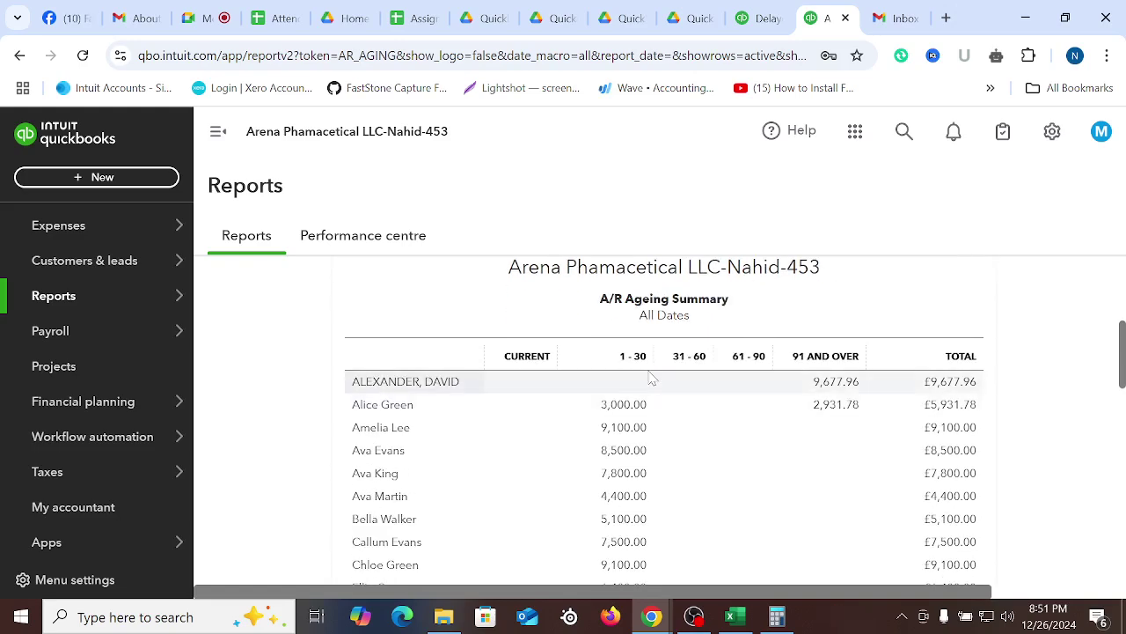
pyautogui.scroll(-10, 639, 371)
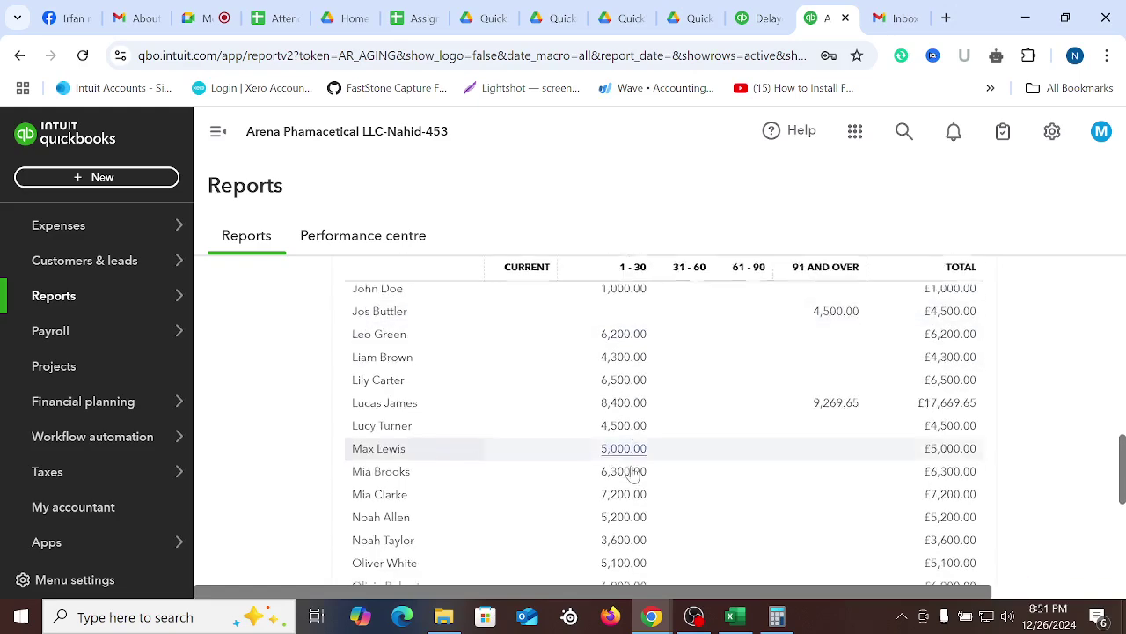
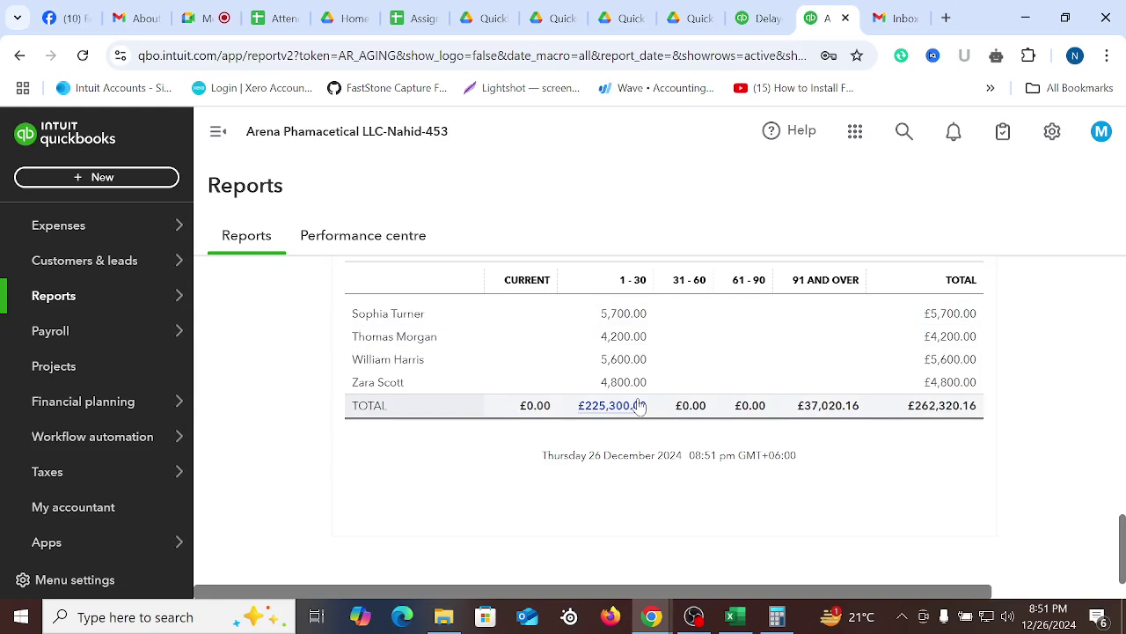
# Scroll up and down through the A/R Ageing Summary results for All Dates
pyautogui.scroll(10, 704, 476)
pyautogui.scroll(-10, 695, 471)
pyautogui.scroll(15, 814, 440)
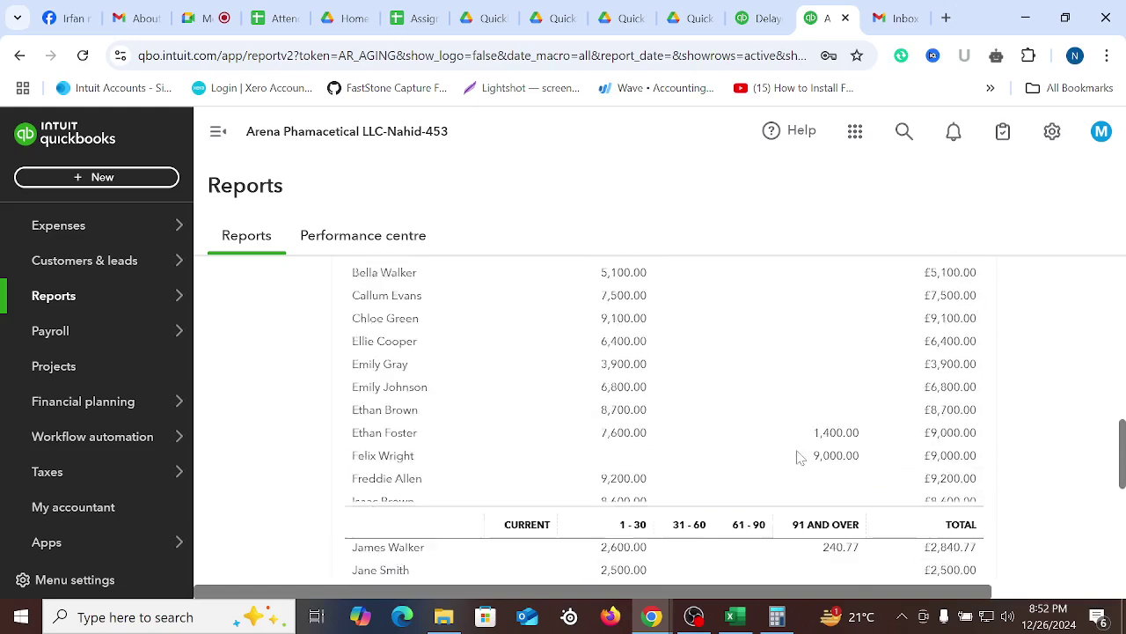
pyautogui.scroll(4, 799, 460)
pyautogui.scroll(-4, 799, 460)
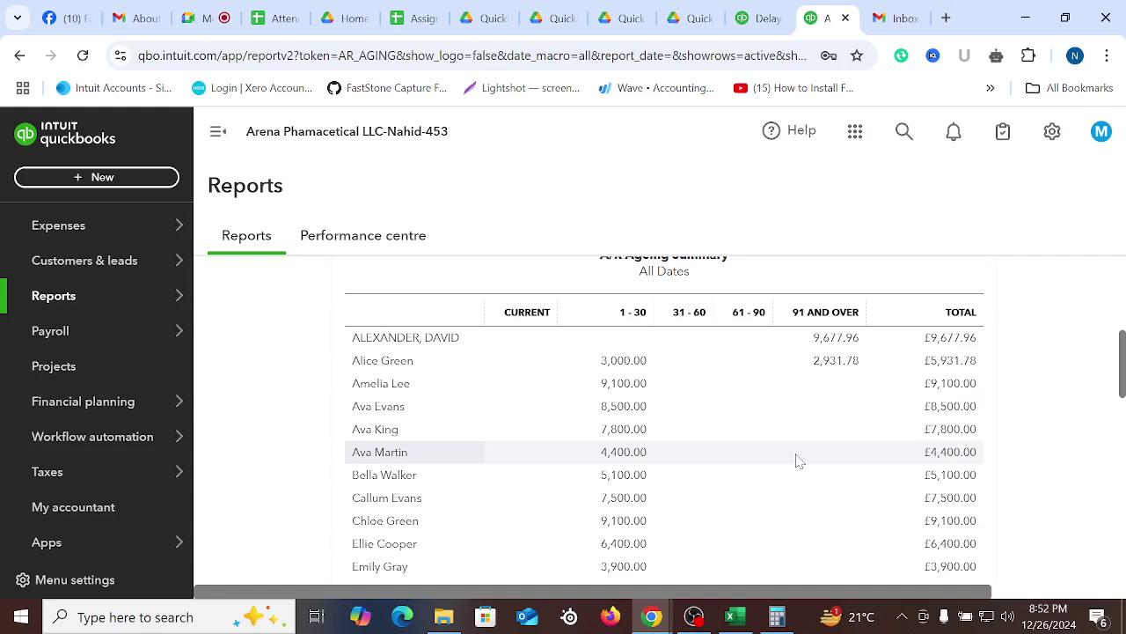
pyautogui.scroll(5, 798, 460)
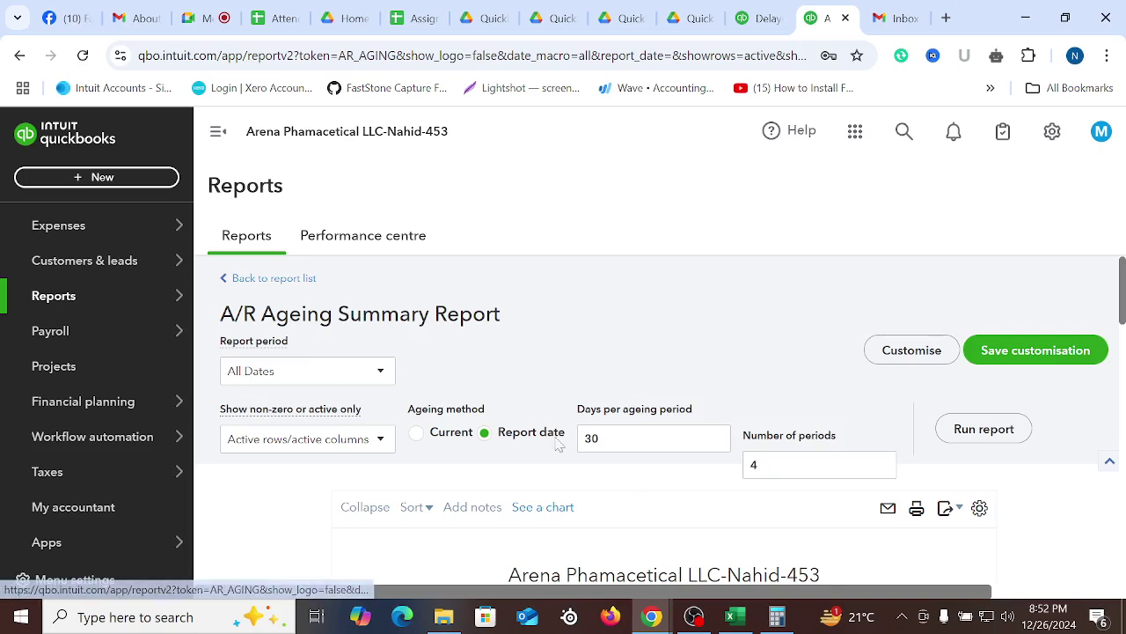
# Back at the report list, search 'Accou' and open the Account List report
pyautogui.click(297, 278)
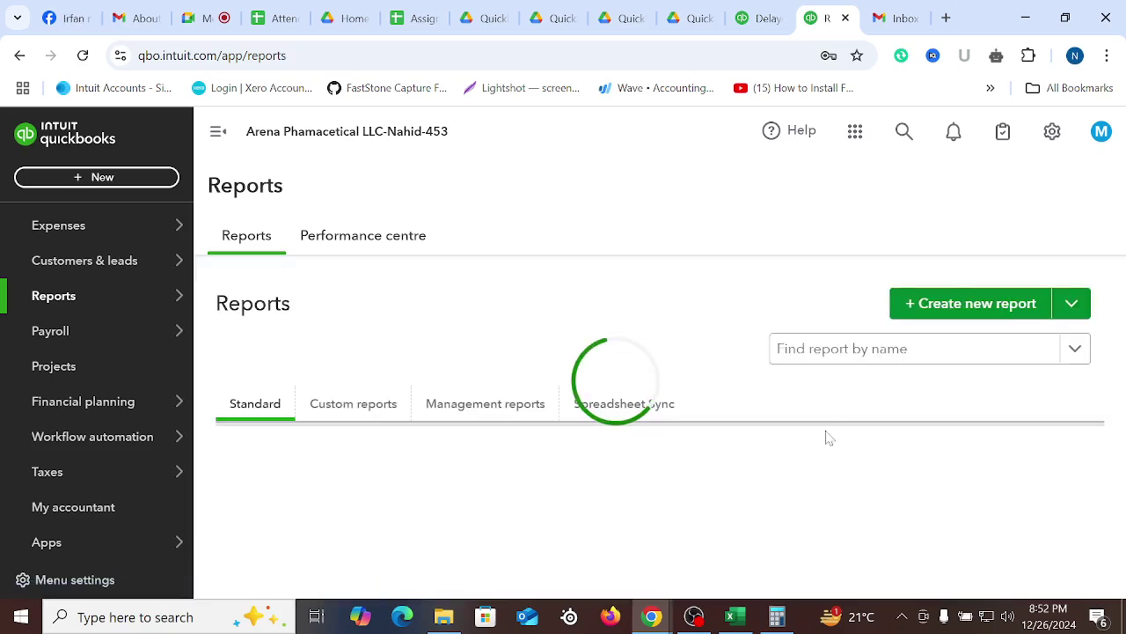
pyautogui.click(850, 350)
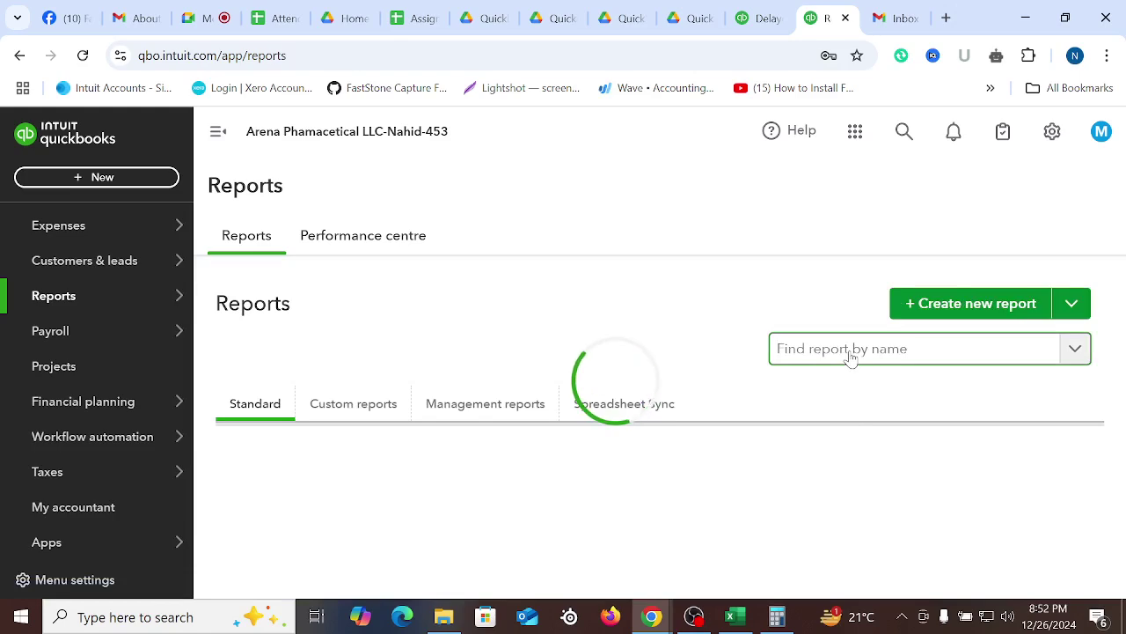
pyautogui.write('Accou')
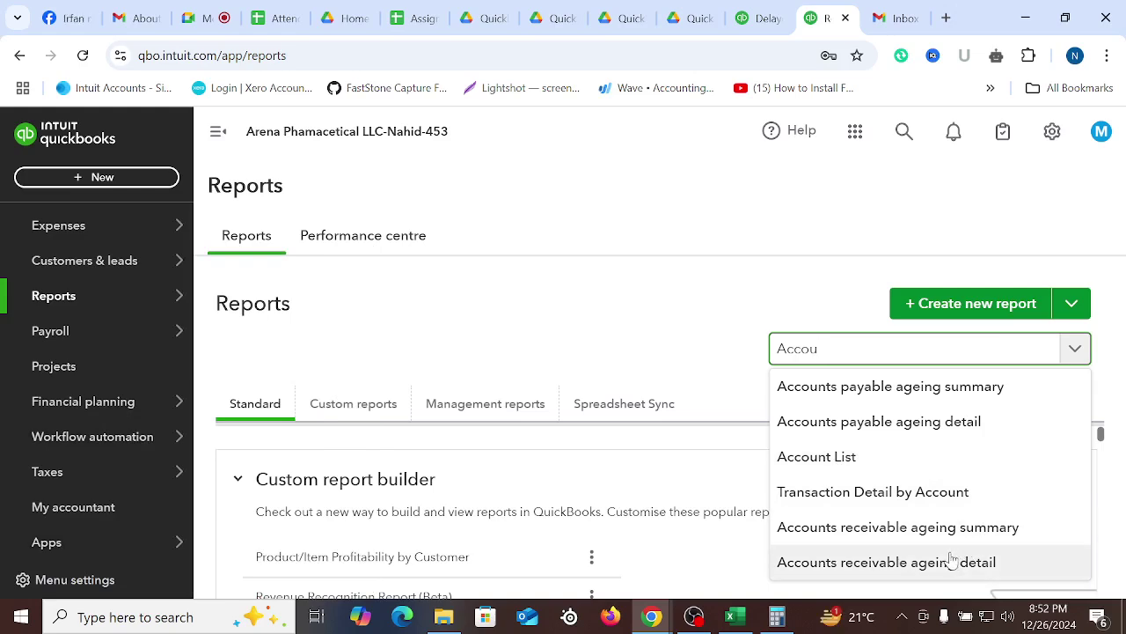
pyautogui.click(825, 458)
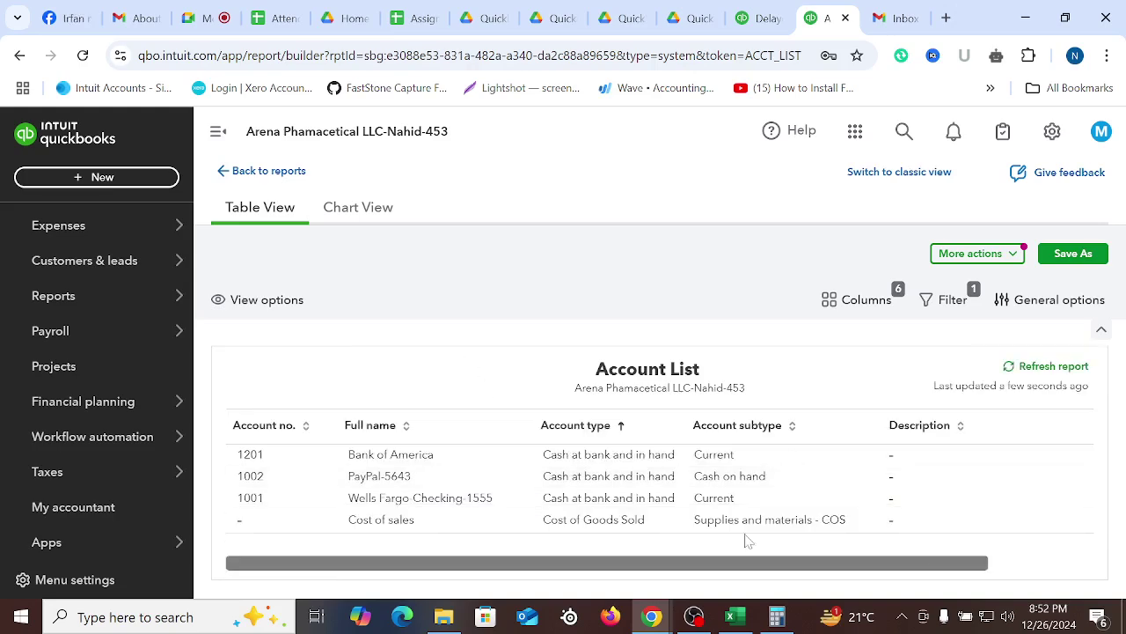
pyautogui.scroll(-5, 867, 521)
pyautogui.scroll(-3, 867, 521)
pyautogui.scroll(8, 820, 503)
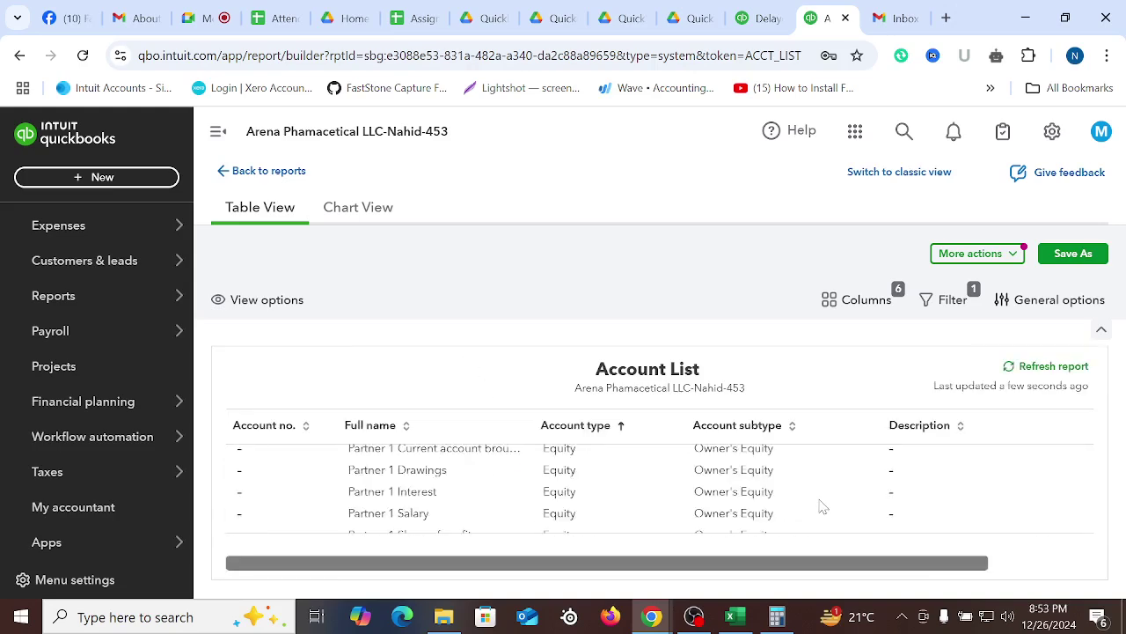
pyautogui.scroll(5, 72, 322)
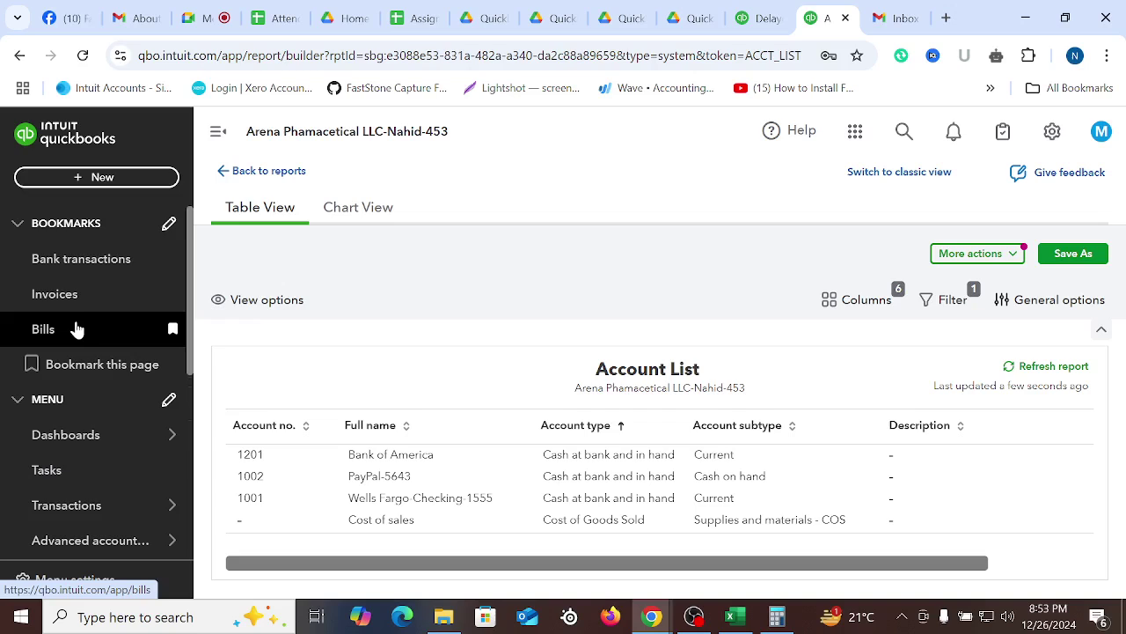
# Start a new bank deposit and set the customer's first payment method to Cheque
pyautogui.click(264, 171)
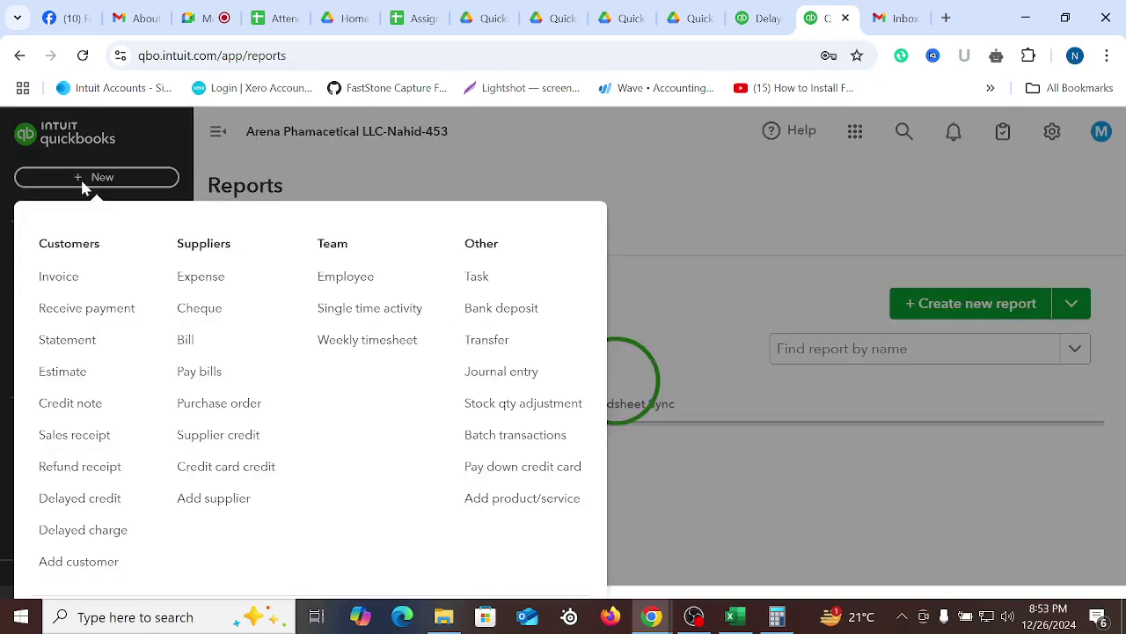
pyautogui.click(84, 181)
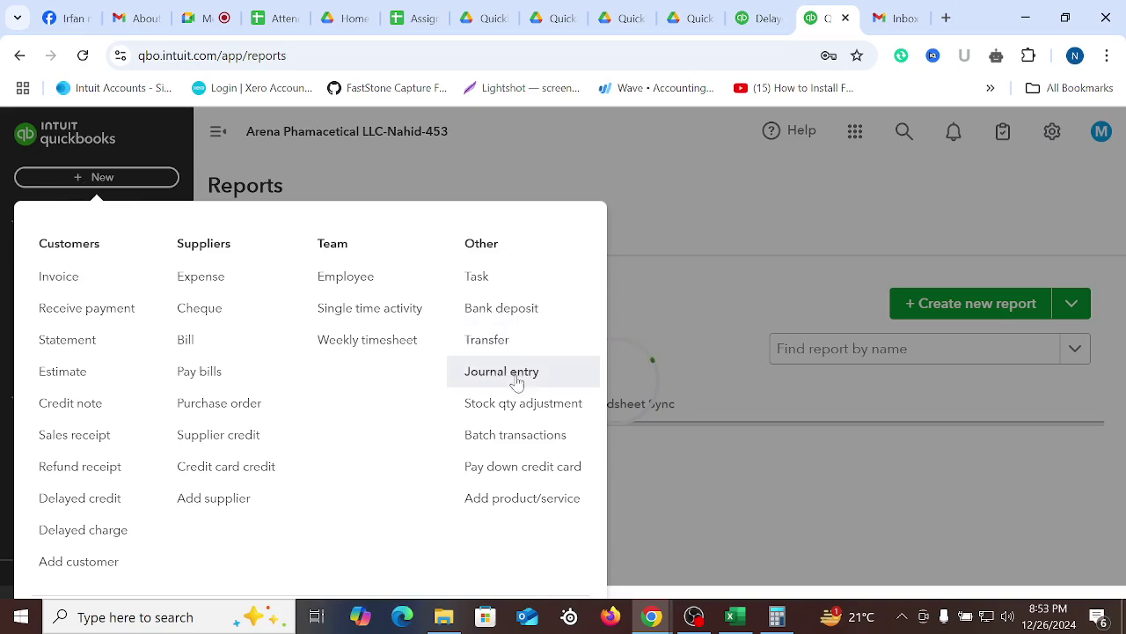
pyautogui.click(498, 310)
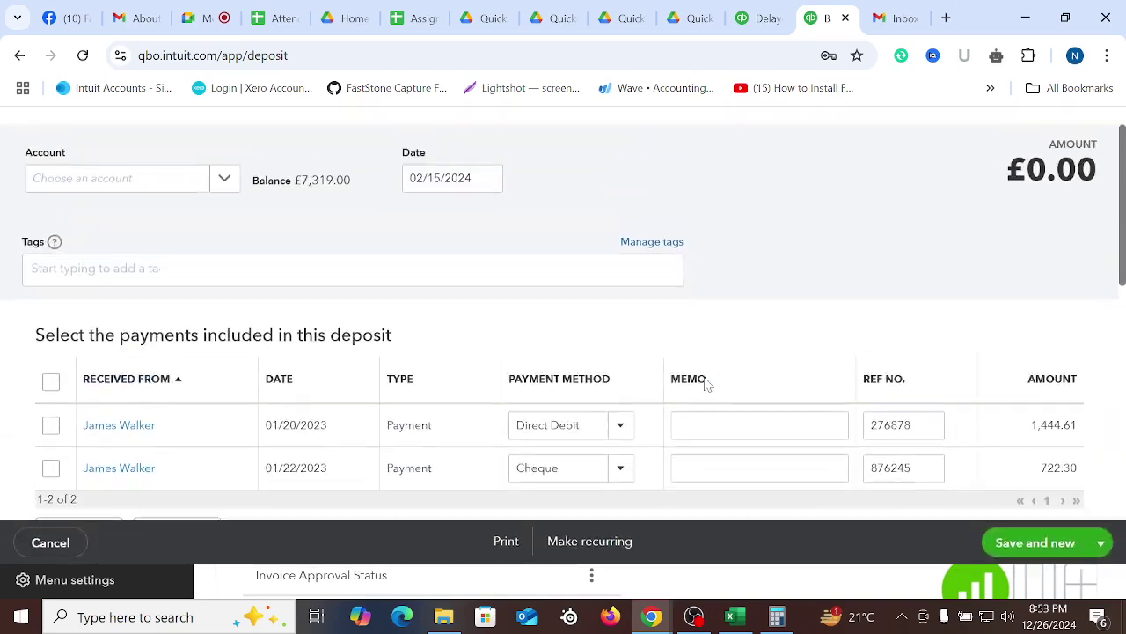
pyautogui.scroll(-1, 701, 383)
pyautogui.scroll(-2, 701, 383)
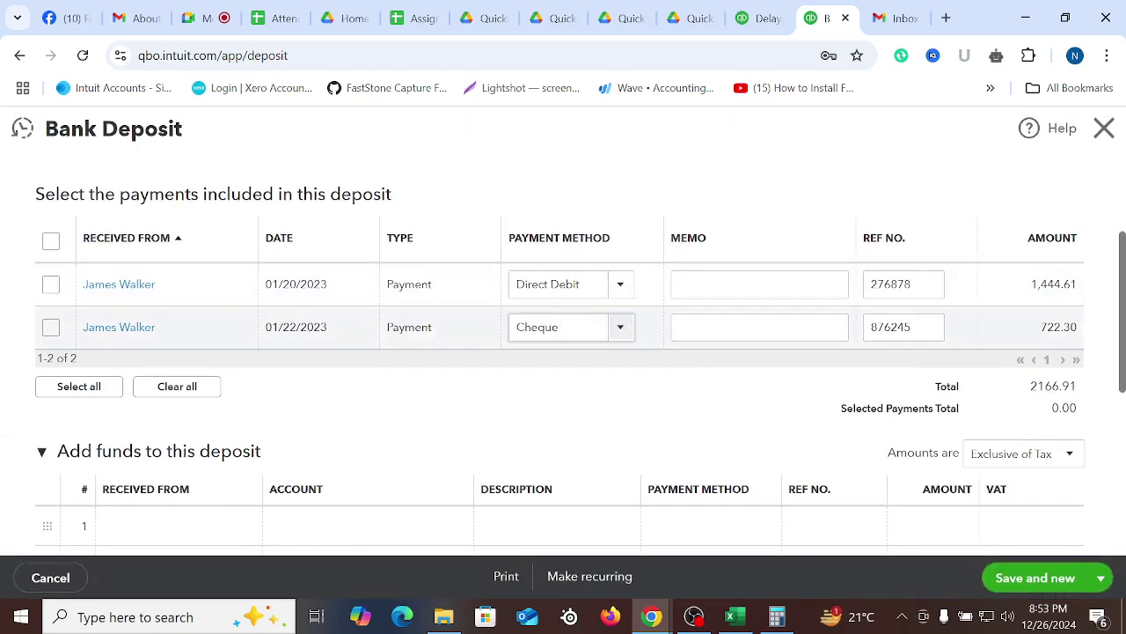
pyautogui.scroll(1, 940, 401)
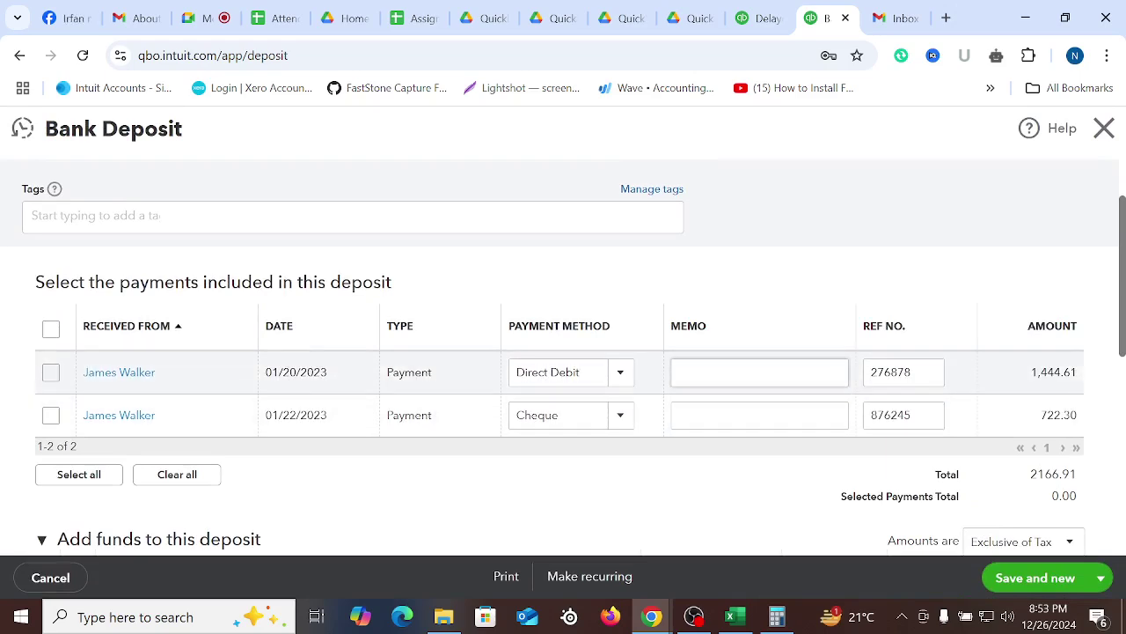
pyautogui.click(617, 375)
pyautogui.click(619, 374)
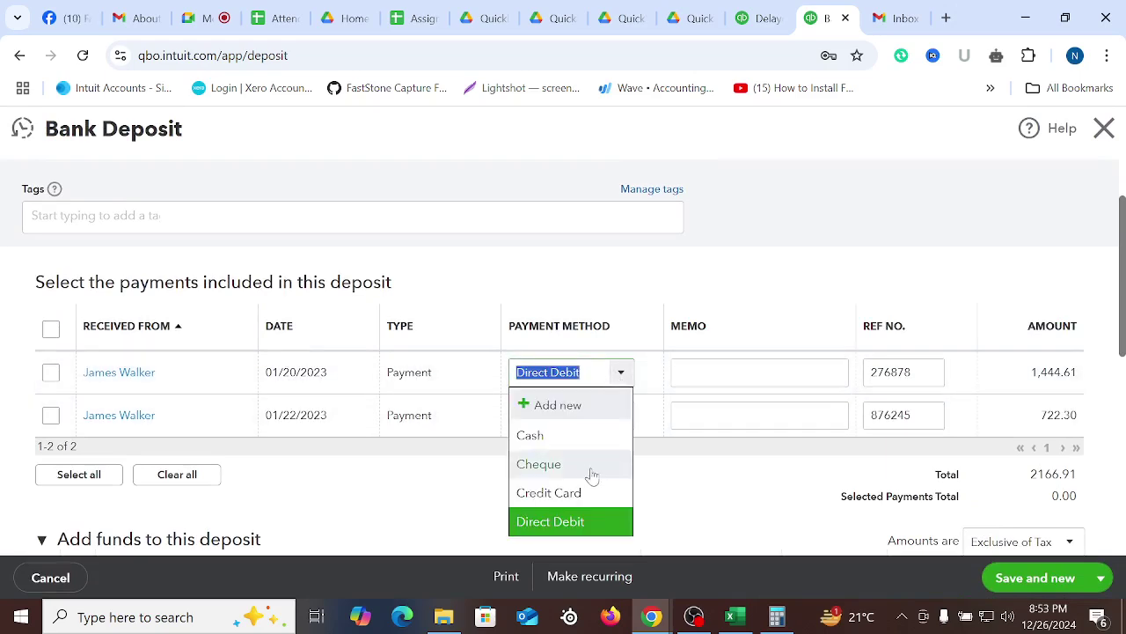
pyautogui.click(546, 471)
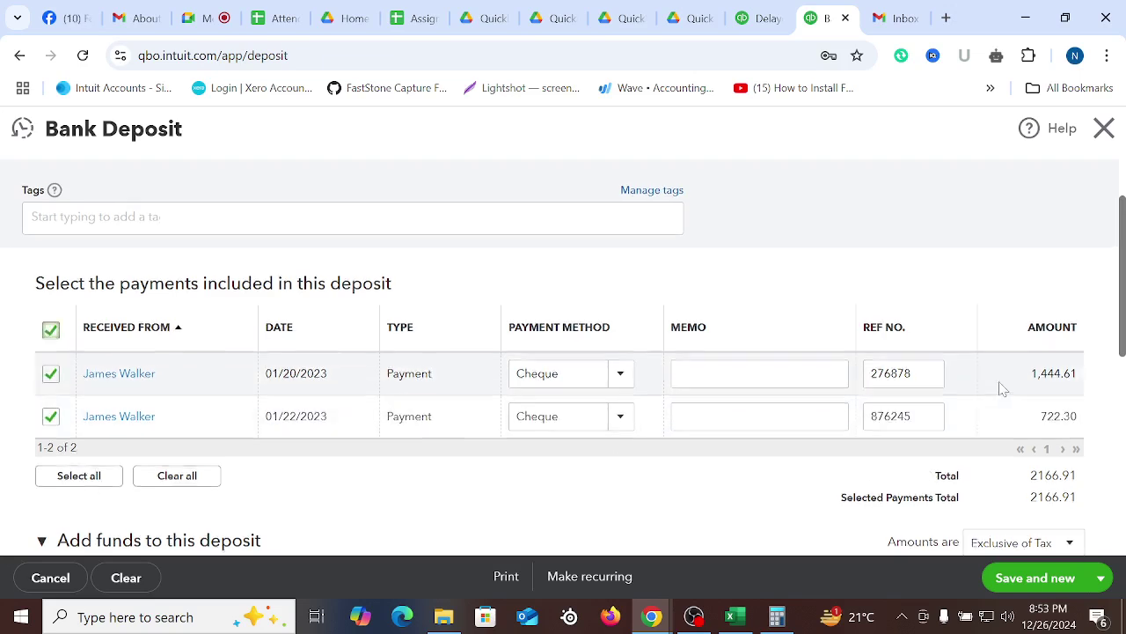
# Deposit into Wells Fargo-Checking-1555 with the date 02/23/2024
pyautogui.scroll(1, 990, 352)
pyautogui.moveTo(936, 204); pyautogui.dragTo(1077, 204)
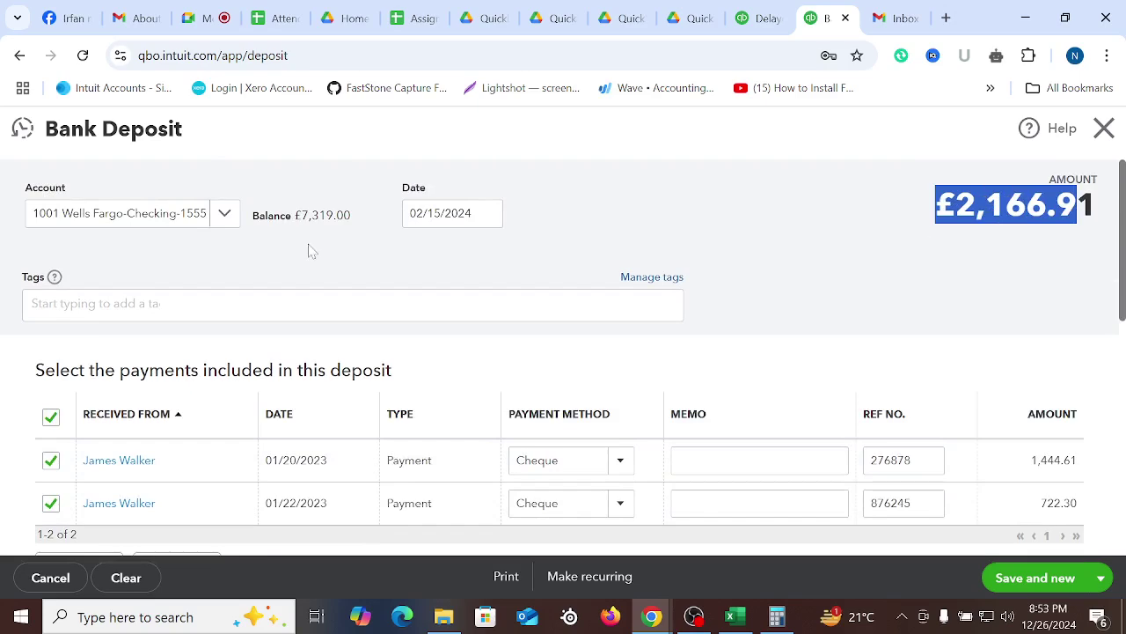
pyautogui.click(226, 215)
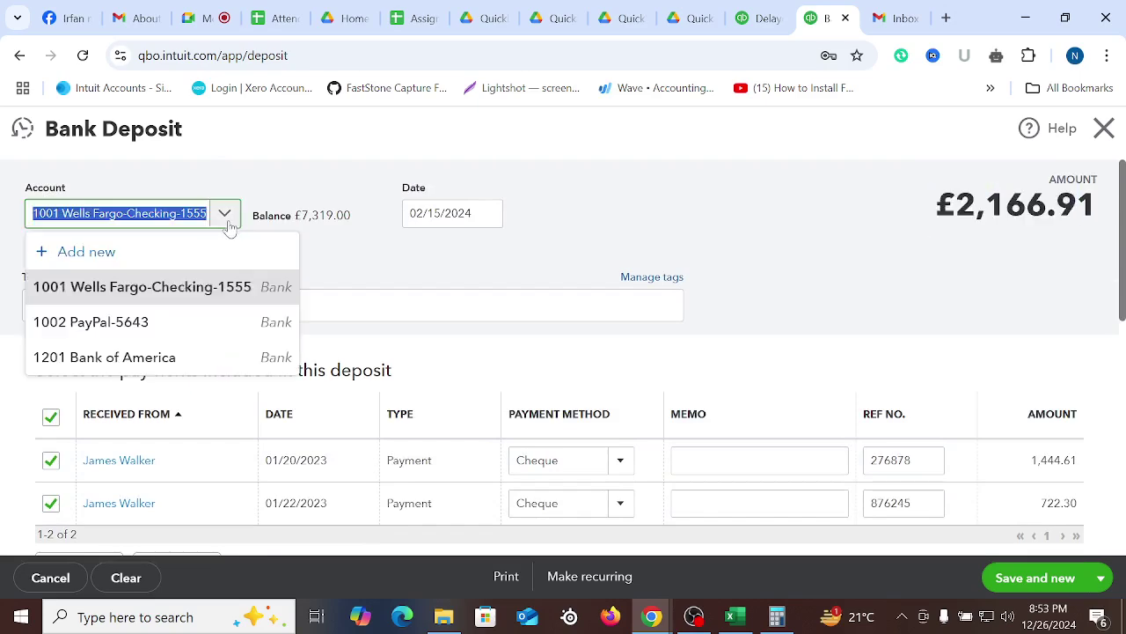
pyautogui.click(179, 297)
pyautogui.click(487, 215)
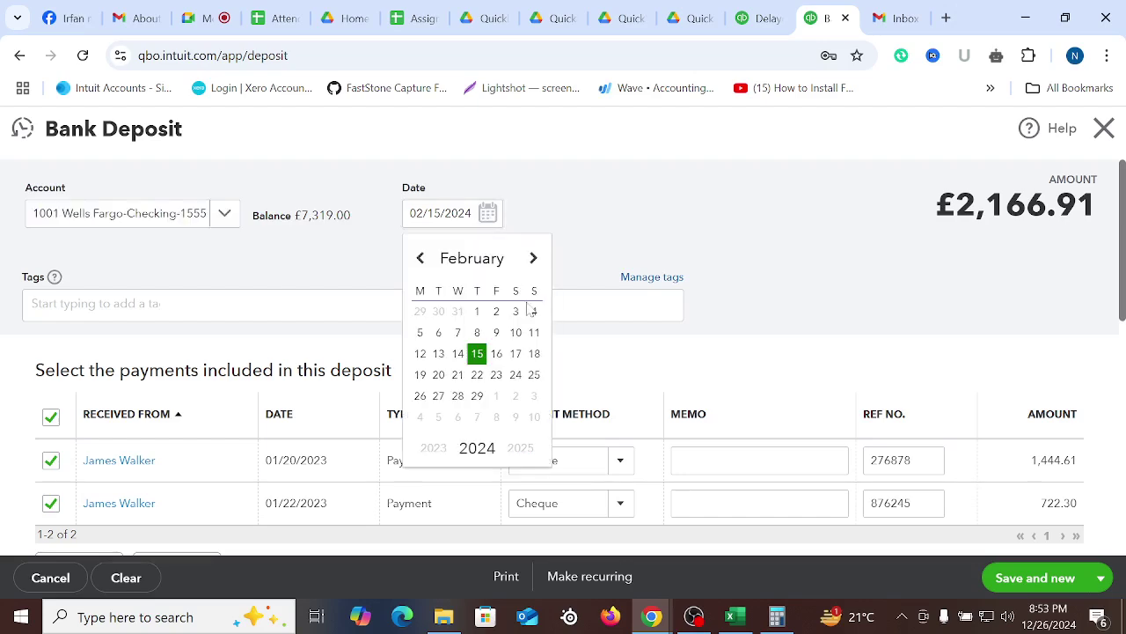
pyautogui.click(497, 376)
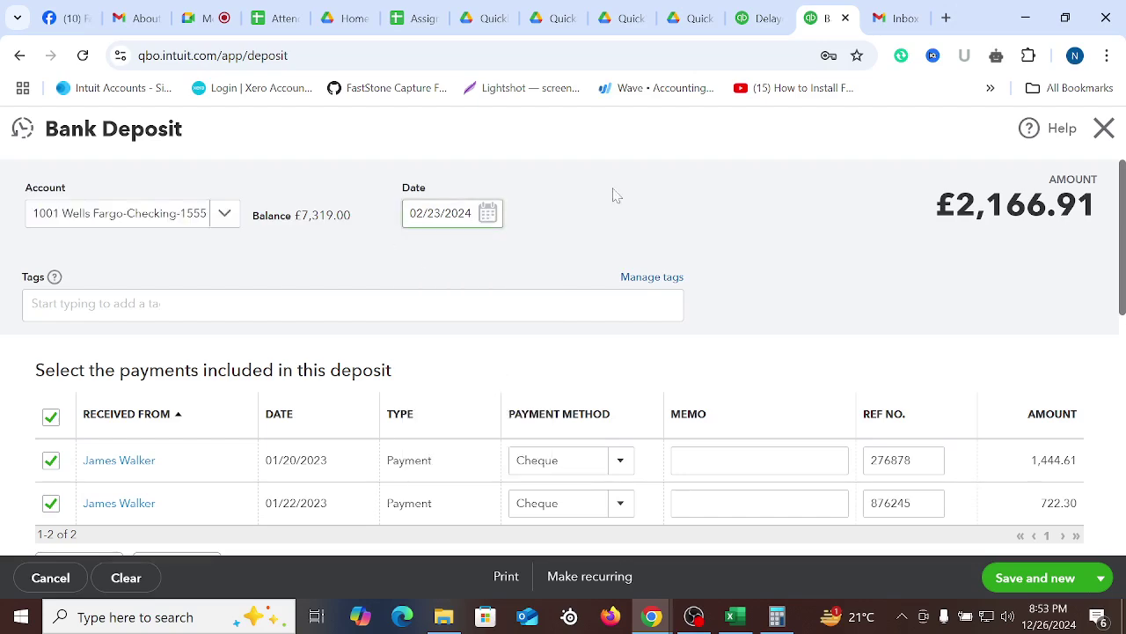
# Save and close the £2,166.91 bank deposit
pyautogui.doubleClick(932, 203)
pyautogui.scroll(-3, 825, 311)
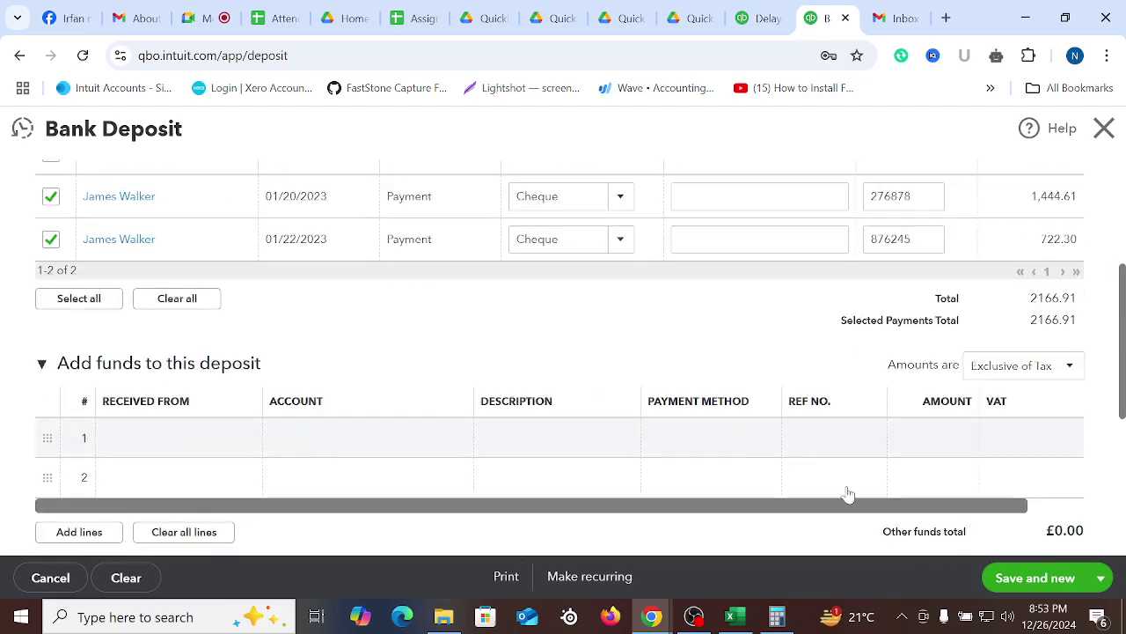
pyautogui.click(1099, 583)
pyautogui.click(1045, 550)
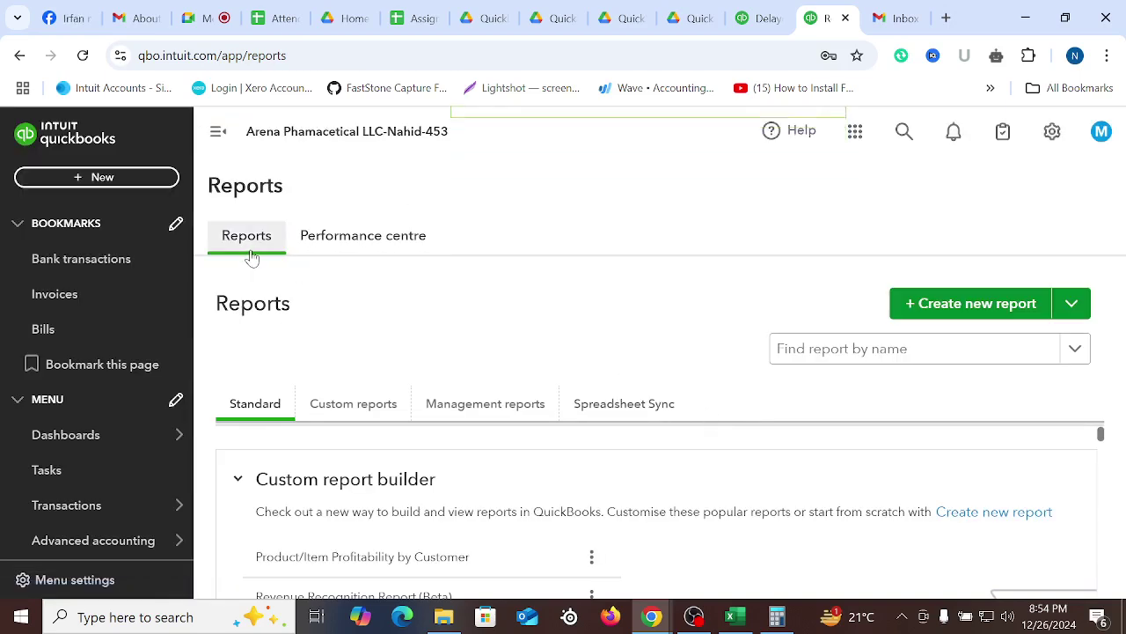
pyautogui.click(220, 19)
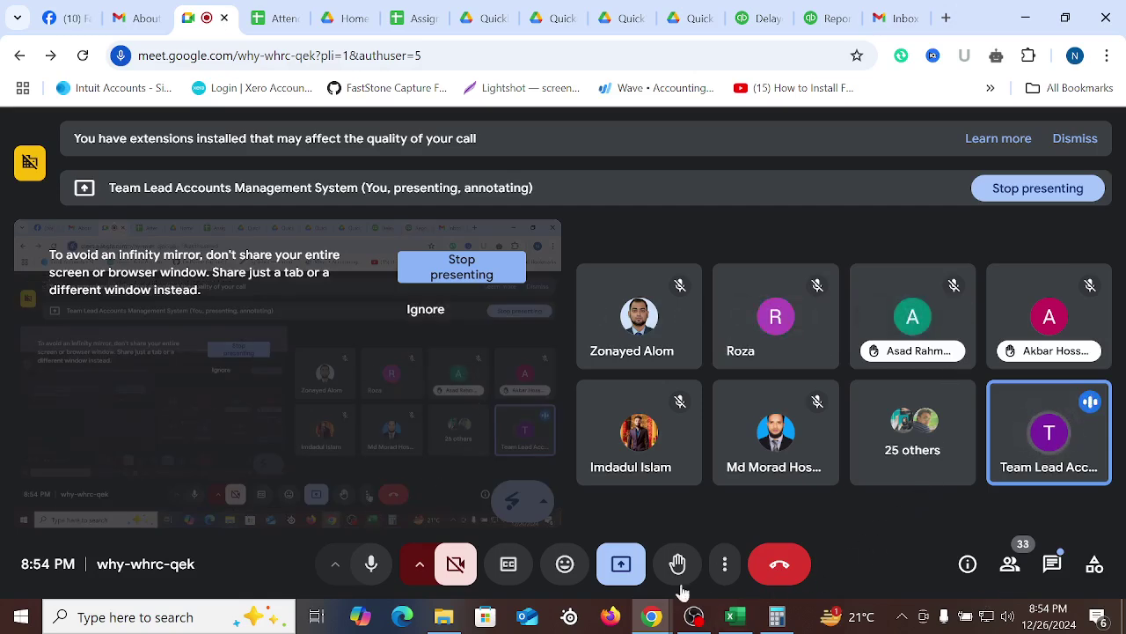
# Minimize OBS, stop presenting and leave the Google Meet call, then bring OBS back
pyautogui.click(696, 616)
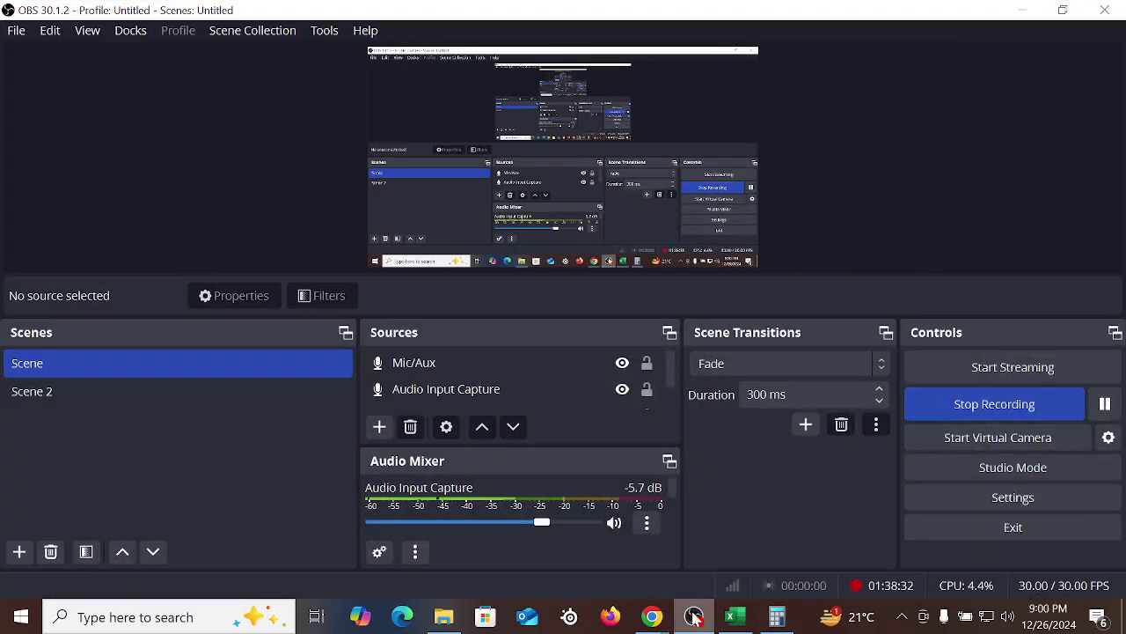
pyautogui.moveTo(651, 618)
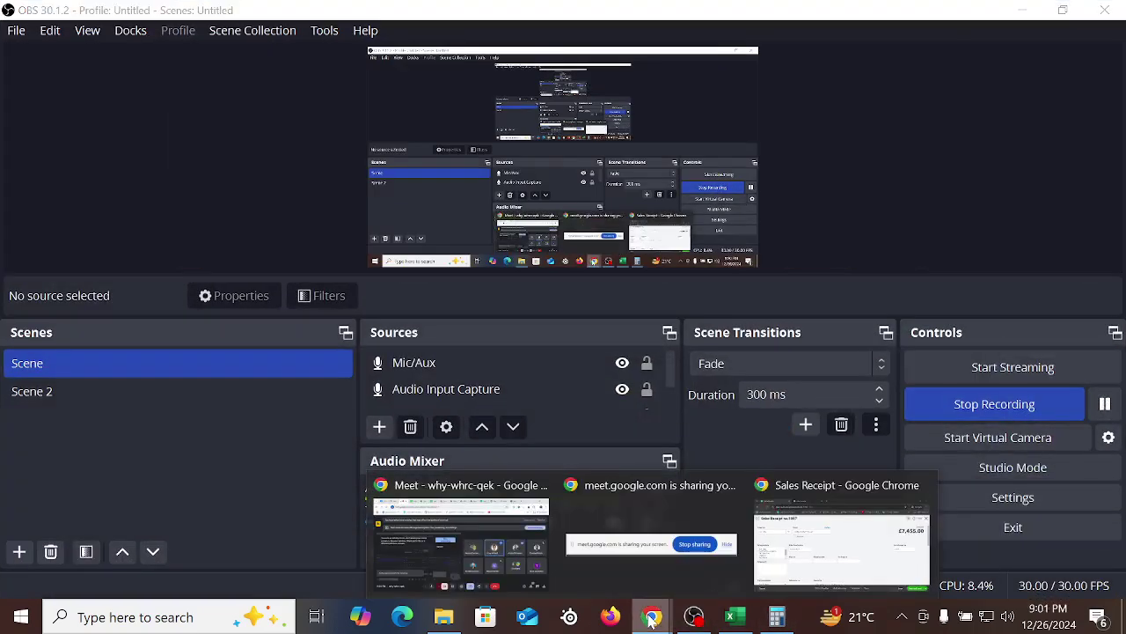
pyautogui.click(1027, 11)
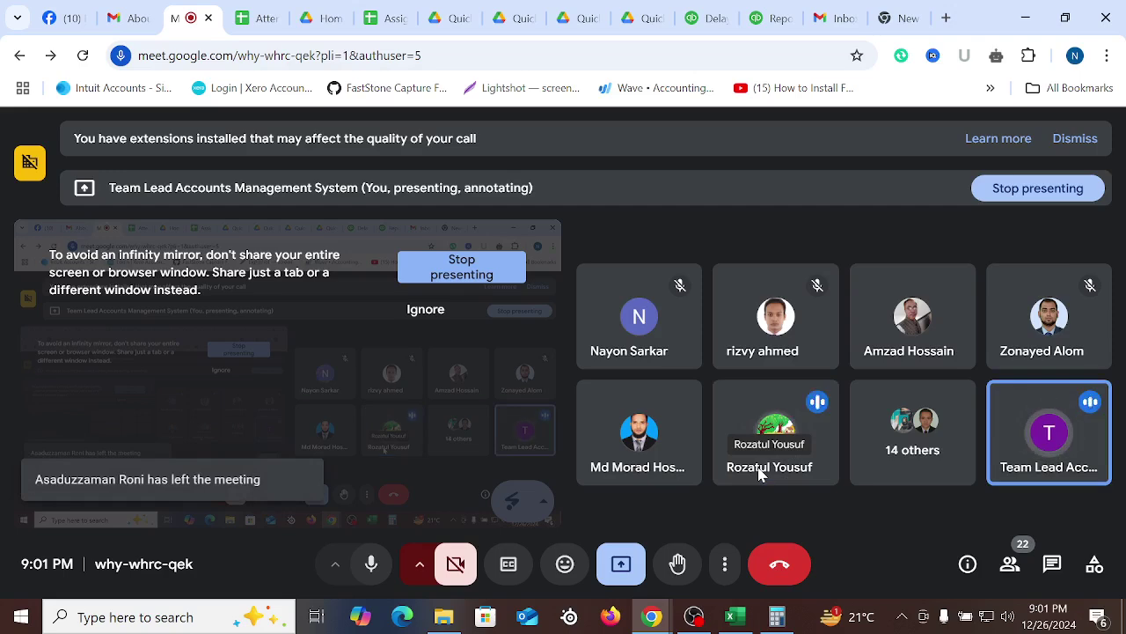
pyautogui.click(1041, 198)
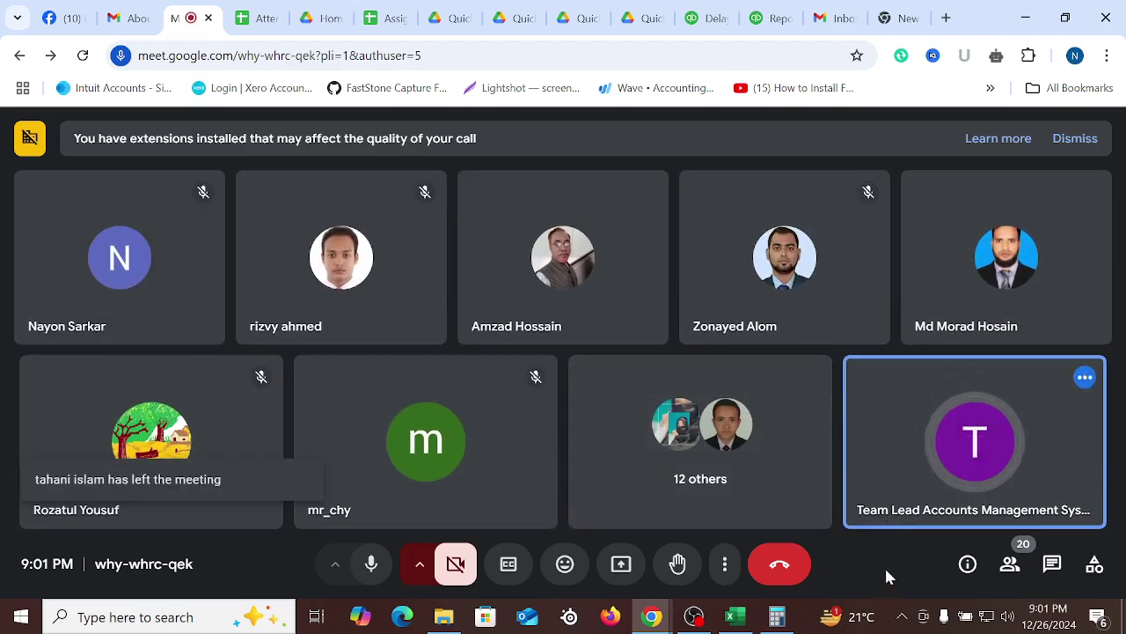
pyautogui.click(781, 567)
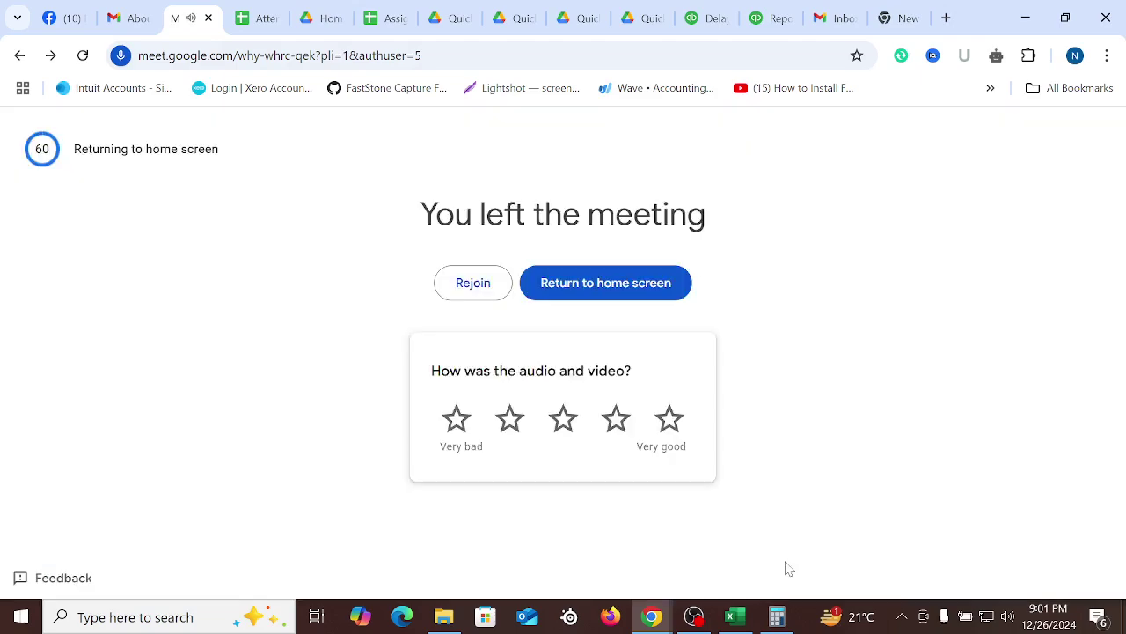
pyautogui.click(695, 616)
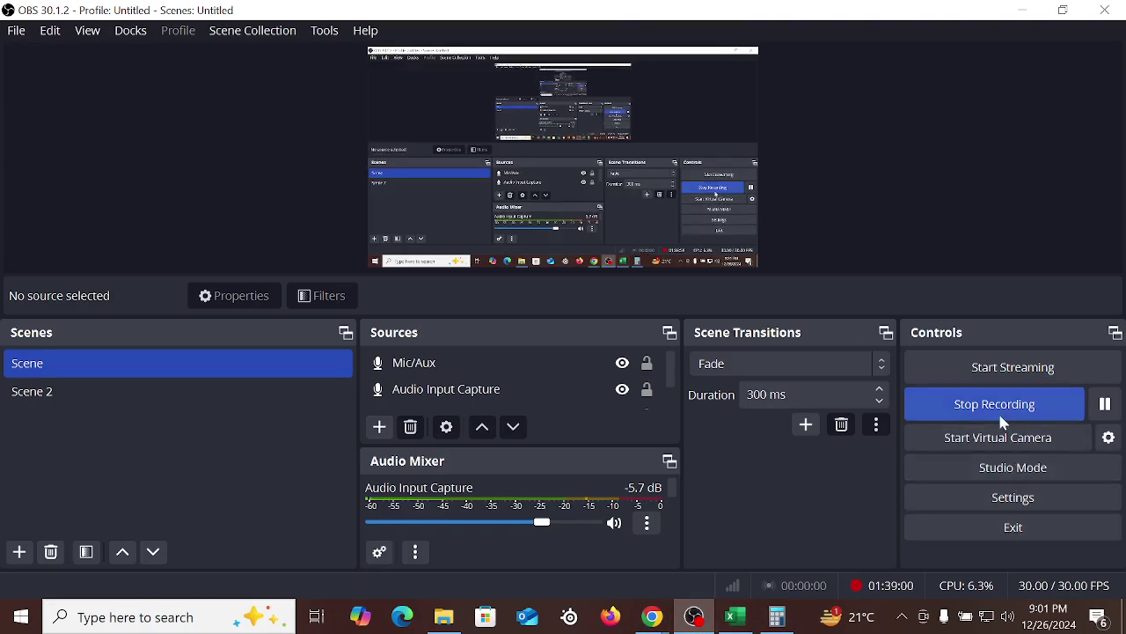